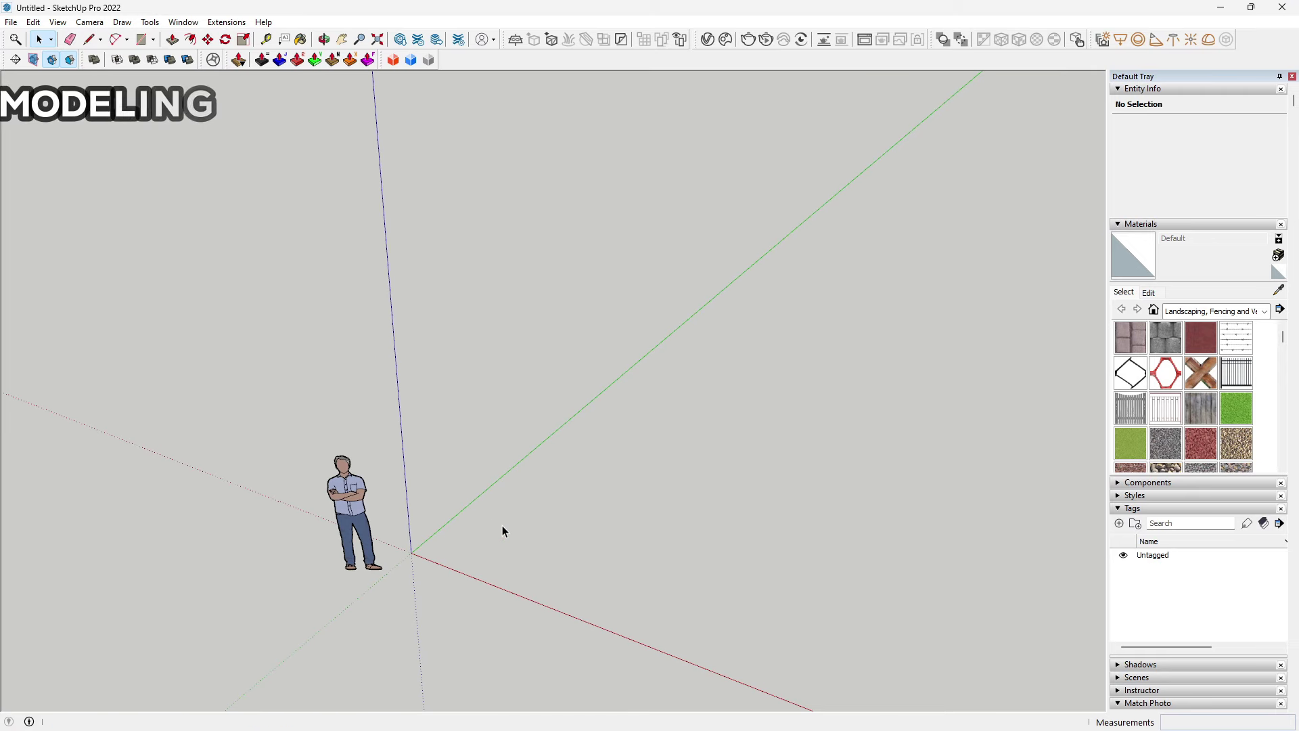
# Step: Draw edges from the origin along the red and green axes to close a rectangular floor face
pyautogui.click(412, 551)
pyautogui.click(697, 666)
pyautogui.scroll(-2, 551, 517)
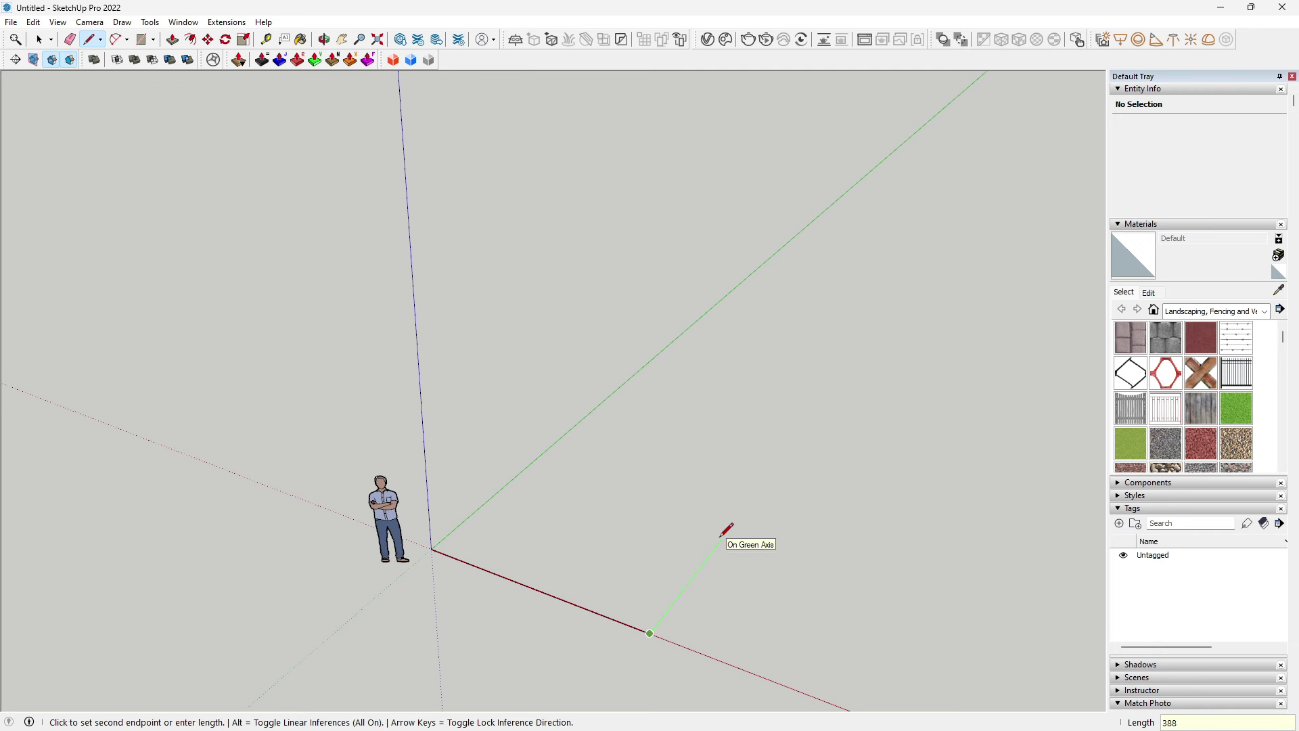
pyautogui.click(720, 536)
pyautogui.press('Escape')
pyautogui.scroll(2, 495, 562)
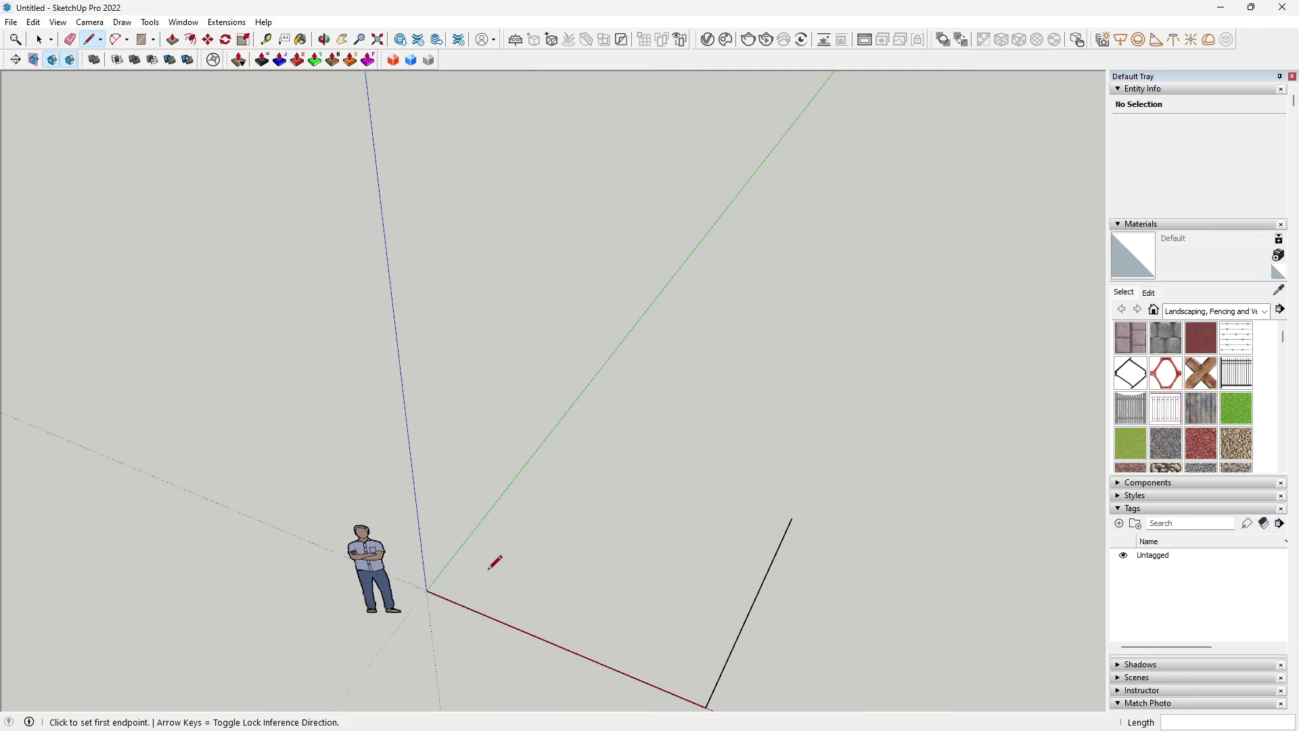
pyautogui.click(427, 590)
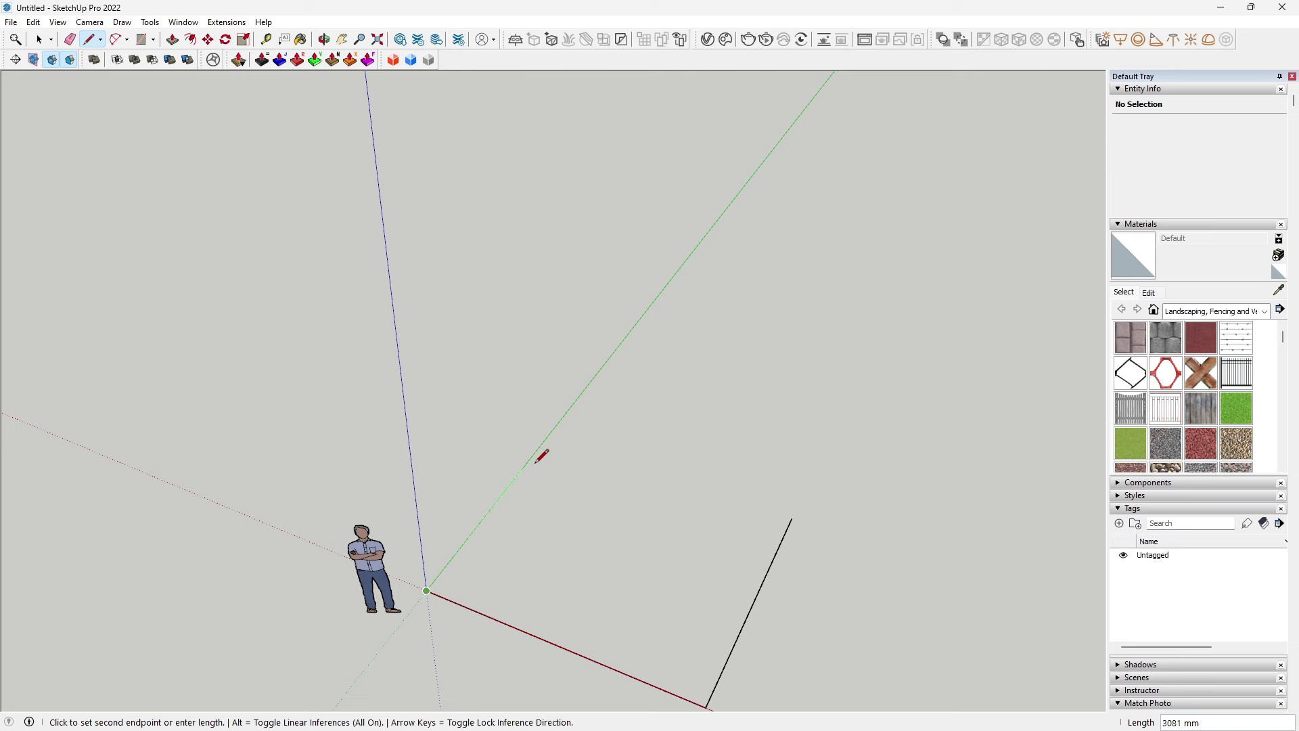
pyautogui.click(548, 435)
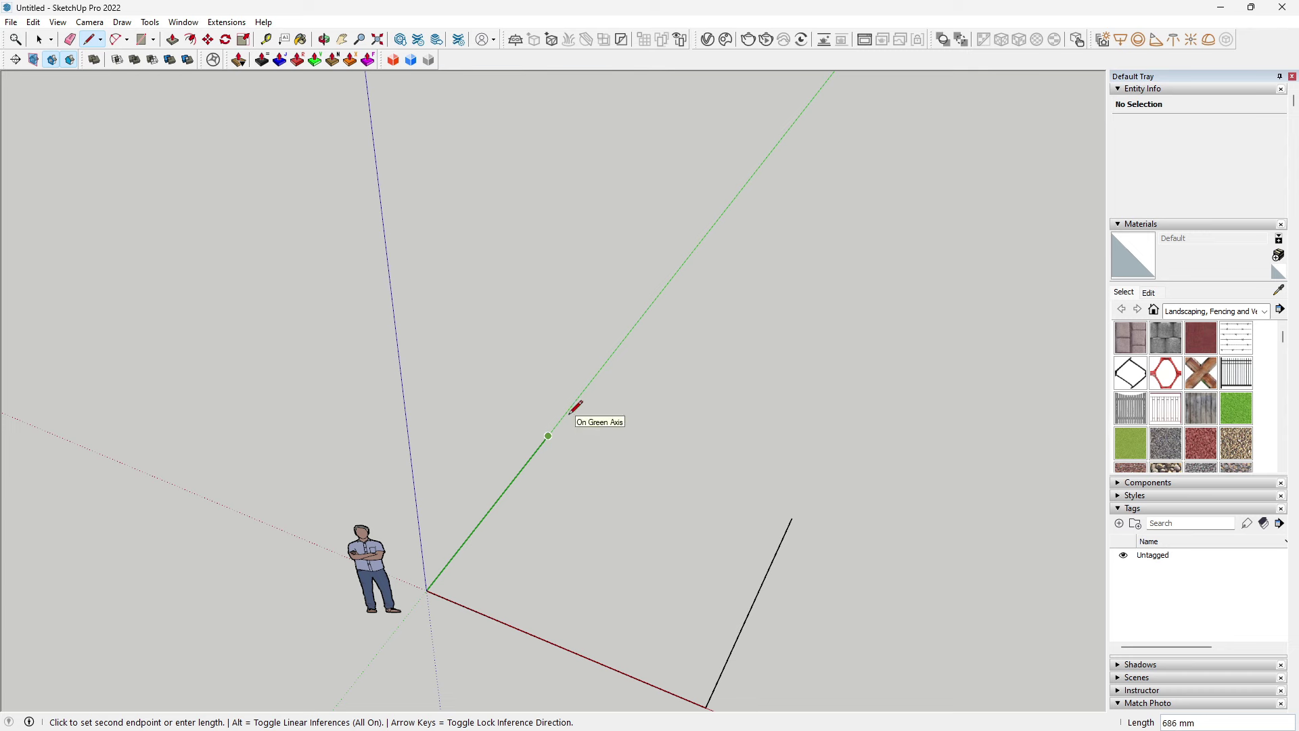
pyautogui.click(792, 518)
pyautogui.moveTo(584, 573)
pyautogui.mouseDown(button='middle')
pyautogui.moveTo(508, 597)
pyautogui.moveTo(592, 615)
pyautogui.moveTo(473, 583)
pyautogui.mouseUp(button='middle')
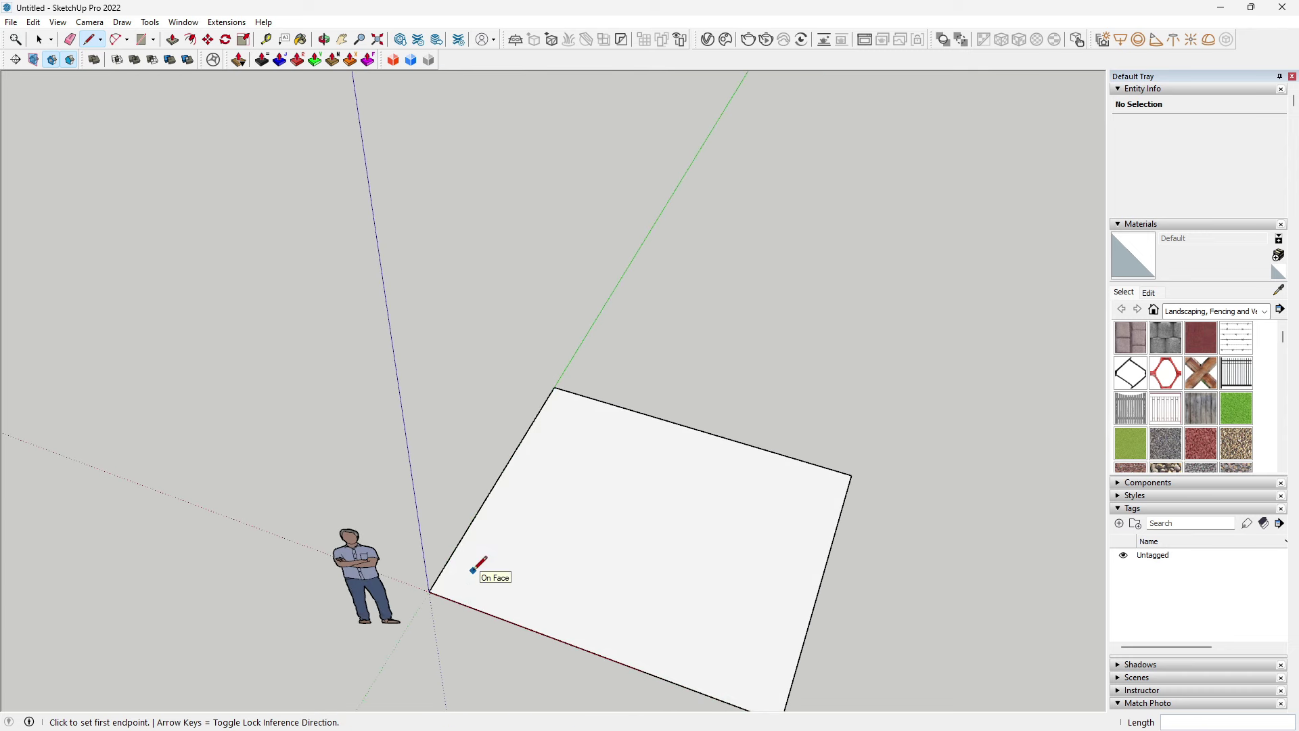
# Step: Offset the floor face outline to form a border strip, then orbit to a top-down view
pyautogui.press('f')
pyautogui.scroll(2, 482, 519)
pyautogui.scroll(1, 473, 527)
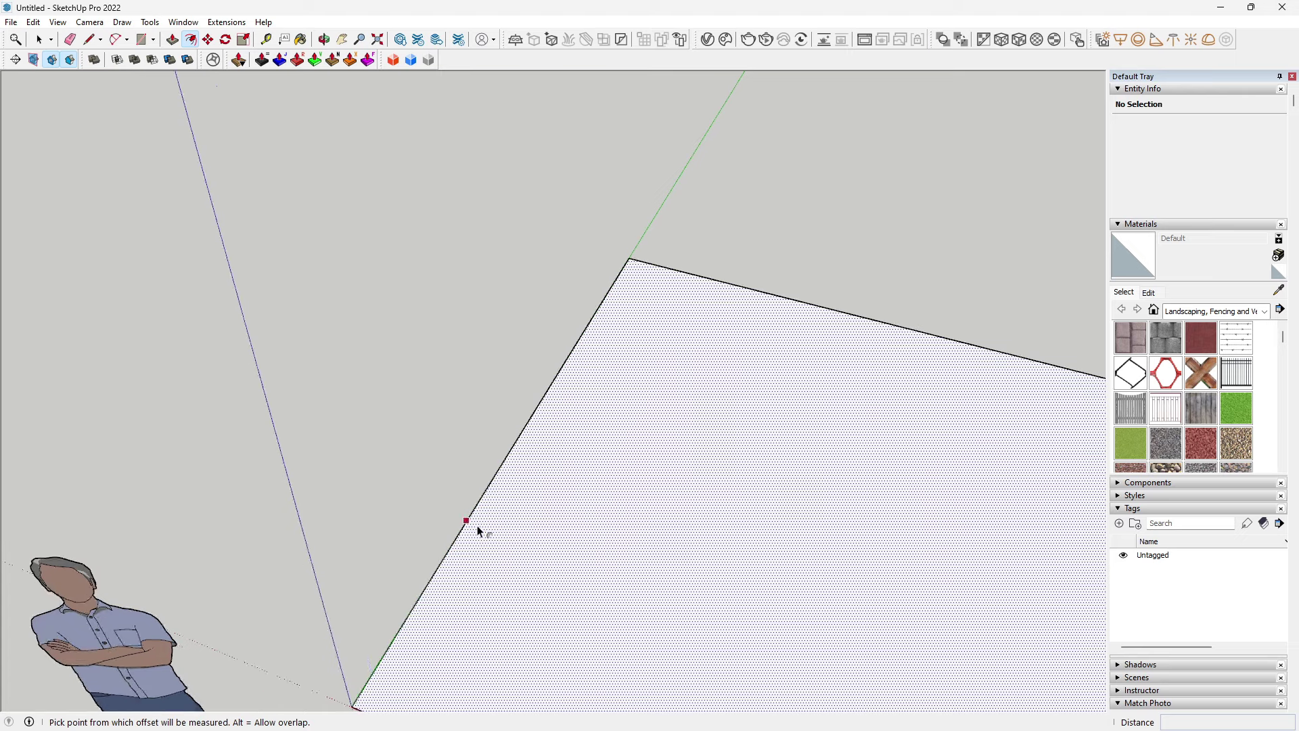
pyautogui.scroll(2, 467, 474)
pyautogui.click(451, 427)
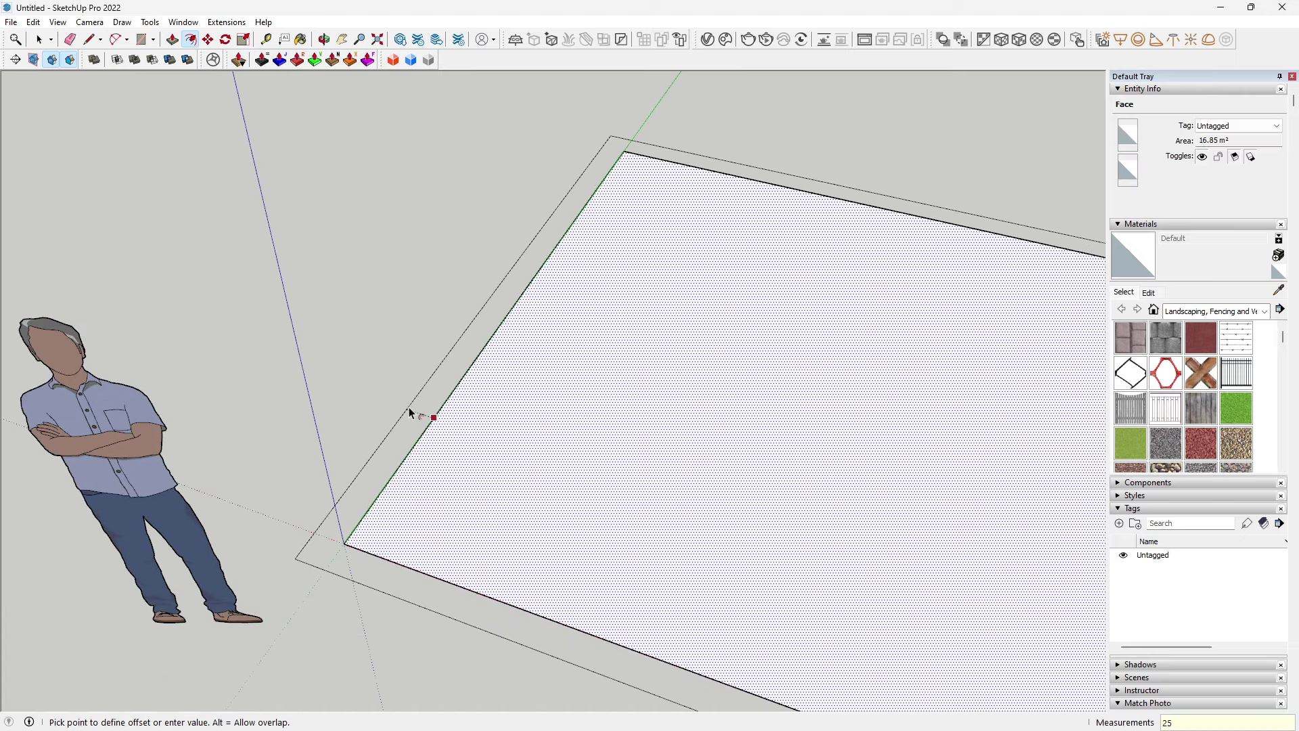
pyautogui.press('Return')
pyautogui.scroll(-2, 652, 499)
pyautogui.scroll(-2, 704, 532)
pyautogui.press('space')
pyautogui.moveTo(709, 394); pyautogui.dragTo(646, 471, button='middle')
pyautogui.moveTo(717, 512)
pyautogui.mouseDown(button='middle')
pyautogui.moveTo(270, 379)
pyautogui.moveTo(505, 209)
pyautogui.mouseUp(button='middle')
pyautogui.scroll(2, 541, 223)
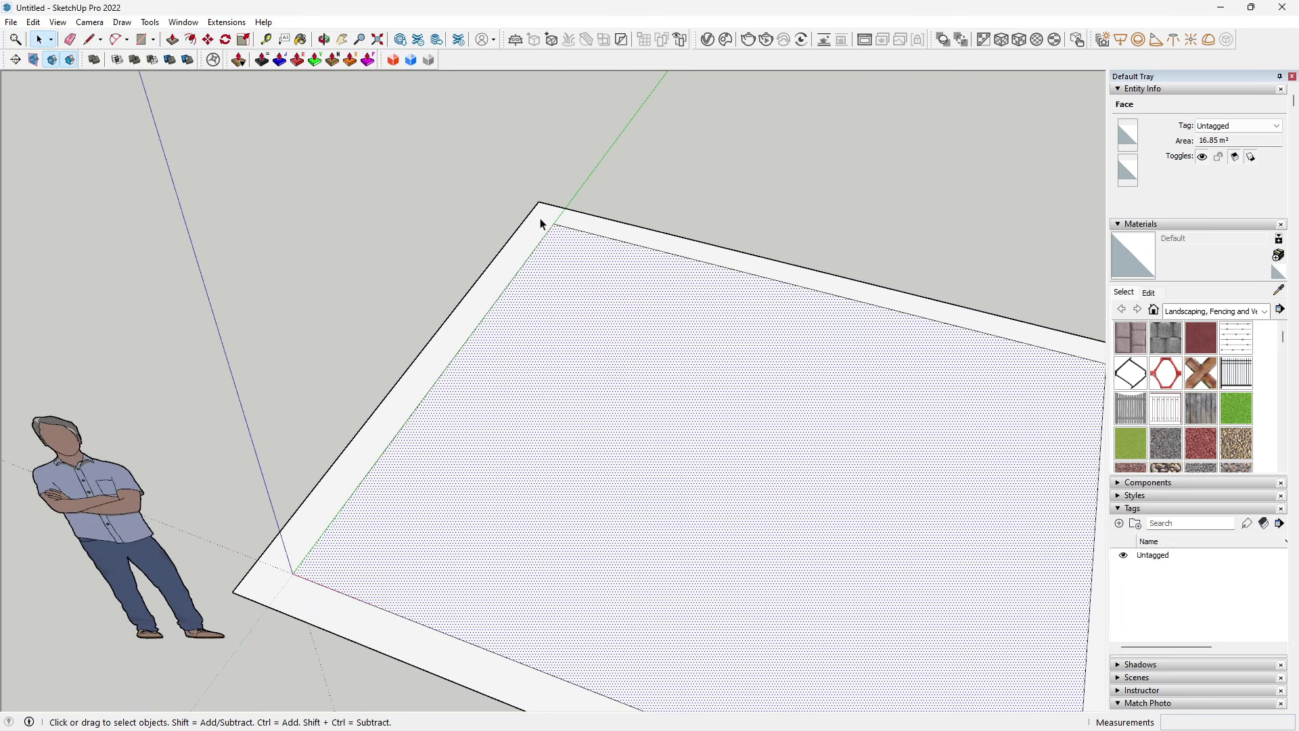
# Step: Draw a 250 mm edge across the border strip at the floor's outer corner
pyautogui.press('l')
pyautogui.click(293, 573)
pyautogui.click(258, 560)
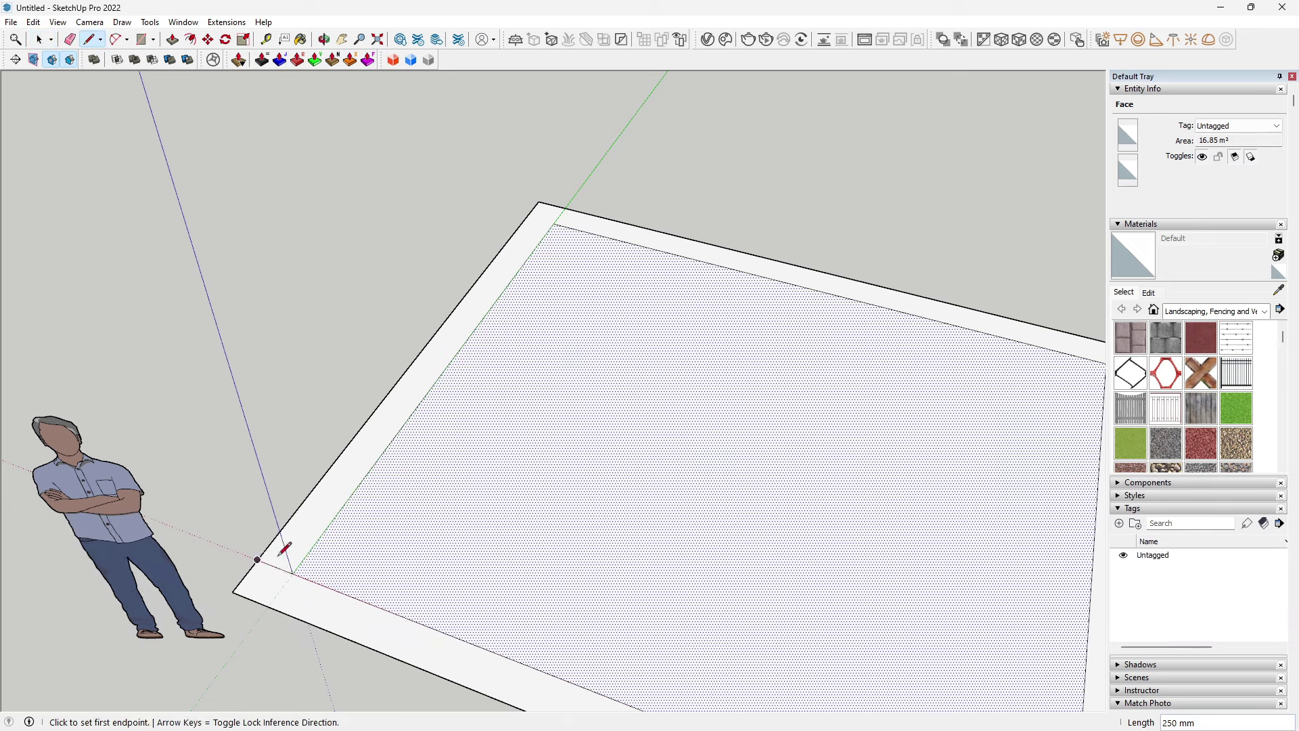
pyautogui.press('space')
# Step: Copy the 250 mm edge along the green axis to further points on the border
pyautogui.click(285, 574)
pyautogui.press('m')
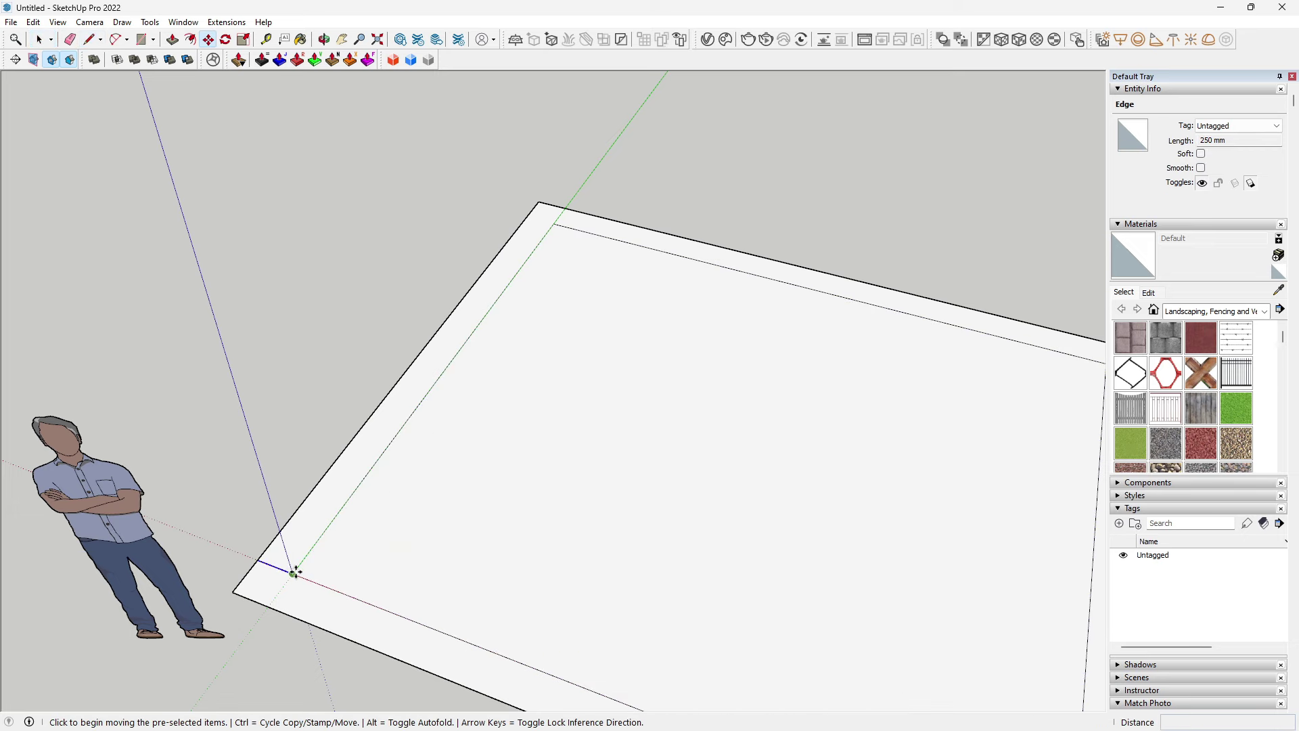
pyautogui.click(294, 573)
pyautogui.press('ctrl')
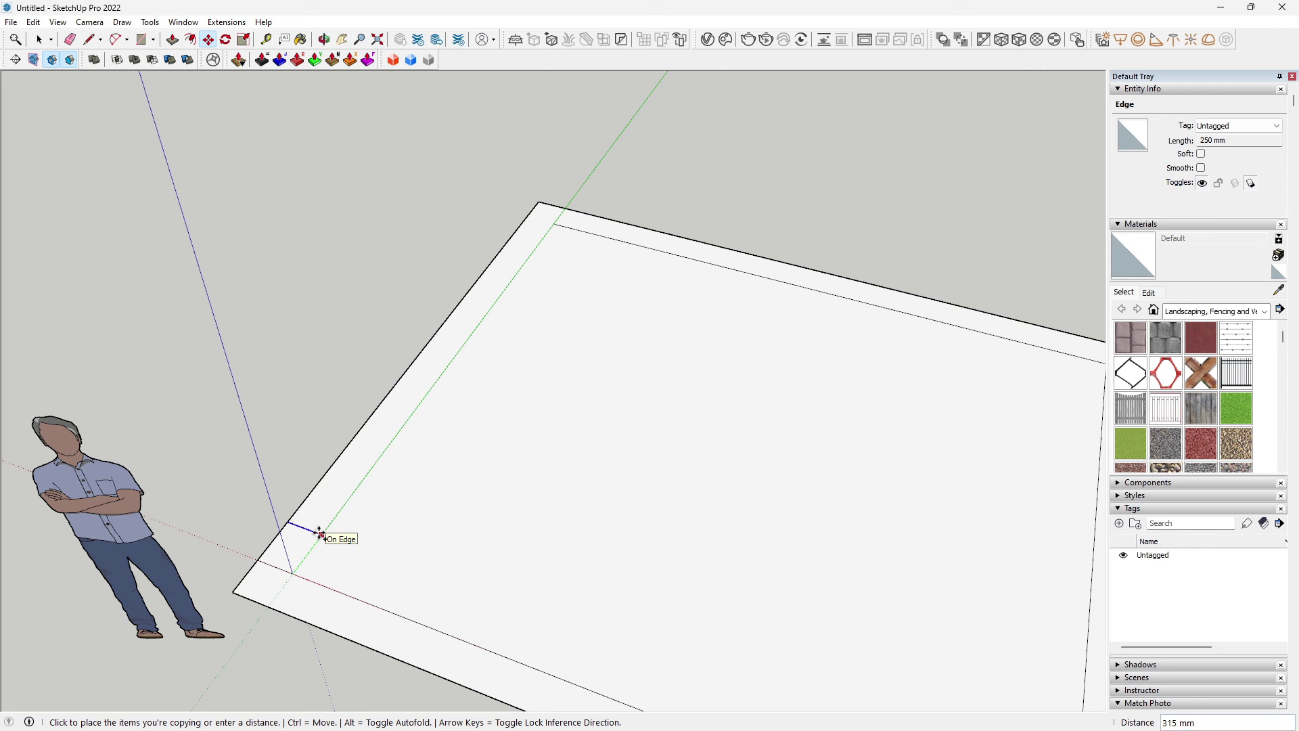
pyautogui.write('430')
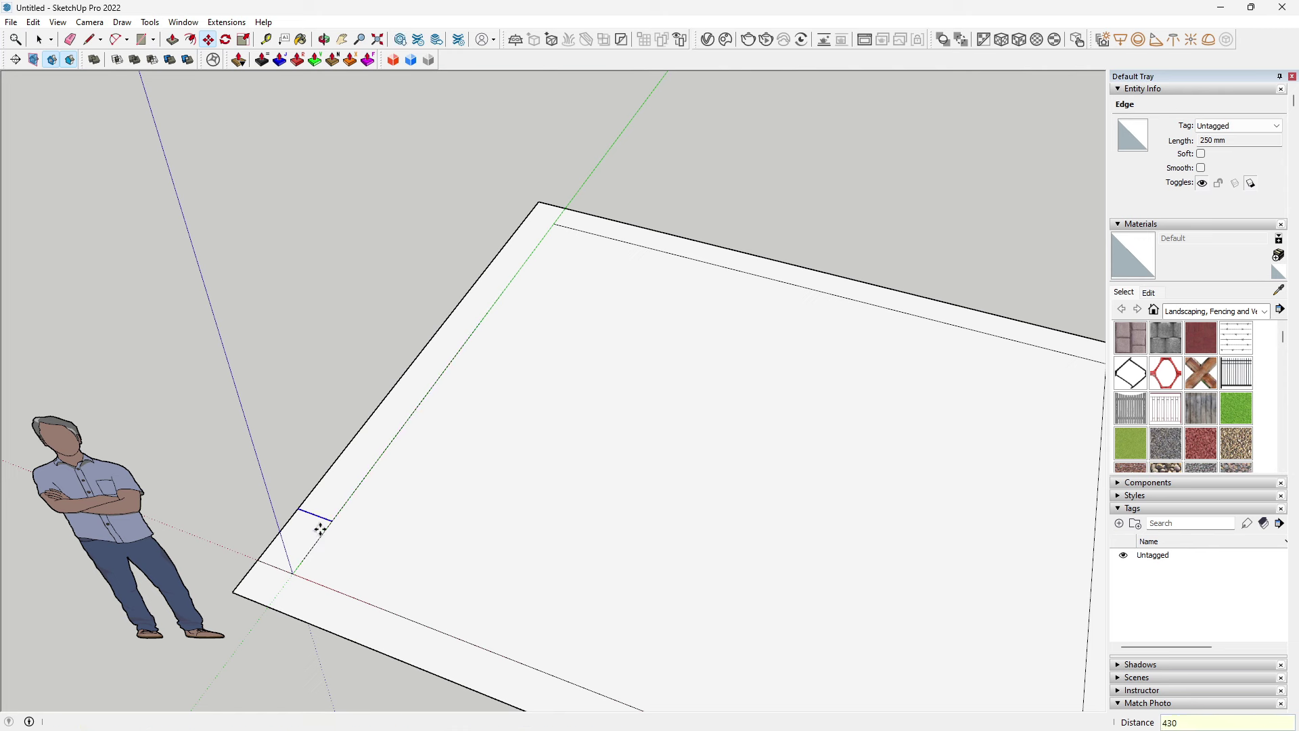
pyautogui.press('Return')
pyautogui.click(330, 520)
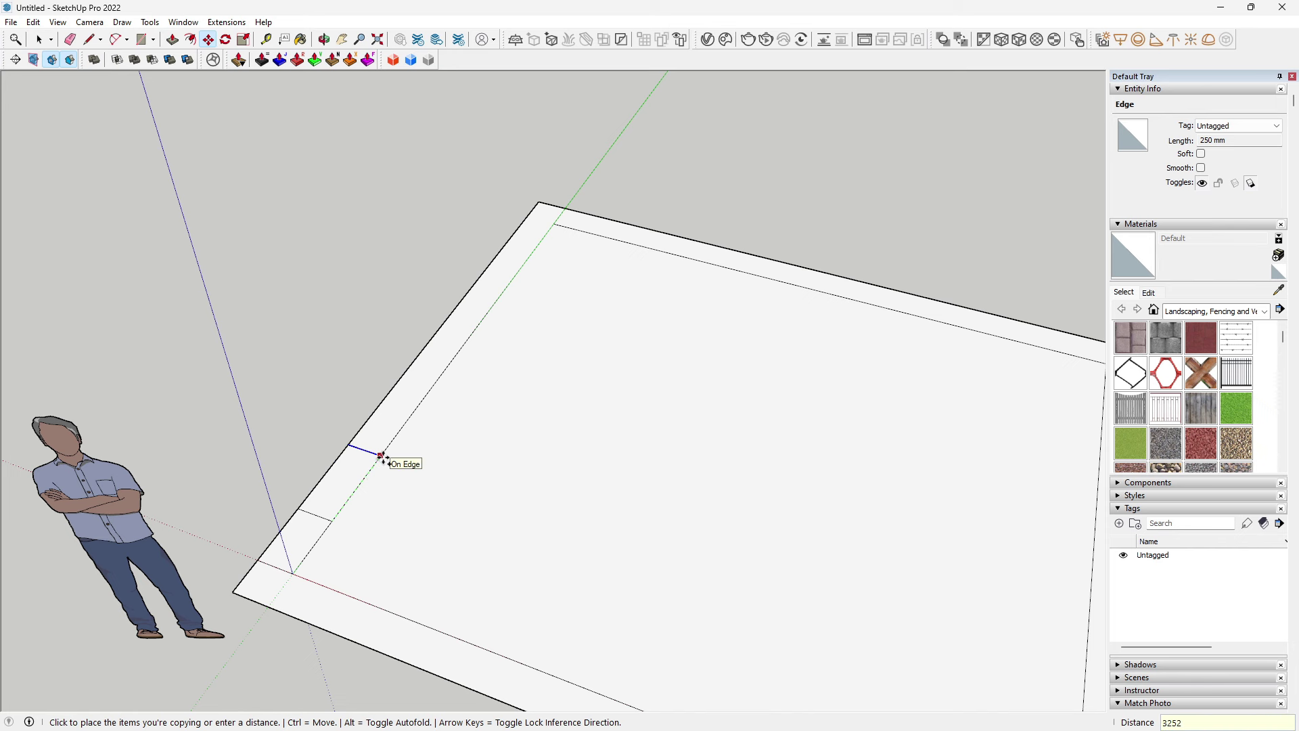
pyautogui.click(383, 454)
pyautogui.scroll(1, 482, 318)
pyautogui.scroll(2, 479, 298)
pyautogui.scroll(1, 478, 278)
# Step: Draw a short closing edge across the border at the far corner
pyautogui.press('l')
pyautogui.scroll(1, 473, 298)
pyautogui.click(469, 316)
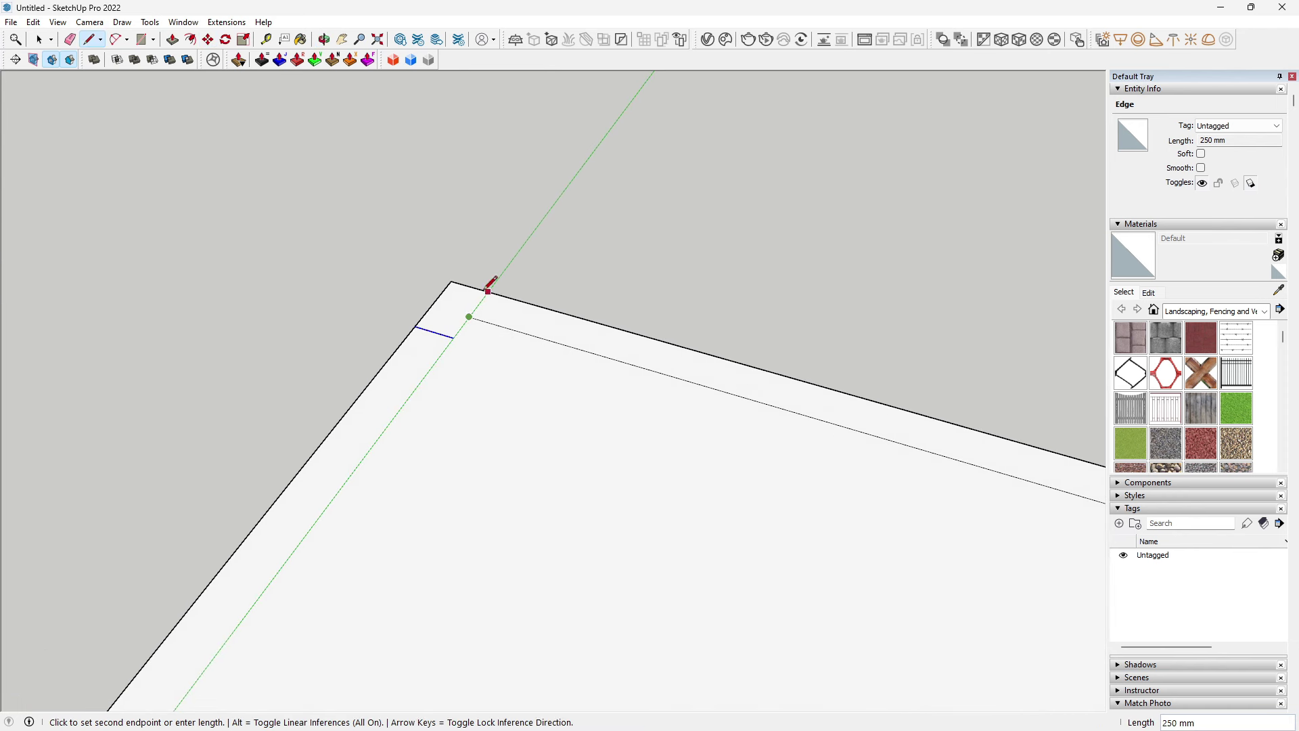
pyautogui.click(487, 292)
pyautogui.scroll(-2, 363, 339)
pyautogui.keyDown('shift'); pyautogui.moveTo(769, 414); pyautogui.dragTo(622, 383, button='middle'); pyautogui.keyUp('shift')
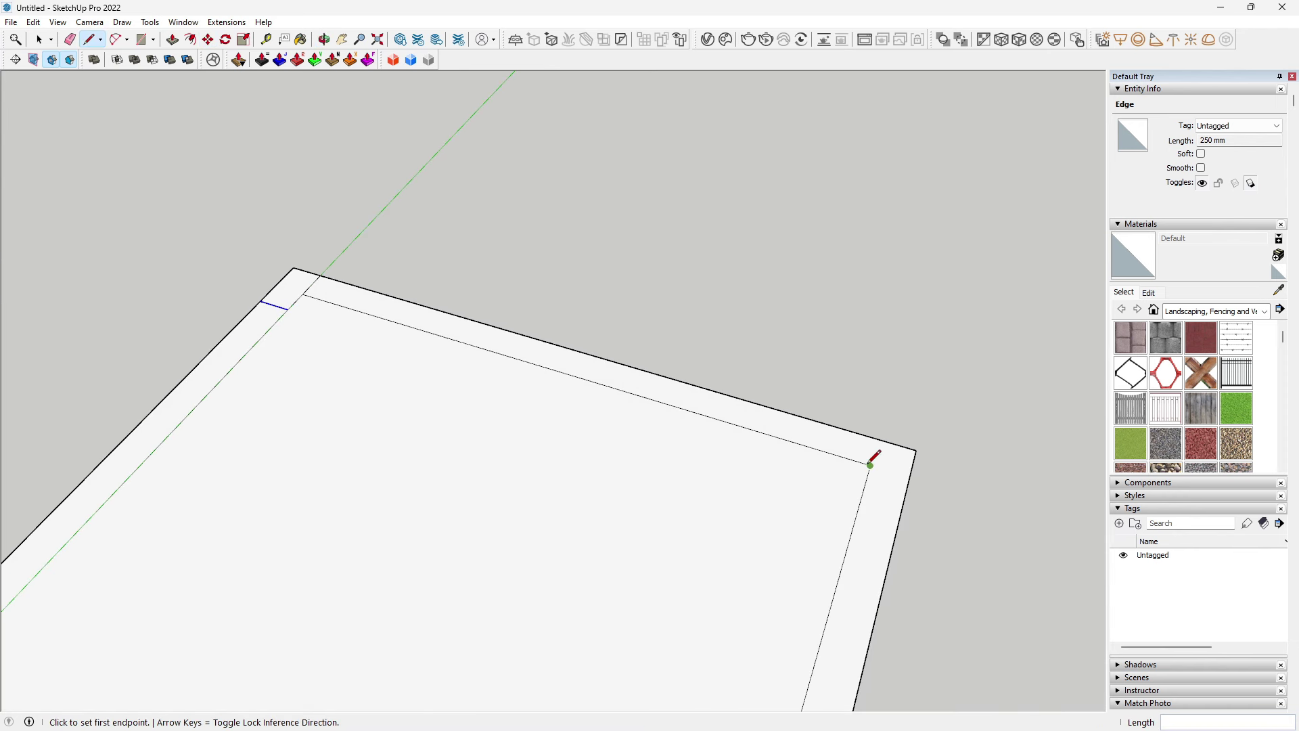
pyautogui.moveTo(812, 464)
pyautogui.mouseDown(button='middle')
pyautogui.moveTo(776, 454)
pyautogui.moveTo(885, 455)
pyautogui.mouseUp(button='middle')
pyautogui.moveTo(481, 299)
pyautogui.mouseDown(button='middle')
pyautogui.moveTo(537, 328)
pyautogui.moveTo(506, 284)
pyautogui.mouseUp(button='middle')
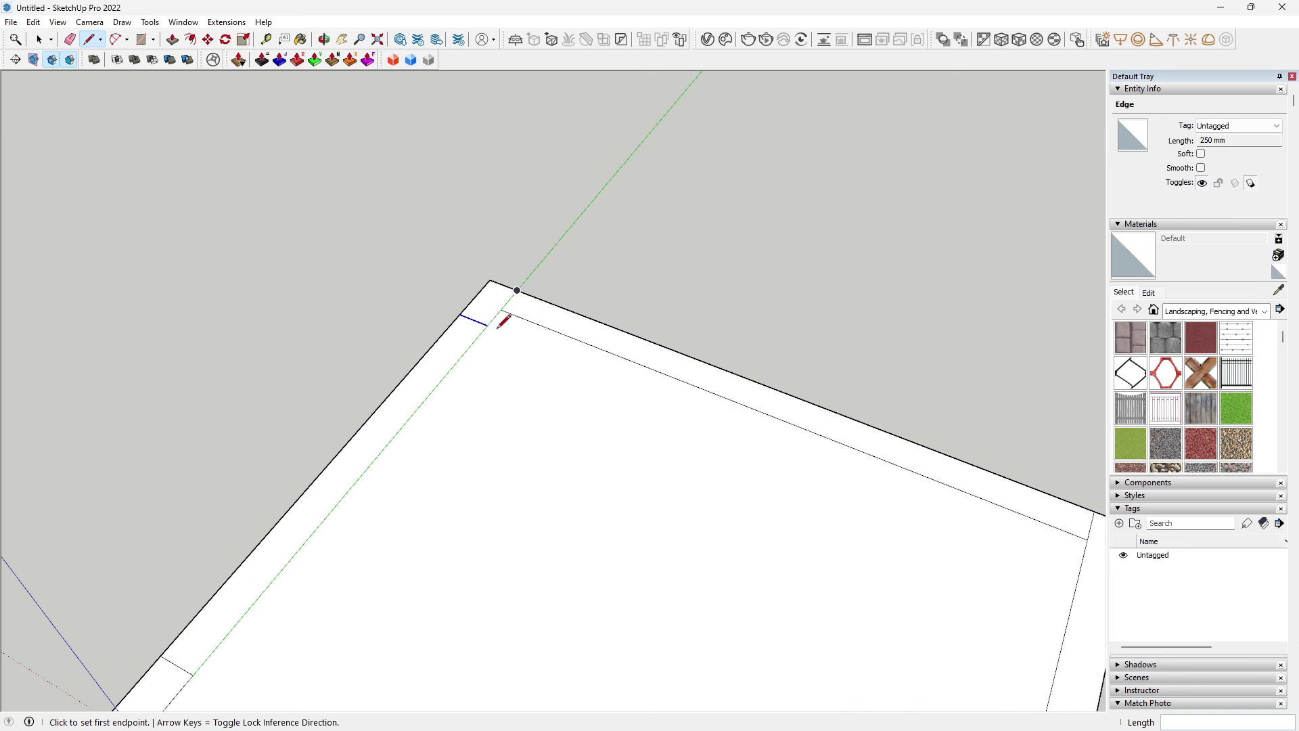
pyautogui.scroll(-2, 499, 310)
pyautogui.scroll(-2, 541, 365)
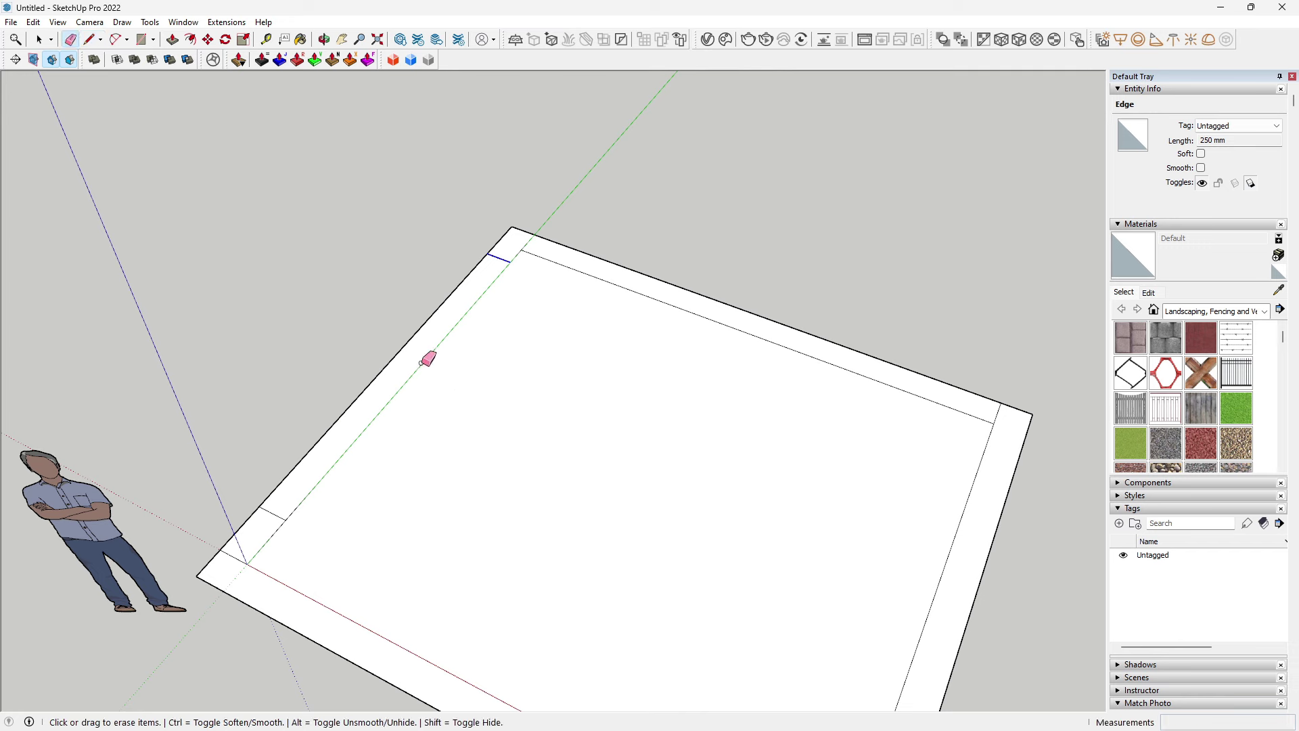
pyautogui.press('space')
pyautogui.moveTo(450, 374)
pyautogui.mouseDown(button='middle')
pyautogui.moveTo(615, 545)
pyautogui.moveTo(674, 321)
pyautogui.mouseUp(button='middle')
# Step: Draw a small 200 mm rectangle at the floor's back-left corner
pyautogui.scroll(3, 528, 322)
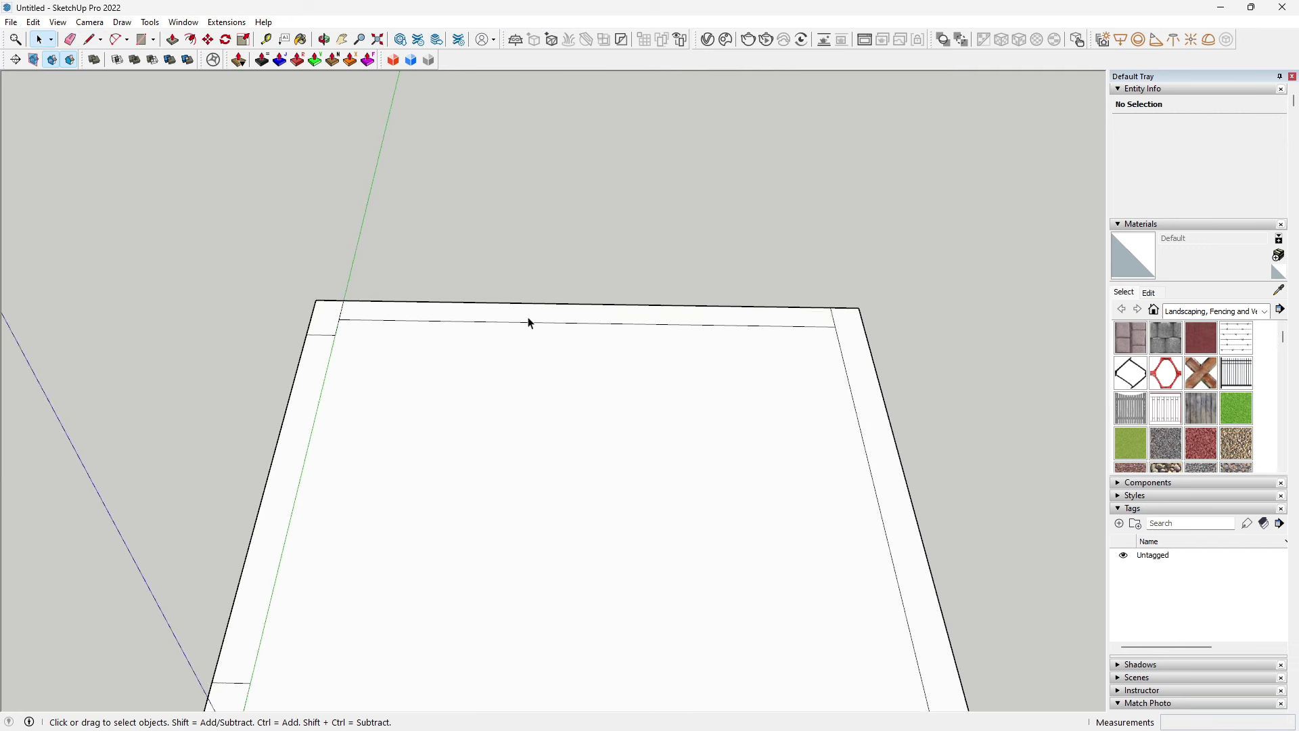
pyautogui.scroll(3, 385, 371)
pyautogui.scroll(2, 342, 377)
pyautogui.press('l')
pyautogui.click(341, 430)
pyautogui.write('200')
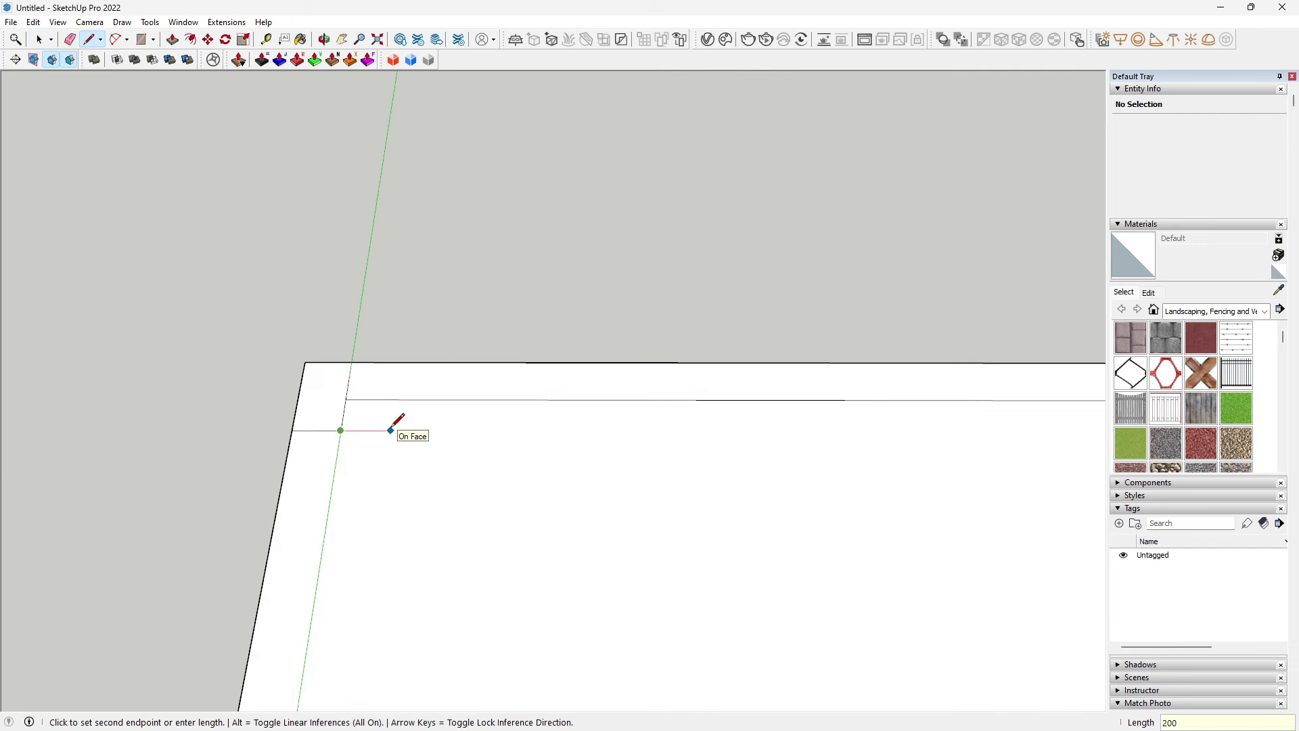
pyautogui.press('Return')
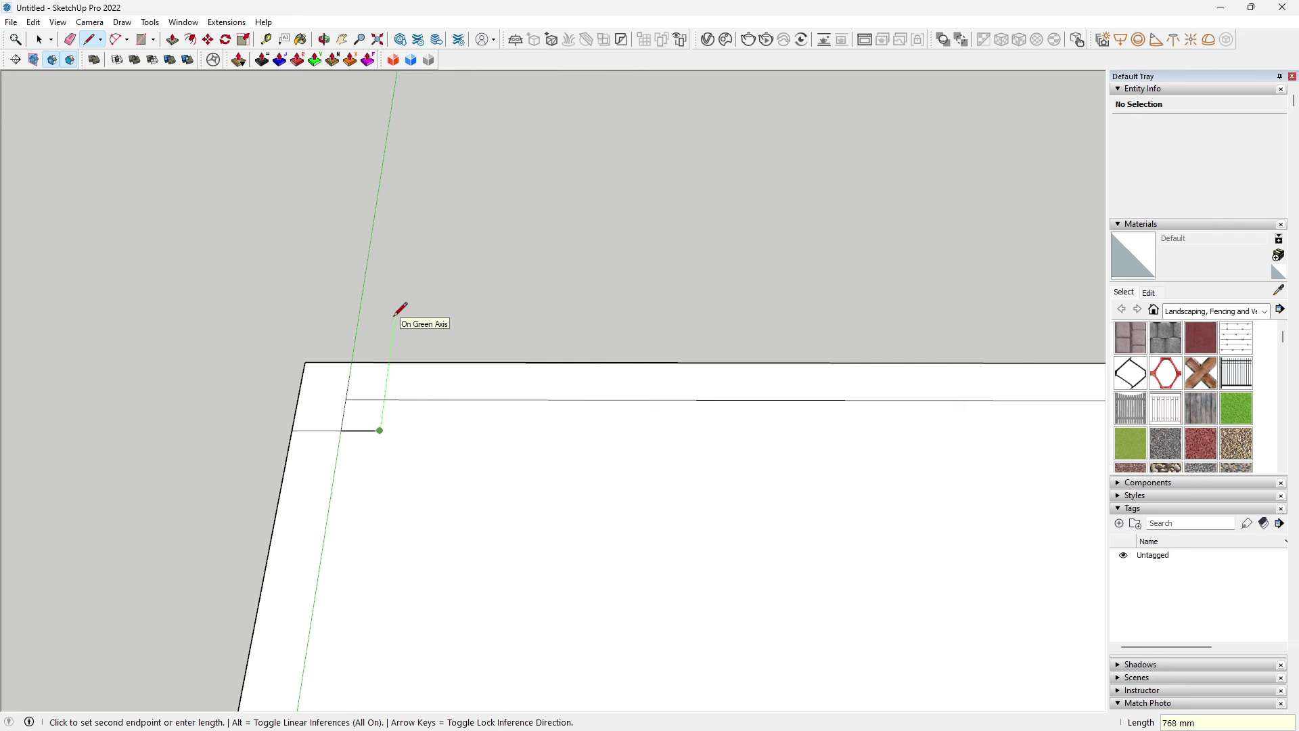
pyautogui.write('0')
pyautogui.press('Return')
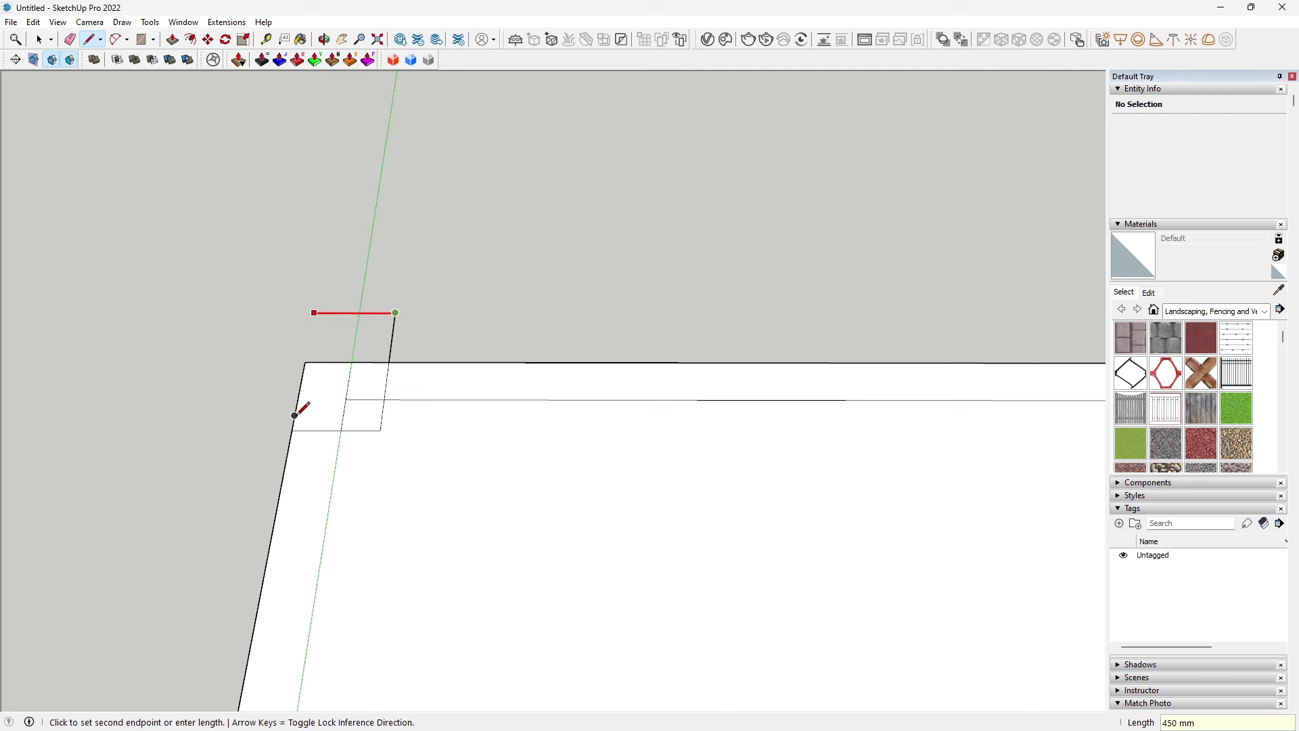
pyautogui.click(292, 430)
pyautogui.moveTo(331, 355); pyautogui.dragTo(382, 366, button='middle')
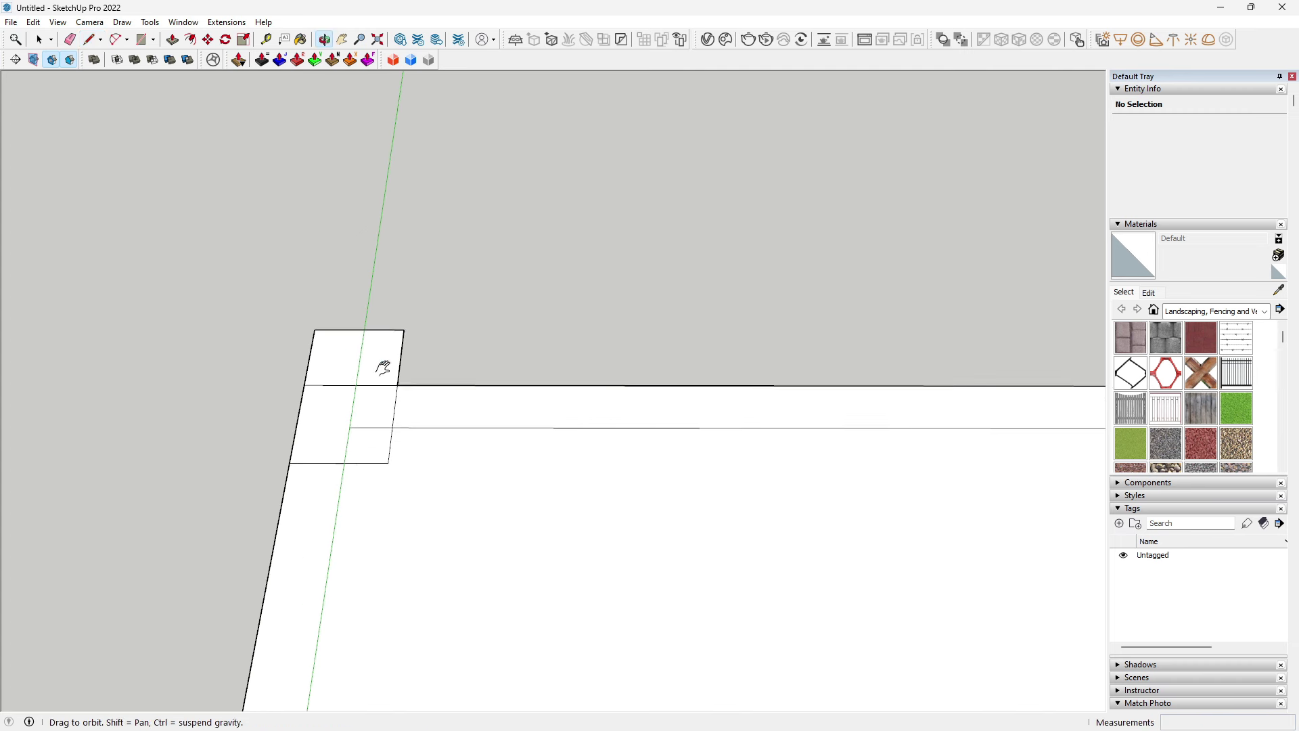
pyautogui.moveTo(359, 428)
pyautogui.mouseDown(button='middle')
pyautogui.moveTo(397, 379)
pyautogui.moveTo(359, 384)
pyautogui.mouseUp(button='middle')
# Step: Draw an 1820 mm edge along green from the block's corner, then an edge along red
pyautogui.click(307, 344)
pyautogui.moveTo(328, 272); pyautogui.dragTo(336, 330, button='middle')
pyautogui.write('18')
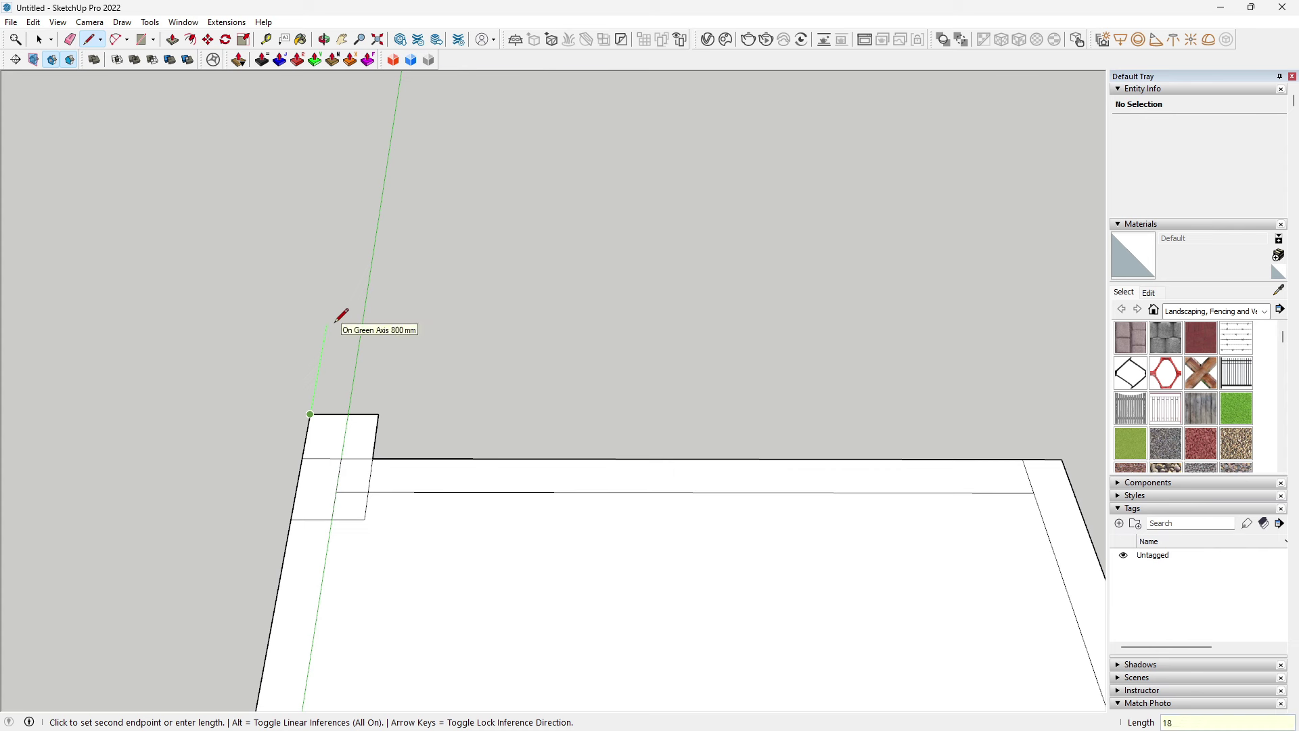
pyautogui.write('20')
pyautogui.press('Return')
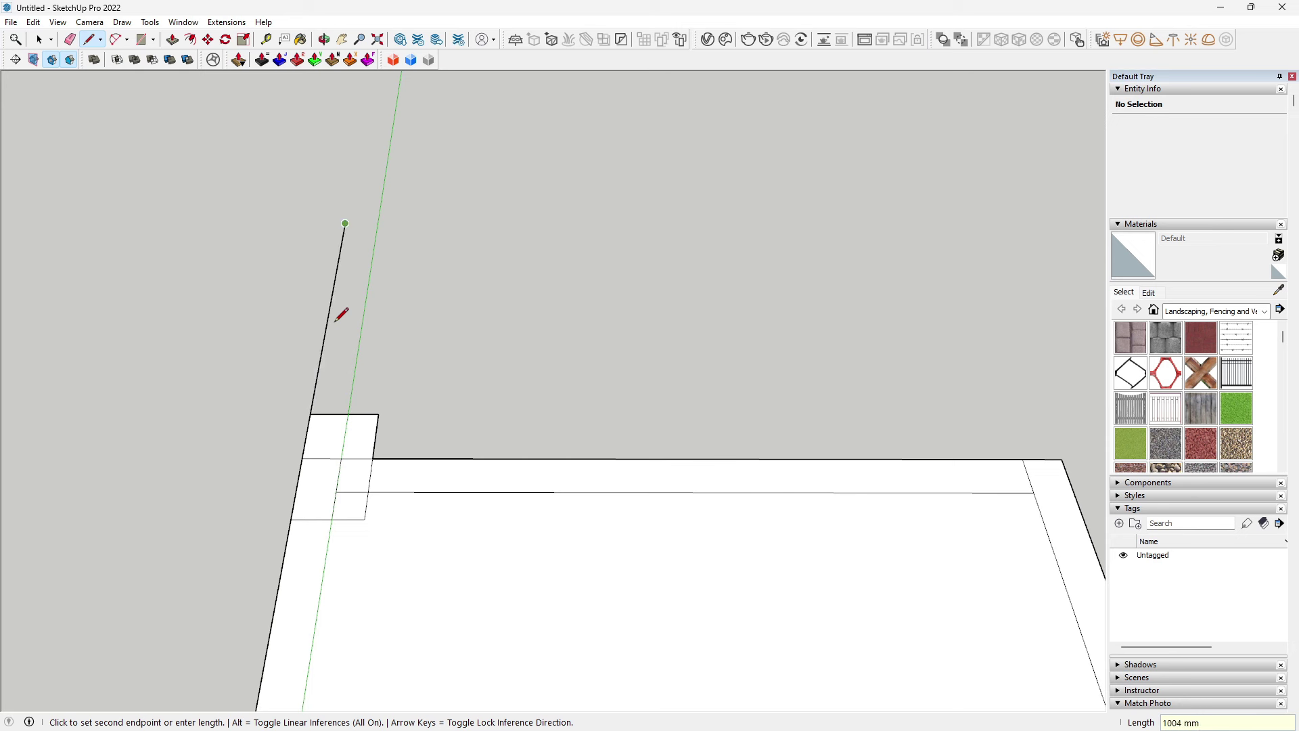
pyautogui.keyDown('shift'); pyautogui.moveTo(1018, 283); pyautogui.dragTo(887, 287, button='middle'); pyautogui.keyUp('shift')
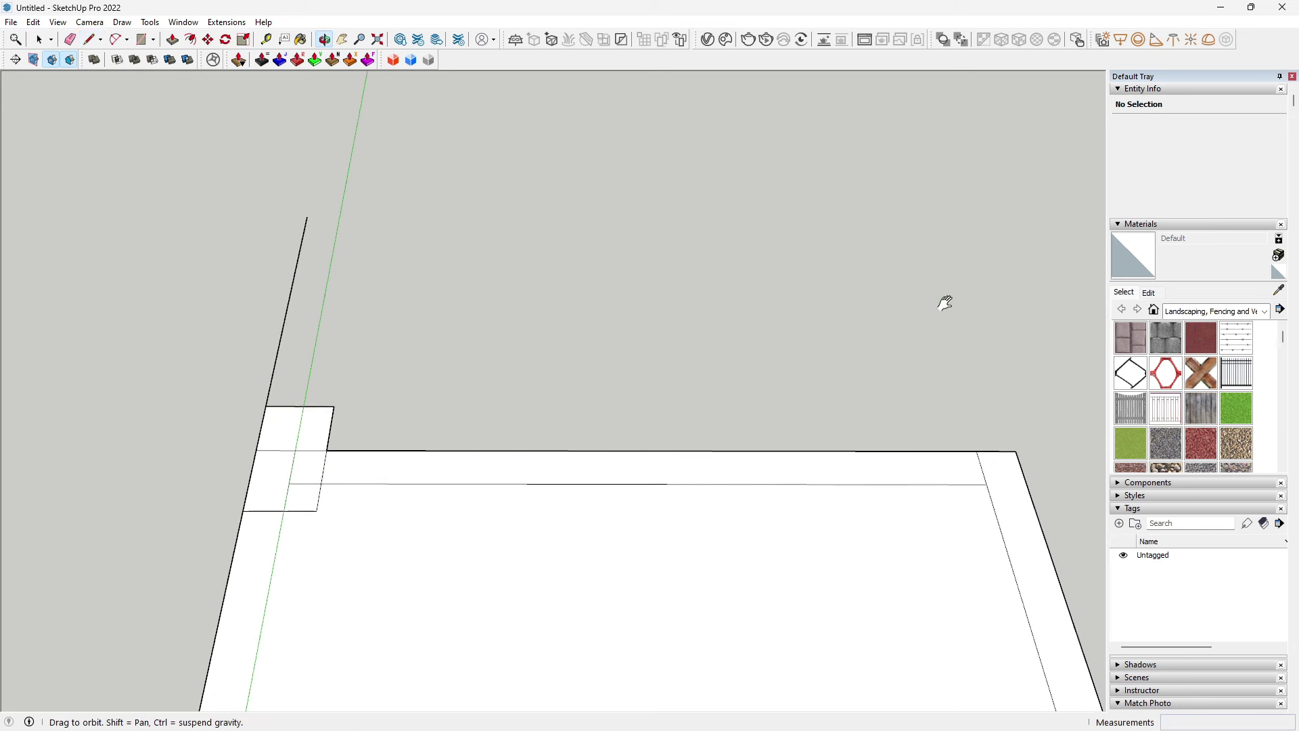
pyautogui.click(653, 209)
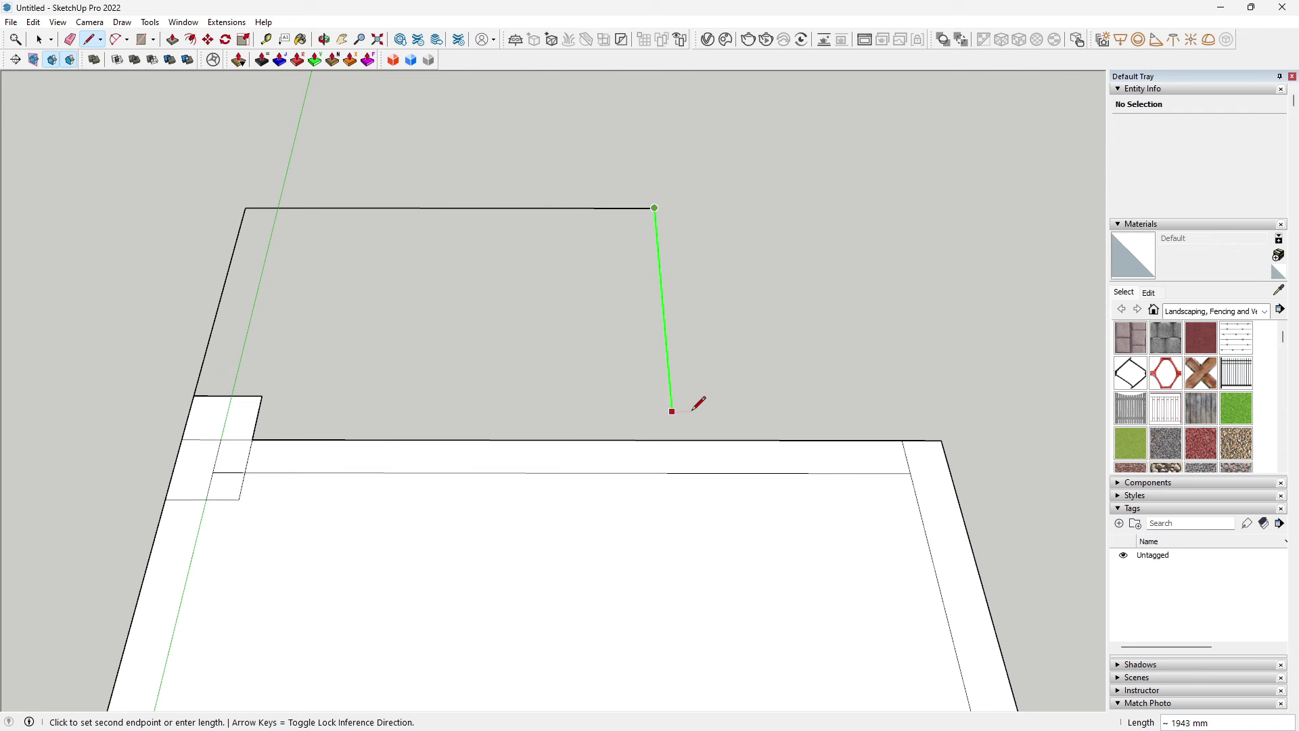
# Step: Close the outline into a face and copy the floor's back edge 600 mm
pyautogui.click(674, 440)
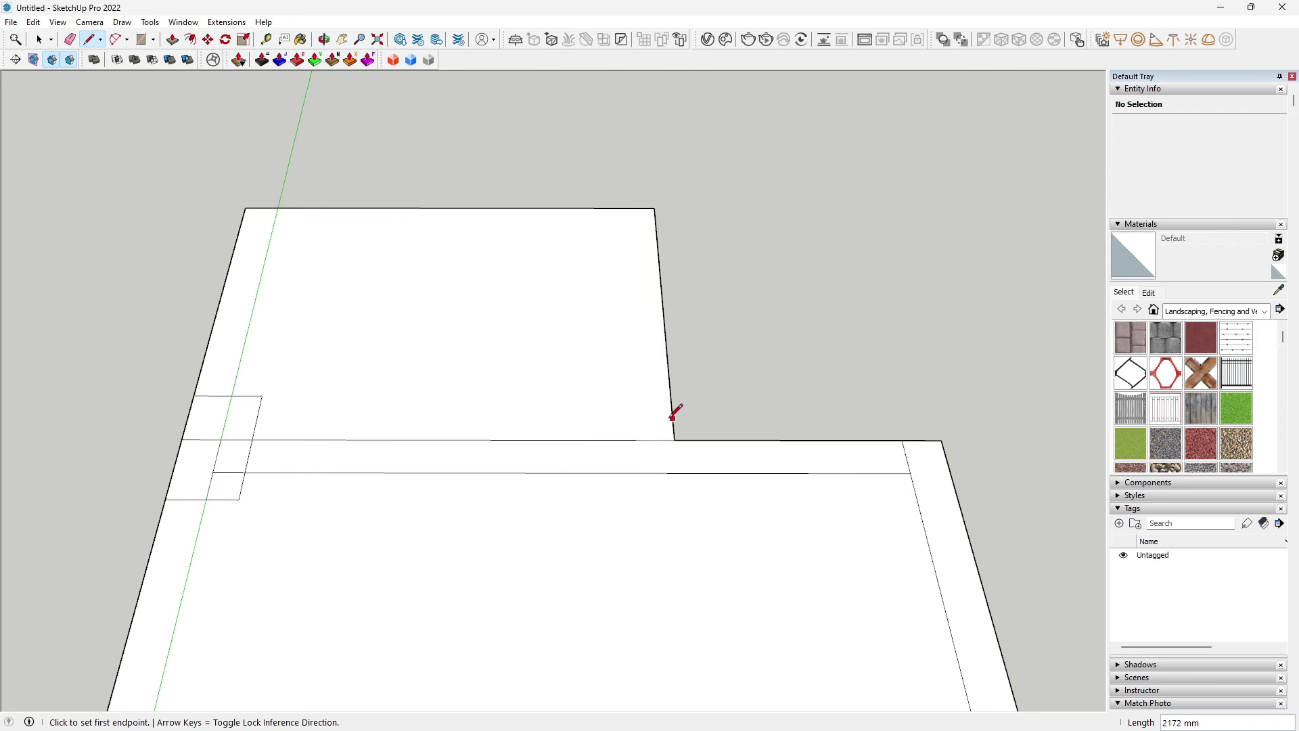
pyautogui.press('space')
pyautogui.click(864, 473)
pyautogui.press('m')
pyautogui.click(911, 473)
pyautogui.press('ctrl')
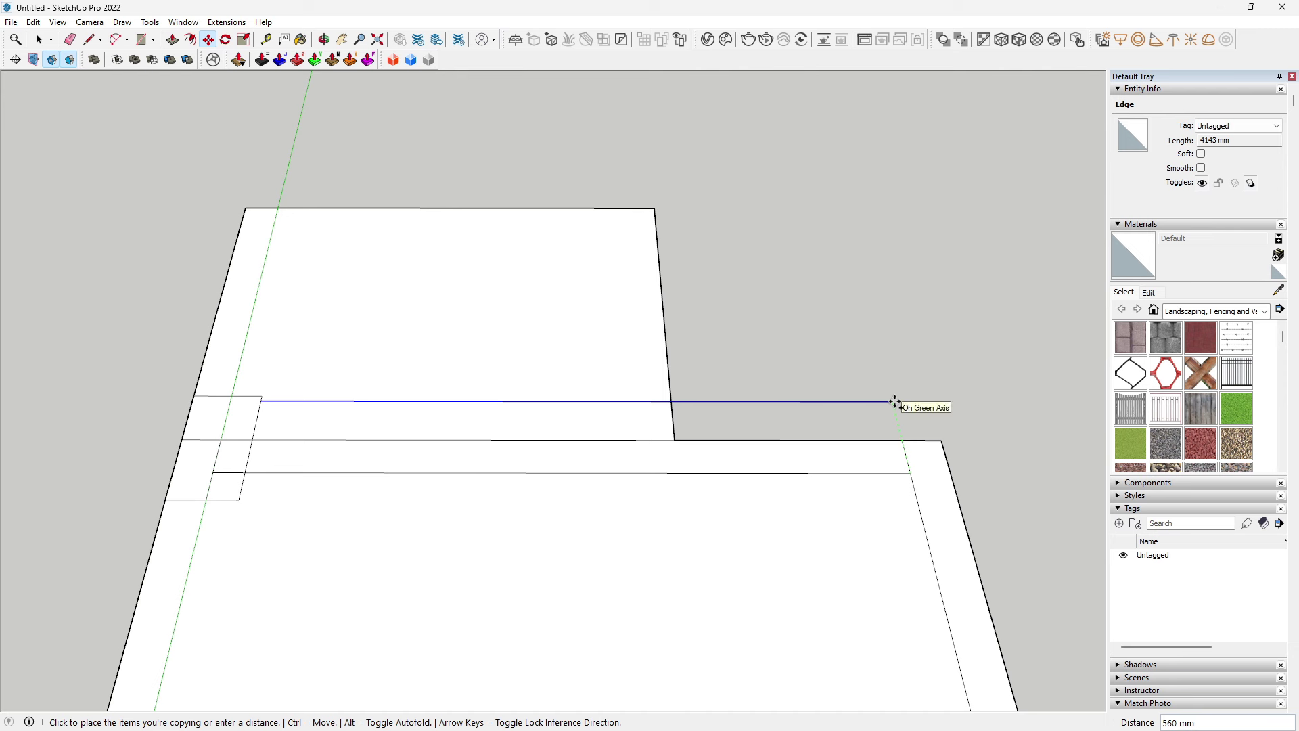
pyautogui.write('00')
pyautogui.press('Return')
# Step: Copy the short corner edge 800 mm and draw a 250 mm edge down to the strip
pyautogui.press('space')
pyautogui.click(258, 420)
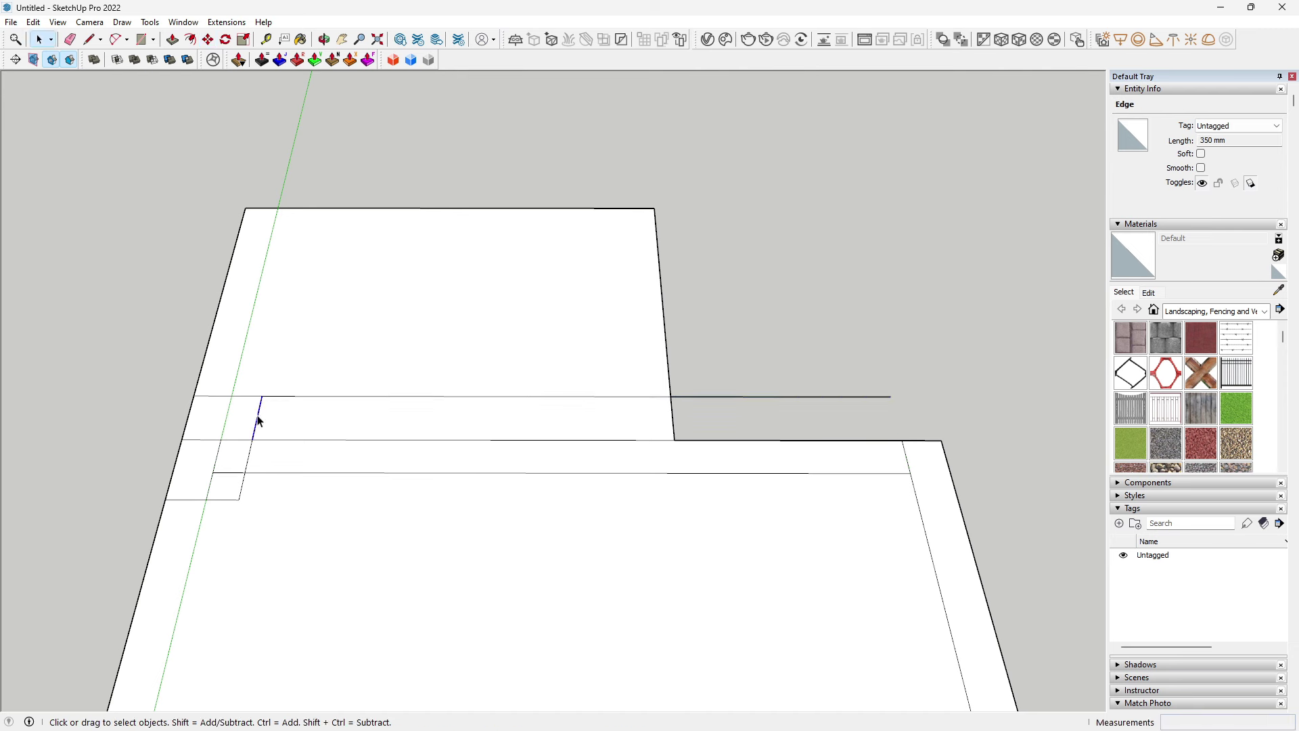
pyautogui.press('m')
pyautogui.press('ctrl')
pyautogui.click(261, 397)
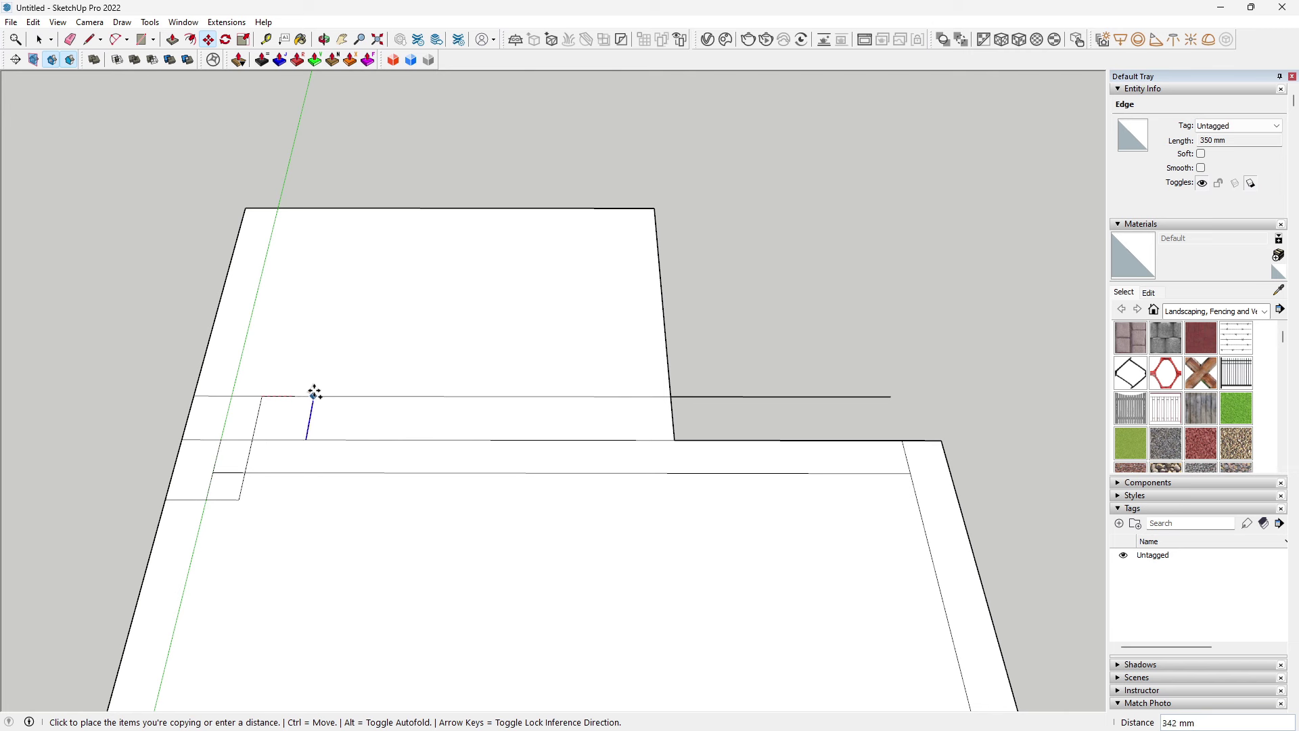
pyautogui.write('0')
pyautogui.press('Return')
pyautogui.press('l')
pyautogui.click(371, 439)
pyautogui.click(373, 471)
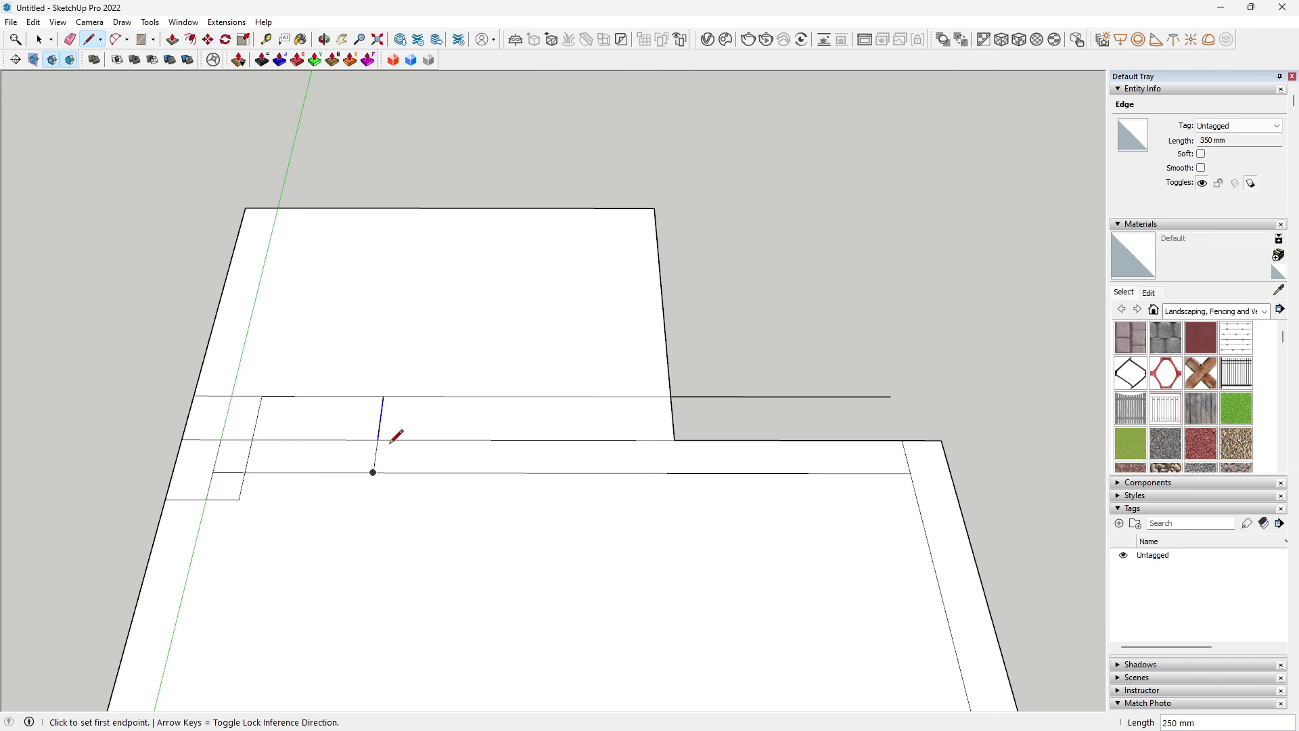
# Step: Erase the stray edges around the long strip beside the corner block
pyautogui.press('e')
pyautogui.click(318, 473)
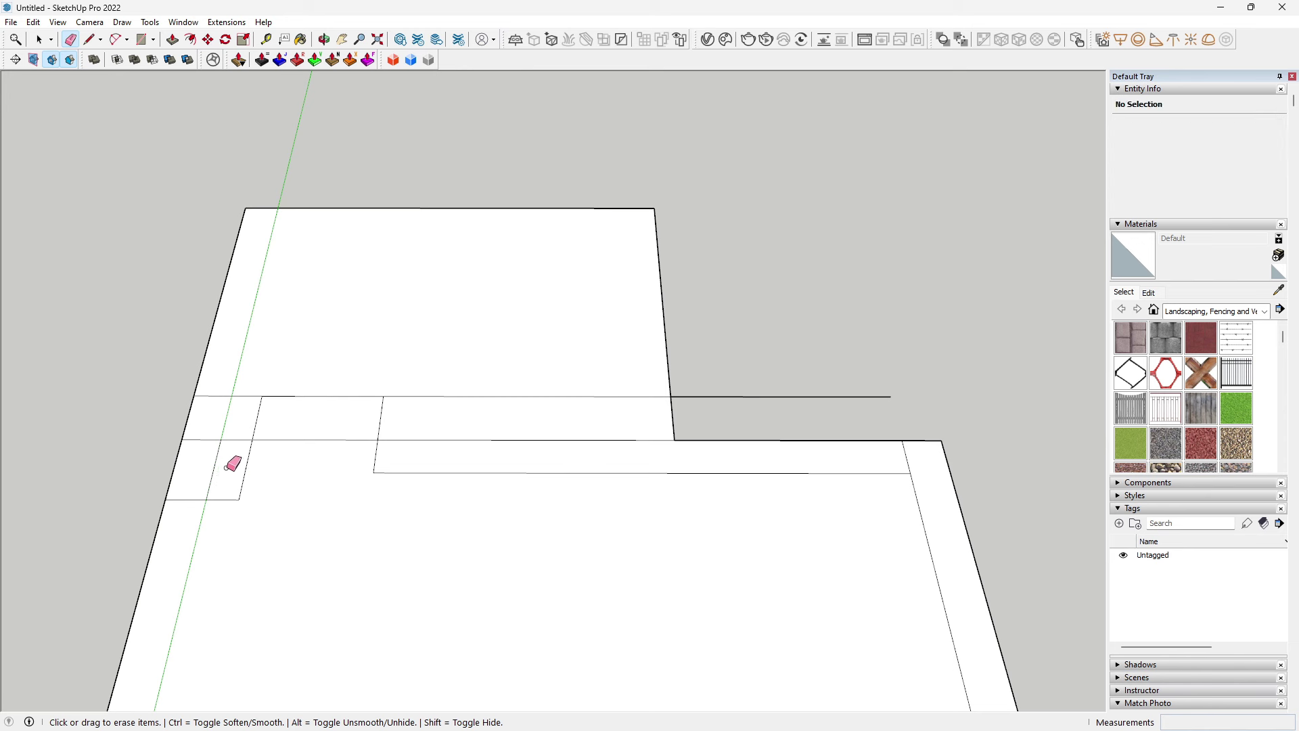
pyautogui.click(215, 439)
pyautogui.click(320, 440)
pyautogui.click(321, 384)
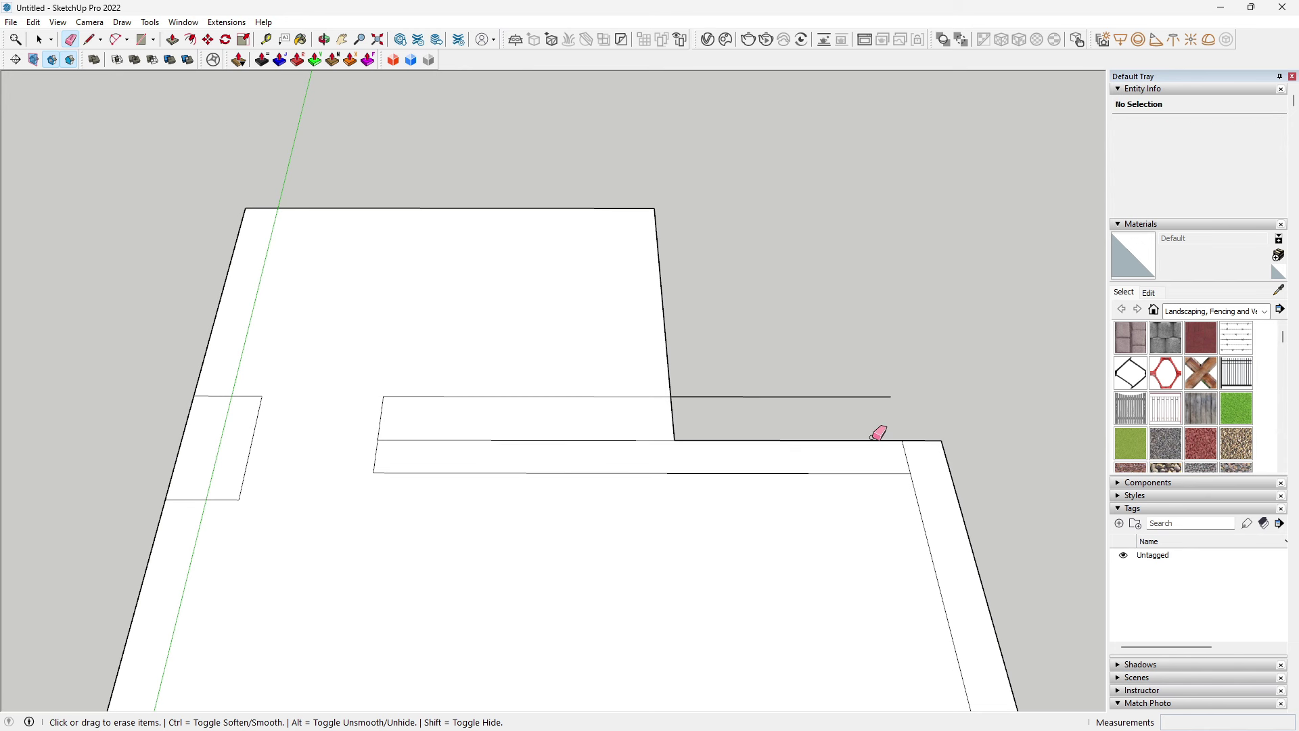
pyautogui.keyDown('shift'); pyautogui.moveTo(899, 467); pyautogui.dragTo(853, 477, button='middle'); pyautogui.keyUp('shift')
pyautogui.press('space')
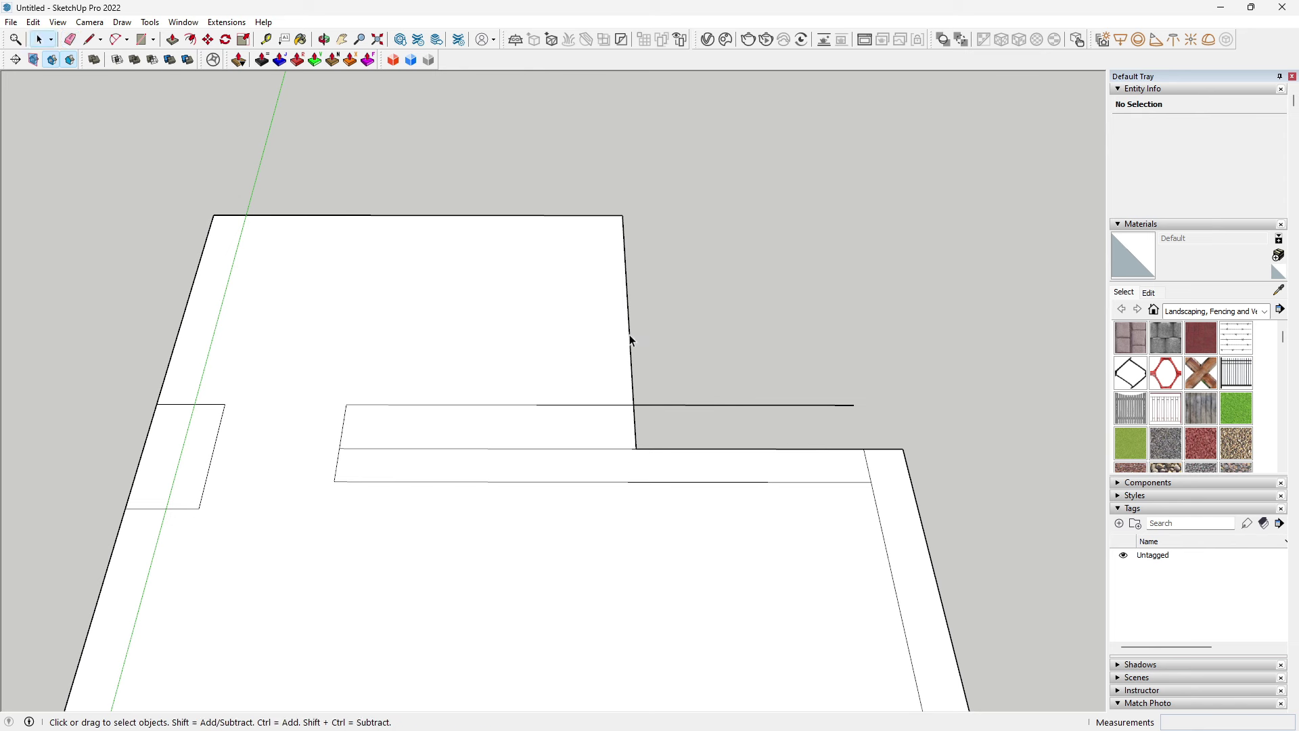
pyautogui.click(630, 340)
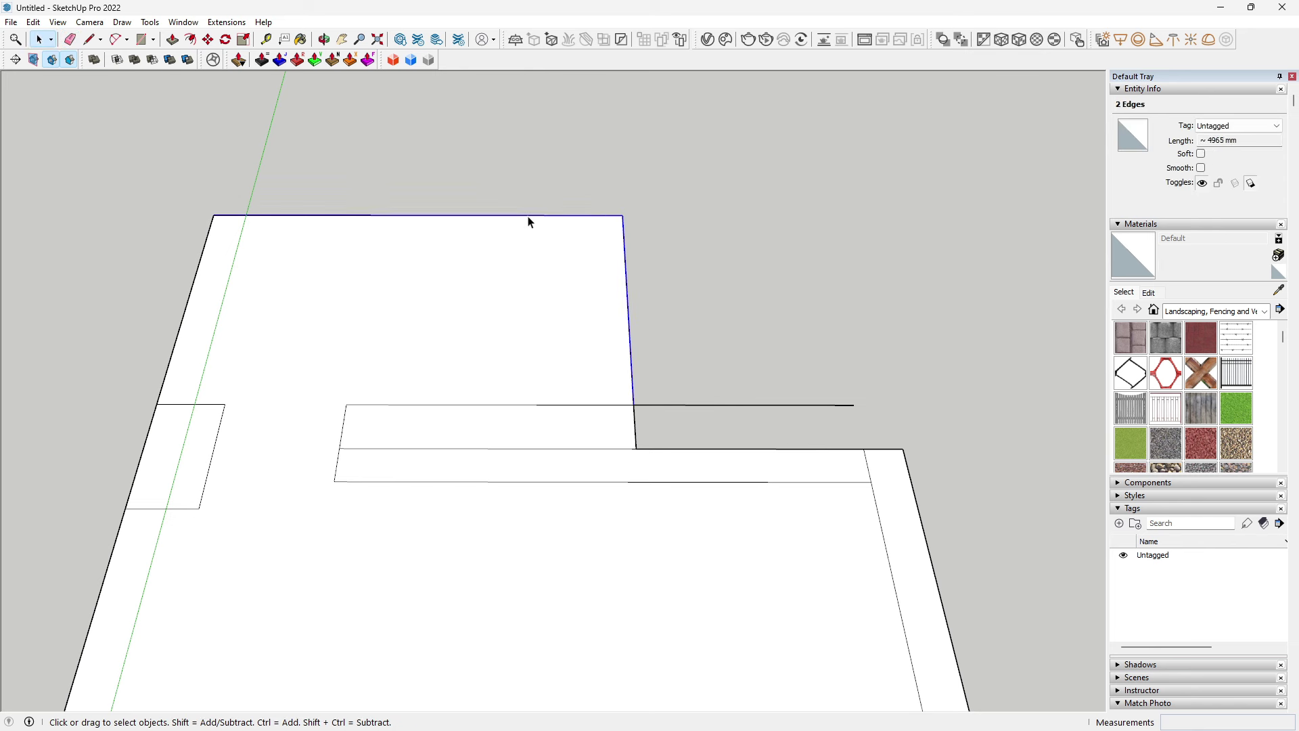
# Step: Offset the inner wall edges outward, close the wall band faces, and erase its cross edges
pyautogui.press('f')
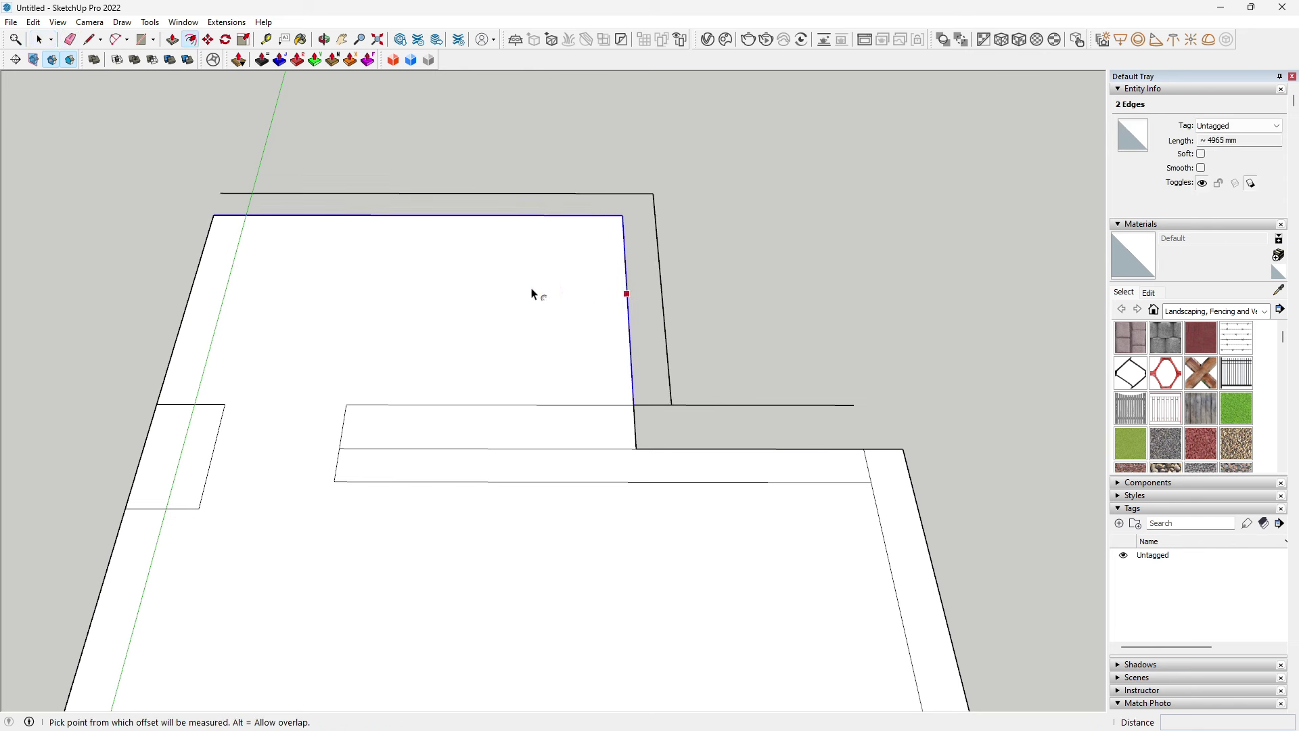
pyautogui.press('l')
pyautogui.click(213, 215)
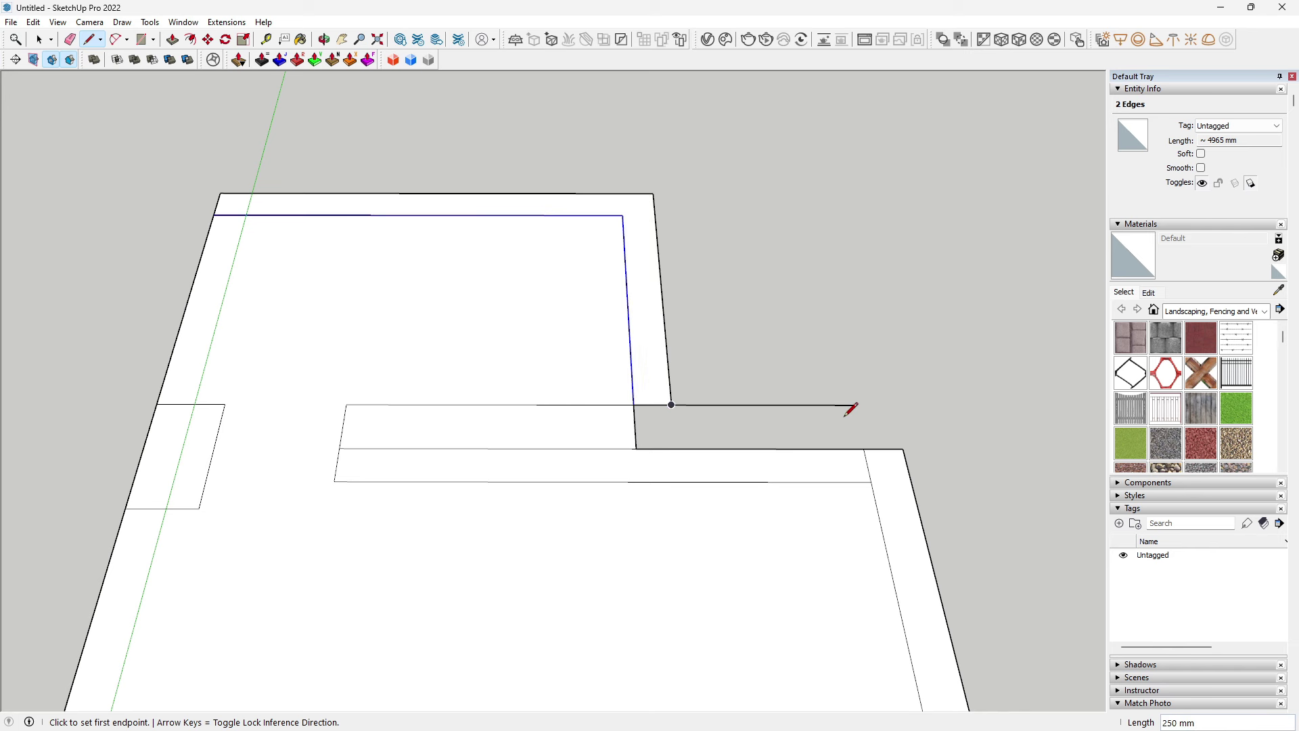
pyautogui.click(671, 404)
pyautogui.click(675, 448)
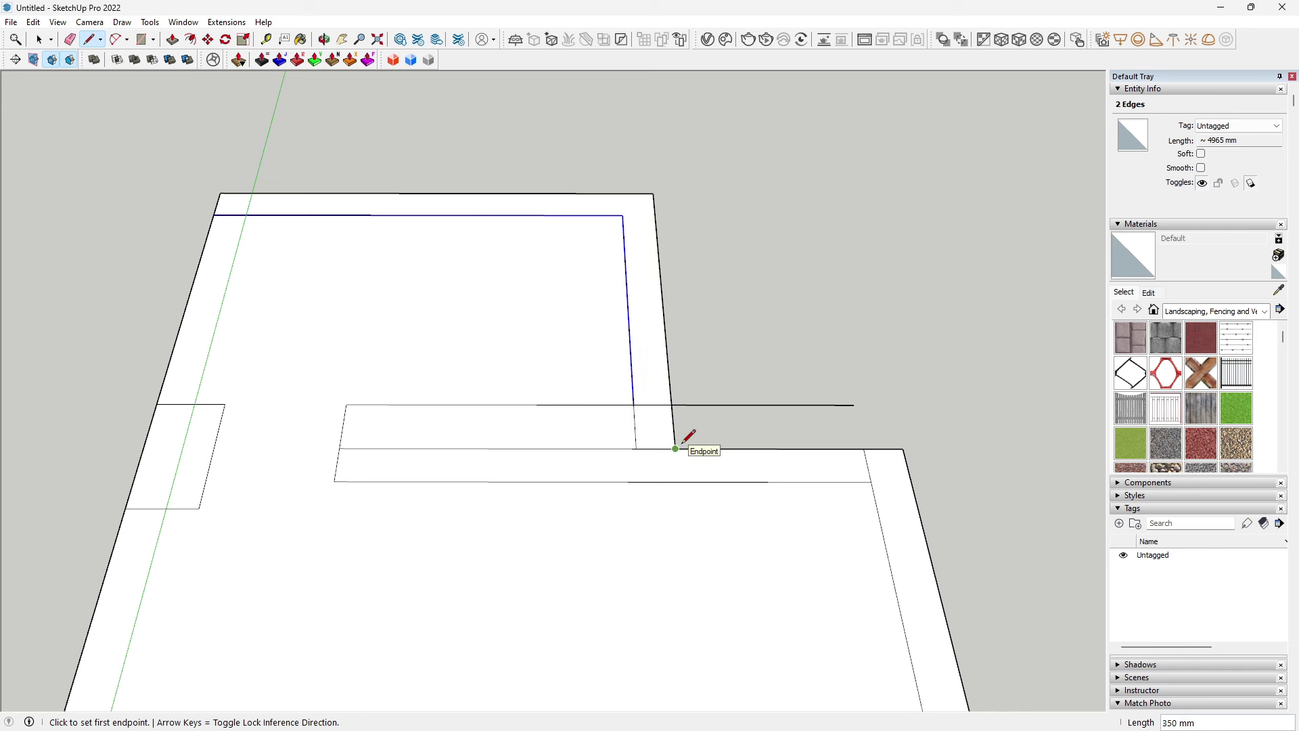
pyautogui.click(903, 448)
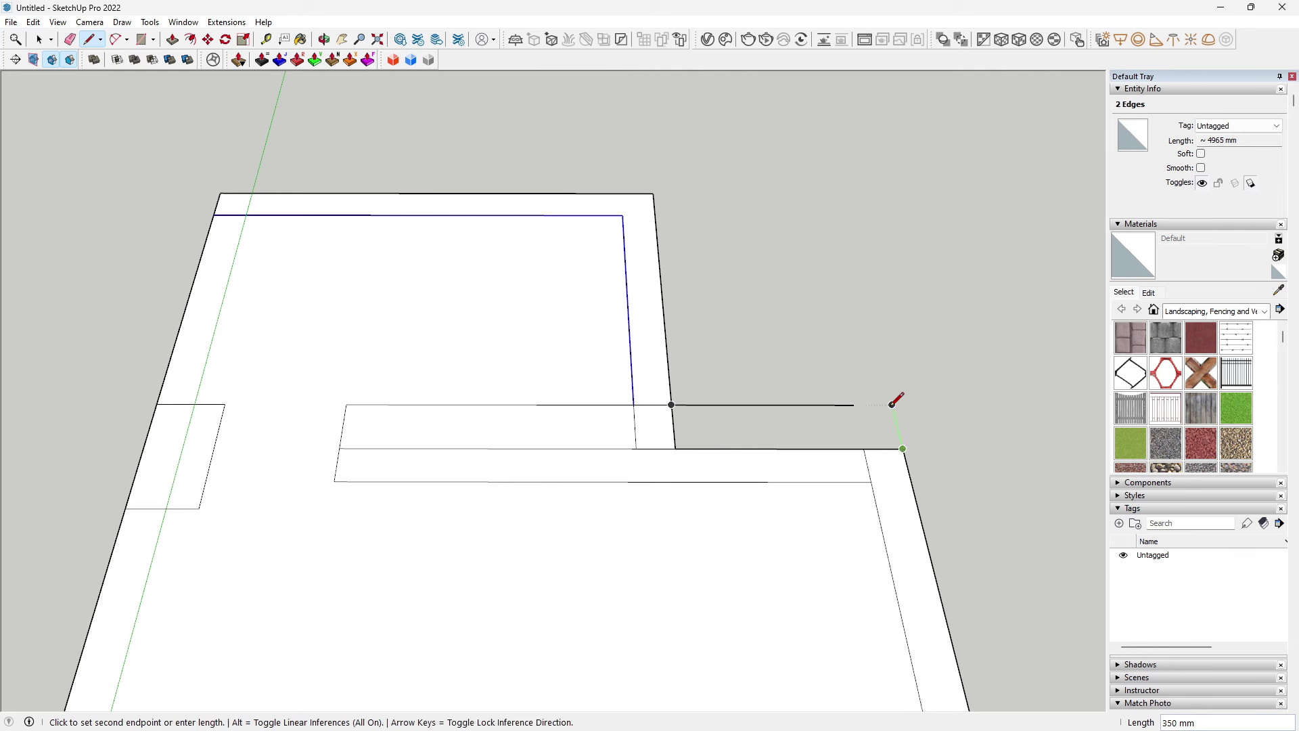
pyautogui.click(892, 405)
pyautogui.click(671, 404)
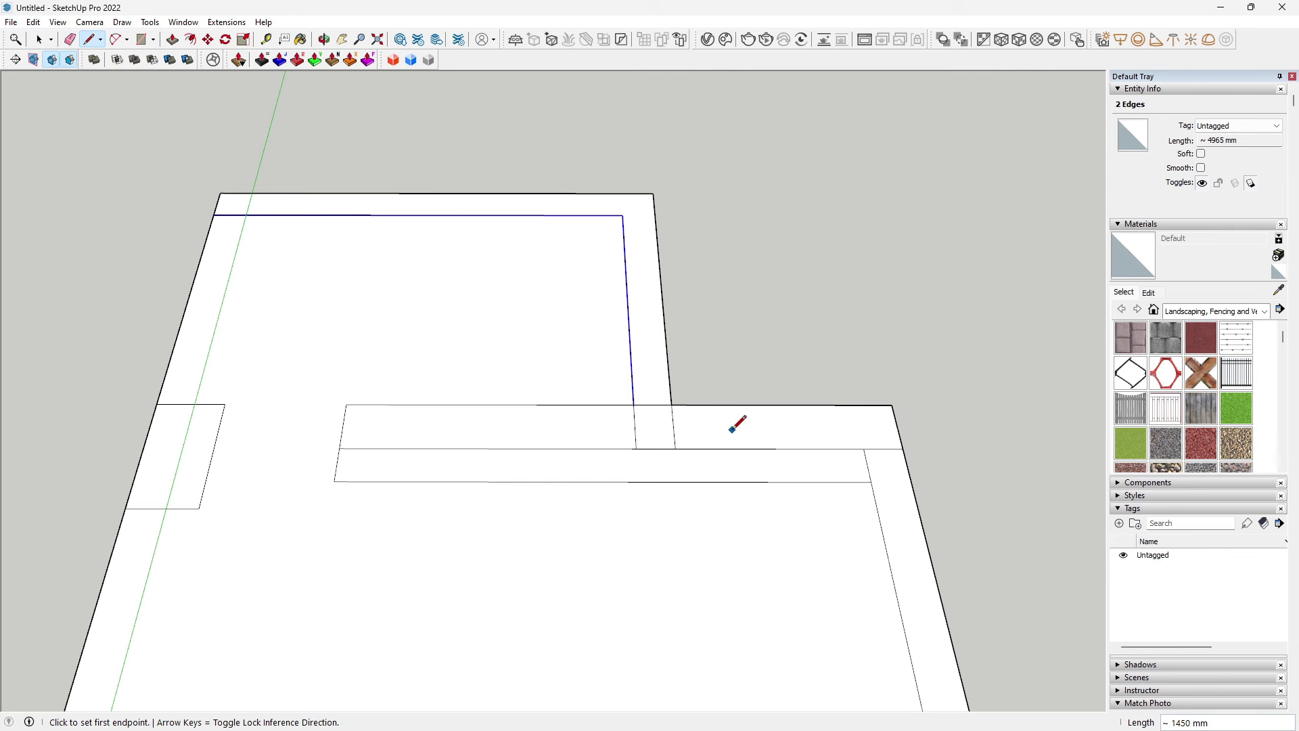
pyautogui.press('e')
pyautogui.moveTo(618, 421); pyautogui.dragTo(690, 441)
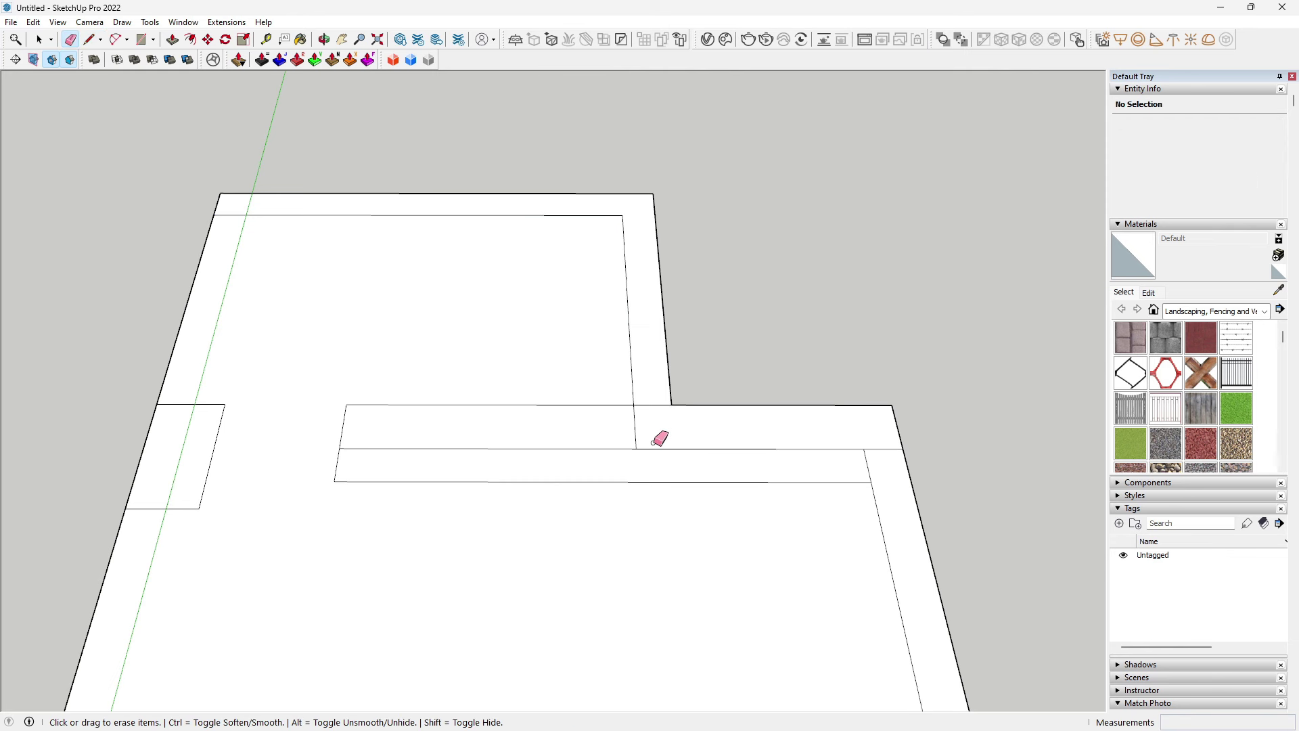
# Step: Copy the top wall edge 25 mm outward
pyautogui.press('l')
pyautogui.press('space')
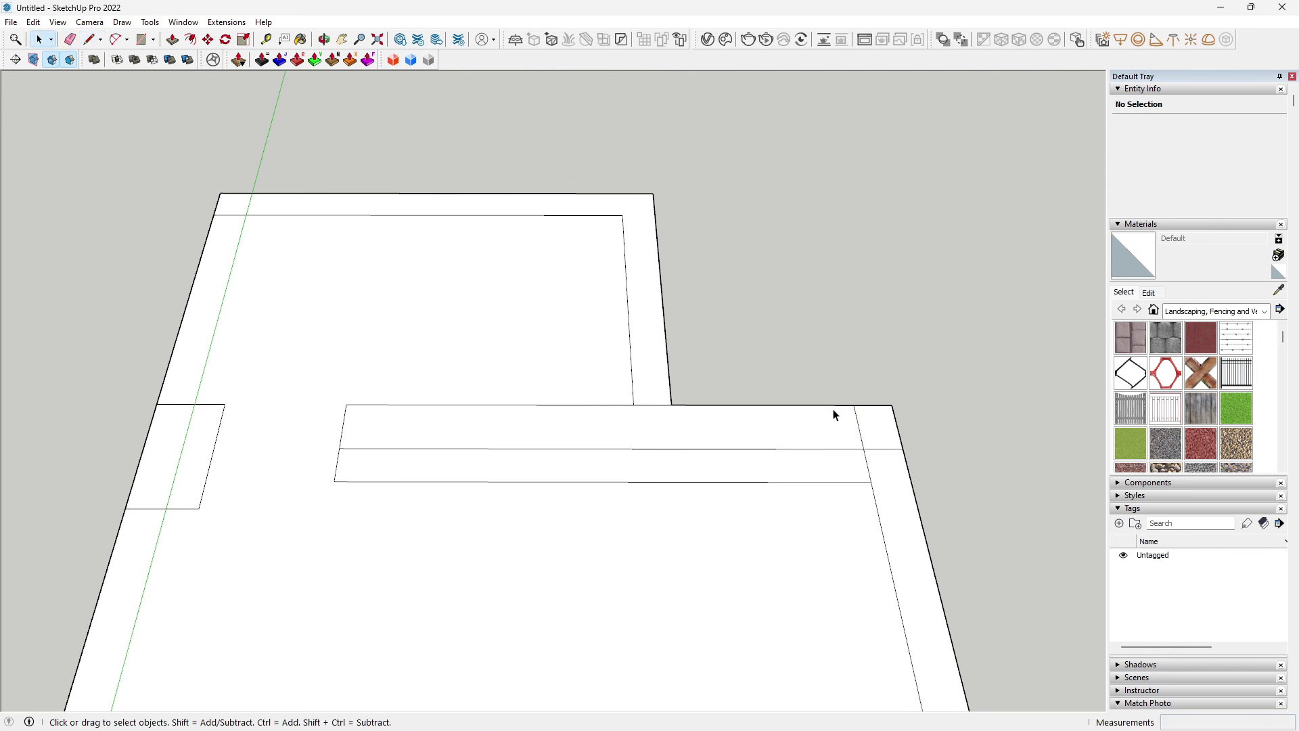
pyautogui.click(834, 409)
pyautogui.press('m')
pyautogui.press('ctrl')
pyautogui.click(850, 404)
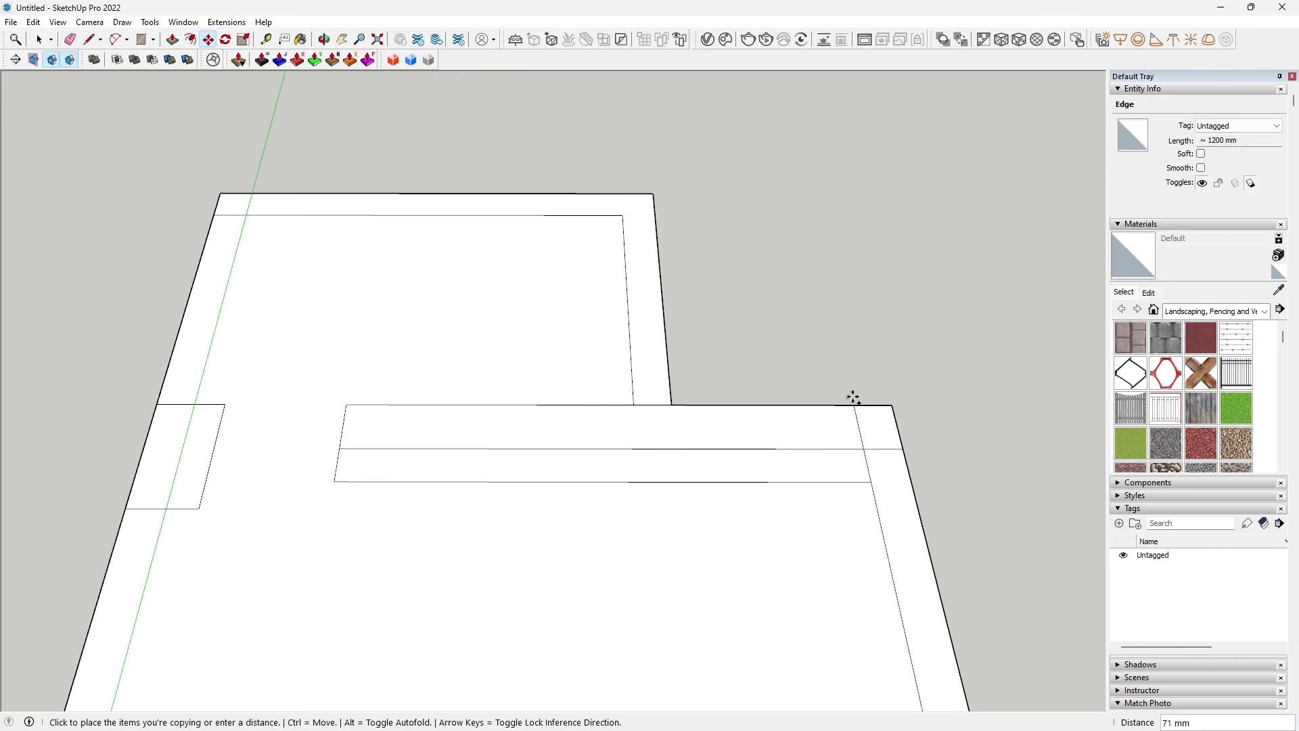
pyautogui.press('Return')
# Step: Close the new wall face to the outer corner and erase the edge inside the lower strip
pyautogui.press('l')
pyautogui.click(847, 375)
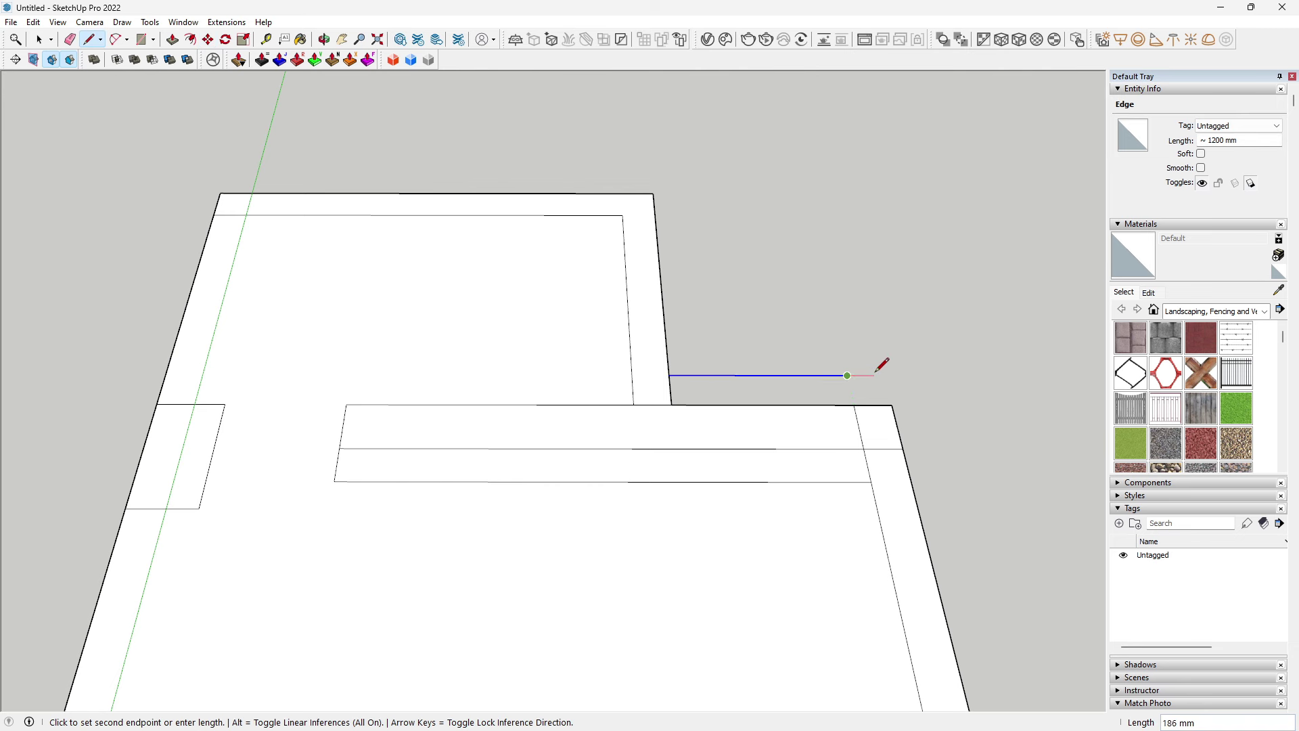
pyautogui.click(884, 375)
pyautogui.click(891, 404)
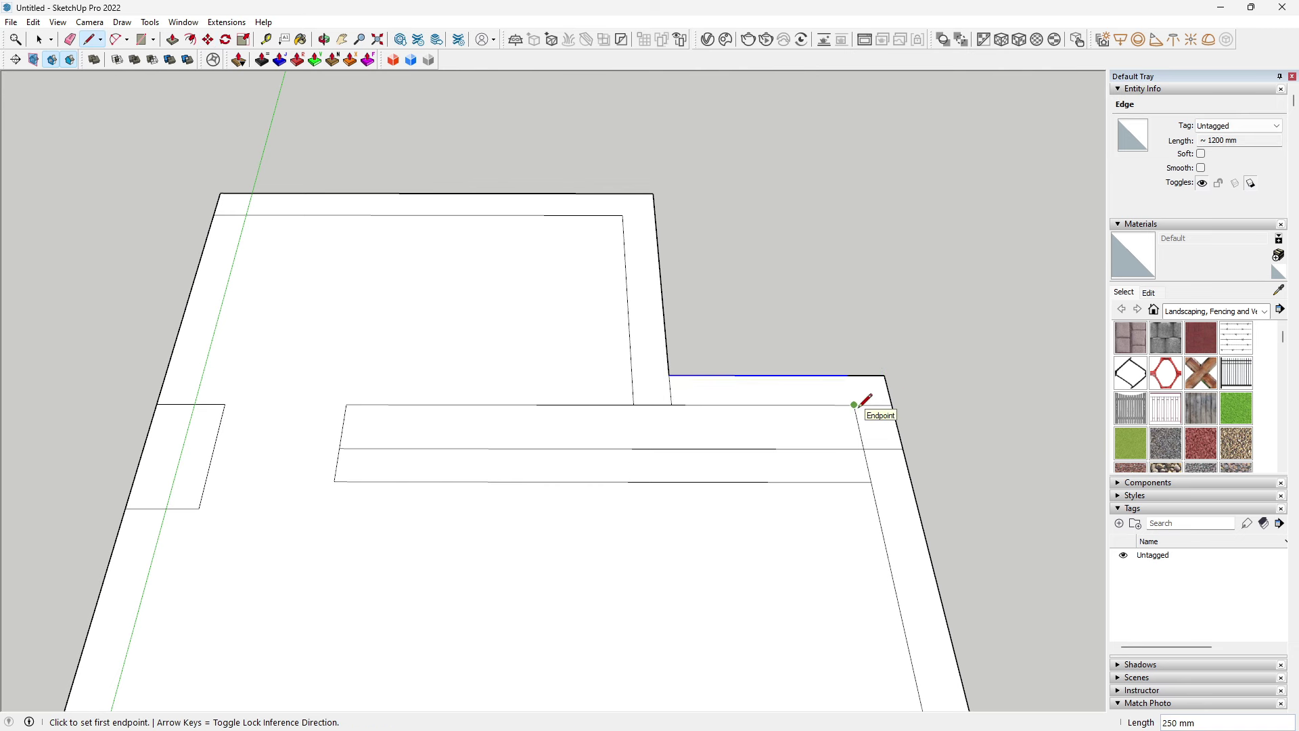
pyautogui.press('e')
pyautogui.click(789, 447)
pyautogui.moveTo(789, 447)
pyautogui.mouseDown(button='middle')
pyautogui.moveTo(602, 427)
pyautogui.moveTo(685, 400)
pyautogui.moveTo(730, 499)
pyautogui.moveTo(357, 227)
pyautogui.moveTo(440, 224)
pyautogui.moveTo(637, 513)
pyautogui.moveTo(602, 518)
pyautogui.moveTo(748, 516)
pyautogui.moveTo(760, 539)
pyautogui.moveTo(516, 580)
pyautogui.mouseUp(button='middle')
# Step: Select the three edges of the small rectangle against the left wall
pyautogui.scroll(5, 564, 291)
pyautogui.press('l')
pyautogui.scroll(3, 572, 291)
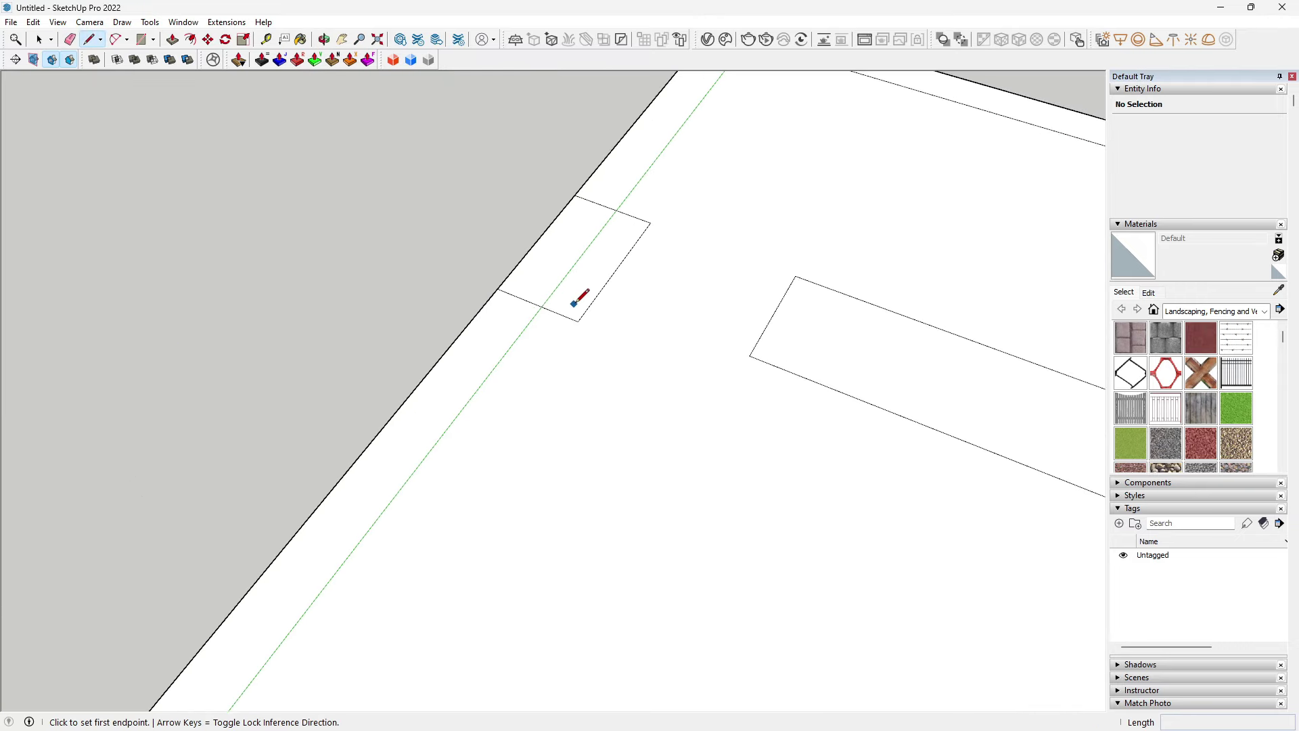
pyautogui.scroll(2, 581, 294)
pyautogui.scroll(3, 575, 314)
pyautogui.scroll(3, 588, 328)
pyautogui.press('space')
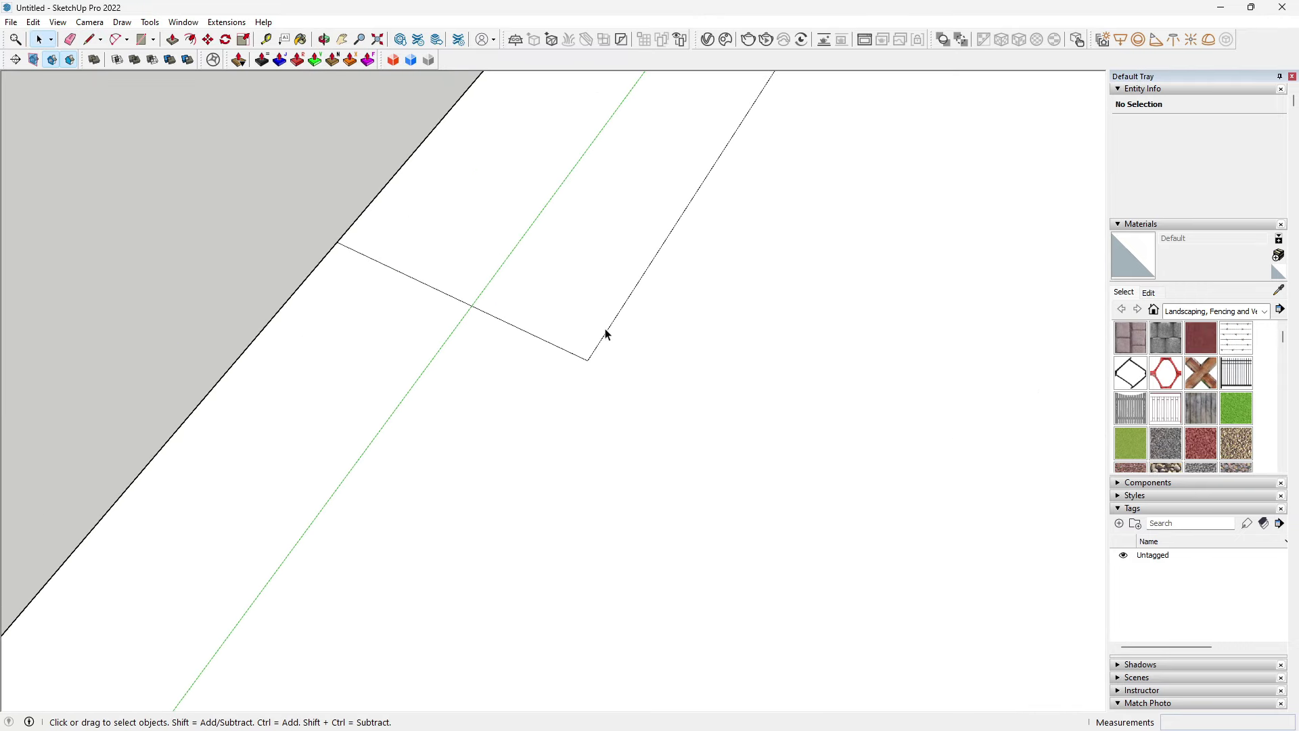
pyautogui.click(606, 335)
pyautogui.scroll(-2, 604, 346)
pyautogui.keyDown('ctrl'); pyautogui.click(567, 343); pyautogui.keyUp('ctrl')
pyautogui.keyDown('ctrl'); pyautogui.click(734, 117); pyautogui.keyUp('ctrl')
# Step: Offset the selected edges 70 mm inward
pyautogui.press('f')
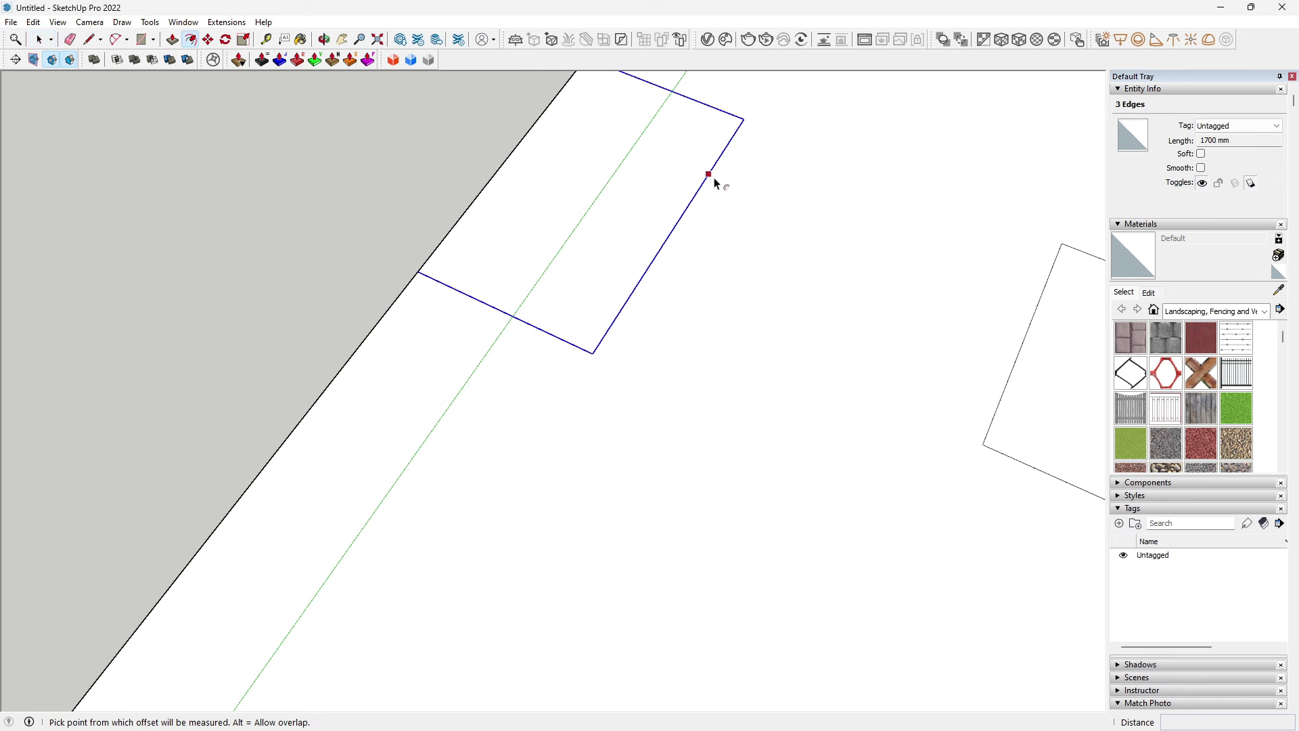
pyautogui.click(708, 176)
pyautogui.write('7')
pyautogui.press('Return')
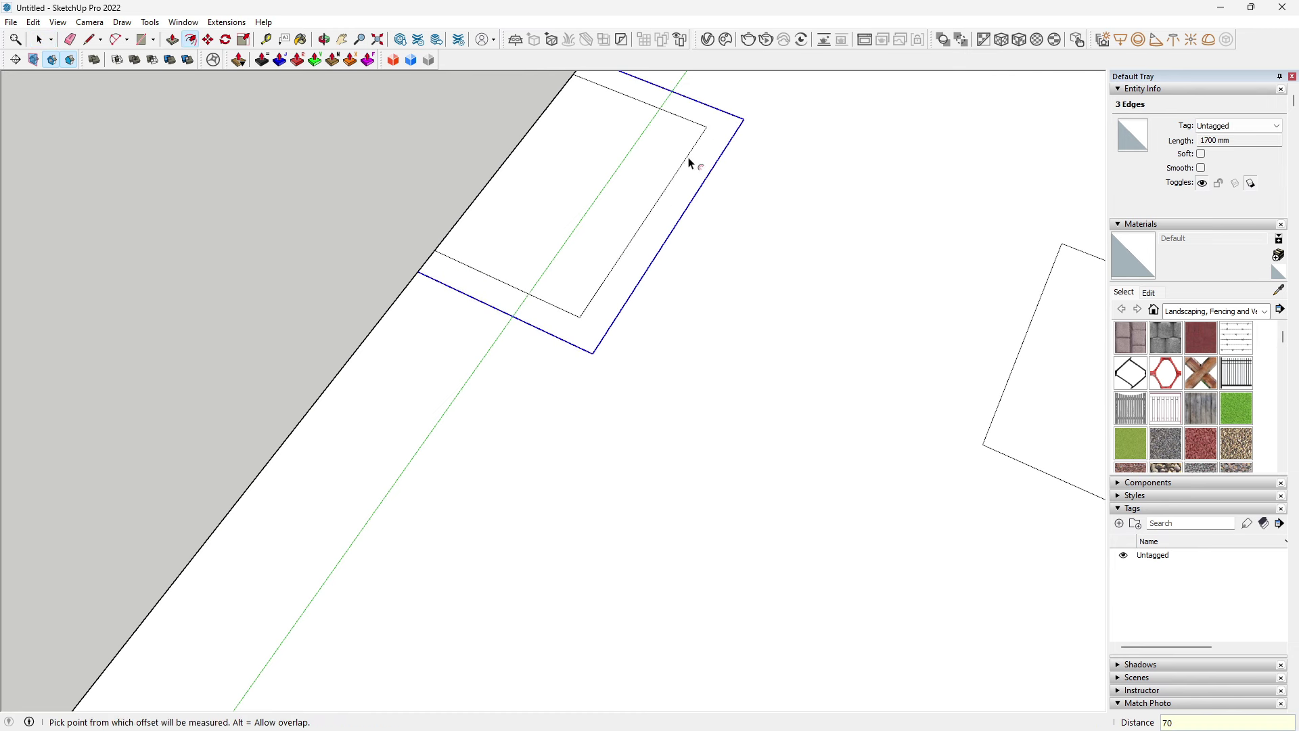
# Step: Draw three 70 mm lines out from the inner corners
pyautogui.press('l')
pyautogui.click(580, 315)
pyautogui.write('70')
pyautogui.press('Return')
pyautogui.click(579, 315)
pyautogui.write('70')
pyautogui.press('Return')
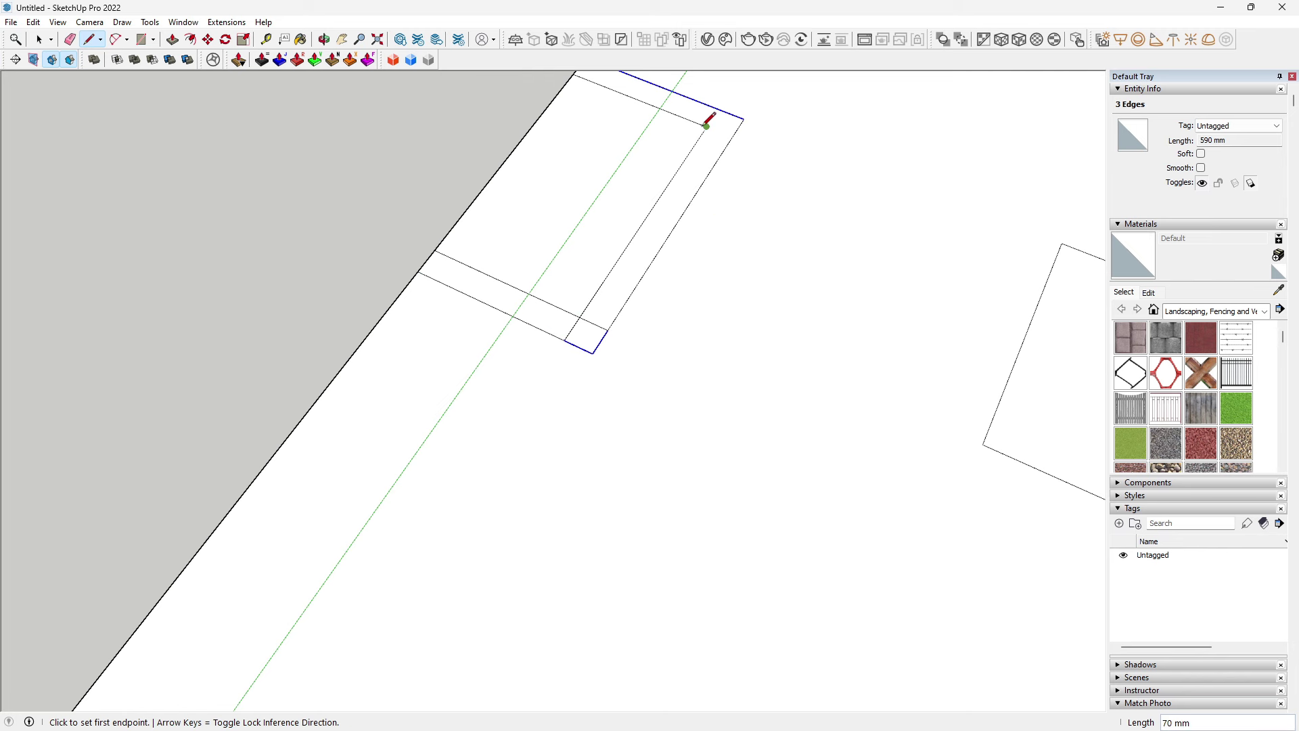
pyautogui.click(706, 126)
pyautogui.write('70')
pyautogui.press('Return')
# Step: Fillet the upper corner with a two-point arc
pyautogui.press('a')
pyautogui.scroll(1, 576, 331)
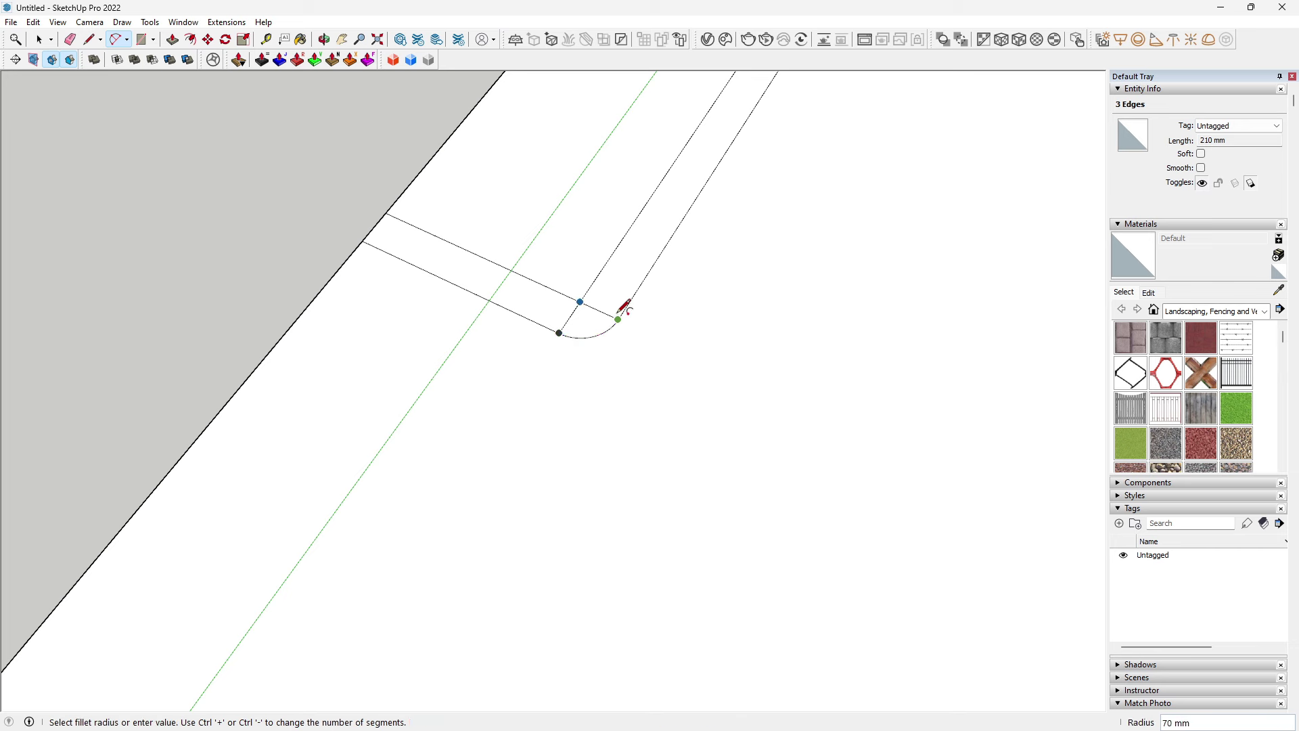
pyautogui.scroll(-1, 623, 308)
pyautogui.keyDown('shift'); pyautogui.moveTo(624, 308); pyautogui.dragTo(702, 296, button='middle'); pyautogui.keyUp('shift')
pyautogui.scroll(1, 721, 207)
pyautogui.click(705, 194)
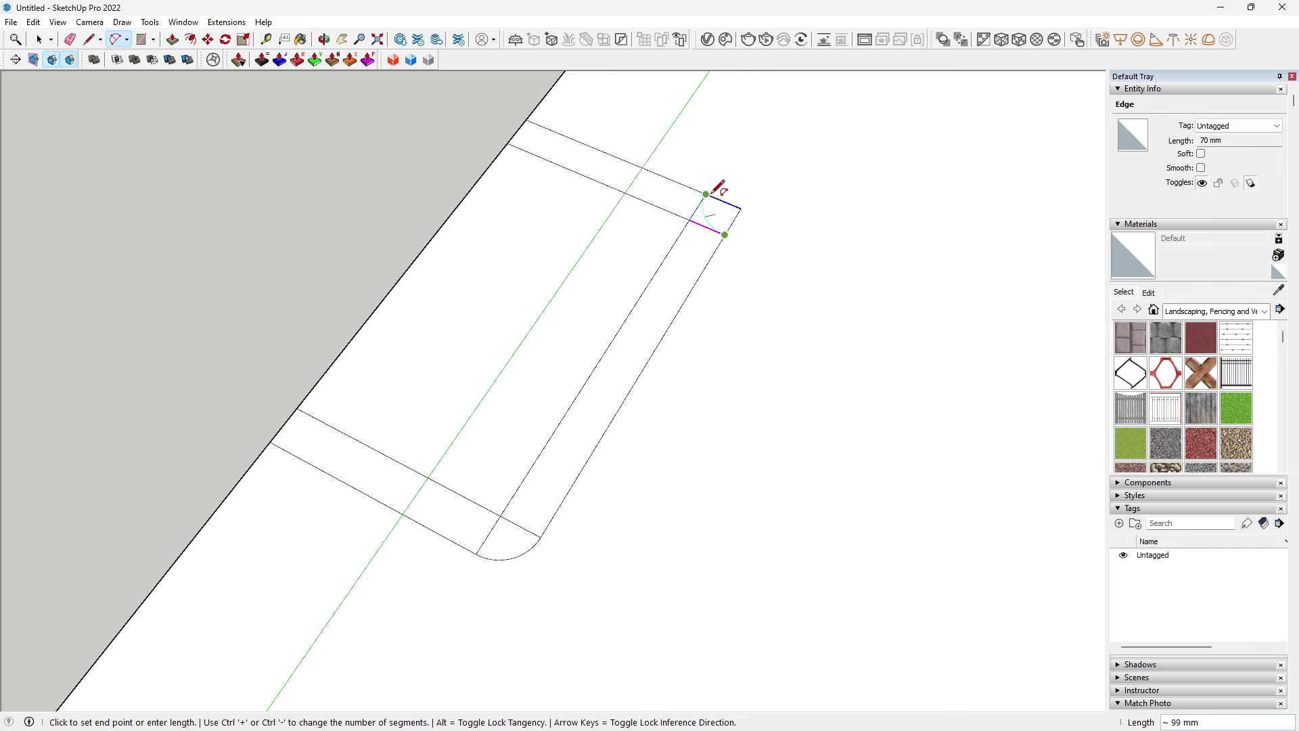
pyautogui.click(718, 192)
pyautogui.scroll(1, 730, 205)
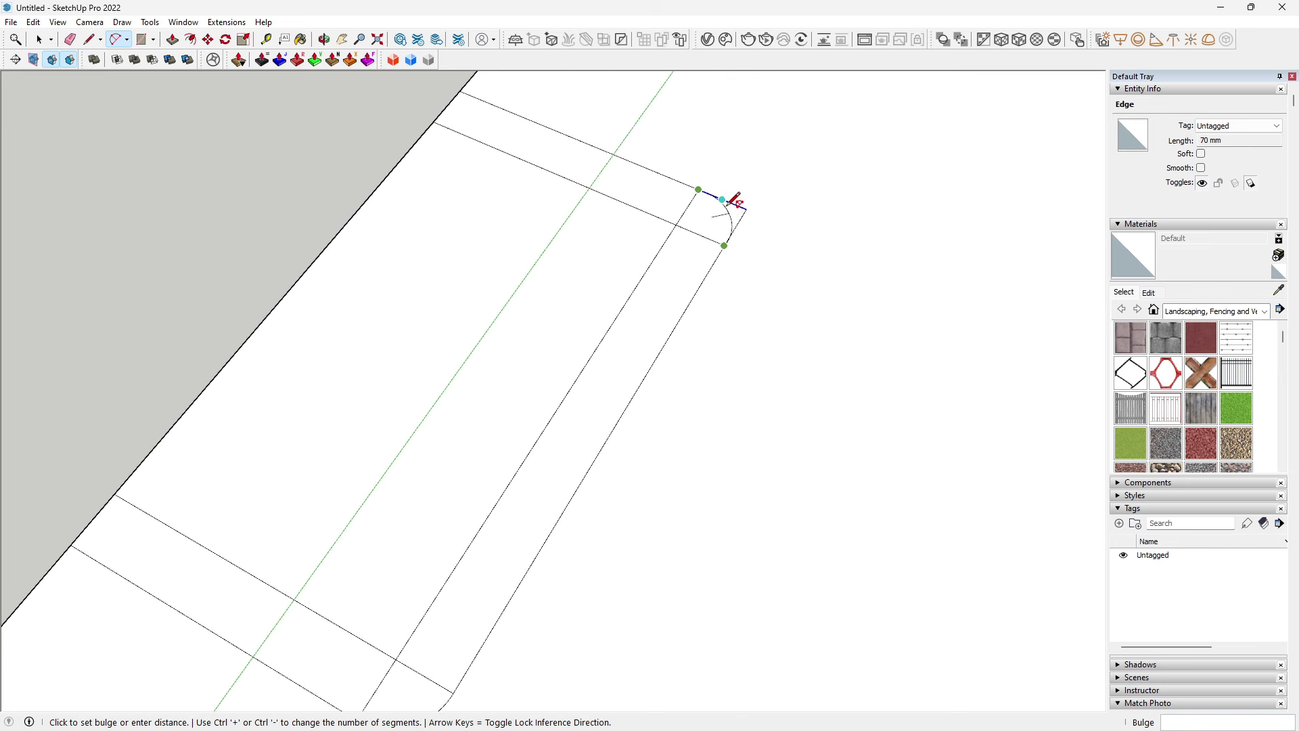
pyautogui.scroll(2, 733, 201)
pyautogui.scroll(1, 732, 219)
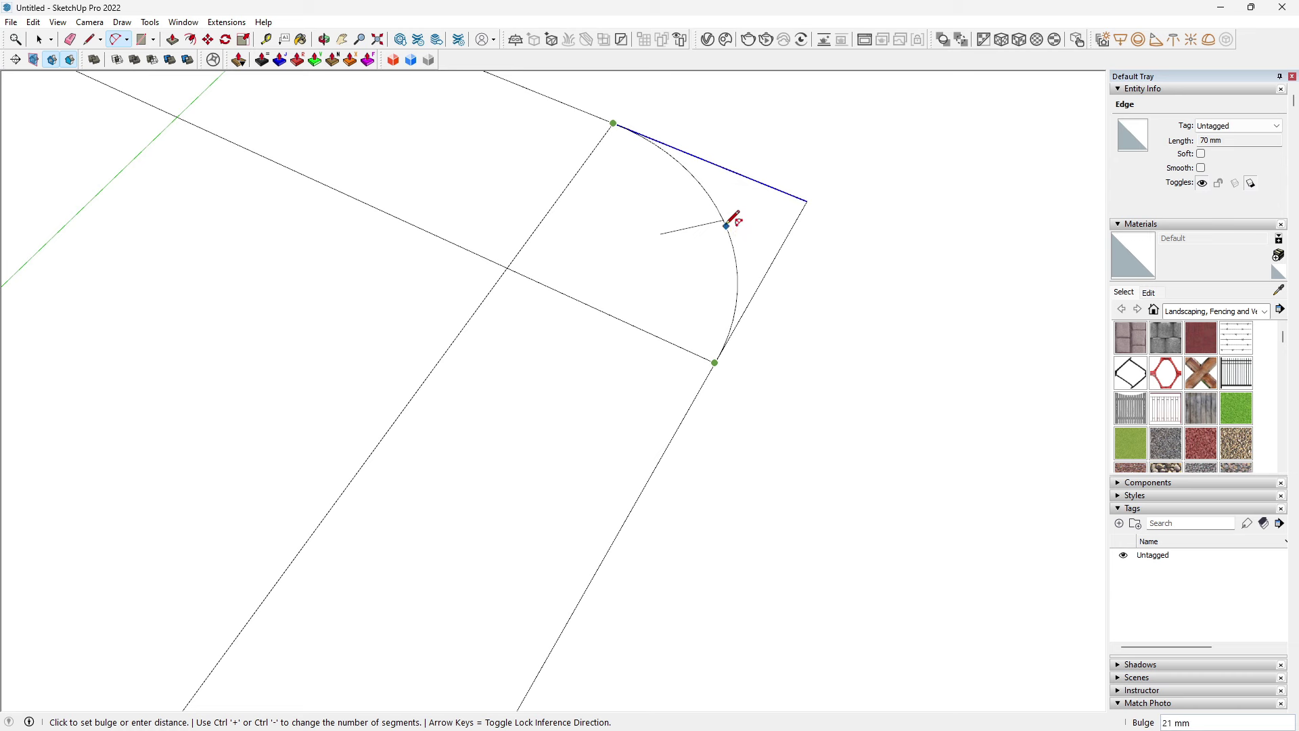
pyautogui.click(735, 215)
# Step: Erase the square corner edges left outside the arc
pyautogui.scroll(-2, 737, 217)
pyautogui.press('e')
pyautogui.scroll(-1, 782, 217)
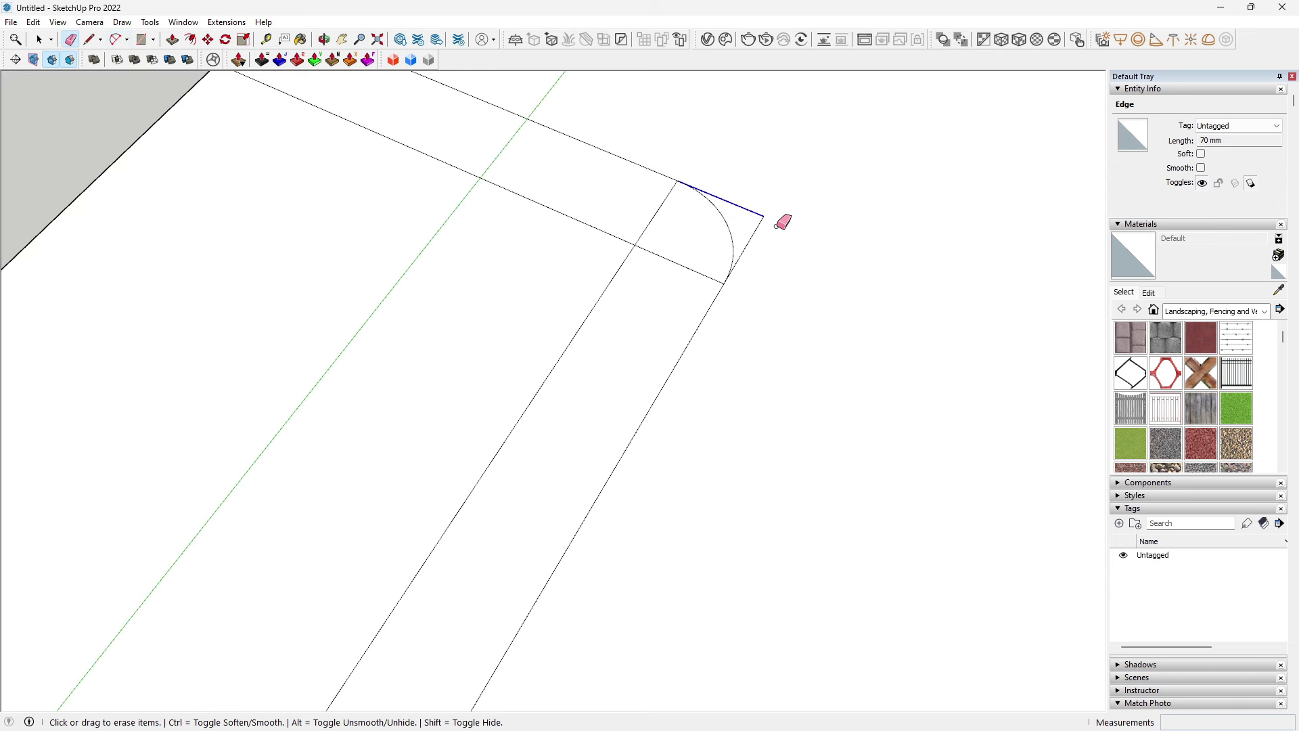
pyautogui.click(778, 215)
pyautogui.scroll(-1, 763, 173)
pyautogui.scroll(-2, 758, 177)
pyautogui.moveTo(527, 478)
pyautogui.keyDown('shift'); pyautogui.mouseDown(button='middle')
pyautogui.moveTo(593, 380)
pyautogui.moveTo(761, 210)
pyautogui.moveTo(656, 302)
pyautogui.moveTo(598, 302)
pyautogui.moveTo(551, 267)
pyautogui.mouseUp(button='middle'); pyautogui.keyUp('shift')
# Step: Erase the last corner and diagonal edges, then group the rounded face
pyautogui.click(572, 433)
pyautogui.click(550, 422)
pyautogui.press('space')
pyautogui.rightClick(598, 306)
pyautogui.click(672, 420)
# Step: Erase the edge between the corner piece and the outer border
pyautogui.scroll(-5, 595, 328)
pyautogui.scroll(-5, 749, 430)
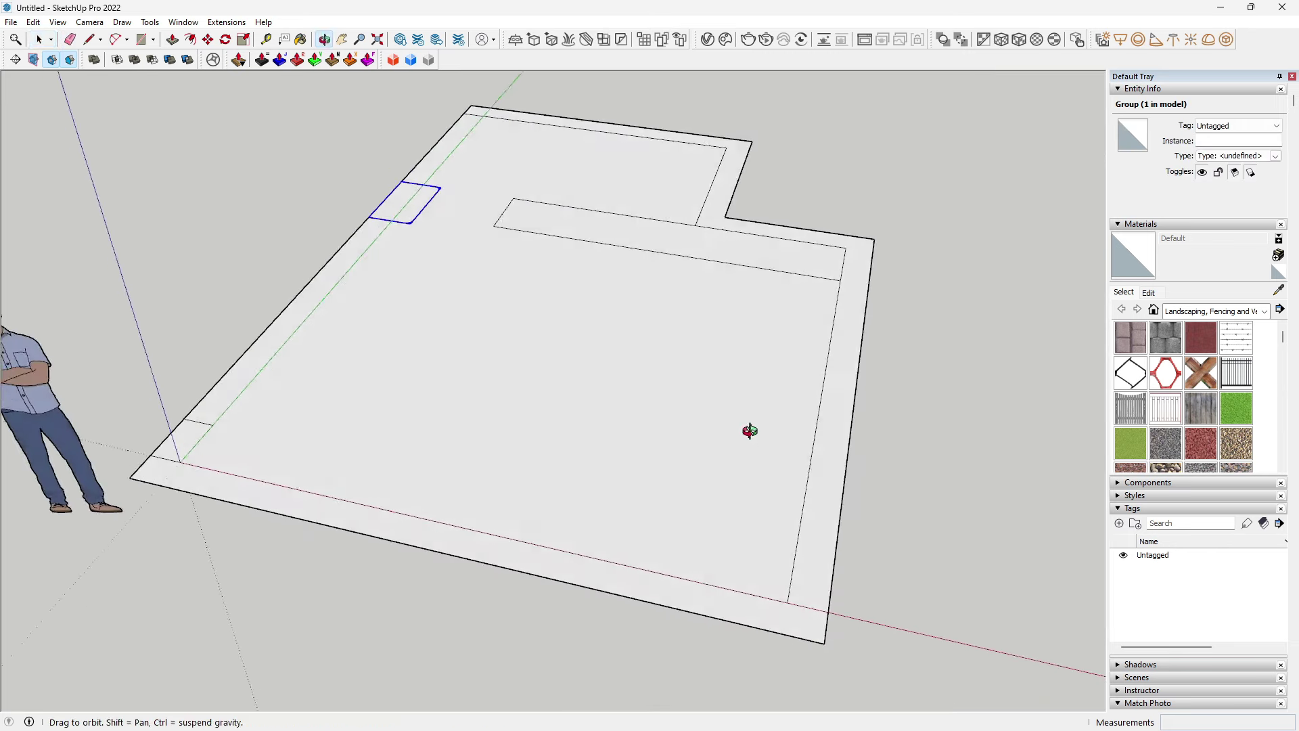
pyautogui.click(809, 577)
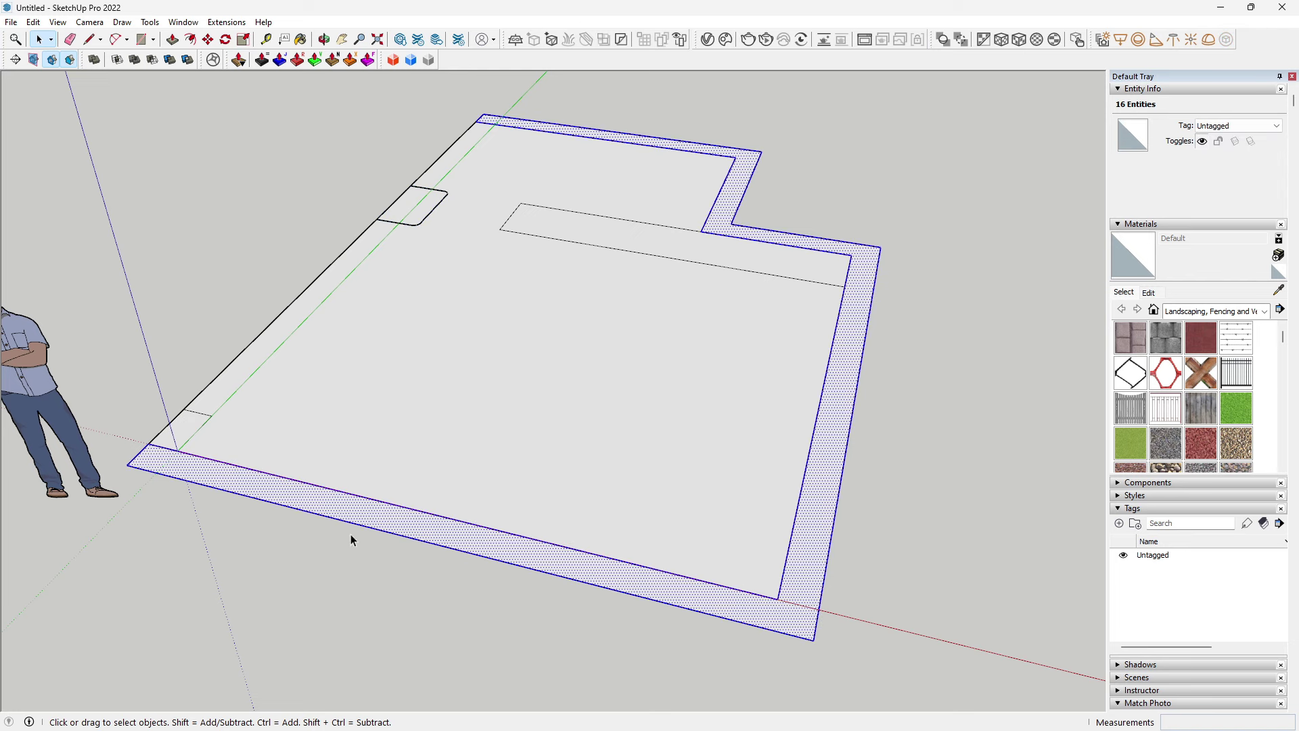
pyautogui.press('e')
pyautogui.click(170, 448)
pyautogui.press('space')
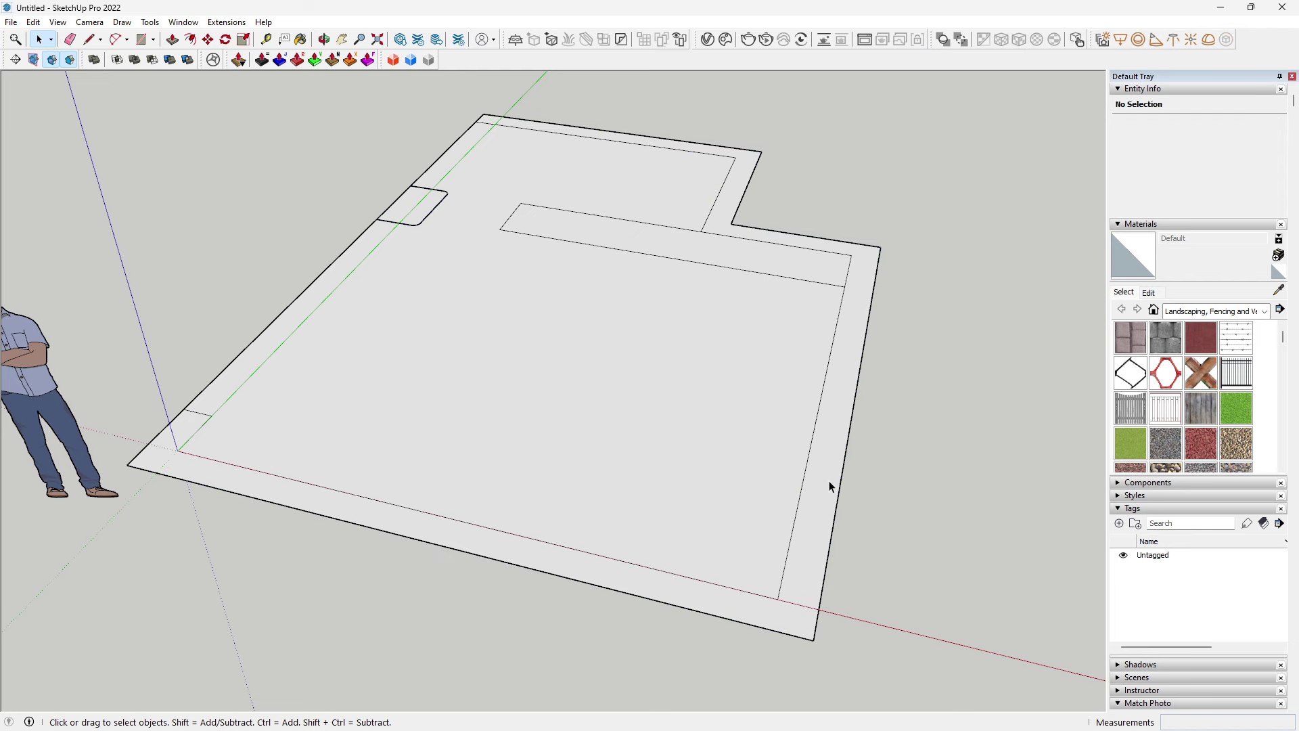
# Step: Group the whole floor outline and open the group for editing
pyautogui.tripleClick(828, 477)
pyautogui.rightClick(847, 399)
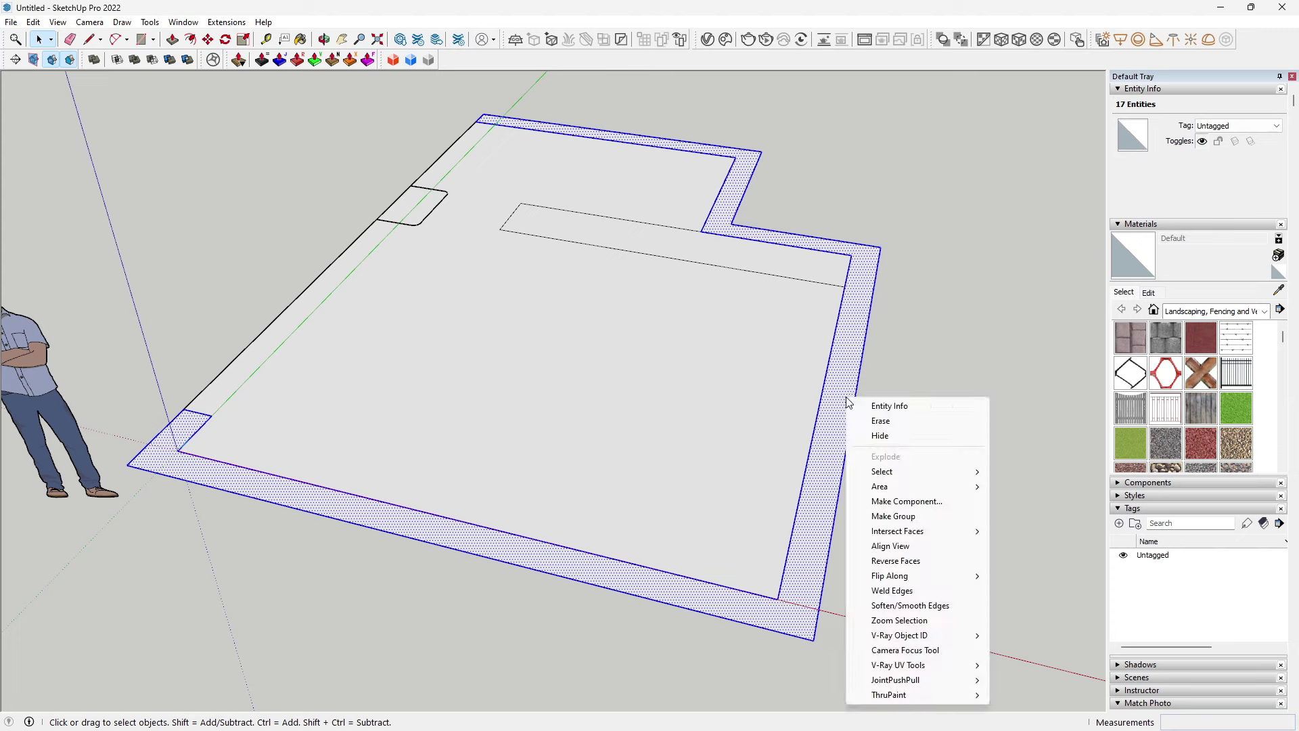
pyautogui.click(893, 515)
pyautogui.moveTo(856, 516)
pyautogui.mouseDown(button='middle')
pyautogui.moveTo(851, 369)
pyautogui.moveTo(423, 391)
pyautogui.mouseUp(button='middle')
pyautogui.doubleClick(794, 472)
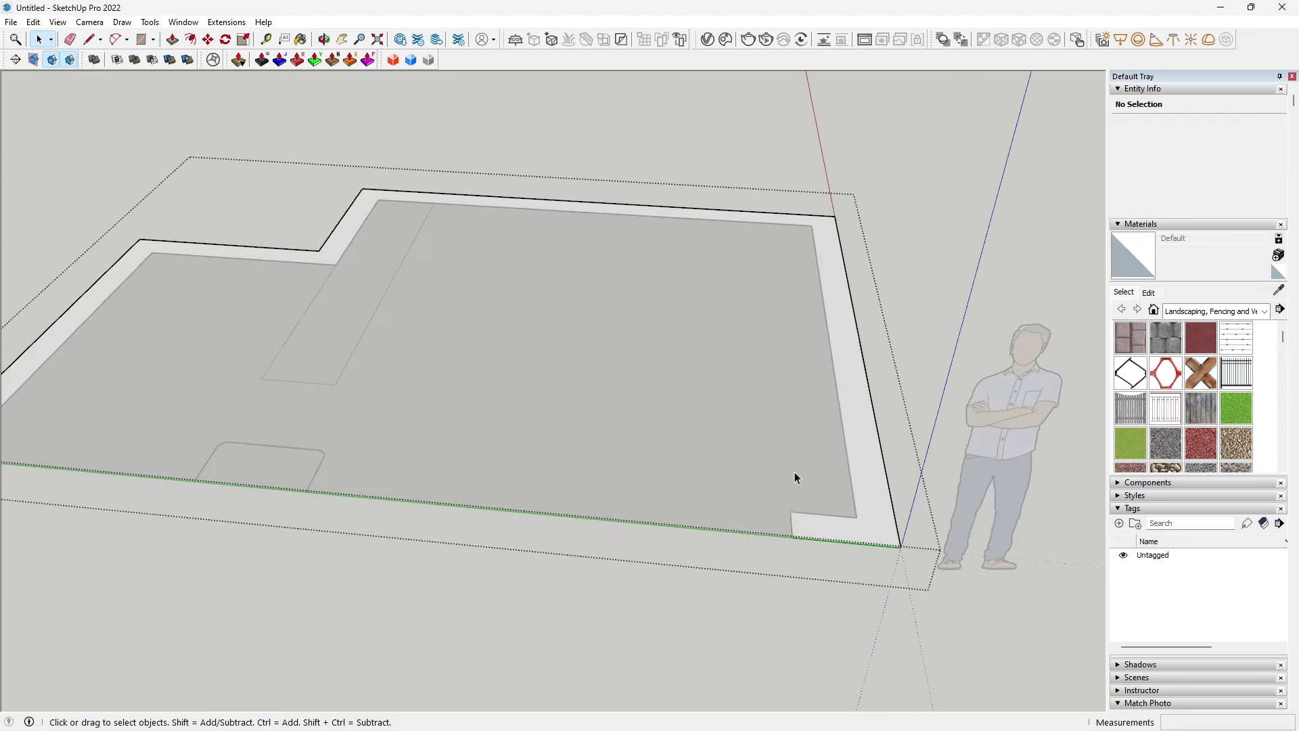
# Step: Push the wall strip up about 2500 mm, then raise it another 25 mm
pyautogui.press('p')
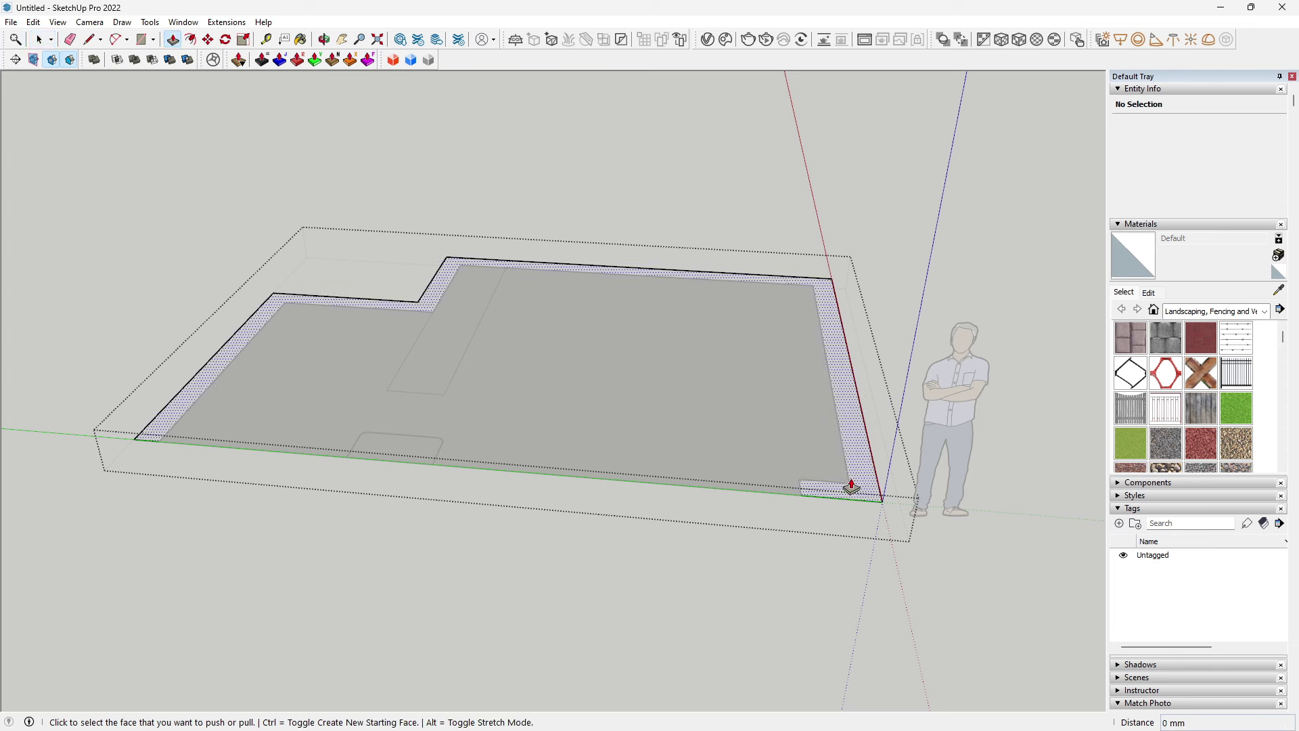
pyautogui.click(860, 494)
pyautogui.write('250')
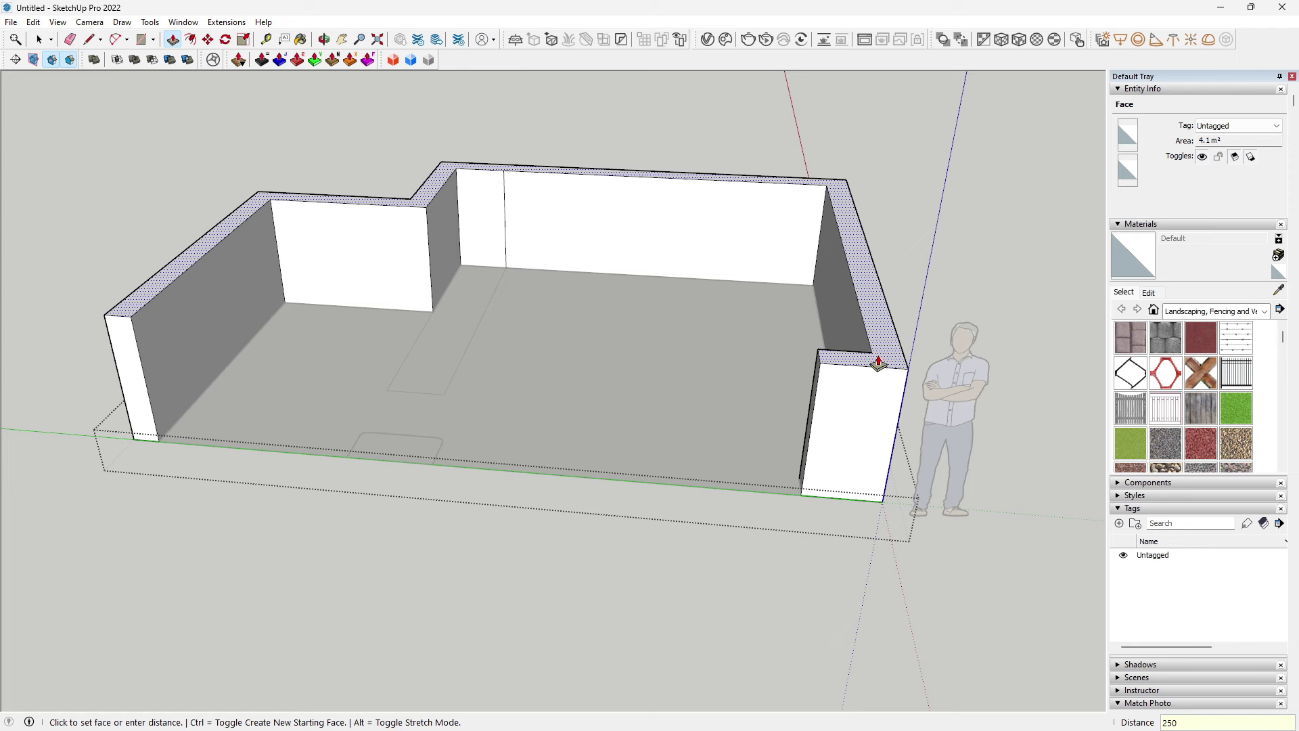
pyautogui.press('Return')
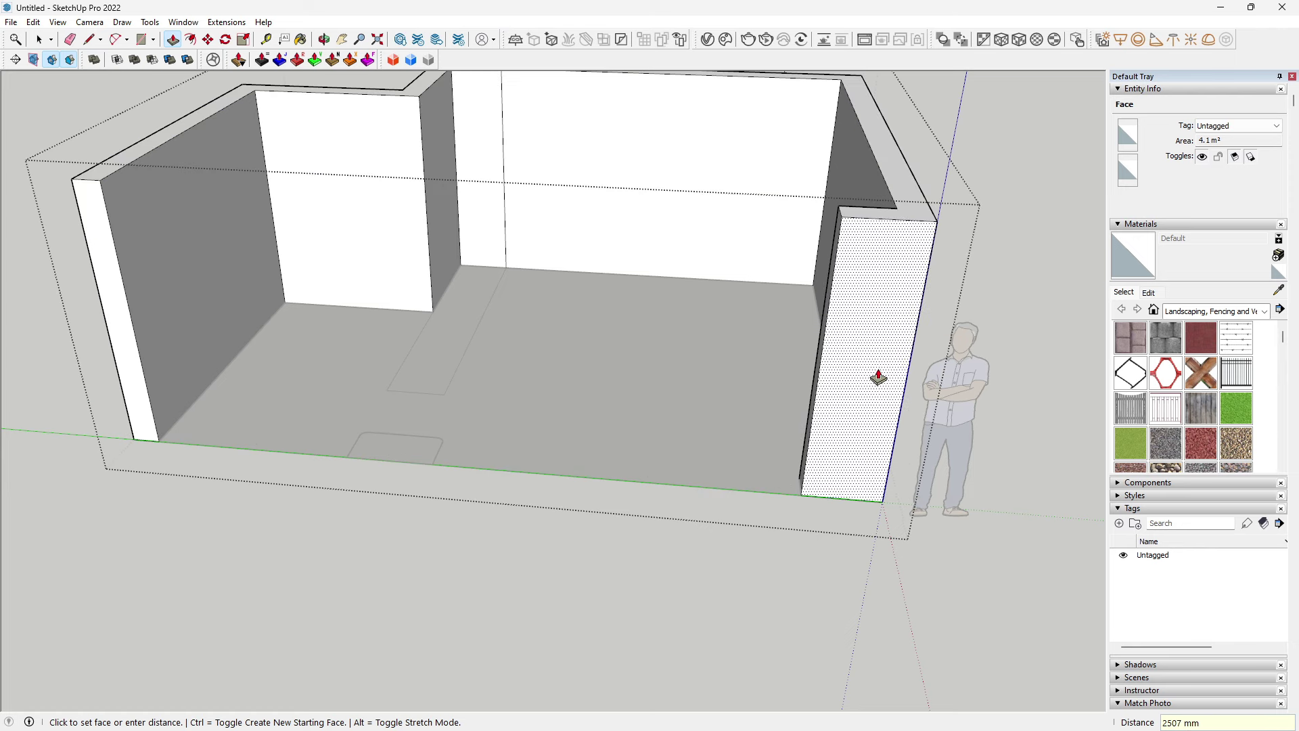
pyautogui.scroll(3, 876, 363)
pyautogui.click(857, 321)
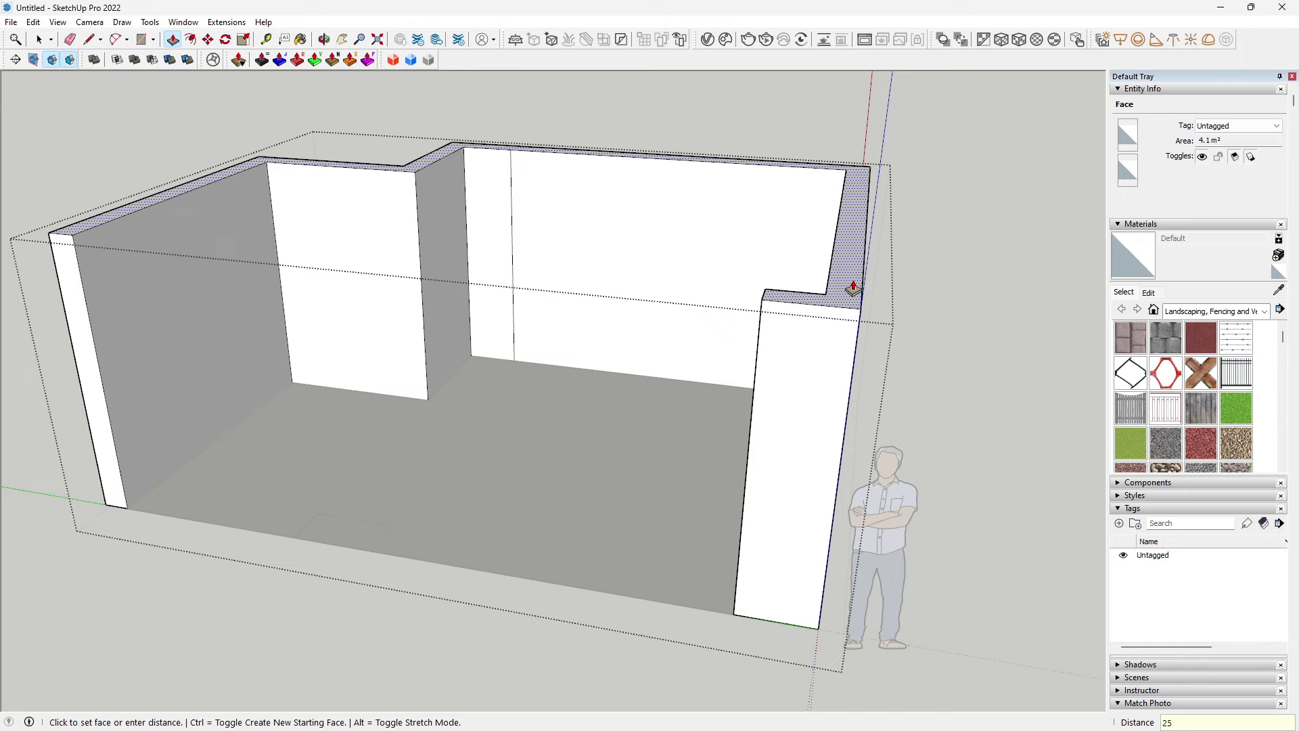
pyautogui.press('Return')
pyautogui.moveTo(835, 339); pyautogui.dragTo(487, 319, button='middle')
pyautogui.scroll(3, 604, 377)
pyautogui.scroll(-5, 604, 377)
pyautogui.moveTo(493, 362)
pyautogui.mouseDown(button='middle')
pyautogui.moveTo(773, 404)
pyautogui.moveTo(144, 396)
pyautogui.mouseUp(button='middle')
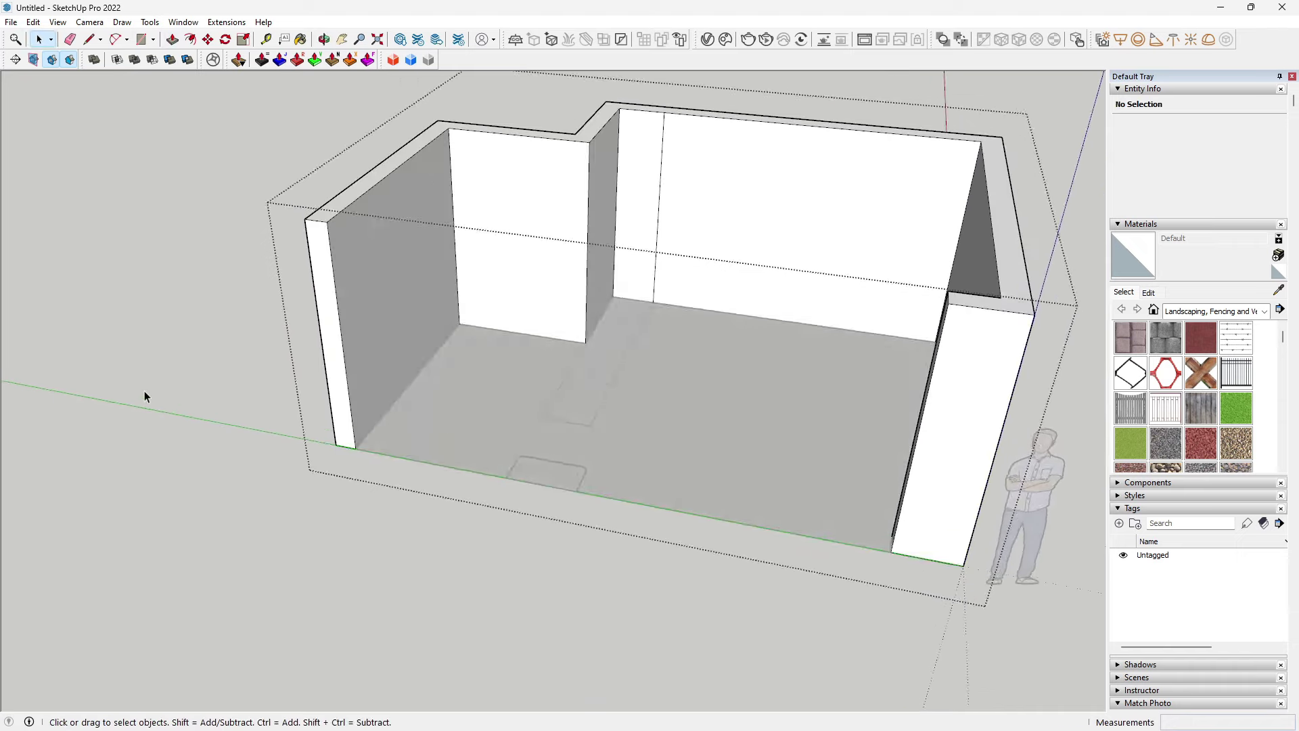
pyautogui.scroll(3, 549, 481)
# Step: Inside the small rectangle group, extrude the face upward into a tall box
pyautogui.click(574, 474)
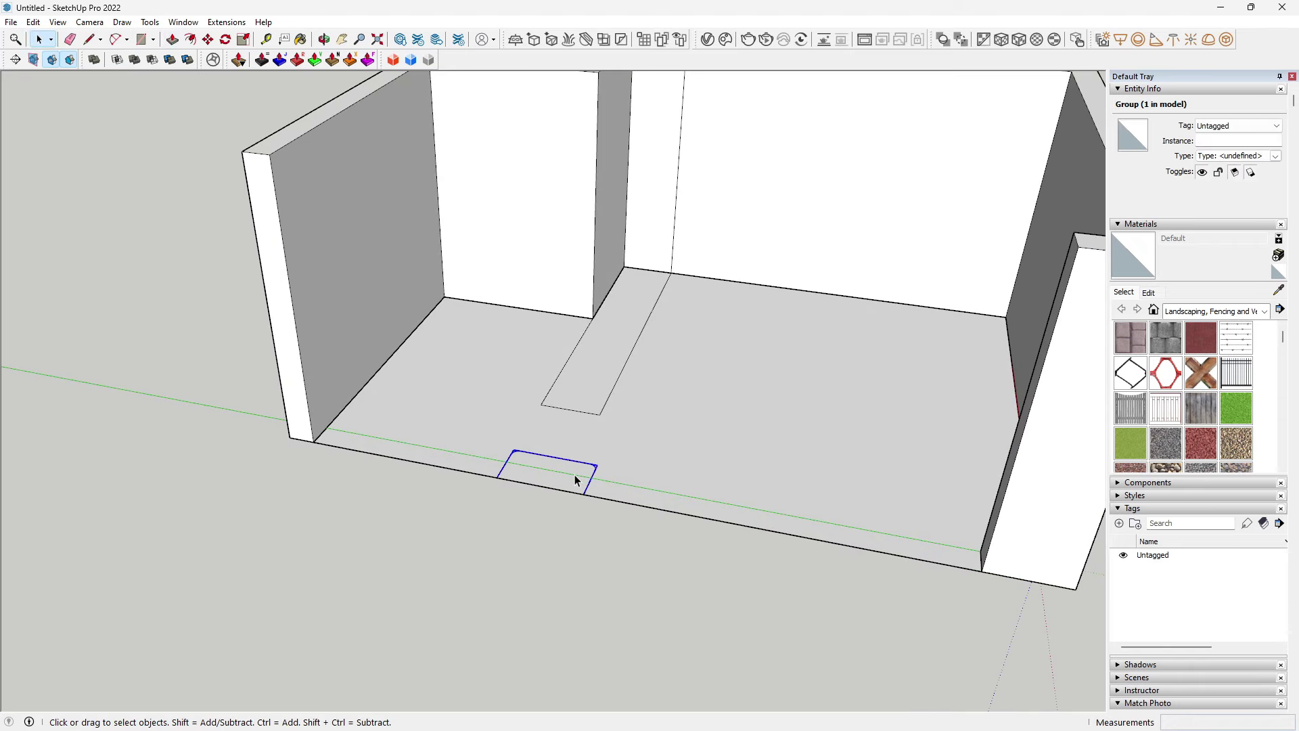
pyautogui.doubleClick(574, 474)
pyautogui.scroll(-2, 575, 474)
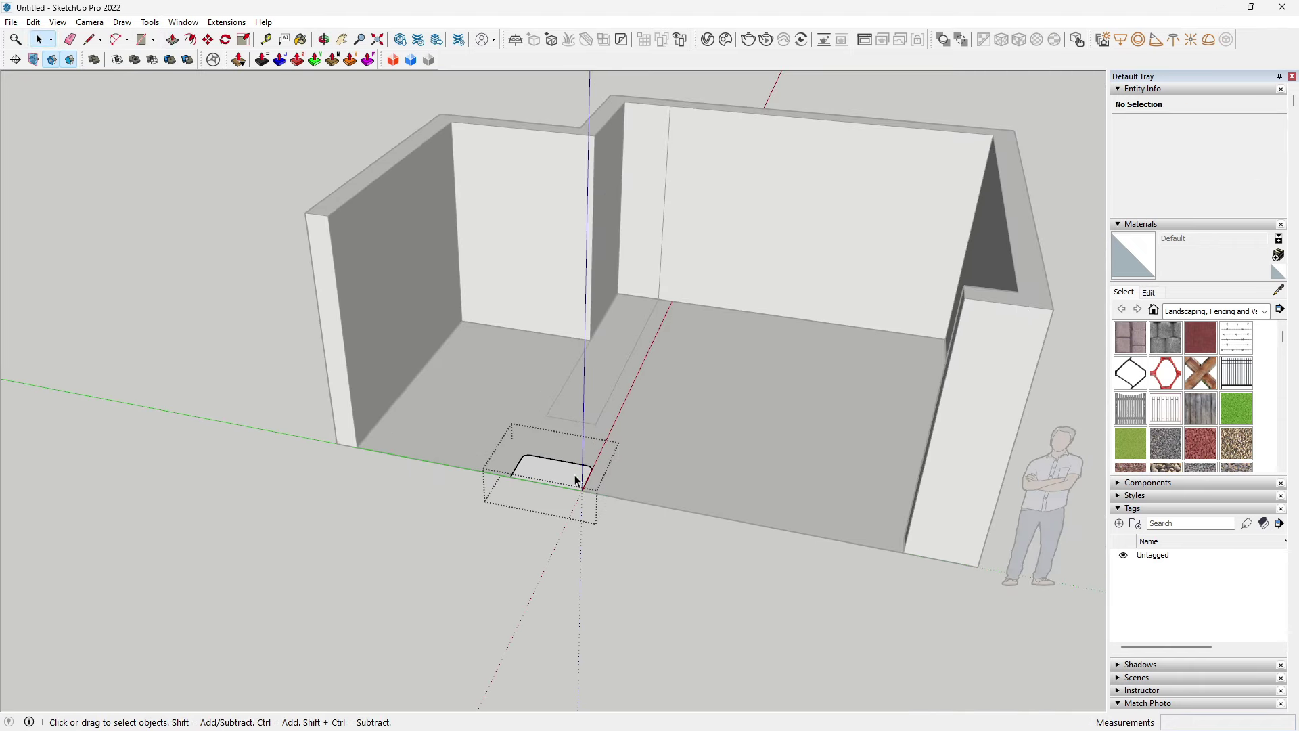
pyautogui.press('p')
pyautogui.click(571, 481)
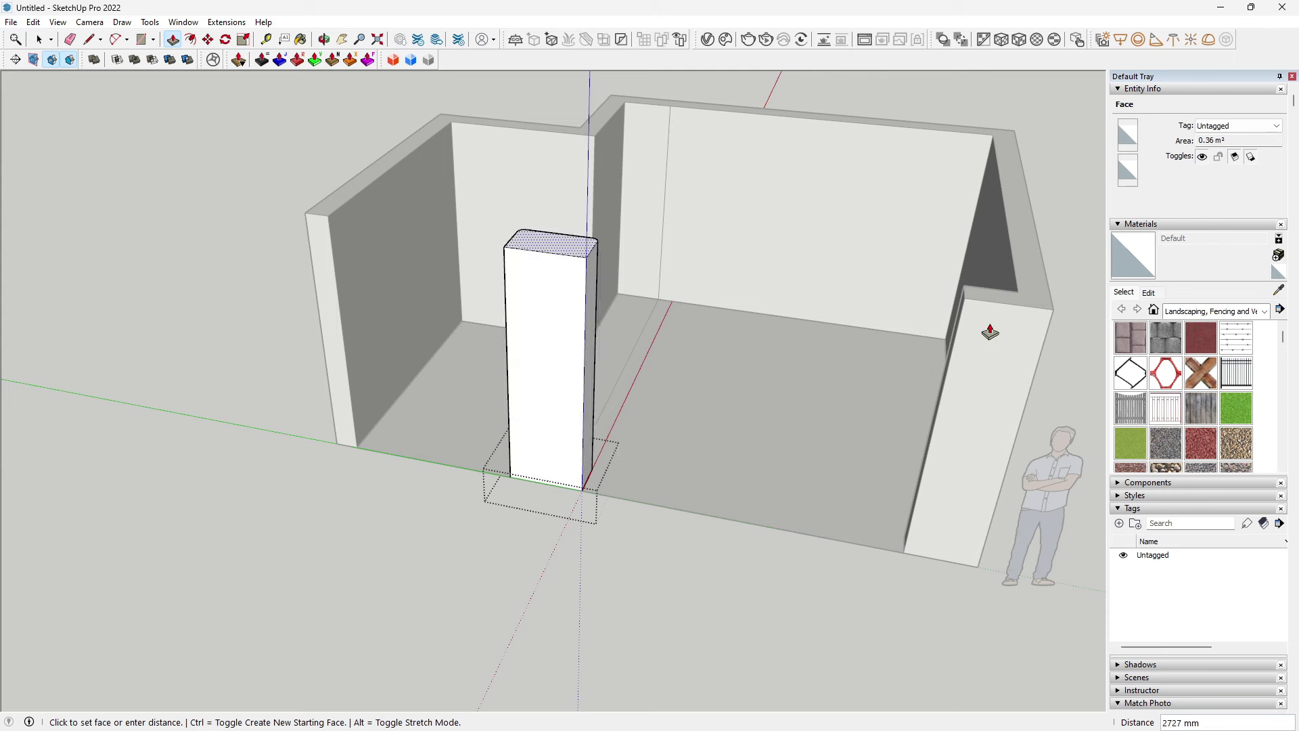
pyautogui.click(966, 323)
# Step: Erase the seam edges on the column's rounded corners so the curves are smooth
pyautogui.press('space')
pyautogui.scroll(5, 547, 440)
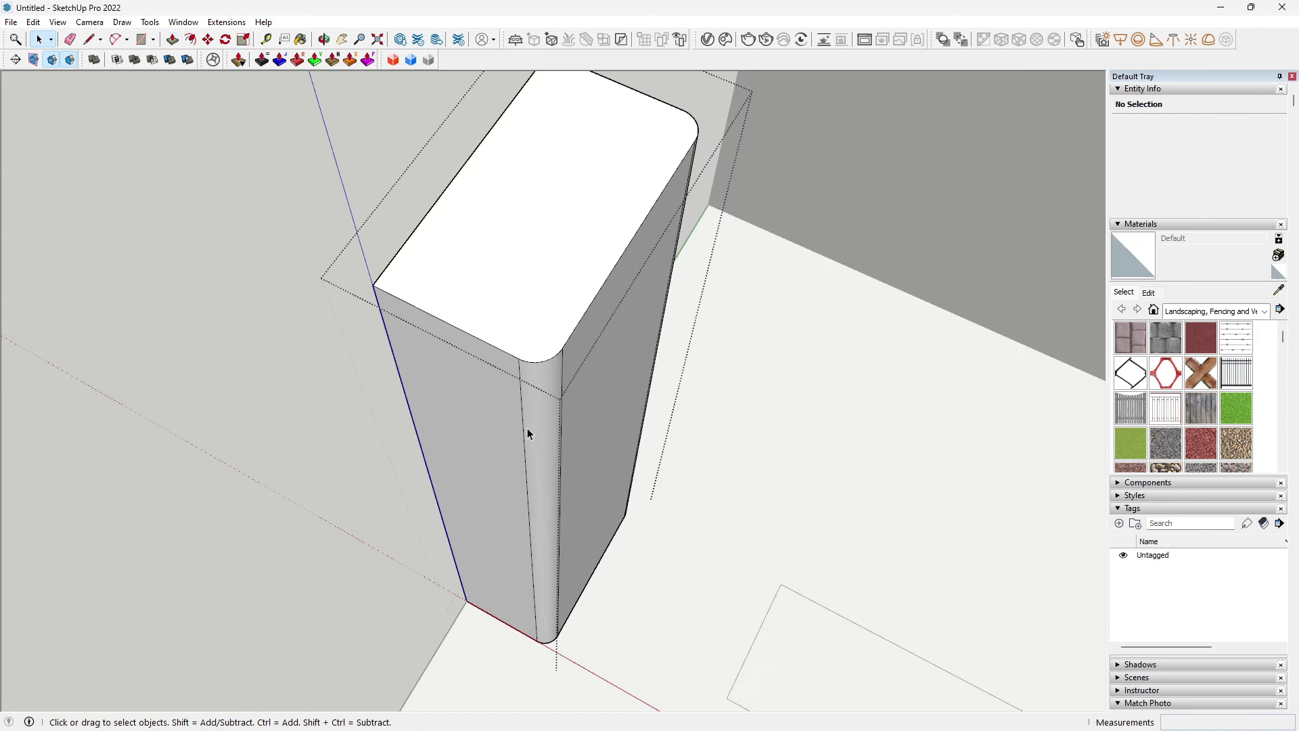
pyautogui.click(523, 405)
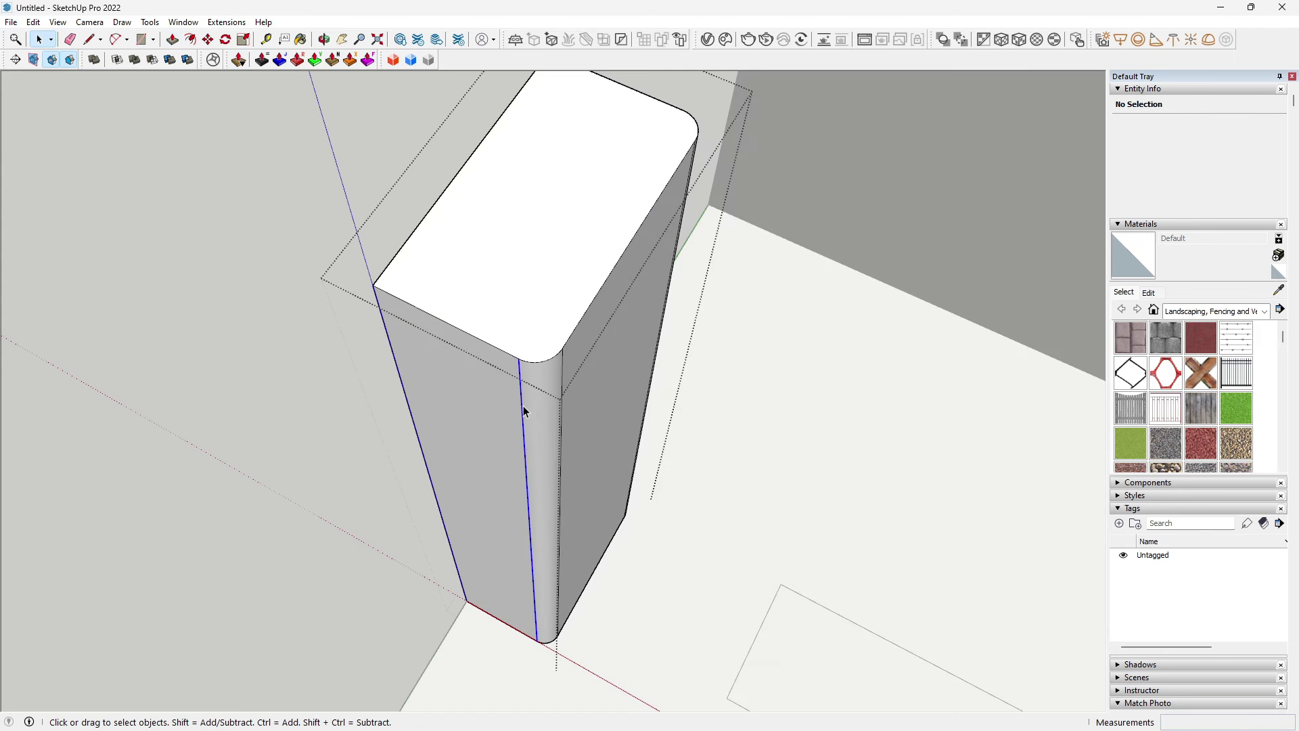
pyautogui.press('e')
pyautogui.click(523, 402)
pyautogui.press('space')
pyautogui.moveTo(525, 401)
pyautogui.mouseDown(button='middle')
pyautogui.moveTo(521, 428)
pyautogui.moveTo(502, 429)
pyautogui.mouseUp(button='middle')
pyautogui.click(504, 440)
pyautogui.press('e')
pyautogui.click(501, 430)
pyautogui.moveTo(588, 377)
pyautogui.mouseDown(button='middle')
pyautogui.moveTo(551, 369)
pyautogui.moveTo(562, 359)
pyautogui.moveTo(510, 394)
pyautogui.mouseUp(button='middle')
pyautogui.press('space')
pyautogui.press('e')
pyautogui.click(525, 382)
# Step: Push the column's top face down so it sits lower than the walls
pyautogui.moveTo(528, 352)
pyautogui.mouseDown(button='middle')
pyautogui.moveTo(569, 377)
pyautogui.moveTo(415, 429)
pyautogui.moveTo(609, 308)
pyautogui.moveTo(618, 386)
pyautogui.moveTo(366, 348)
pyautogui.moveTo(516, 380)
pyautogui.moveTo(646, 516)
pyautogui.moveTo(455, 460)
pyautogui.mouseUp(button='middle')
pyautogui.press('space')
pyautogui.scroll(-5, 366, 349)
pyautogui.moveTo(401, 232); pyautogui.dragTo(397, 243, button='middle')
pyautogui.scroll(2, 406, 247)
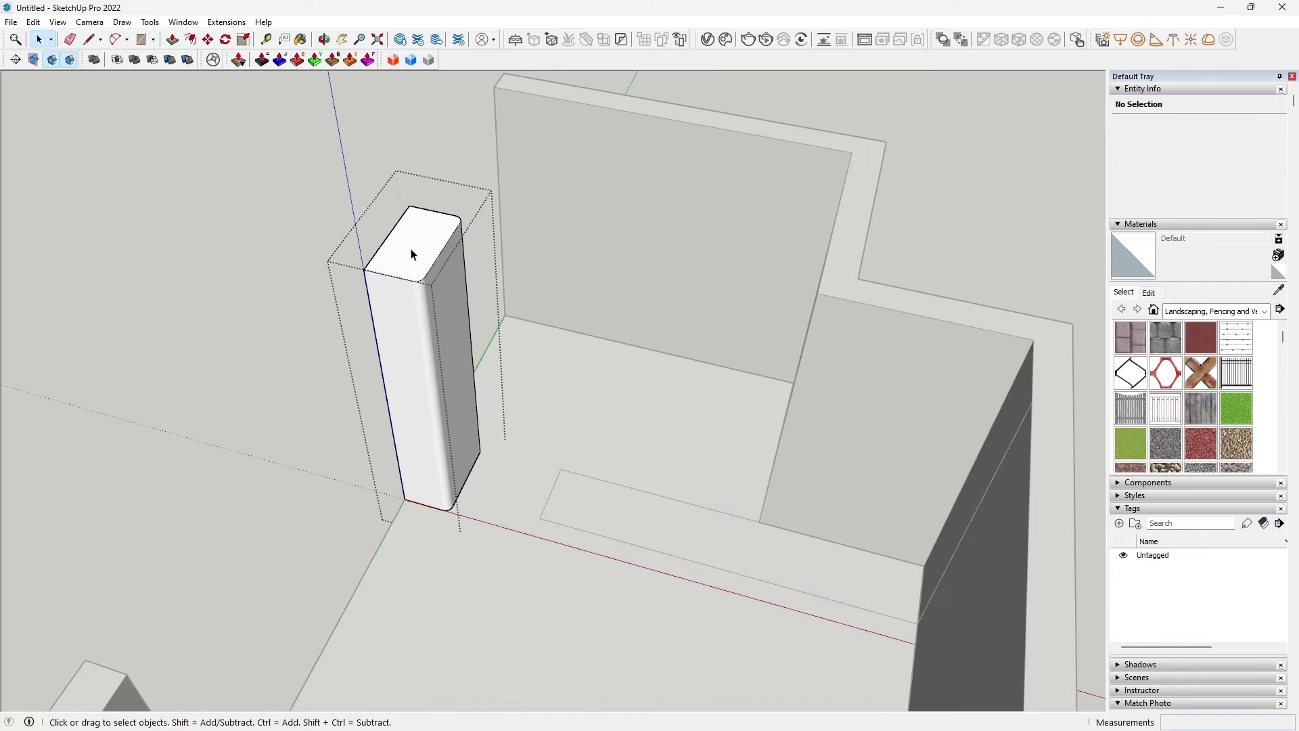
pyautogui.press('p')
pyautogui.click(420, 261)
pyautogui.click(428, 355)
# Step: Draw a line path rising above the column and running along the back wall
pyautogui.moveTo(424, 365)
pyautogui.mouseDown(button='middle')
pyautogui.moveTo(421, 403)
pyautogui.moveTo(429, 314)
pyautogui.mouseUp(button='middle')
pyautogui.press('l')
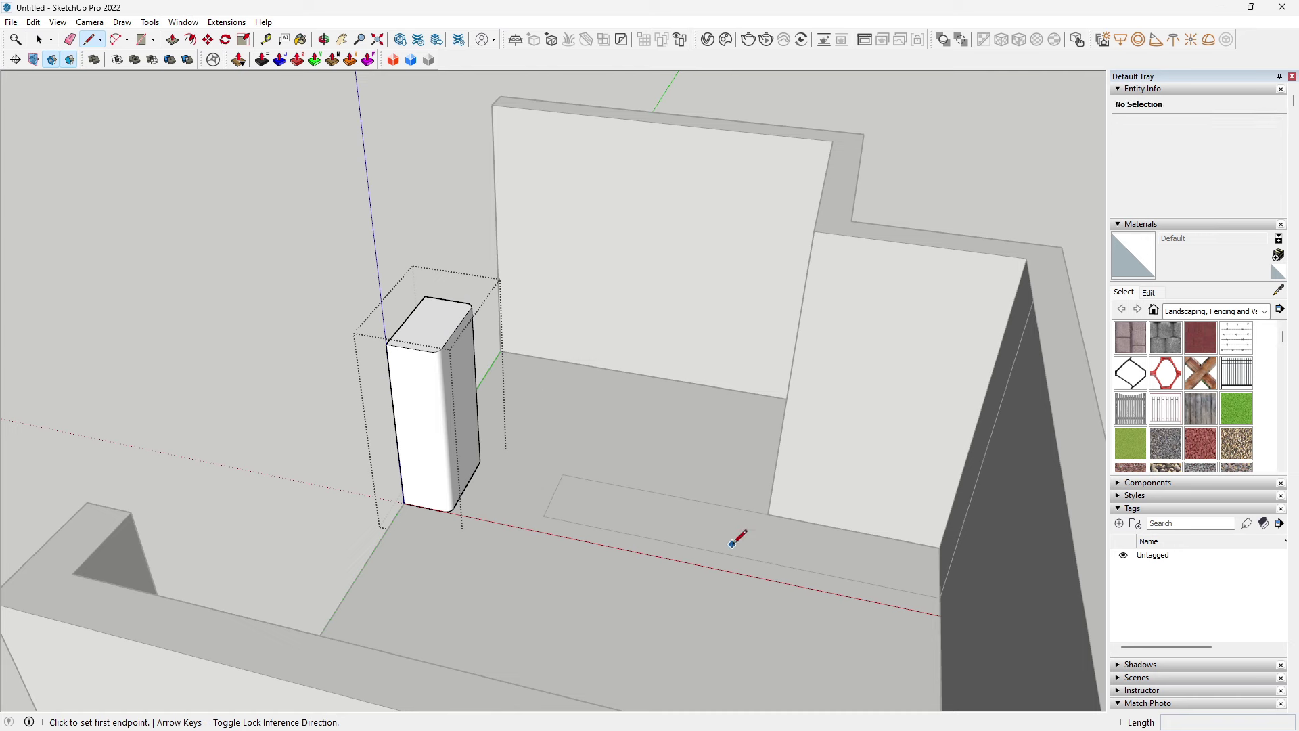
pyautogui.click(721, 552)
pyautogui.moveTo(725, 527)
pyautogui.mouseDown(button='middle')
pyautogui.moveTo(760, 471)
pyautogui.moveTo(744, 433)
pyautogui.moveTo(826, 368)
pyautogui.mouseUp(button='middle')
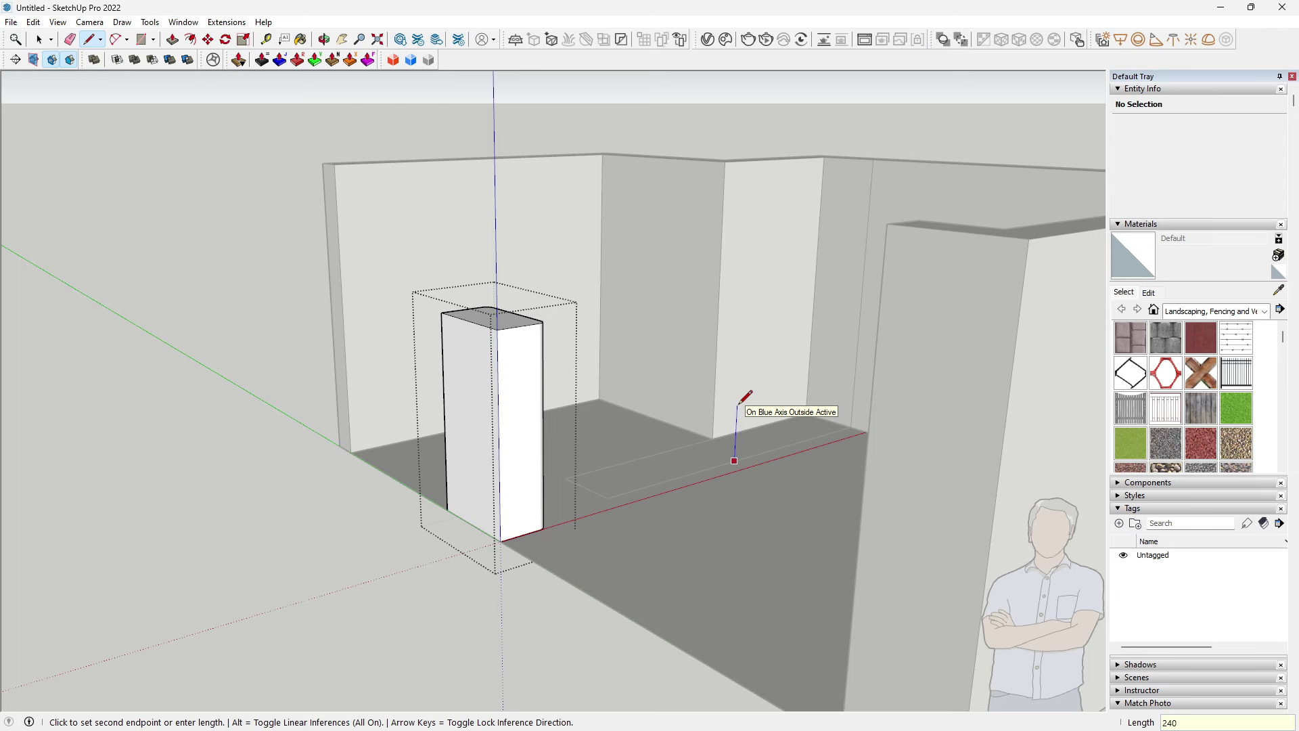
pyautogui.moveTo(747, 393)
pyautogui.mouseDown(button='middle')
pyautogui.moveTo(736, 276)
pyautogui.moveTo(701, 174)
pyautogui.mouseUp(button='middle')
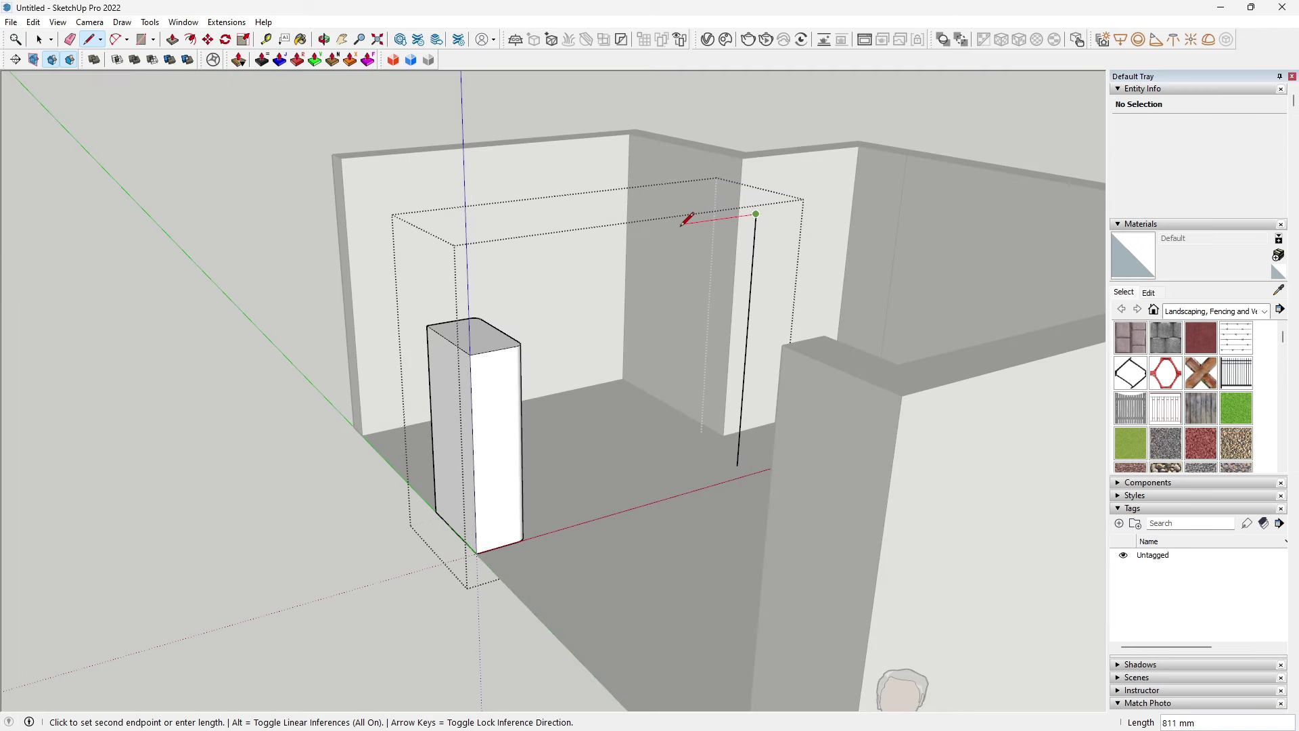
pyautogui.moveTo(683, 219); pyautogui.dragTo(603, 276, button='middle')
pyautogui.press('Right')
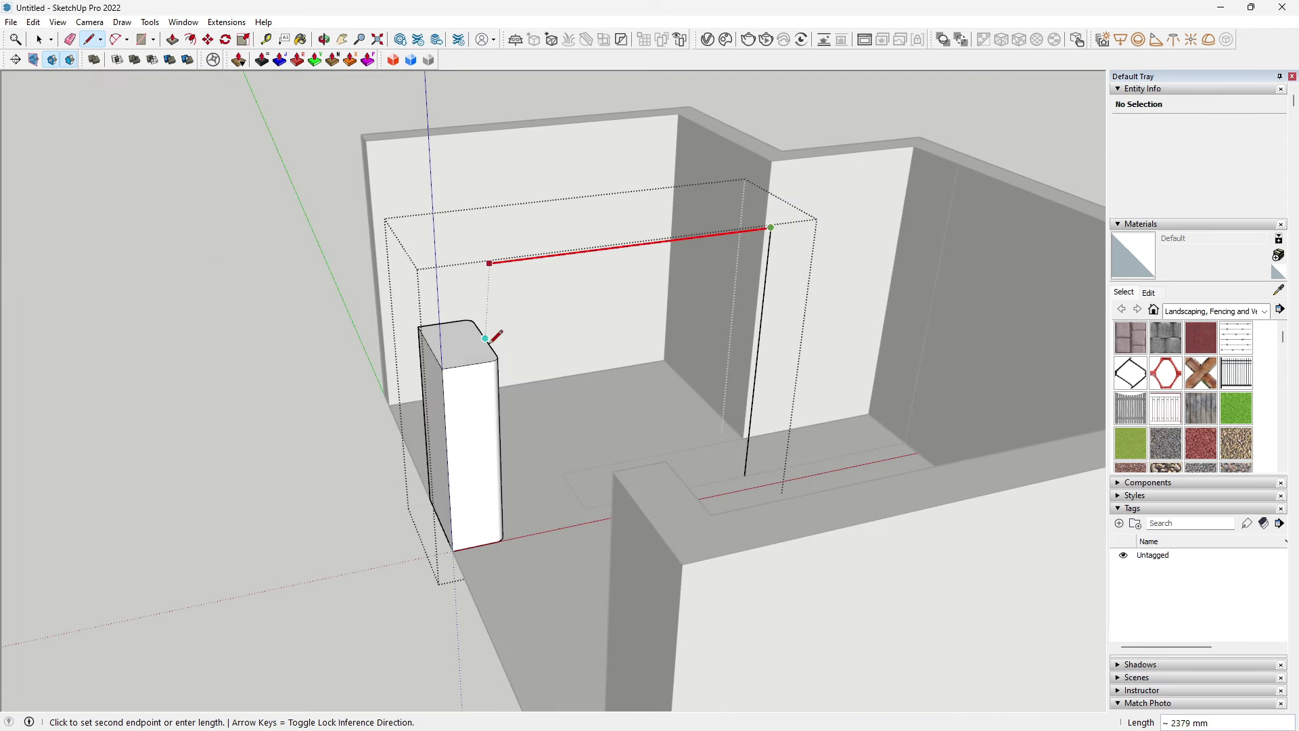
pyautogui.press('Right')
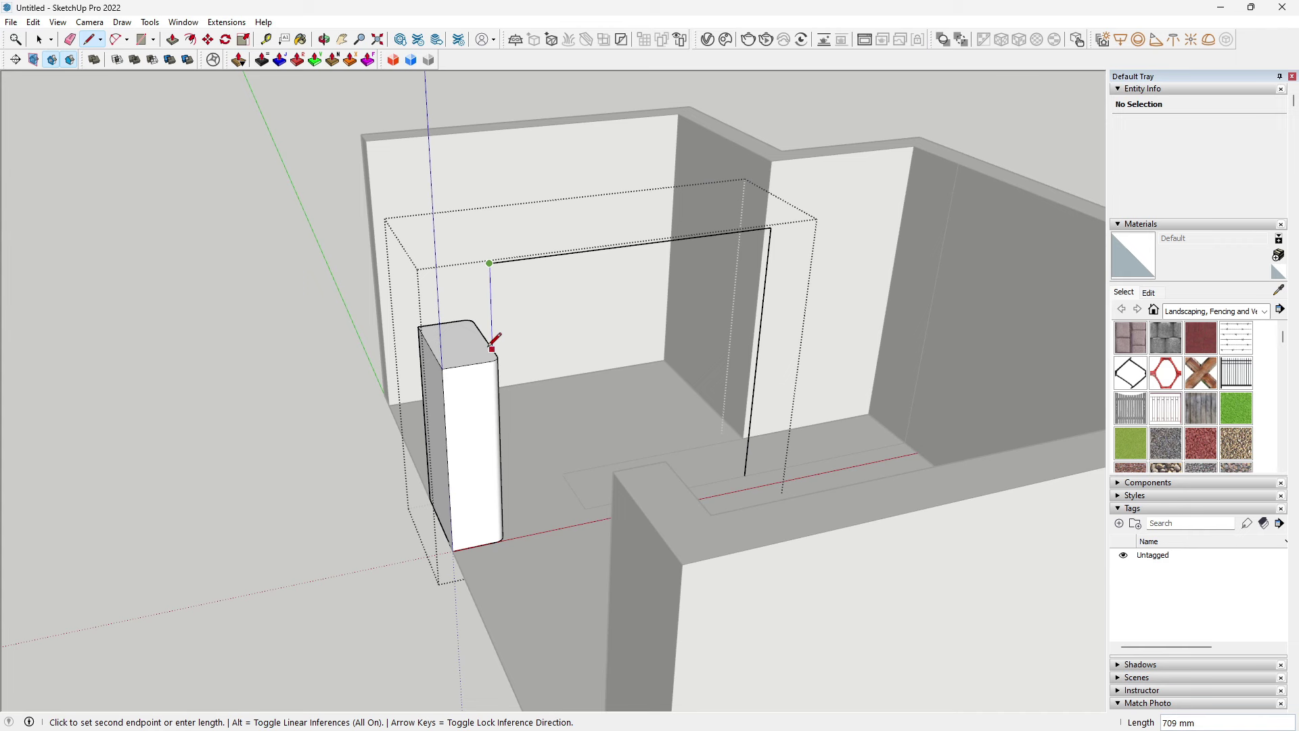
pyautogui.press('Escape')
pyautogui.click(770, 228)
pyautogui.click(950, 205)
# Step: Erase the stray vertical edge on the partition
pyautogui.press('e')
pyautogui.click(763, 313)
pyautogui.moveTo(771, 315)
pyautogui.mouseDown(button='middle')
pyautogui.moveTo(775, 340)
pyautogui.moveTo(754, 253)
pyautogui.mouseUp(button='middle')
pyautogui.press('space')
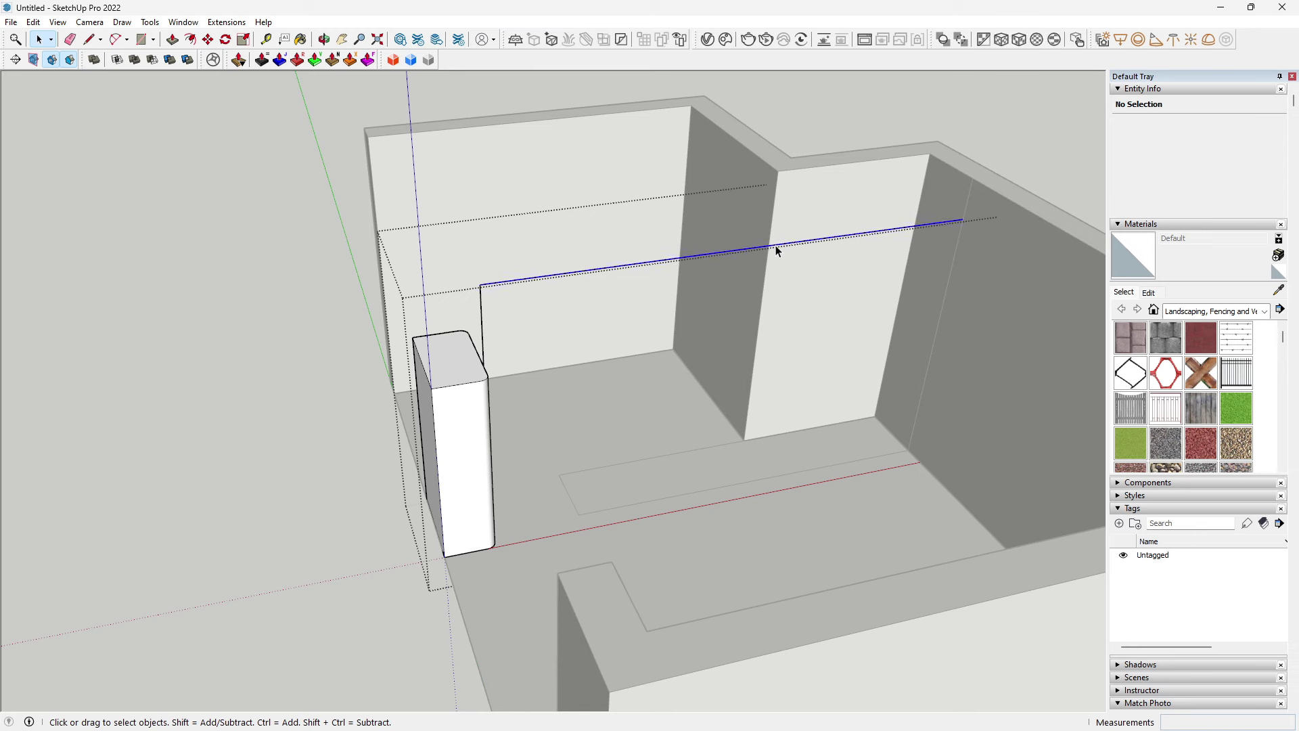
pyautogui.click(775, 250)
pyautogui.moveTo(777, 379)
pyautogui.mouseDown(button='middle')
pyautogui.moveTo(513, 359)
pyautogui.moveTo(409, 317)
pyautogui.moveTo(477, 328)
pyautogui.moveTo(460, 330)
pyautogui.moveTo(464, 319)
pyautogui.mouseUp(button='middle')
# Step: Round the path's corner with a two-point arc between the vertical and horizontal lines
pyautogui.press('a')
pyautogui.click(454, 291)
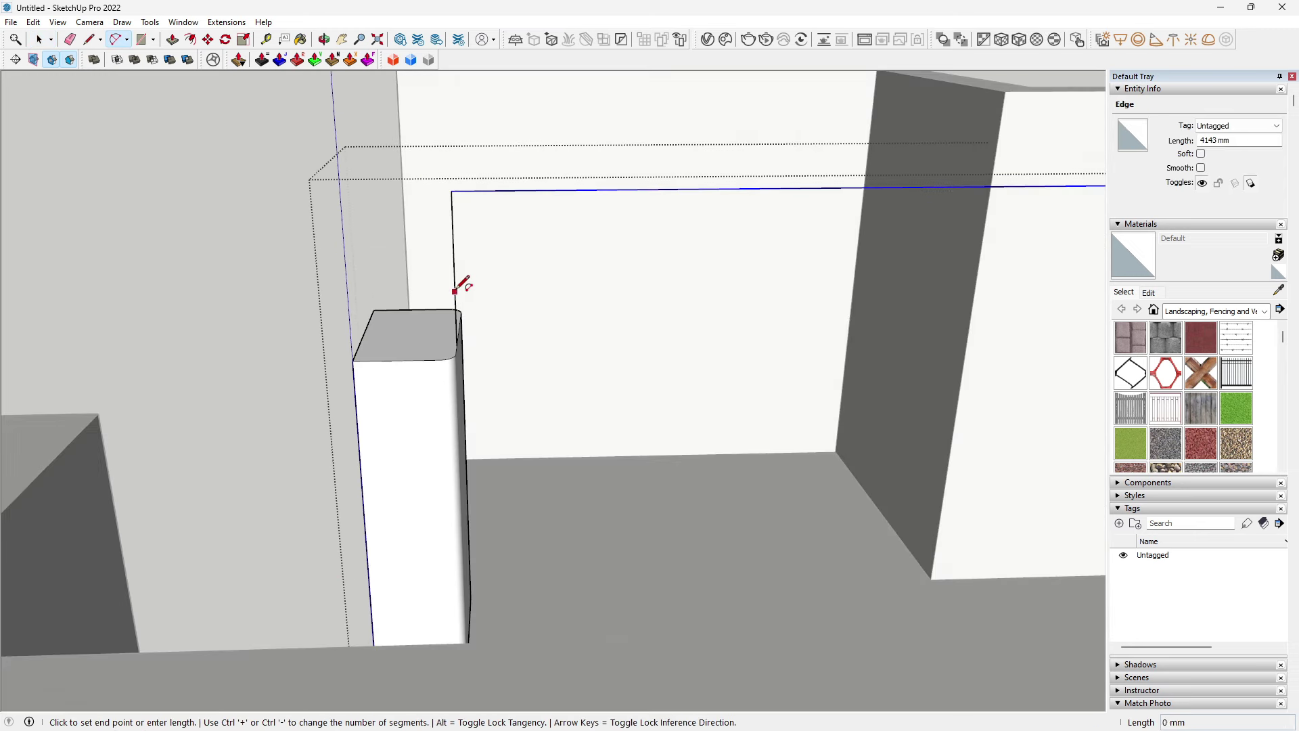
pyautogui.click(566, 189)
pyautogui.moveTo(528, 237)
pyautogui.mouseDown(button='middle')
pyautogui.moveTo(376, 255)
pyautogui.moveTo(333, 347)
pyautogui.moveTo(519, 339)
pyautogui.mouseUp(button='middle')
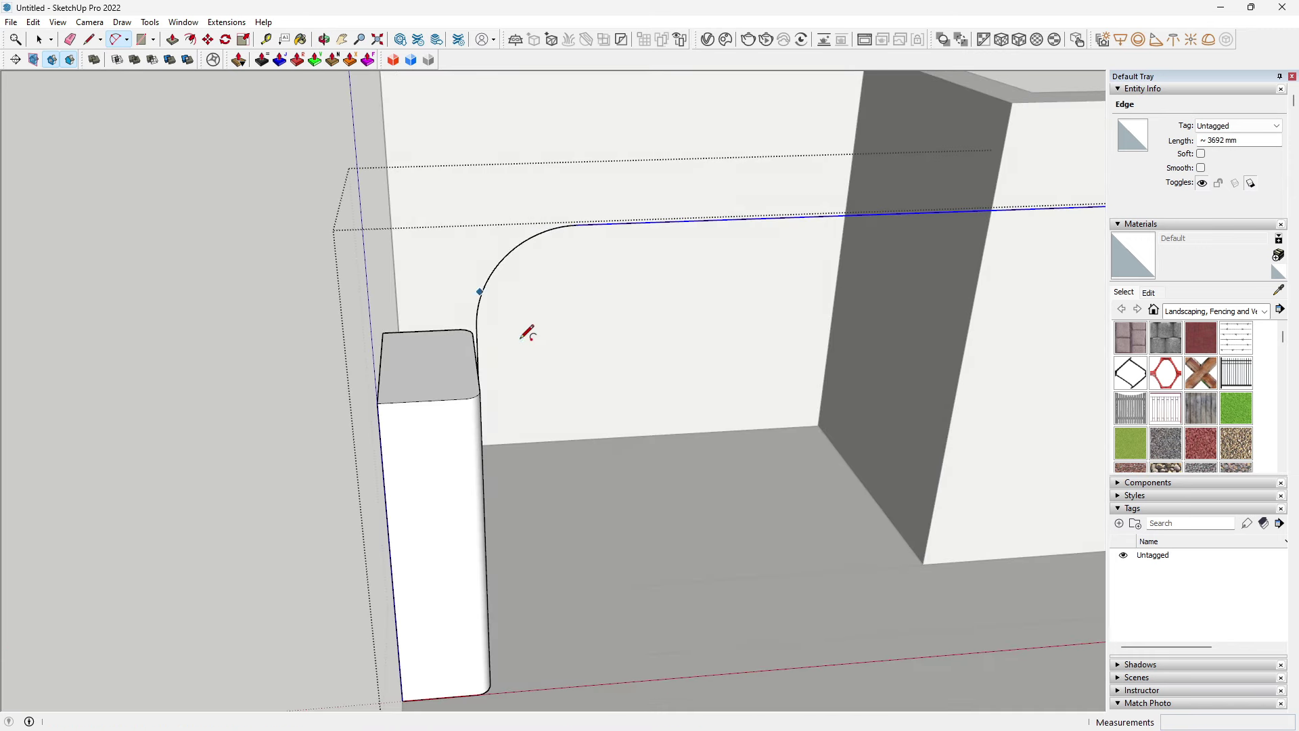
pyautogui.click(477, 321)
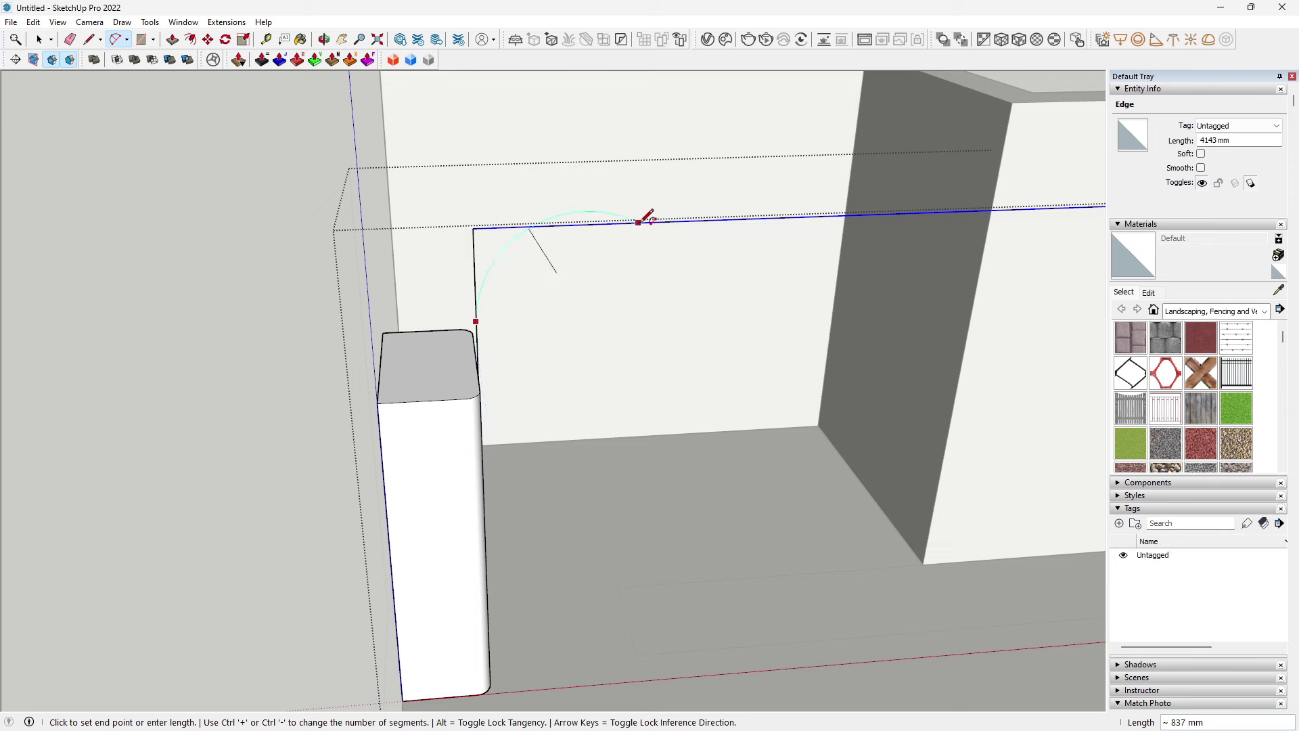
pyautogui.moveTo(581, 221)
pyautogui.mouseDown(button='middle')
pyautogui.moveTo(513, 203)
pyautogui.moveTo(338, 405)
pyautogui.moveTo(423, 452)
pyautogui.moveTo(525, 371)
pyautogui.moveTo(788, 388)
pyautogui.moveTo(728, 439)
pyautogui.moveTo(786, 312)
pyautogui.mouseUp(button='middle')
pyautogui.click(510, 208)
# Step: Try a Follow Me sweep using the block top as the profile, then undo it
pyautogui.moveTo(628, 210)
pyautogui.mouseDown(button='middle')
pyautogui.moveTo(464, 575)
pyautogui.moveTo(537, 478)
pyautogui.moveTo(351, 498)
pyautogui.mouseUp(button='middle')
pyautogui.scroll(3, 527, 480)
pyautogui.scroll(3, 519, 482)
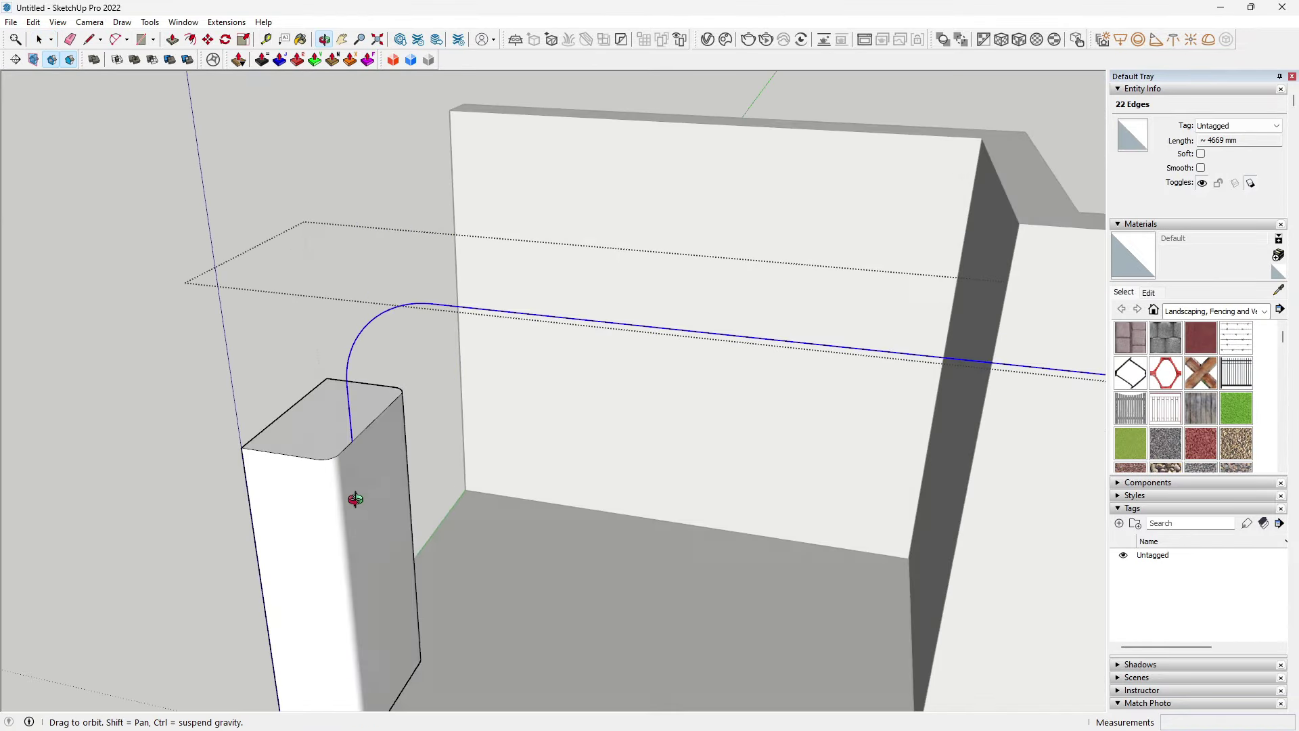
pyautogui.scroll(2, 181, 88)
pyautogui.click(150, 21)
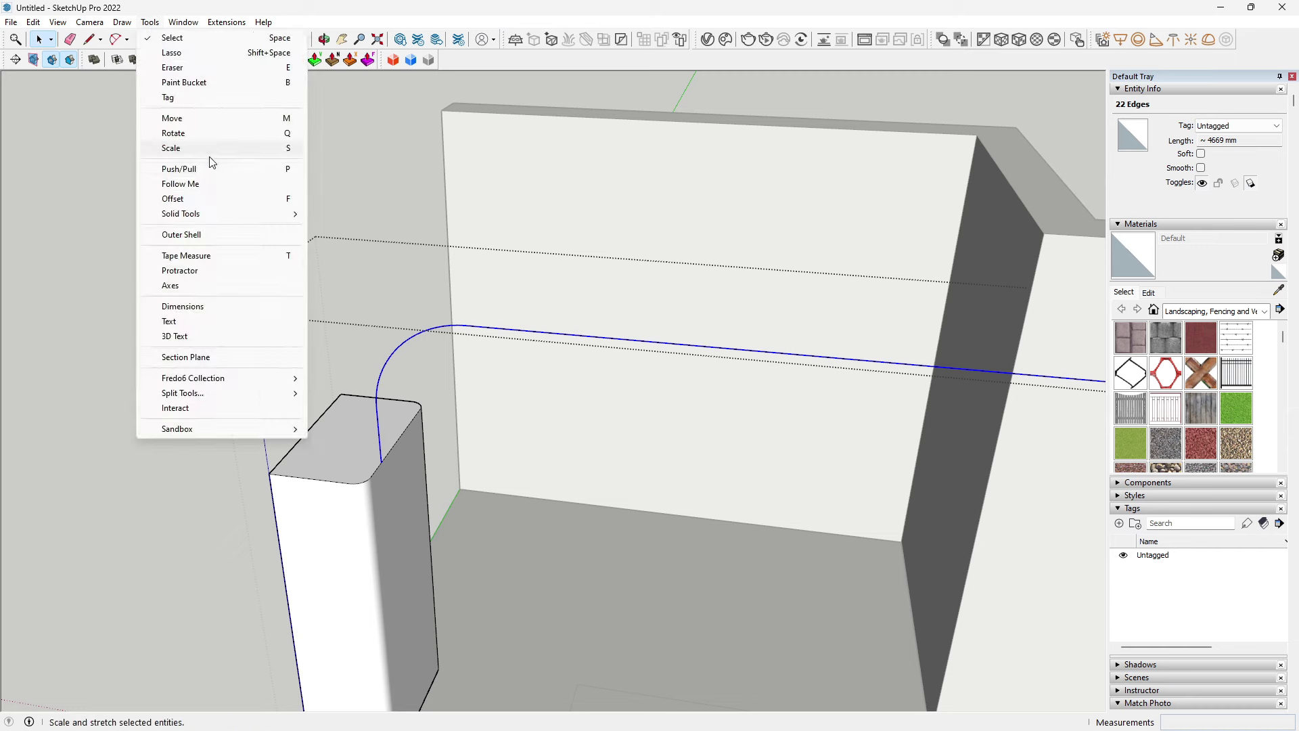
pyautogui.click(201, 183)
pyautogui.click(354, 452)
pyautogui.moveTo(354, 464)
pyautogui.mouseDown(button='middle')
pyautogui.moveTo(281, 383)
pyautogui.moveTo(315, 395)
pyautogui.moveTo(326, 496)
pyautogui.moveTo(371, 502)
pyautogui.mouseUp(button='middle')
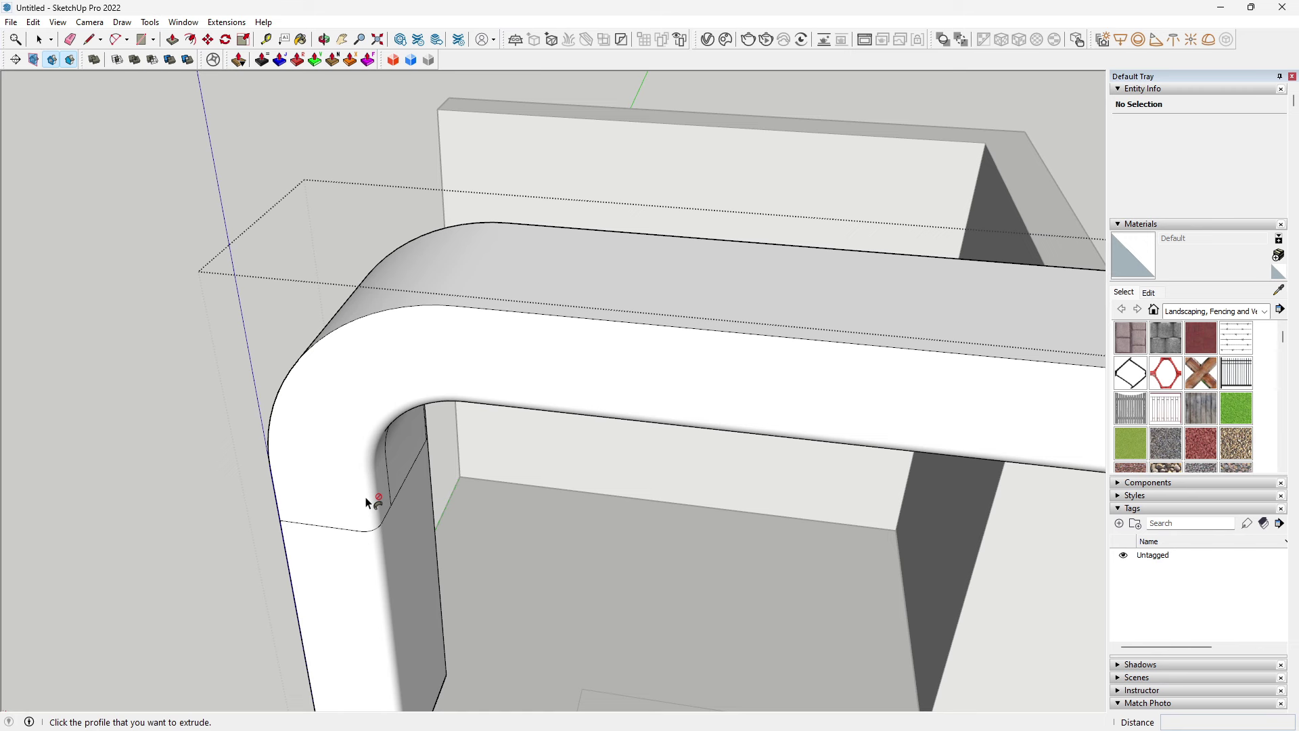
pyautogui.hotkey('ctrl', 'z')
# Step: Draw a line across the block top from its corner
pyautogui.press('l')
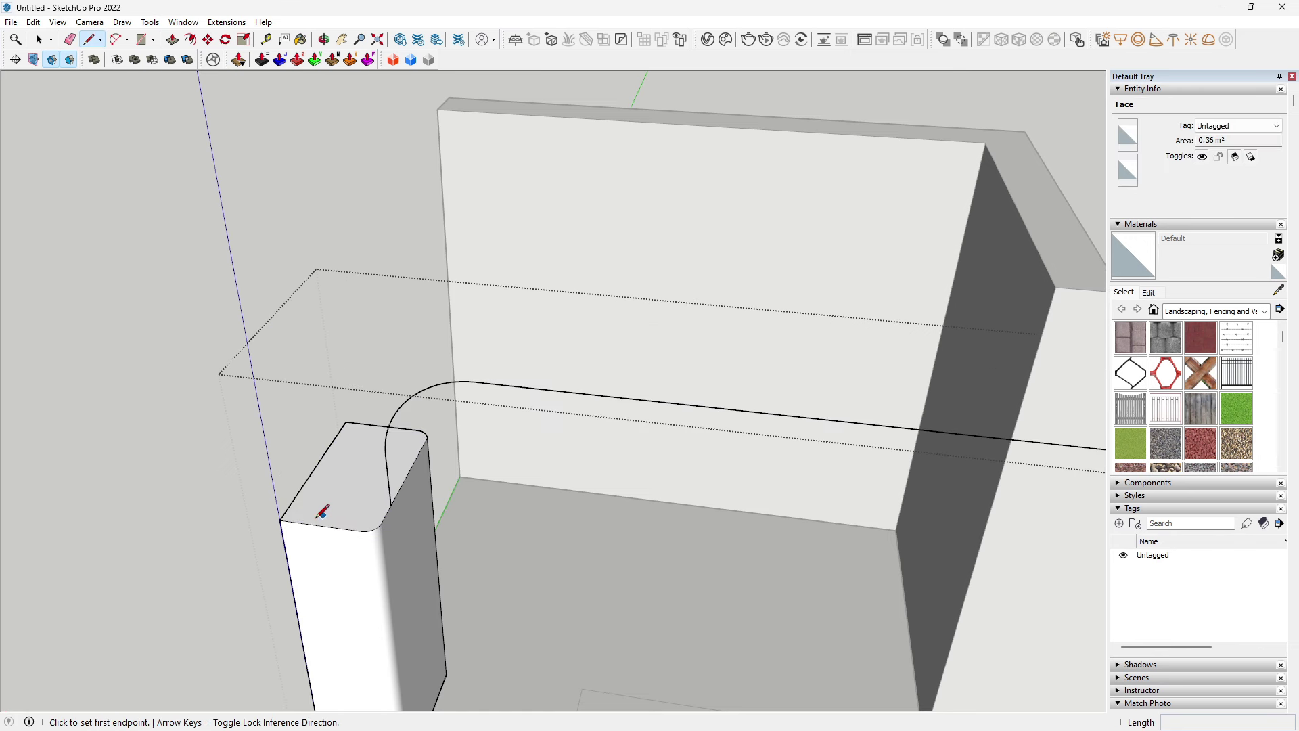
pyautogui.click(321, 525)
pyautogui.click(380, 424)
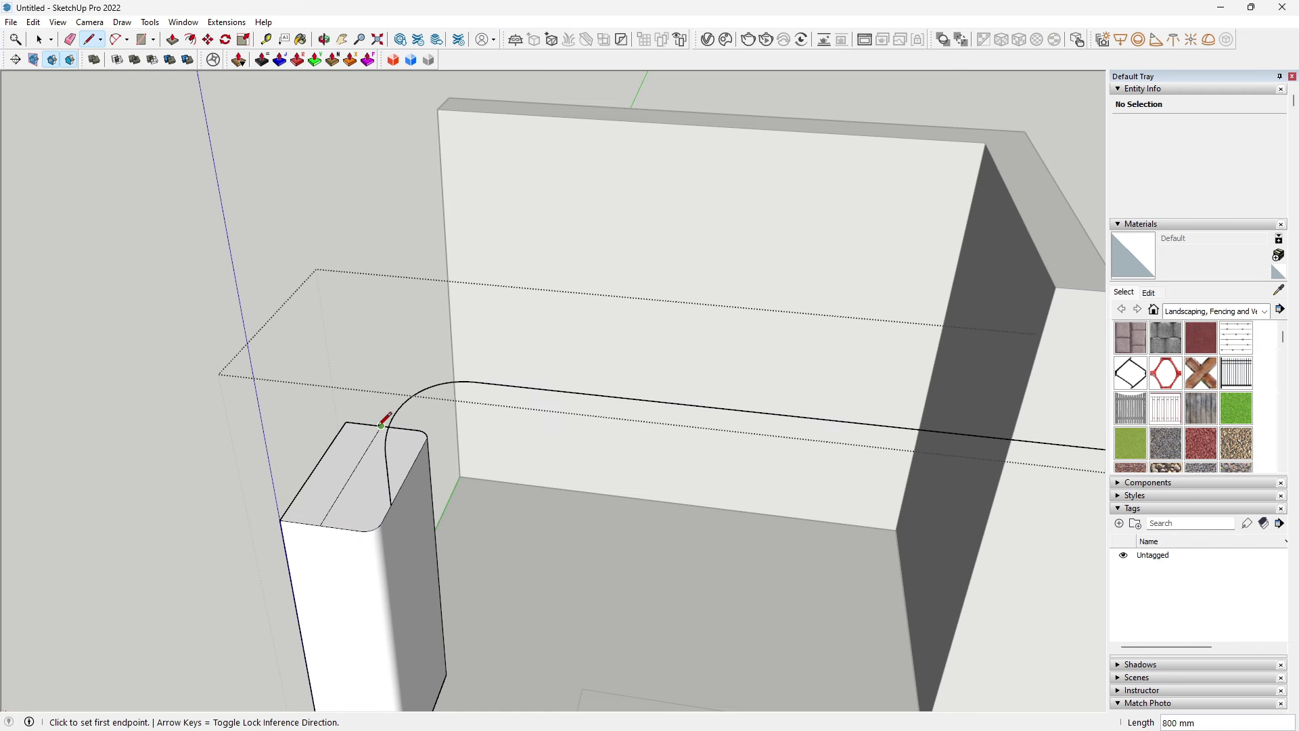
pyautogui.press('space')
# Step: Sweep the profile along the selected filleted path with Follow Me into a curved beam
pyautogui.click(393, 428)
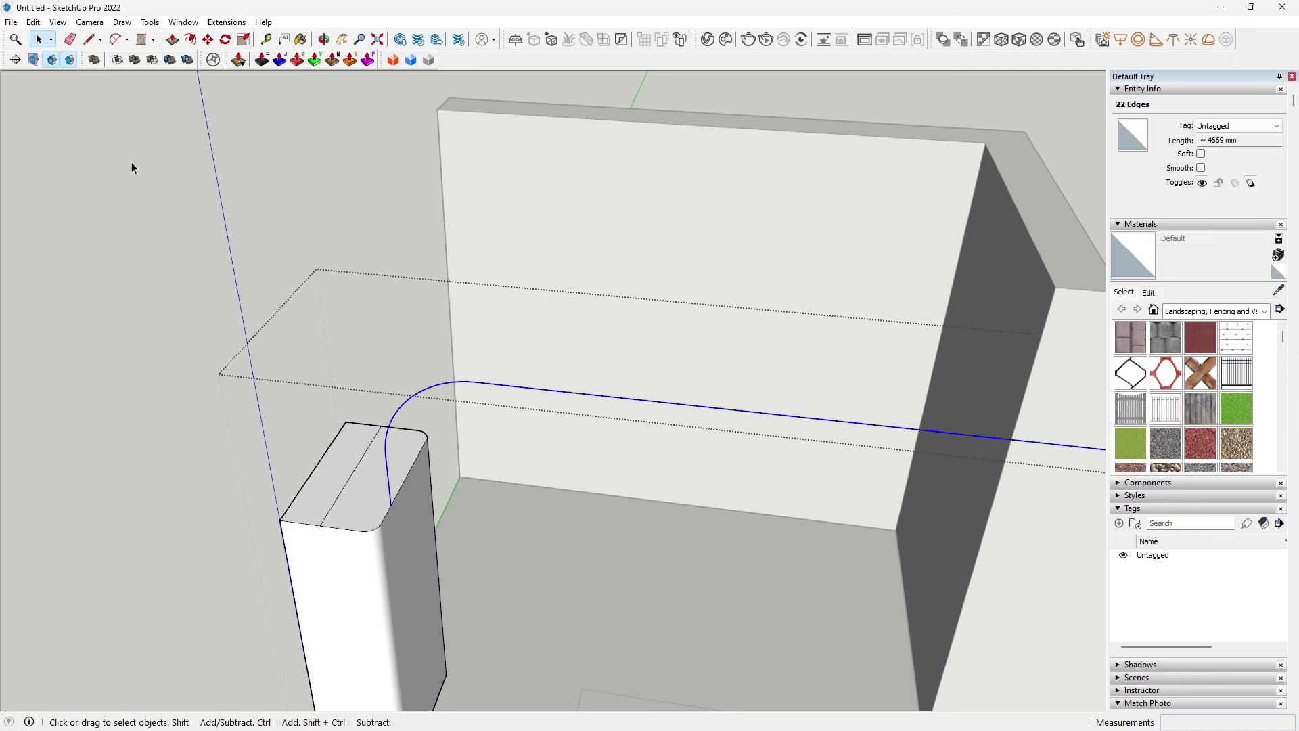
pyautogui.click(150, 22)
pyautogui.click(180, 184)
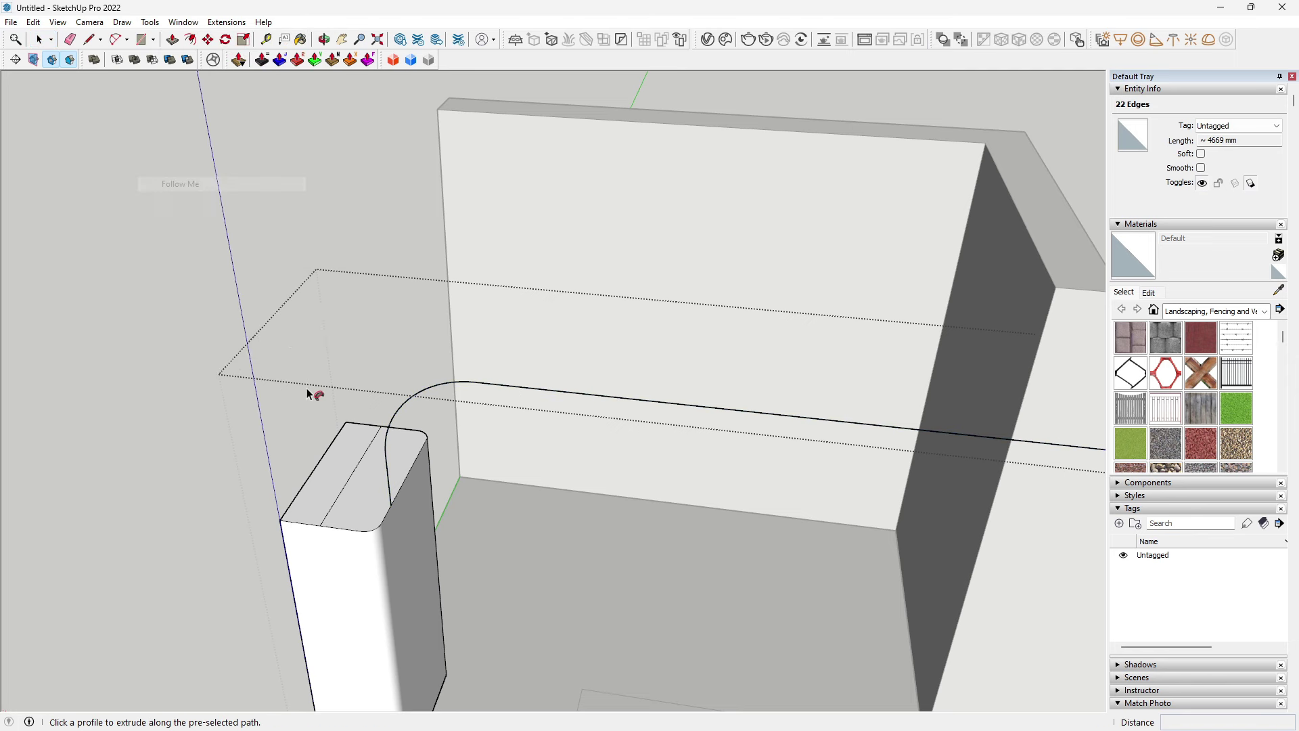
pyautogui.click(379, 507)
pyautogui.moveTo(371, 502); pyautogui.dragTo(448, 502, button='middle')
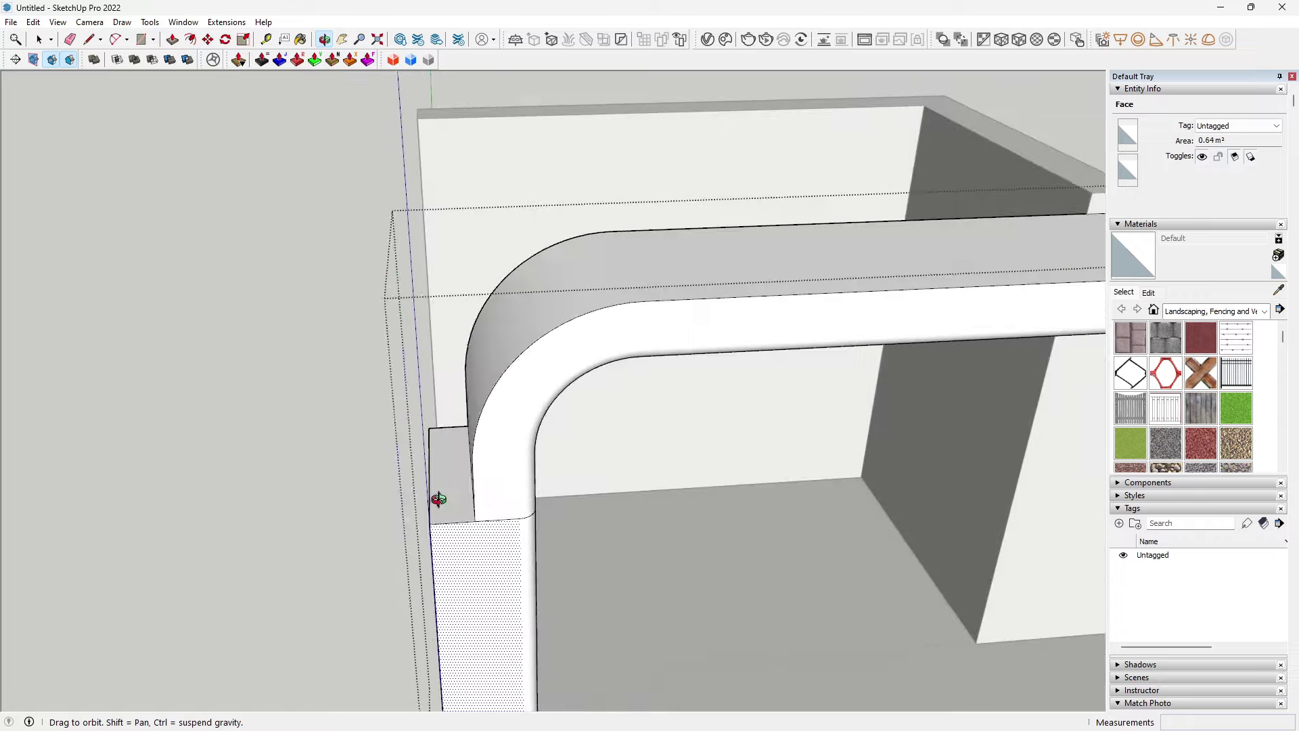
pyautogui.press('space')
# Step: Pull the beam's small end face up 1070 mm into a post
pyautogui.press('p')
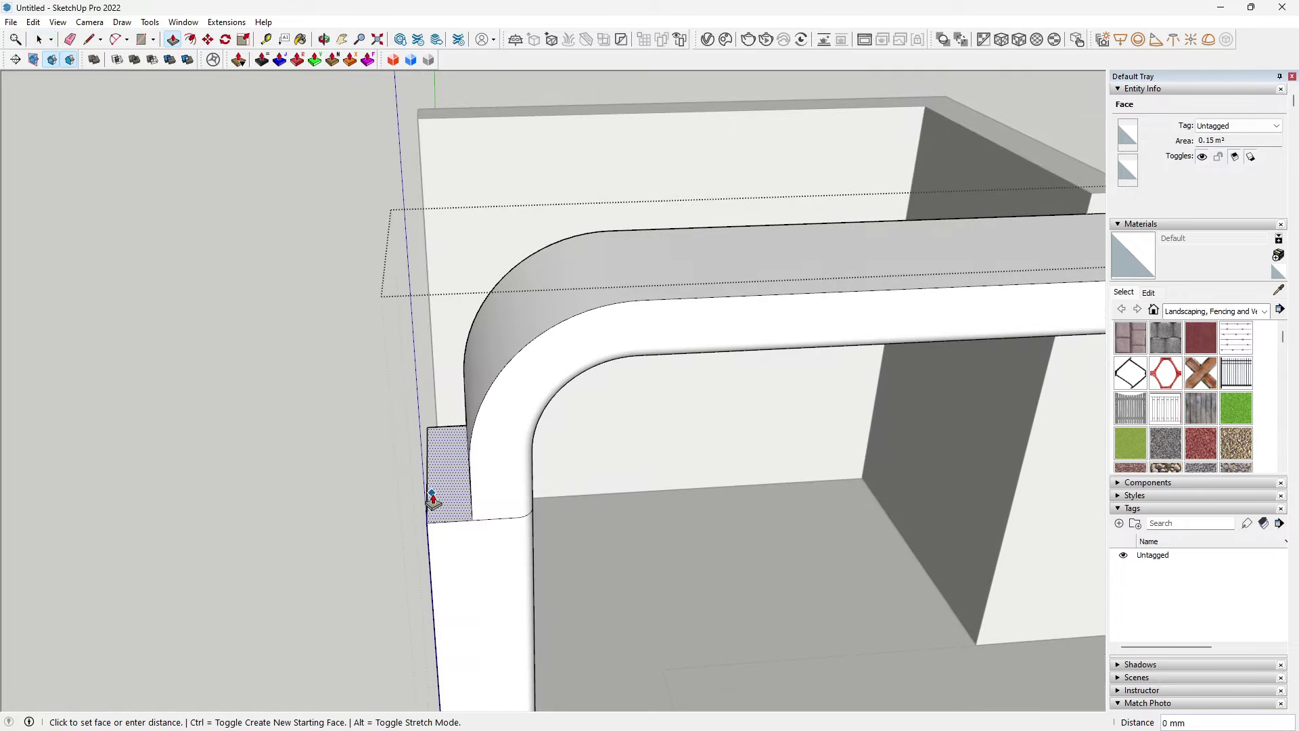
pyautogui.click(430, 498)
pyautogui.moveTo(400, 359); pyautogui.dragTo(356, 226, button='middle')
pyautogui.click(379, 169)
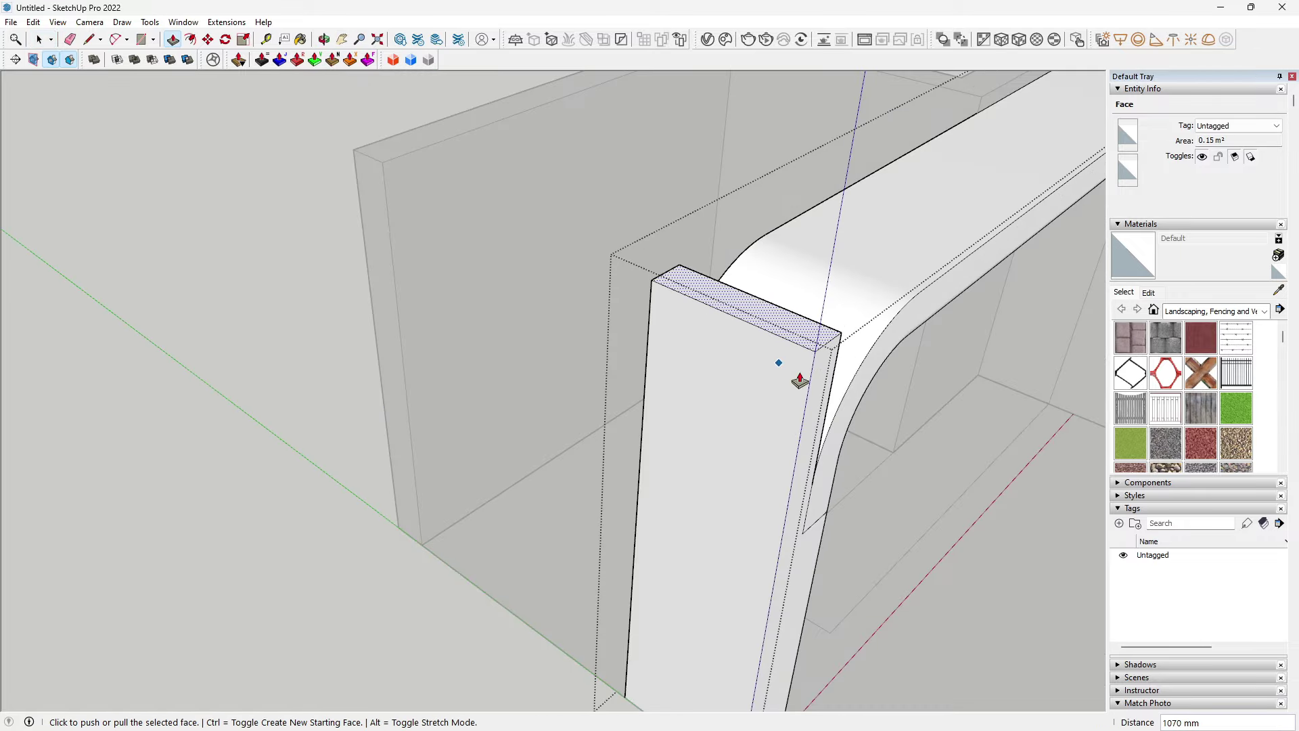
pyautogui.moveTo(777, 368); pyautogui.dragTo(440, 419, button='middle')
pyautogui.moveTo(363, 392); pyautogui.dragTo(392, 313, button='middle')
# Step: Close the gap from the arc's top end to the post with a line and pull the corner face 800 mm
pyautogui.press('l')
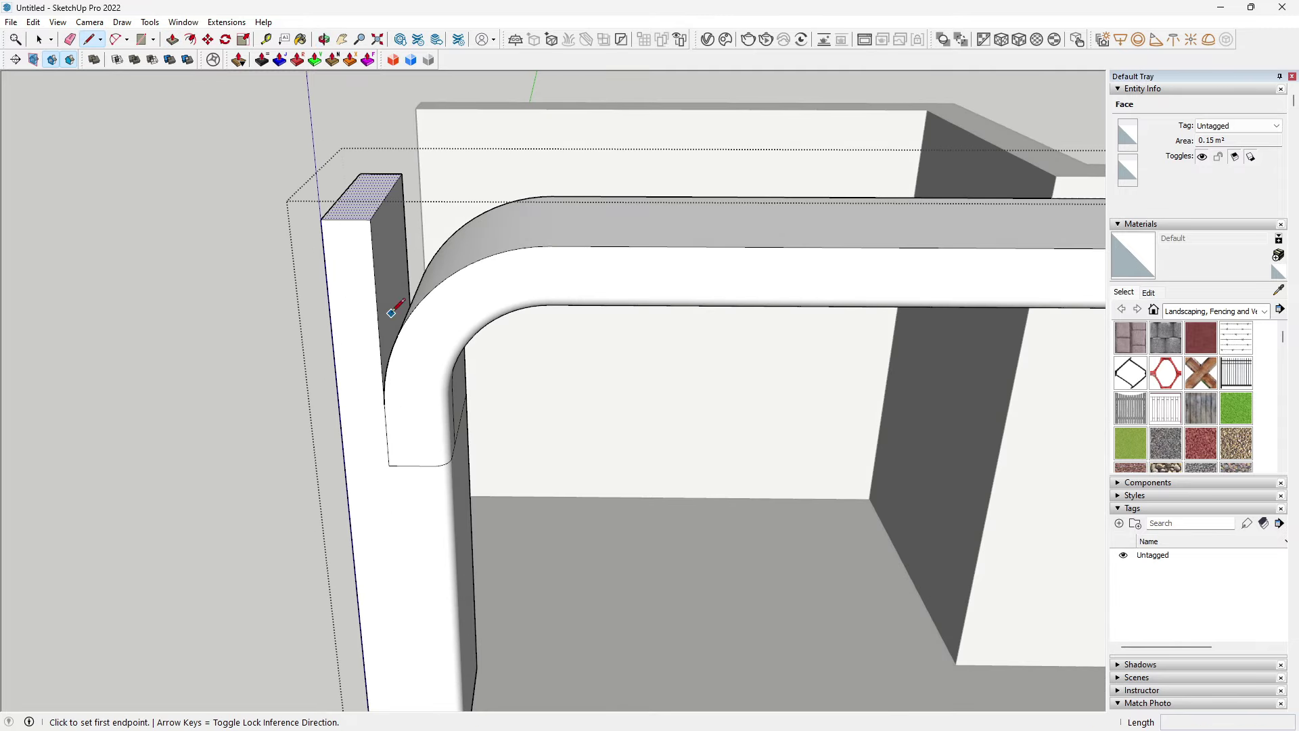
pyautogui.click(548, 245)
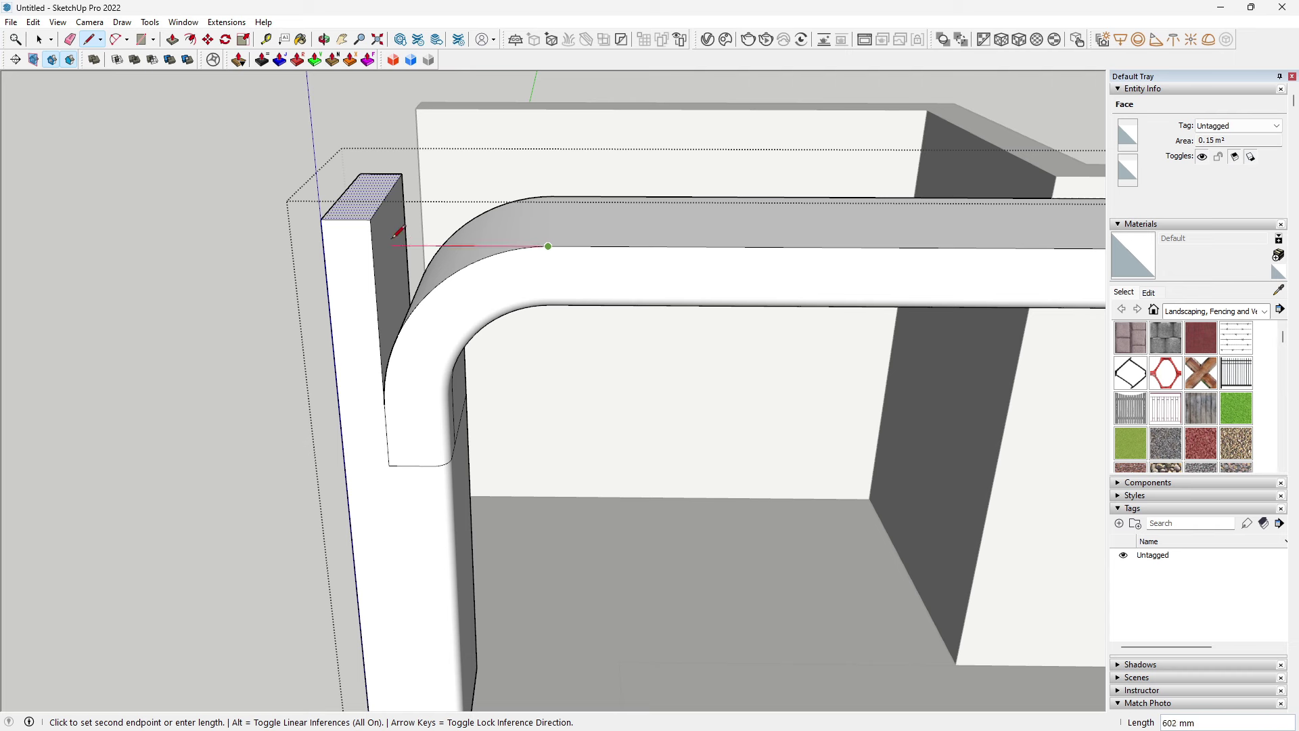
pyautogui.click(392, 244)
pyautogui.moveTo(418, 289)
pyautogui.mouseDown(button='middle')
pyautogui.moveTo(429, 291)
pyautogui.moveTo(421, 307)
pyautogui.mouseUp(button='middle')
pyautogui.press('p')
pyautogui.click(409, 313)
pyautogui.click(578, 231)
# Step: Erase the lower arc and the left vertical edge at the corner
pyautogui.press('e')
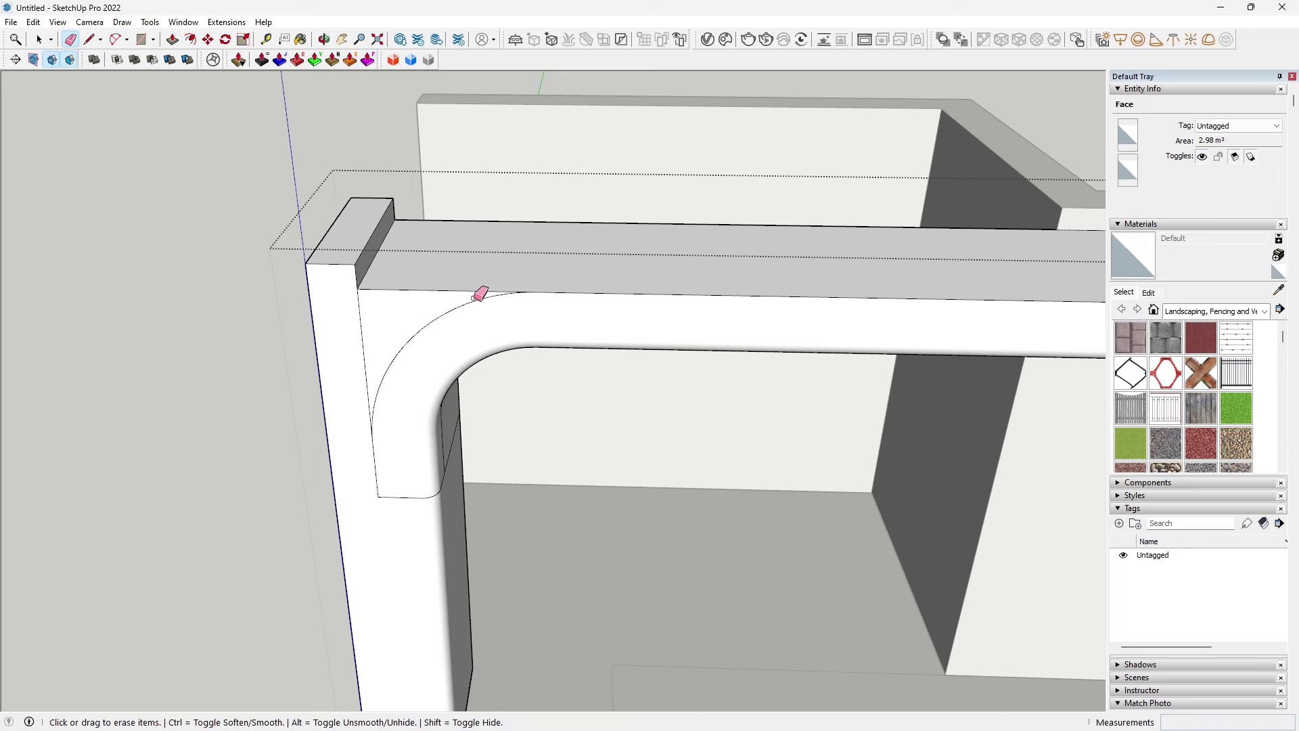
pyautogui.scroll(2, 403, 351)
pyautogui.scroll(2, 391, 367)
pyautogui.moveTo(342, 475); pyautogui.dragTo(403, 606)
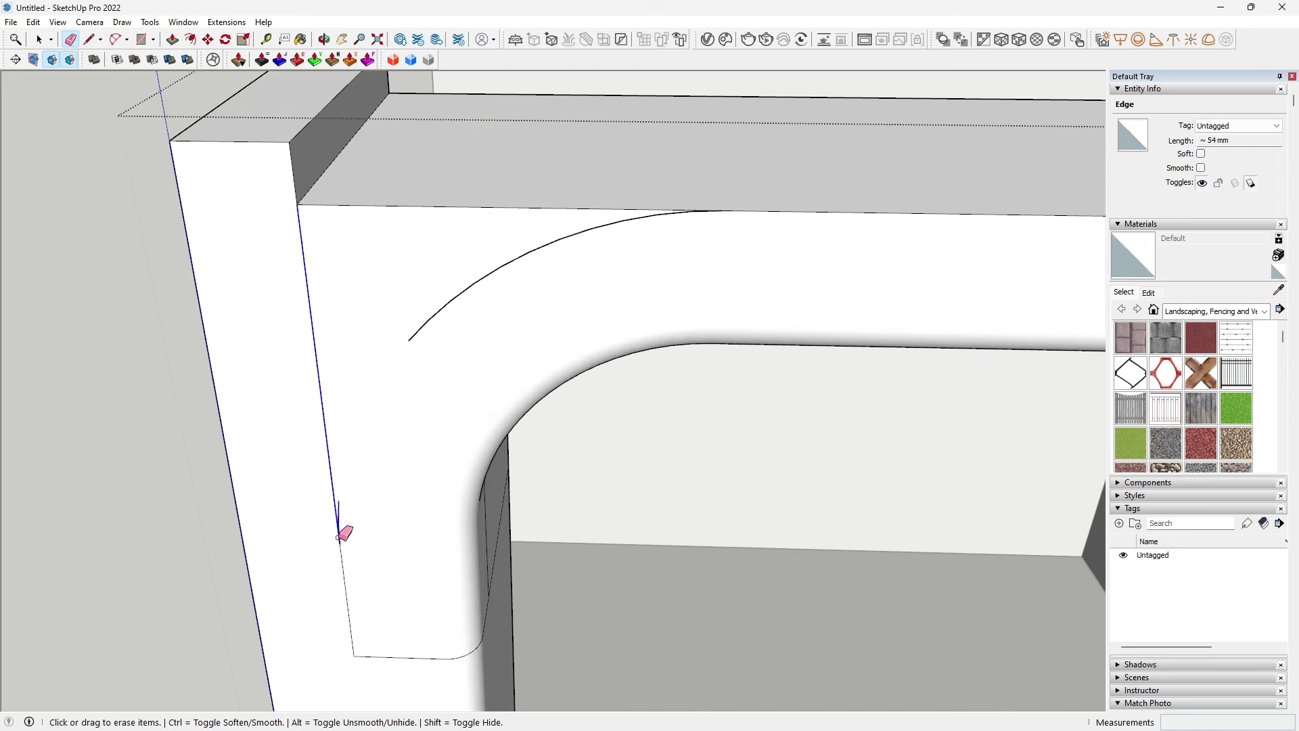
pyautogui.scroll(1, 406, 602)
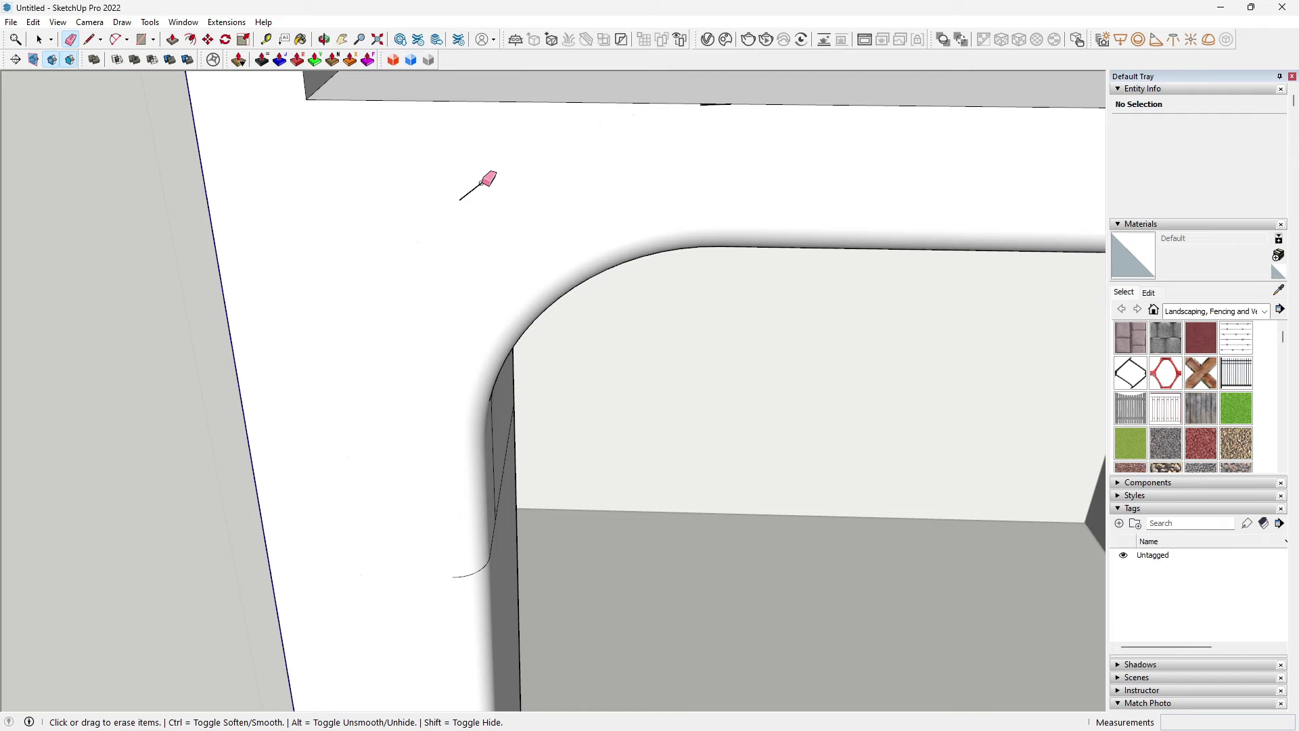
pyautogui.scroll(-2, 547, 252)
pyautogui.scroll(2, 593, 223)
pyautogui.scroll(-2, 550, 338)
pyautogui.moveTo(550, 338)
pyautogui.mouseDown(button='middle')
pyautogui.moveTo(401, 354)
pyautogui.moveTo(644, 372)
pyautogui.moveTo(655, 525)
pyautogui.moveTo(704, 512)
pyautogui.mouseUp(button='middle')
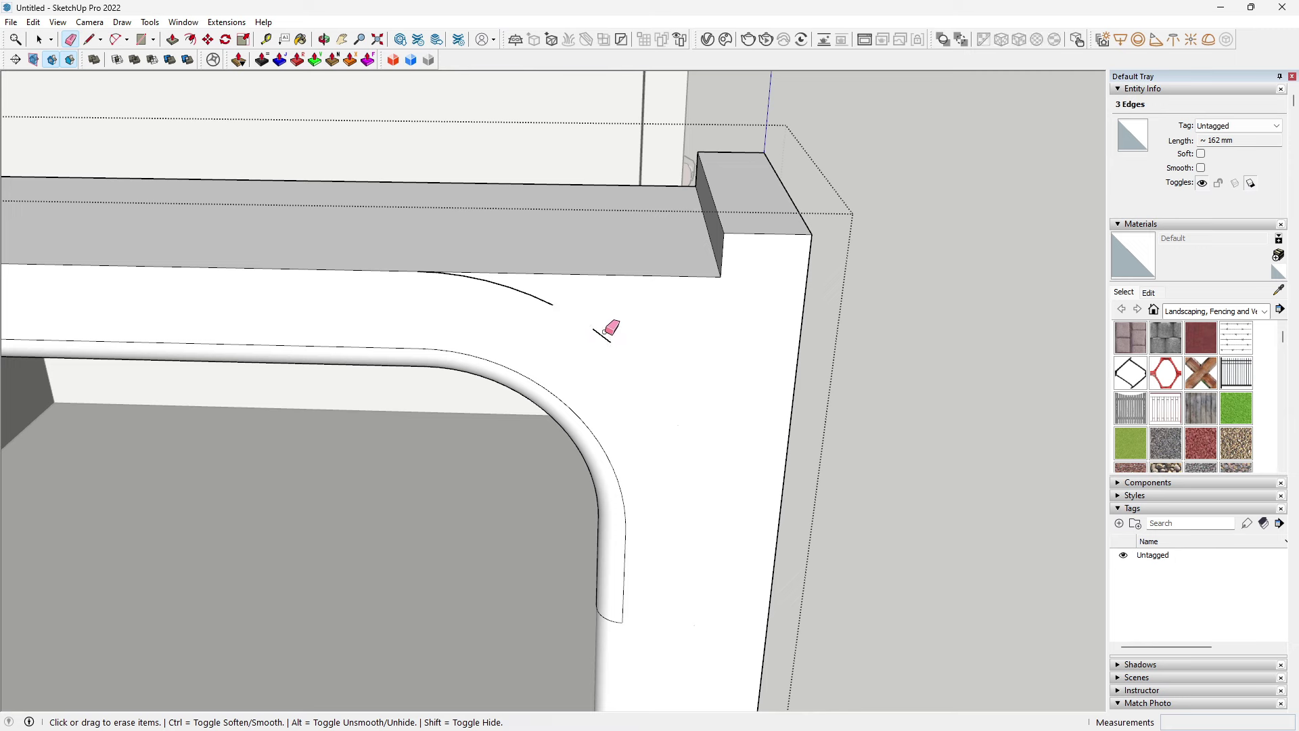
# Step: Erase the upper arc edge and the short beam edge, and hide the leftover vertical edge
pyautogui.moveTo(646, 382); pyautogui.dragTo(464, 276)
pyautogui.scroll(2, 462, 277)
pyautogui.scroll(3, 439, 270)
pyautogui.click(437, 266)
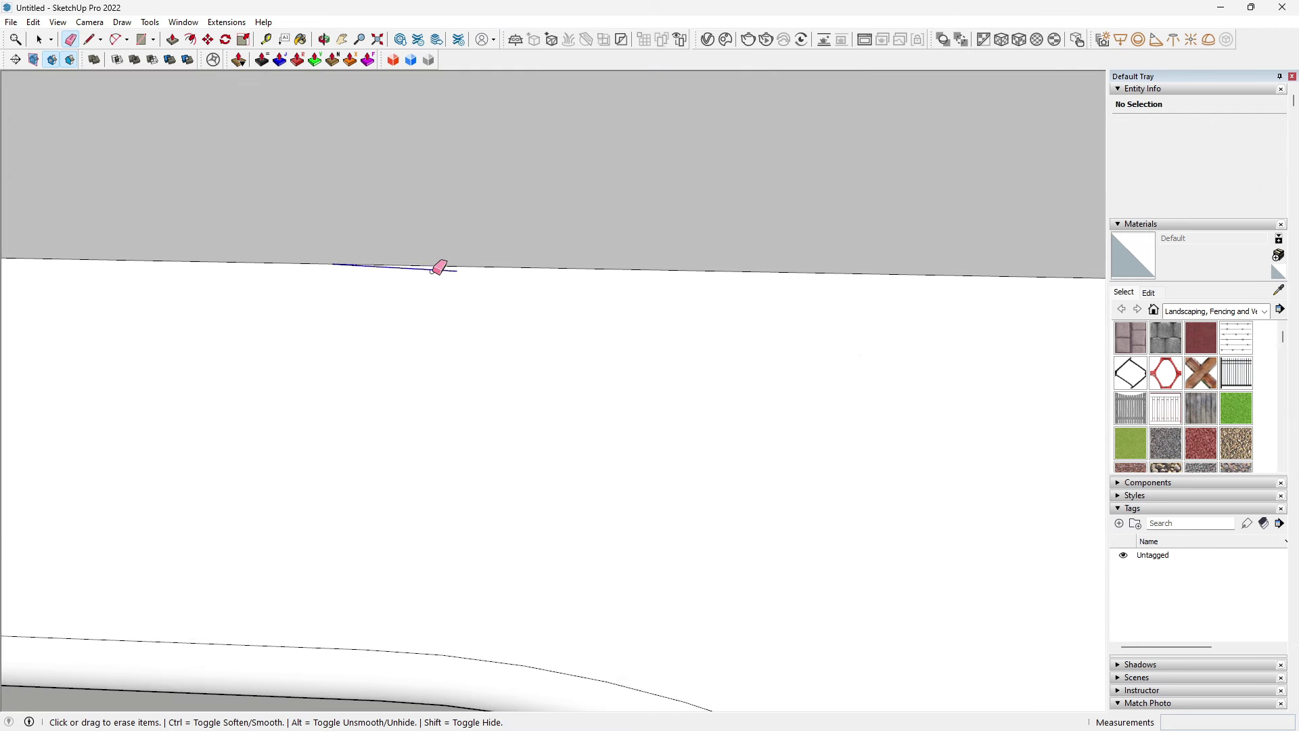
pyautogui.scroll(-5, 541, 378)
pyautogui.scroll(2, 629, 558)
pyautogui.scroll(2, 589, 473)
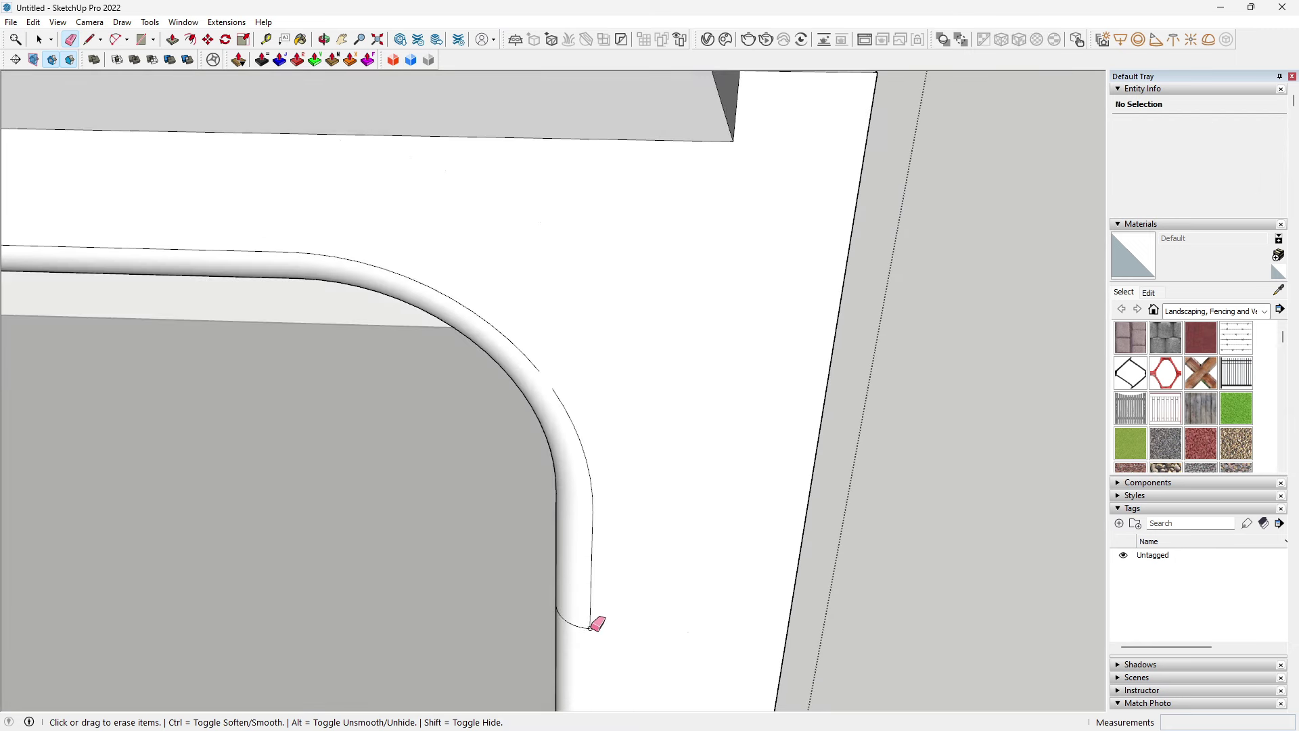
pyautogui.moveTo(587, 618)
pyautogui.mouseDown(button='middle')
pyautogui.moveTo(464, 507)
pyautogui.moveTo(492, 450)
pyautogui.moveTo(585, 486)
pyautogui.mouseUp(button='middle')
pyautogui.keyDown('shift'); pyautogui.click(500, 490); pyautogui.keyUp('shift')
pyautogui.press('space')
pyautogui.click(474, 504)
pyautogui.moveTo(661, 597)
pyautogui.mouseDown(button='middle')
pyautogui.moveTo(632, 408)
pyautogui.moveTo(351, 428)
pyautogui.moveTo(128, 470)
pyautogui.moveTo(359, 470)
pyautogui.moveTo(380, 80)
pyautogui.moveTo(476, 368)
pyautogui.moveTo(342, 241)
pyautogui.mouseUp(button='middle')
# Step: Push/pull the beam's end face 4403 mm across the room
pyautogui.scroll(5, 150, 328)
pyautogui.click(150, 328)
pyautogui.press('p')
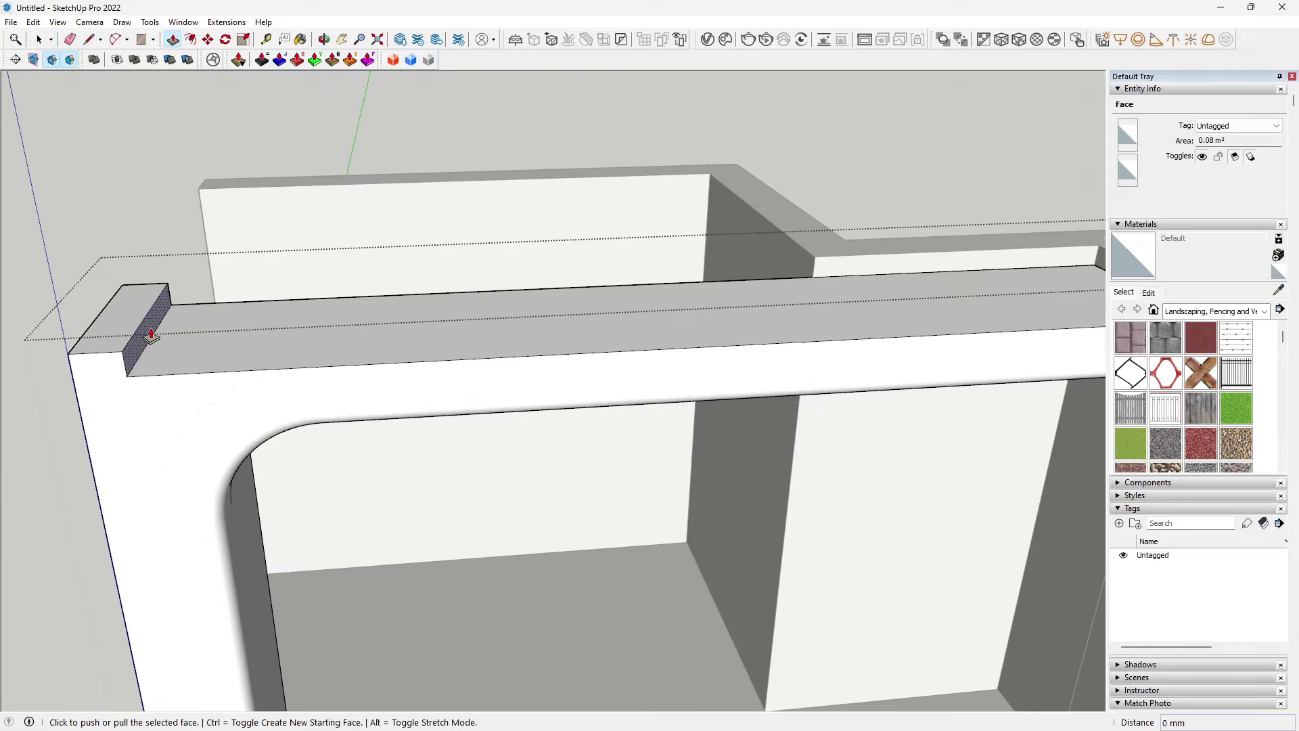
pyautogui.scroll(-3, 271, 326)
pyautogui.click(877, 314)
pyautogui.moveTo(877, 315)
pyautogui.mouseDown(button='middle')
pyautogui.moveTo(623, 386)
pyautogui.moveTo(516, 276)
pyautogui.mouseUp(button='middle')
# Step: Select the curved beam surfaces and the arcs on the rounded corner to find the stray edges
pyautogui.scroll(4, 182, 327)
pyautogui.moveTo(182, 327)
pyautogui.mouseDown(button='middle')
pyautogui.moveTo(346, 316)
pyautogui.moveTo(391, 542)
pyautogui.moveTo(368, 684)
pyautogui.moveTo(771, 185)
pyautogui.mouseUp(button='middle')
pyautogui.scroll(2, 902, 288)
pyautogui.moveTo(902, 289); pyautogui.dragTo(884, 335, button='middle')
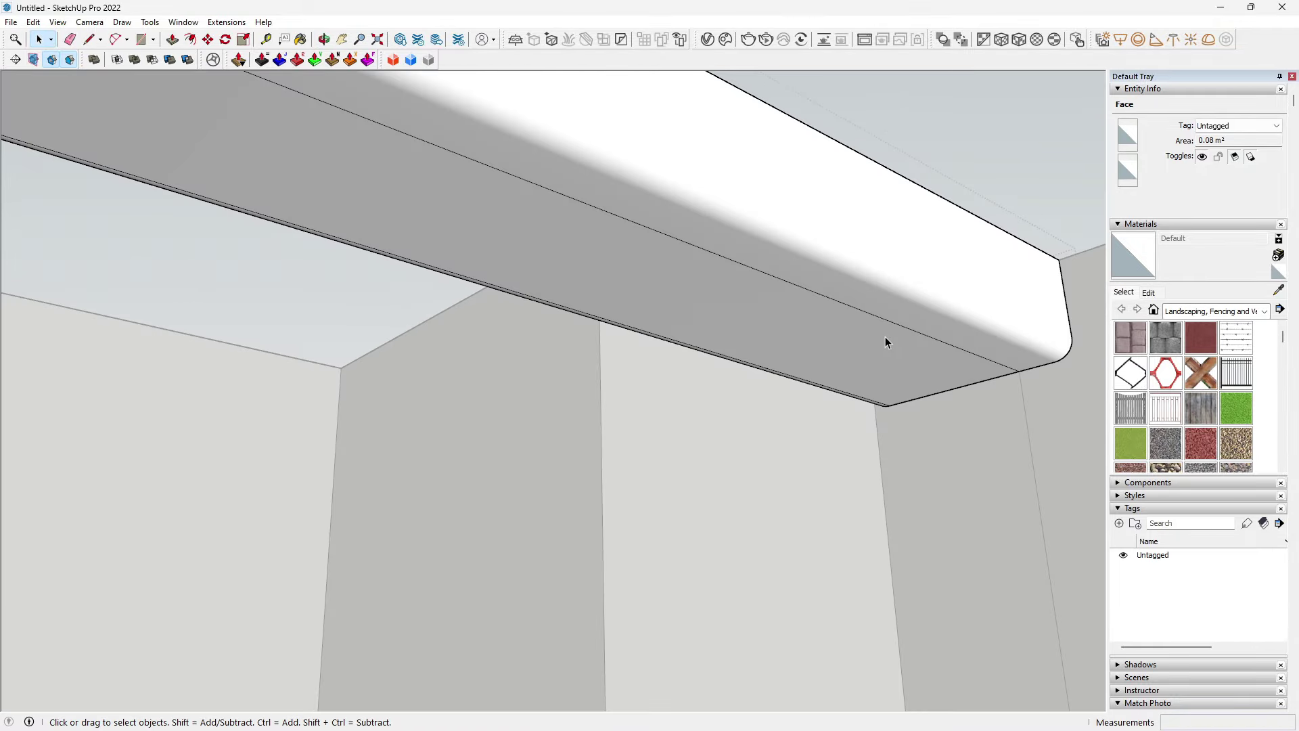
pyautogui.click(893, 338)
pyautogui.click(904, 331)
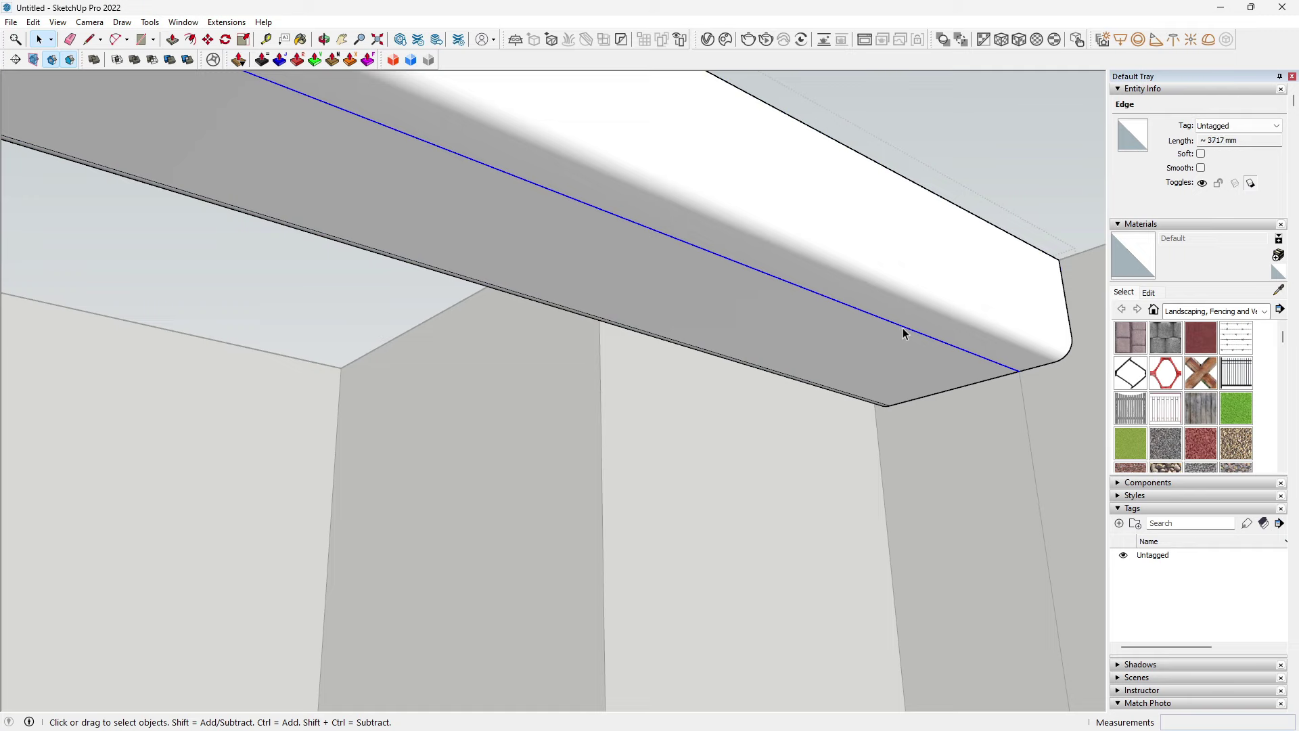
pyautogui.moveTo(902, 331)
pyautogui.mouseDown(button='middle')
pyautogui.moveTo(446, 345)
pyautogui.moveTo(544, 525)
pyautogui.moveTo(385, 427)
pyautogui.moveTo(444, 342)
pyautogui.mouseUp(button='middle')
pyautogui.click(446, 344)
pyautogui.moveTo(356, 183); pyautogui.dragTo(579, 533)
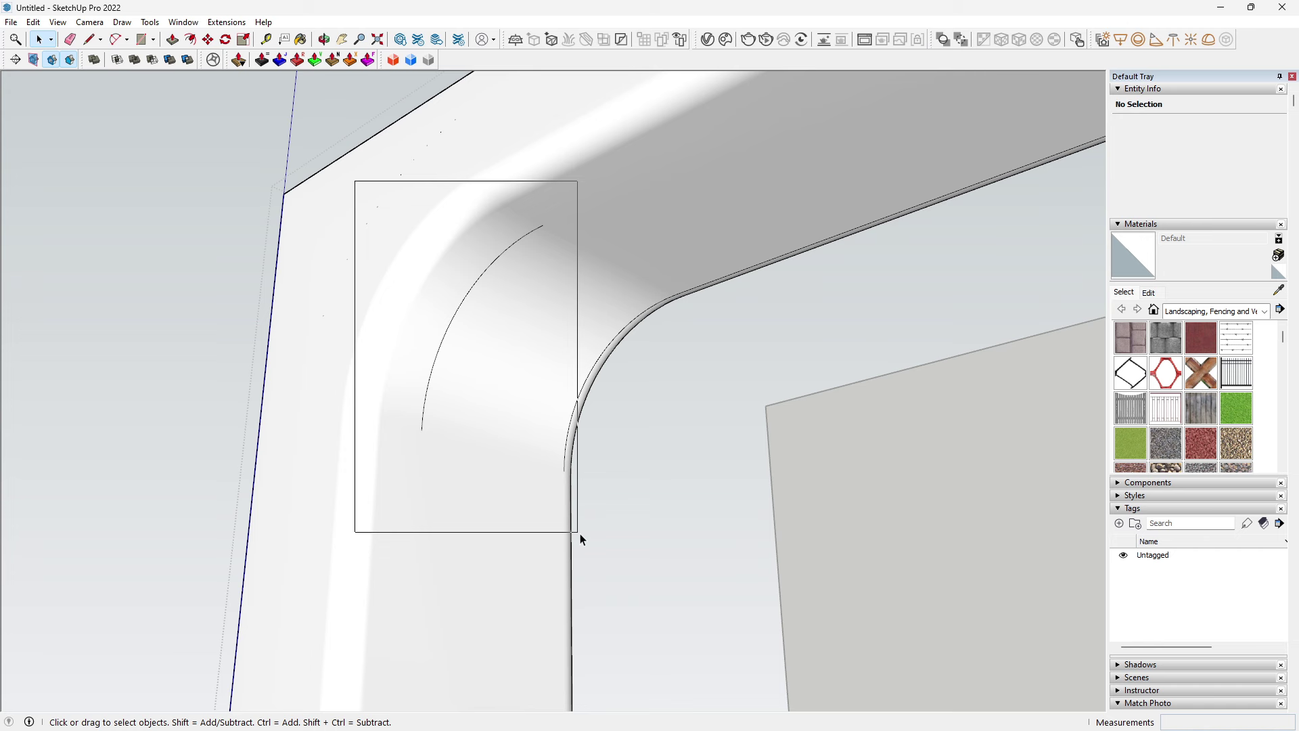
pyautogui.click(507, 371)
# Step: Erase the stray edge running along the curved corner
pyautogui.press('e')
pyautogui.moveTo(508, 296); pyautogui.dragTo(426, 365, button='middle')
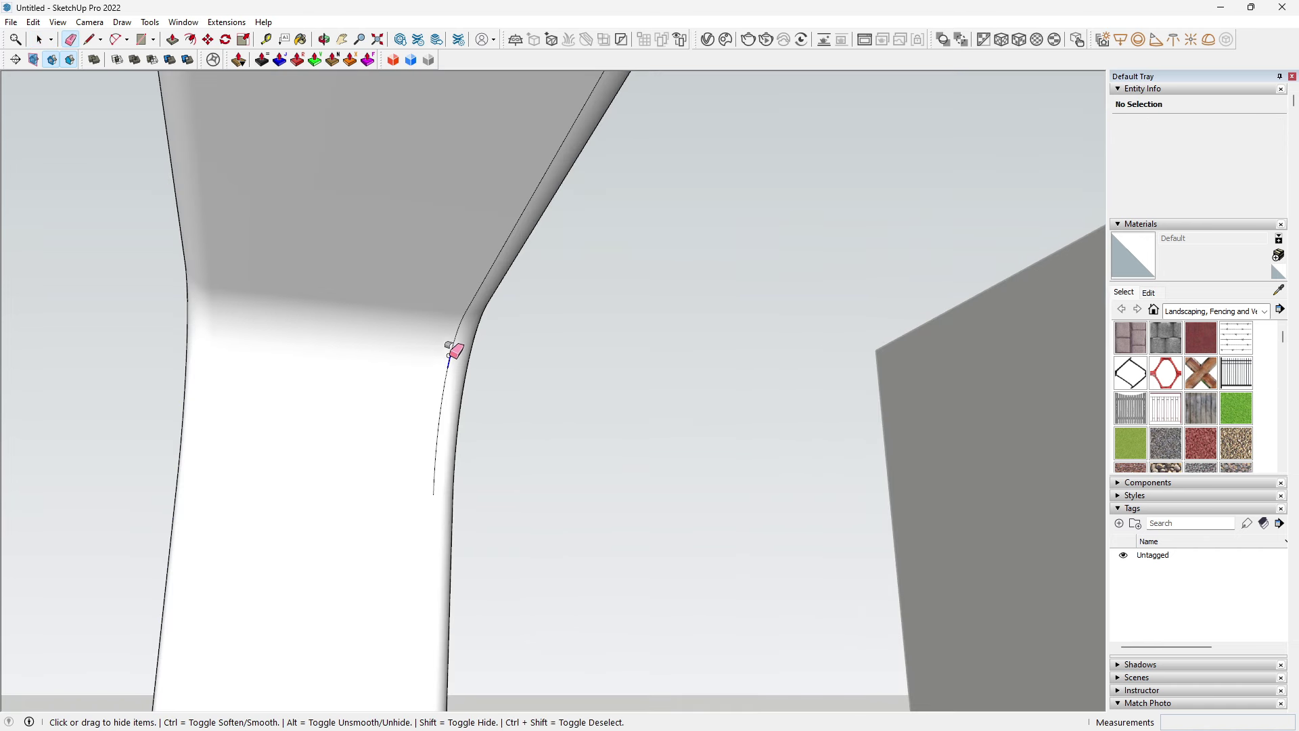
pyautogui.moveTo(437, 435); pyautogui.dragTo(456, 298)
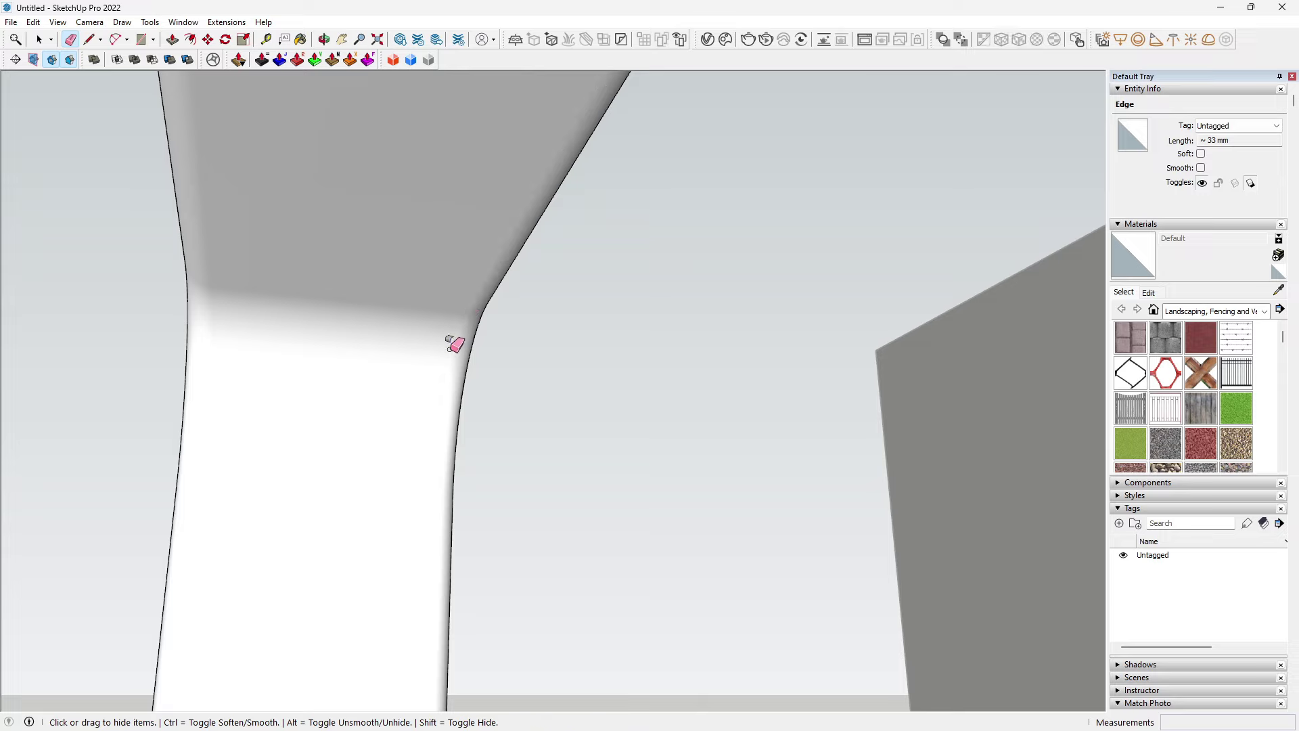
pyautogui.moveTo(453, 342); pyautogui.dragTo(550, 362, button='middle')
pyautogui.press('space')
pyautogui.scroll(-5, 549, 363)
pyautogui.scroll(-3, 600, 494)
pyautogui.moveTo(606, 420)
pyautogui.mouseDown(button='middle')
pyautogui.moveTo(672, 448)
pyautogui.moveTo(688, 576)
pyautogui.mouseUp(button='middle')
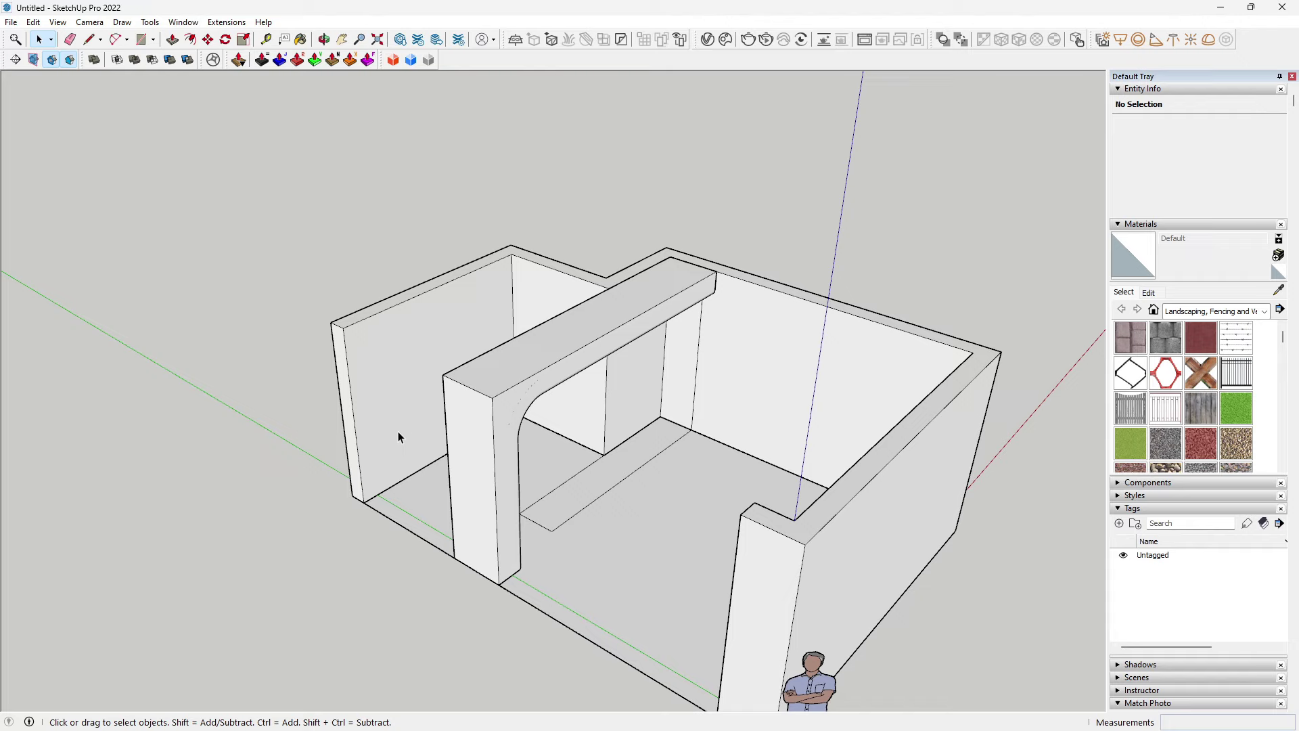
# Step: Copy the 250 mm wall edge 300 mm with Move and Ctrl
pyautogui.moveTo(373, 480)
pyautogui.mouseDown(button='middle')
pyautogui.moveTo(580, 473)
pyautogui.moveTo(507, 565)
pyautogui.moveTo(797, 560)
pyautogui.mouseUp(button='middle')
pyautogui.scroll(1, 487, 561)
pyautogui.scroll(3, 843, 525)
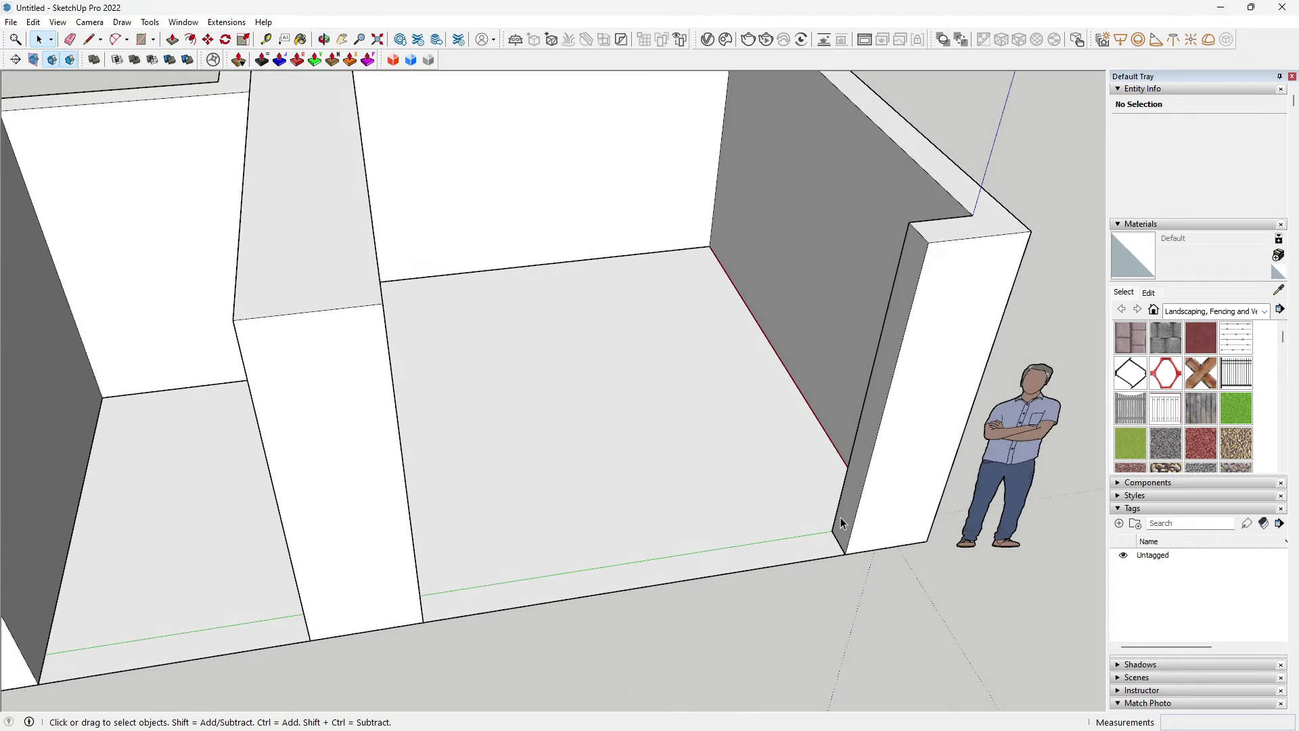
pyautogui.scroll(2, 838, 545)
pyautogui.click(842, 549)
pyautogui.press('m')
pyautogui.scroll(1, 839, 543)
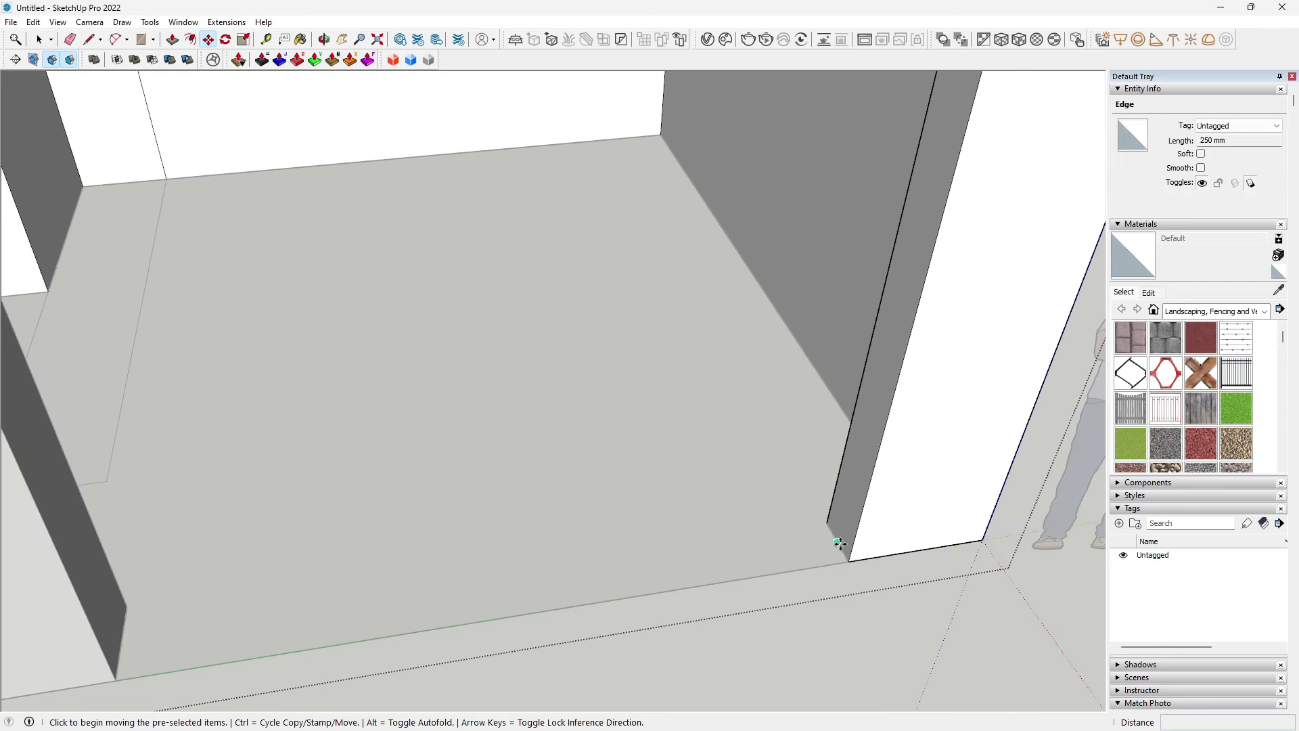
pyautogui.click(848, 560)
pyautogui.press('ctrl')
pyautogui.write('0')
pyautogui.press('Return')
# Step: Pull the new strip face out along the base of the wall
pyautogui.press('p')
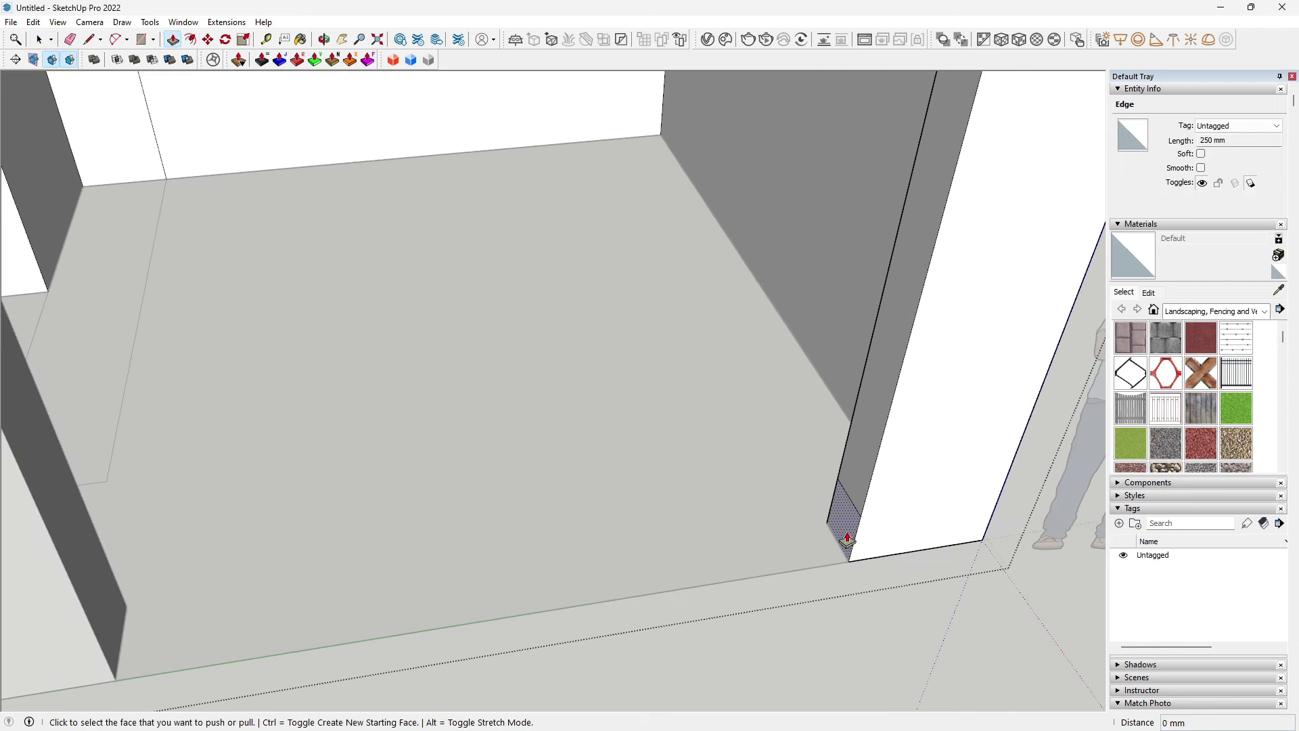
pyautogui.click(842, 536)
pyautogui.click(101, 542)
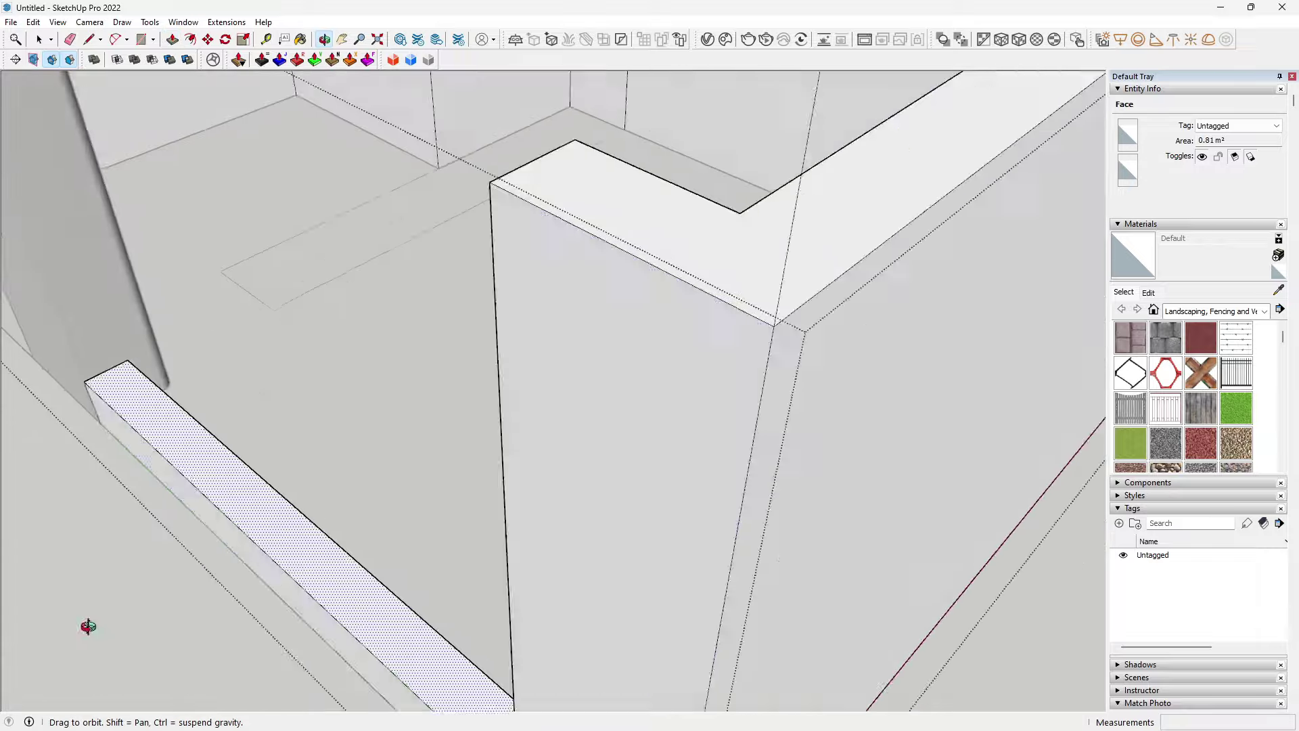
pyautogui.moveTo(212, 594); pyautogui.dragTo(409, 600, button='middle')
pyautogui.scroll(-5, 475, 508)
pyautogui.press('space')
# Step: Move a wall edge 250 mm and copy the short edge 300 mm to outline a corner block
pyautogui.click(293, 416)
pyautogui.press('m')
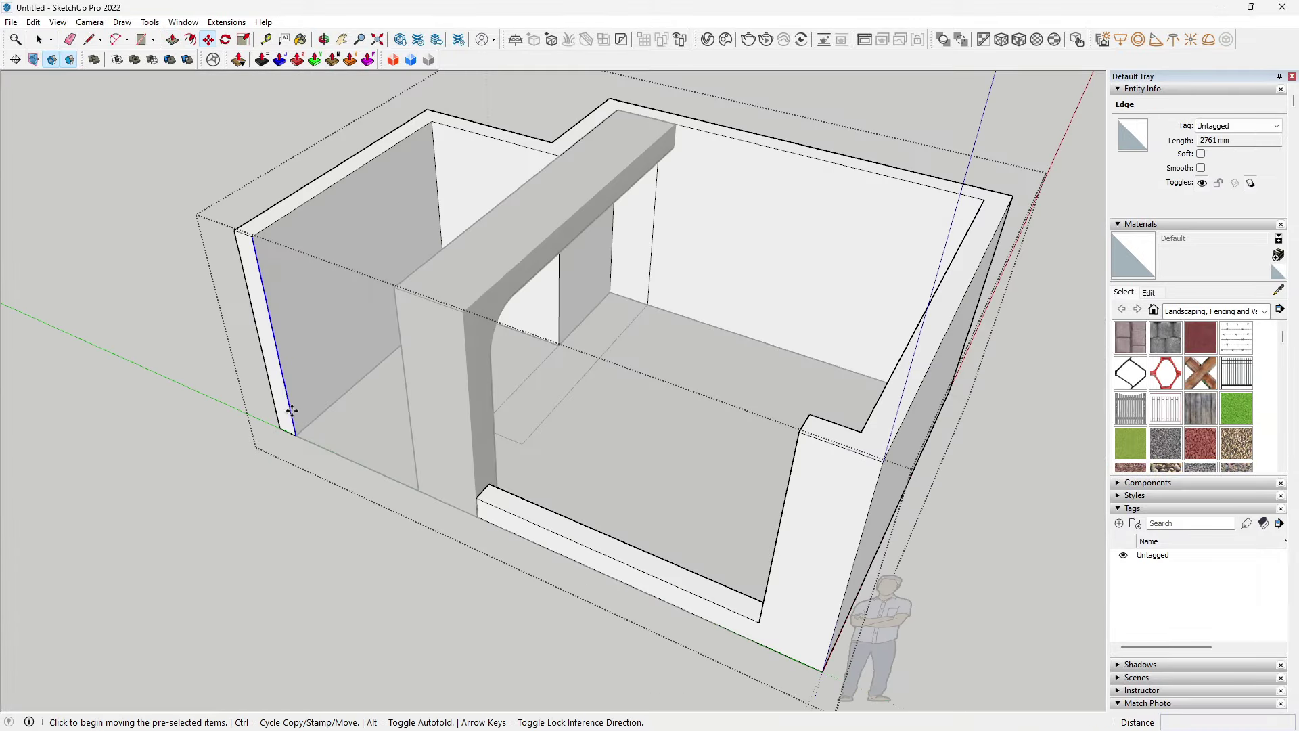
pyautogui.click(292, 433)
pyautogui.write('250')
pyautogui.press('Return')
pyautogui.press('space')
pyautogui.click(303, 428)
pyautogui.press('m')
pyautogui.click(295, 433)
pyautogui.press('ctrl')
pyautogui.click(427, 479)
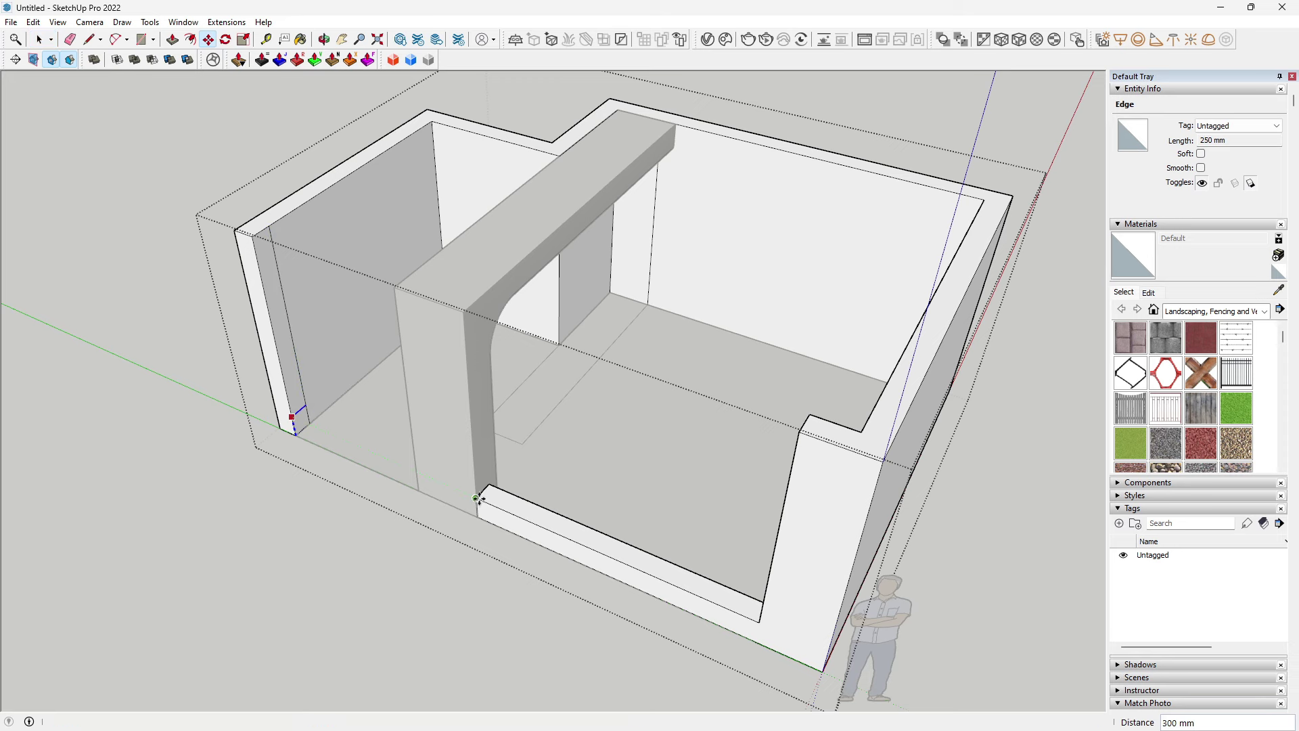
# Step: Pull the small corner face out into a block
pyautogui.press('p')
pyautogui.click(301, 428)
pyautogui.click(406, 457)
pyautogui.moveTo(406, 457)
pyautogui.mouseDown(button='middle')
pyautogui.moveTo(580, 473)
pyautogui.moveTo(378, 297)
pyautogui.moveTo(351, 310)
pyautogui.moveTo(614, 357)
pyautogui.moveTo(517, 350)
pyautogui.mouseUp(button='middle')
pyautogui.press('space')
pyautogui.scroll(2, 378, 298)
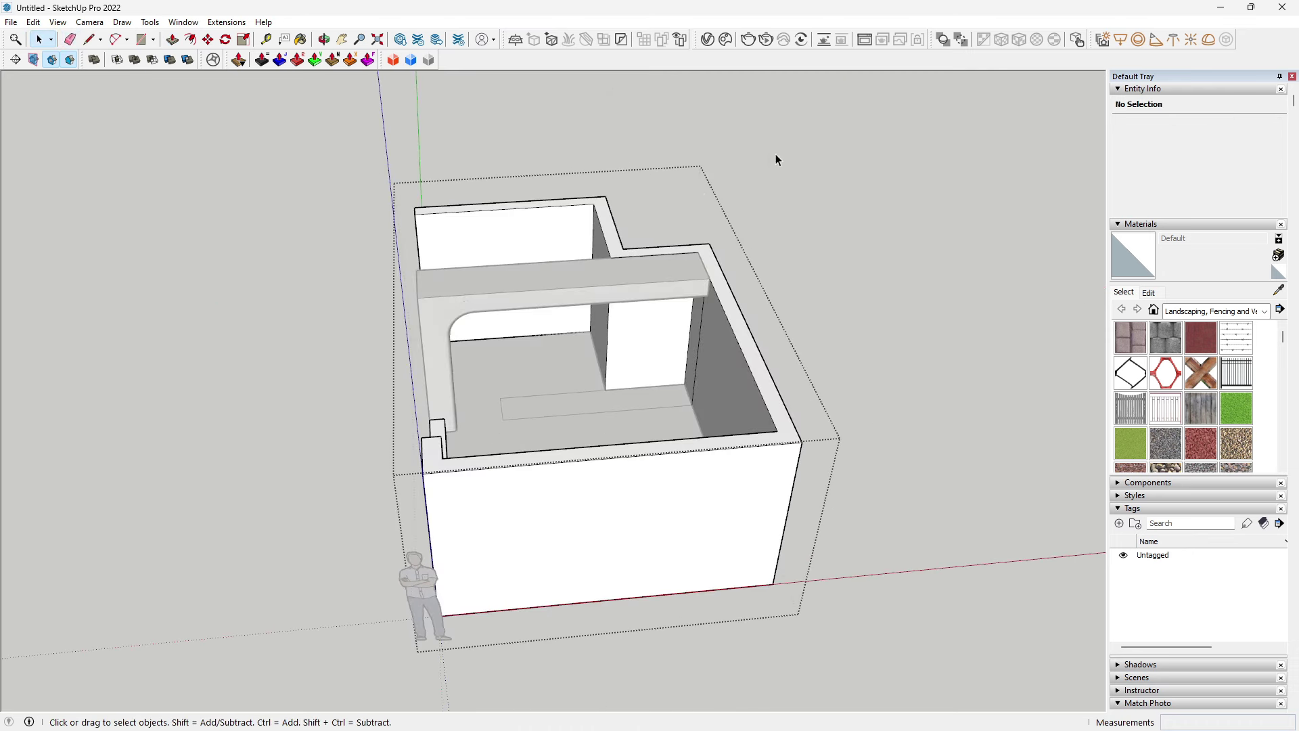
pyautogui.scroll(3, 775, 160)
pyautogui.moveTo(775, 160); pyautogui.dragTo(825, 529, button='middle')
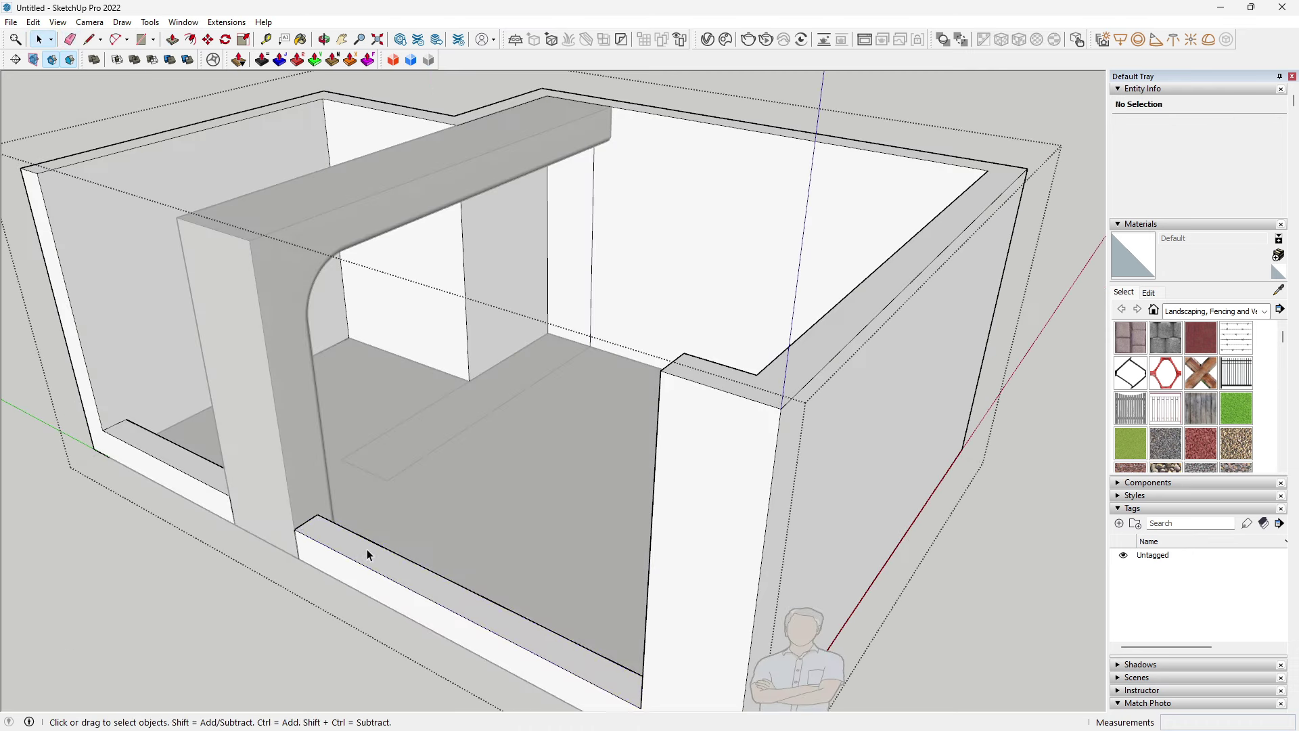
# Step: Copy the middle and left floor strips 1939 mm upward
pyautogui.click(366, 549)
pyautogui.keyDown('shift'); pyautogui.click(189, 466); pyautogui.keyUp('shift')
pyautogui.press('m')
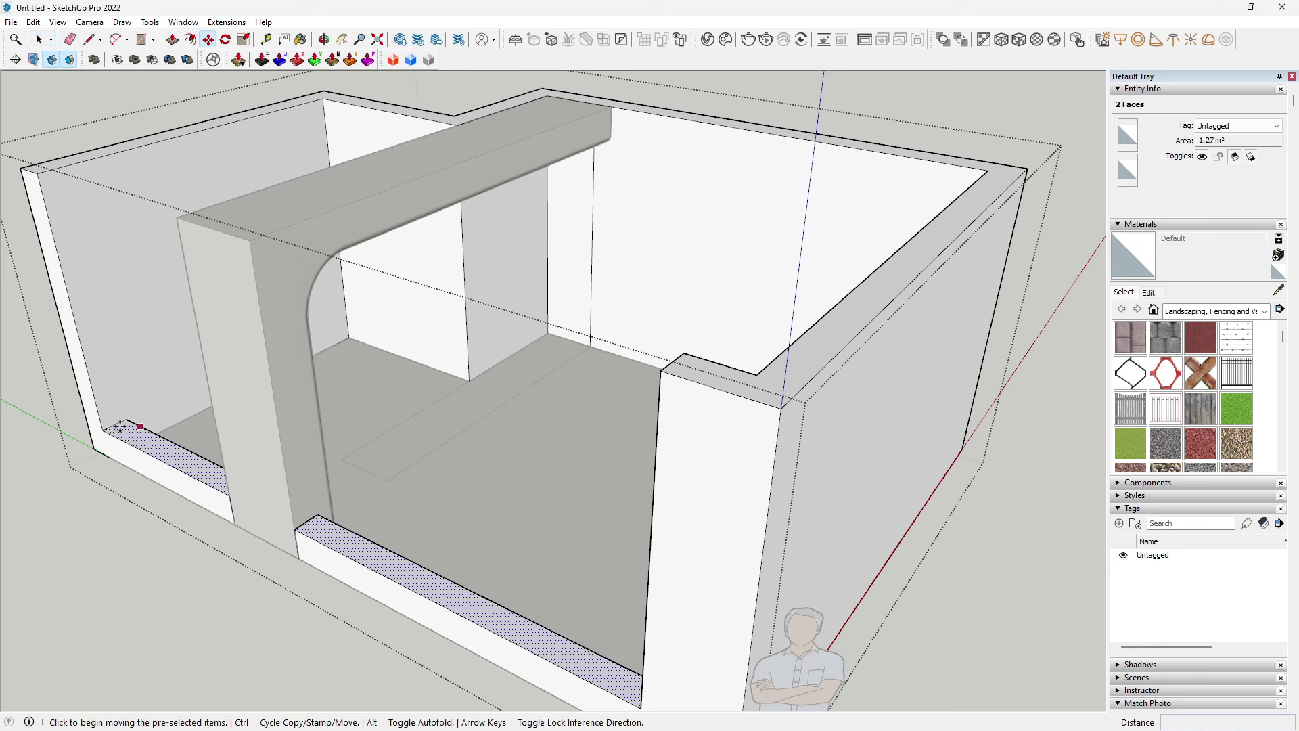
pyautogui.click(102, 430)
pyautogui.press('ctrl')
pyautogui.write('1')
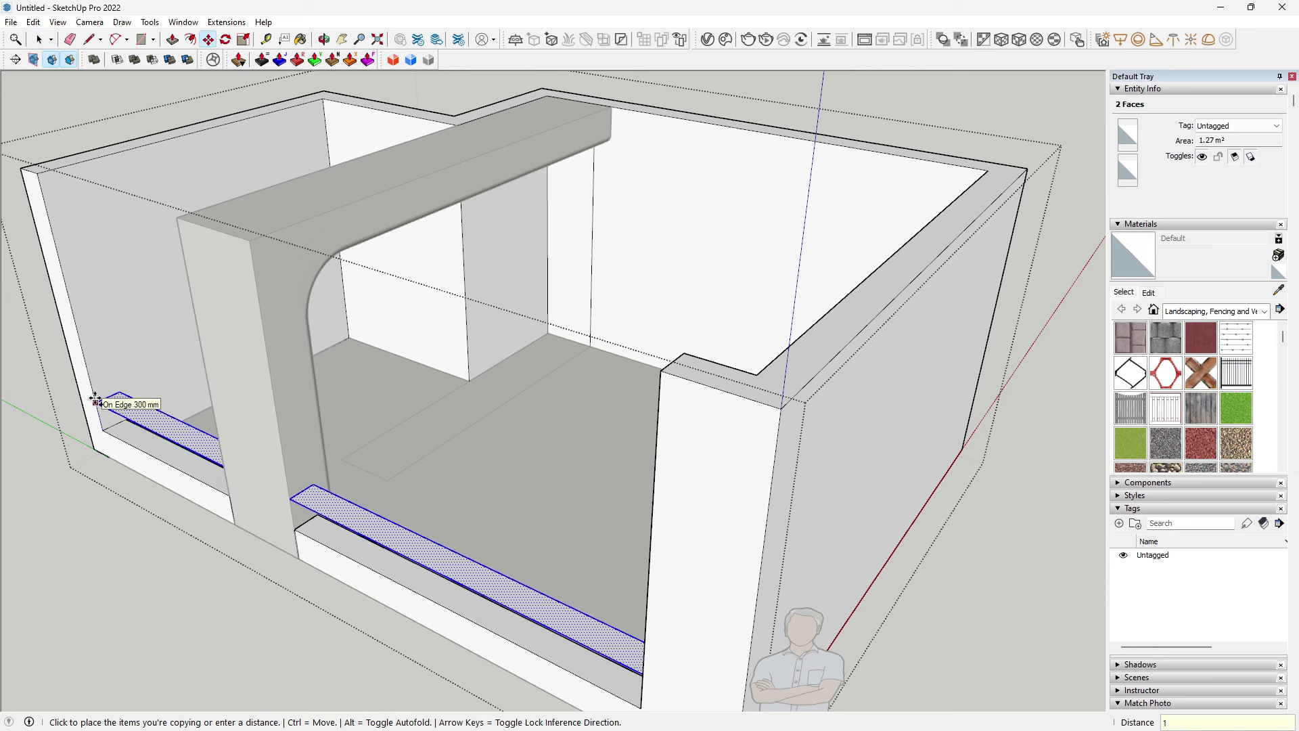
pyautogui.write('93')
pyautogui.press('Return')
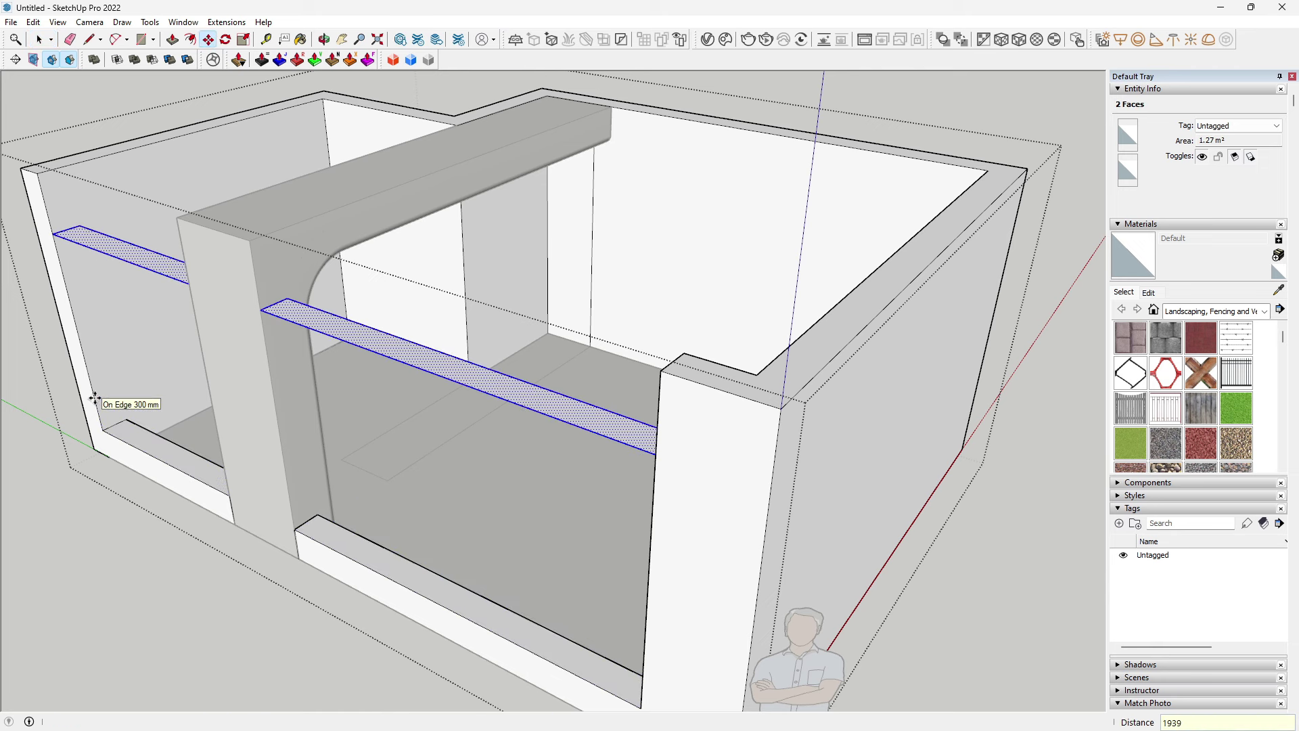
# Step: Pull the upper middle strip out 522 mm and the left wall strip to match
pyautogui.press('p')
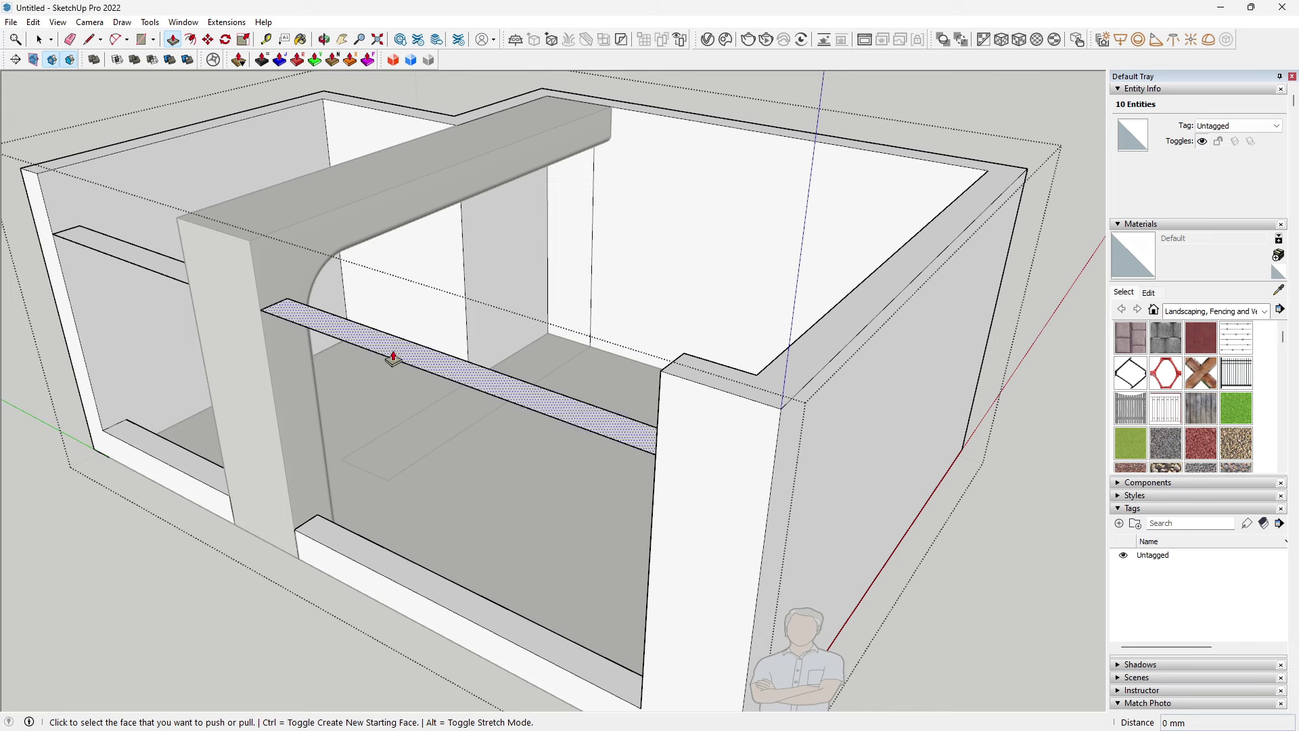
pyautogui.click(391, 357)
pyautogui.click(747, 385)
pyautogui.click(136, 251)
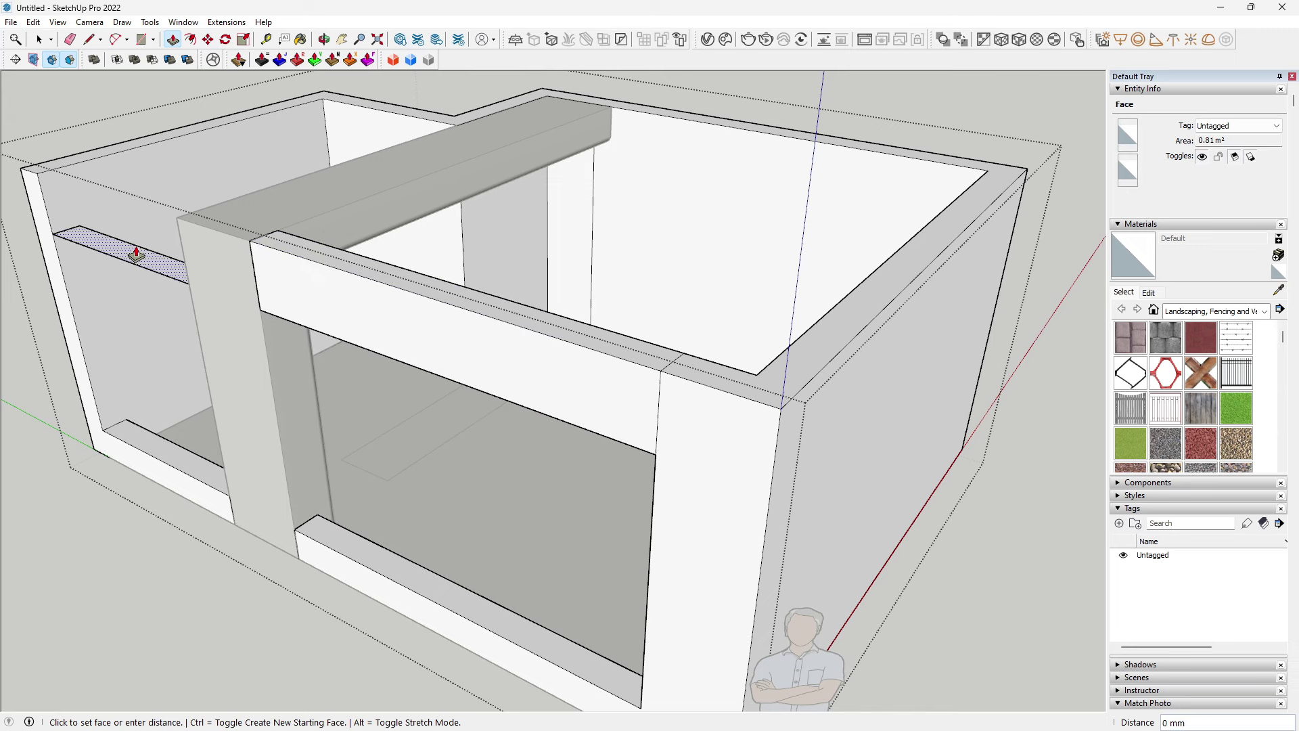
pyautogui.click(217, 226)
# Step: Orbit around the box to inspect the new beams from outside
pyautogui.press('e')
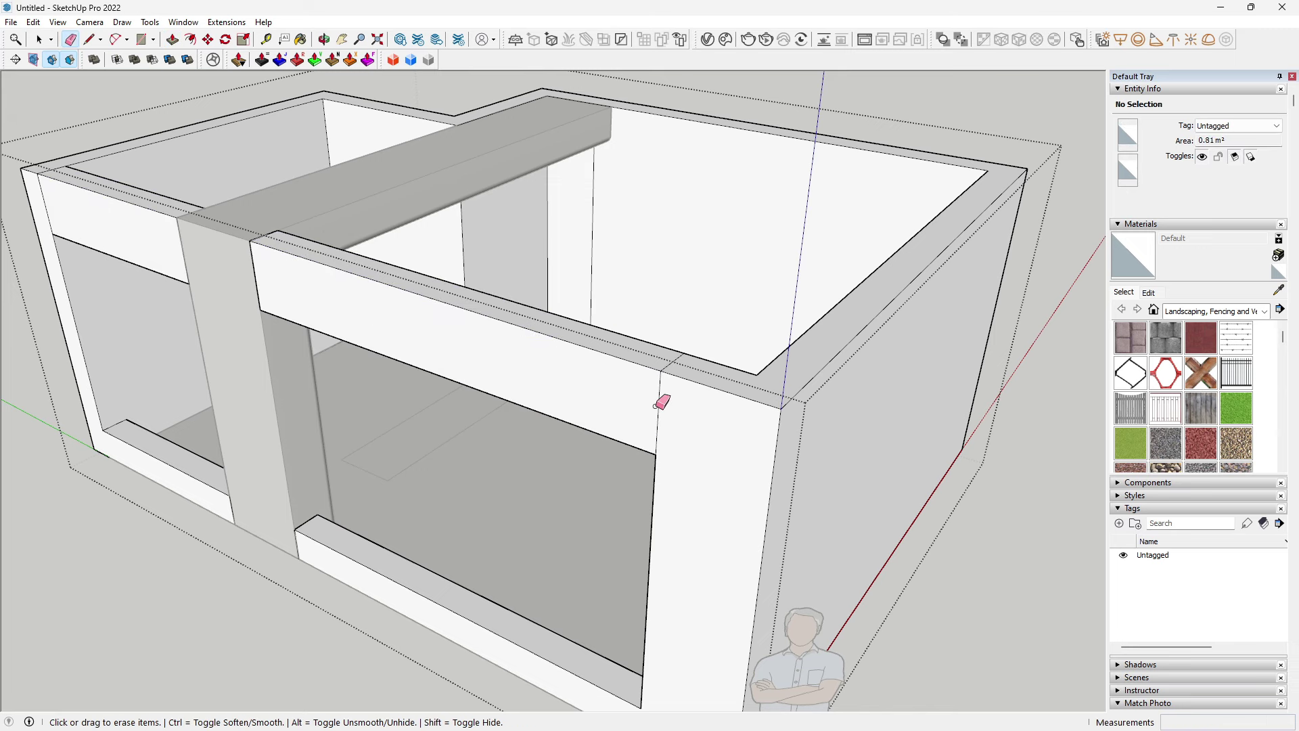
pyautogui.moveTo(683, 368); pyautogui.dragTo(355, 325, button='middle')
pyautogui.scroll(3, 355, 325)
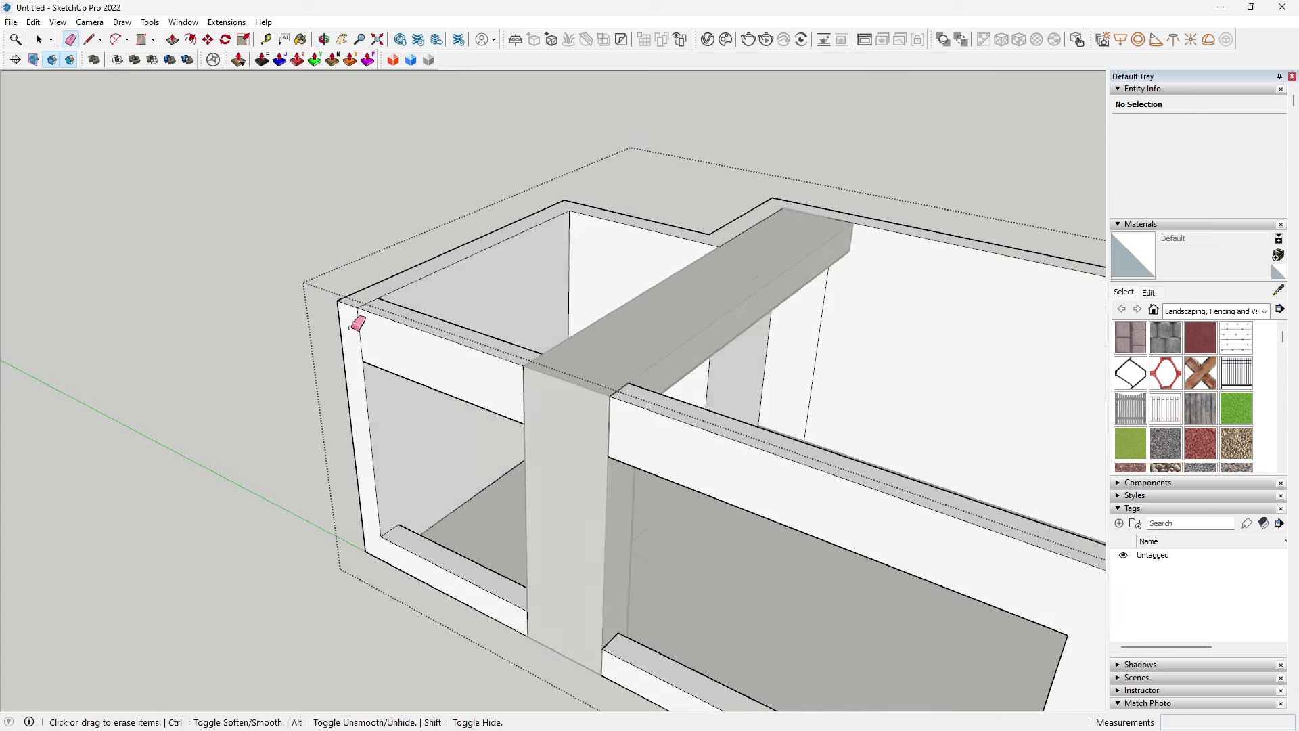
pyautogui.scroll(-3, 423, 335)
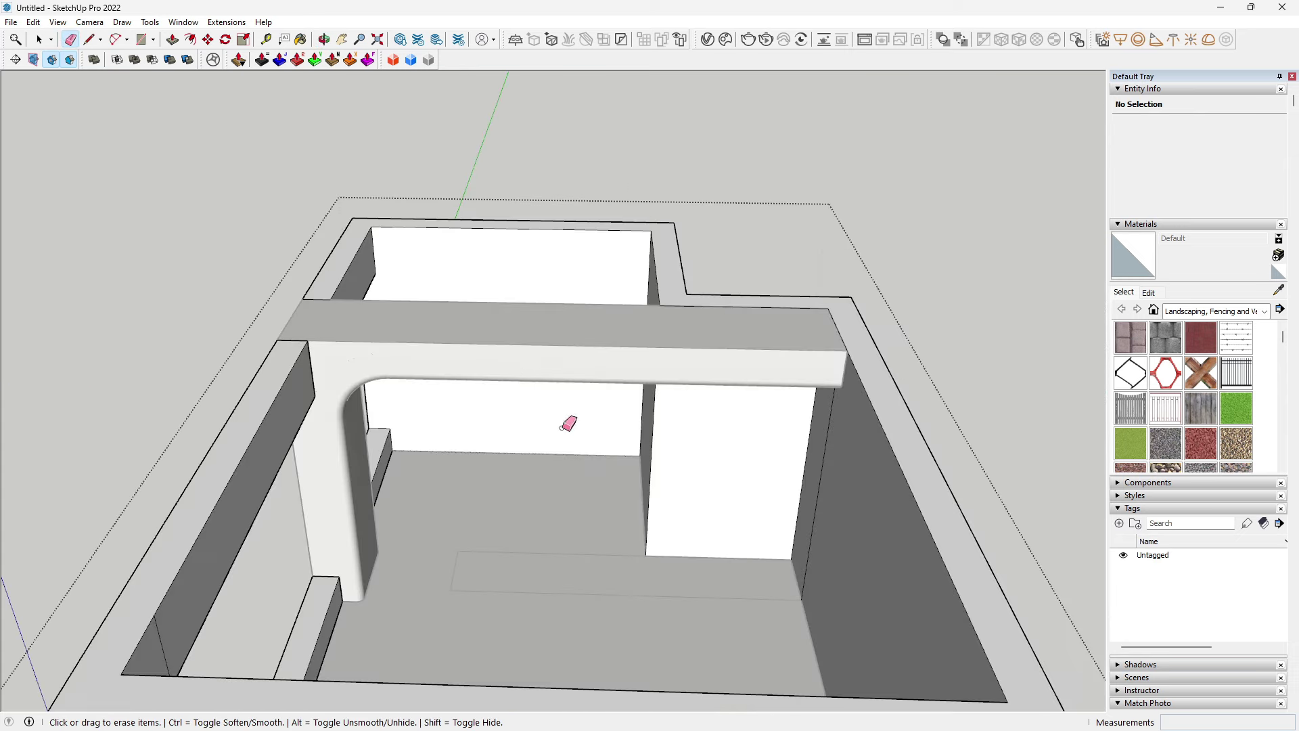
pyautogui.moveTo(568, 424); pyautogui.dragTo(479, 360, button='middle')
pyautogui.scroll(3, 368, 345)
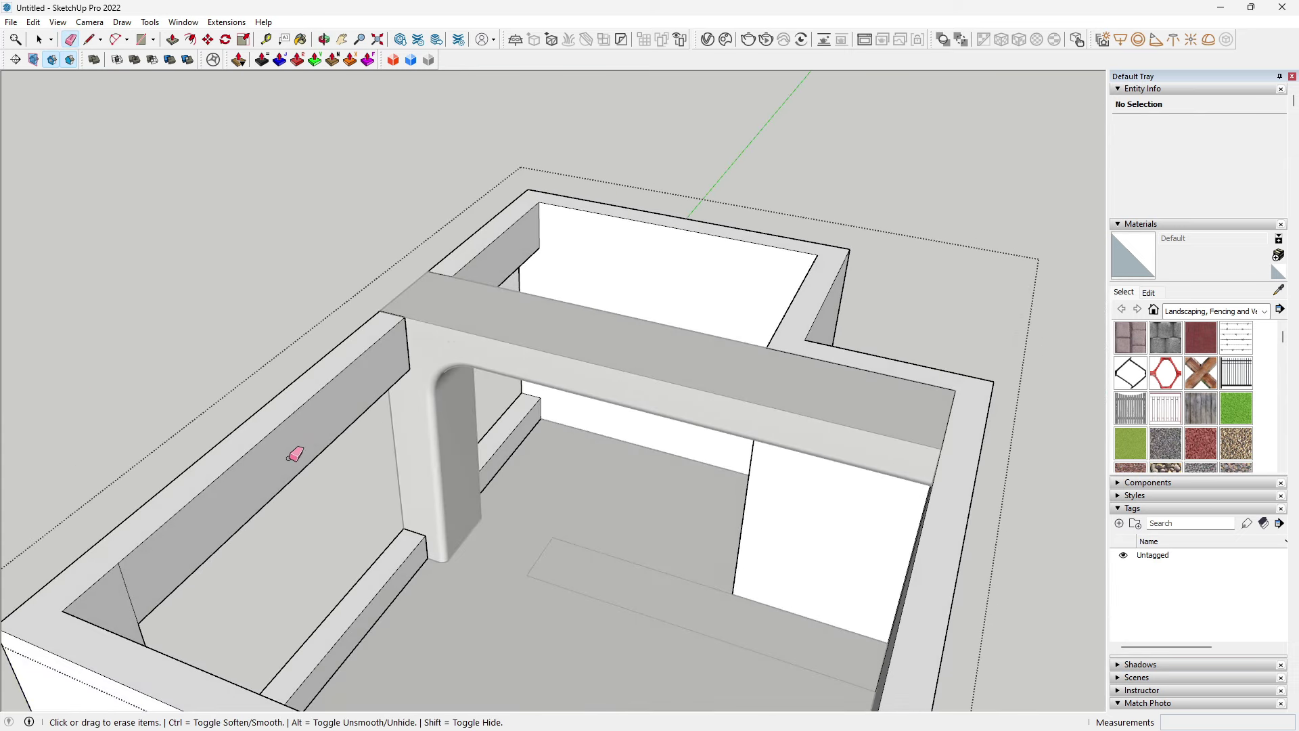
pyautogui.scroll(-1, 195, 514)
pyautogui.scroll(-1, 387, 519)
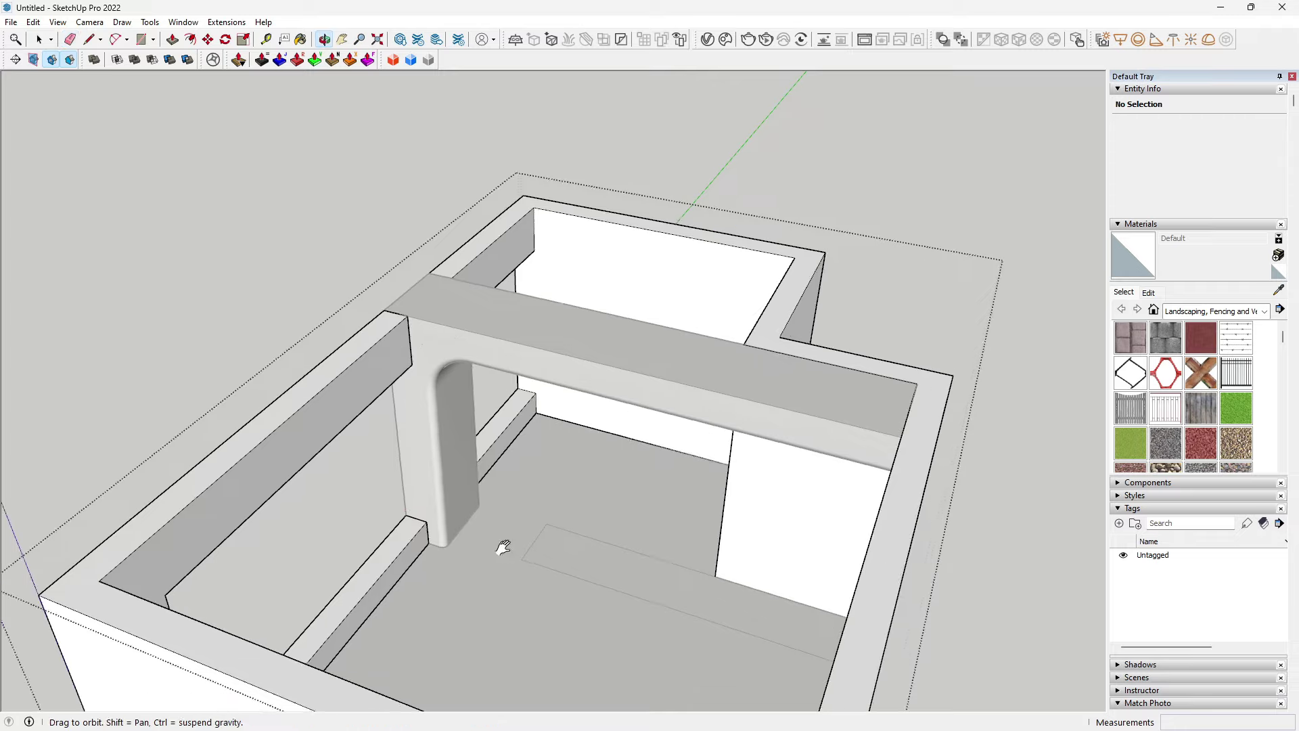
pyautogui.moveTo(498, 542); pyautogui.dragTo(652, 545, button='middle')
pyautogui.scroll(-2, 603, 435)
pyautogui.moveTo(602, 435)
pyautogui.mouseDown(button='middle')
pyautogui.moveTo(758, 582)
pyautogui.moveTo(890, 386)
pyautogui.moveTo(890, 339)
pyautogui.moveTo(692, 525)
pyautogui.moveTo(710, 455)
pyautogui.moveTo(821, 298)
pyautogui.mouseUp(button='middle')
# Step: Leave the group and cap the box top with rectangles, closing the smaller corner section too
pyautogui.click(878, 261)
pyautogui.press('r')
pyautogui.click(931, 451)
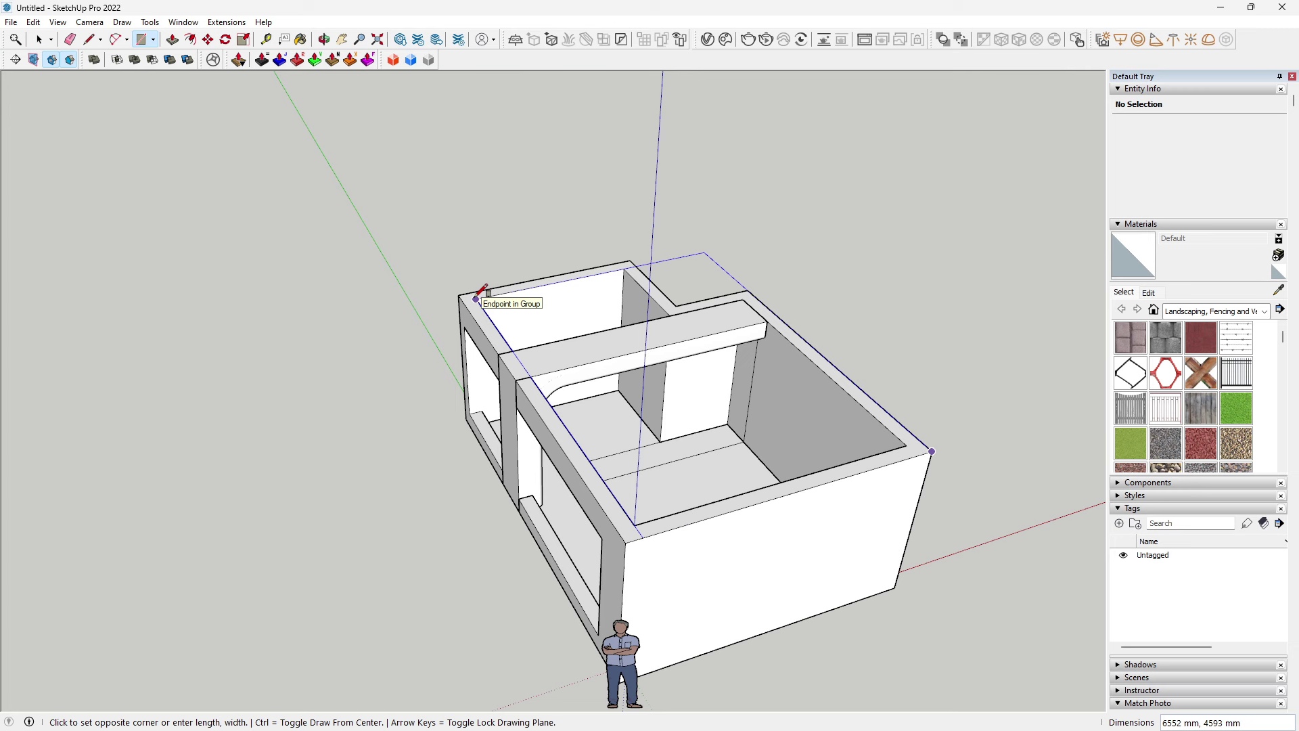
pyautogui.click(459, 295)
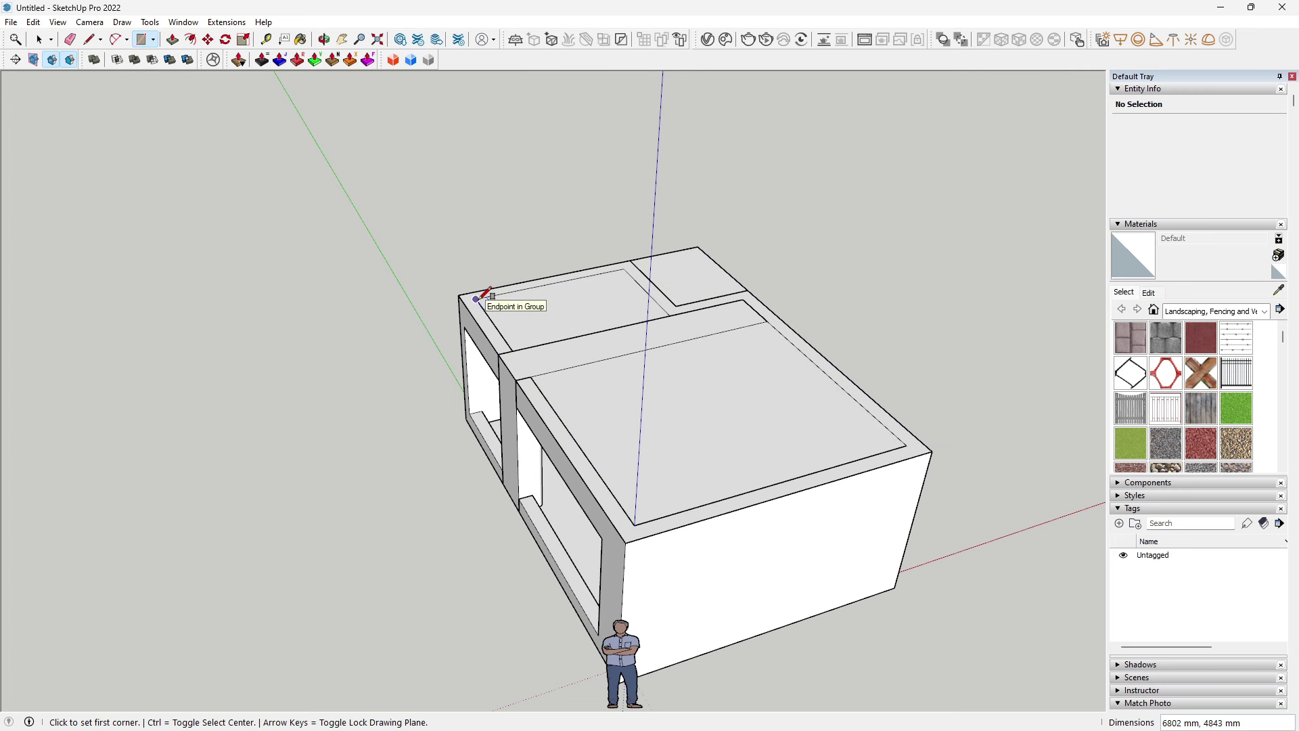
pyautogui.click(698, 247)
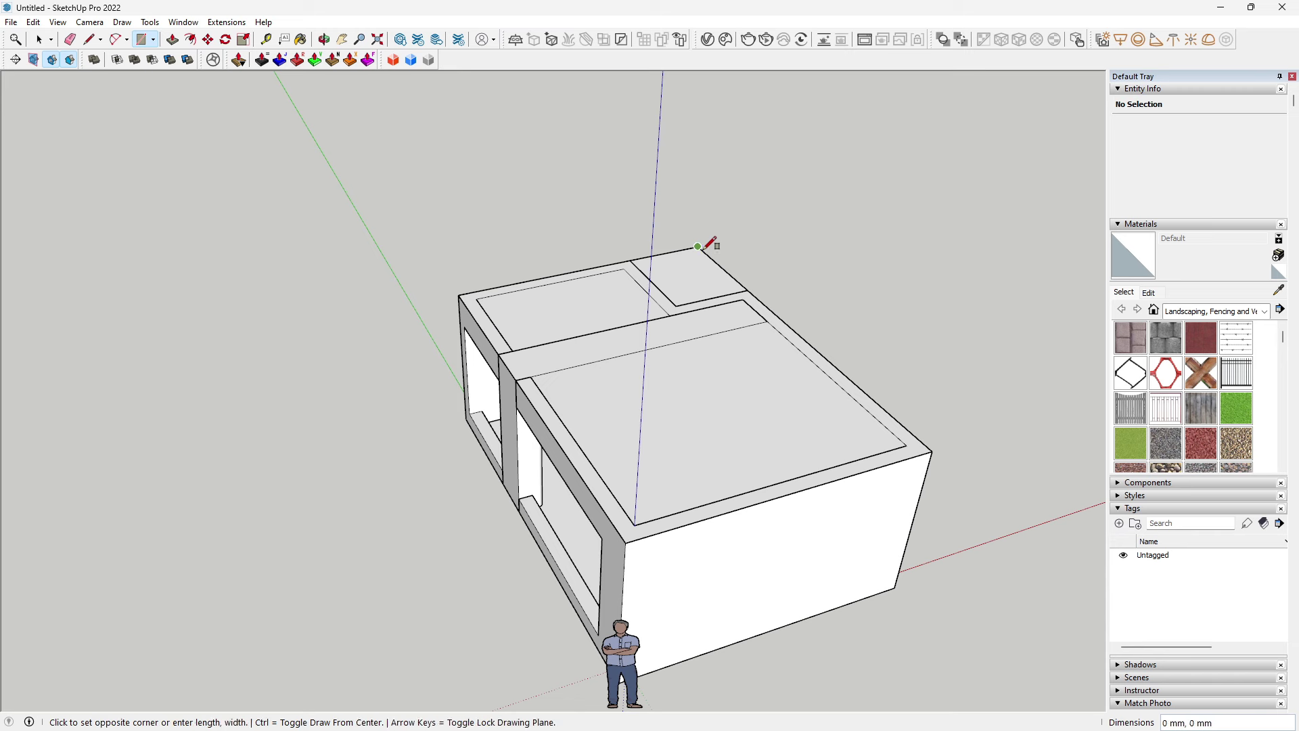
pyautogui.click(676, 306)
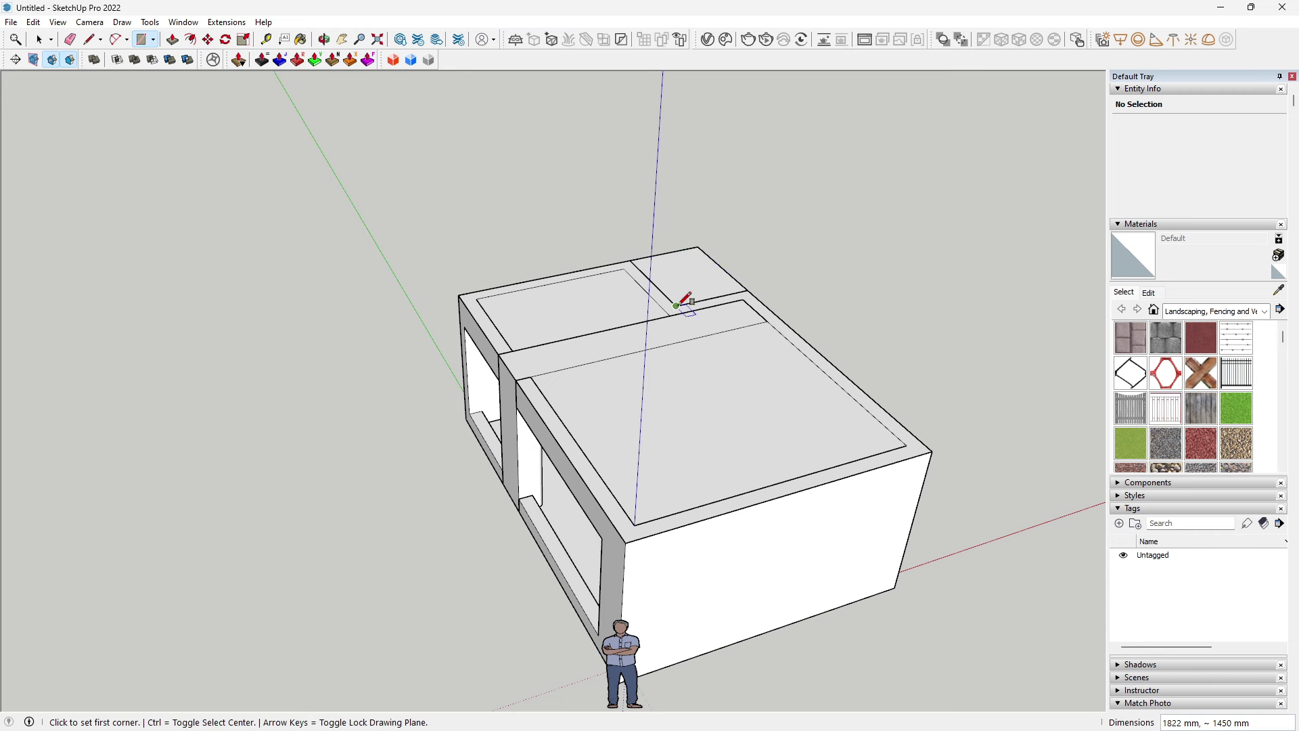
pyautogui.click(704, 274)
pyautogui.press('space')
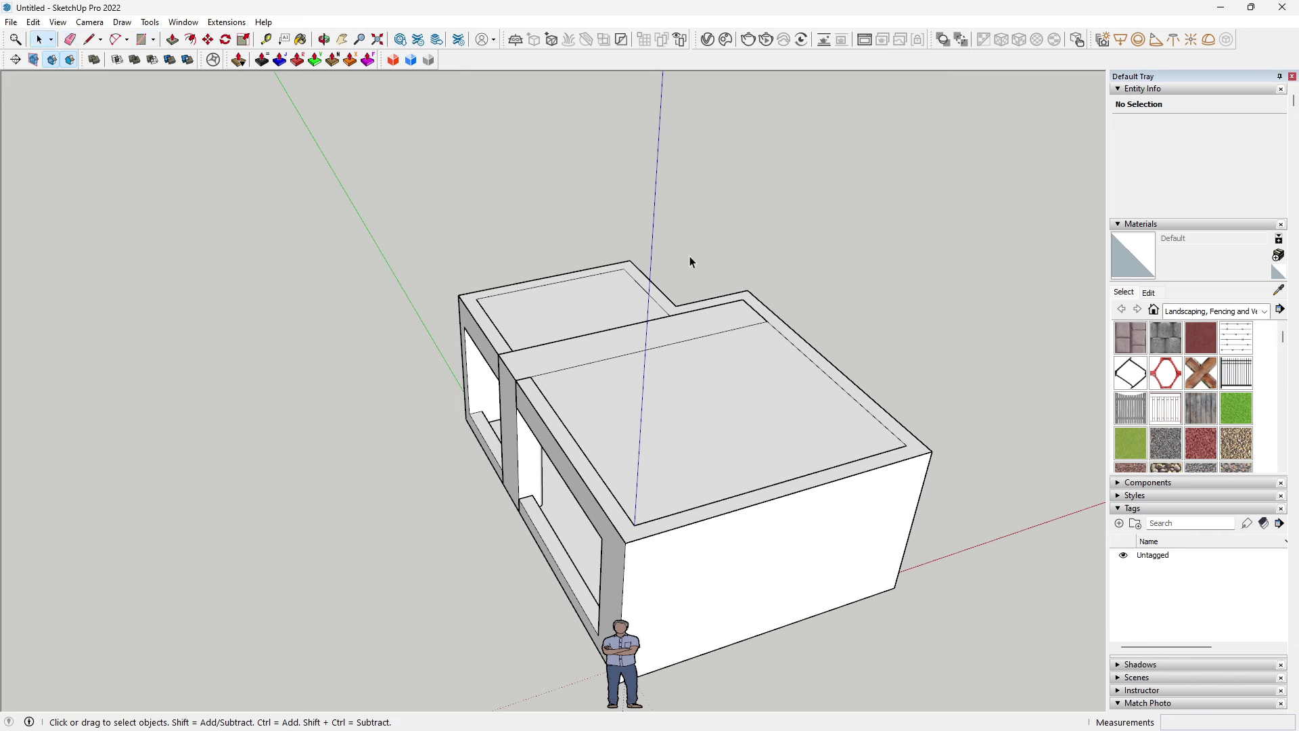
pyautogui.scroll(5, 605, 431)
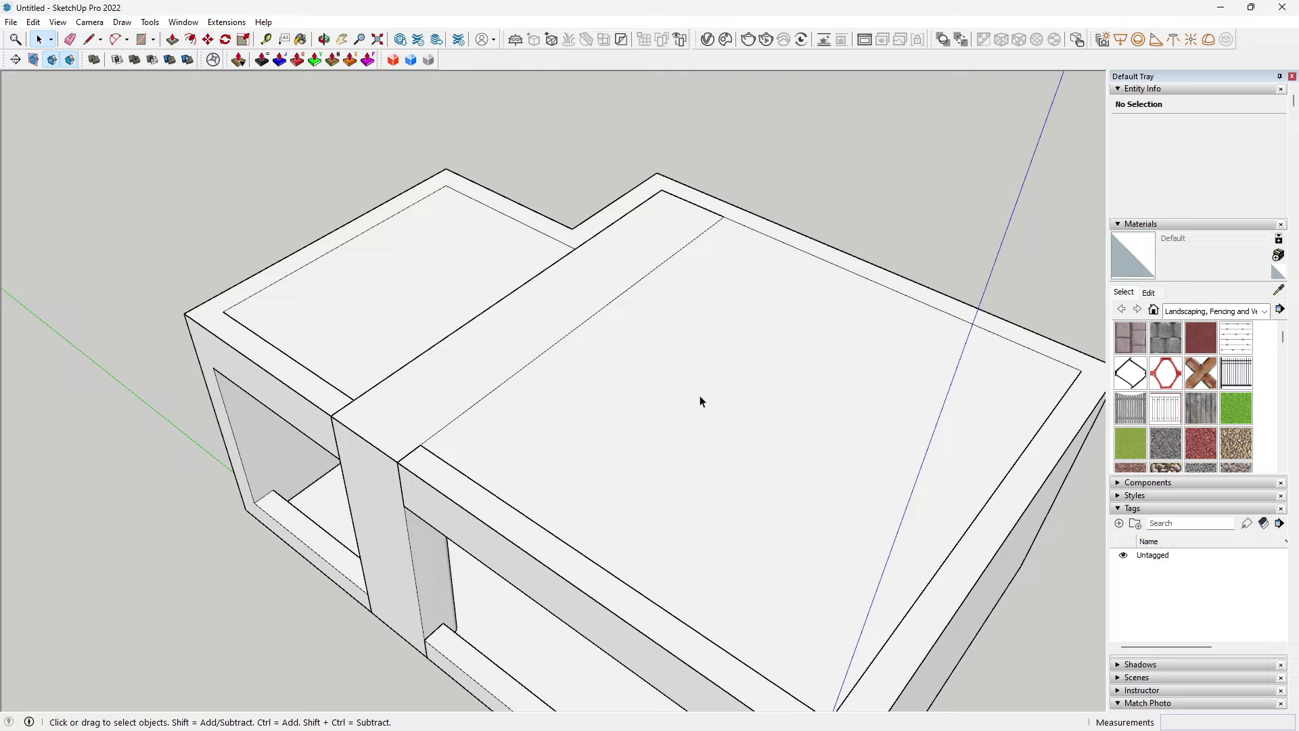
# Step: Draw a rectangle across the roof top to split off an inner ceiling face
pyautogui.click(700, 401)
pyautogui.scroll(-2, 700, 402)
pyautogui.moveTo(719, 415)
pyautogui.mouseDown(button='middle')
pyautogui.moveTo(704, 392)
pyautogui.moveTo(638, 397)
pyautogui.moveTo(867, 424)
pyautogui.moveTo(861, 439)
pyautogui.mouseUp(button='middle')
pyautogui.press('r')
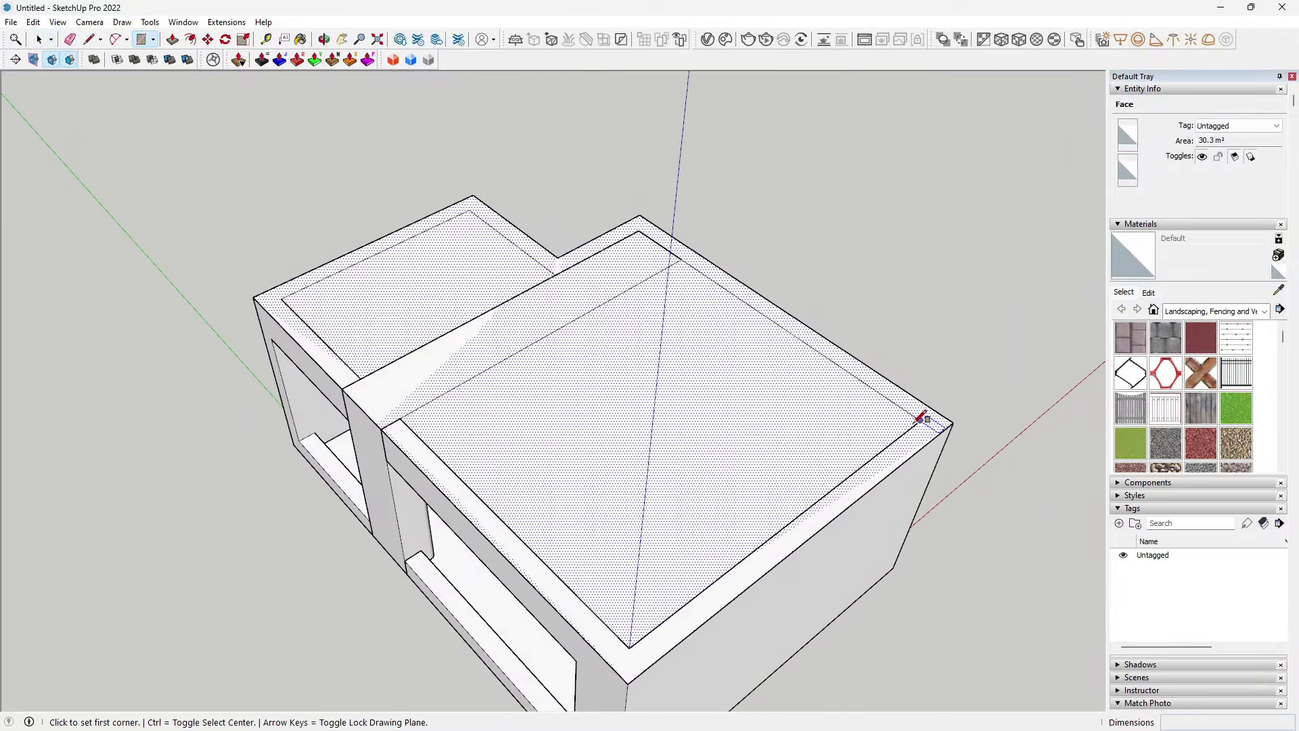
pyautogui.click(922, 418)
pyautogui.click(414, 409)
pyautogui.scroll(-2, 467, 402)
pyautogui.moveTo(467, 403); pyautogui.dragTo(516, 441, button='middle')
pyautogui.press('space')
# Step: Group the whole roof, then group its inner ceiling face on its own
pyautogui.click(600, 397)
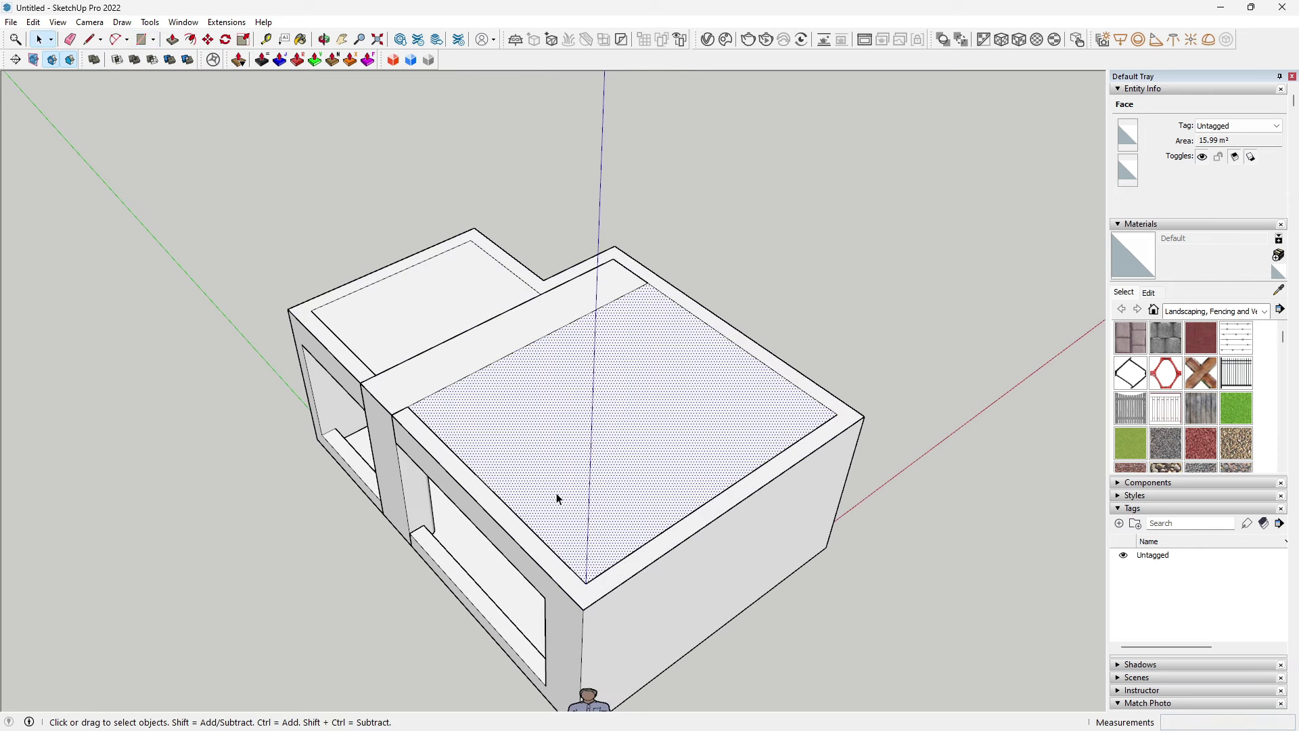
pyautogui.doubleClick(552, 471)
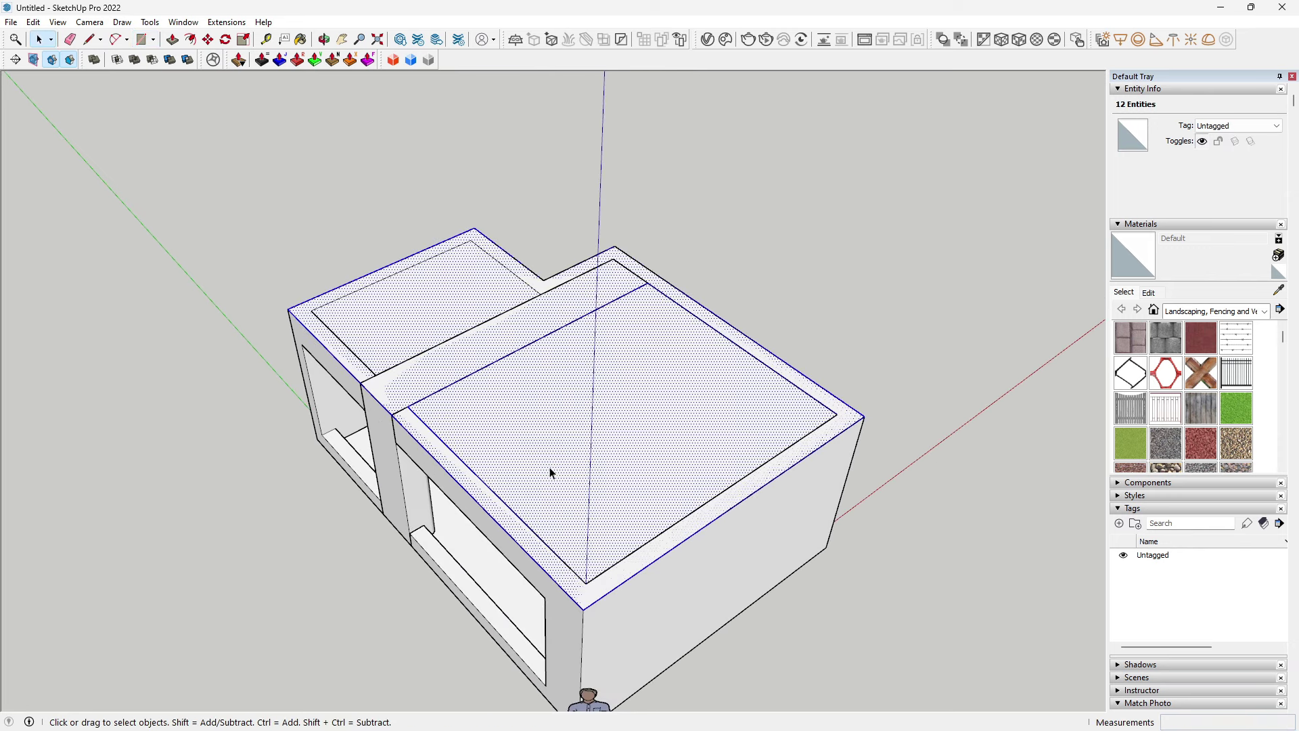
pyautogui.rightClick(551, 471)
pyautogui.click(617, 278)
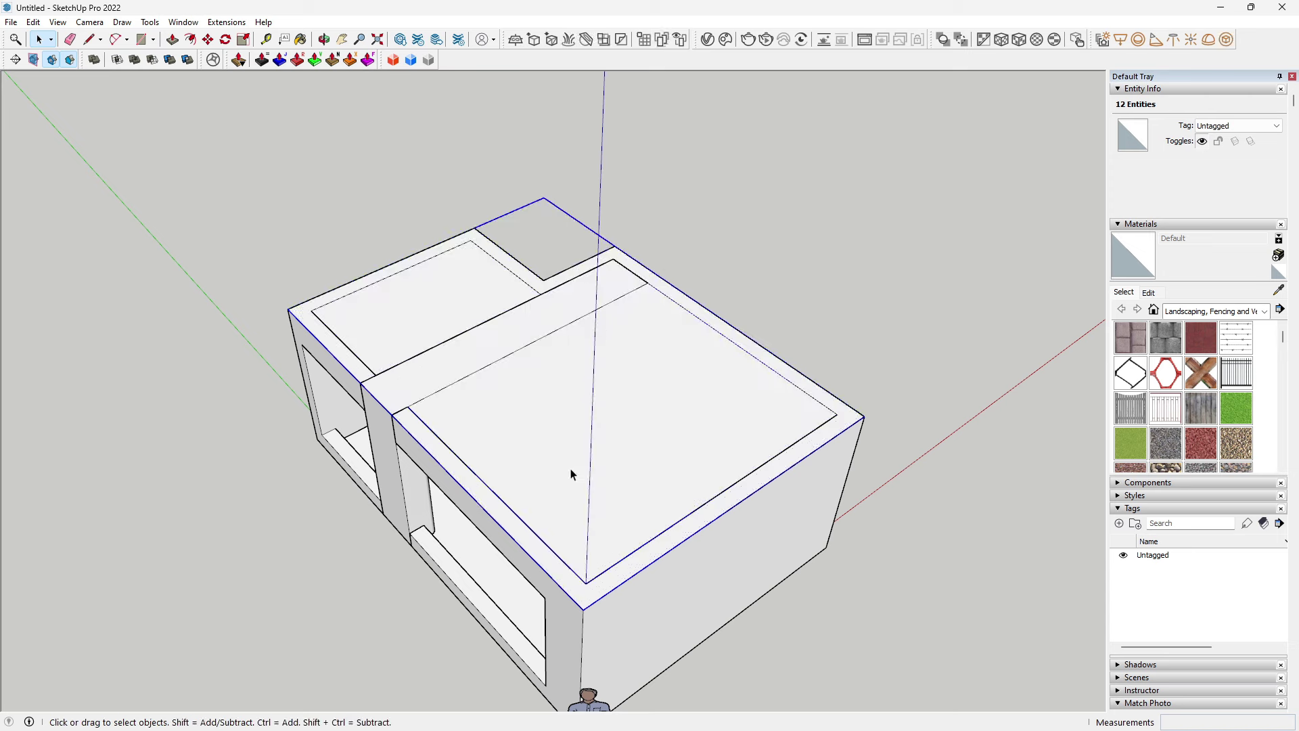
pyautogui.doubleClick(594, 452)
pyautogui.rightClick(596, 452)
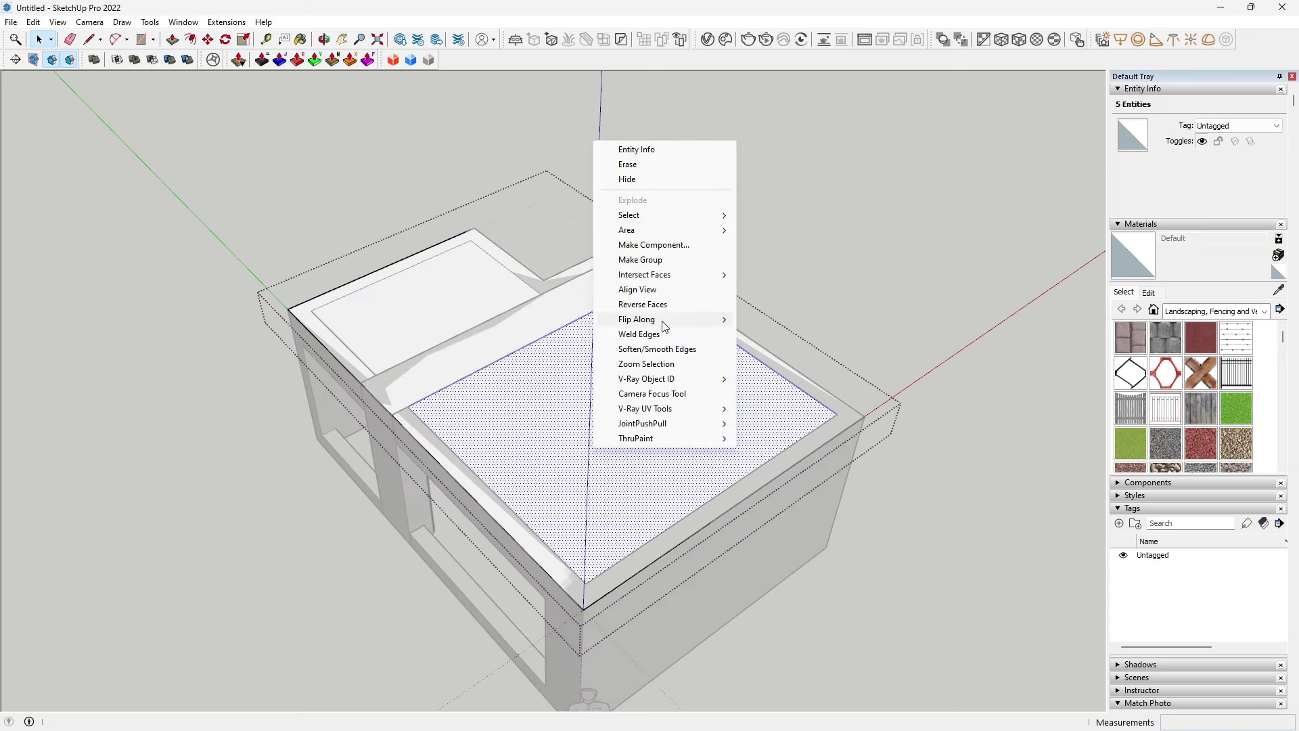
pyautogui.click(646, 264)
# Step: Start a Move copy of the ceiling face from its corner, viewed from below
pyautogui.moveTo(428, 411); pyautogui.dragTo(440, 426, button='middle')
pyautogui.moveTo(637, 532)
pyautogui.mouseDown(button='middle')
pyautogui.moveTo(635, 483)
pyautogui.moveTo(554, 579)
pyautogui.moveTo(632, 490)
pyautogui.moveTo(656, 481)
pyautogui.moveTo(650, 547)
pyautogui.moveTo(704, 464)
pyautogui.moveTo(717, 487)
pyautogui.moveTo(762, 386)
pyautogui.moveTo(578, 460)
pyautogui.mouseUp(button='middle')
pyautogui.scroll(3, 523, 446)
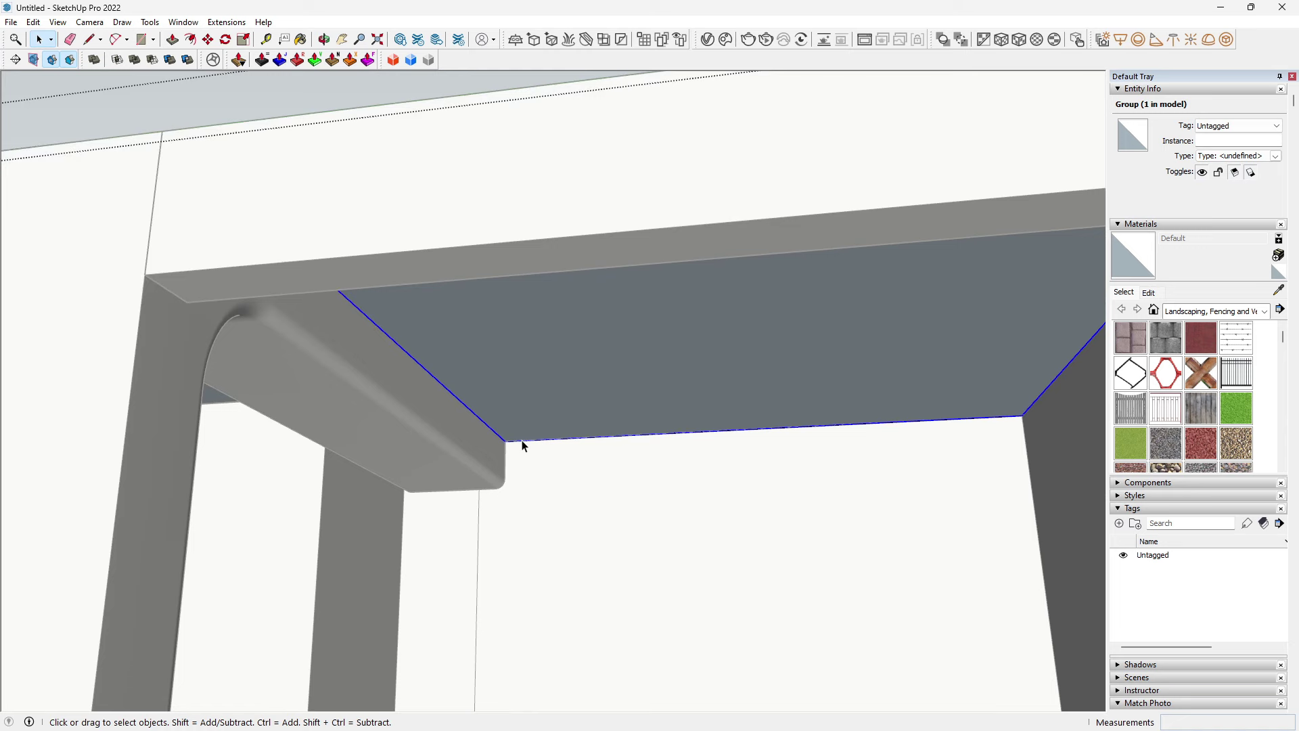
pyautogui.scroll(2, 522, 446)
pyautogui.press('m')
pyautogui.scroll(2, 514, 447)
pyautogui.click(508, 461)
pyautogui.press('ctrl')
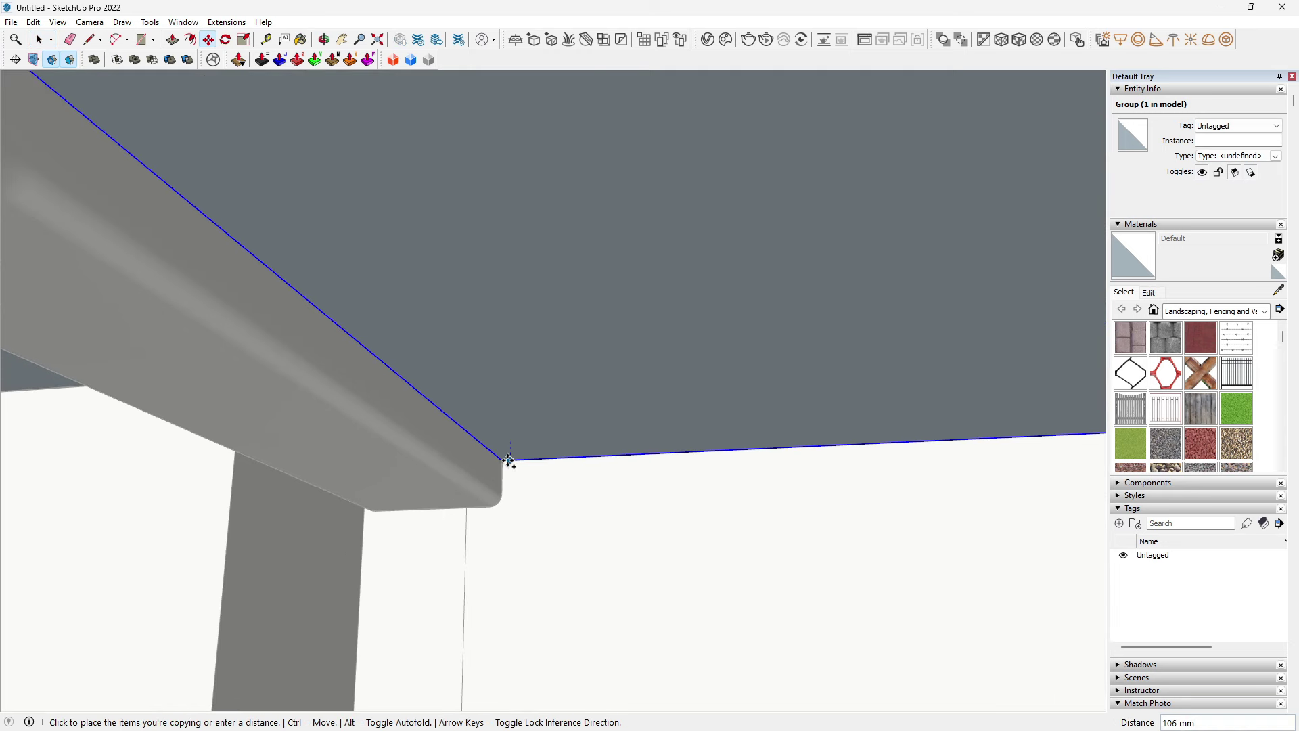
# Step: Place the ceiling copy 254 mm lower and reverse its faces to point down
pyautogui.press('Return')
pyautogui.press('space')
pyautogui.scroll(-3, 516, 478)
pyautogui.scroll(-2, 516, 479)
pyautogui.moveTo(655, 482); pyautogui.dragTo(757, 483, button='middle')
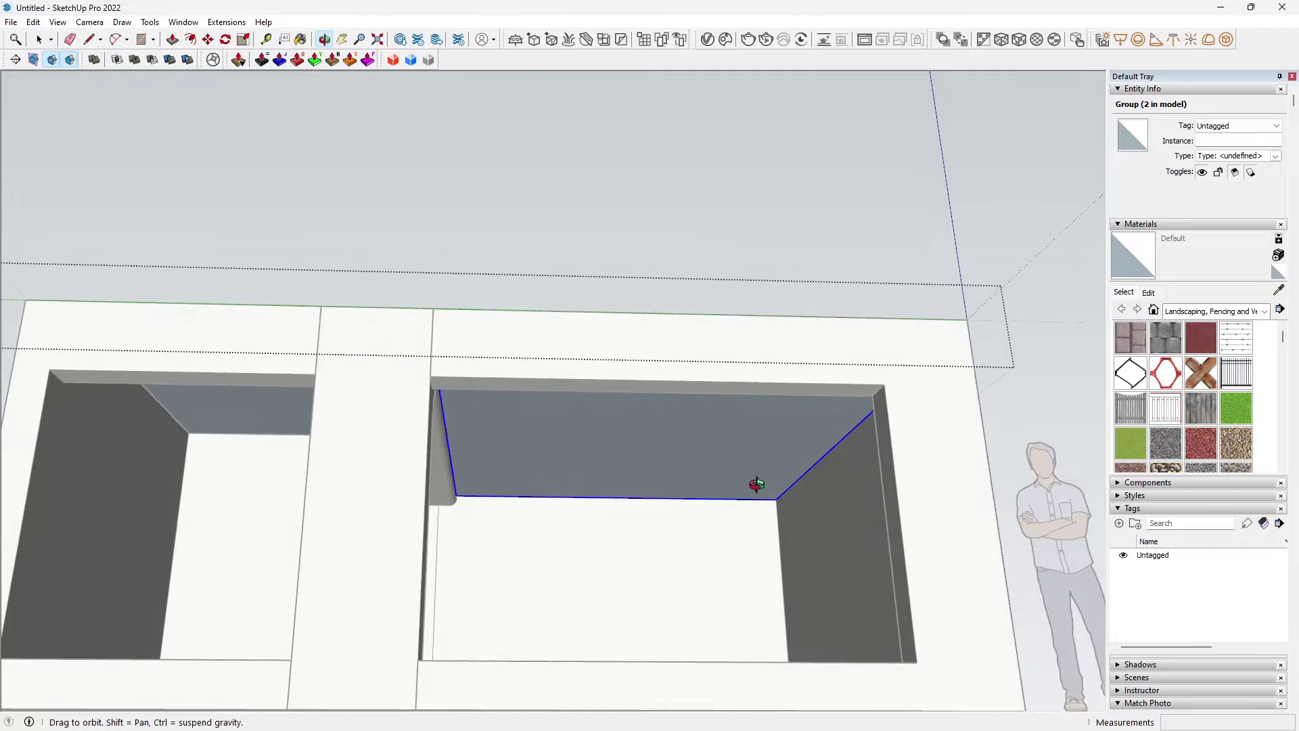
pyautogui.scroll(3, 756, 483)
pyautogui.click(692, 409)
pyautogui.rightClick(692, 408)
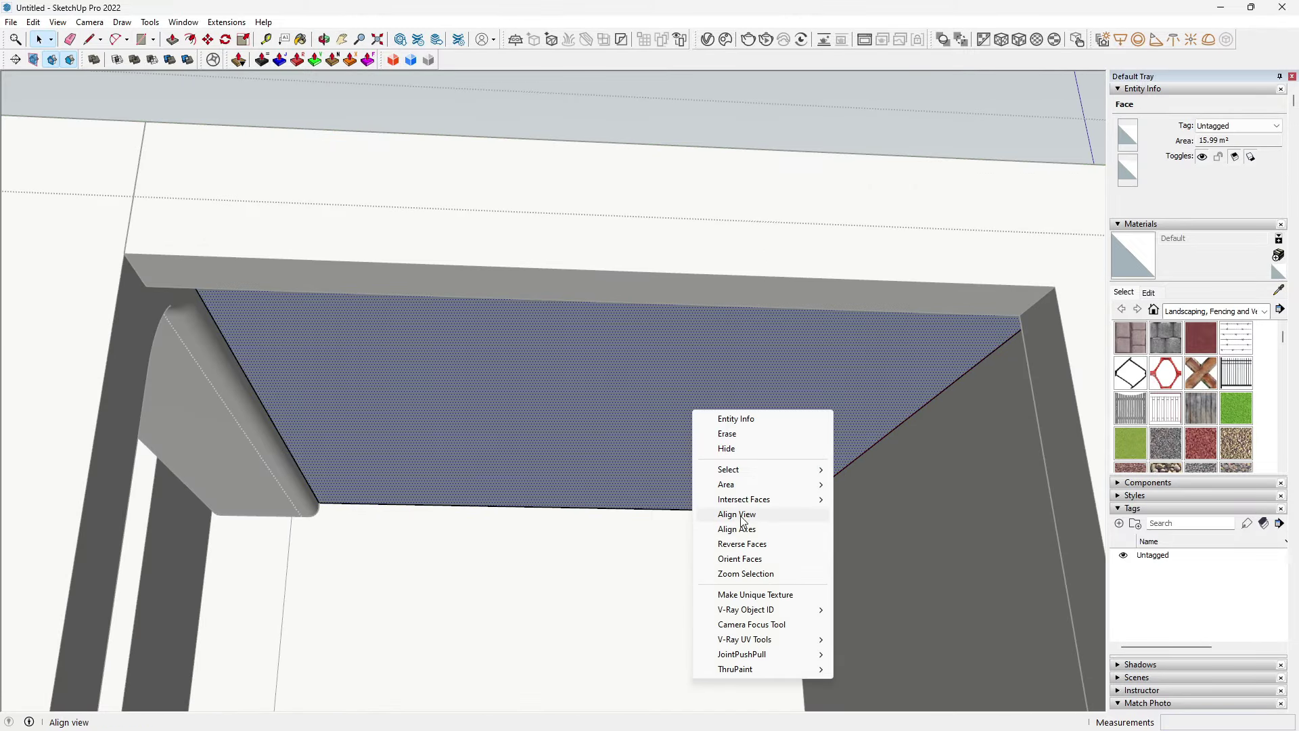
pyautogui.click(742, 544)
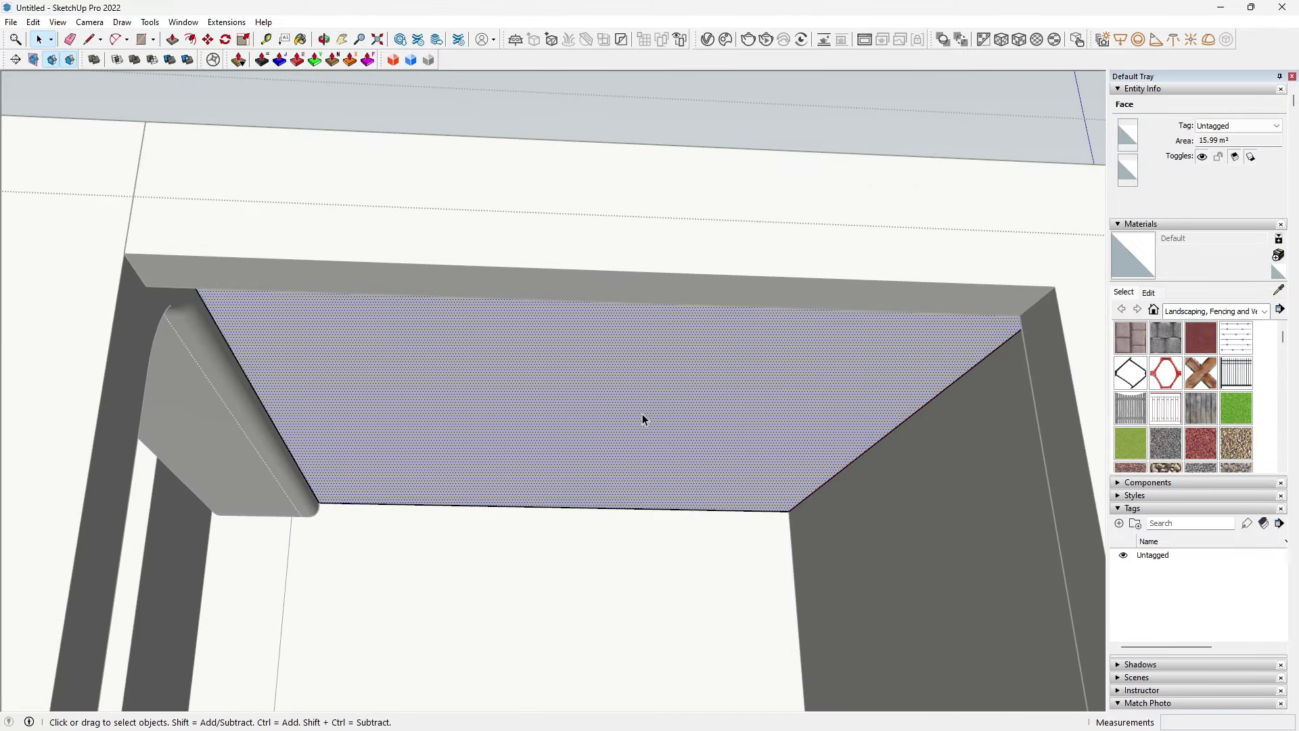
# Step: Offset the ceiling panel inward and erase the surrounding border strip
pyautogui.press('f')
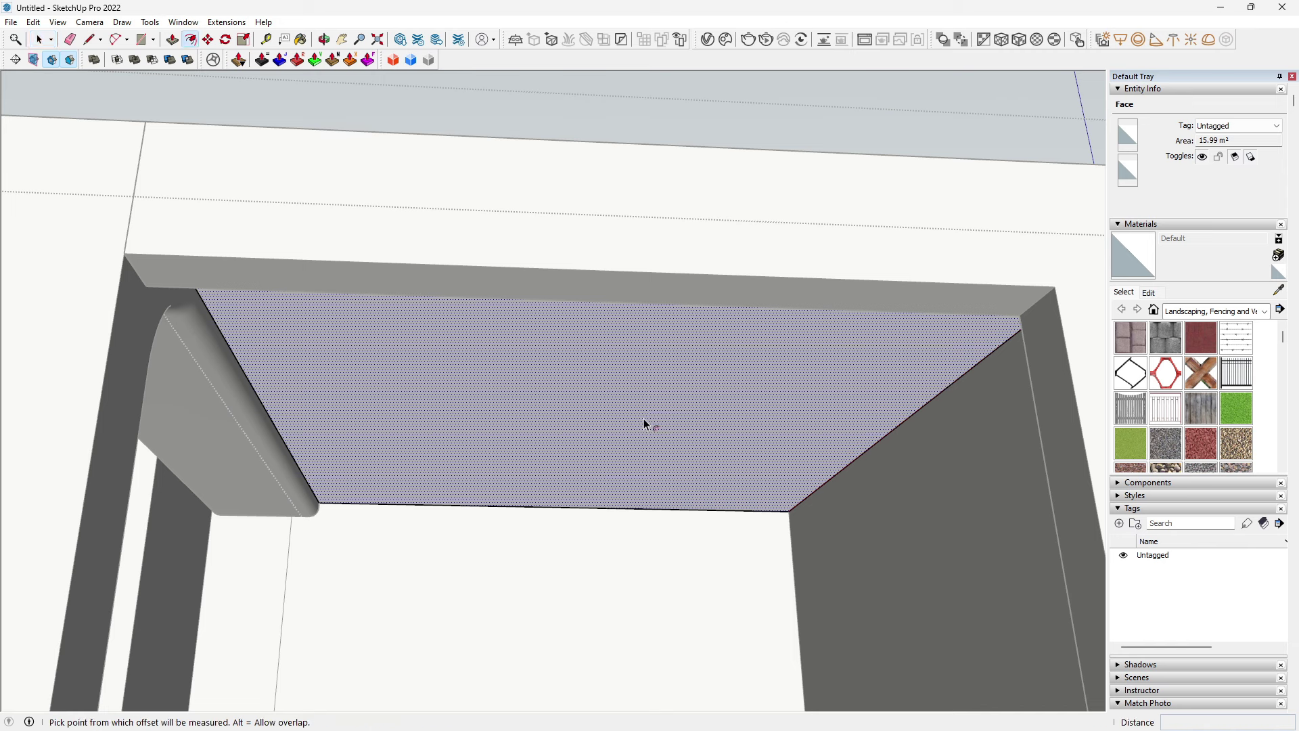
pyautogui.click(860, 455)
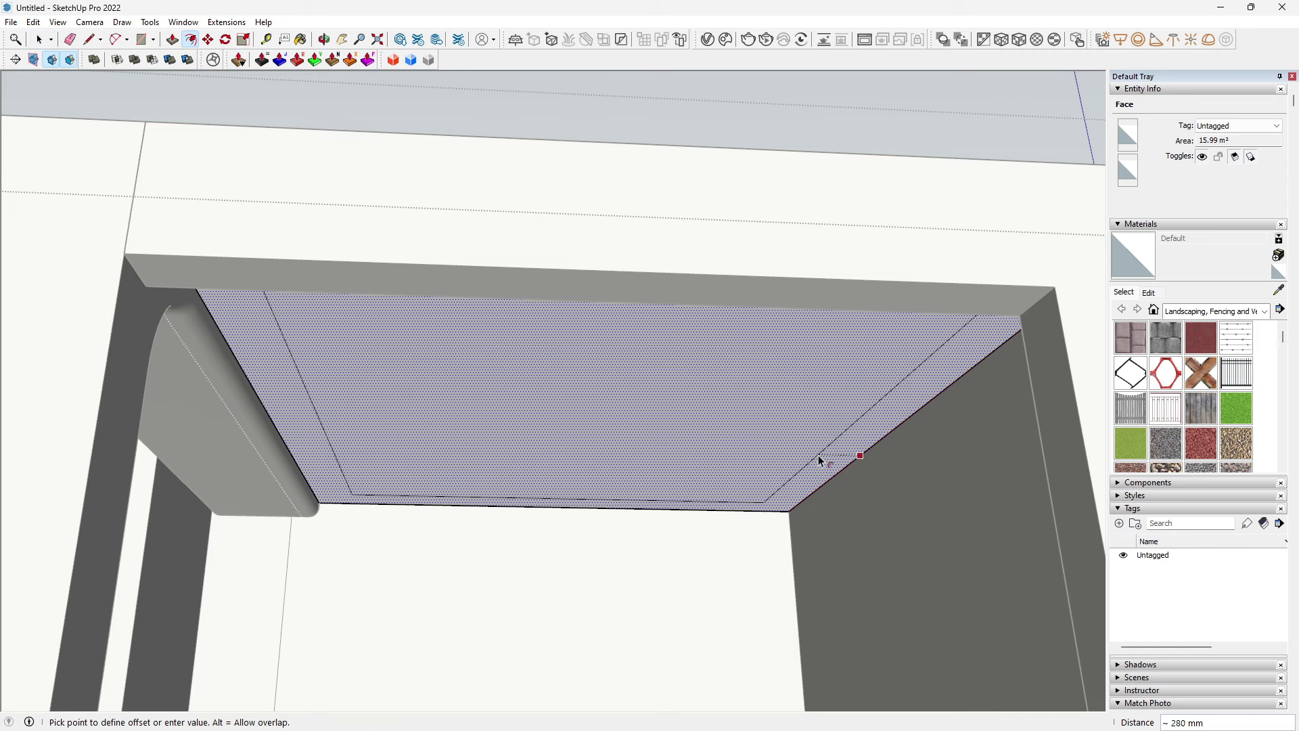
pyautogui.press('Return')
pyautogui.press('space')
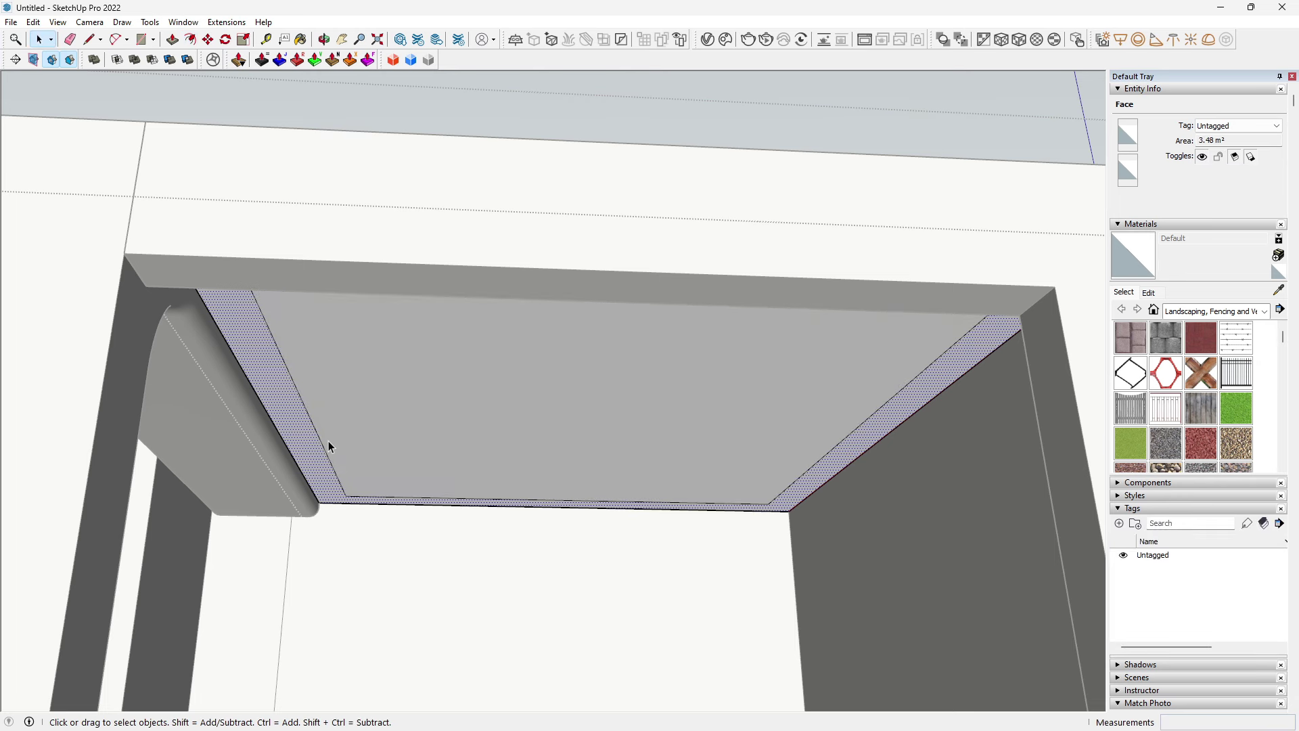
pyautogui.doubleClick(389, 433)
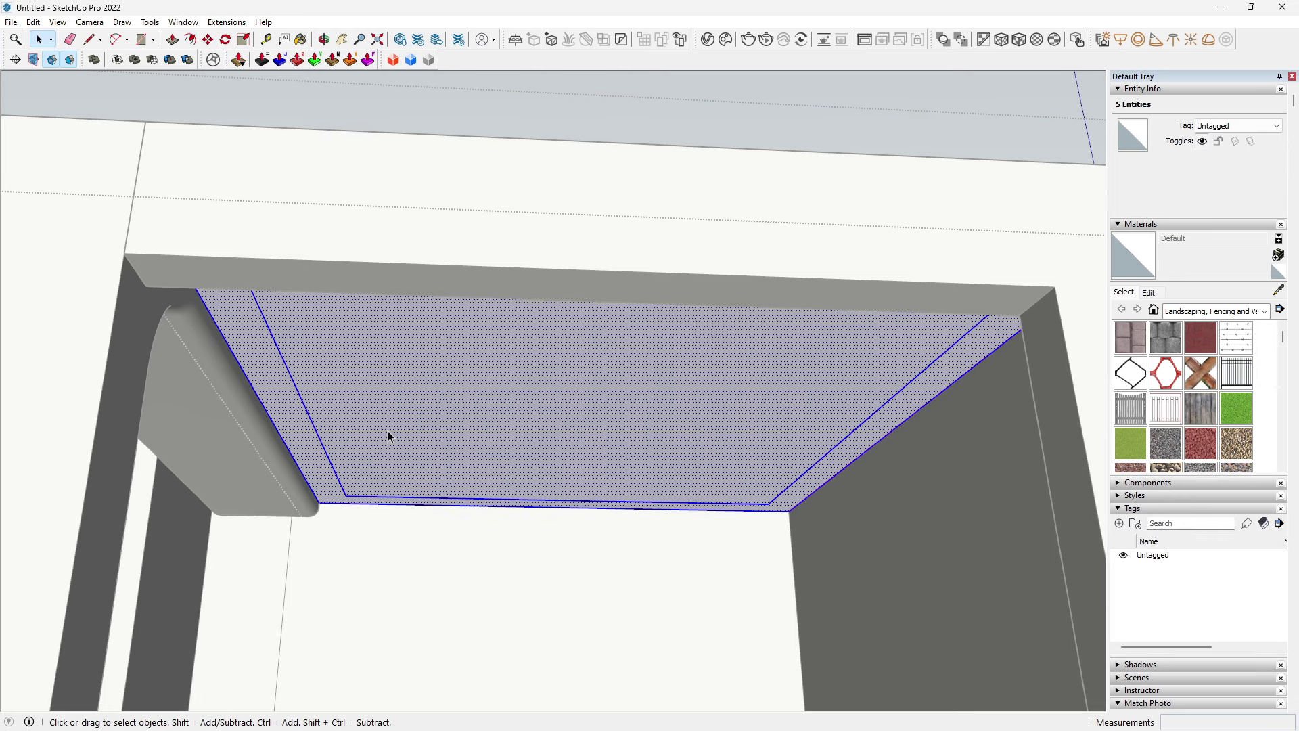
pyautogui.keyDown('shift'); pyautogui.click(427, 443); pyautogui.keyUp('shift')
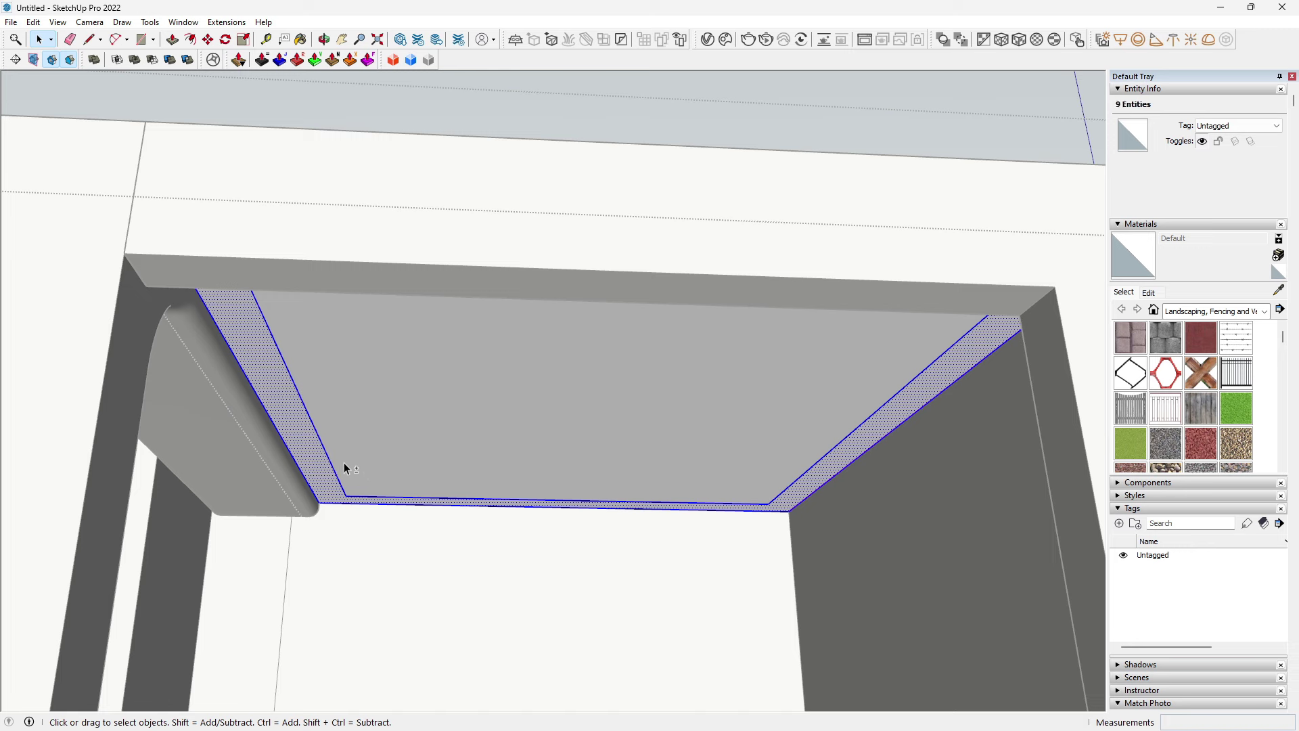
pyautogui.press('e')
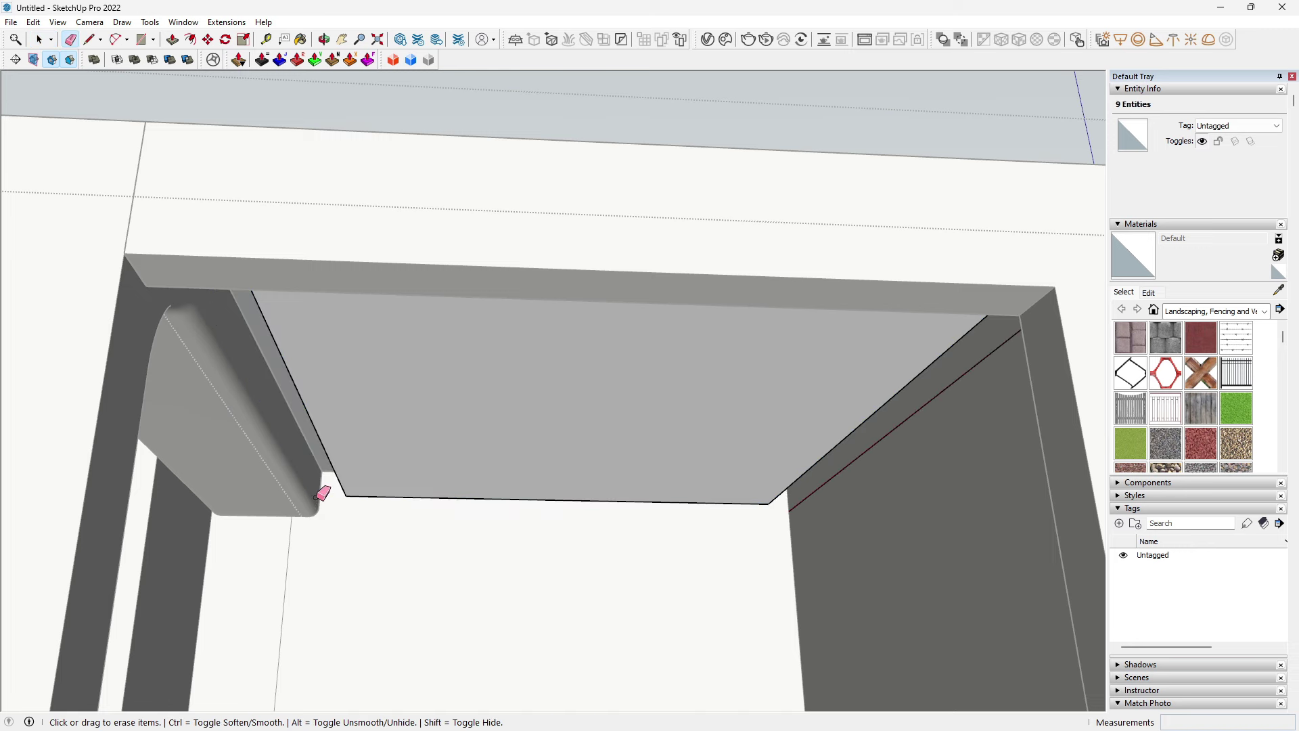
pyautogui.scroll(-2, 333, 504)
pyautogui.moveTo(523, 489)
pyautogui.mouseDown(button='middle')
pyautogui.moveTo(680, 479)
pyautogui.moveTo(380, 551)
pyautogui.moveTo(580, 498)
pyautogui.moveTo(427, 448)
pyautogui.moveTo(814, 441)
pyautogui.moveTo(837, 418)
pyautogui.mouseUp(button='middle')
pyautogui.moveTo(773, 483)
pyautogui.mouseDown(button='middle')
pyautogui.moveTo(667, 455)
pyautogui.moveTo(331, 470)
pyautogui.moveTo(542, 644)
pyautogui.moveTo(359, 638)
pyautogui.moveTo(160, 582)
pyautogui.moveTo(521, 487)
pyautogui.moveTo(656, 580)
pyautogui.moveTo(711, 534)
pyautogui.moveTo(699, 594)
pyautogui.mouseUp(button='middle')
pyautogui.press('space')
# Step: Orbit beneath the roof to view the ceiling corner from below
pyautogui.scroll(-5, 711, 535)
pyautogui.scroll(-3, 727, 525)
pyautogui.scroll(5, 567, 409)
pyautogui.moveTo(567, 403); pyautogui.dragTo(687, 377, button='middle')
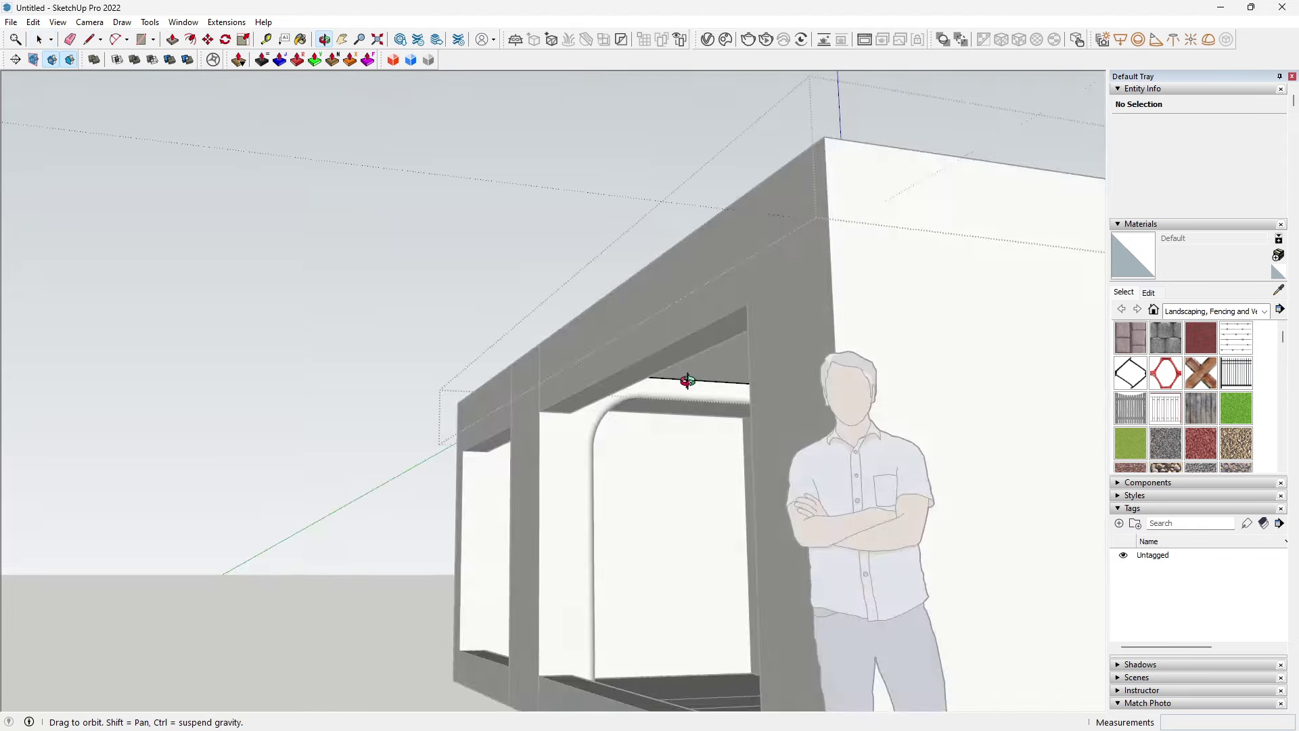
pyautogui.scroll(4, 595, 347)
pyautogui.scroll(3, 600, 362)
pyautogui.moveTo(600, 362); pyautogui.dragTo(437, 392, button='middle')
pyautogui.press('e')
pyautogui.moveTo(521, 395)
pyautogui.mouseDown(button='middle')
pyautogui.moveTo(458, 331)
pyautogui.moveTo(546, 307)
pyautogui.moveTo(507, 345)
pyautogui.moveTo(397, 365)
pyautogui.mouseUp(button='middle')
pyautogui.press('space')
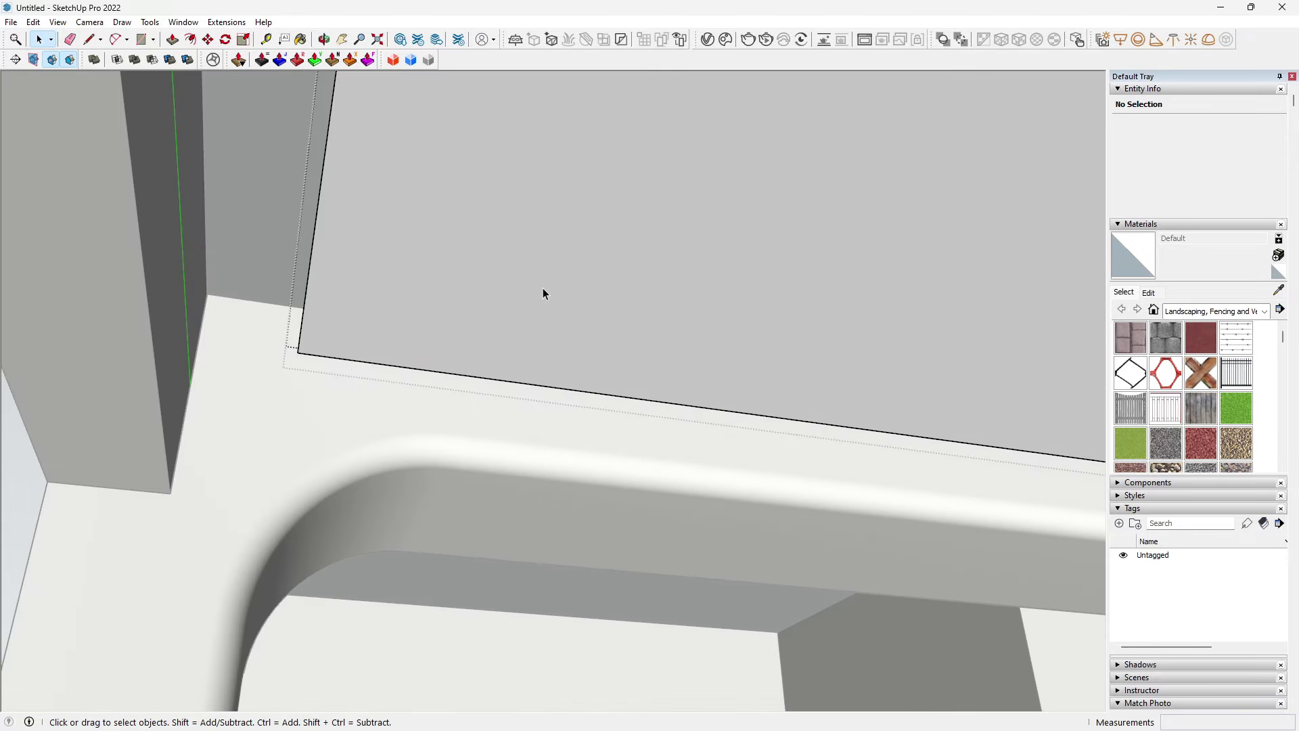
# Step: Offset an inner outline inside the large ceiling face
pyautogui.moveTo(542, 287); pyautogui.dragTo(505, 354, button='middle')
pyautogui.click(513, 323)
pyautogui.press('f')
pyautogui.click(324, 293)
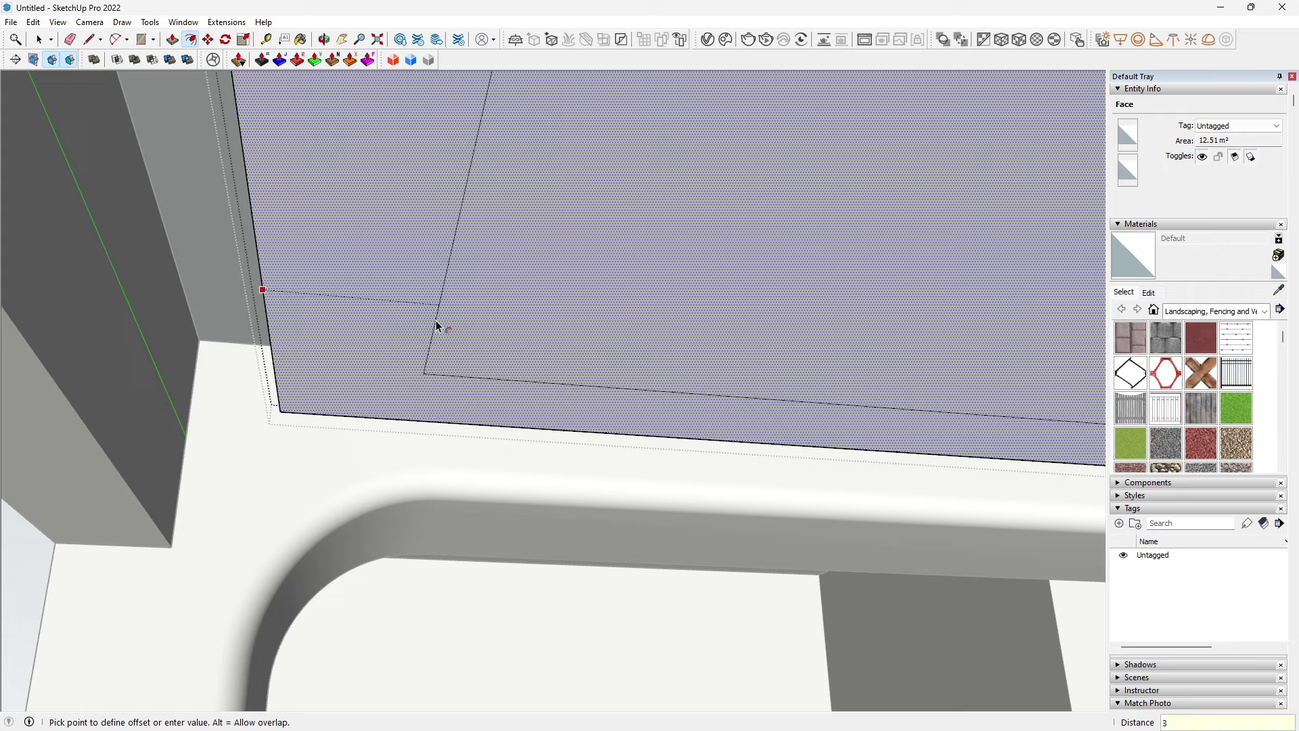
pyautogui.click(436, 325)
pyautogui.moveTo(499, 359)
pyautogui.mouseDown(button='middle')
pyautogui.moveTo(530, 351)
pyautogui.moveTo(475, 408)
pyautogui.moveTo(510, 406)
pyautogui.moveTo(315, 414)
pyautogui.mouseUp(button='middle')
pyautogui.moveTo(391, 430)
pyautogui.mouseDown(button='middle')
pyautogui.moveTo(464, 449)
pyautogui.moveTo(471, 424)
pyautogui.moveTo(406, 435)
pyautogui.moveTo(426, 487)
pyautogui.moveTo(338, 521)
pyautogui.mouseUp(button='middle')
pyautogui.click(471, 425)
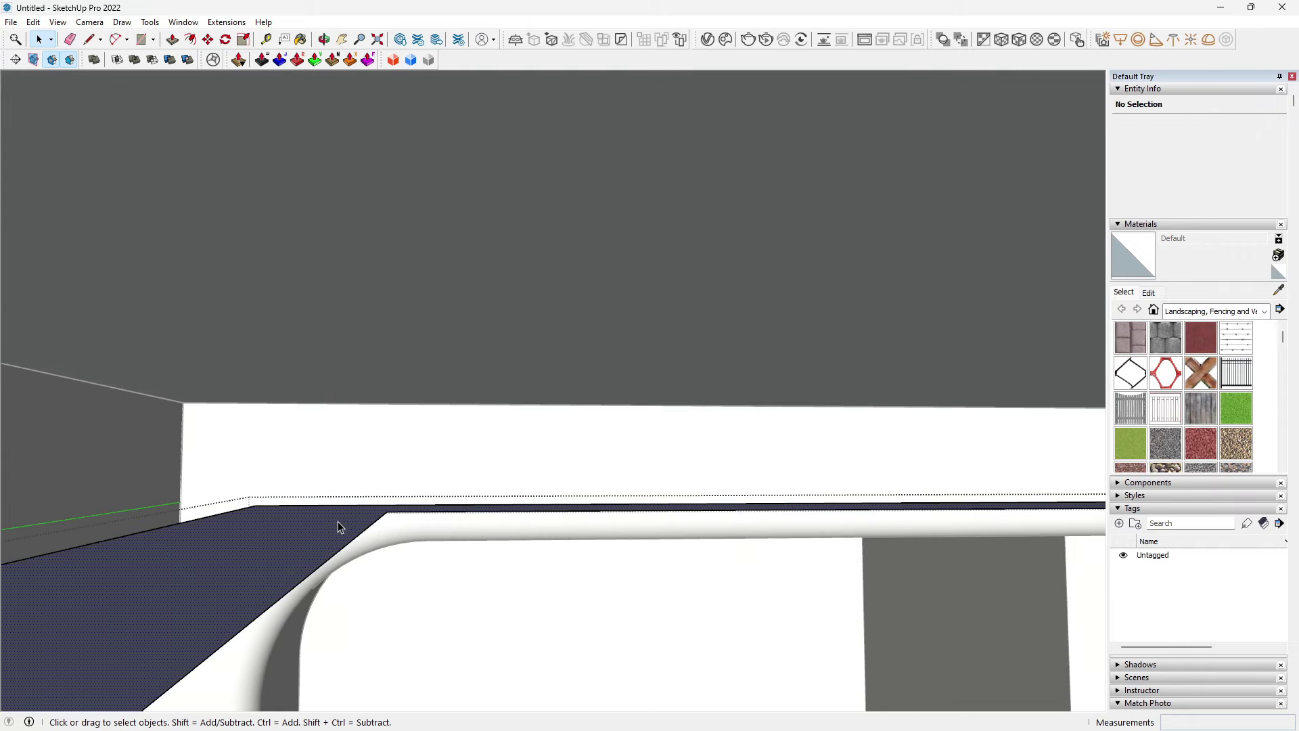
# Step: Offset the 4.2 m² ceiling face inward by 150 mm, leaving a 2.04 m² inner face
pyautogui.click(338, 521)
pyautogui.press('f')
pyautogui.moveTo(226, 525)
pyautogui.mouseDown(button='middle')
pyautogui.moveTo(238, 449)
pyautogui.moveTo(145, 507)
pyautogui.moveTo(150, 526)
pyautogui.mouseUp(button='middle')
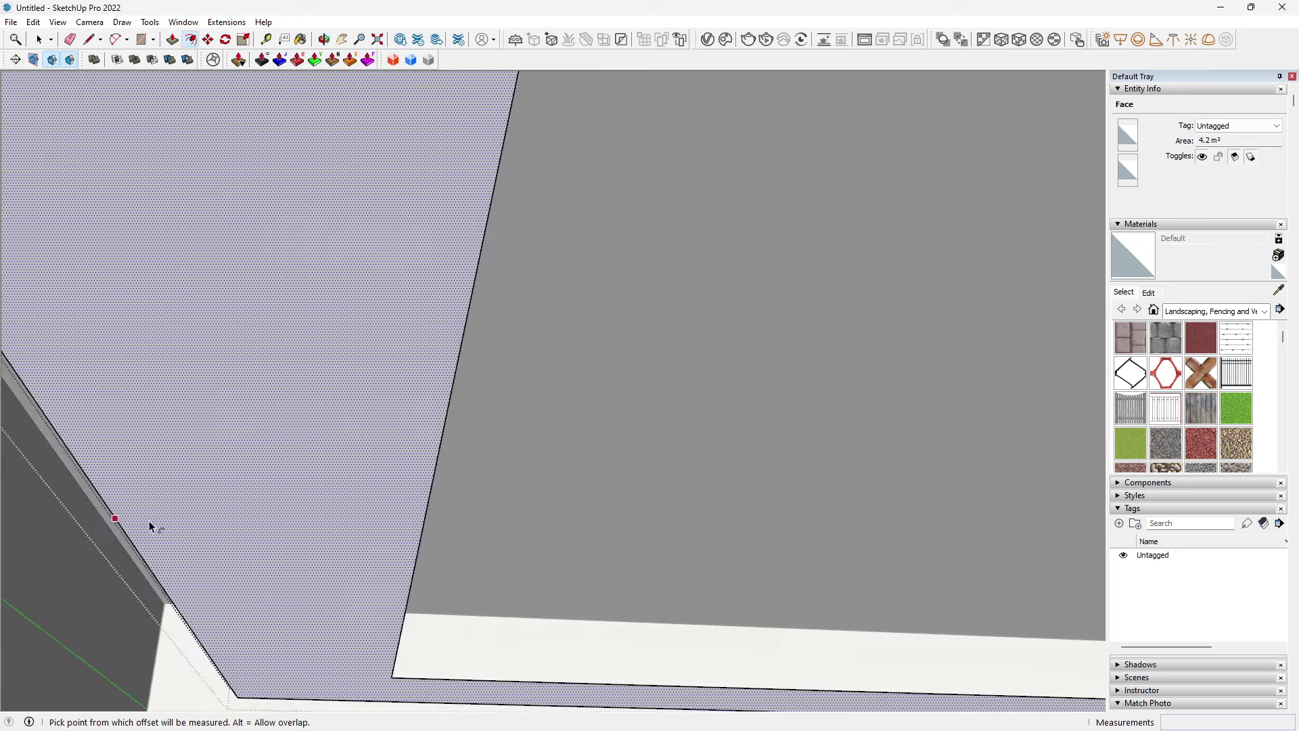
pyautogui.click(149, 521)
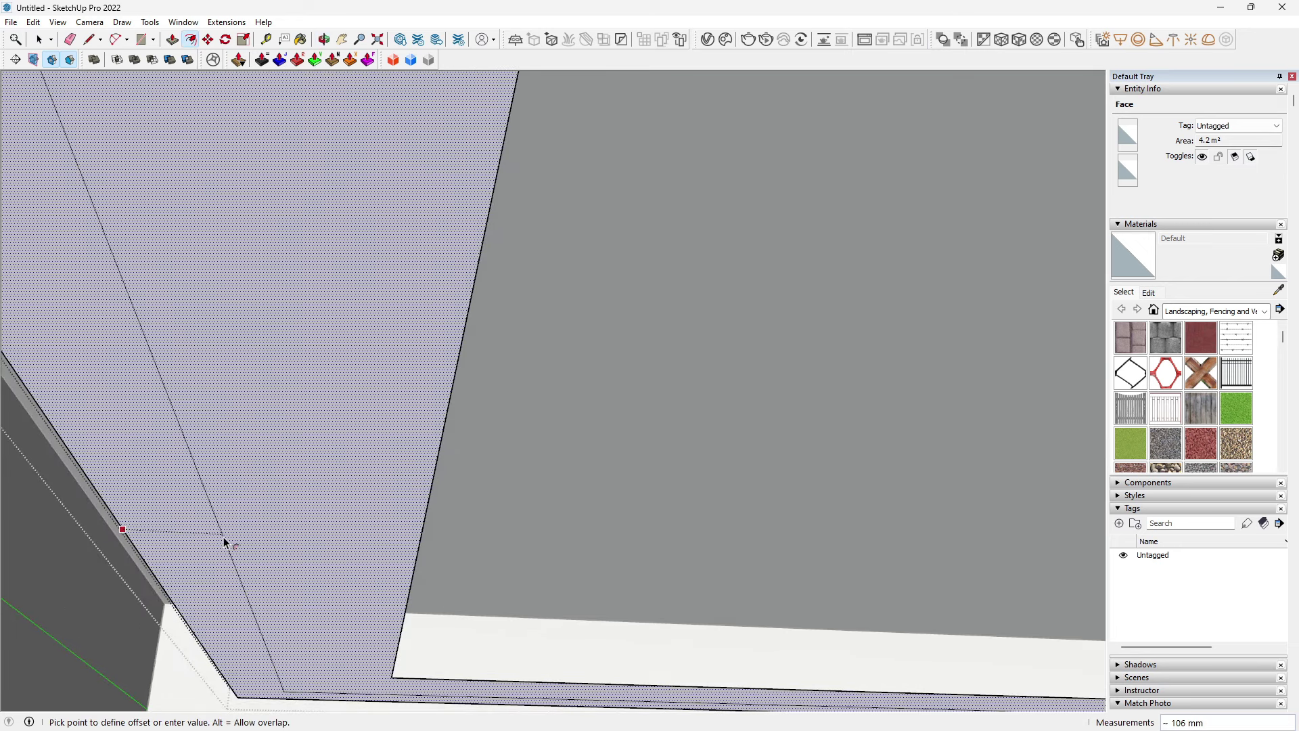
pyautogui.click(226, 537)
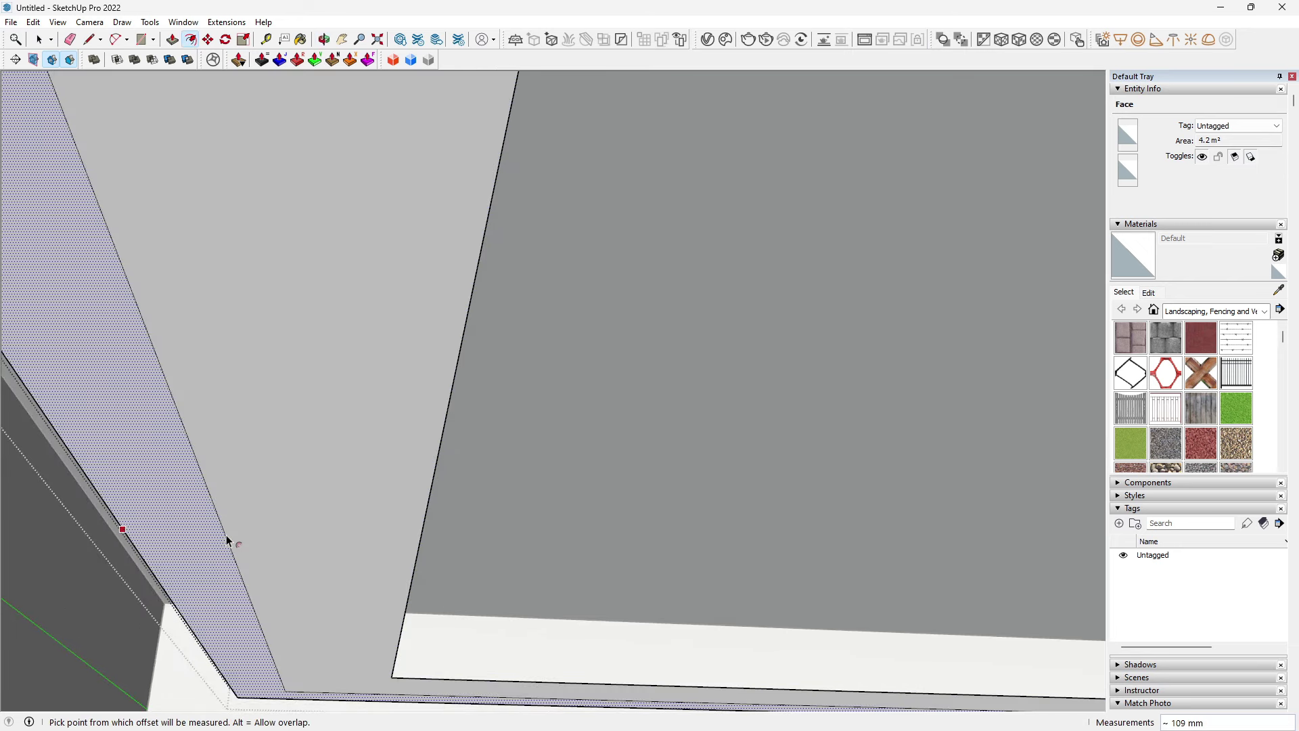
pyautogui.hotkey('ctrl', 'z')
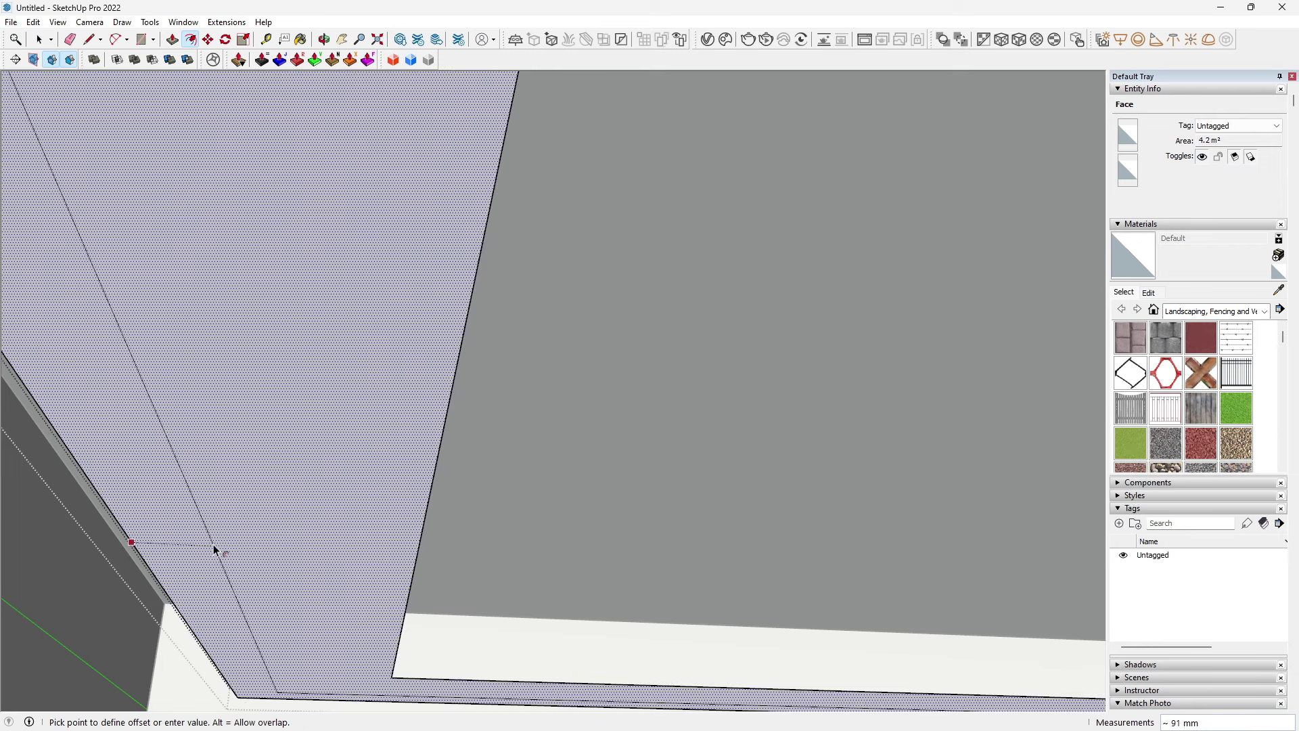
pyautogui.press('Return')
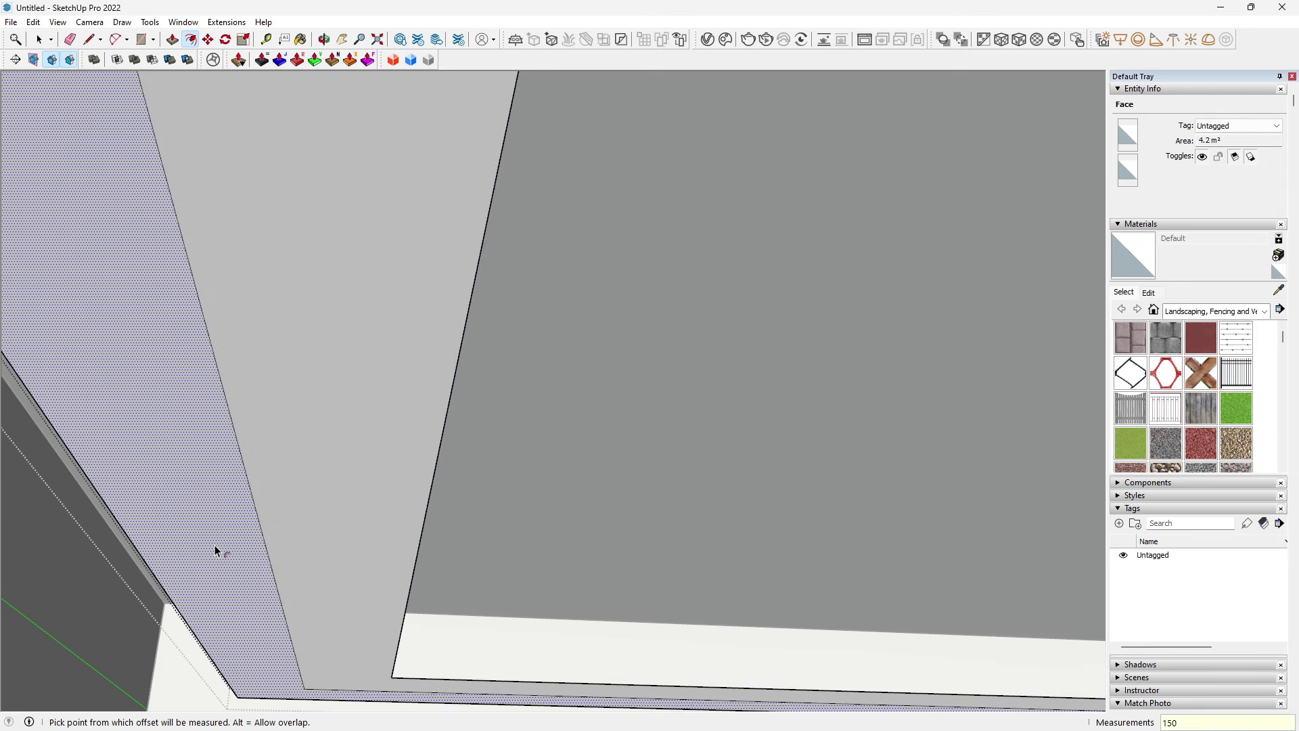
pyautogui.moveTo(315, 508)
pyautogui.mouseDown(button='middle')
pyautogui.moveTo(302, 564)
pyautogui.moveTo(314, 667)
pyautogui.mouseUp(button='middle')
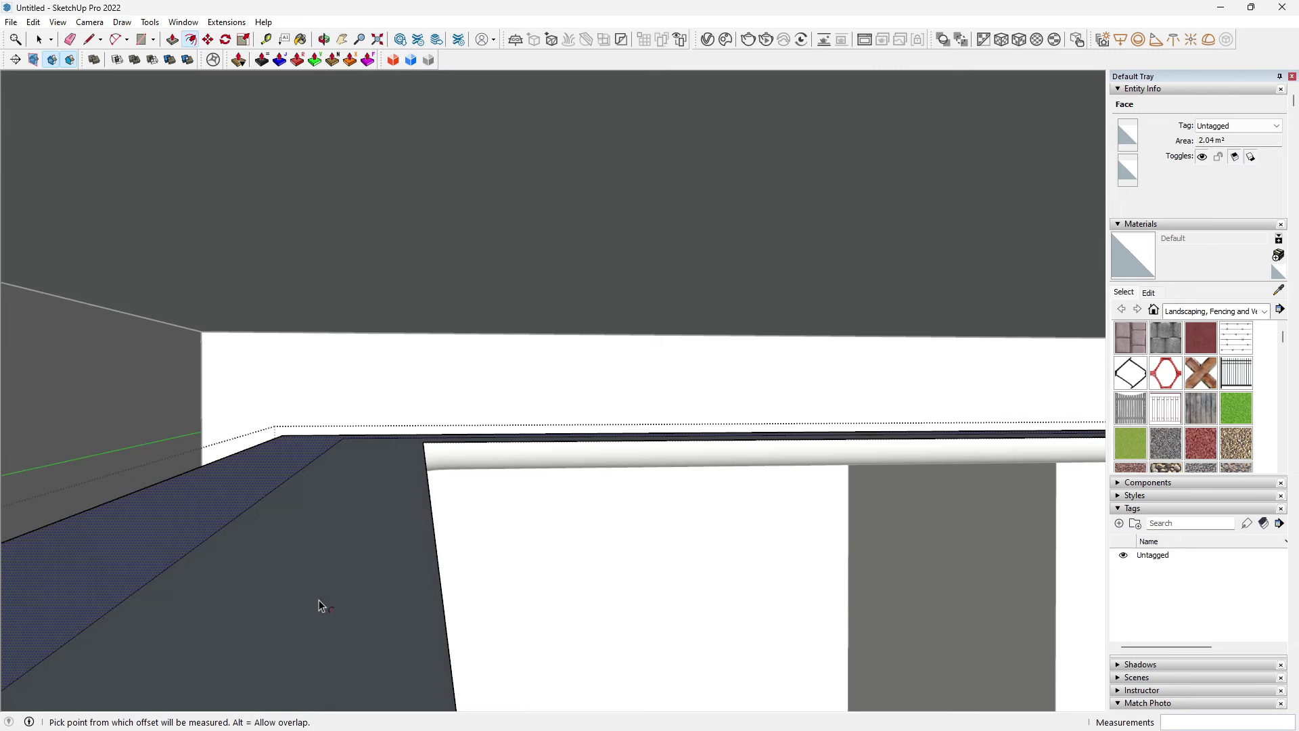
pyautogui.press('p')
pyautogui.click(255, 493)
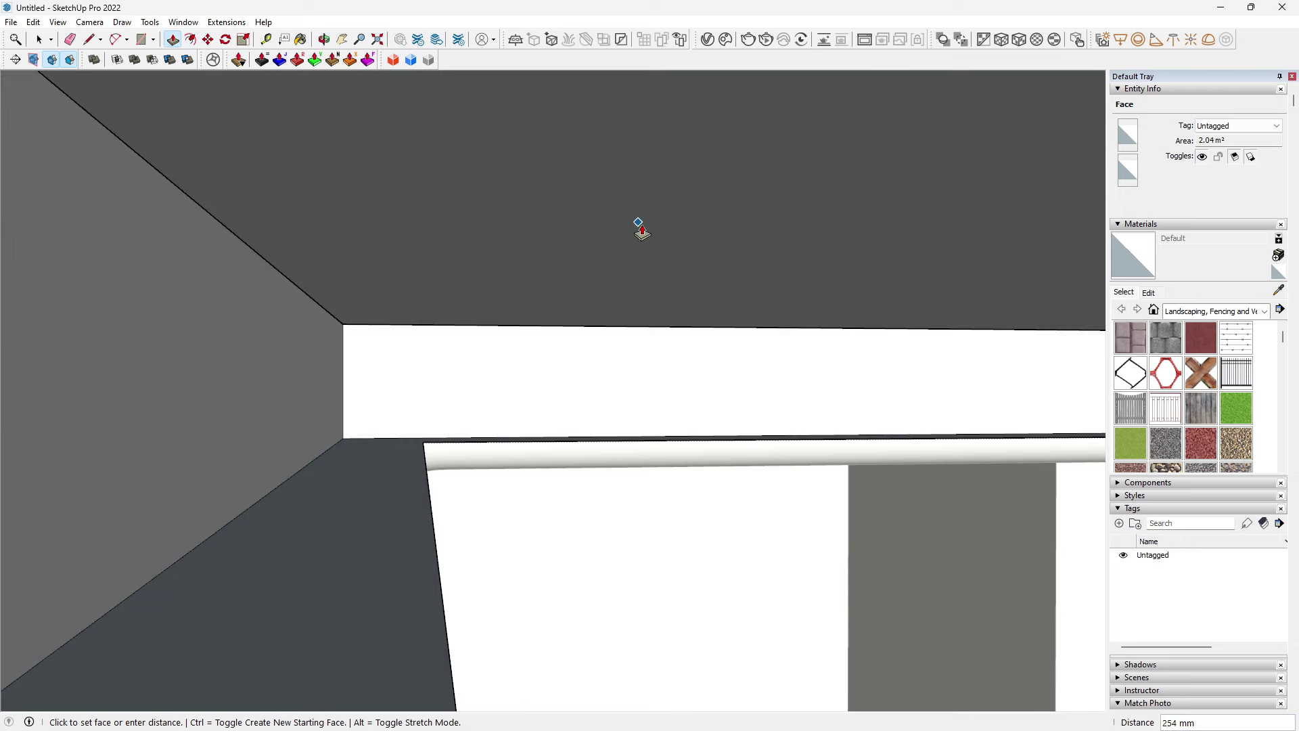
# Step: Extrude the inner ceiling face 150 mm into a ledge
pyautogui.moveTo(377, 449)
pyautogui.mouseDown(button='middle')
pyautogui.moveTo(358, 299)
pyautogui.moveTo(409, 308)
pyautogui.moveTo(388, 390)
pyautogui.mouseUp(button='middle')
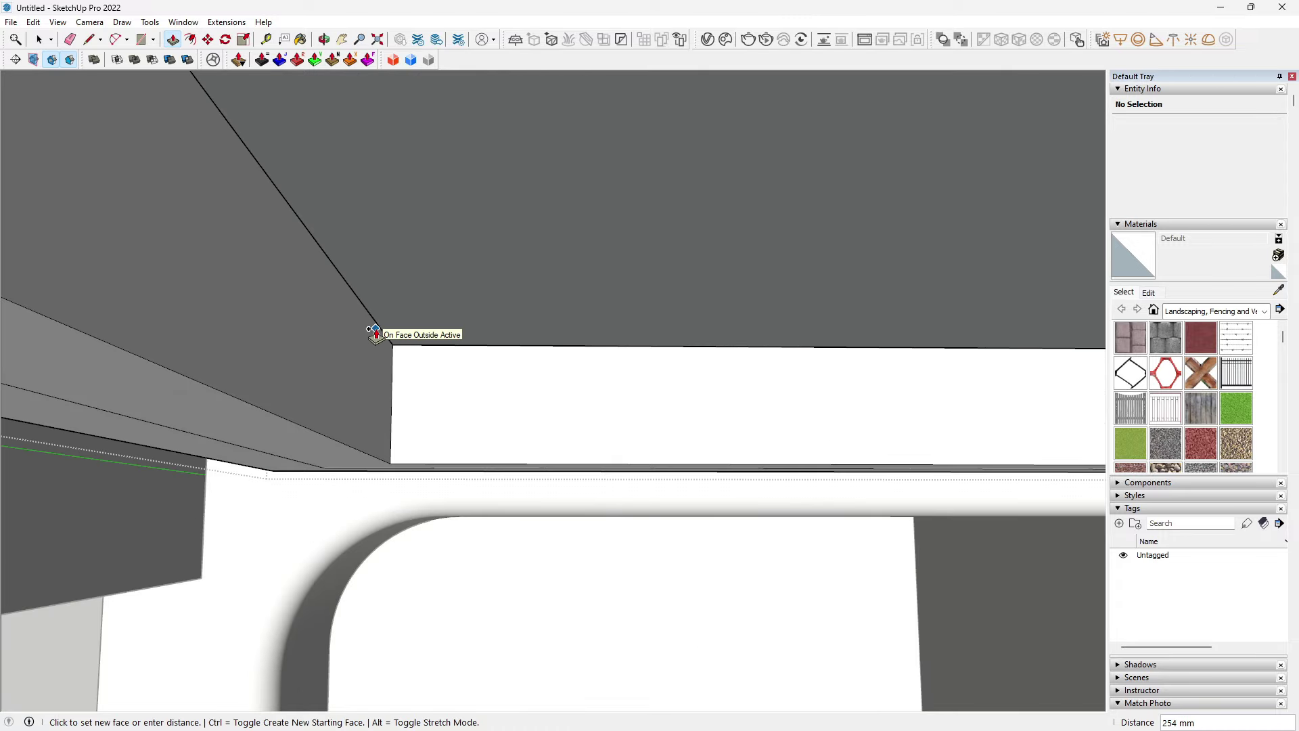
pyautogui.write('150')
pyautogui.press('Return')
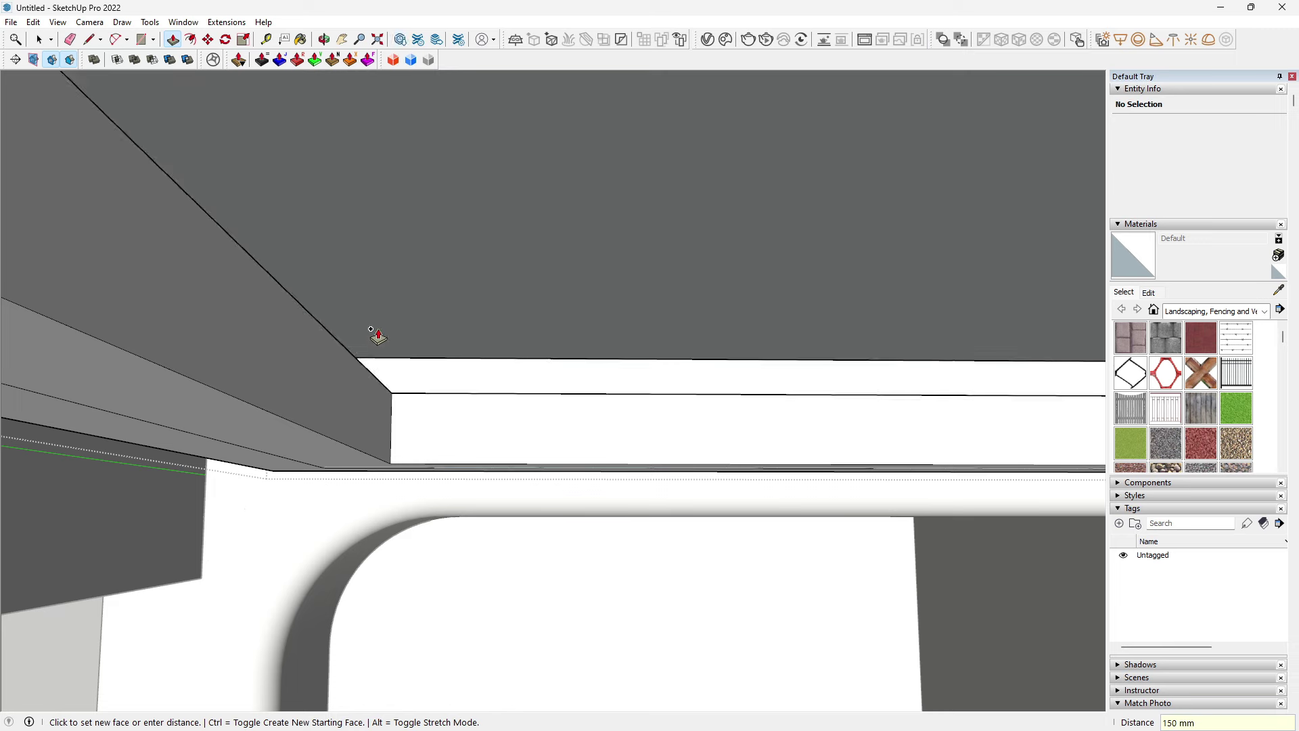
pyautogui.moveTo(374, 336)
pyautogui.mouseDown(button='middle')
pyautogui.moveTo(354, 386)
pyautogui.moveTo(388, 371)
pyautogui.moveTo(362, 420)
pyautogui.moveTo(379, 414)
pyautogui.mouseUp(button='middle')
pyautogui.press('e')
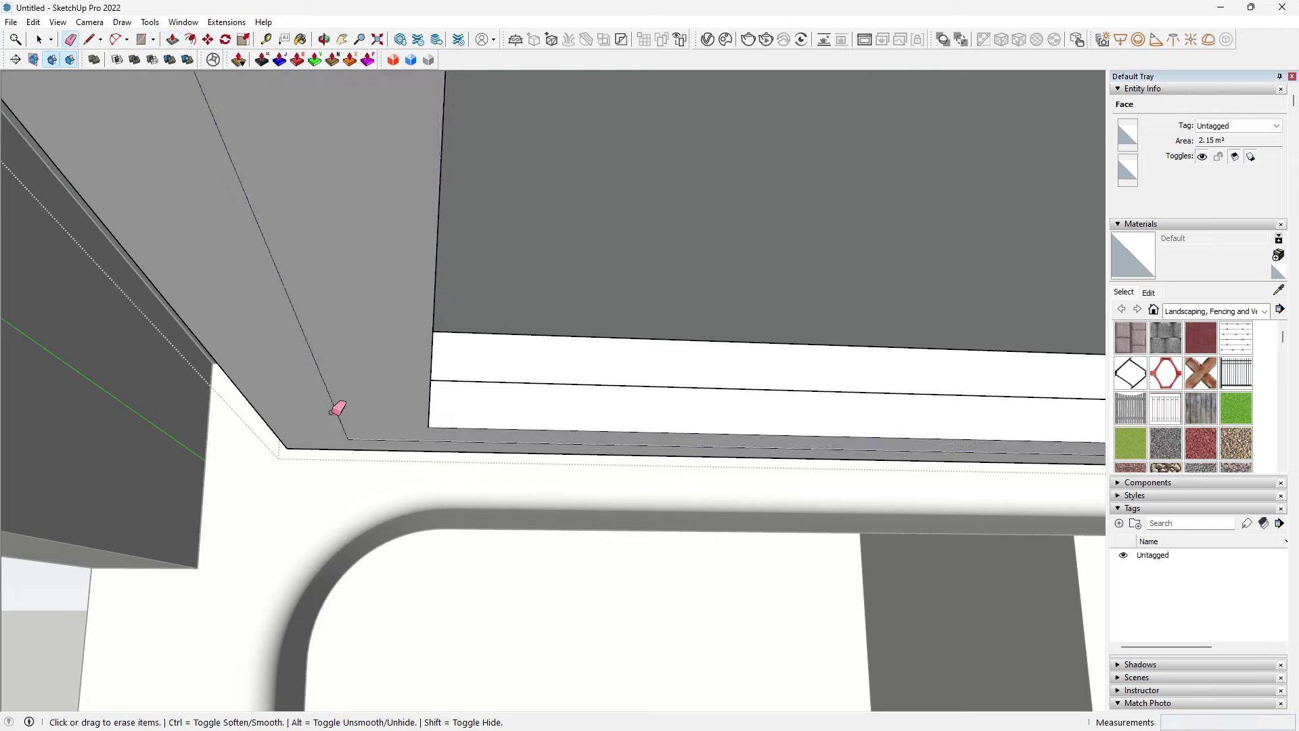
pyautogui.moveTo(538, 435)
pyautogui.mouseDown(button='middle')
pyautogui.moveTo(496, 380)
pyautogui.moveTo(174, 418)
pyautogui.moveTo(852, 514)
pyautogui.moveTo(439, 409)
pyautogui.mouseUp(button='middle')
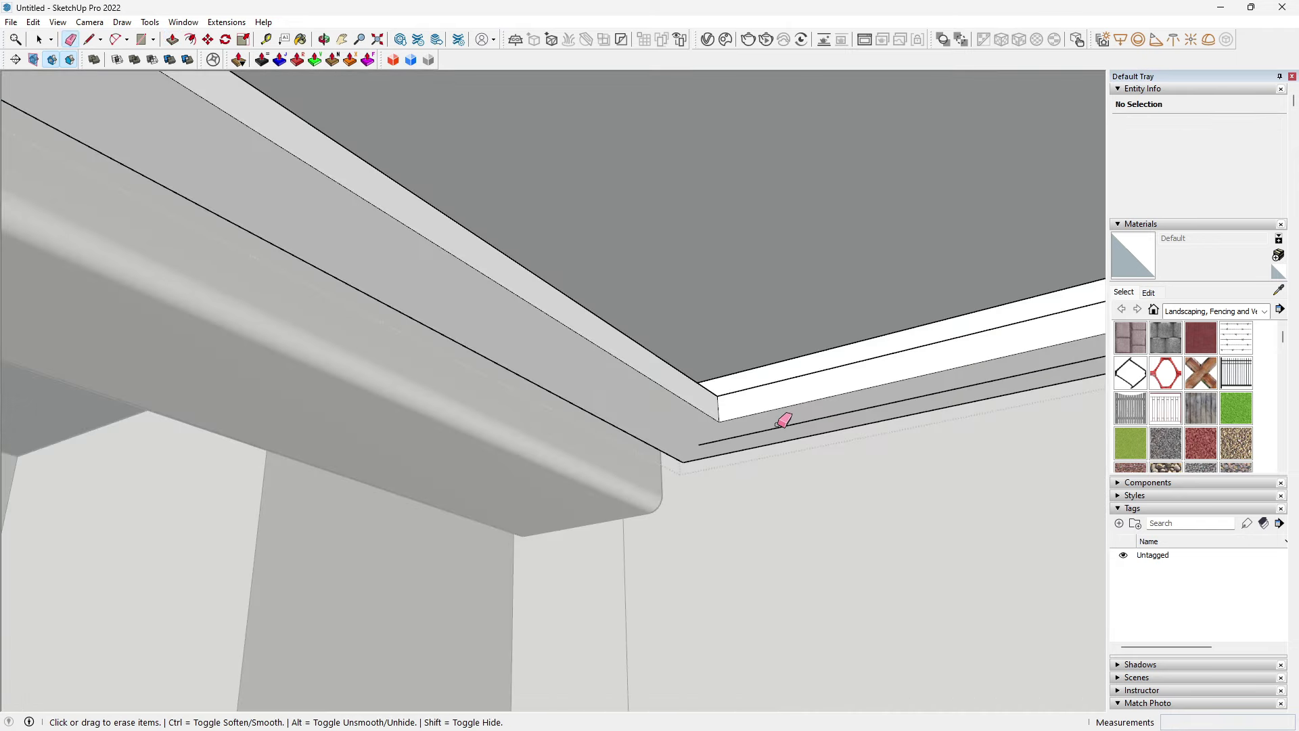
pyautogui.moveTo(790, 426)
pyautogui.mouseDown(button='middle')
pyautogui.moveTo(517, 469)
pyautogui.moveTo(777, 409)
pyautogui.moveTo(440, 443)
pyautogui.moveTo(784, 396)
pyautogui.moveTo(209, 429)
pyautogui.moveTo(412, 404)
pyautogui.moveTo(354, 498)
pyautogui.moveTo(550, 478)
pyautogui.moveTo(328, 339)
pyautogui.moveTo(394, 392)
pyautogui.moveTo(365, 403)
pyautogui.moveTo(453, 351)
pyautogui.moveTo(452, 397)
pyautogui.mouseUp(button='middle')
# Step: Push the ledge's end face back 175 mm
pyautogui.click(364, 398)
pyautogui.press('p')
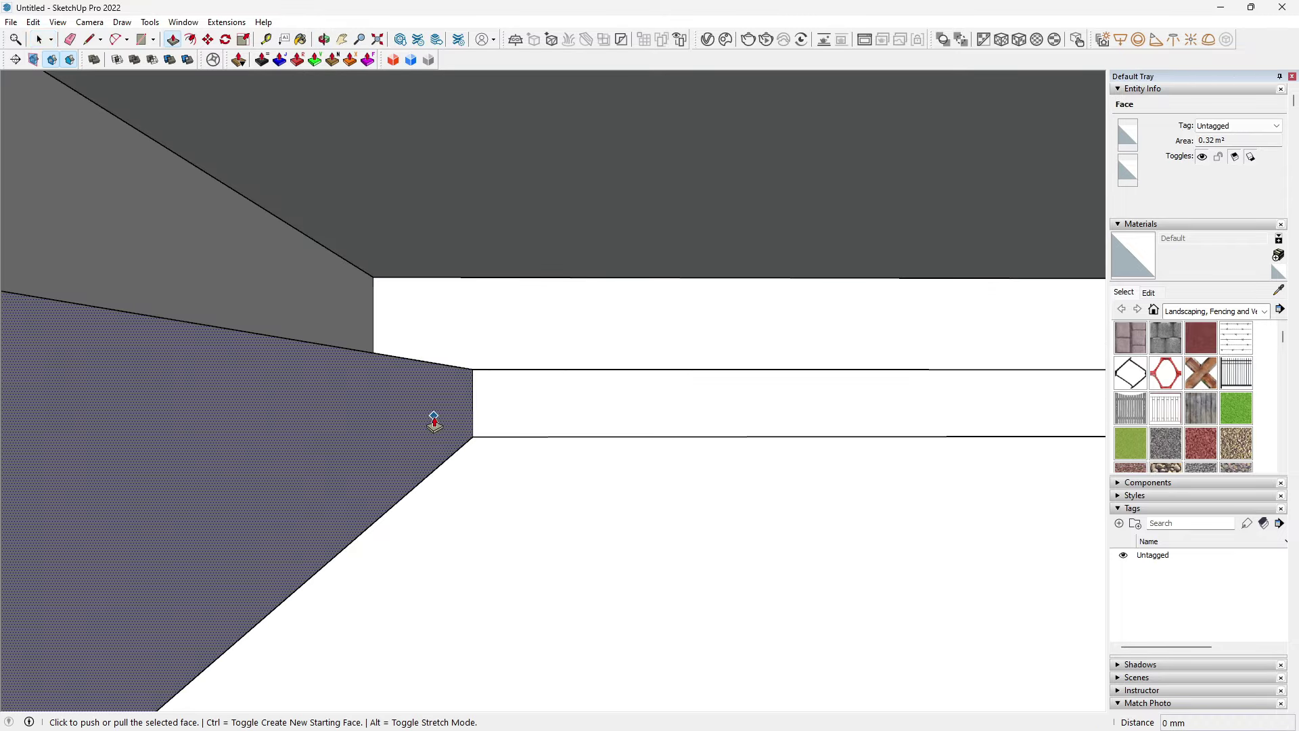
pyautogui.click(448, 418)
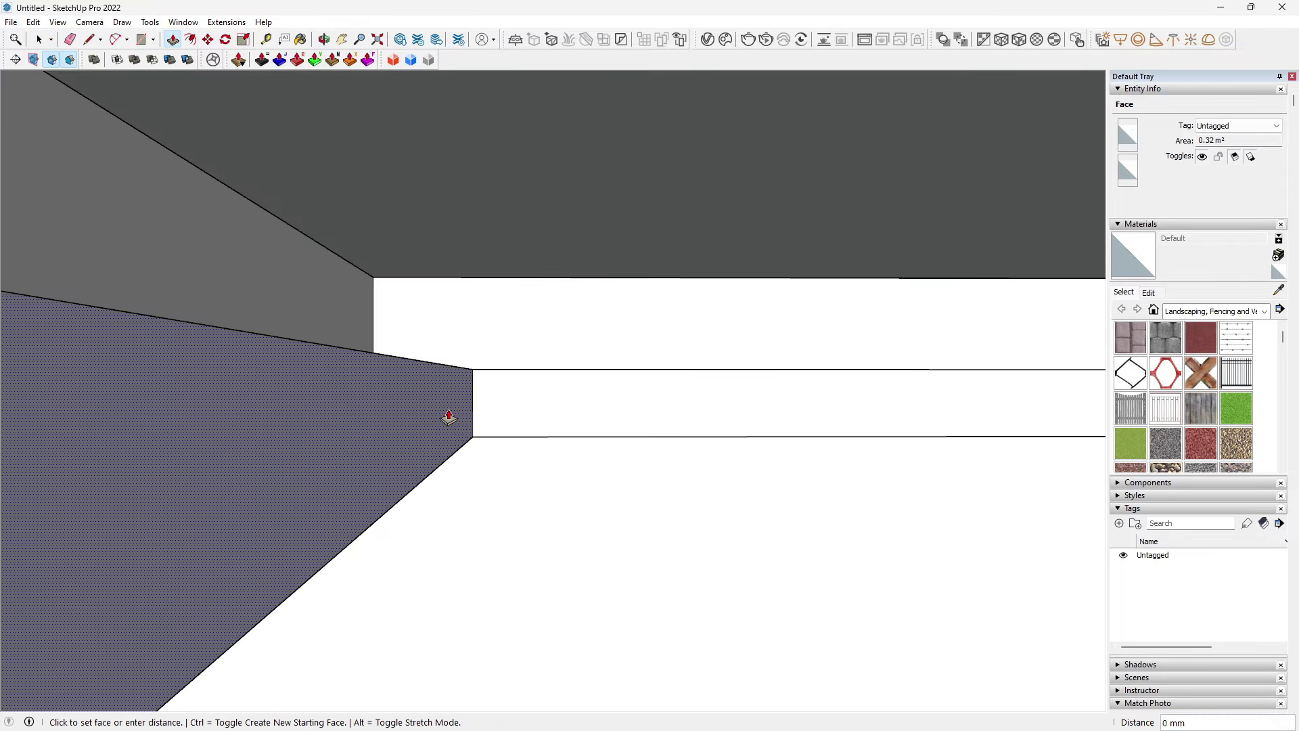
pyautogui.click(329, 324)
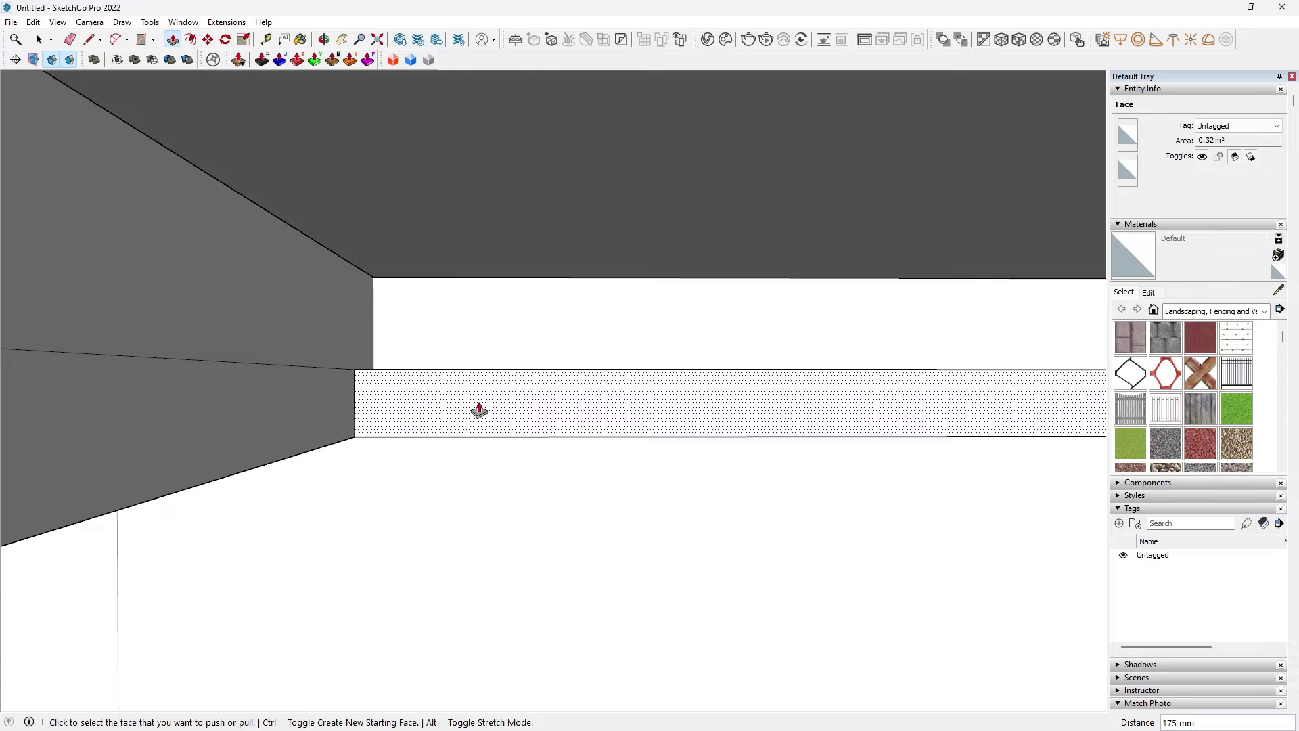
pyautogui.moveTo(557, 388)
pyautogui.mouseDown(button='middle')
pyautogui.moveTo(238, 363)
pyautogui.moveTo(896, 420)
pyautogui.moveTo(403, 334)
pyautogui.moveTo(655, 406)
pyautogui.moveTo(539, 389)
pyautogui.moveTo(233, 383)
pyautogui.moveTo(597, 440)
pyautogui.mouseUp(button='middle')
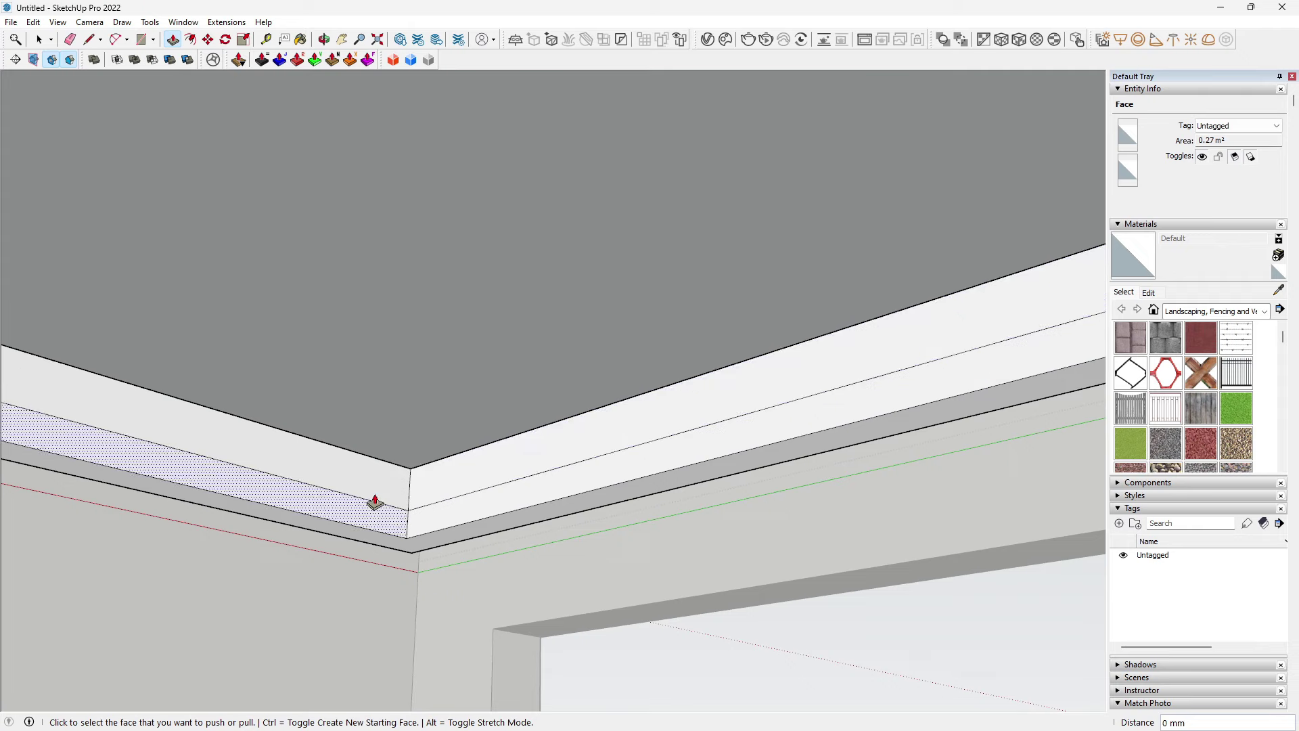
pyautogui.moveTo(374, 501); pyautogui.dragTo(600, 379, button='middle')
# Step: Draw a small rectangular profile face at the end of the ceiling ledge
pyautogui.press('l')
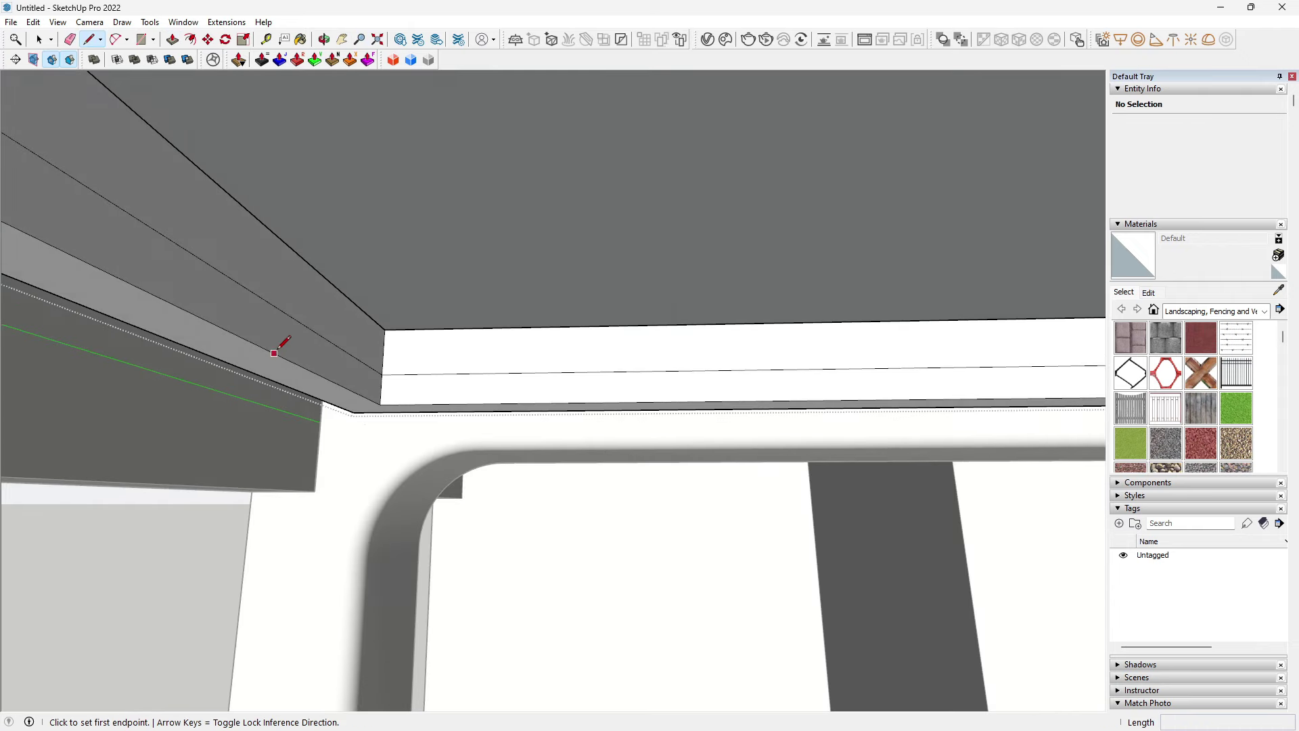
pyautogui.click(275, 352)
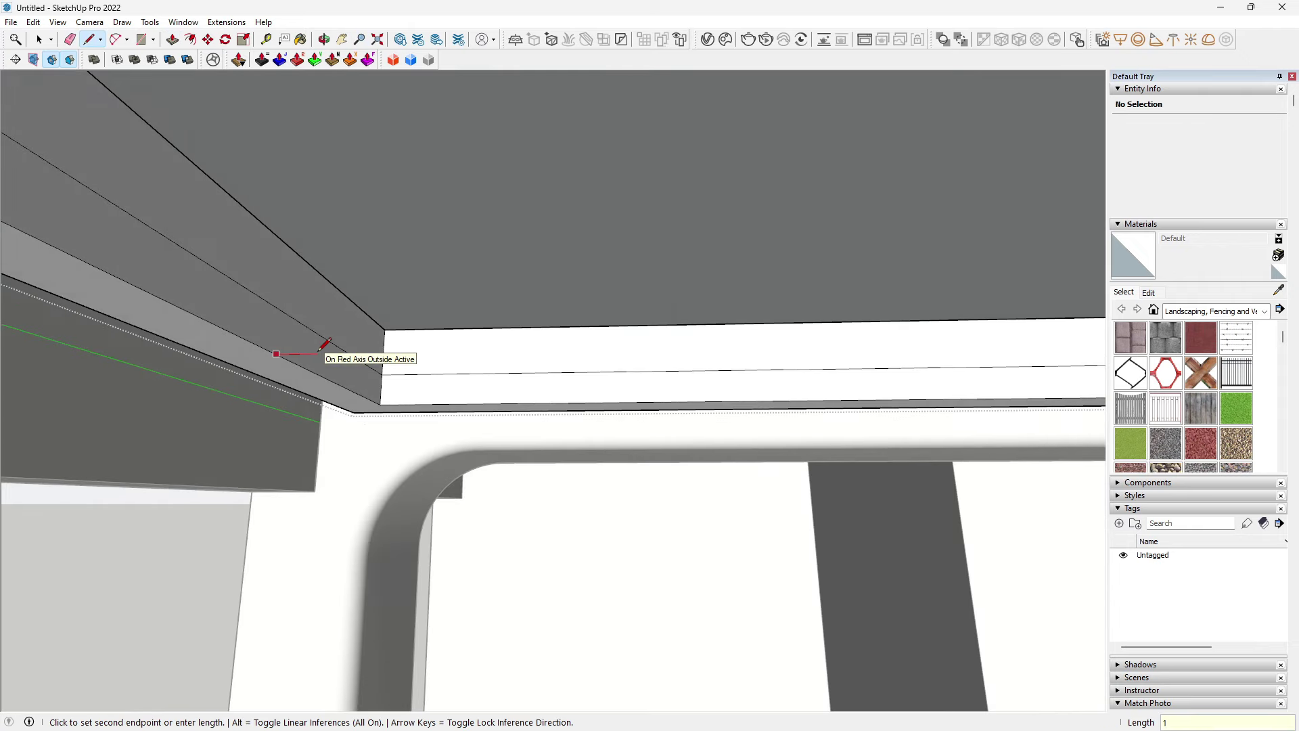
pyautogui.moveTo(353, 323); pyautogui.dragTo(388, 375, button='middle')
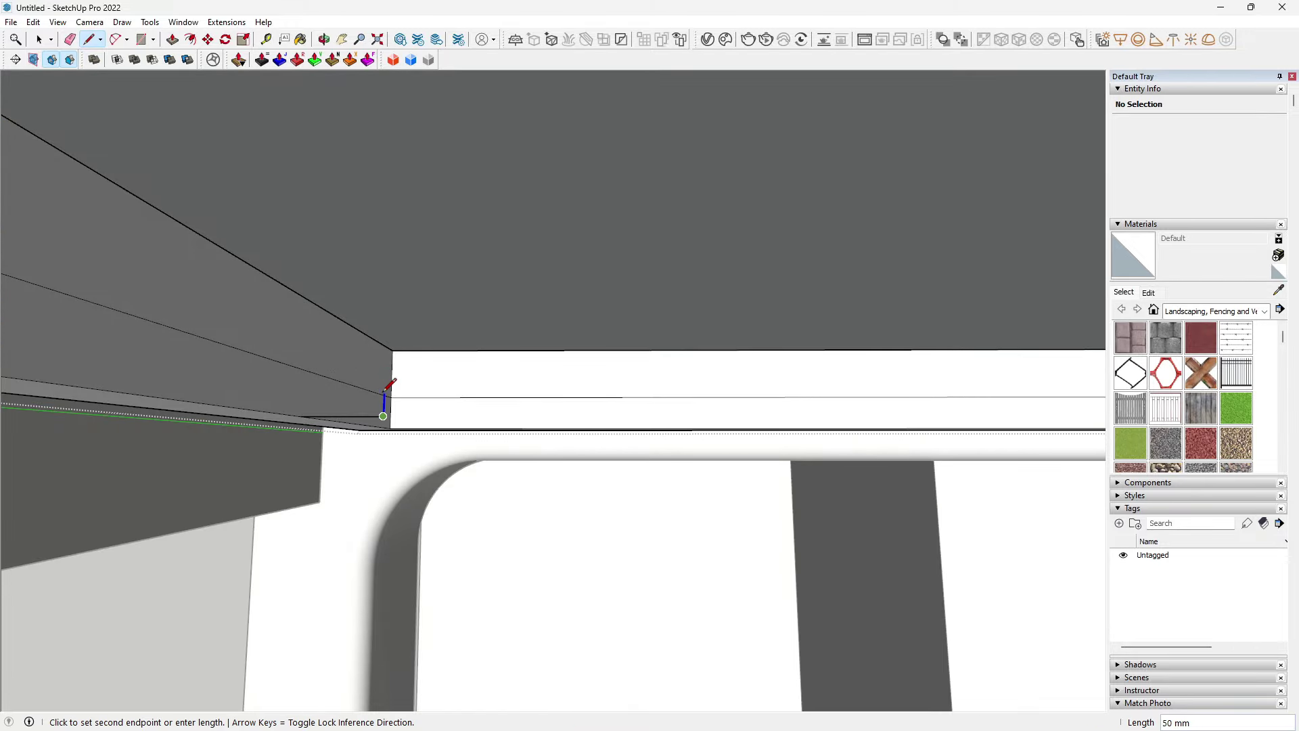
pyautogui.click(306, 410)
pyautogui.moveTo(351, 380)
pyautogui.mouseDown(button='middle')
pyautogui.moveTo(389, 422)
pyautogui.moveTo(366, 420)
pyautogui.mouseUp(button='middle')
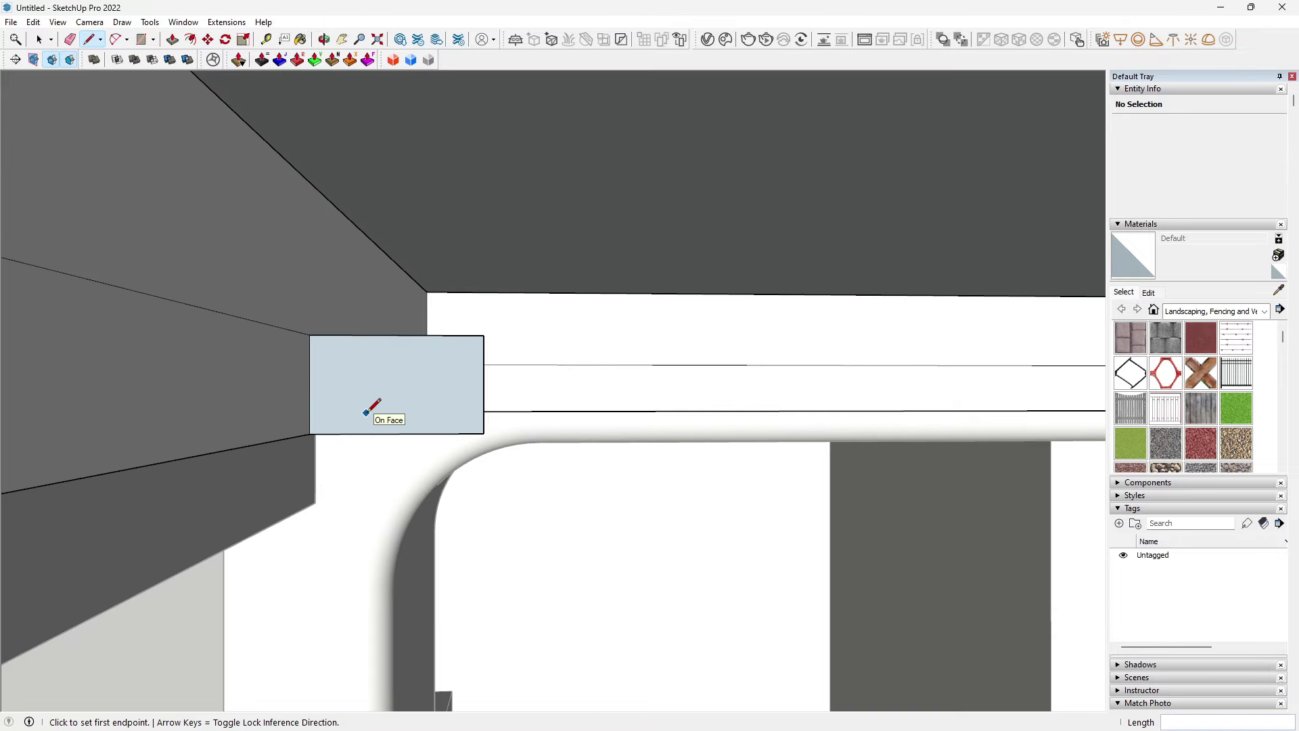
# Step: Round the profile's outer corner with an arc
pyautogui.press('c')
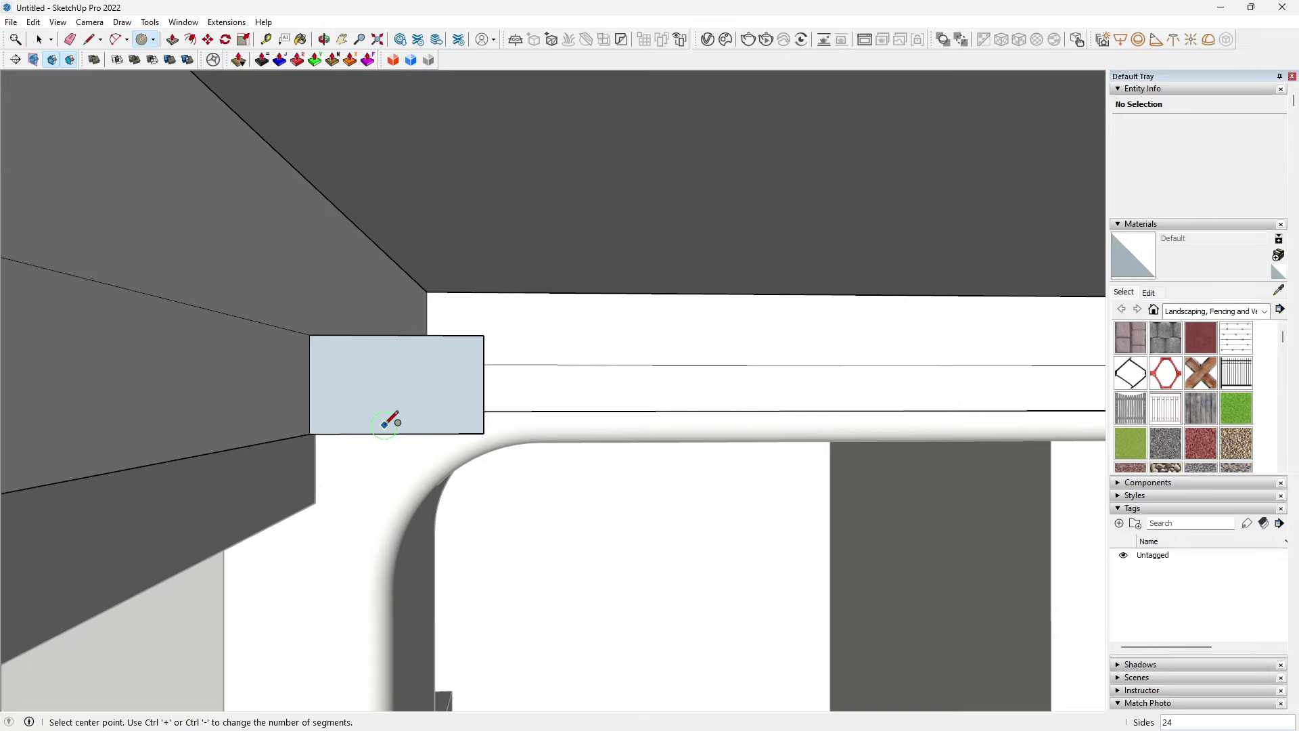
pyautogui.click(397, 433)
pyautogui.click(484, 347)
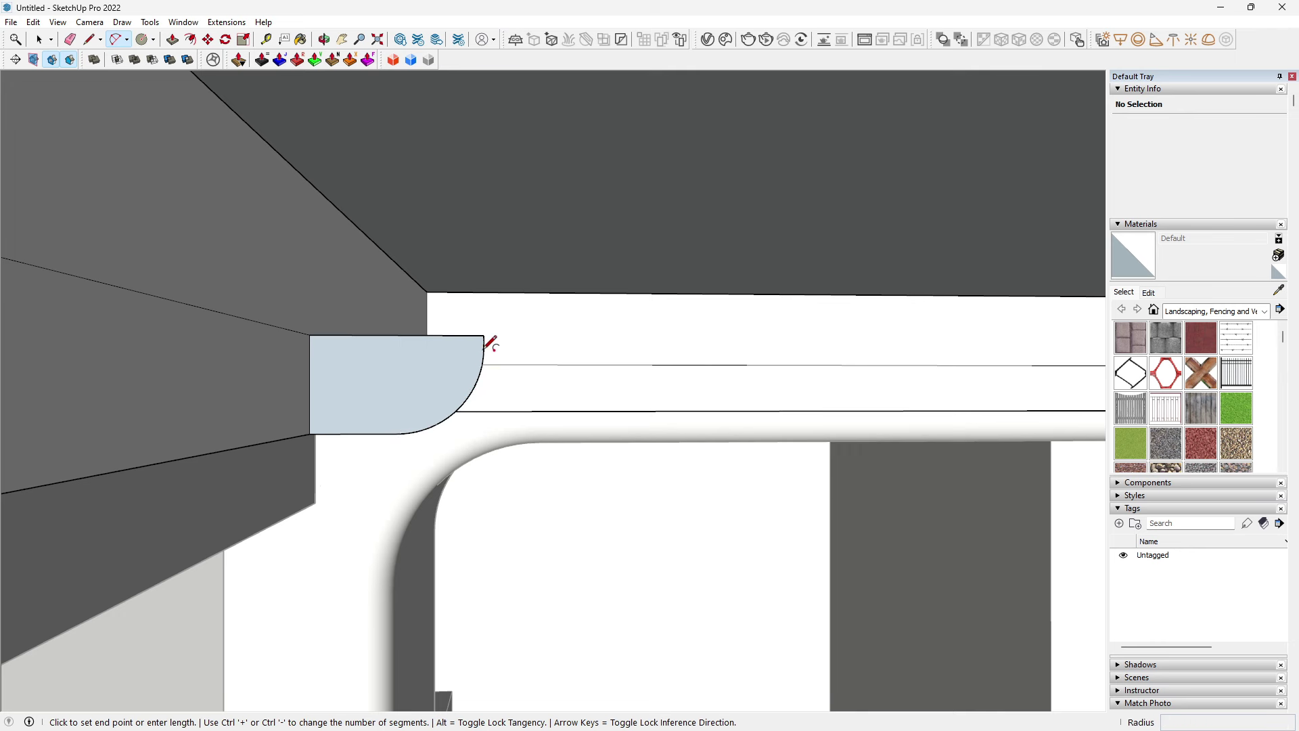
pyautogui.click(347, 386)
pyautogui.press('space')
pyautogui.moveTo(351, 395)
pyautogui.mouseDown(button='middle')
pyautogui.moveTo(294, 350)
pyautogui.moveTo(388, 368)
pyautogui.mouseUp(button='middle')
pyautogui.click(287, 332)
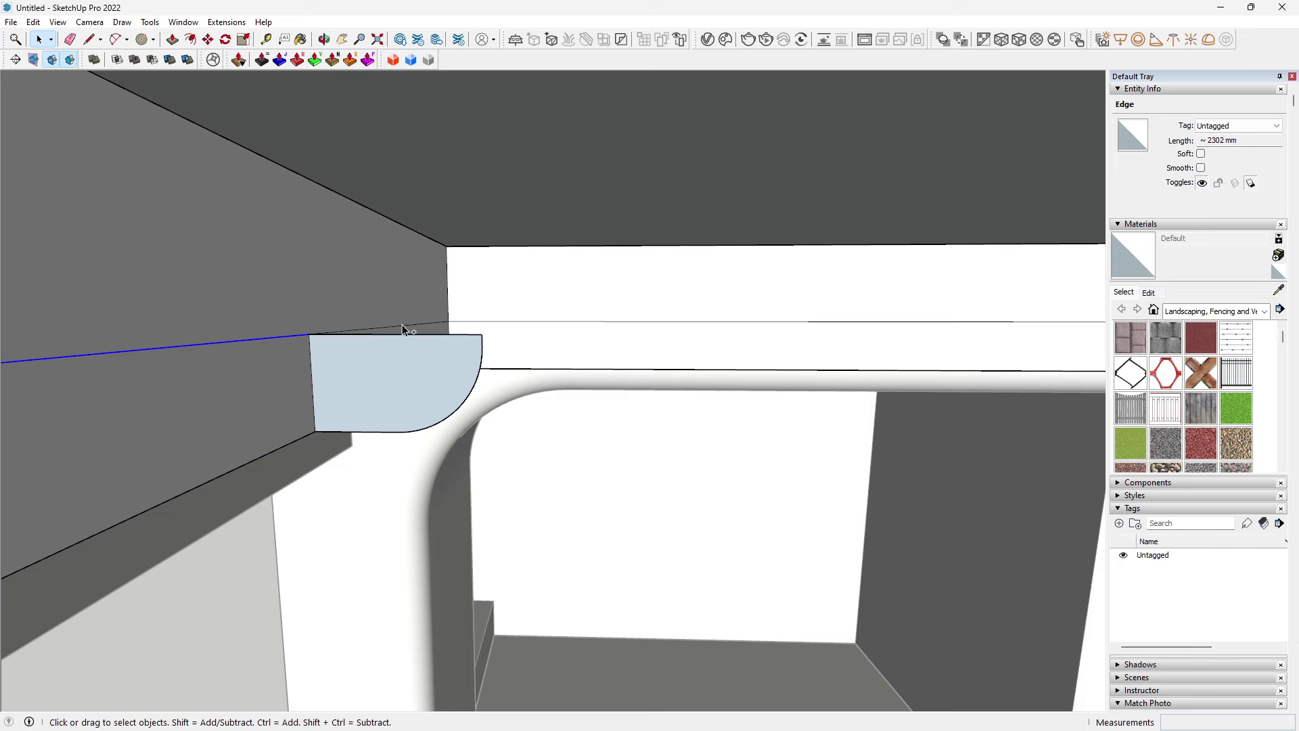
# Step: Select the five ledge edges that form the sweep path
pyautogui.keyDown('ctrl'); pyautogui.click(506, 322); pyautogui.keyUp('ctrl')
pyautogui.moveTo(507, 322)
pyautogui.mouseDown(button='middle')
pyautogui.moveTo(253, 321)
pyautogui.moveTo(838, 362)
pyautogui.moveTo(696, 336)
pyautogui.moveTo(567, 382)
pyautogui.moveTo(893, 377)
pyautogui.moveTo(696, 388)
pyautogui.mouseUp(button='middle')
pyautogui.keyDown('ctrl'); pyautogui.click(818, 359); pyautogui.keyUp('ctrl')
pyautogui.moveTo(815, 363)
pyautogui.mouseDown(button='middle')
pyautogui.moveTo(631, 435)
pyautogui.moveTo(896, 415)
pyautogui.moveTo(470, 440)
pyautogui.moveTo(635, 467)
pyautogui.moveTo(440, 469)
pyautogui.moveTo(852, 403)
pyautogui.moveTo(586, 455)
pyautogui.moveTo(787, 496)
pyautogui.moveTo(676, 494)
pyautogui.mouseUp(button='middle')
pyautogui.keyDown('ctrl'); pyautogui.click(589, 474); pyautogui.keyUp('ctrl')
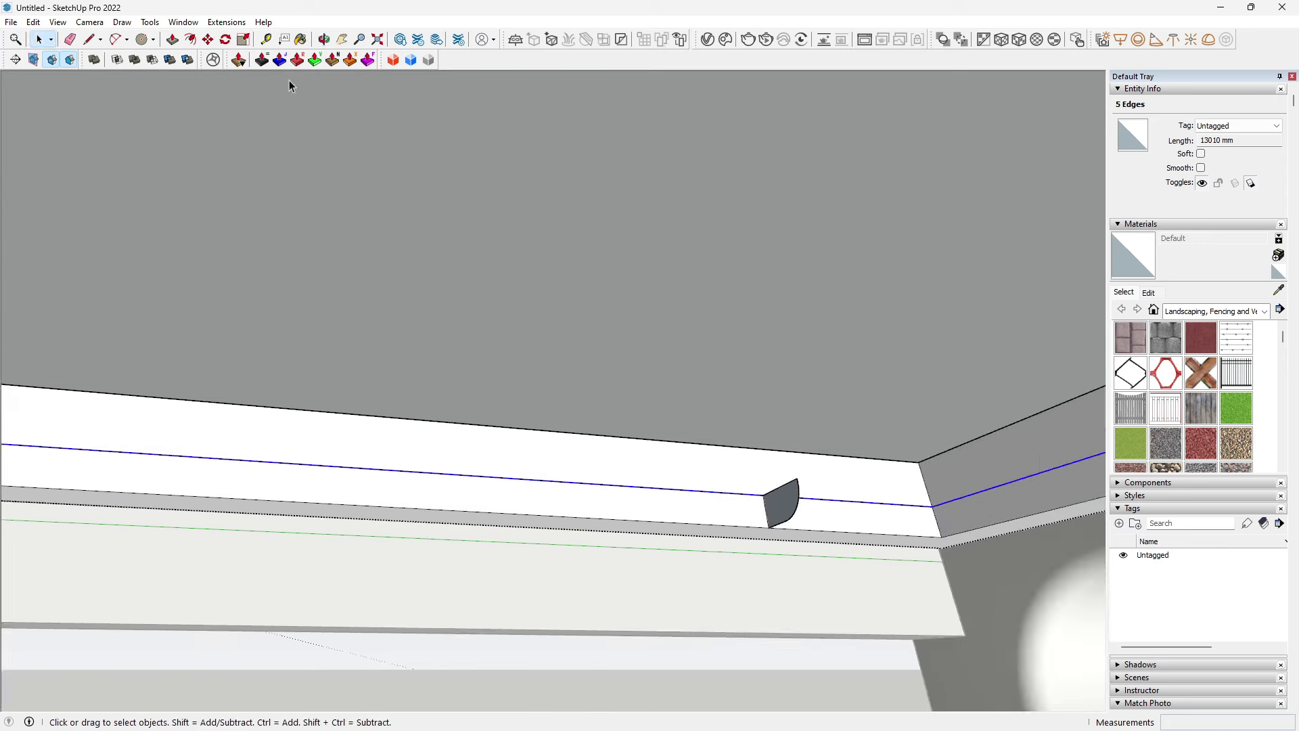
# Step: Sweep the rounded profile along the path with Follow Me and erase the stray edge
pyautogui.click(150, 23)
pyautogui.click(187, 182)
pyautogui.click(778, 501)
pyautogui.moveTo(771, 514)
pyautogui.mouseDown(button='middle')
pyautogui.moveTo(760, 470)
pyautogui.moveTo(928, 392)
pyautogui.moveTo(909, 531)
pyautogui.moveTo(859, 568)
pyautogui.mouseUp(button='middle')
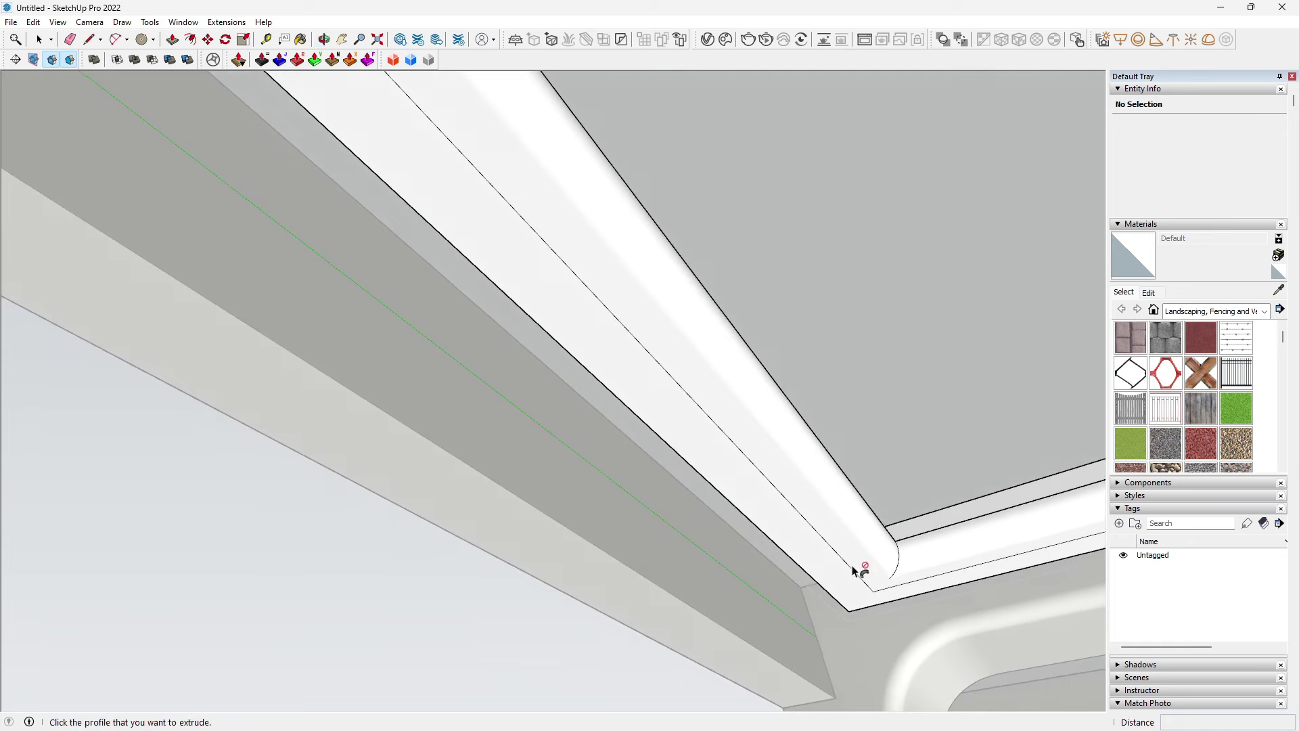
pyautogui.press('e')
pyautogui.click(843, 566)
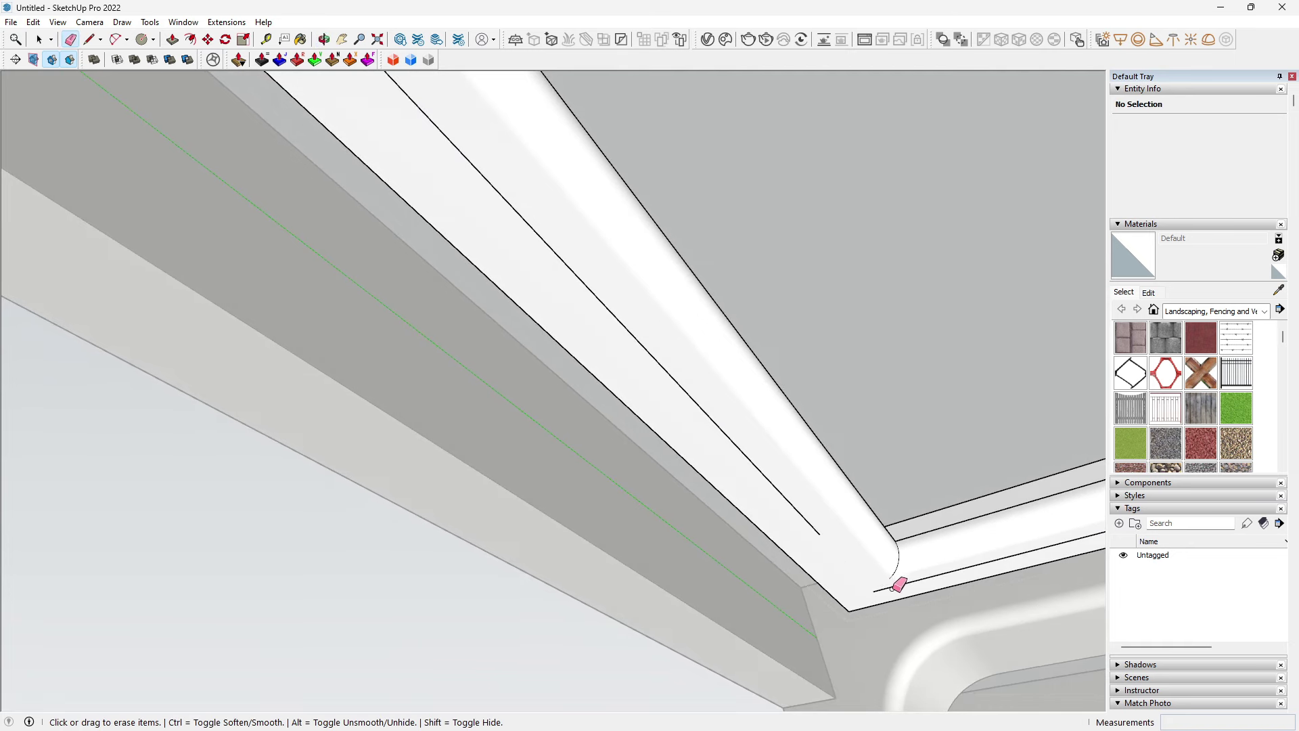
pyautogui.moveTo(809, 517)
pyautogui.mouseDown(button='middle')
pyautogui.moveTo(696, 487)
pyautogui.moveTo(658, 453)
pyautogui.moveTo(447, 496)
pyautogui.moveTo(730, 513)
pyautogui.moveTo(691, 479)
pyautogui.moveTo(548, 496)
pyautogui.moveTo(734, 441)
pyautogui.moveTo(702, 473)
pyautogui.moveTo(456, 535)
pyautogui.moveTo(794, 423)
pyautogui.mouseUp(button='middle')
pyautogui.moveTo(916, 330)
pyautogui.mouseDown(button='middle')
pyautogui.moveTo(707, 554)
pyautogui.moveTo(790, 638)
pyautogui.moveTo(652, 453)
pyautogui.moveTo(516, 336)
pyautogui.moveTo(442, 477)
pyautogui.moveTo(385, 493)
pyautogui.moveTo(519, 498)
pyautogui.moveTo(464, 507)
pyautogui.moveTo(455, 502)
pyautogui.moveTo(507, 493)
pyautogui.moveTo(487, 479)
pyautogui.moveTo(673, 487)
pyautogui.mouseUp(button='middle')
# Step: Leave the group and reverse the dark ceiling trim faces
pyautogui.rightClick(88, 275)
pyautogui.click(122, 287)
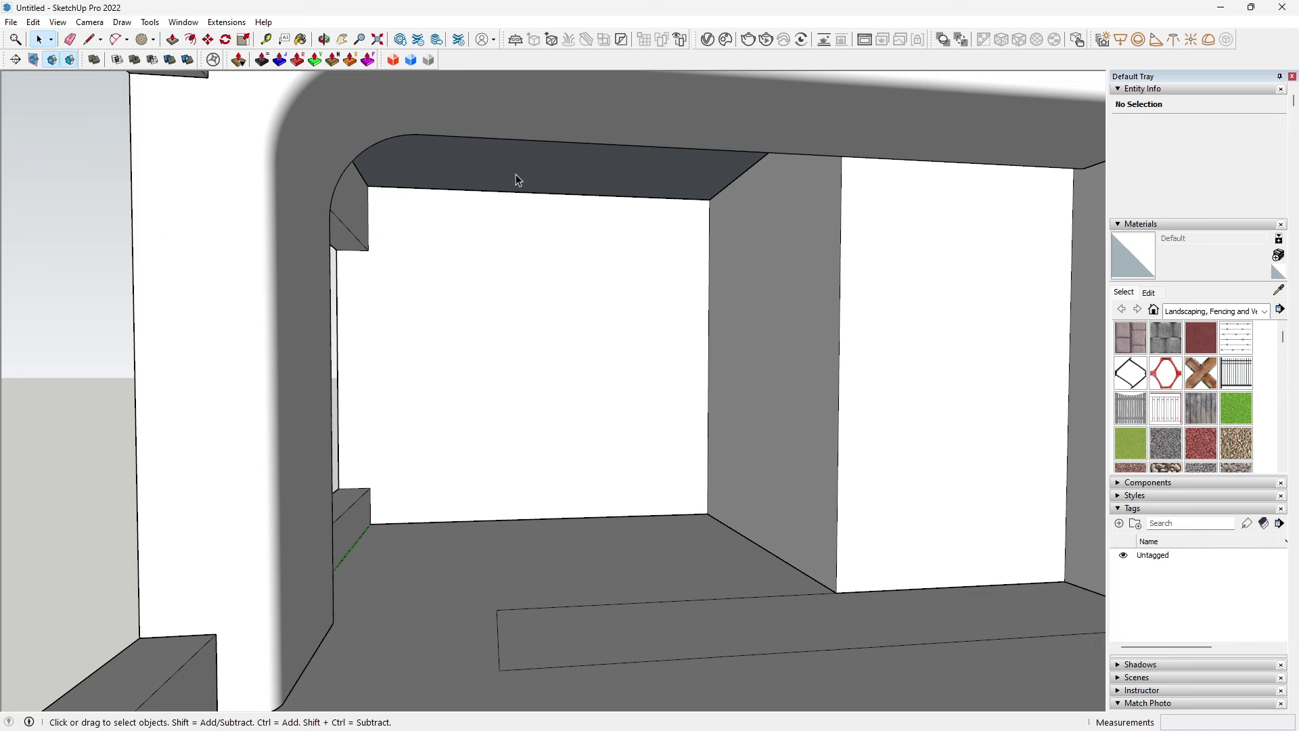
pyautogui.doubleClick(521, 169)
pyautogui.rightClick(563, 165)
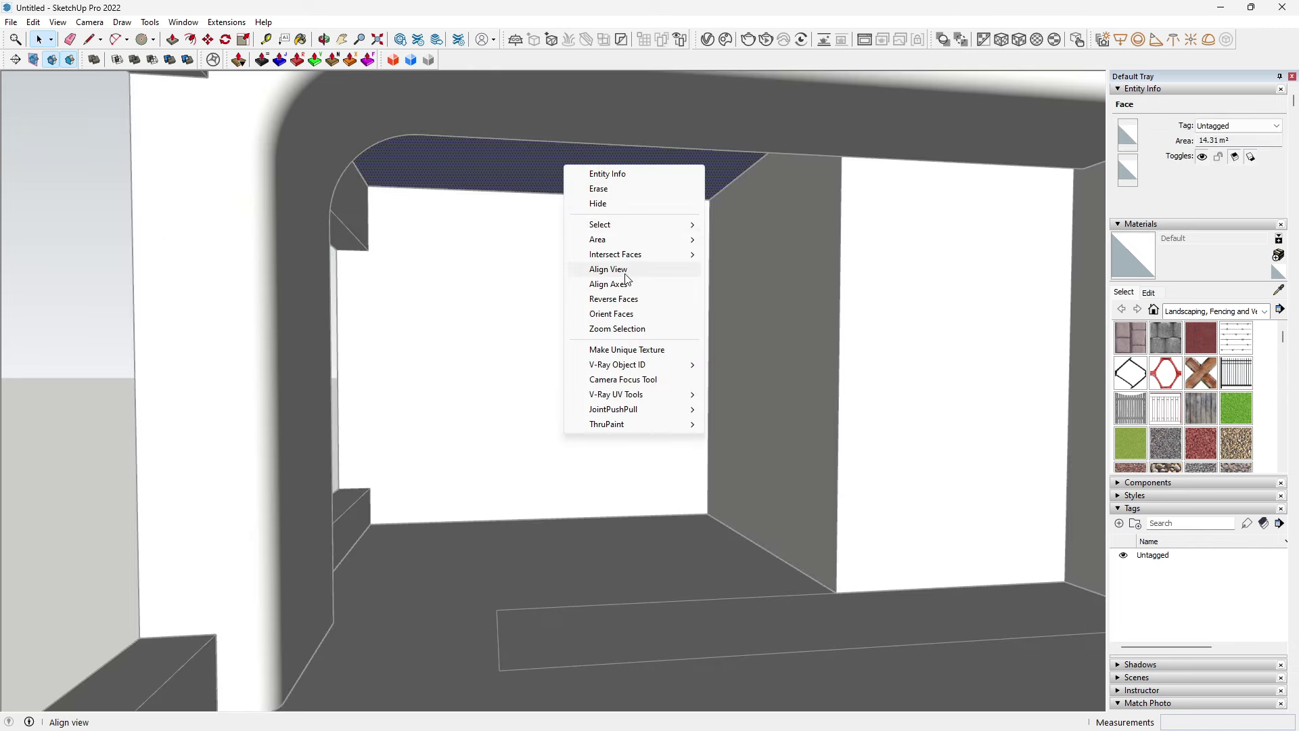
pyautogui.click(628, 302)
pyautogui.moveTo(534, 345)
pyautogui.mouseDown(button='middle')
pyautogui.moveTo(714, 318)
pyautogui.moveTo(861, 328)
pyautogui.moveTo(672, 343)
pyautogui.moveTo(786, 265)
pyautogui.mouseUp(button='middle')
pyautogui.rightClick(786, 265)
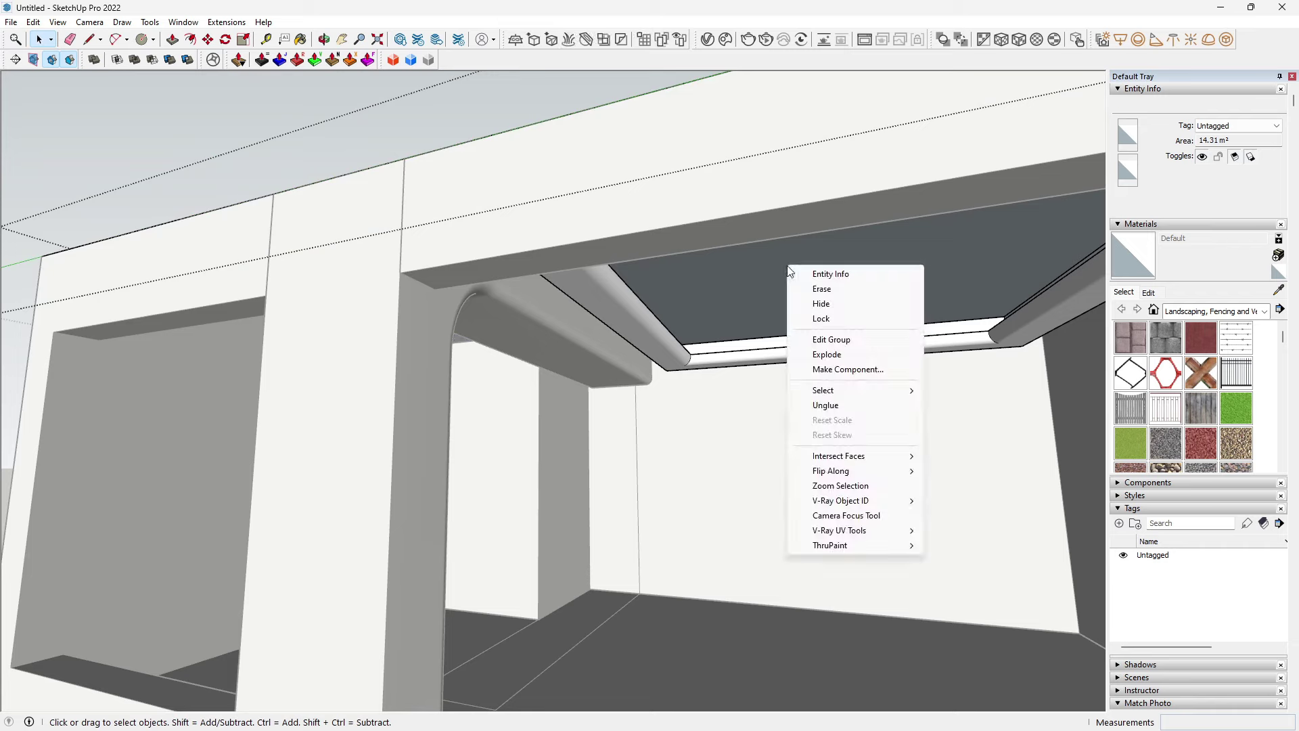
pyautogui.press('Escape')
pyautogui.rightClick(754, 276)
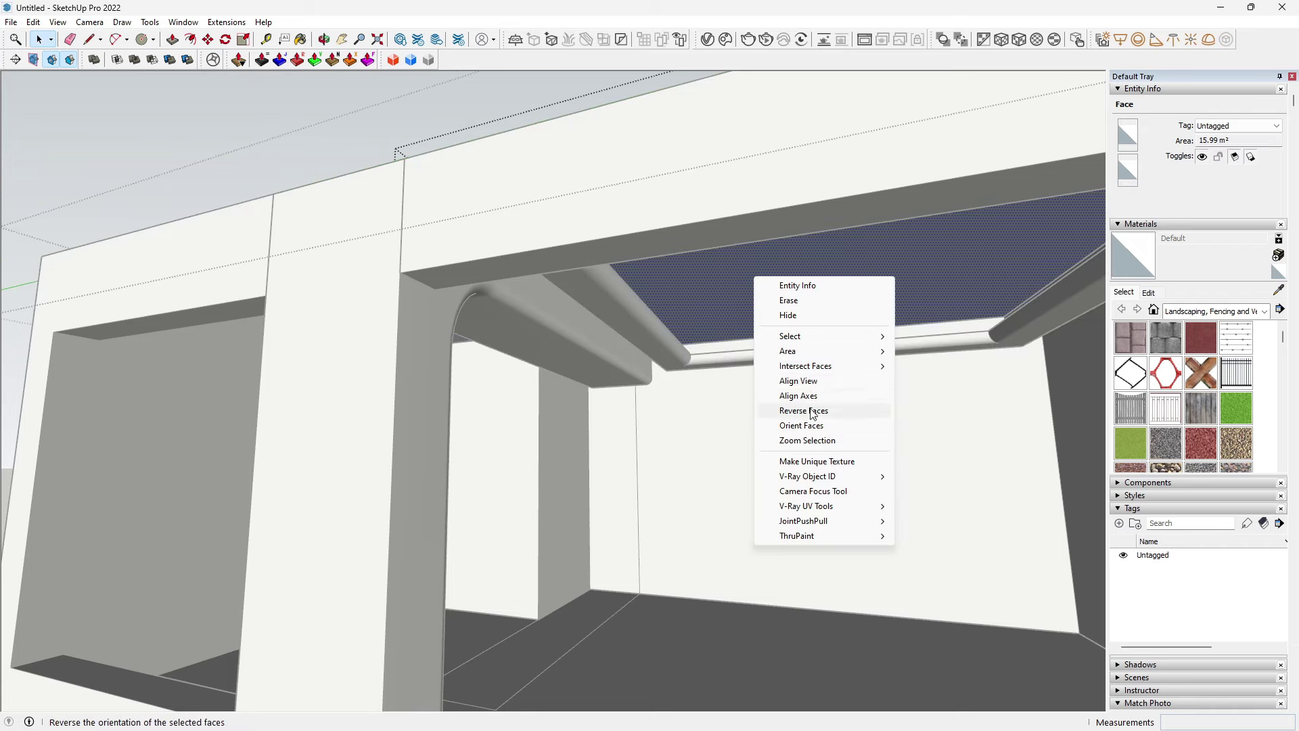
pyautogui.click(814, 414)
pyautogui.scroll(-5, 615, 323)
pyautogui.moveTo(615, 324); pyautogui.dragTo(525, 345, button='middle')
pyautogui.scroll(10, 676, 505)
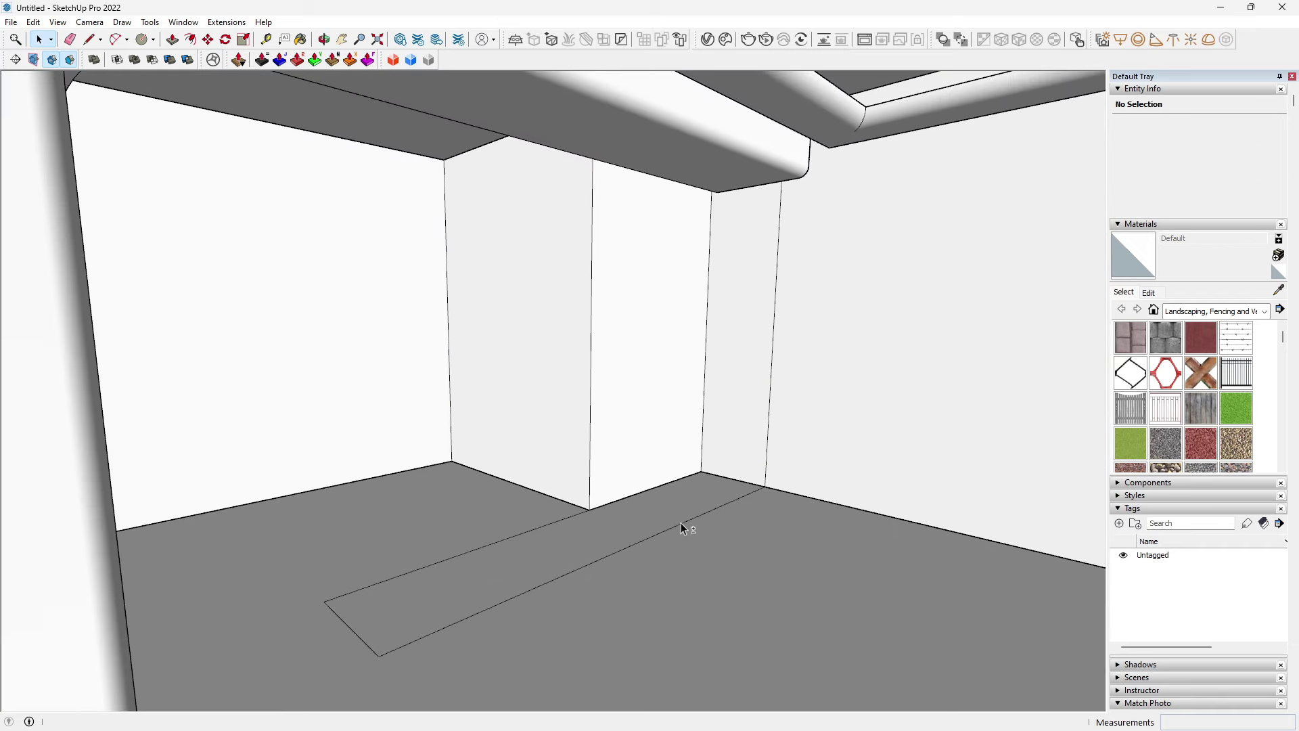
# Step: Draw a roughly 3153 x 196 mm floor strip along the far wall
pyautogui.press('r')
pyautogui.click(752, 482)
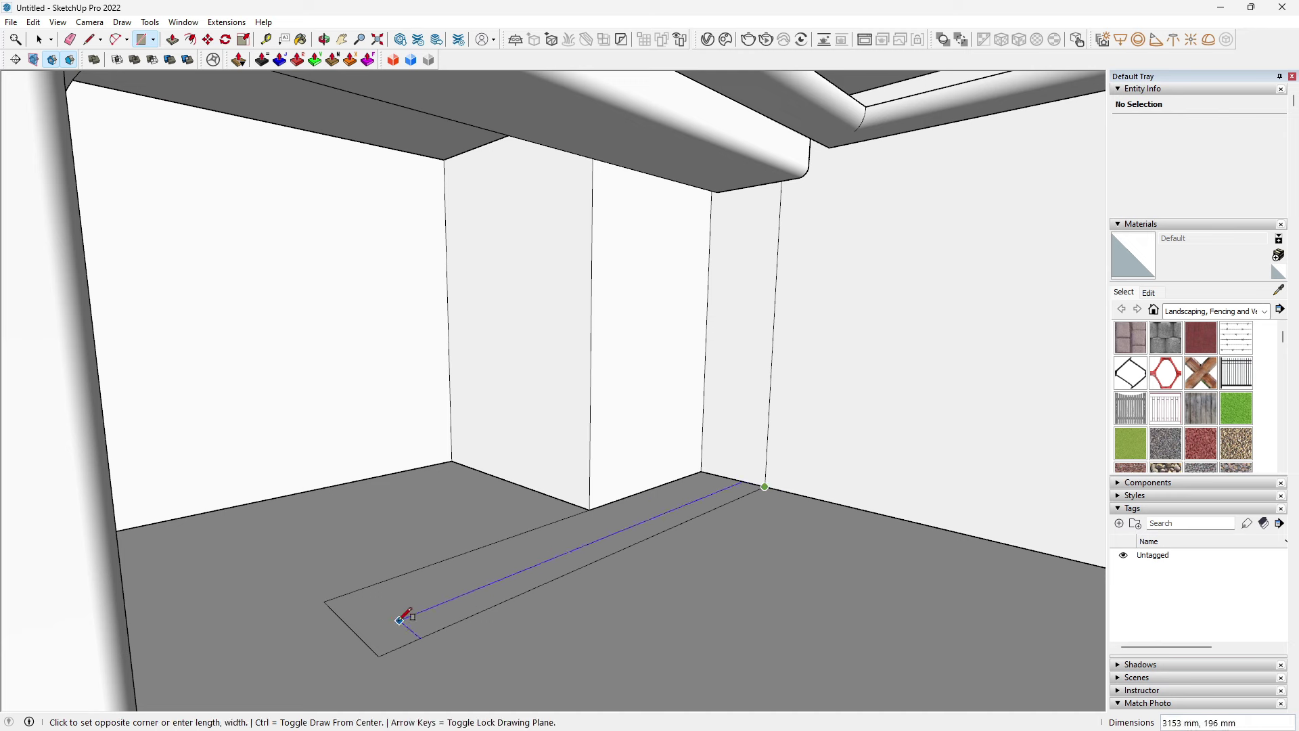
pyautogui.click(333, 598)
pyautogui.press('space')
# Step: Group the floor face, its new narrow strip and edges, then open the group for editing
pyautogui.click(502, 566)
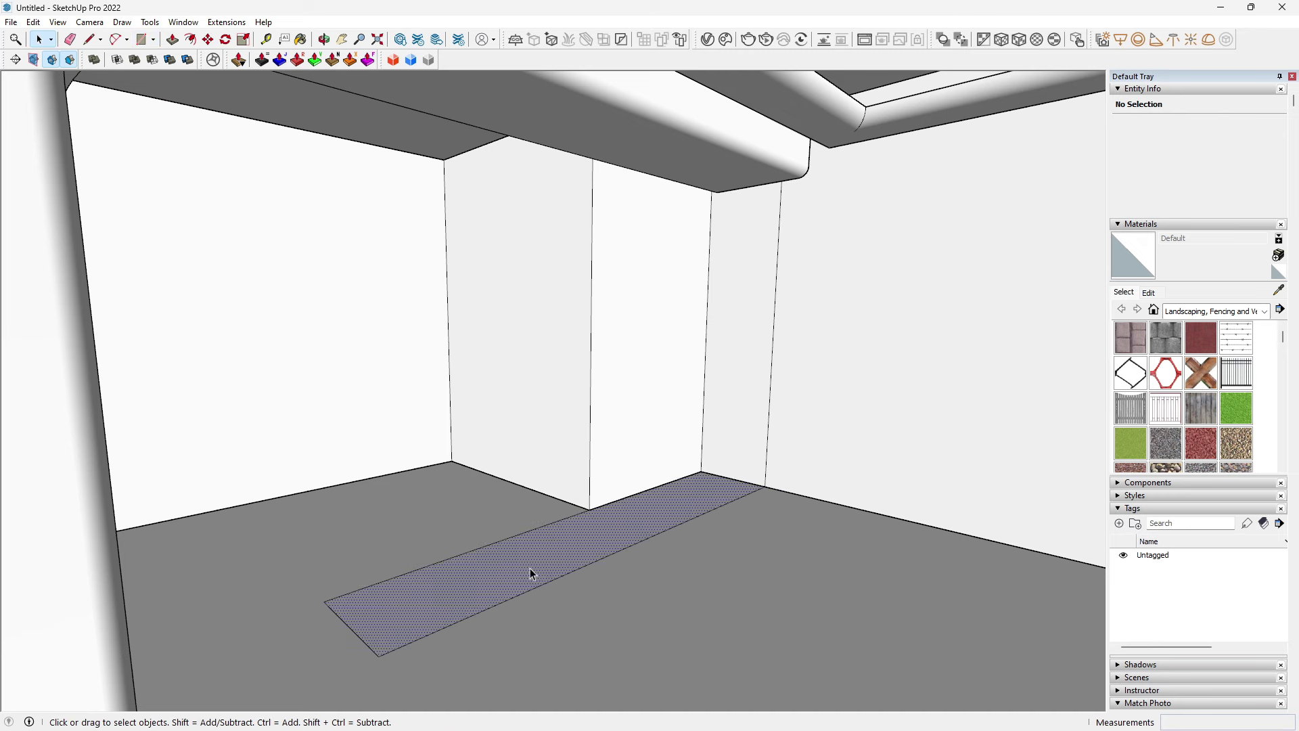
pyautogui.click(659, 587)
pyautogui.scroll(-3, 658, 587)
pyautogui.scroll(-3, 670, 428)
pyautogui.scroll(-2, 663, 508)
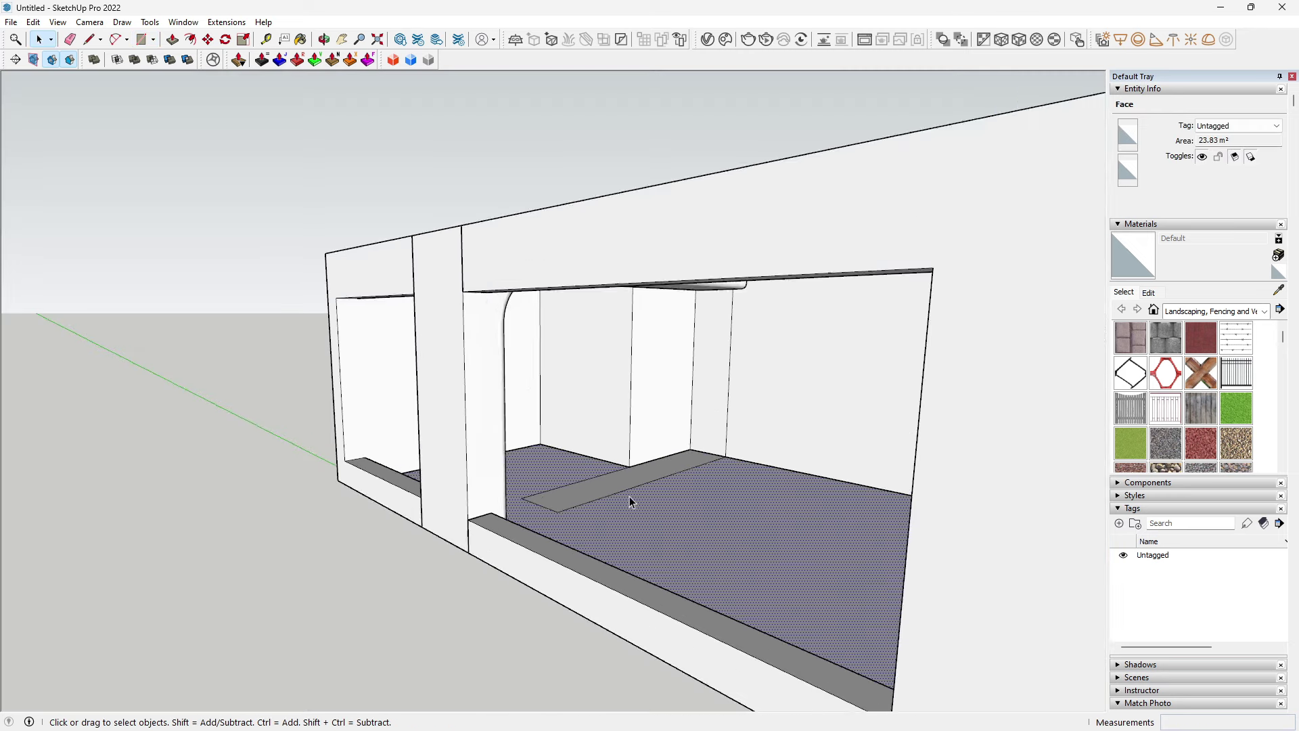
pyautogui.scroll(-2, 632, 501)
pyautogui.doubleClick(629, 500)
pyautogui.scroll(5, 631, 501)
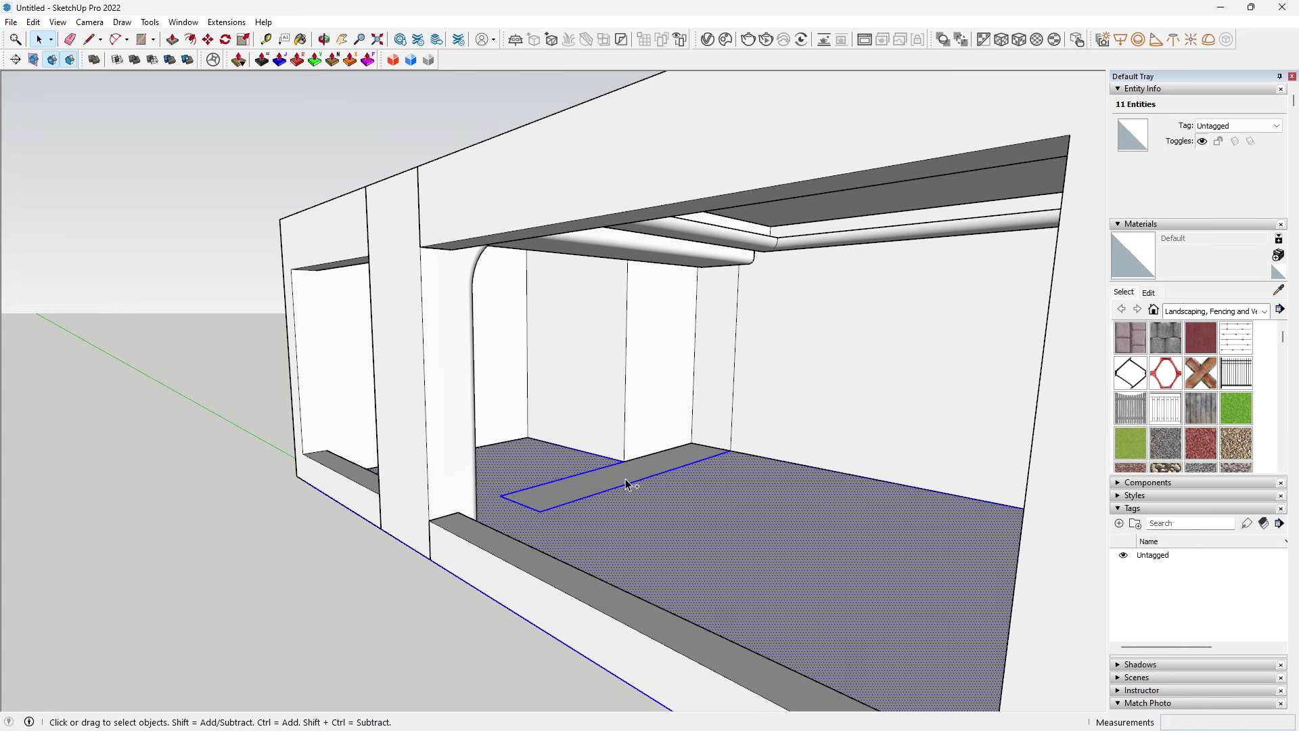
pyautogui.rightClick(679, 466)
pyautogui.click(732, 277)
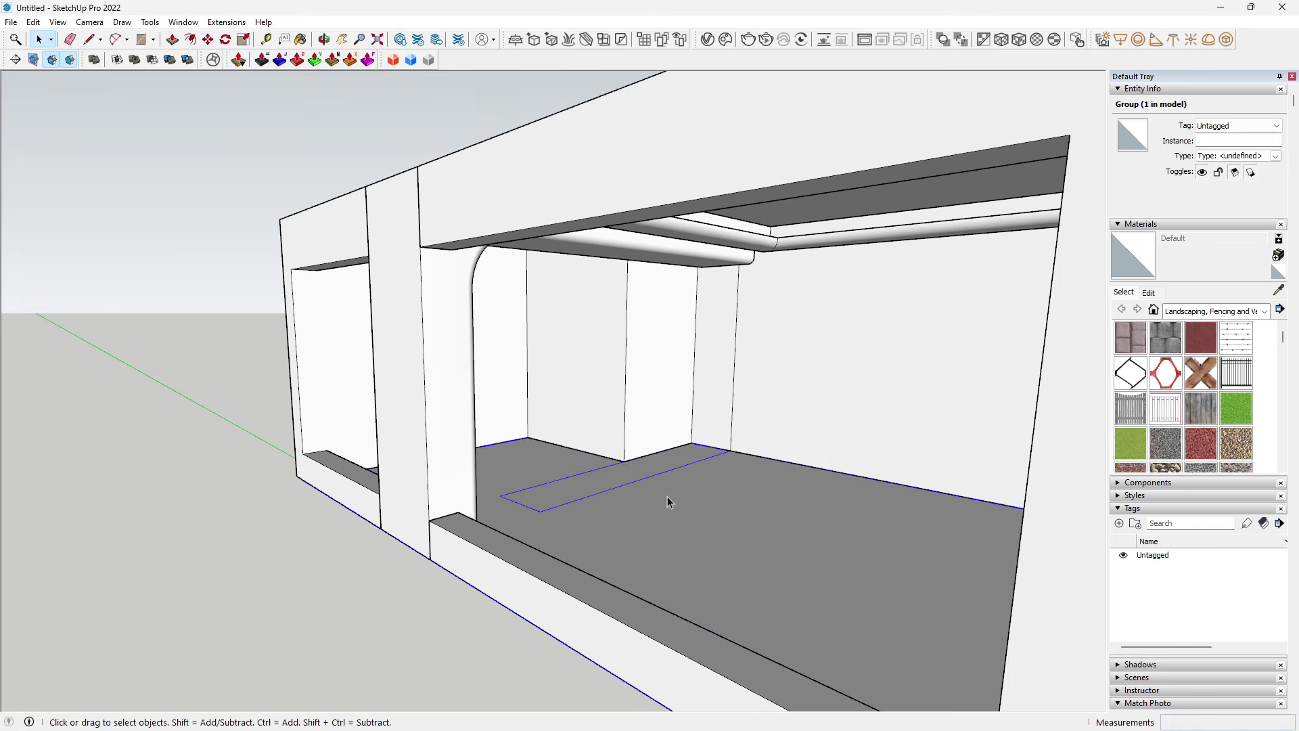
pyautogui.doubleClick(673, 504)
pyautogui.moveTo(672, 512); pyautogui.dragTo(680, 500, button='middle')
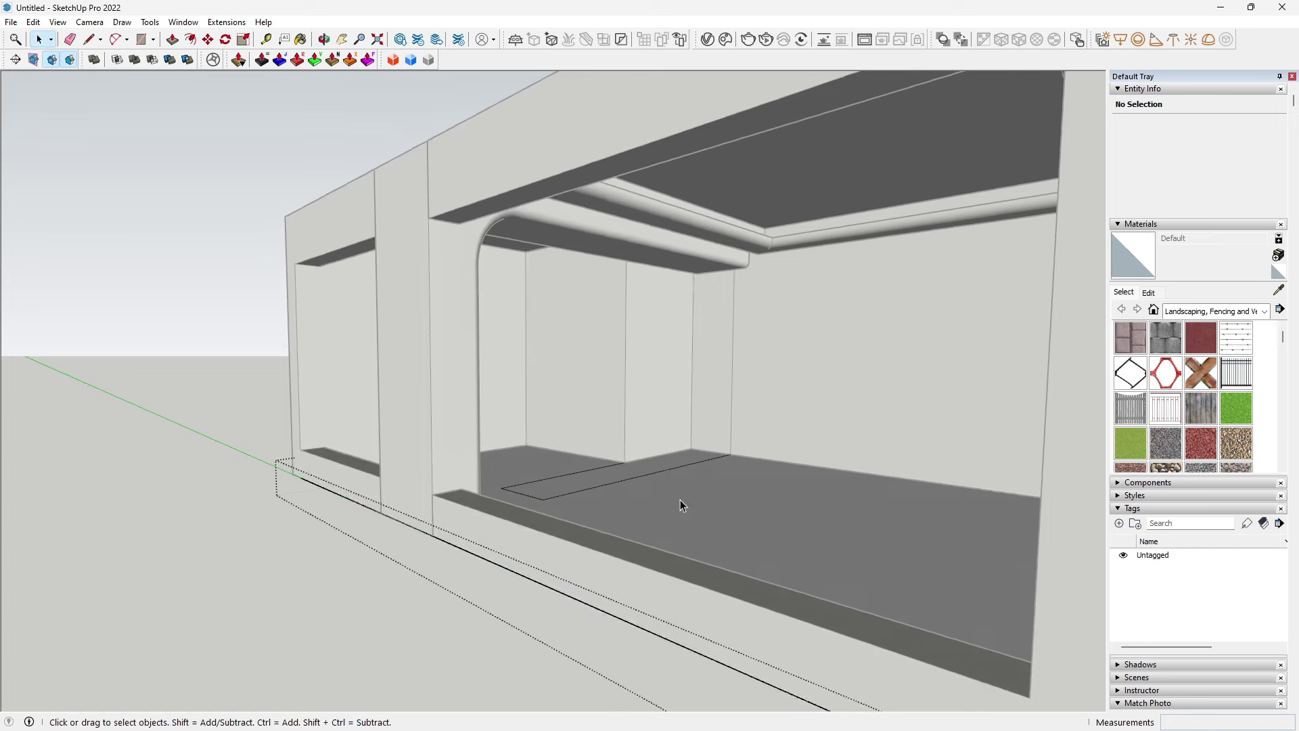
# Step: Push the floor face down 200 mm into a solid slab
pyautogui.press('p')
pyautogui.click(670, 522)
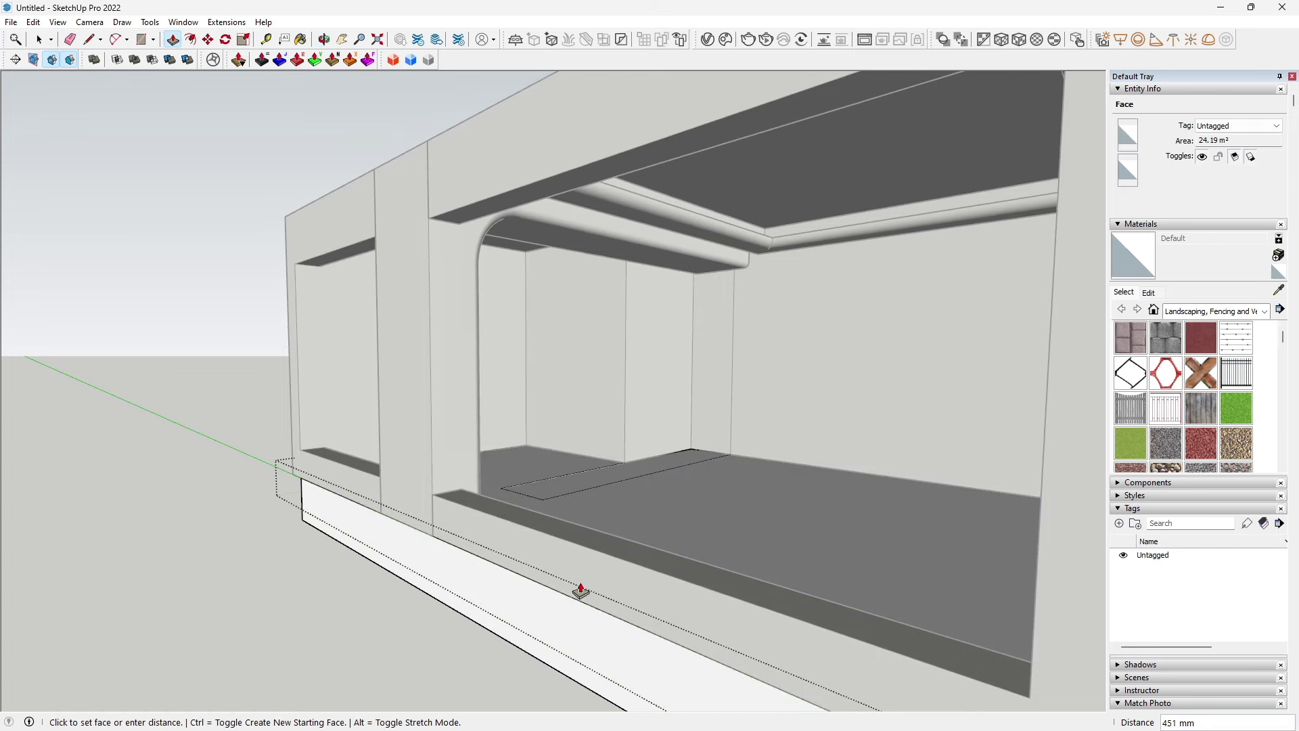
pyautogui.write('200')
pyautogui.press('Return')
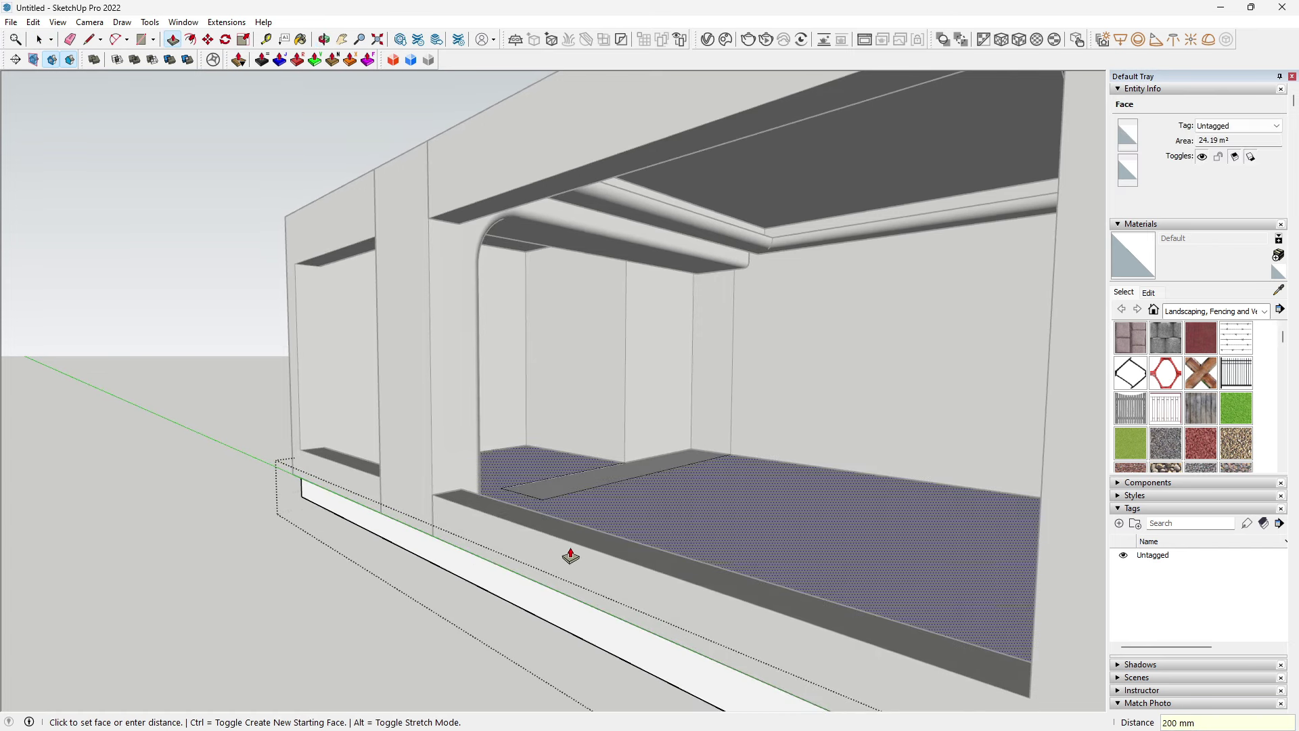
pyautogui.moveTo(574, 508)
pyautogui.mouseDown(button='middle')
pyautogui.moveTo(595, 571)
pyautogui.moveTo(507, 434)
pyautogui.mouseUp(button='middle')
# Step: Pull out the small face at the slab's end
pyautogui.click(824, 515)
pyautogui.moveTo(877, 512)
pyautogui.mouseDown(button='middle')
pyautogui.moveTo(980, 521)
pyautogui.moveTo(477, 509)
pyautogui.mouseUp(button='middle')
pyautogui.click(477, 508)
pyautogui.moveTo(589, 536)
pyautogui.mouseDown(button='middle')
pyautogui.moveTo(934, 473)
pyautogui.moveTo(379, 531)
pyautogui.moveTo(398, 539)
pyautogui.moveTo(386, 385)
pyautogui.moveTo(454, 501)
pyautogui.moveTo(531, 507)
pyautogui.moveTo(467, 559)
pyautogui.moveTo(890, 496)
pyautogui.moveTo(672, 489)
pyautogui.mouseUp(button='middle')
pyautogui.press('e')
pyautogui.press('p')
# Step: Pull the slab's bottom face 250 mm and extend its end face 600 mm
pyautogui.click(548, 484)
pyautogui.click(816, 543)
pyautogui.click(875, 512)
pyautogui.moveTo(876, 513)
pyautogui.mouseDown(button='middle')
pyautogui.moveTo(559, 507)
pyautogui.moveTo(380, 484)
pyautogui.moveTo(654, 542)
pyautogui.moveTo(707, 531)
pyautogui.mouseUp(button='middle')
pyautogui.click(708, 531)
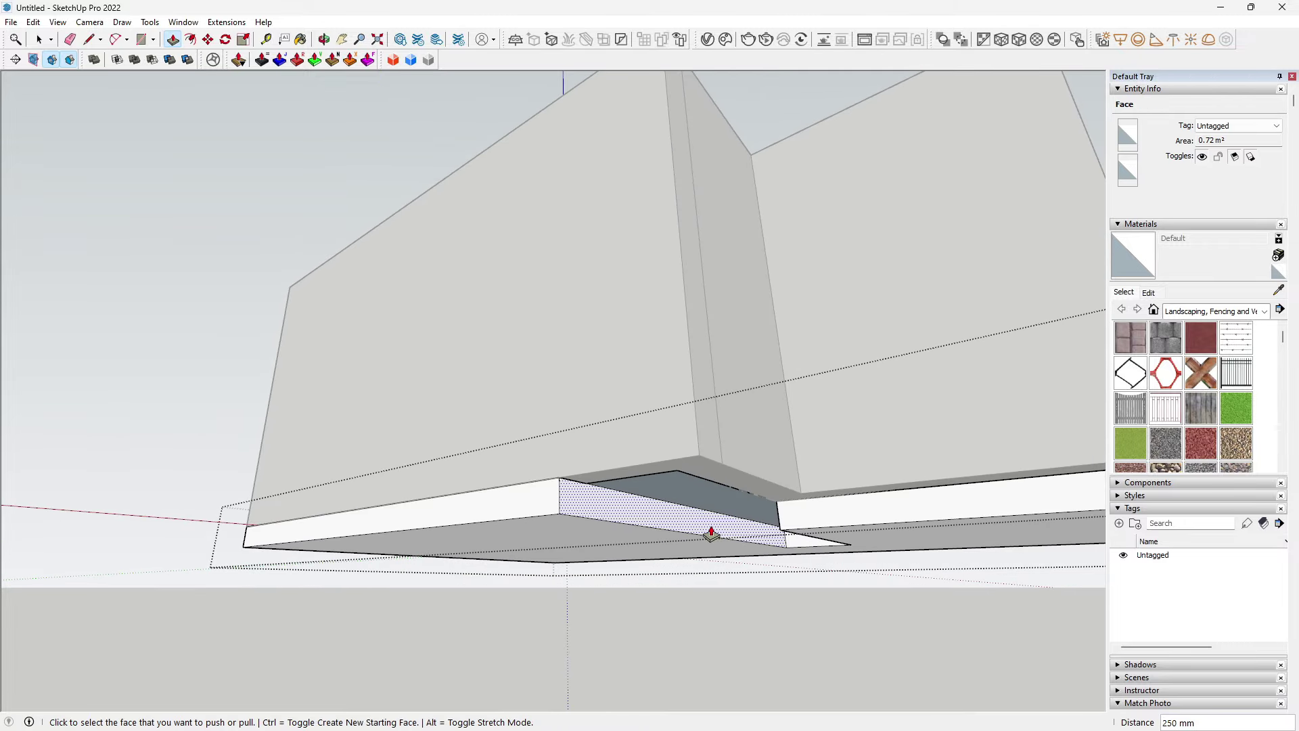
pyautogui.click(788, 504)
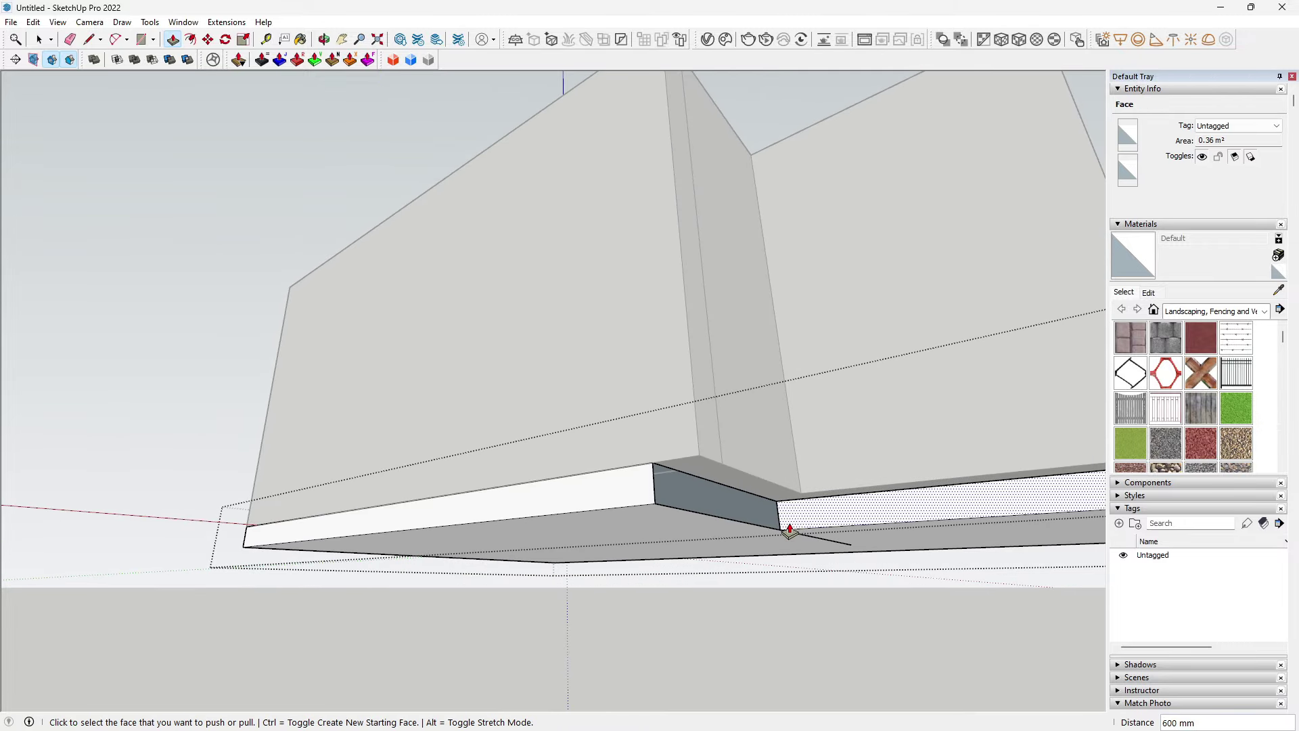
# Step: Erase the stray edge at the slab corner
pyautogui.press('l')
pyautogui.click(780, 529)
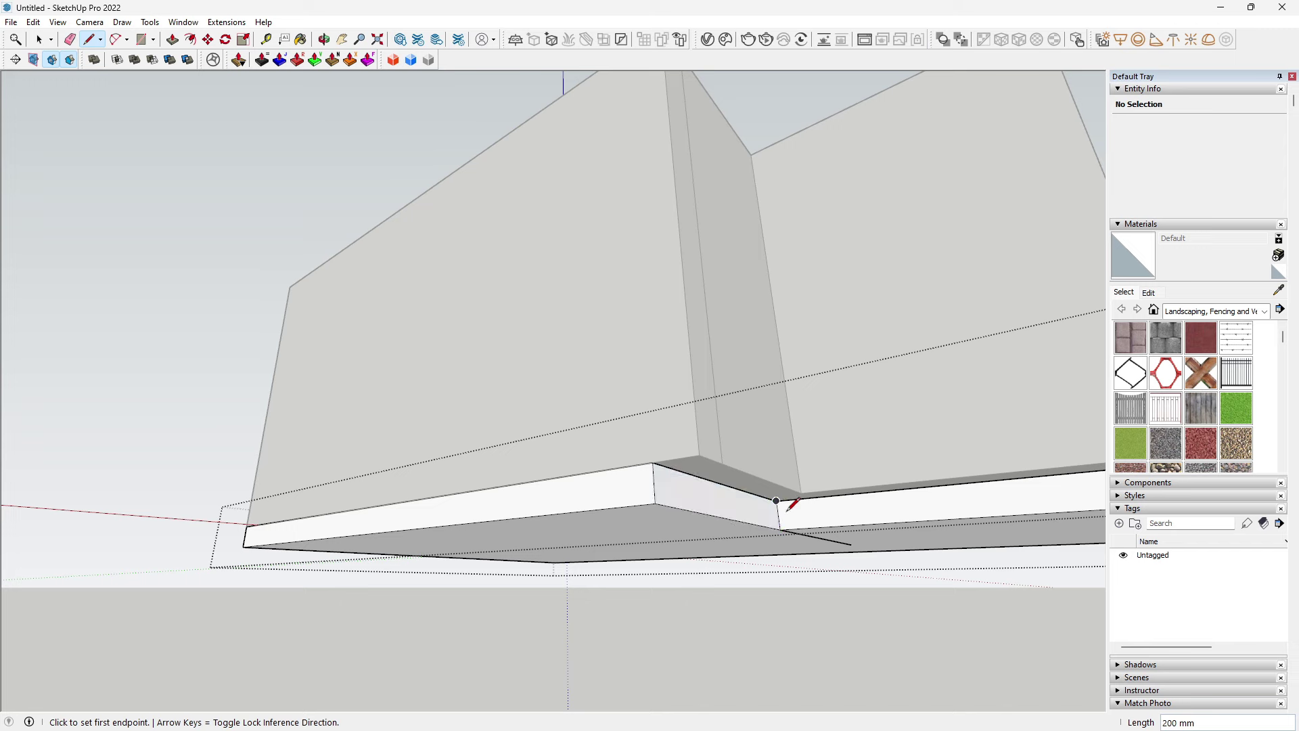
pyautogui.press('e')
pyautogui.moveTo(783, 525); pyautogui.dragTo(817, 526, button='middle')
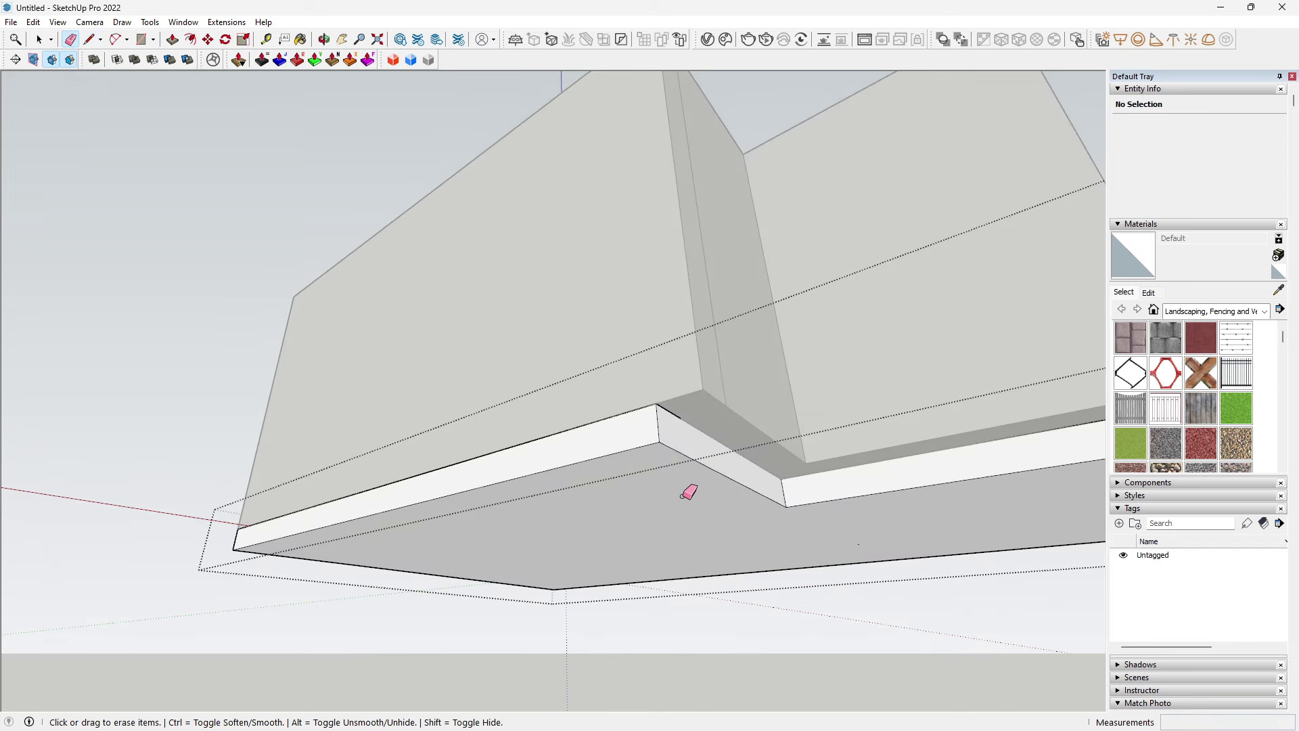
pyautogui.scroll(-5, 684, 495)
pyautogui.moveTo(673, 484)
pyautogui.mouseDown(button='middle')
pyautogui.moveTo(533, 502)
pyautogui.moveTo(650, 513)
pyautogui.mouseUp(button='middle')
# Step: Extend the slab's right end outward 250 mm twice and pull out another slab face
pyautogui.press('p')
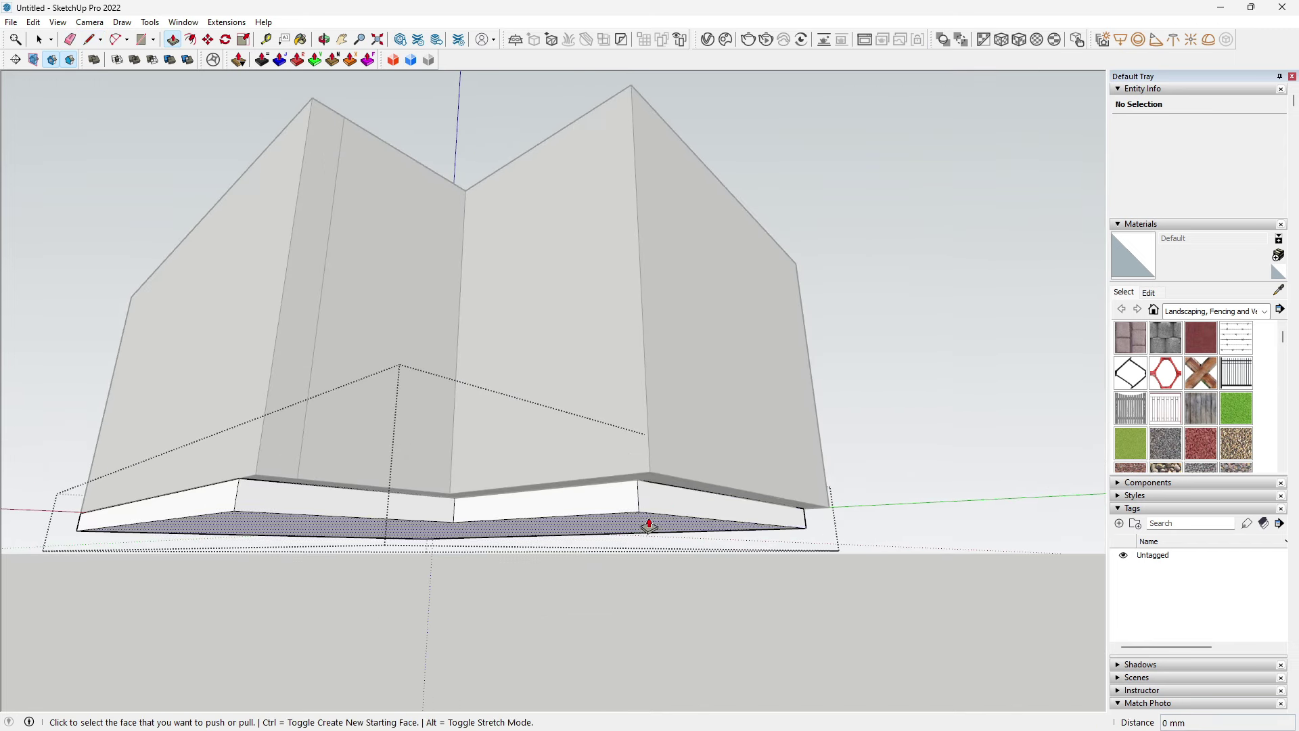
pyautogui.click(650, 524)
pyautogui.click(681, 458)
pyautogui.click(638, 505)
pyautogui.click(603, 446)
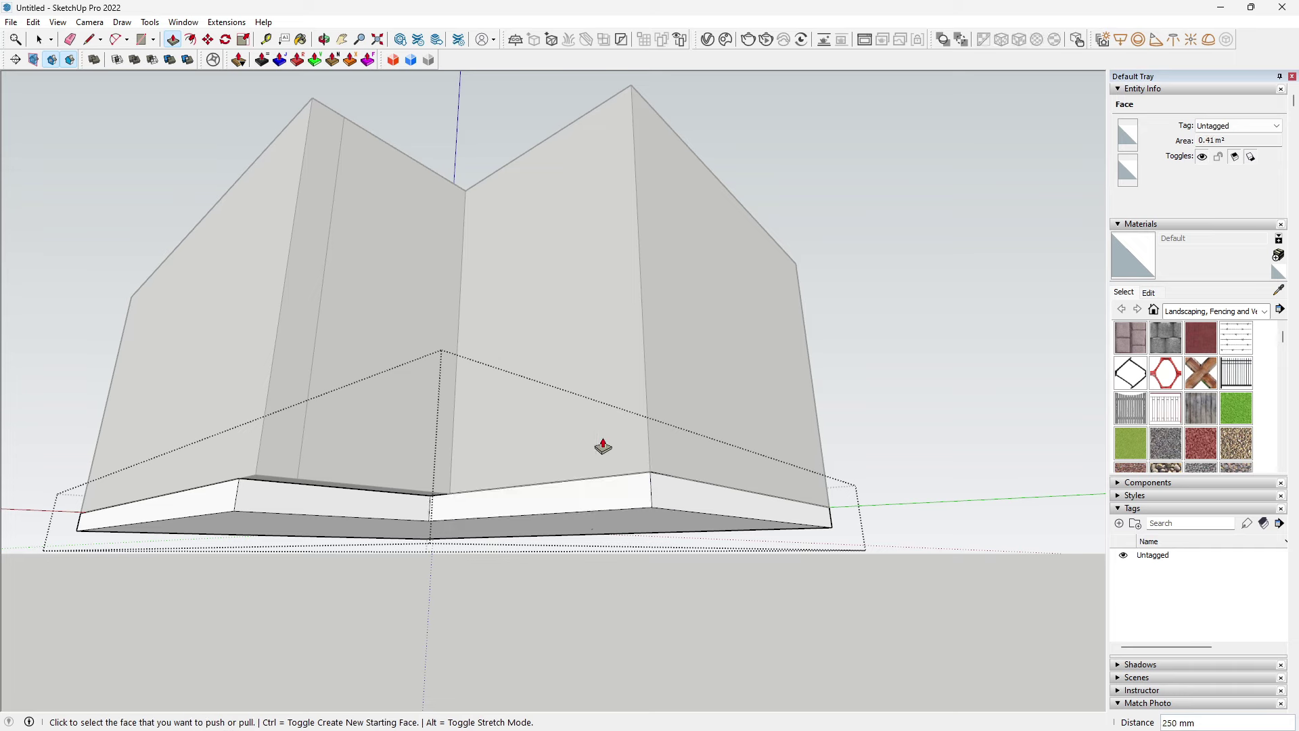
pyautogui.scroll(3, 536, 429)
pyautogui.click(342, 460)
pyautogui.click(403, 429)
pyautogui.moveTo(403, 429)
pyautogui.mouseDown(button='middle')
pyautogui.moveTo(578, 477)
pyautogui.moveTo(357, 449)
pyautogui.mouseUp(button='middle')
pyautogui.scroll(-3, 356, 469)
pyautogui.scroll(5, 441, 513)
pyautogui.scroll(-1, 531, 539)
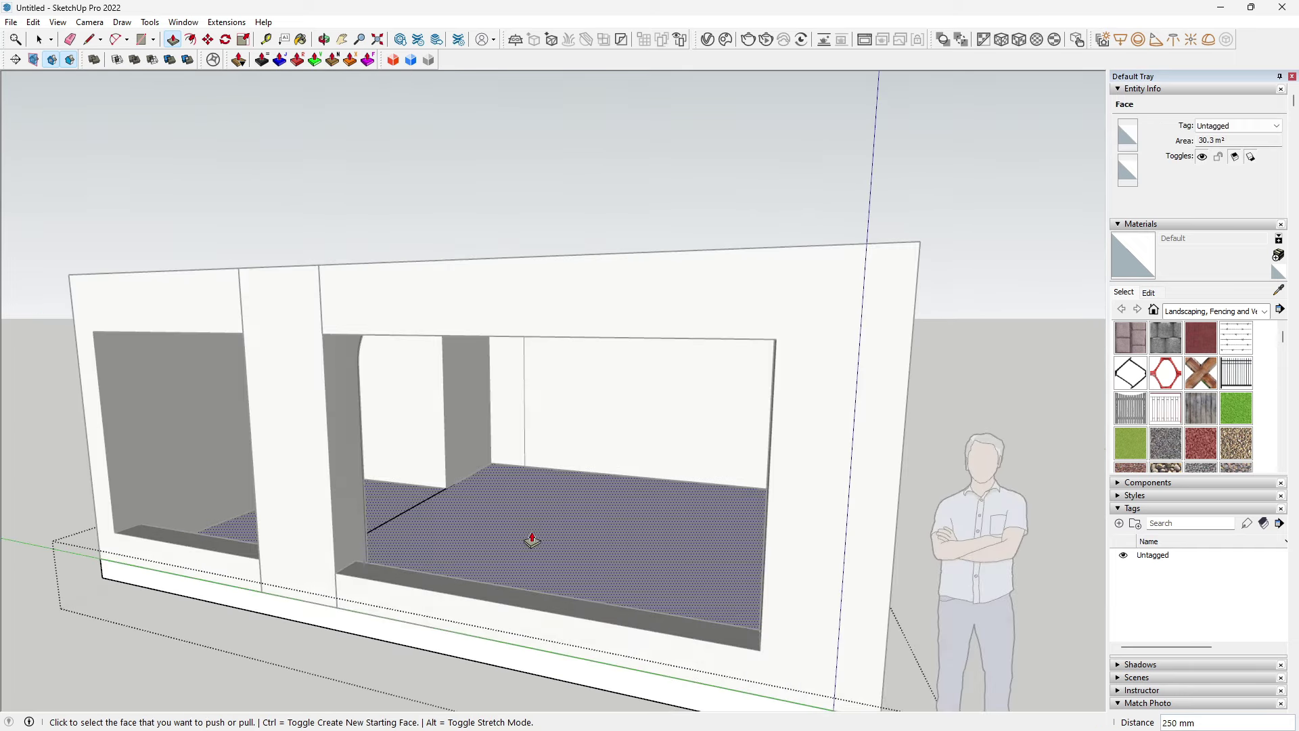
pyautogui.scroll(-5, 464, 352)
pyautogui.scroll(8, 507, 502)
pyautogui.moveTo(508, 502)
pyautogui.mouseDown(button='middle')
pyautogui.moveTo(578, 528)
pyautogui.moveTo(452, 591)
pyautogui.moveTo(493, 545)
pyautogui.moveTo(331, 534)
pyautogui.moveTo(411, 527)
pyautogui.mouseUp(button='middle')
# Step: Draw a 3343 mm strip outline on the floor along the far wall
pyautogui.scroll(-2, 410, 522)
pyautogui.press('l')
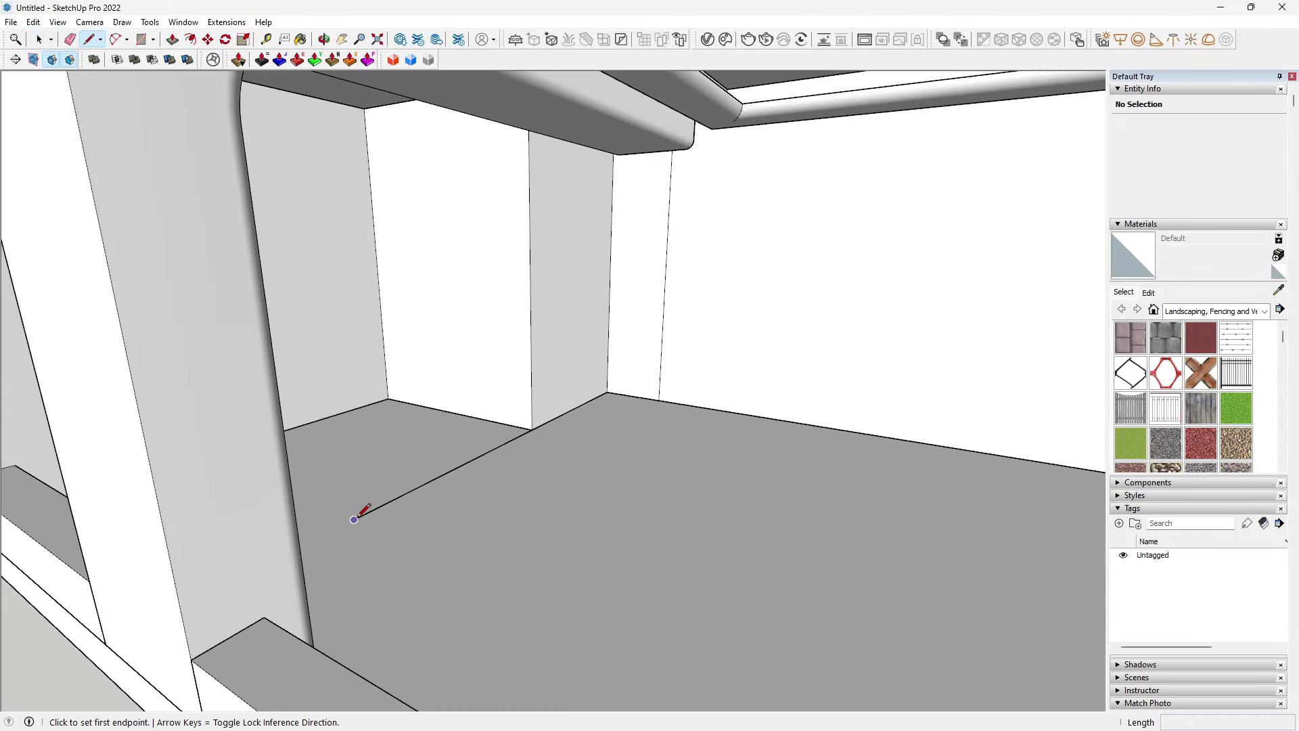
pyautogui.click(354, 519)
pyautogui.scroll(-3, 430, 523)
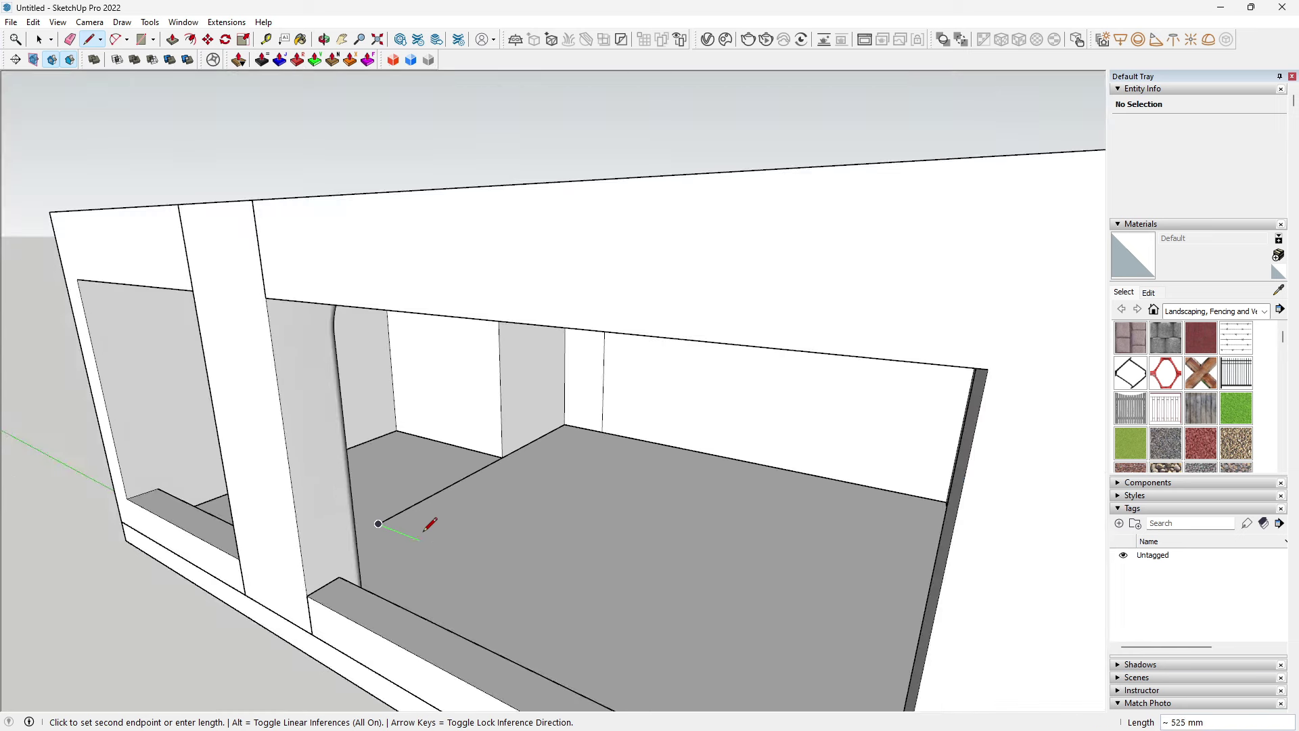
pyautogui.press('space')
pyautogui.click(441, 571)
pyautogui.scroll(3, 435, 541)
pyautogui.press('l')
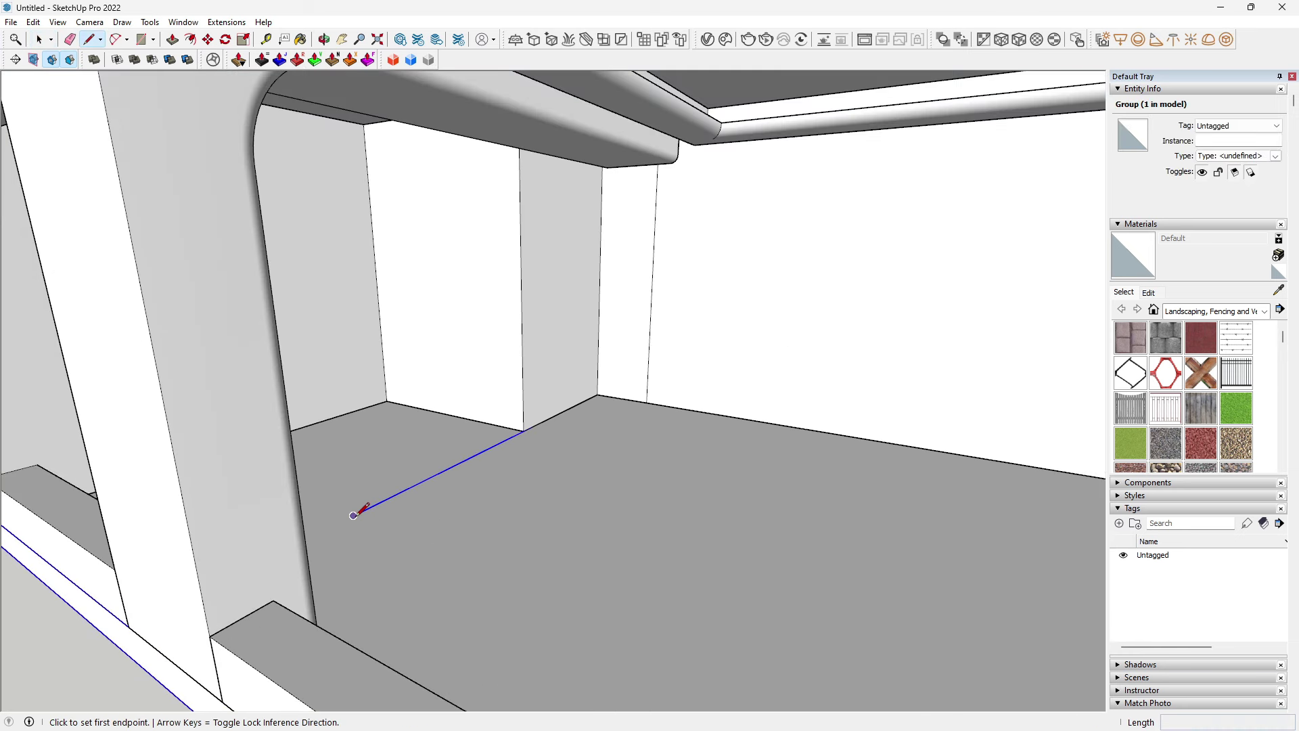
pyautogui.click(353, 515)
pyautogui.press('Escape')
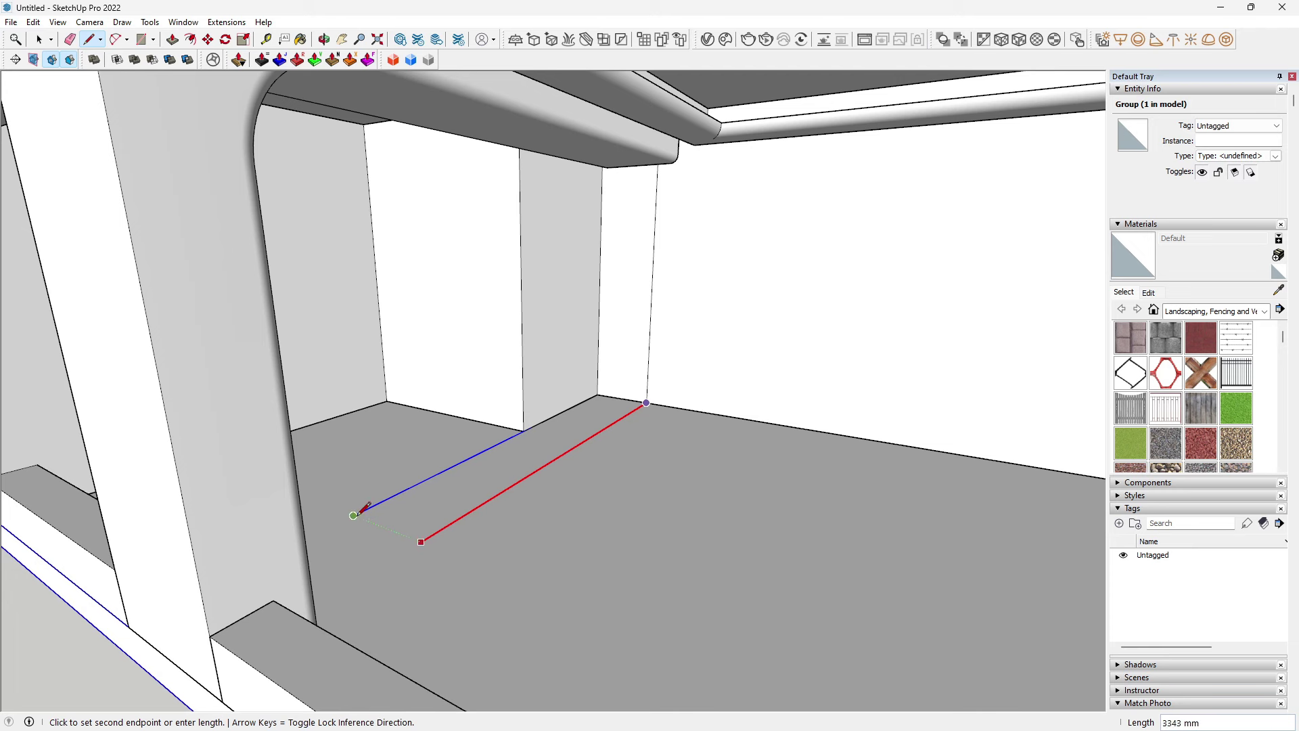
pyautogui.scroll(2, 461, 506)
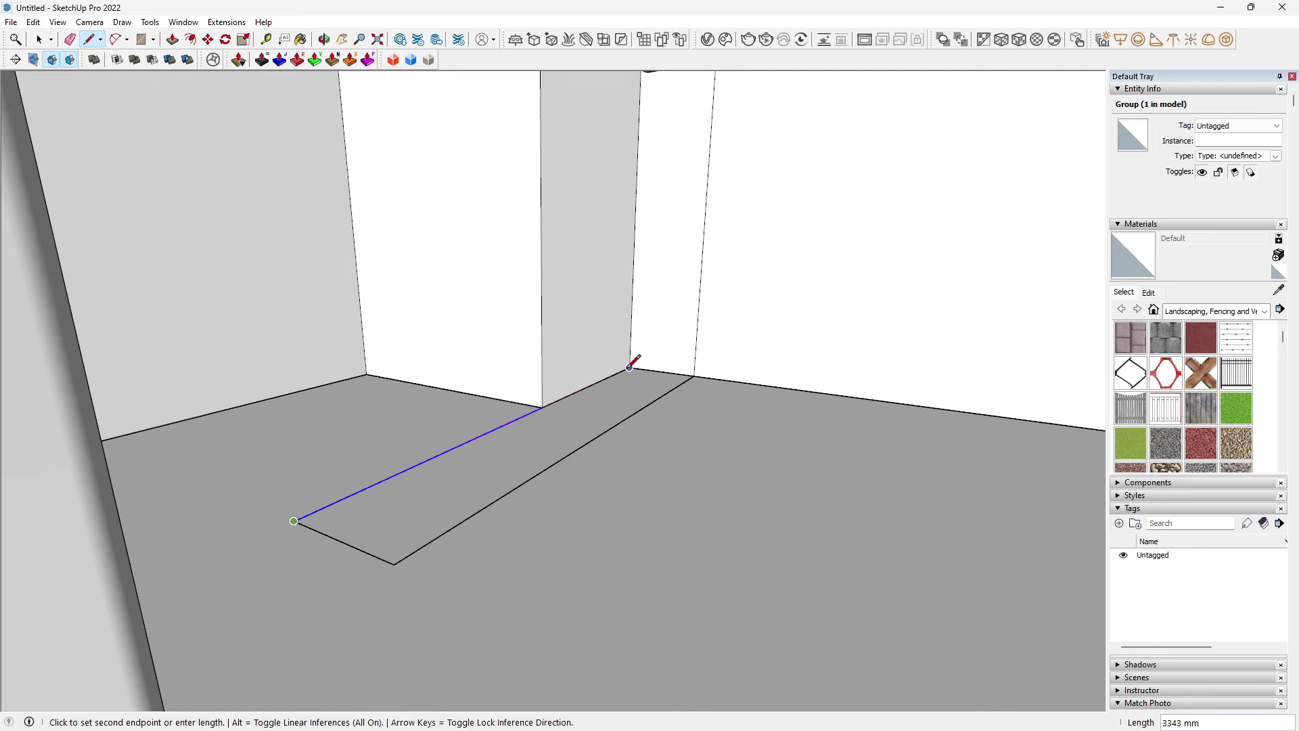
# Step: Select the strip face with its edges and make it a group
pyautogui.press('space')
pyautogui.doubleClick(609, 417)
pyautogui.rightClick(609, 418)
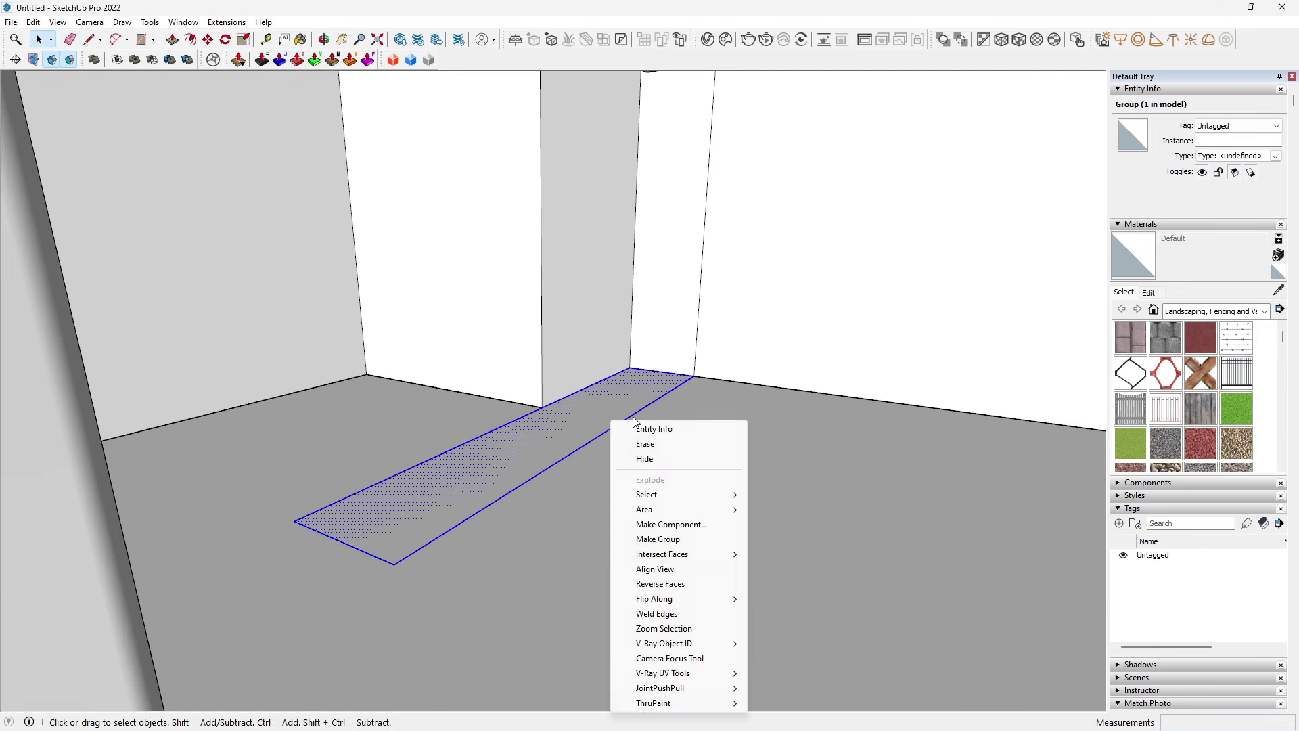
pyautogui.press('Escape')
# Step: Try raising the strip face, then cancel and reorient the view
pyautogui.press('p')
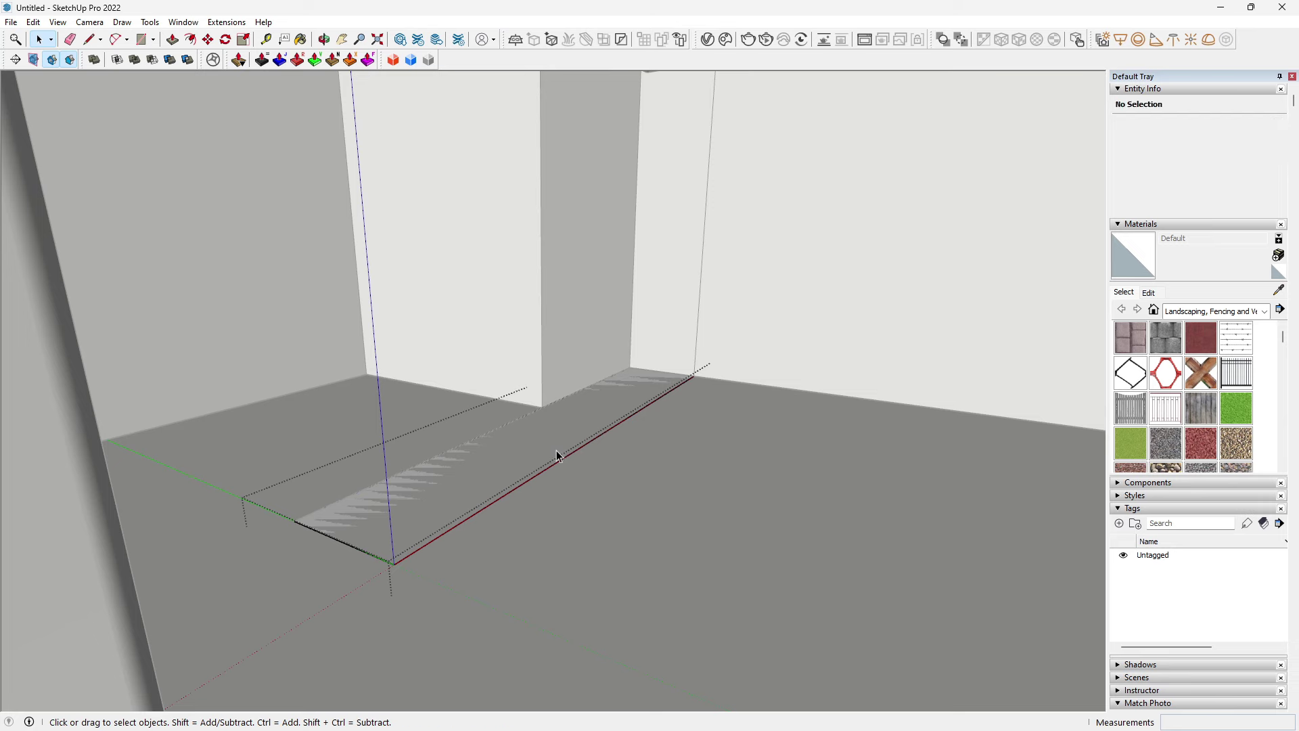
pyautogui.click(556, 448)
pyautogui.moveTo(556, 438)
pyautogui.mouseDown(button='middle')
pyautogui.moveTo(600, 484)
pyautogui.moveTo(562, 472)
pyautogui.mouseUp(button='middle')
pyautogui.press('Escape')
pyautogui.moveTo(481, 550)
pyautogui.mouseDown(button='middle')
pyautogui.moveTo(416, 585)
pyautogui.moveTo(377, 510)
pyautogui.moveTo(342, 602)
pyautogui.mouseUp(button='middle')
pyautogui.moveTo(405, 550)
pyautogui.mouseDown(button='middle')
pyautogui.moveTo(357, 641)
pyautogui.moveTo(322, 634)
pyautogui.moveTo(365, 568)
pyautogui.mouseUp(button='middle')
# Step: Copy the strip's end edge along it at 320 mm and 620 mm
pyautogui.press('p')
pyautogui.press('a')
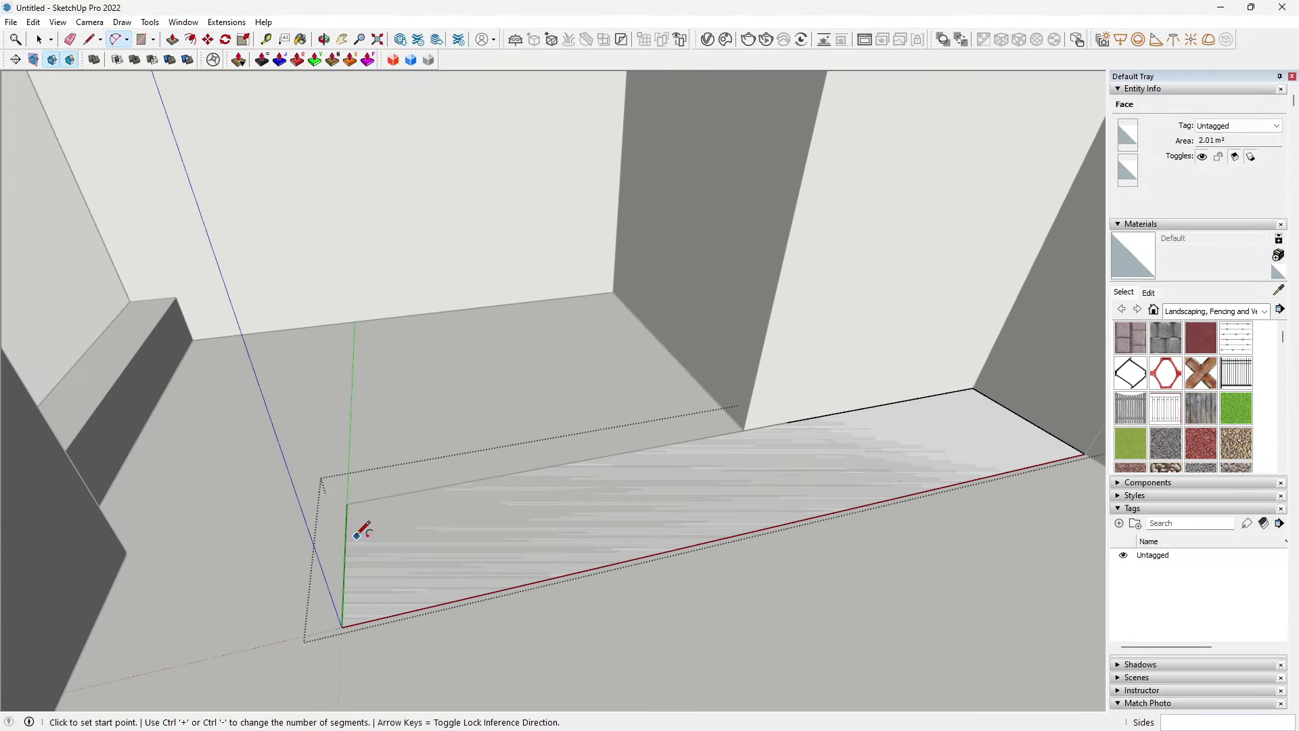
pyautogui.press('m')
pyautogui.click(342, 627)
pyautogui.press('ctrl')
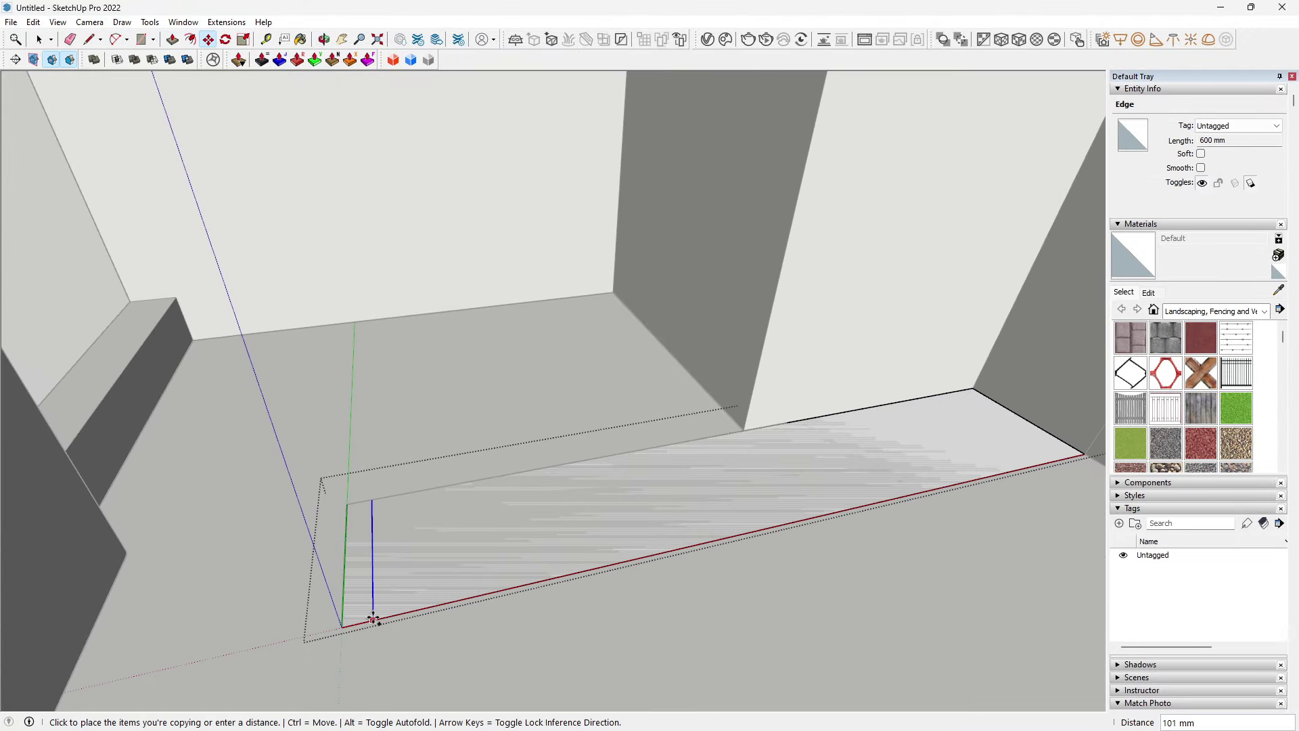
pyautogui.write('0')
pyautogui.press('Return')
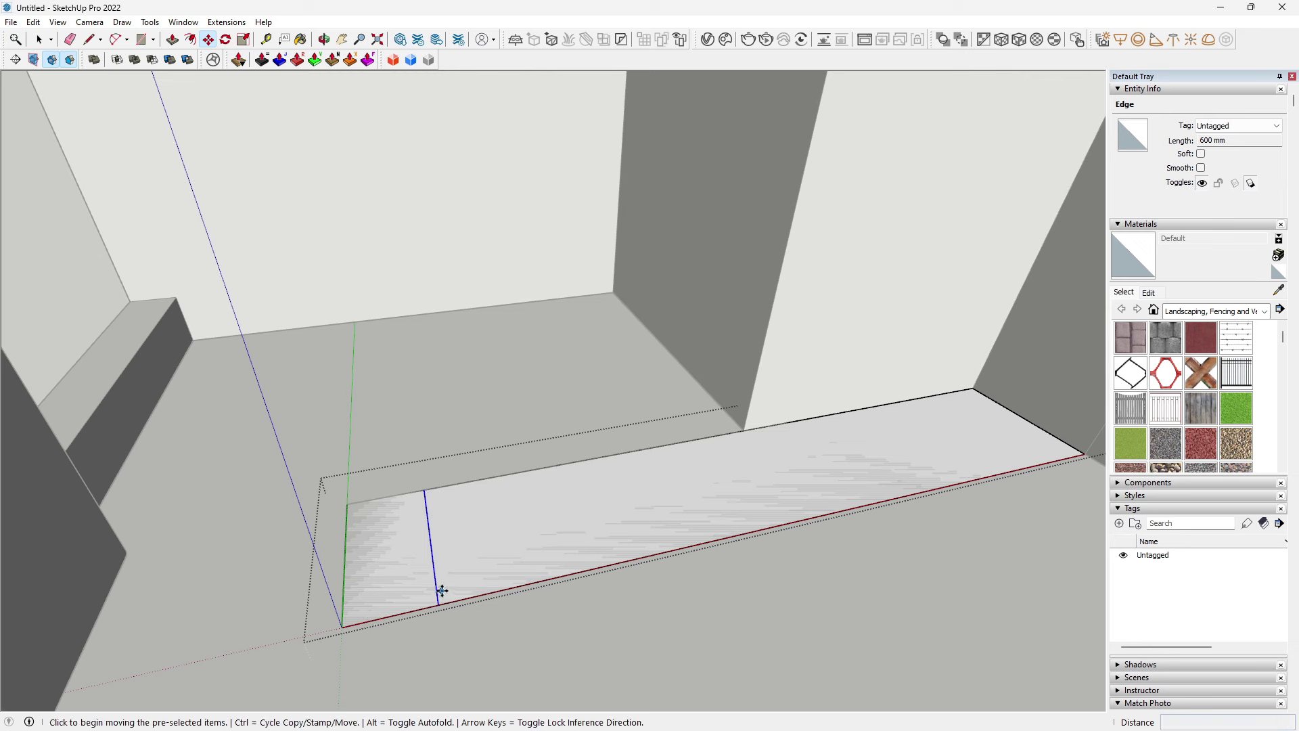
pyautogui.click(437, 591)
pyautogui.press('ctrl')
pyautogui.write('62')
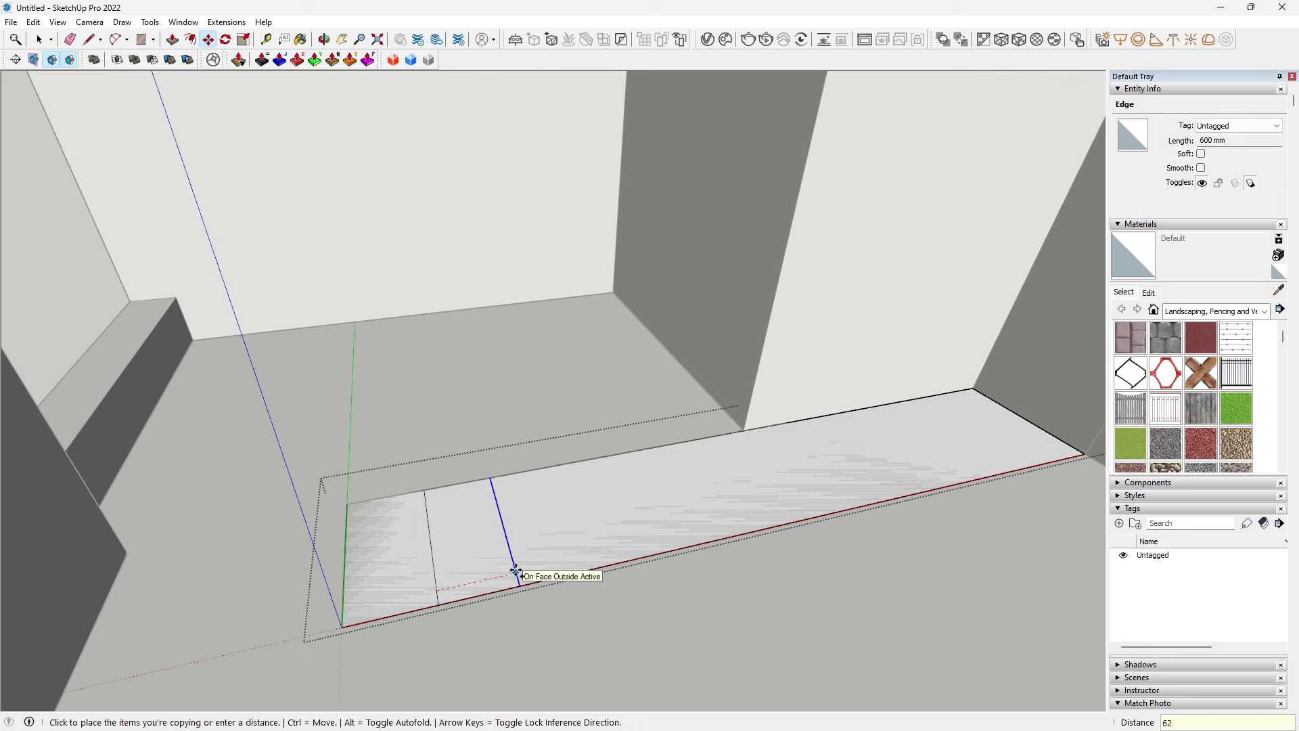
pyautogui.write('0')
pyautogui.press('Return')
# Step: Add more cross-edge copies: one at 620 mm, then two at 580 mm spacing
pyautogui.click(601, 548)
pyautogui.press('ctrl')
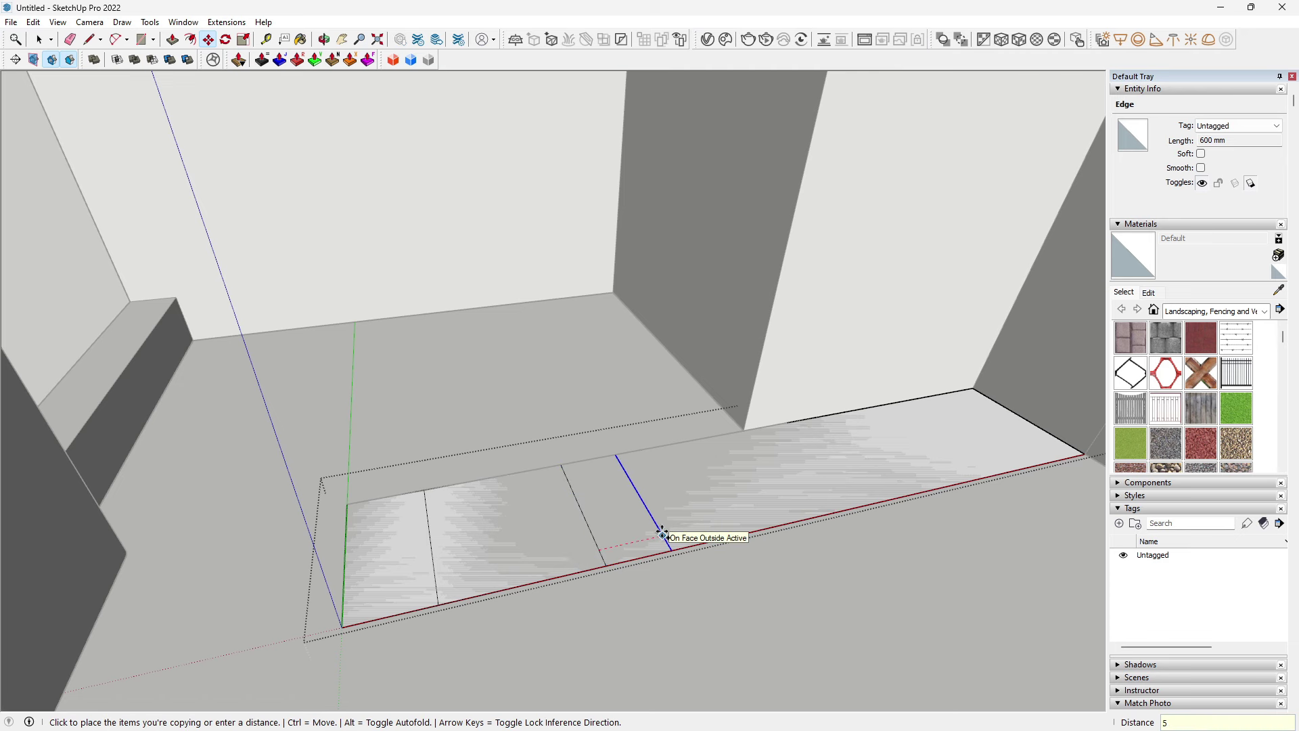
pyautogui.write('620')
pyautogui.press('Return')
pyautogui.moveTo(788, 488); pyautogui.dragTo(680, 519, button='middle')
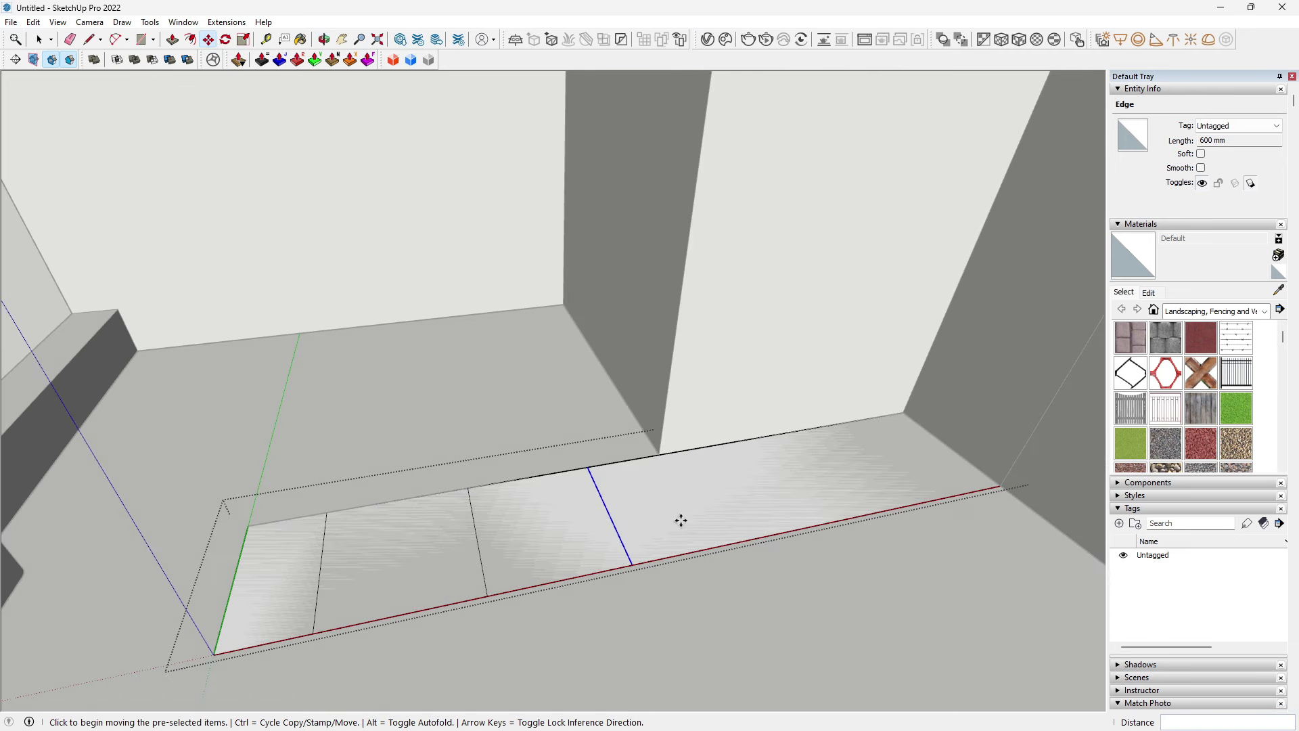
pyautogui.click(485, 596)
pyautogui.press('ctrl')
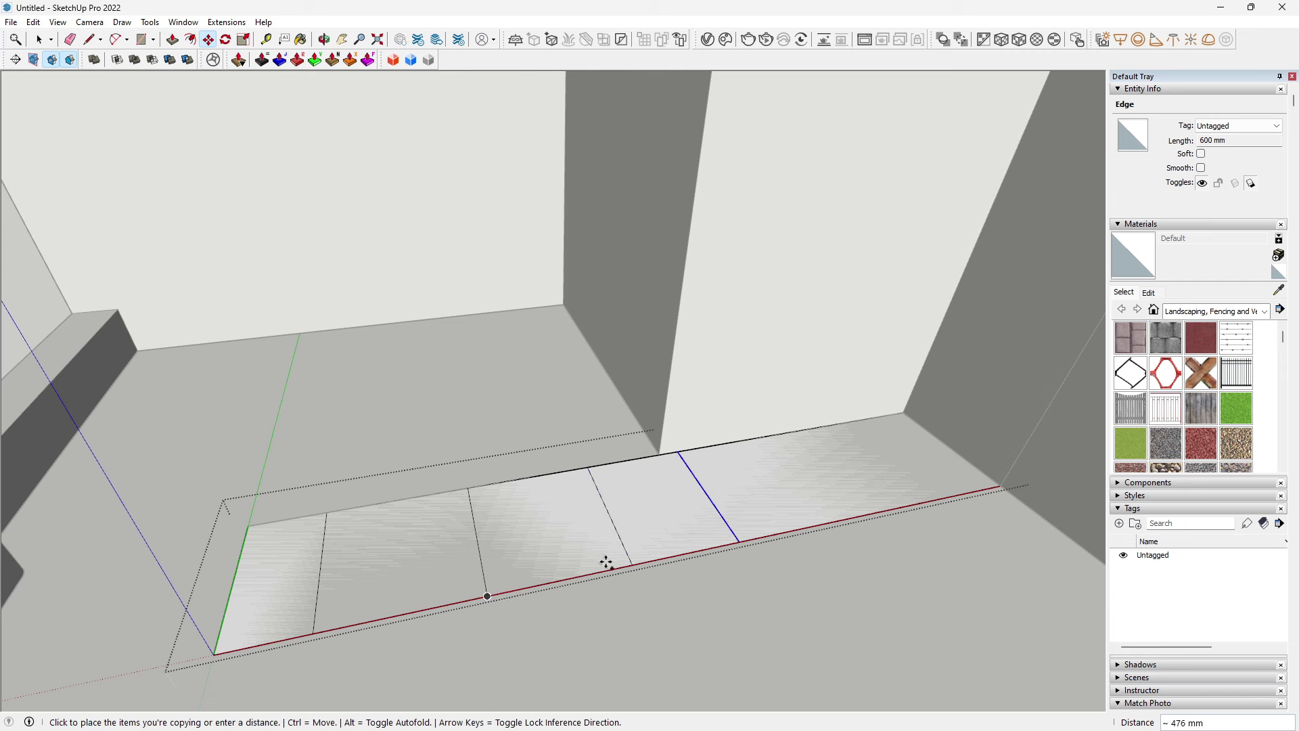
pyautogui.click(630, 561)
pyautogui.click(631, 561)
pyautogui.click(760, 536)
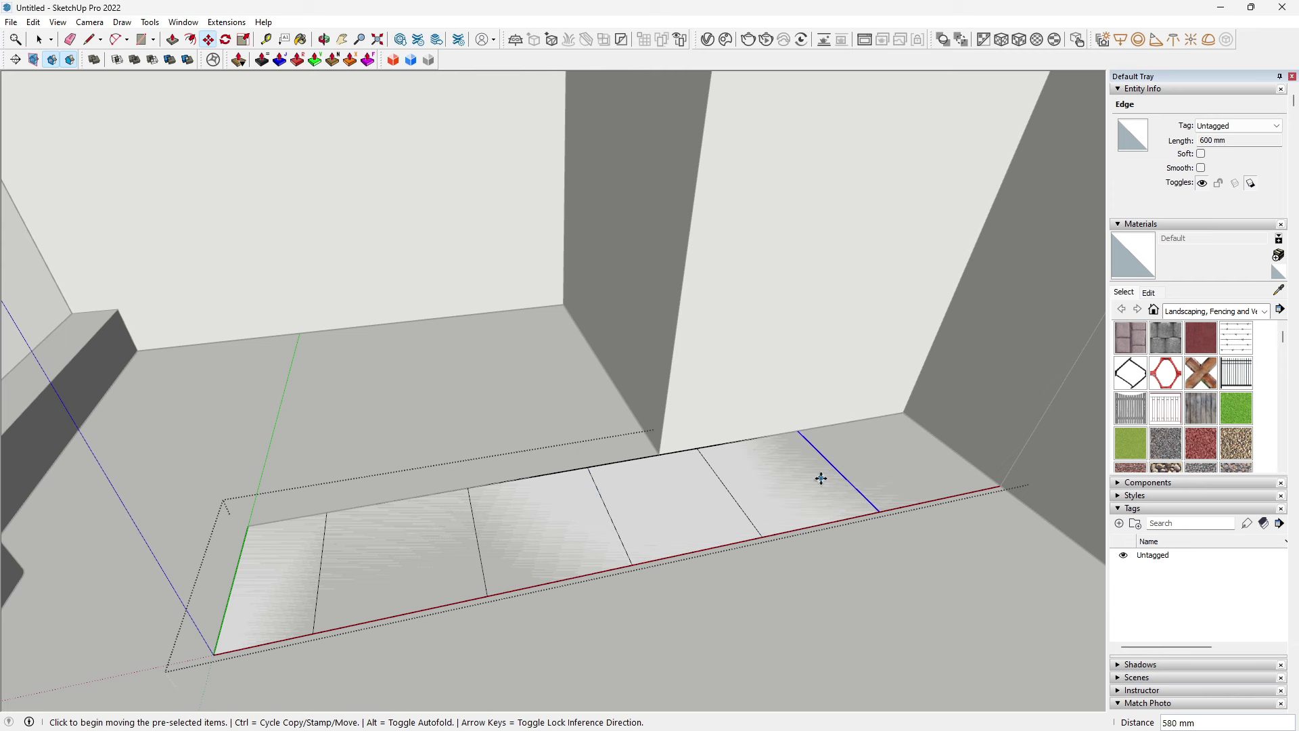
pyautogui.moveTo(592, 523); pyautogui.dragTo(717, 506, button='middle')
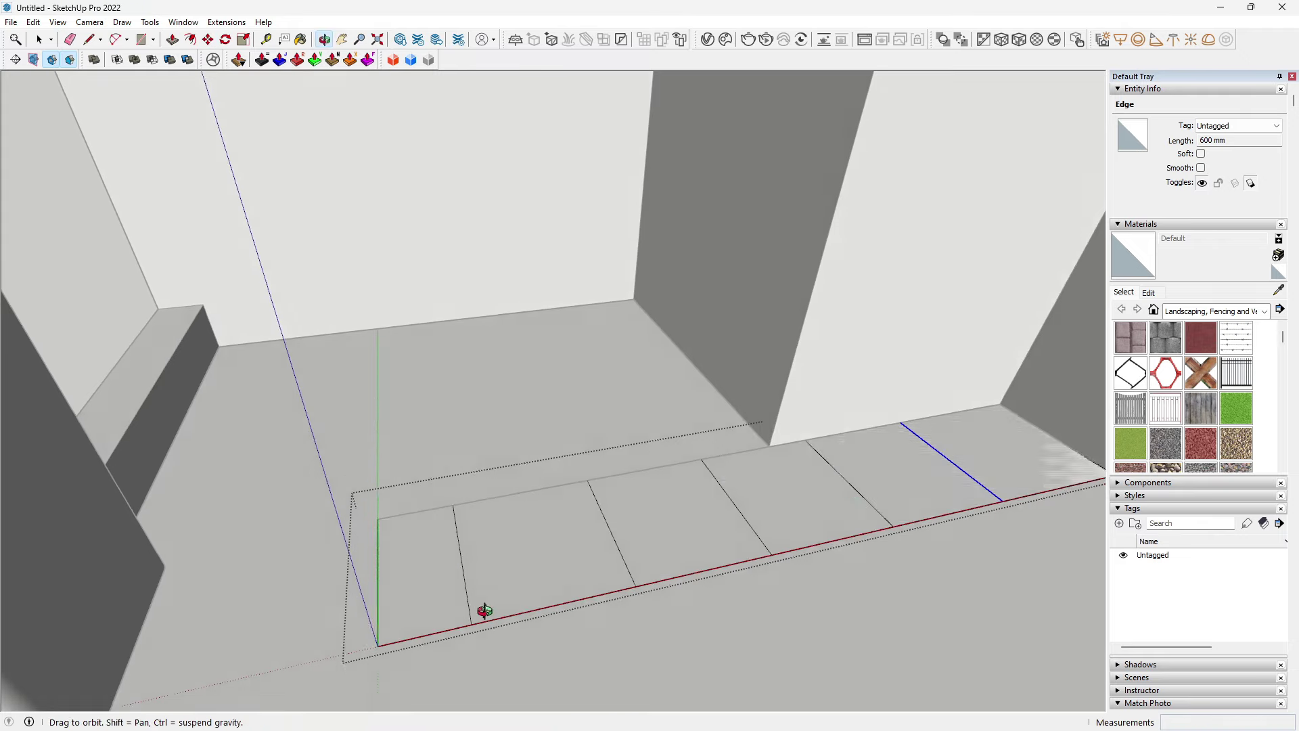
pyautogui.press('space')
pyautogui.scroll(2, 388, 632)
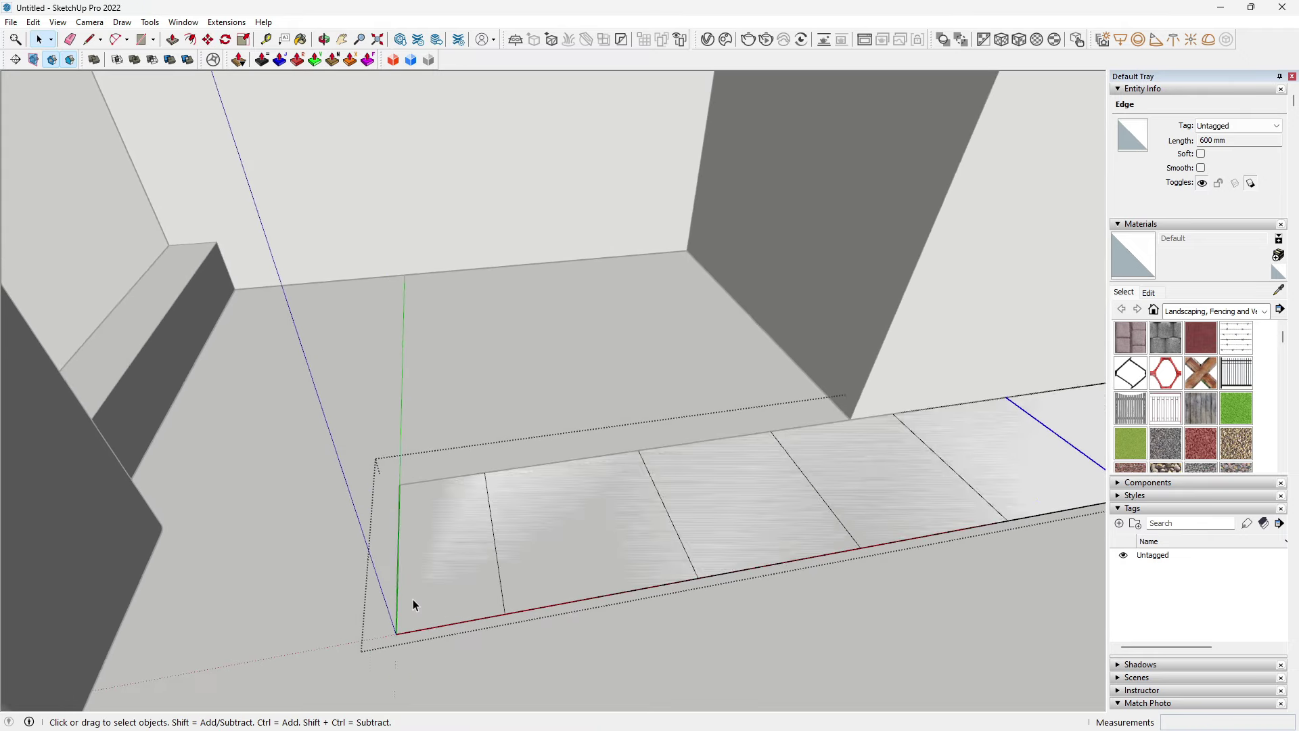
pyautogui.moveTo(420, 633); pyautogui.dragTo(530, 523, button='middle')
# Step: Round the strip's corner with a 2-point arc and raise that face 30 mm
pyautogui.press('a')
pyautogui.click(455, 489)
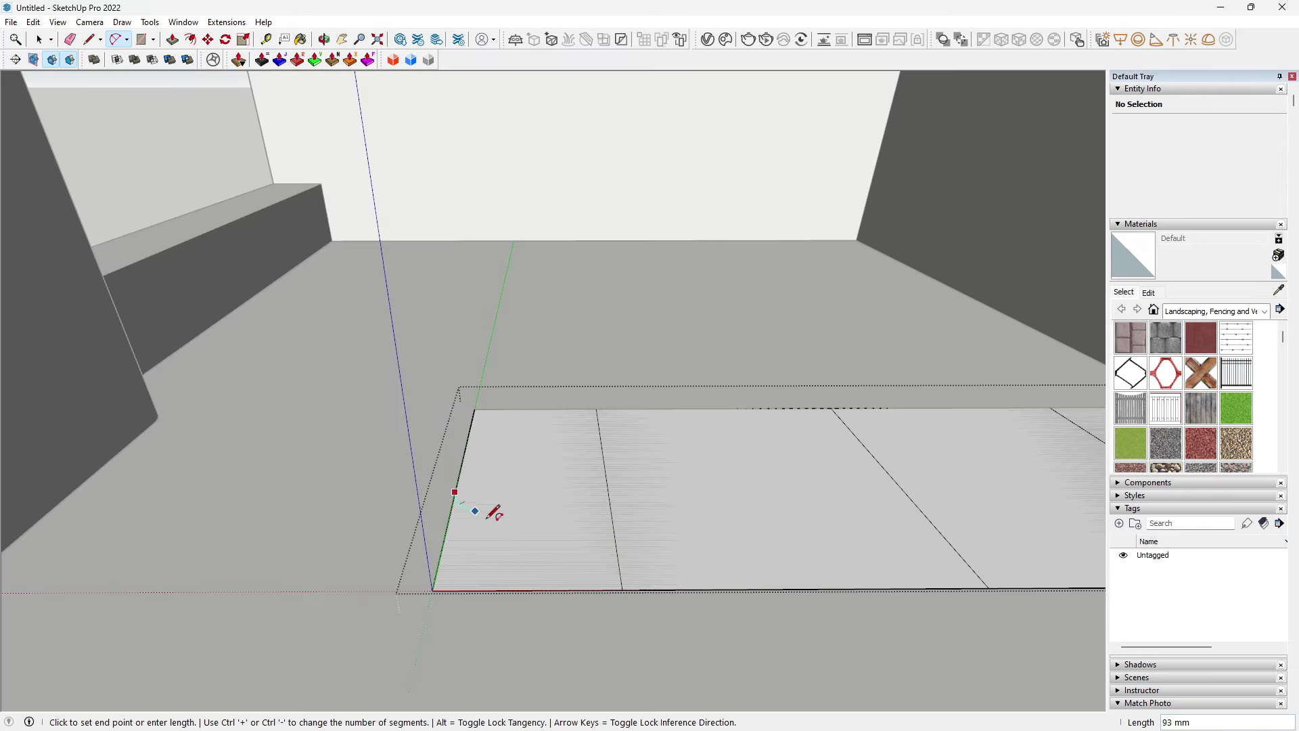
pyautogui.click(586, 589)
pyautogui.press('p')
pyautogui.click(534, 616)
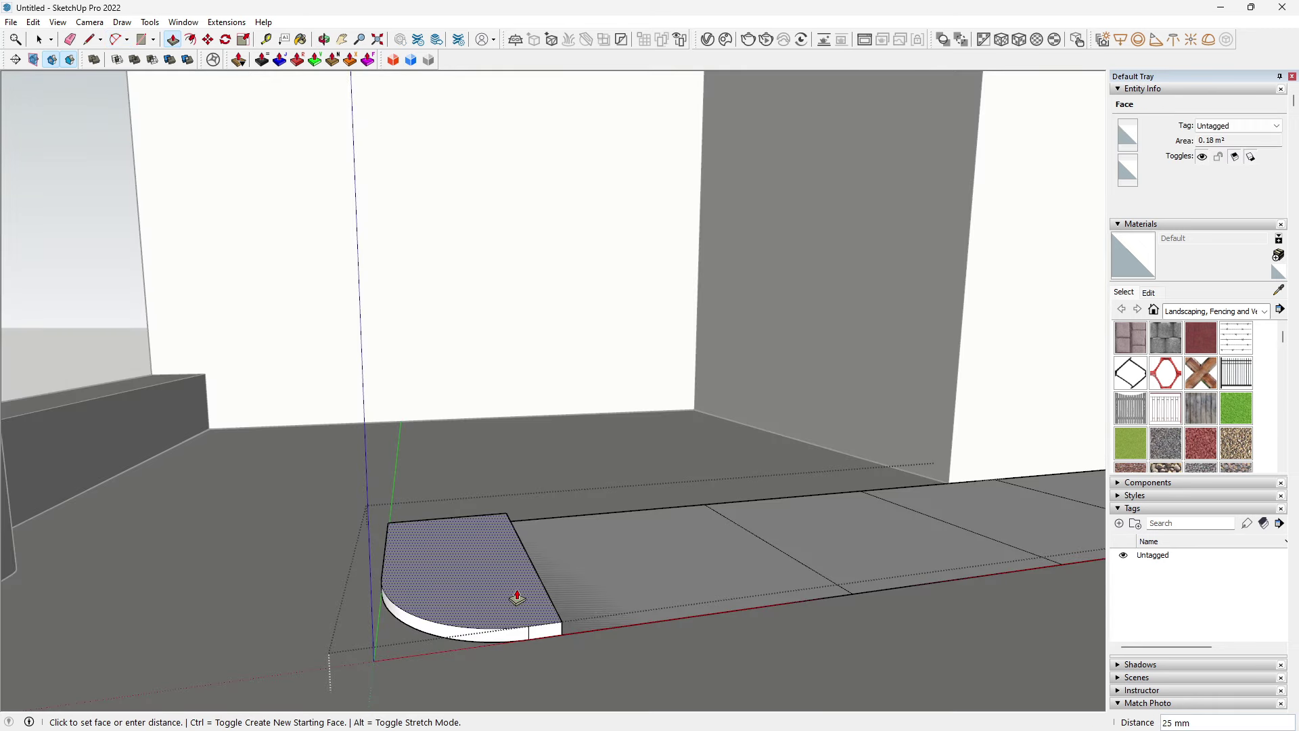
pyautogui.press('Return')
# Step: Raise each remaining panel and the rounded end to the same 30 mm height
pyautogui.doubleClick(583, 616)
pyautogui.doubleClick(893, 577)
pyautogui.moveTo(906, 577); pyautogui.dragTo(728, 630, button='middle')
pyautogui.doubleClick(728, 629)
pyautogui.doubleClick(812, 610)
pyautogui.doubleClick(988, 600)
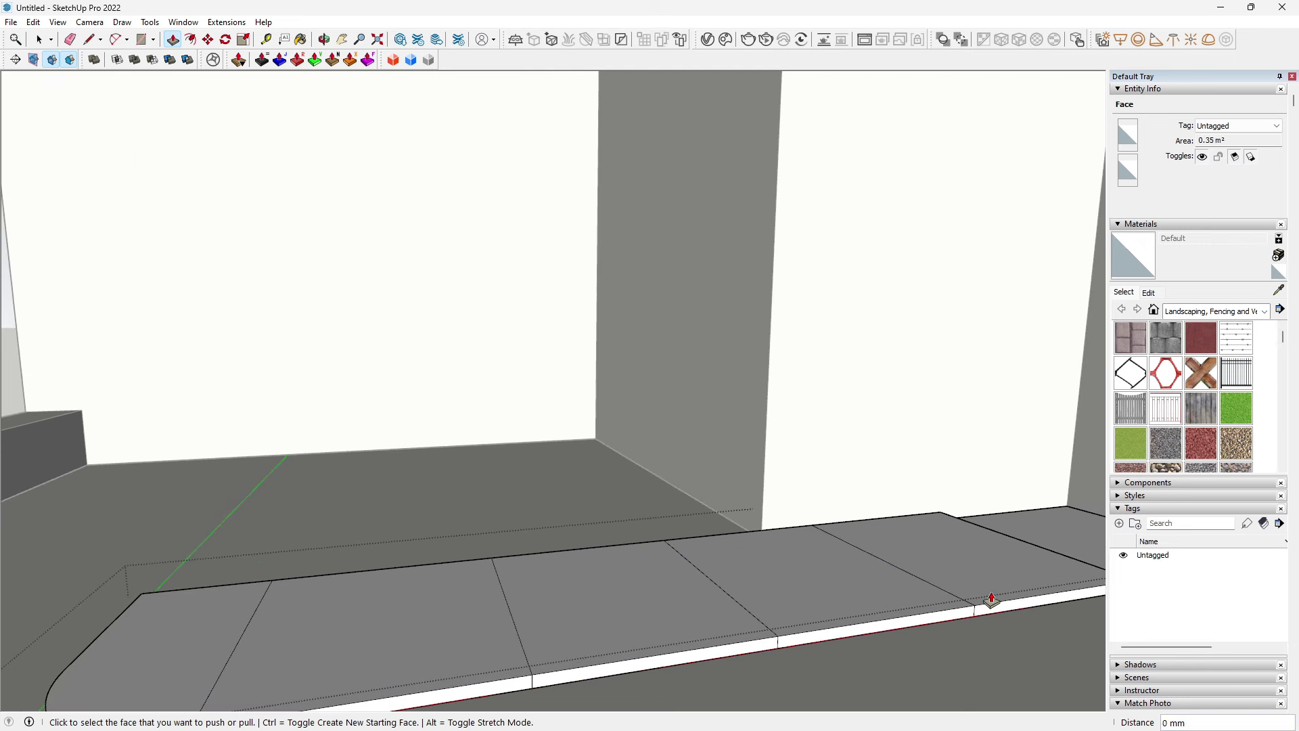
pyautogui.moveTo(988, 600); pyautogui.dragTo(789, 609, button='middle')
pyautogui.doubleClick(933, 574)
pyautogui.moveTo(934, 575)
pyautogui.mouseDown(button='middle')
pyautogui.moveTo(499, 580)
pyautogui.moveTo(572, 595)
pyautogui.moveTo(499, 677)
pyautogui.moveTo(423, 615)
pyautogui.moveTo(421, 632)
pyautogui.moveTo(383, 620)
pyautogui.mouseUp(button='middle')
pyautogui.doubleClick(383, 620)
pyautogui.press('space')
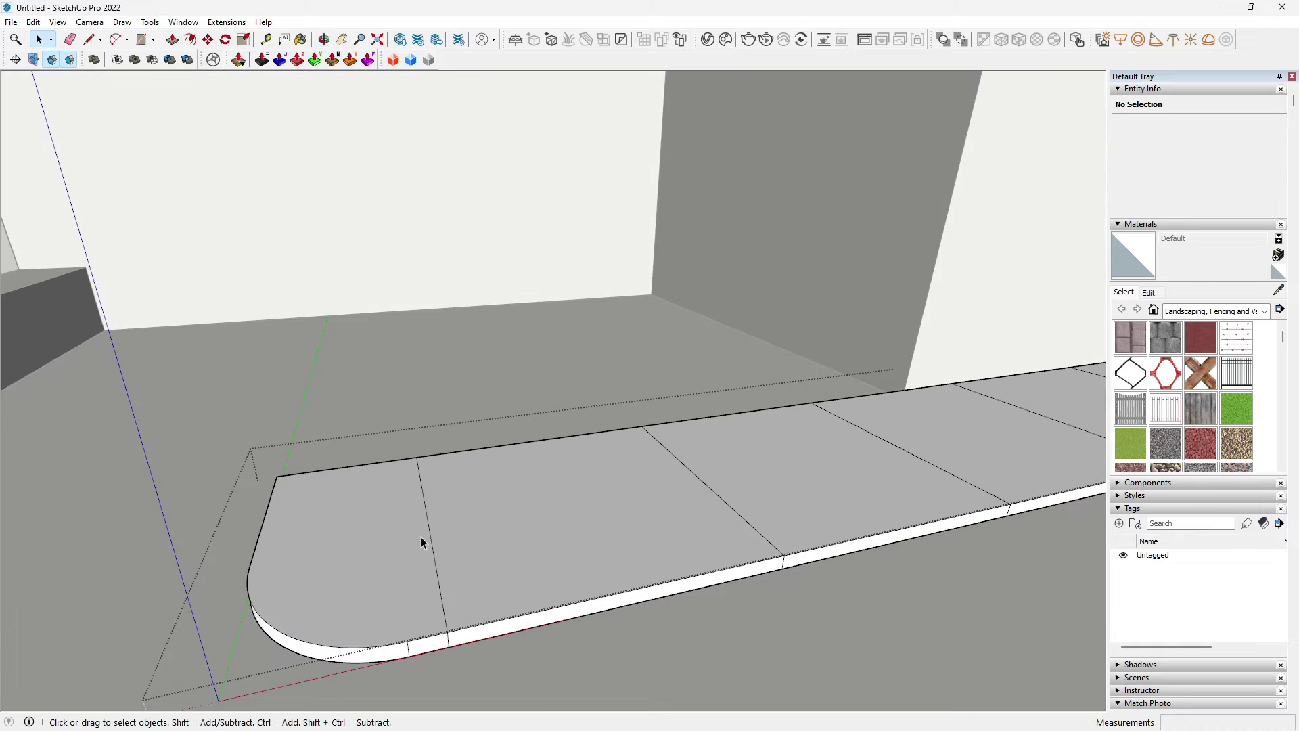
# Step: Erase the panel cross edges across the raised slab top
pyautogui.press('e')
pyautogui.click(441, 574)
pyautogui.moveTo(702, 536); pyautogui.dragTo(836, 501)
pyautogui.moveTo(836, 501)
pyautogui.mouseDown(button='middle')
pyautogui.moveTo(792, 531)
pyautogui.moveTo(805, 521)
pyautogui.mouseUp(button='middle')
pyautogui.click(817, 518)
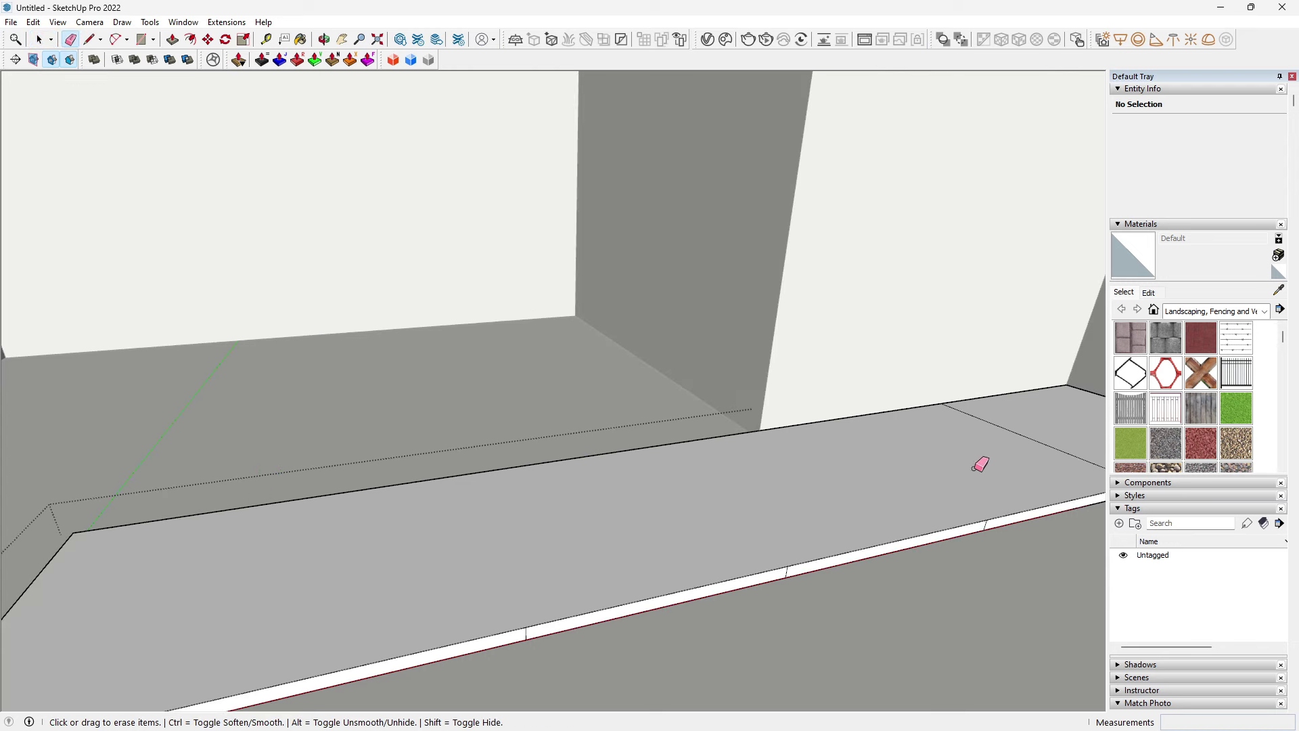
pyautogui.scroll(-2, 981, 464)
pyautogui.moveTo(980, 464); pyautogui.dragTo(560, 510, button='middle')
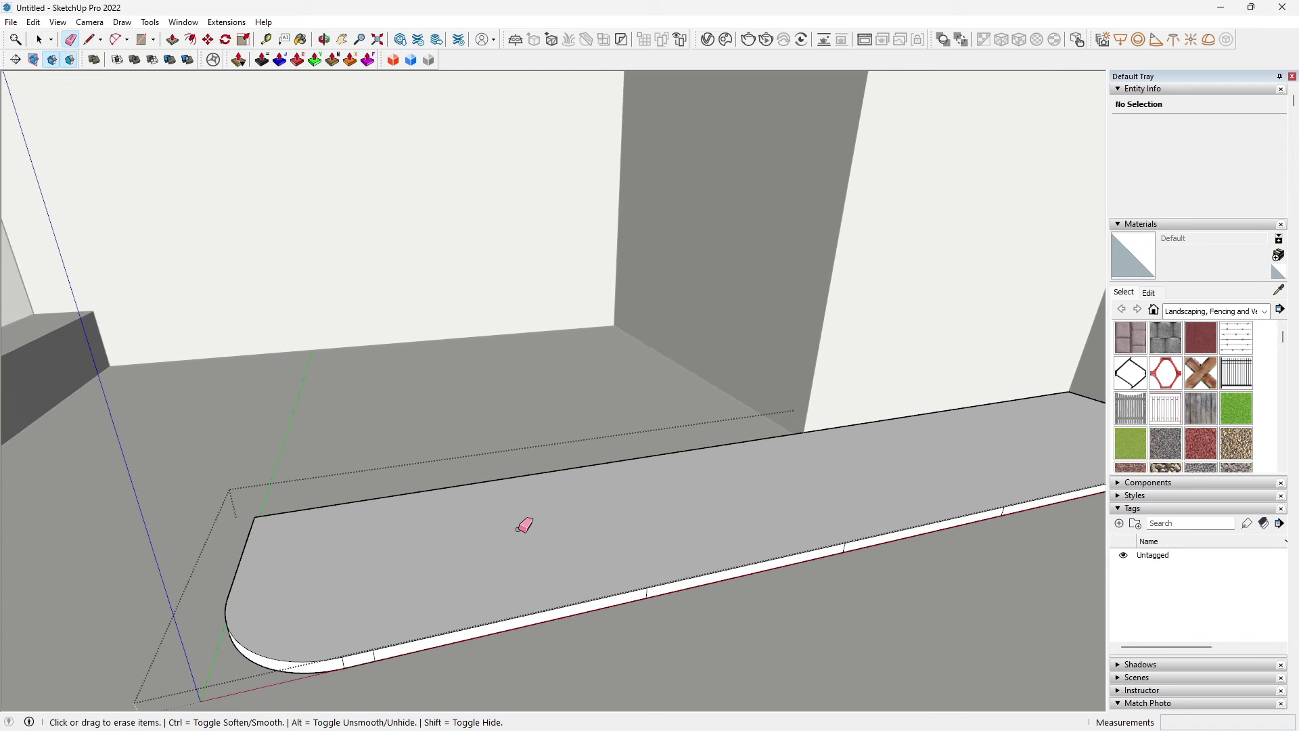
# Step: Offset the slab's top face outline 20 mm inward
pyautogui.press('f')
pyautogui.moveTo(275, 649); pyautogui.dragTo(359, 635, button='middle')
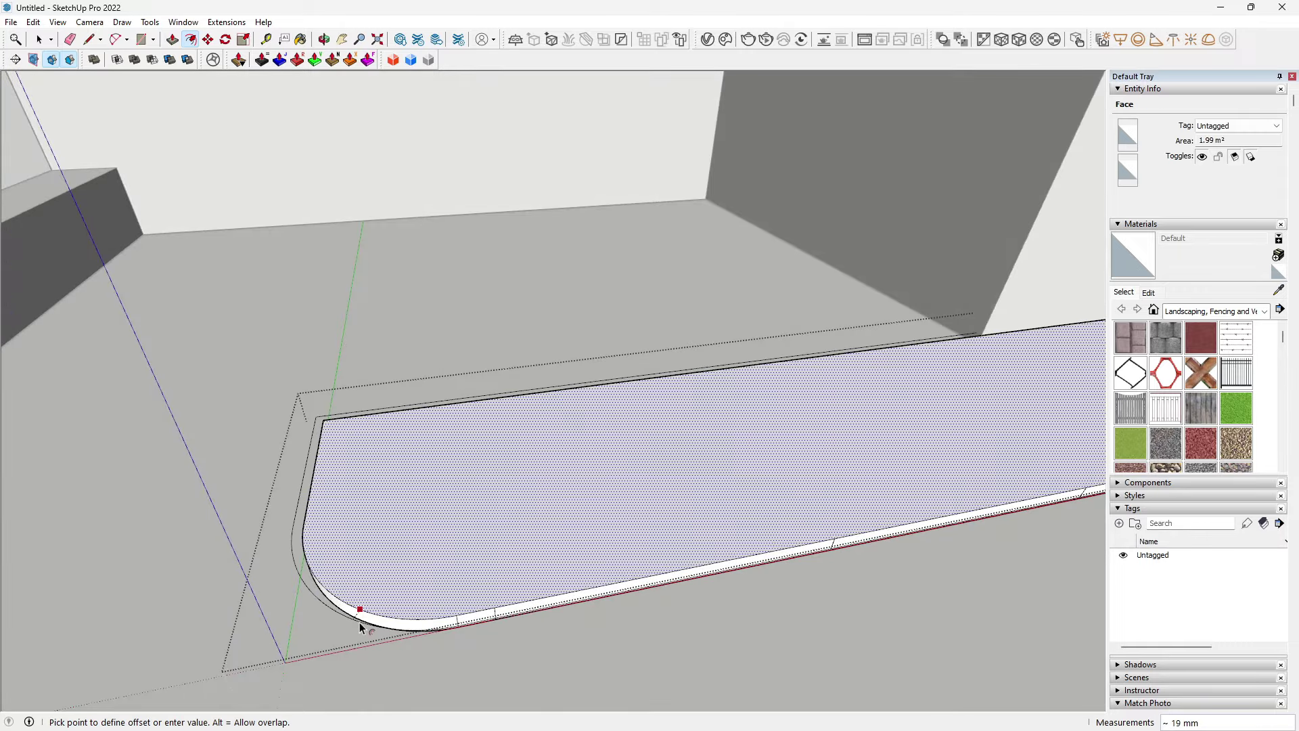
pyautogui.press('Return')
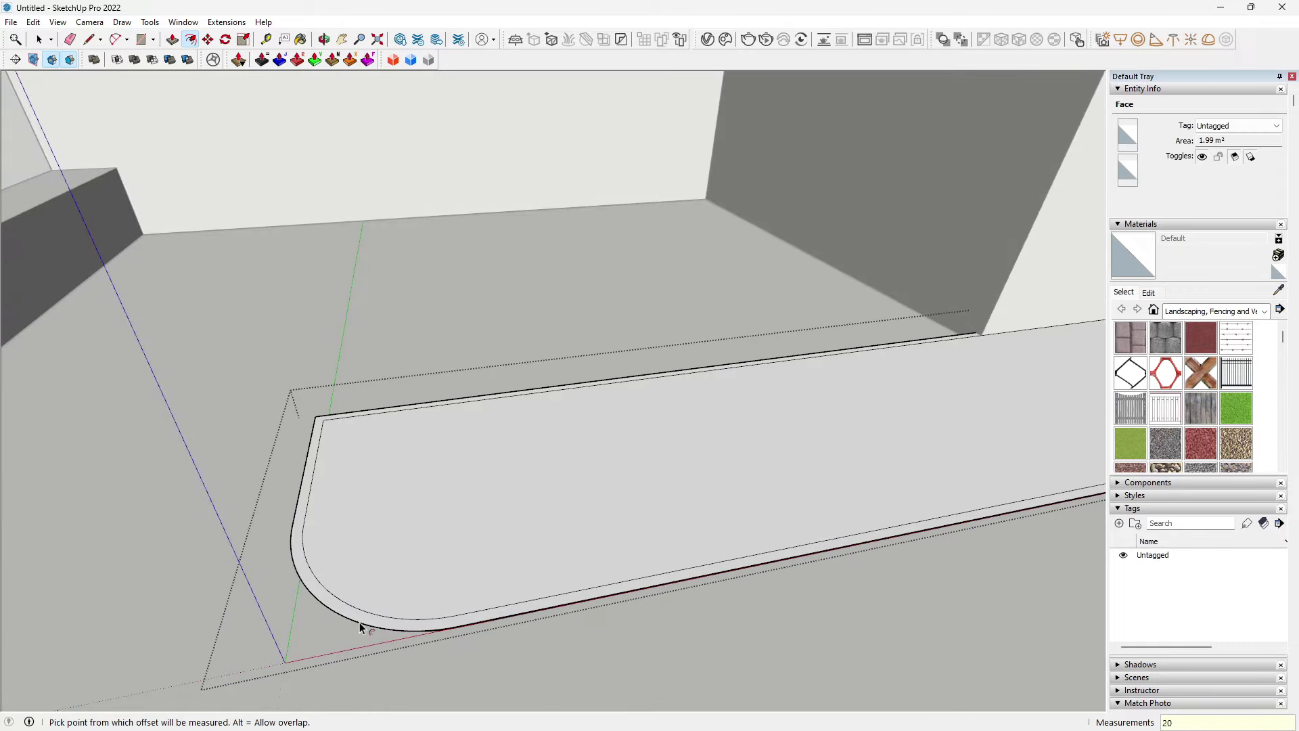
pyautogui.moveTo(471, 639); pyautogui.dragTo(466, 450, button='middle')
pyautogui.press('f')
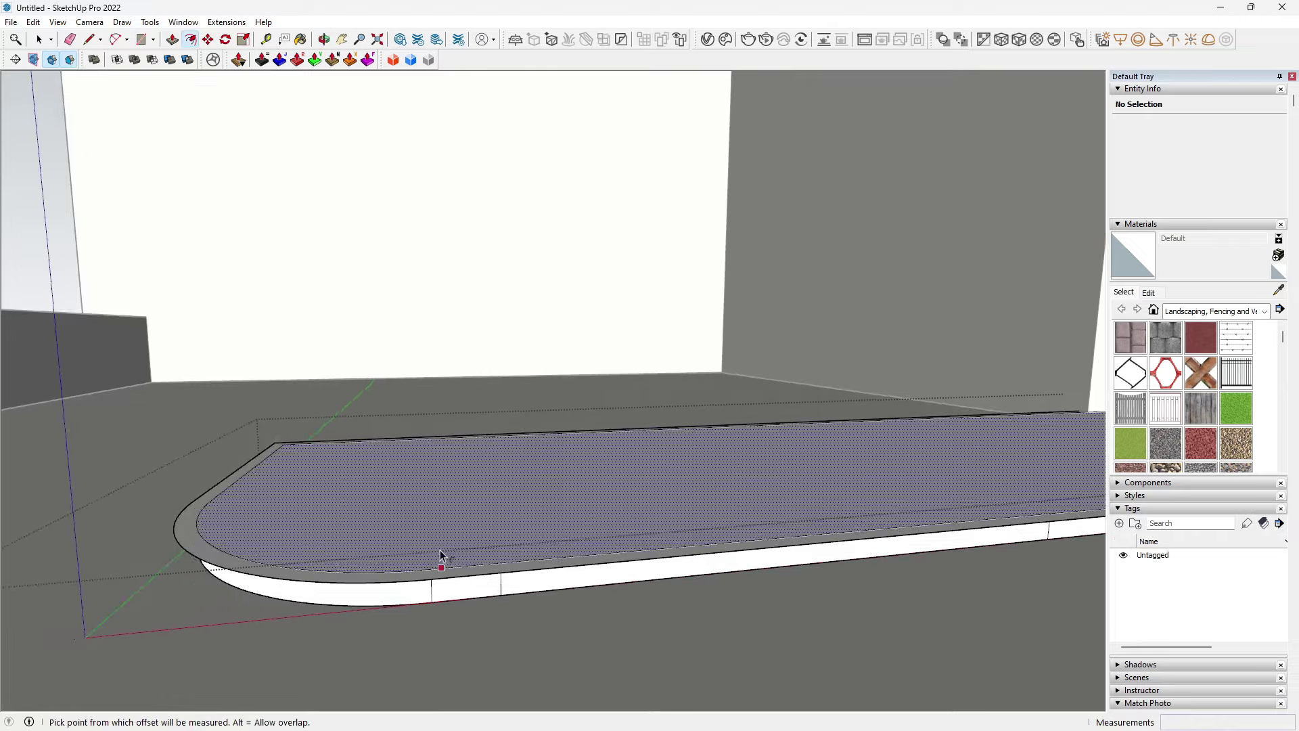
pyautogui.scroll(3, 426, 582)
# Step: Push the 20 mm inset ring up into a tall curved counter wall
pyautogui.click(406, 593)
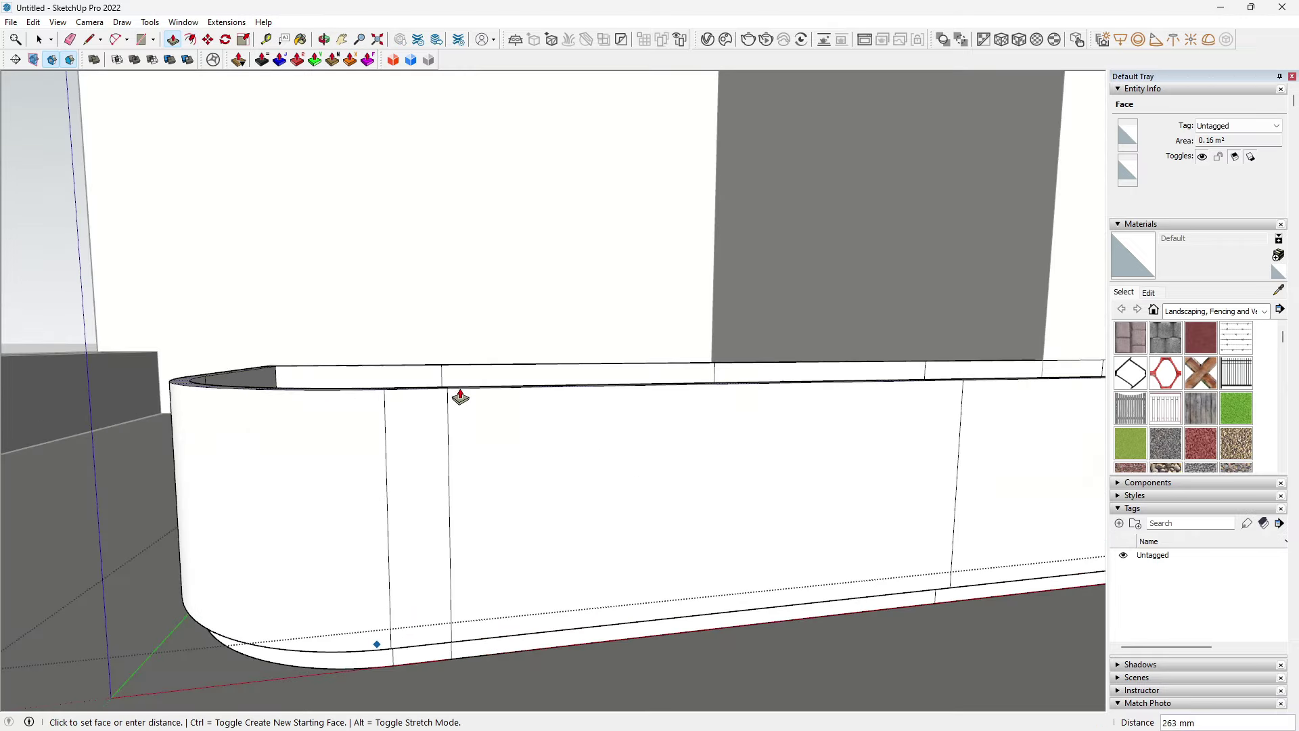
pyautogui.scroll(-2, 397, 411)
pyautogui.moveTo(397, 411)
pyautogui.mouseDown(button='middle')
pyautogui.moveTo(429, 365)
pyautogui.moveTo(413, 458)
pyautogui.moveTo(440, 405)
pyautogui.mouseUp(button='middle')
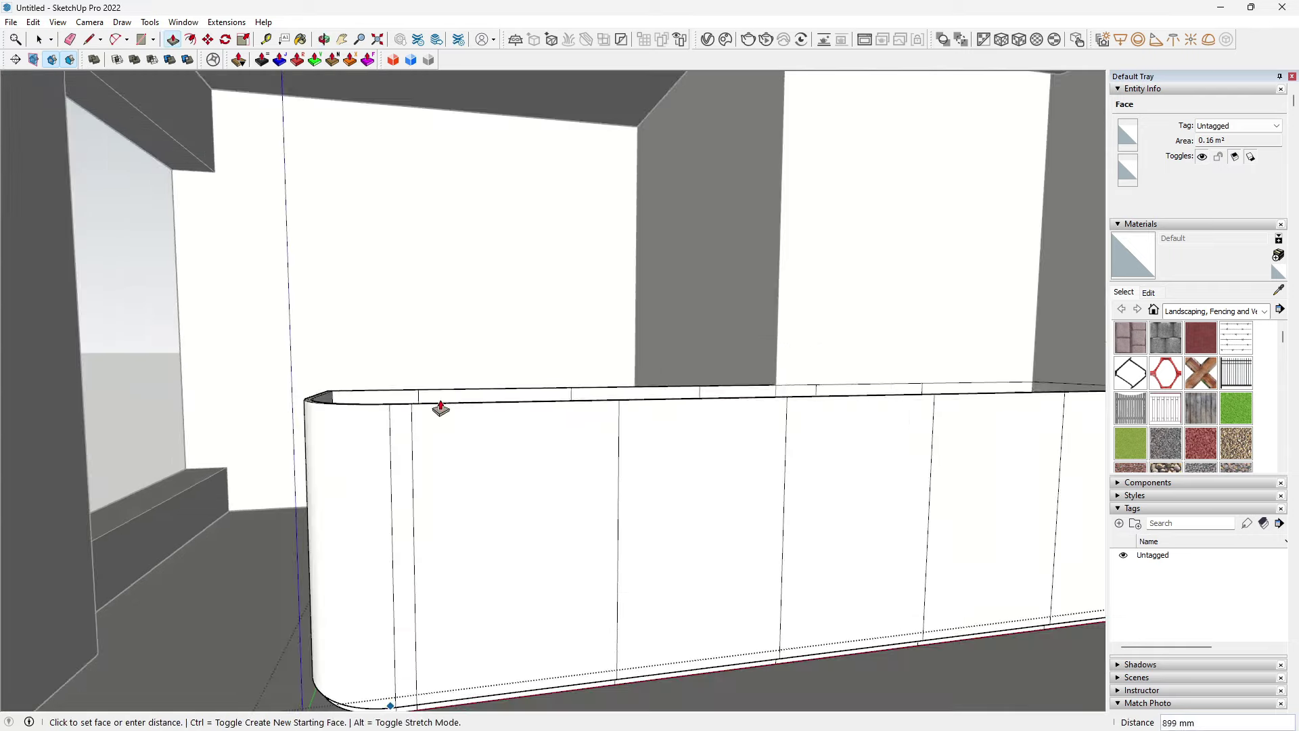
pyautogui.moveTo(458, 319); pyautogui.dragTo(443, 426, button='middle')
pyautogui.scroll(2, 453, 372)
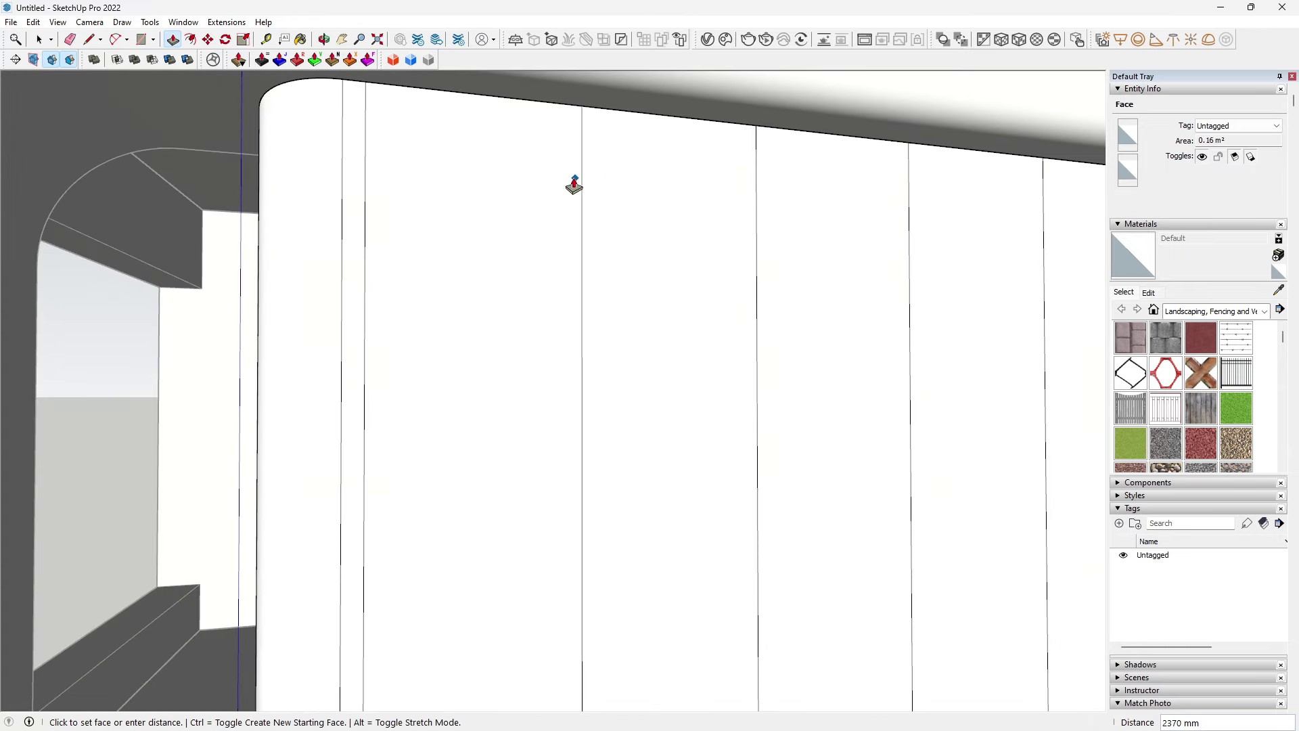
pyautogui.click(571, 183)
# Step: Start a 900 mm vertical line up from the counter wall's base
pyautogui.press('space')
pyautogui.moveTo(572, 182); pyautogui.dragTo(855, 568, button='middle')
pyautogui.click(856, 568)
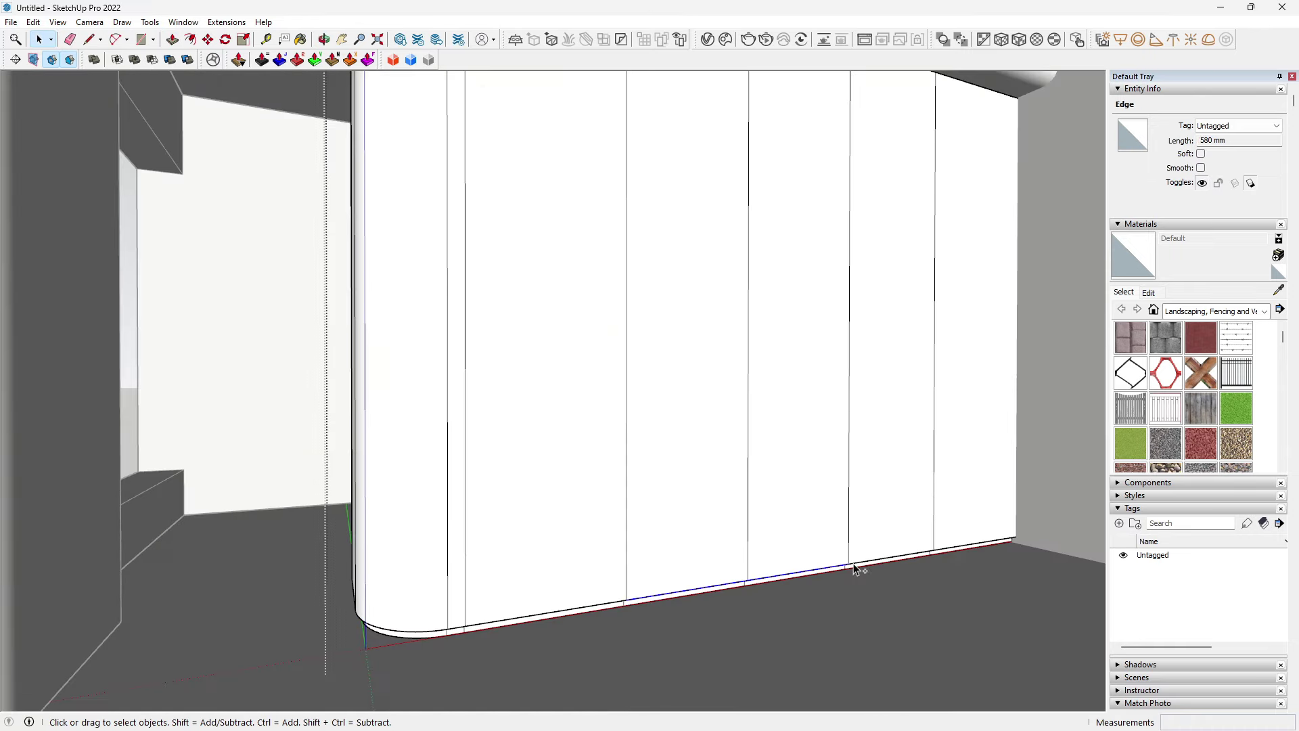
pyautogui.click(626, 598)
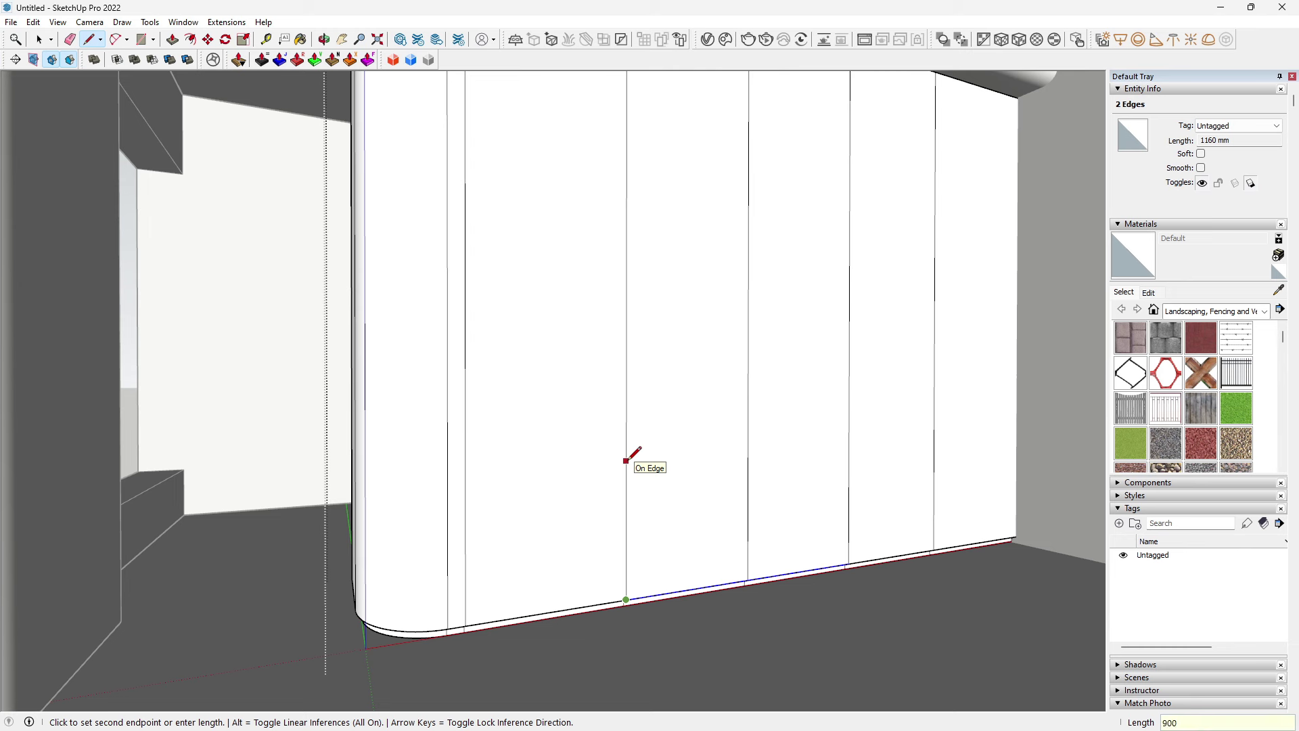
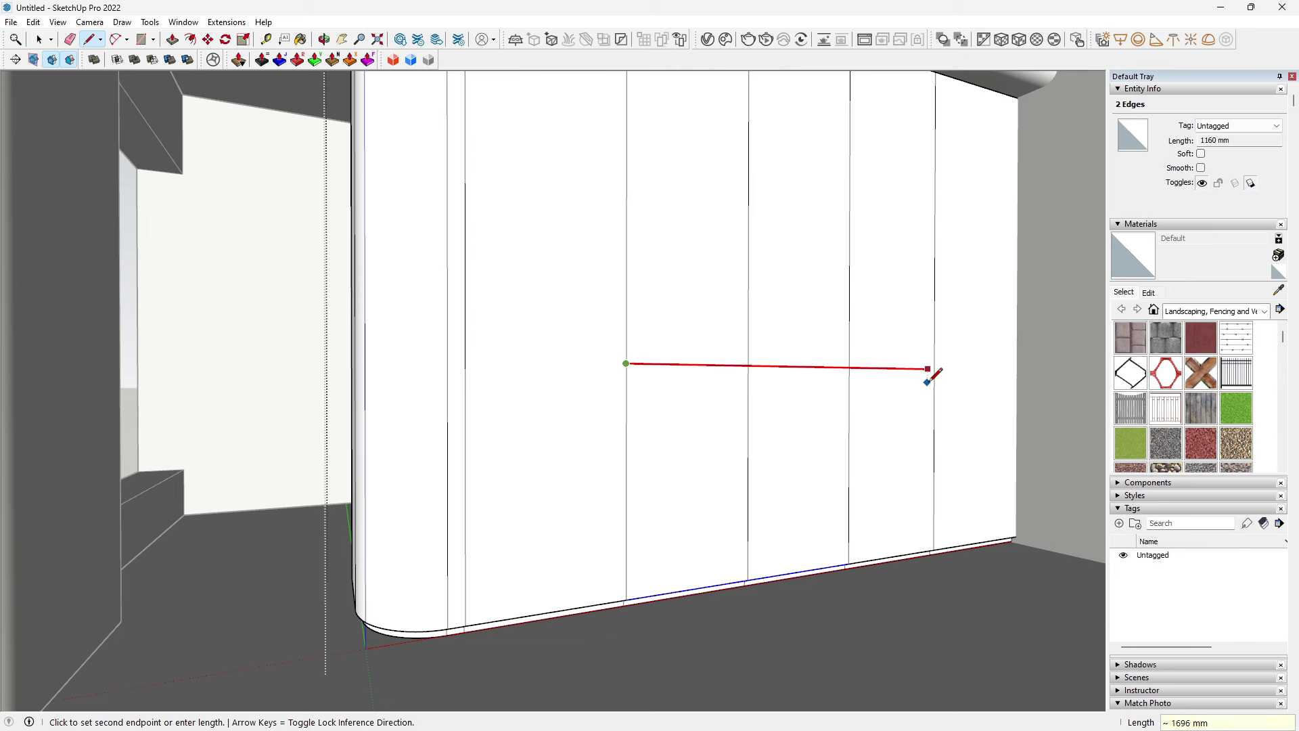
# Step: Push the three upper middle panel faces in 20 mm to form the niche
pyautogui.moveTo(771, 391); pyautogui.dragTo(777, 452, button='middle')
pyautogui.press('space')
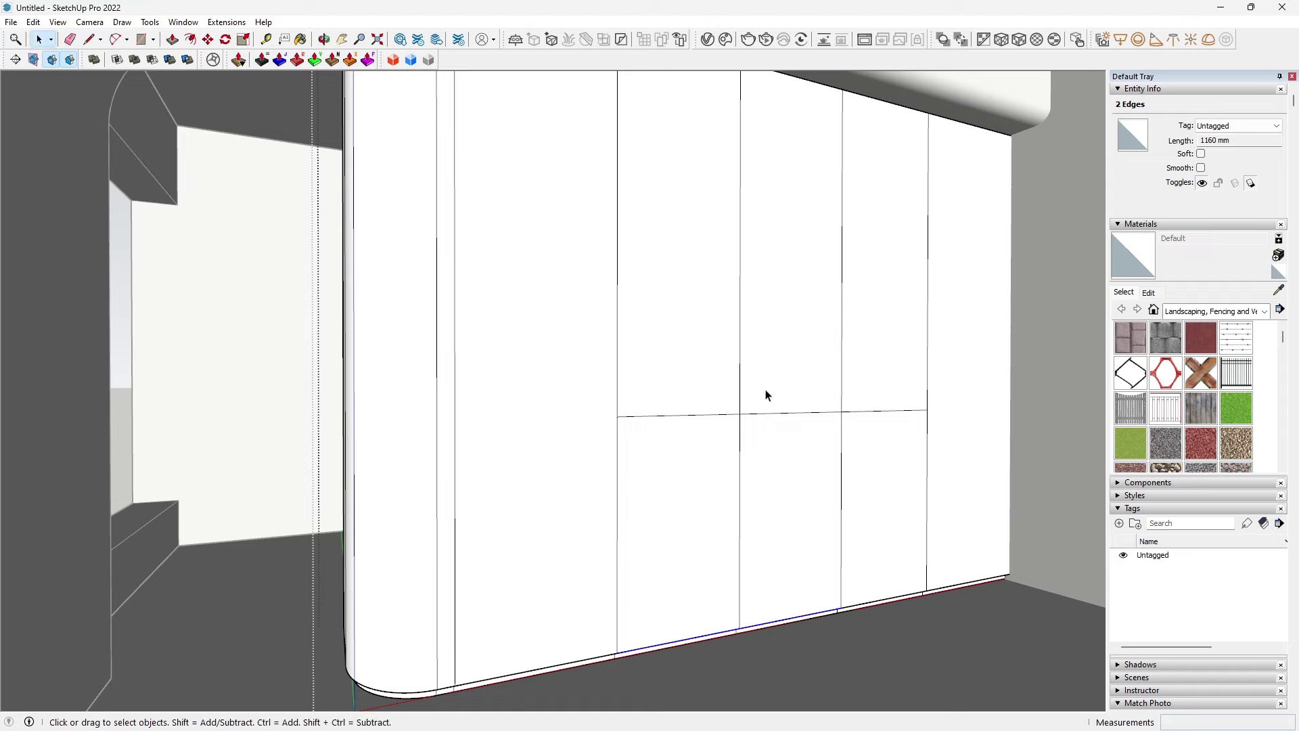
pyautogui.press('p')
pyautogui.click(783, 337)
pyautogui.write('20')
pyautogui.press('Return')
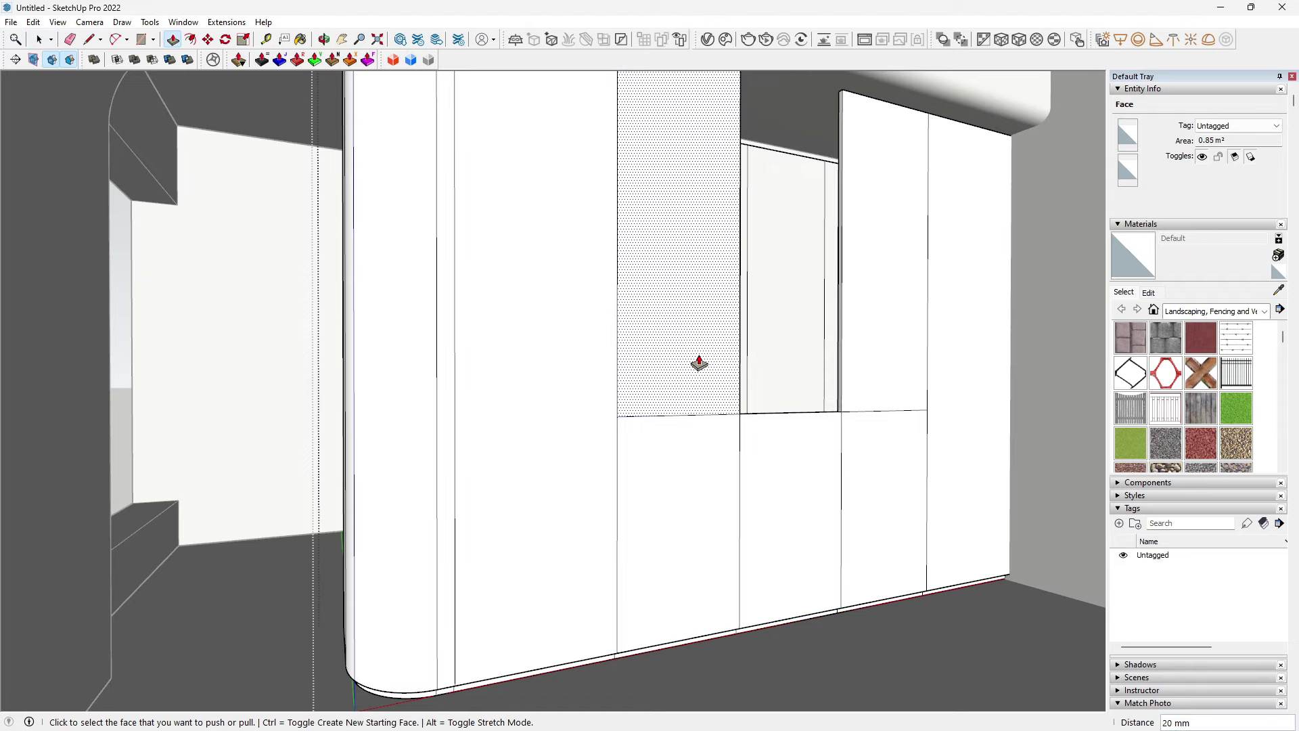
pyautogui.click(707, 357)
pyautogui.doubleClick(902, 370)
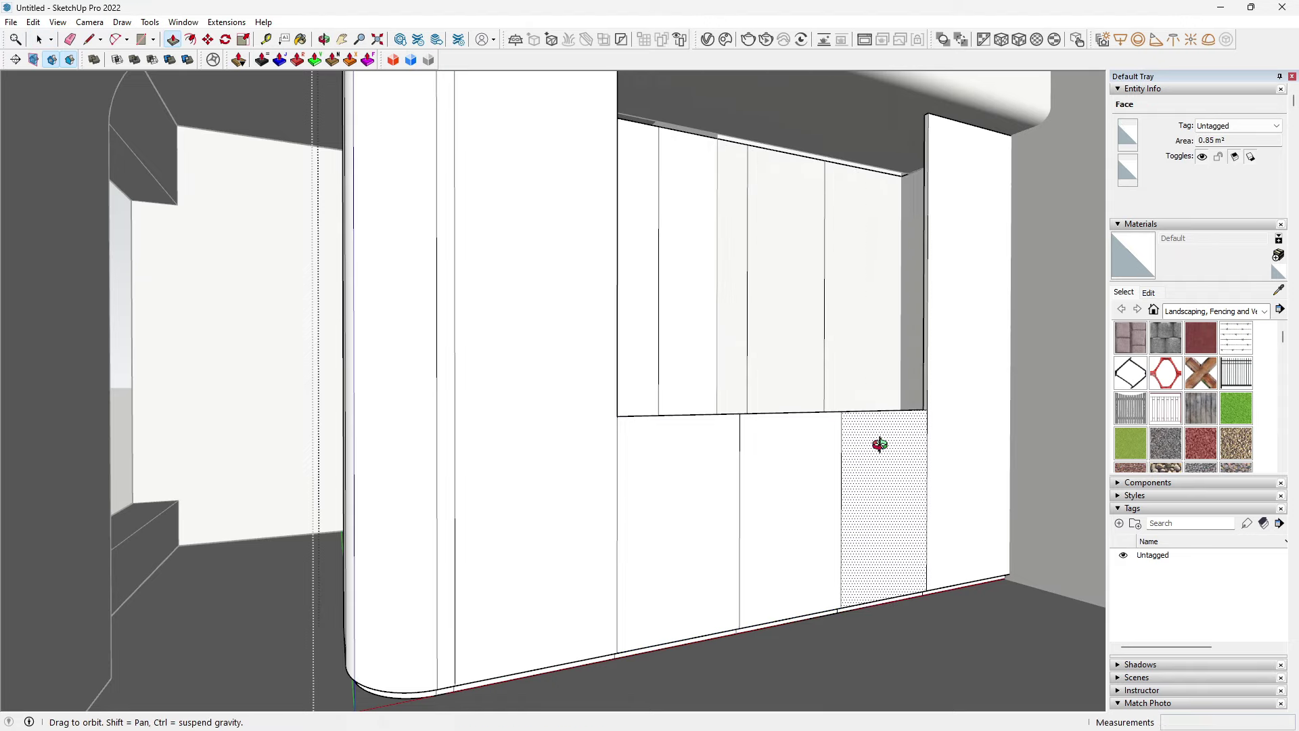
# Step: Draw a line from the niche's top corner, closing a thin sliver face along its left edge
pyautogui.moveTo(870, 444); pyautogui.dragTo(757, 472, button='middle')
pyautogui.scroll(3, 346, 203)
pyautogui.press('l')
pyautogui.moveTo(346, 210); pyautogui.dragTo(357, 203, button='middle')
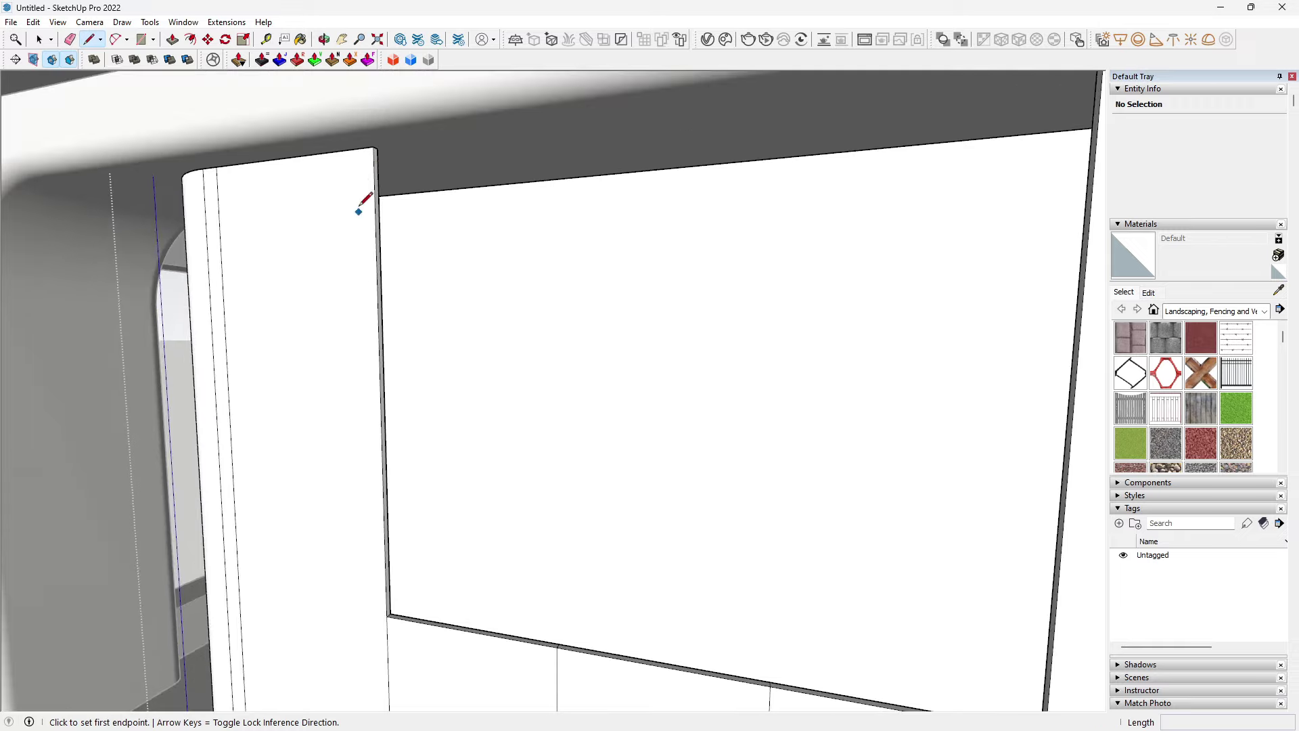
pyautogui.scroll(2, 377, 145)
pyautogui.click(378, 145)
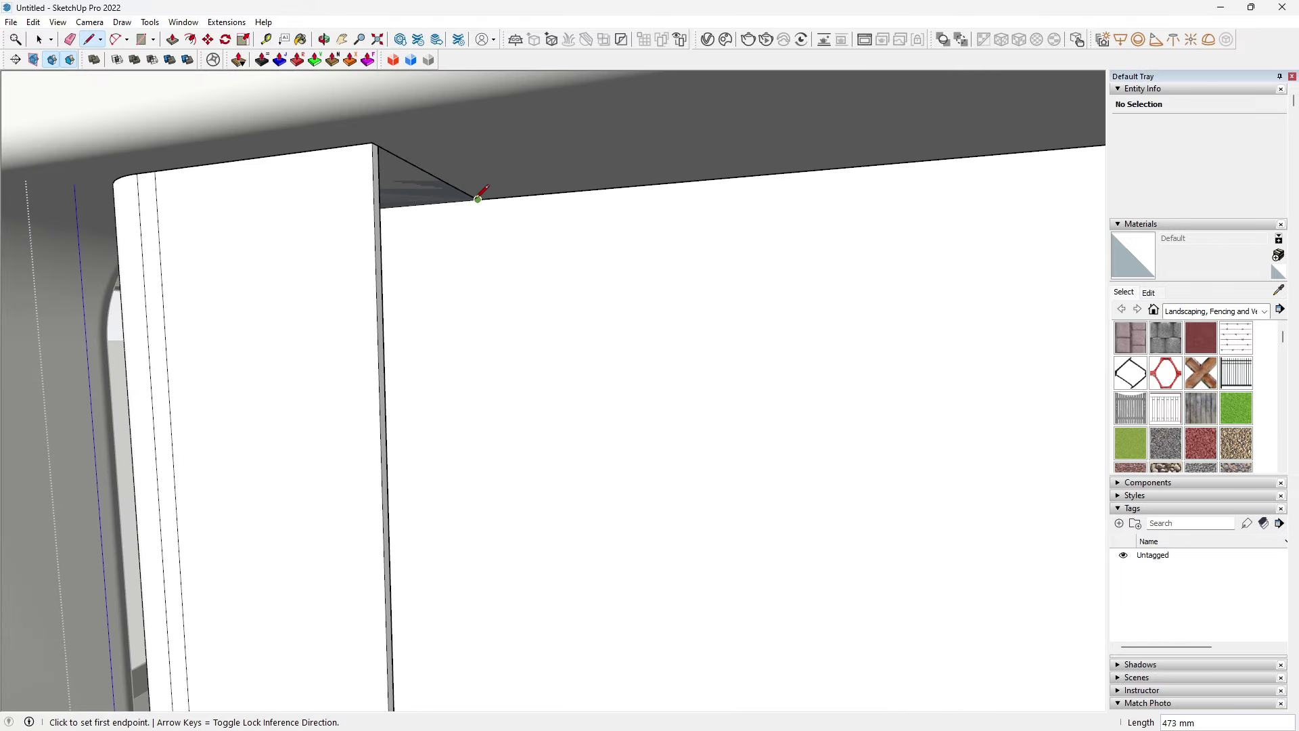
pyautogui.moveTo(483, 247)
pyautogui.mouseDown(button='middle')
pyautogui.moveTo(530, 243)
pyautogui.moveTo(460, 614)
pyautogui.mouseUp(button='middle')
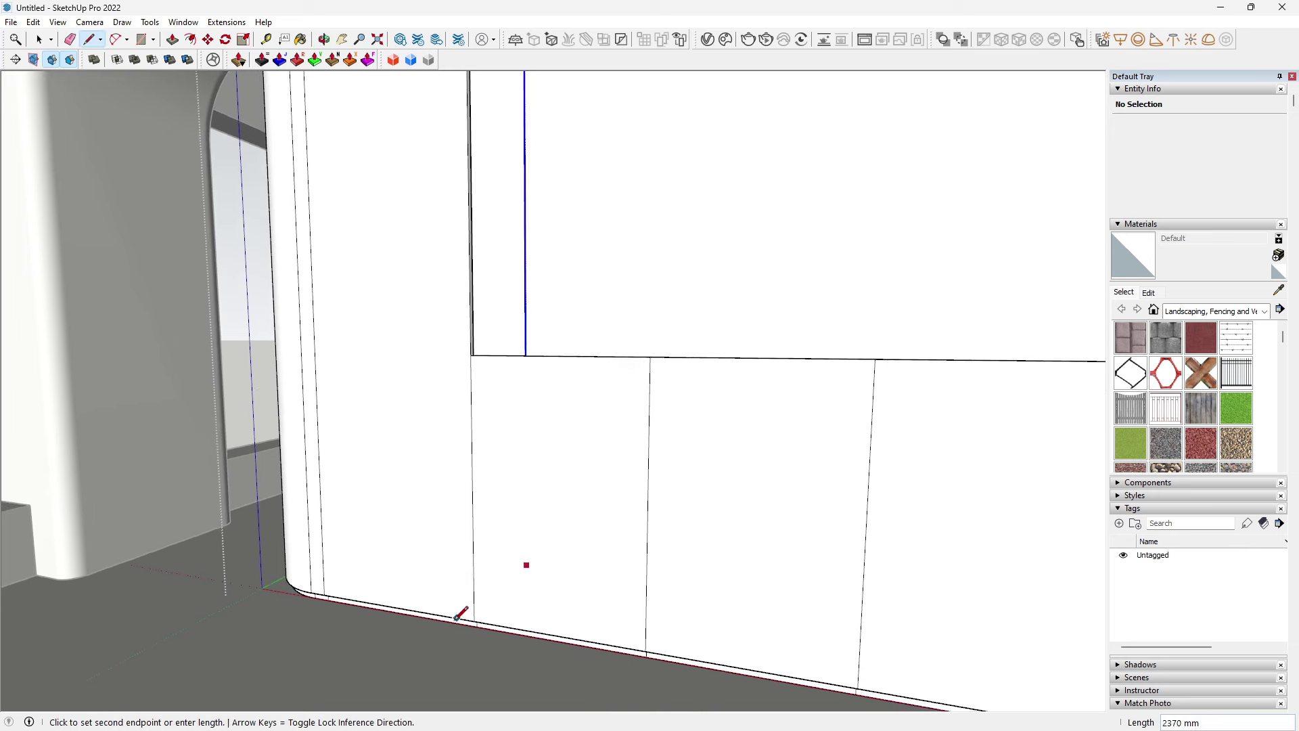
pyautogui.moveTo(430, 677); pyautogui.dragTo(438, 124, button='middle')
pyautogui.scroll(1, 439, 132)
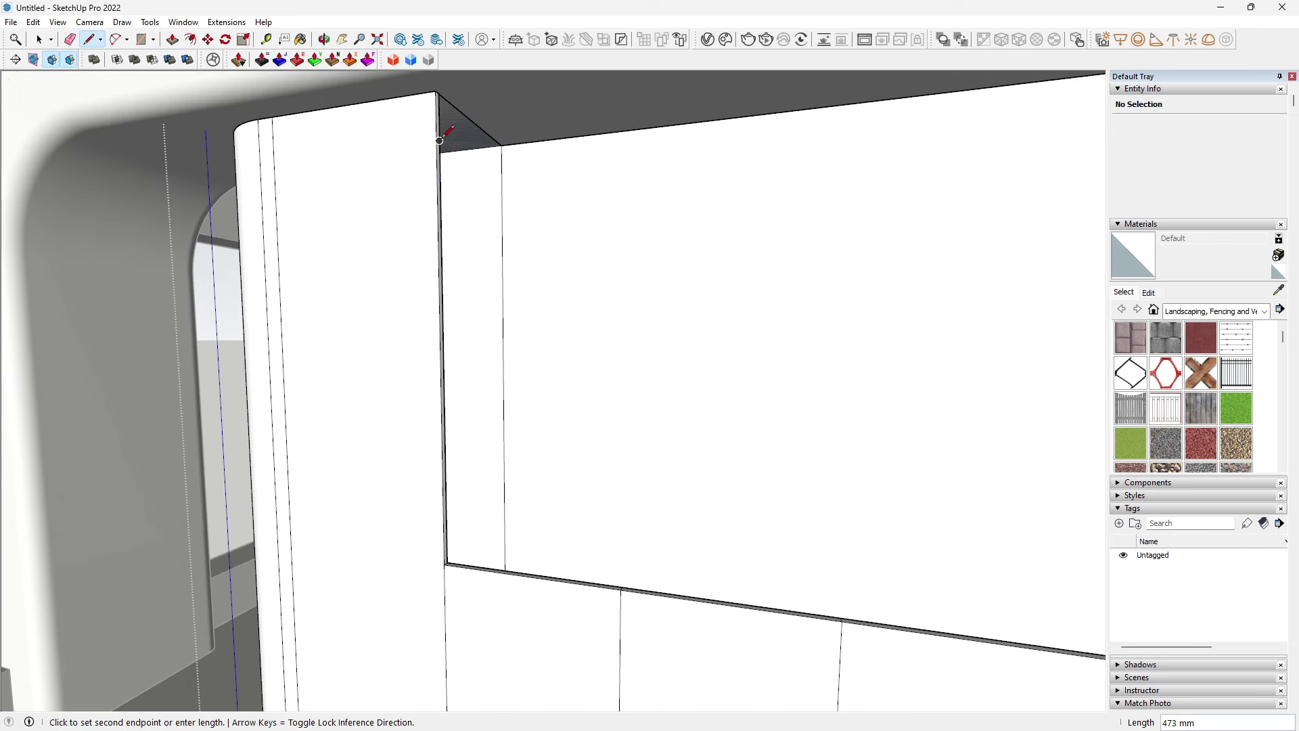
pyautogui.click(439, 93)
# Step: Select the sliver face with its edges and push it out 20 mm into a strip
pyautogui.press('space')
pyautogui.click(485, 193)
pyautogui.rightClick(477, 180)
pyautogui.click(527, 298)
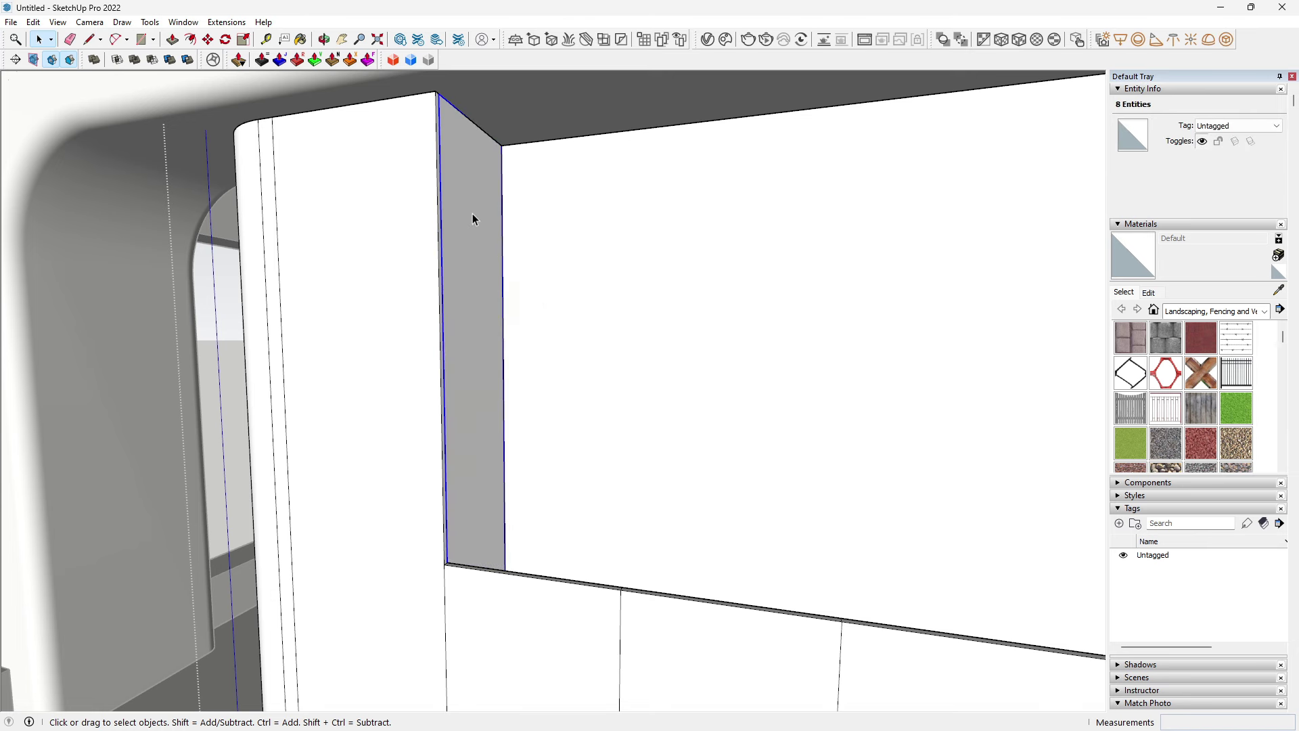
pyautogui.press('p')
pyautogui.click(474, 252)
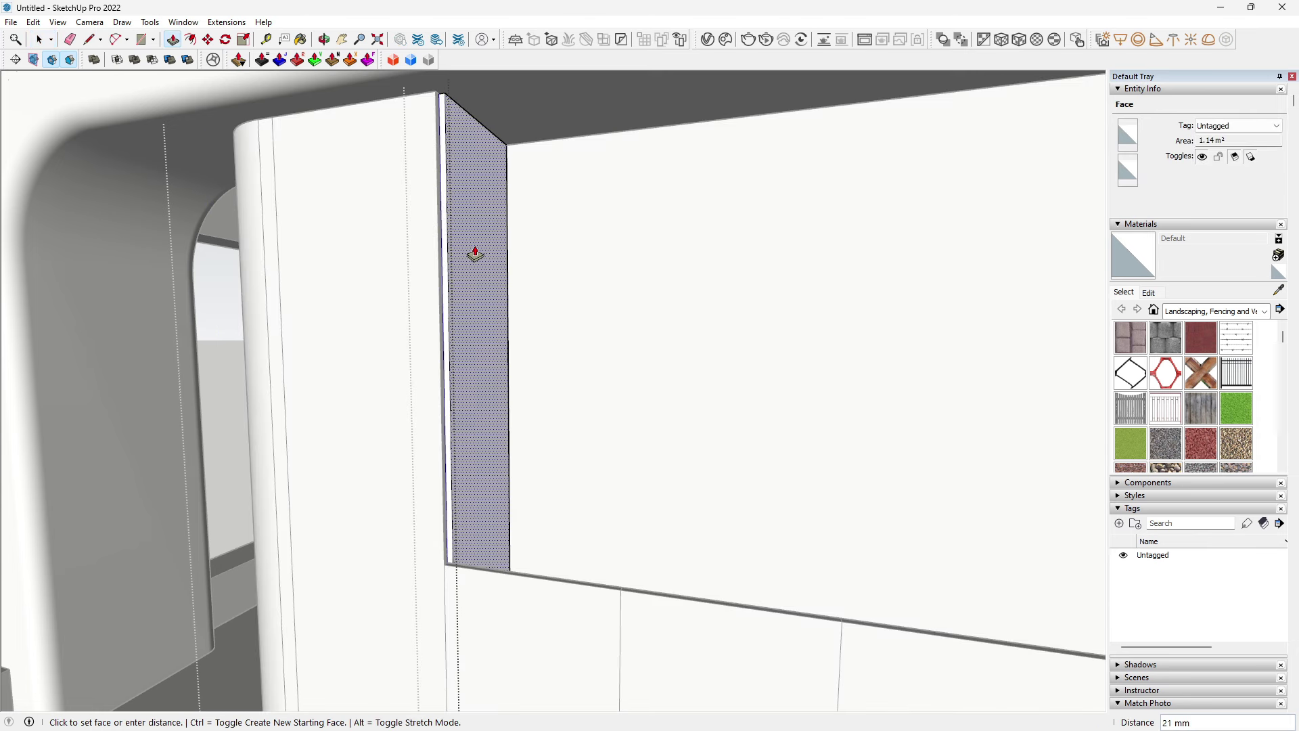
pyautogui.write('20')
pyautogui.press('Return')
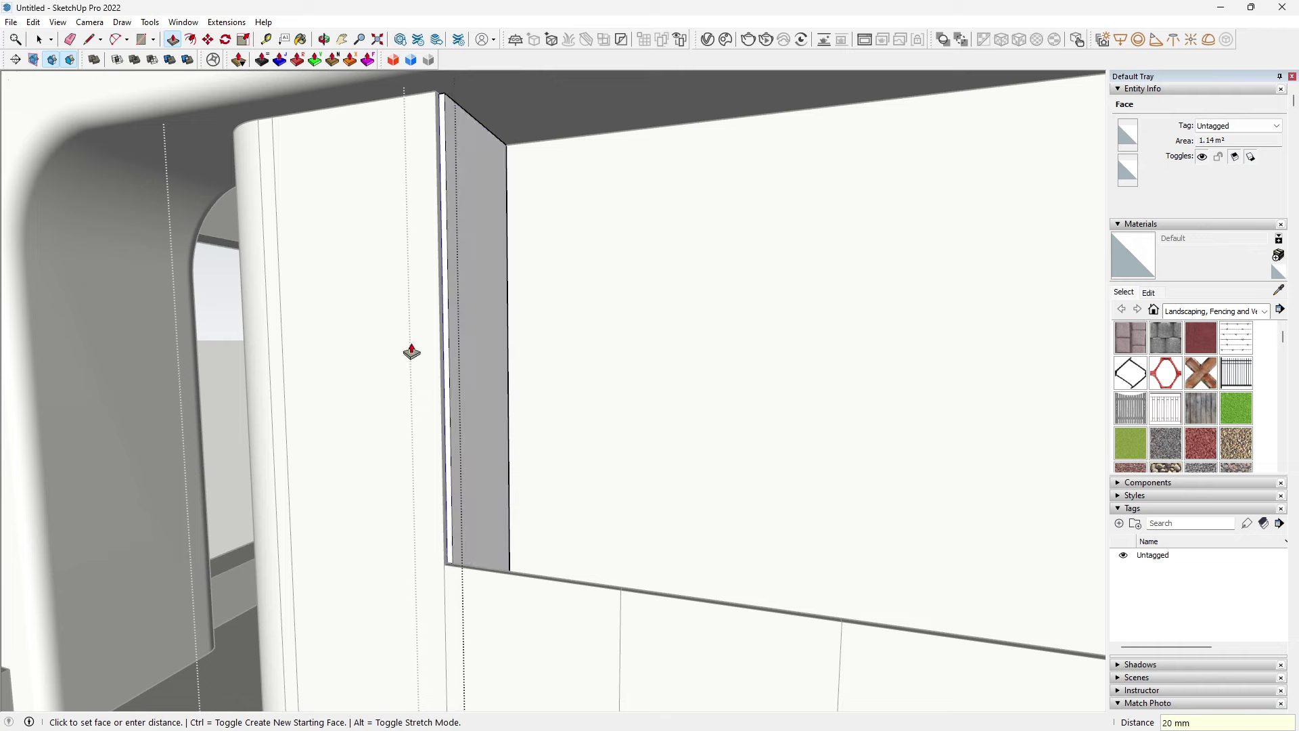
pyautogui.moveTo(406, 354); pyautogui.dragTo(473, 449, button='middle')
# Step: Extend the strip's thin end face down so it reaches the floor
pyautogui.click(464, 452)
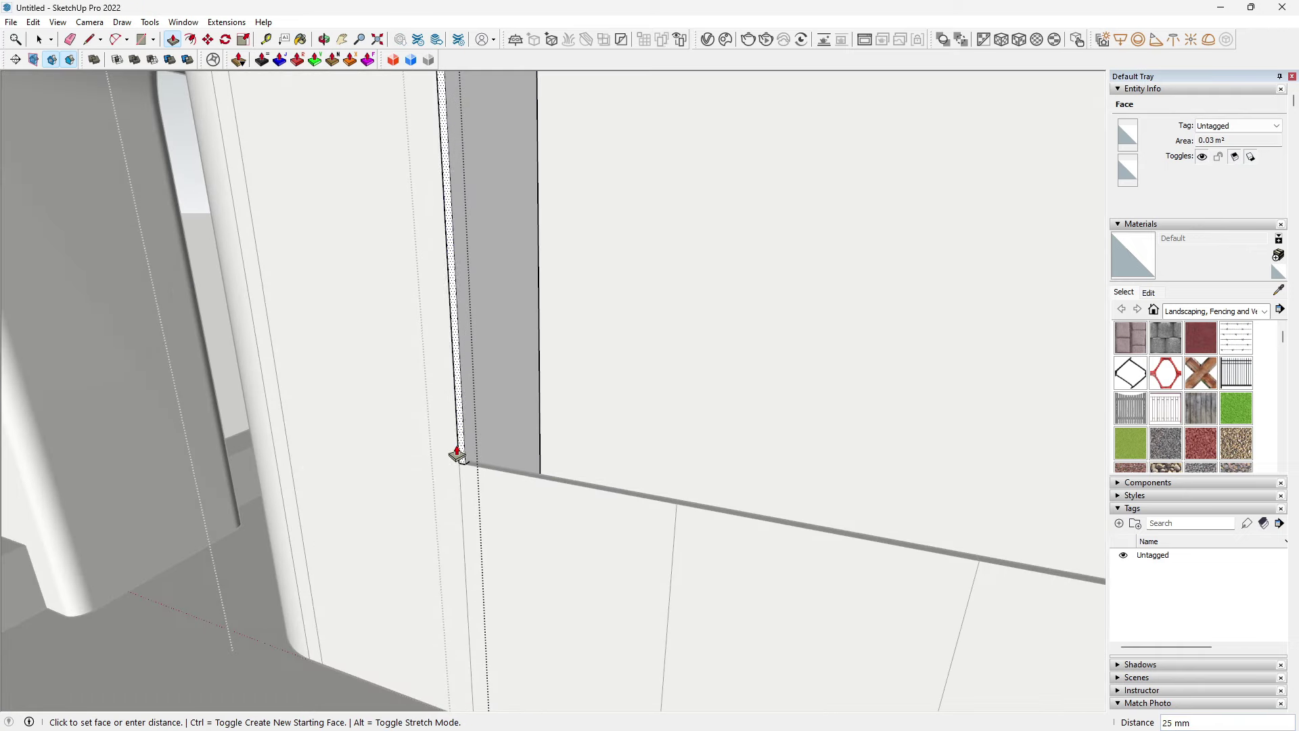
pyautogui.moveTo(464, 464)
pyautogui.mouseDown(button='middle')
pyautogui.moveTo(530, 218)
pyautogui.moveTo(490, 333)
pyautogui.moveTo(514, 261)
pyautogui.moveTo(510, 536)
pyautogui.moveTo(561, 509)
pyautogui.mouseUp(button='middle')
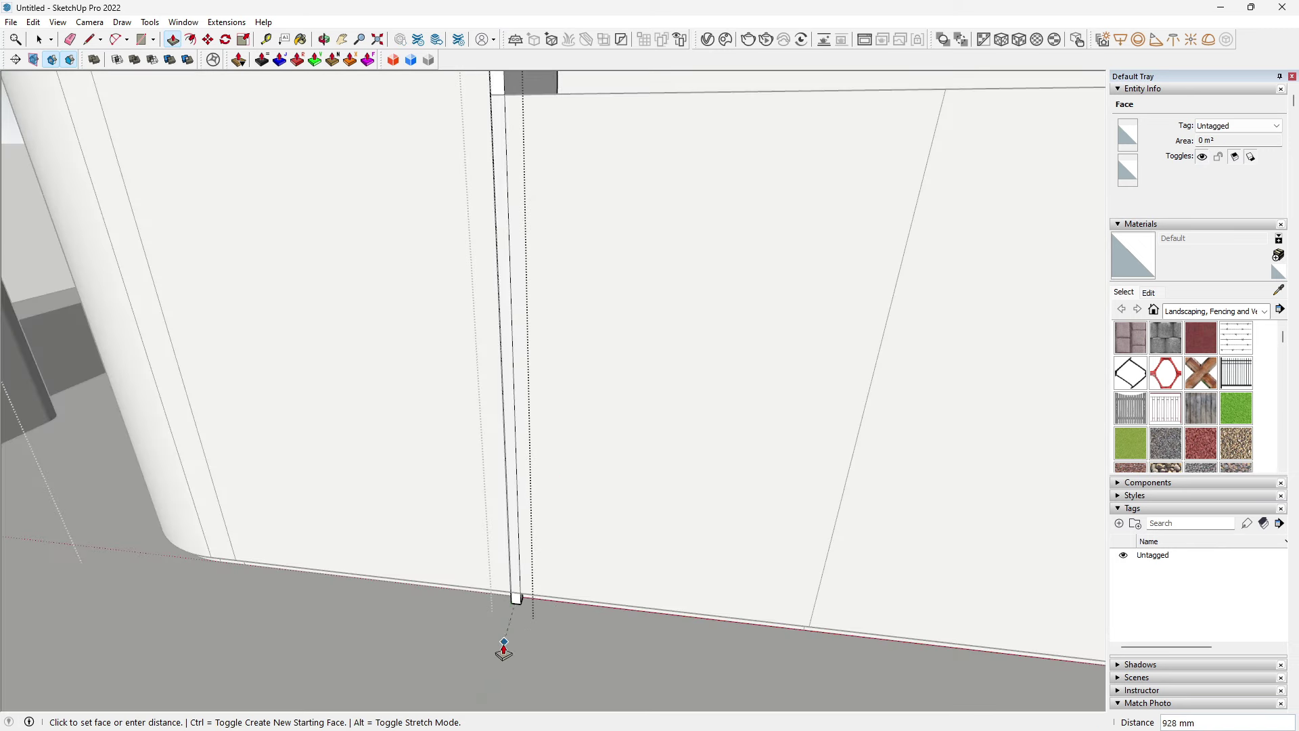
pyautogui.moveTo(580, 600)
pyautogui.mouseDown(button='middle')
pyautogui.moveTo(570, 487)
pyautogui.moveTo(455, 441)
pyautogui.moveTo(435, 382)
pyautogui.moveTo(433, 411)
pyautogui.mouseUp(button='middle')
pyautogui.click(433, 411)
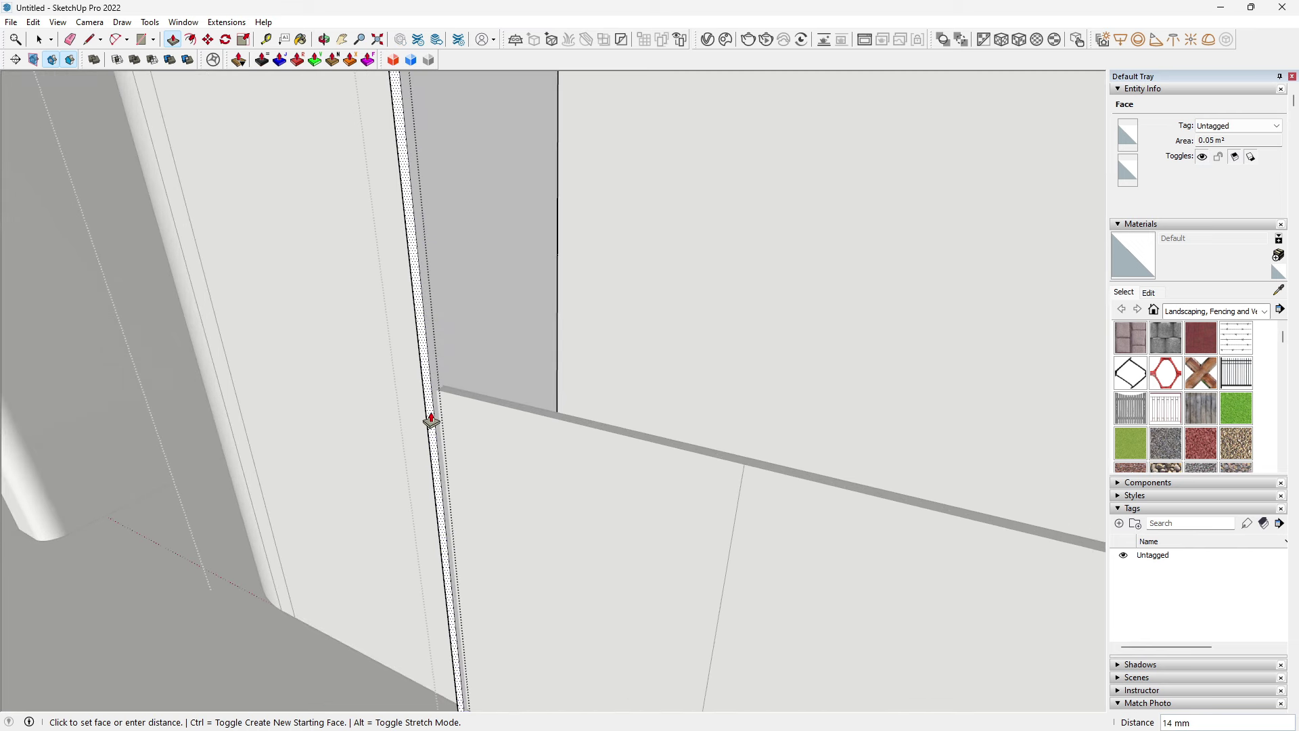
pyautogui.press('Return')
pyautogui.moveTo(431, 419)
pyautogui.mouseDown(button='middle')
pyautogui.moveTo(350, 464)
pyautogui.moveTo(449, 406)
pyautogui.moveTo(539, 478)
pyautogui.moveTo(408, 383)
pyautogui.moveTo(644, 409)
pyautogui.moveTo(633, 496)
pyautogui.moveTo(307, 437)
pyautogui.mouseUp(button='middle')
pyautogui.press('space')
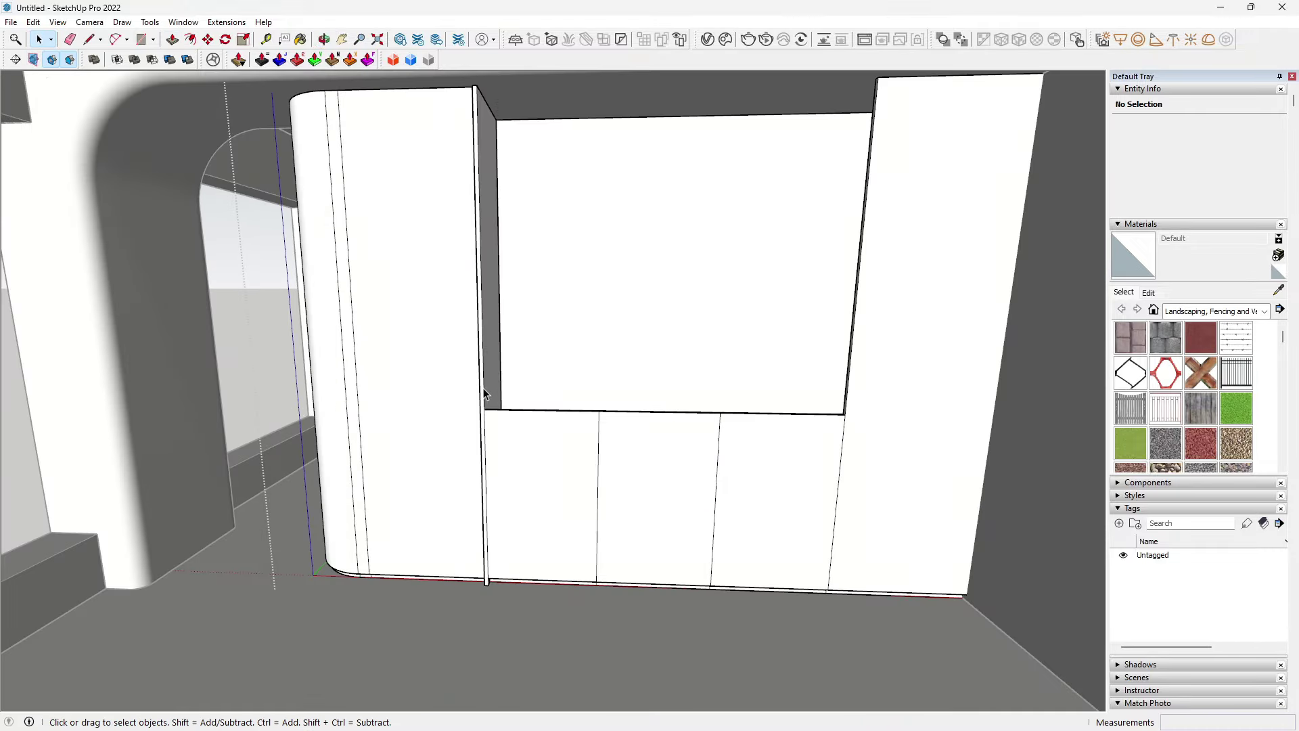
# Step: Copy the strip group with Move+Ctrl to the niche's right edge
pyautogui.click(486, 433)
pyautogui.press('m')
pyautogui.scroll(3, 443, 579)
pyautogui.scroll(2, 443, 579)
pyautogui.press('ctrl')
pyautogui.click(444, 580)
pyautogui.scroll(-3, 710, 565)
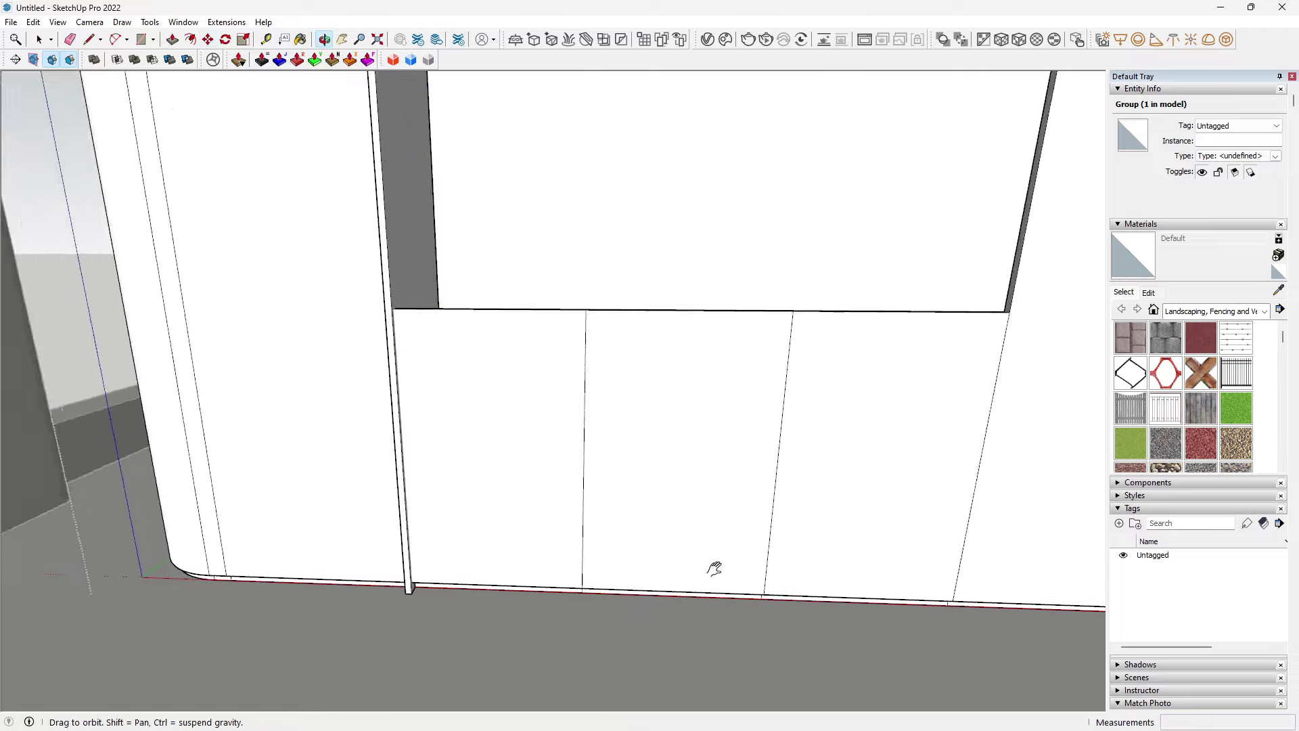
pyautogui.scroll(-2, 620, 483)
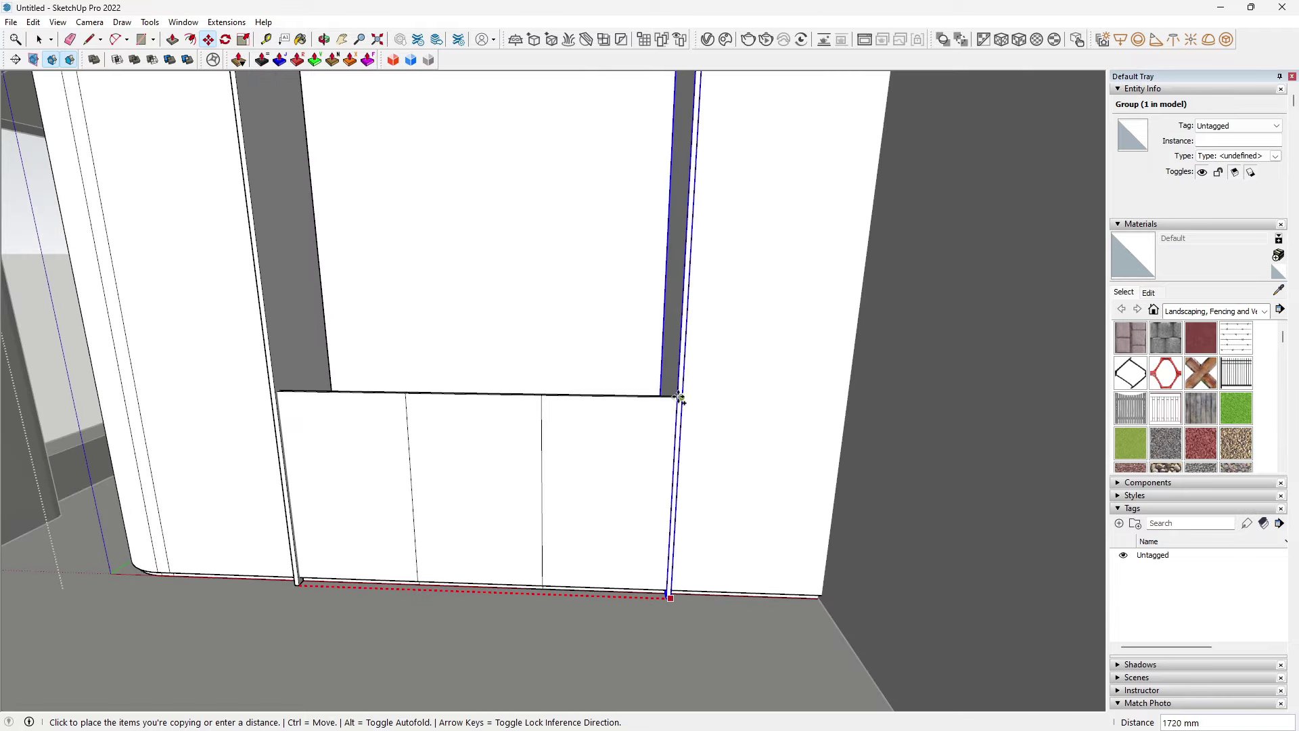
pyautogui.click(681, 423)
pyautogui.scroll(-3, 728, 461)
pyautogui.moveTo(728, 460)
pyautogui.mouseDown(button='middle')
pyautogui.moveTo(670, 551)
pyautogui.moveTo(710, 449)
pyautogui.moveTo(790, 440)
pyautogui.moveTo(618, 516)
pyautogui.mouseUp(button='middle')
pyautogui.scroll(4, 441, 480)
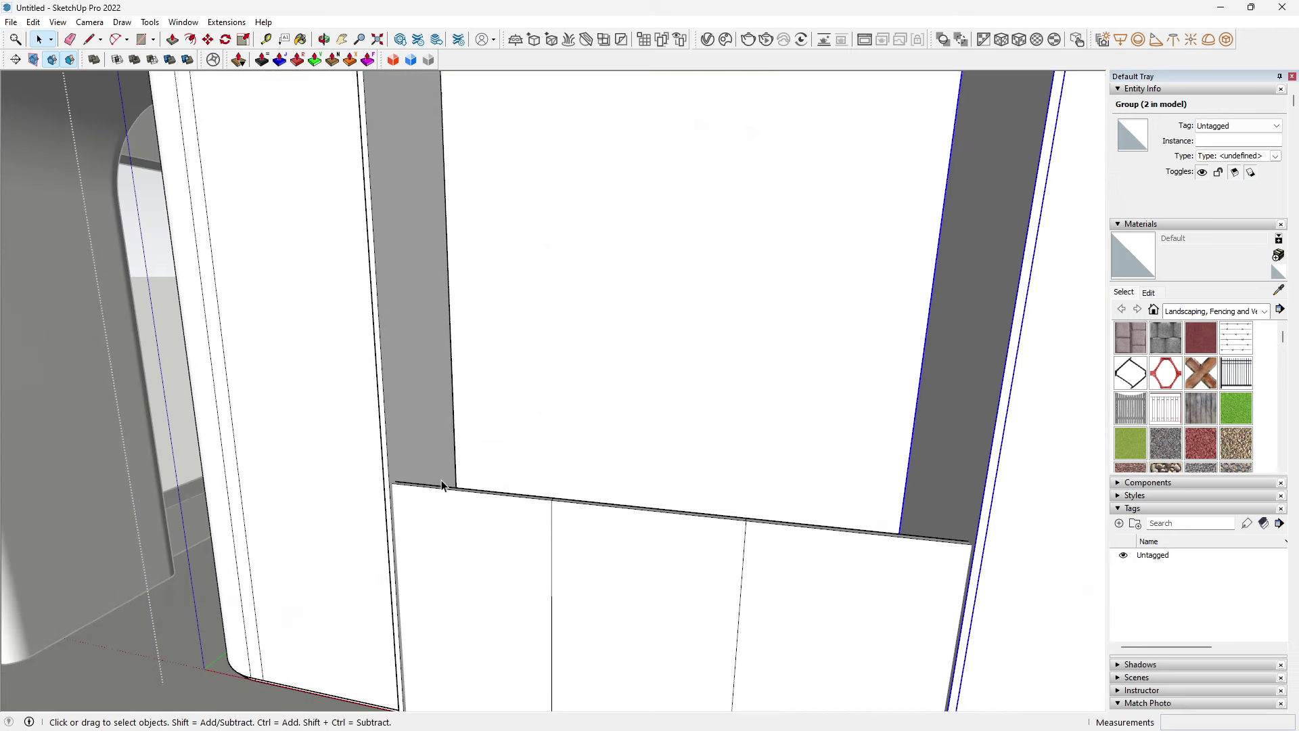
# Step: Draw a line across the niche's bottom to close a ledge face, then select it
pyautogui.press('l')
pyautogui.scroll(2, 406, 477)
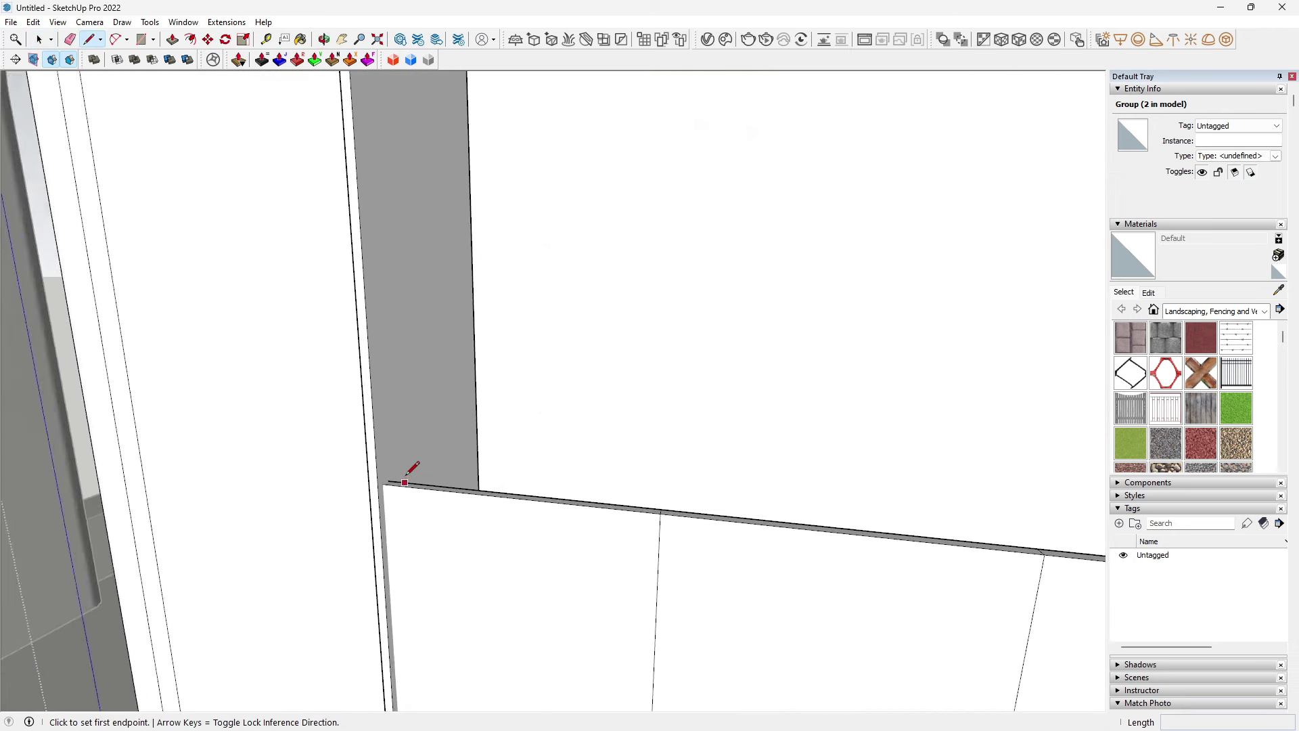
pyautogui.scroll(2, 389, 485)
pyautogui.click(376, 487)
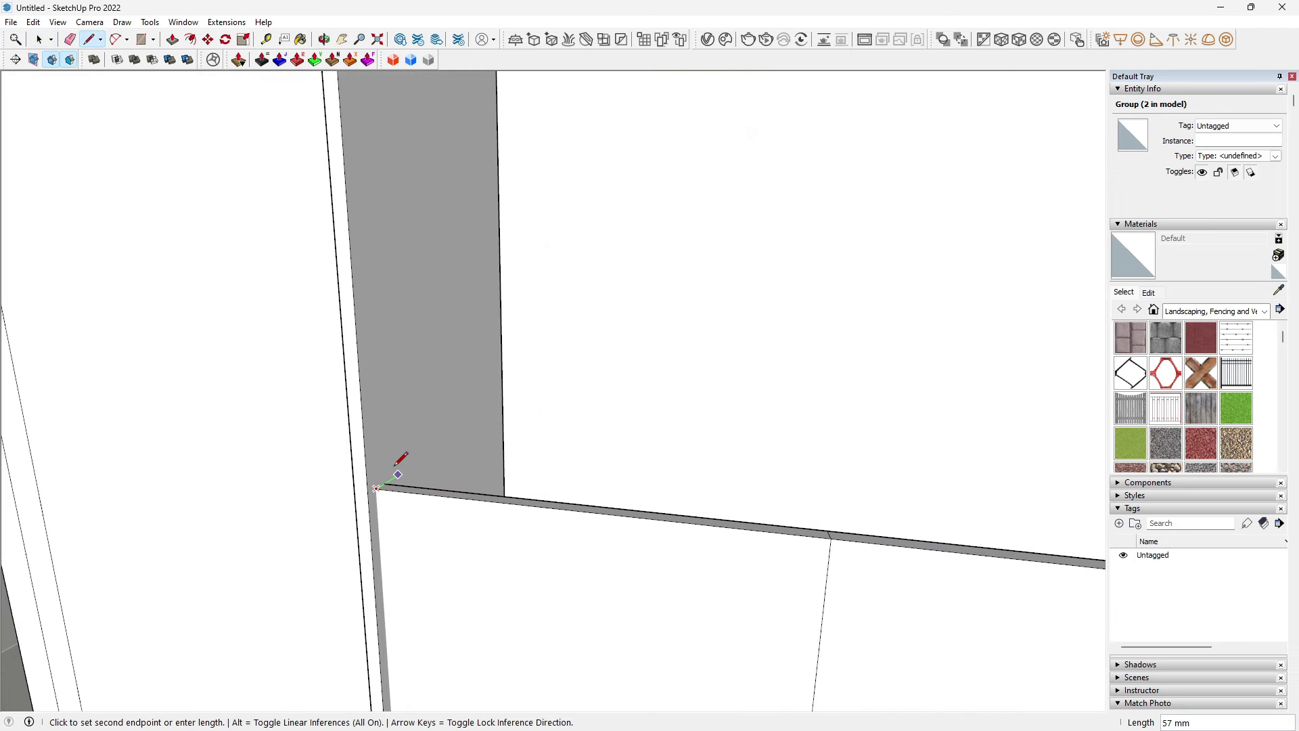
pyautogui.scroll(-1, 397, 466)
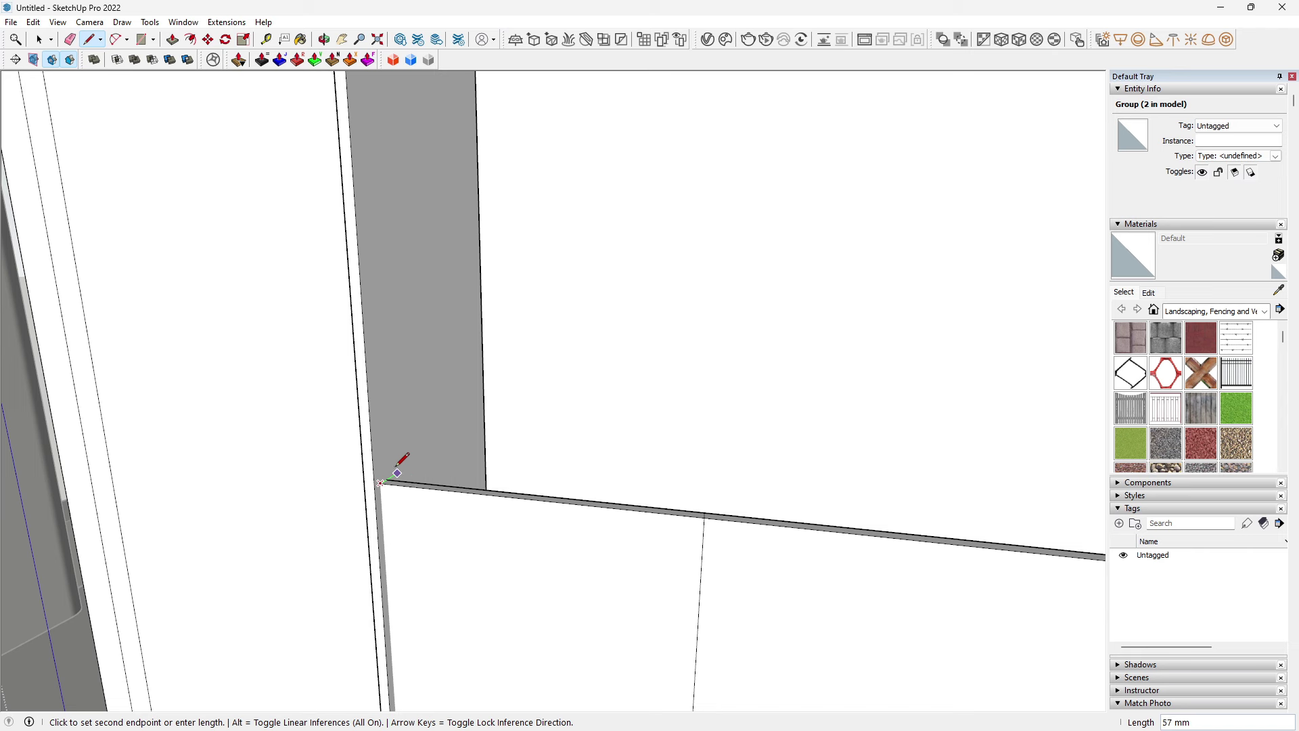
pyautogui.moveTo(586, 419); pyautogui.dragTo(469, 443, button='middle')
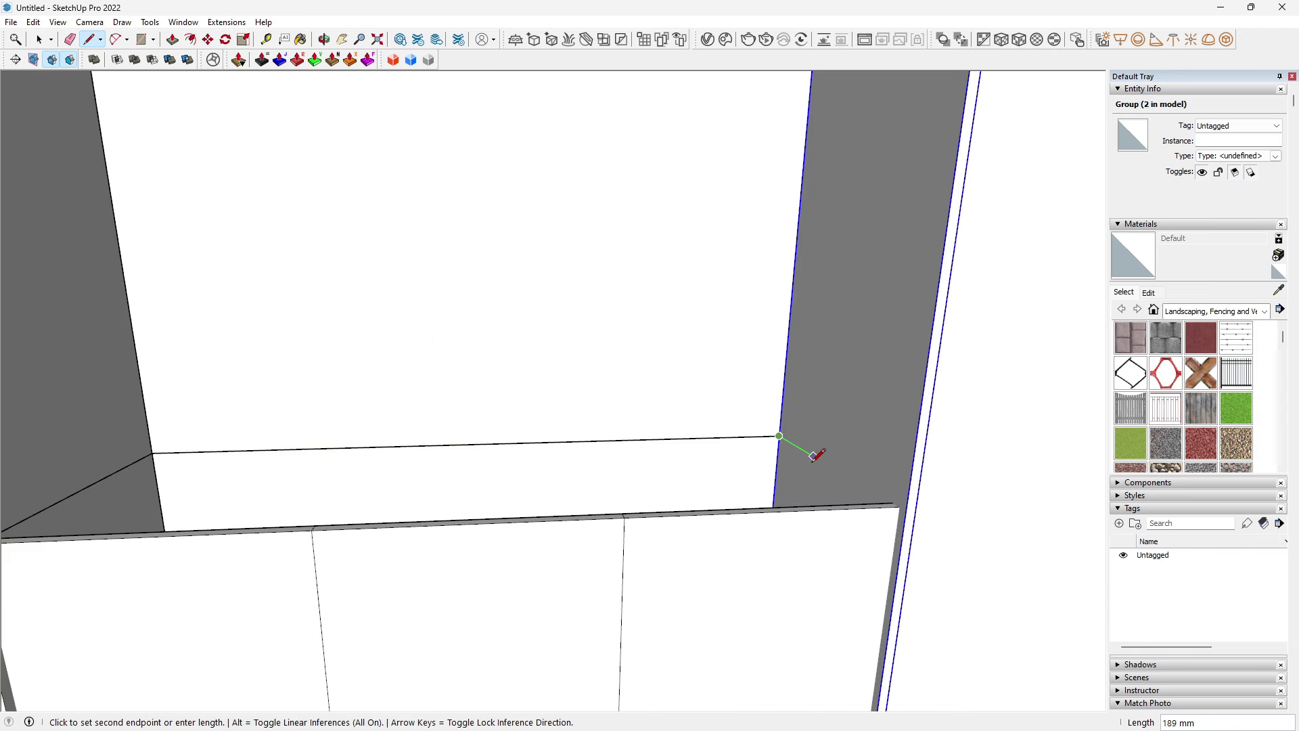
pyautogui.click(891, 506)
pyautogui.scroll(-3, 753, 449)
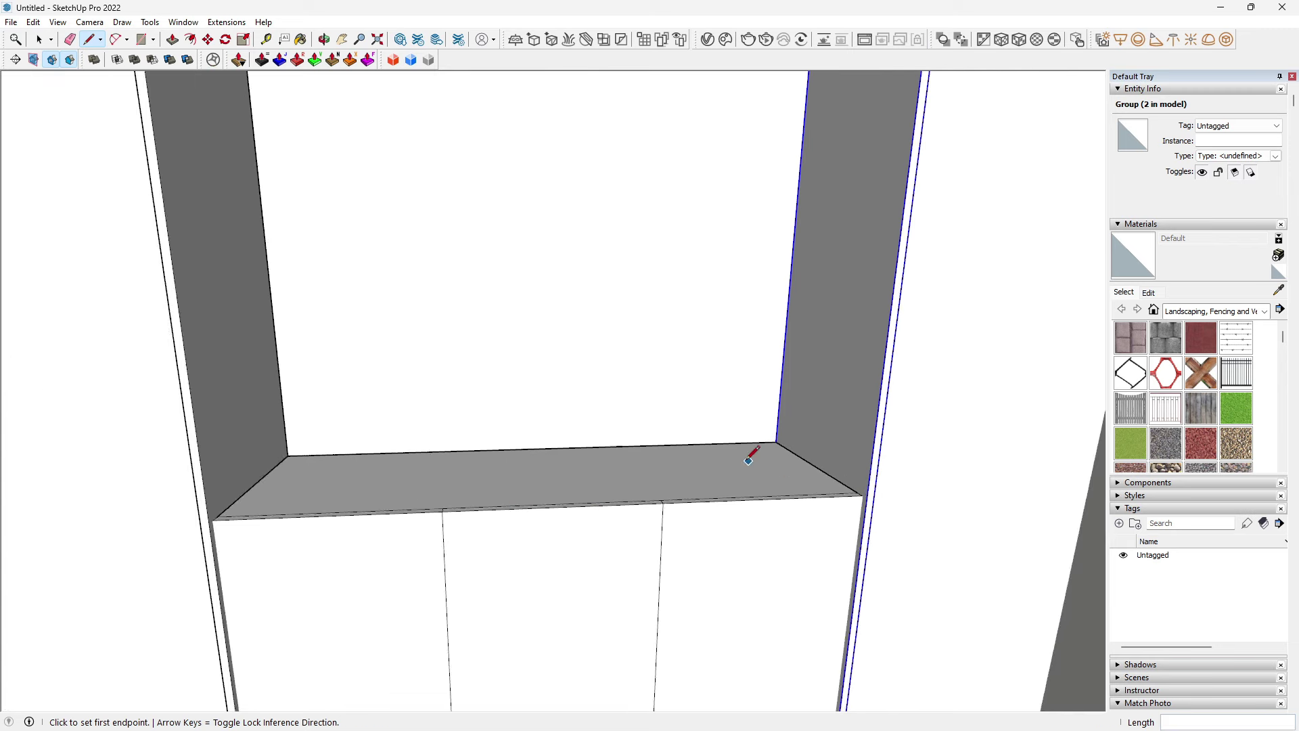
pyautogui.press('space')
pyautogui.click(652, 469)
# Step: Group the ledge face and lift it with Push/Pull into a shelf block
pyautogui.doubleClick(668, 472)
pyautogui.rightClick(668, 473)
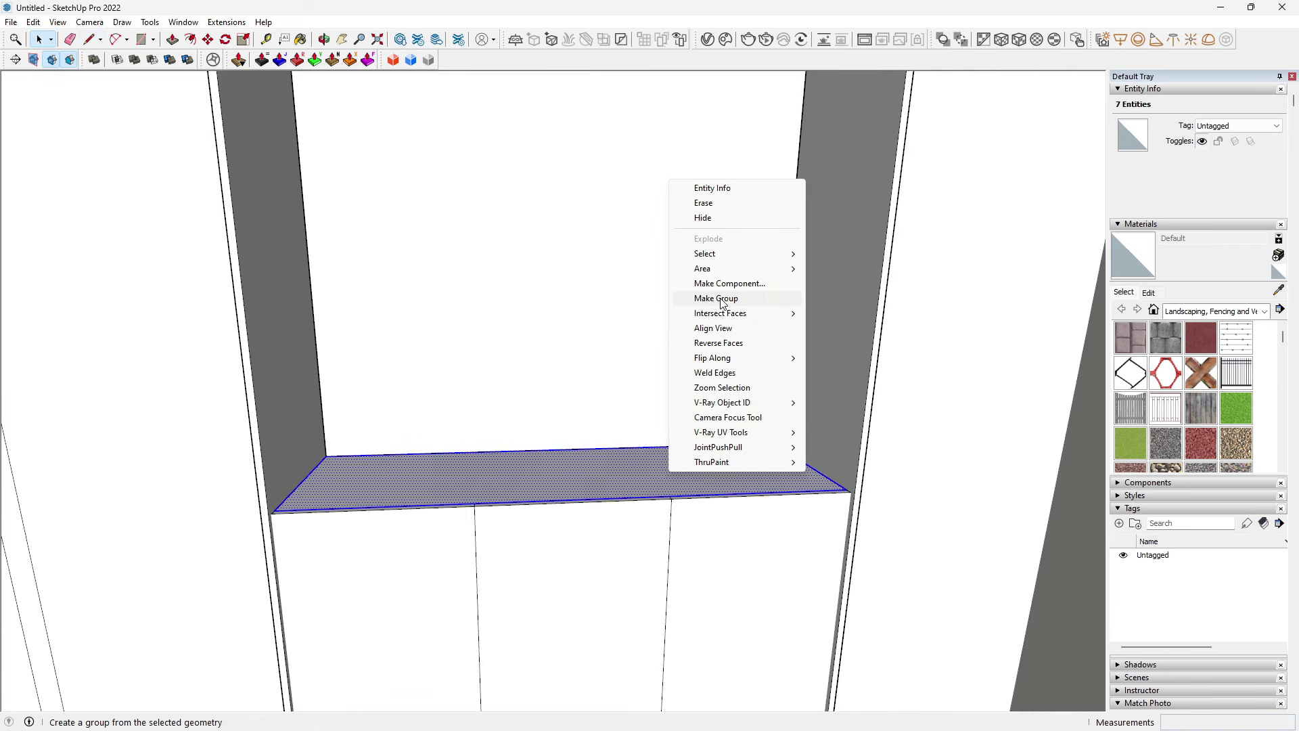
pyautogui.click(716, 299)
pyautogui.doubleClick(684, 473)
pyautogui.press('p')
pyautogui.click(684, 473)
pyautogui.press('space')
# Step: Push/Pull the panel face just below the ledge
pyautogui.moveTo(609, 521)
pyautogui.mouseDown(button='middle')
pyautogui.moveTo(714, 422)
pyautogui.moveTo(777, 557)
pyautogui.moveTo(758, 499)
pyautogui.mouseUp(button='middle')
pyautogui.doubleClick(758, 498)
pyautogui.scroll(2, 758, 501)
pyautogui.scroll(3, 762, 490)
pyautogui.scroll(3, 762, 466)
pyautogui.press('p')
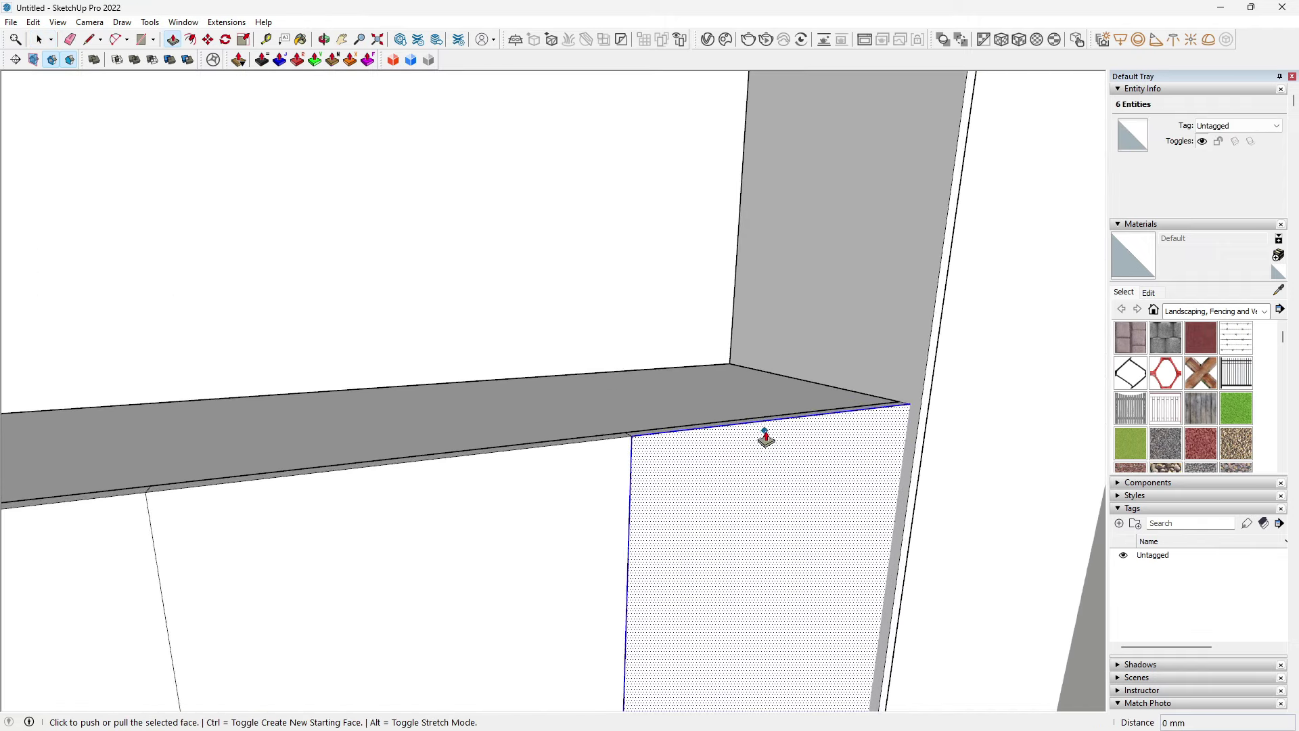
pyautogui.scroll(2, 736, 450)
pyautogui.click(736, 449)
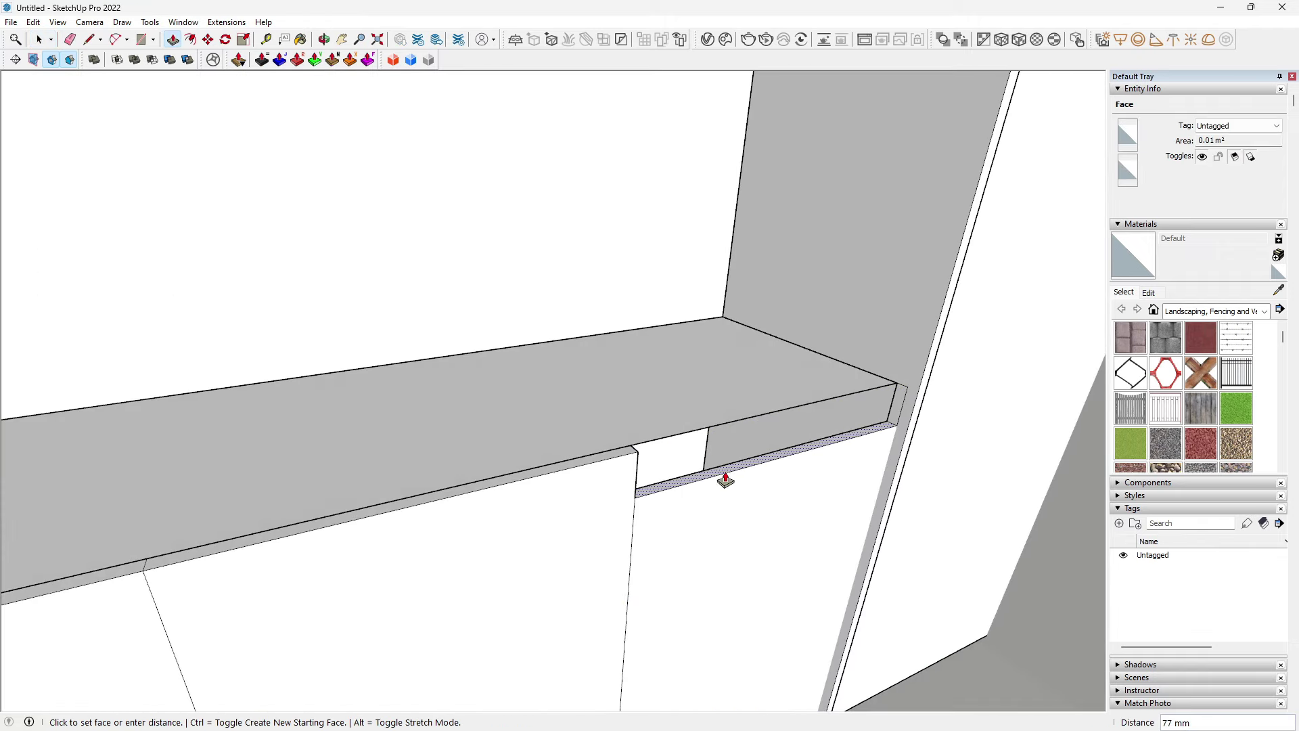
# Step: Pull the shelf's front face down to meet the panel below
pyautogui.moveTo(586, 464)
pyautogui.mouseDown(button='middle')
pyautogui.moveTo(643, 537)
pyautogui.moveTo(617, 579)
pyautogui.moveTo(432, 435)
pyautogui.moveTo(264, 451)
pyautogui.moveTo(208, 443)
pyautogui.moveTo(219, 450)
pyautogui.mouseUp(button='middle')
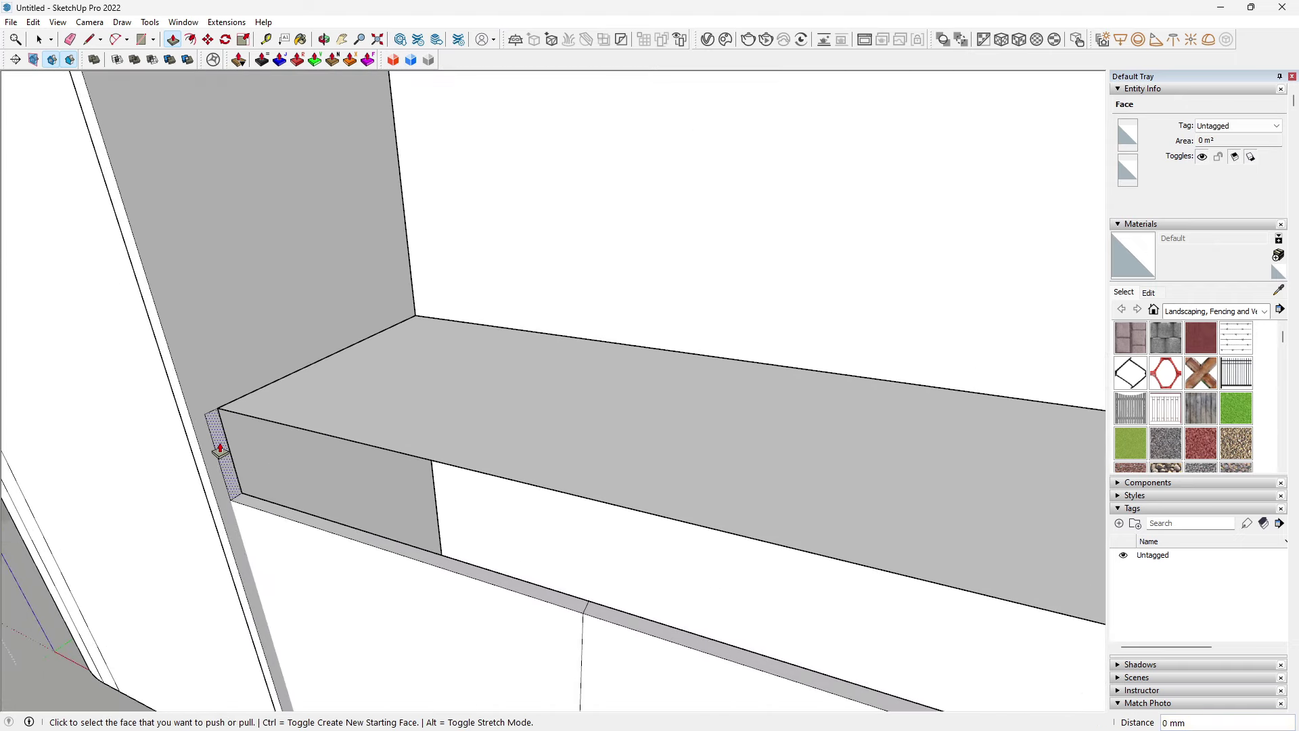
pyautogui.moveTo(277, 400); pyautogui.dragTo(542, 400, button='middle')
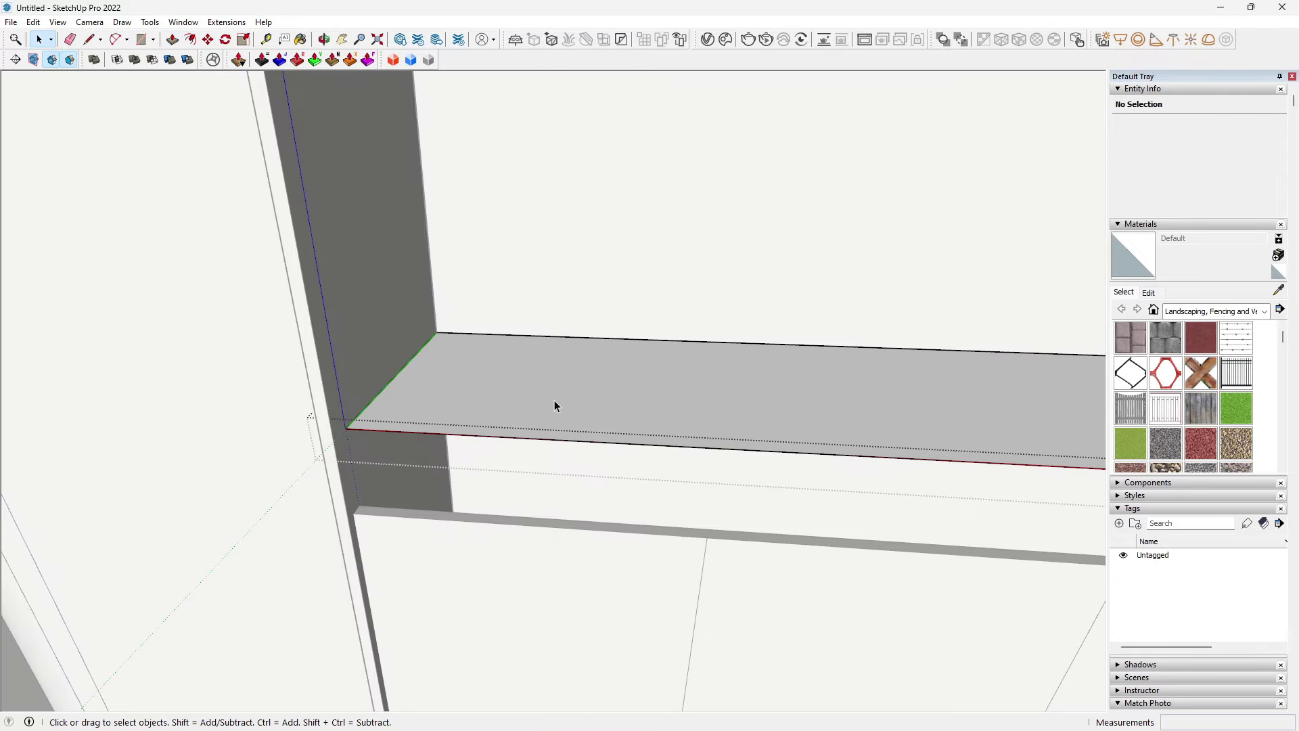
pyautogui.click(554, 404)
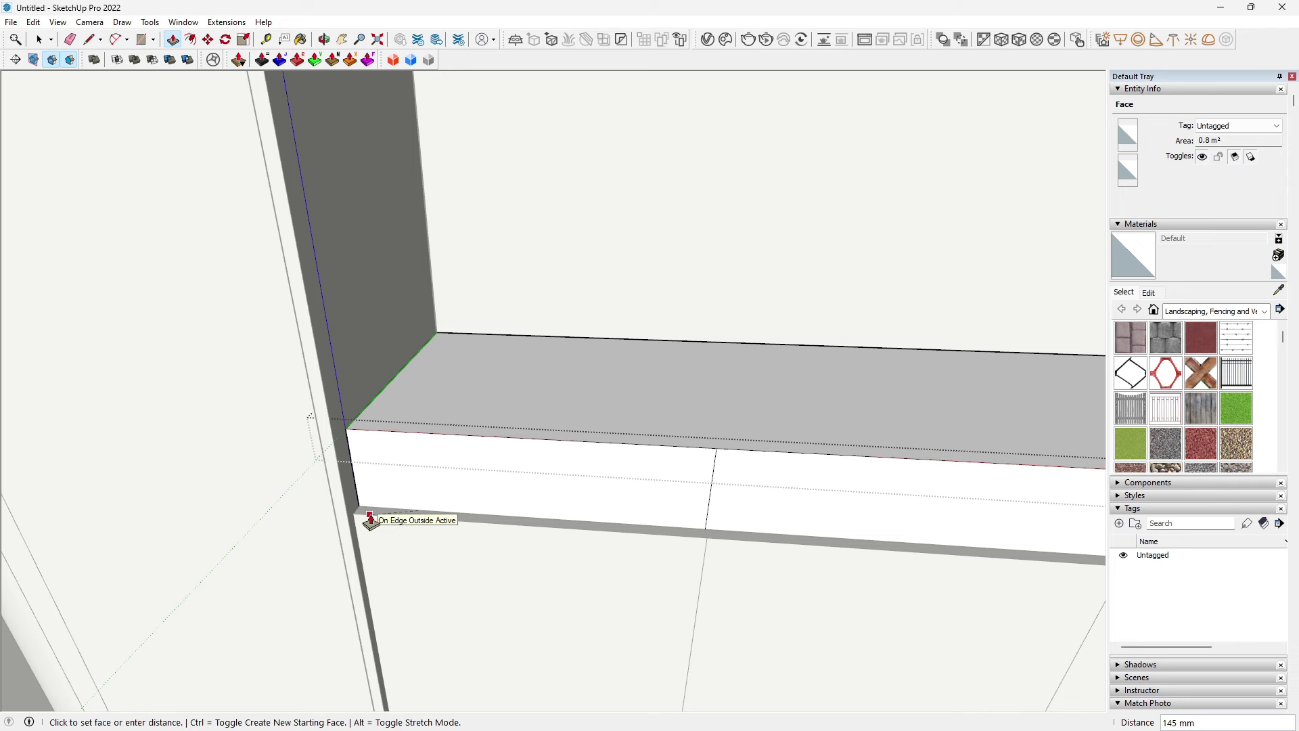
pyautogui.click(370, 520)
pyautogui.moveTo(623, 516)
pyautogui.mouseDown(button='middle')
pyautogui.moveTo(397, 380)
pyautogui.moveTo(539, 525)
pyautogui.moveTo(810, 515)
pyautogui.mouseUp(button='middle')
pyautogui.press('e')
pyautogui.moveTo(903, 499)
pyautogui.mouseDown(button='middle')
pyautogui.moveTo(266, 494)
pyautogui.moveTo(759, 469)
pyautogui.moveTo(783, 415)
pyautogui.mouseUp(button='middle')
# Step: Push the countertop slab's thin face out 20 mm
pyautogui.press('p')
pyautogui.scroll(3, 704, 391)
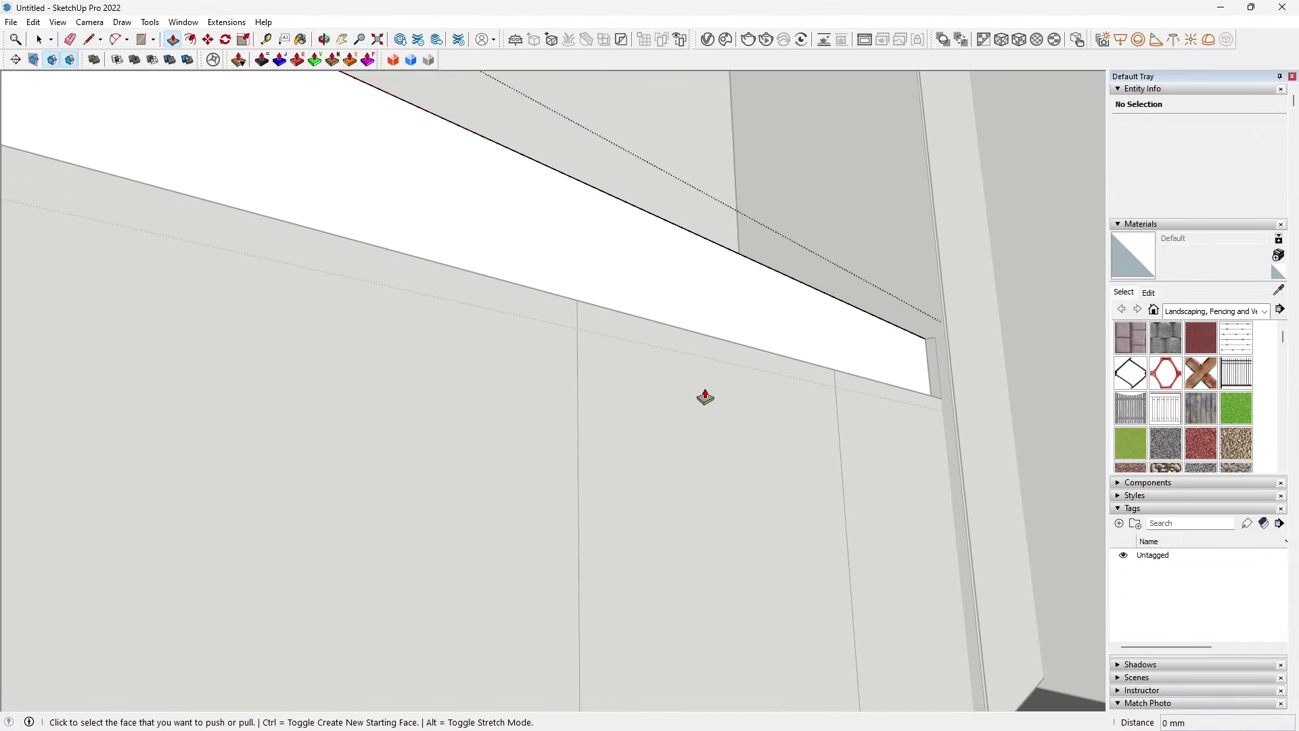
pyautogui.click(715, 358)
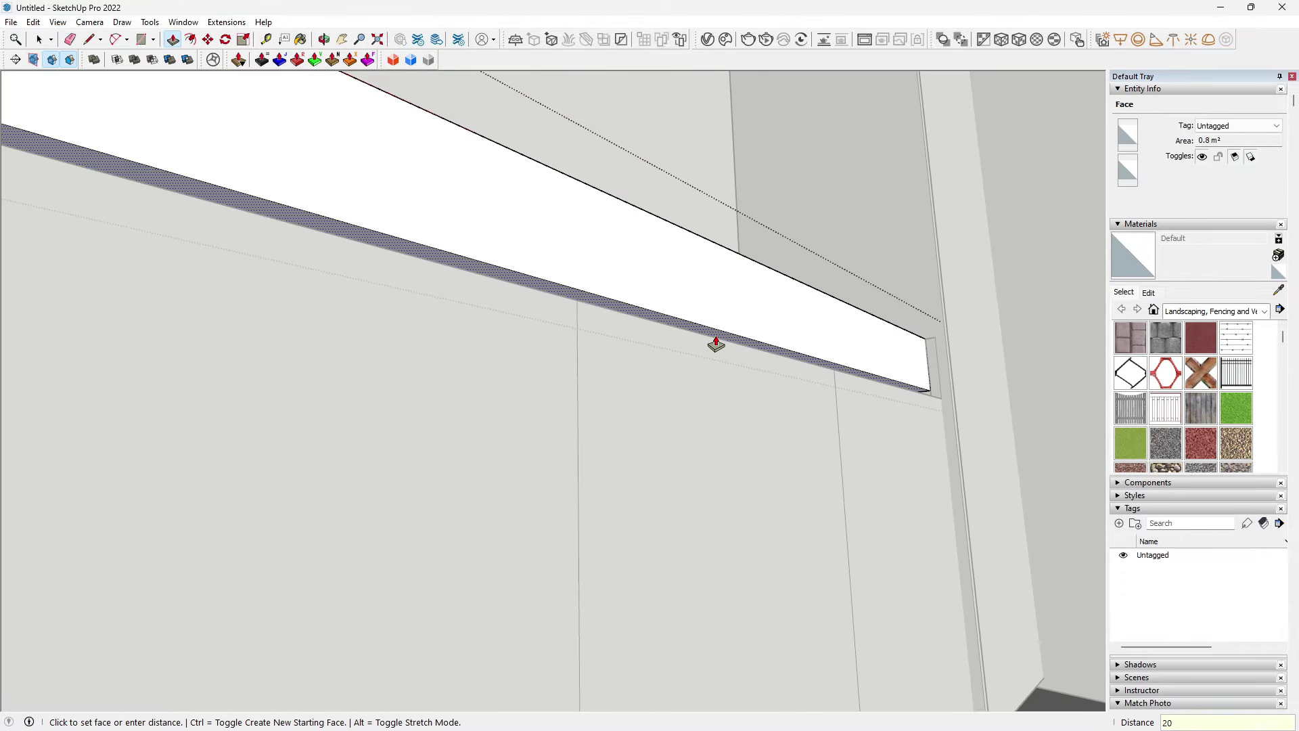
pyautogui.press('Return')
pyautogui.moveTo(765, 339)
pyautogui.mouseDown(button='middle')
pyautogui.moveTo(632, 510)
pyautogui.moveTo(705, 533)
pyautogui.moveTo(336, 507)
pyautogui.moveTo(313, 487)
pyautogui.mouseUp(button='middle')
# Step: Push the countertop's front face out 20 mm
pyautogui.press('p')
pyautogui.scroll(2, 351, 408)
pyautogui.click(341, 406)
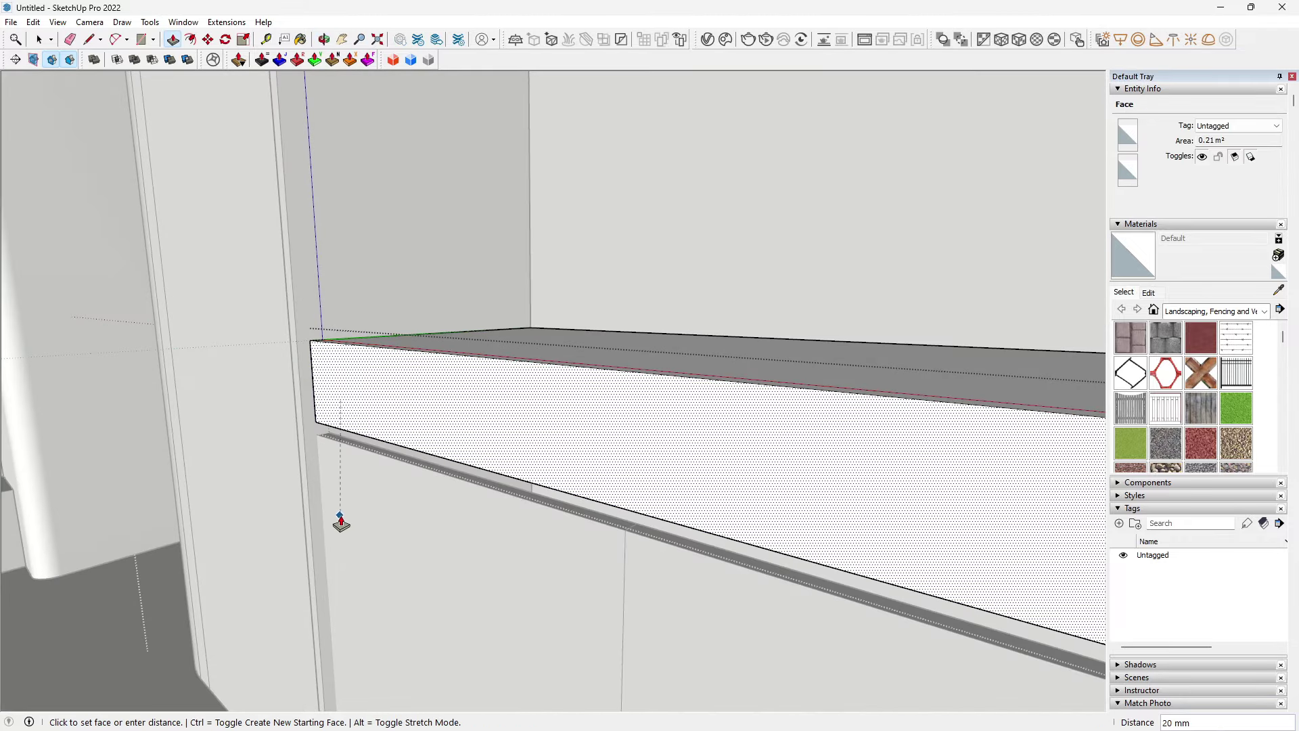
pyautogui.click(341, 520)
pyautogui.press('space')
pyautogui.scroll(5, 368, 444)
pyautogui.moveTo(367, 444)
pyautogui.mouseDown(button='middle')
pyautogui.moveTo(380, 432)
pyautogui.moveTo(382, 443)
pyautogui.mouseUp(button='middle')
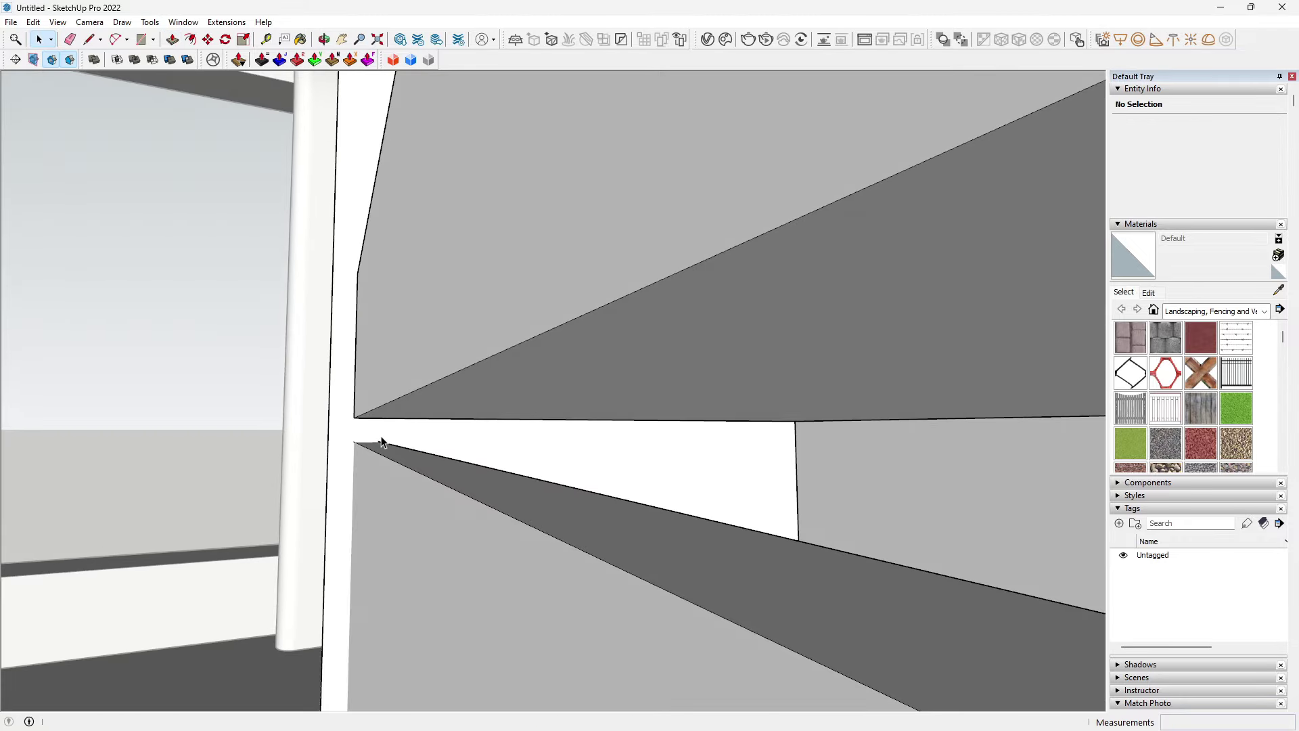
# Step: Draw a line from the countertop slab's corner to split off its face
pyautogui.press('l')
pyautogui.scroll(1, 380, 441)
pyautogui.scroll(2, 379, 439)
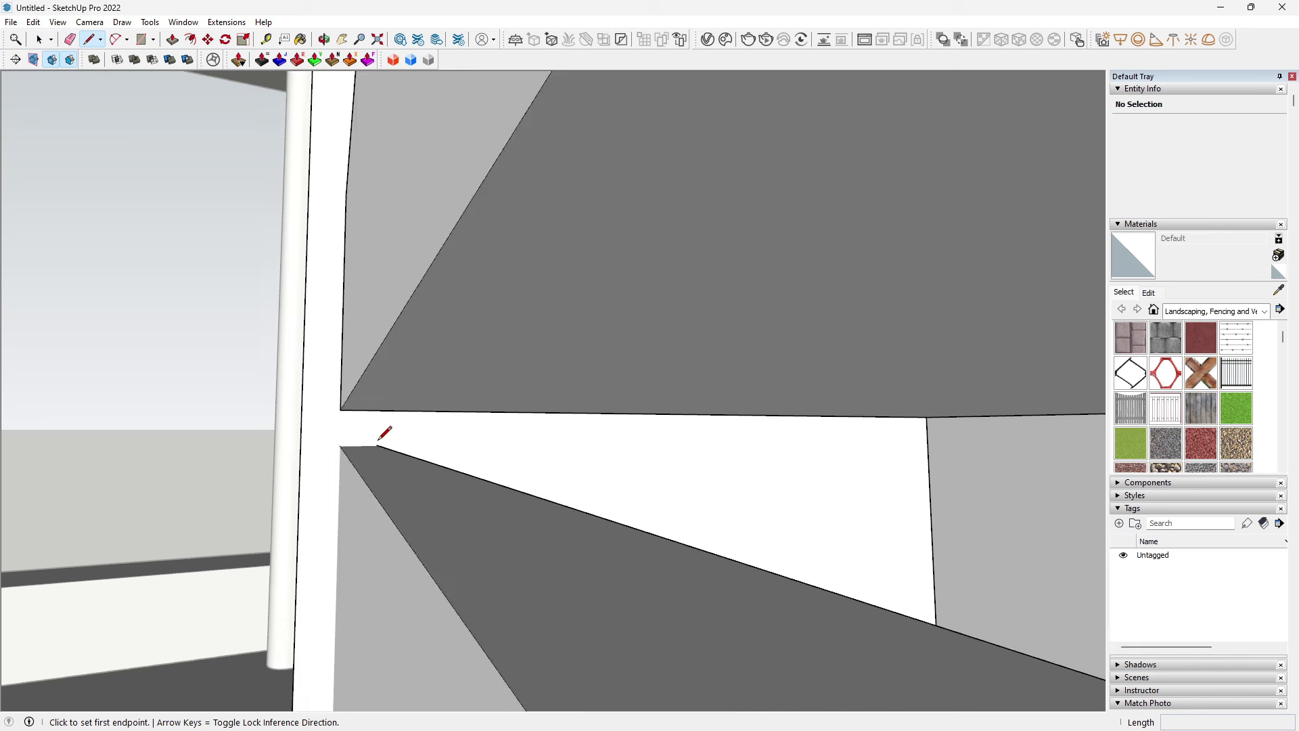
pyautogui.moveTo(382, 446)
pyautogui.mouseDown(button='middle')
pyautogui.moveTo(343, 429)
pyautogui.moveTo(385, 438)
pyautogui.mouseUp(button='middle')
pyautogui.click(384, 447)
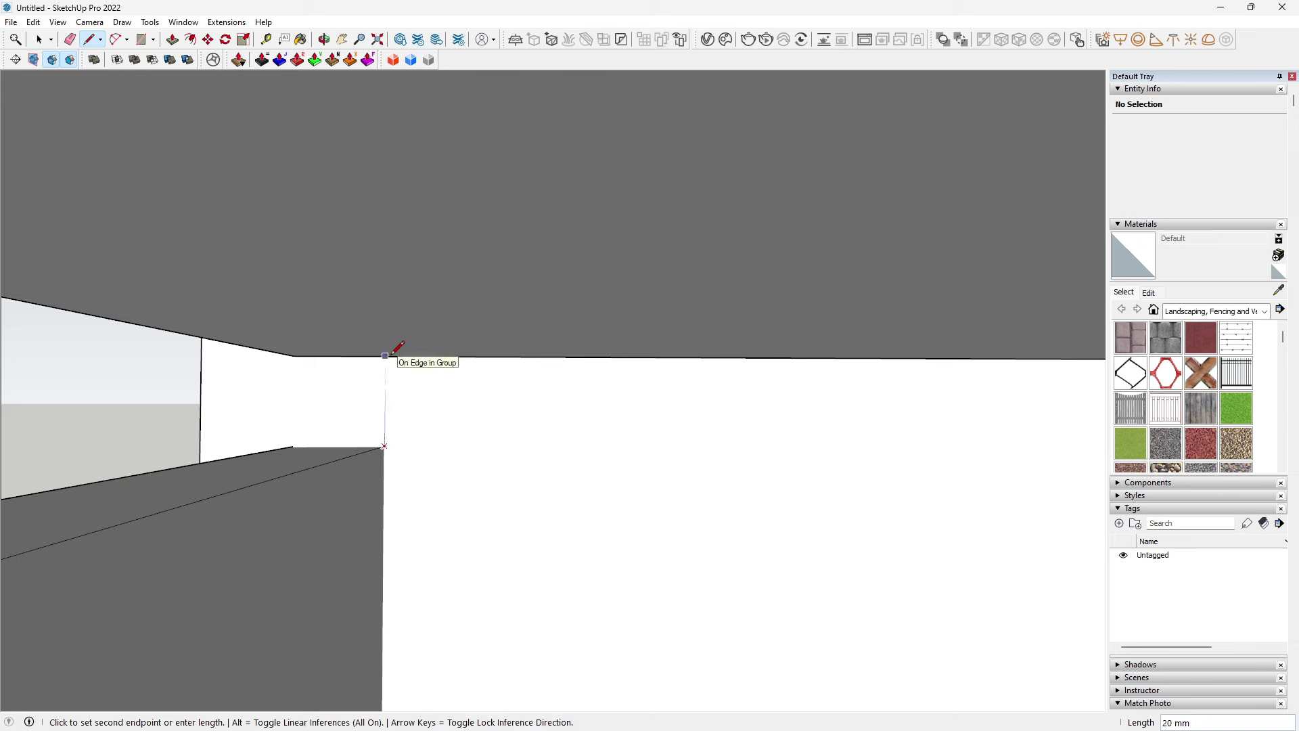
pyautogui.moveTo(358, 351)
pyautogui.mouseDown(button='middle')
pyautogui.moveTo(621, 320)
pyautogui.moveTo(563, 342)
pyautogui.moveTo(633, 450)
pyautogui.mouseUp(button='middle')
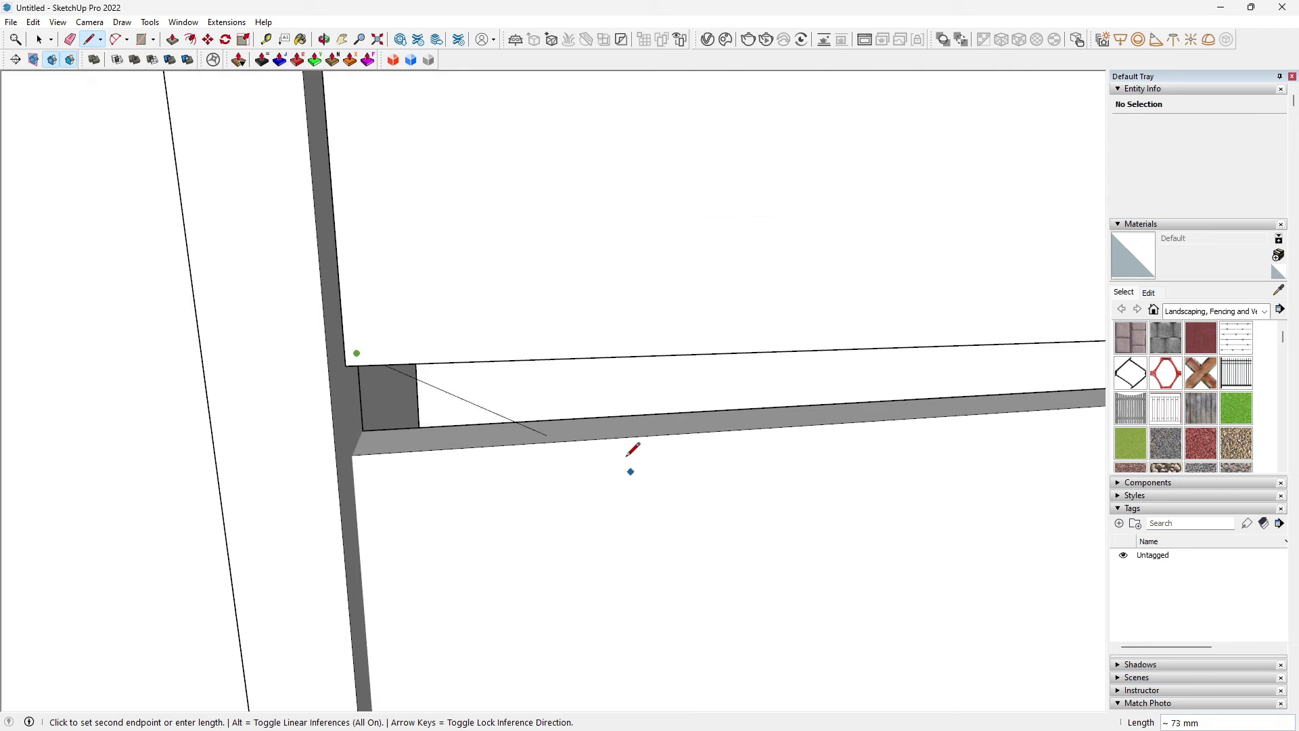
pyautogui.moveTo(597, 376)
pyautogui.mouseDown(button='middle')
pyautogui.moveTo(588, 348)
pyautogui.moveTo(551, 333)
pyautogui.moveTo(594, 178)
pyautogui.moveTo(180, 426)
pyautogui.moveTo(835, 458)
pyautogui.moveTo(931, 420)
pyautogui.moveTo(931, 373)
pyautogui.moveTo(803, 391)
pyautogui.mouseUp(button='middle')
pyautogui.press('space')
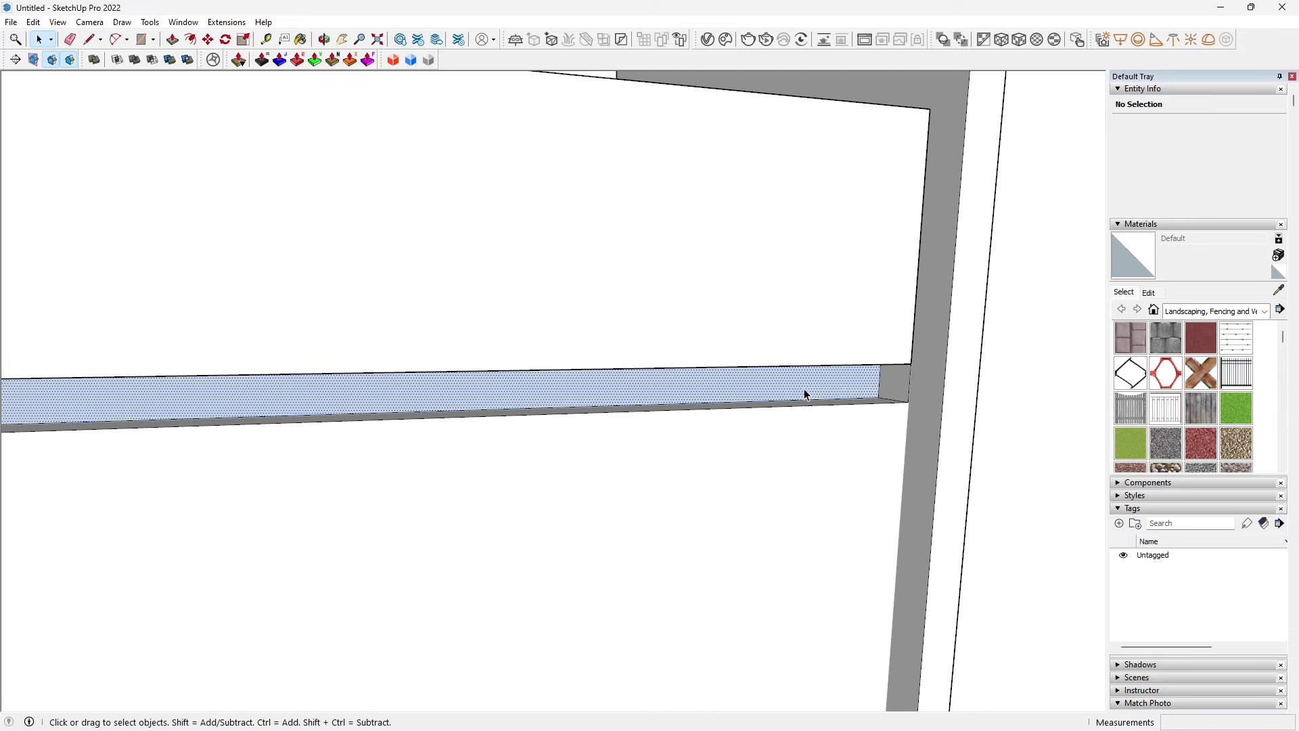
# Step: Make the slab a group and push it deeper back into the niche
pyautogui.rightClick(805, 391)
pyautogui.click(871, 514)
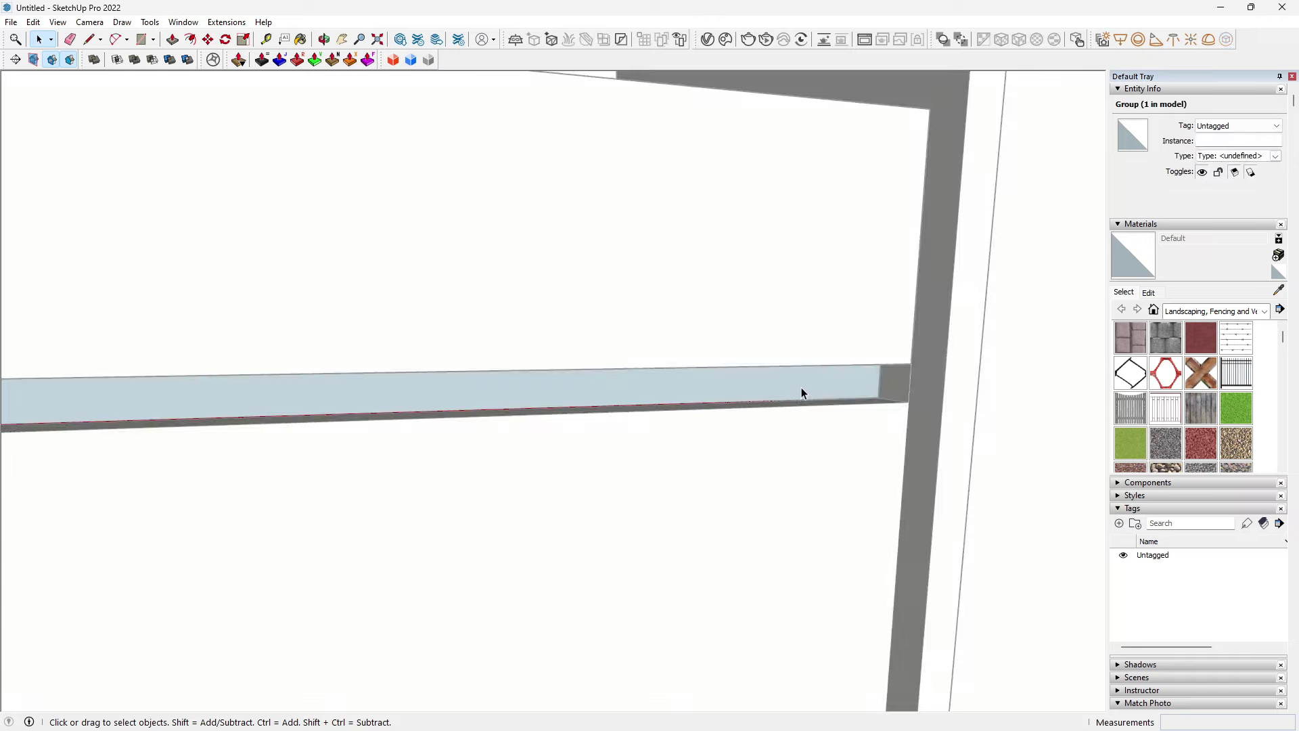
pyautogui.press('p')
pyautogui.moveTo(732, 410); pyautogui.dragTo(760, 405, button='middle')
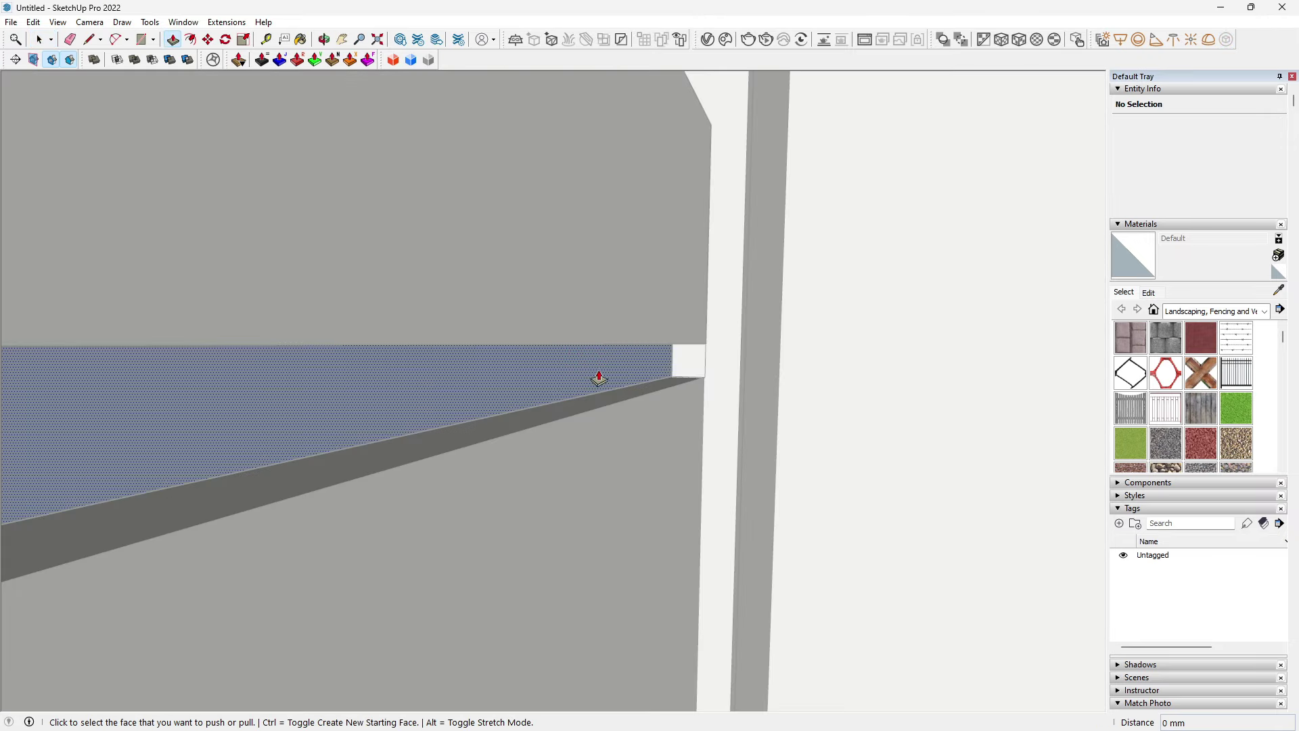
pyautogui.click(586, 374)
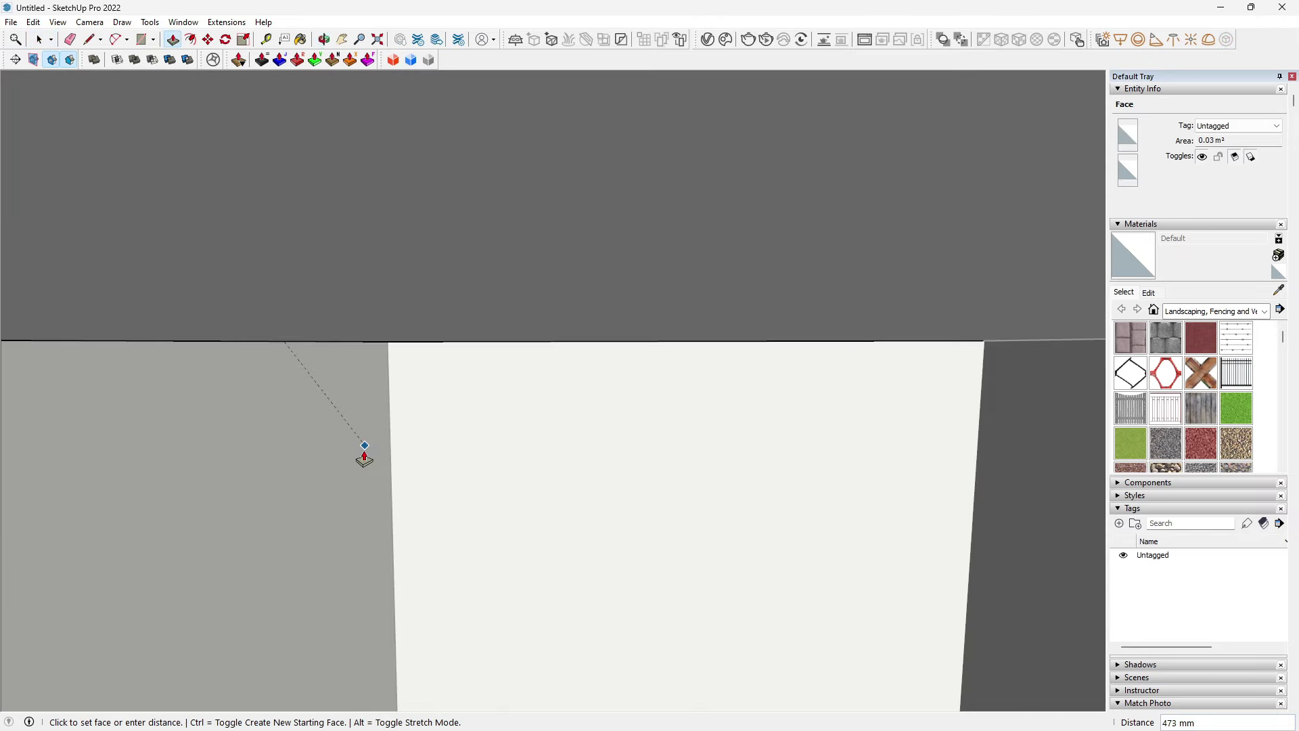
pyautogui.click(748, 555)
pyautogui.moveTo(748, 554)
pyautogui.mouseDown(button='middle')
pyautogui.moveTo(545, 414)
pyautogui.moveTo(281, 531)
pyautogui.moveTo(446, 365)
pyautogui.moveTo(463, 414)
pyautogui.moveTo(626, 368)
pyautogui.moveTo(585, 478)
pyautogui.moveTo(319, 548)
pyautogui.mouseUp(button='middle')
pyautogui.press('space')
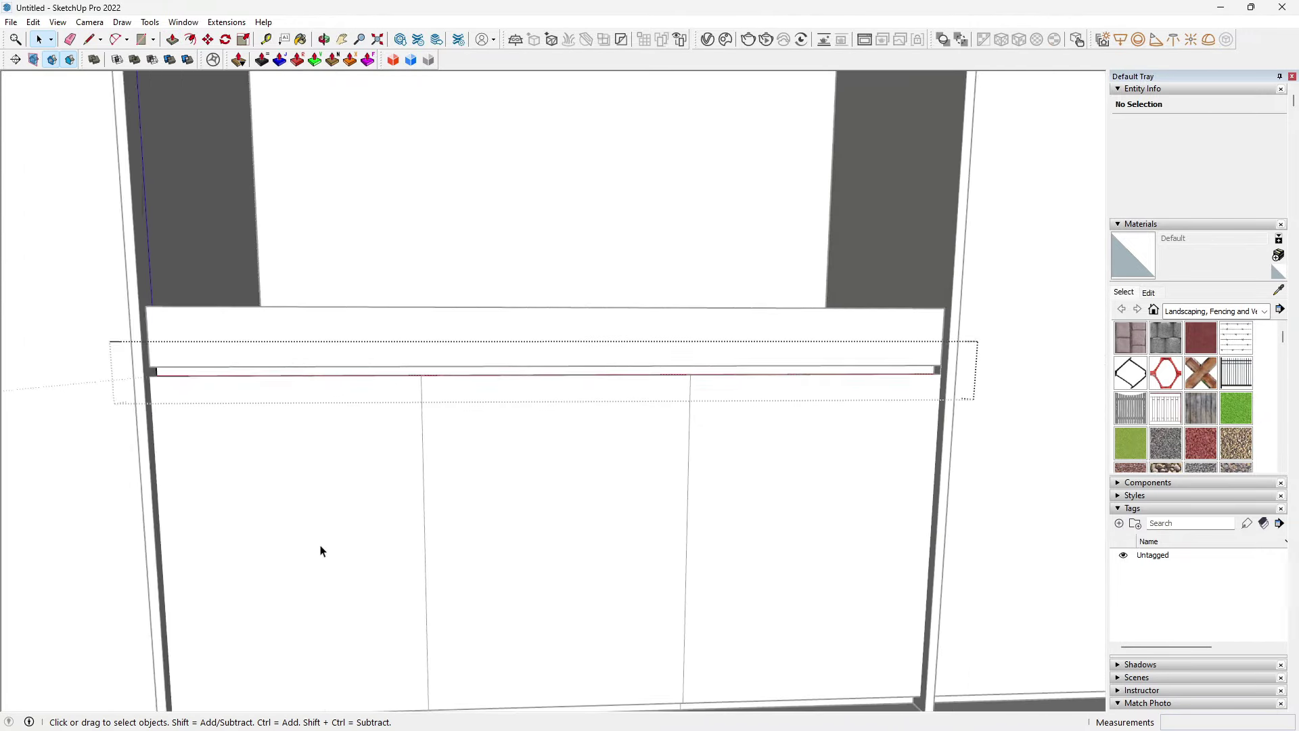
# Step: Push the slab's thin front strip out 20 mm
pyautogui.scroll(3, 318, 500)
pyautogui.moveTo(319, 347); pyautogui.dragTo(499, 398, button='middle')
pyautogui.scroll(2, 374, 348)
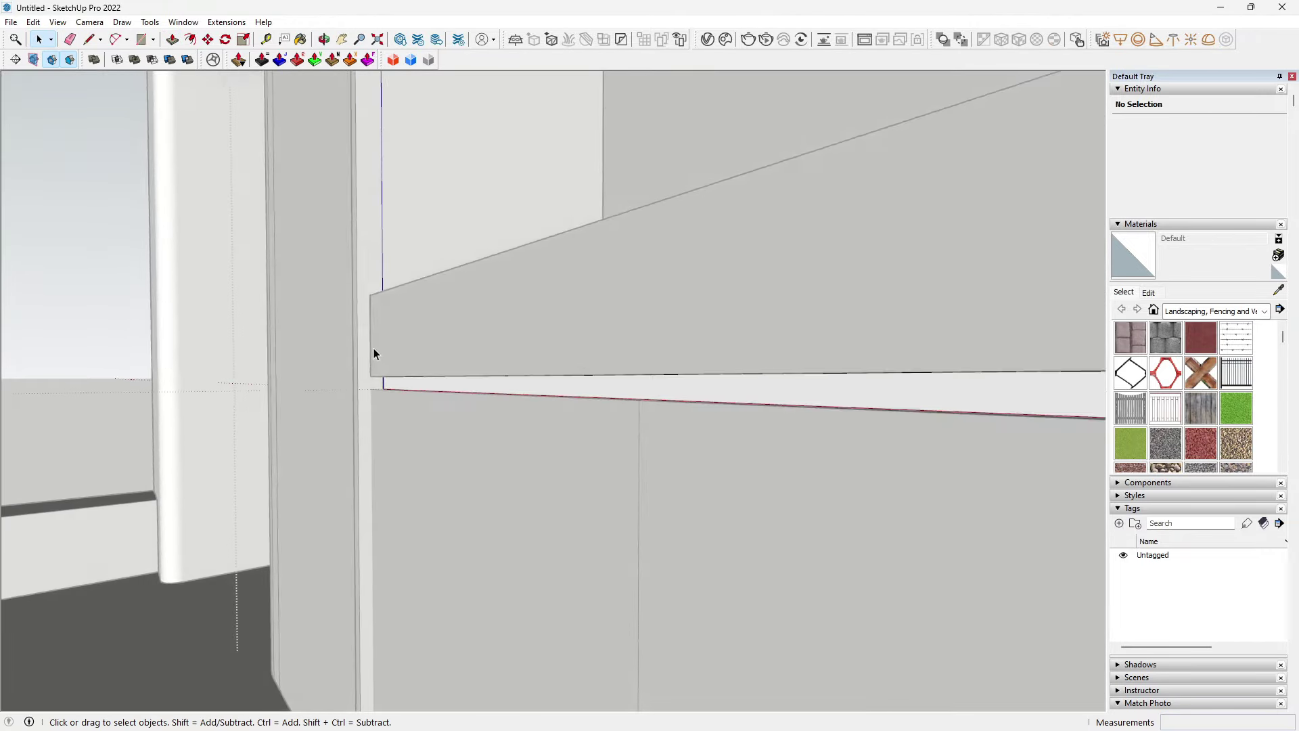
pyautogui.scroll(2, 453, 392)
pyautogui.press('p')
pyautogui.click(453, 394)
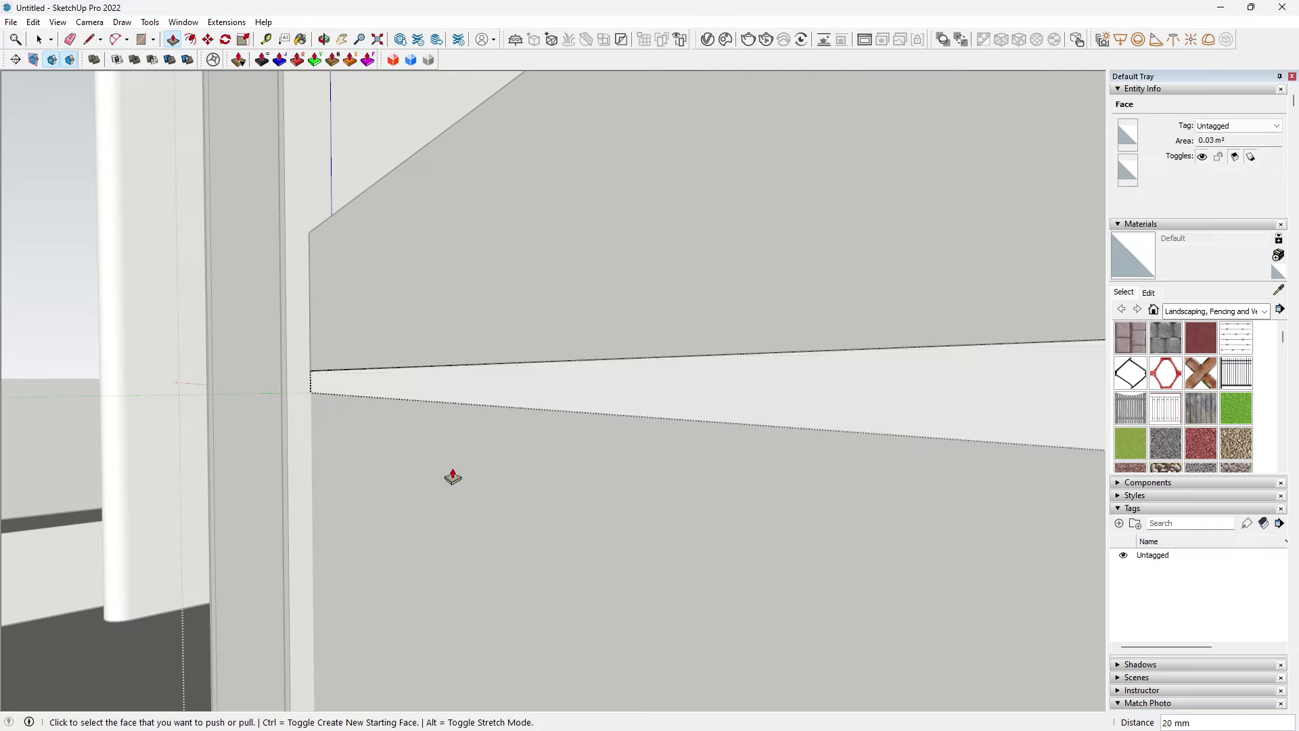
pyautogui.scroll(3, 703, 552)
pyautogui.scroll(-2, 406, 458)
pyautogui.scroll(-2, 768, 467)
pyautogui.scroll(-3, 453, 379)
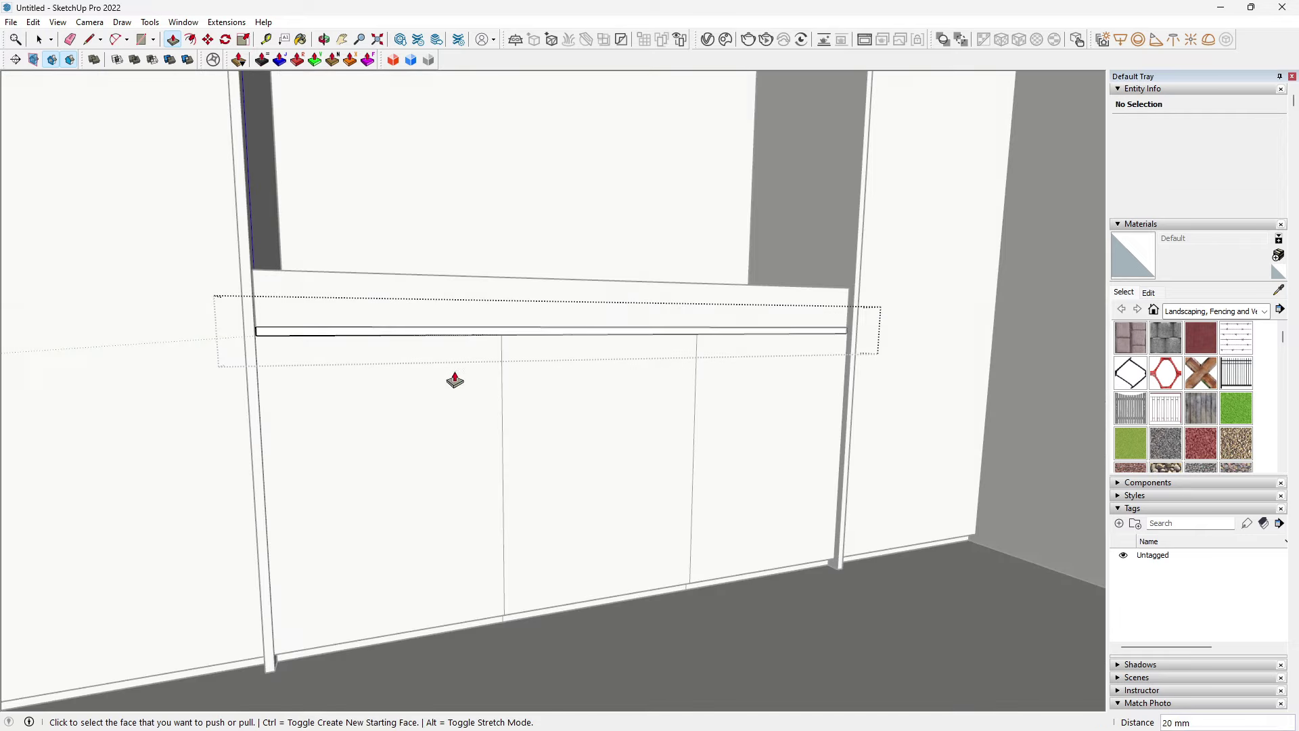
pyautogui.press('space')
# Step: Orbit around the cabinet's rounded left column and back to a front view
pyautogui.moveTo(940, 641)
pyautogui.mouseDown(button='middle')
pyautogui.moveTo(863, 505)
pyautogui.moveTo(331, 435)
pyautogui.mouseUp(button='middle')
pyautogui.scroll(3, 562, 383)
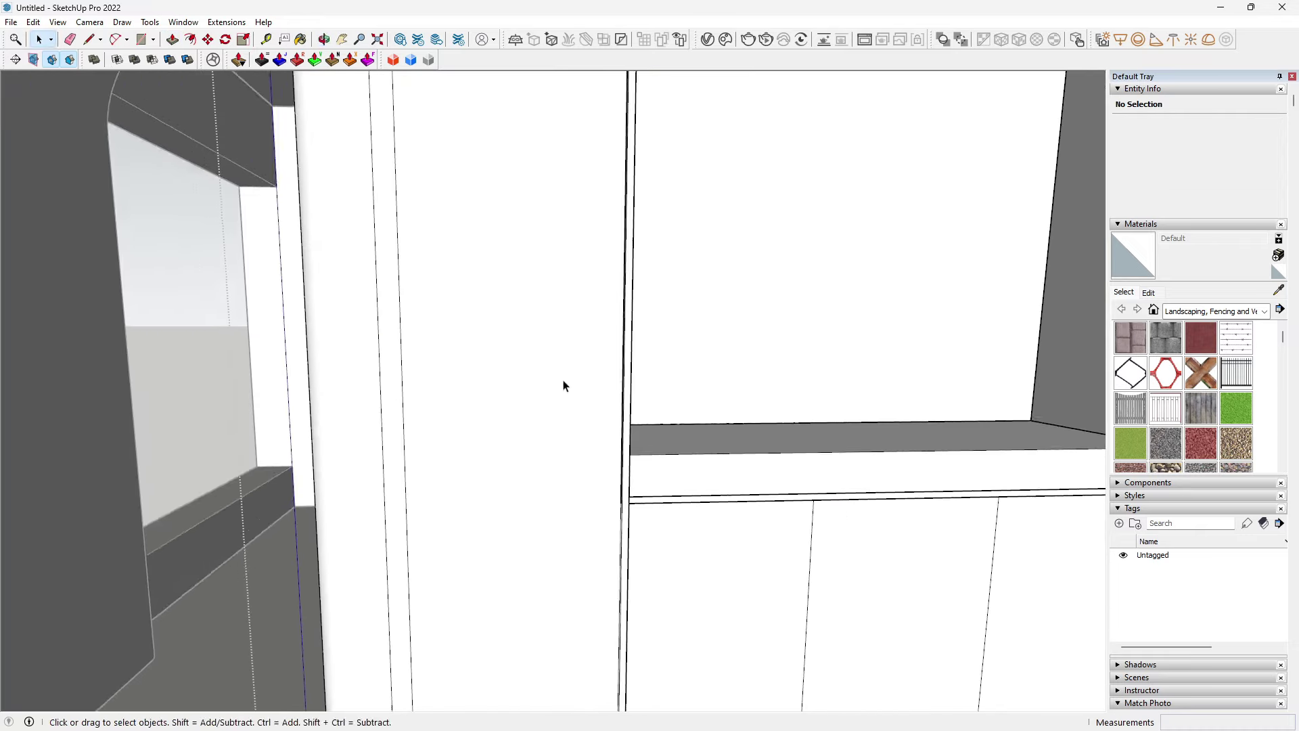
pyautogui.scroll(3, 521, 348)
pyautogui.moveTo(520, 348)
pyautogui.mouseDown(button='middle')
pyautogui.moveTo(556, 313)
pyautogui.moveTo(498, 249)
pyautogui.moveTo(386, 323)
pyautogui.mouseUp(button='middle')
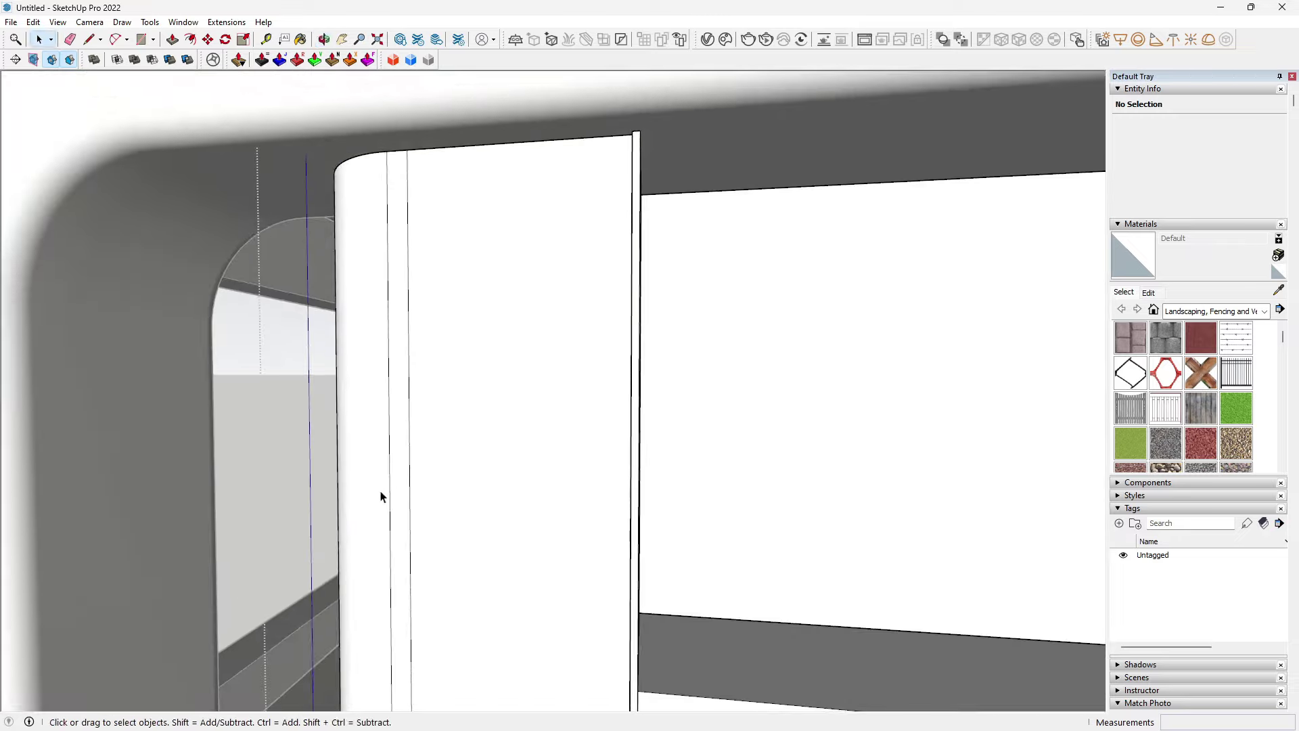
pyautogui.scroll(2, 430, 458)
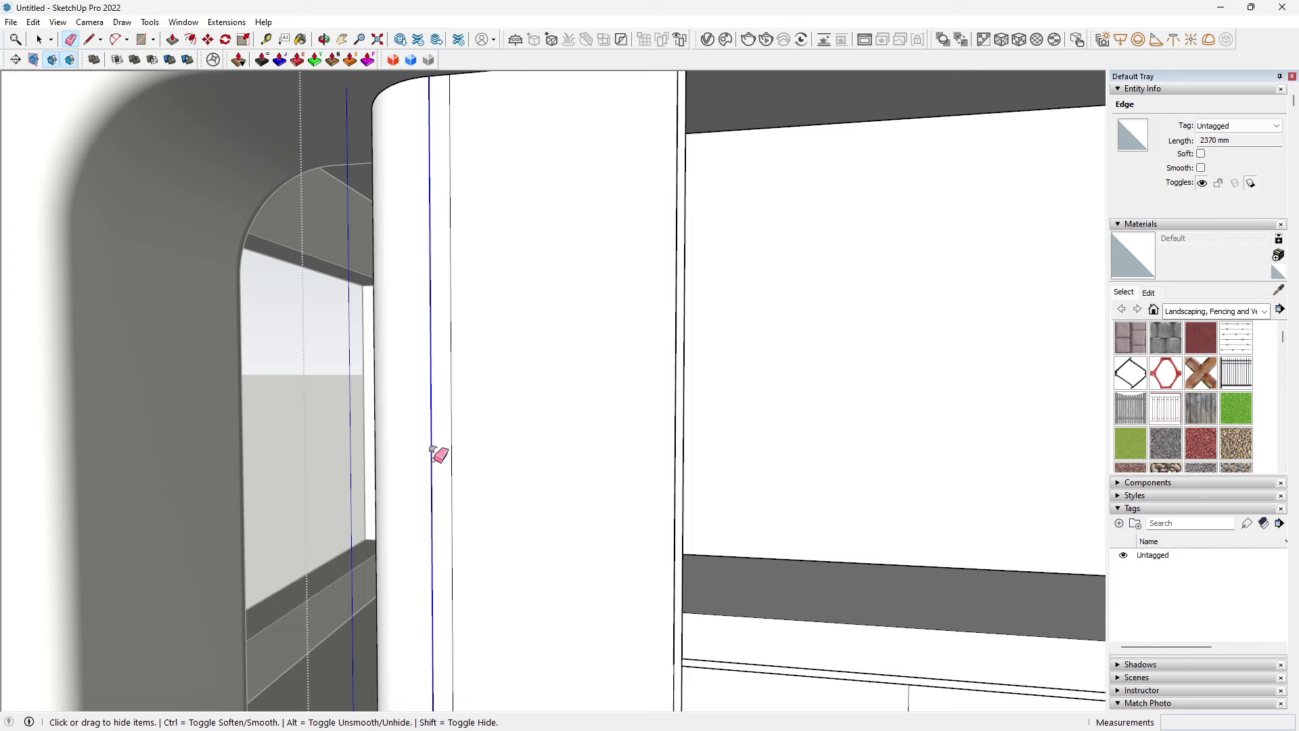
pyautogui.press('space')
pyautogui.scroll(-3, 548, 493)
pyautogui.moveTo(548, 493)
pyautogui.mouseDown(button='middle')
pyautogui.moveTo(589, 537)
pyautogui.moveTo(90, 364)
pyautogui.mouseUp(button='middle')
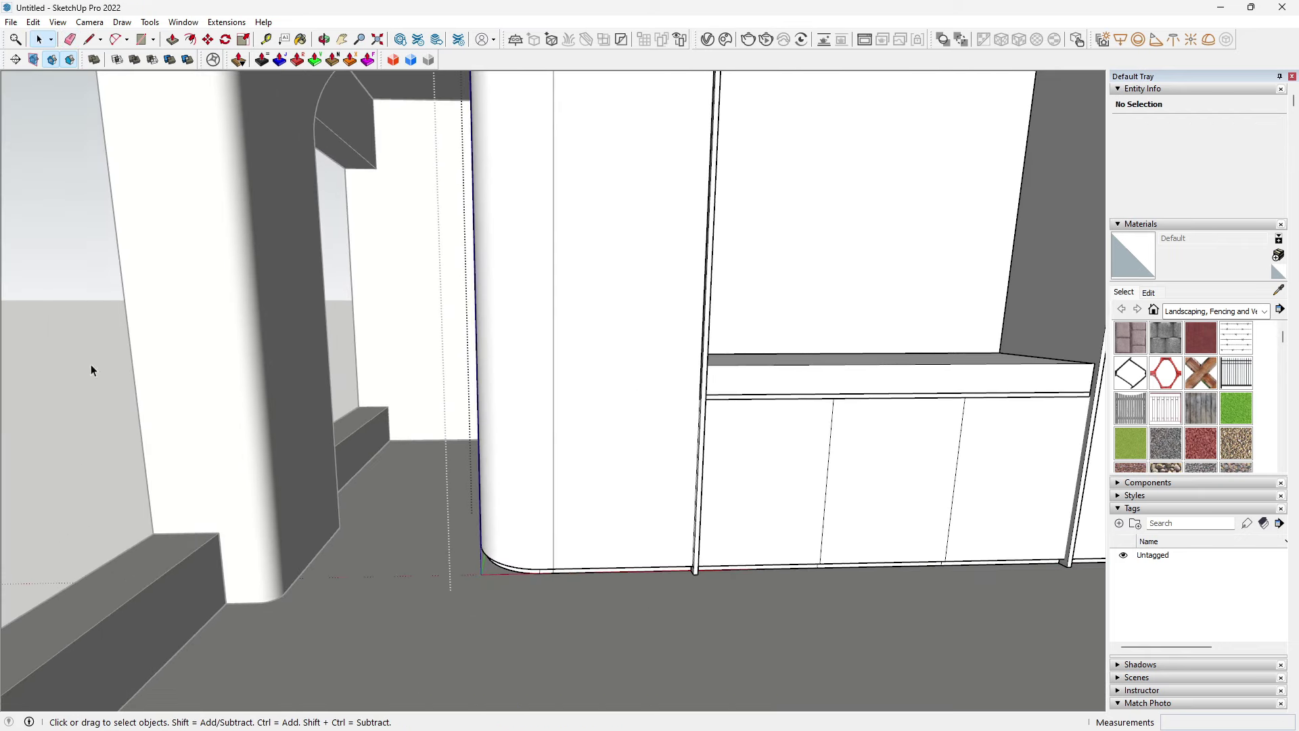
pyautogui.scroll(1, 295, 409)
pyautogui.moveTo(295, 404)
pyautogui.mouseDown(button='middle')
pyautogui.moveTo(371, 521)
pyautogui.moveTo(520, 359)
pyautogui.mouseUp(button='middle')
pyautogui.scroll(-1, 501, 270)
# Step: Draw a rectangle over the tall panel face, top to bottom, and make it a group
pyautogui.press('r')
pyautogui.scroll(3, 500, 257)
pyautogui.scroll(2, 555, 176)
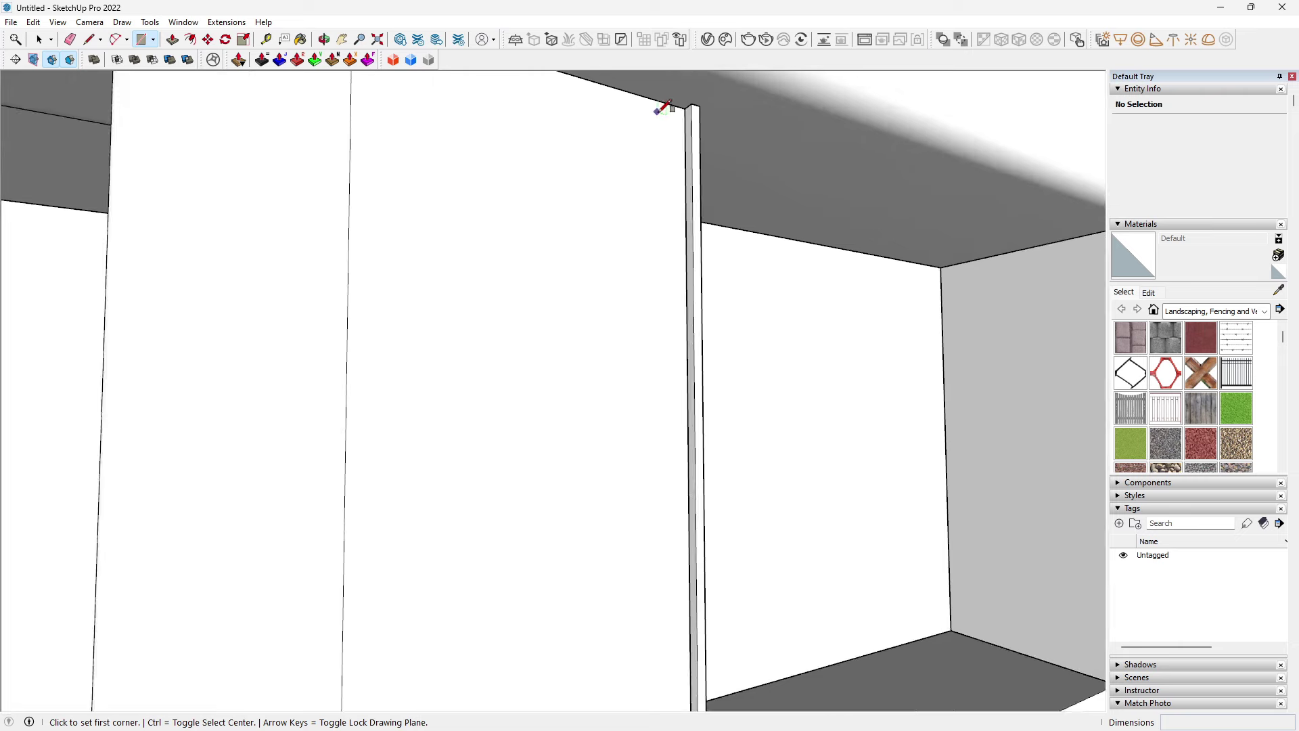
pyautogui.click(686, 108)
pyautogui.scroll(-3, 600, 226)
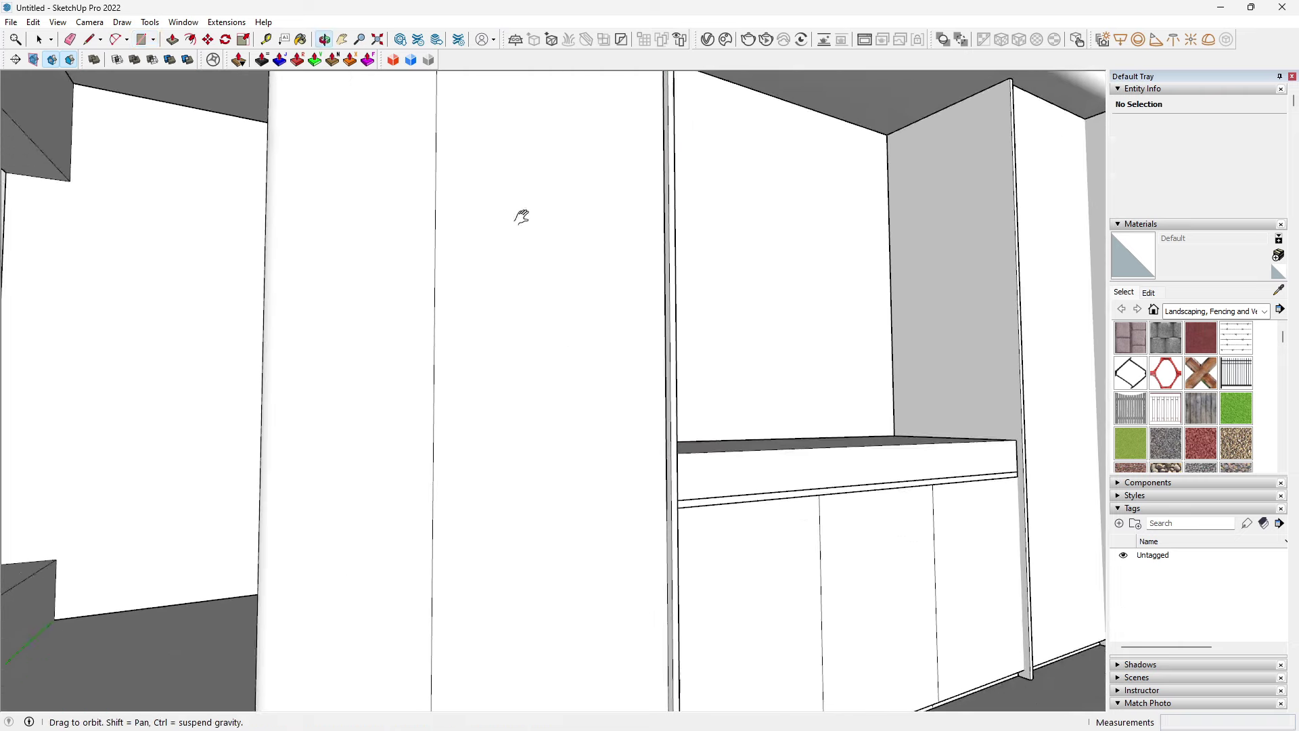
pyautogui.scroll(3, 521, 214)
pyautogui.scroll(2, 600, 290)
pyautogui.scroll(-1, 512, 553)
pyautogui.click(497, 562)
pyautogui.press('space')
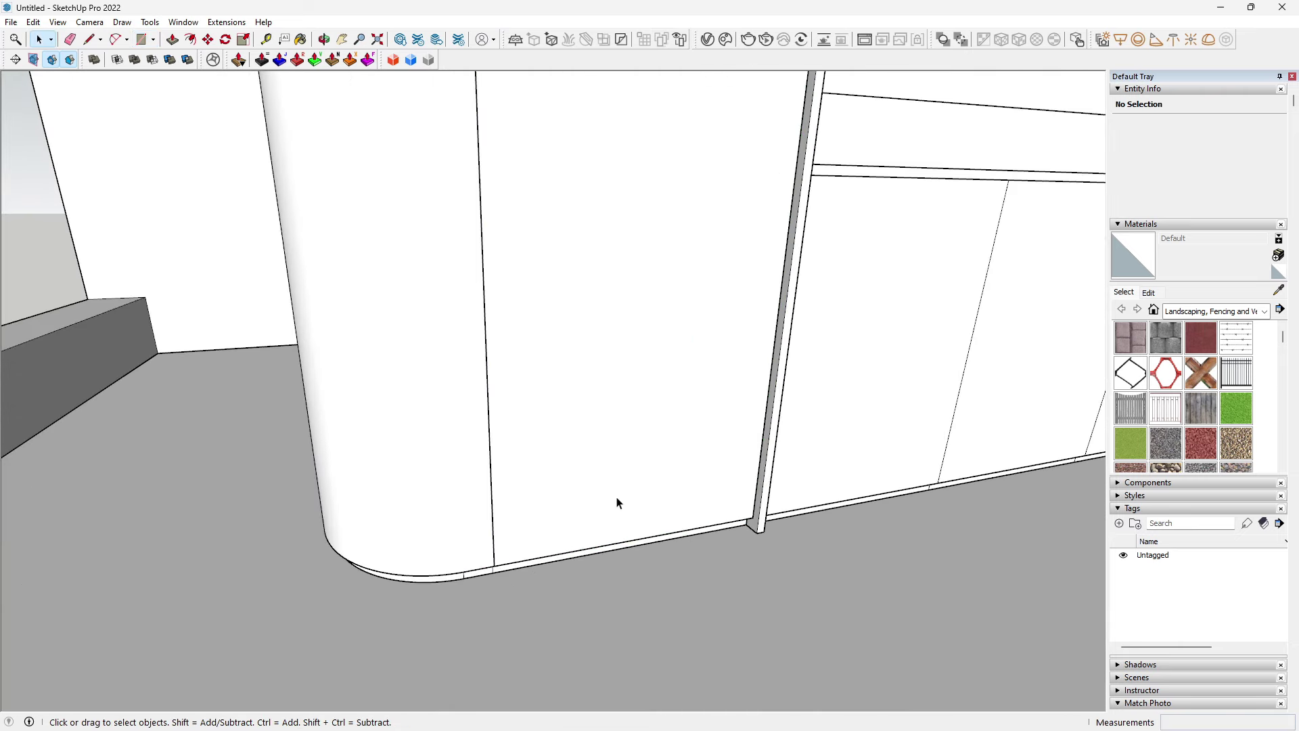
pyautogui.click(617, 502)
pyautogui.rightClick(659, 423)
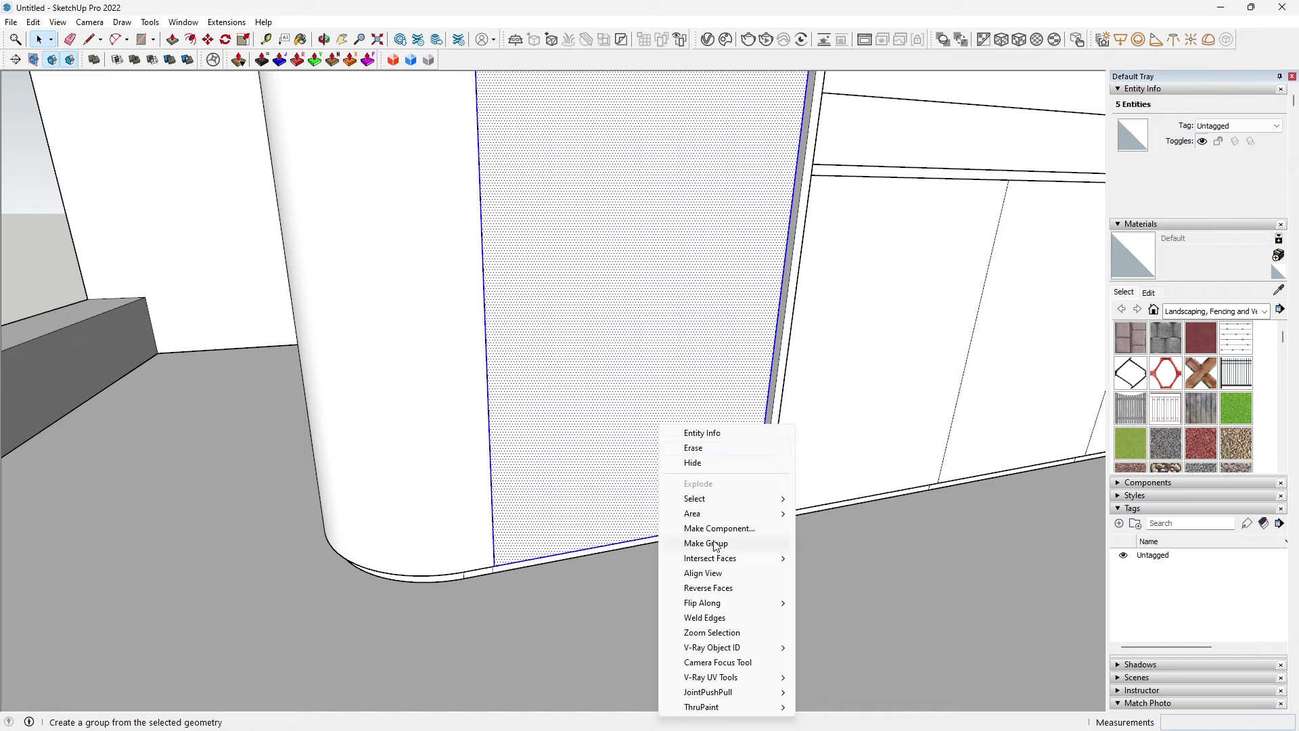
pyautogui.click(716, 545)
# Step: Inside the group, pull the rectangle out into a 20 mm-thick board
pyautogui.doubleClick(683, 451)
pyautogui.scroll(2, 715, 463)
pyautogui.press('p')
pyautogui.click(724, 469)
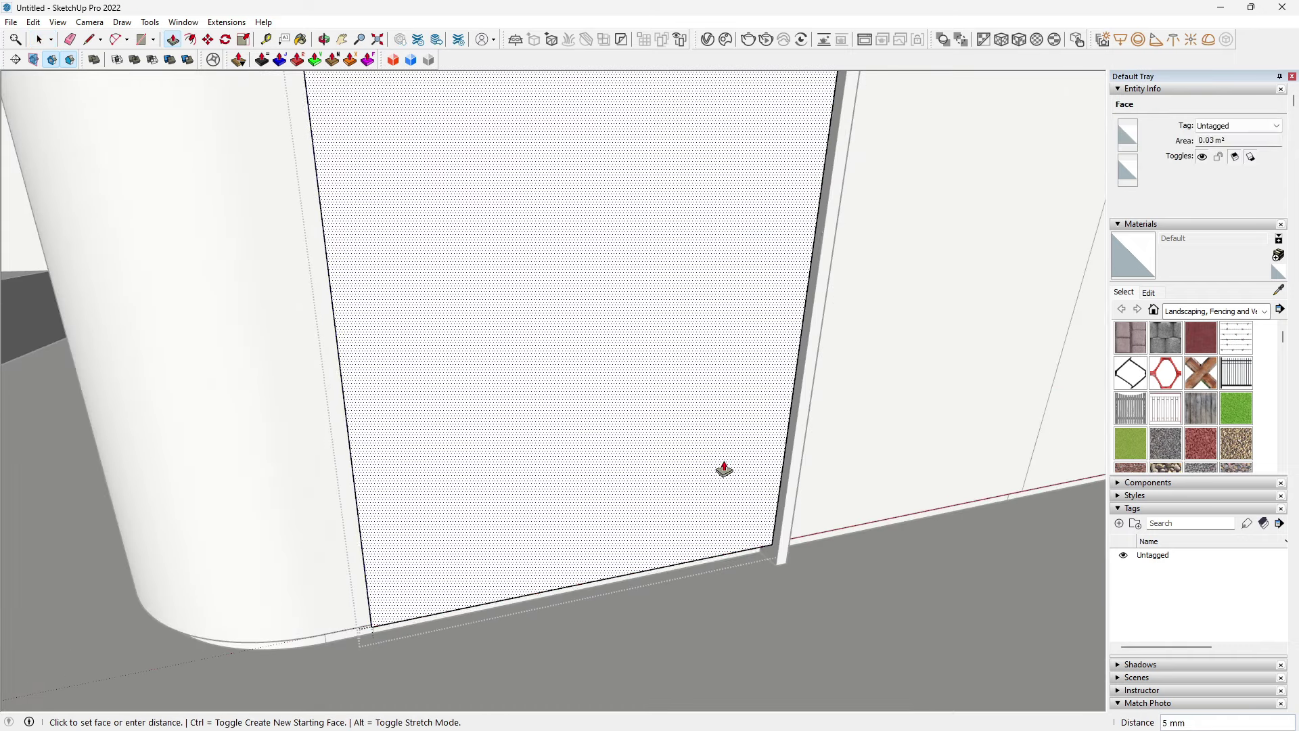
pyautogui.moveTo(725, 469); pyautogui.dragTo(425, 414, button='middle')
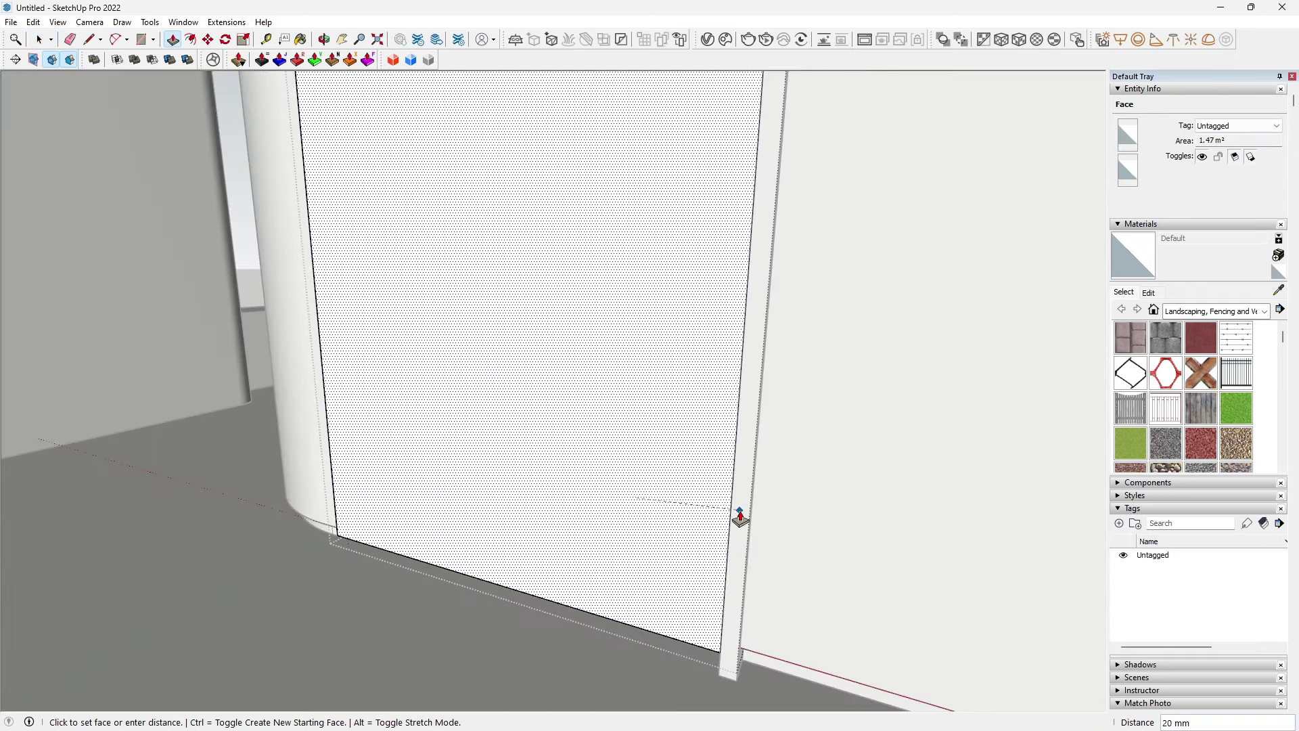
pyautogui.click(738, 531)
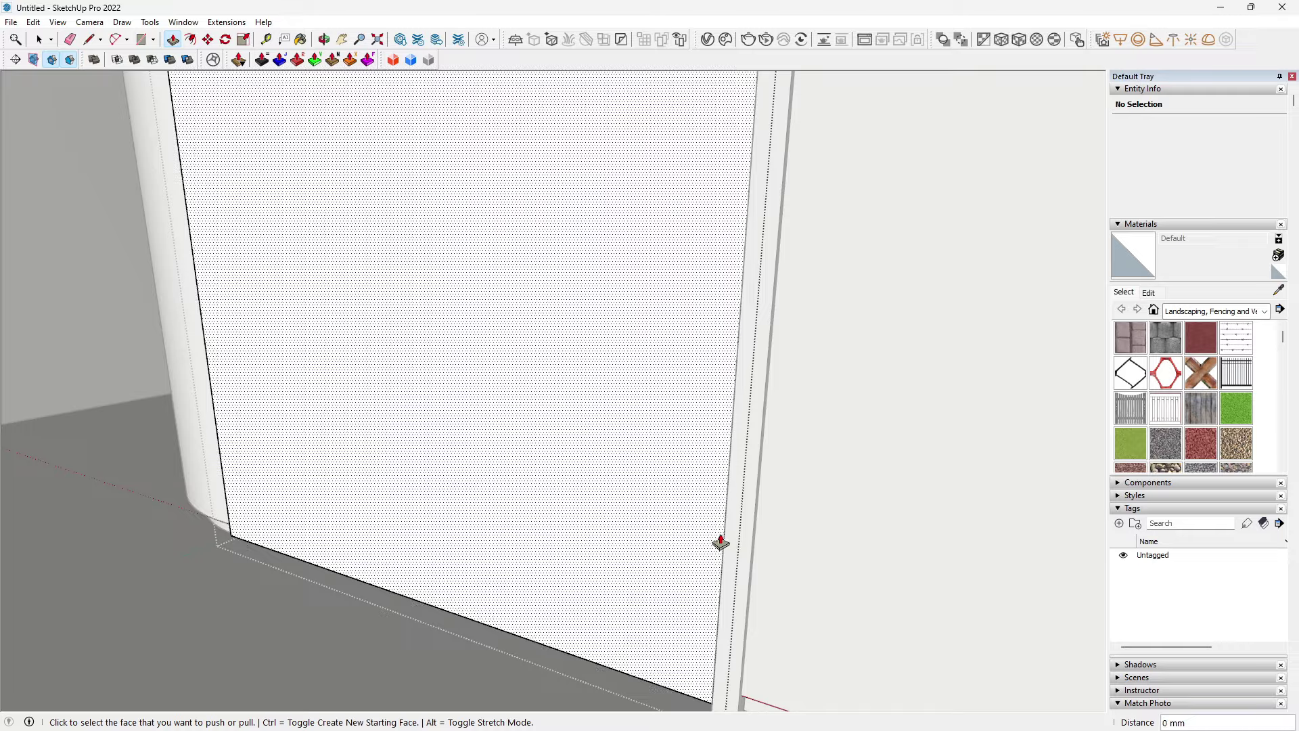
# Step: Extend the board's thin side face by 14 mm
pyautogui.scroll(2, 725, 541)
pyautogui.click(728, 545)
pyautogui.write('4')
pyautogui.press('Return')
pyautogui.scroll(-3, 711, 543)
pyautogui.moveTo(664, 545); pyautogui.dragTo(694, 487, button='middle')
pyautogui.moveTo(417, 535)
pyautogui.mouseDown(button='middle')
pyautogui.moveTo(696, 539)
pyautogui.moveTo(748, 499)
pyautogui.moveTo(537, 546)
pyautogui.moveTo(681, 556)
pyautogui.moveTo(623, 525)
pyautogui.moveTo(757, 571)
pyautogui.moveTo(564, 539)
pyautogui.moveTo(736, 624)
pyautogui.moveTo(606, 500)
pyautogui.mouseUp(button='middle')
pyautogui.moveTo(582, 355)
pyautogui.mouseDown(button='middle')
pyautogui.moveTo(574, 409)
pyautogui.moveTo(570, 392)
pyautogui.mouseUp(button='middle')
# Step: Turn the door face rectangle and its edges into a group
pyautogui.press('r')
pyautogui.scroll(2, 420, 284)
pyautogui.scroll(2, 441, 298)
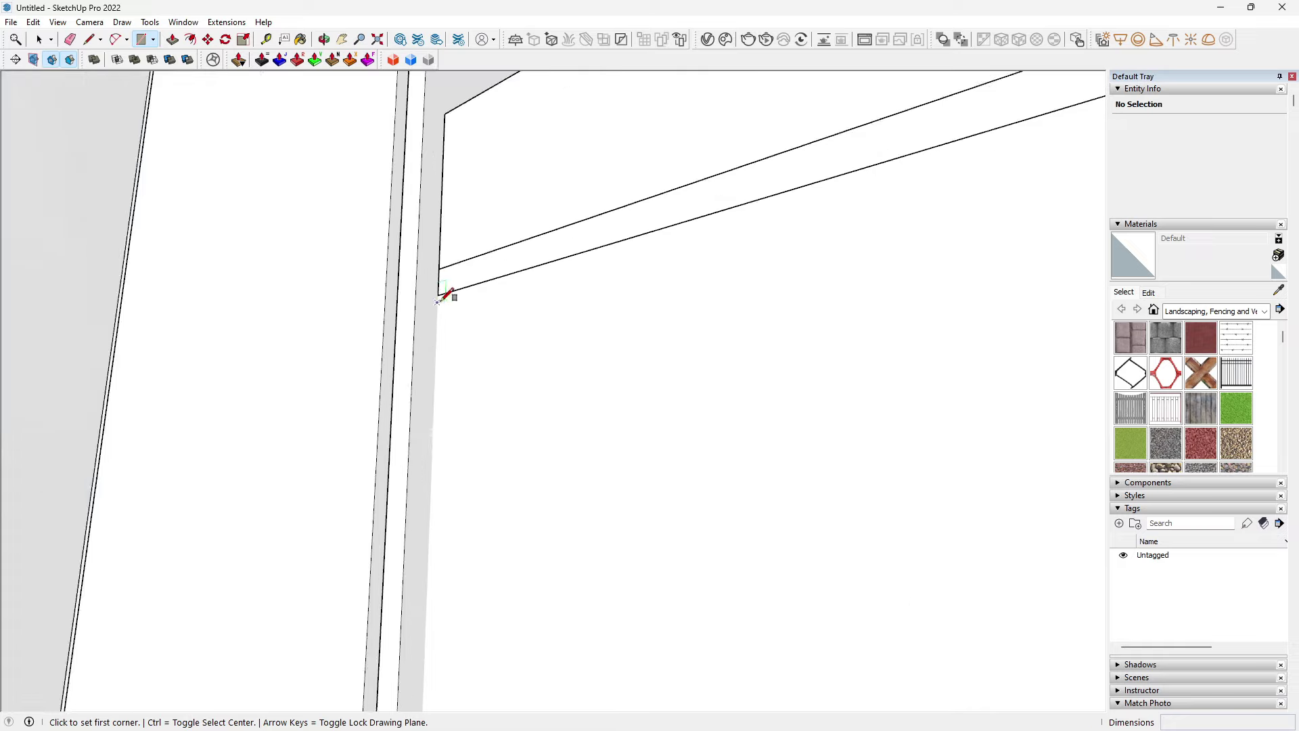
pyautogui.scroll(-3, 643, 426)
pyautogui.scroll(-3, 628, 395)
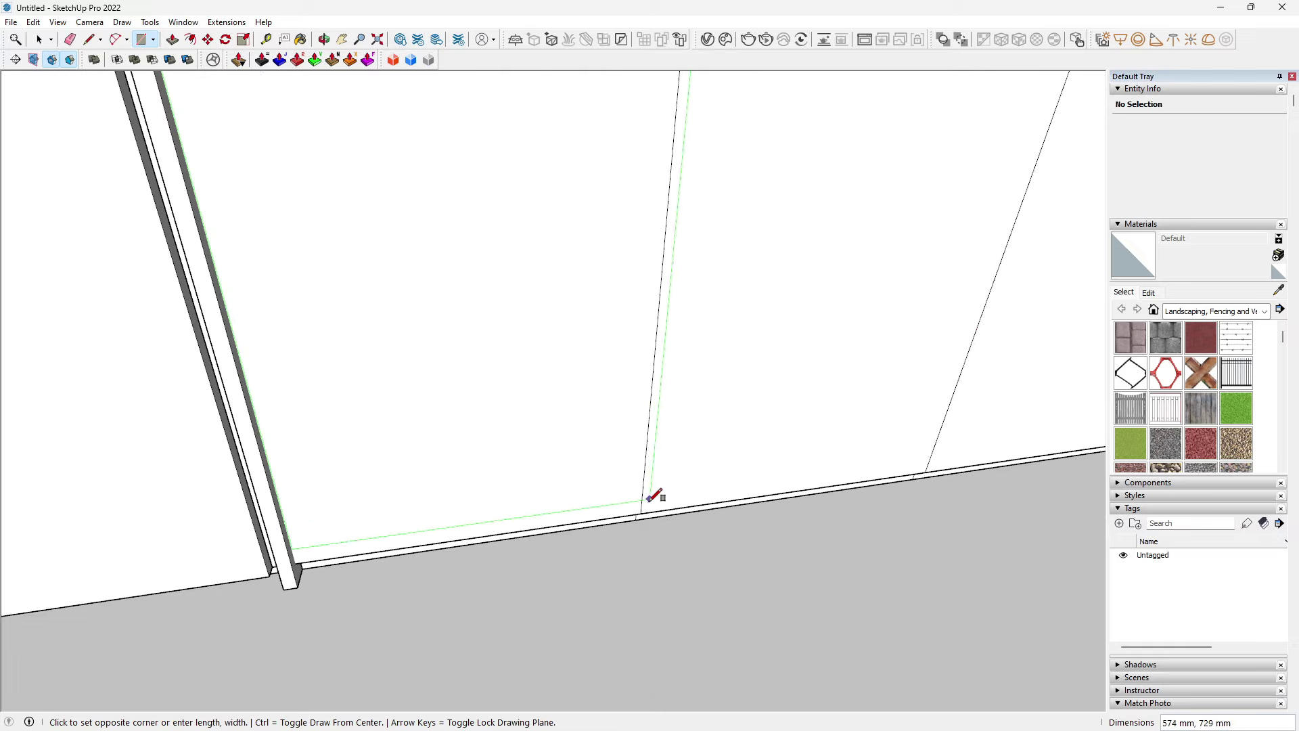
pyautogui.scroll(-3, 479, 381)
pyautogui.press('space')
pyautogui.doubleClick(459, 360)
pyautogui.rightClick(481, 355)
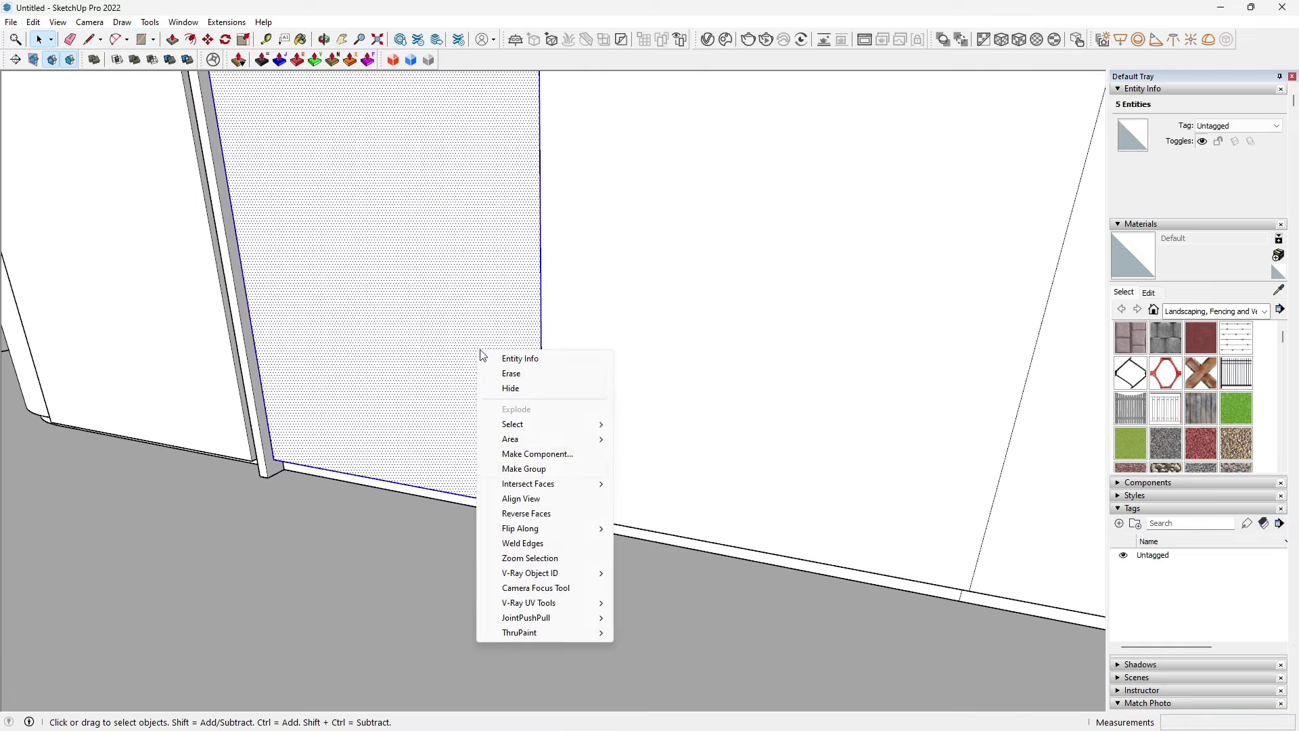
pyautogui.click(552, 467)
# Step: Inside the group, pull the door face out 20 mm into a panel
pyautogui.doubleClick(492, 397)
pyautogui.scroll(2, 640, 464)
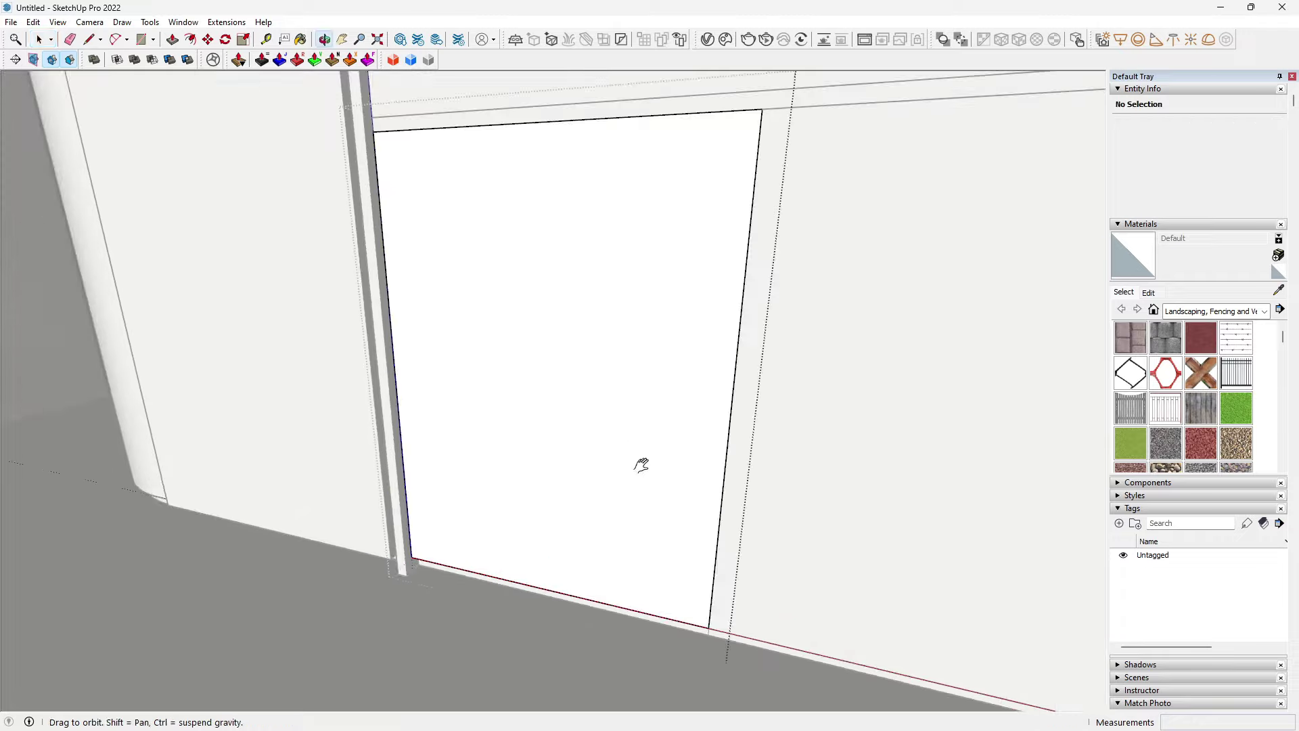
pyautogui.scroll(2, 619, 462)
pyautogui.press('p')
pyautogui.moveTo(455, 406); pyautogui.dragTo(562, 426, button='middle')
pyautogui.click(514, 424)
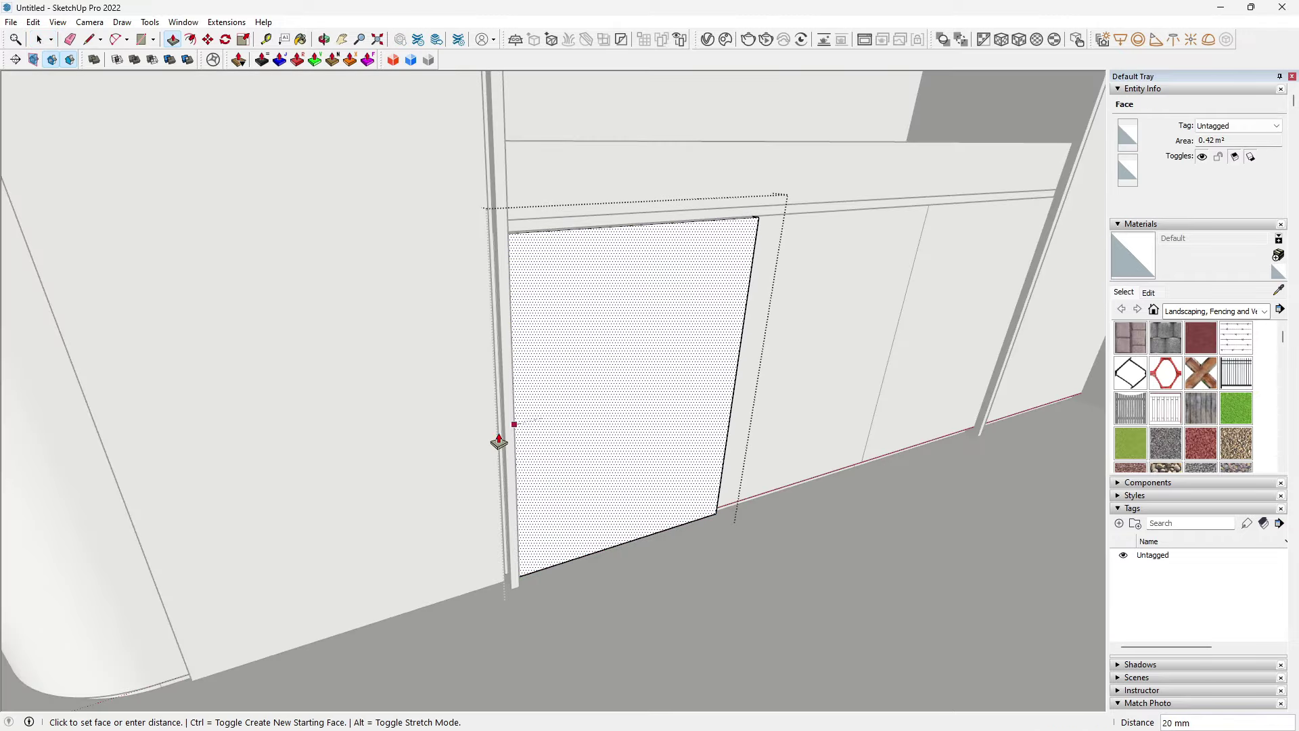
pyautogui.moveTo(594, 527)
pyautogui.mouseDown(button='middle')
pyautogui.moveTo(409, 489)
pyautogui.moveTo(559, 516)
pyautogui.moveTo(629, 424)
pyautogui.moveTo(608, 467)
pyautogui.moveTo(508, 456)
pyautogui.moveTo(449, 493)
pyautogui.moveTo(564, 516)
pyautogui.moveTo(586, 414)
pyautogui.mouseUp(button='middle')
# Step: Copy the door panel along the red axis with x2 to make three panels
pyautogui.press('space')
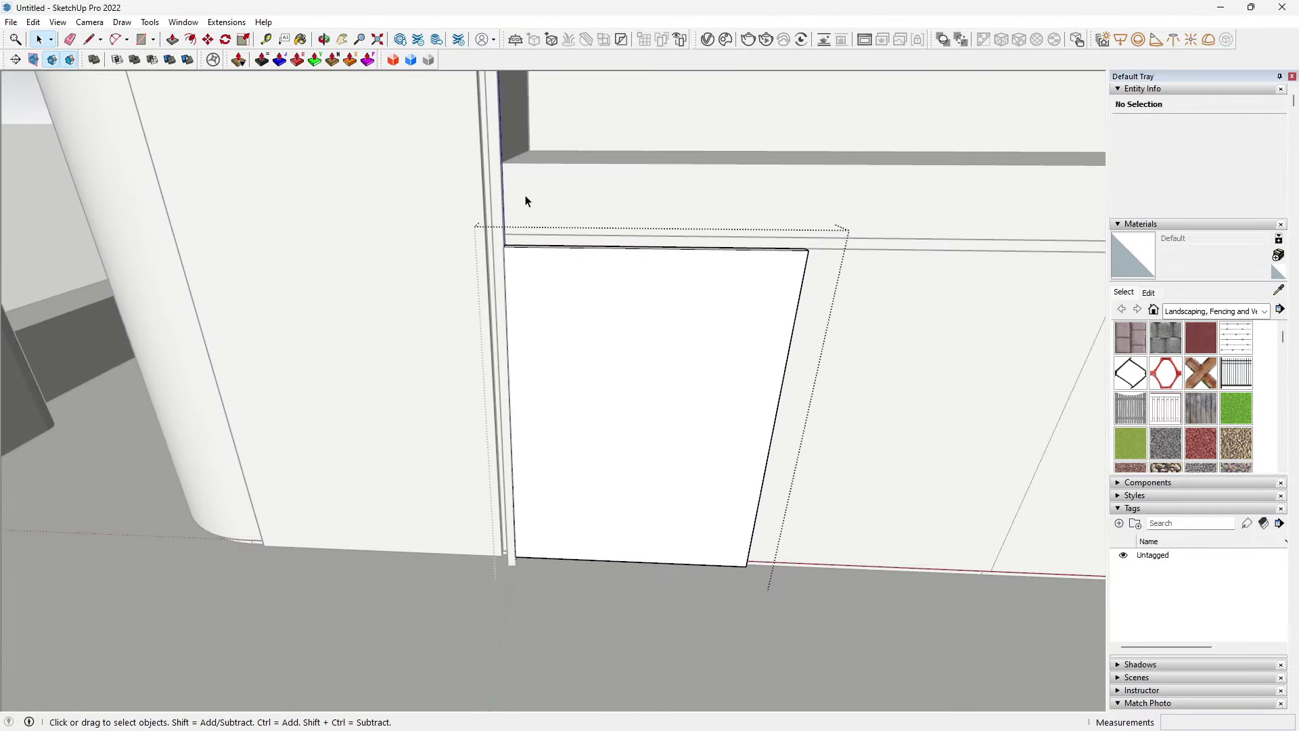
pyautogui.click(531, 281)
pyautogui.moveTo(539, 295); pyautogui.dragTo(522, 247, button='middle')
pyautogui.press('m')
pyautogui.scroll(2, 520, 271)
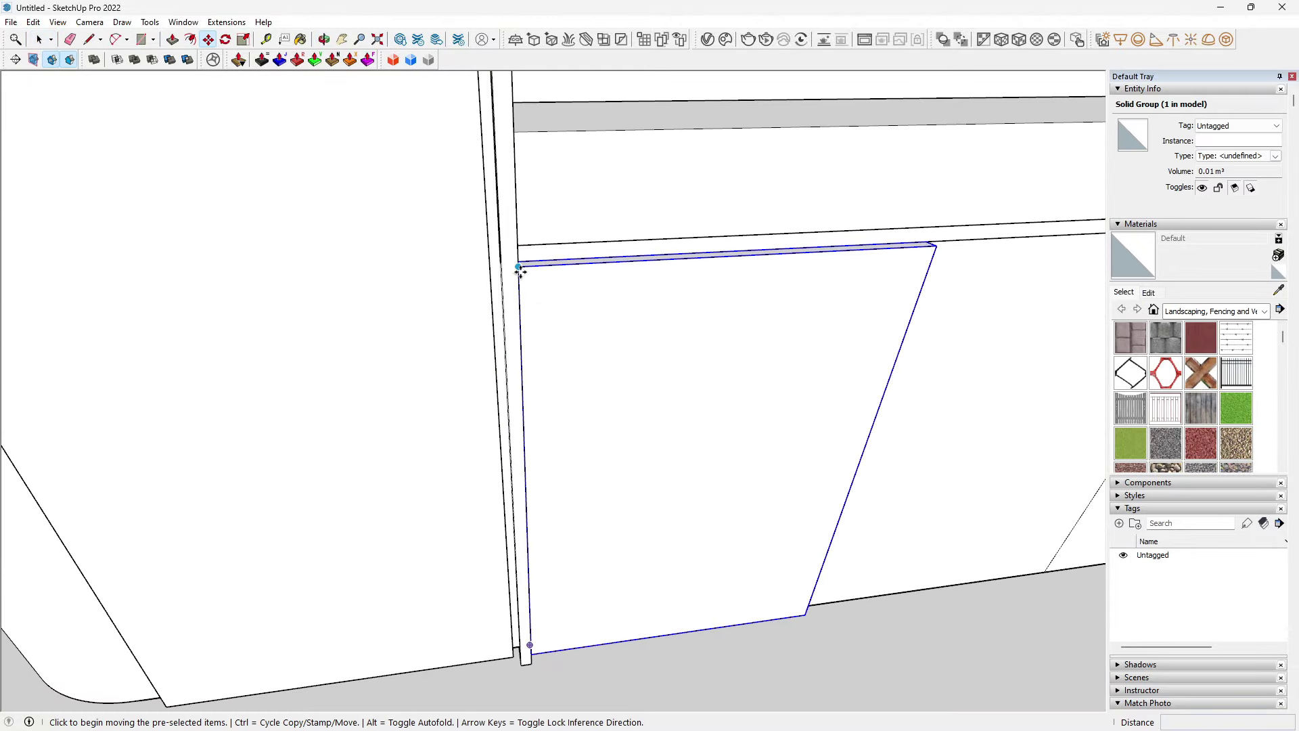
pyautogui.press('ctrl')
pyautogui.click(520, 269)
pyautogui.scroll(-2, 487, 325)
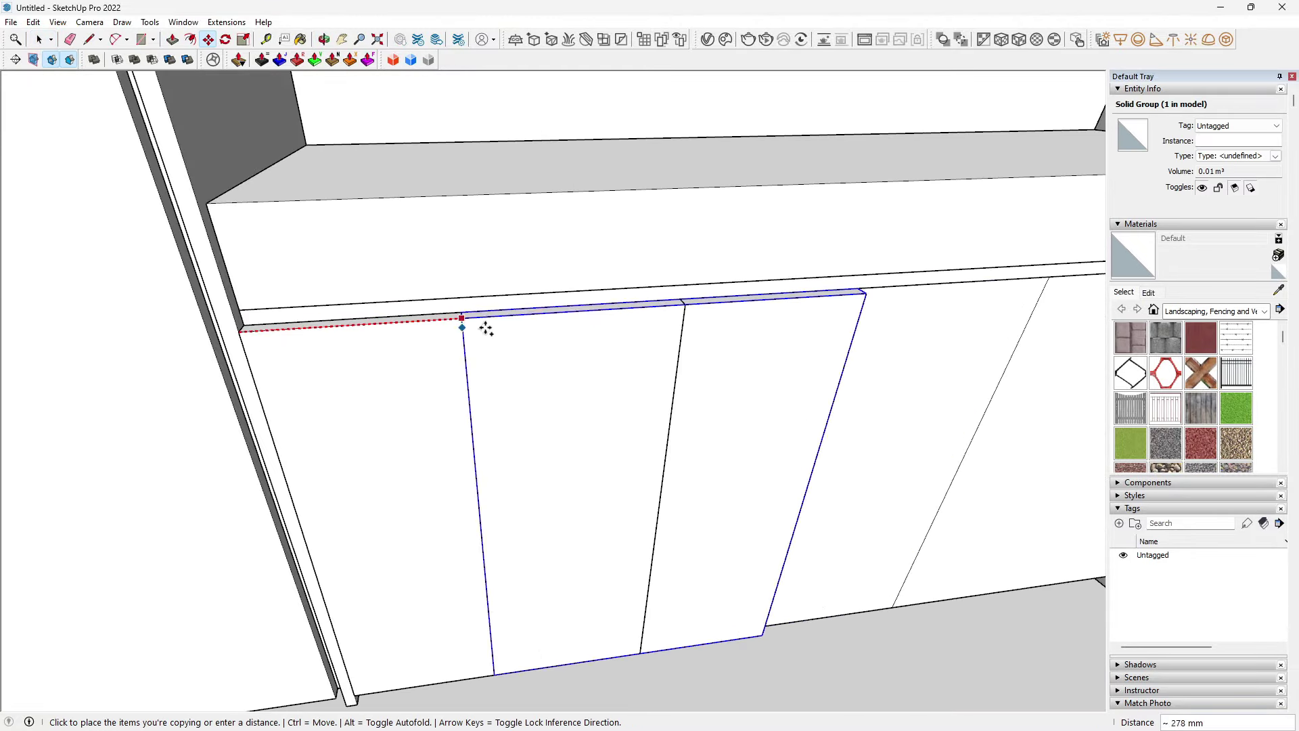
pyautogui.click(686, 304)
pyautogui.scroll(-3, 710, 308)
pyautogui.scroll(3, 485, 303)
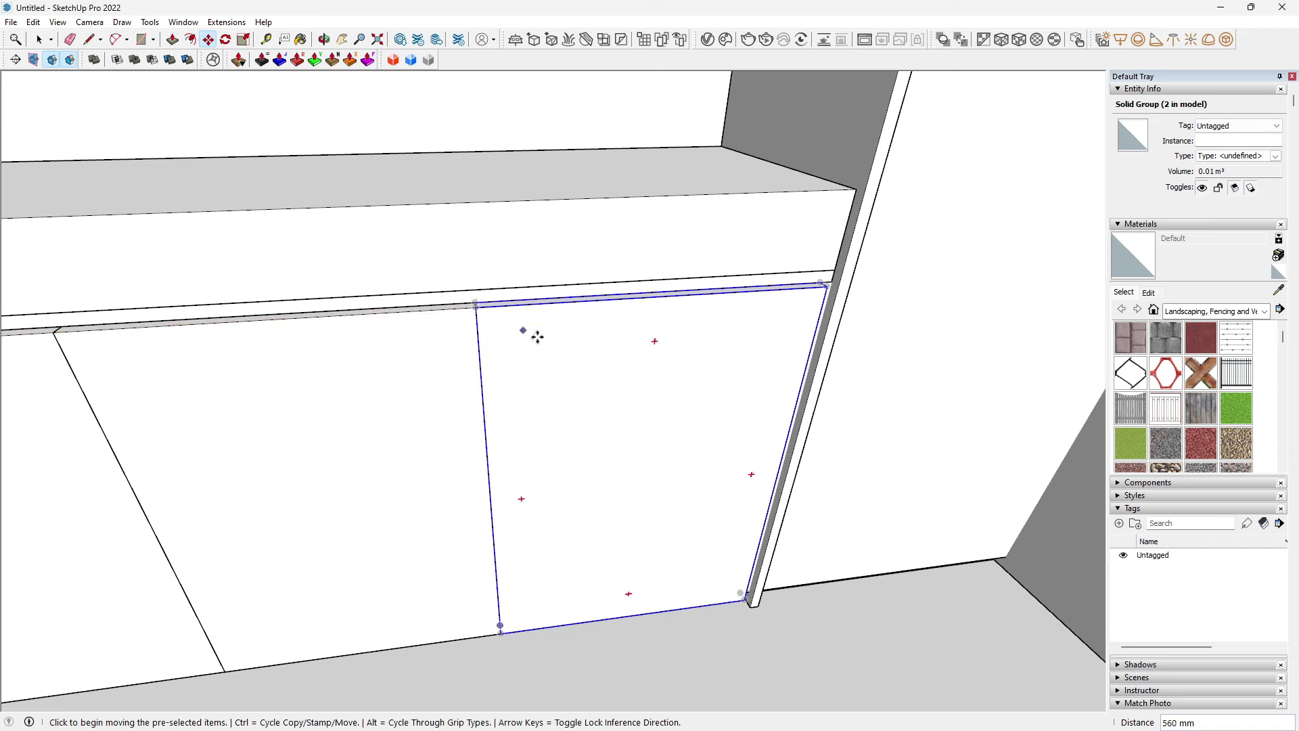
pyautogui.write('x2')
pyautogui.press('Return')
# Step: Shift the last door panel copy 20 mm over
pyautogui.scroll(3, 487, 336)
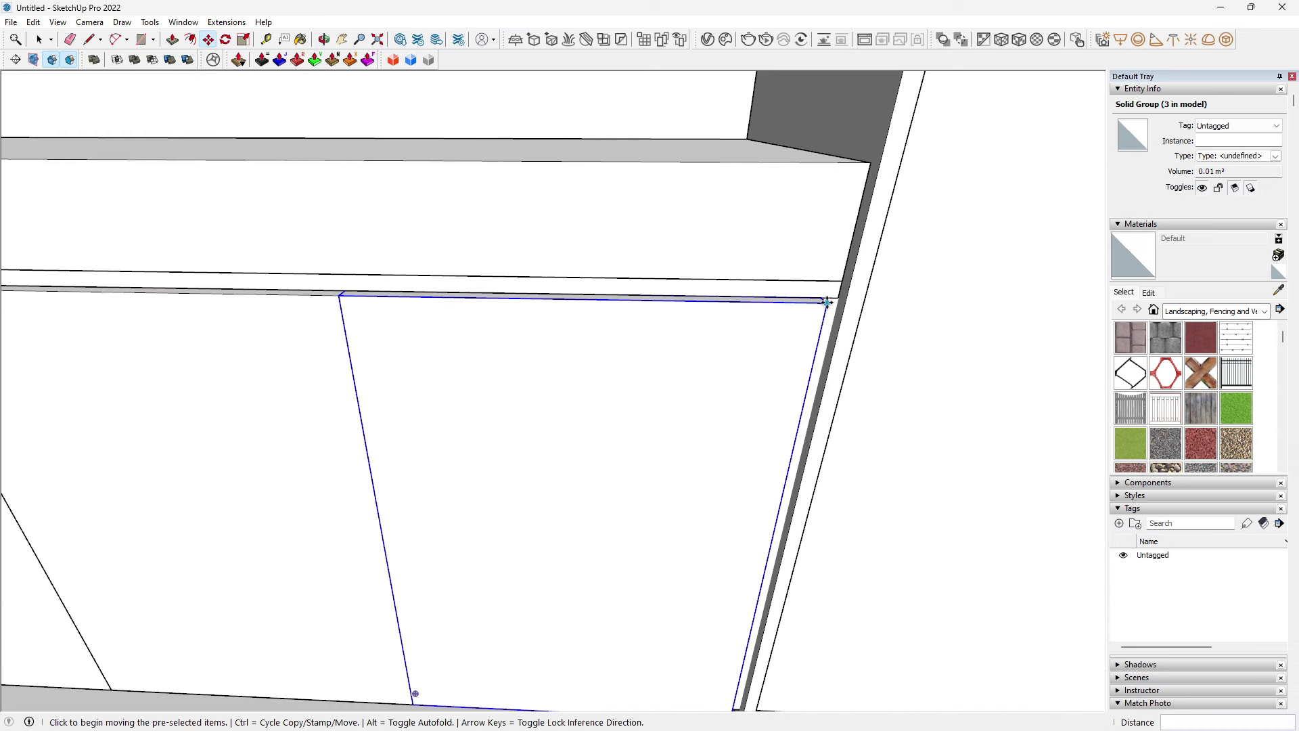
pyautogui.click(826, 301)
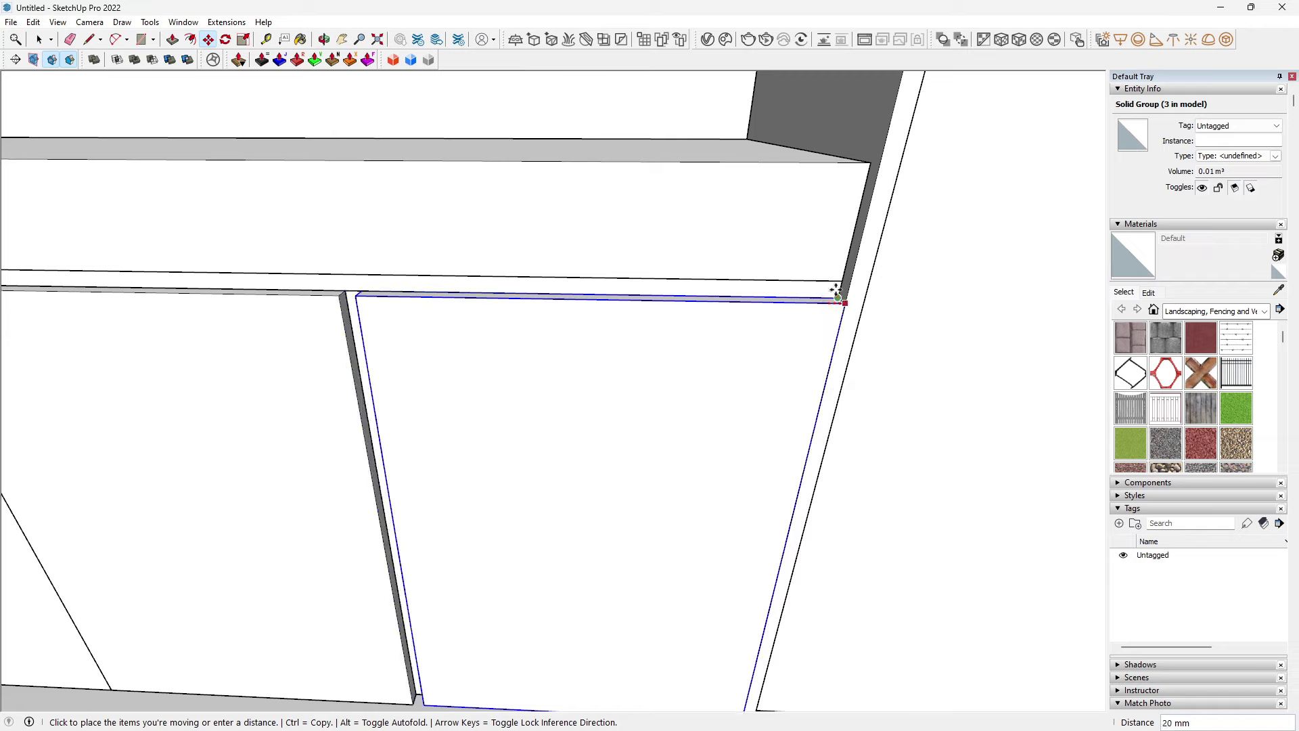
pyautogui.click(846, 284)
pyautogui.scroll(-3, 847, 284)
pyautogui.moveTo(551, 372)
pyautogui.mouseDown(button='middle')
pyautogui.moveTo(307, 390)
pyautogui.moveTo(519, 397)
pyautogui.moveTo(493, 388)
pyautogui.mouseUp(button='middle')
pyautogui.press('space')
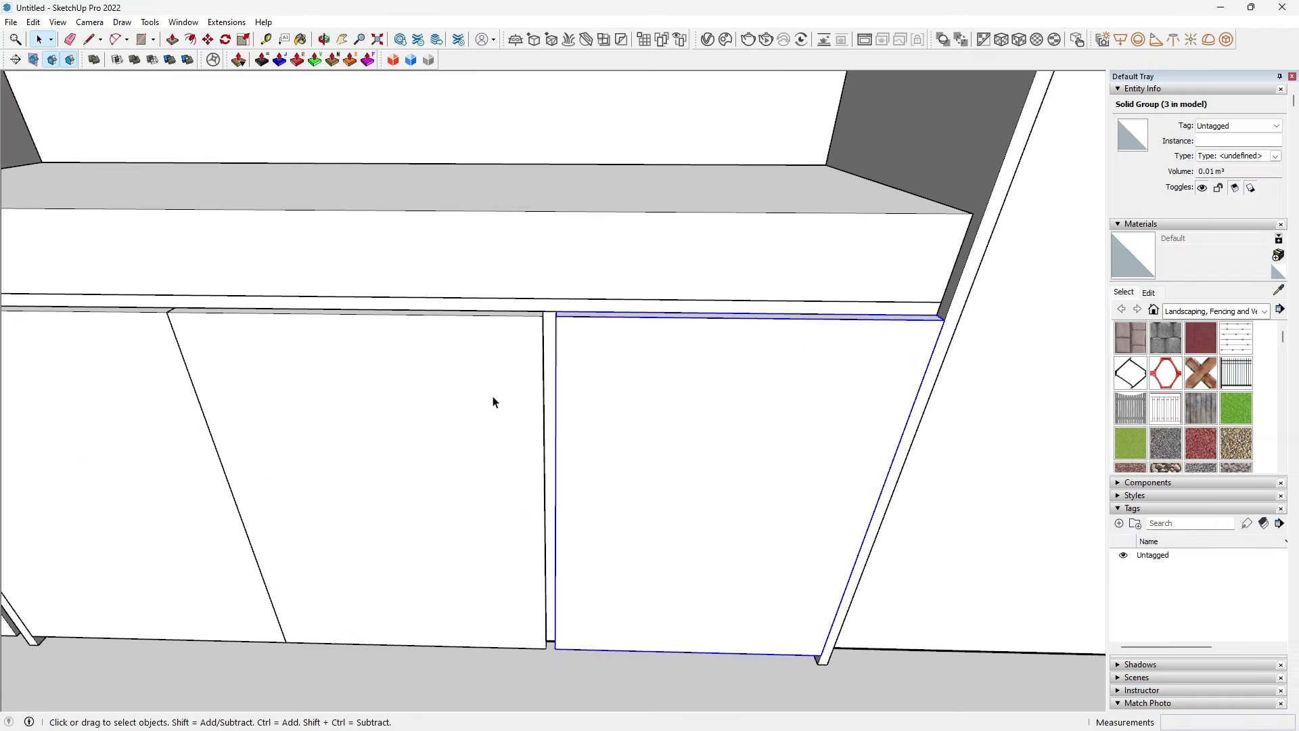
# Step: Group the door faces and edges and open the group for editing
pyautogui.press('Escape')
pyautogui.moveTo(453, 516)
pyautogui.mouseDown(button='middle')
pyautogui.moveTo(465, 392)
pyautogui.moveTo(496, 473)
pyautogui.moveTo(415, 571)
pyautogui.moveTo(623, 478)
pyautogui.moveTo(587, 592)
pyautogui.mouseUp(button='middle')
pyautogui.scroll(2, 632, 646)
pyautogui.scroll(2, 655, 643)
pyautogui.moveTo(655, 644)
pyautogui.mouseDown(button='middle')
pyautogui.moveTo(305, 583)
pyautogui.moveTo(231, 431)
pyautogui.mouseUp(button='middle')
pyautogui.press('r')
pyautogui.click(686, 707)
pyautogui.press('space')
pyautogui.moveTo(231, 263)
pyautogui.mouseDown(button='middle')
pyautogui.moveTo(449, 478)
pyautogui.moveTo(573, 415)
pyautogui.mouseUp(button='middle')
pyautogui.rightClick(580, 420)
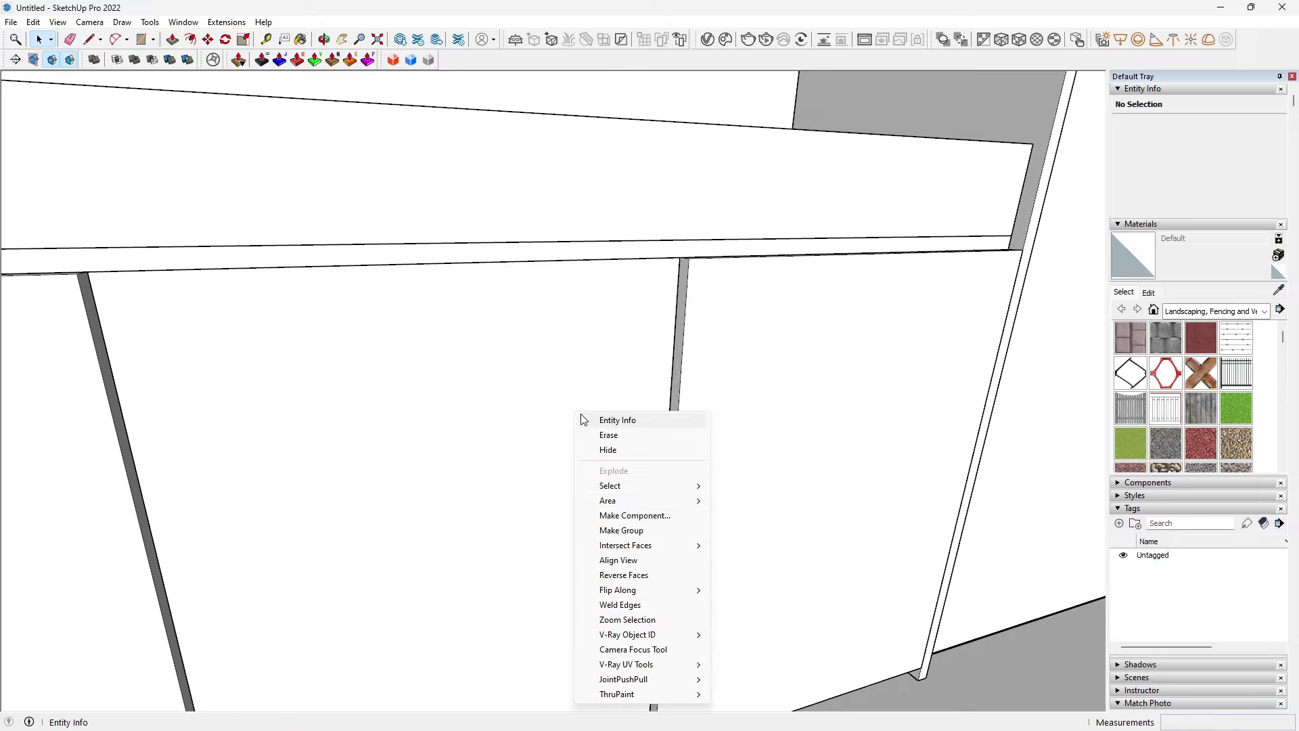
pyautogui.click(624, 532)
pyautogui.doubleClick(620, 494)
# Step: Push the first door's side edge face inward 7 mm
pyautogui.press('p')
pyautogui.moveTo(641, 484)
pyautogui.mouseDown(button='middle')
pyautogui.moveTo(698, 574)
pyautogui.moveTo(438, 449)
pyautogui.moveTo(680, 471)
pyautogui.moveTo(579, 440)
pyautogui.mouseUp(button='middle')
pyautogui.press('space')
pyautogui.press('p')
pyautogui.scroll(3, 507, 443)
pyautogui.scroll(2, 510, 466)
pyautogui.write('7')
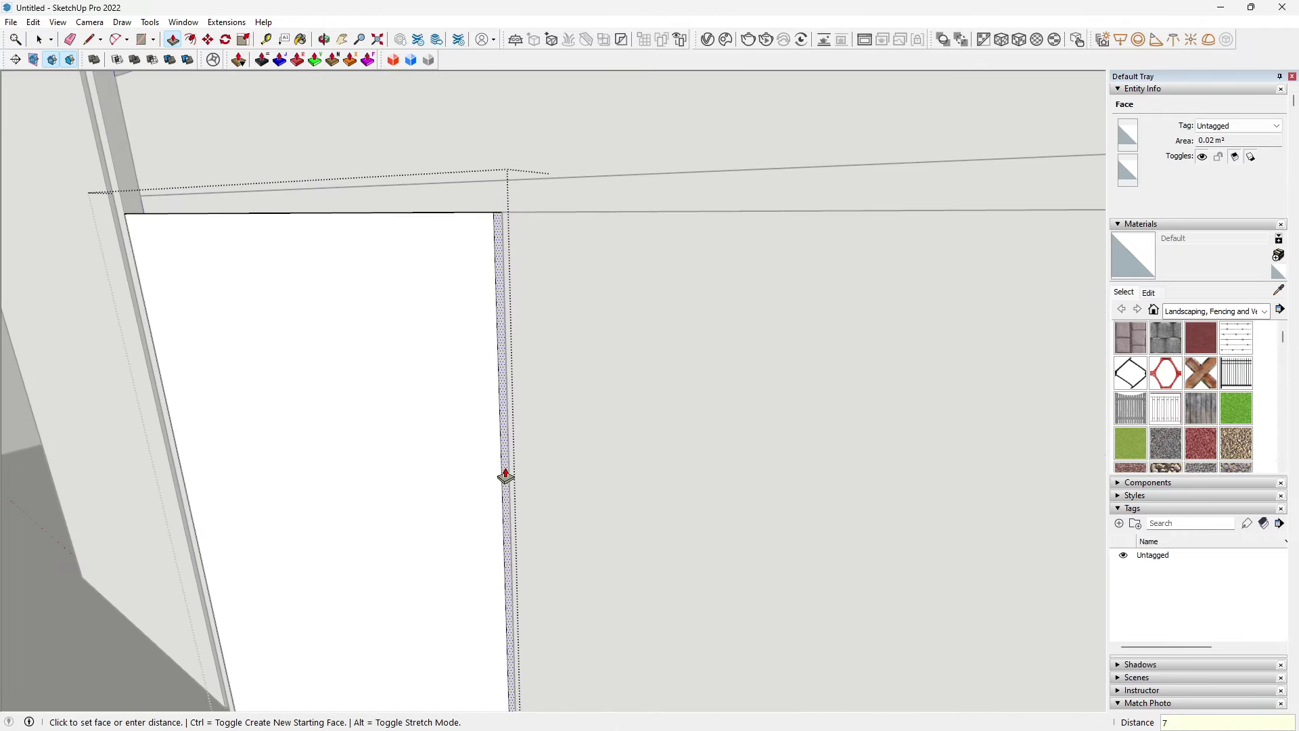
pyautogui.press('Return')
pyautogui.moveTo(461, 499); pyautogui.dragTo(788, 519, button='middle')
pyautogui.press('space')
# Step: Open the next door group for editing and view the whole cabinet
pyautogui.moveTo(695, 475)
pyautogui.mouseDown(button='middle')
pyautogui.moveTo(556, 543)
pyautogui.moveTo(714, 531)
pyautogui.mouseUp(button='middle')
pyautogui.click(713, 531)
pyautogui.doubleClick(699, 534)
pyautogui.press('p')
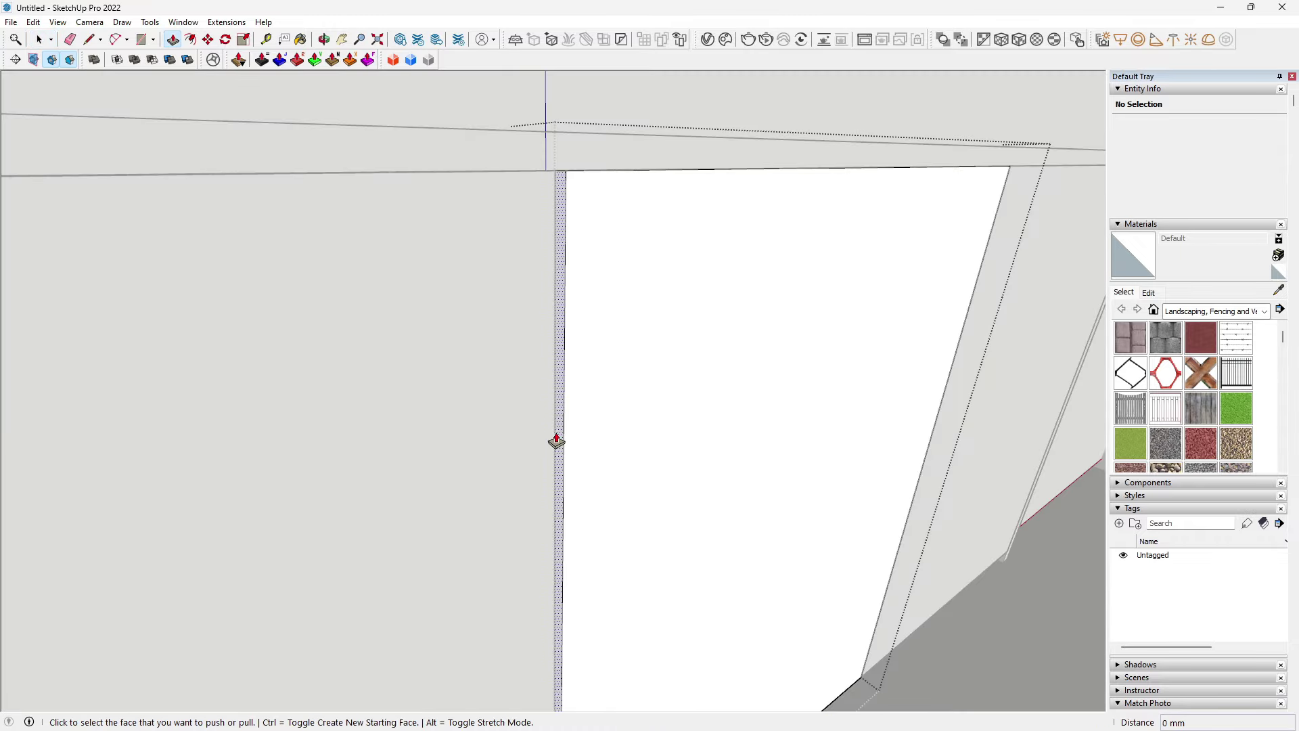
pyautogui.scroll(-5, 551, 472)
pyautogui.moveTo(656, 498)
pyautogui.mouseDown(button='middle')
pyautogui.moveTo(481, 426)
pyautogui.moveTo(701, 497)
pyautogui.moveTo(456, 513)
pyautogui.moveTo(832, 458)
pyautogui.mouseUp(button='middle')
pyautogui.scroll(2, 548, 486)
pyautogui.scroll(-3, 561, 504)
pyautogui.press('space')
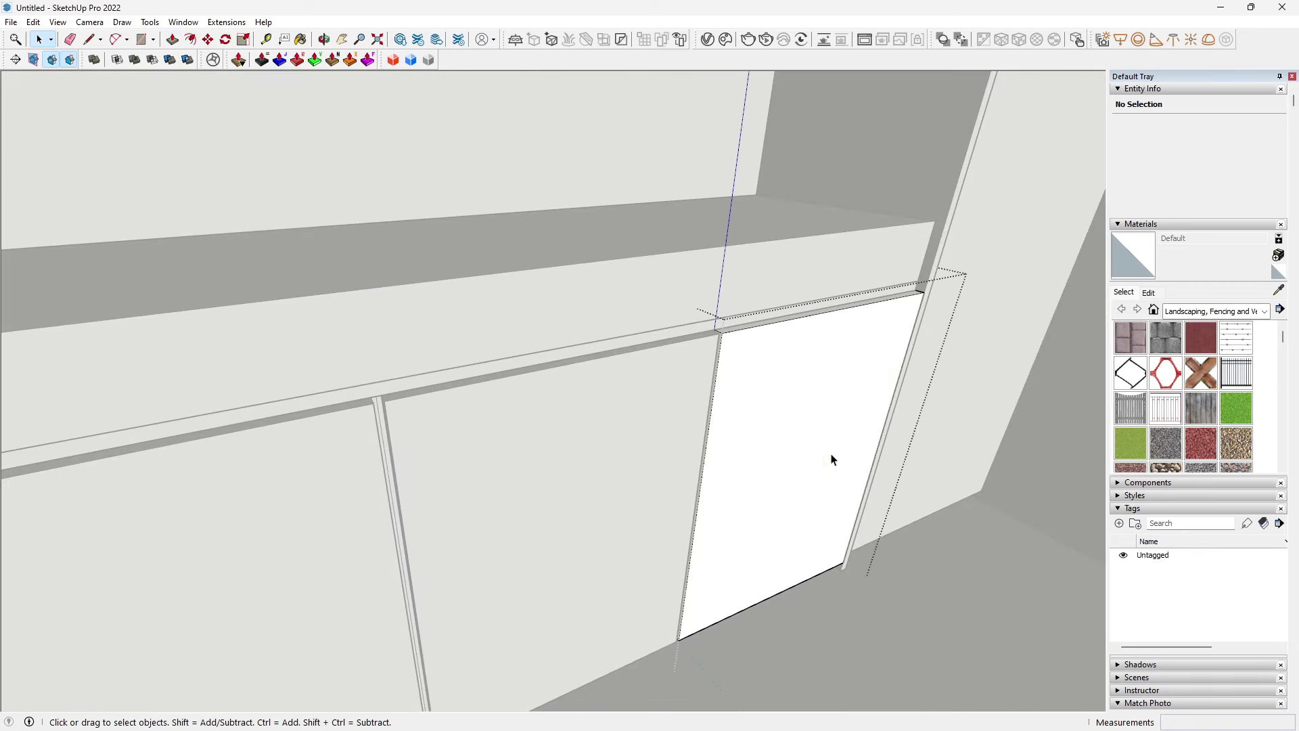
# Step: Push the next door's narrow side face inward to trim its edge
pyautogui.scroll(2, 741, 453)
pyautogui.scroll(2, 740, 453)
pyautogui.press('p')
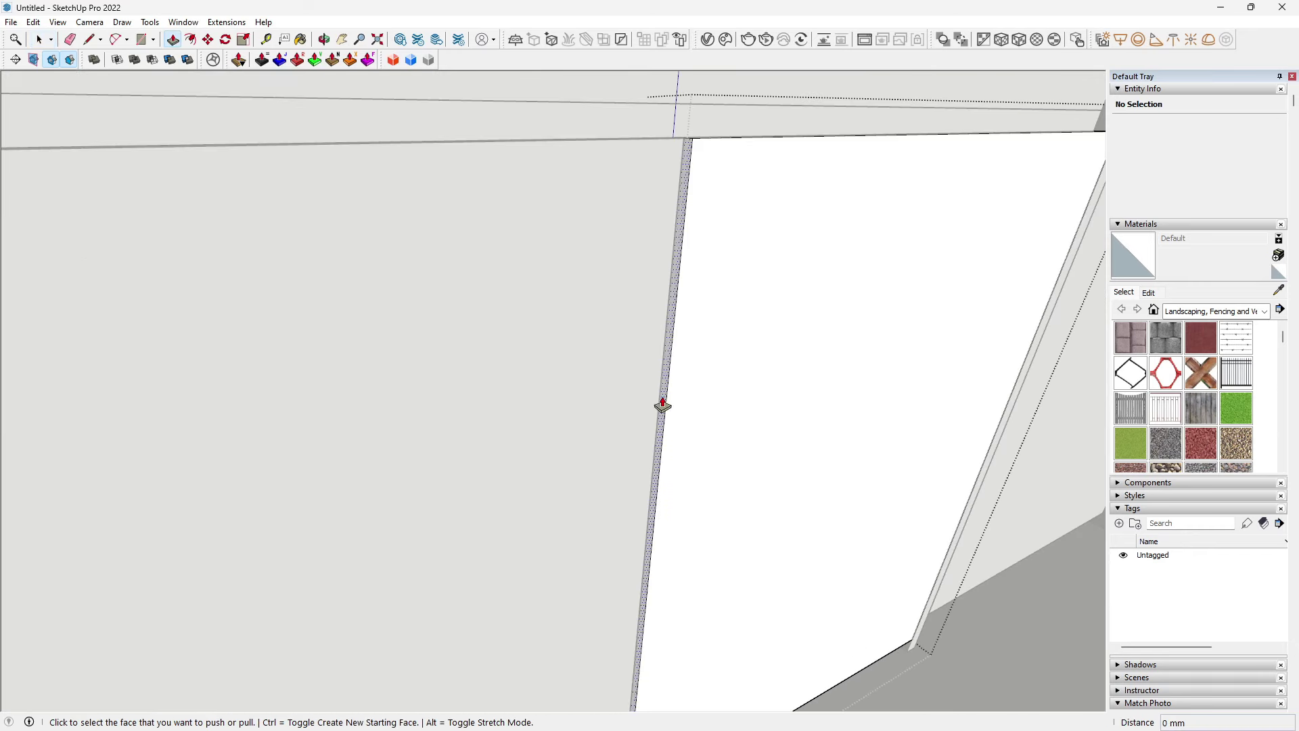
pyautogui.click(664, 422)
pyautogui.scroll(-3, 704, 458)
pyautogui.scroll(1, 878, 440)
pyautogui.moveTo(704, 458)
pyautogui.mouseDown(button='middle')
pyautogui.moveTo(878, 441)
pyautogui.moveTo(783, 457)
pyautogui.moveTo(316, 365)
pyautogui.moveTo(464, 485)
pyautogui.moveTo(593, 427)
pyautogui.moveTo(513, 386)
pyautogui.mouseUp(button='middle')
pyautogui.scroll(2, 793, 465)
pyautogui.click(793, 466)
pyautogui.scroll(-2, 792, 464)
pyautogui.scroll(3, 592, 426)
pyautogui.scroll(1, 539, 358)
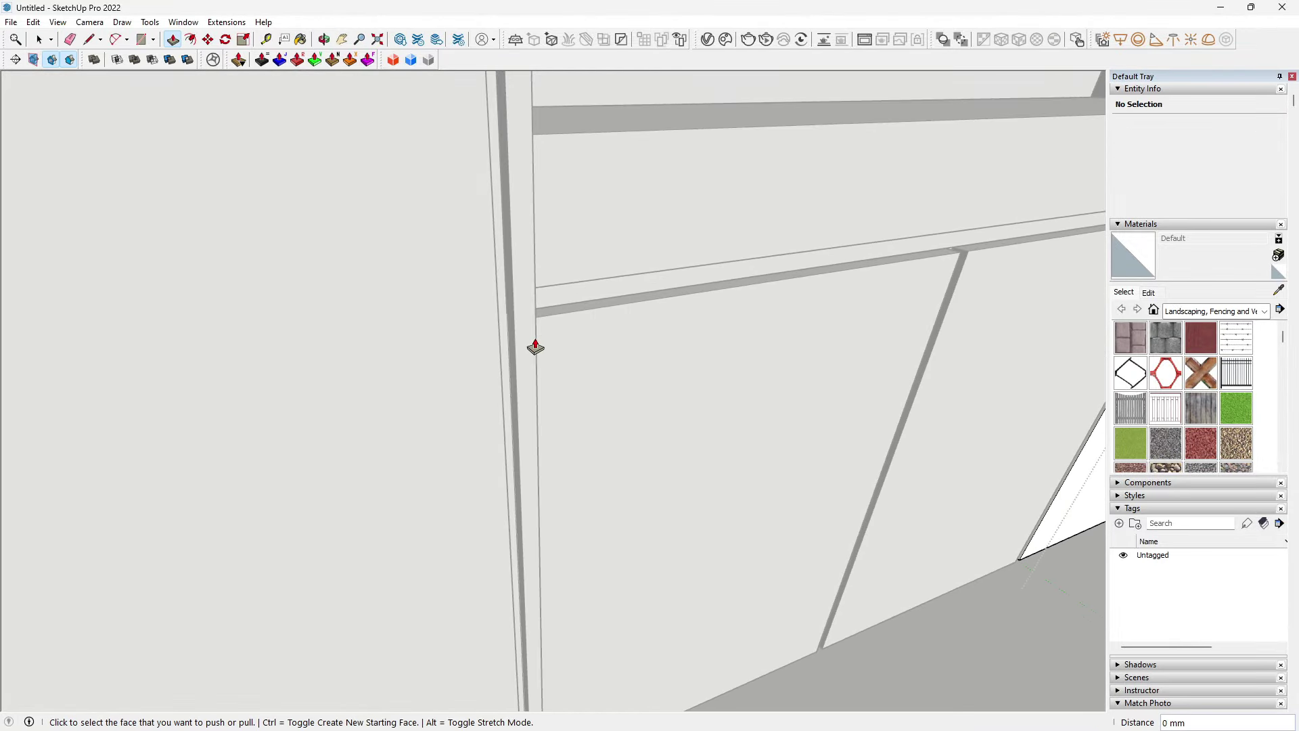
# Step: Open another door group for editing and return to a front view of the cabinet
pyautogui.press('space')
pyautogui.doubleClick(585, 346)
pyautogui.press('p')
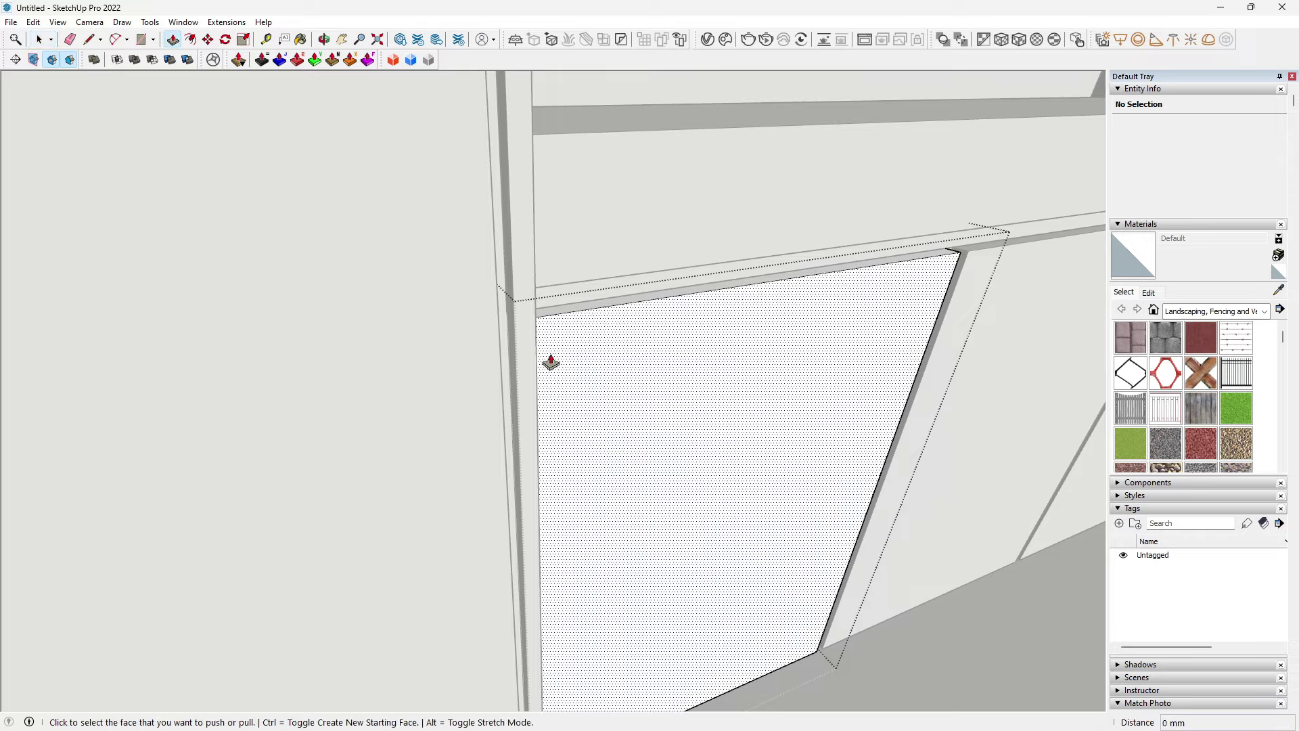
pyautogui.scroll(-3, 545, 362)
pyautogui.press('space')
pyautogui.moveTo(834, 429)
pyautogui.mouseDown(button='middle')
pyautogui.moveTo(663, 374)
pyautogui.moveTo(747, 464)
pyautogui.moveTo(891, 524)
pyautogui.moveTo(742, 469)
pyautogui.moveTo(640, 468)
pyautogui.moveTo(817, 456)
pyautogui.moveTo(713, 517)
pyautogui.mouseUp(button='middle')
# Step: Copy the tall left side panel from its bottom corner to the cabinet's right end
pyautogui.moveTo(512, 459)
pyautogui.mouseDown(button='middle')
pyautogui.moveTo(435, 536)
pyautogui.moveTo(627, 594)
pyautogui.mouseUp(button='middle')
pyautogui.click(409, 528)
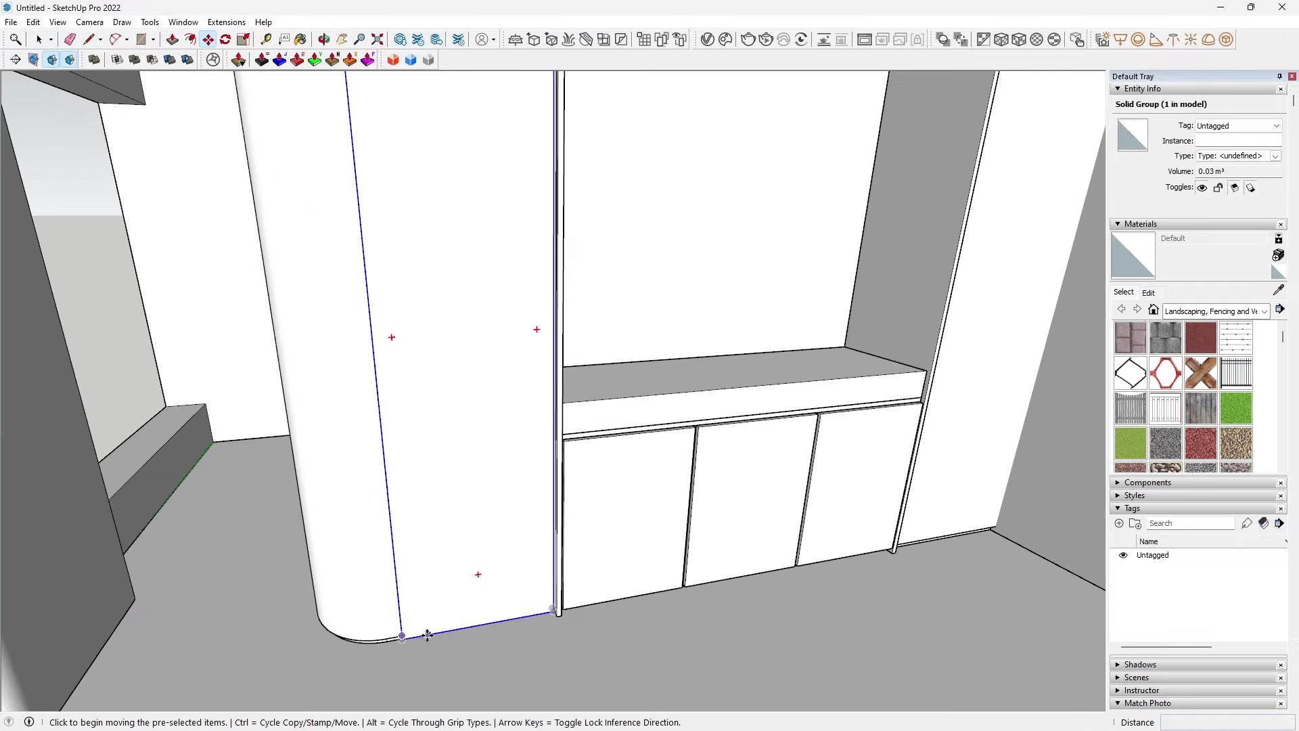
pyautogui.scroll(5, 428, 634)
pyautogui.moveTo(406, 624); pyautogui.dragTo(458, 662, button='middle')
pyautogui.click(451, 669)
pyautogui.press('ctrl')
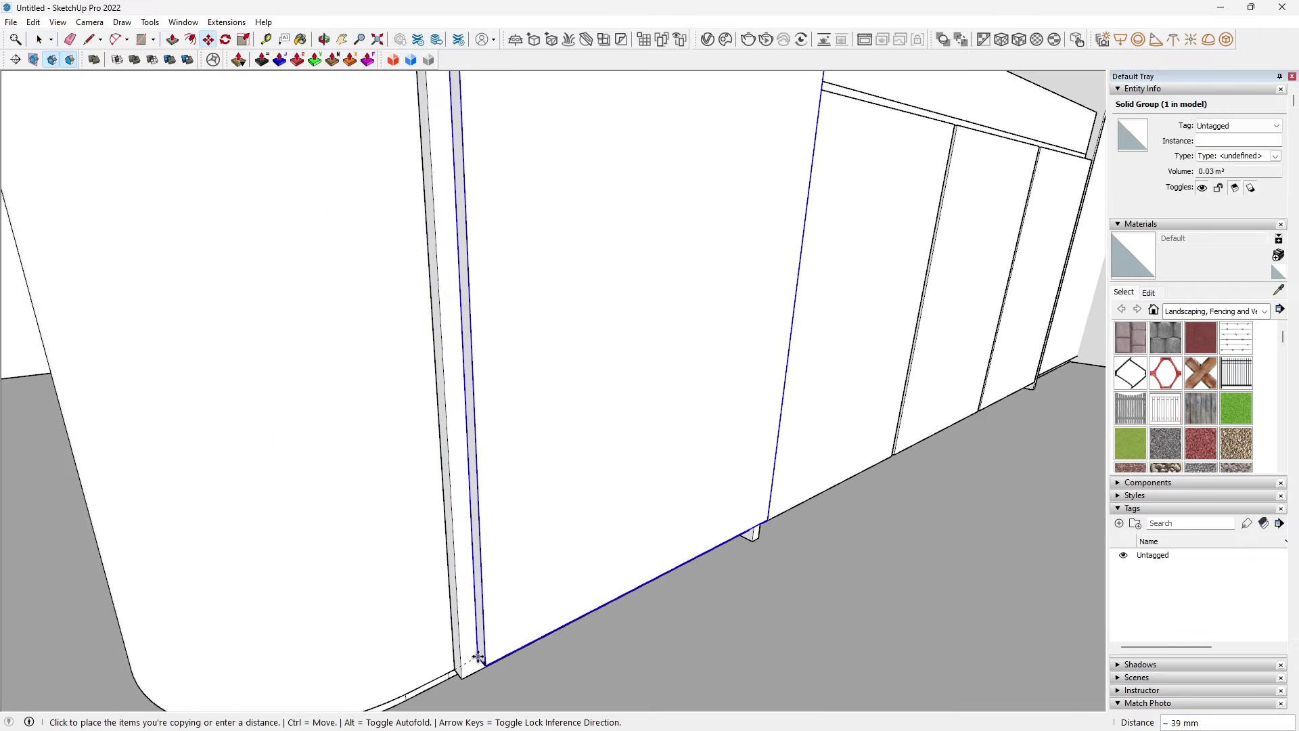
pyautogui.moveTo(661, 559); pyautogui.dragTo(600, 551, button='middle')
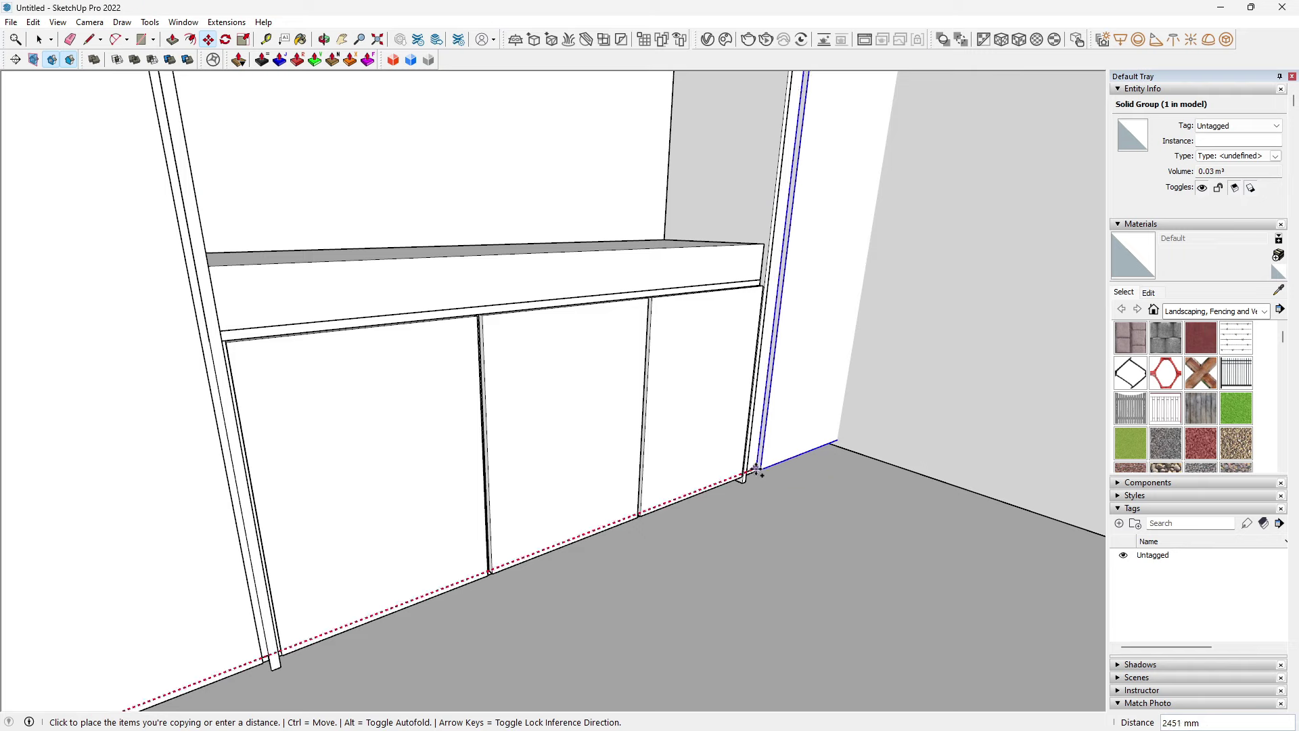
pyautogui.scroll(2, 750, 474)
pyautogui.scroll(2, 744, 477)
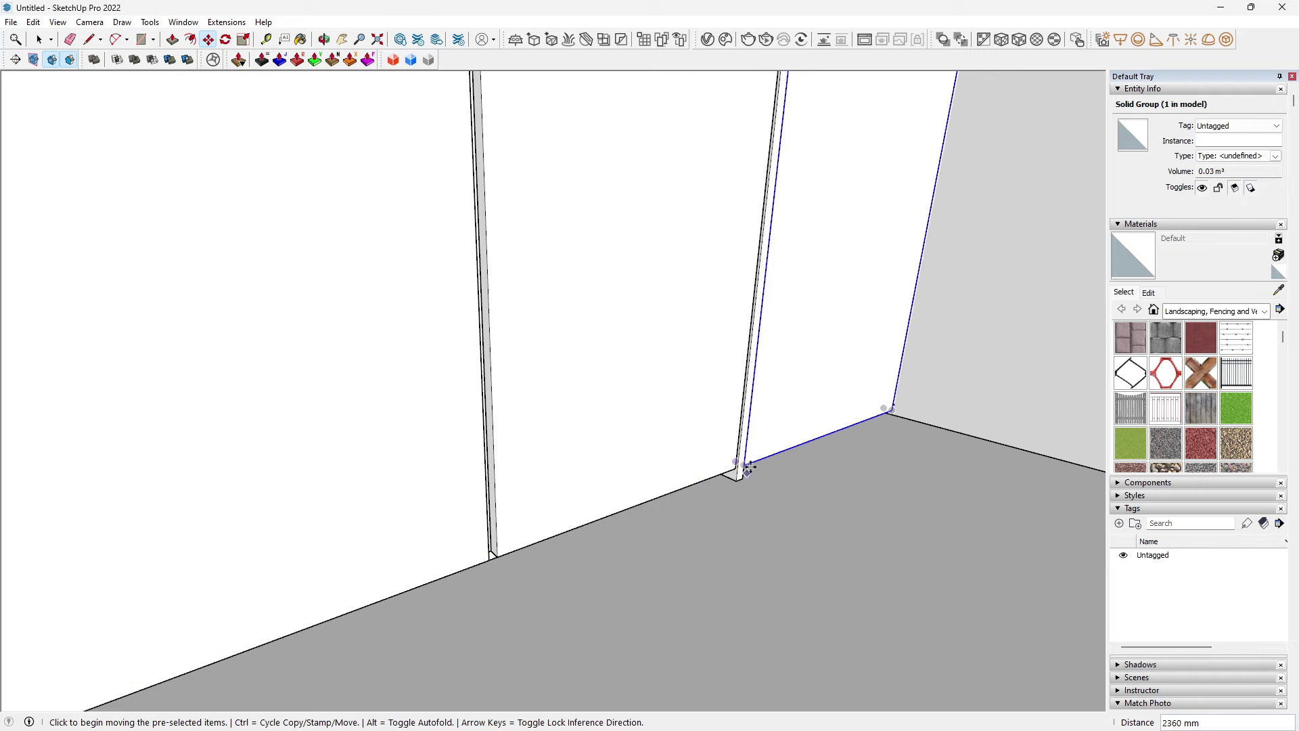
pyautogui.scroll(-3, 747, 467)
pyautogui.moveTo(769, 400)
pyautogui.mouseDown(button='middle')
pyautogui.moveTo(696, 525)
pyautogui.moveTo(668, 503)
pyautogui.mouseUp(button='middle')
pyautogui.press('space')
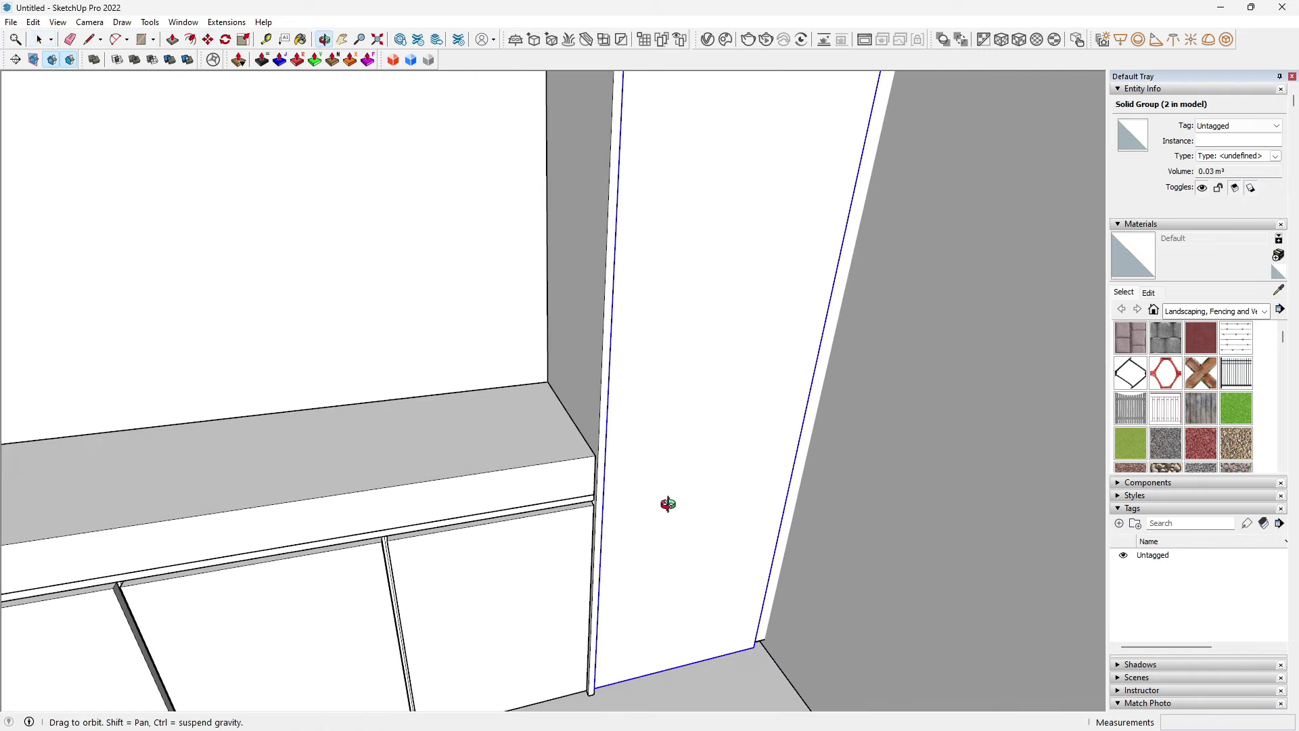
# Step: Pull the copied panel's side face to fit the cabinet
pyautogui.scroll(2, 660, 507)
pyautogui.press('p')
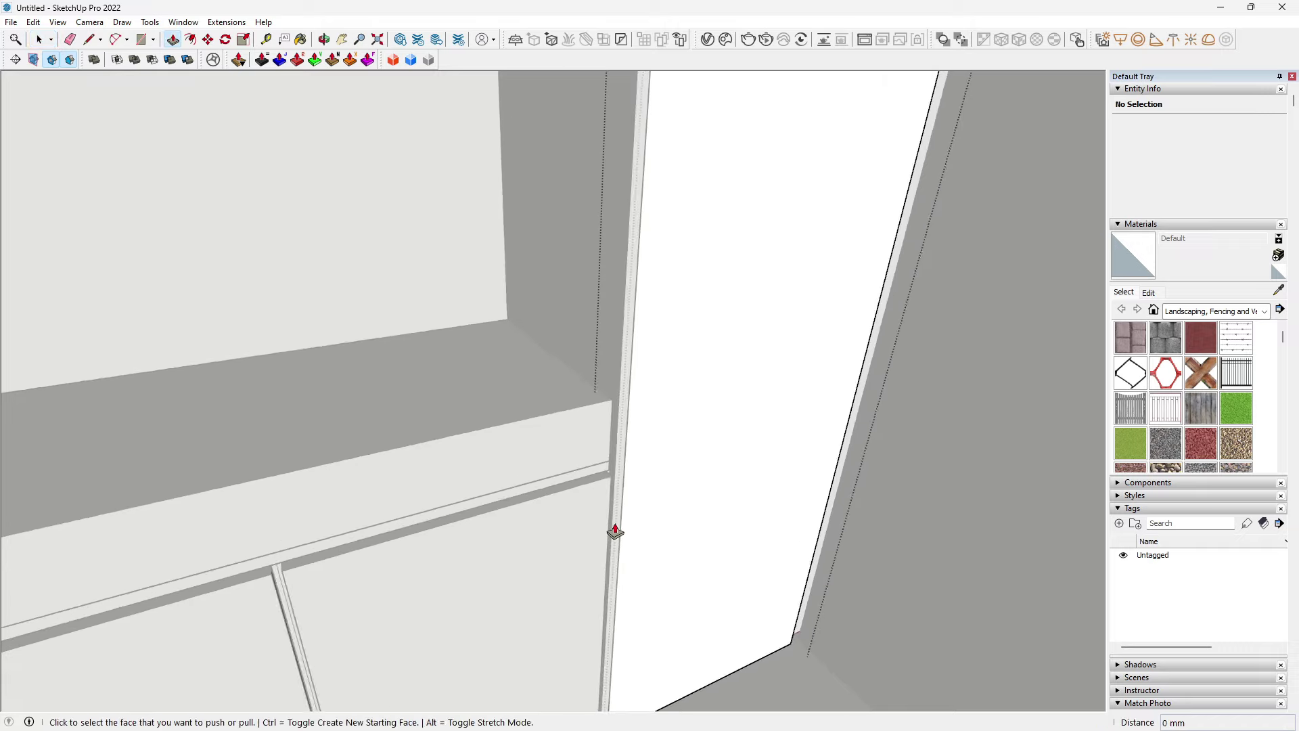
pyautogui.scroll(3, 615, 521)
pyautogui.moveTo(620, 510)
pyautogui.mouseDown(button='middle')
pyautogui.moveTo(838, 501)
pyautogui.moveTo(635, 510)
pyautogui.moveTo(600, 530)
pyautogui.moveTo(623, 556)
pyautogui.moveTo(600, 531)
pyautogui.moveTo(667, 542)
pyautogui.moveTo(646, 567)
pyautogui.moveTo(583, 569)
pyautogui.mouseUp(button='middle')
pyautogui.click(583, 568)
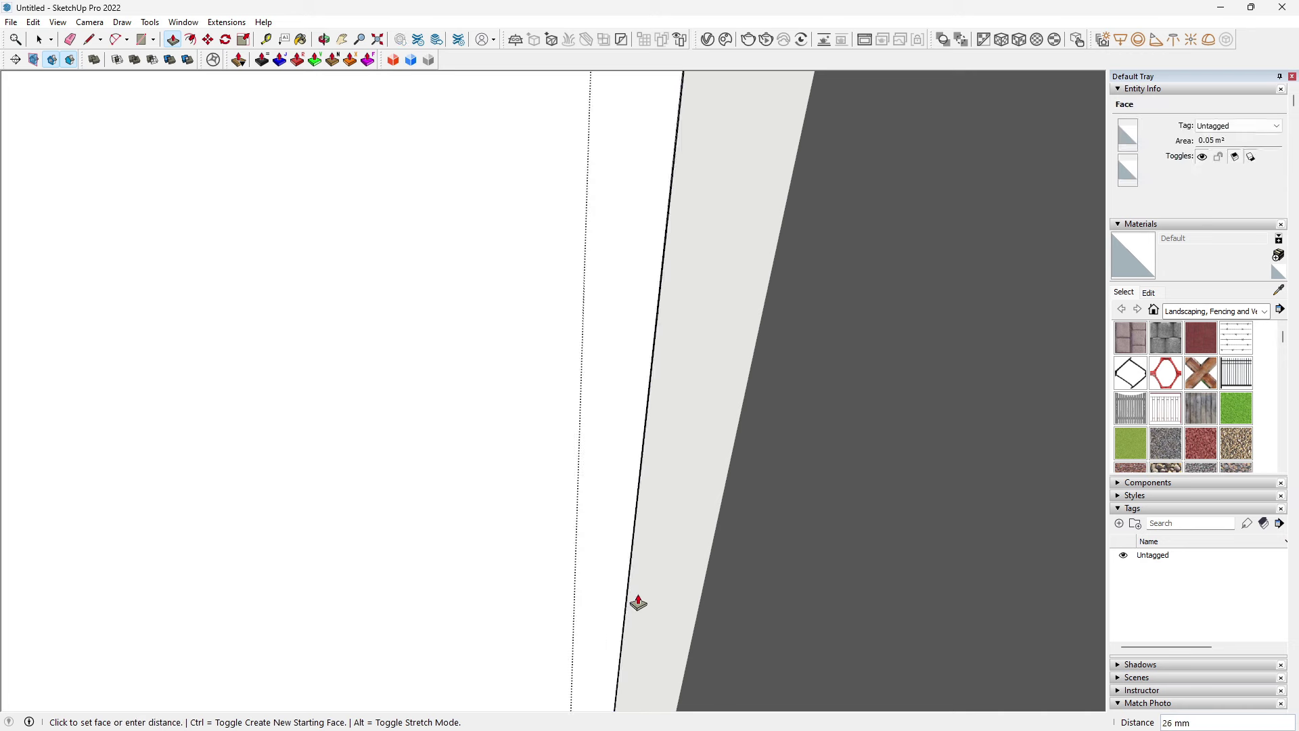
pyautogui.click(715, 637)
# Step: Pull the panel's narrow edge face 7 mm to seal the seam
pyautogui.moveTo(715, 636)
pyautogui.mouseDown(button='middle')
pyautogui.moveTo(551, 574)
pyautogui.moveTo(691, 614)
pyautogui.mouseUp(button='middle')
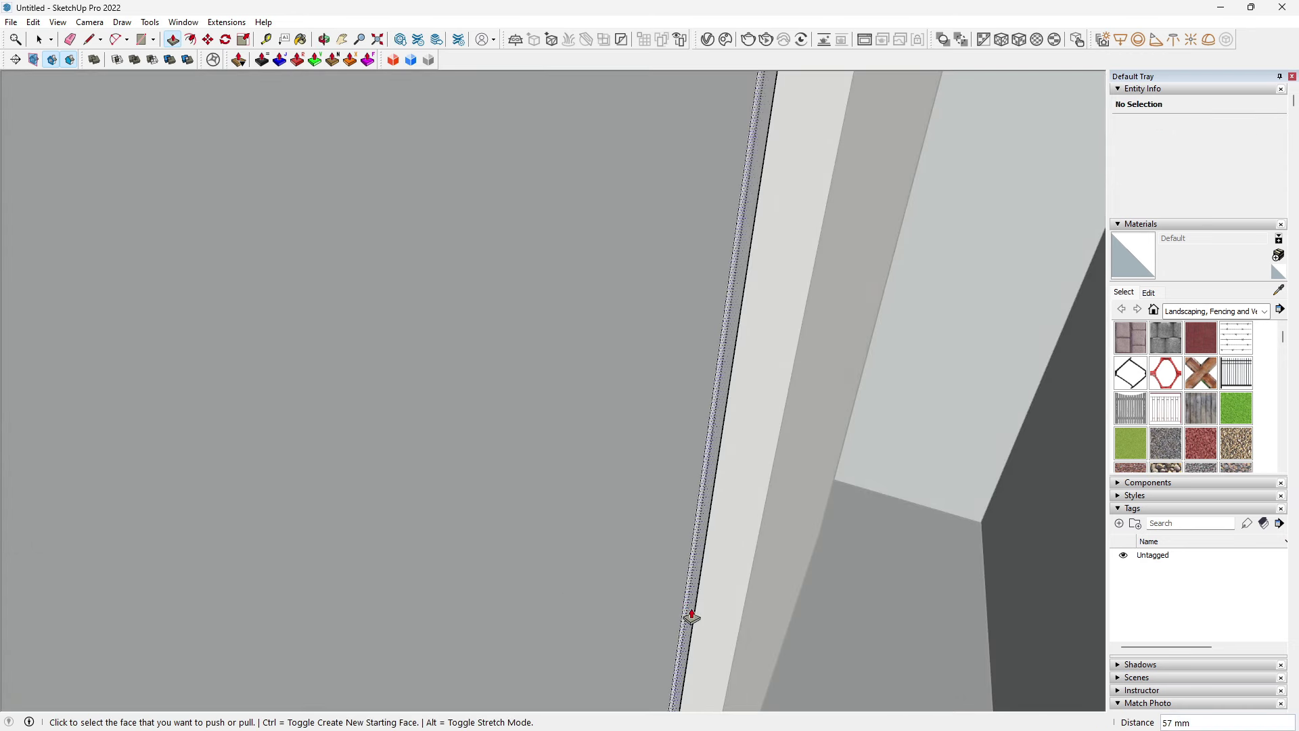
pyautogui.click(706, 626)
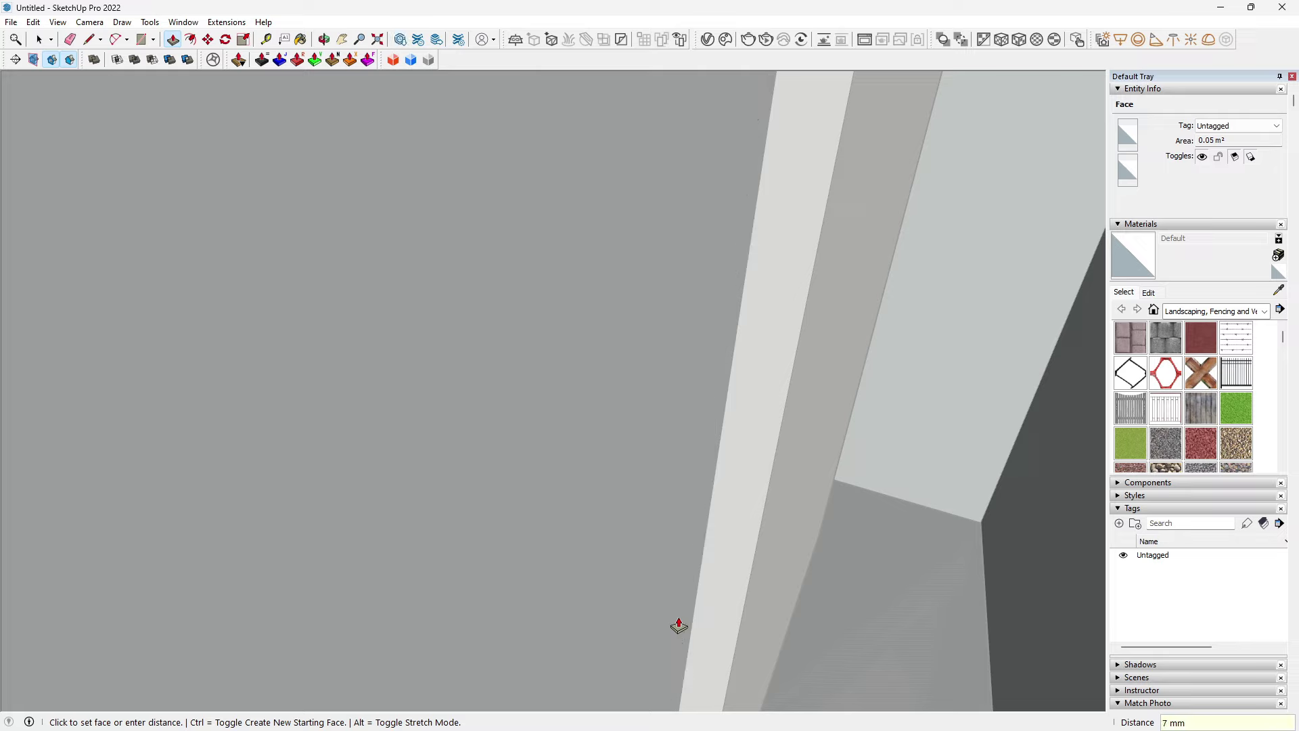
pyautogui.click(678, 626)
pyautogui.moveTo(679, 626); pyautogui.dragTo(760, 603, button='middle')
pyautogui.press('space')
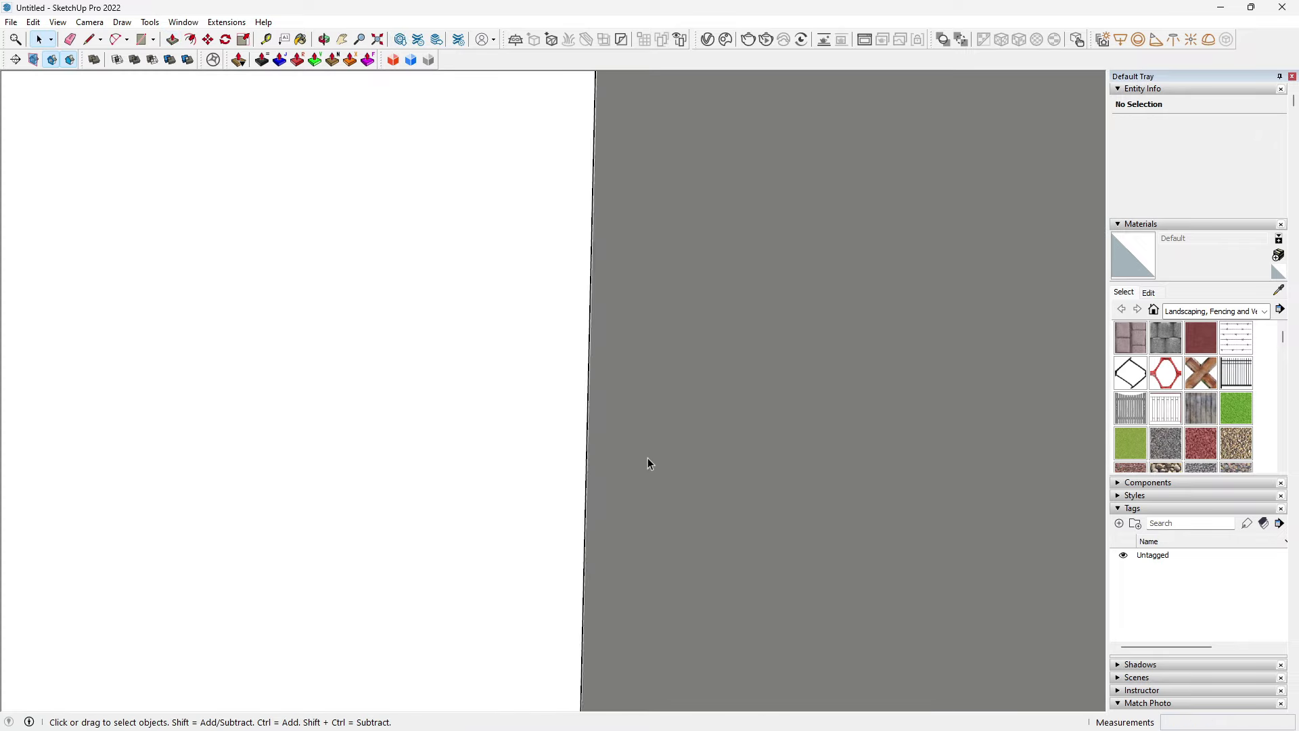
pyautogui.scroll(-5, 647, 464)
pyautogui.moveTo(624, 488)
pyautogui.mouseDown(button='middle')
pyautogui.moveTo(602, 441)
pyautogui.moveTo(612, 510)
pyautogui.moveTo(406, 498)
pyautogui.moveTo(626, 593)
pyautogui.mouseUp(button='middle')
# Step: Select the curved edges along the rounded column's base
pyautogui.moveTo(412, 590)
pyautogui.mouseDown(button='middle')
pyautogui.moveTo(432, 530)
pyautogui.moveTo(163, 473)
pyautogui.moveTo(284, 497)
pyautogui.mouseUp(button='middle')
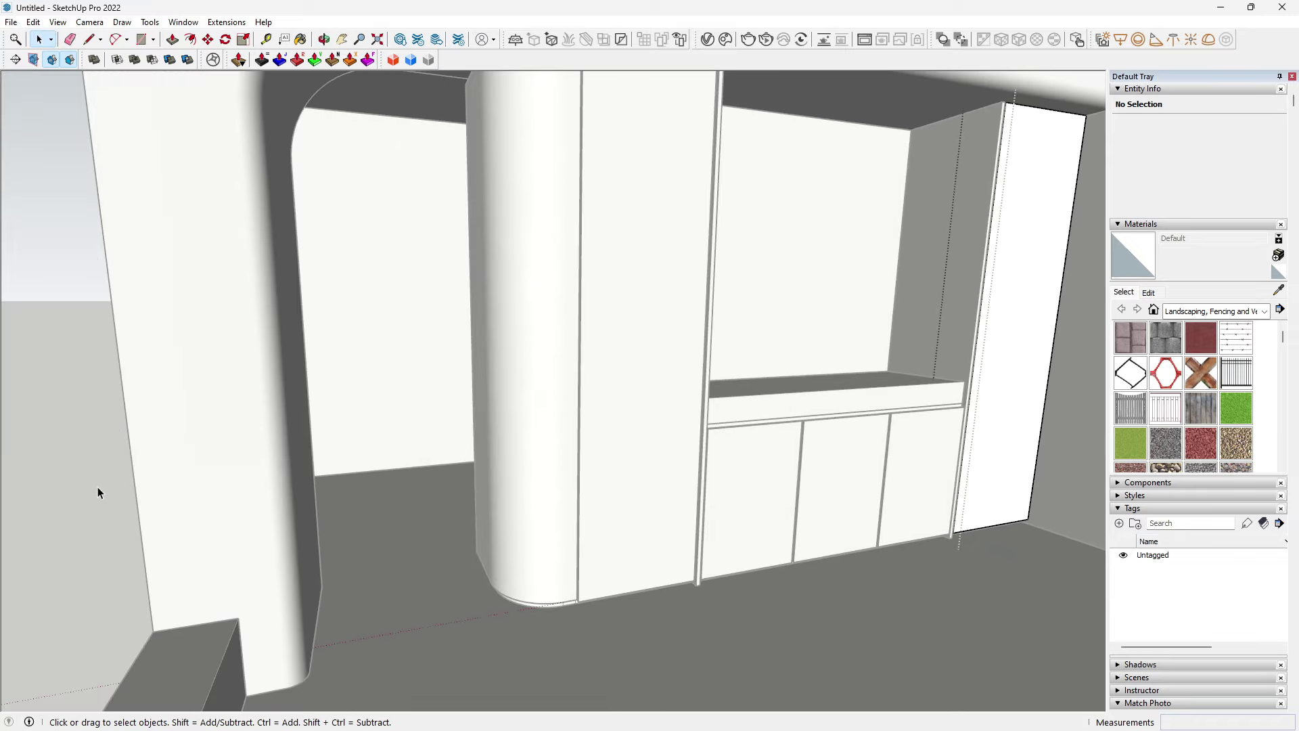
pyautogui.moveTo(97, 492); pyautogui.dragTo(551, 591, button='middle')
pyautogui.scroll(2, 530, 510)
pyautogui.scroll(2, 536, 588)
pyautogui.scroll(2, 629, 566)
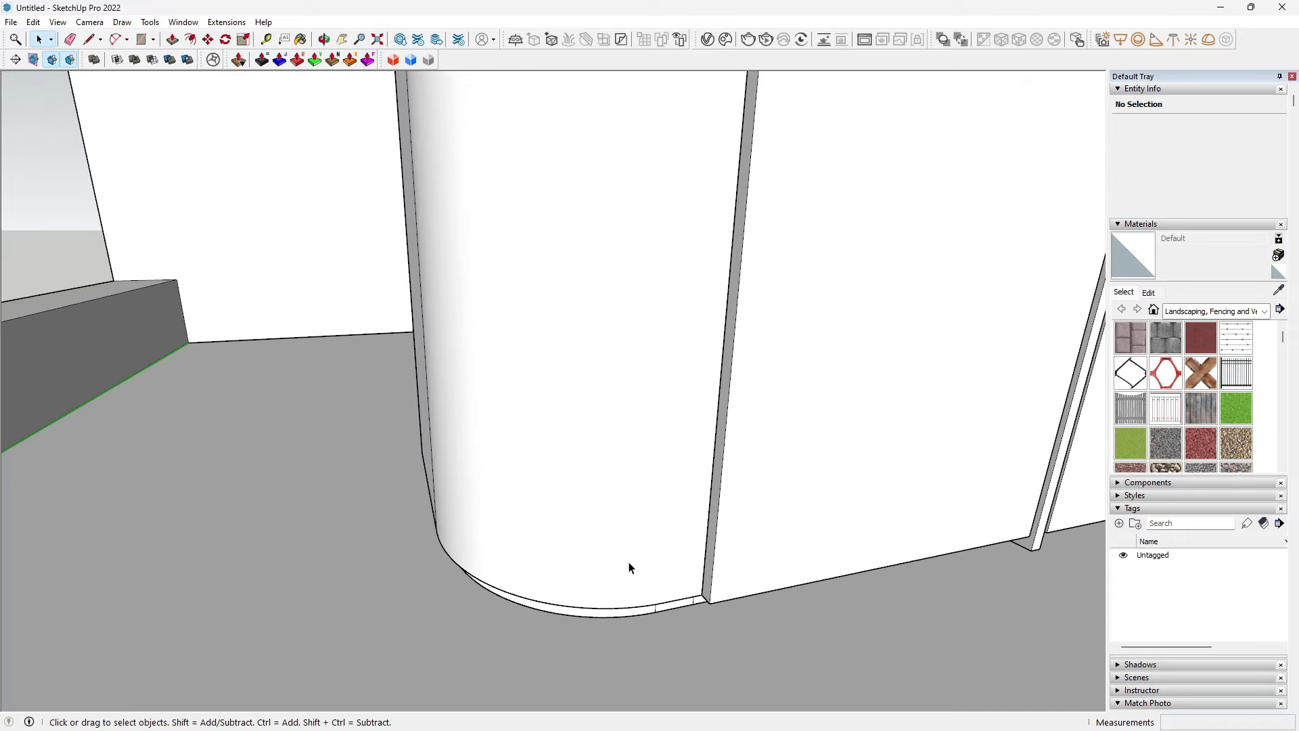
pyautogui.scroll(2, 650, 581)
pyautogui.scroll(1, 738, 619)
pyautogui.scroll(2, 710, 622)
pyautogui.click(698, 626)
pyautogui.moveTo(698, 625)
pyautogui.mouseDown(button='middle')
pyautogui.moveTo(720, 554)
pyautogui.moveTo(731, 556)
pyautogui.moveTo(599, 682)
pyautogui.moveTo(884, 579)
pyautogui.moveTo(371, 540)
pyautogui.mouseUp(button='middle')
pyautogui.click(731, 558)
pyautogui.keyDown('ctrl'); pyautogui.click(680, 556); pyautogui.keyUp('ctrl')
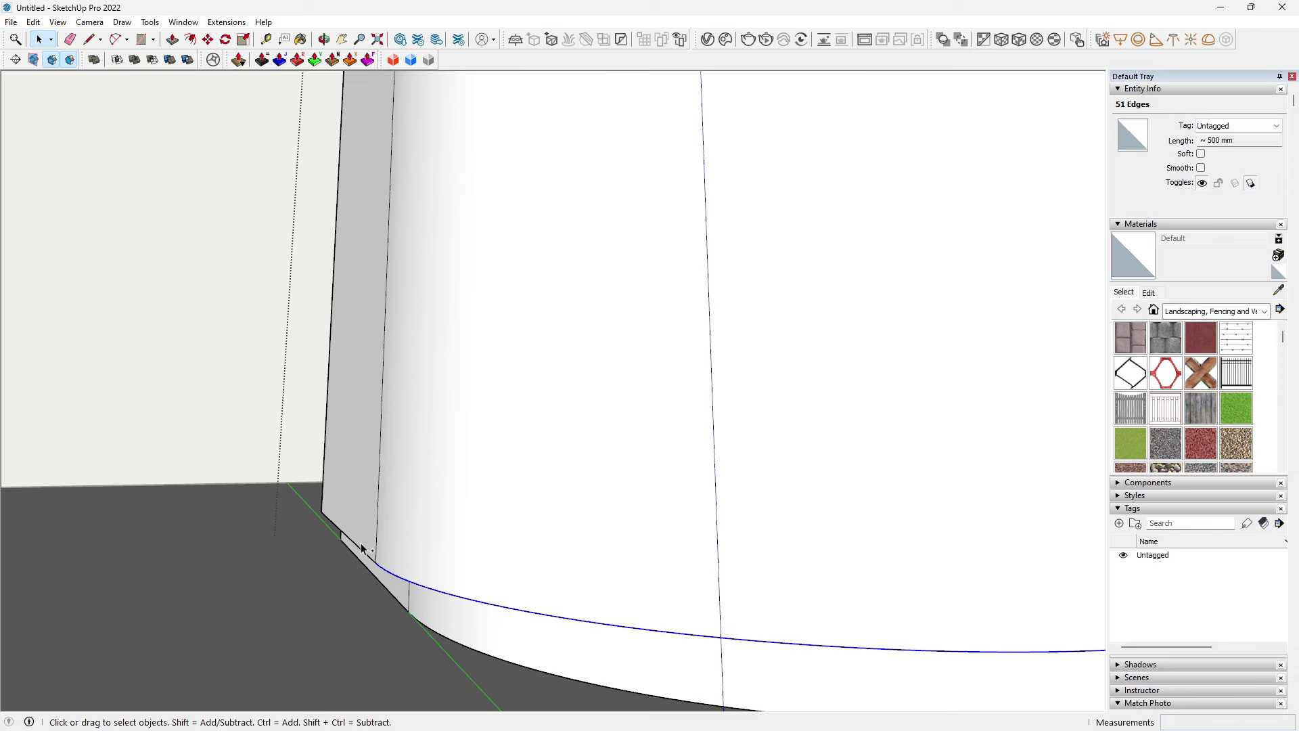
pyautogui.moveTo(454, 551)
pyautogui.mouseDown(button='middle')
pyautogui.moveTo(287, 528)
pyautogui.moveTo(633, 595)
pyautogui.moveTo(604, 639)
pyautogui.mouseUp(button='middle')
pyautogui.keyDown('ctrl'); pyautogui.click(620, 596); pyautogui.keyUp('ctrl')
pyautogui.scroll(3, 605, 639)
pyautogui.scroll(1, 629, 616)
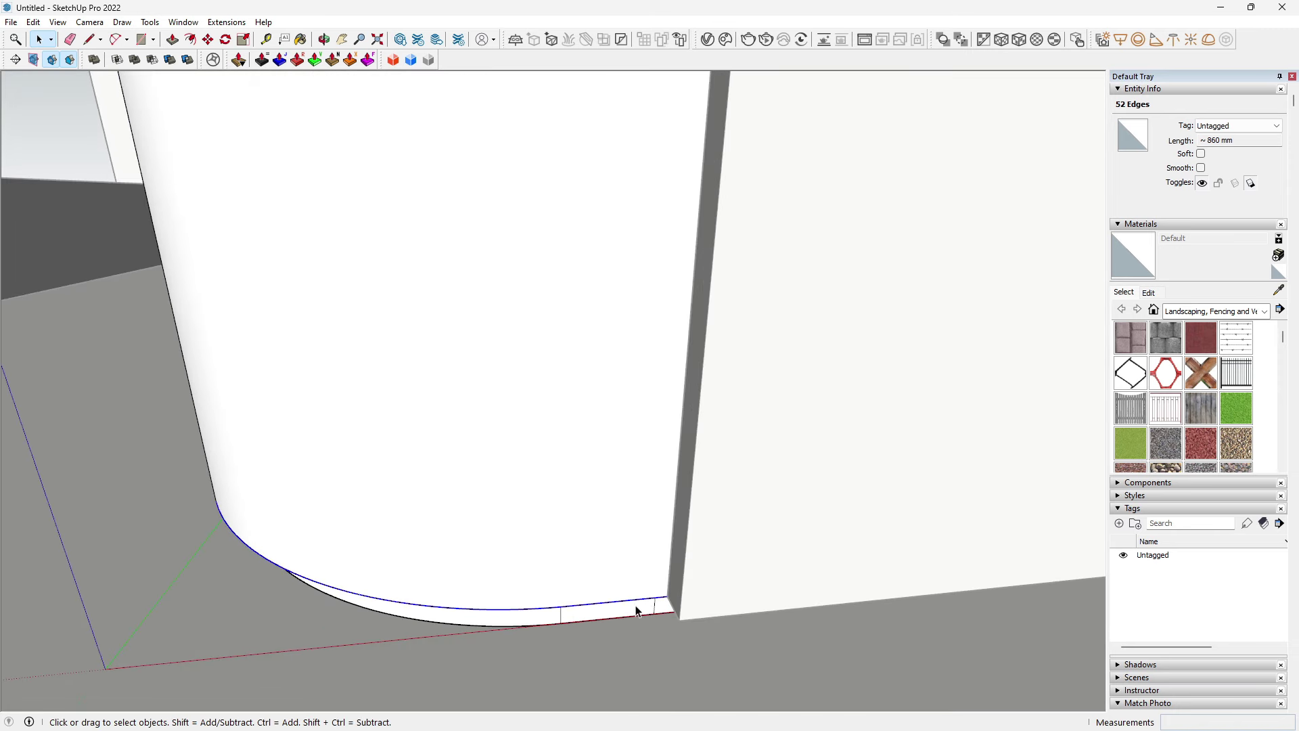
# Step: Offset the curved base edges into a thin strip, close its outline, and erase stray edges
pyautogui.press('f')
pyautogui.scroll(1, 636, 609)
pyautogui.scroll(1, 646, 606)
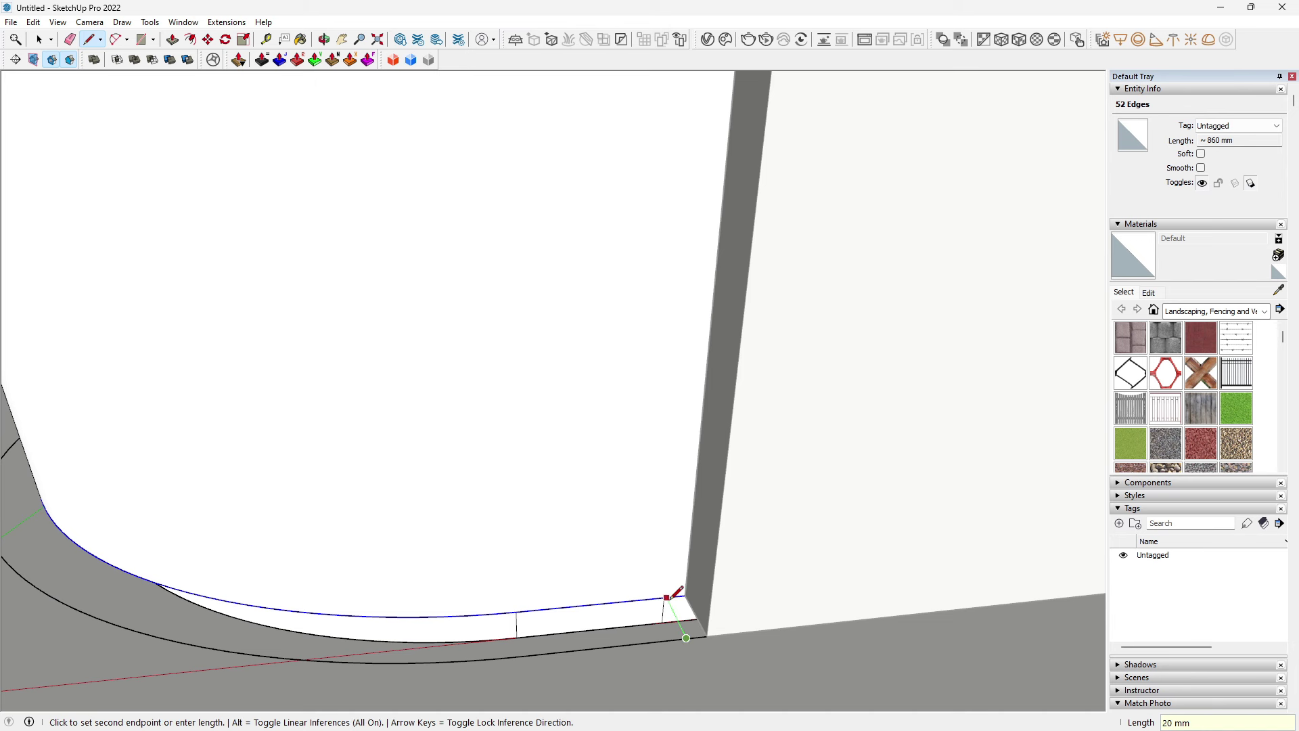
pyautogui.moveTo(679, 624)
pyautogui.mouseDown(button='middle')
pyautogui.moveTo(832, 690)
pyautogui.moveTo(575, 510)
pyautogui.mouseUp(button='middle')
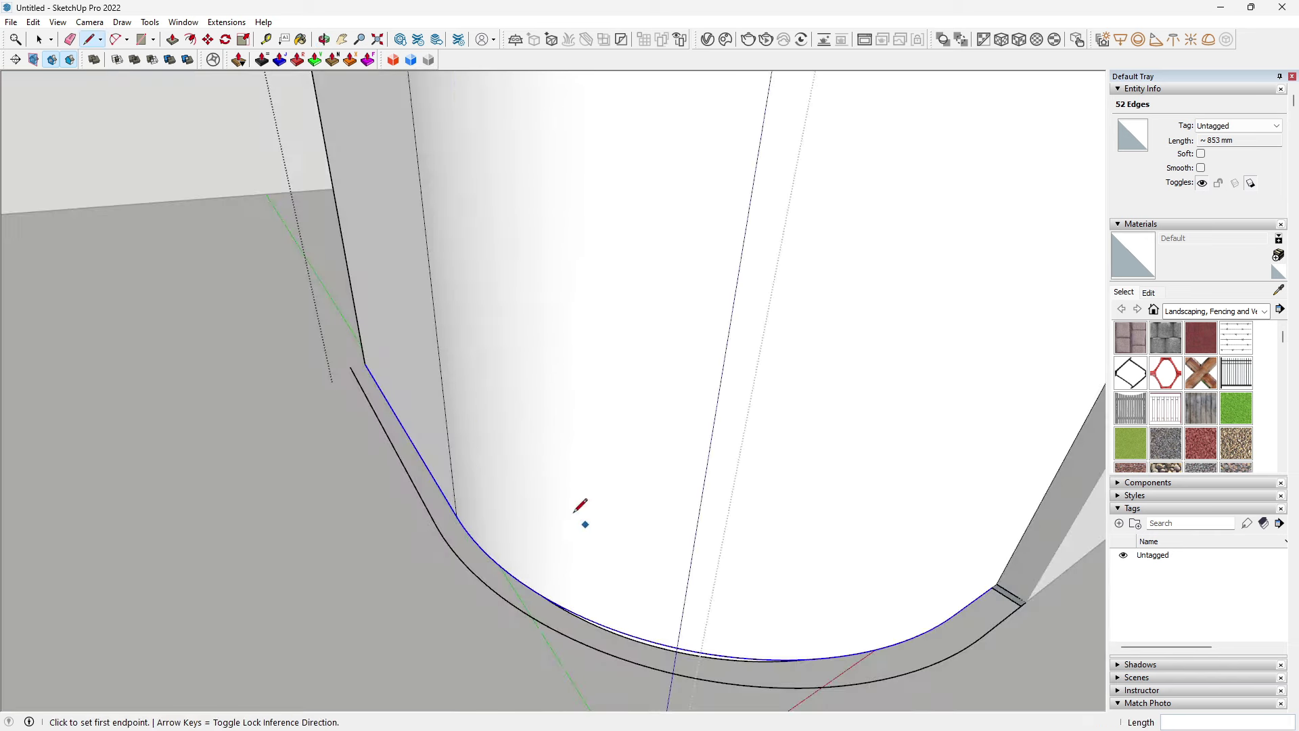
pyautogui.click(362, 360)
pyautogui.moveTo(365, 356)
pyautogui.mouseDown(button='middle')
pyautogui.moveTo(588, 487)
pyautogui.moveTo(676, 594)
pyautogui.moveTo(701, 580)
pyautogui.mouseUp(button='middle')
pyautogui.press('space')
pyautogui.scroll(2, 703, 580)
pyautogui.scroll(2, 711, 579)
pyautogui.press('e')
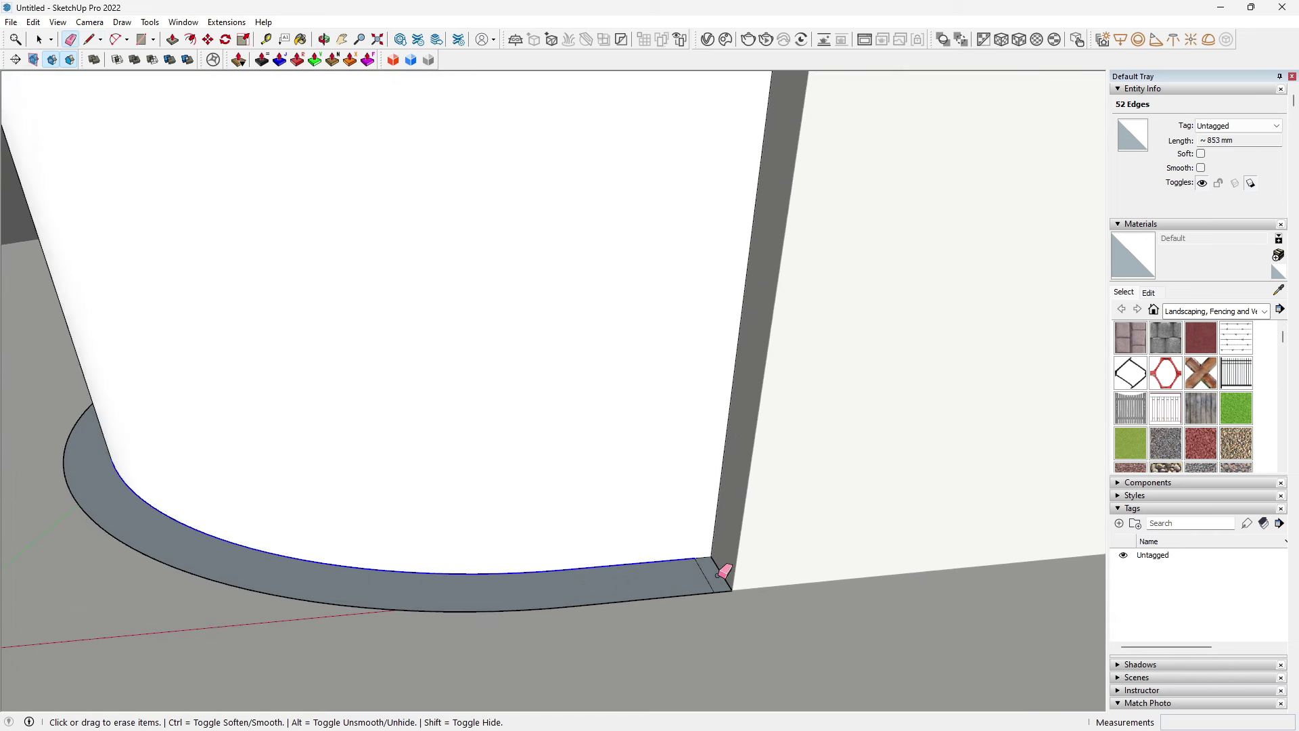
pyautogui.scroll(2, 724, 592)
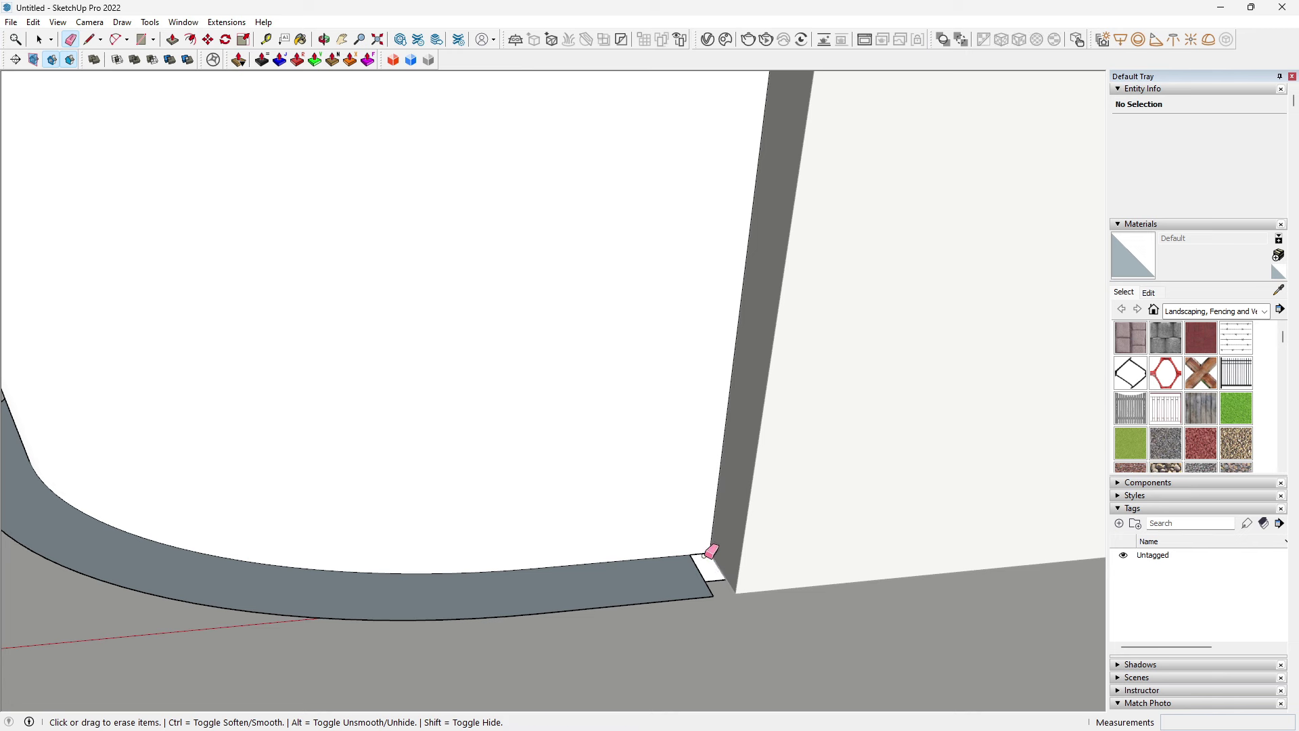
# Step: Select the curved strip face with its edges and make it a group
pyautogui.click(673, 588)
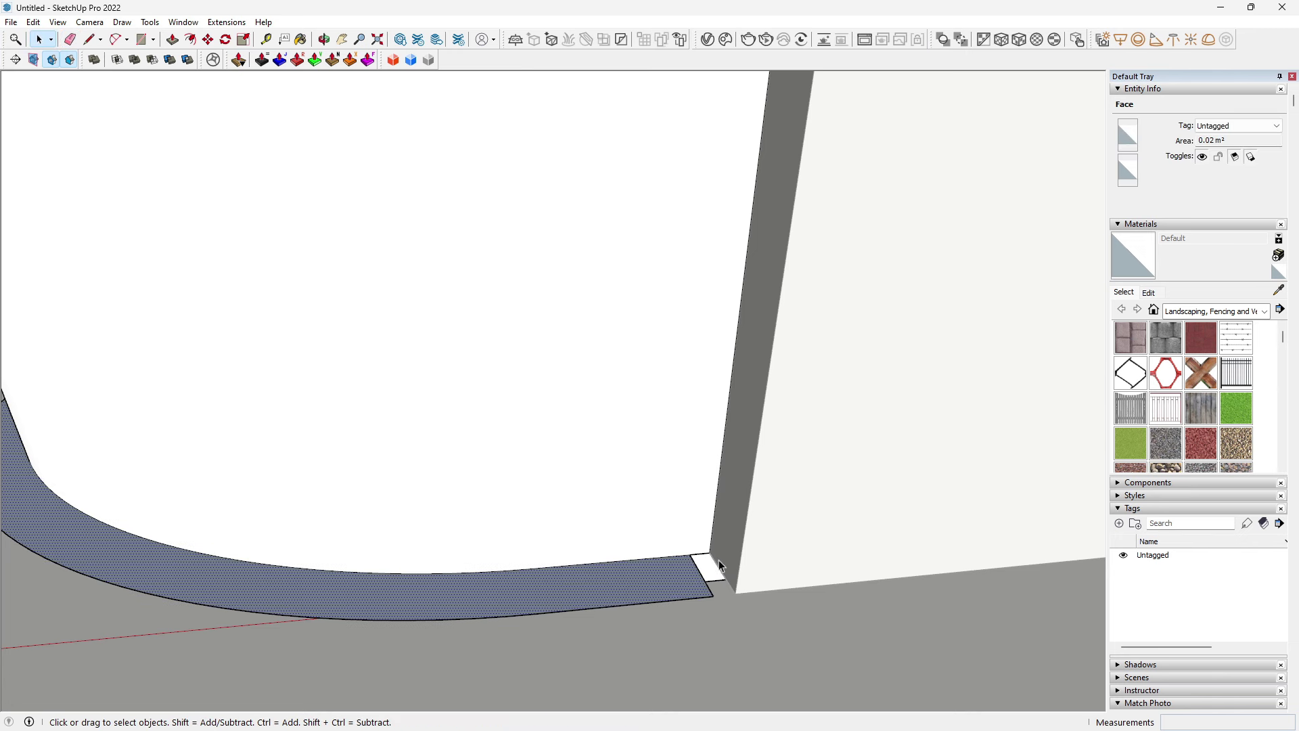
pyautogui.rightClick(674, 585)
pyautogui.press('Escape')
pyautogui.rightClick(674, 583)
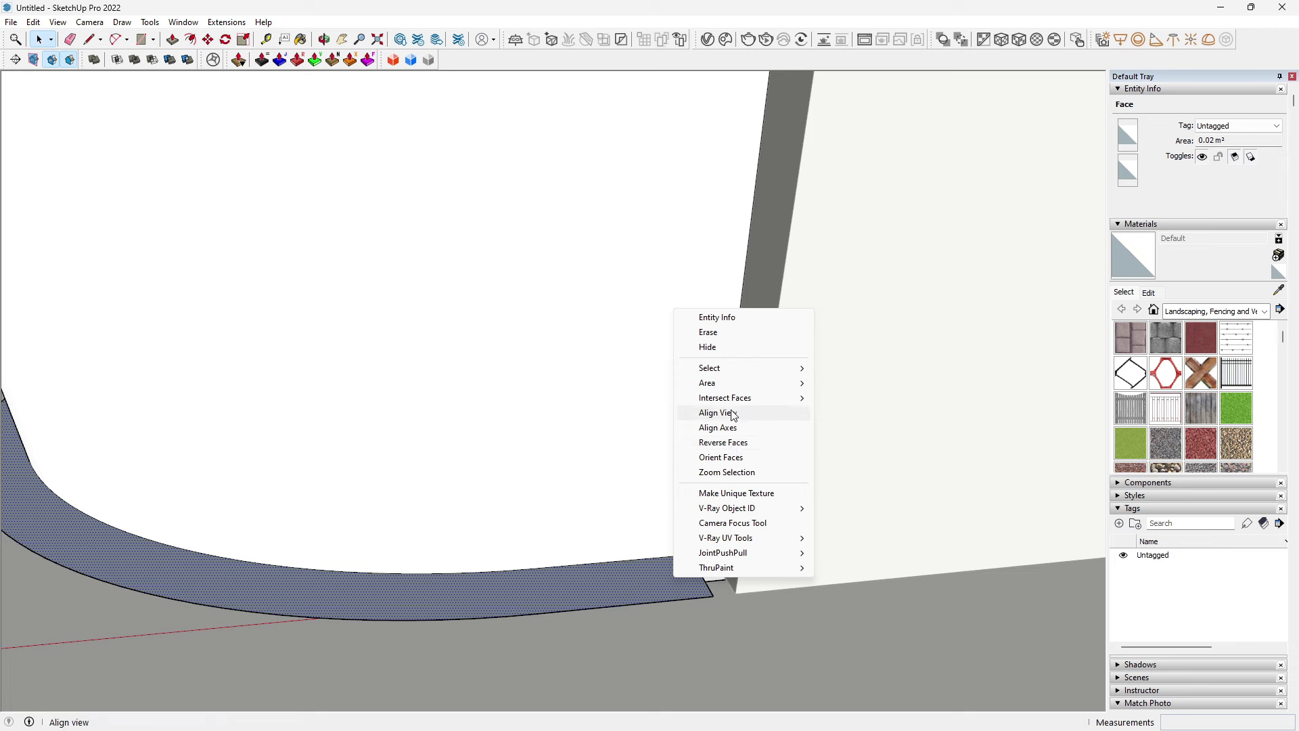
pyautogui.doubleClick(631, 583)
pyautogui.rightClick(631, 583)
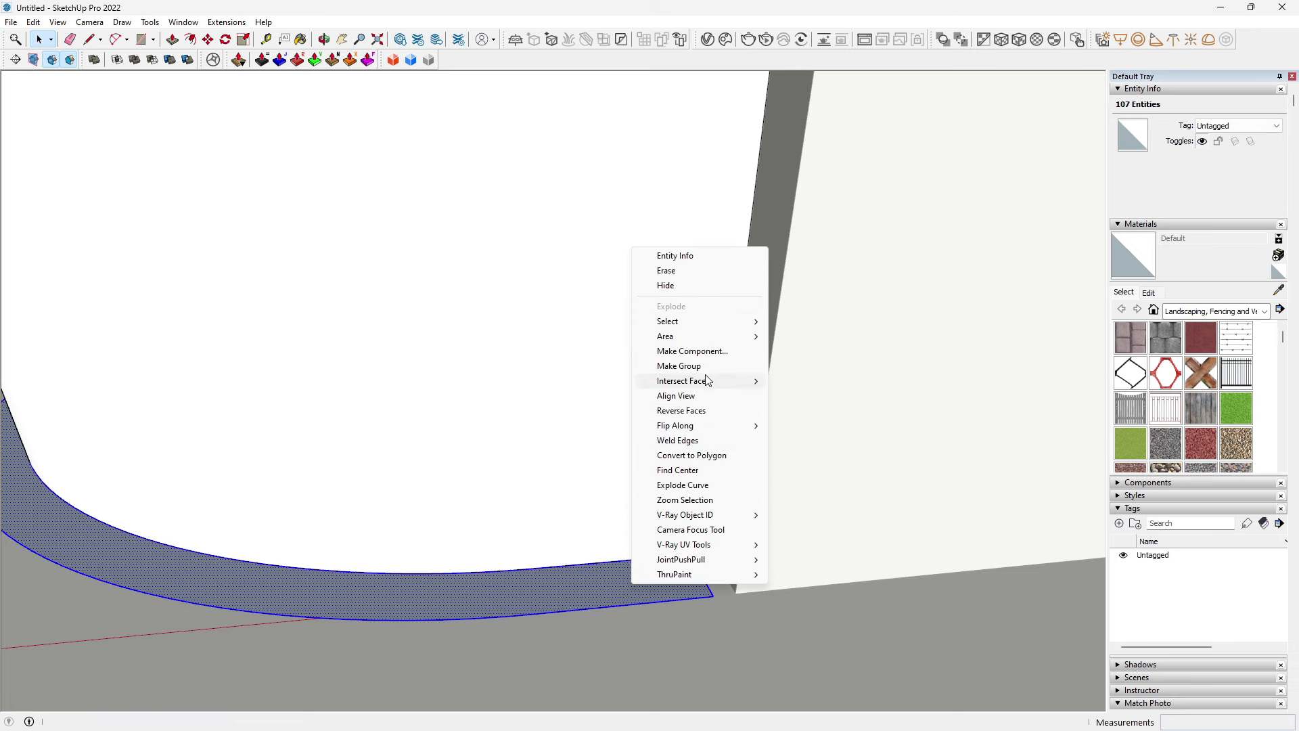
pyautogui.click(679, 365)
# Step: Push/Pull the grouped strip up to full height as a curved panel
pyautogui.doubleClick(636, 586)
pyautogui.press('p')
pyautogui.click(646, 583)
pyautogui.moveTo(653, 571)
pyautogui.mouseDown(button='middle')
pyautogui.moveTo(583, 520)
pyautogui.moveTo(577, 451)
pyautogui.moveTo(521, 293)
pyautogui.mouseUp(button='middle')
pyautogui.scroll(3, 557, 473)
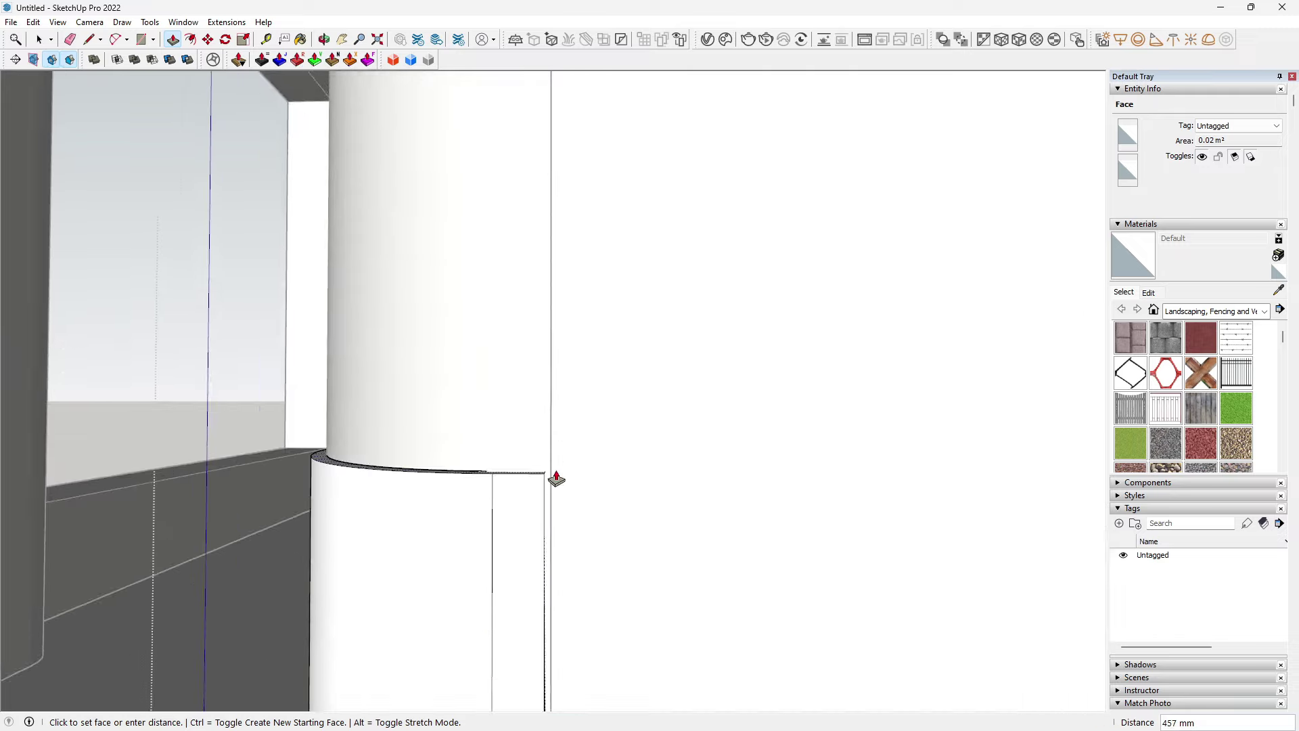
pyautogui.scroll(3, 510, 356)
pyautogui.moveTo(509, 355); pyautogui.dragTo(522, 166, button='middle')
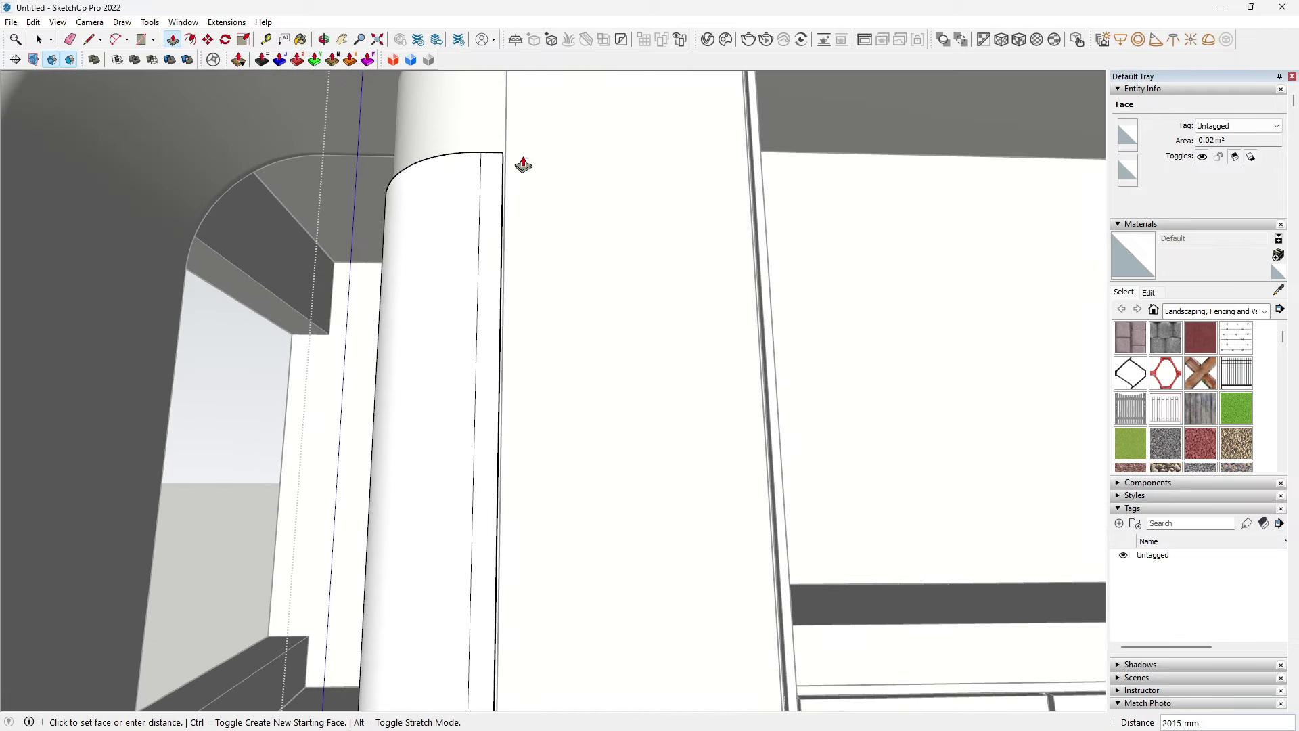
pyautogui.scroll(-2, 522, 165)
pyautogui.click(554, 284)
pyautogui.moveTo(554, 284)
pyautogui.mouseDown(button='middle')
pyautogui.moveTo(618, 467)
pyautogui.moveTo(458, 606)
pyautogui.moveTo(643, 525)
pyautogui.moveTo(221, 351)
pyautogui.moveTo(693, 500)
pyautogui.moveTo(624, 441)
pyautogui.moveTo(953, 494)
pyautogui.moveTo(474, 467)
pyautogui.mouseUp(button='middle')
pyautogui.press('space')
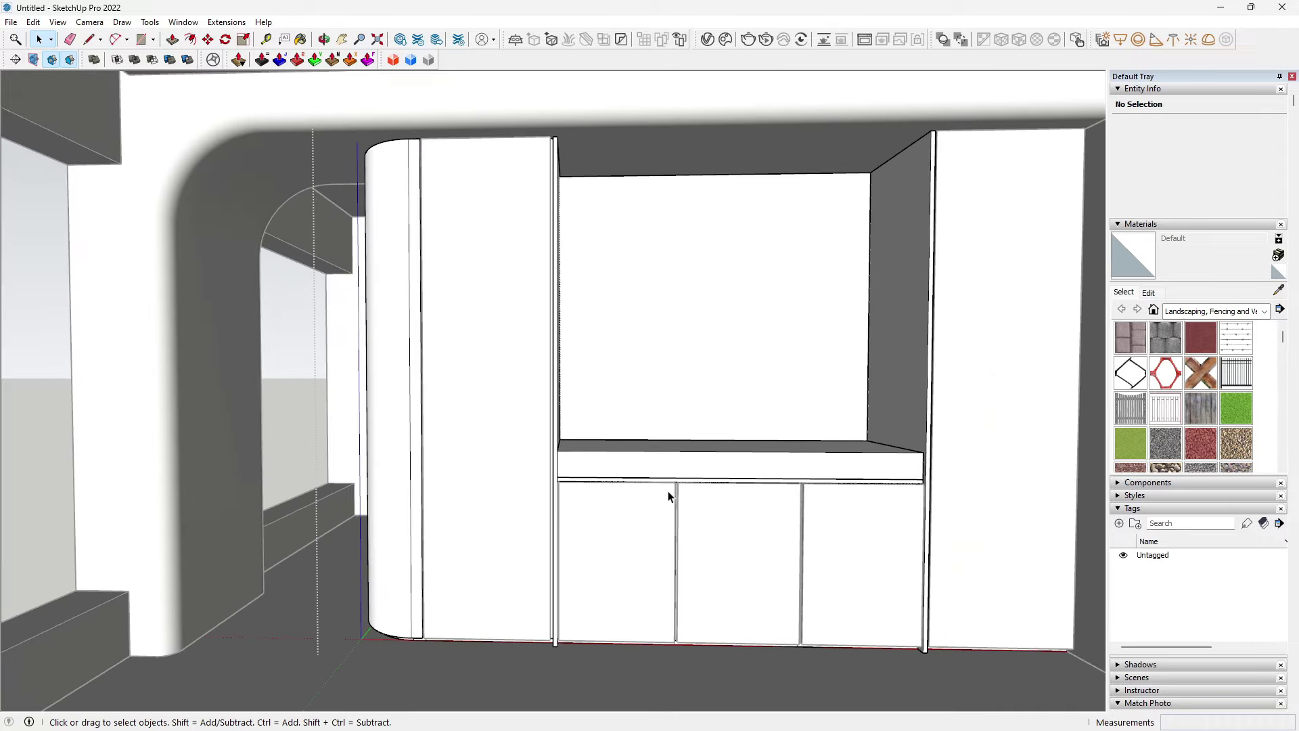
# Step: Push the cabinet shelf's front face out 20 mm
pyautogui.scroll(3, 684, 481)
pyautogui.moveTo(699, 469)
pyautogui.mouseDown(button='middle')
pyautogui.moveTo(449, 550)
pyautogui.moveTo(438, 452)
pyautogui.mouseUp(button='middle')
pyautogui.scroll(3, 453, 443)
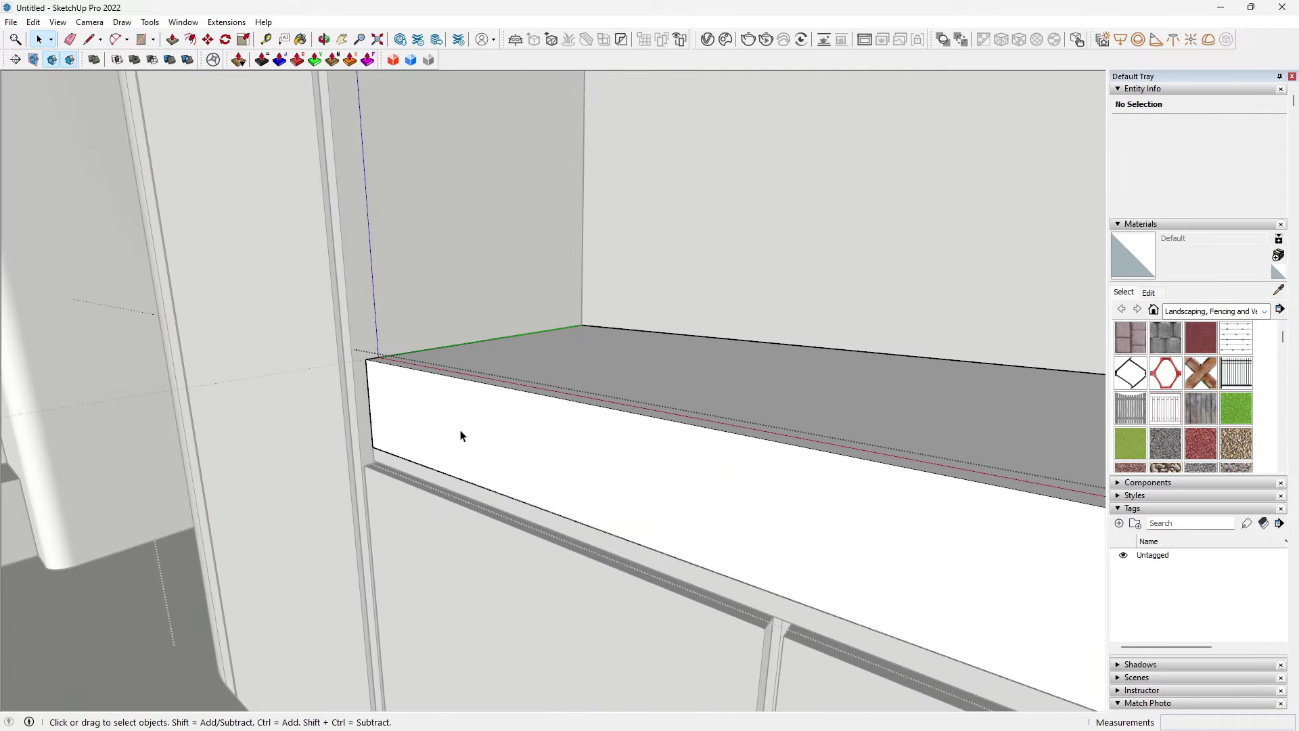
pyautogui.moveTo(507, 473); pyautogui.dragTo(563, 482, button='middle')
pyautogui.click(563, 483)
pyautogui.click(579, 595)
pyautogui.moveTo(579, 594)
pyautogui.mouseDown(button='middle')
pyautogui.moveTo(704, 513)
pyautogui.moveTo(785, 519)
pyautogui.mouseUp(button='middle')
pyautogui.scroll(-3, 611, 587)
pyautogui.moveTo(612, 588)
pyautogui.mouseDown(button='middle')
pyautogui.moveTo(597, 513)
pyautogui.moveTo(632, 455)
pyautogui.moveTo(609, 488)
pyautogui.moveTo(232, 347)
pyautogui.moveTo(690, 524)
pyautogui.moveTo(508, 510)
pyautogui.moveTo(161, 365)
pyautogui.moveTo(635, 455)
pyautogui.moveTo(806, 404)
pyautogui.moveTo(815, 424)
pyautogui.moveTo(798, 468)
pyautogui.moveTo(787, 424)
pyautogui.moveTo(765, 435)
pyautogui.moveTo(761, 423)
pyautogui.mouseUp(button='middle')
pyautogui.click(232, 347)
# Step: Delete a shelf-top edge and Ctrl-copy the right edge along the shelf top
pyautogui.click(786, 421)
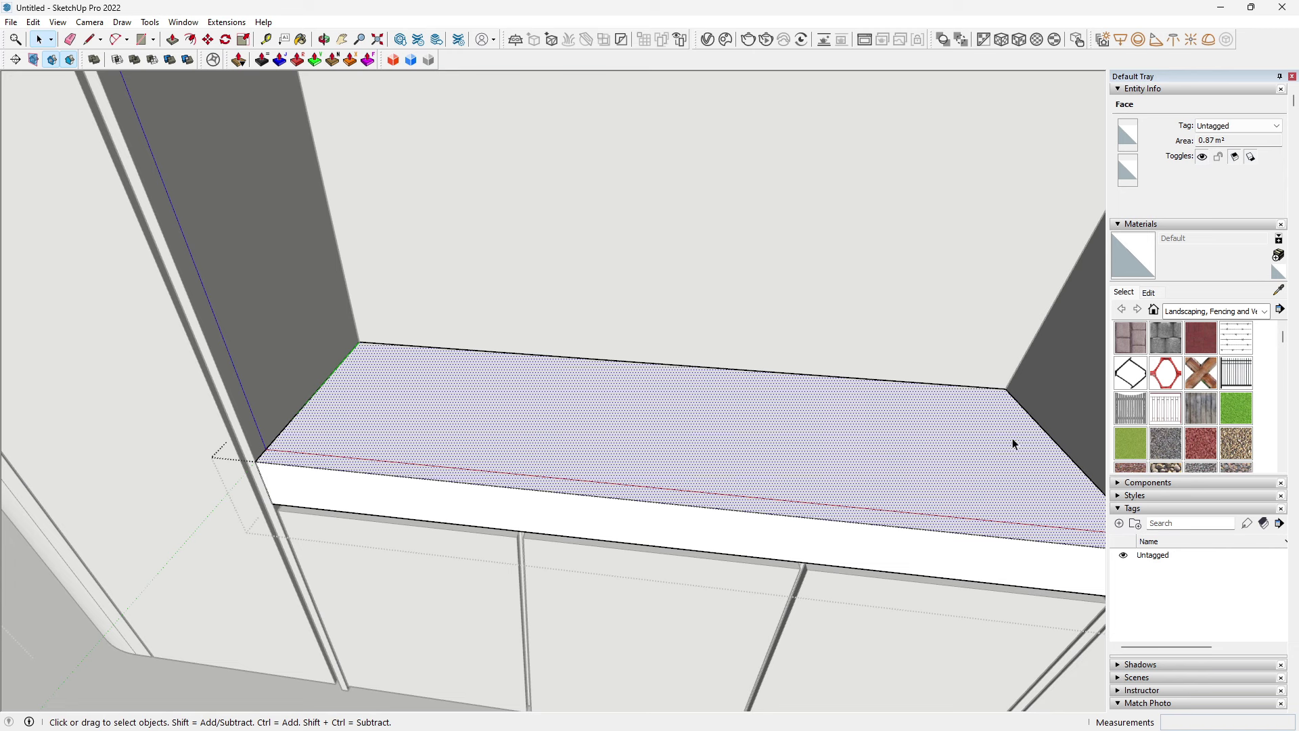
pyautogui.click(1044, 435)
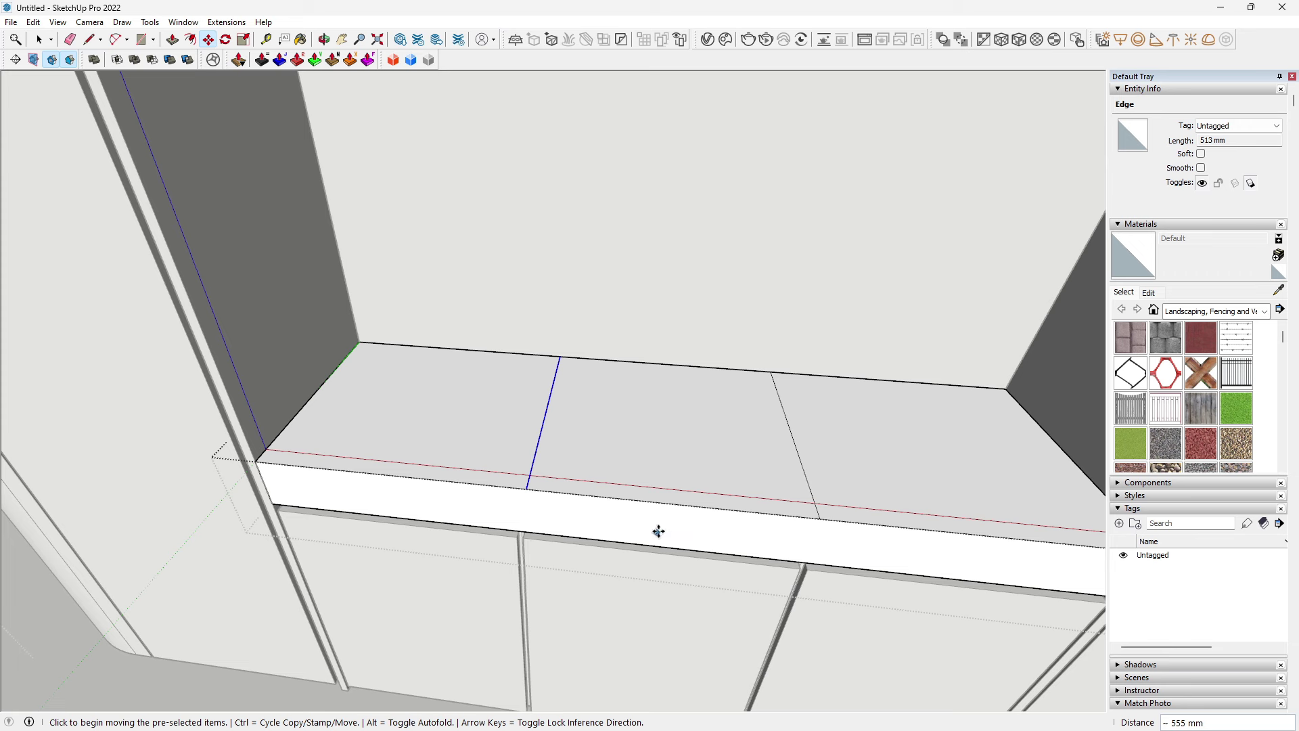
pyautogui.press('space')
pyautogui.press('Delete')
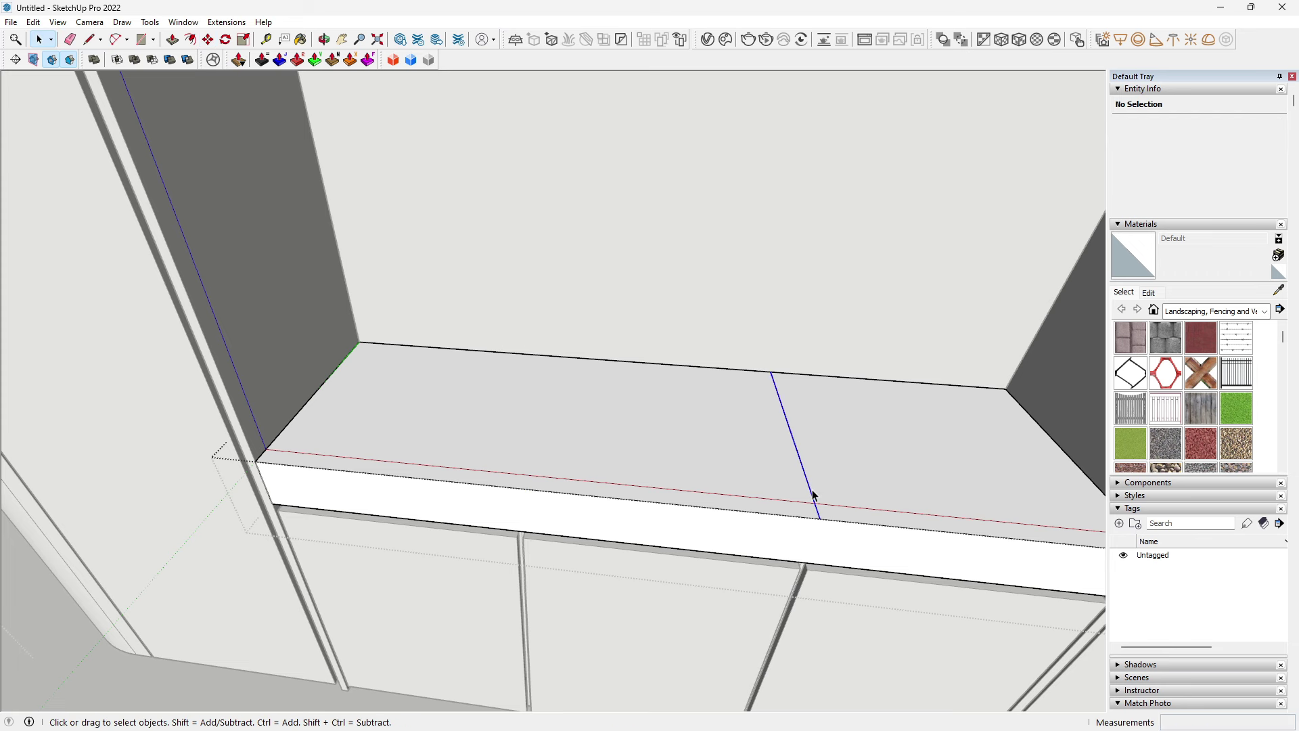
pyautogui.click(821, 519)
pyautogui.press('ctrl')
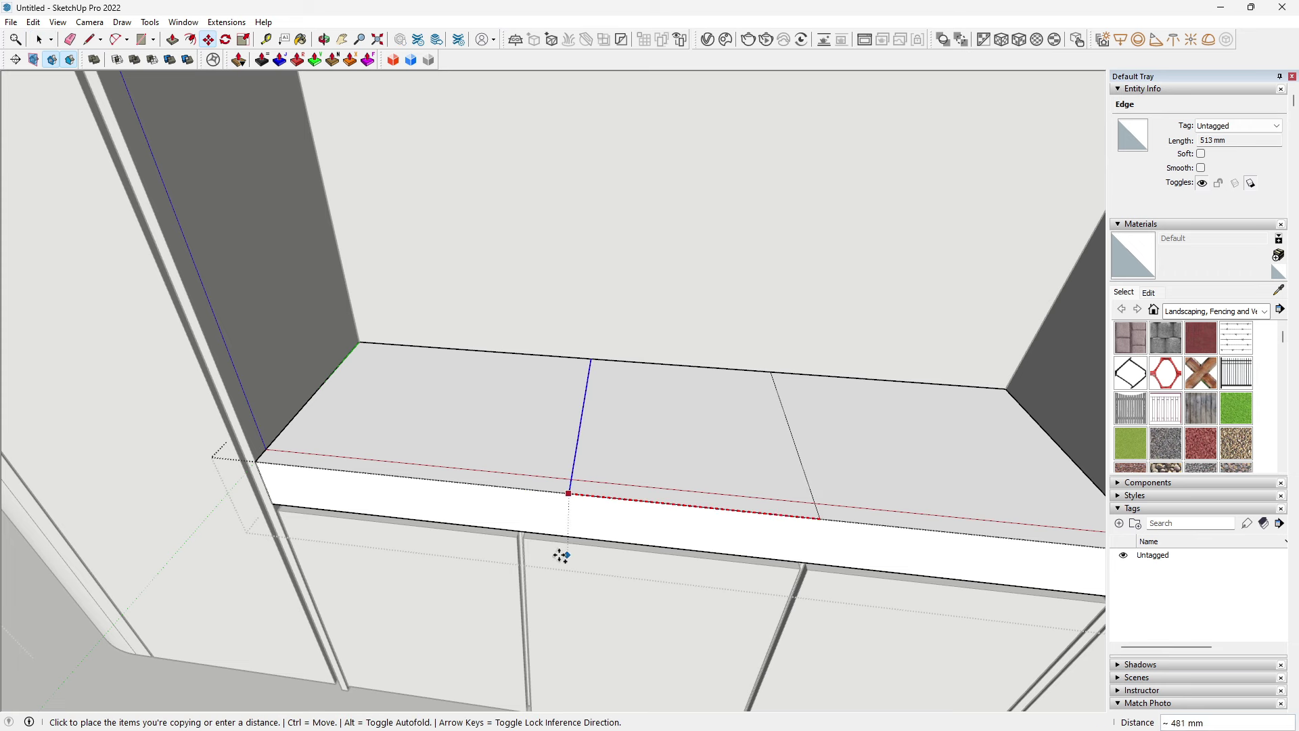
pyautogui.press('space')
# Step: Copy the back edge forward and the front edge 100 mm inward to outline the rectangle
pyautogui.click(681, 370)
pyautogui.moveTo(681, 370)
pyautogui.mouseDown(button='middle')
pyautogui.moveTo(754, 435)
pyautogui.moveTo(773, 411)
pyautogui.mouseUp(button='middle')
pyautogui.press('m')
pyautogui.click(782, 414)
pyautogui.press('ctrl')
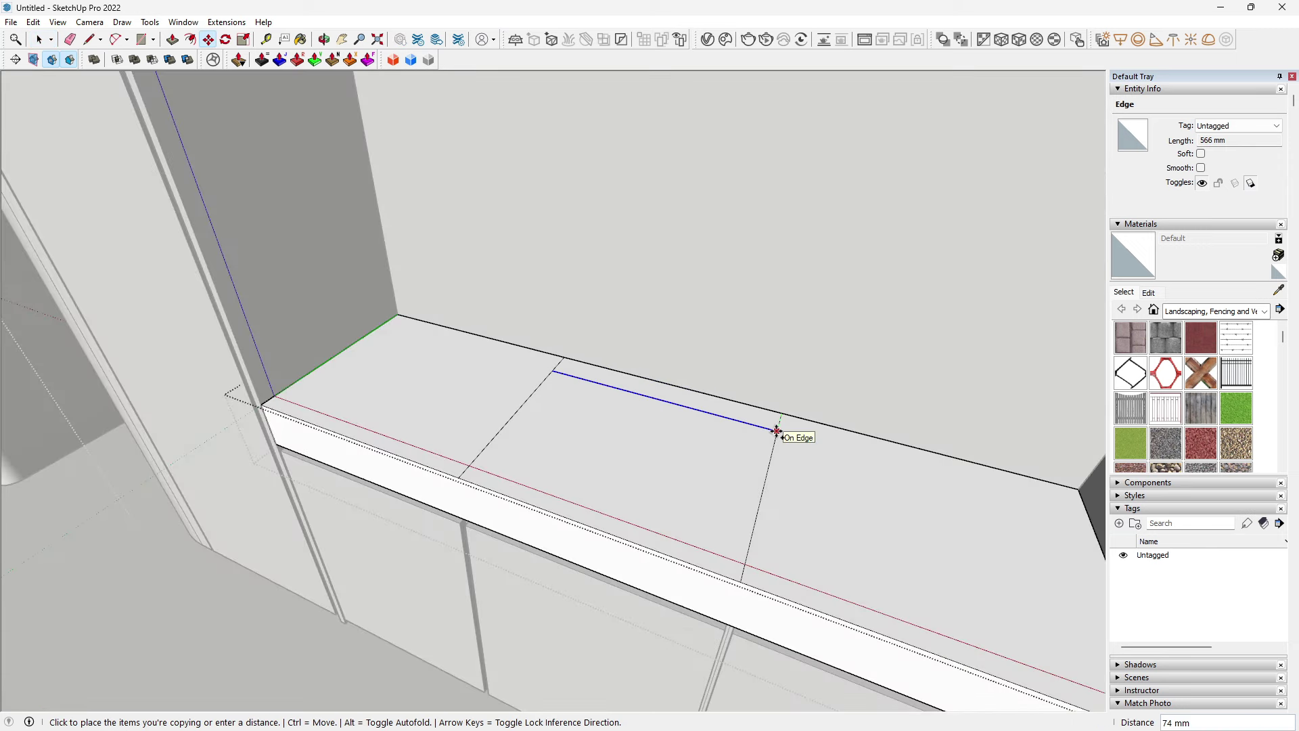
pyautogui.click(777, 430)
pyautogui.press('space')
pyautogui.press('m')
pyautogui.click(736, 582)
pyautogui.press('ctrl')
pyautogui.click(750, 540)
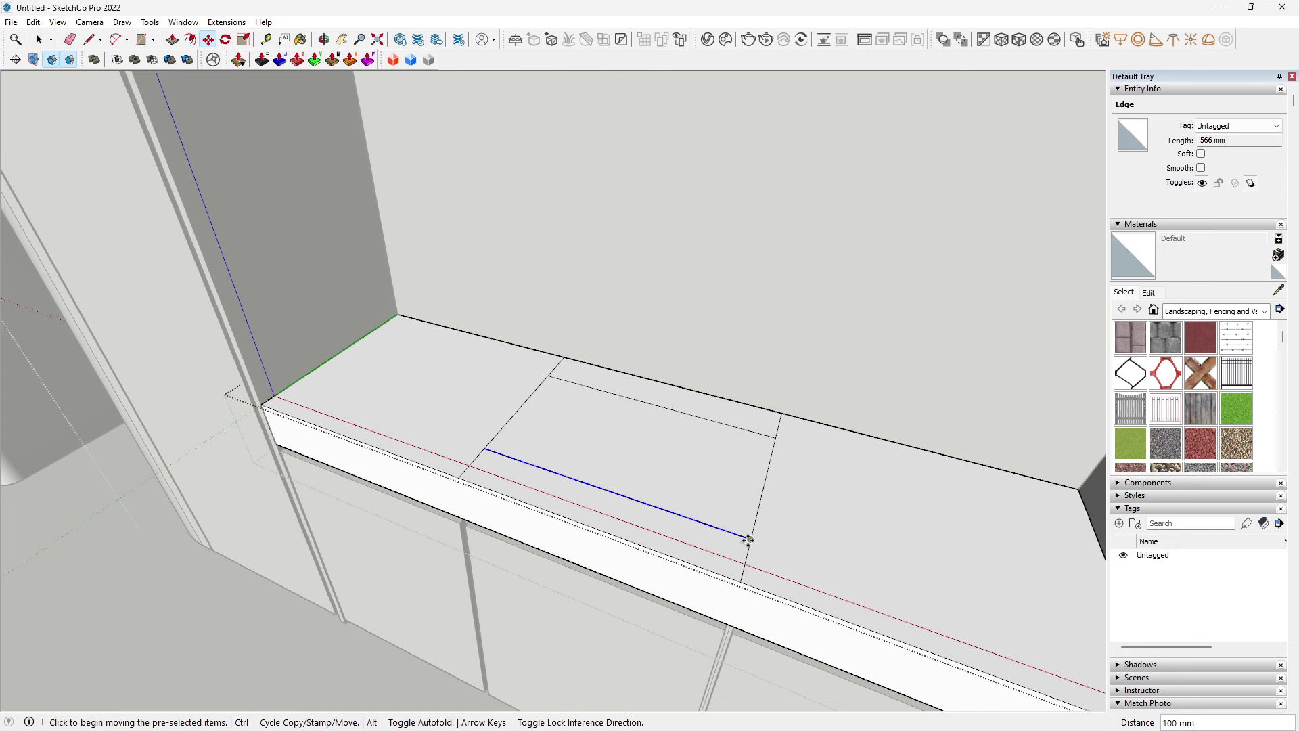
pyautogui.press('e')
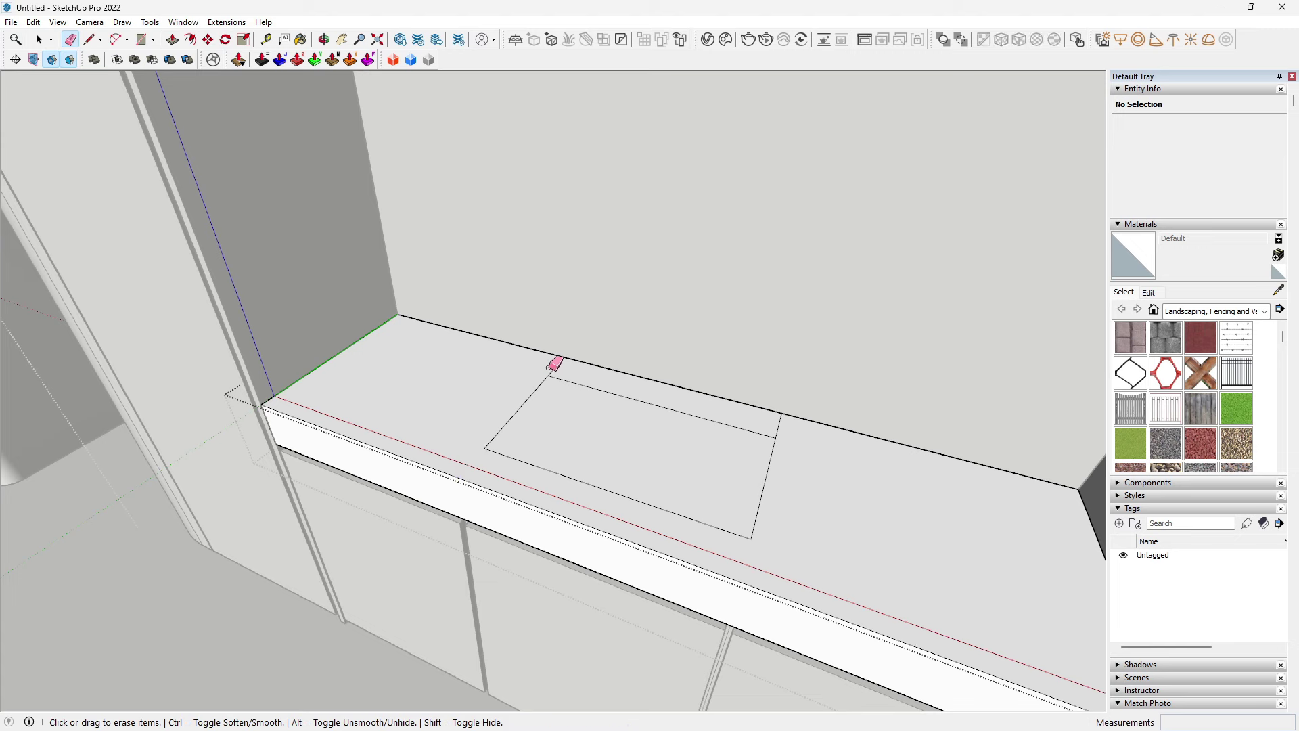
# Step: Push the outlined rectangle down into the shelf to form a recess
pyautogui.moveTo(782, 523); pyautogui.dragTo(654, 452, button='middle')
pyautogui.press('p')
pyautogui.click(640, 441)
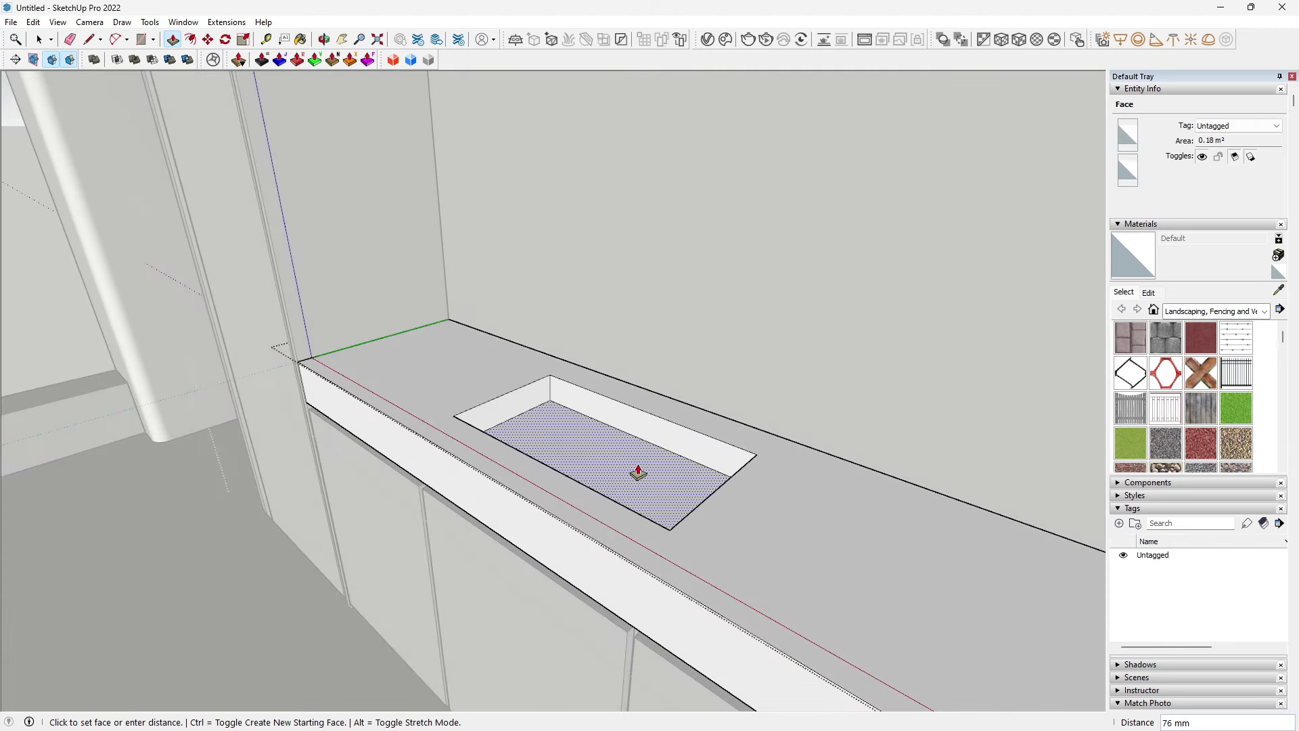
pyautogui.click(633, 489)
pyautogui.moveTo(664, 473)
pyautogui.mouseDown(button='middle')
pyautogui.moveTo(632, 516)
pyautogui.moveTo(568, 452)
pyautogui.mouseUp(button='middle')
pyautogui.press('space')
pyautogui.moveTo(212, 462)
pyautogui.mouseDown(button='middle')
pyautogui.moveTo(509, 473)
pyautogui.moveTo(556, 448)
pyautogui.moveTo(591, 491)
pyautogui.moveTo(550, 406)
pyautogui.moveTo(957, 696)
pyautogui.moveTo(961, 616)
pyautogui.moveTo(981, 594)
pyautogui.moveTo(608, 490)
pyautogui.mouseUp(button='middle')
# Step: Push the recess floor deeper
pyautogui.click(556, 448)
pyautogui.click(729, 582)
pyautogui.moveTo(729, 582); pyautogui.dragTo(571, 508, button='middle')
pyautogui.press('p')
pyautogui.click(531, 525)
pyautogui.click(609, 441)
pyautogui.moveTo(609, 441)
pyautogui.mouseDown(button='middle')
pyautogui.moveTo(608, 497)
pyautogui.moveTo(538, 332)
pyautogui.moveTo(464, 473)
pyautogui.moveTo(144, 339)
pyautogui.mouseUp(button='middle')
pyautogui.press('space')
# Step: Push the recess side wall back to form a narrow step around the floor
pyautogui.moveTo(618, 380); pyautogui.dragTo(536, 385, button='middle')
pyautogui.scroll(2, 716, 360)
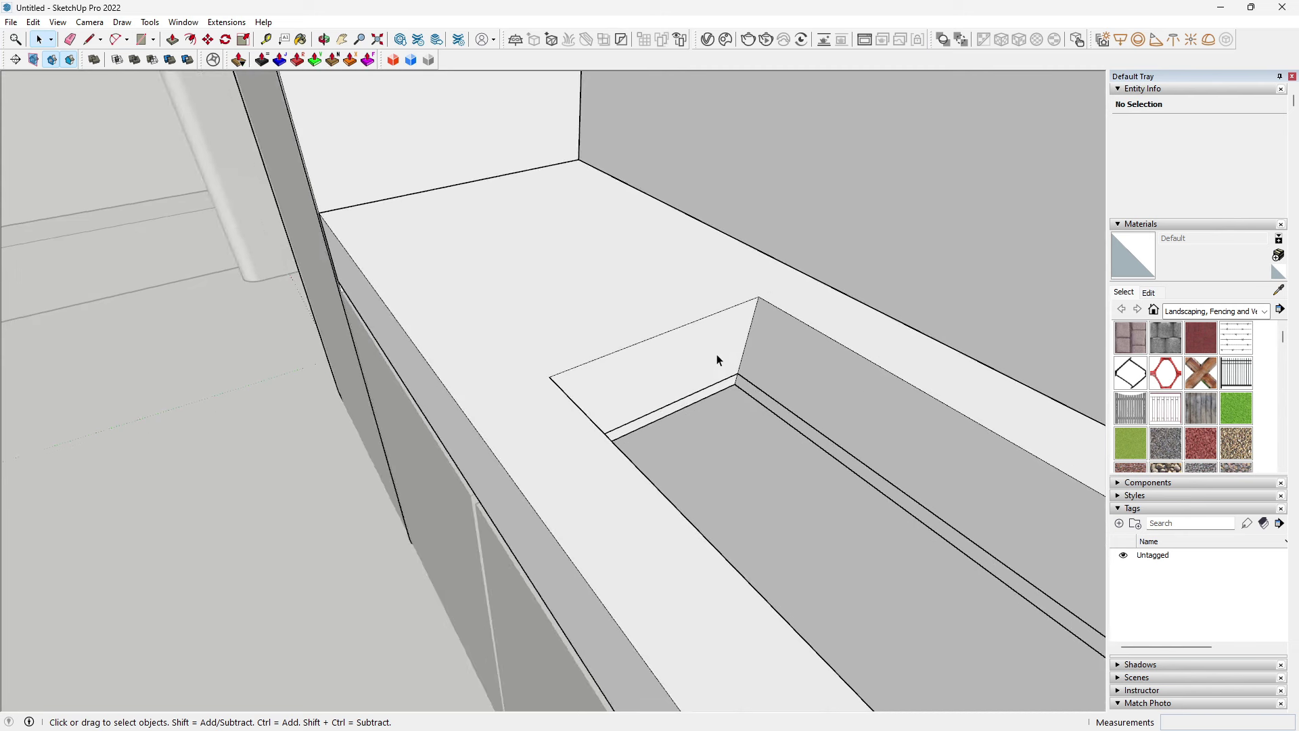
pyautogui.scroll(3, 736, 353)
pyautogui.click(740, 343)
pyautogui.press('p')
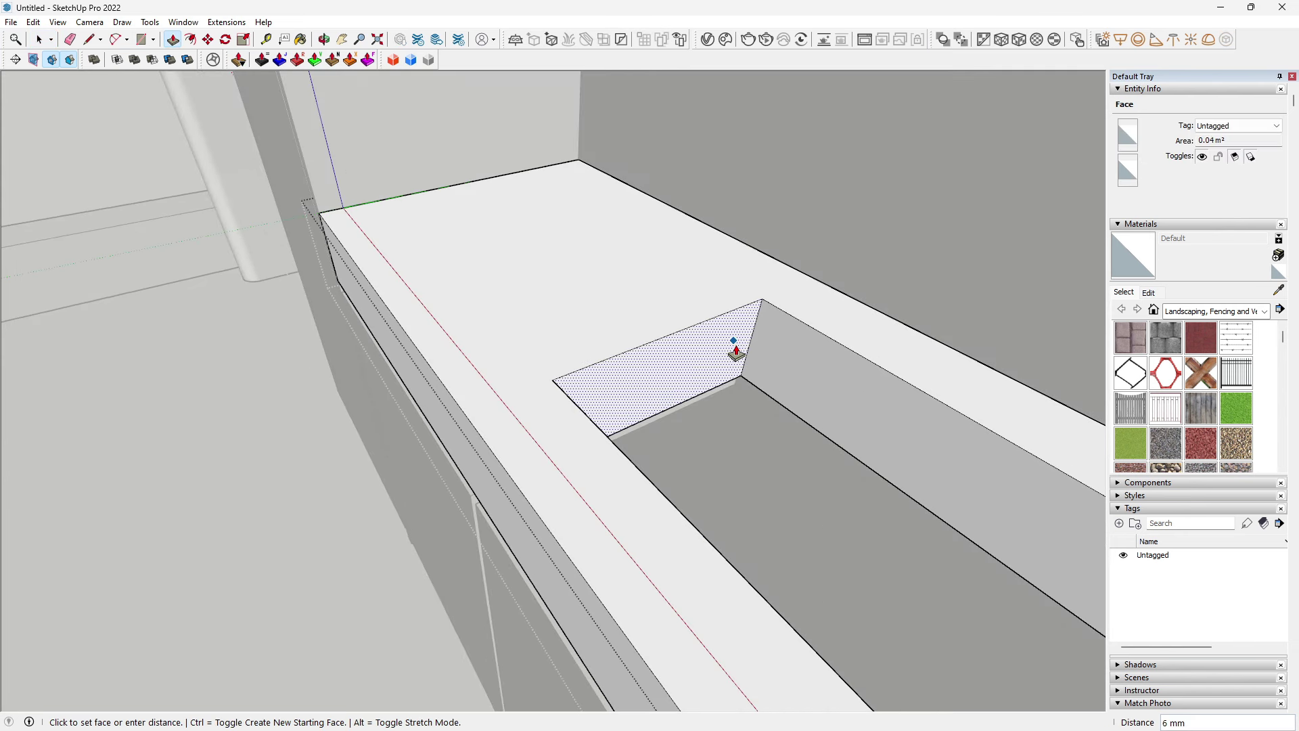
pyautogui.click(736, 352)
pyautogui.scroll(3, 736, 354)
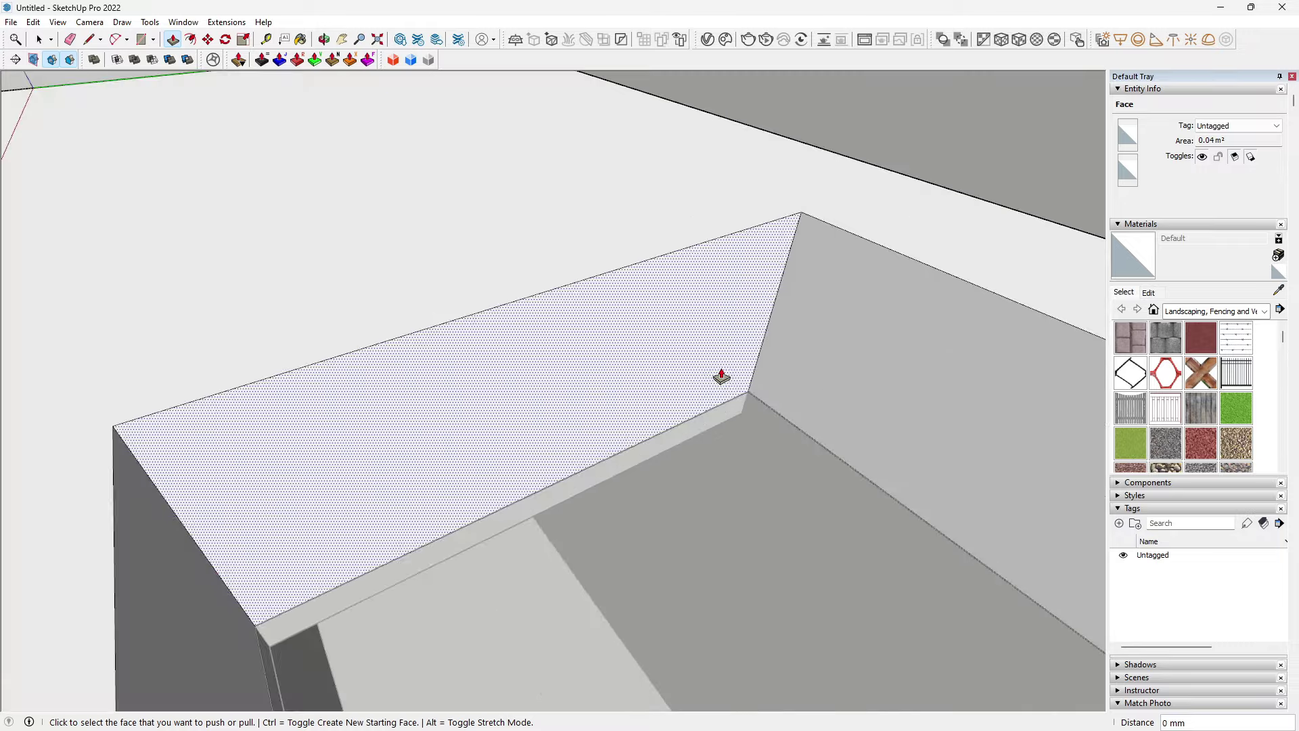
pyautogui.scroll(2, 722, 377)
pyautogui.moveTo(708, 415)
pyautogui.mouseDown(button='middle')
pyautogui.moveTo(624, 391)
pyautogui.moveTo(668, 319)
pyautogui.moveTo(644, 353)
pyautogui.moveTo(687, 354)
pyautogui.moveTo(841, 506)
pyautogui.moveTo(814, 431)
pyautogui.moveTo(914, 327)
pyautogui.moveTo(883, 354)
pyautogui.moveTo(805, 317)
pyautogui.mouseUp(button='middle')
pyautogui.scroll(-2, 667, 319)
pyautogui.press('space')
# Step: Select the lower edges of the recess wall
pyautogui.click(666, 353)
pyautogui.scroll(2, 815, 431)
pyautogui.scroll(2, 805, 318)
pyautogui.scroll(-2, 803, 319)
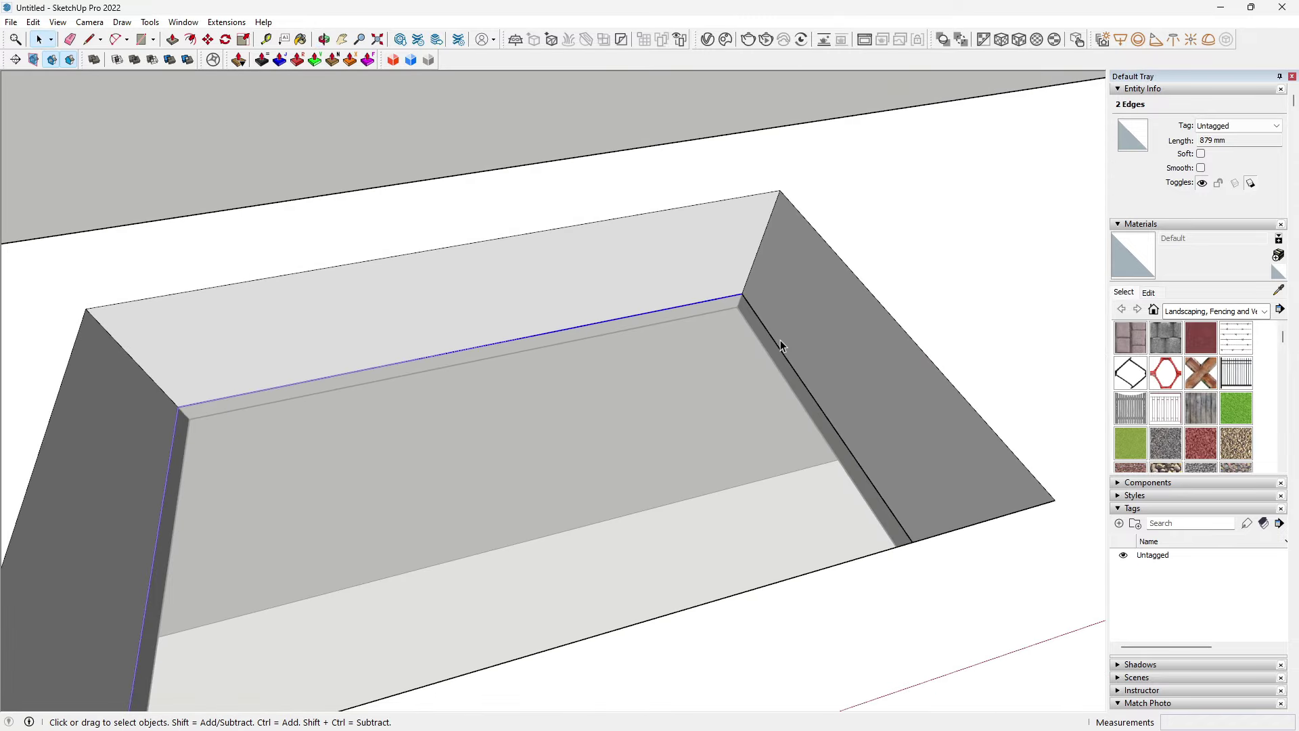
# Step: Draw a rectangle in the recess to rebuild its floor face
pyautogui.press('r')
pyautogui.click(742, 294)
pyautogui.click(753, 324)
pyautogui.press('space')
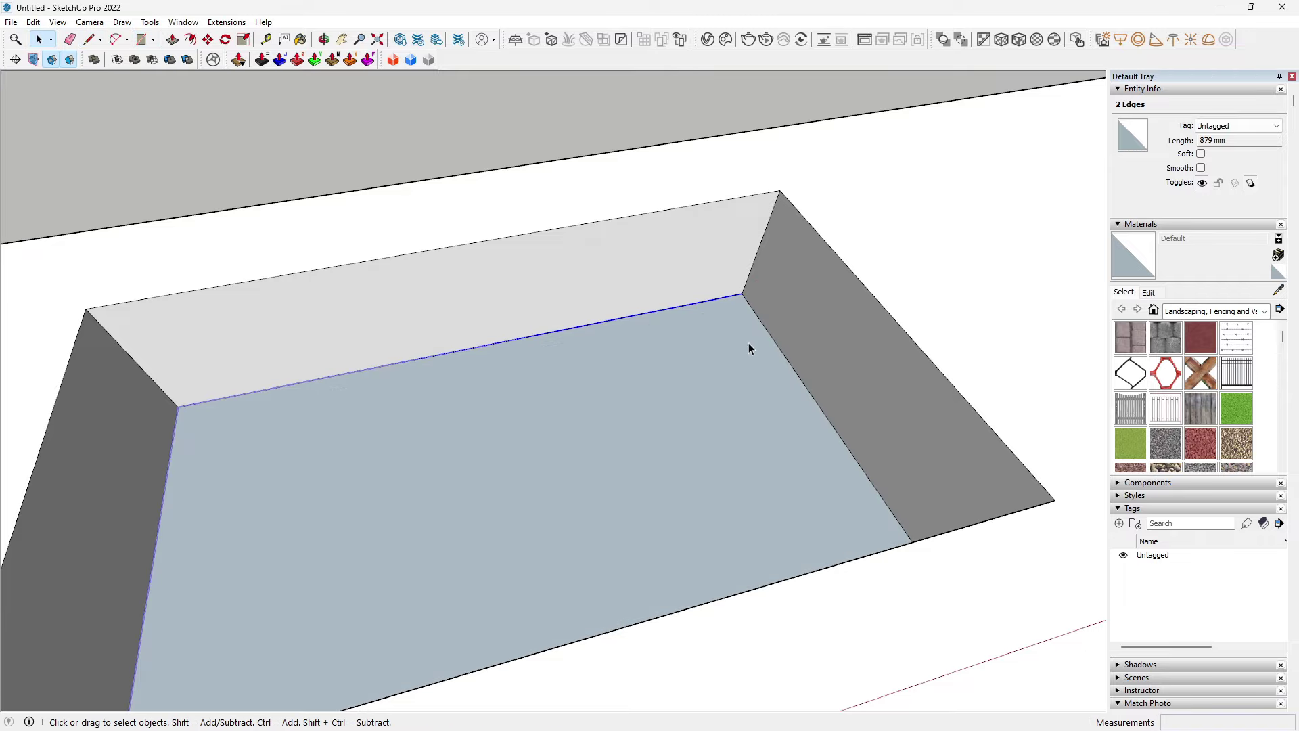
pyautogui.press('p')
pyautogui.scroll(3, 655, 293)
pyautogui.scroll(3, 873, 249)
pyautogui.scroll(3, 818, 295)
pyautogui.scroll(2, 694, 353)
pyautogui.moveTo(695, 353); pyautogui.dragTo(714, 110, button='middle')
pyautogui.moveTo(293, 299)
pyautogui.mouseDown(button='middle')
pyautogui.moveTo(713, 192)
pyautogui.moveTo(493, 194)
pyautogui.moveTo(635, 443)
pyautogui.moveTo(681, 356)
pyautogui.mouseUp(button='middle')
pyautogui.moveTo(716, 304)
pyautogui.mouseDown(button='middle')
pyautogui.moveTo(518, 342)
pyautogui.moveTo(460, 339)
pyautogui.moveTo(519, 274)
pyautogui.mouseUp(button='middle')
# Step: Erase stray edges at the wall corner and raise the recess floor 10 mm
pyautogui.press('space')
pyautogui.click(518, 274)
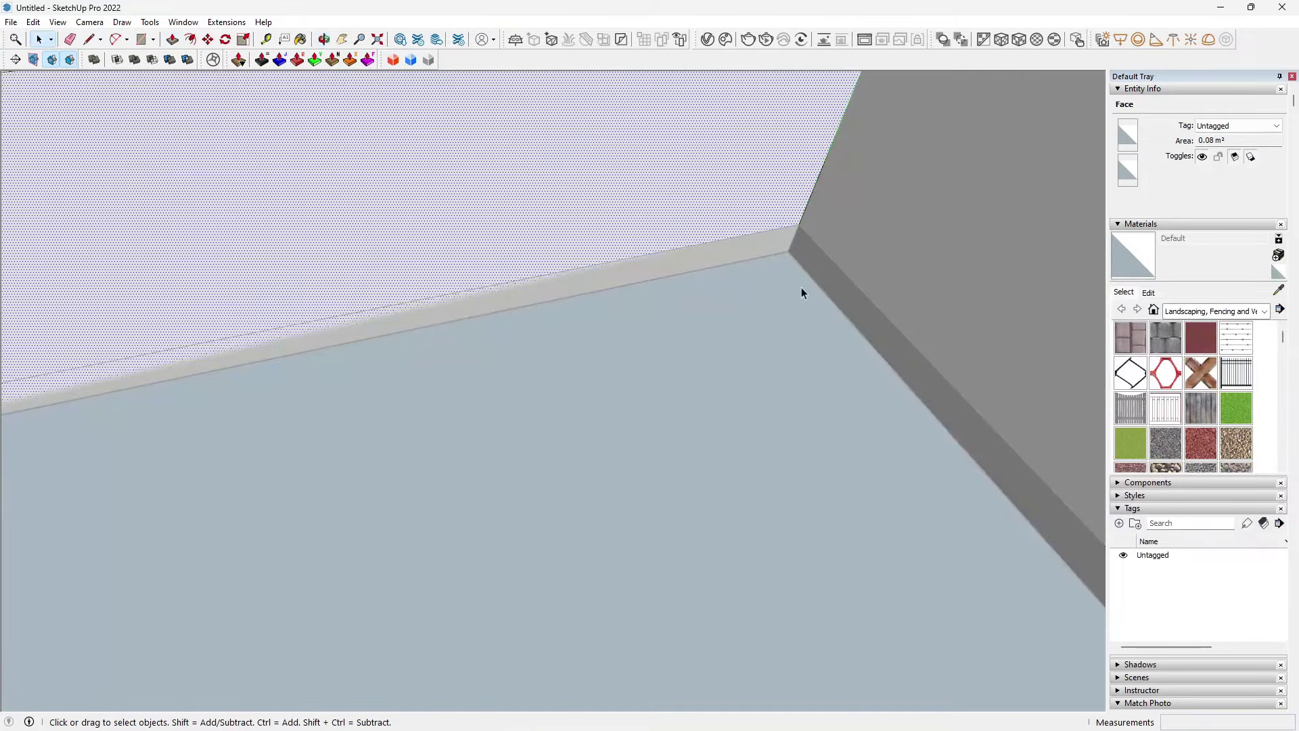
pyautogui.moveTo(879, 290)
pyautogui.mouseDown(button='middle')
pyautogui.moveTo(570, 292)
pyautogui.moveTo(420, 247)
pyautogui.moveTo(275, 331)
pyautogui.moveTo(297, 303)
pyautogui.mouseUp(button='middle')
pyautogui.press('e')
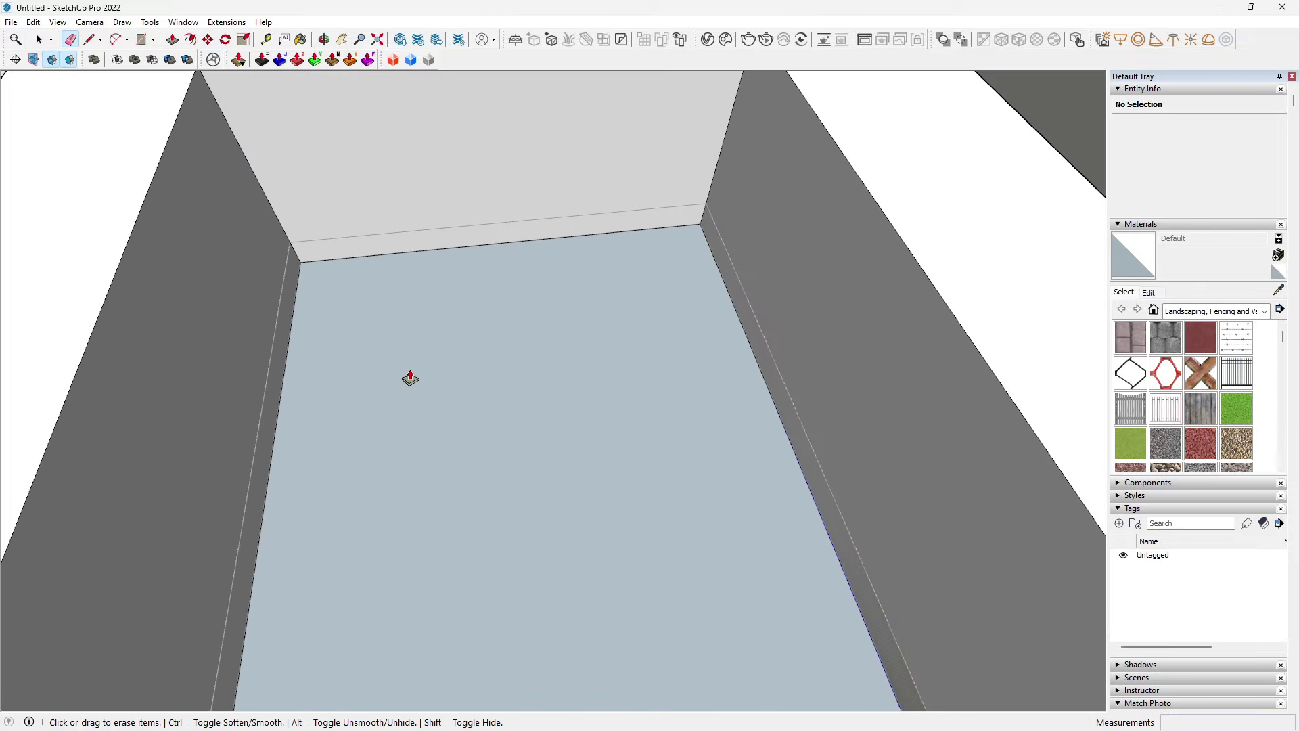
pyautogui.press('p')
pyautogui.click(552, 355)
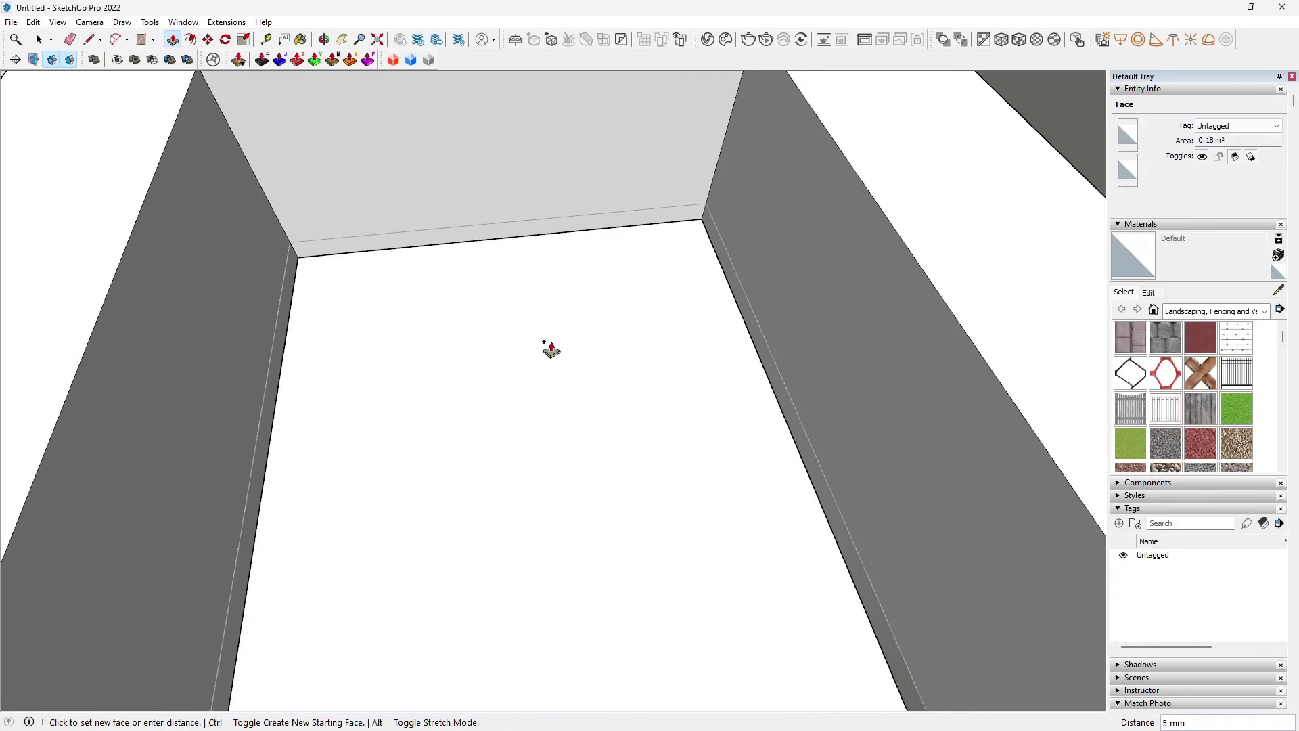
pyautogui.write('0')
pyautogui.press('Return')
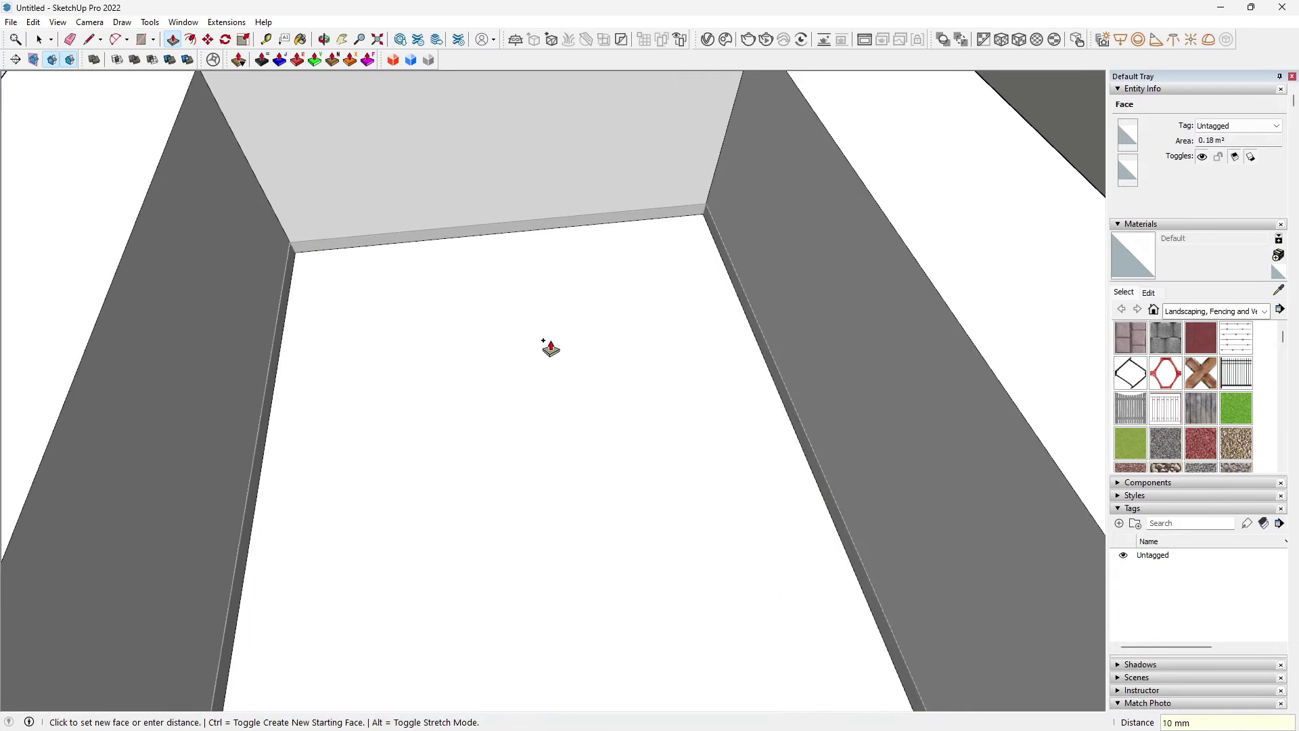
pyautogui.click(249, 293)
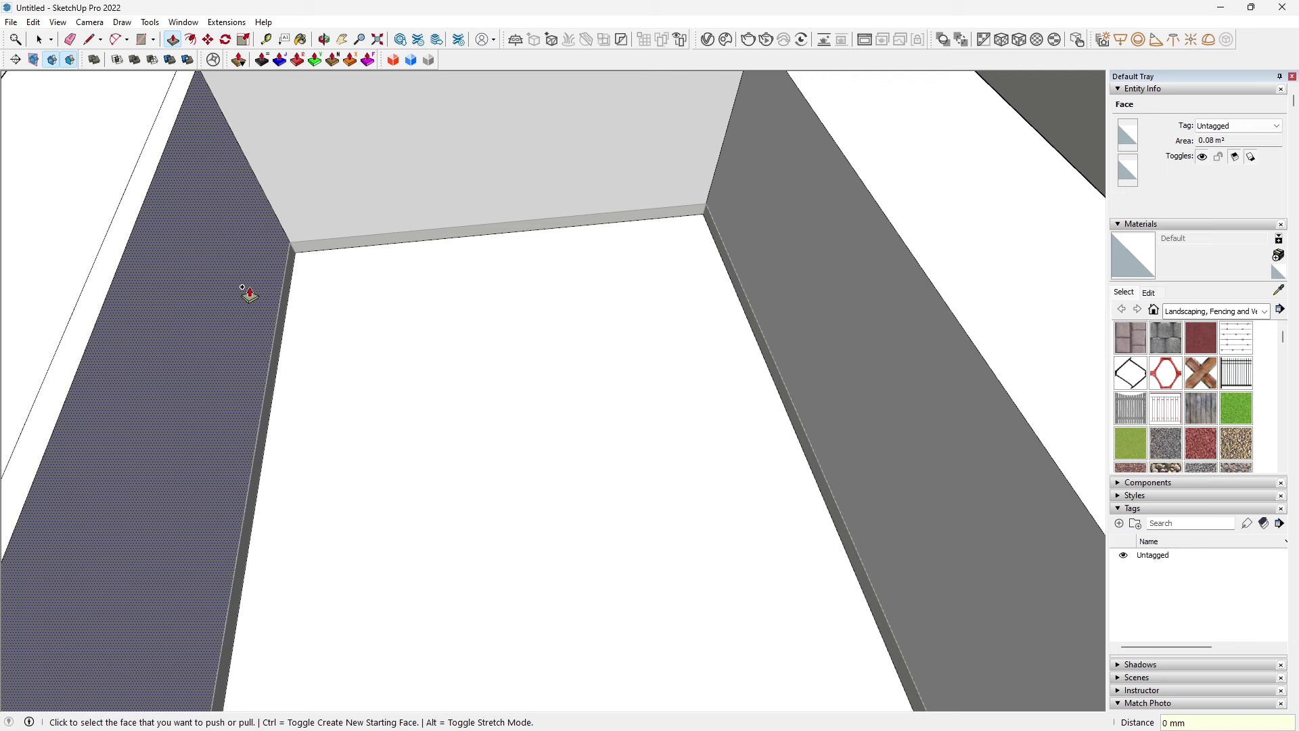
pyautogui.press('space')
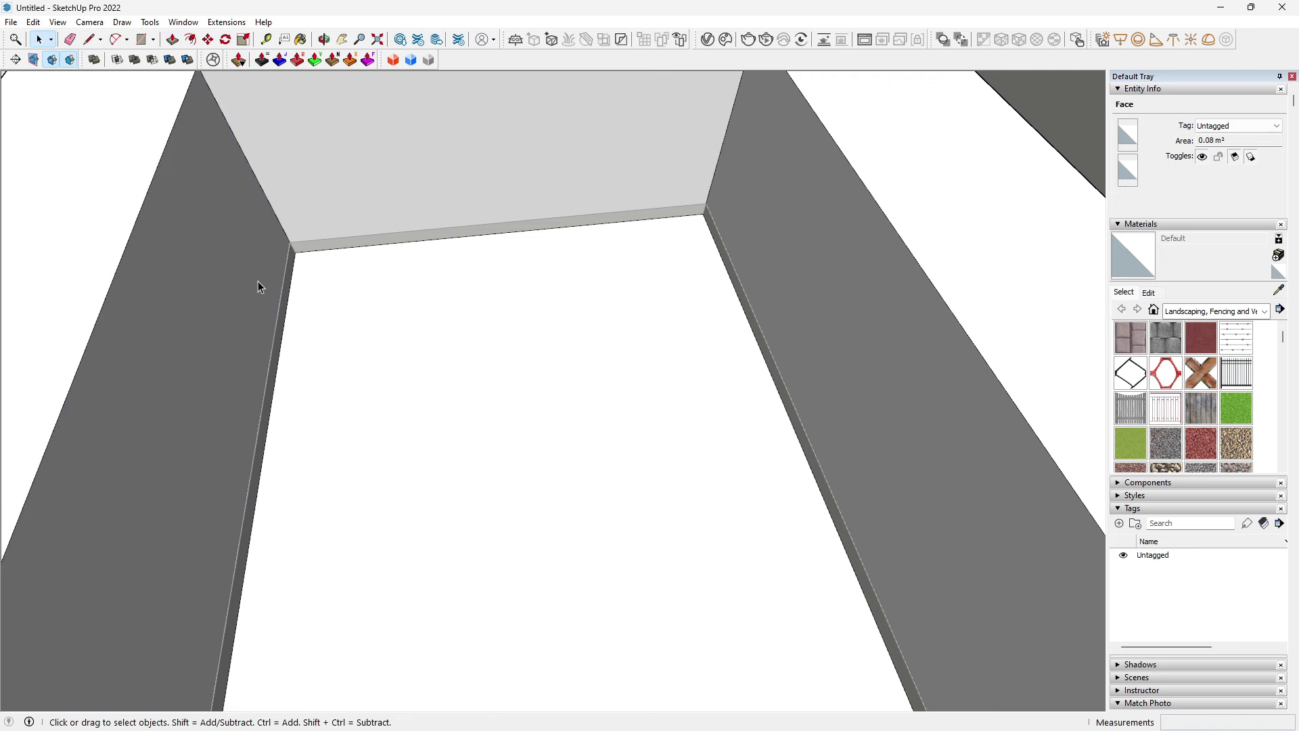
# Step: Undo the 10 mm floor push and push the recess's left wall into place
pyautogui.hotkey('ctrl', 'z')
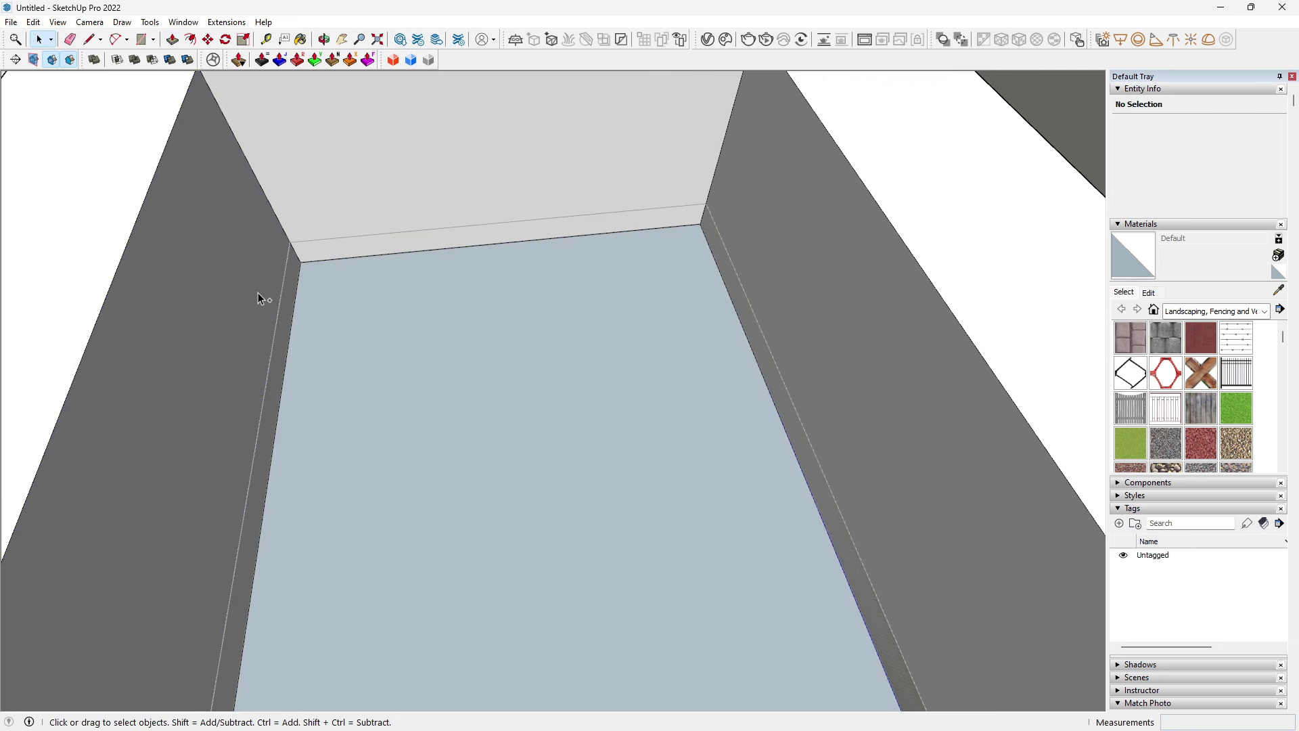
pyautogui.hotkey('ctrl', 'z')
pyautogui.press('p')
pyautogui.click(248, 333)
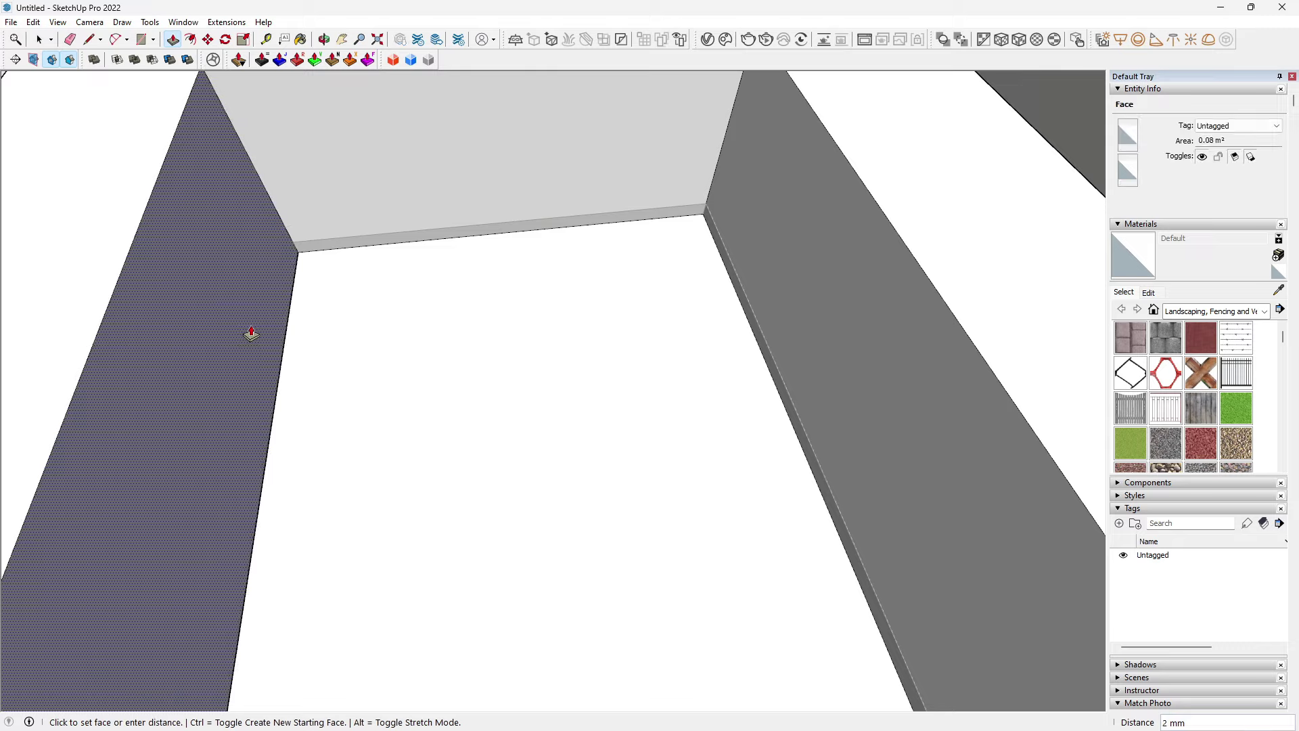
pyautogui.click(250, 332)
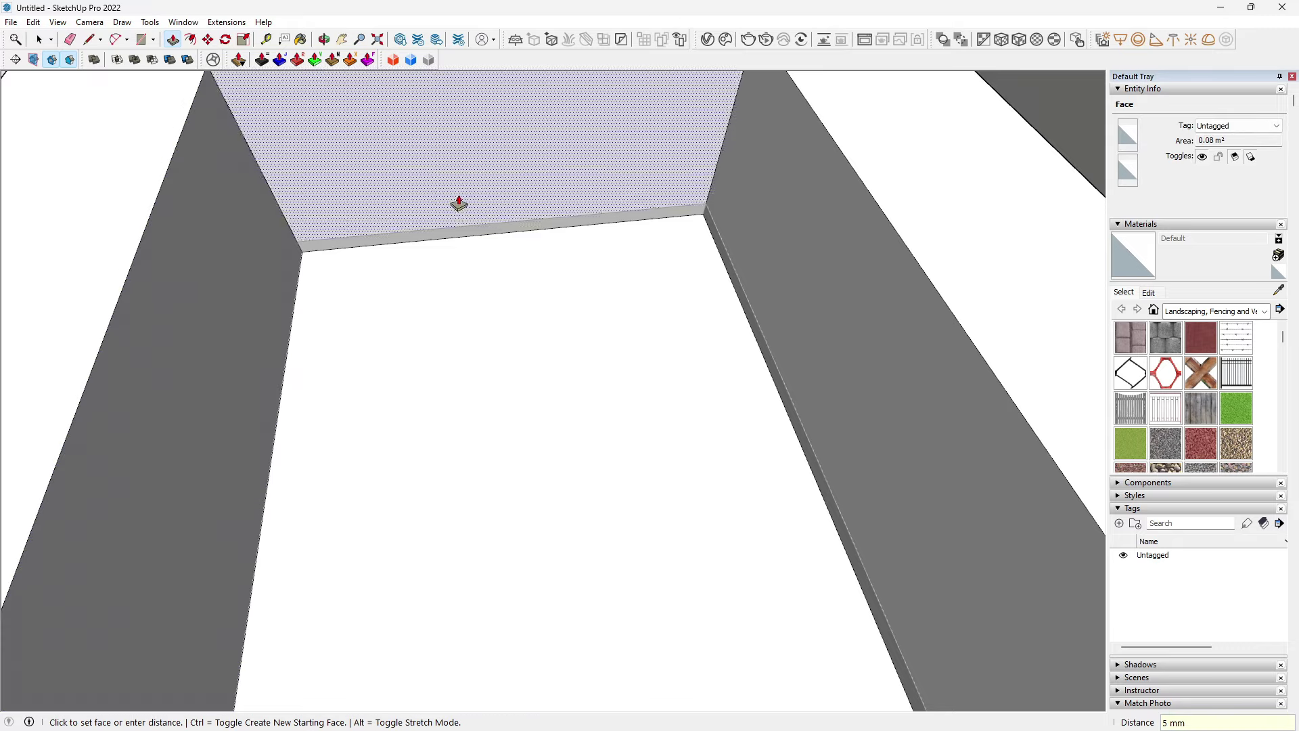
pyautogui.moveTo(765, 282)
pyautogui.mouseDown(button='middle')
pyautogui.moveTo(869, 299)
pyautogui.moveTo(785, 313)
pyautogui.mouseUp(button='middle')
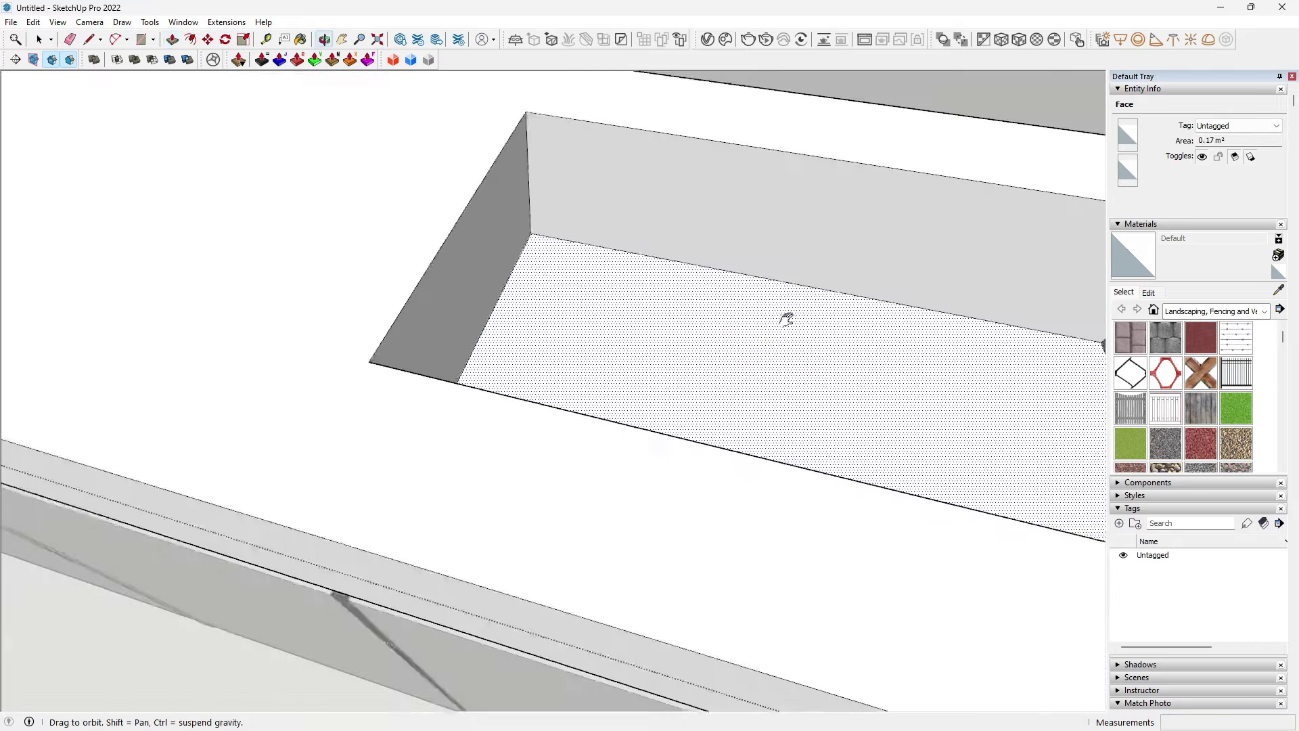
pyautogui.press('p')
pyautogui.press('space')
pyautogui.scroll(-5, 613, 243)
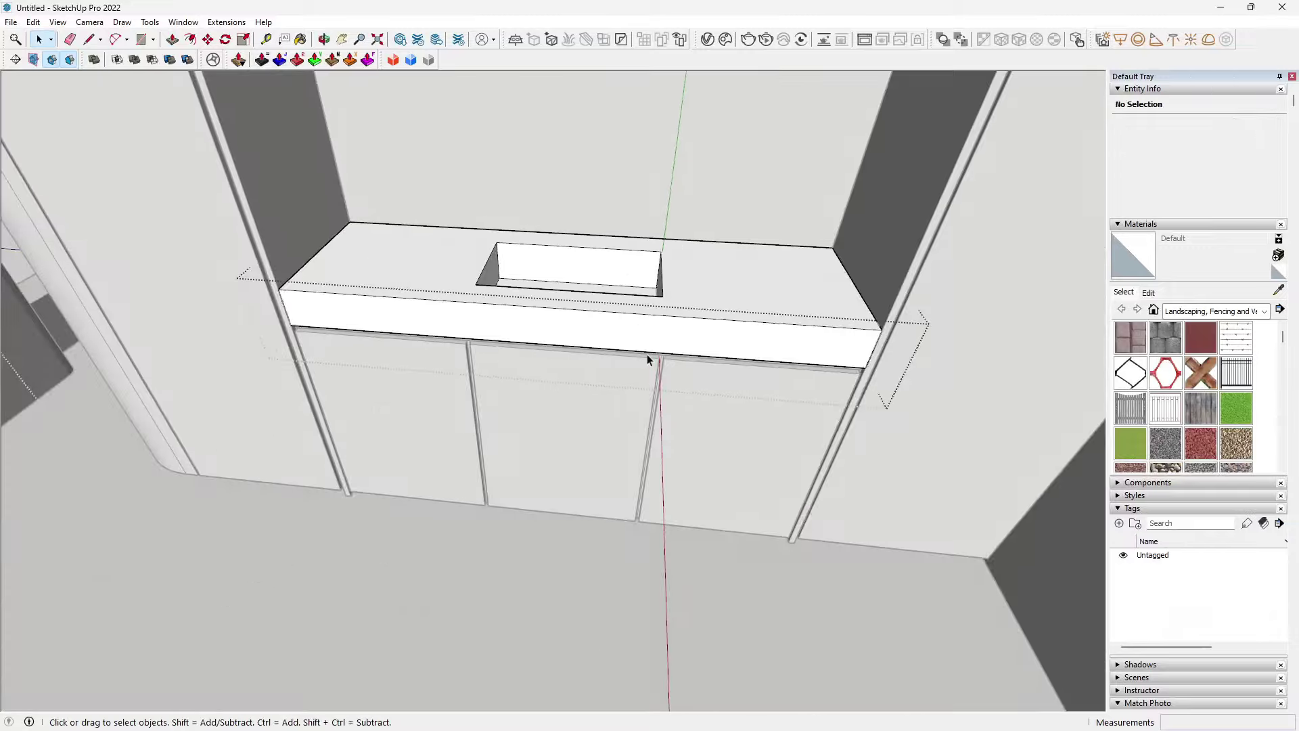
pyautogui.scroll(1, 644, 357)
pyautogui.scroll(3, 650, 302)
pyautogui.scroll(3, 607, 417)
# Step: Draw a dividing line across the counter top to split off its back strip
pyautogui.scroll(-5, 607, 418)
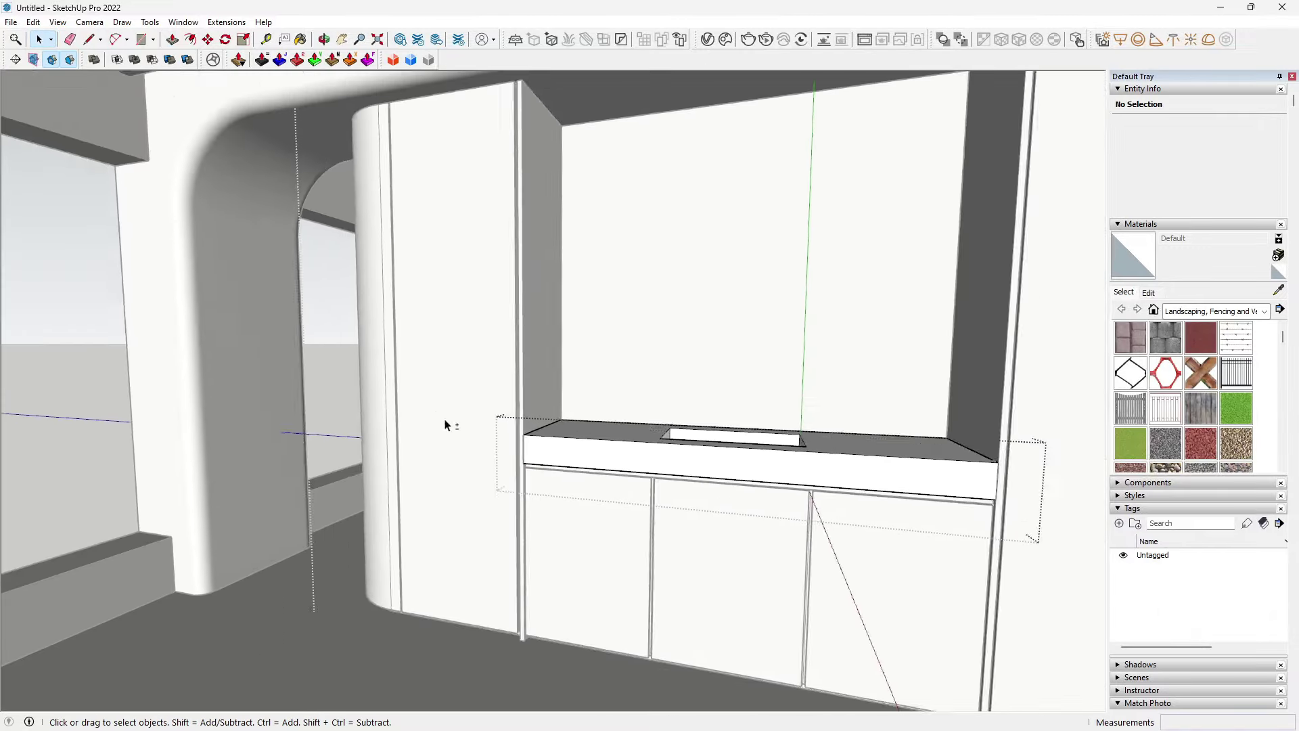
pyautogui.moveTo(449, 423); pyautogui.dragTo(540, 422, button='middle')
pyautogui.scroll(4, 734, 400)
pyautogui.scroll(2, 832, 375)
pyautogui.moveTo(832, 374)
pyautogui.mouseDown(button='middle')
pyautogui.moveTo(814, 406)
pyautogui.moveTo(621, 480)
pyautogui.mouseUp(button='middle')
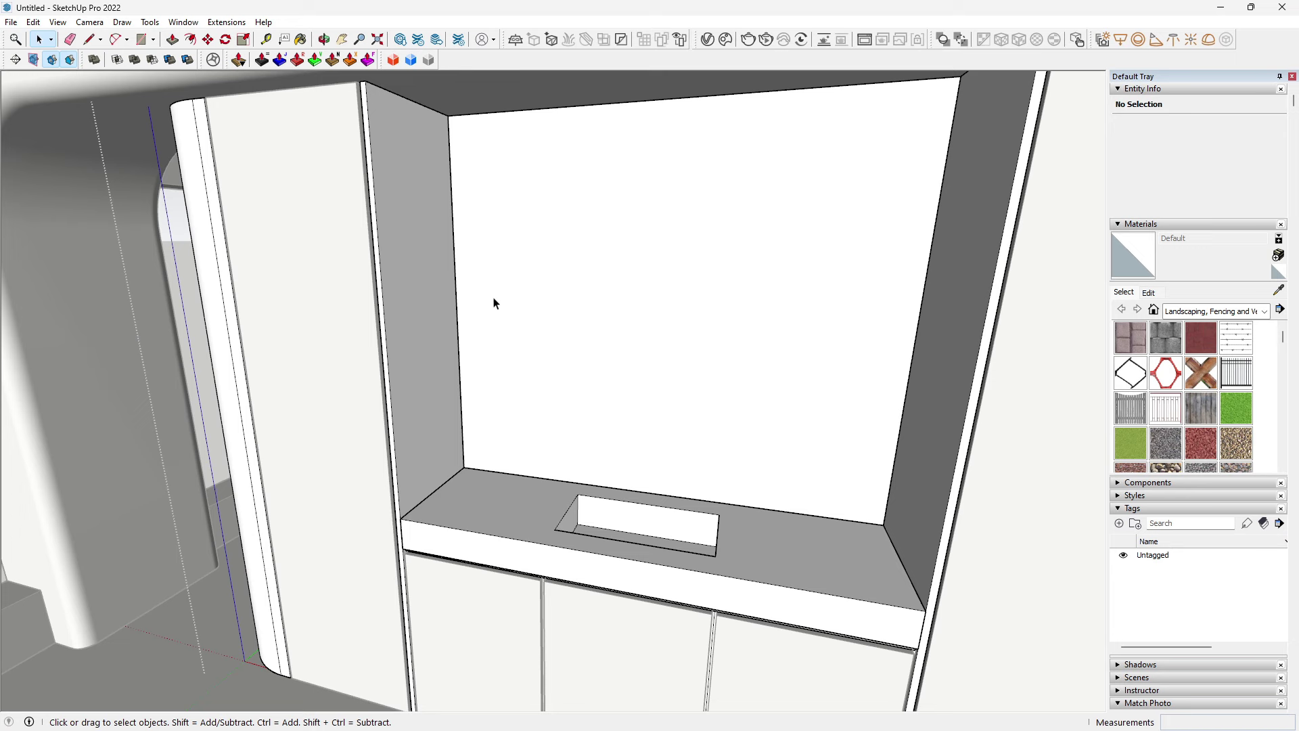
pyautogui.press('l')
pyautogui.moveTo(508, 429); pyautogui.dragTo(464, 510, button='middle')
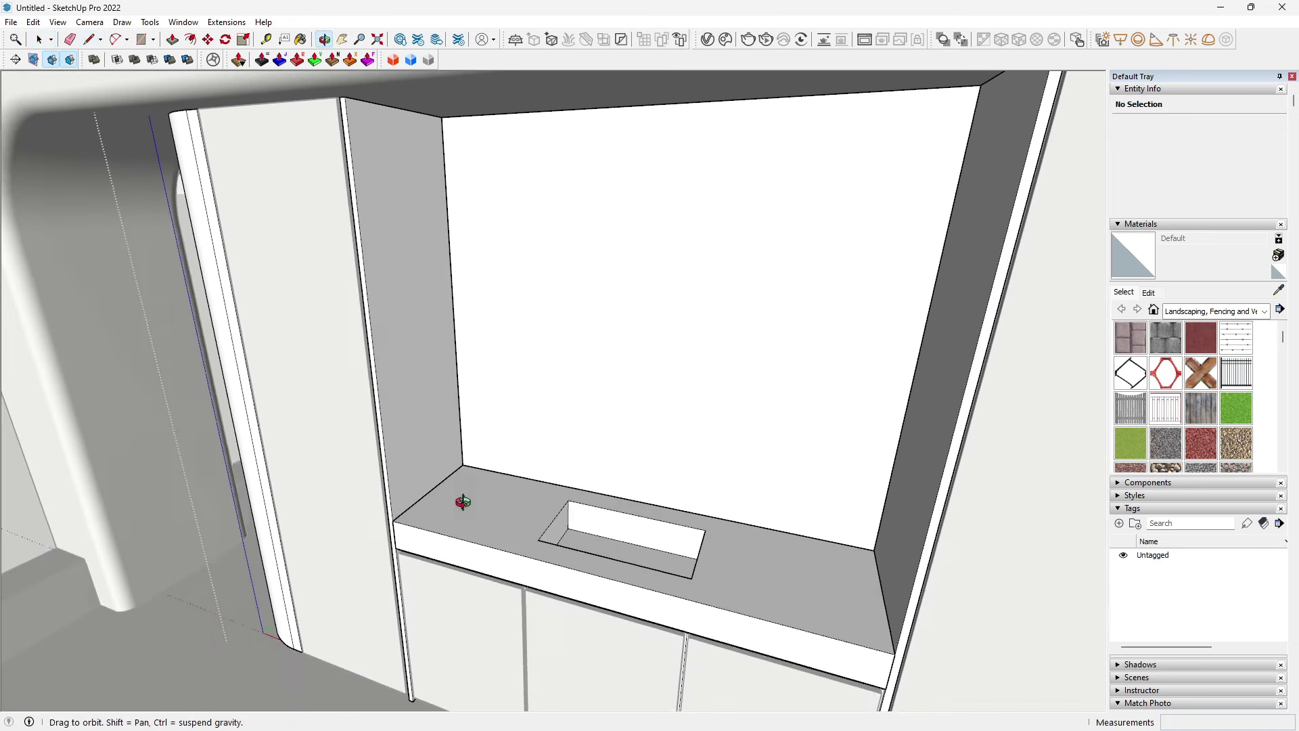
pyautogui.scroll(2, 464, 487)
pyautogui.scroll(2, 468, 460)
pyautogui.click(463, 463)
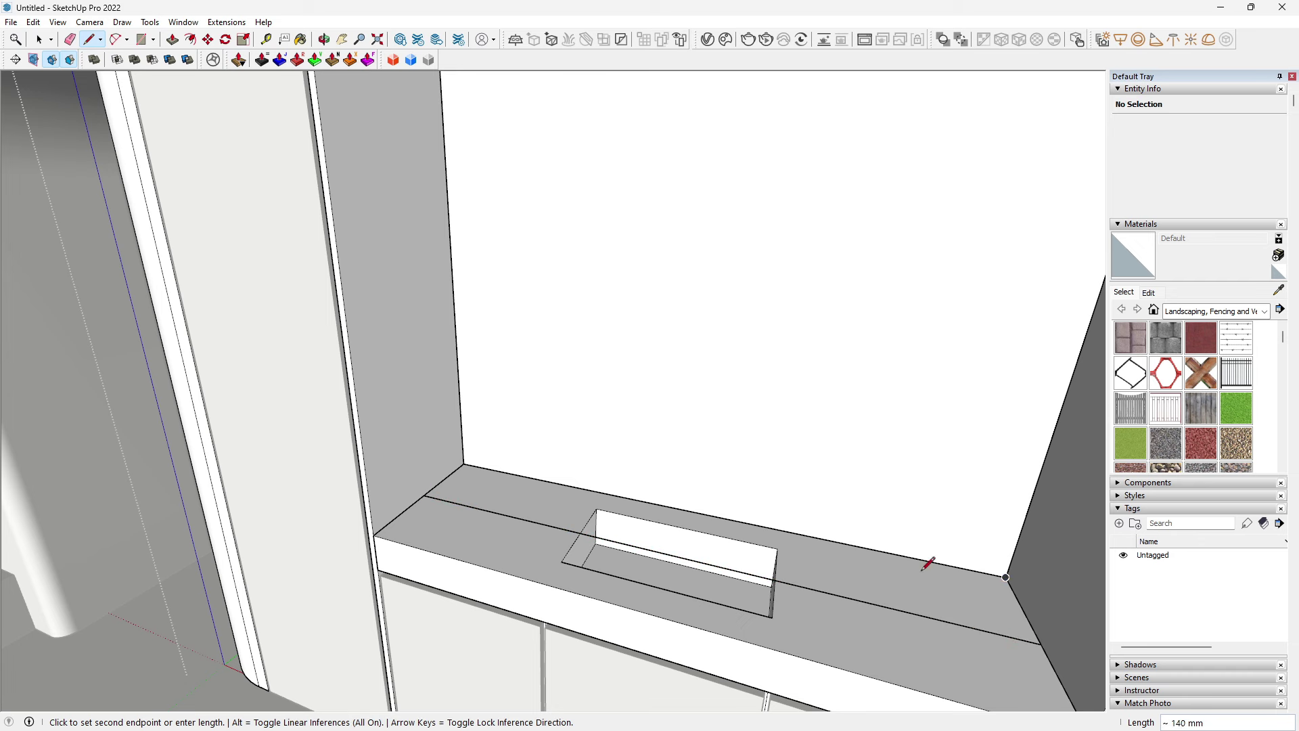
pyautogui.click(463, 464)
# Step: Select the counter's back strip with its edges and make it a group
pyautogui.press('space')
pyautogui.doubleClick(655, 539)
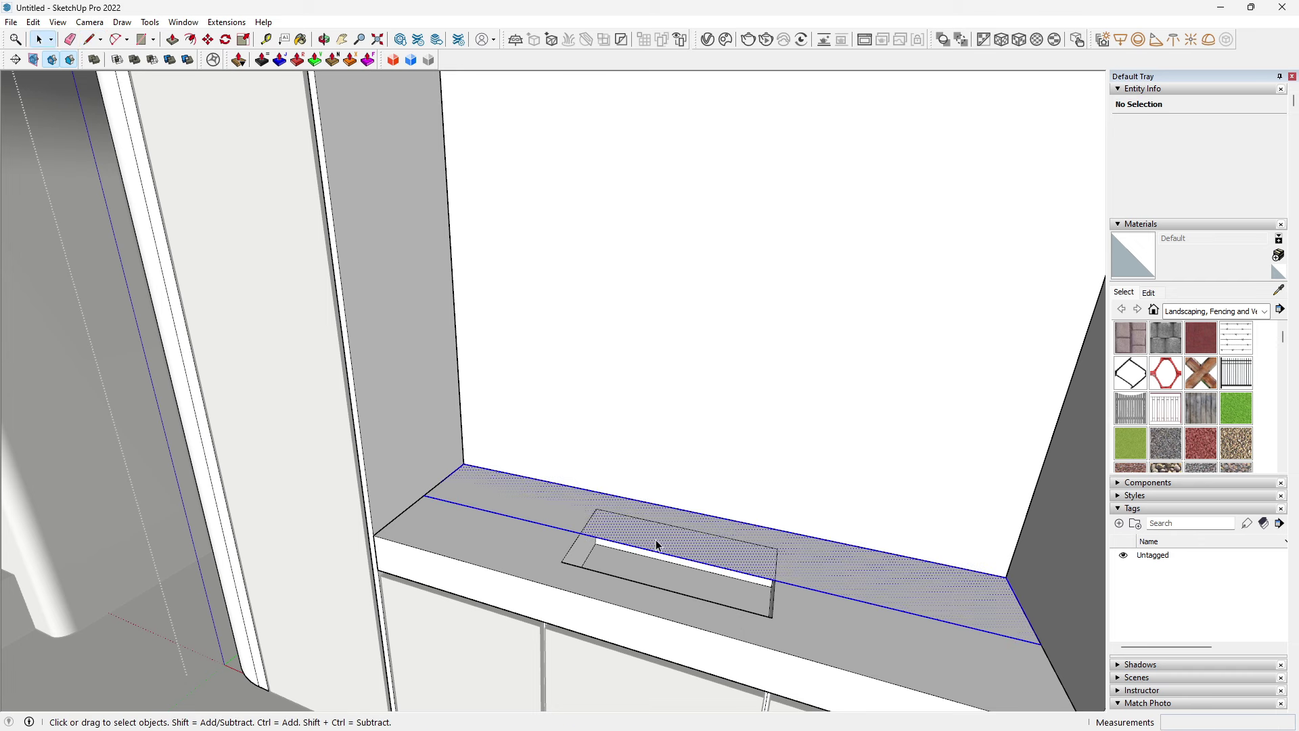
pyautogui.rightClick(685, 548)
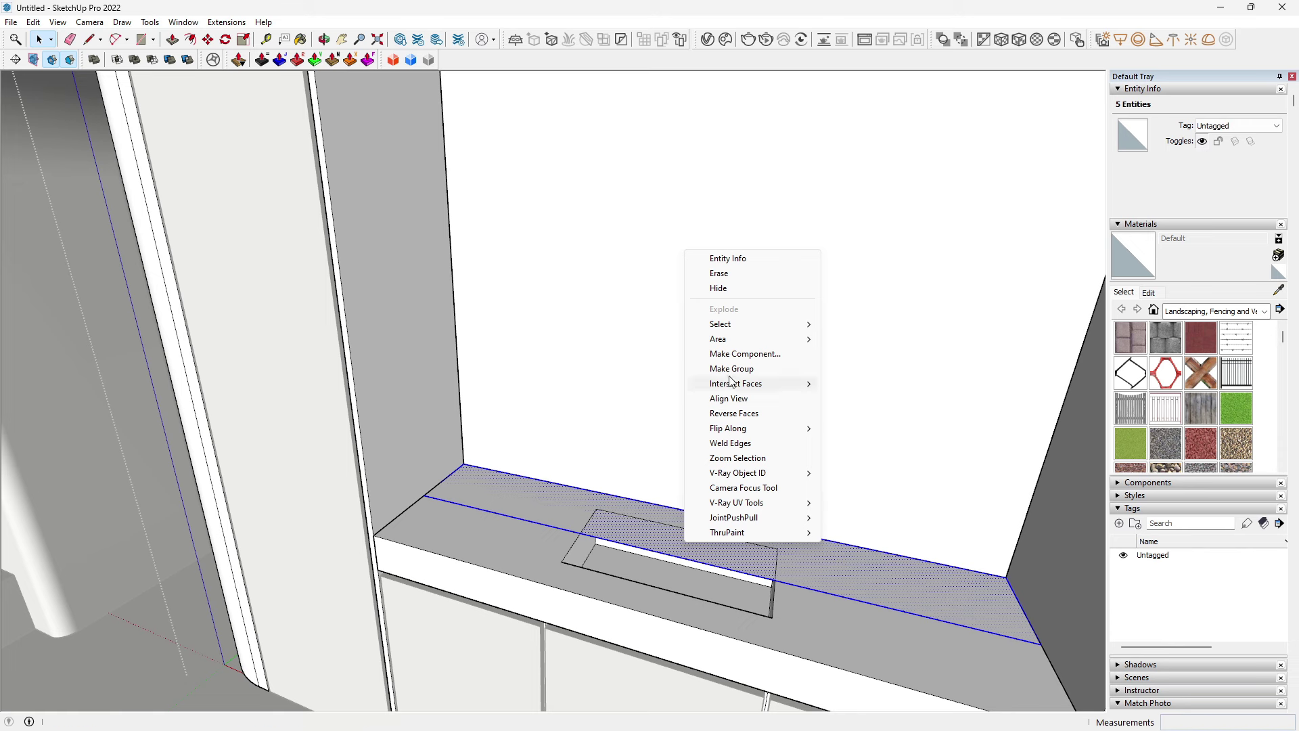
pyautogui.click(731, 369)
# Step: Inside the group, Push/Pull the strip up 15 mm into a thin slab, then select it
pyautogui.doubleClick(680, 546)
pyautogui.press('p')
pyautogui.click(683, 546)
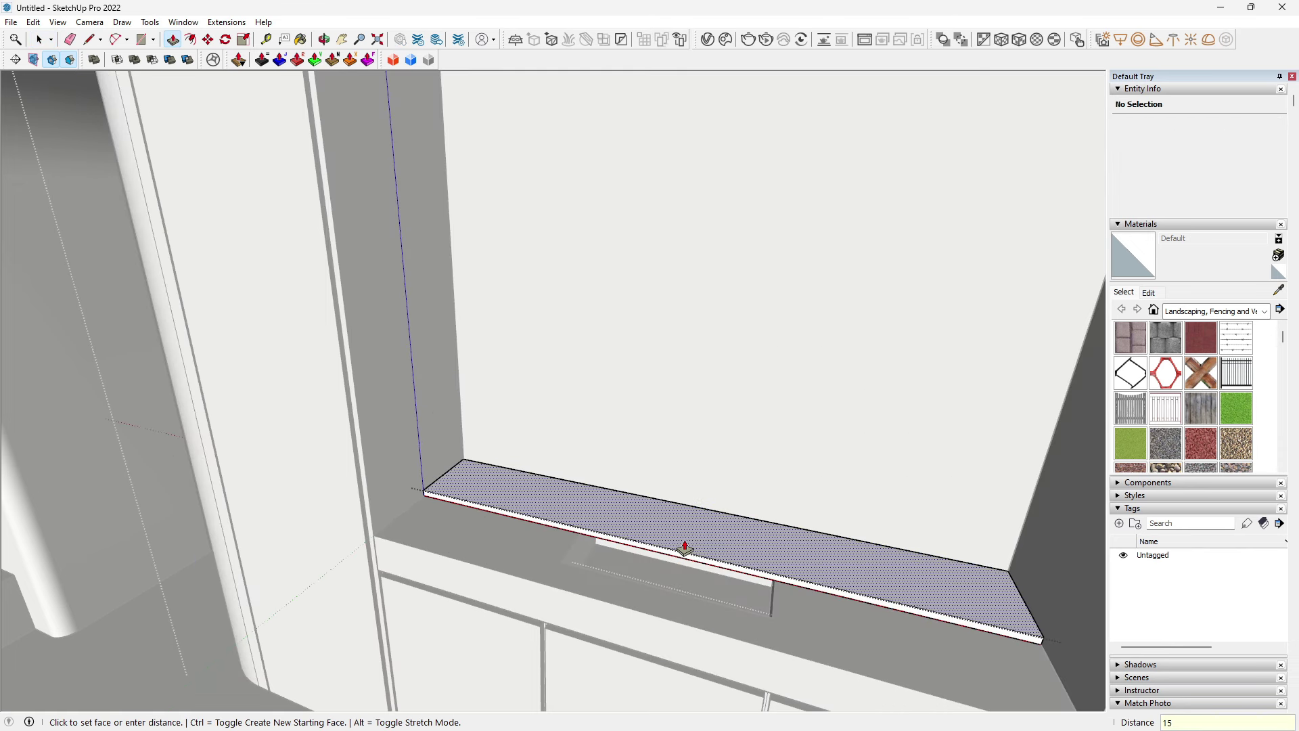
pyautogui.press('Return')
pyautogui.press('Return')
pyautogui.press('space')
pyautogui.press('Escape')
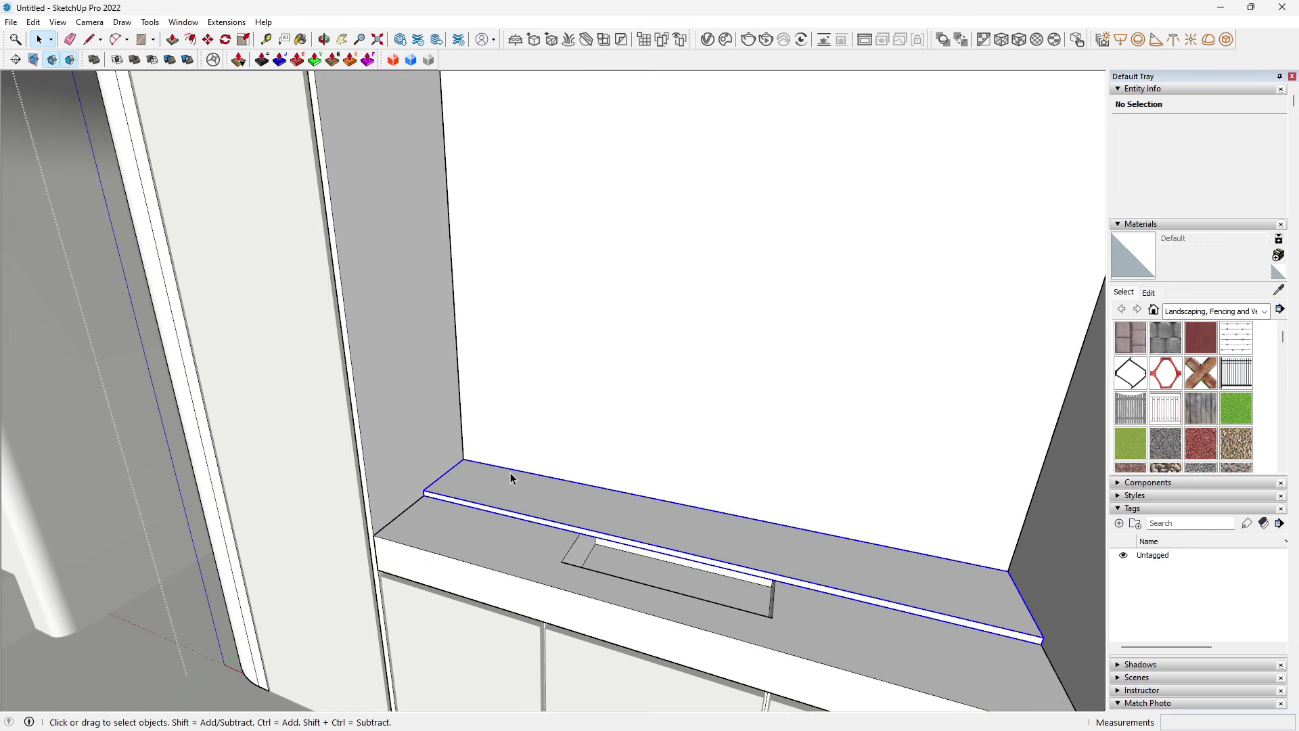
pyautogui.click(510, 476)
# Step: Move the slab up to the typed height as a shelf in the niche
pyautogui.press('m')
pyautogui.click(466, 451)
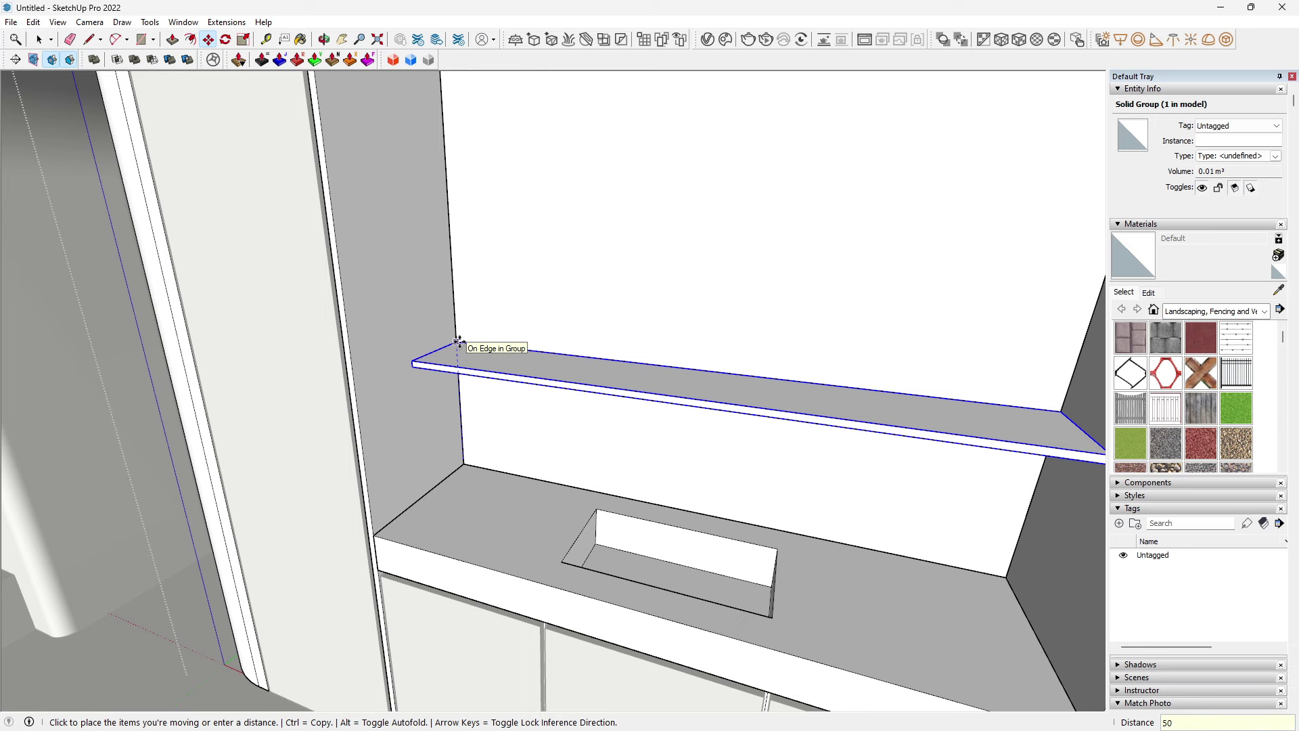
pyautogui.press('Return')
pyautogui.moveTo(458, 342)
pyautogui.mouseDown(button='middle')
pyautogui.moveTo(551, 288)
pyautogui.moveTo(615, 321)
pyautogui.moveTo(527, 396)
pyautogui.mouseUp(button='middle')
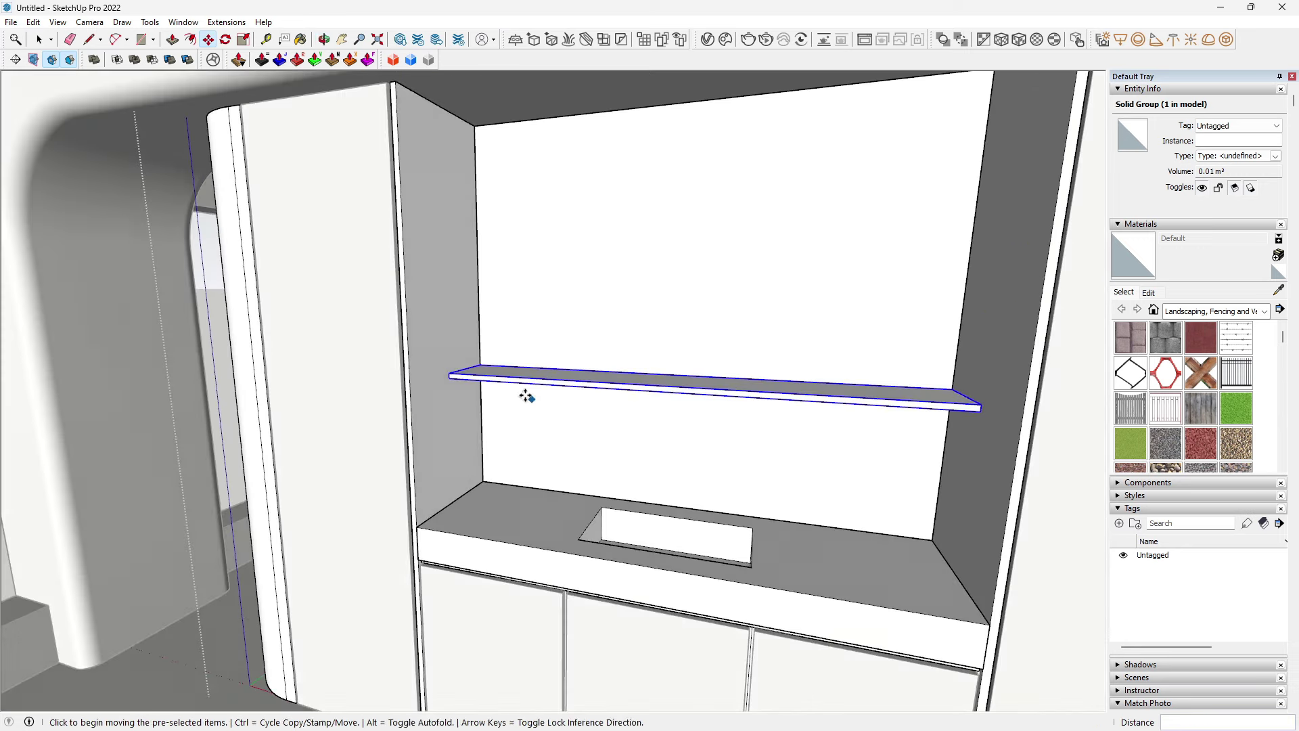
pyautogui.scroll(2, 478, 363)
# Step: Copy the shelf 300 mm higher to make a second shelf
pyautogui.press('ctrl')
pyautogui.click(481, 366)
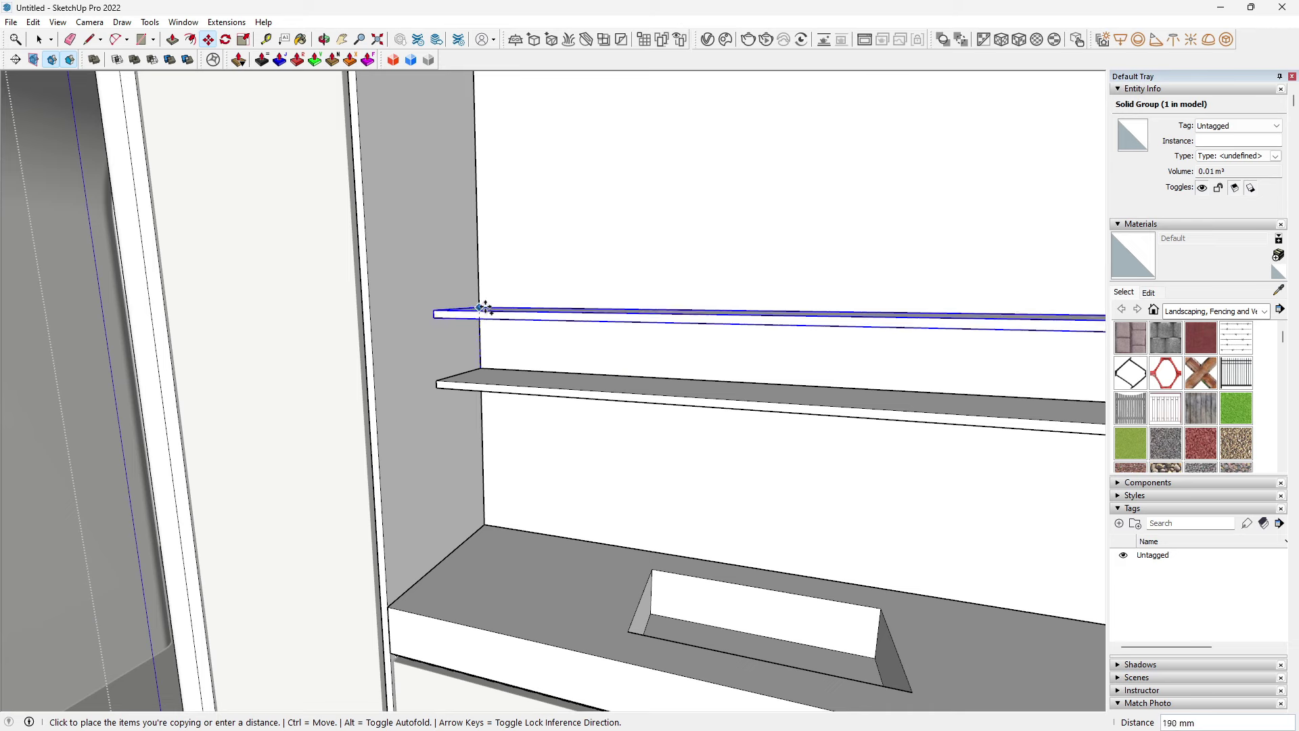
pyautogui.write('300')
pyautogui.press('Return')
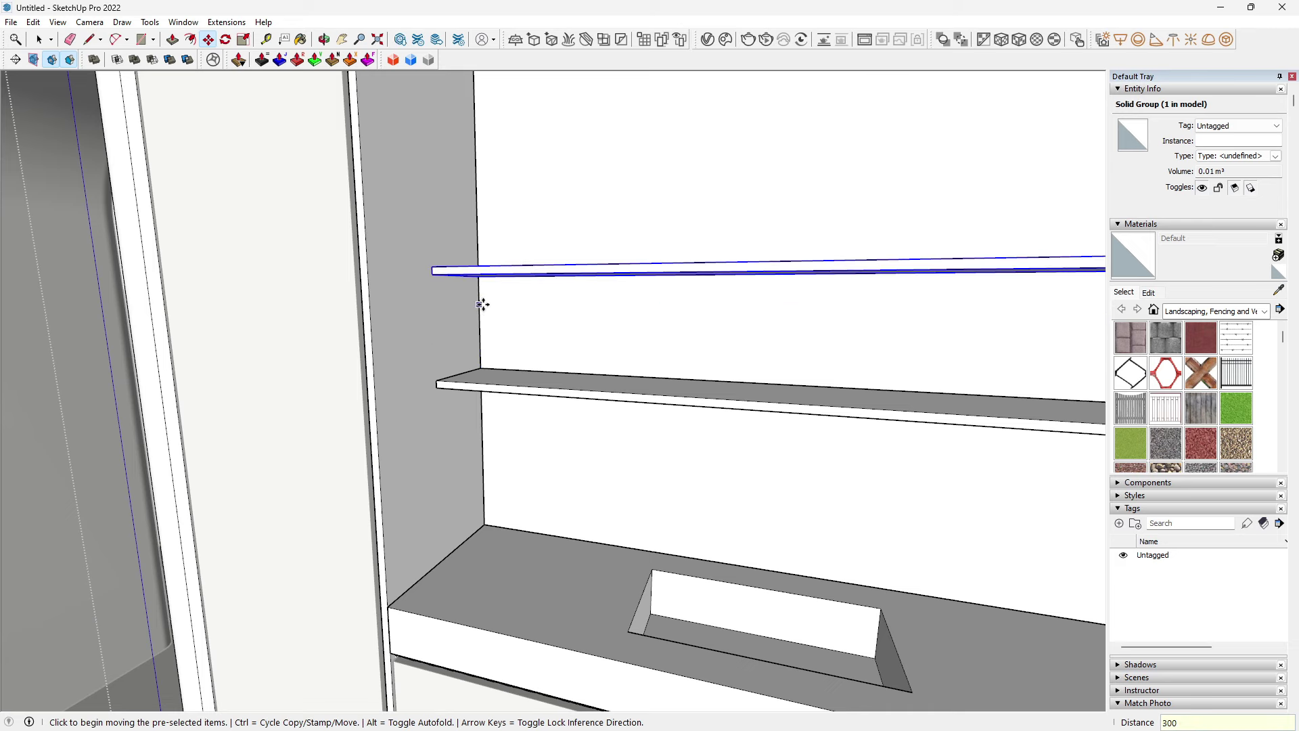
pyautogui.scroll(-2, 487, 309)
pyautogui.press('space')
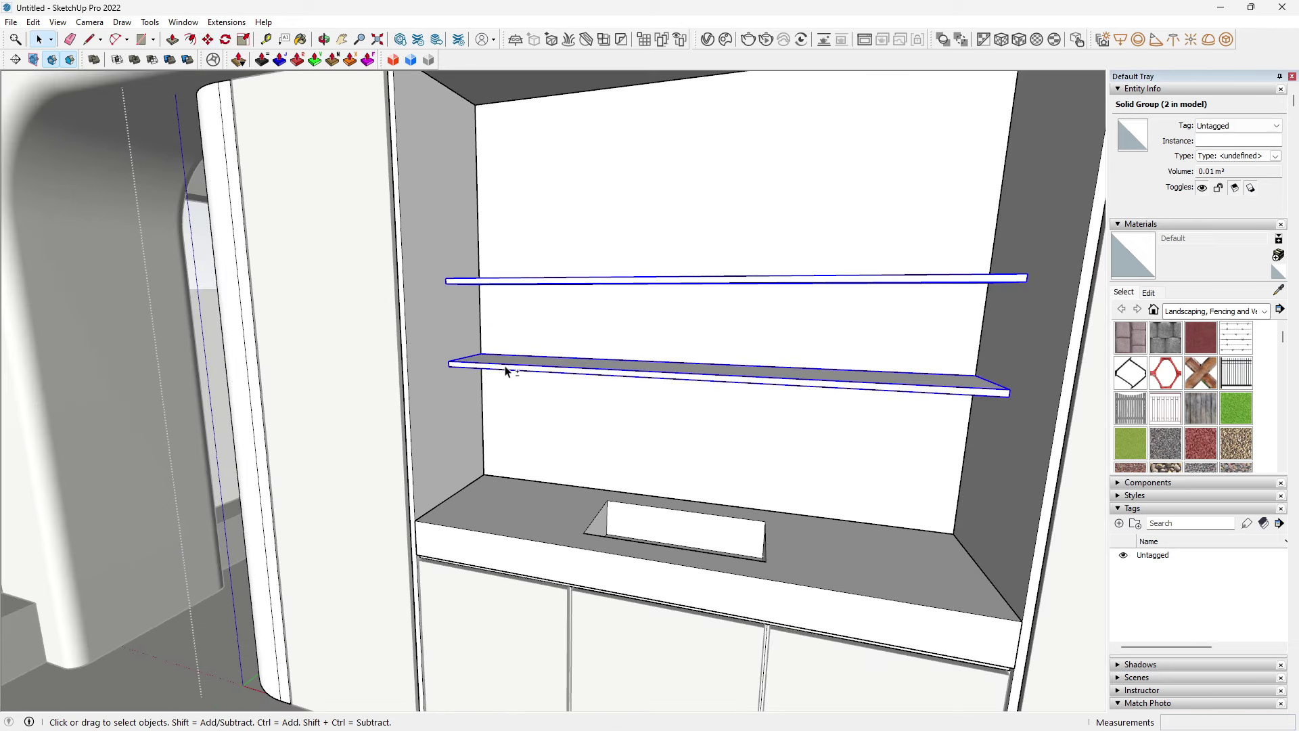
pyautogui.moveTo(505, 370); pyautogui.dragTo(492, 371, button='middle')
# Step: Raise both shelves 125 mm and bring up the V-Ray Asset Editor
pyautogui.press('m')
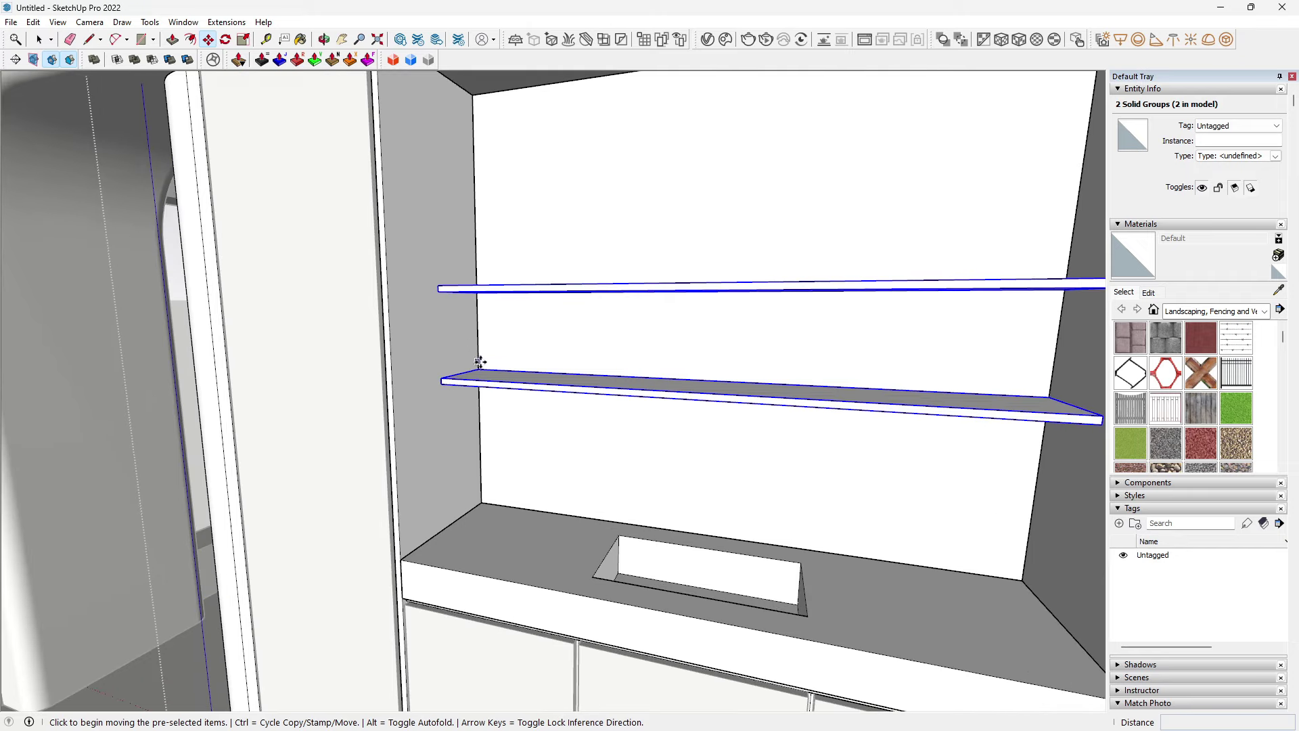
pyautogui.click(479, 362)
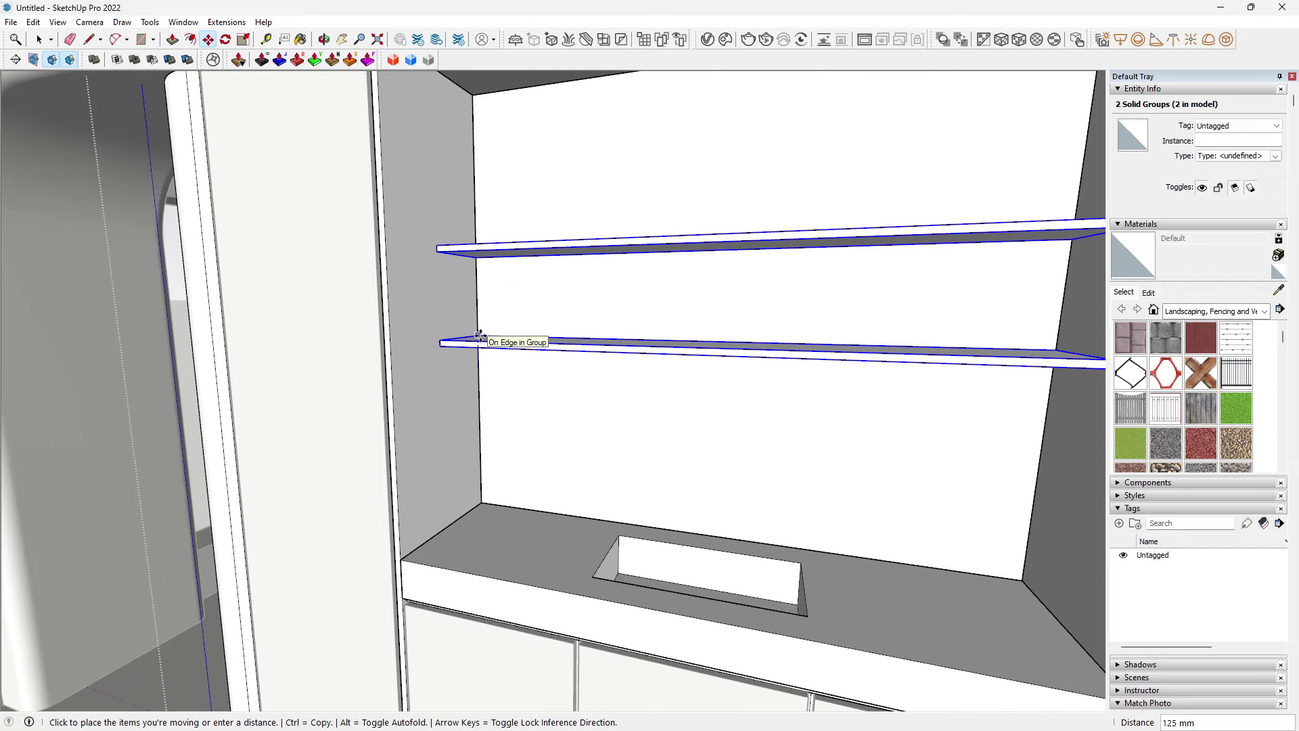
pyautogui.click(480, 352)
pyautogui.moveTo(537, 383)
pyautogui.mouseDown(button='middle')
pyautogui.moveTo(764, 318)
pyautogui.moveTo(667, 391)
pyautogui.moveTo(774, 391)
pyautogui.moveTo(751, 386)
pyautogui.moveTo(890, 476)
pyautogui.moveTo(807, 456)
pyautogui.mouseUp(button='middle')
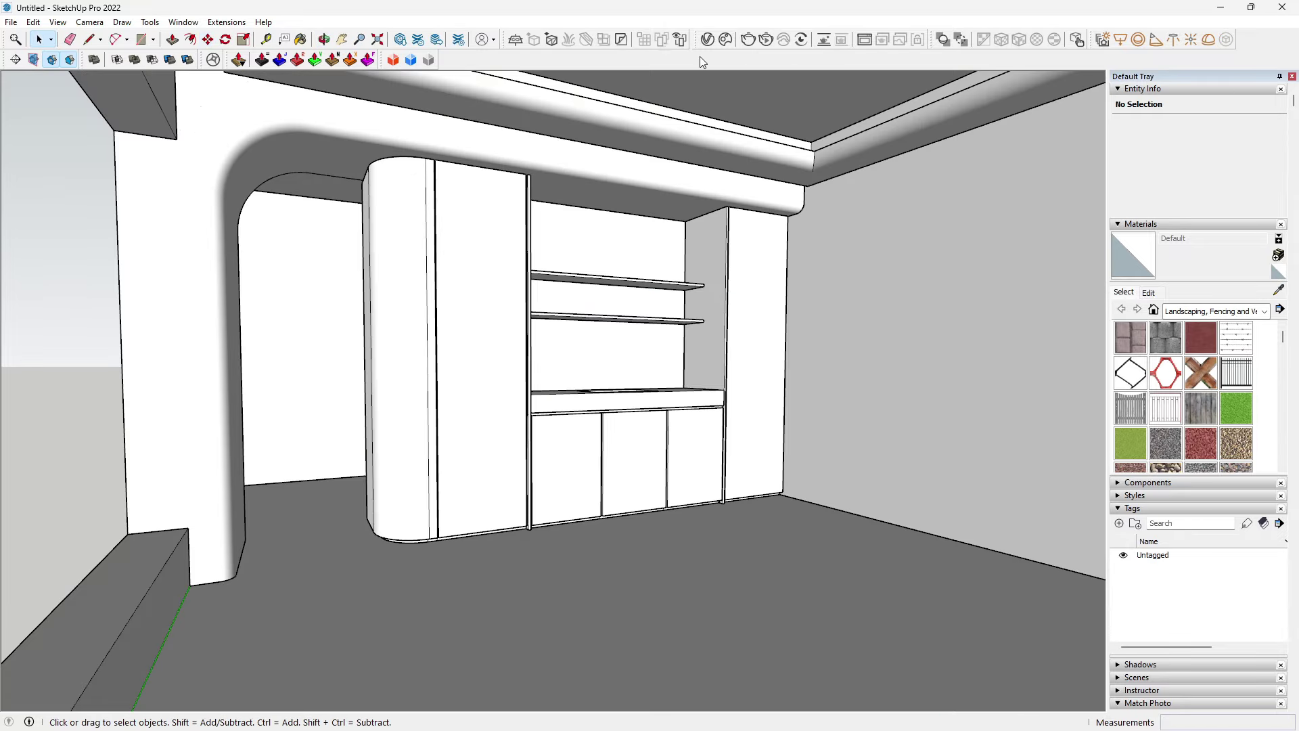
pyautogui.click(711, 39)
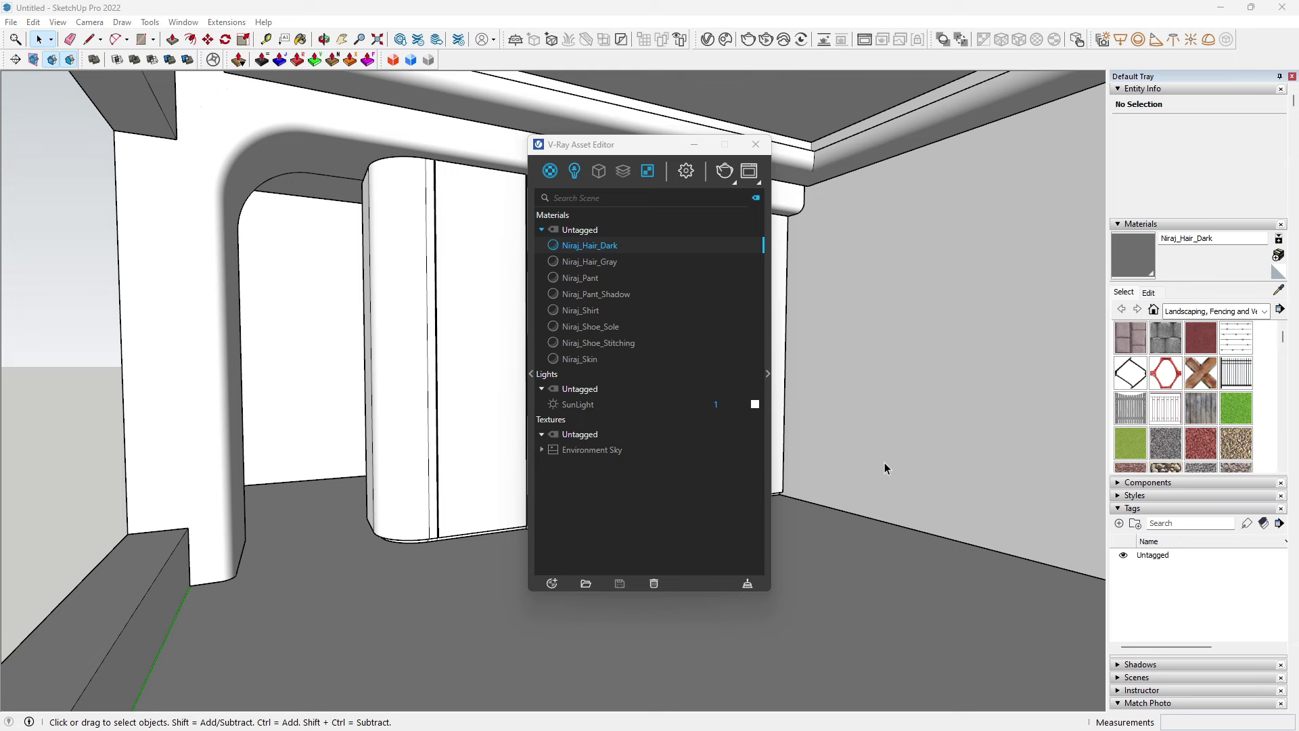
# Step: Show V-Ray render settings and place a section plane named Section 1 on the front wall
pyautogui.click(687, 174)
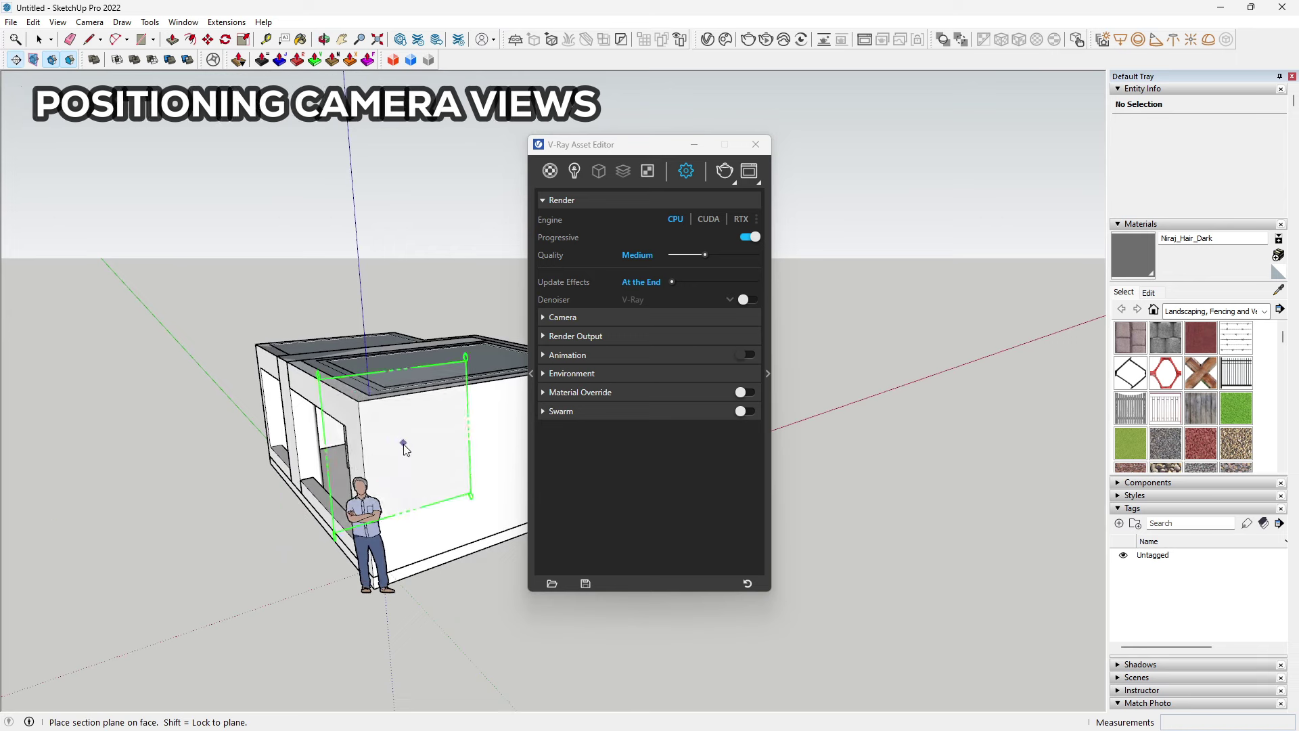
pyautogui.click(411, 469)
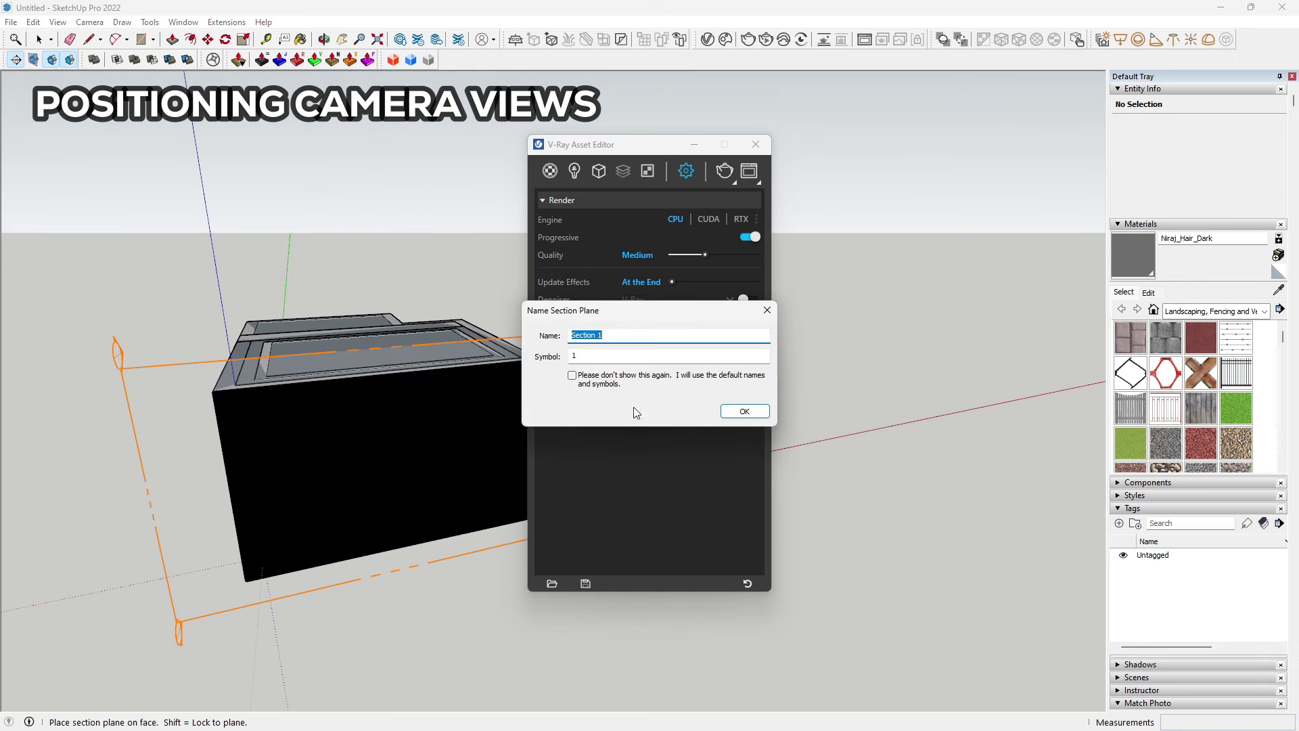
pyautogui.click(742, 411)
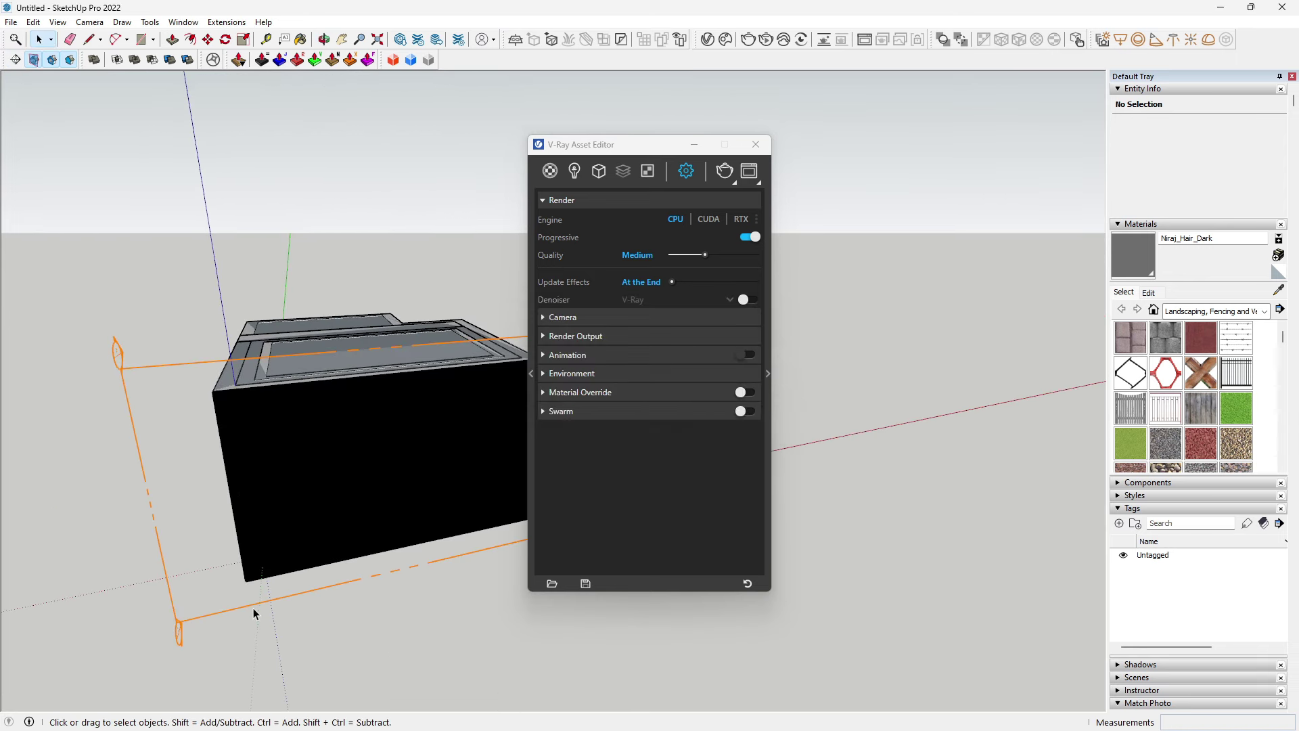
pyautogui.moveTo(609, 144); pyautogui.dragTo(928, 159)
# Step: Move the section plane 300 mm inward into the building
pyautogui.click(563, 538)
pyautogui.moveTo(563, 537)
pyautogui.mouseDown(button='middle')
pyautogui.moveTo(609, 621)
pyautogui.moveTo(683, 685)
pyautogui.moveTo(672, 609)
pyautogui.moveTo(499, 362)
pyautogui.mouseUp(button='middle')
pyautogui.press('m')
pyautogui.click(672, 609)
pyautogui.click(650, 604)
# Step: Orbit and zoom to view the cabinet wall from inside the room
pyautogui.press('space')
pyautogui.click(673, 244)
pyautogui.moveTo(672, 244)
pyautogui.mouseDown(button='middle')
pyautogui.moveTo(427, 450)
pyautogui.moveTo(487, 456)
pyautogui.moveTo(499, 516)
pyautogui.moveTo(559, 477)
pyautogui.mouseUp(button='middle')
pyautogui.press('space')
pyautogui.scroll(5, 428, 449)
pyautogui.scroll(3, 470, 439)
pyautogui.scroll(3, 498, 472)
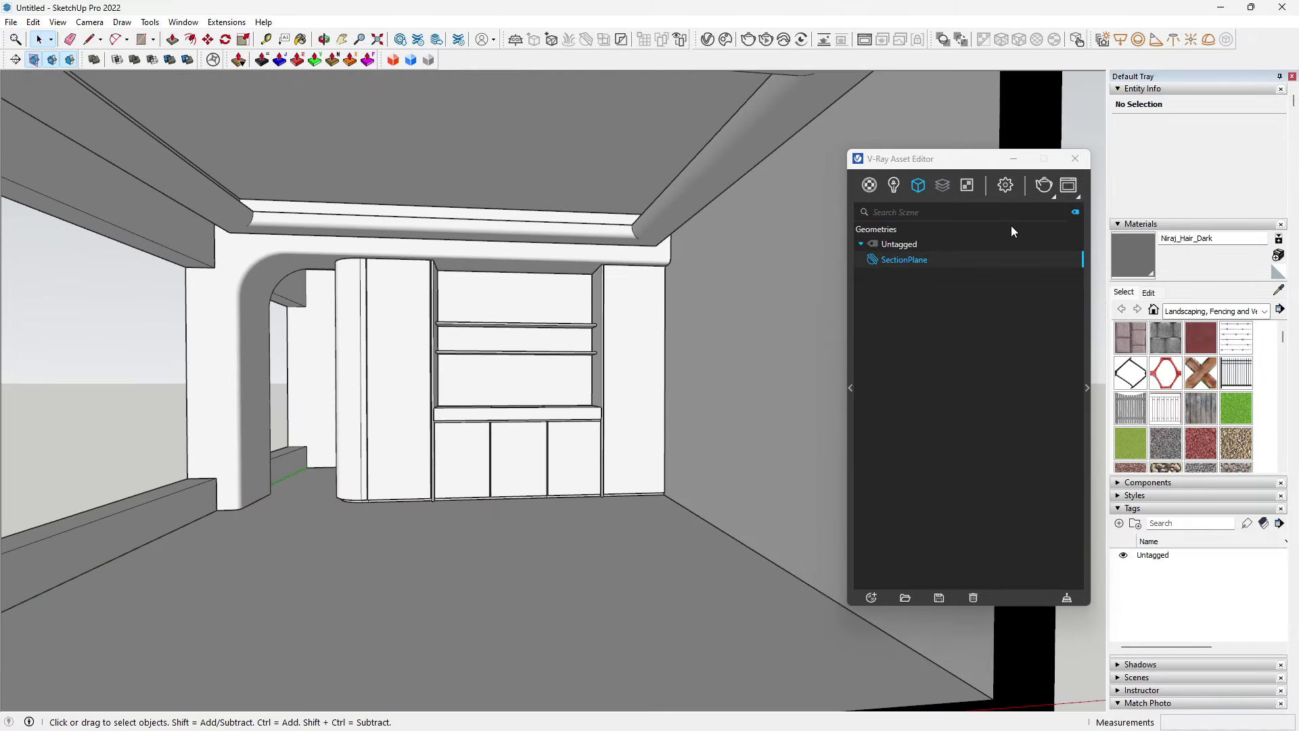
# Step: Turn on the V-Ray safe frame and set the render aspect ratio to 4:5 Portrait
pyautogui.click(1005, 185)
pyautogui.click(1017, 347)
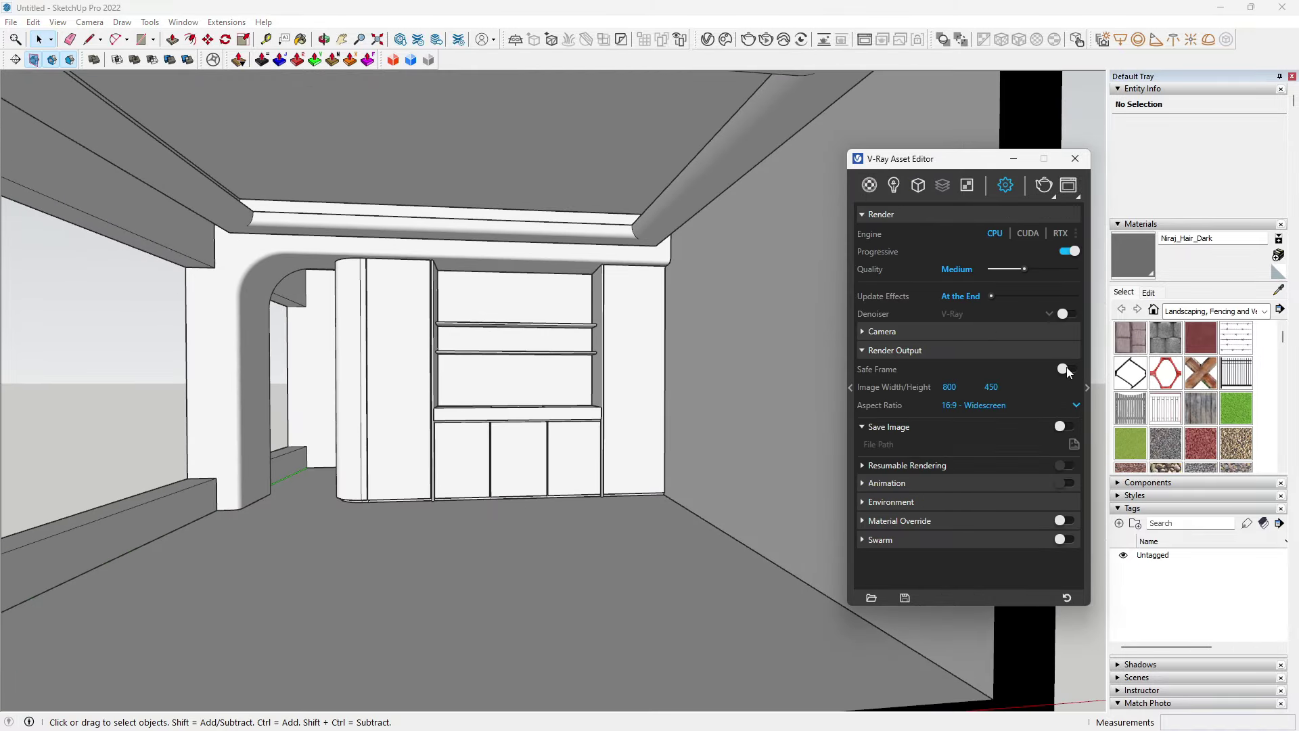
pyautogui.click(1065, 368)
pyautogui.click(1071, 405)
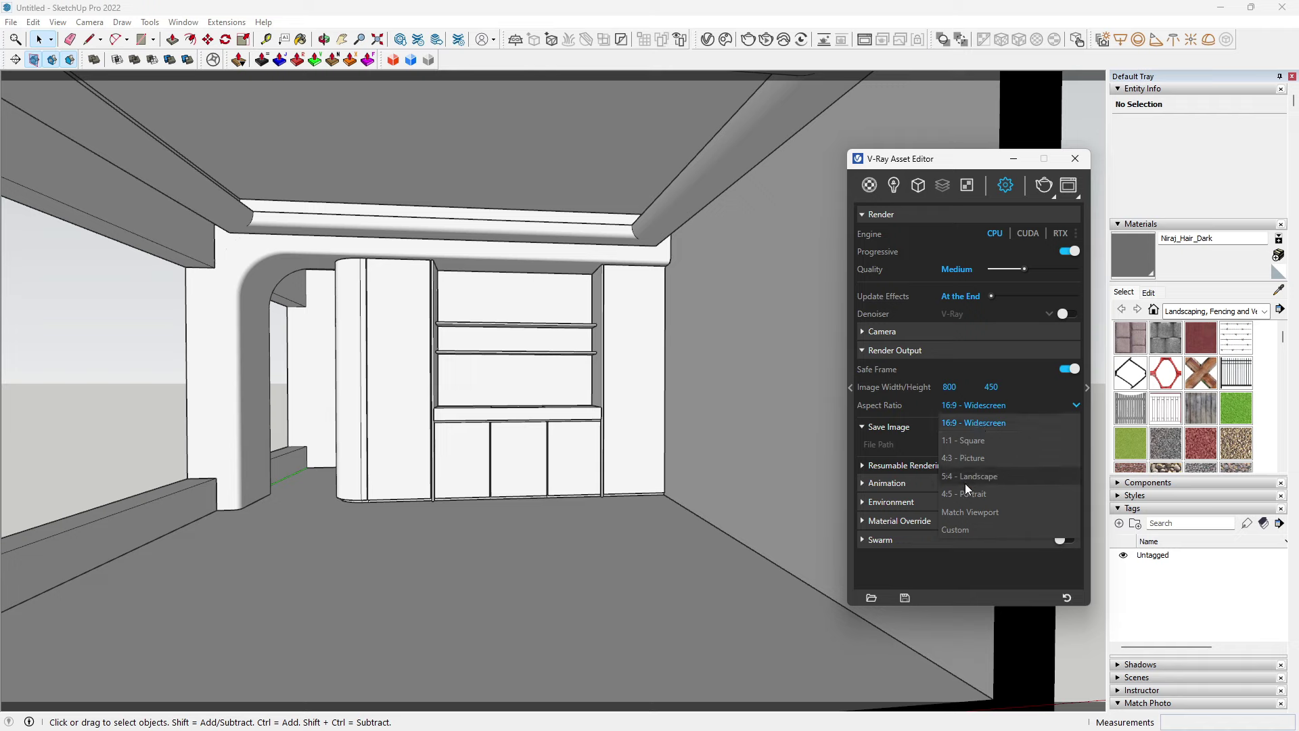
pyautogui.click(951, 489)
# Step: Zoom, pan and orbit the camera into the room to face the cabinet wall
pyautogui.moveTo(578, 434); pyautogui.dragTo(617, 467, button='middle')
pyautogui.scroll(5, 592, 456)
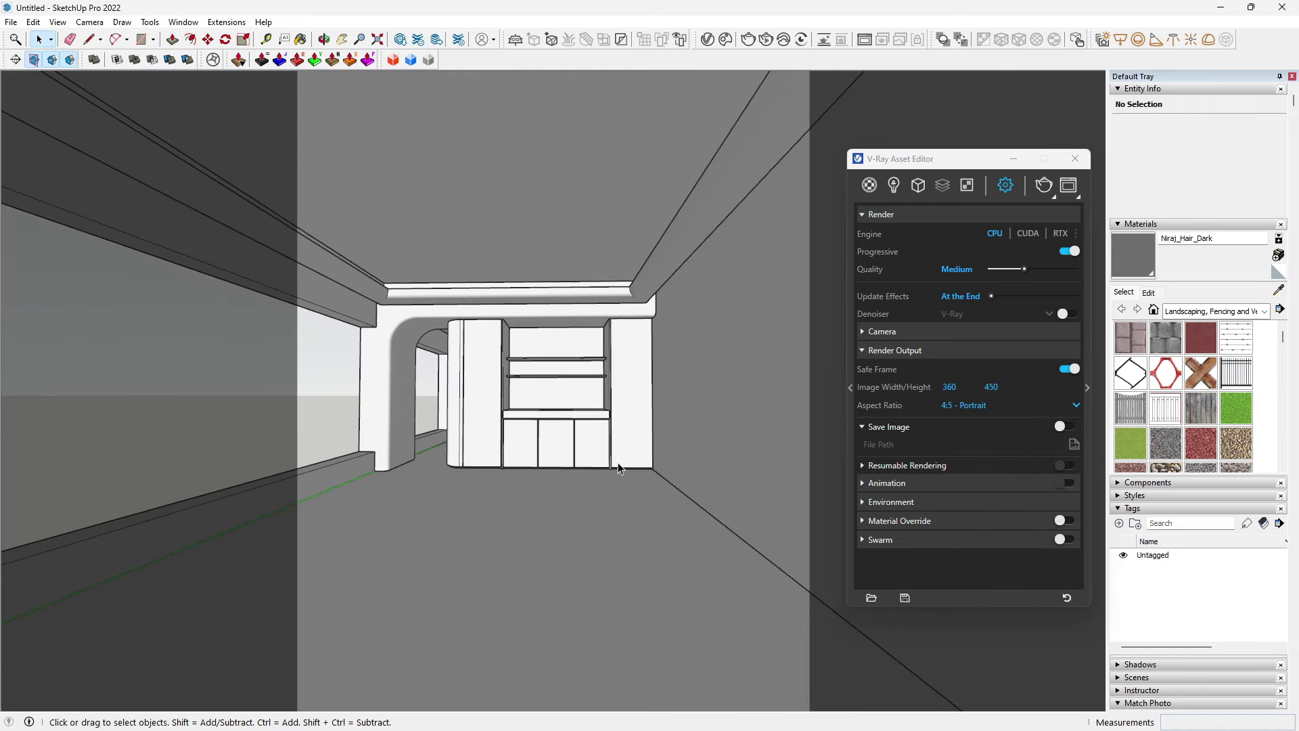
pyautogui.press('z')
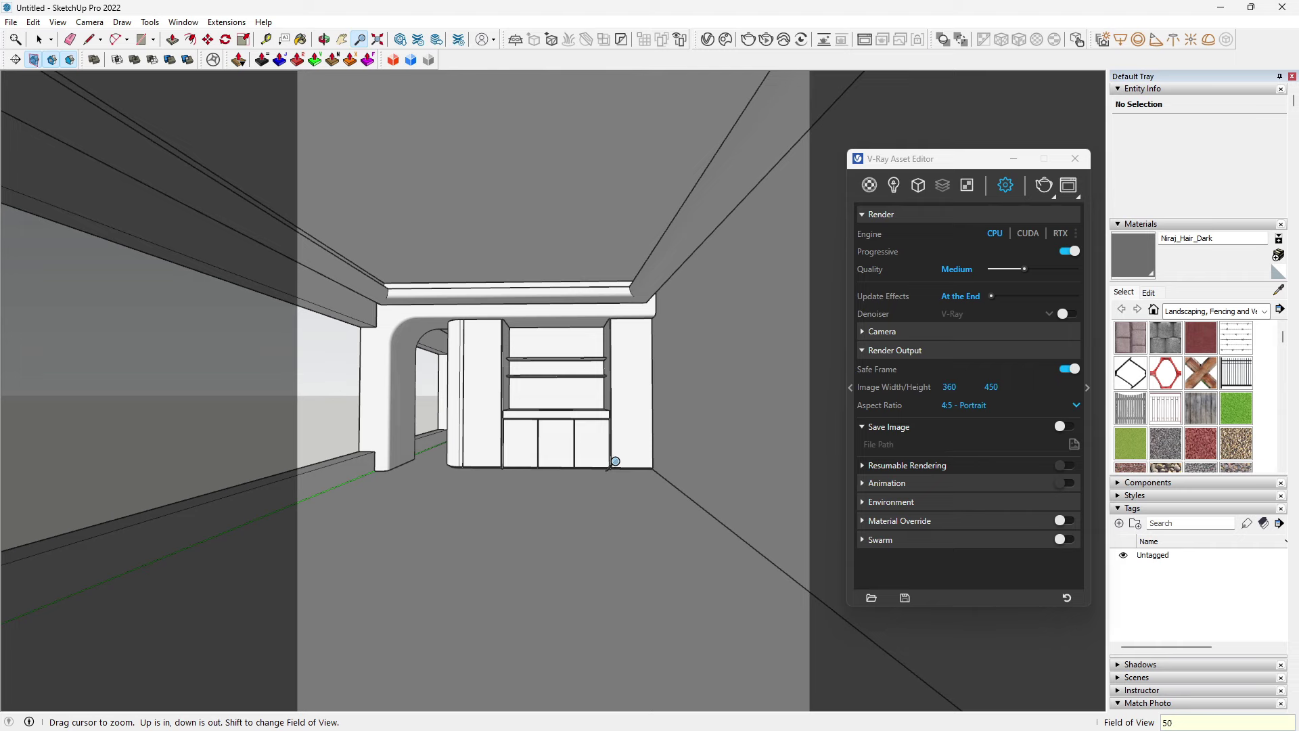
pyautogui.scroll(3, 615, 461)
pyautogui.moveTo(611, 508)
pyautogui.keyDown('shift'); pyautogui.mouseDown(button='middle')
pyautogui.moveTo(631, 491)
pyautogui.moveTo(700, 512)
pyautogui.mouseUp(button='middle'); pyautogui.keyUp('shift')
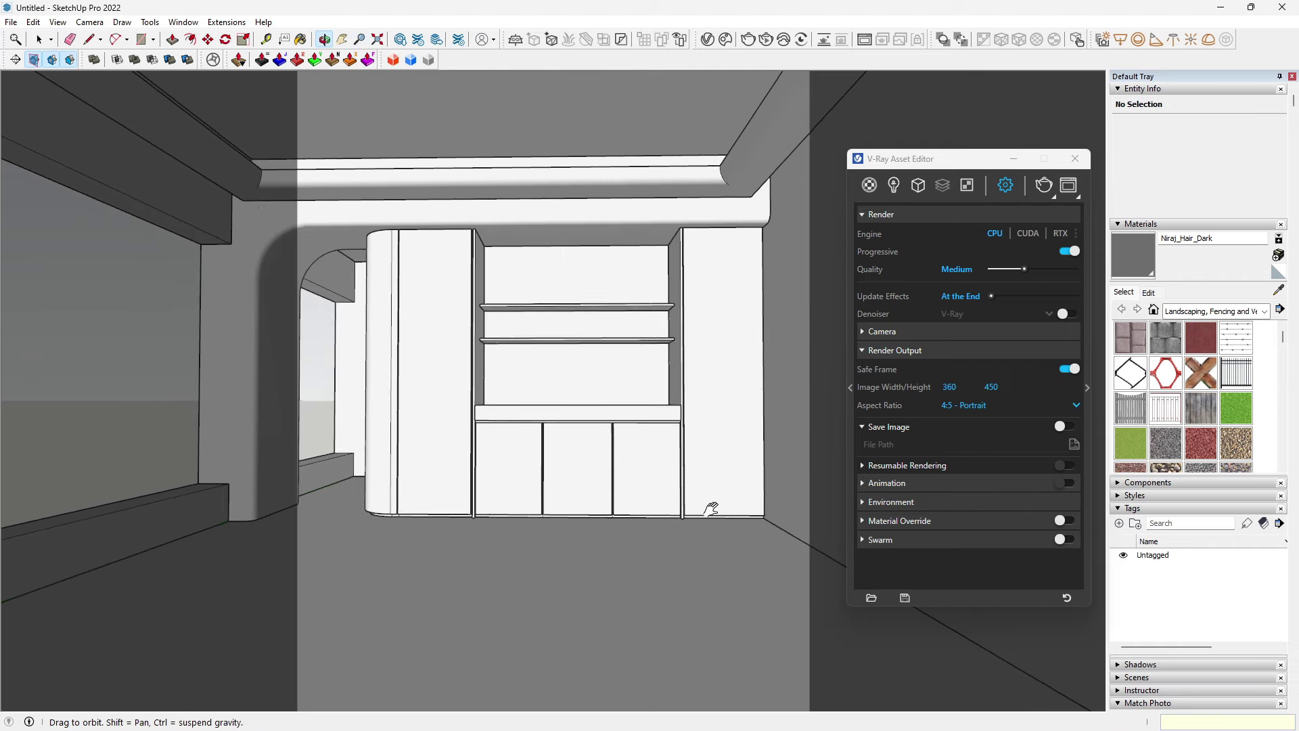
pyautogui.scroll(-2, 700, 512)
pyautogui.scroll(-2, 696, 517)
pyautogui.scroll(-2, 702, 542)
pyautogui.scroll(-1, 710, 548)
pyautogui.scroll(-1, 706, 521)
pyautogui.scroll(-1, 696, 494)
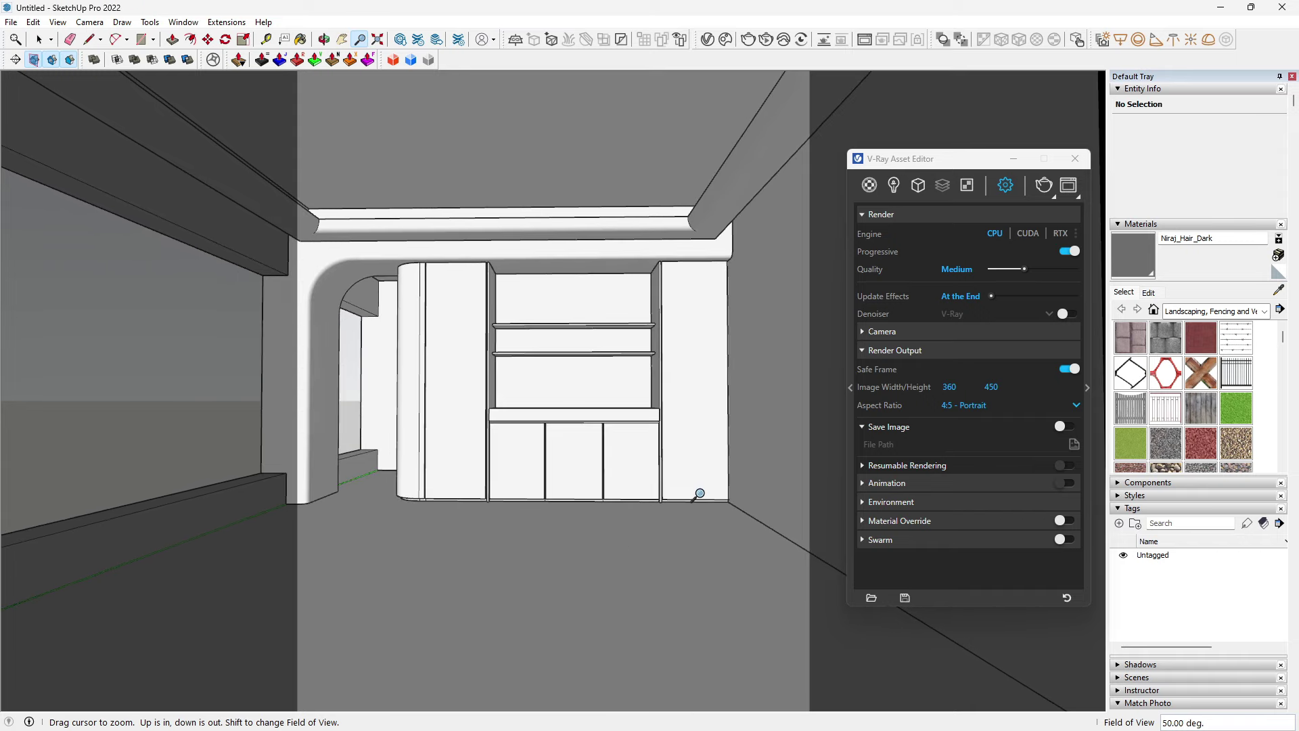
pyautogui.scroll(-1, 708, 521)
pyautogui.scroll(1, 709, 521)
pyautogui.scroll(1, 707, 522)
pyautogui.scroll(1, 705, 523)
pyautogui.scroll(1, 702, 525)
pyautogui.moveTo(702, 525); pyautogui.dragTo(719, 468)
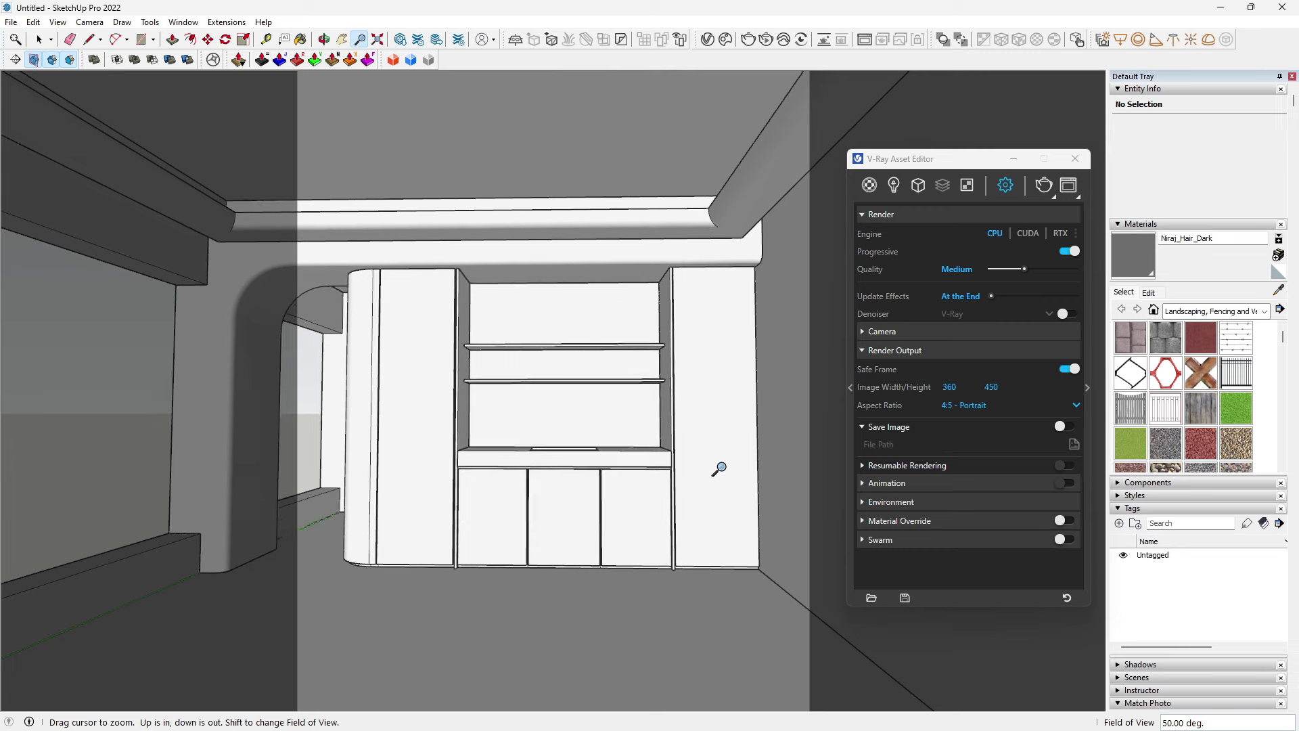
pyautogui.moveTo(735, 553); pyautogui.dragTo(733, 530)
pyautogui.moveTo(733, 530); pyautogui.dragTo(727, 504, button='middle')
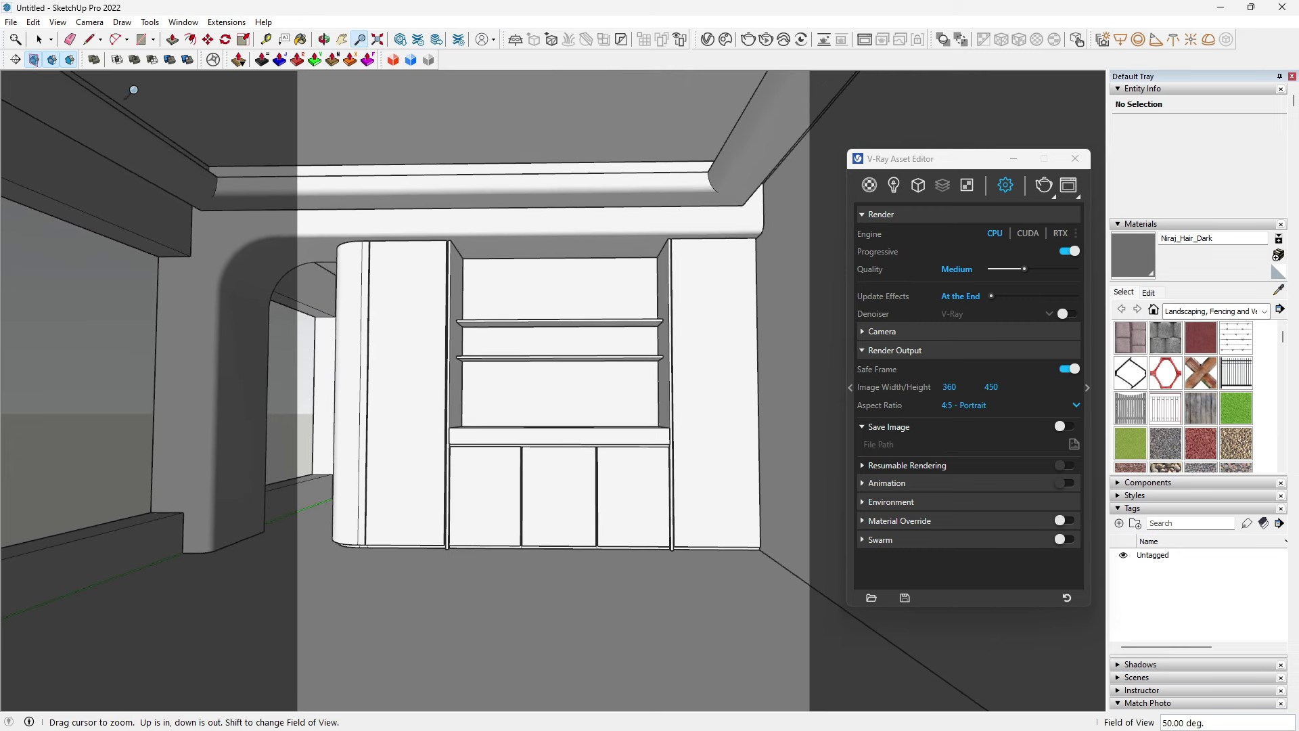
pyautogui.moveTo(574, 400)
pyautogui.mouseDown(button='middle')
pyautogui.moveTo(588, 404)
pyautogui.moveTo(591, 440)
pyautogui.moveTo(579, 437)
pyautogui.moveTo(615, 442)
pyautogui.mouseUp(button='middle')
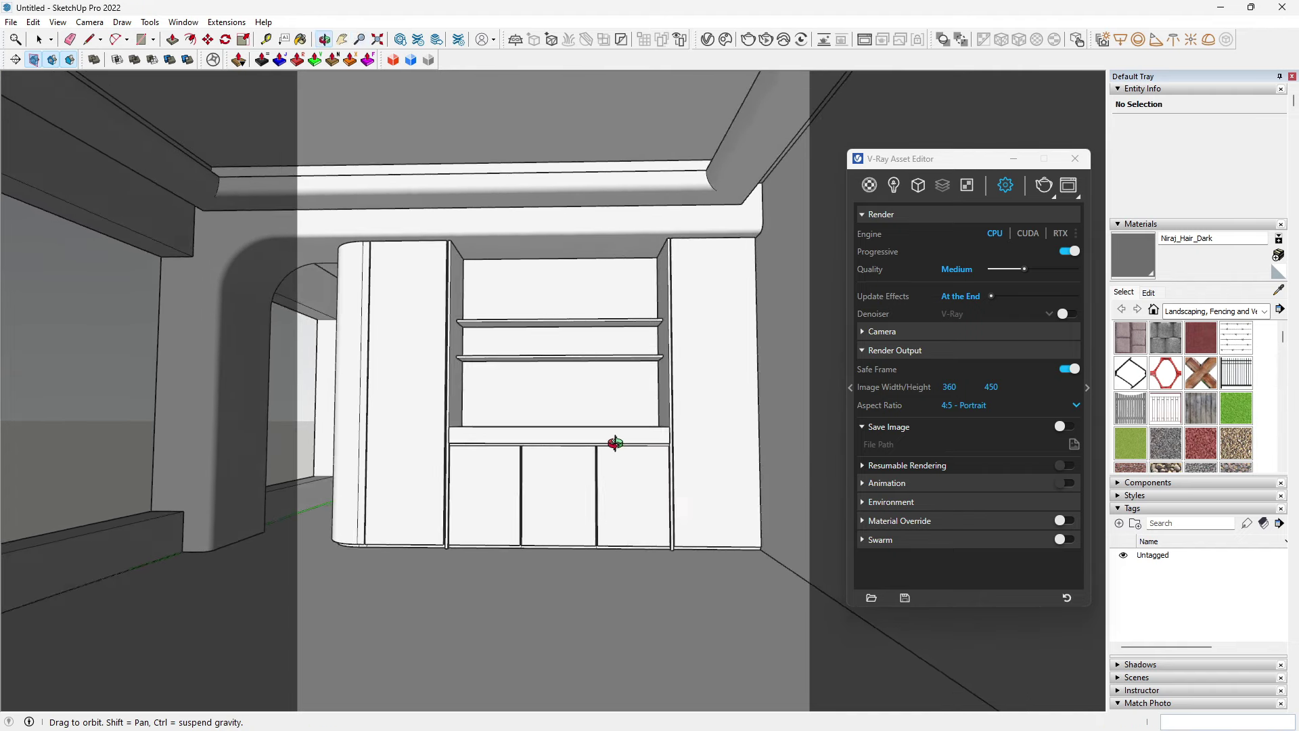
# Step: Switch the camera to Two-Point Perspective and frame the whole cabinet wall
pyautogui.click(91, 23)
pyautogui.click(152, 119)
pyautogui.moveTo(635, 290)
pyautogui.mouseDown(button='middle')
pyautogui.moveTo(650, 365)
pyautogui.moveTo(647, 334)
pyautogui.mouseUp(button='middle')
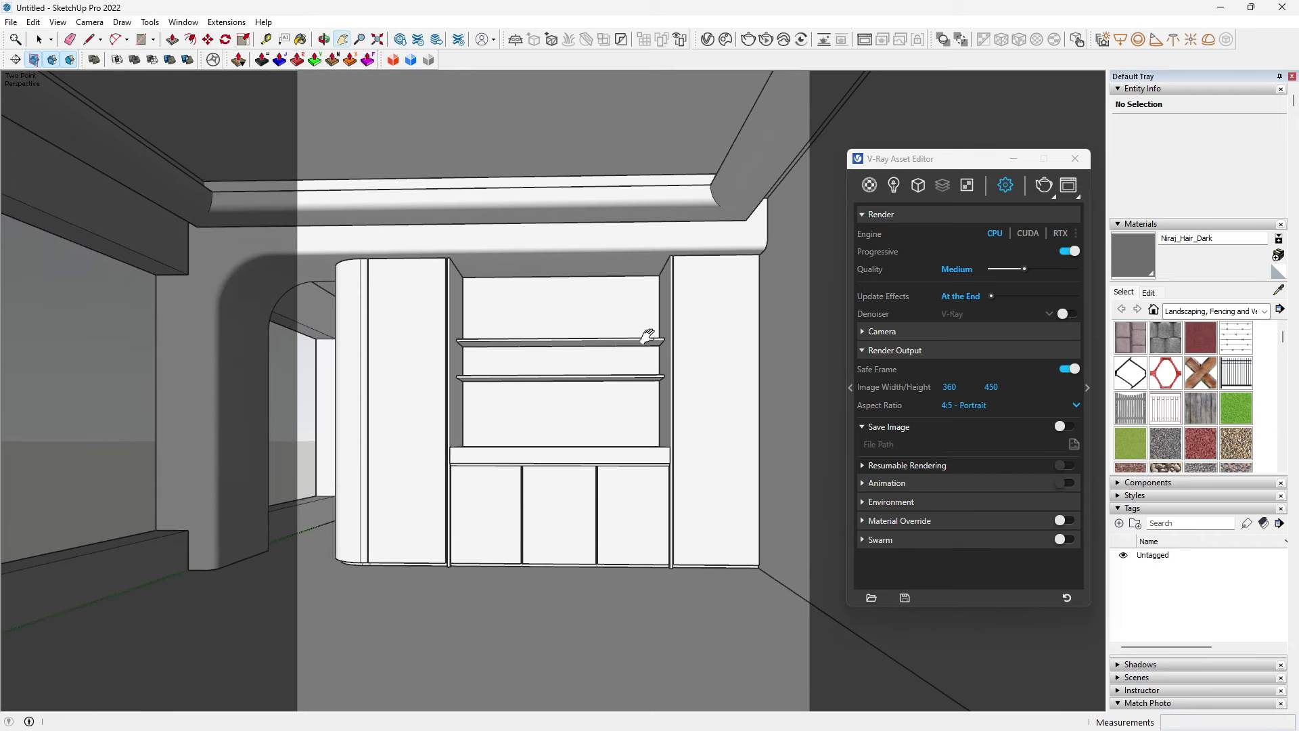
pyautogui.press('z')
pyautogui.scroll(1, 714, 369)
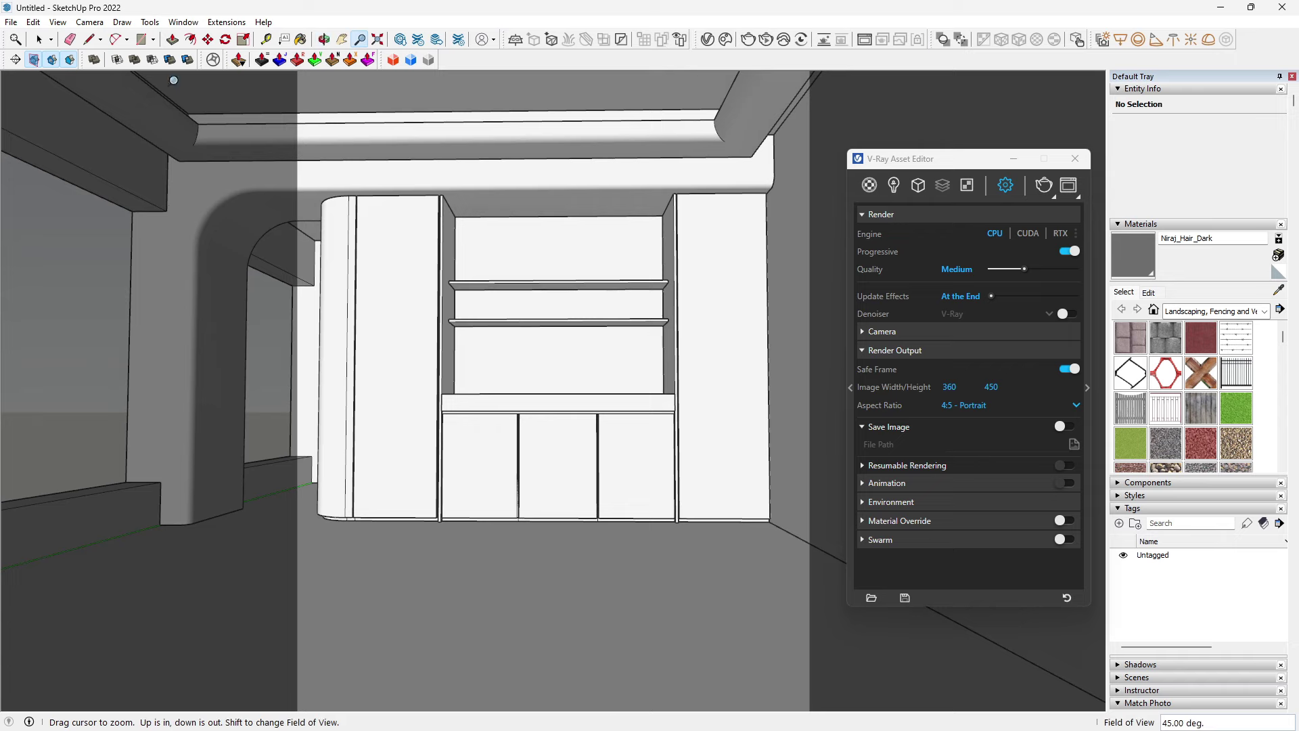
pyautogui.click(90, 22)
pyautogui.click(152, 118)
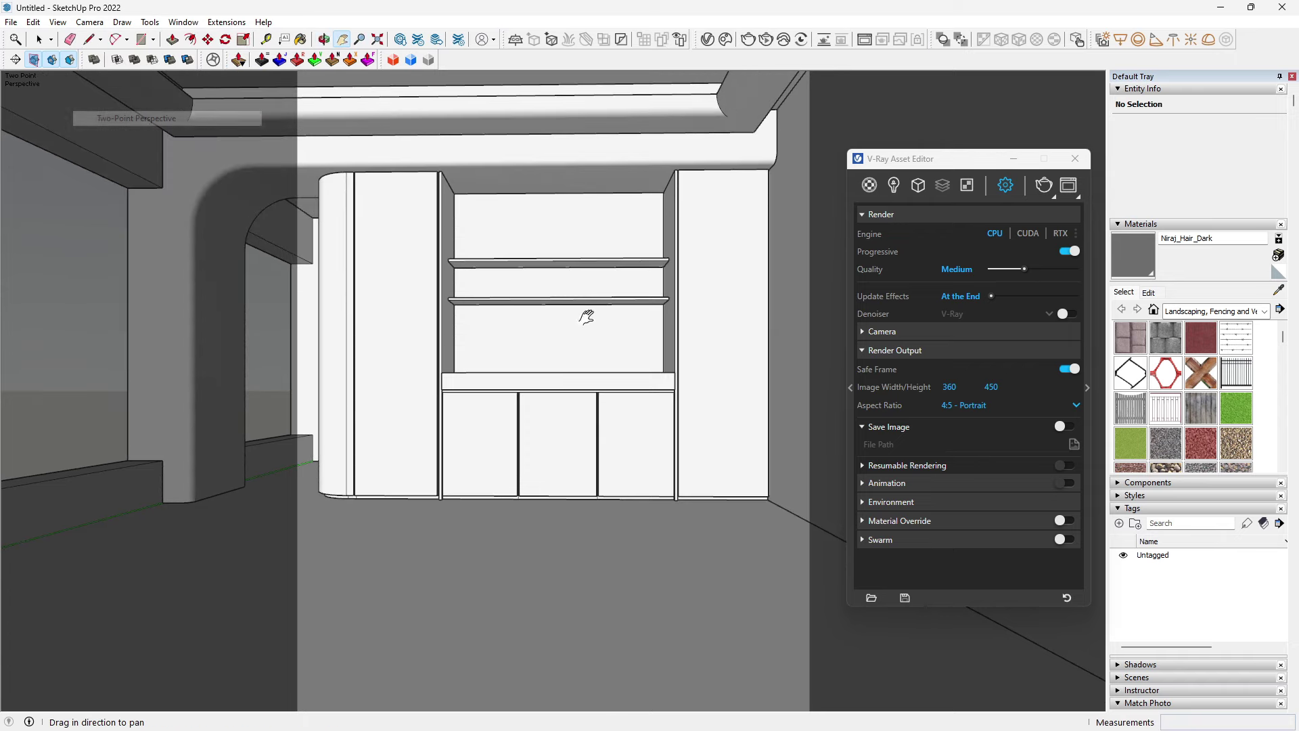
pyautogui.moveTo(698, 383)
pyautogui.mouseDown()
pyautogui.moveTo(722, 482)
pyautogui.moveTo(720, 433)
pyautogui.mouseUp()
pyautogui.click(90, 22)
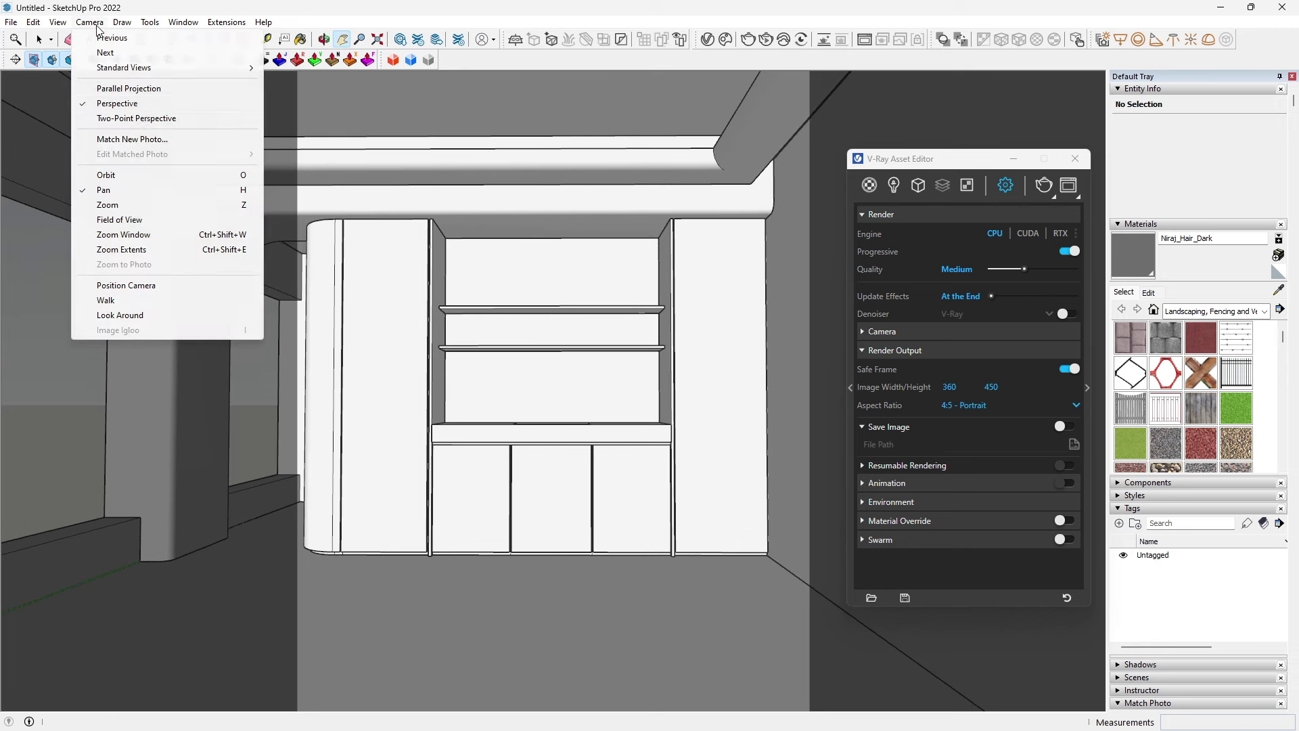
pyautogui.click(142, 124)
pyautogui.moveTo(661, 368)
pyautogui.mouseDown()
pyautogui.moveTo(679, 409)
pyautogui.moveTo(688, 398)
pyautogui.mouseUp()
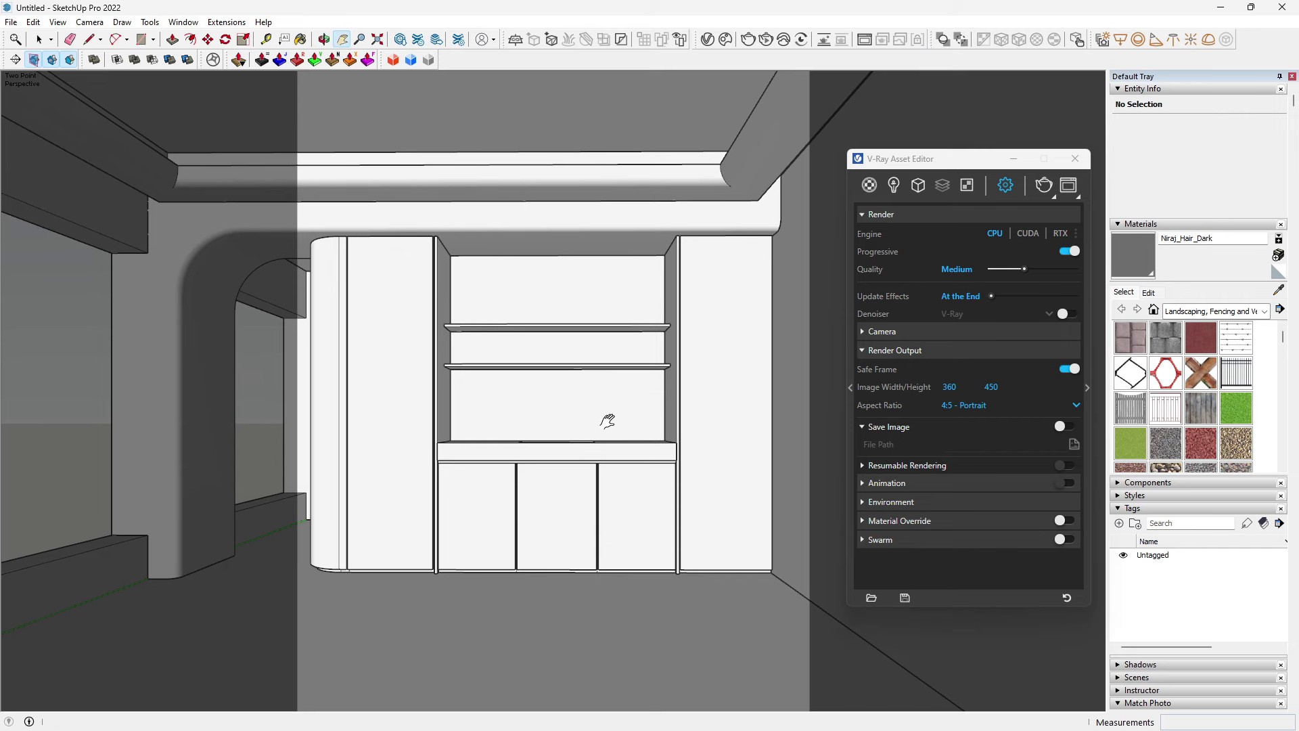
pyautogui.press('z')
pyautogui.moveTo(607, 422); pyautogui.dragTo(605, 453)
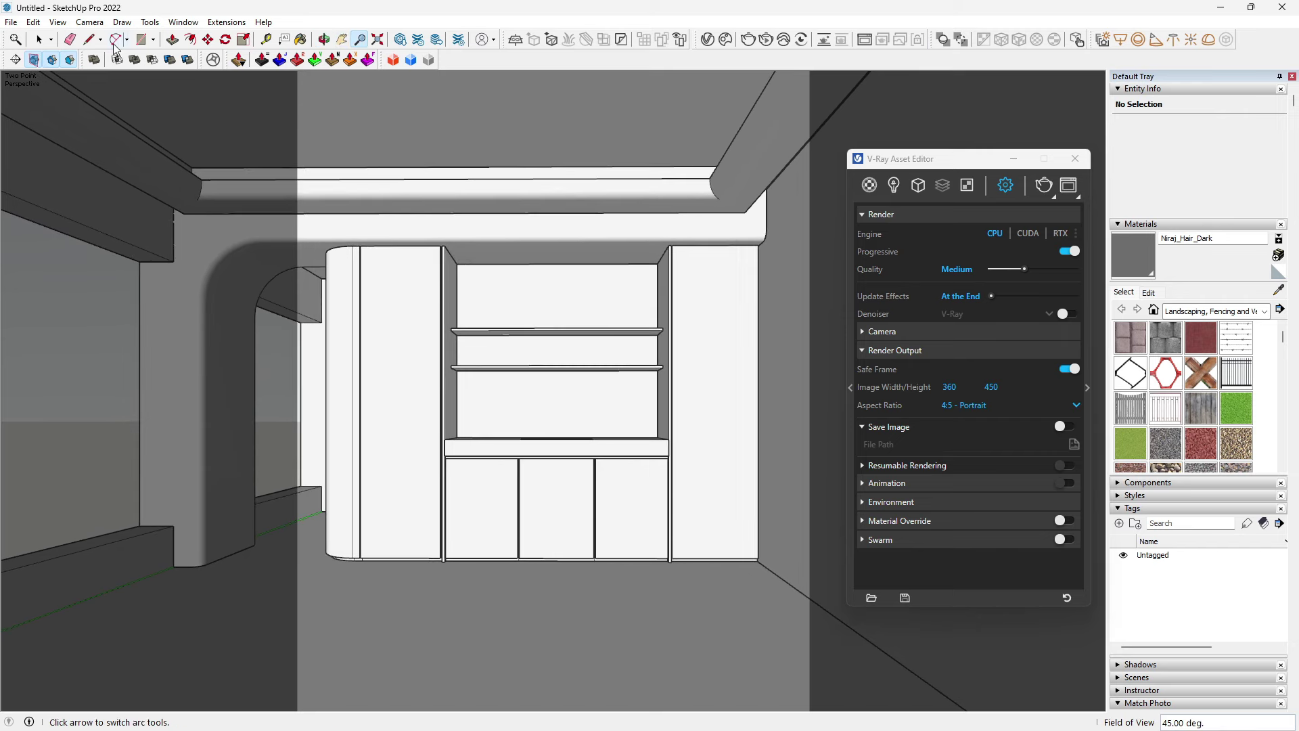
# Step: Save the full cabinet wall view as Scene 1
pyautogui.click(79, 24)
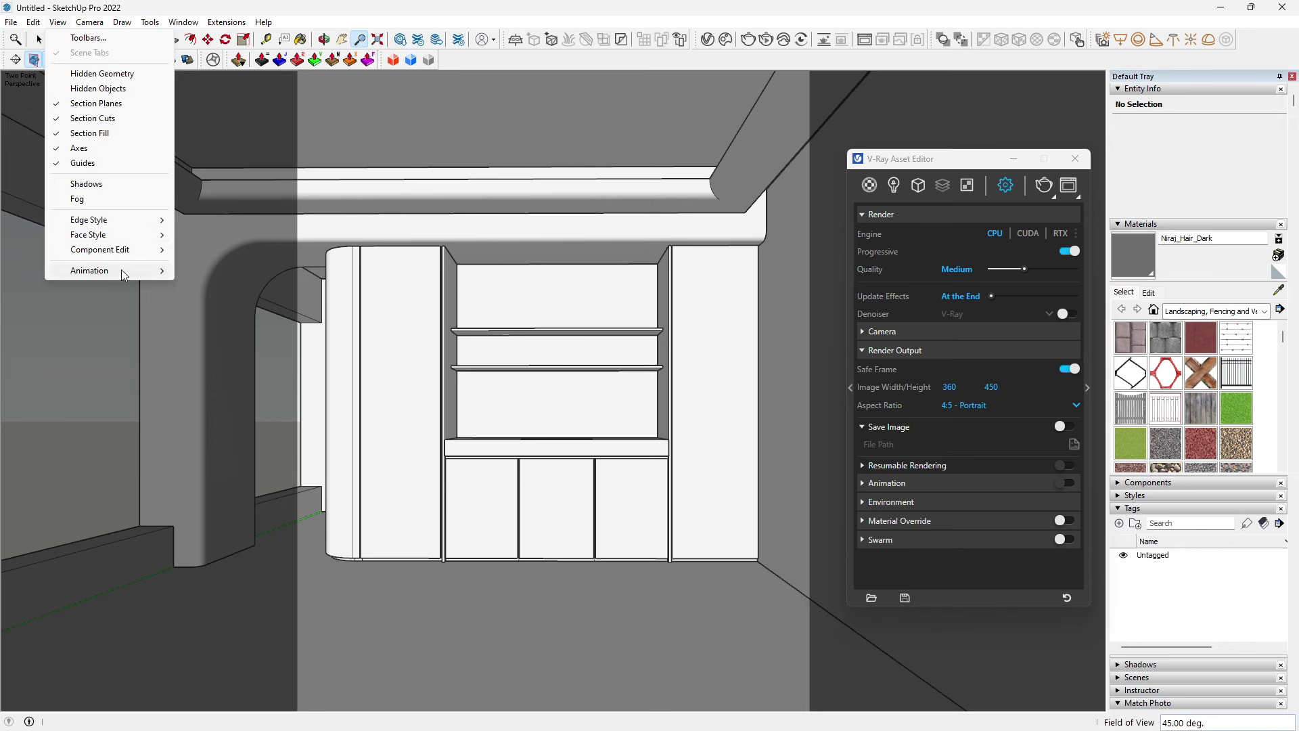
pyautogui.click(215, 270)
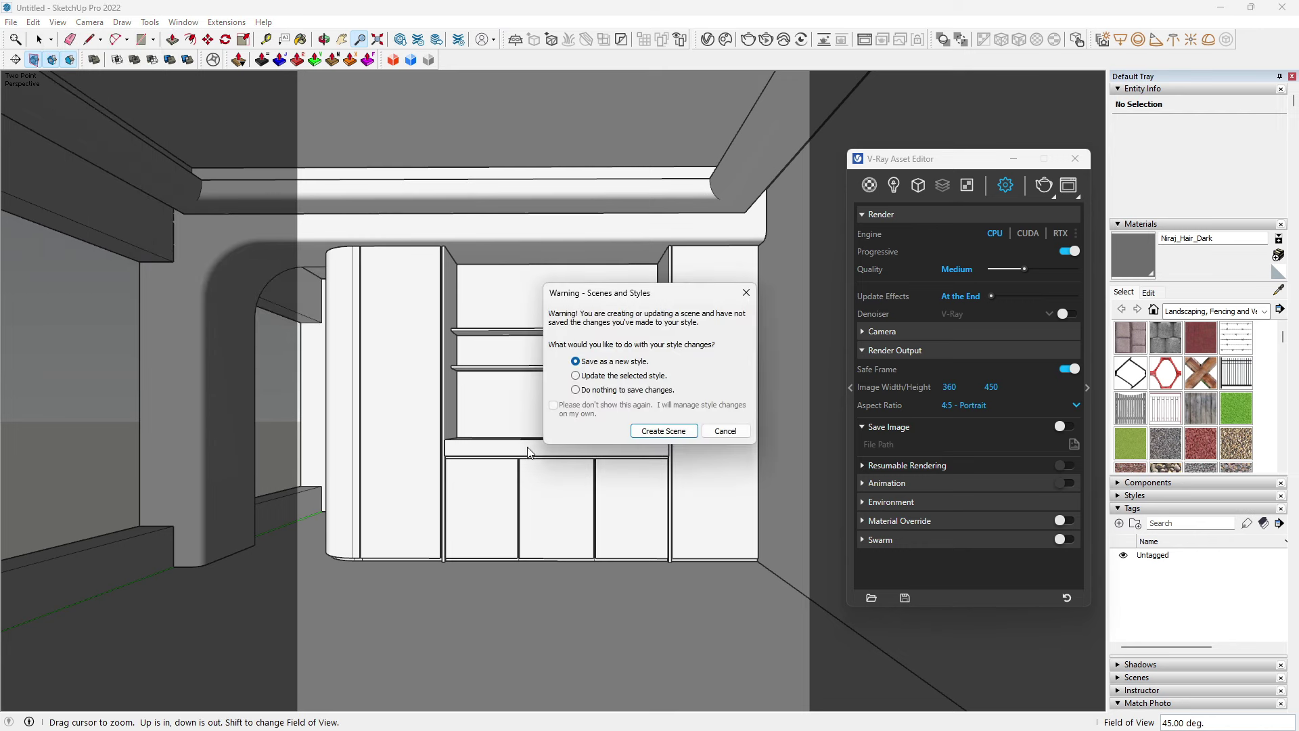
pyautogui.click(679, 433)
# Step: Zoom toward the rounded corner panel and narrow the field of view to 40°
pyautogui.keyDown('shift'); pyautogui.moveTo(450, 482); pyautogui.dragTo(603, 522, button='middle'); pyautogui.keyUp('shift')
pyautogui.scroll(3, 643, 522)
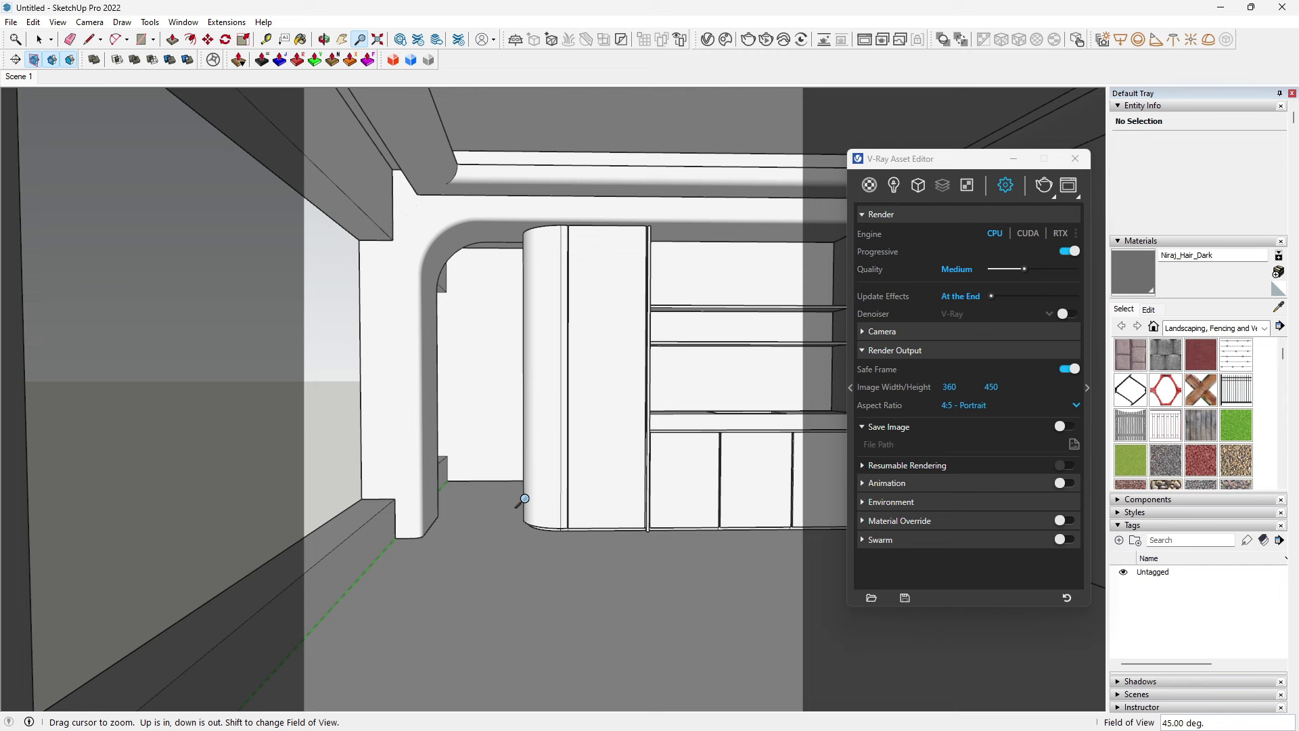
pyautogui.scroll(2, 545, 504)
pyautogui.scroll(2, 594, 458)
pyautogui.moveTo(673, 449); pyautogui.dragTo(742, 456, button='middle')
pyautogui.scroll(2, 634, 489)
pyautogui.scroll(2, 643, 496)
pyautogui.moveTo(643, 496); pyautogui.dragTo(788, 493, button='middle')
pyautogui.scroll(2, 756, 505)
pyautogui.scroll(2, 605, 527)
pyautogui.scroll(2, 605, 527)
pyautogui.moveTo(613, 510); pyautogui.dragTo(700, 511, button='middle')
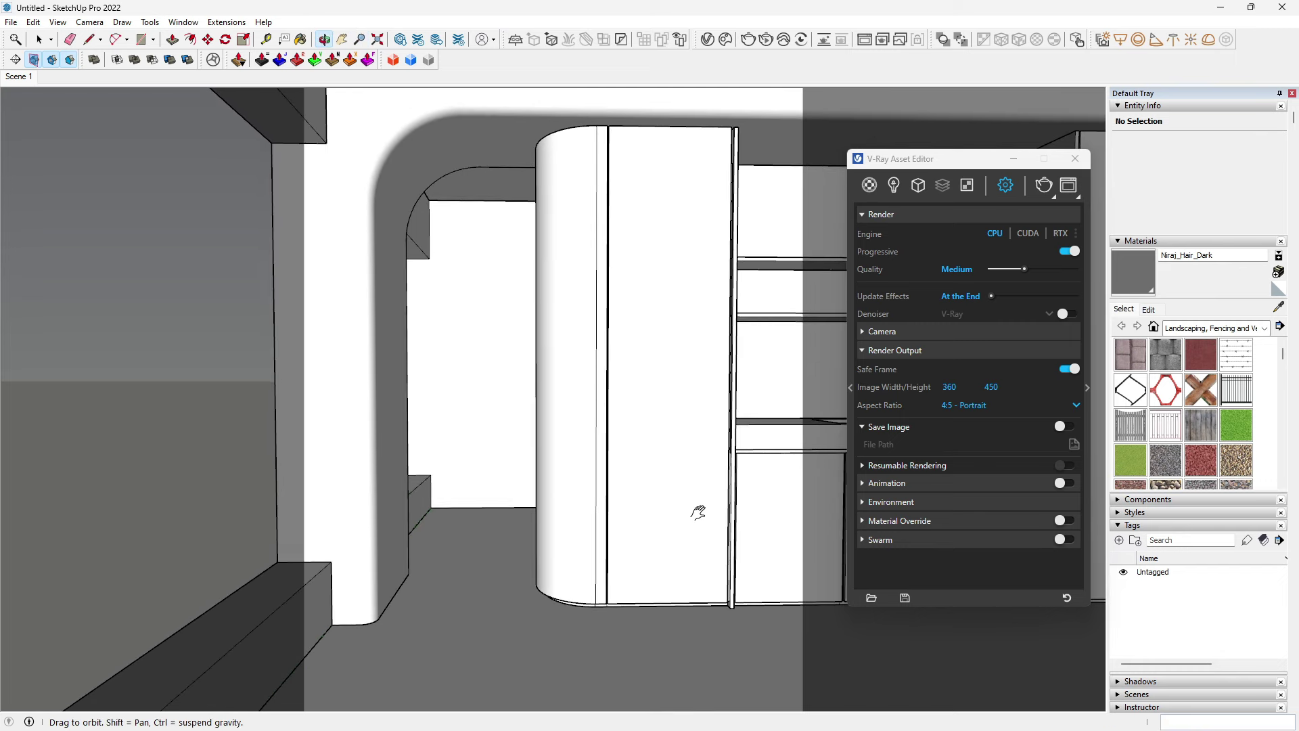
pyautogui.scroll(2, 689, 549)
pyautogui.scroll(2, 690, 550)
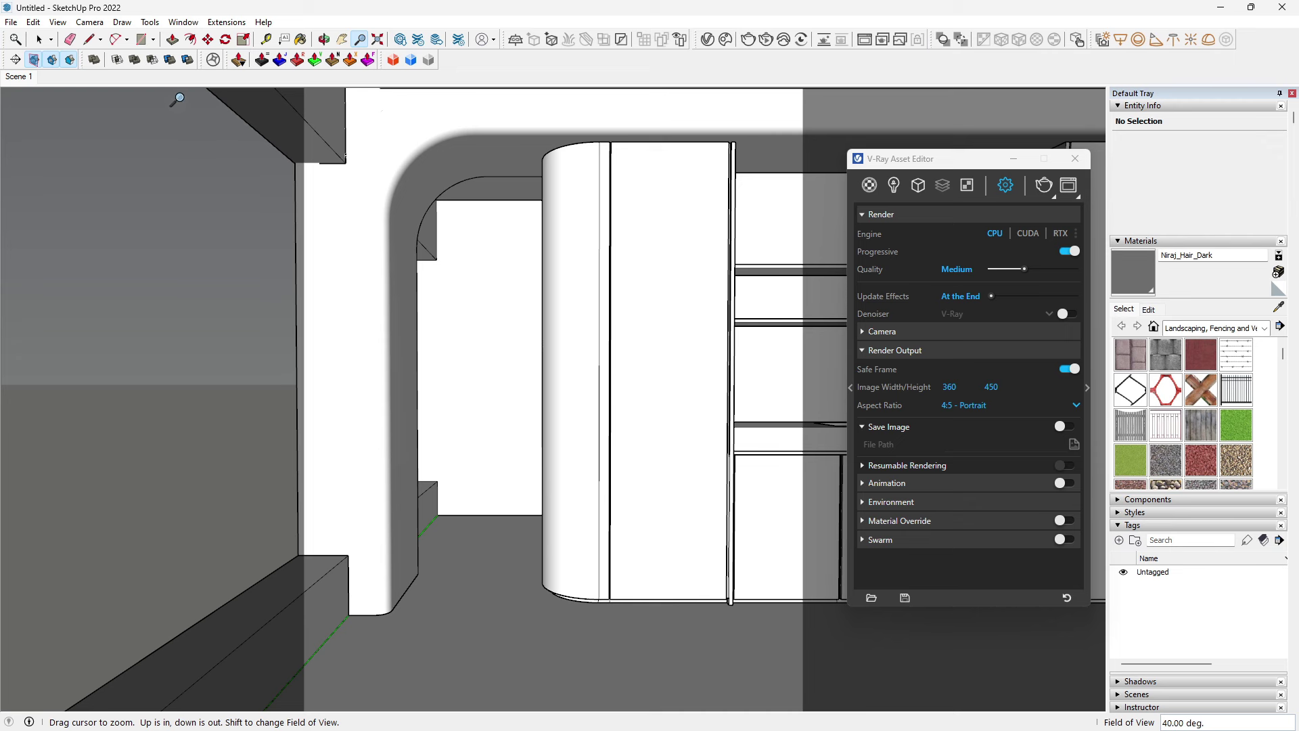
# Step: Apply Two-Point Perspective and save this close view as Scene 2
pyautogui.click(90, 22)
pyautogui.click(142, 136)
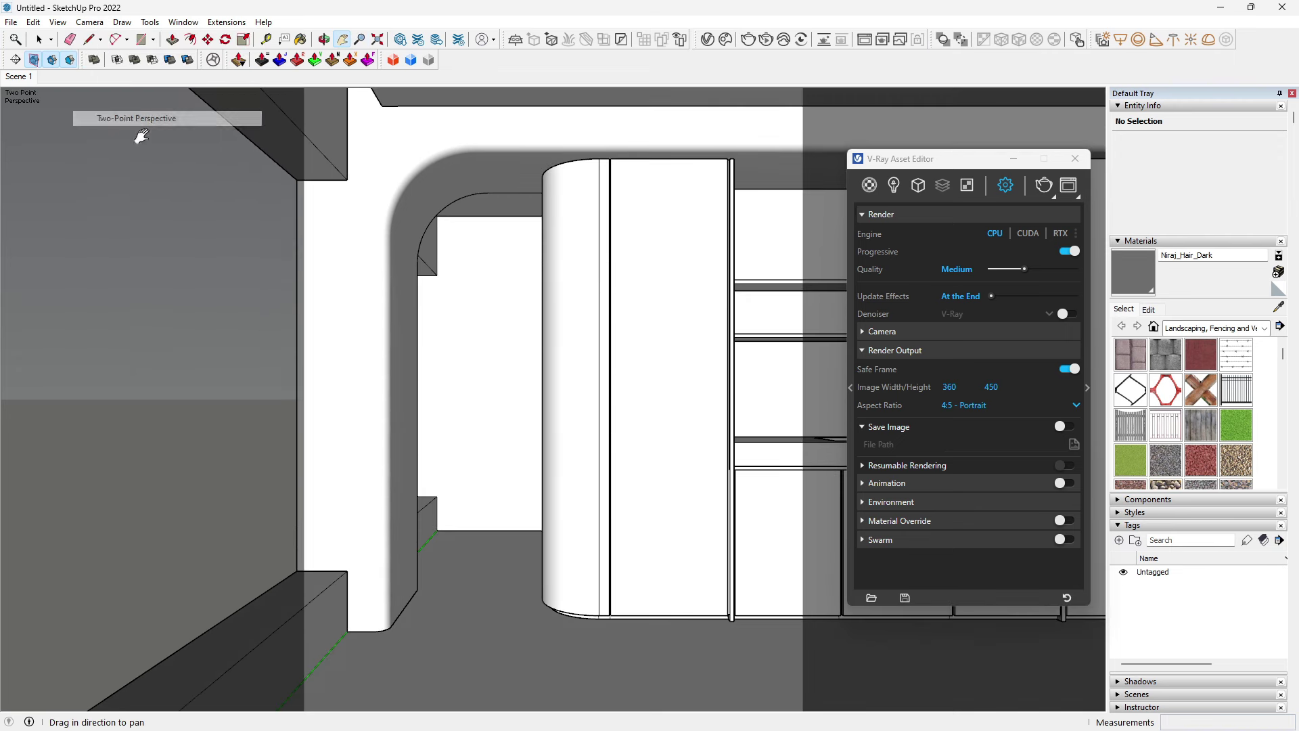
pyautogui.rightClick(22, 78)
pyautogui.click(72, 123)
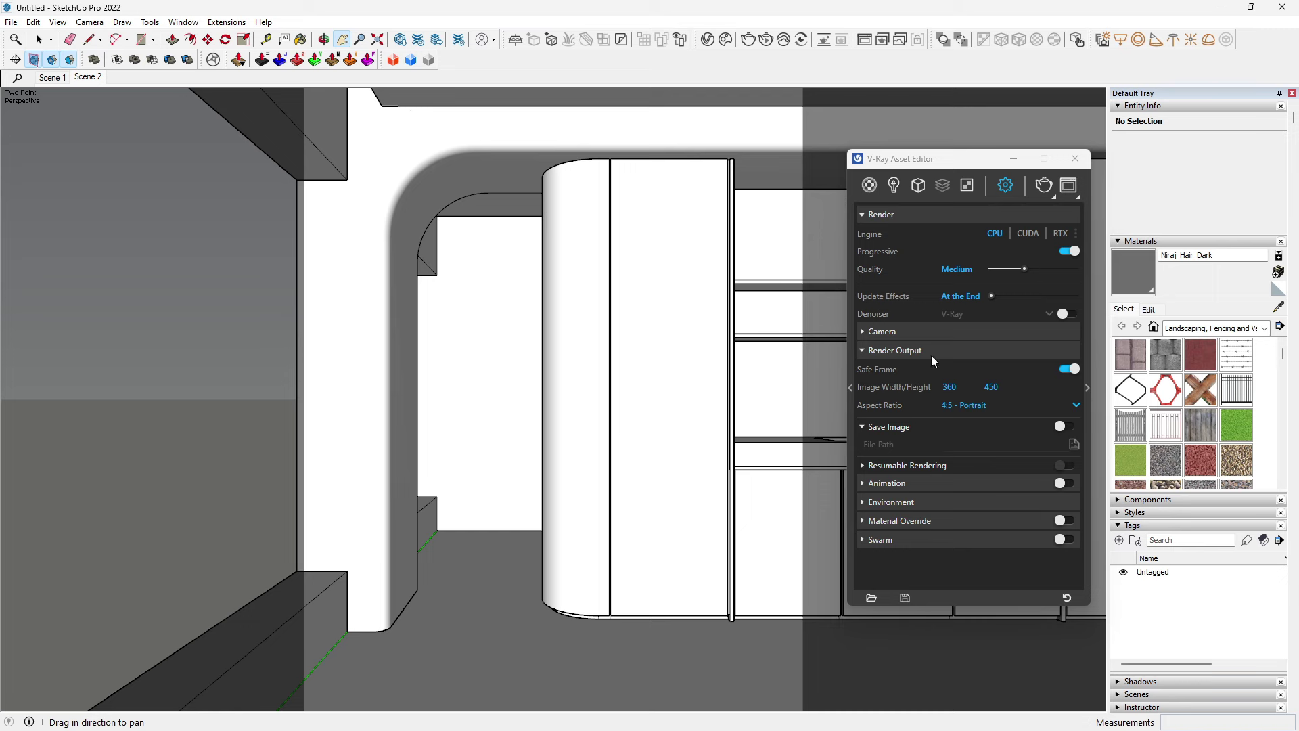
pyautogui.moveTo(954, 166); pyautogui.dragTo(209, 150)
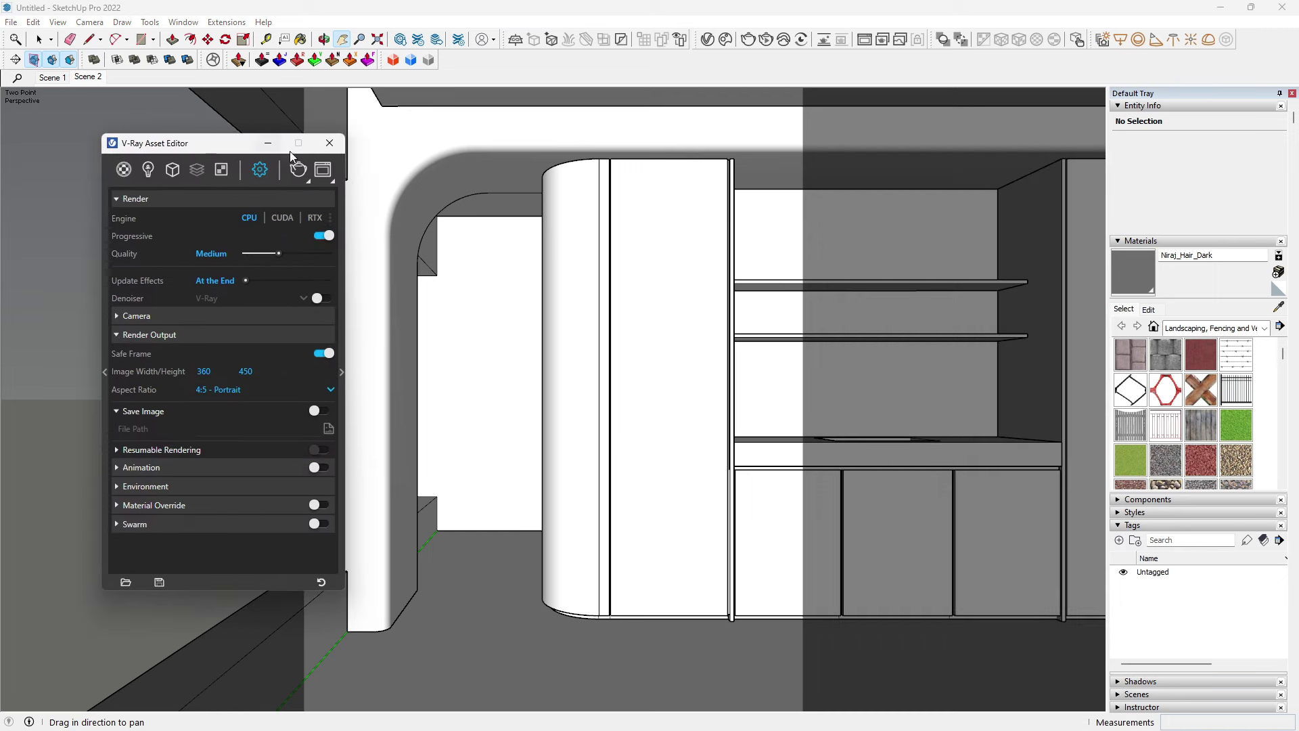
# Step: Close the V-Ray settings editor and select the ceiling molding group
pyautogui.click(329, 144)
pyautogui.moveTo(850, 420)
pyautogui.mouseDown(button='middle')
pyautogui.moveTo(862, 511)
pyautogui.moveTo(531, 380)
pyautogui.moveTo(729, 478)
pyautogui.moveTo(644, 507)
pyautogui.moveTo(755, 510)
pyautogui.moveTo(730, 487)
pyautogui.moveTo(631, 551)
pyautogui.moveTo(734, 368)
pyautogui.moveTo(716, 236)
pyautogui.moveTo(690, 386)
pyautogui.moveTo(699, 372)
pyautogui.mouseUp(button='middle')
pyautogui.scroll(5, 731, 487)
pyautogui.click(715, 237)
pyautogui.scroll(2, 717, 238)
# Step: Enter the molding group, start a Push/Pull on a face, then cancel it
pyautogui.doubleClick(702, 293)
pyautogui.click(696, 370)
pyautogui.press('p')
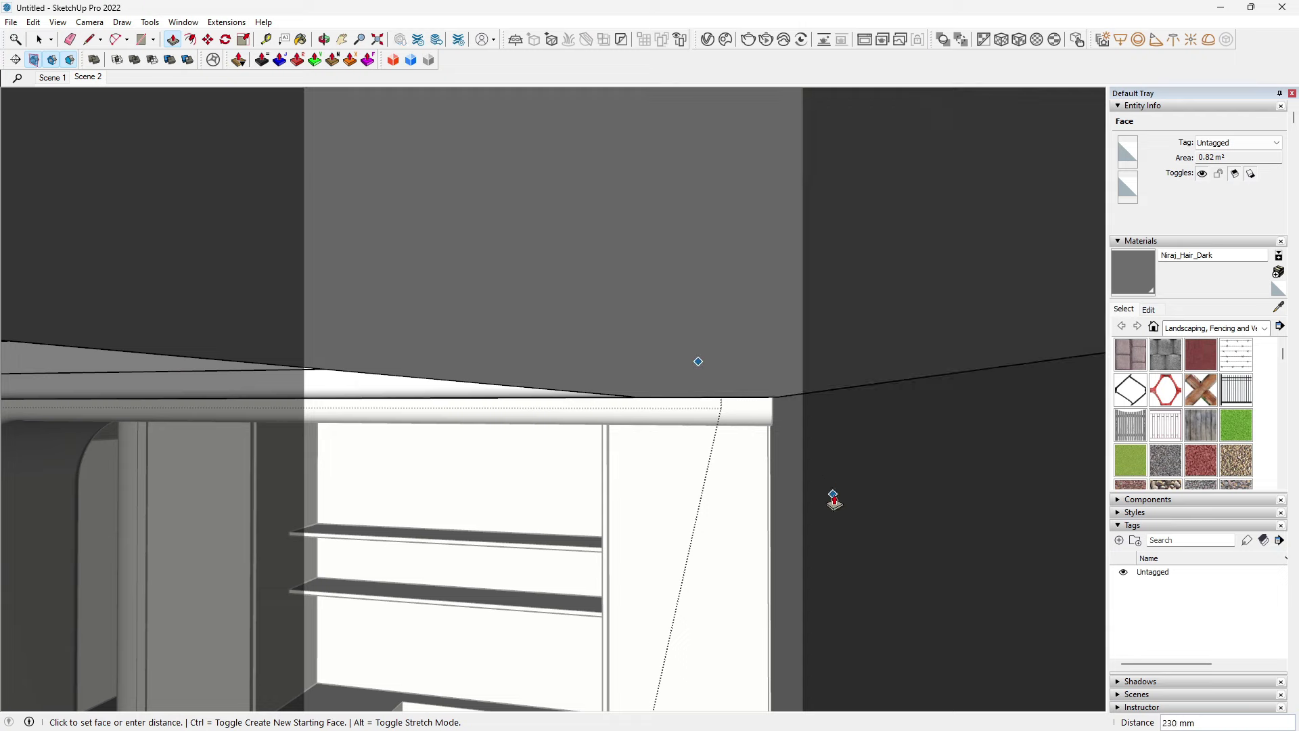
pyautogui.scroll(-5, 827, 499)
pyautogui.moveTo(754, 246); pyautogui.dragTo(819, 357, button='middle')
pyautogui.press('space')
pyautogui.scroll(5, 681, 467)
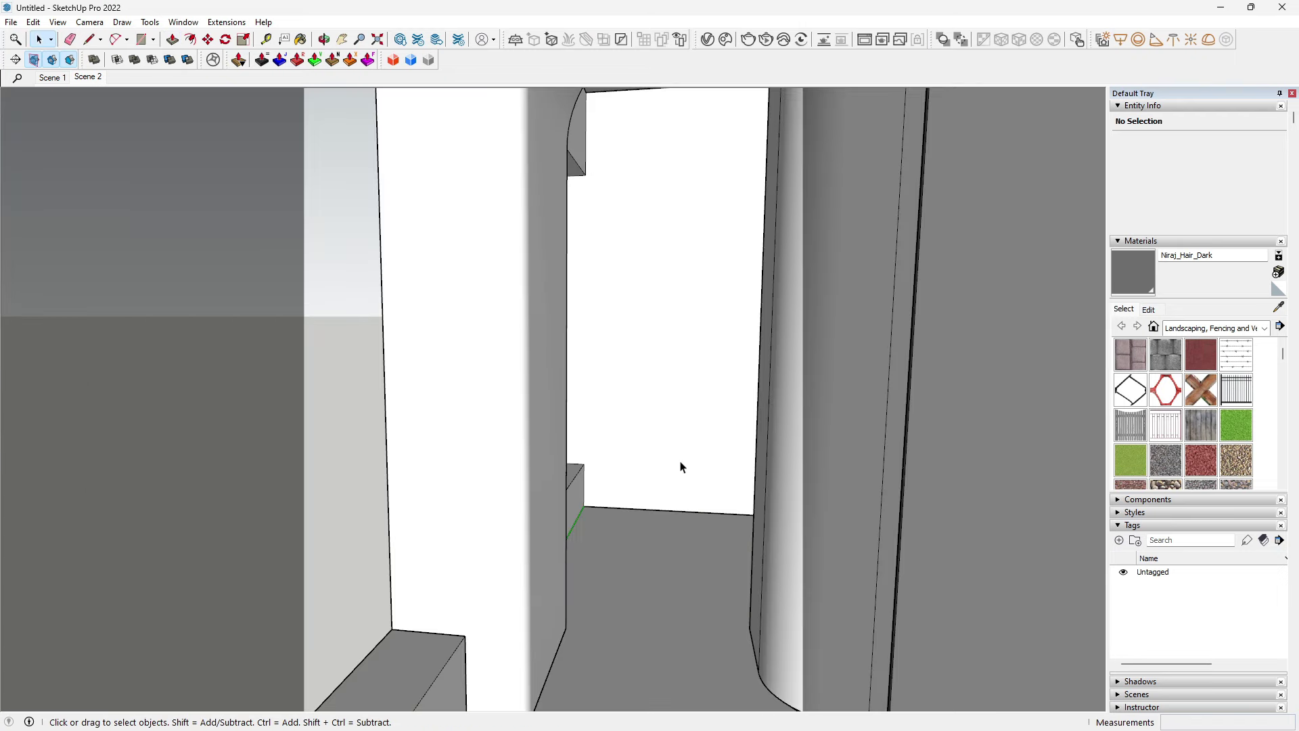
pyautogui.scroll(-3, 680, 467)
pyautogui.moveTo(681, 467)
pyautogui.mouseDown(button='middle')
pyautogui.moveTo(696, 516)
pyautogui.moveTo(670, 426)
pyautogui.mouseUp(button='middle')
pyautogui.scroll(2, 759, 487)
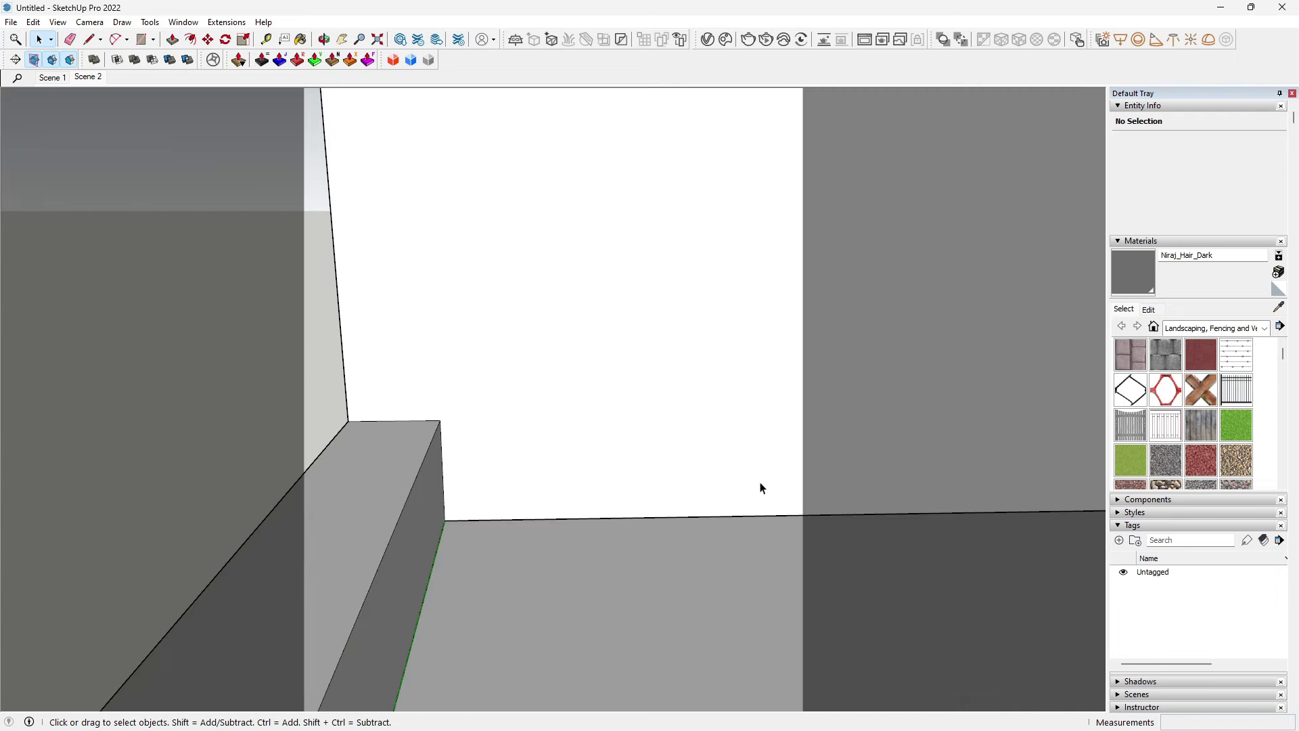
# Step: Turn off the render safe frame in the V-Ray settings editor
pyautogui.click(707, 42)
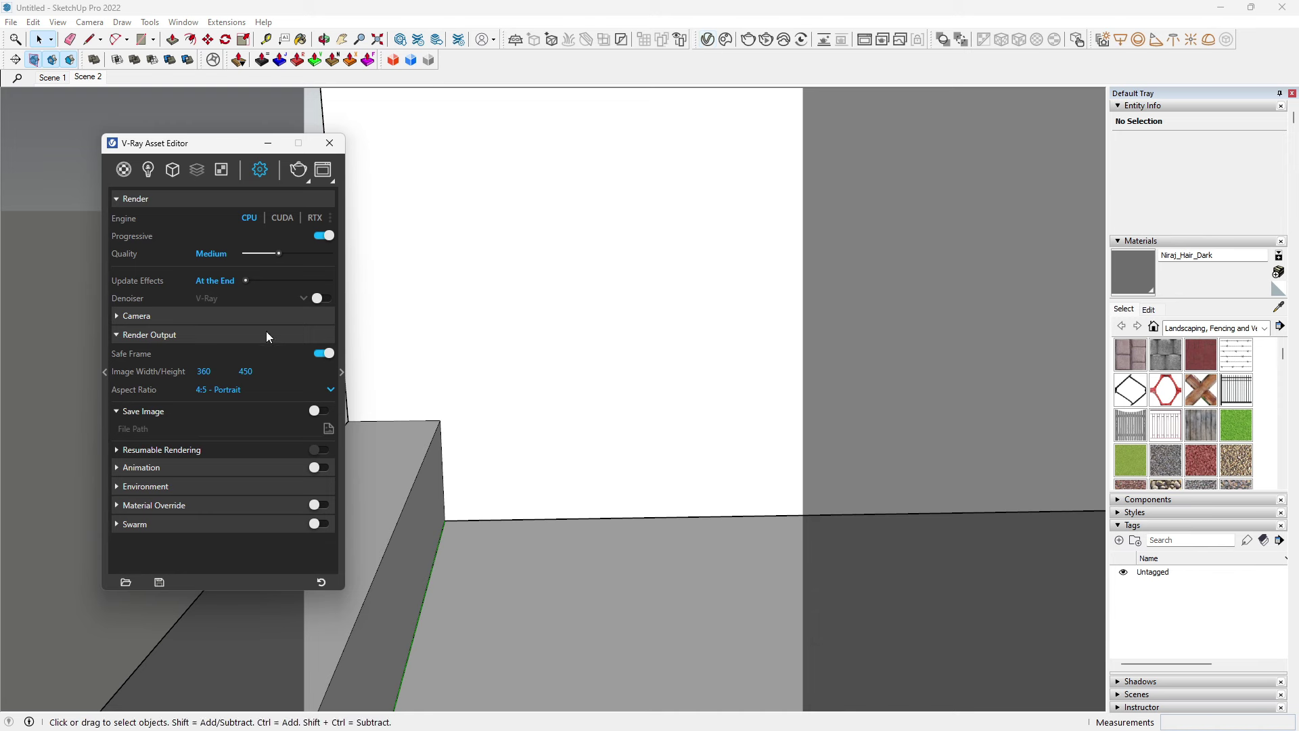
pyautogui.click(324, 353)
pyautogui.click(329, 143)
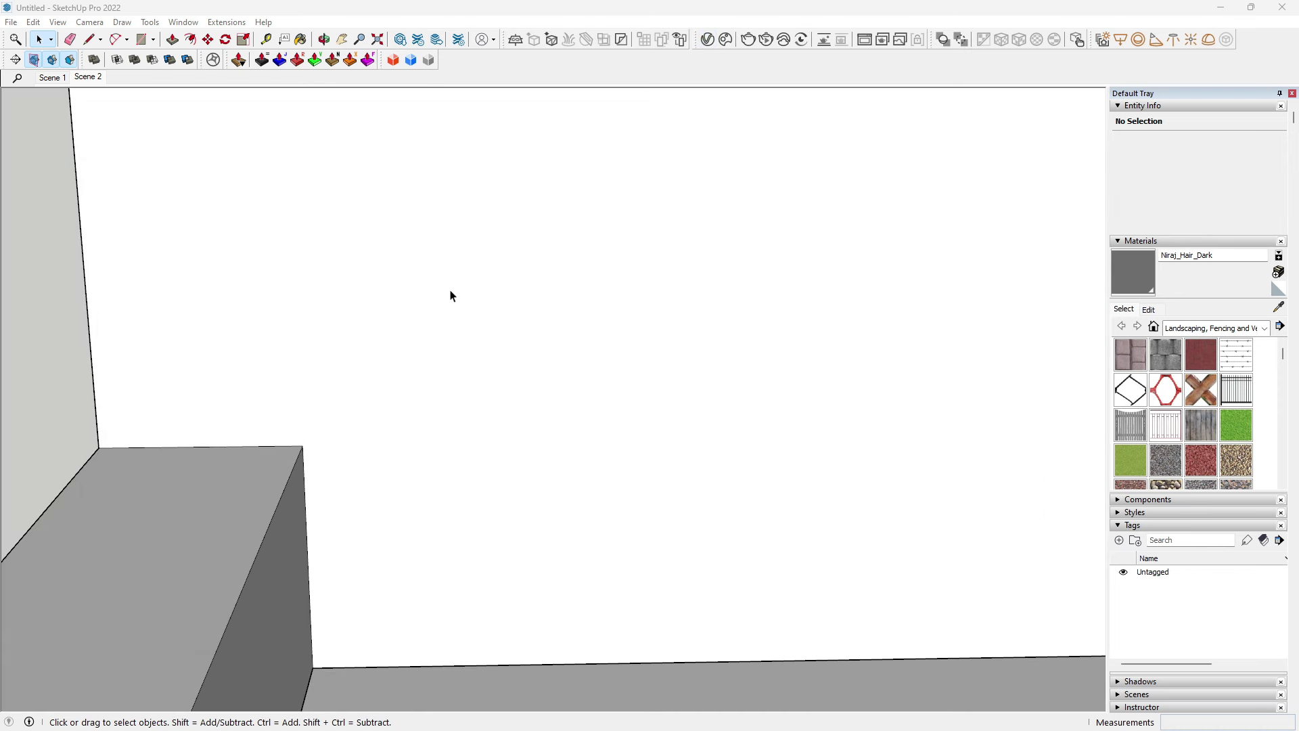
# Step: Zoom and orbit to look into the square niche opening
pyautogui.press('z')
pyautogui.moveTo(714, 551); pyautogui.dragTo(704, 521)
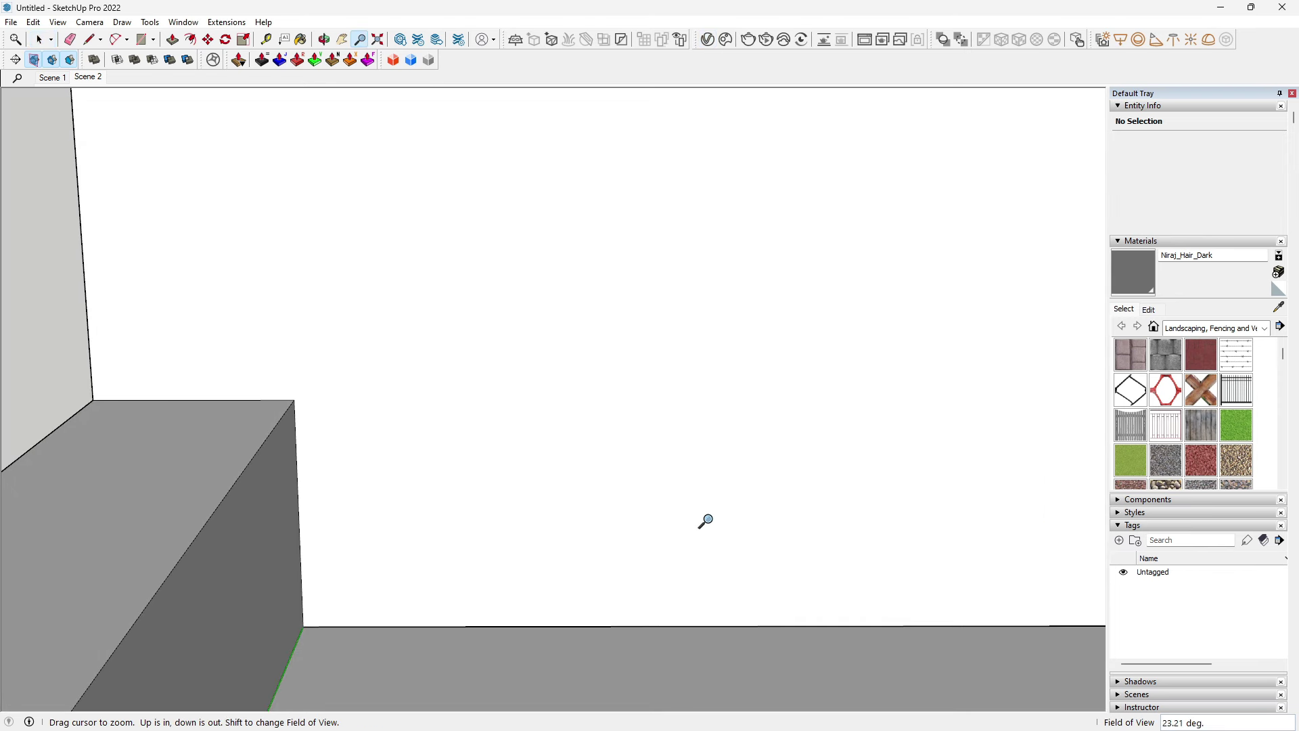
pyautogui.scroll(-3, 705, 521)
pyautogui.scroll(-3, 749, 444)
pyautogui.moveTo(725, 484)
pyautogui.mouseDown(button='middle')
pyautogui.moveTo(719, 435)
pyautogui.moveTo(753, 482)
pyautogui.moveTo(863, 486)
pyautogui.mouseUp(button='middle')
pyautogui.scroll(3, 689, 526)
# Step: Inside the niche panel group, draw the floor strip and make it a group
pyautogui.doubleClick(704, 416)
pyautogui.moveTo(710, 472)
pyautogui.mouseDown(button='middle')
pyautogui.moveTo(662, 516)
pyautogui.moveTo(688, 563)
pyautogui.mouseUp(button='middle')
pyautogui.press('l')
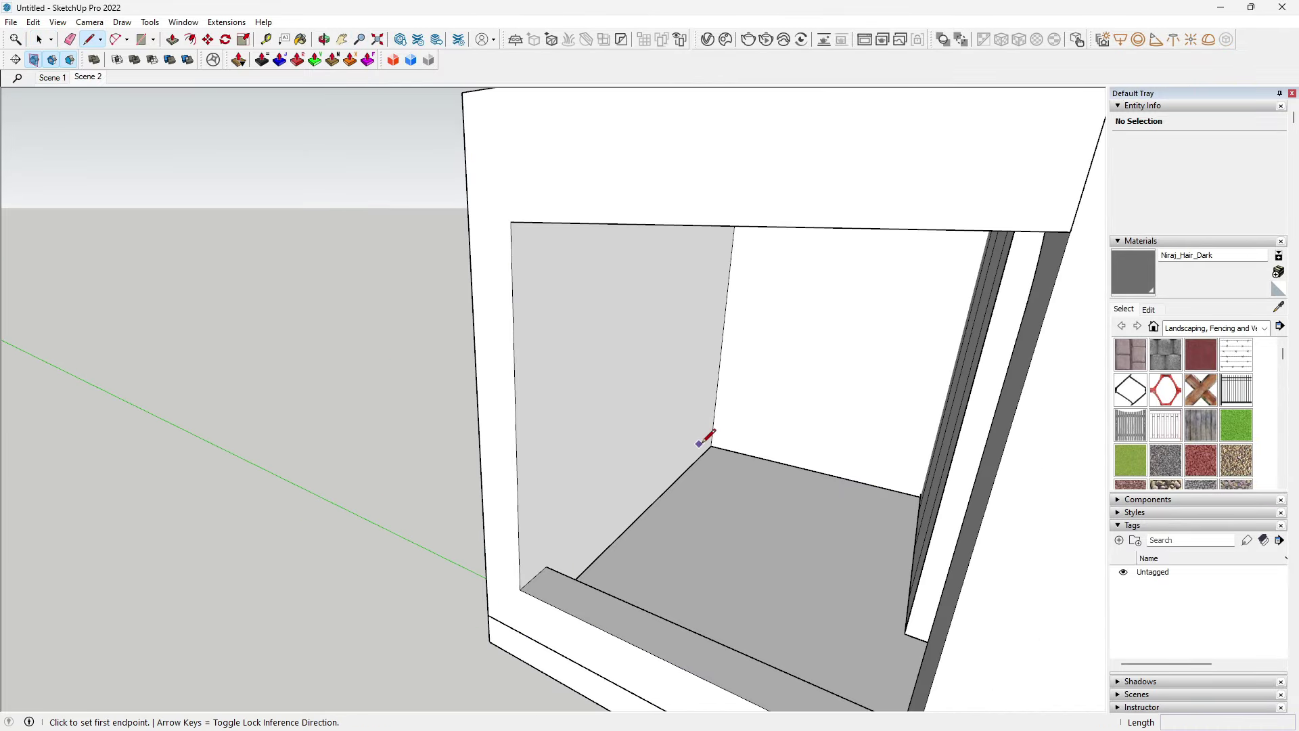
pyautogui.click(710, 446)
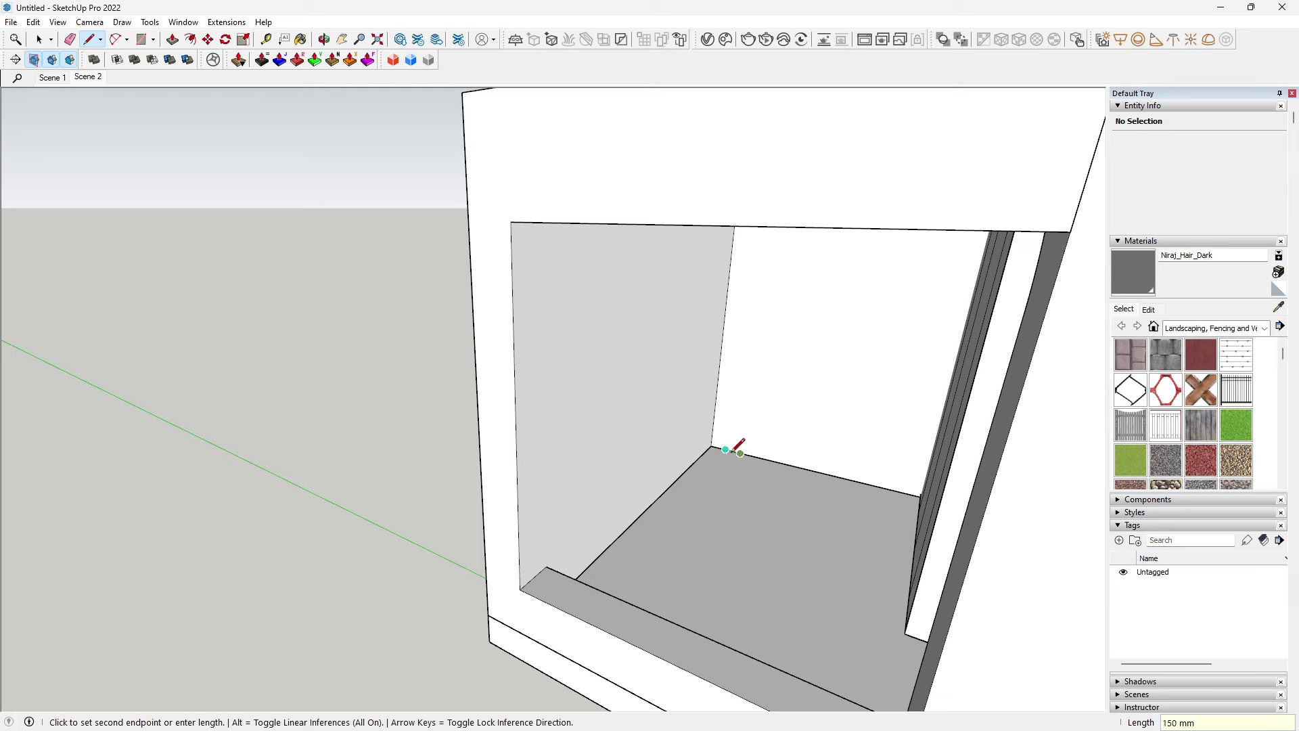
pyautogui.moveTo(626, 583)
pyautogui.mouseDown(button='middle')
pyautogui.moveTo(618, 615)
pyautogui.moveTo(635, 571)
pyautogui.moveTo(616, 558)
pyautogui.mouseUp(button='middle')
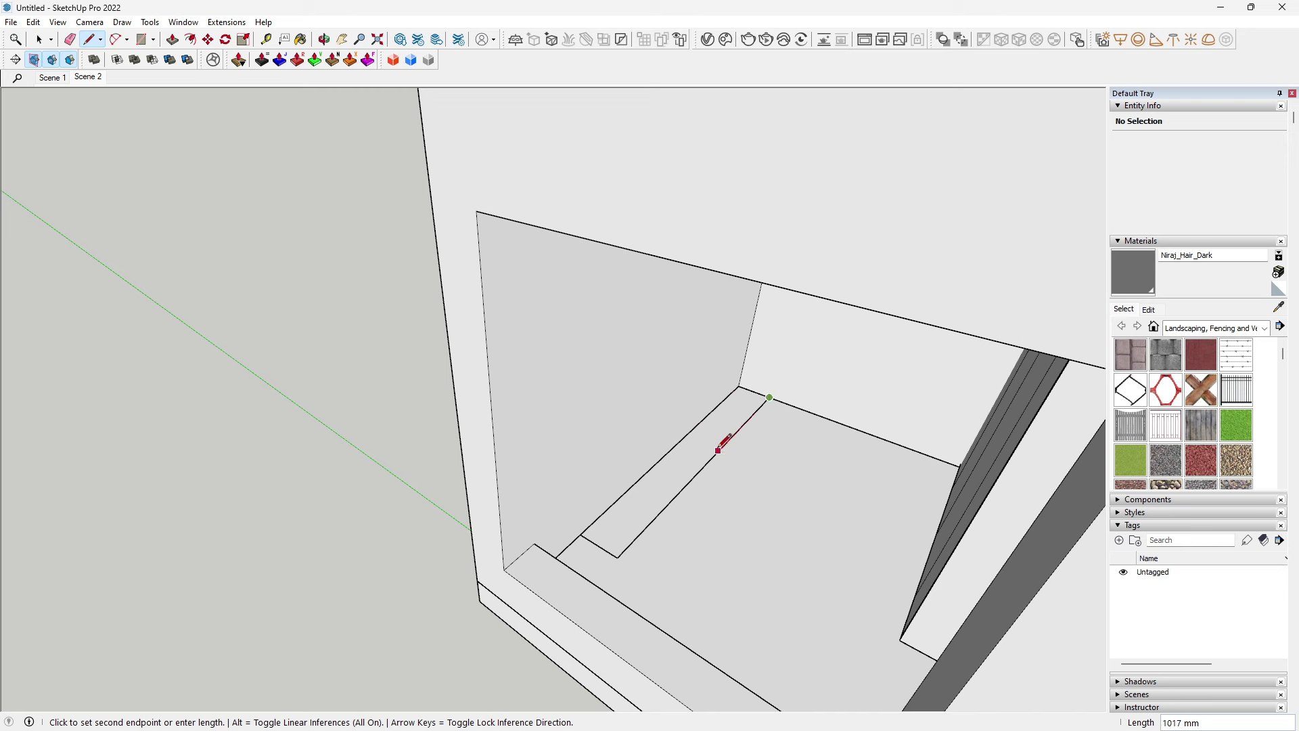
pyautogui.press('space')
pyautogui.doubleClick(724, 425)
pyautogui.rightClick(725, 423)
pyautogui.click(789, 539)
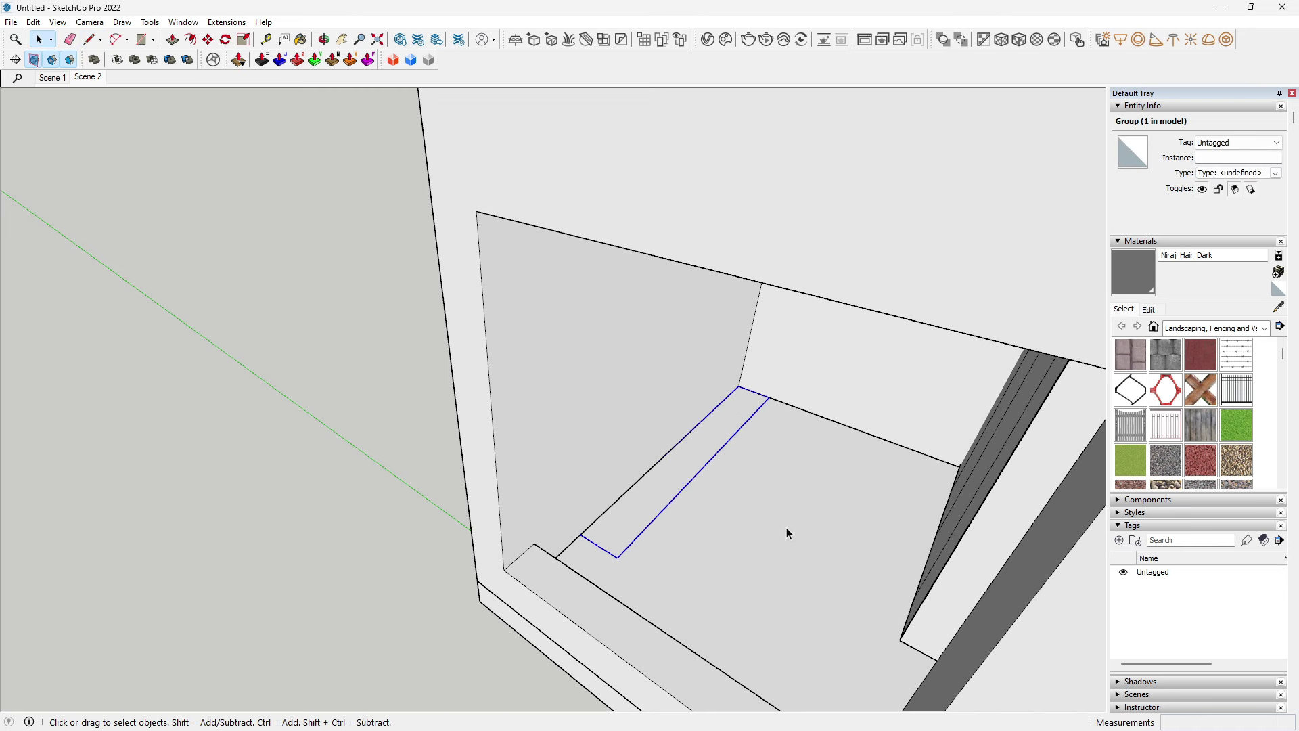
# Step: Inside the strip group, round the strip's corner with a 2-Point Arc fillet
pyautogui.moveTo(786, 527)
pyautogui.mouseDown(button='middle')
pyautogui.moveTo(646, 521)
pyautogui.moveTo(620, 545)
pyautogui.mouseUp(button='middle')
pyautogui.doubleClick(629, 525)
pyautogui.press('a')
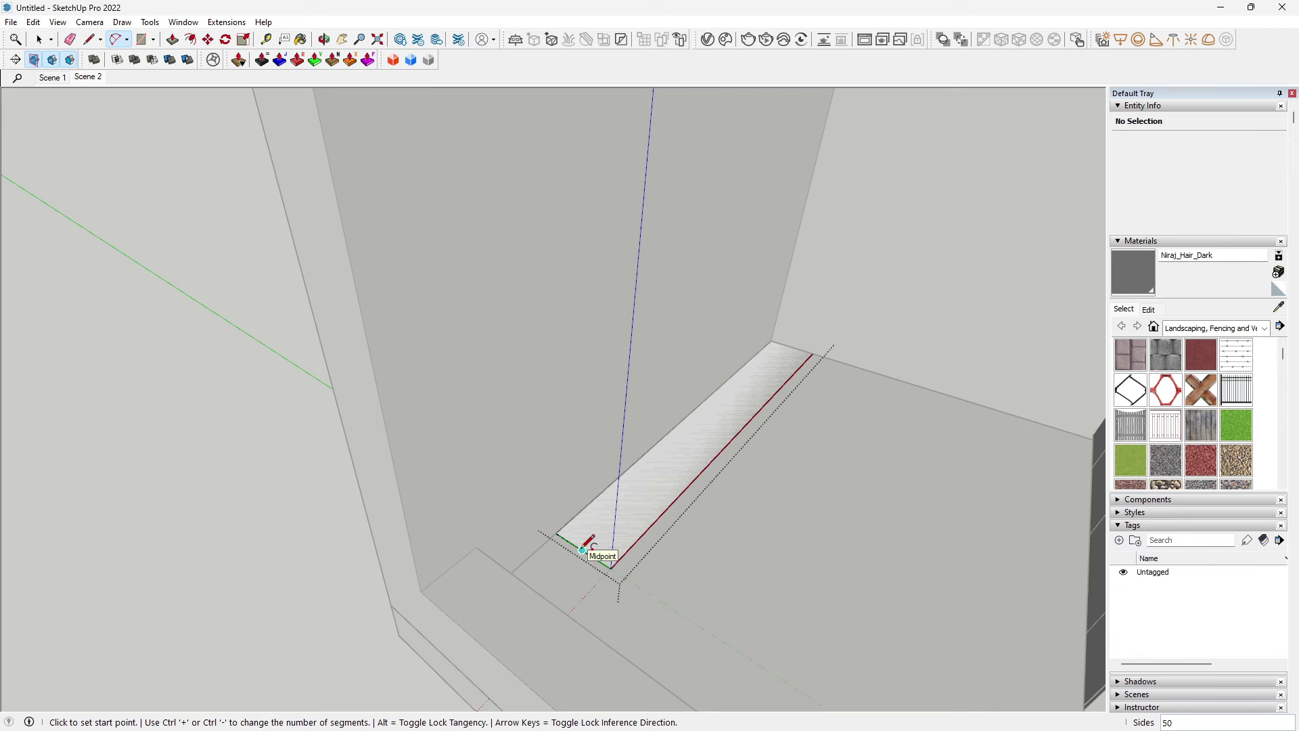
pyautogui.scroll(2, 582, 548)
pyautogui.click(587, 545)
pyautogui.click(669, 530)
pyautogui.scroll(-3, 670, 530)
# Step: Push/Pull the strip face up into a 2761 mm tall panel
pyautogui.press('space')
pyautogui.click(658, 525)
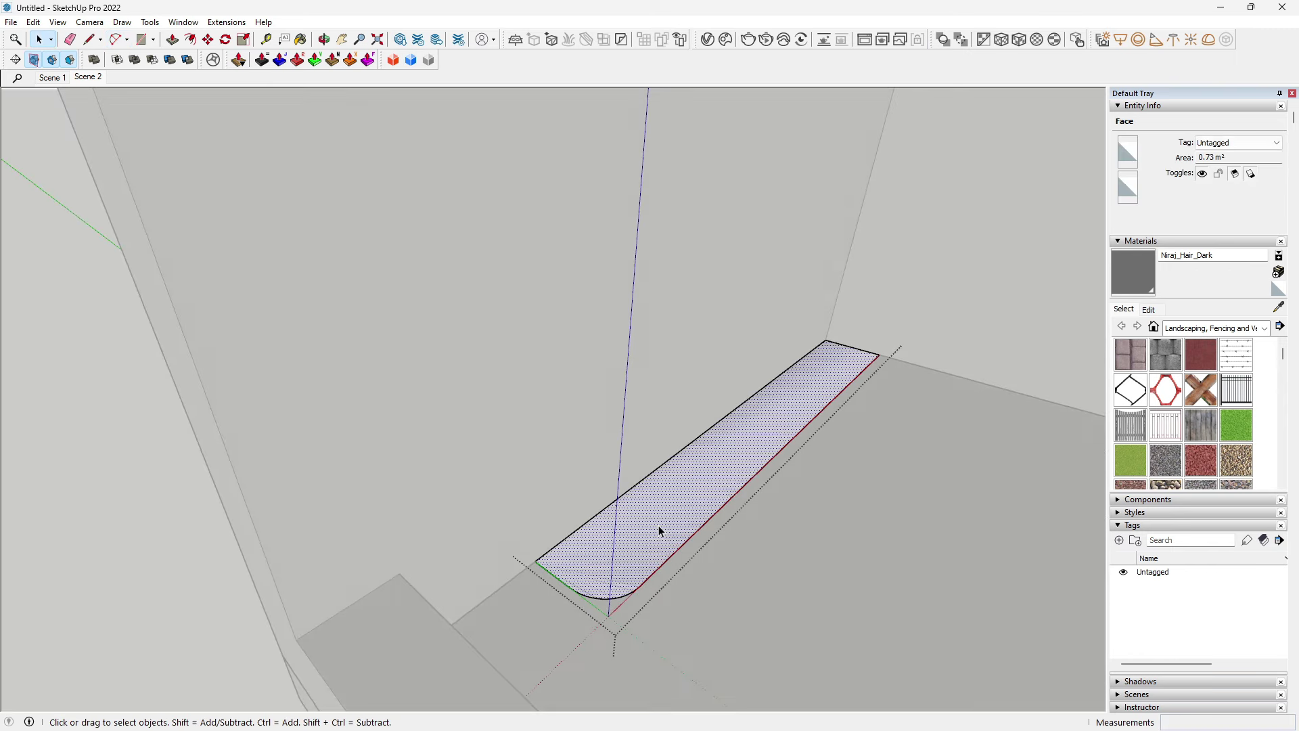
pyautogui.press('p')
pyautogui.moveTo(659, 525); pyautogui.dragTo(691, 409, button='middle')
pyautogui.click(740, 253)
pyautogui.moveTo(740, 253)
pyautogui.mouseDown(button='middle')
pyautogui.moveTo(760, 453)
pyautogui.moveTo(741, 579)
pyautogui.mouseUp(button='middle')
# Step: Soften the seam edge on the panel's rounded corner
pyautogui.press('e')
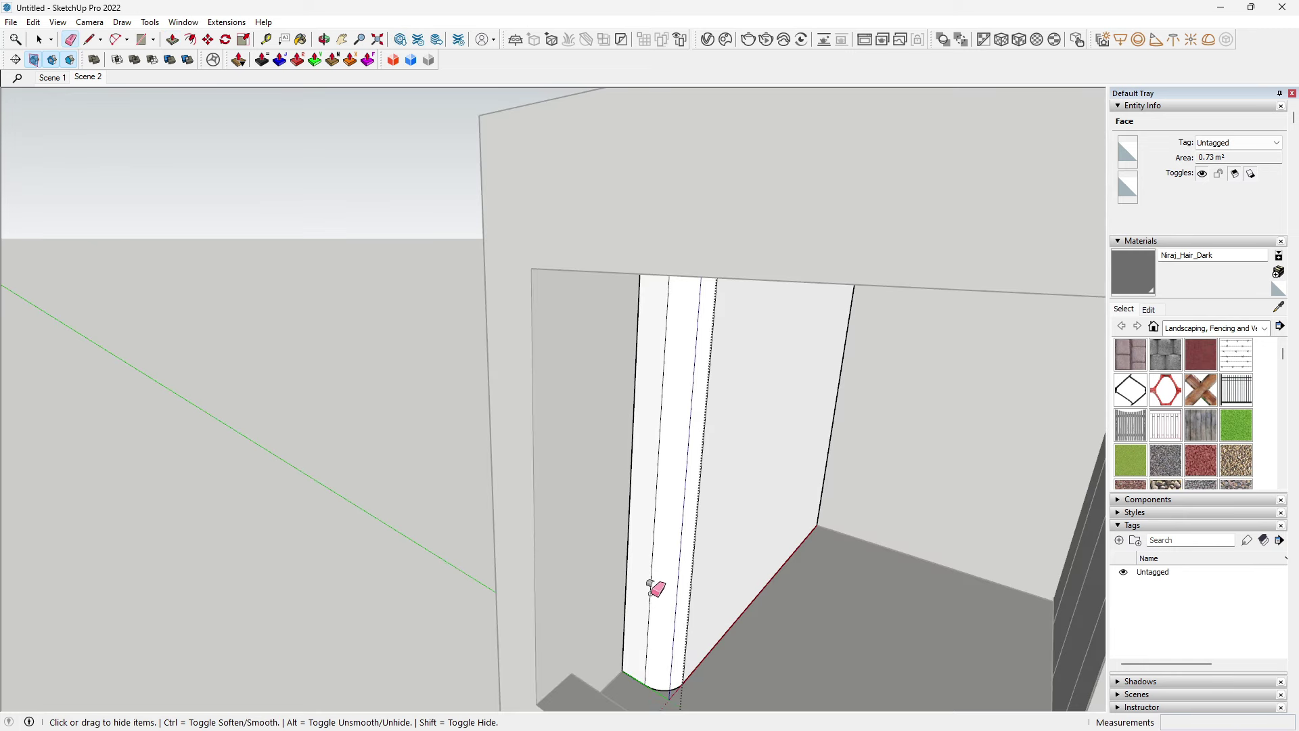
pyautogui.keyDown('shift'); pyautogui.click(653, 587); pyautogui.keyUp('shift')
pyautogui.scroll(3, 664, 539)
pyautogui.moveTo(681, 534)
pyautogui.mouseDown(button='middle')
pyautogui.moveTo(611, 533)
pyautogui.moveTo(769, 550)
pyautogui.moveTo(661, 591)
pyautogui.moveTo(533, 522)
pyautogui.moveTo(561, 525)
pyautogui.mouseUp(button='middle')
pyautogui.press('space')
pyautogui.click(661, 593)
# Step: Copy a vertical panel edge 300 mm along the floor
pyautogui.click(558, 514)
pyautogui.press('m')
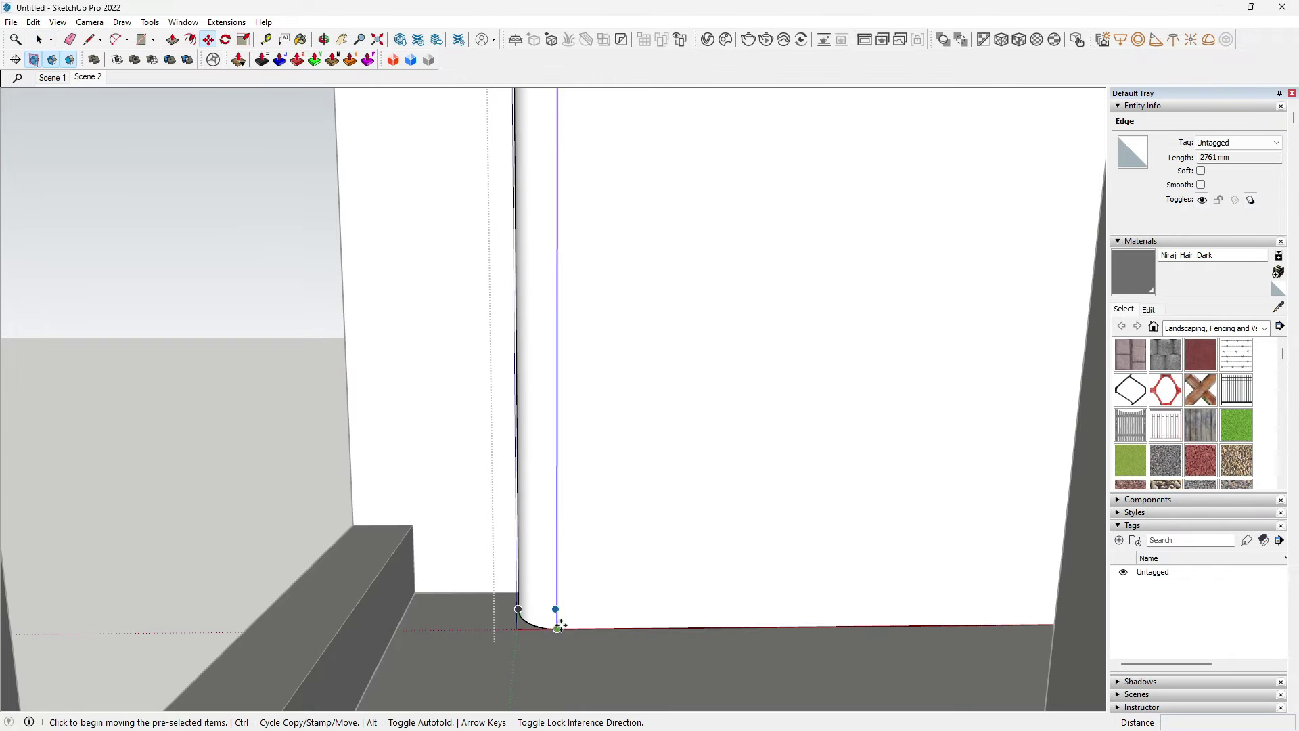
pyautogui.press('ctrl')
pyautogui.click(557, 626)
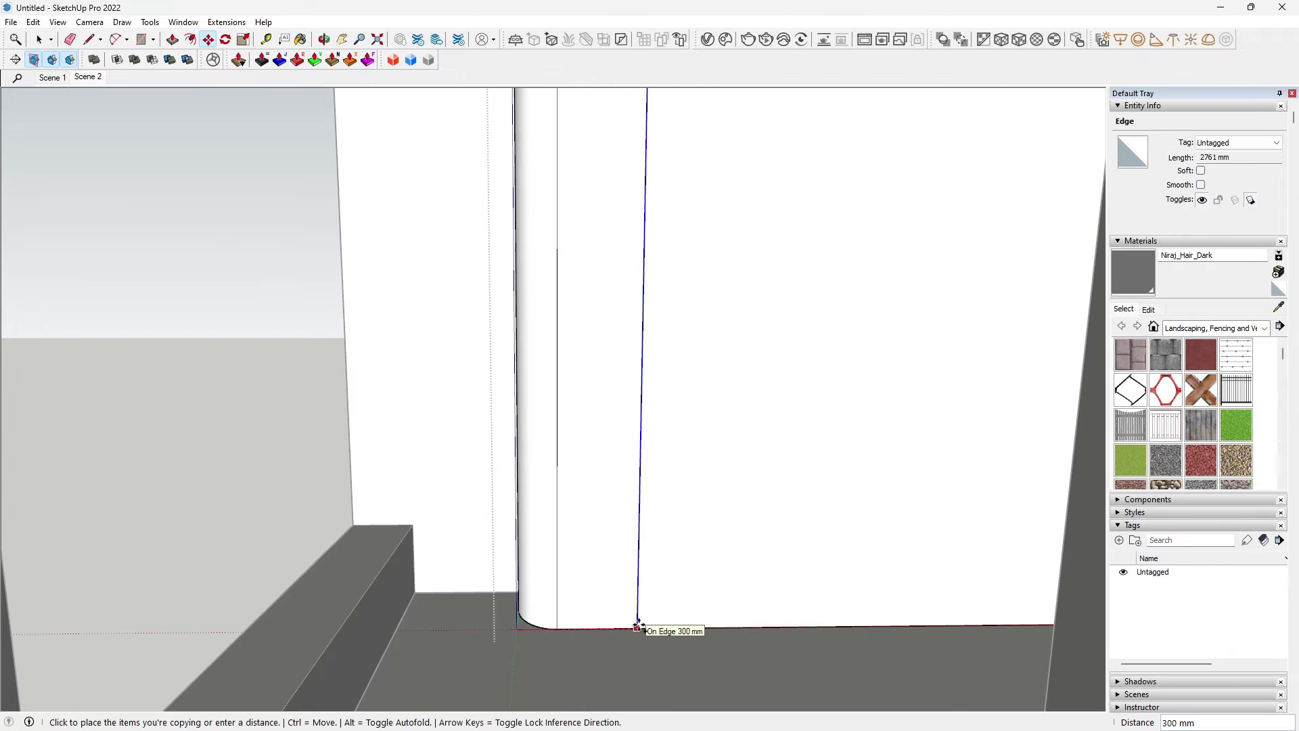
pyautogui.write('300')
pyautogui.press('Return')
# Step: Start copying a horizontal panel edge upward
pyautogui.scroll(-2, 611, 543)
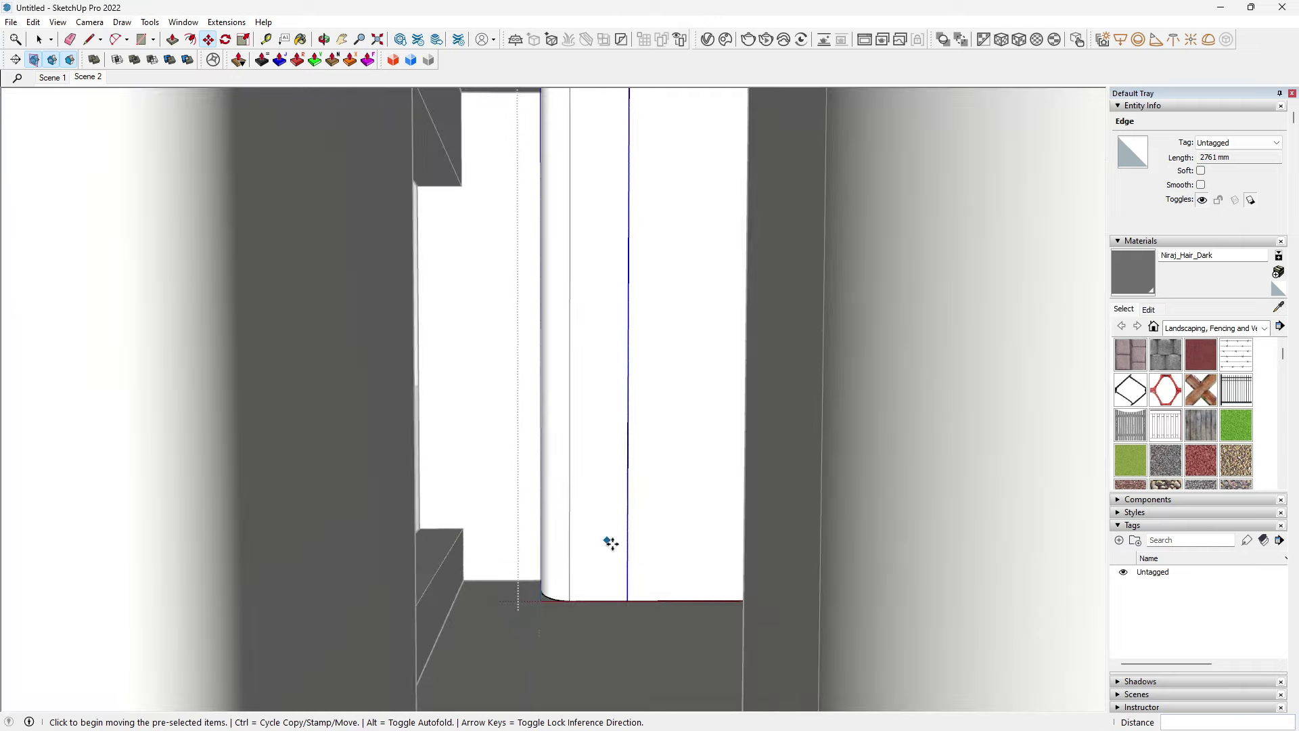
pyautogui.press('space')
pyautogui.moveTo(626, 551); pyautogui.dragTo(621, 577, button='middle')
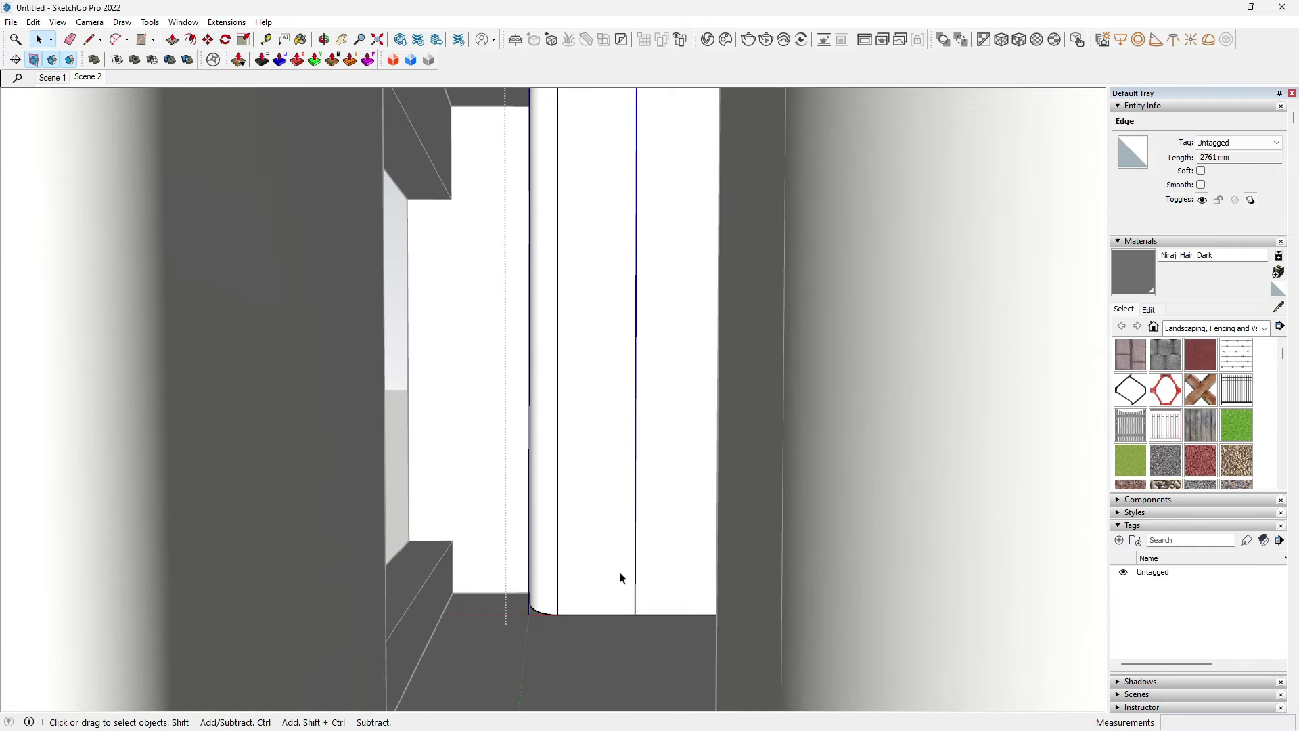
pyautogui.press('m')
pyautogui.press('ctrl')
pyautogui.click(623, 614)
# Step: Place the copied horizontal edge to close a square face on the panel
pyautogui.click(634, 489)
pyautogui.press('ctrl')
pyautogui.click(636, 420)
pyautogui.press('space')
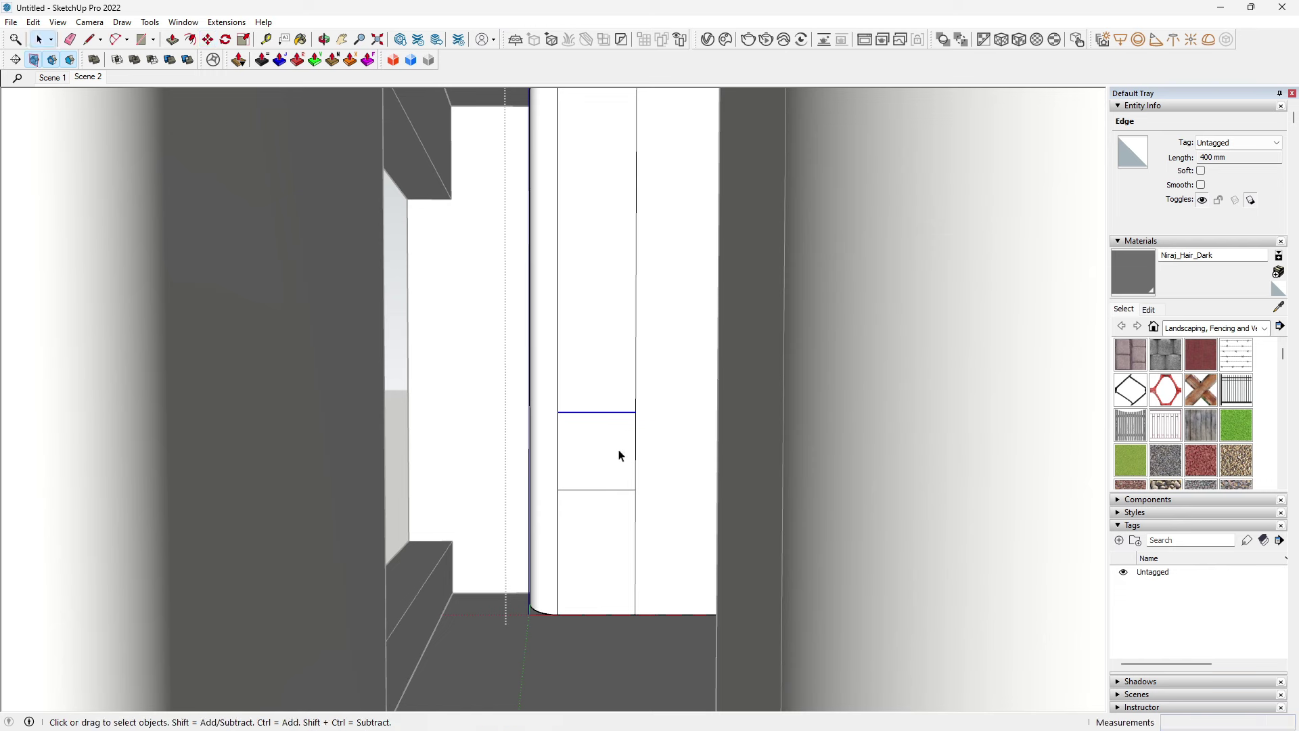
pyautogui.scroll(2, 629, 436)
pyautogui.press('p')
pyautogui.moveTo(625, 460); pyautogui.dragTo(633, 431, button='middle')
pyautogui.press('space')
pyautogui.scroll(1, 616, 464)
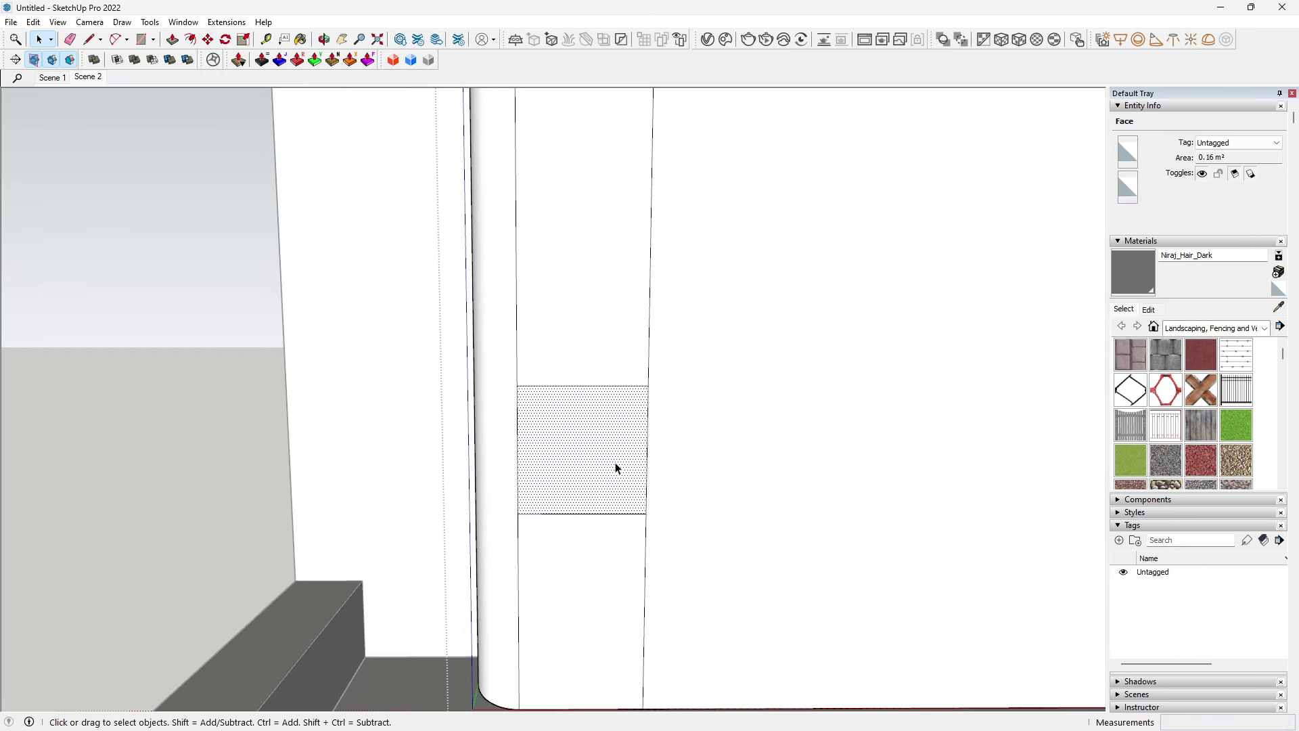
pyautogui.scroll(-2, 615, 467)
# Step: Move the square higher up the panel
pyautogui.press('m')
pyautogui.scroll(-2, 643, 406)
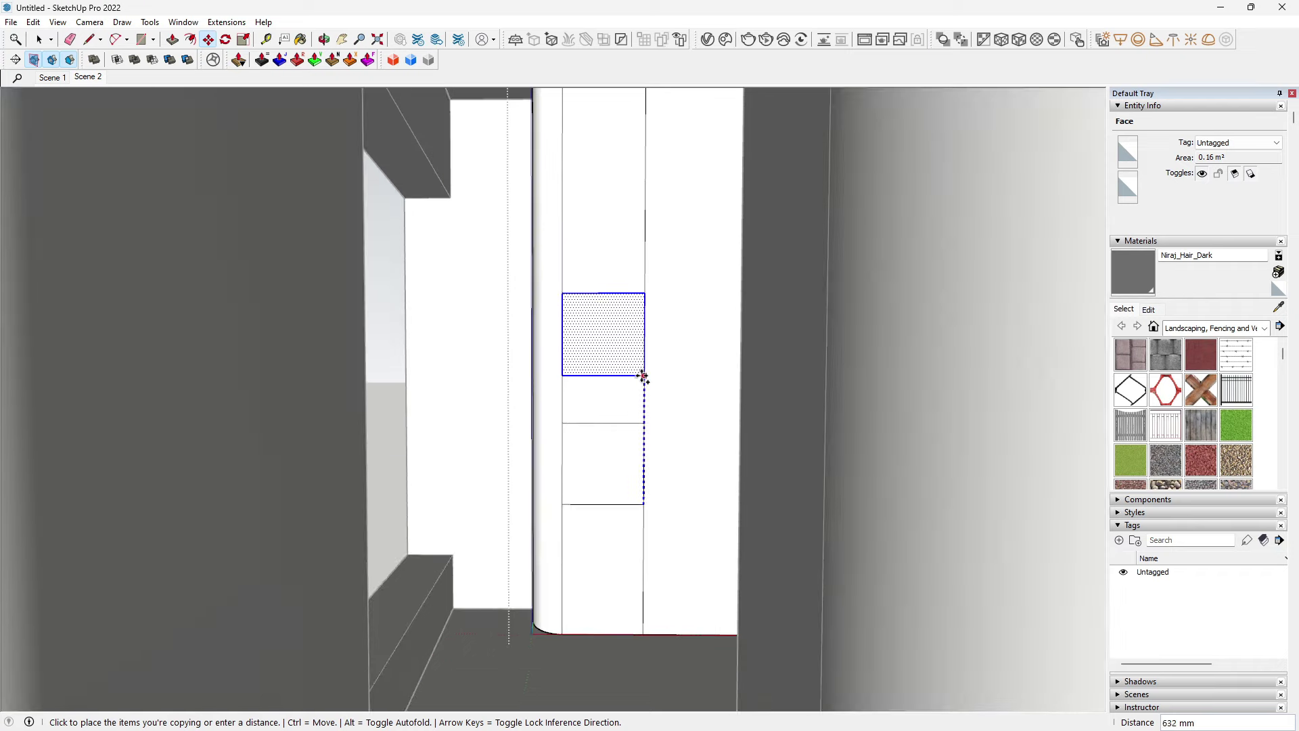
pyautogui.click(643, 412)
pyautogui.click(639, 295)
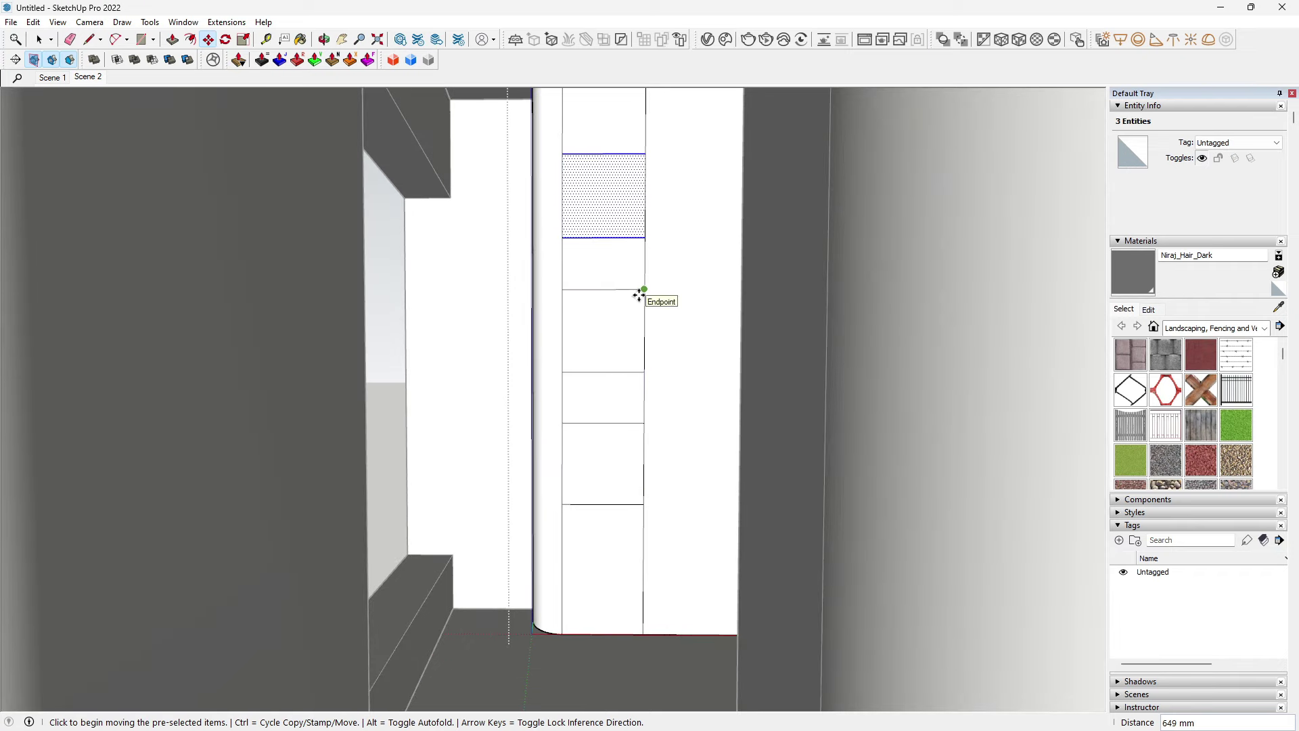
# Step: Offset inset outlines inside the lower square and the next square
pyautogui.press('e')
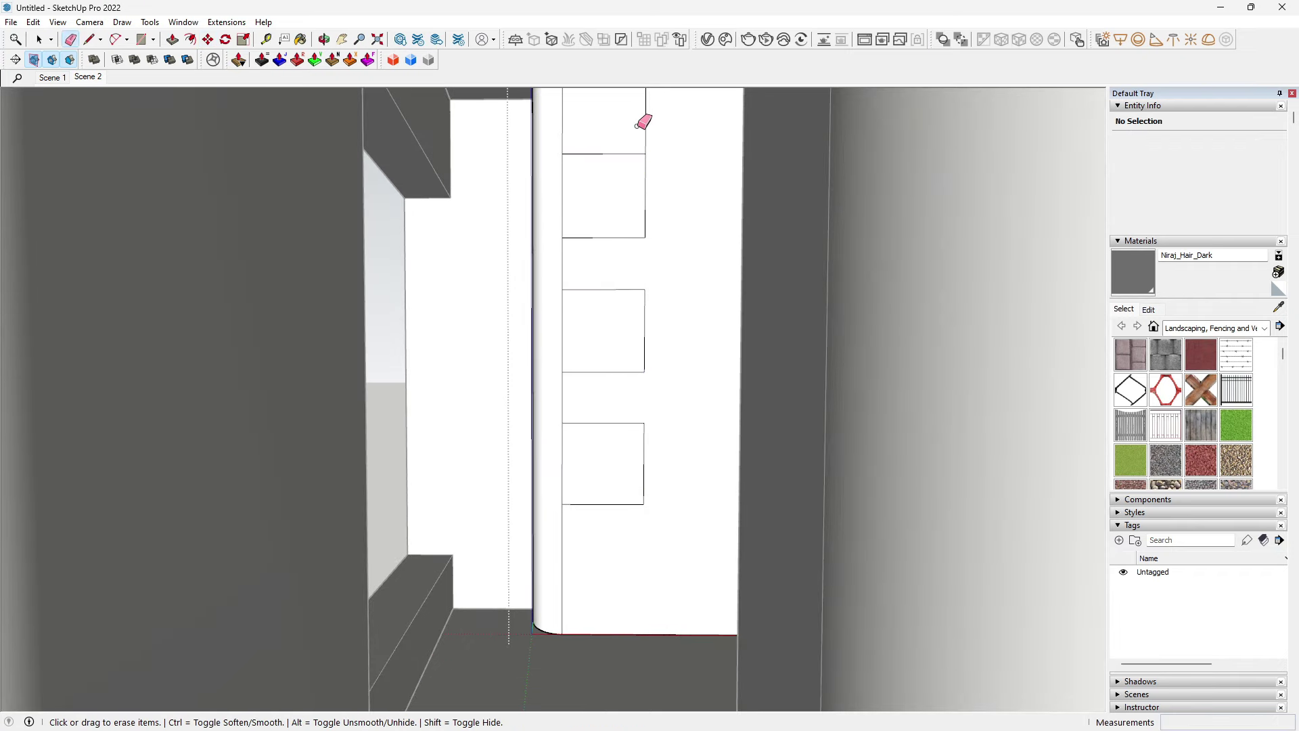
pyautogui.moveTo(564, 137); pyautogui.dragTo(684, 551, button='middle')
pyautogui.scroll(3, 603, 435)
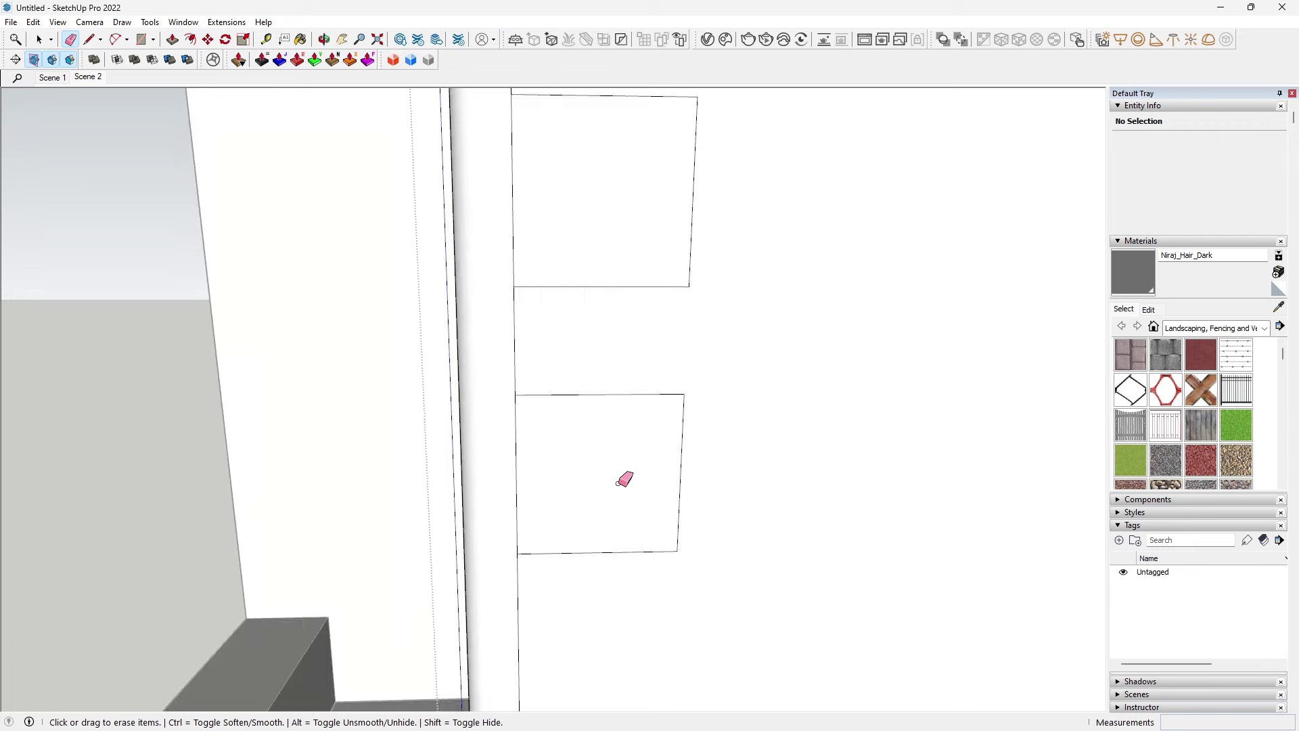
pyautogui.press('f')
pyautogui.click(680, 444)
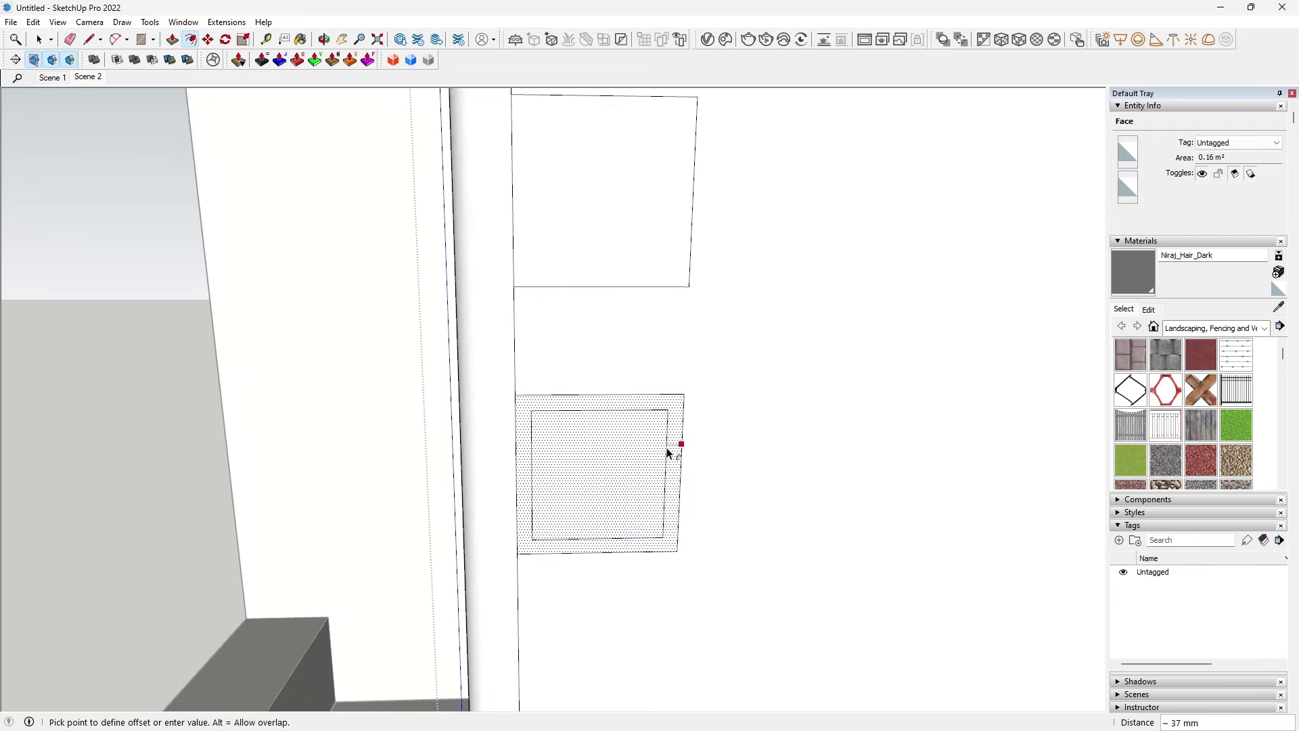
pyautogui.click(667, 451)
pyautogui.moveTo(667, 452); pyautogui.dragTo(629, 284, button='middle')
pyautogui.doubleClick(630, 284)
pyautogui.moveTo(623, 406)
pyautogui.mouseDown(button='middle')
pyautogui.moveTo(626, 497)
pyautogui.moveTo(643, 362)
pyautogui.mouseUp(button='middle')
# Step: Erase the outer frame edges around the three squares
pyautogui.press('e')
pyautogui.moveTo(643, 363); pyautogui.dragTo(637, 284)
pyautogui.click(629, 421)
pyautogui.click(623, 622)
pyautogui.moveTo(624, 622)
pyautogui.mouseDown(button='middle')
pyautogui.moveTo(629, 183)
pyautogui.moveTo(667, 318)
pyautogui.mouseUp(button='middle')
pyautogui.click(667, 318)
pyautogui.moveTo(647, 449); pyautogui.dragTo(648, 539, button='middle')
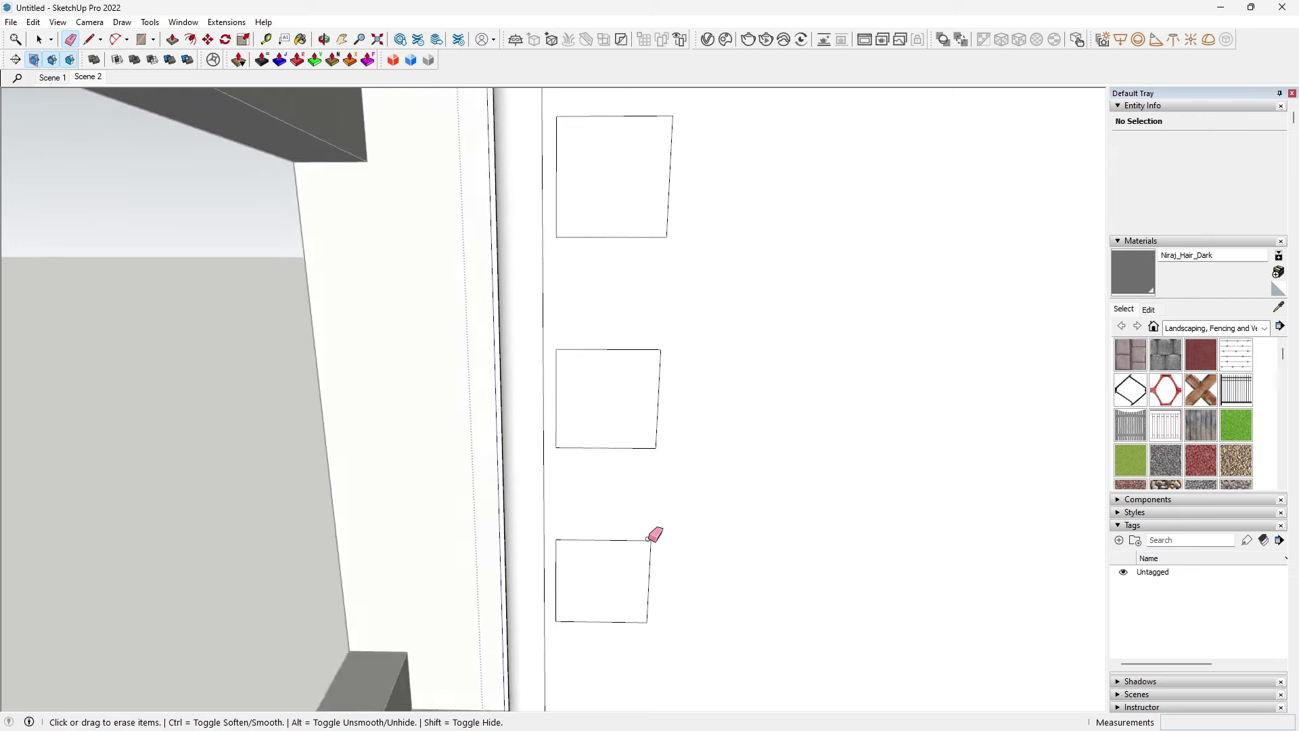
pyautogui.scroll(3, 648, 539)
# Step: Push the lower square 150 mm into the panel as a niche
pyautogui.press('p')
pyautogui.click(618, 632)
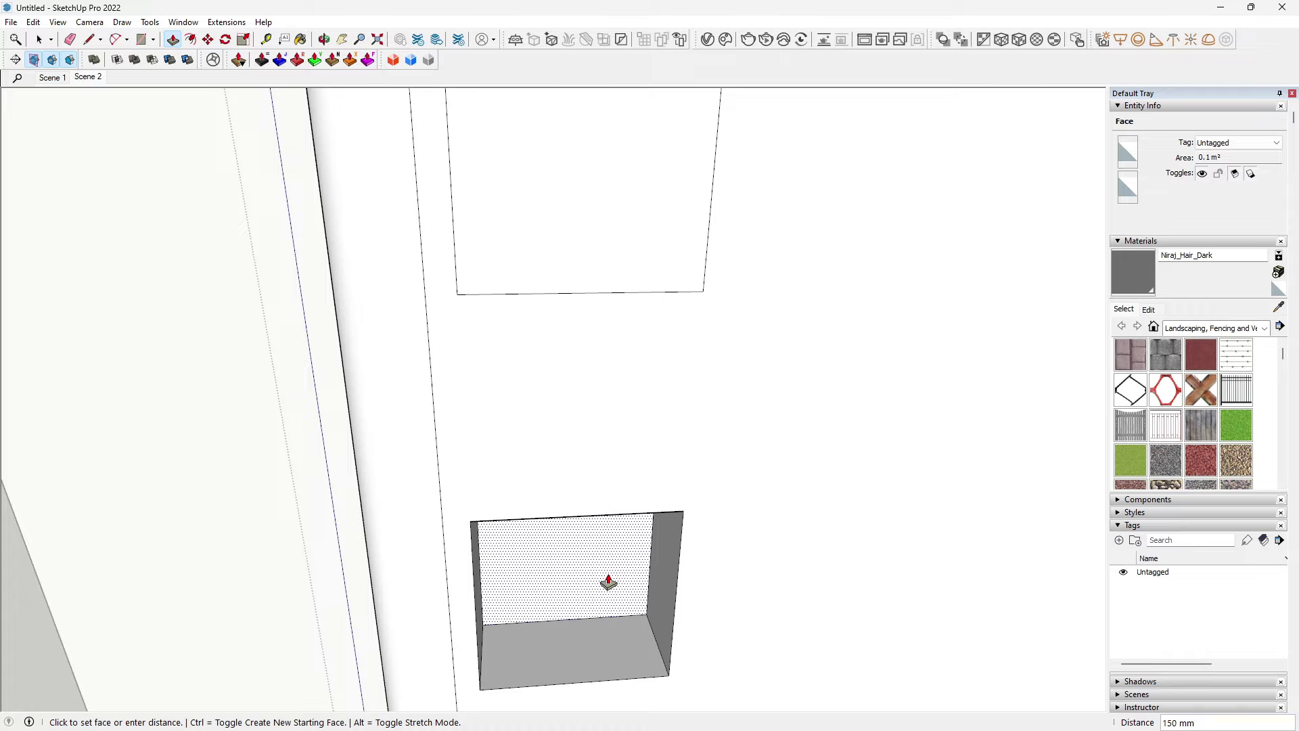
pyautogui.write('150')
pyautogui.click(608, 582)
pyautogui.scroll(-3, 592, 519)
pyautogui.moveTo(568, 579)
pyautogui.mouseDown(button='middle')
pyautogui.moveTo(690, 397)
pyautogui.moveTo(610, 459)
pyautogui.moveTo(640, 551)
pyautogui.moveTo(656, 516)
pyautogui.moveTo(670, 551)
pyautogui.mouseUp(button='middle')
pyautogui.scroll(5, 641, 551)
pyautogui.scroll(3, 667, 571)
# Step: Check the lower niche, abandoning a line and a no-change push on its side face
pyautogui.press('l')
pyautogui.click(670, 556)
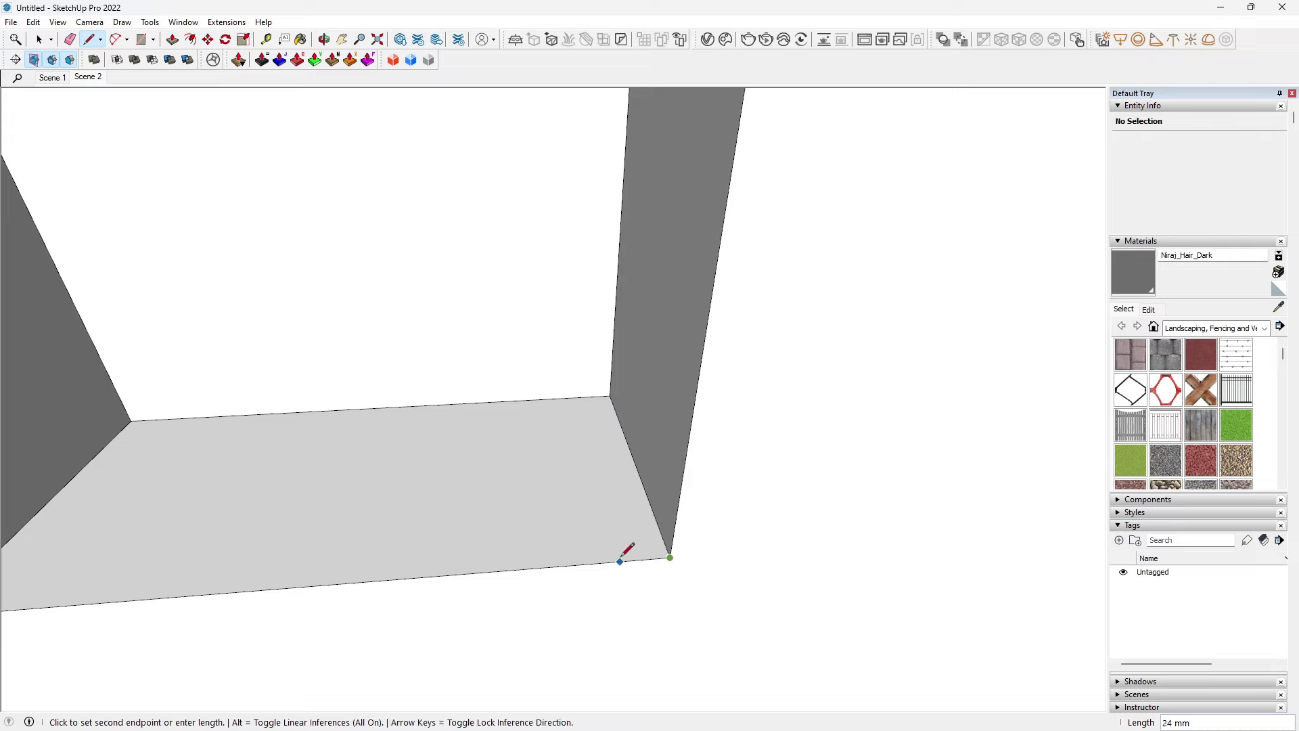
pyautogui.scroll(-2, 626, 560)
pyautogui.press('space')
pyautogui.scroll(-2, 638, 566)
pyautogui.scroll(-2, 608, 539)
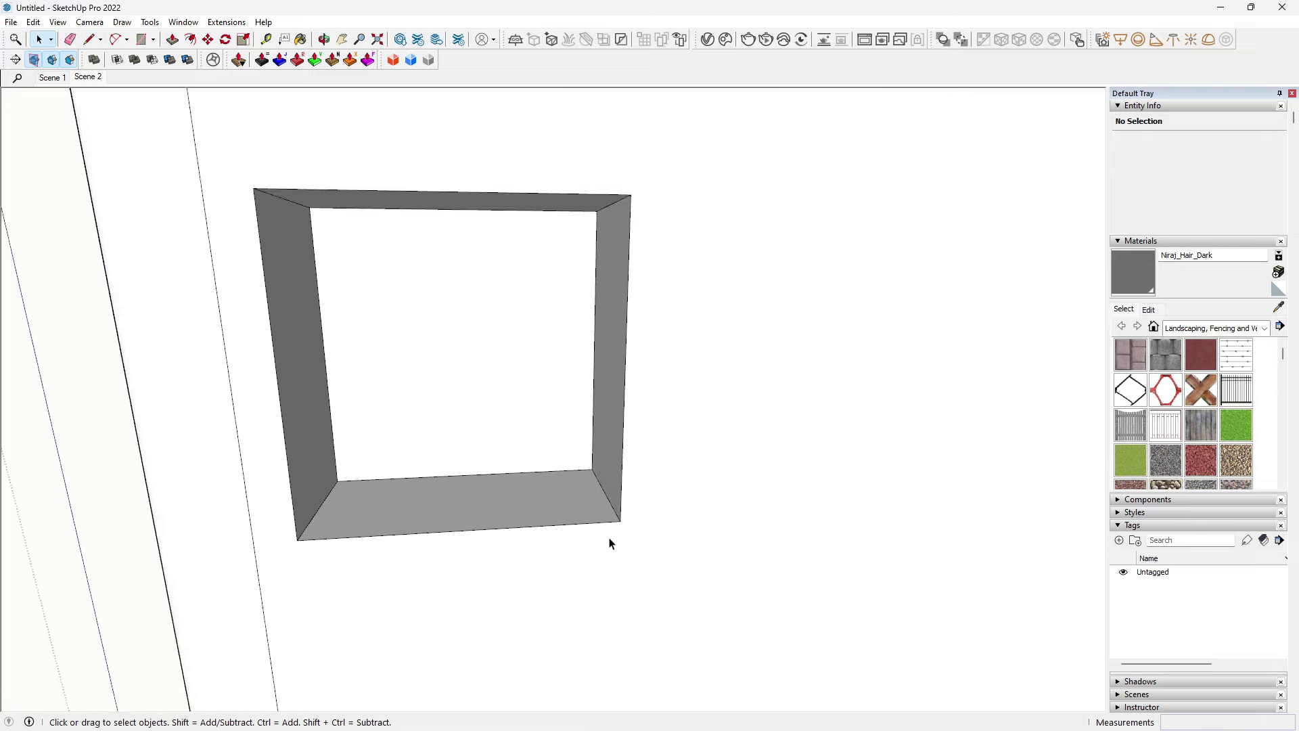
pyautogui.press('p')
pyautogui.click(589, 445)
pyautogui.click(666, 436)
# Step: Orbit up to view the niches above the lower one
pyautogui.moveTo(666, 437)
pyautogui.mouseDown(button='middle')
pyautogui.moveTo(635, 463)
pyautogui.moveTo(617, 318)
pyautogui.moveTo(629, 226)
pyautogui.moveTo(643, 487)
pyautogui.moveTo(654, 478)
pyautogui.moveTo(608, 545)
pyautogui.mouseUp(button='middle')
pyautogui.scroll(-3, 661, 405)
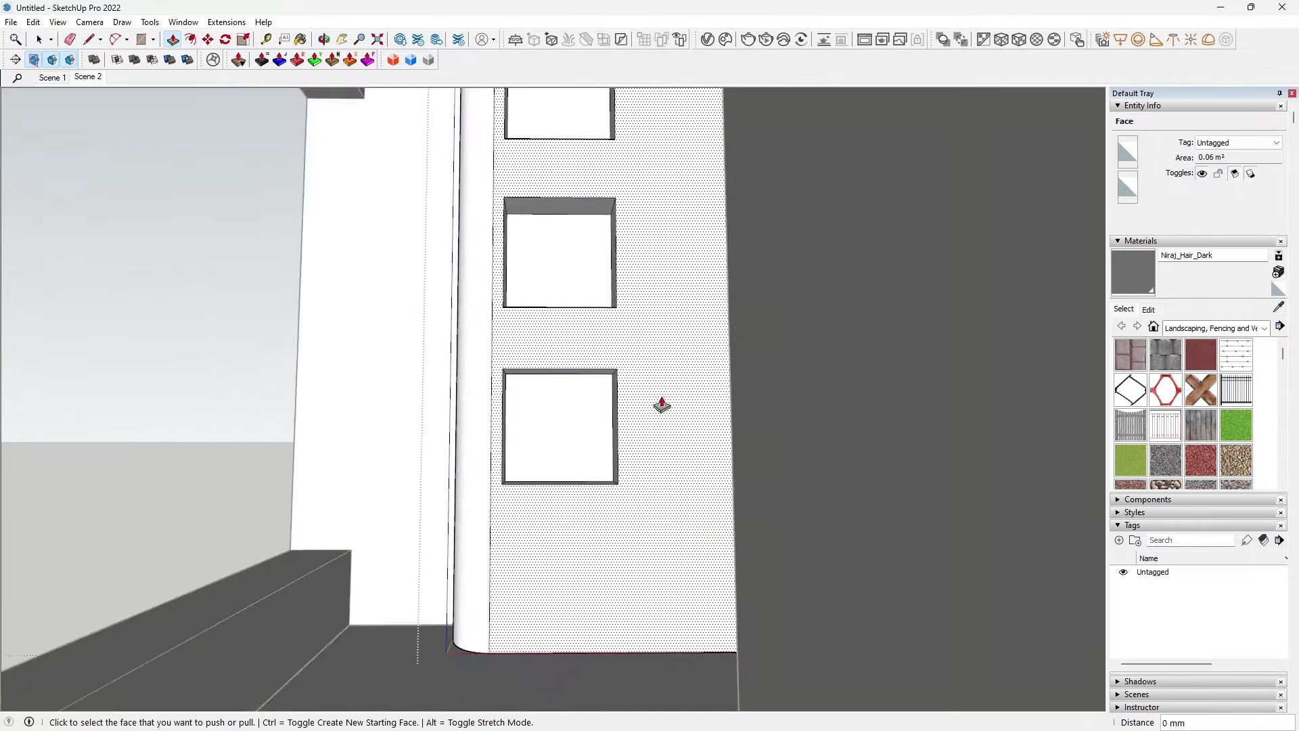
pyautogui.scroll(-2, 684, 542)
pyautogui.moveTo(631, 397); pyautogui.dragTo(636, 273, button='middle')
pyautogui.press('p')
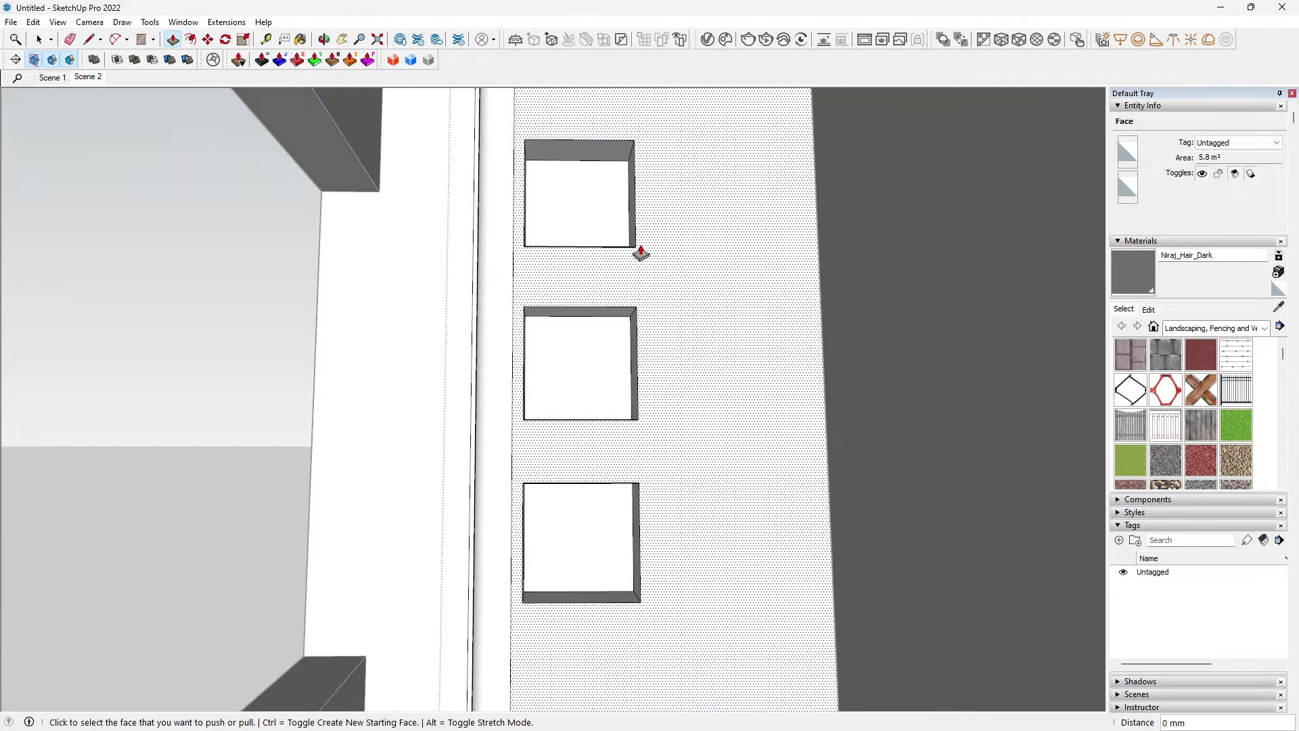
pyautogui.scroll(5, 673, 615)
# Step: Draw a rounded fillet arc profile in the lower niche's corner
pyautogui.press('l')
pyautogui.scroll(2, 680, 609)
pyautogui.moveTo(676, 613); pyautogui.dragTo(667, 609, button='middle')
pyautogui.press('r')
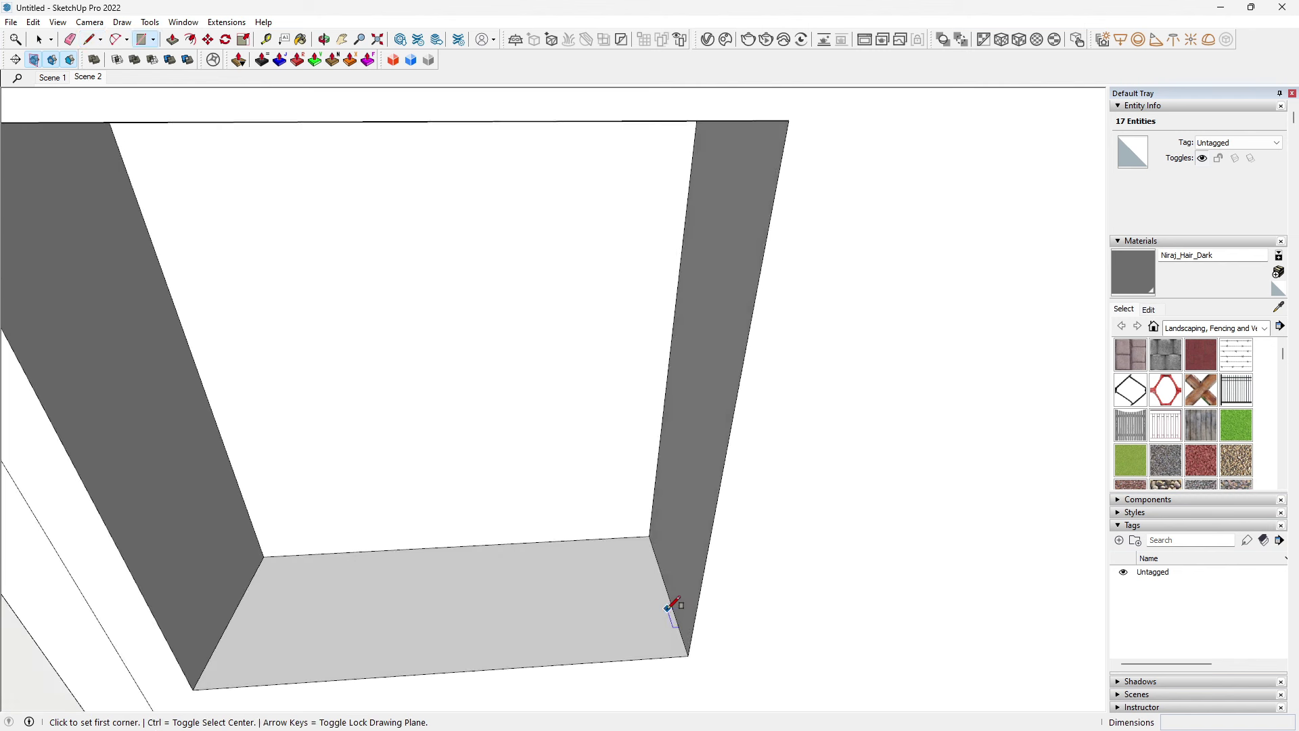
pyautogui.click(669, 598)
pyautogui.press('a')
pyautogui.click(624, 627)
pyautogui.press('e')
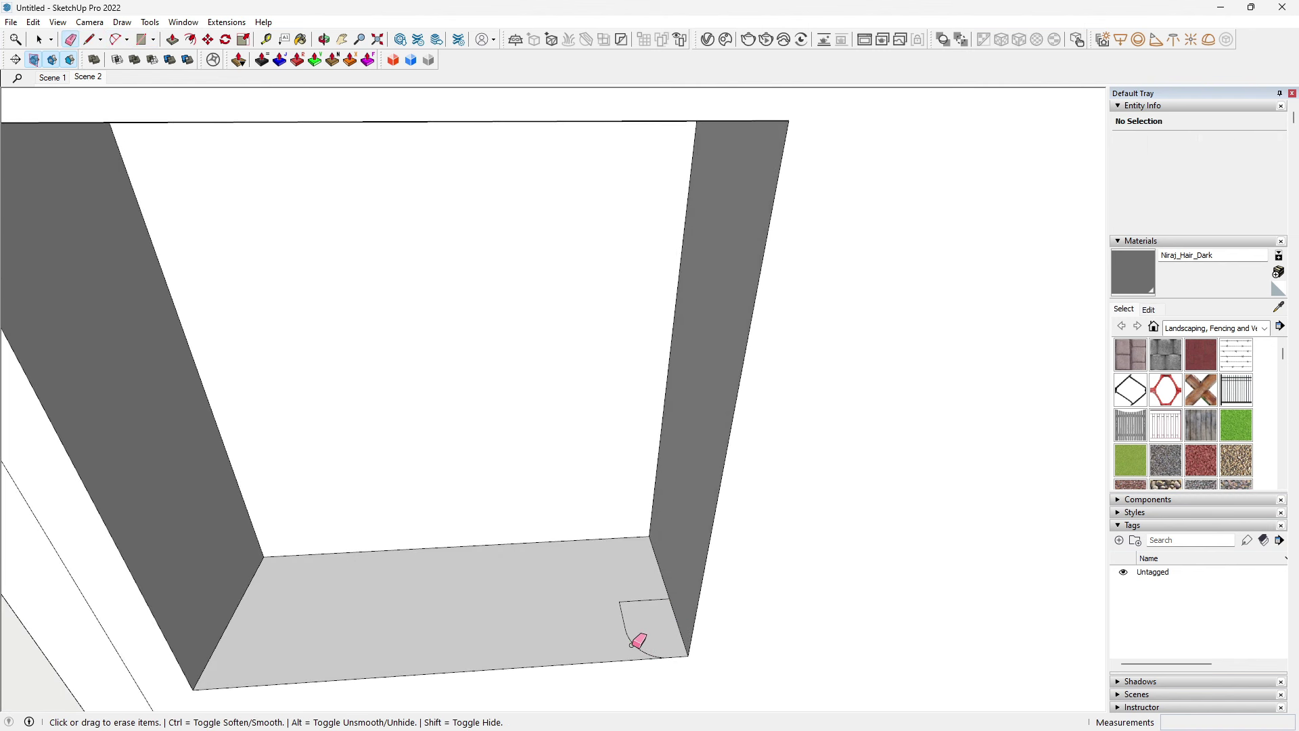
pyautogui.click(655, 639)
# Step: Copy the rounded corner profile to the niche edge and 661 mm up into the upper niche
pyautogui.press('m')
pyautogui.press('ctrl')
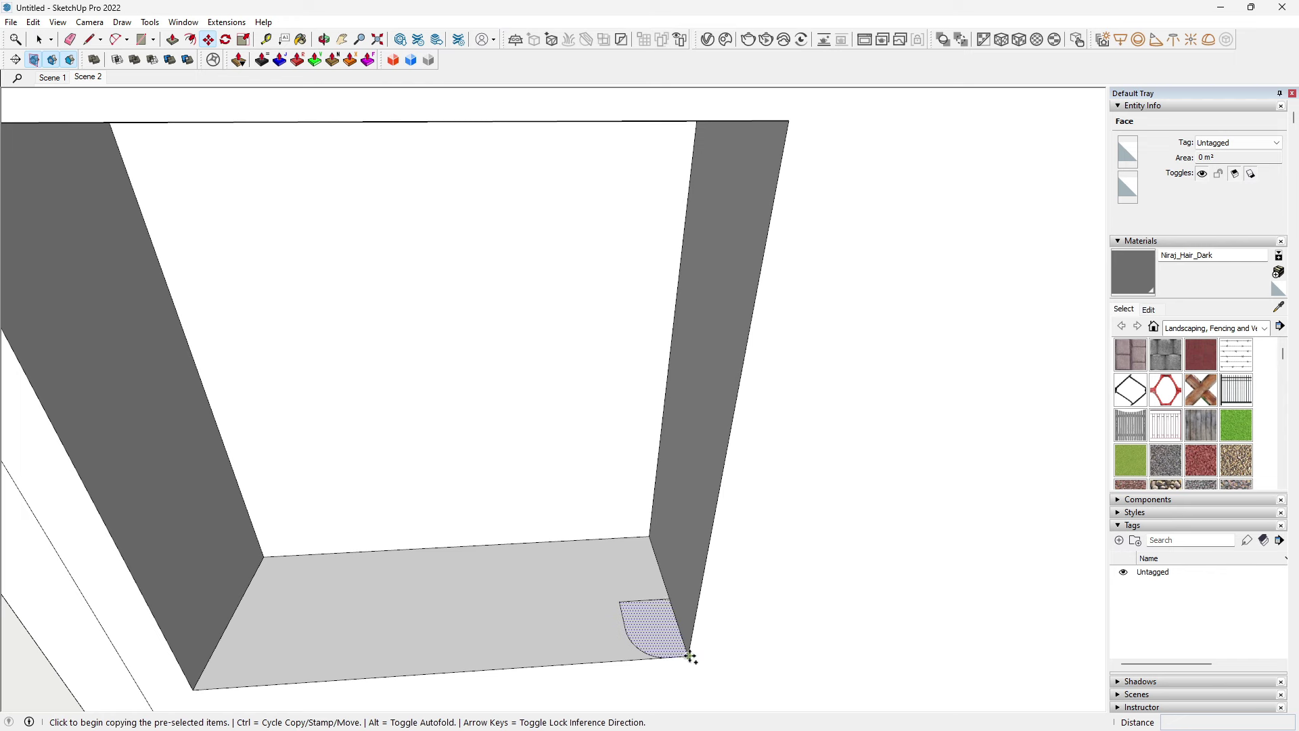
pyautogui.click(688, 655)
pyautogui.click(702, 582)
pyautogui.scroll(-5, 710, 522)
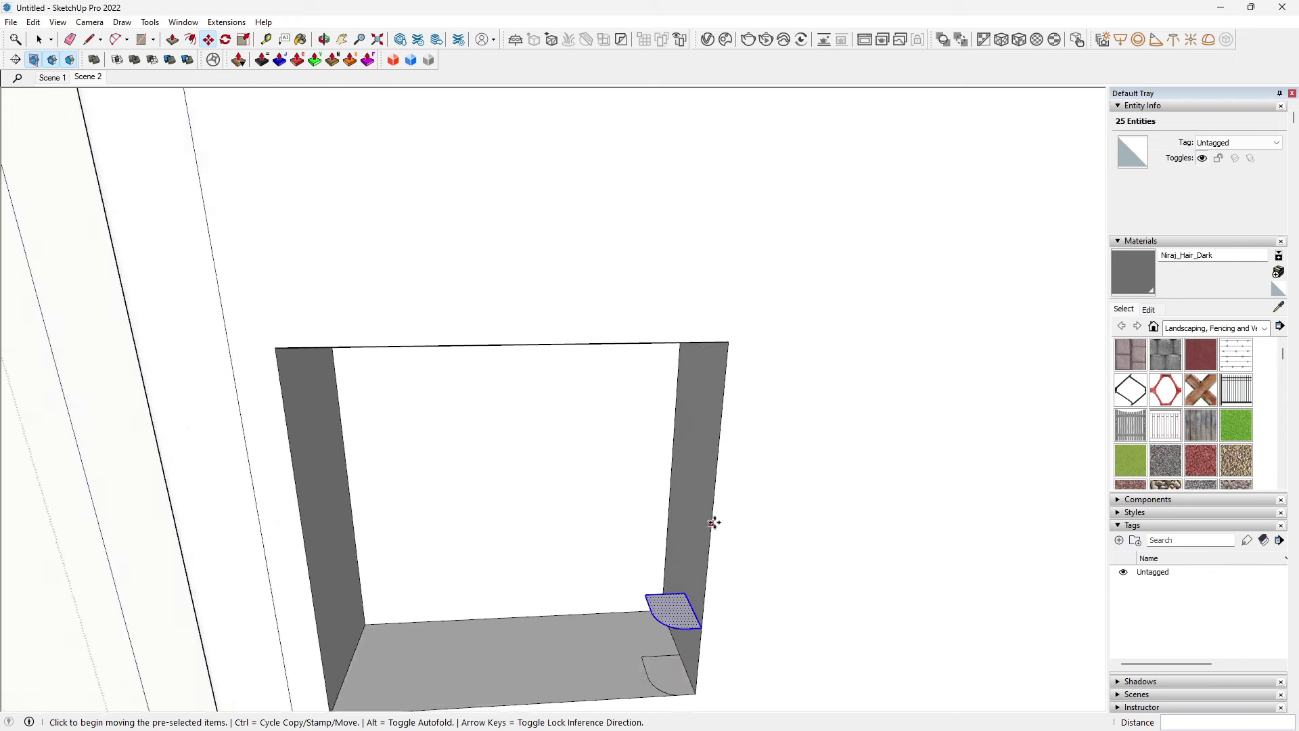
pyautogui.click(710, 522)
pyautogui.click(668, 245)
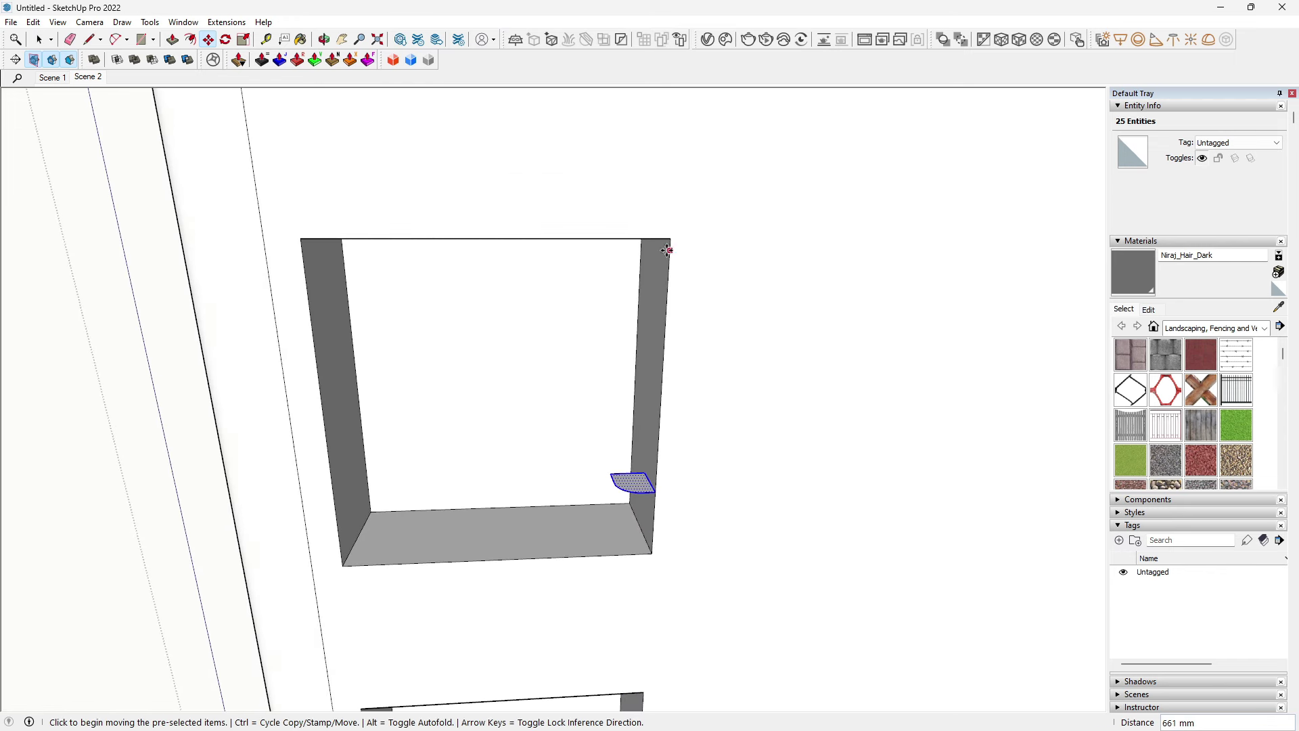
pyautogui.scroll(-4, 667, 271)
# Step: Erase the extra arc at the niche's bottom corner
pyautogui.press('space')
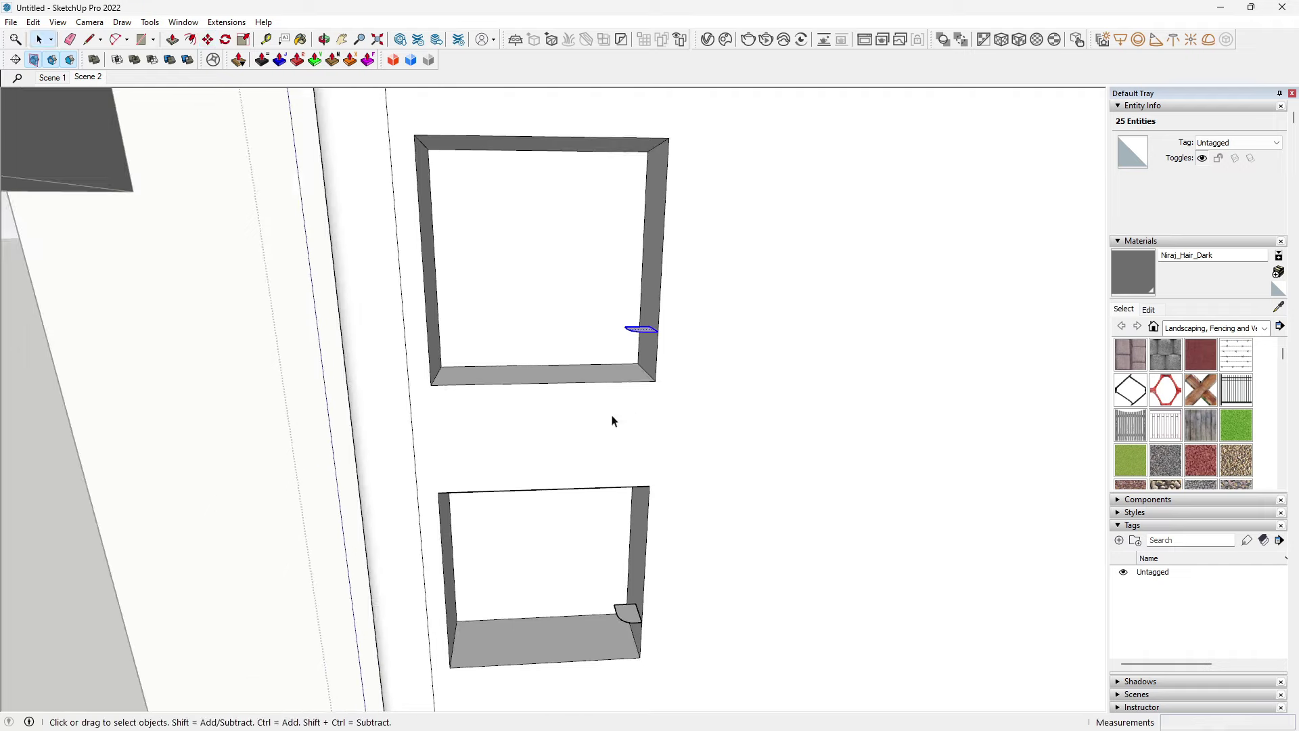
pyautogui.scroll(4, 606, 525)
pyautogui.click(583, 459)
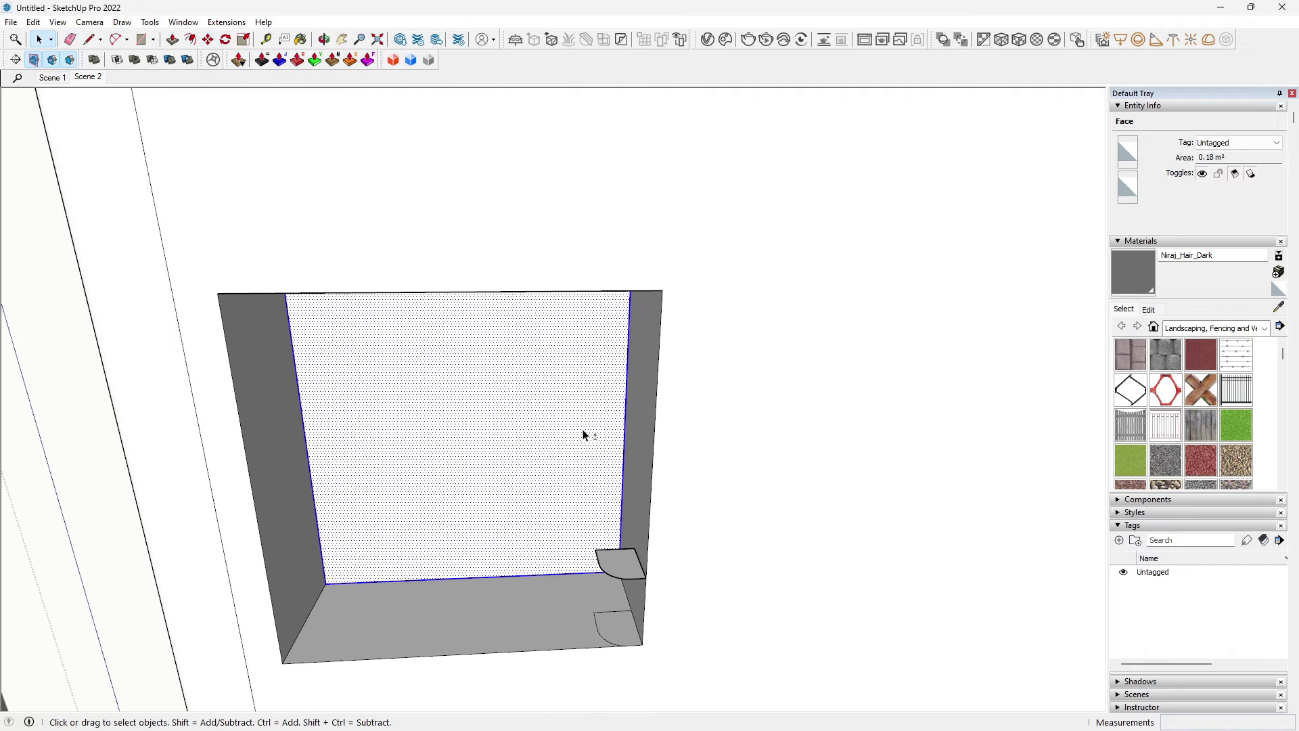
pyautogui.click(607, 620)
pyautogui.press('e')
pyautogui.click(598, 620)
# Step: Sweep the arc profile around the first niche opening with Follow Me and erase its leftover edges
pyautogui.press('space')
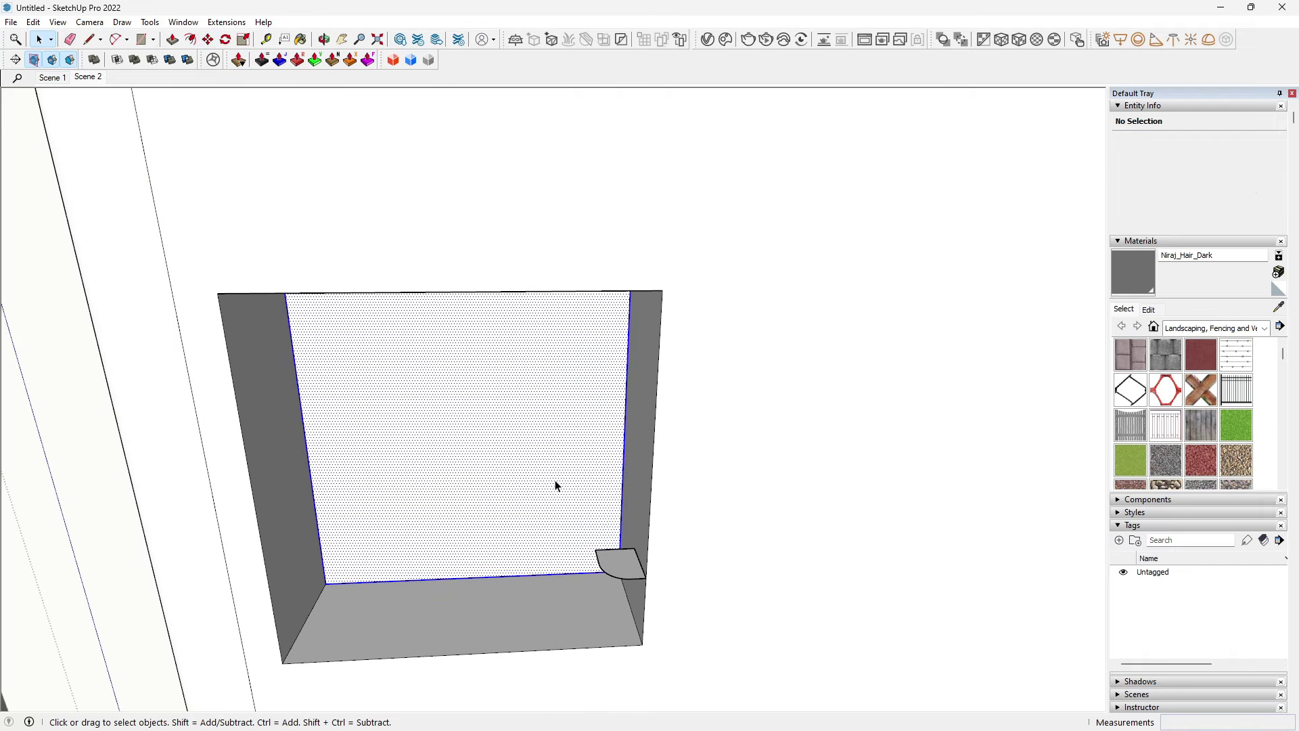
pyautogui.keyDown('shift'); pyautogui.click(556, 485); pyautogui.keyUp('shift')
pyautogui.moveTo(556, 485); pyautogui.dragTo(580, 465, button='middle')
pyautogui.click(161, 24)
pyautogui.click(183, 180)
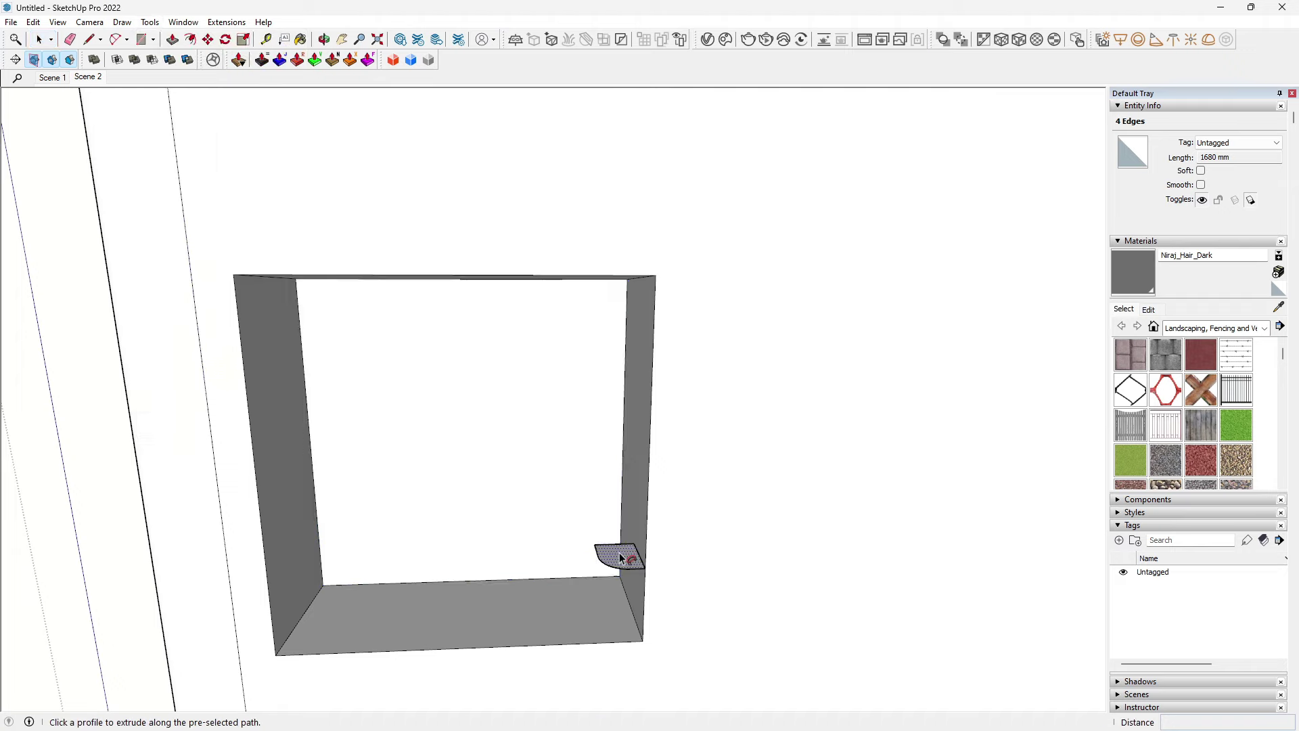
pyautogui.click(618, 553)
pyautogui.press('e')
pyautogui.moveTo(673, 266); pyautogui.dragTo(679, 274)
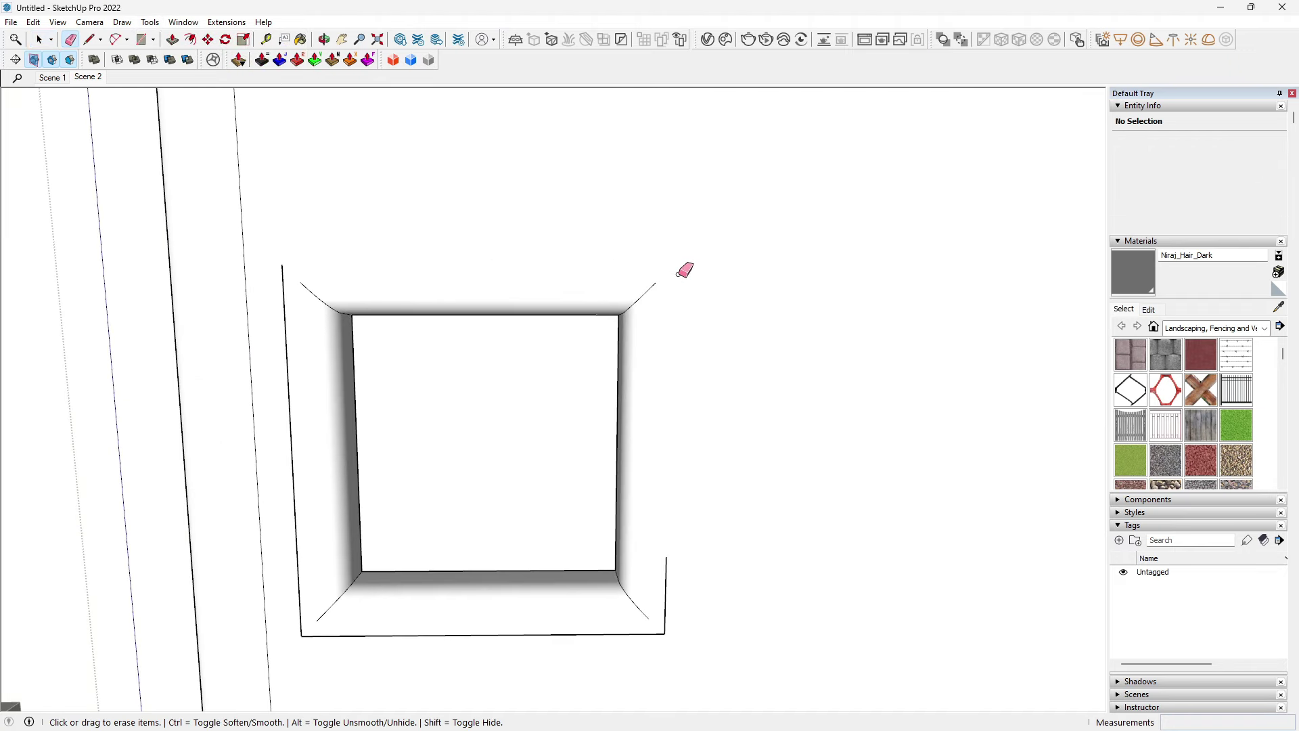
pyautogui.click(299, 582)
# Step: Sweep the arc profile around the second niche's opening with Follow Me
pyautogui.moveTo(352, 334); pyautogui.dragTo(574, 397, button='middle')
pyautogui.scroll(3, 571, 406)
pyautogui.press('space')
pyautogui.doubleClick(576, 374)
pyautogui.keyDown('shift'); pyautogui.click(576, 374); pyautogui.keyUp('shift')
pyautogui.click(150, 21)
pyautogui.click(182, 180)
pyautogui.click(612, 423)
pyautogui.keyDown('shift'); pyautogui.moveTo(612, 423); pyautogui.dragTo(605, 389, button='middle'); pyautogui.keyUp('shift')
pyautogui.press('e')
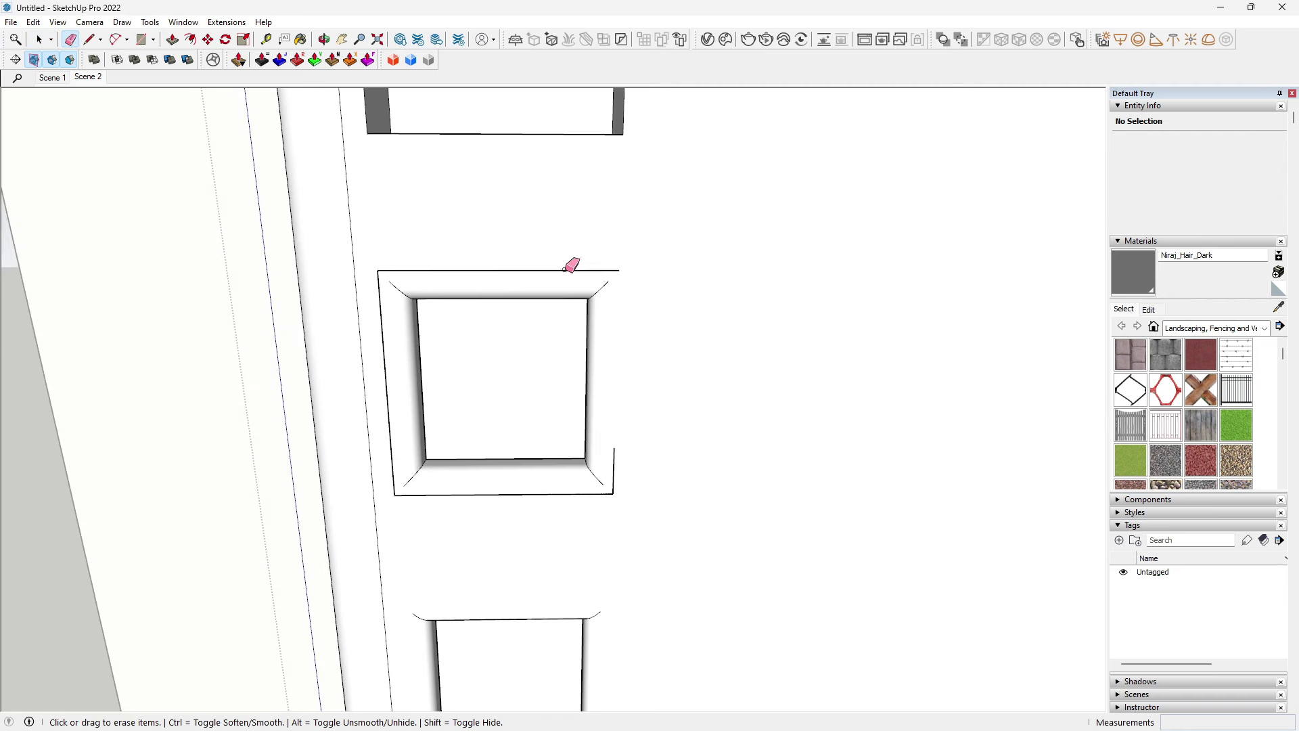
# Step: Sweep the arc profile around the top niche's opening with Follow Me
pyautogui.moveTo(455, 504); pyautogui.dragTo(621, 426, button='middle')
pyautogui.scroll(3, 620, 426)
pyautogui.press('space')
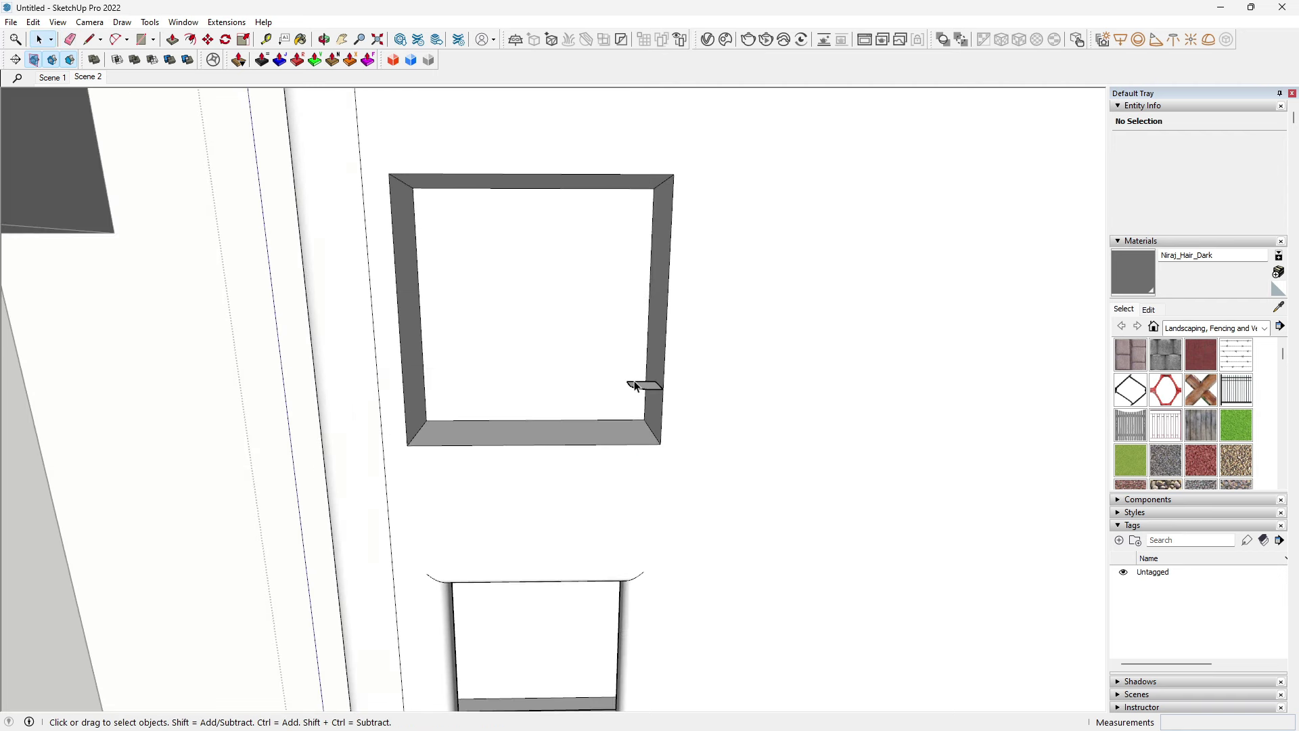
pyautogui.doubleClick(615, 327)
pyautogui.keyDown('shift'); pyautogui.click(615, 327); pyautogui.keyUp('shift')
pyautogui.click(150, 21)
pyautogui.click(182, 180)
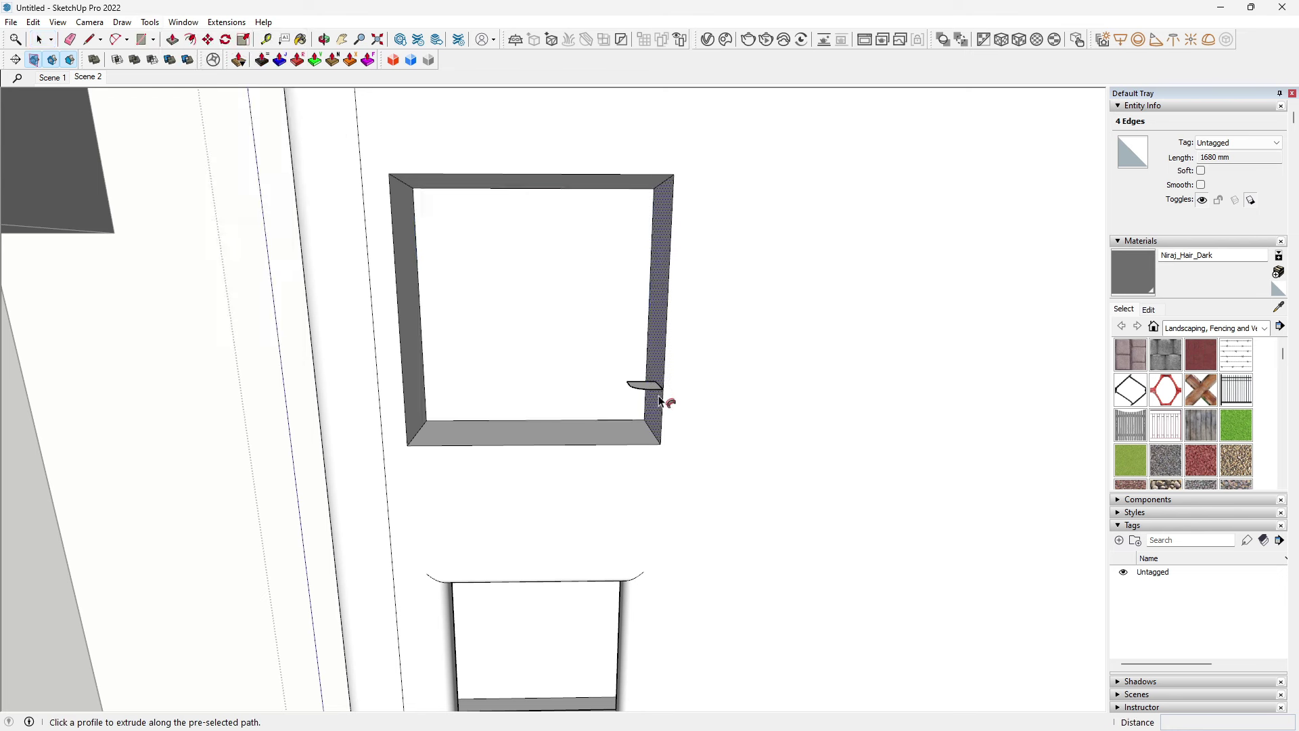
pyautogui.click(646, 385)
# Step: Erase the stray outer edge left after the top niche sweep
pyautogui.press('e')
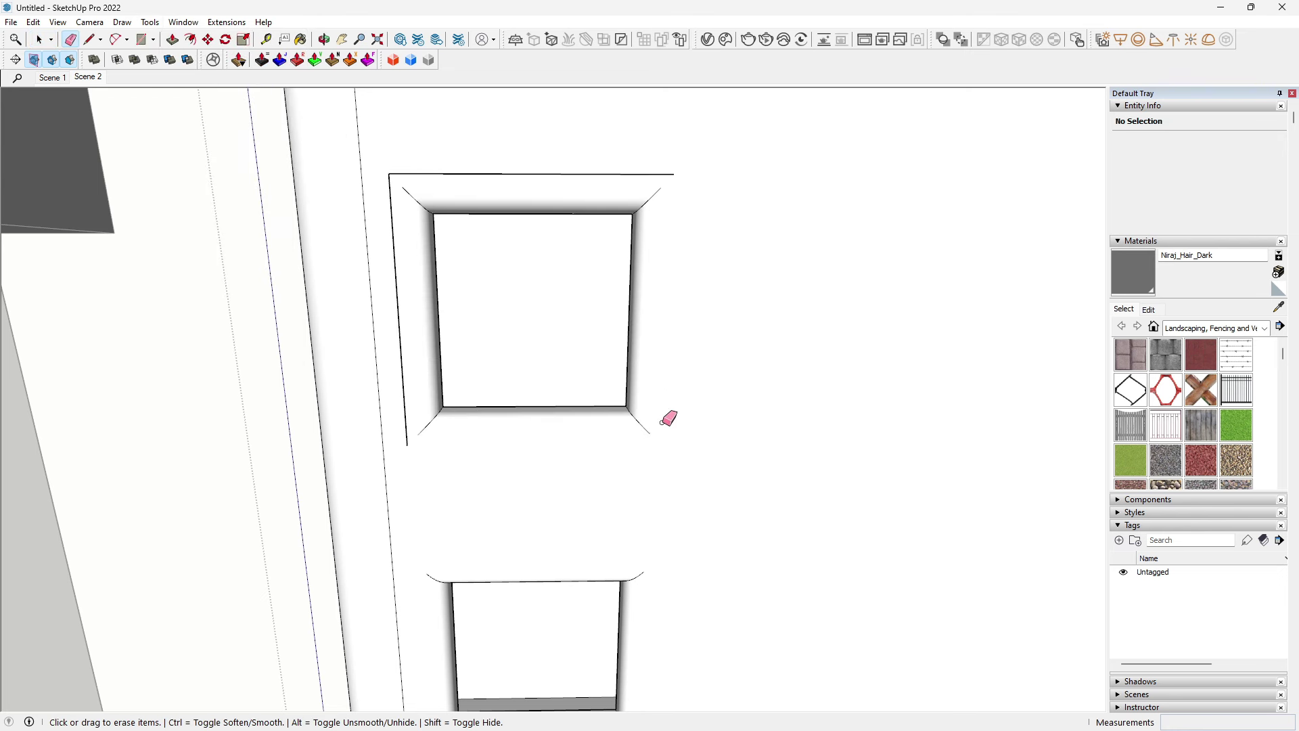
pyautogui.click(388, 186)
pyautogui.scroll(-2, 392, 196)
pyautogui.press('space')
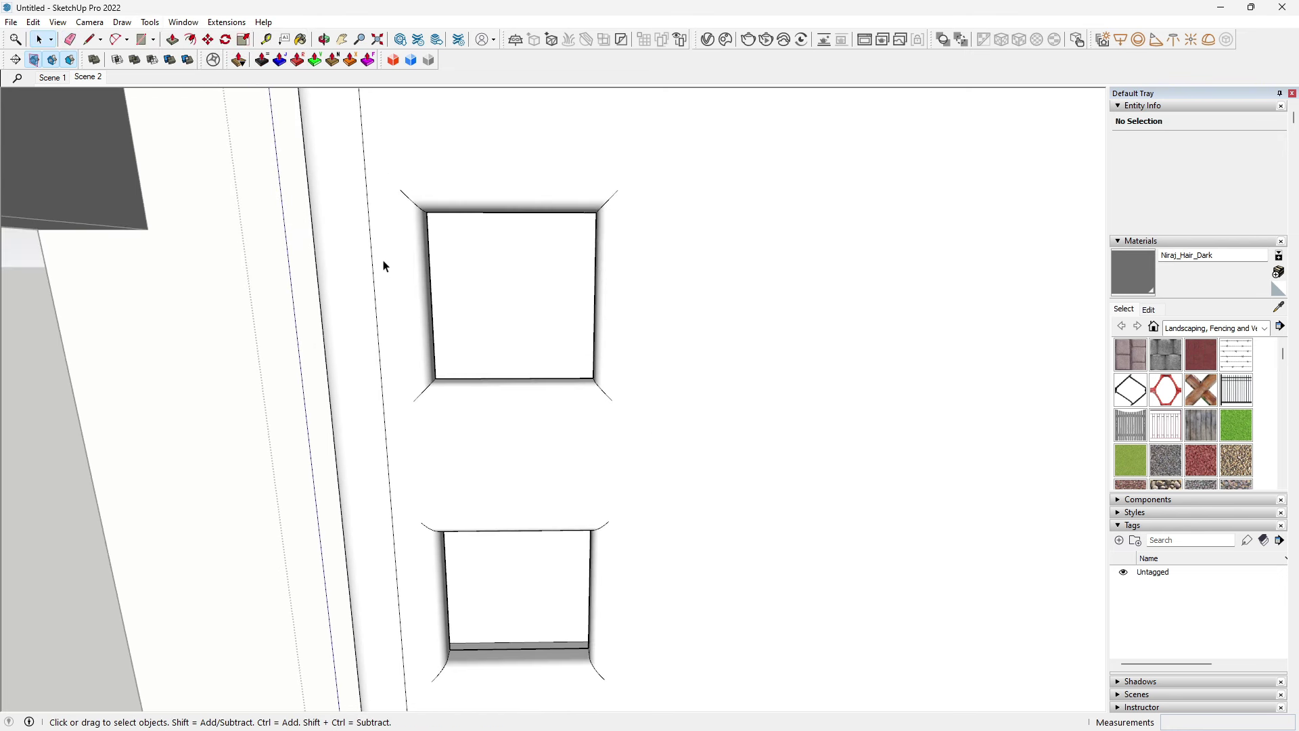
pyautogui.scroll(-2, 514, 413)
pyautogui.press('space')
pyautogui.scroll(5, 484, 433)
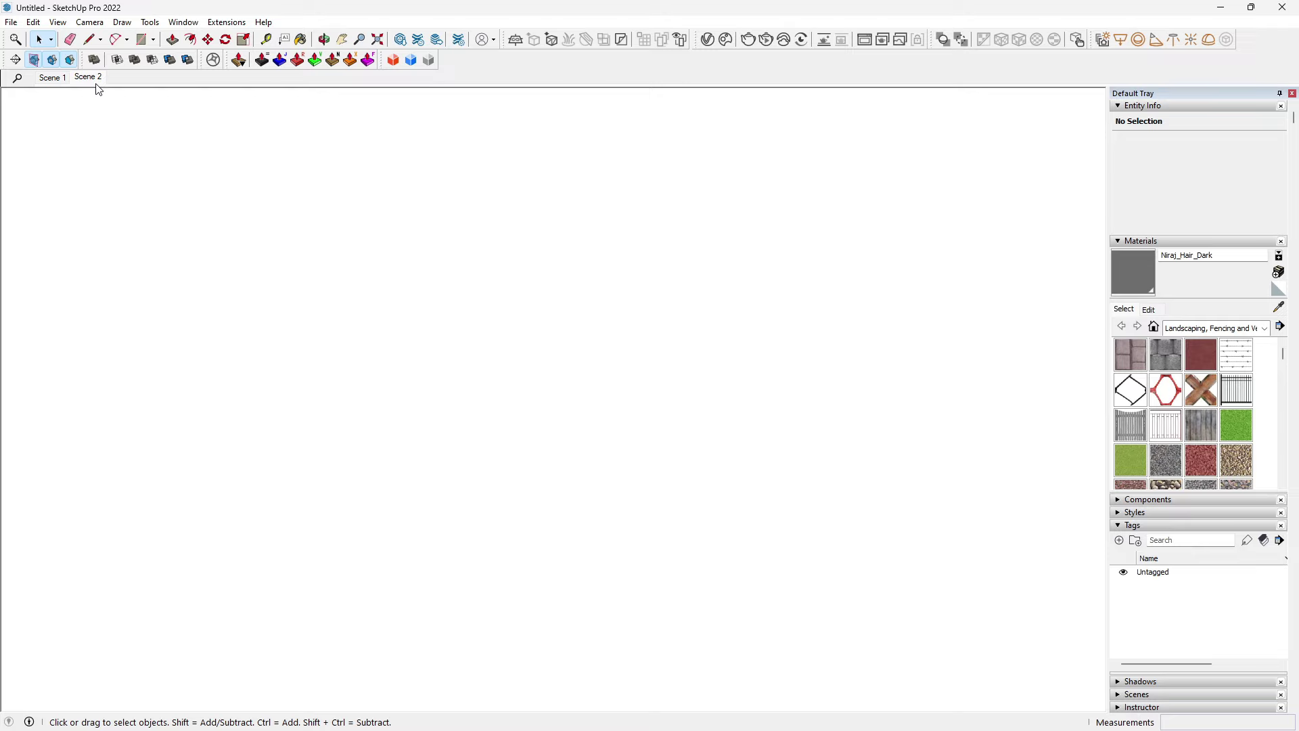
# Step: Show the Scene 2 camera view with the V-Ray render settings open
pyautogui.click(95, 80)
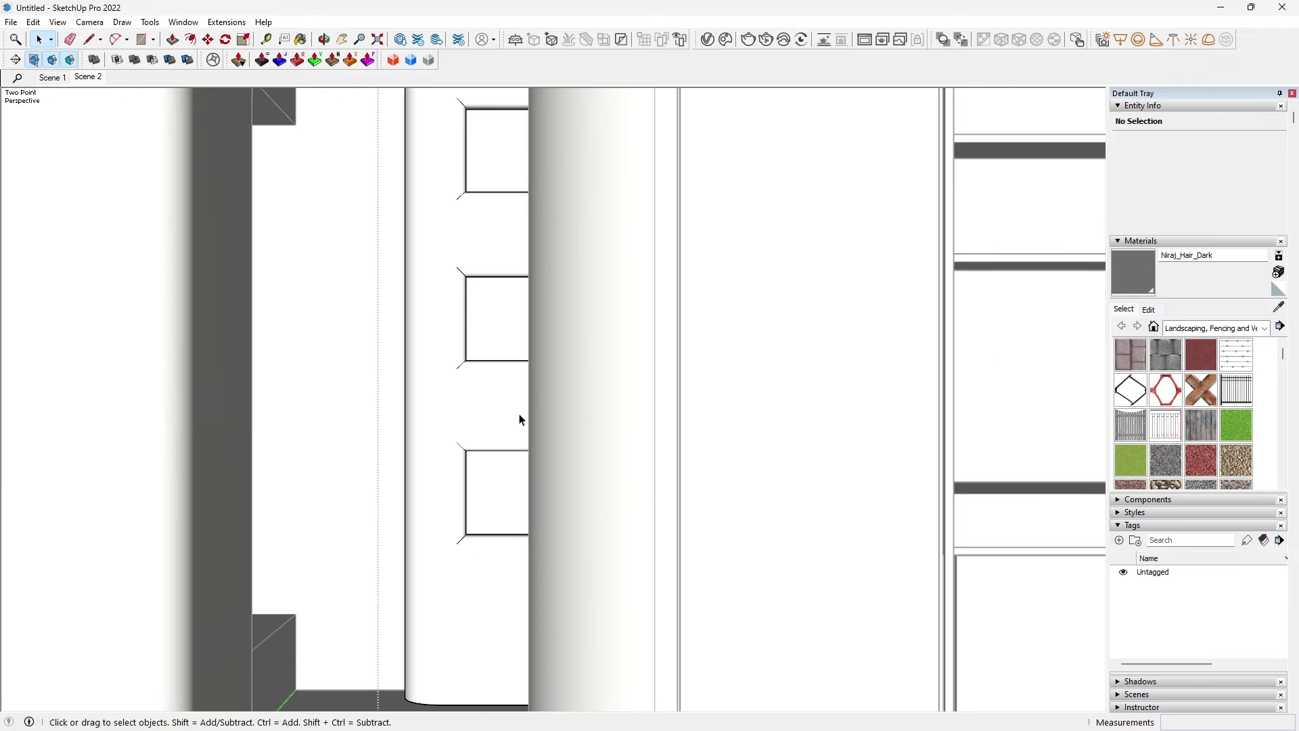
pyautogui.click(707, 39)
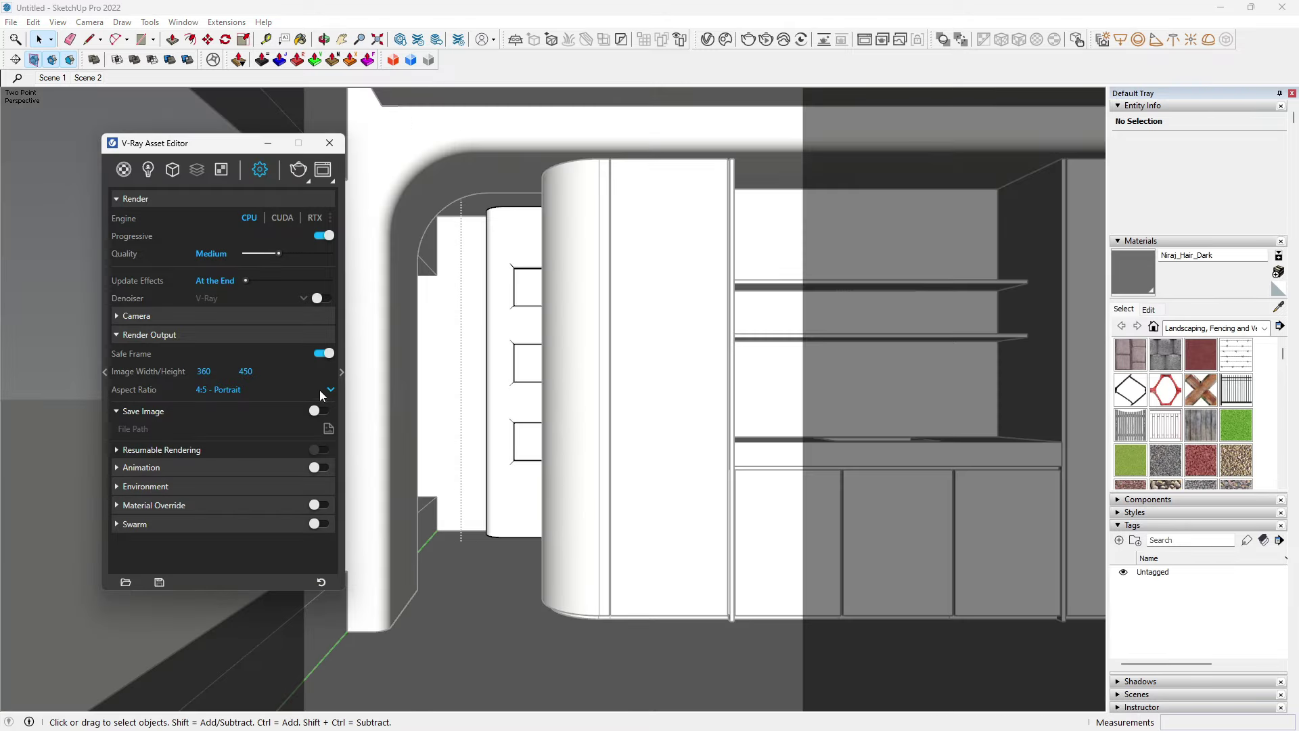
pyautogui.click(93, 79)
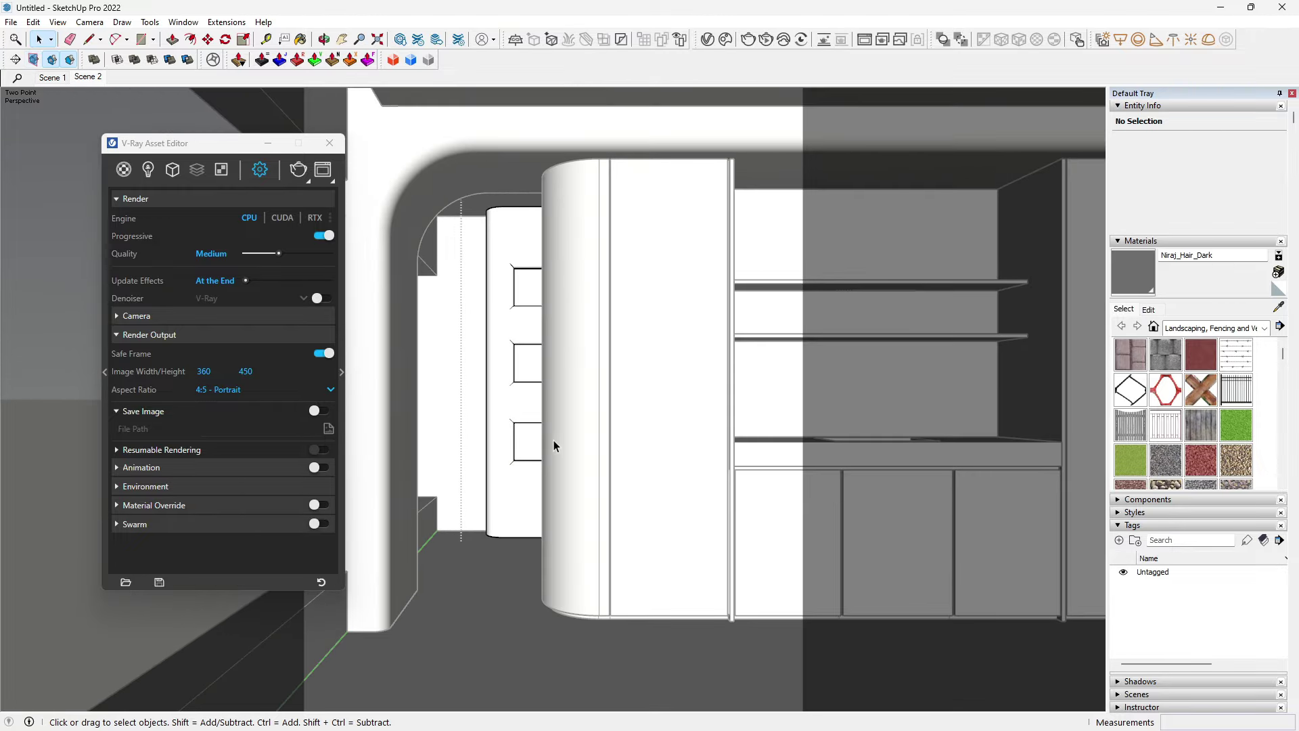
# Step: Shift the three-niche panel sideways, close V-Ray settings, and return to Scene 1
pyautogui.click(521, 480)
pyautogui.press('m')
pyautogui.click(566, 602)
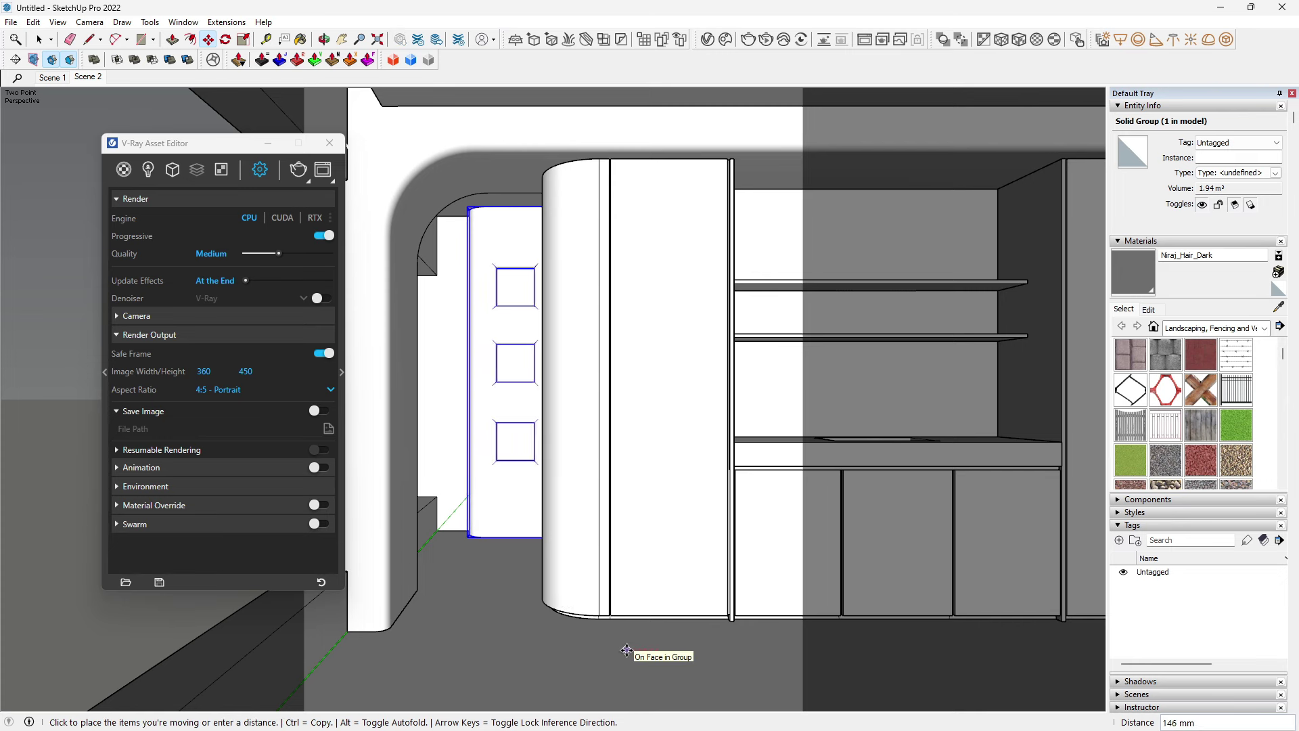
pyautogui.click(627, 650)
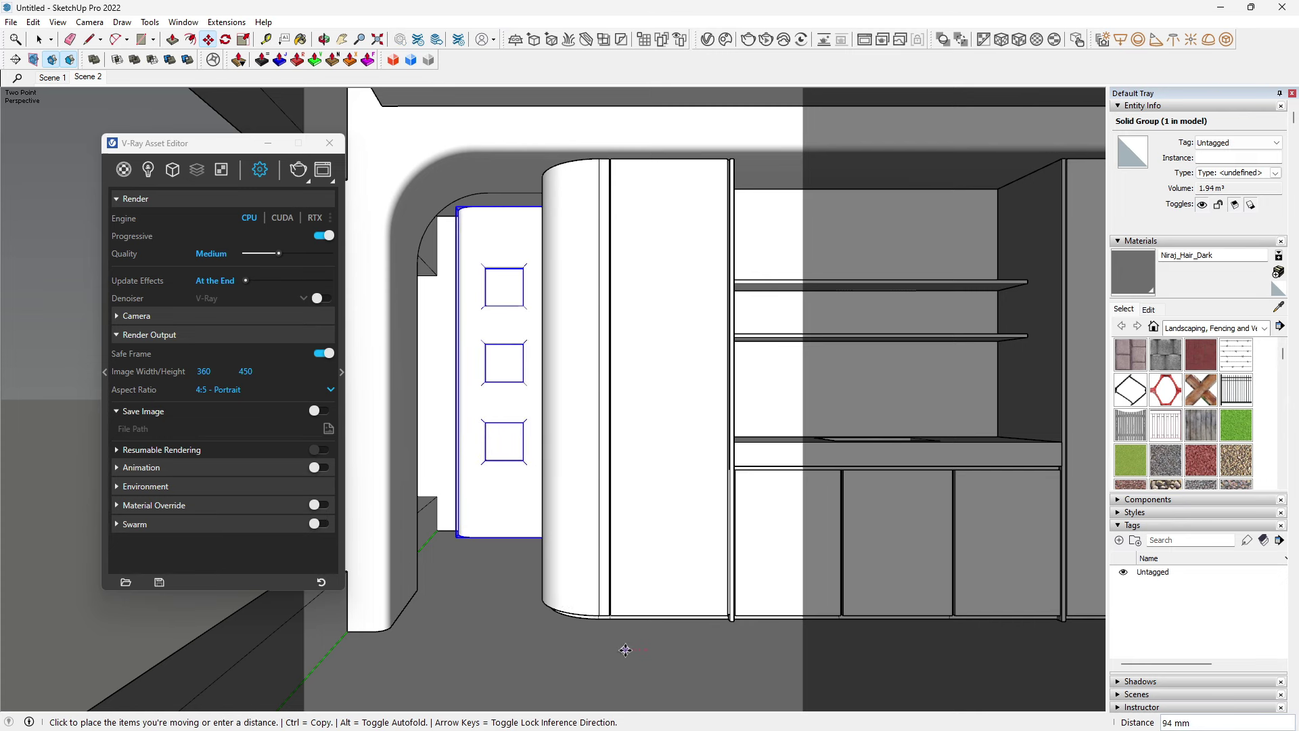
pyautogui.click(615, 647)
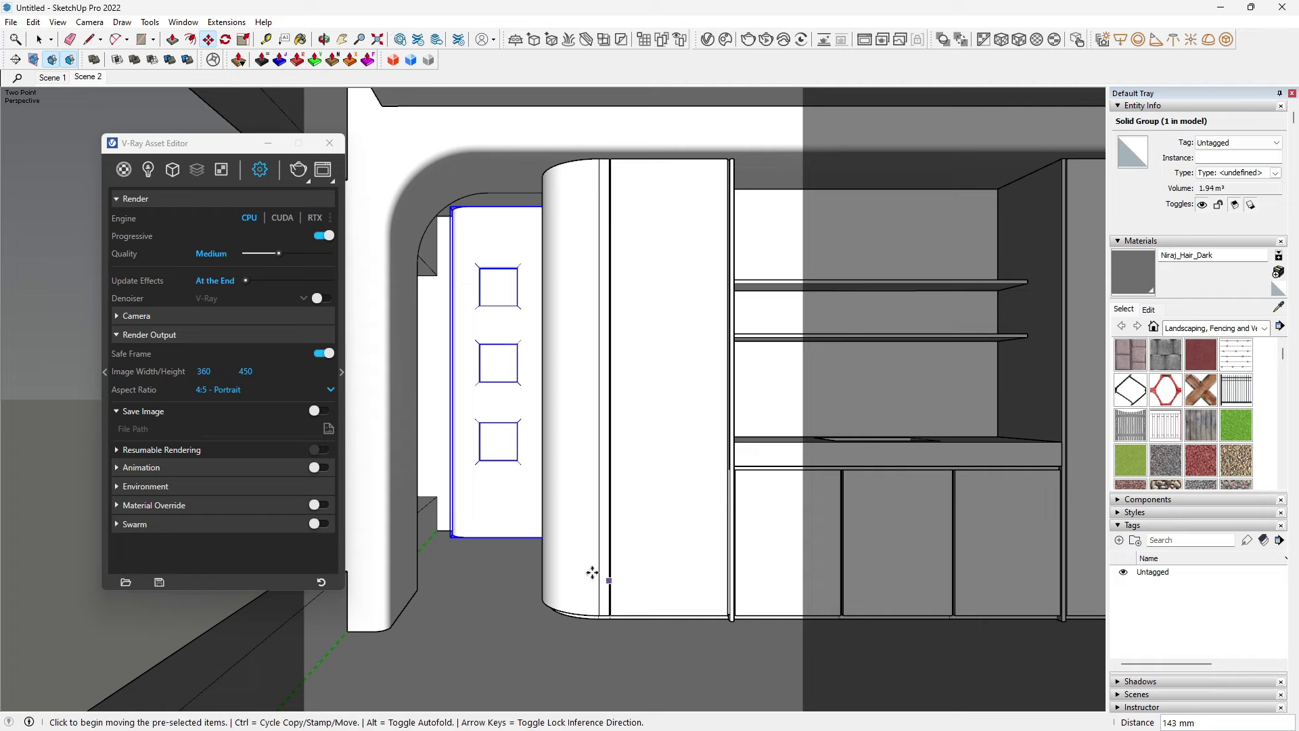
pyautogui.press('space')
pyautogui.click(330, 142)
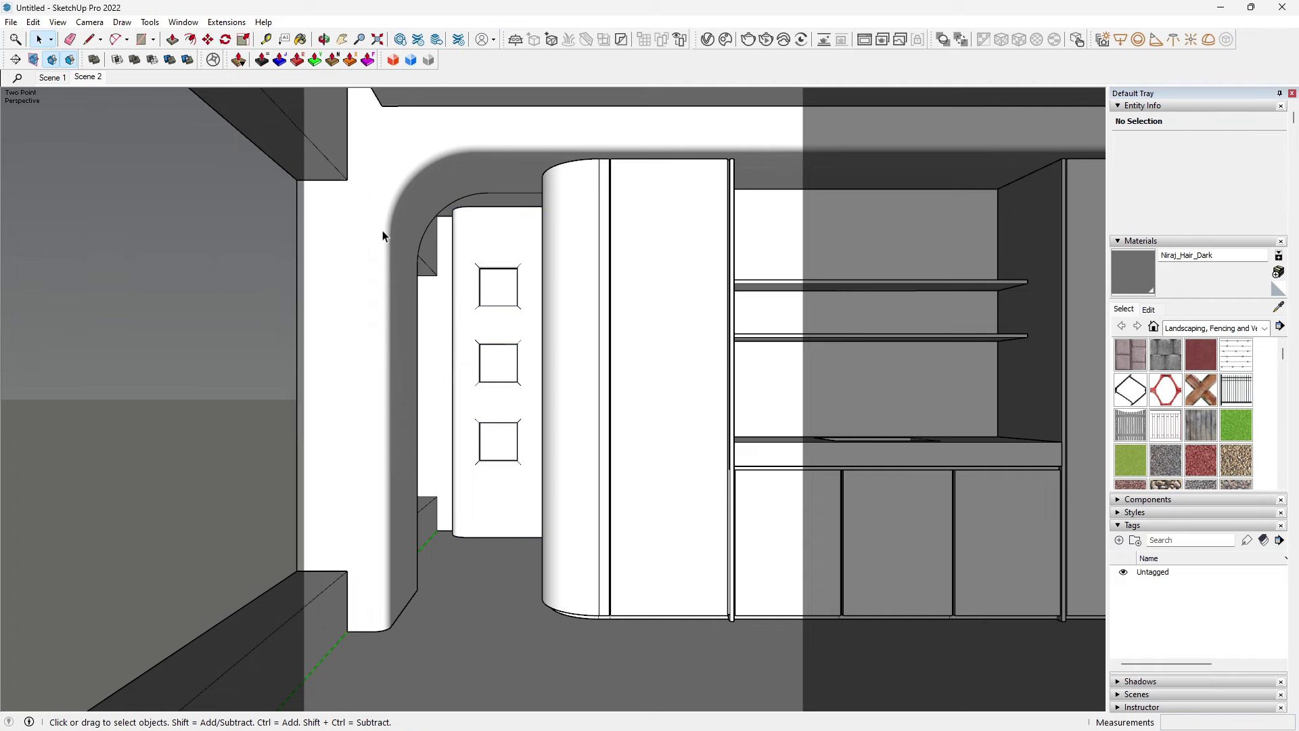
pyautogui.click(53, 77)
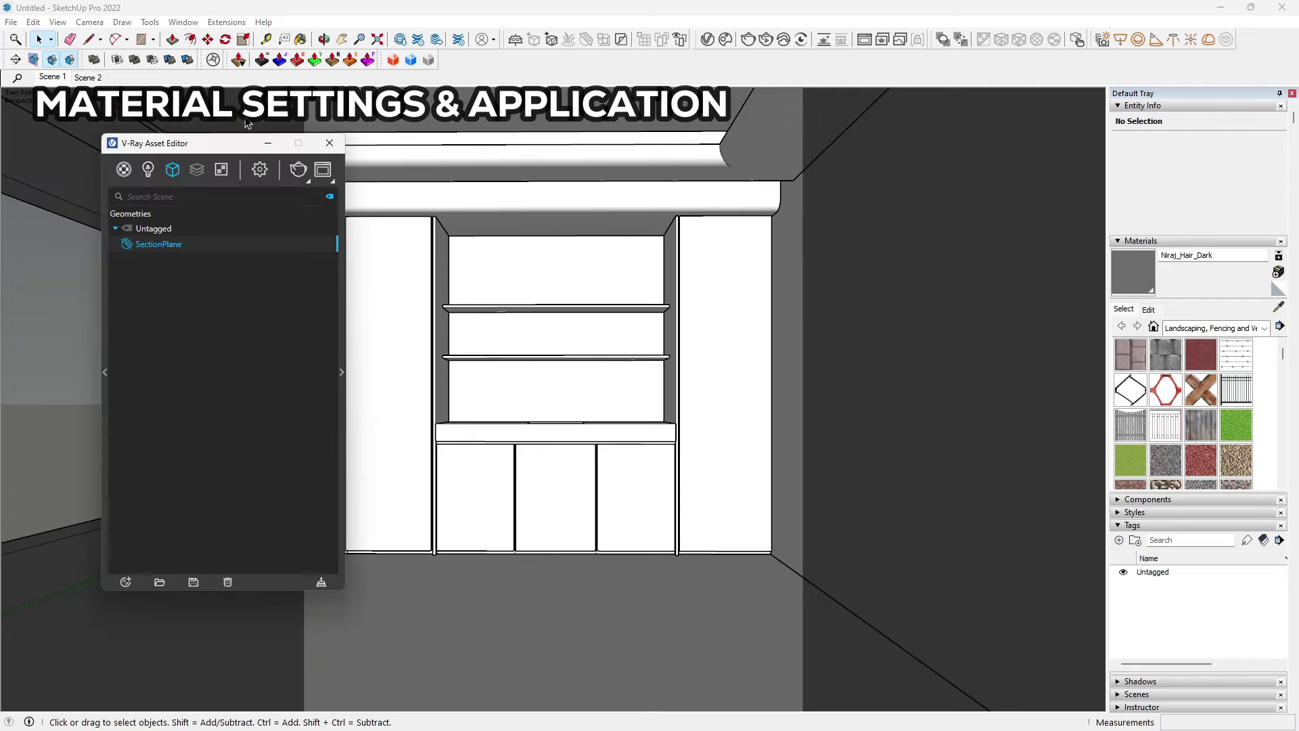
# Step: Add a Generic V-Ray material under a new tag and name it Wall Plaster
pyautogui.moveTo(178, 151); pyautogui.dragTo(756, 145)
pyautogui.click(686, 164)
pyautogui.click(688, 578)
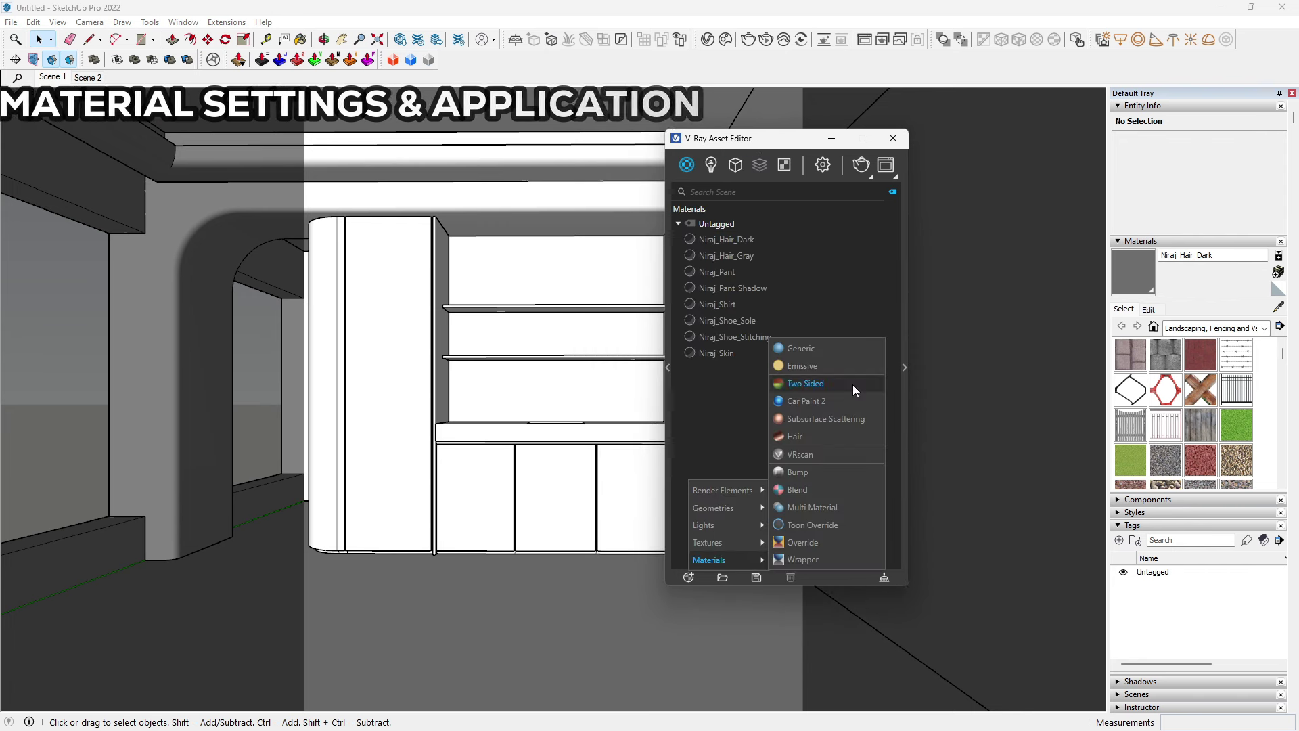
pyautogui.click(796, 347)
pyautogui.rightClick(708, 242)
pyautogui.moveTo(751, 407)
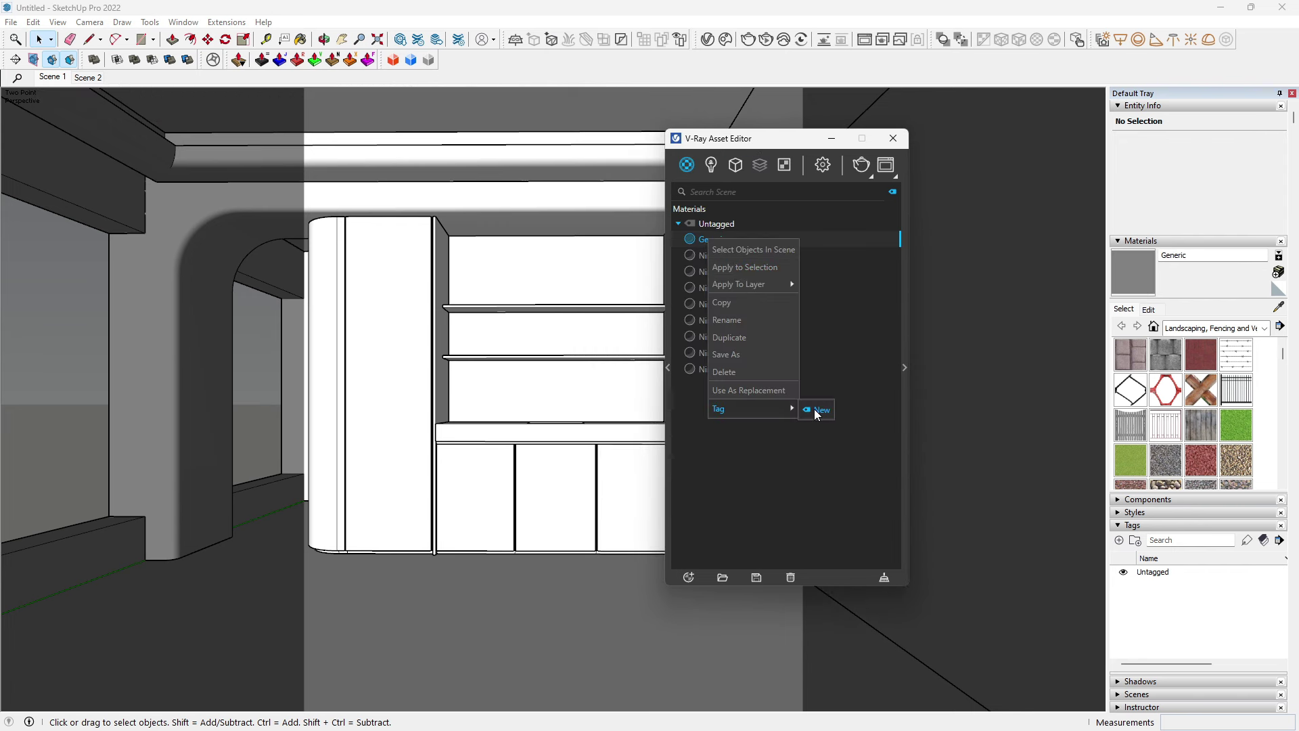
pyautogui.click(814, 409)
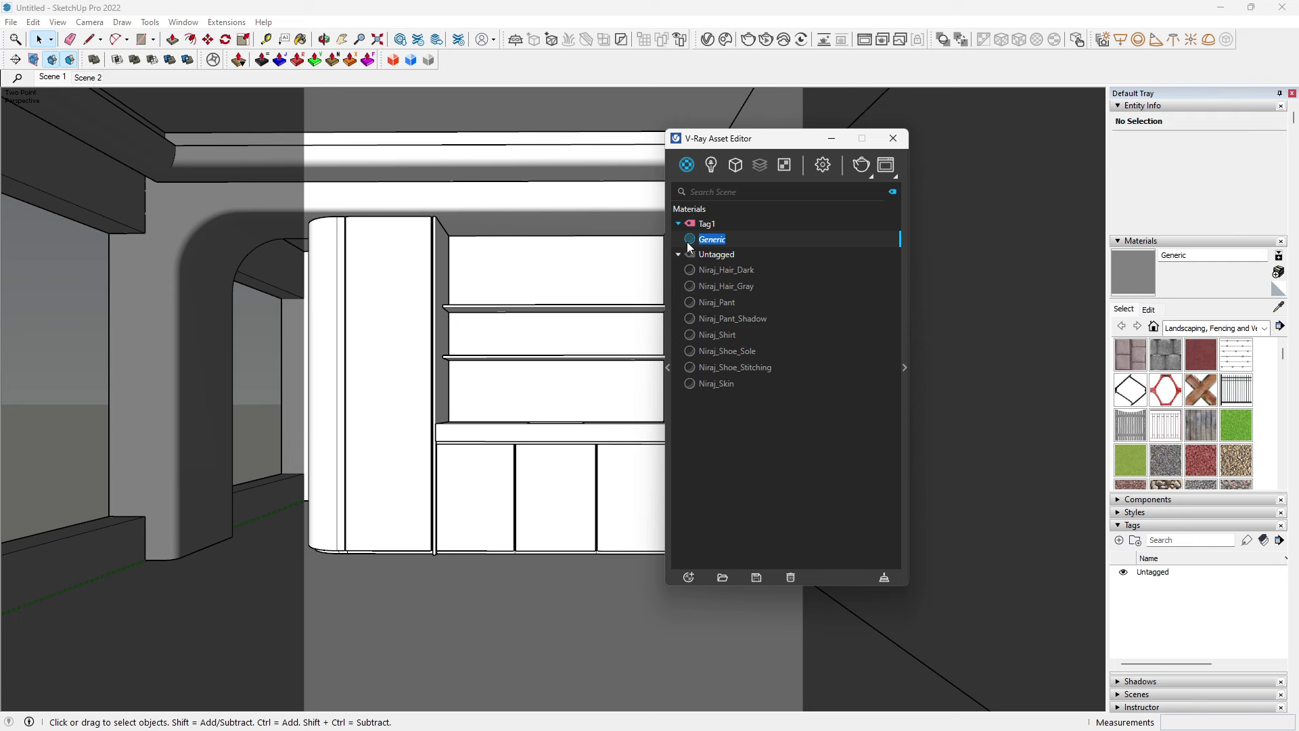
pyautogui.click(699, 241)
pyautogui.write('Wall Plaster')
pyautogui.press('Return')
# Step: Duplicate Wall Plaster and rename the copy Marble
pyautogui.rightClick(705, 242)
pyautogui.click(728, 340)
pyautogui.moveTo(749, 255); pyautogui.dragTo(702, 254)
pyautogui.write('Marble')
pyautogui.press('Return')
# Step: Make three copies of Marble and rename the first Wood flooring
pyautogui.rightClick(724, 241)
pyautogui.click(753, 341)
pyautogui.rightClick(717, 257)
pyautogui.click(744, 355)
pyautogui.rightClick(732, 272)
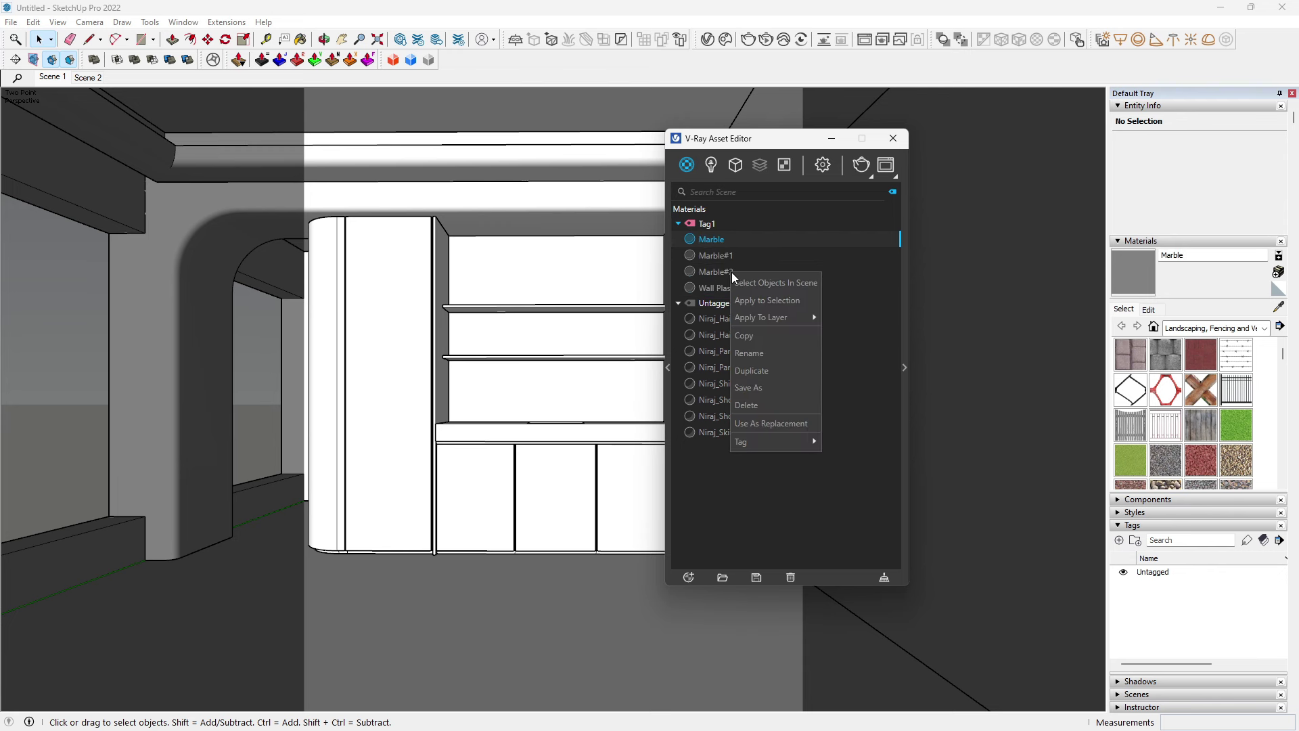
pyautogui.click(751, 370)
pyautogui.moveTo(736, 255); pyautogui.dragTo(698, 255)
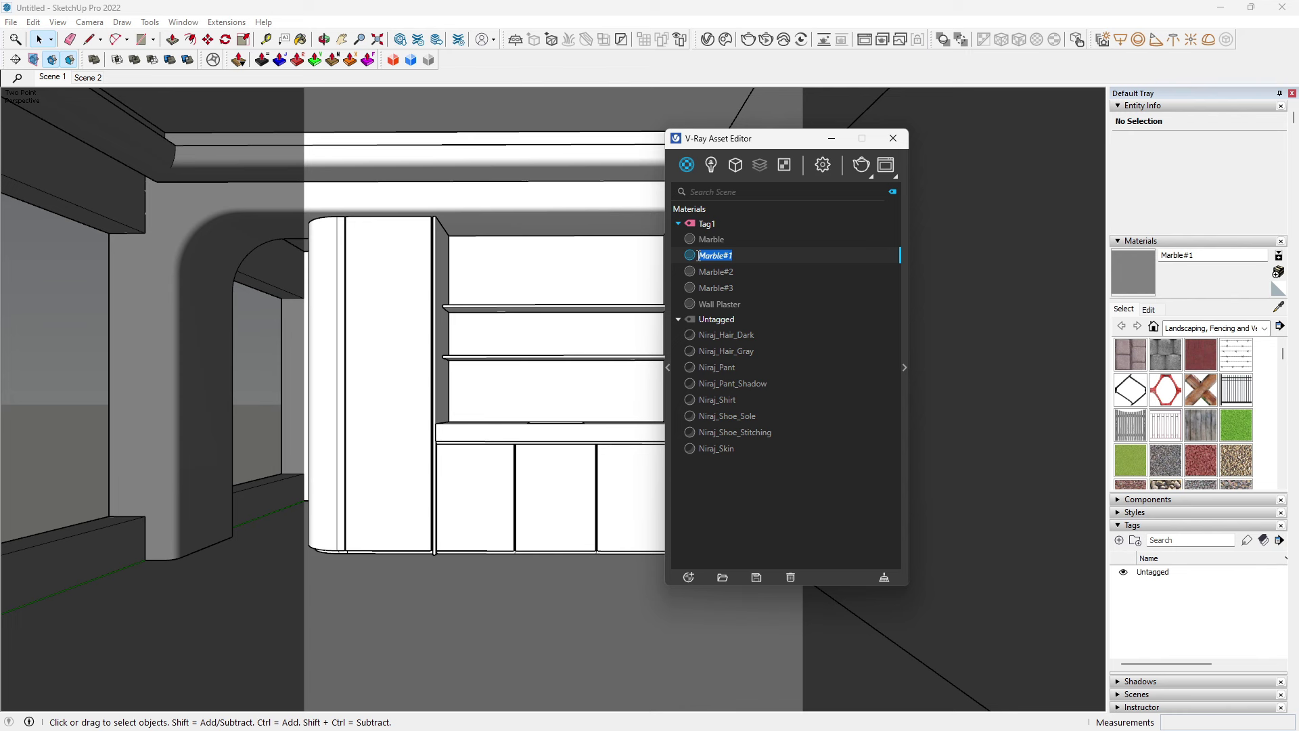
pyautogui.write('Wood flooring')
pyautogui.press('Return')
# Step: Rename the remaining Marble copies White panel and Black metal
pyautogui.rightClick(724, 258)
pyautogui.click(743, 339)
pyautogui.moveTo(734, 255); pyautogui.dragTo(683, 256)
pyautogui.write('White panel')
pyautogui.press('Return')
pyautogui.click(720, 255)
pyautogui.moveTo(732, 256); pyautogui.dragTo(688, 258)
pyautogui.write('Black metal')
pyautogui.press('Return')
# Step: Duplicate Black metal twice, renaming the copies Wood oak and Glass tinted
pyautogui.rightClick(735, 239)
pyautogui.click(754, 337)
pyautogui.rightClick(735, 255)
pyautogui.click(754, 353)
pyautogui.doubleClick(748, 257)
pyautogui.write('Wood oak')
pyautogui.press('Return')
pyautogui.rightClick(717, 260)
pyautogui.click(765, 336)
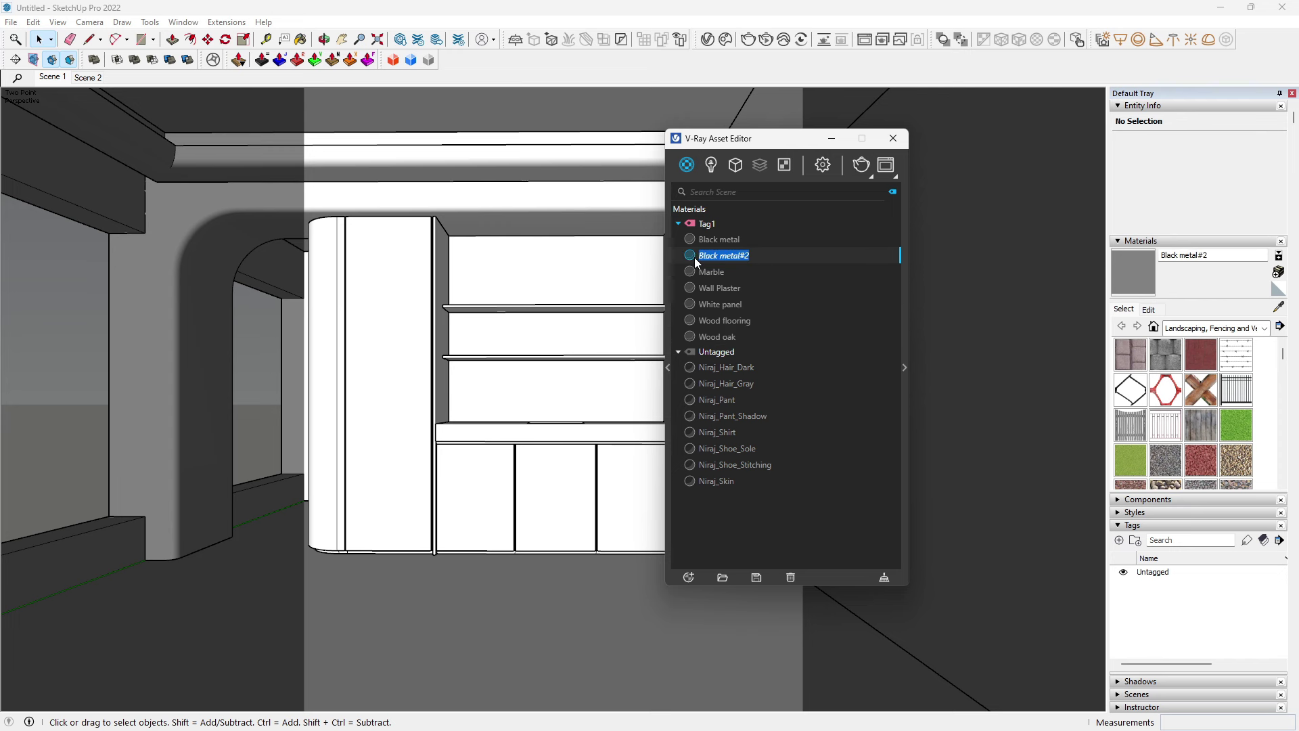
pyautogui.write('Glass tin')
pyautogui.write('ted')
pyautogui.press('Return')
# Step: Duplicate Glass tinted twice, renaming the copies Glass and Velvet
pyautogui.rightClick(714, 260)
pyautogui.click(744, 319)
pyautogui.rightClick(733, 274)
pyautogui.click(767, 361)
pyautogui.doubleClick(683, 273)
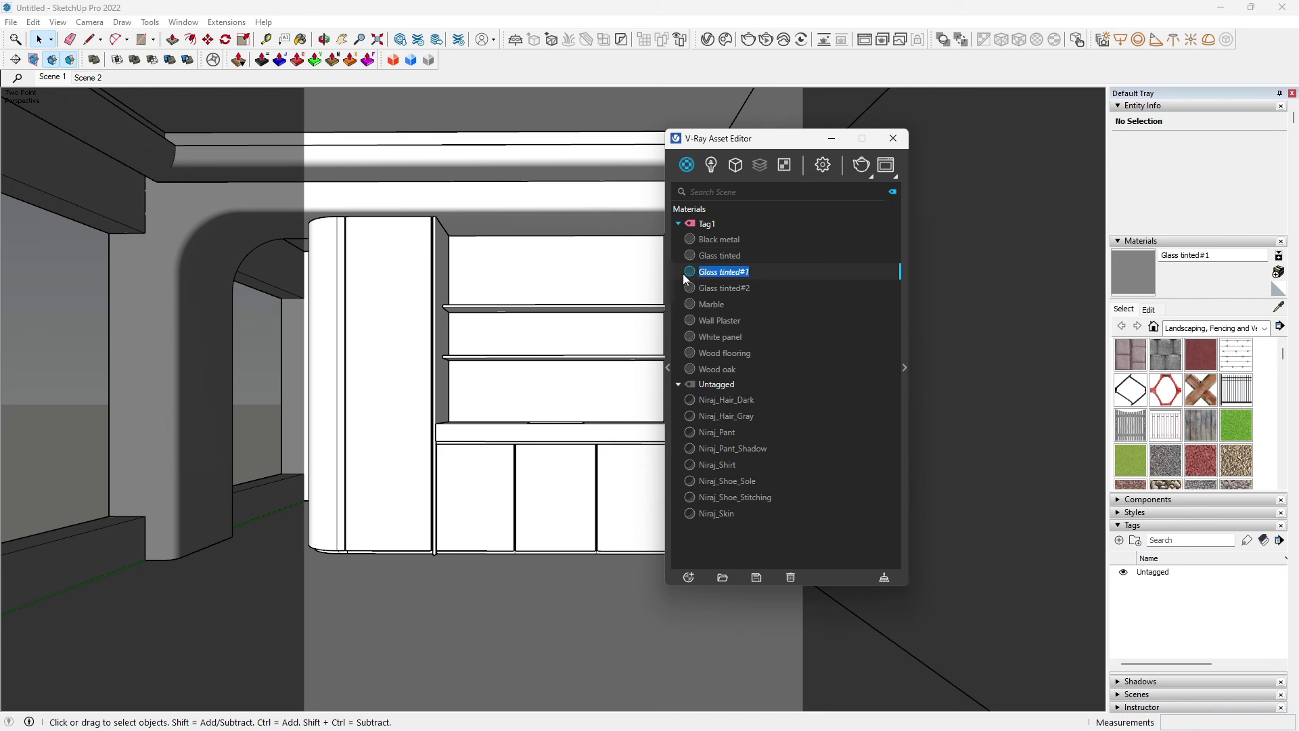
pyautogui.write('Glass')
pyautogui.click(725, 288)
pyautogui.click(718, 257)
pyautogui.rightClick(718, 257)
pyautogui.click(706, 281)
pyautogui.doubleClick(723, 288)
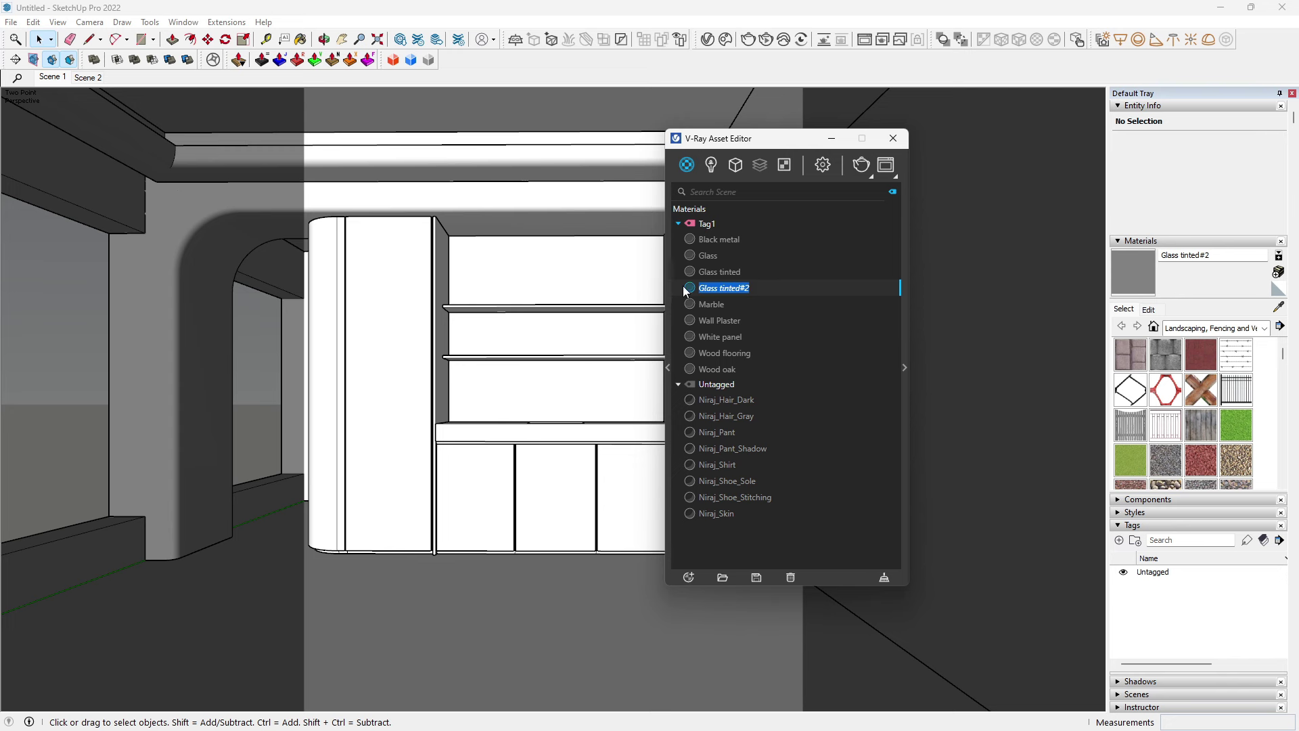
pyautogui.write('Velvet')
pyautogui.press('Return')
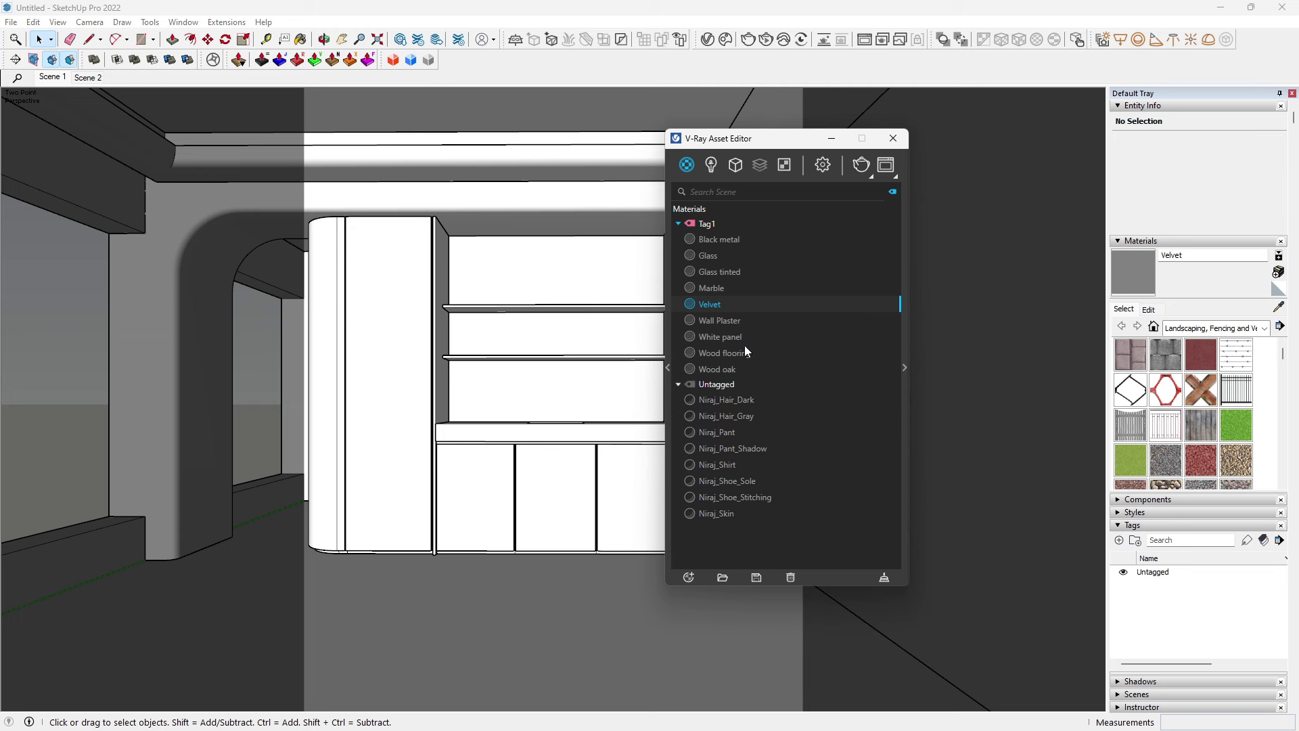
# Step: Select Wall Plaster and make its diffuse colour a Color Correction texture
pyautogui.click(730, 322)
pyautogui.click(906, 367)
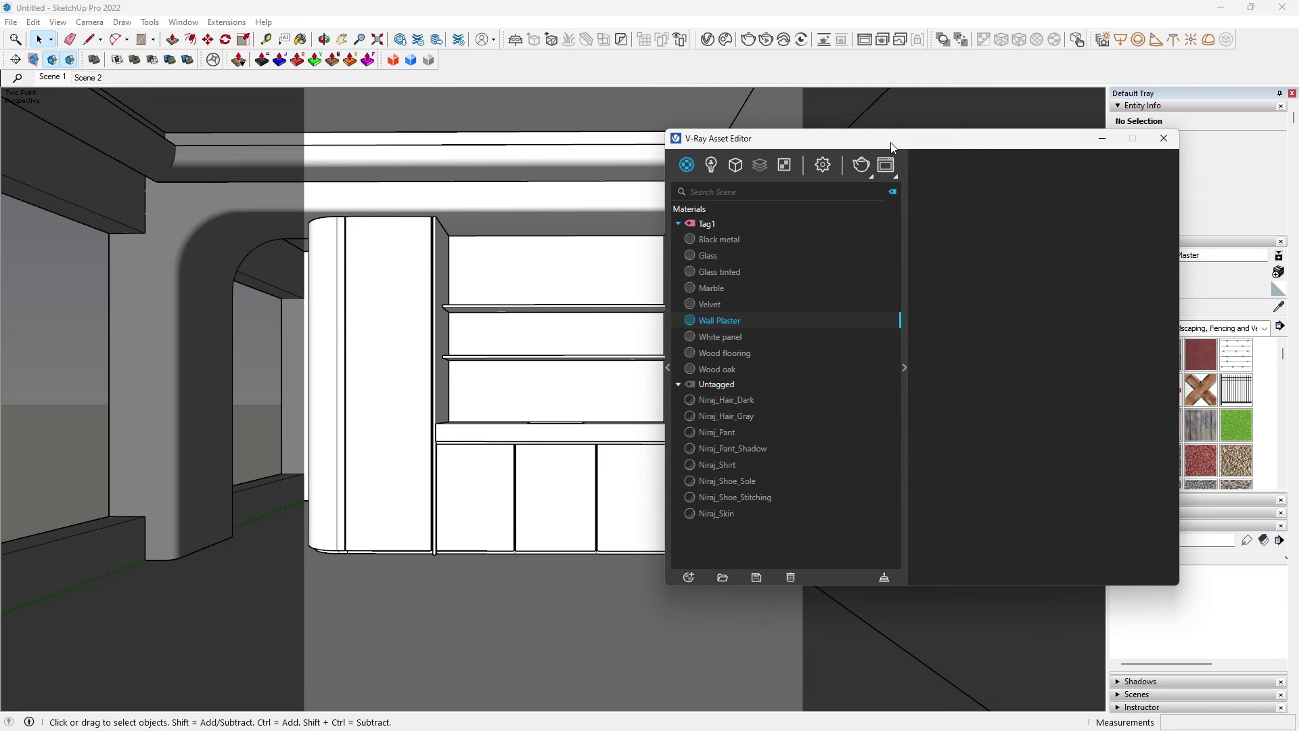
pyautogui.moveTo(891, 147); pyautogui.dragTo(533, 142)
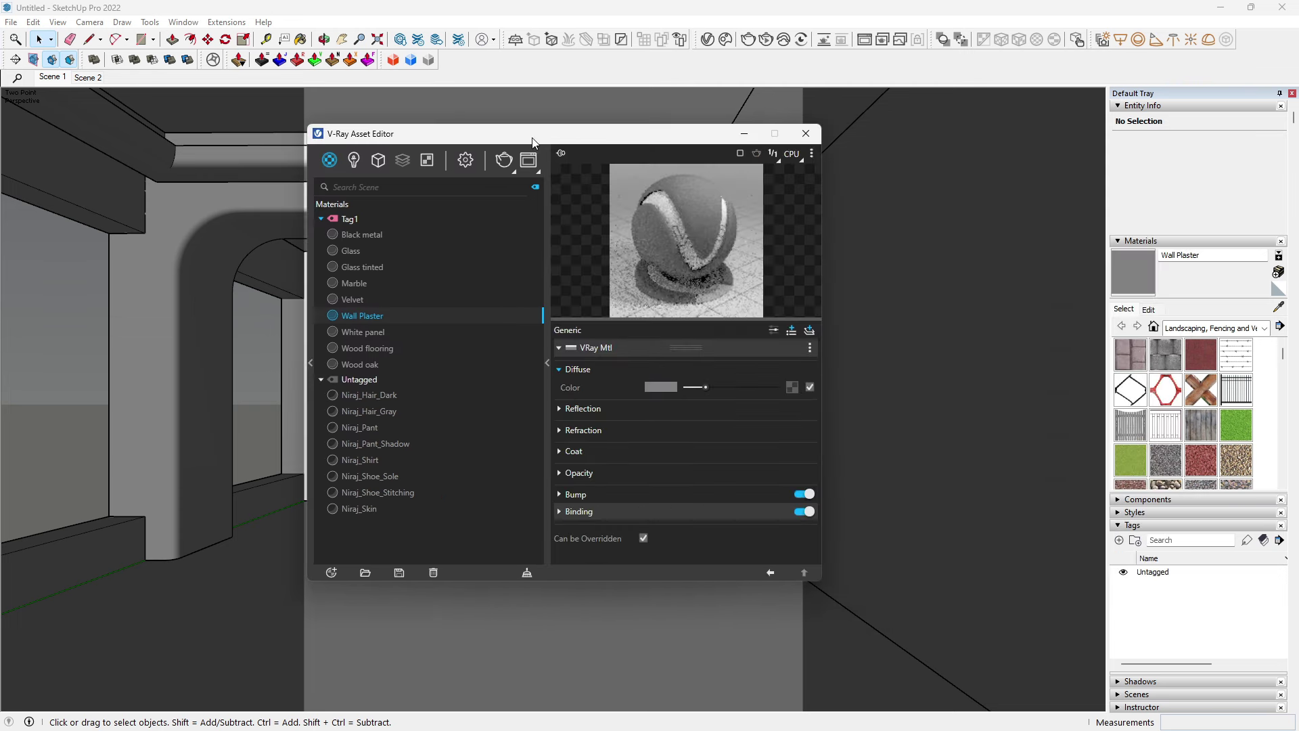
pyautogui.click(790, 388)
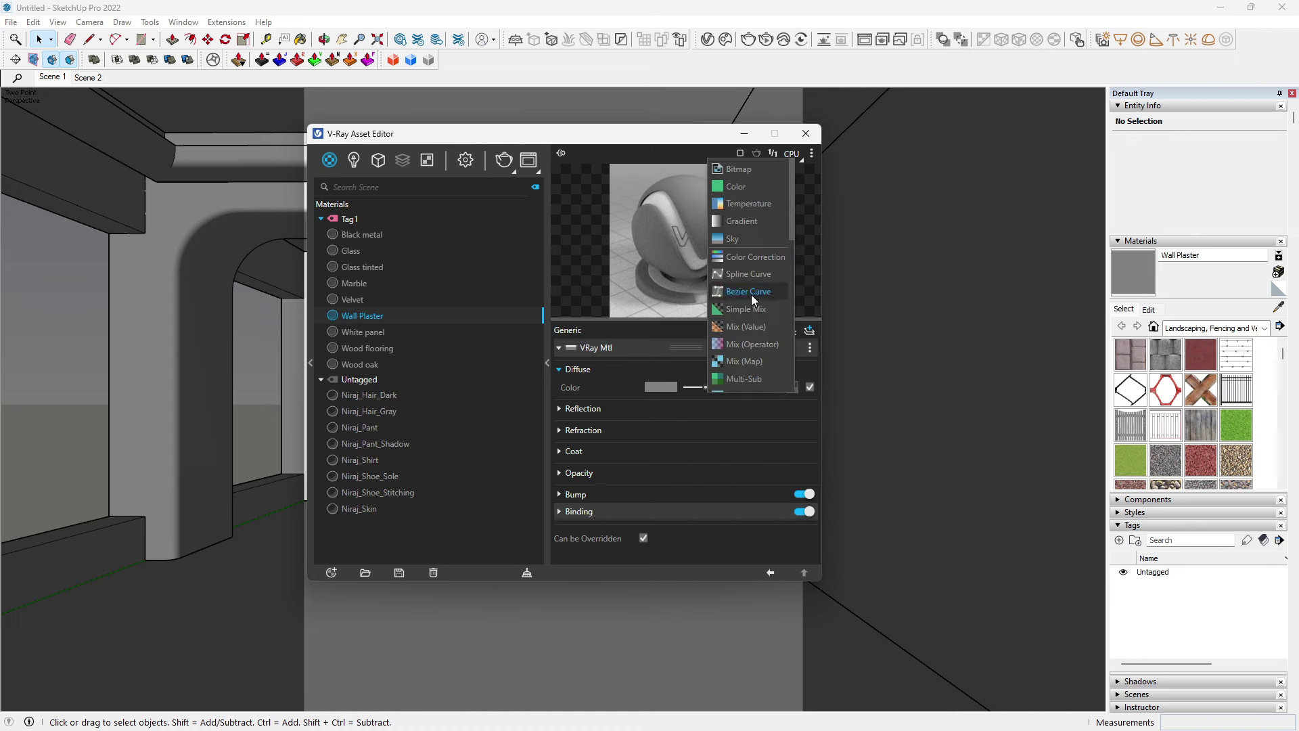
pyautogui.click(756, 257)
# Step: Feed the Color Correction input with a bitmap of the pale beige plaster image
pyautogui.click(805, 368)
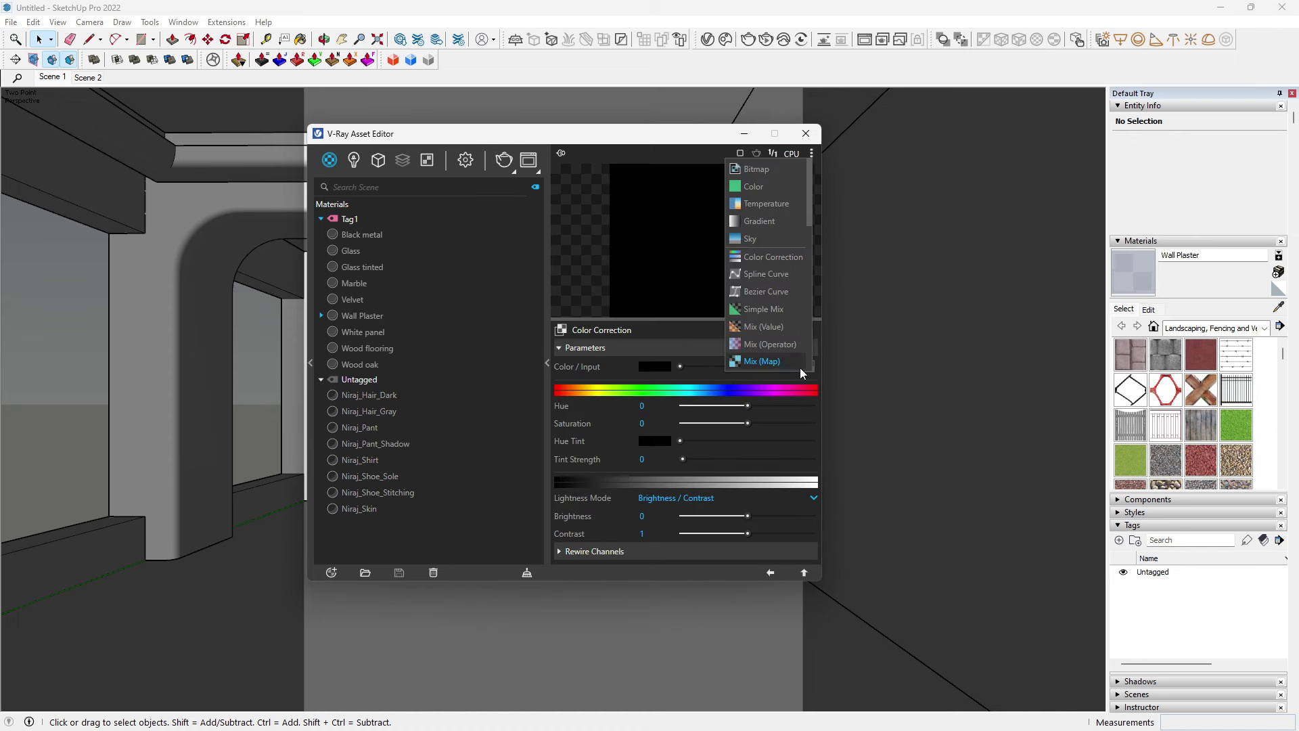
pyautogui.click(759, 170)
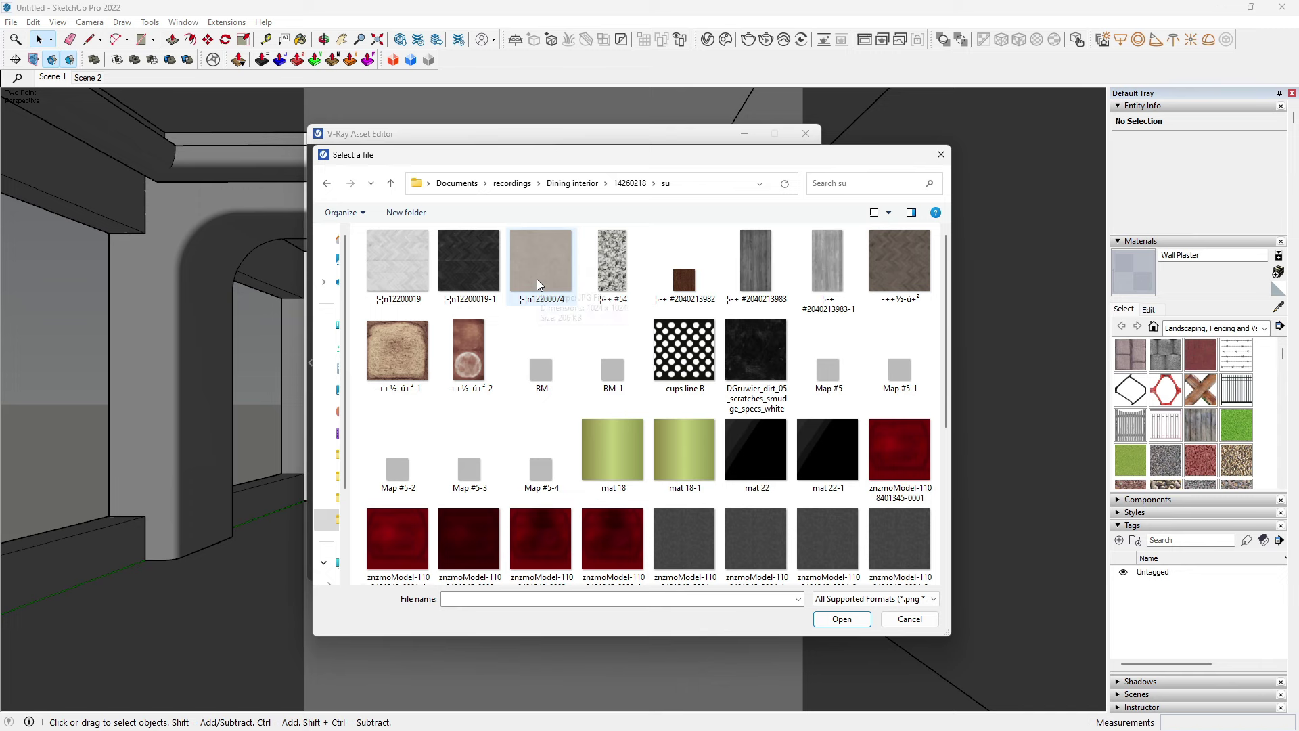
pyautogui.scroll(-3, 829, 434)
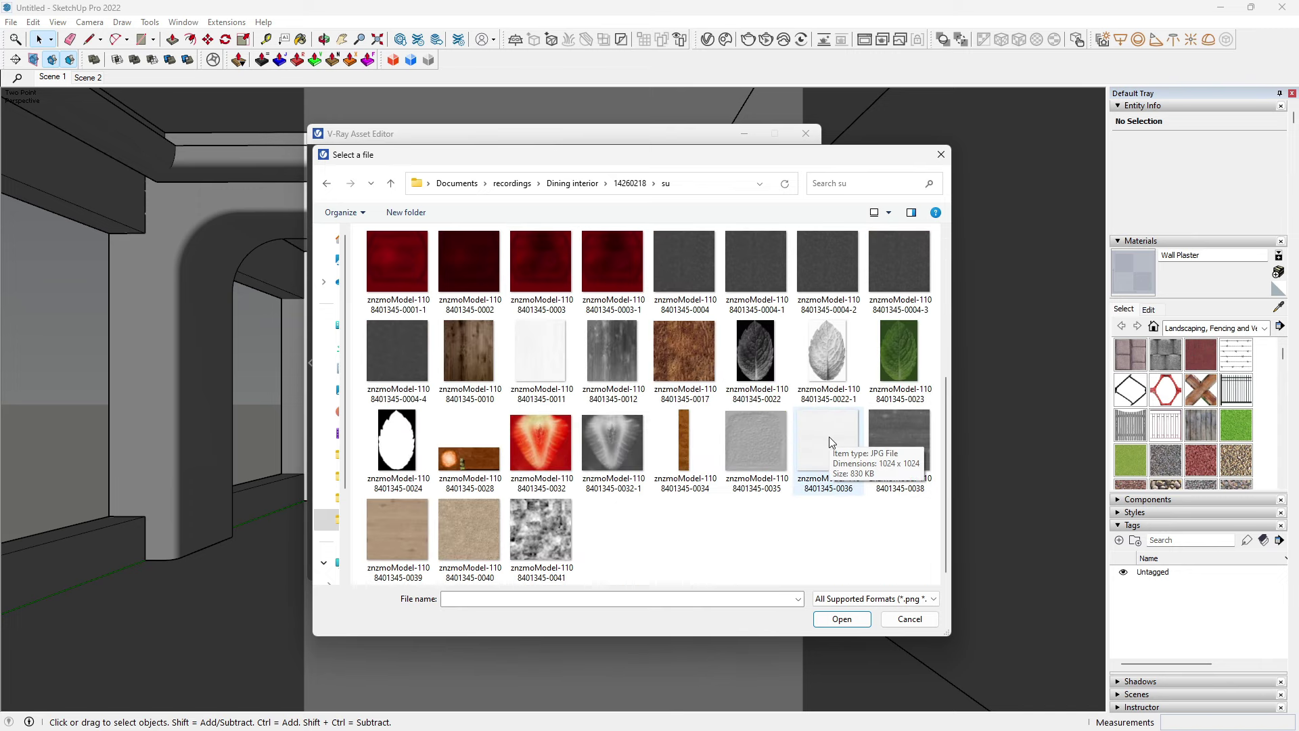
pyautogui.scroll(3, 724, 484)
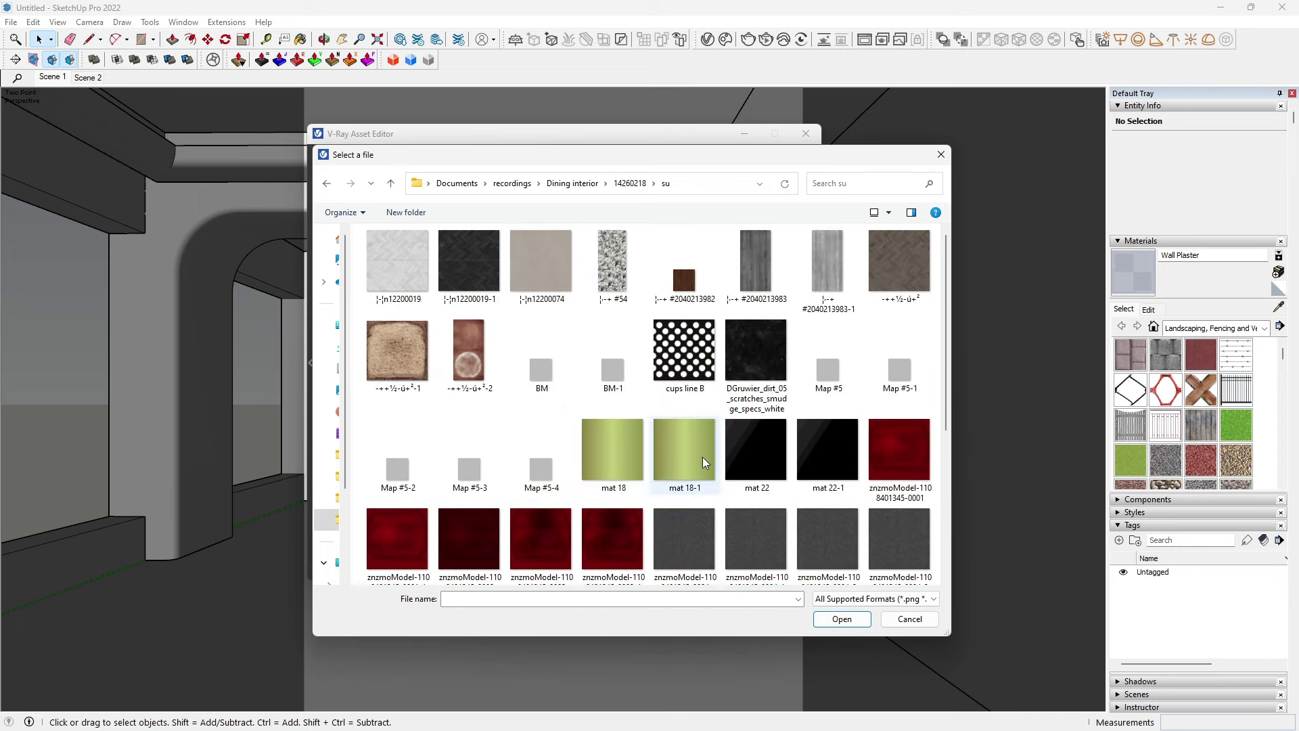
pyautogui.click(558, 271)
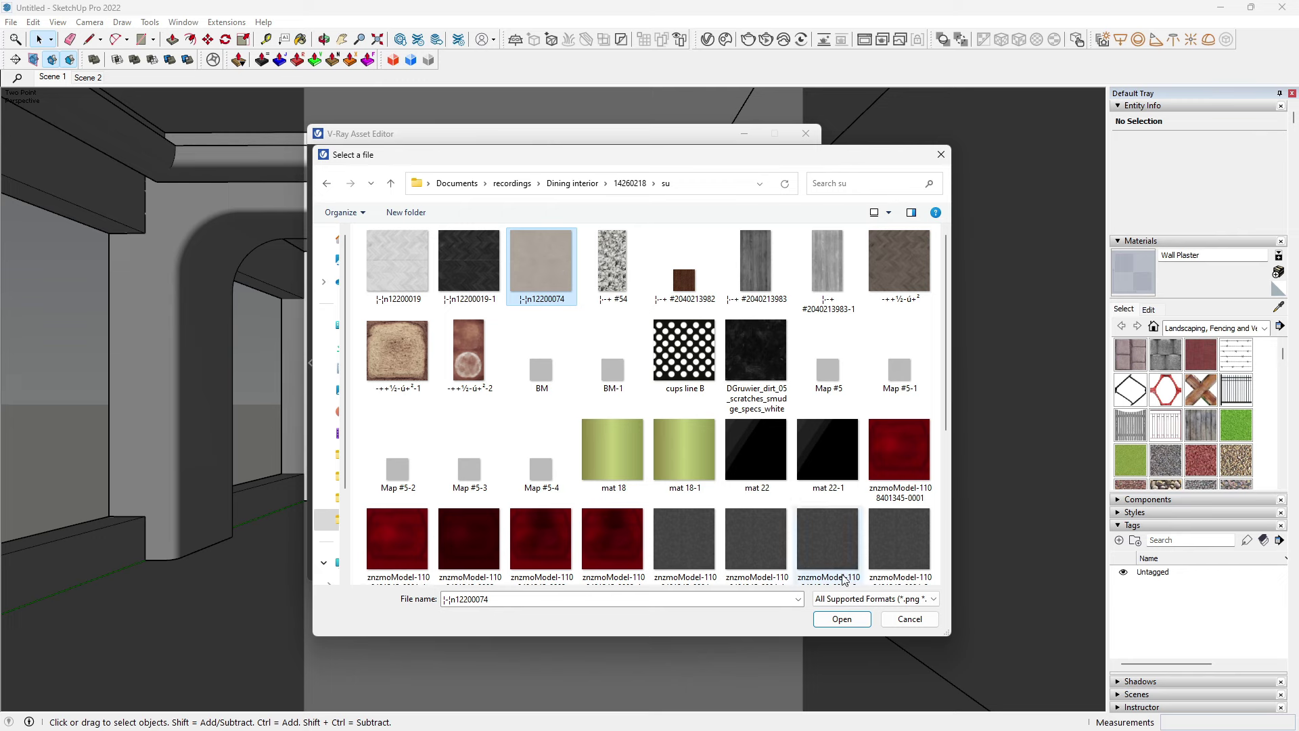
pyautogui.click(842, 618)
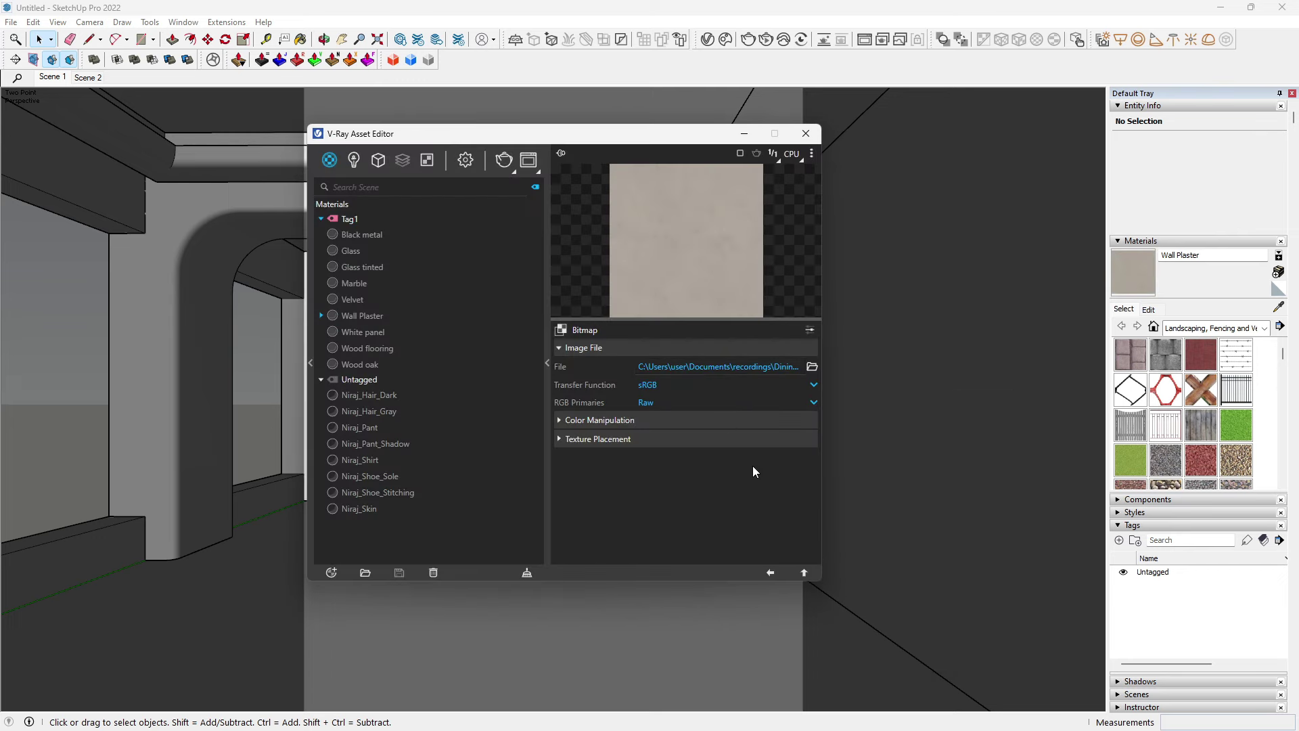
# Step: Copy the plaster bitmap texture from Wall Plaster's diffuse Color/Input
pyautogui.click(769, 573)
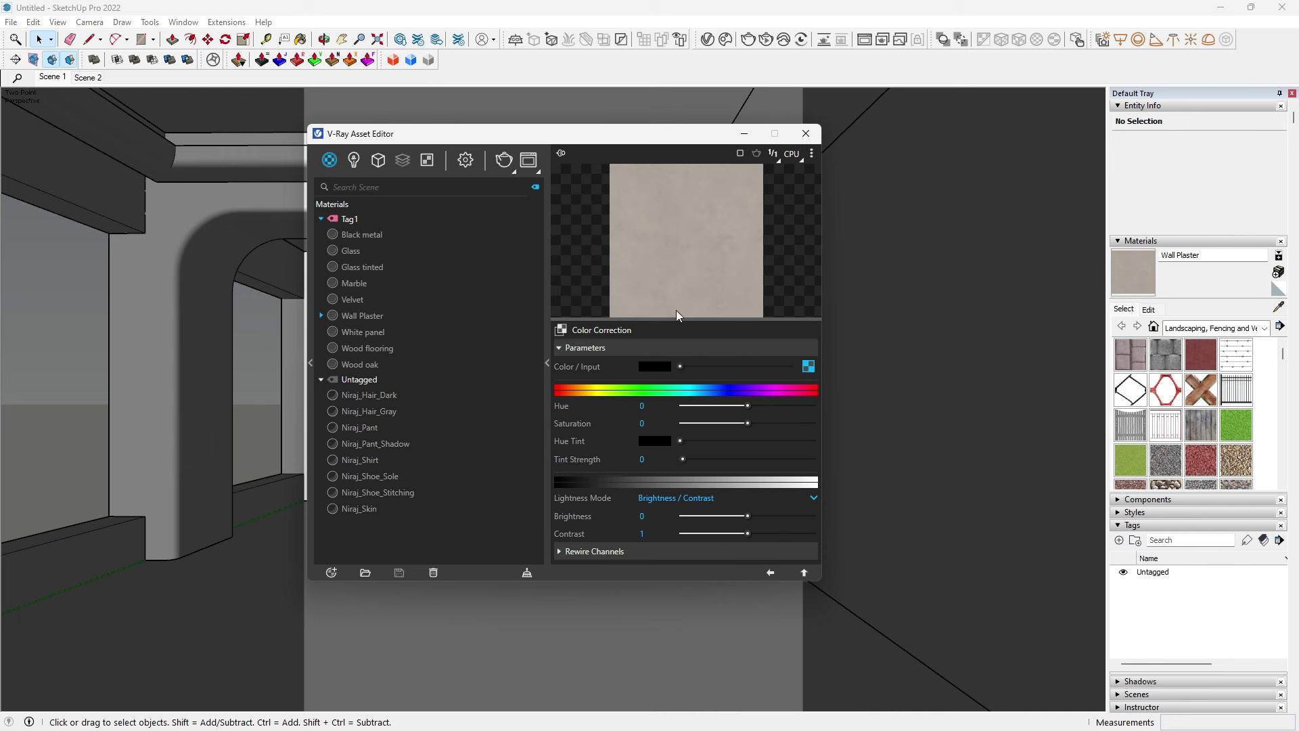
pyautogui.click(769, 570)
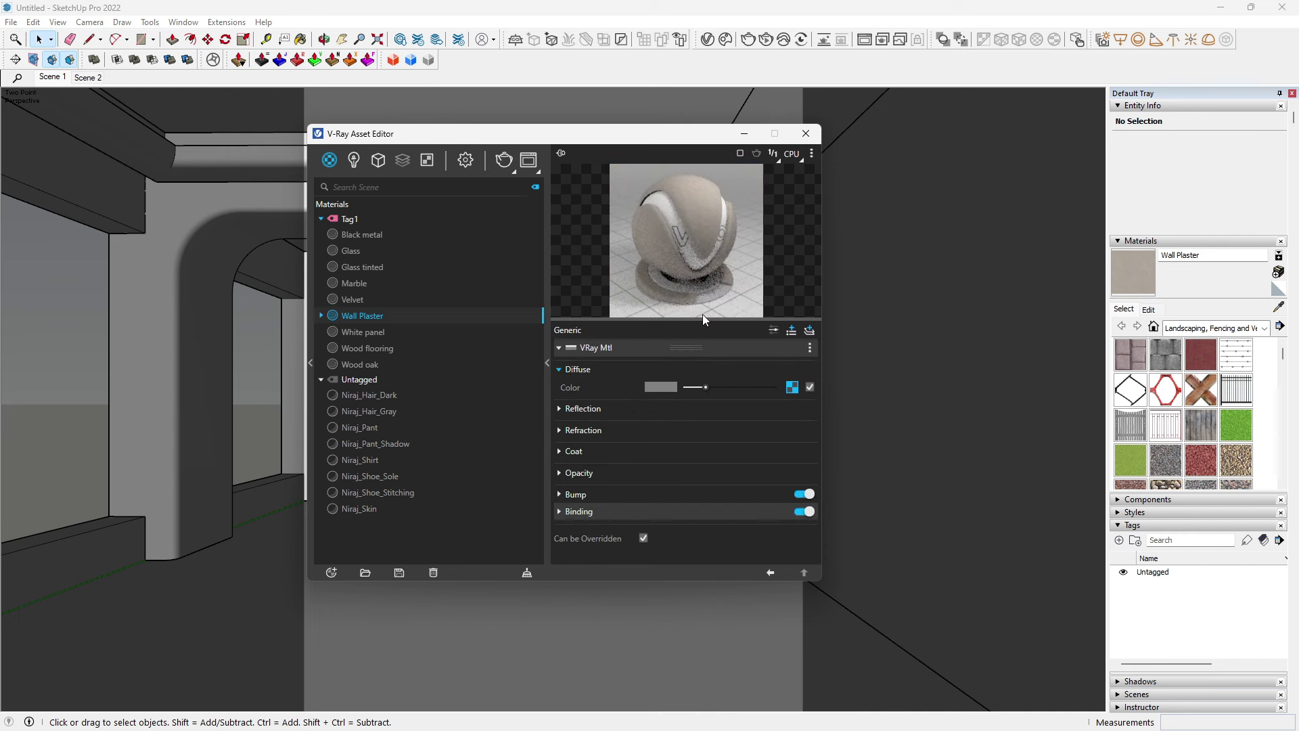
pyautogui.click(790, 387)
pyautogui.rightClick(809, 366)
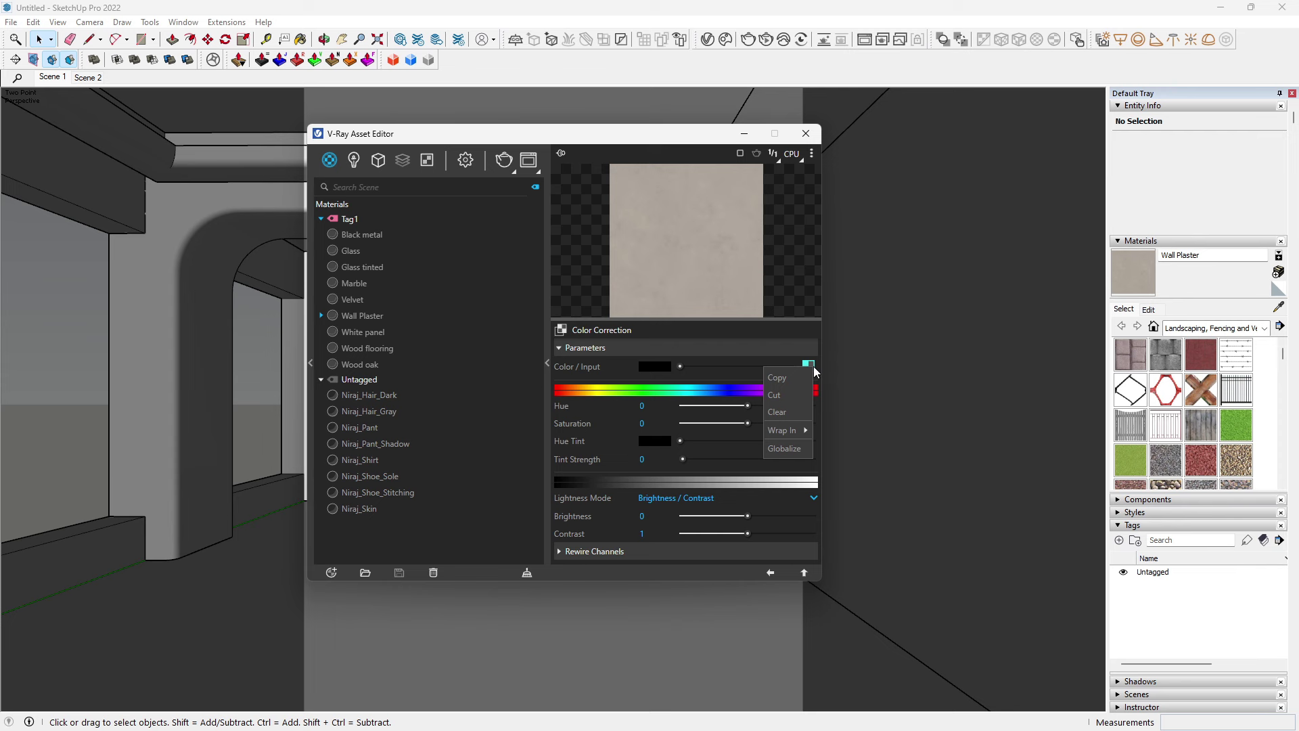
pyautogui.click(776, 377)
pyautogui.click(769, 572)
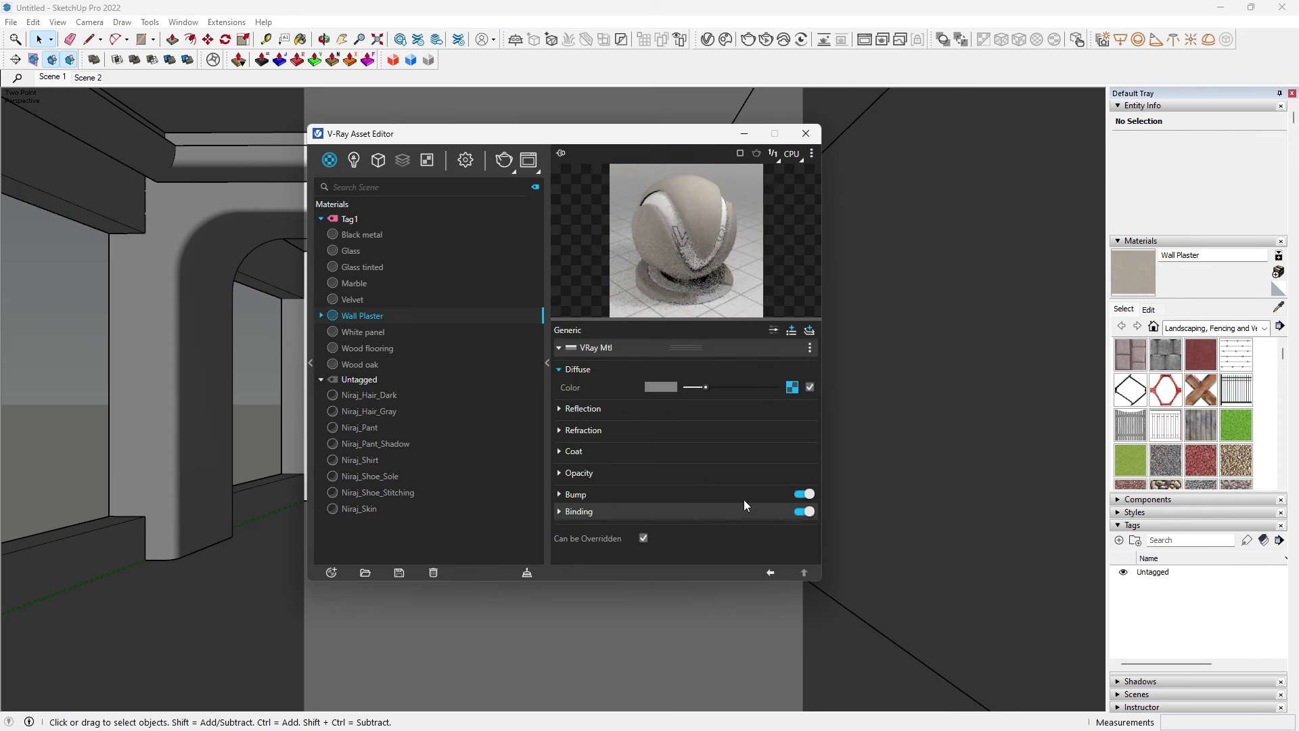
# Step: Paste a copy into Reflection Color, wrapped in Color Correction with saturation -1
pyautogui.click(701, 411)
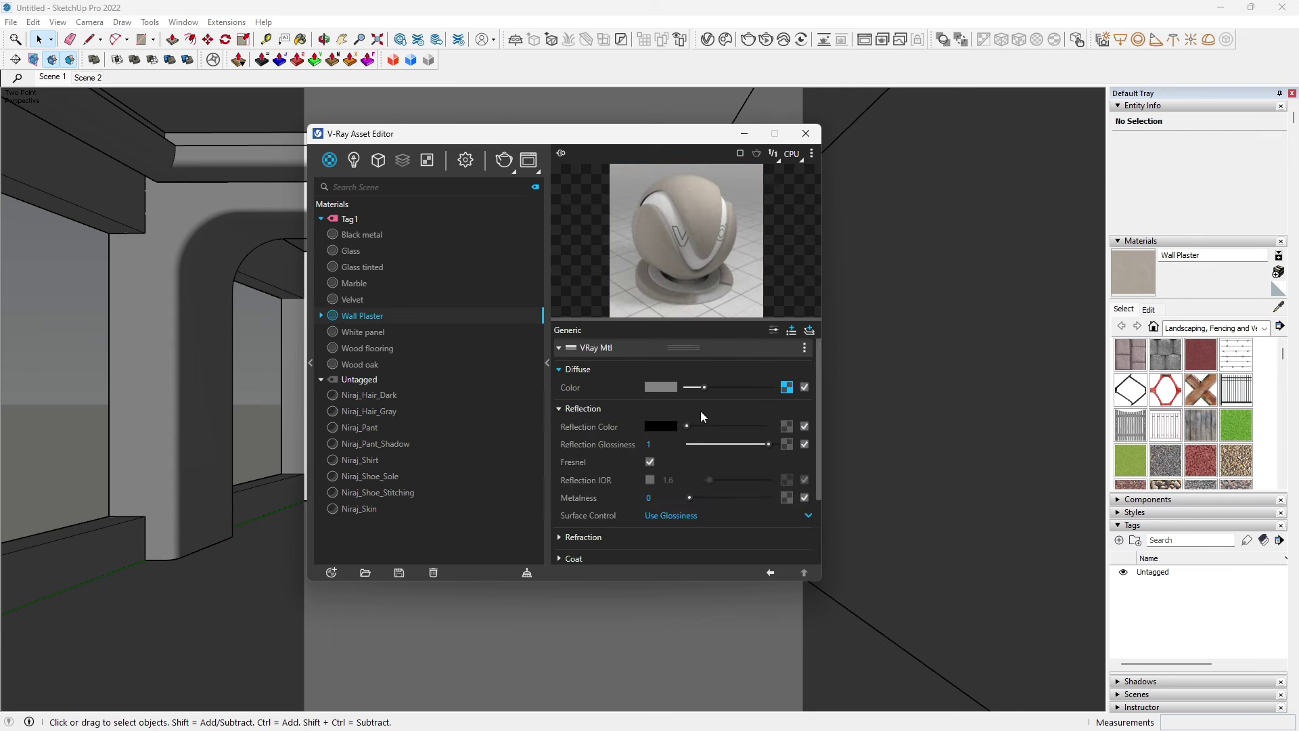
pyautogui.rightClick(787, 431)
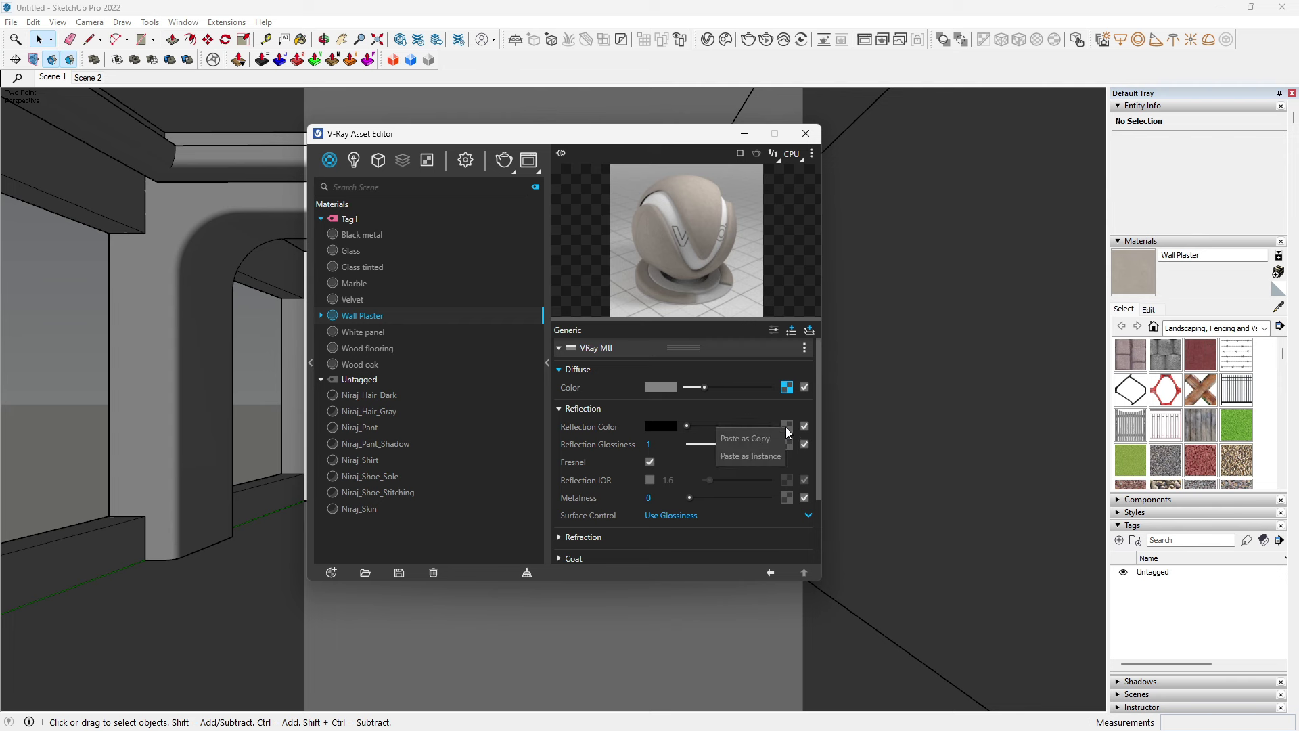
pyautogui.click(754, 439)
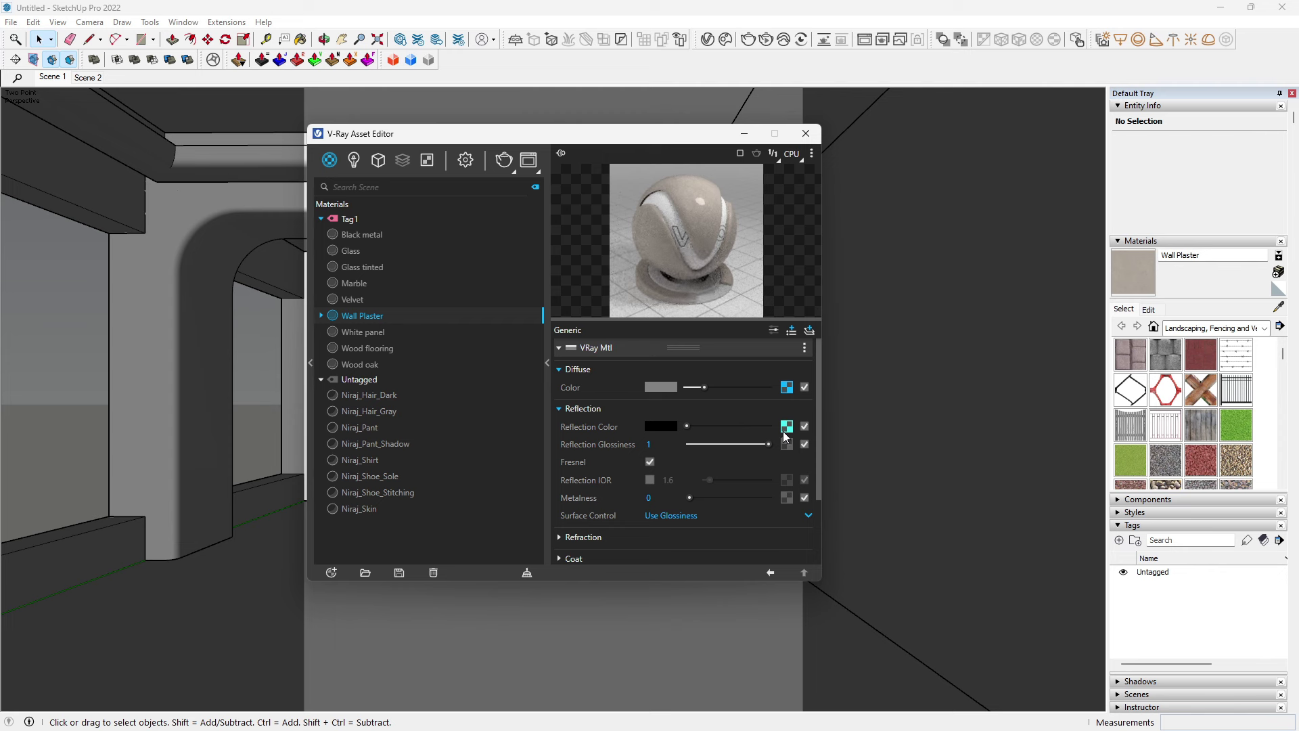
pyautogui.rightClick(784, 433)
pyautogui.moveTo(740, 527)
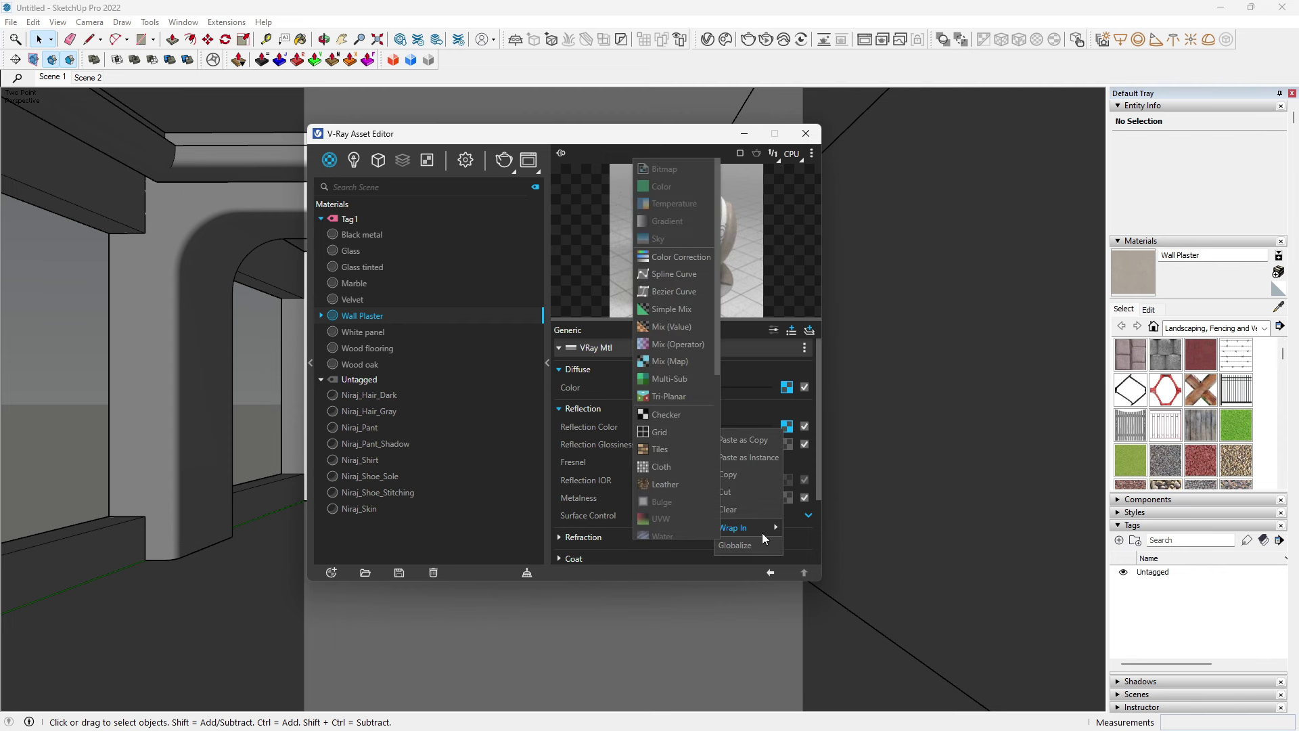
pyautogui.click(680, 257)
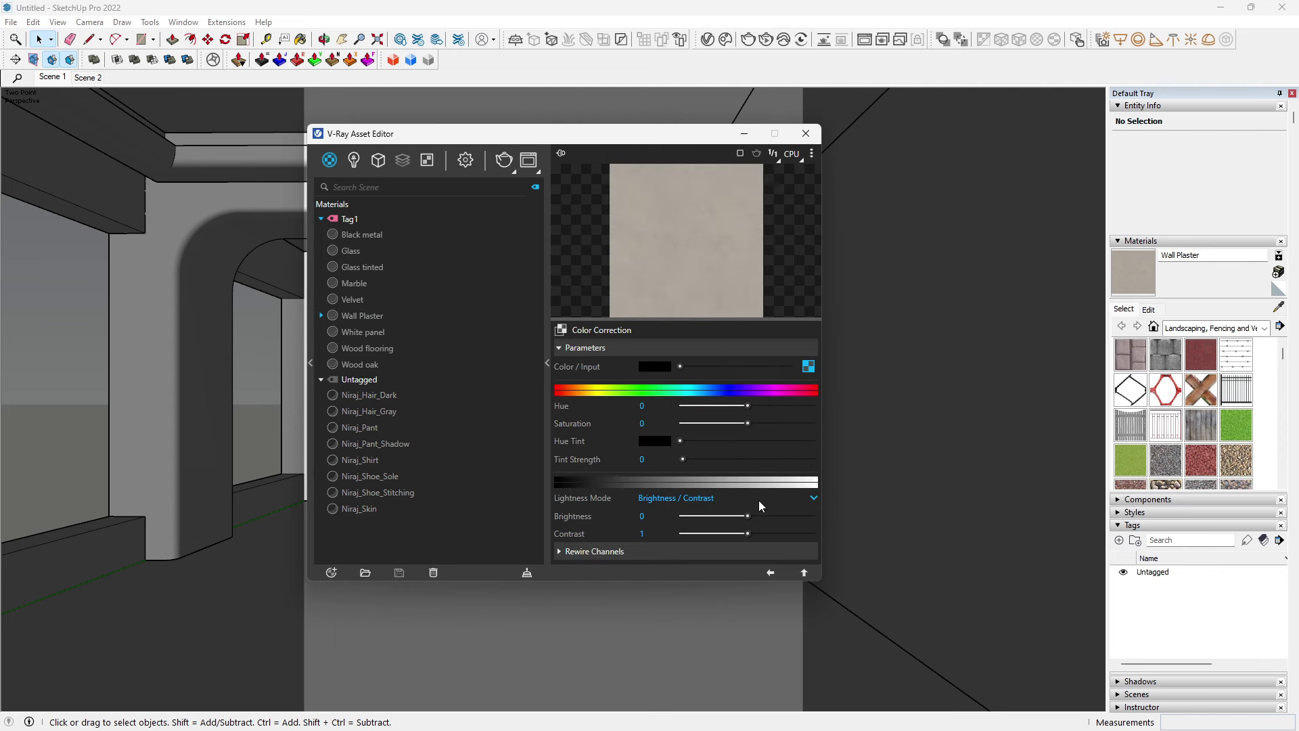
pyautogui.moveTo(724, 421); pyautogui.dragTo(615, 427)
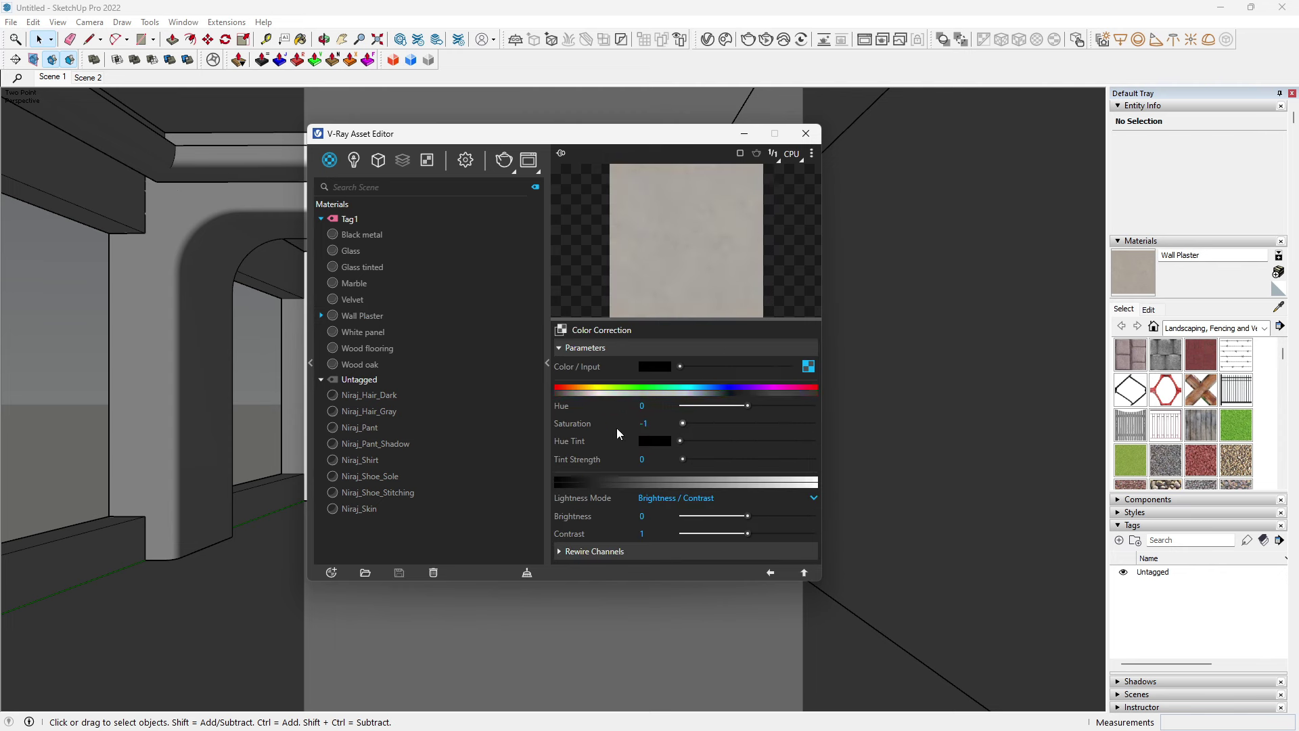
# Step: Set Reflection Glossiness to 0.57 and copy the desaturated reflection texture
pyautogui.click(775, 567)
pyautogui.moveTo(758, 443); pyautogui.dragTo(735, 445)
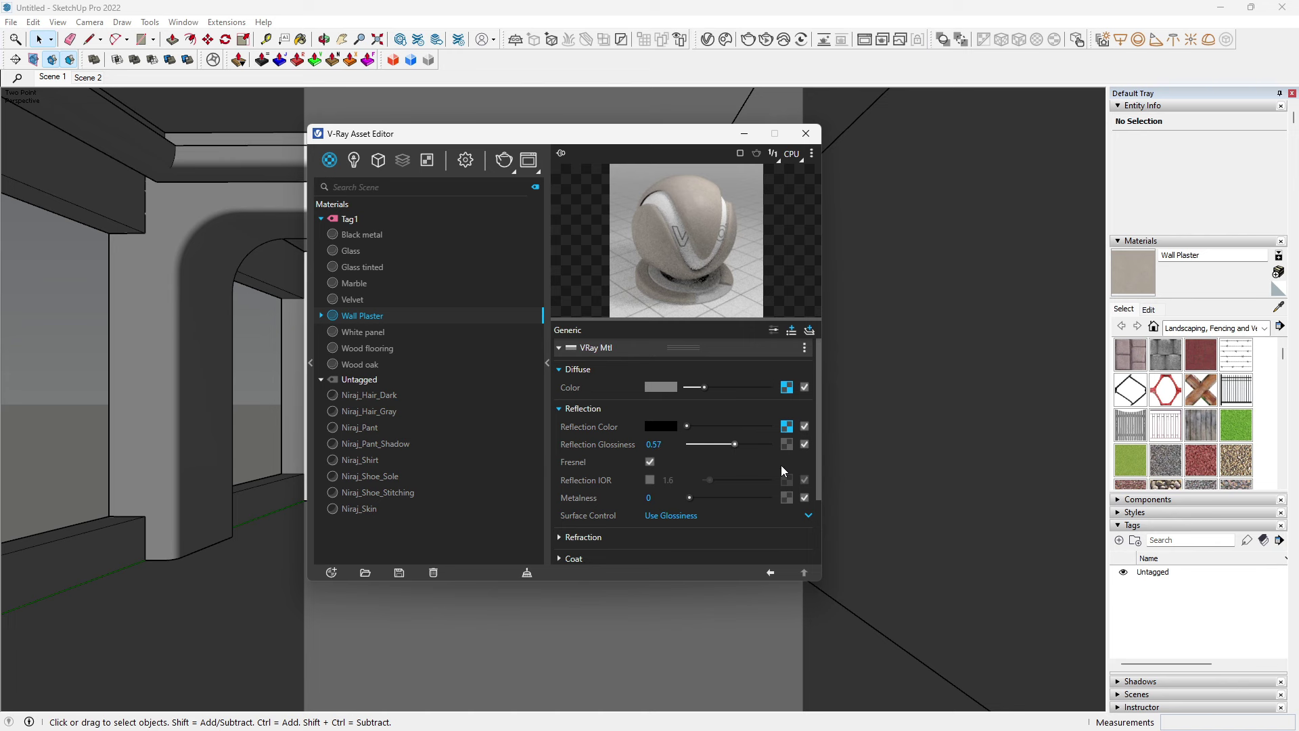
pyautogui.scroll(-1, 815, 416)
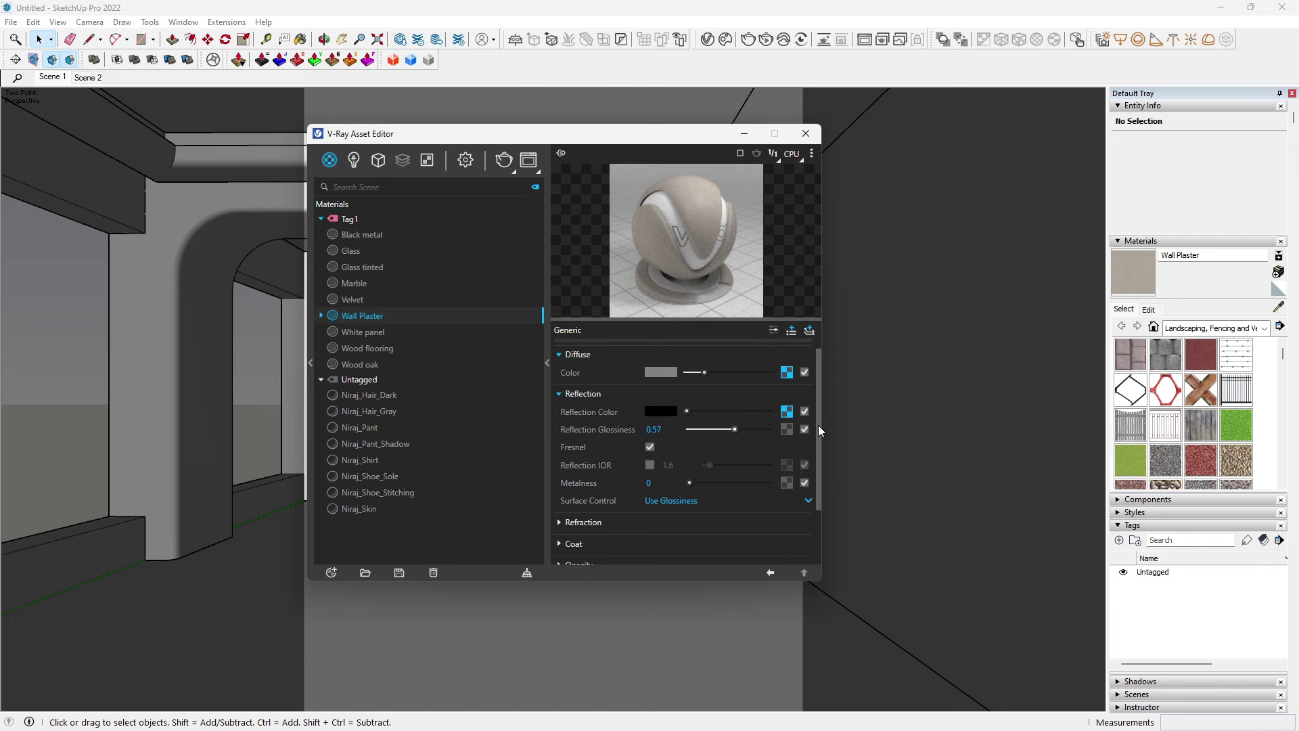
pyautogui.rightClick(785, 410)
pyautogui.click(730, 453)
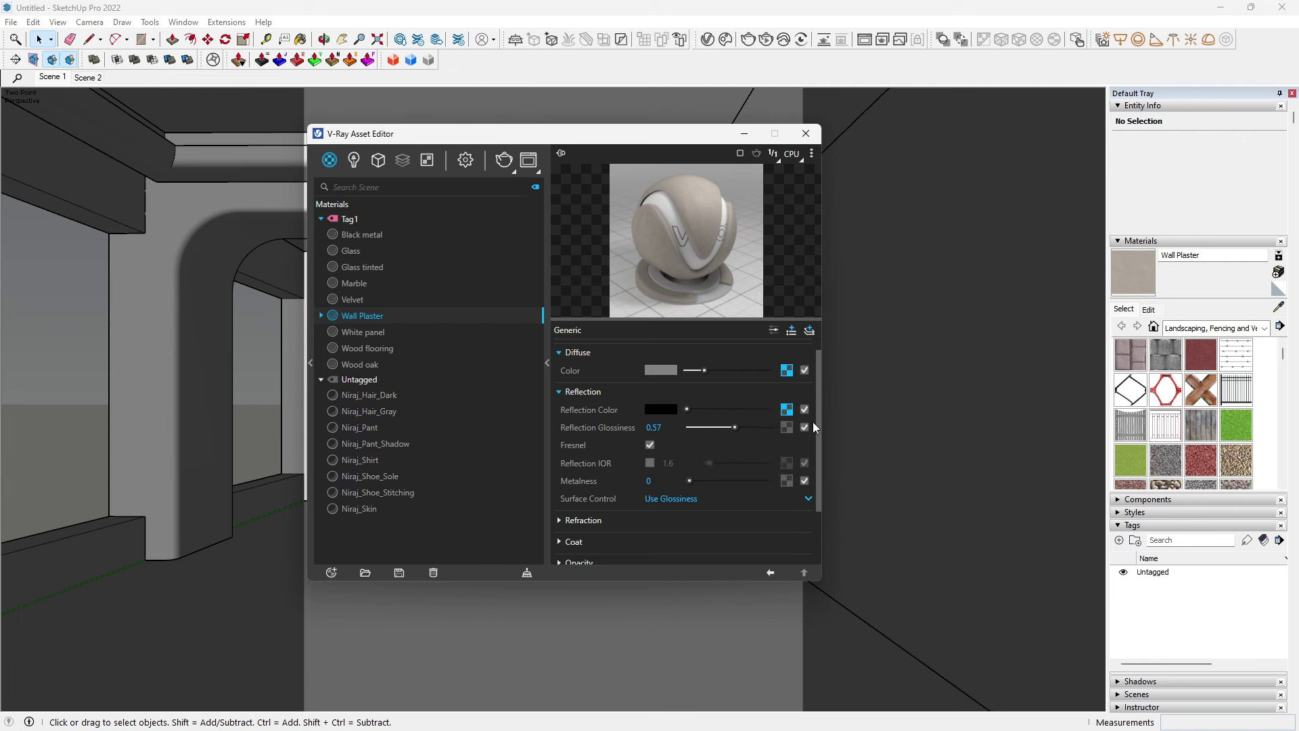
# Step: Paste the desaturated plaster texture into Wall Plaster's bump map
pyautogui.scroll(-4, 815, 440)
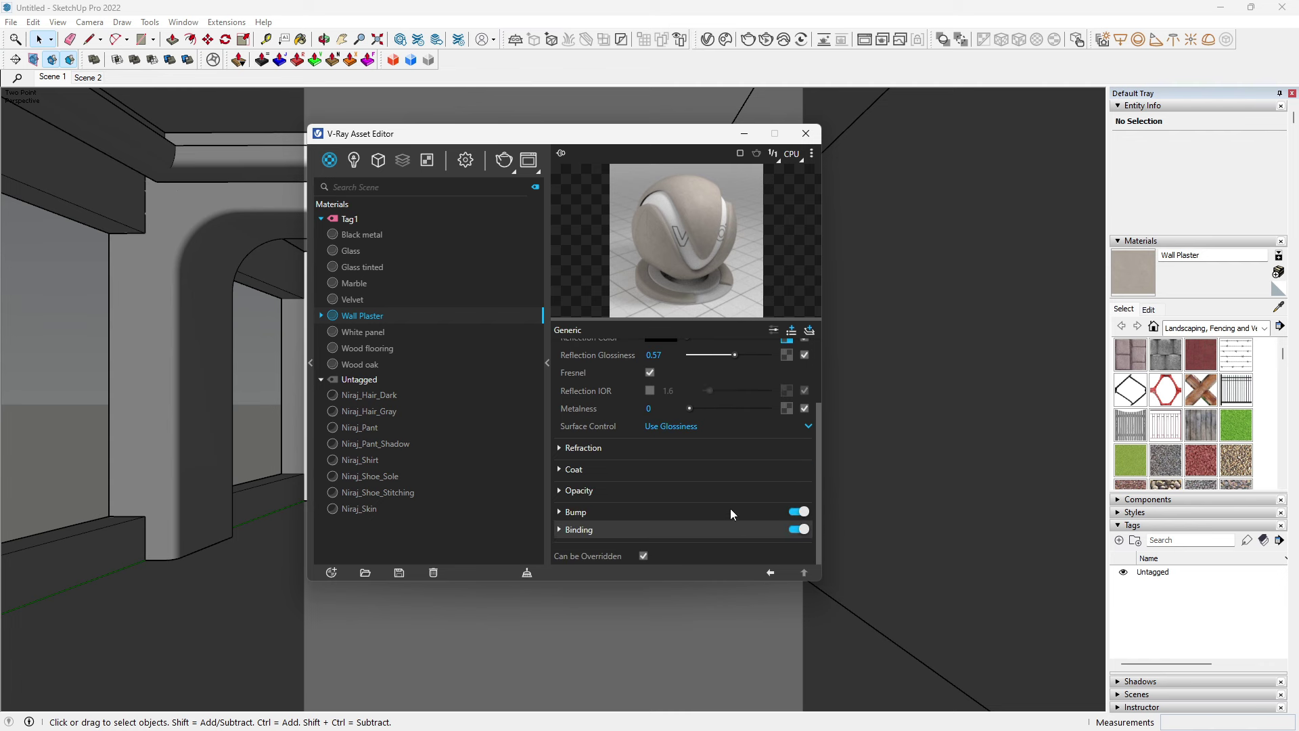
pyautogui.click(730, 509)
pyautogui.rightClick(801, 529)
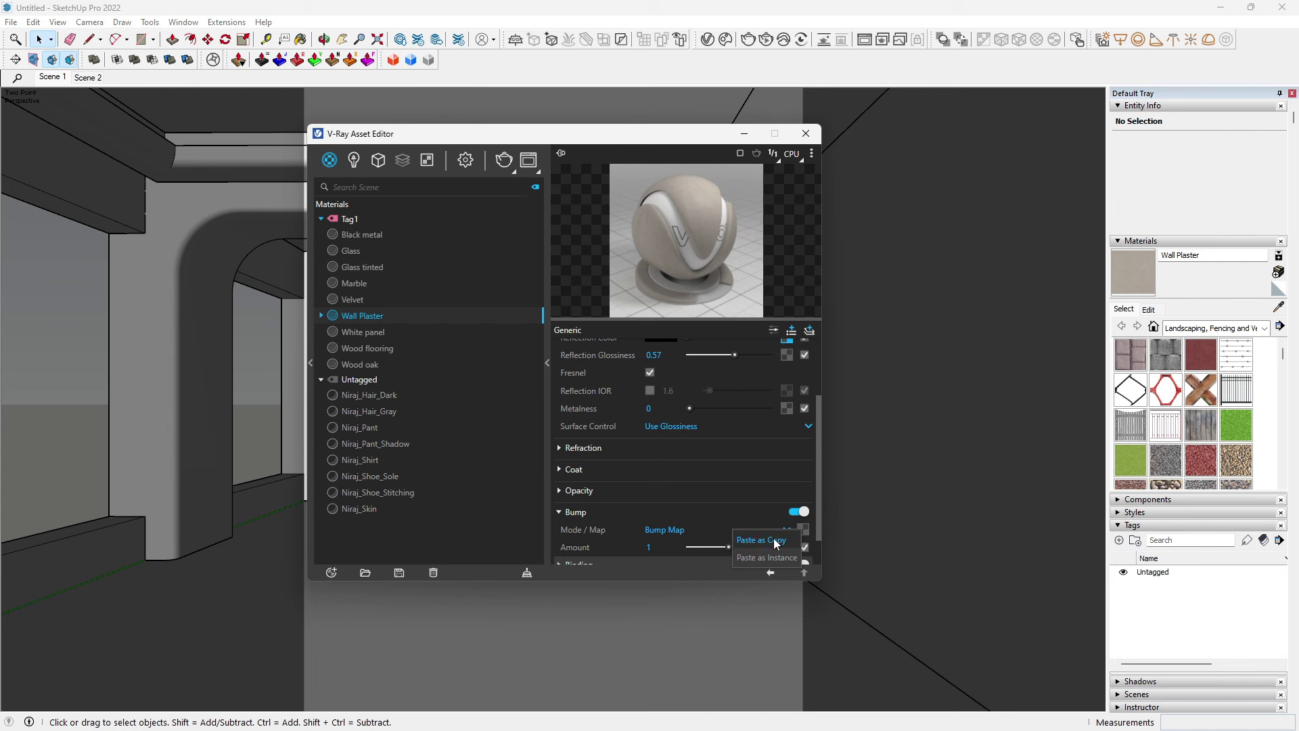
pyautogui.click(775, 539)
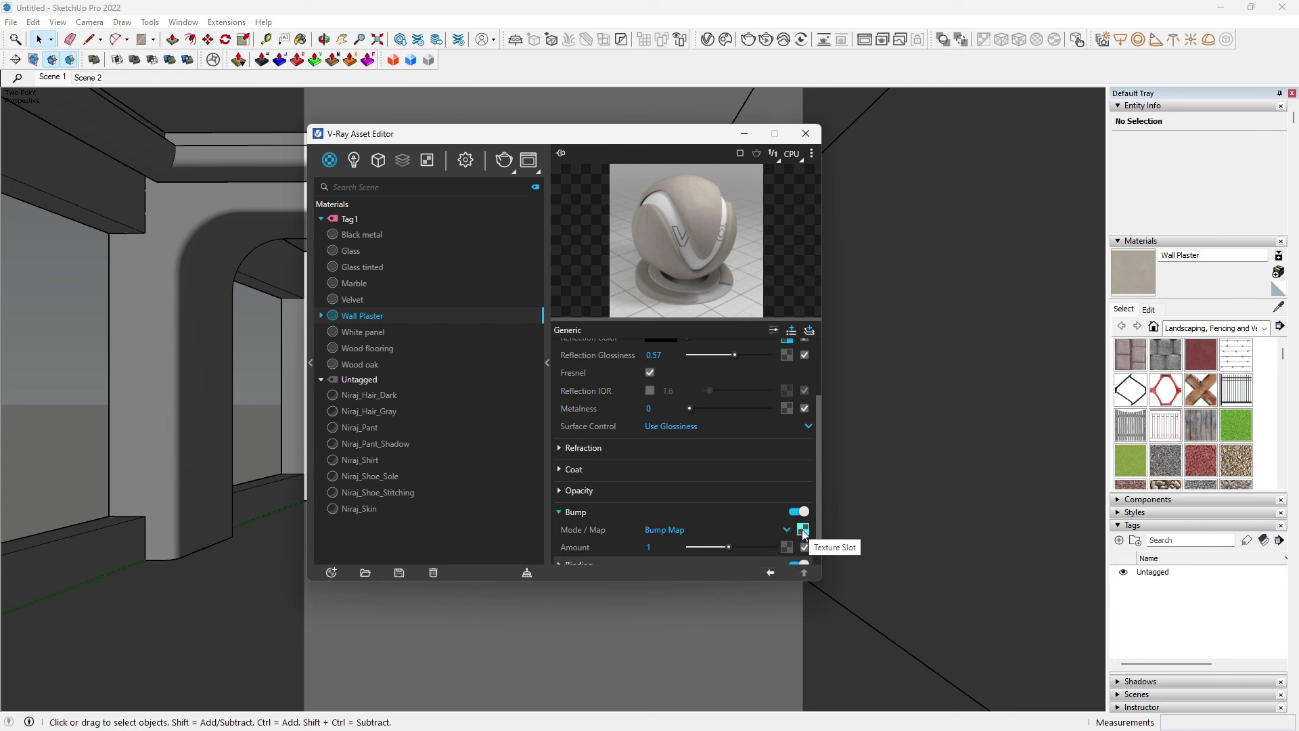
# Step: Switch the bump Color Correction lightness to Gain / Gamma / Lift with gain 1.56
pyautogui.click(803, 529)
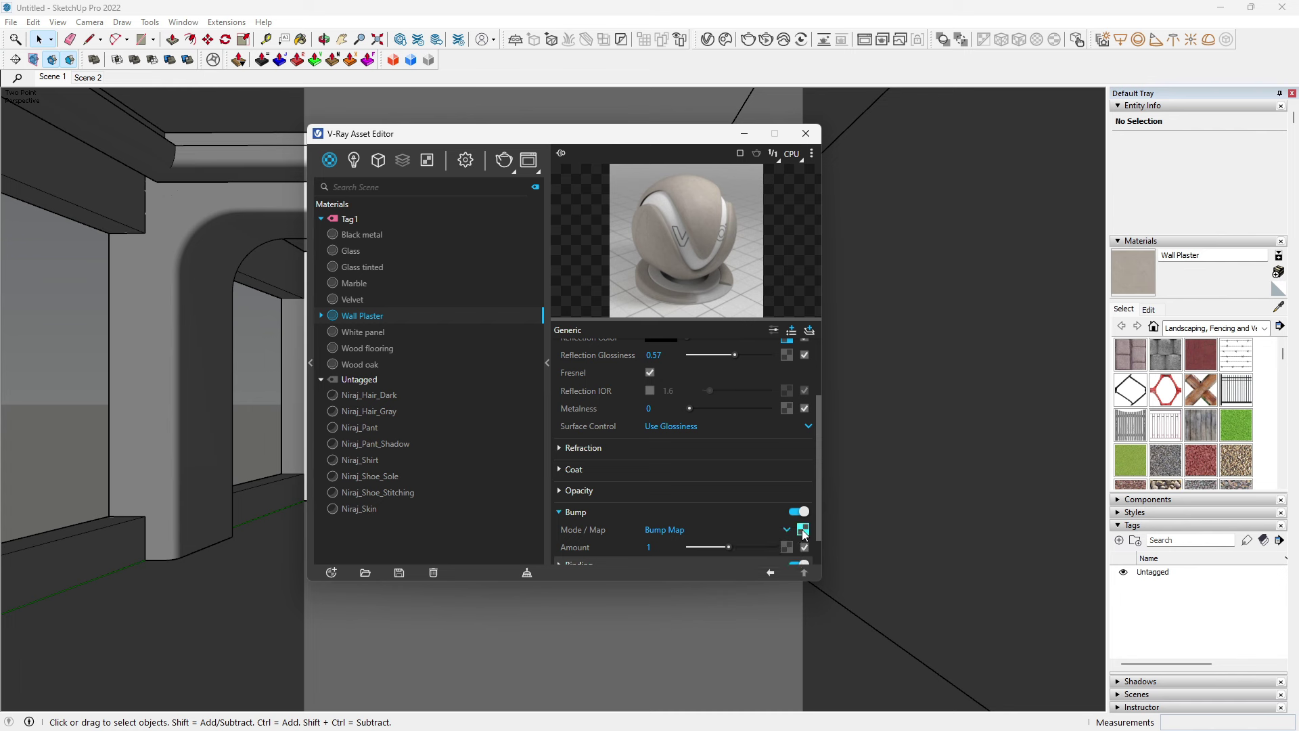
pyautogui.click(750, 497)
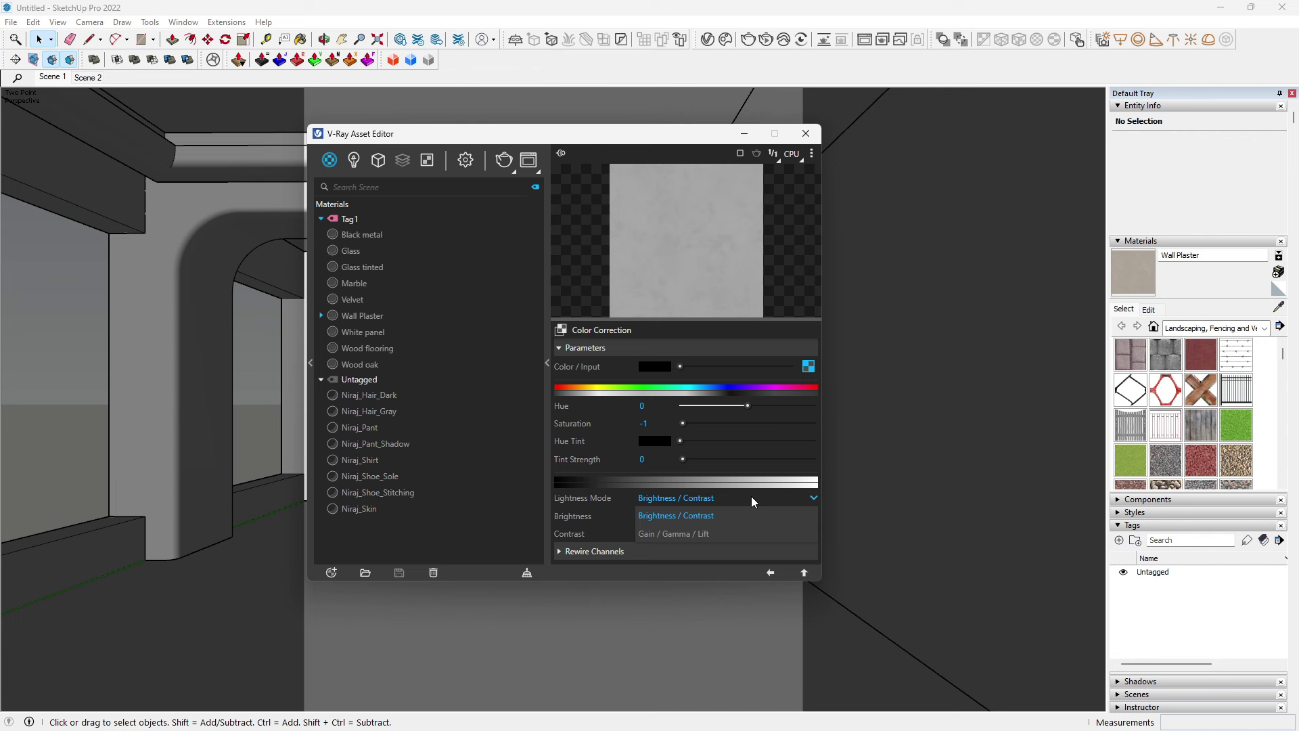
pyautogui.click(733, 528)
pyautogui.moveTo(744, 518)
pyautogui.mouseDown()
pyautogui.moveTo(715, 535)
pyautogui.moveTo(725, 516)
pyautogui.moveTo(761, 512)
pyautogui.moveTo(732, 549)
pyautogui.moveTo(811, 556)
pyautogui.moveTo(671, 536)
pyautogui.moveTo(787, 533)
pyautogui.moveTo(700, 534)
pyautogui.mouseUp()
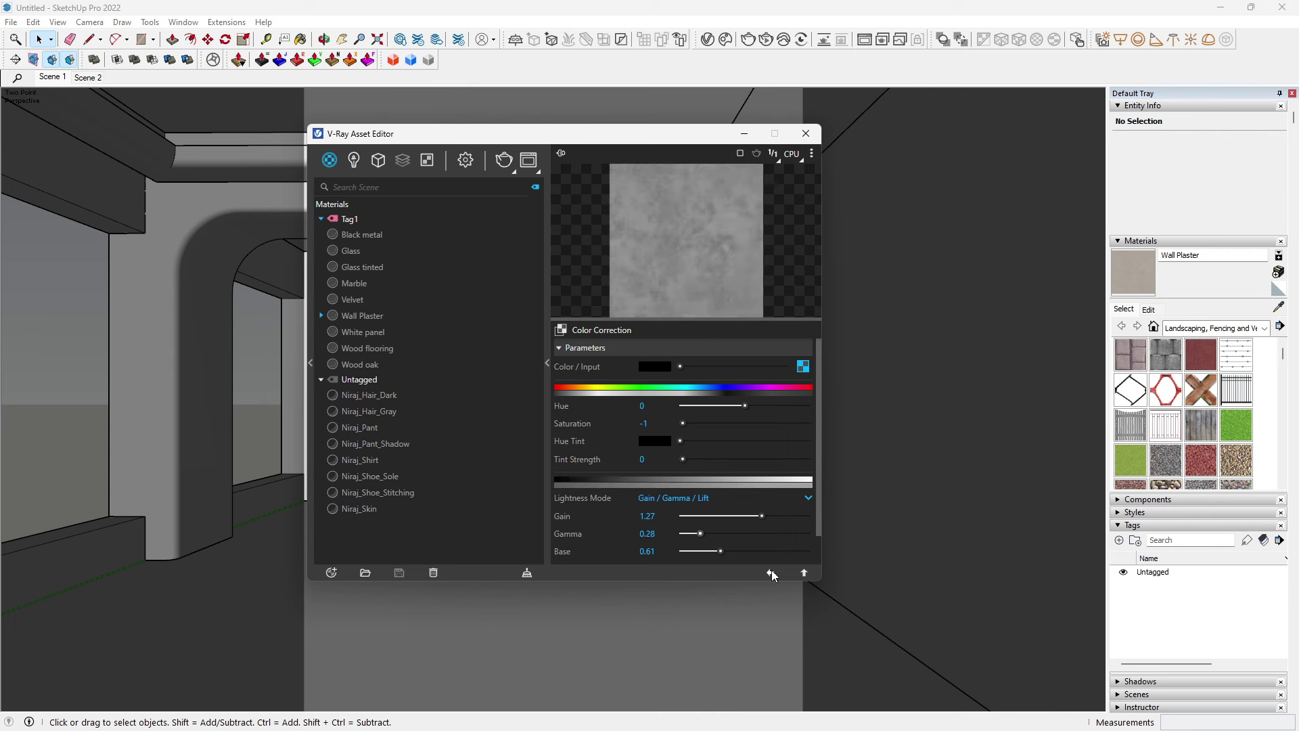
pyautogui.moveTo(764, 522); pyautogui.dragTo(780, 518)
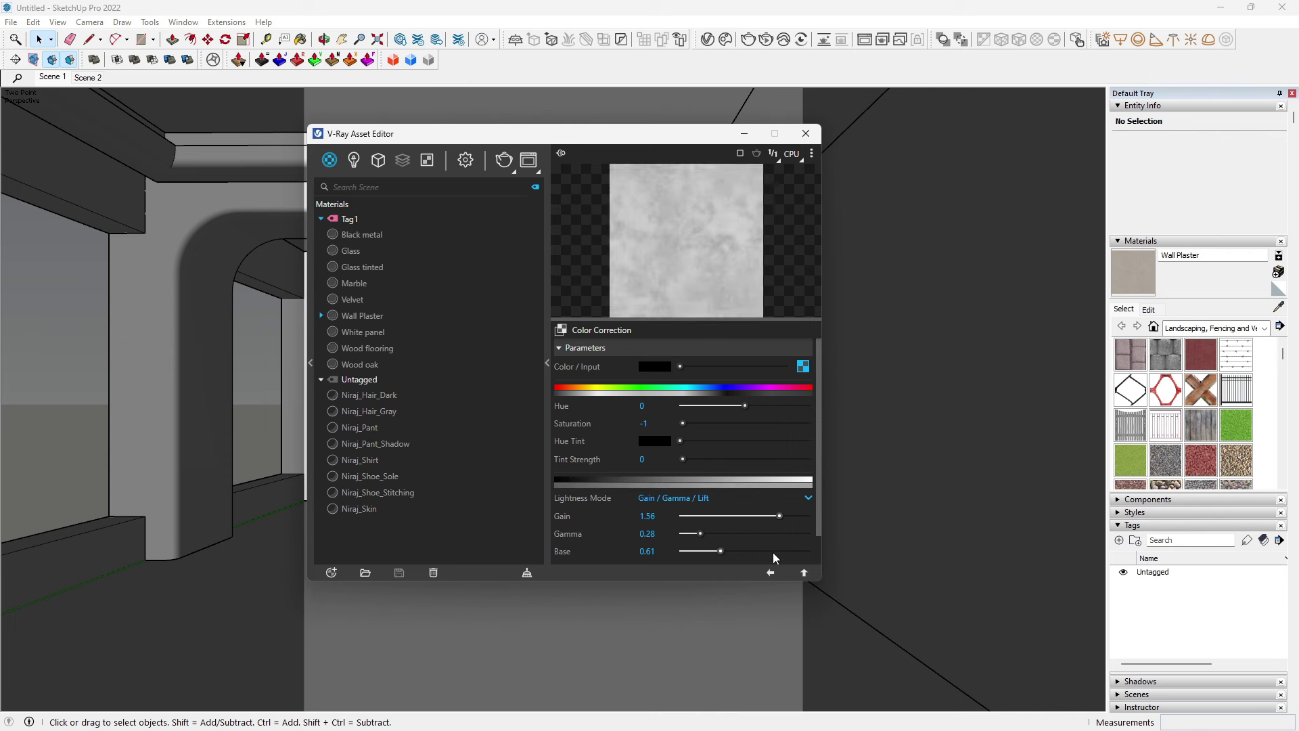
# Step: Lower Wall Plaster's bump Amount to about 0.06
pyautogui.click(770, 573)
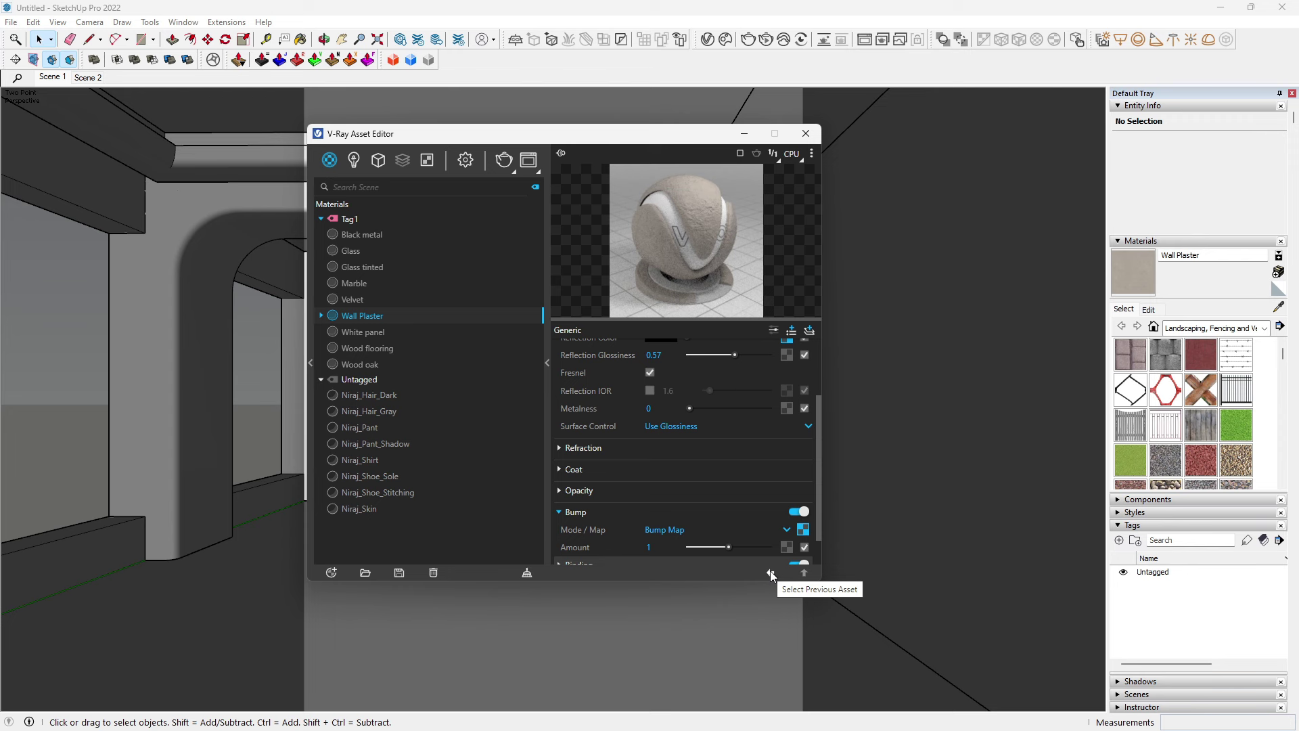
pyautogui.click(694, 545)
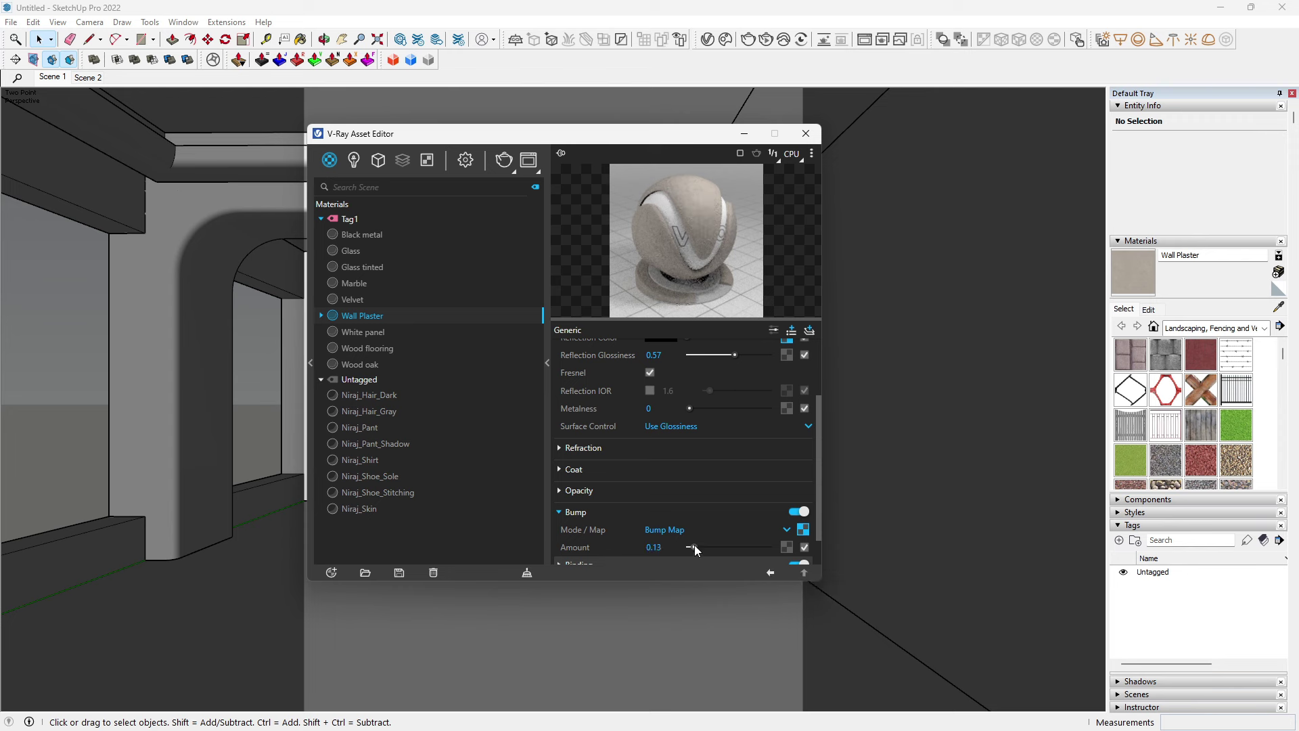
pyautogui.moveTo(693, 546); pyautogui.dragTo(693, 546)
pyautogui.moveTo(818, 463); pyautogui.dragTo(813, 404)
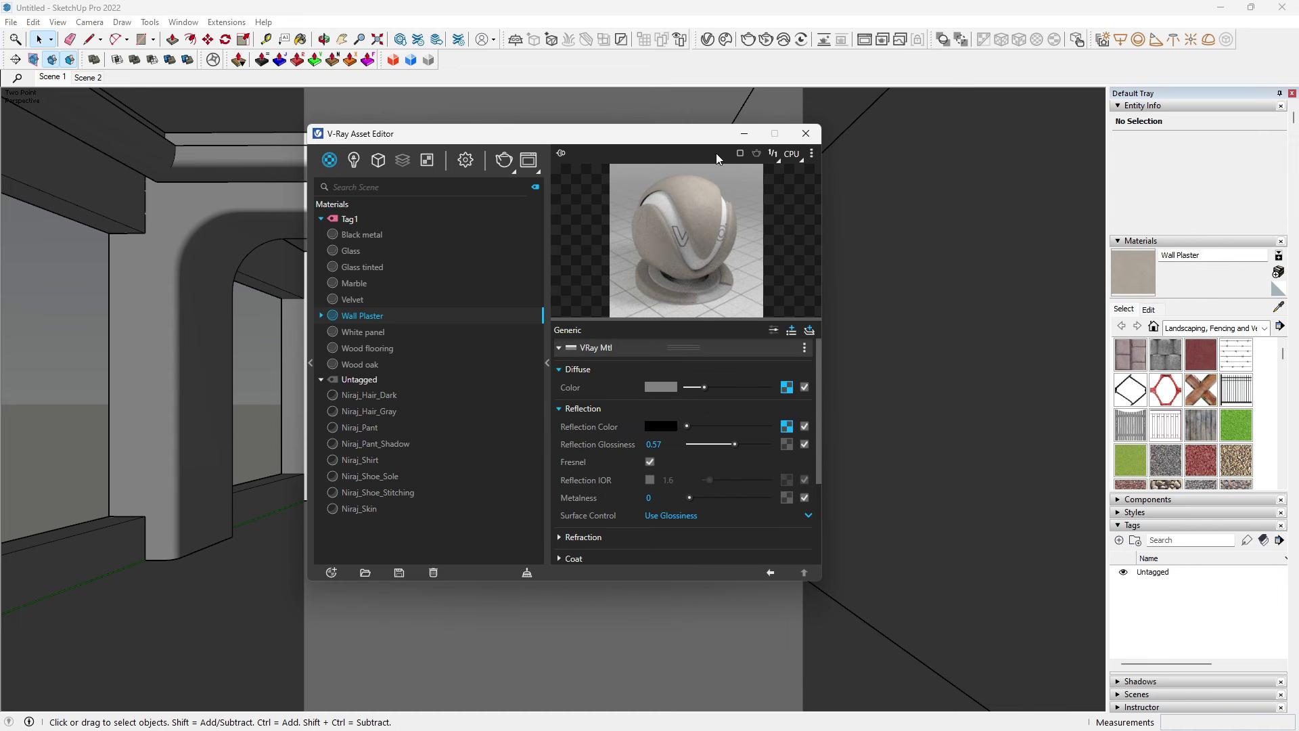
pyautogui.moveTo(697, 133); pyautogui.dragTo(688, 150)
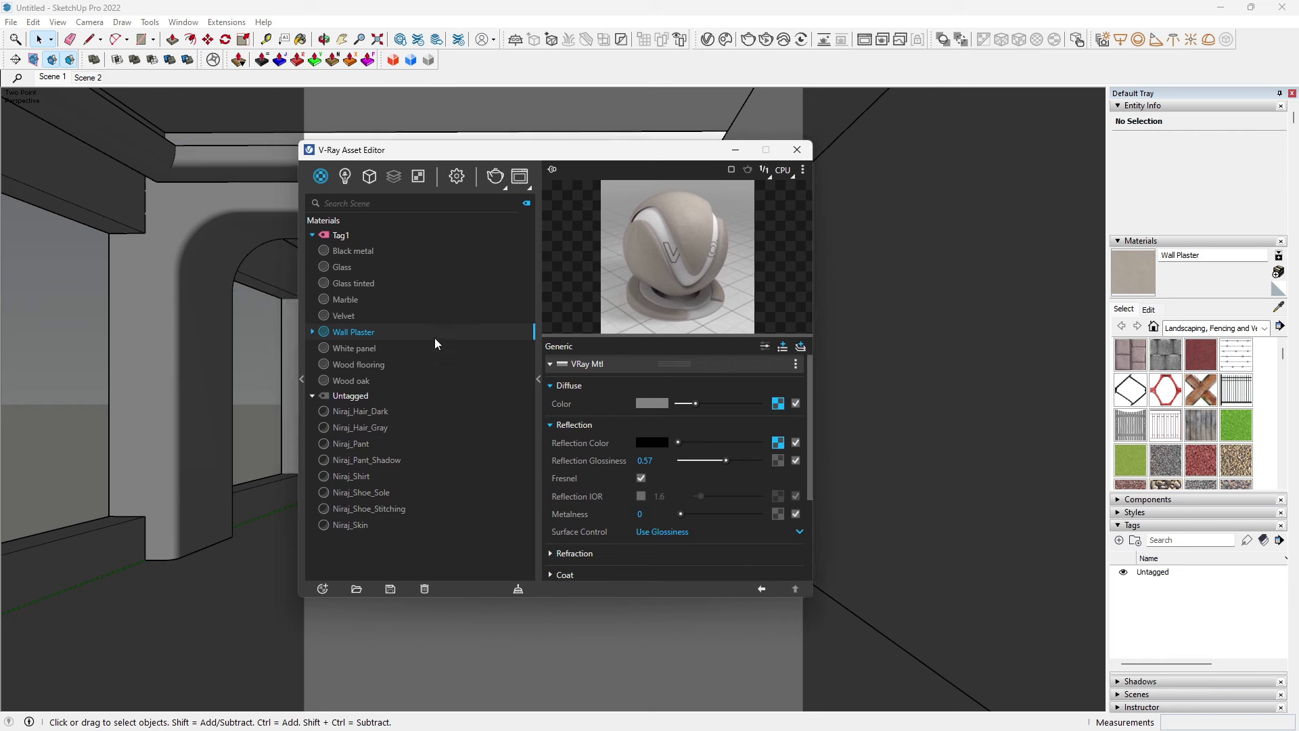
# Step: Lighten the White panel material's diffuse colour to near white
pyautogui.click(356, 348)
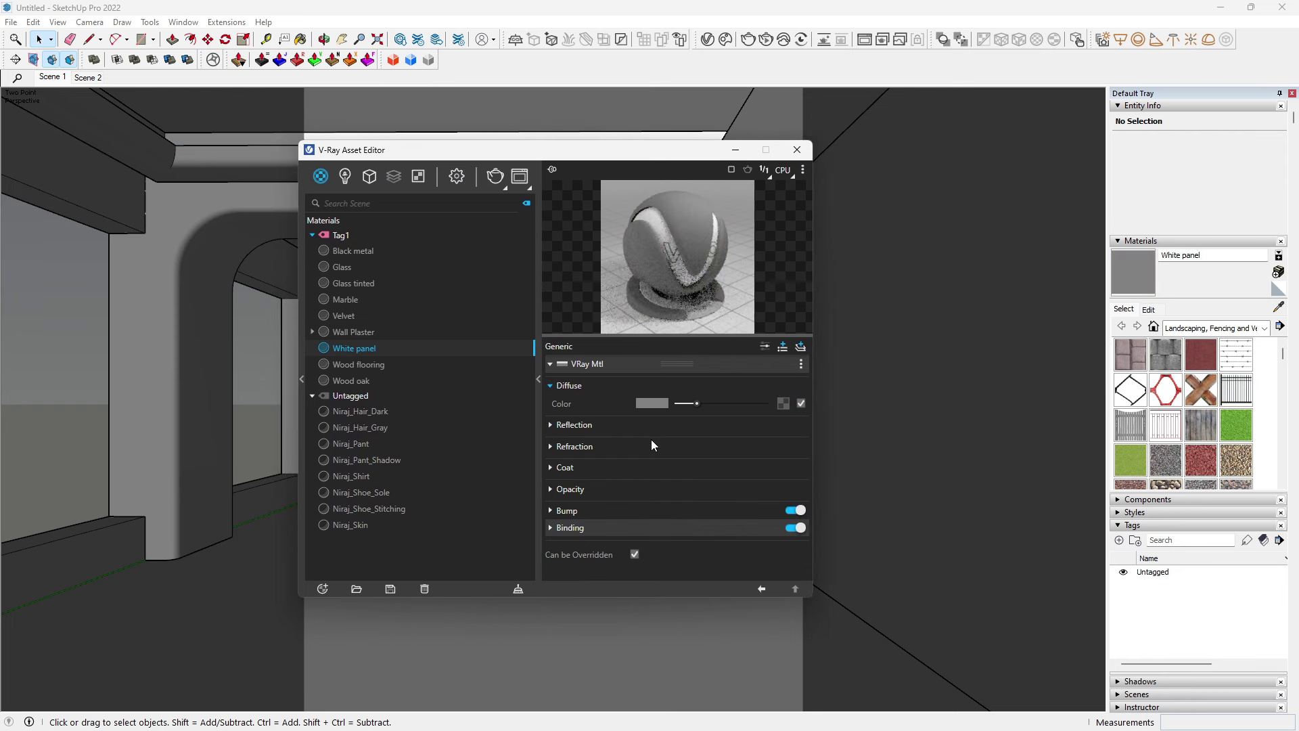
pyautogui.click(652, 402)
pyautogui.moveTo(513, 308); pyautogui.dragTo(401, 284)
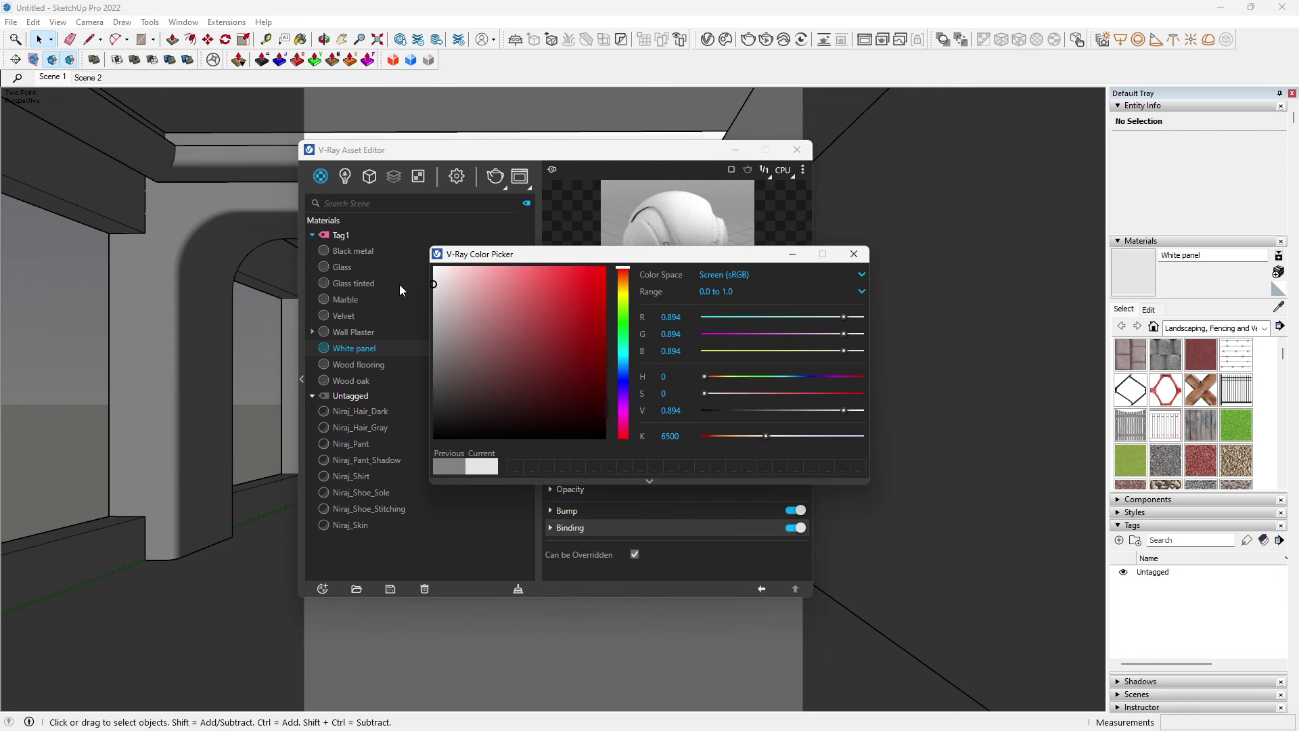
pyautogui.click(853, 254)
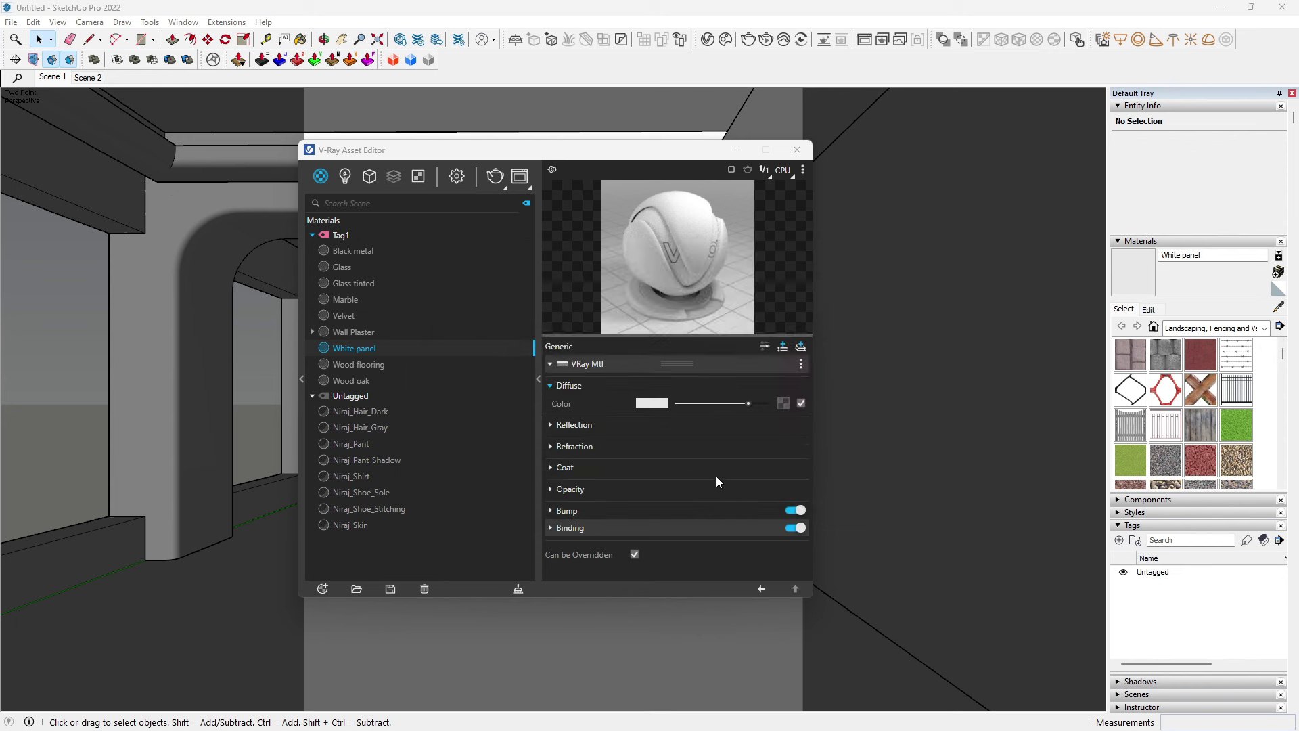
# Step: Add an Edges texture as the bump map and set white reflection with 0.76 glossiness
pyautogui.click(760, 508)
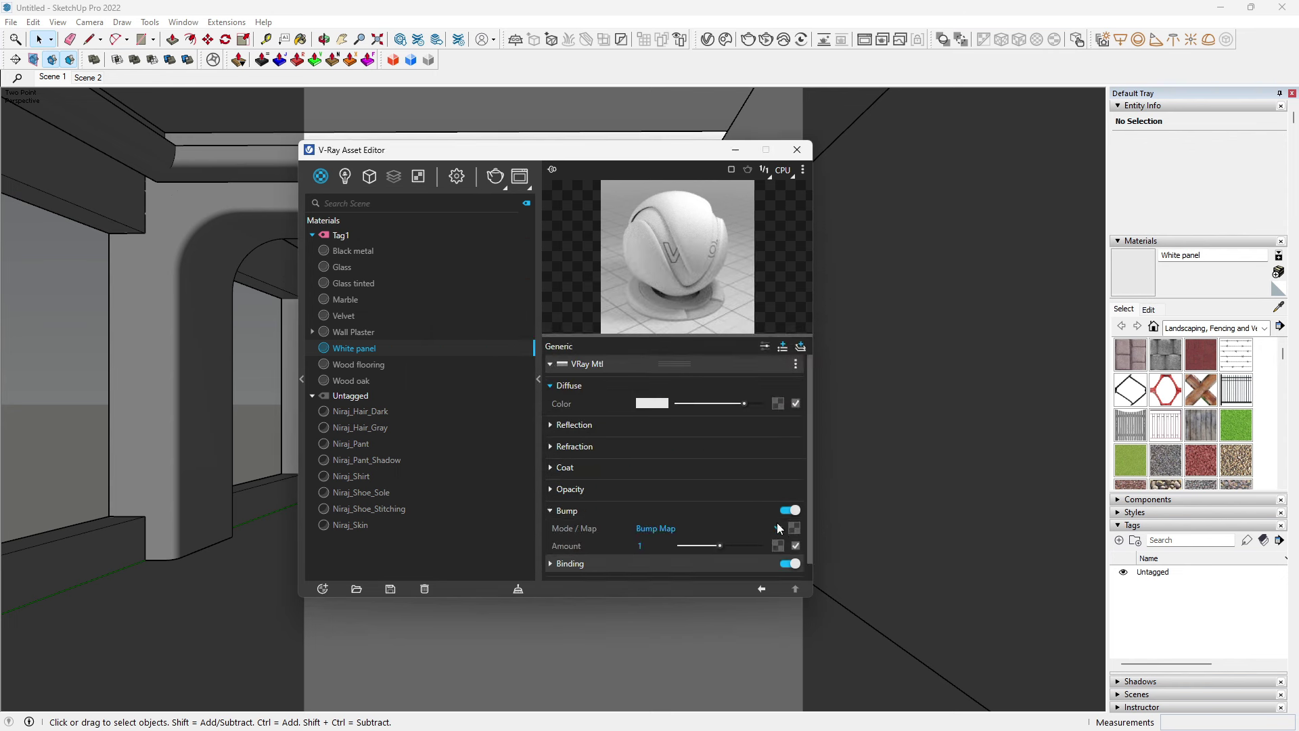
pyautogui.click(777, 525)
pyautogui.click(717, 510)
pyautogui.click(794, 527)
pyautogui.scroll(-5, 750, 460)
pyautogui.click(749, 451)
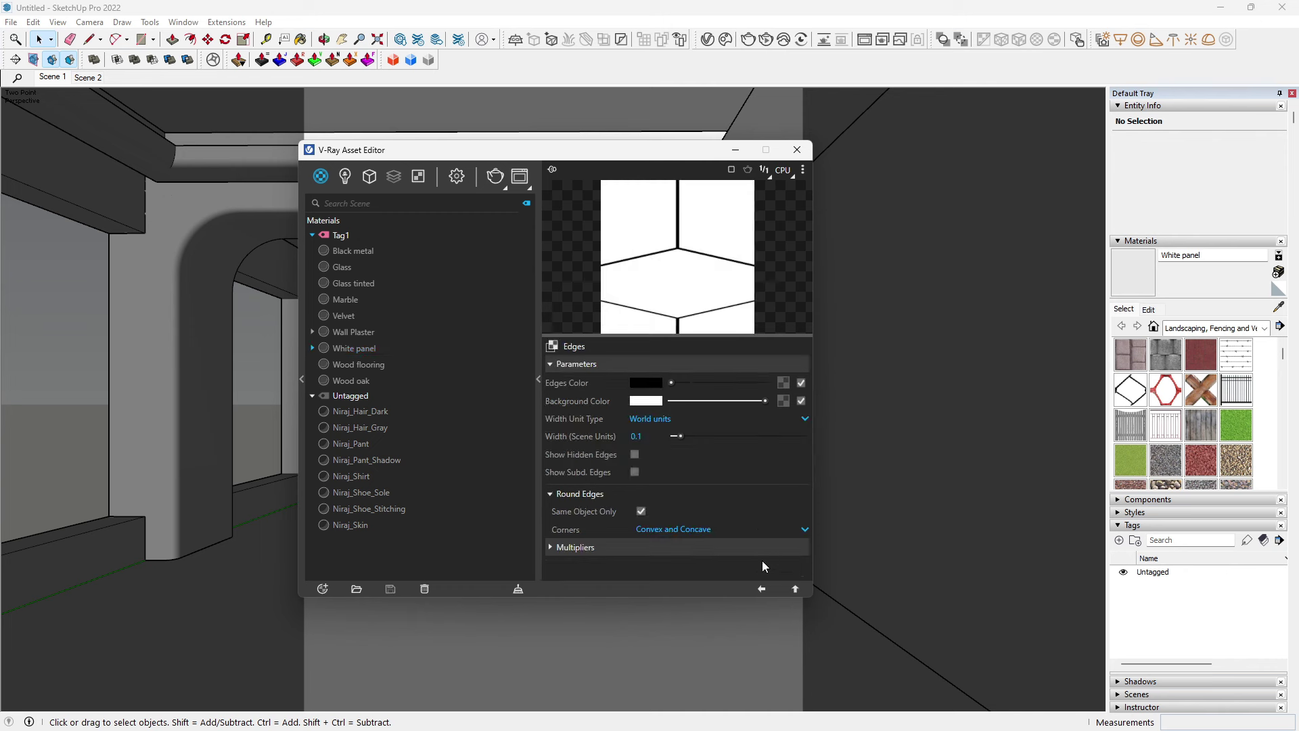
pyautogui.click(762, 588)
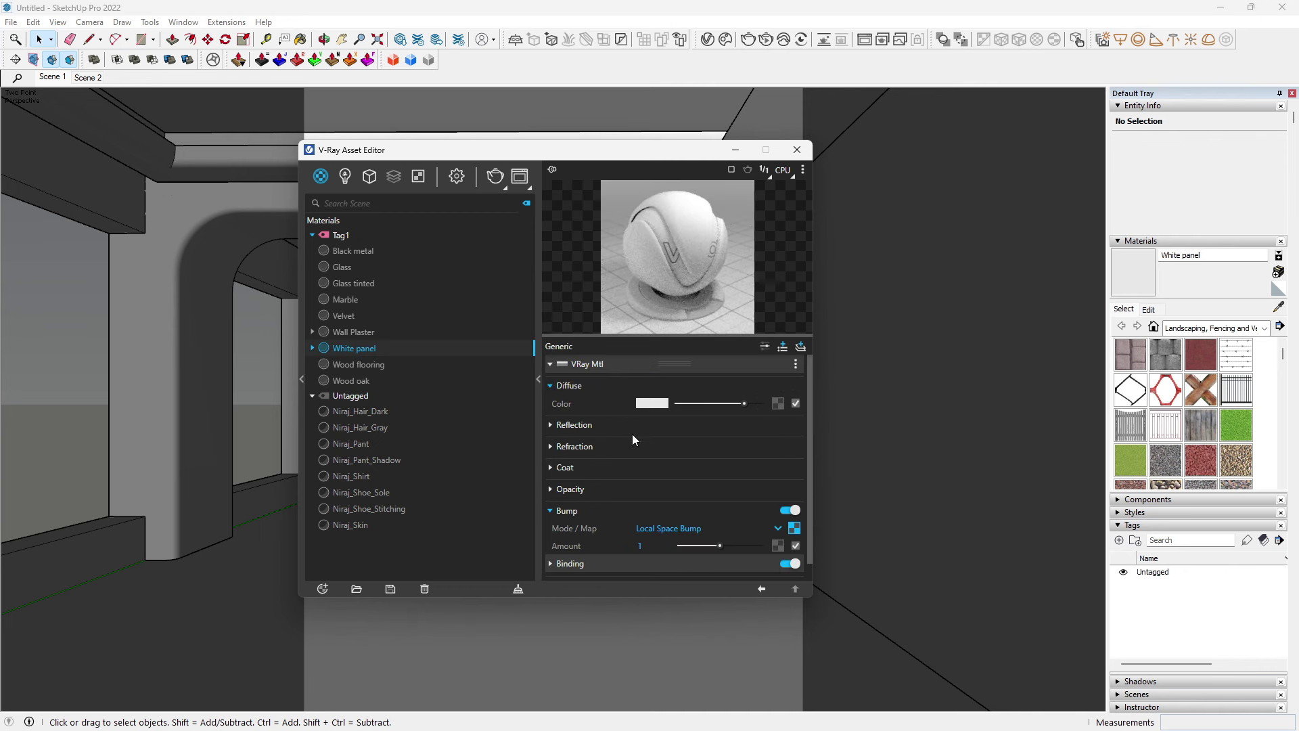
pyautogui.click(660, 424)
pyautogui.moveTo(711, 443)
pyautogui.mouseDown()
pyautogui.moveTo(759, 443)
pyautogui.moveTo(741, 461)
pyautogui.mouseUp()
# Step: Retint the diffuse to a warm off-white (0.8, 0.785, 0.771)
pyautogui.click(665, 403)
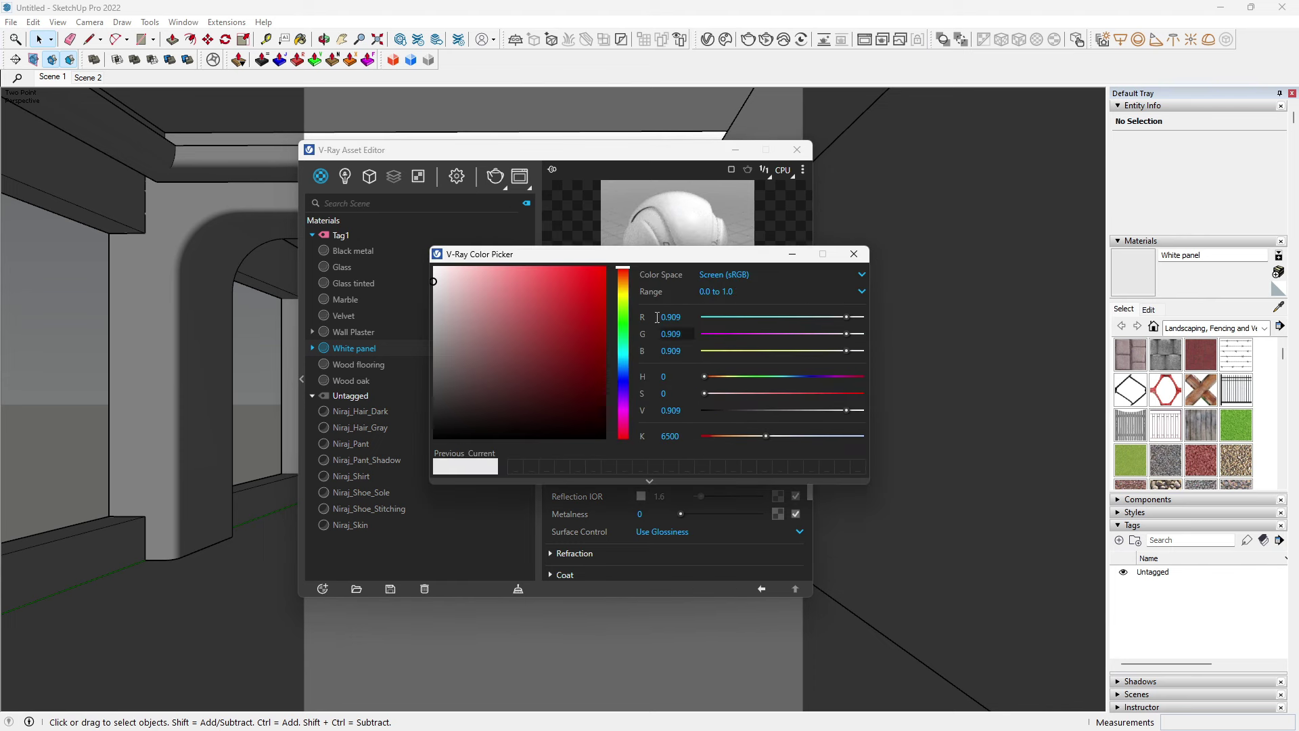
pyautogui.moveTo(444, 318); pyautogui.dragTo(433, 298)
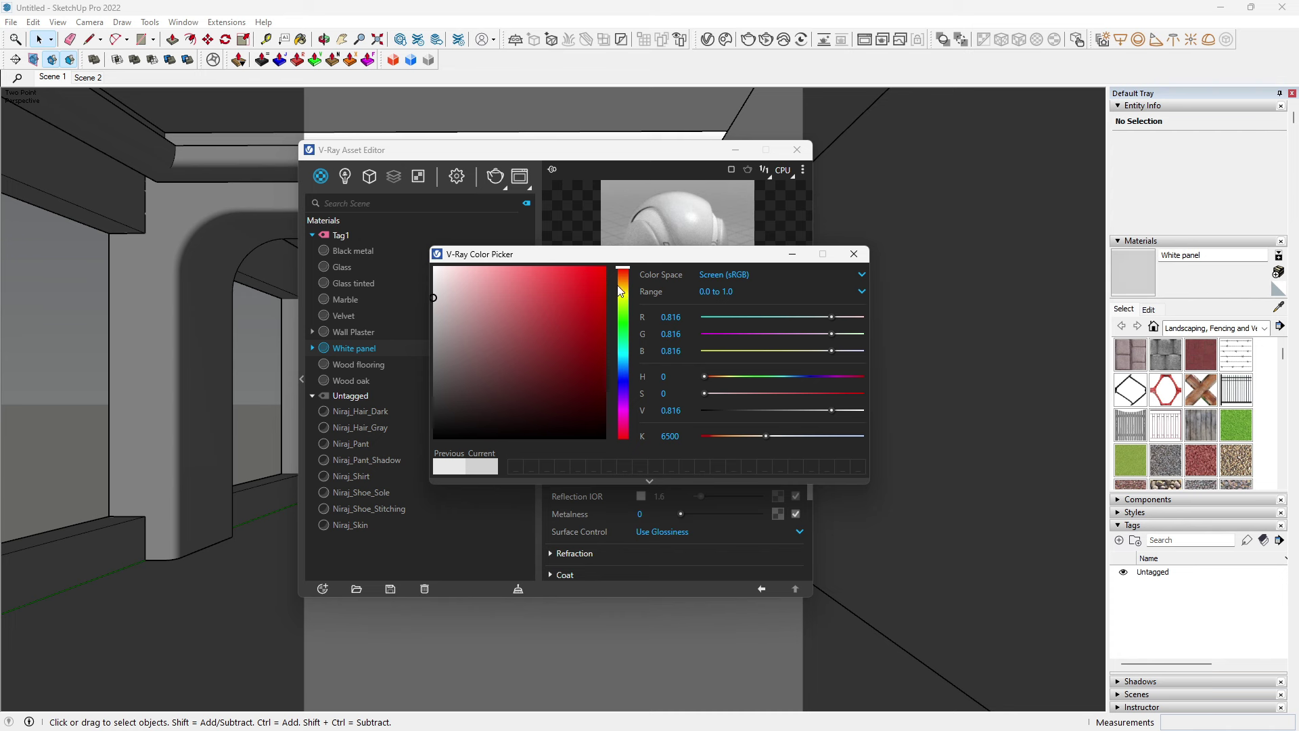
pyautogui.click(623, 280)
pyautogui.click(441, 301)
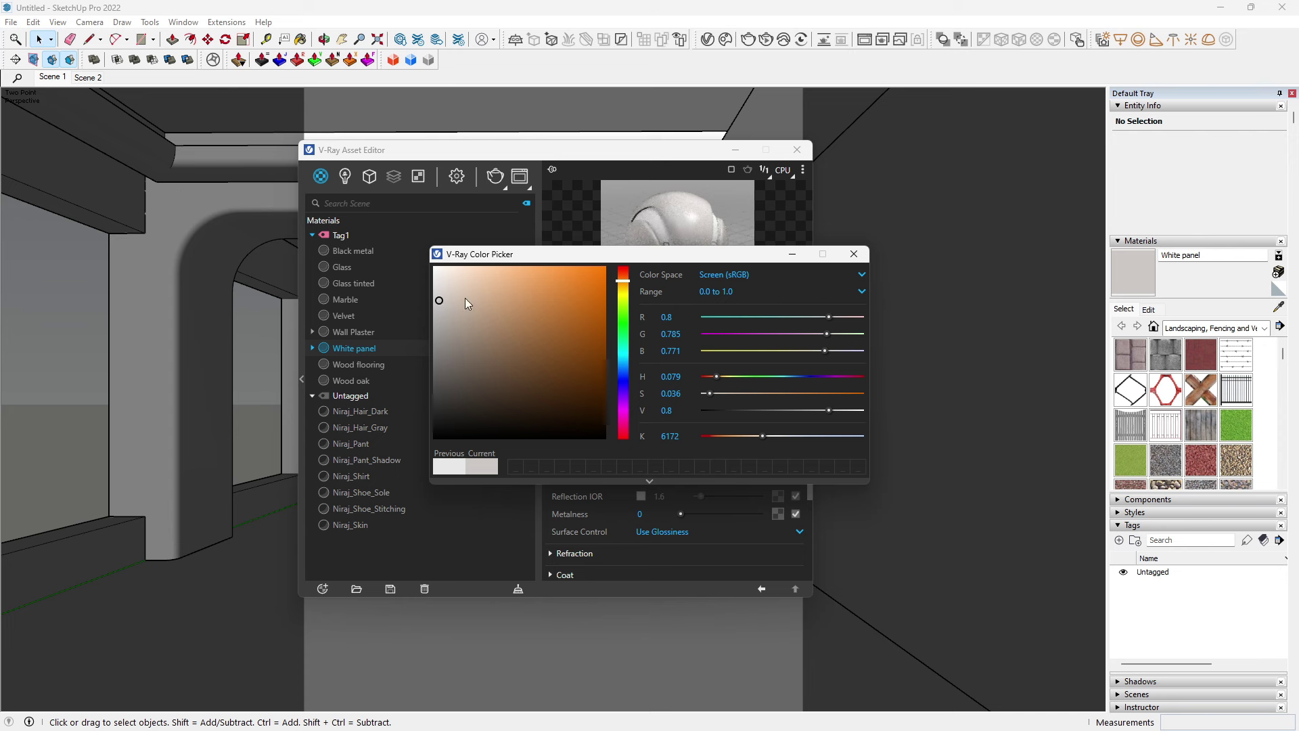
pyautogui.click(853, 254)
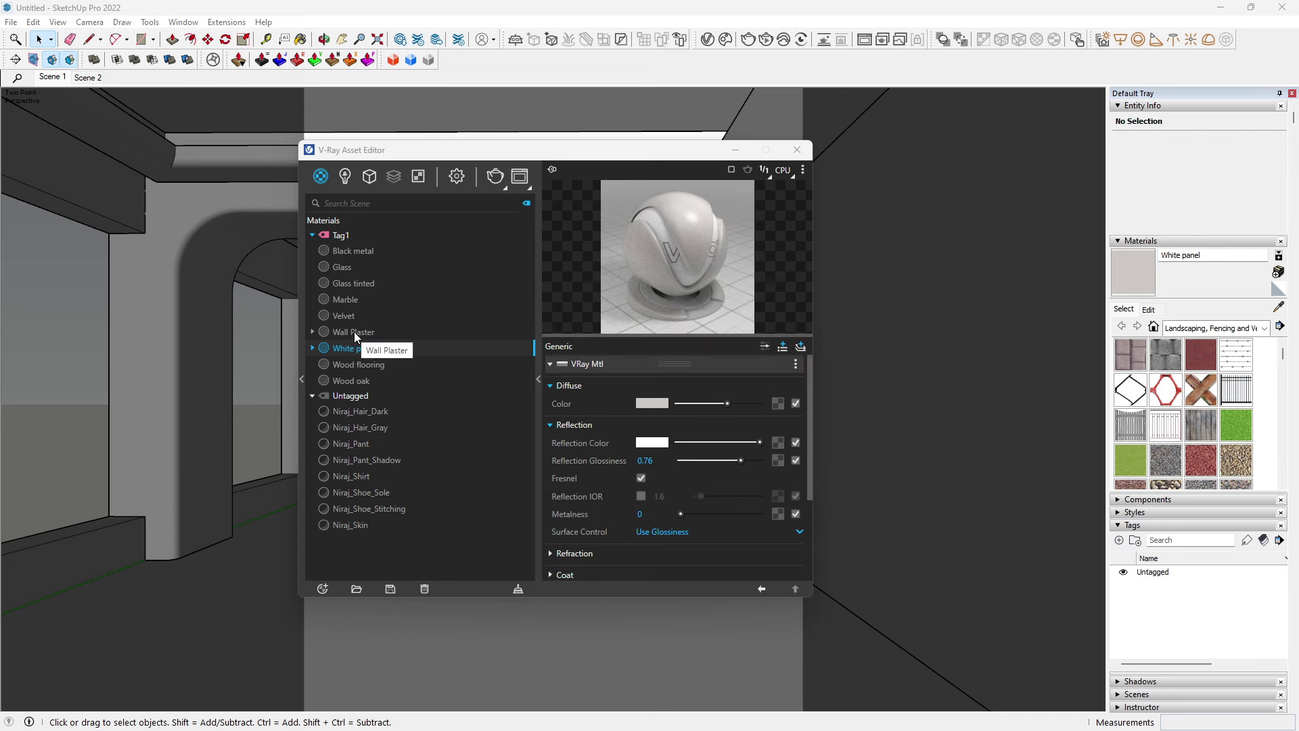
# Step: Give Wood flooring a Color Correction diffuse with a Bitmap input
pyautogui.click(359, 364)
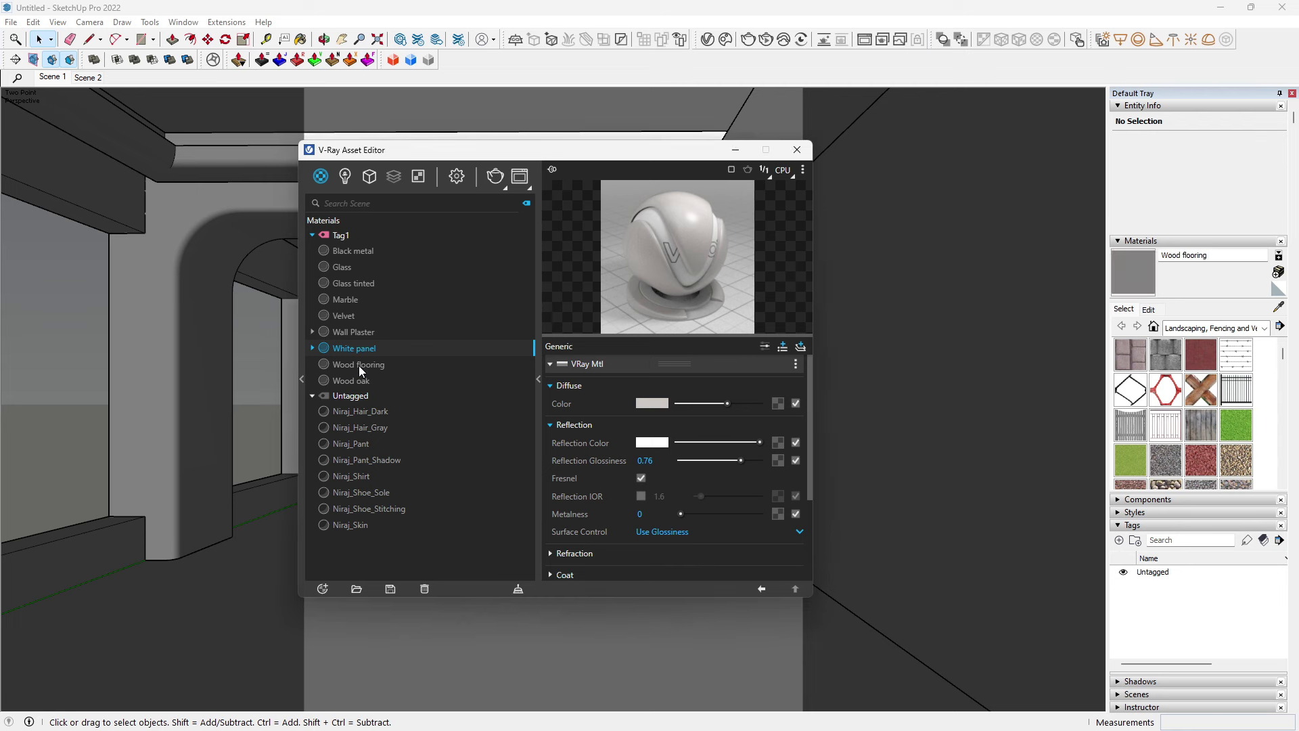
pyautogui.click(782, 404)
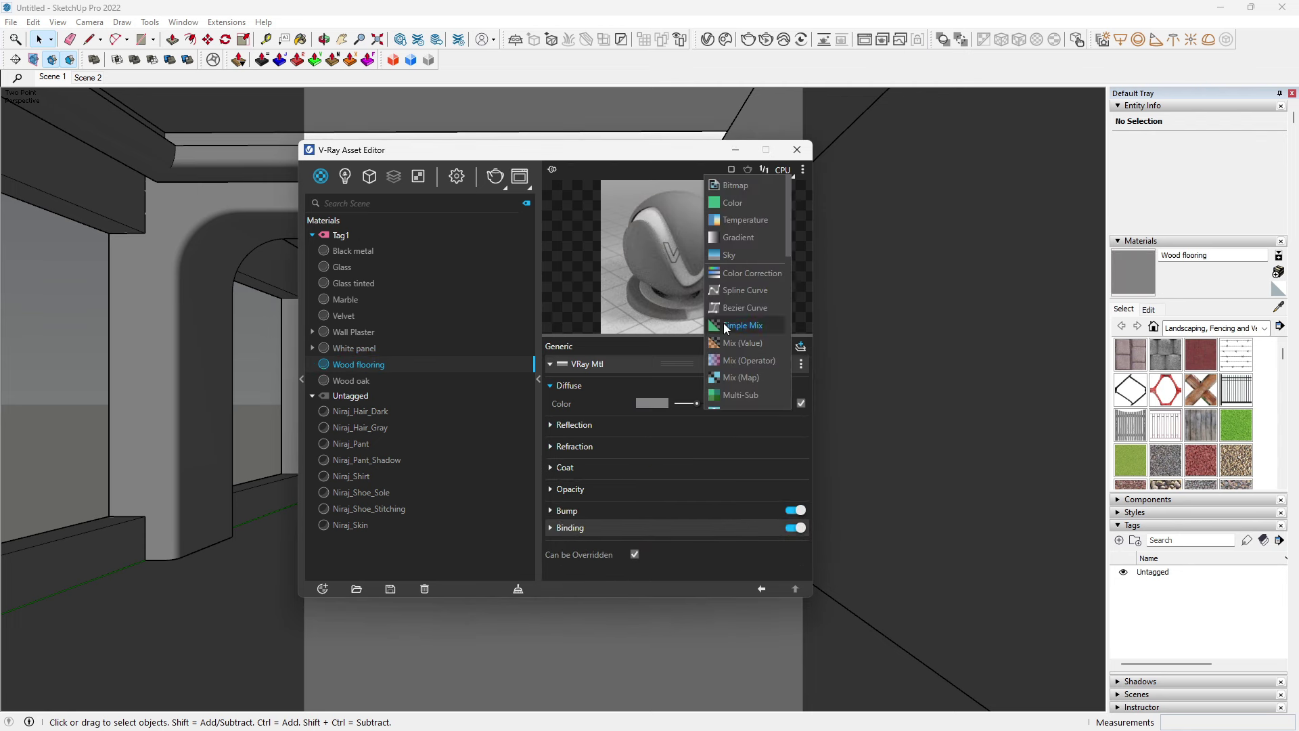
pyautogui.click(724, 323)
pyautogui.click(800, 383)
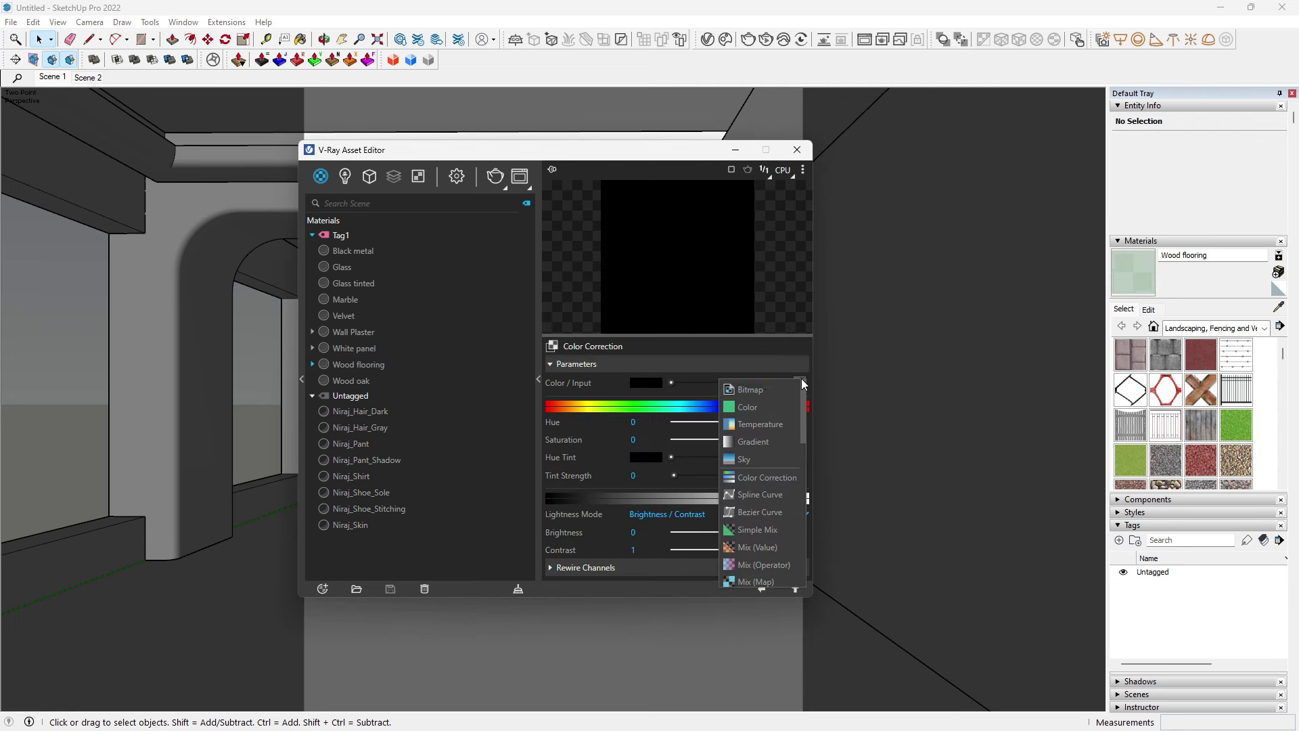
pyautogui.click(764, 391)
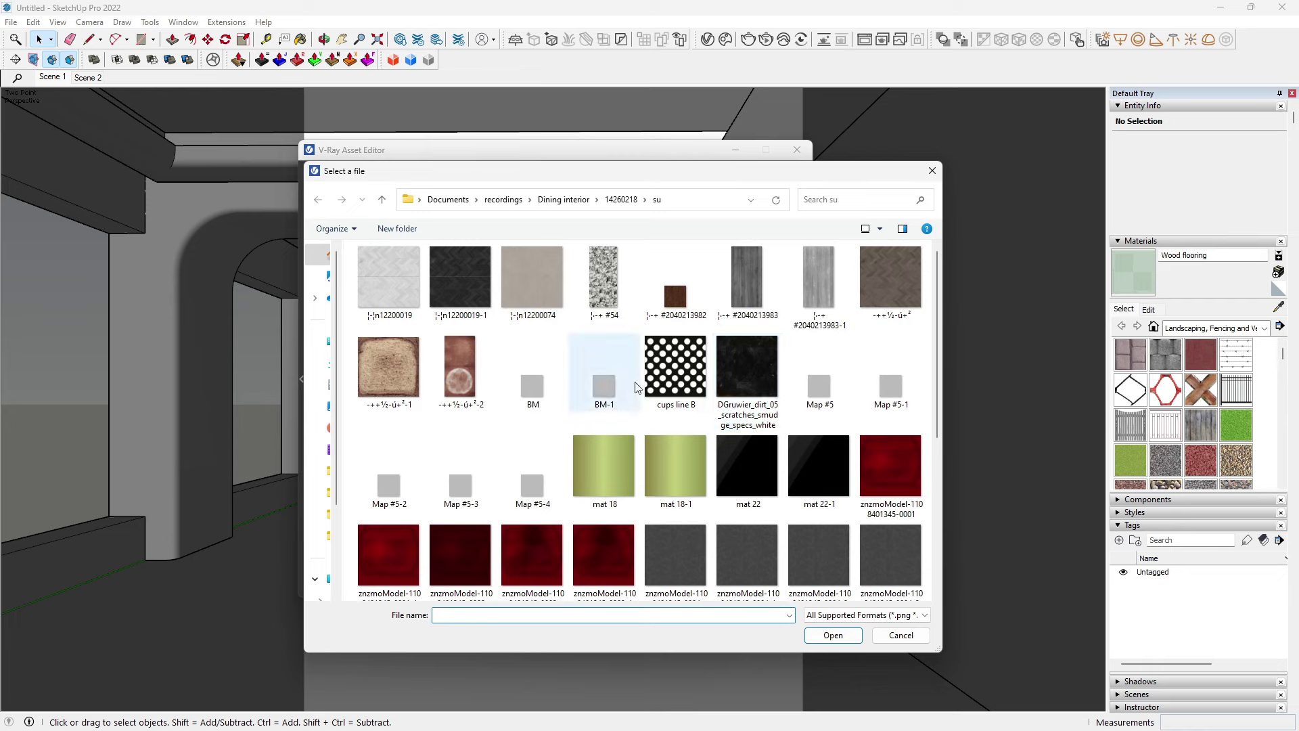
# Step: Load the brown herringbone wood image and raise the correction's saturation to 0.47
pyautogui.scroll(-3, 636, 387)
pyautogui.scroll(2, 617, 410)
pyautogui.scroll(1, 615, 411)
pyautogui.moveTo(460, 277)
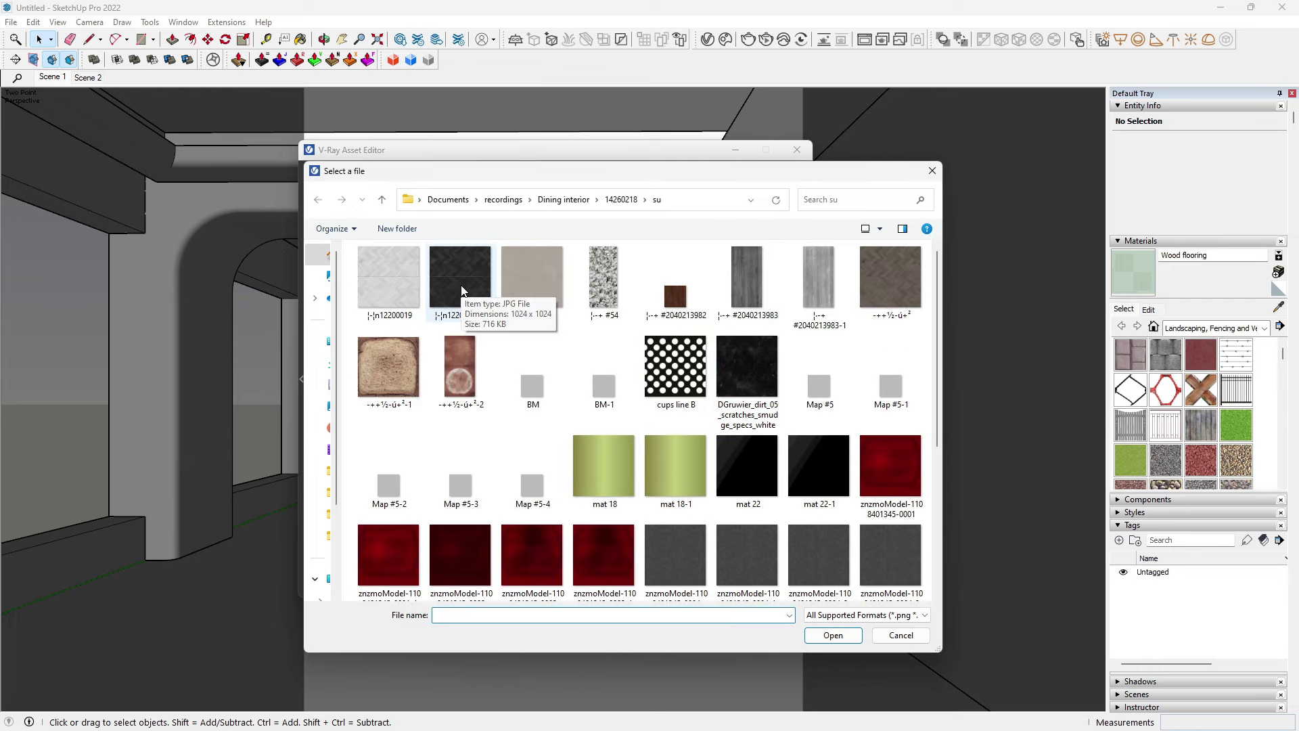
pyautogui.click(892, 280)
pyautogui.click(842, 637)
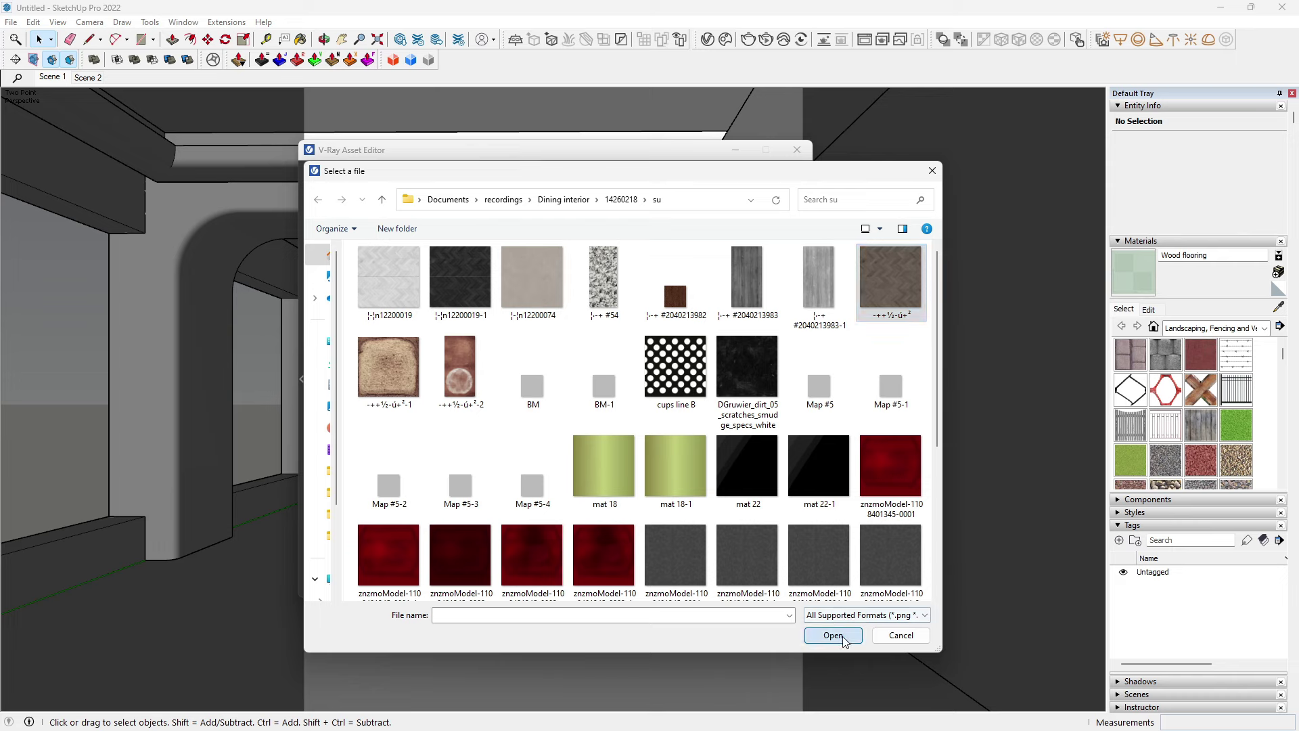
pyautogui.click(761, 589)
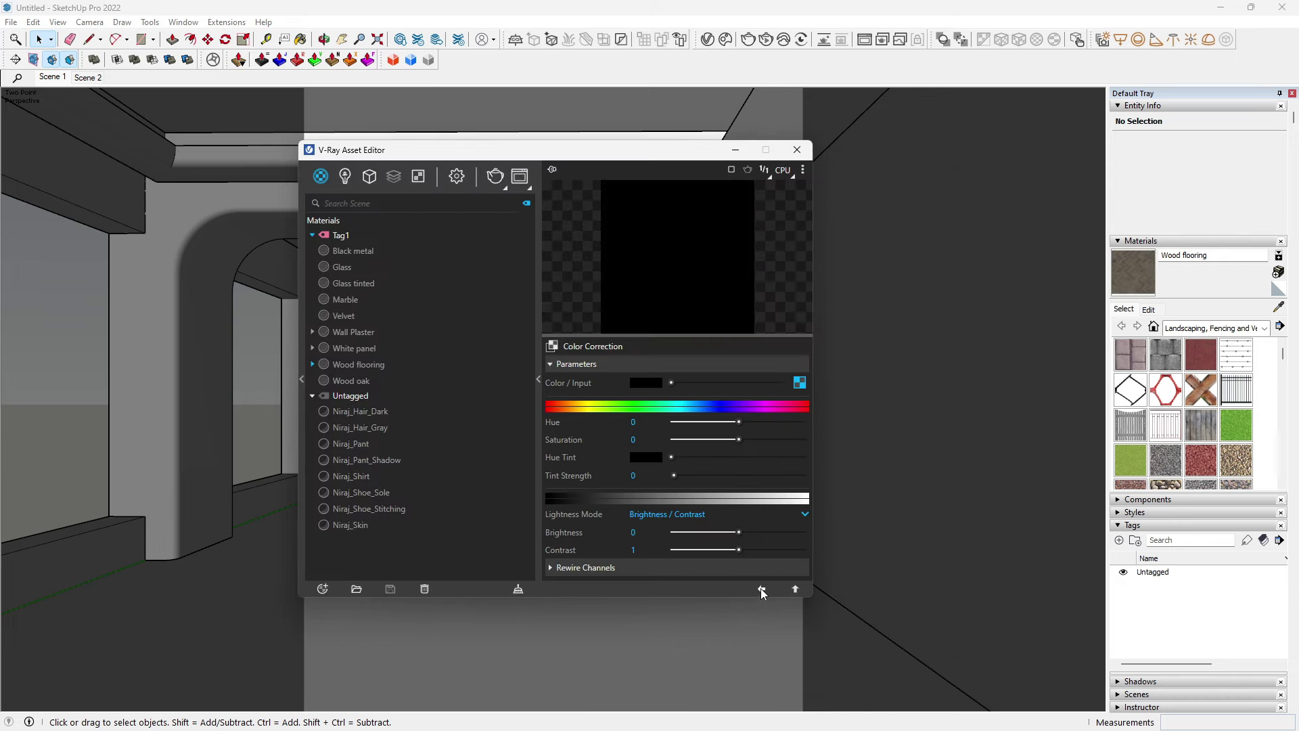
pyautogui.moveTo(744, 435); pyautogui.dragTo(770, 441)
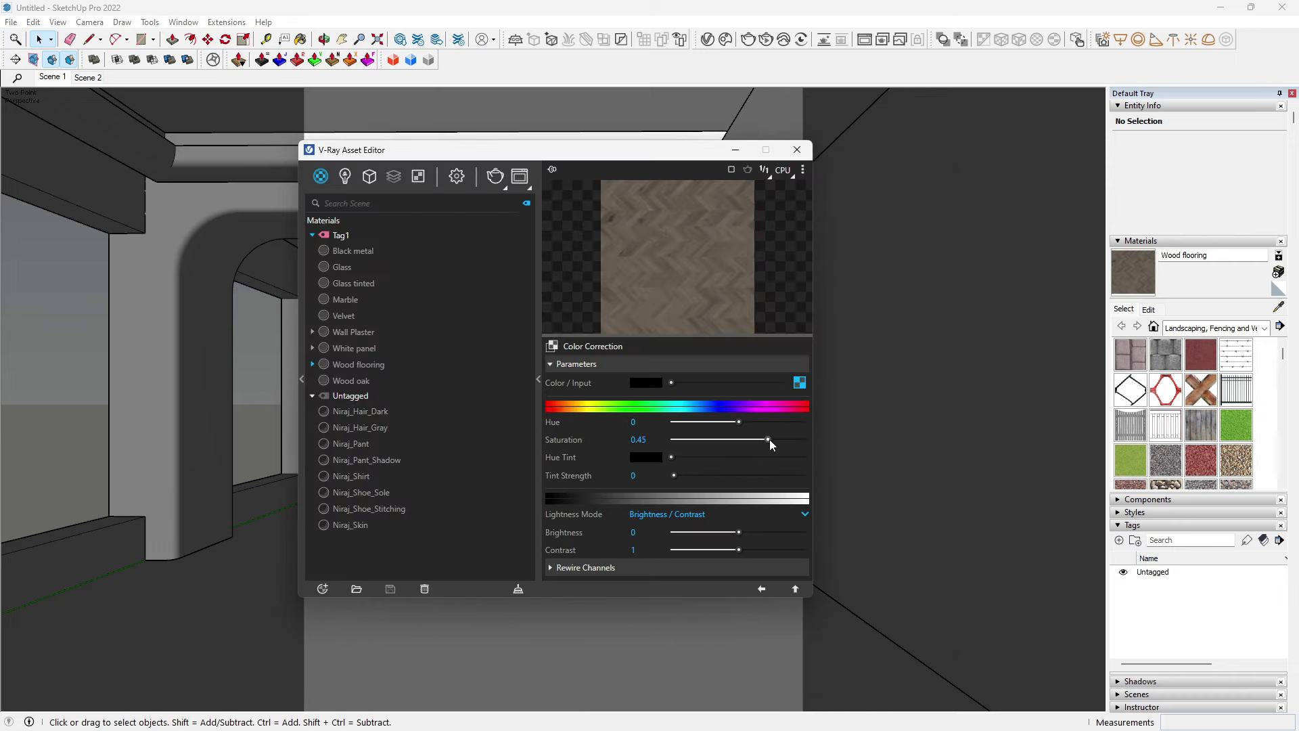
pyautogui.click(761, 588)
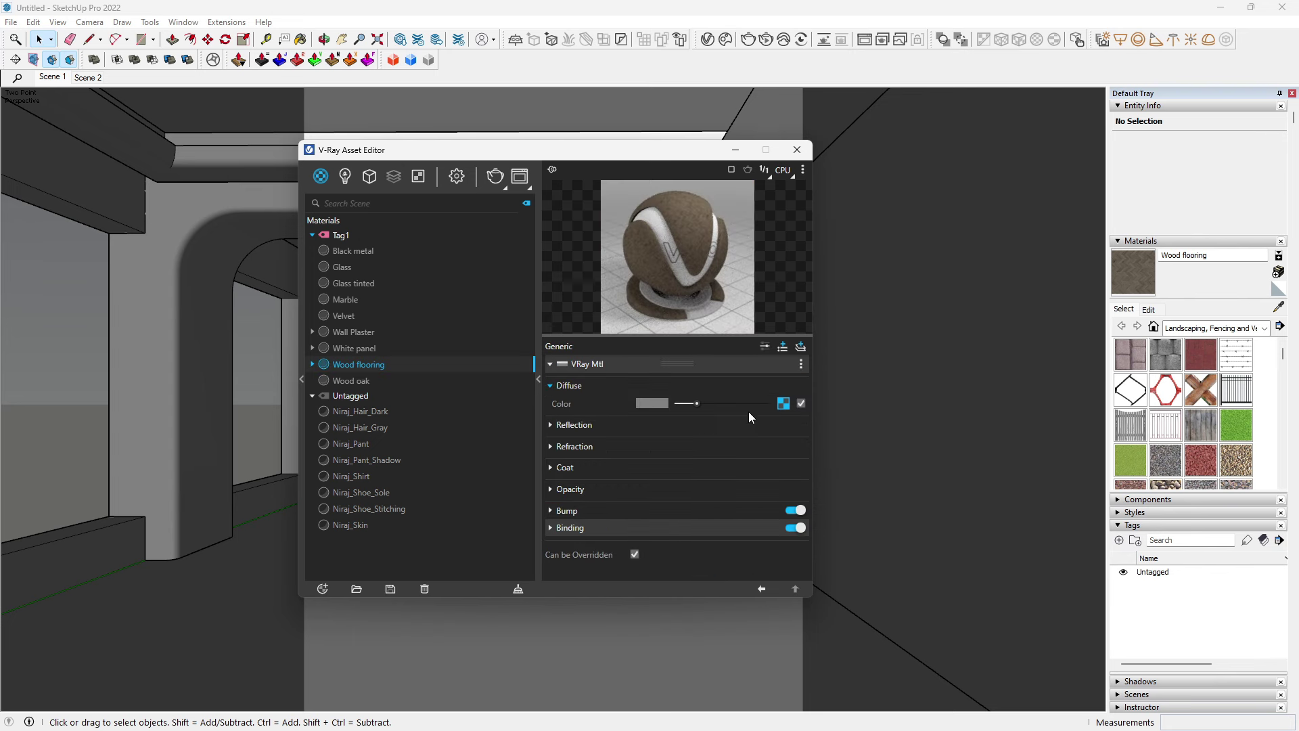
# Step: Map the light herringbone image into Wood flooring's Reflection Color and lower glossiness to about 0.66
pyautogui.click(702, 426)
pyautogui.click(778, 443)
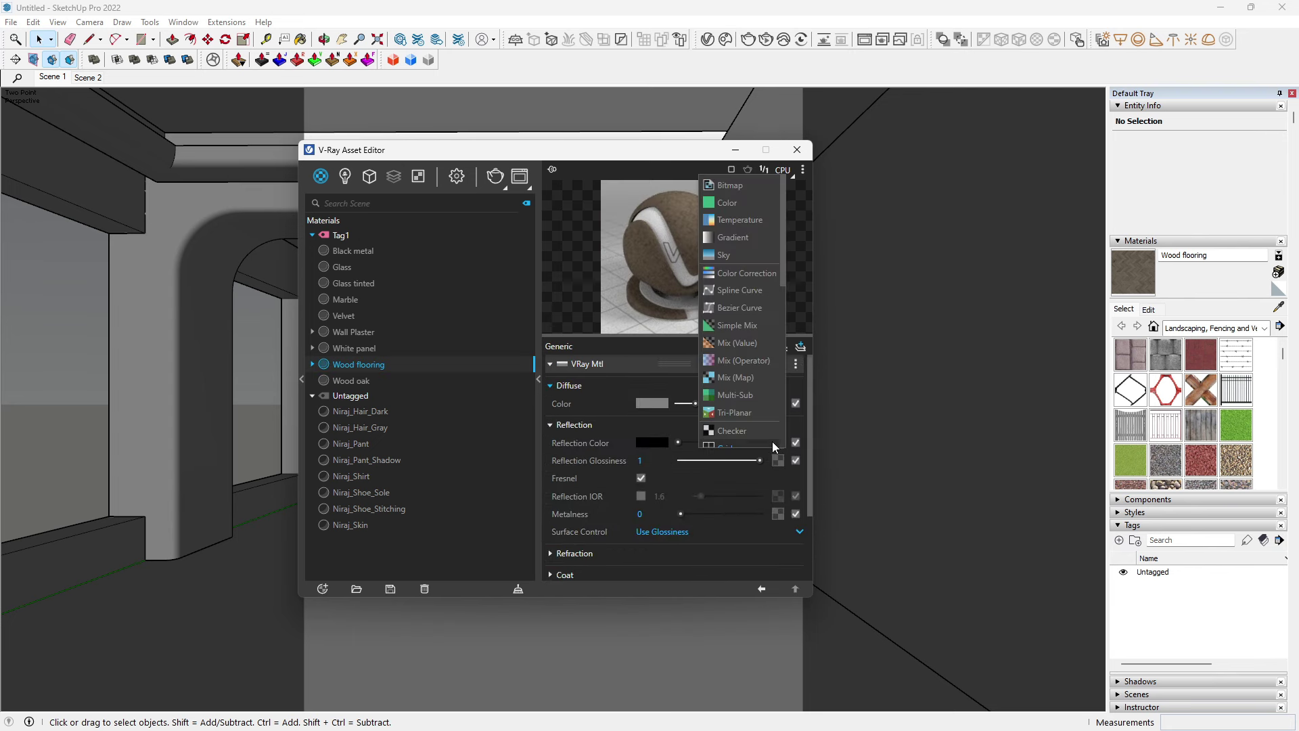
pyautogui.click(736, 188)
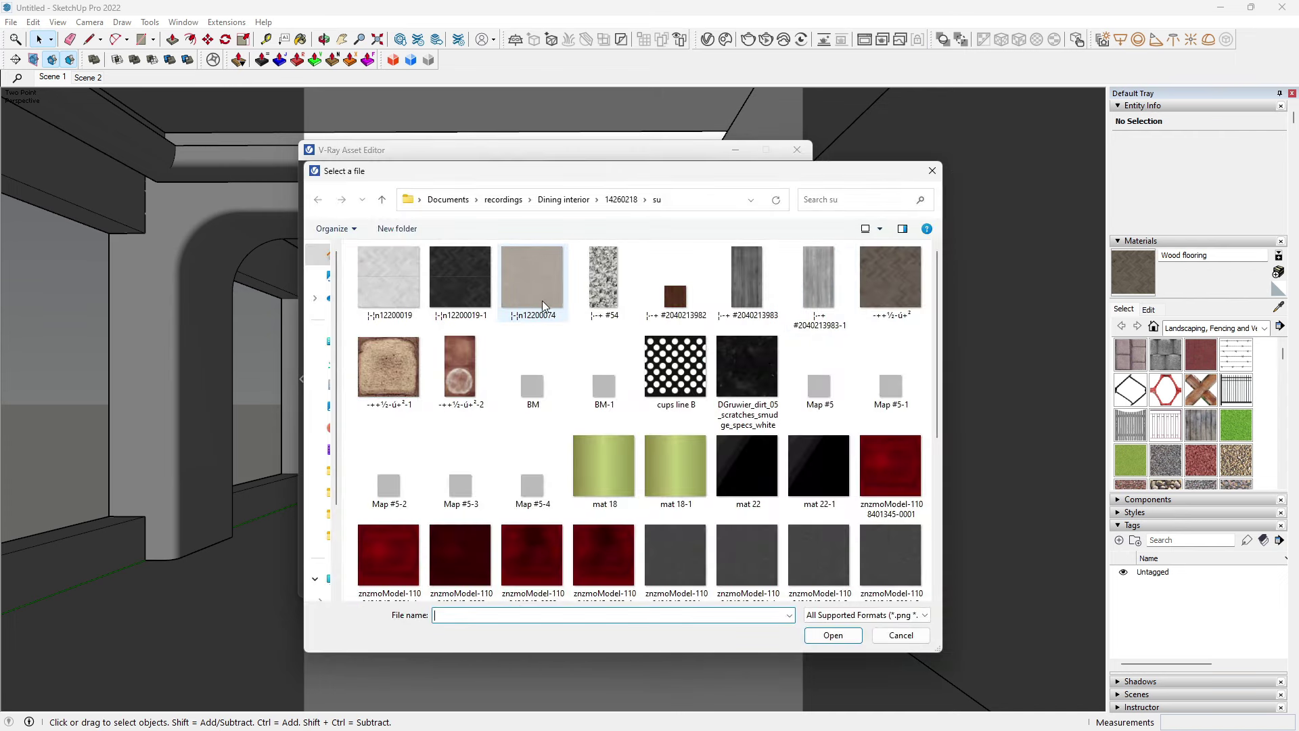
pyautogui.click(397, 288)
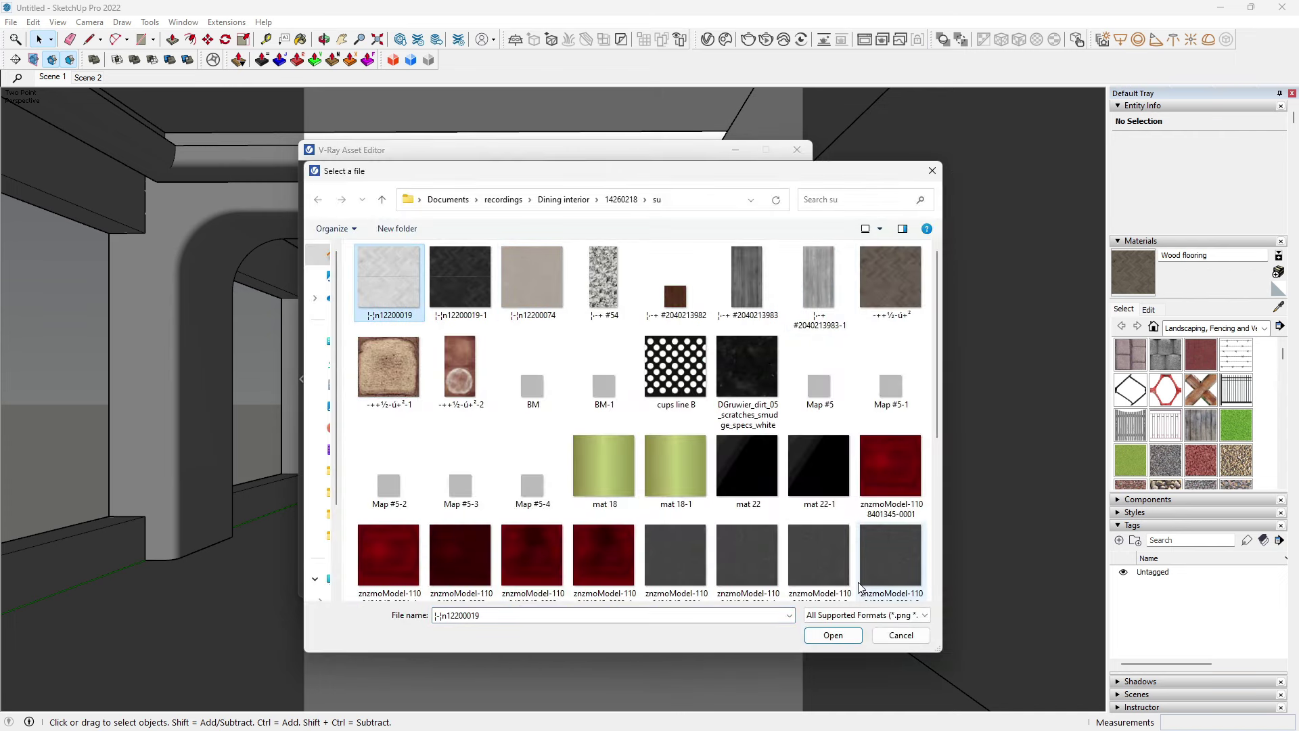
pyautogui.click(833, 635)
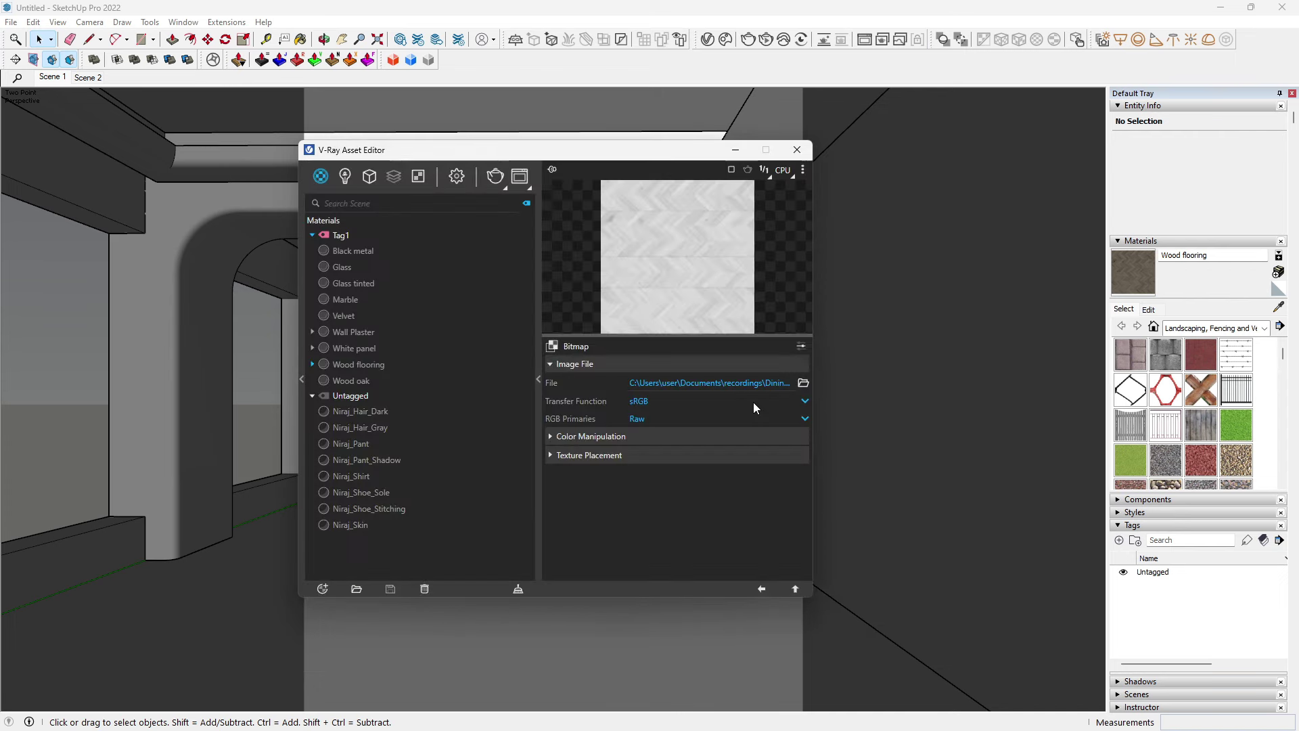
pyautogui.click(761, 588)
pyautogui.moveTo(759, 460); pyautogui.dragTo(731, 460)
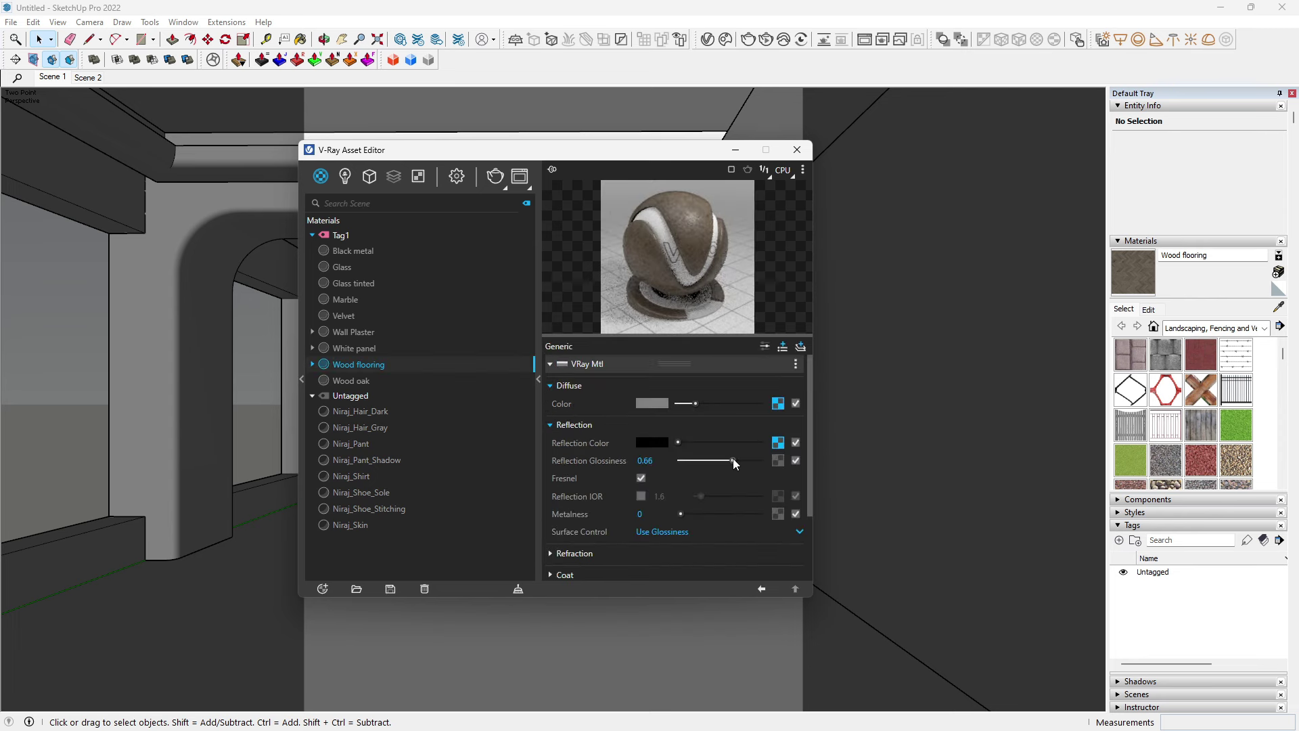
# Step: Add the light herringbone image as Wood flooring's bump map with amount 0.36
pyautogui.moveTo(809, 448); pyautogui.dragTo(805, 519)
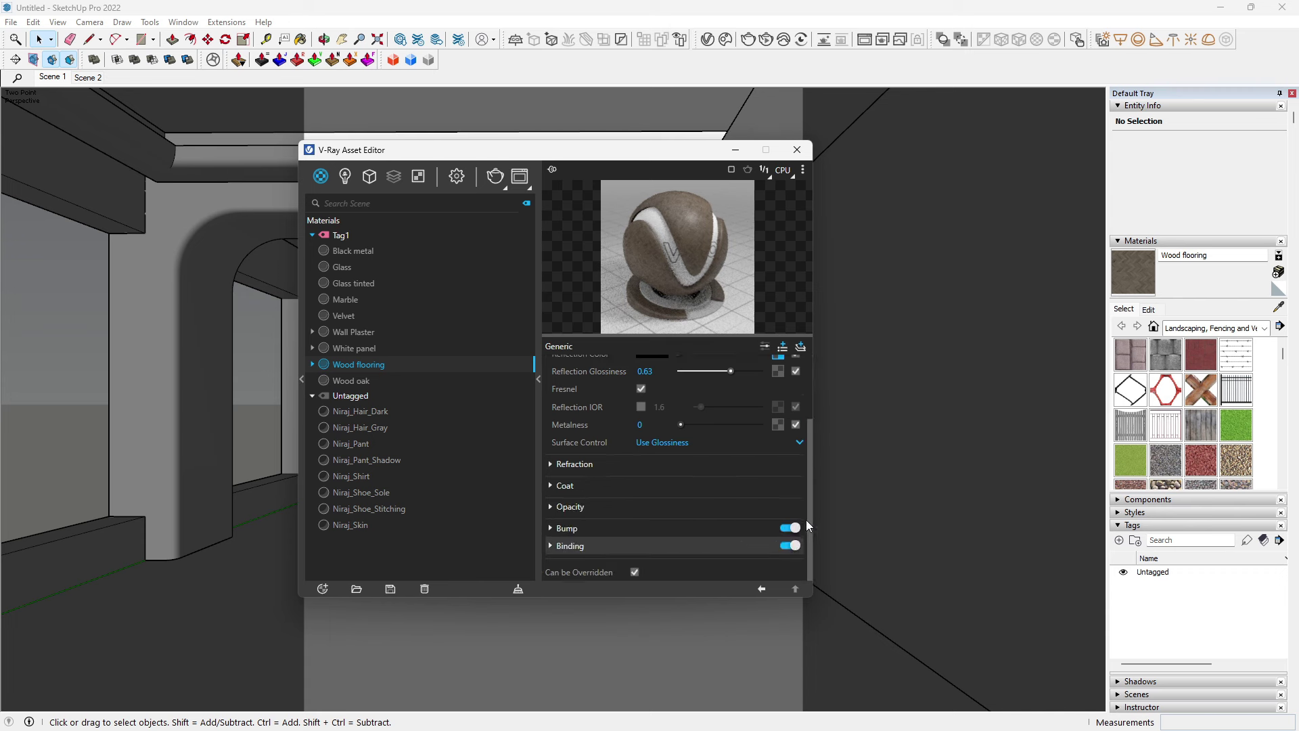
pyautogui.click(753, 530)
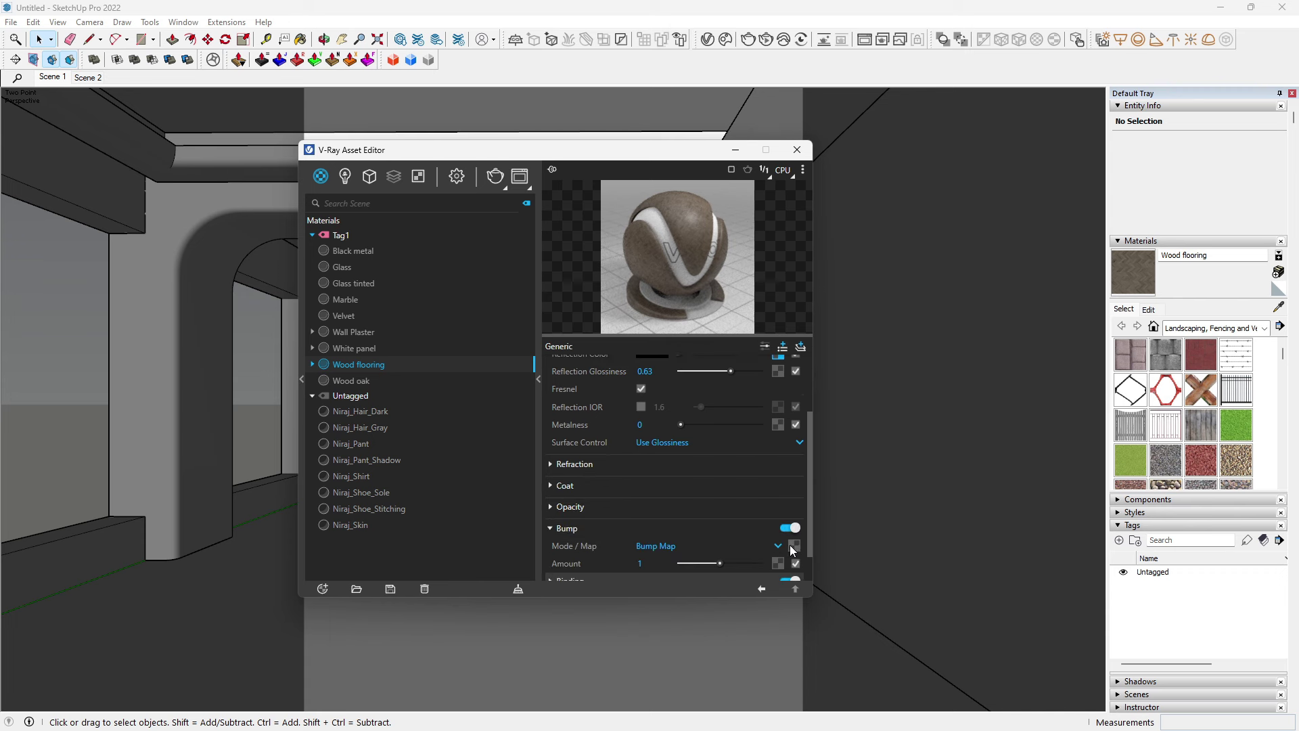
pyautogui.click(795, 547)
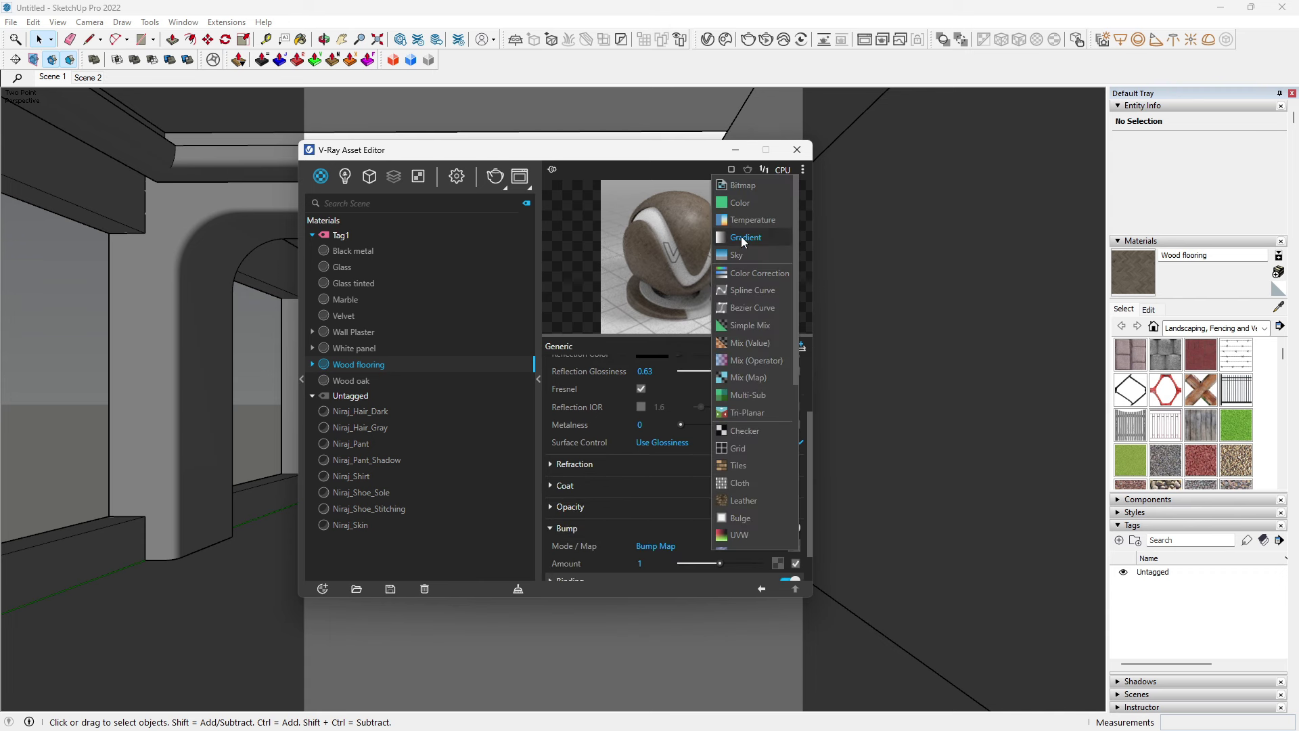
pyautogui.click(739, 185)
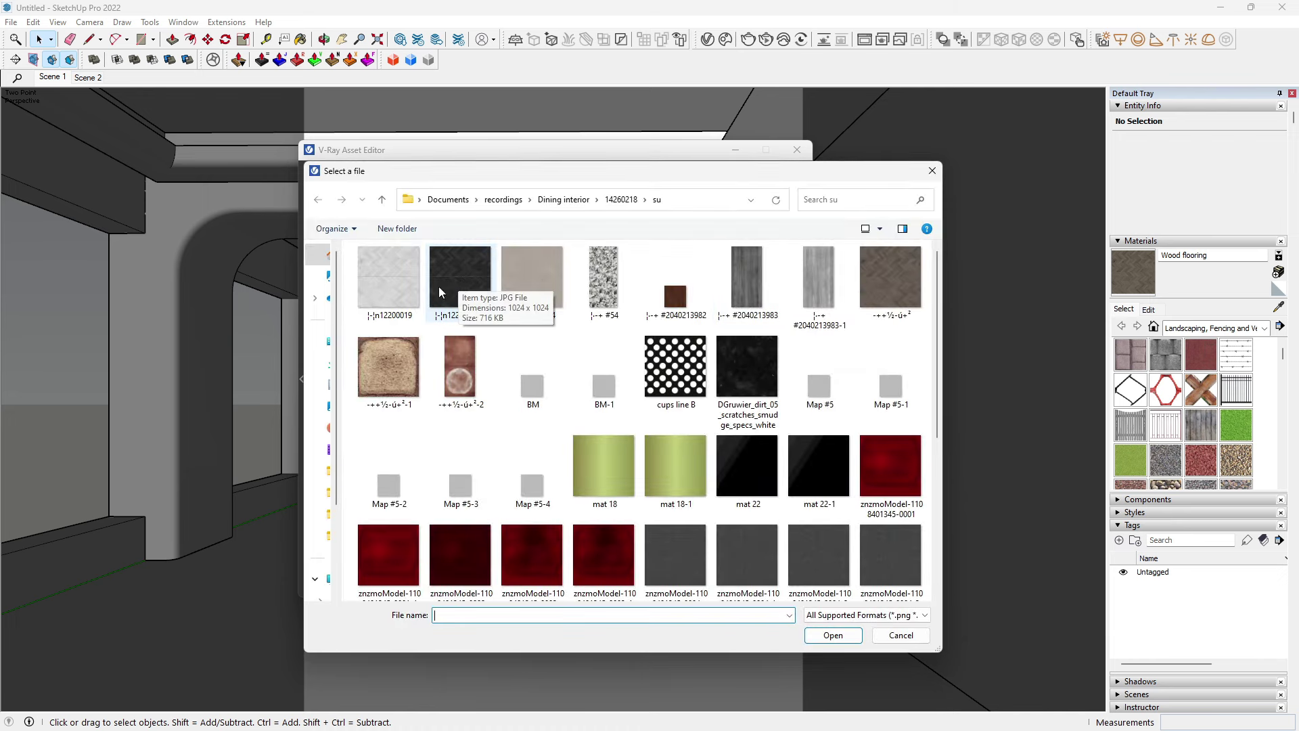
pyautogui.click(398, 283)
pyautogui.click(832, 634)
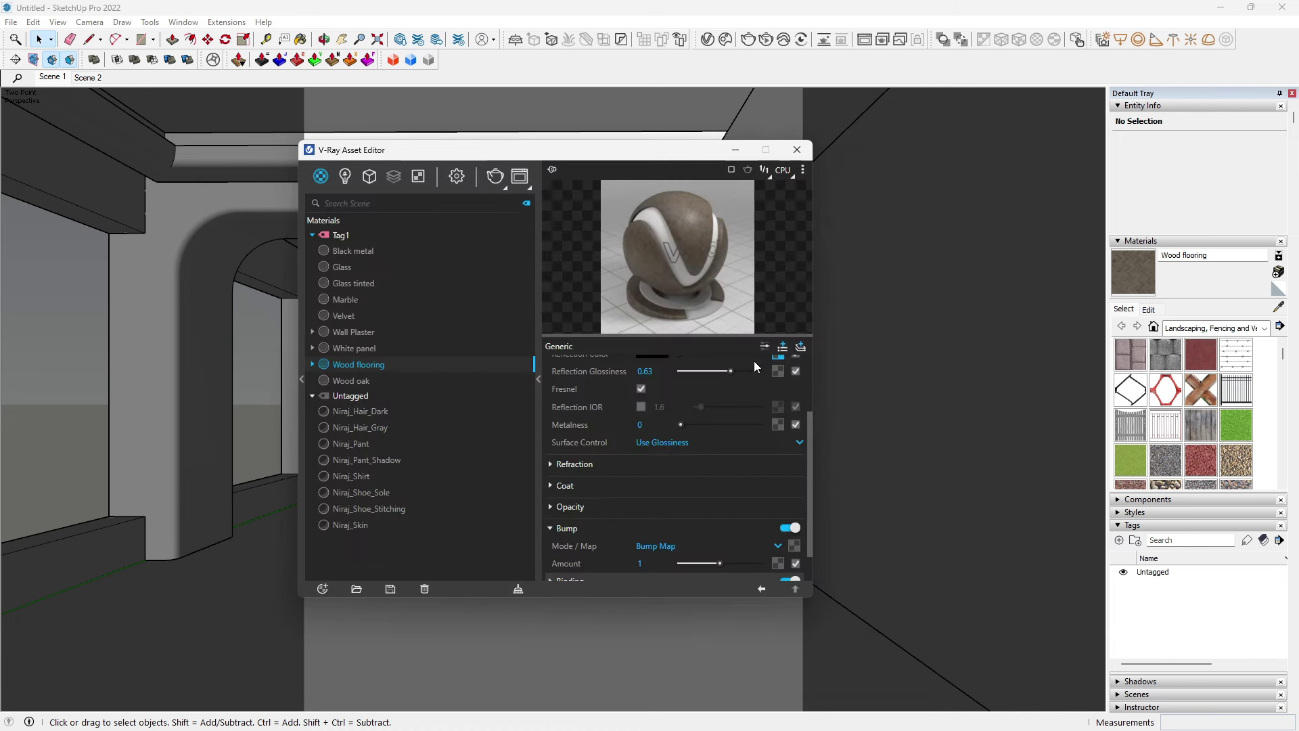
pyautogui.click(762, 589)
pyautogui.click(709, 562)
pyautogui.moveTo(708, 562); pyautogui.dragTo(696, 562)
pyautogui.moveTo(808, 512); pyautogui.dragTo(809, 432)
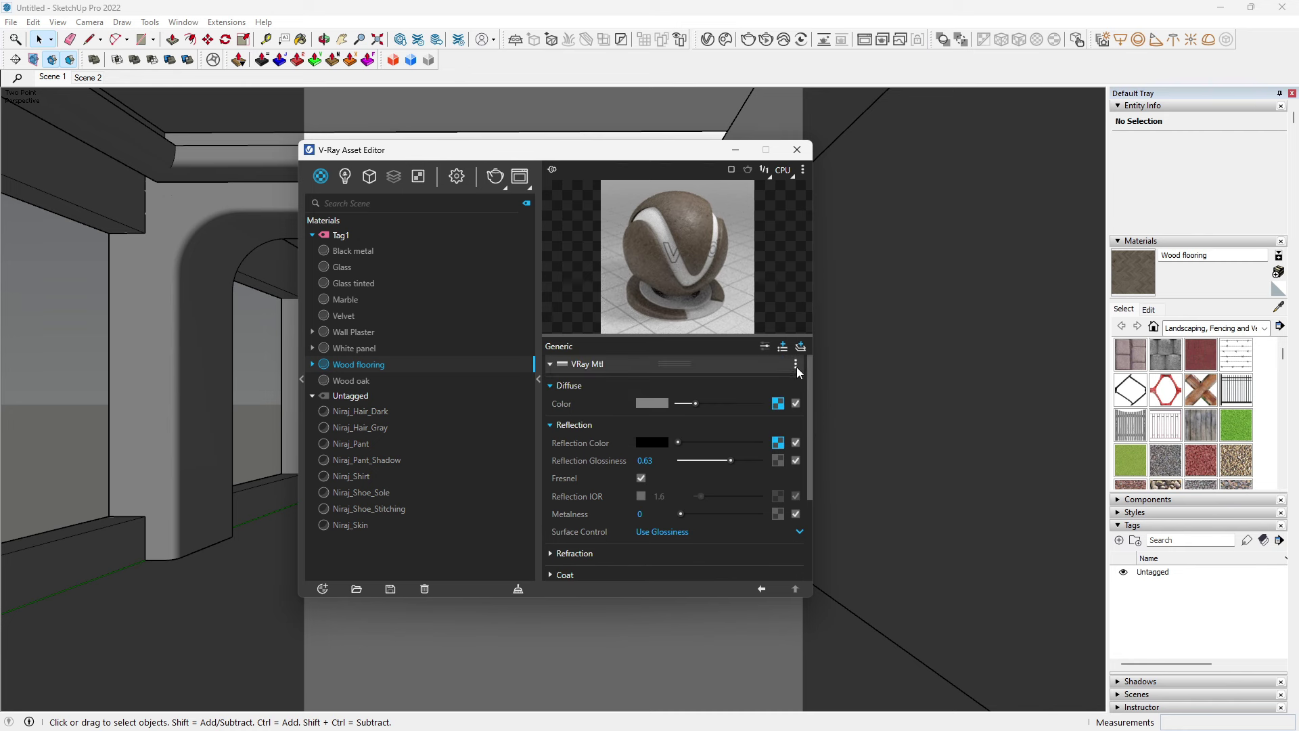
# Step: Give Marble a Color Correction diffuse fed by the speckled grey marble bitmap
pyautogui.click(361, 382)
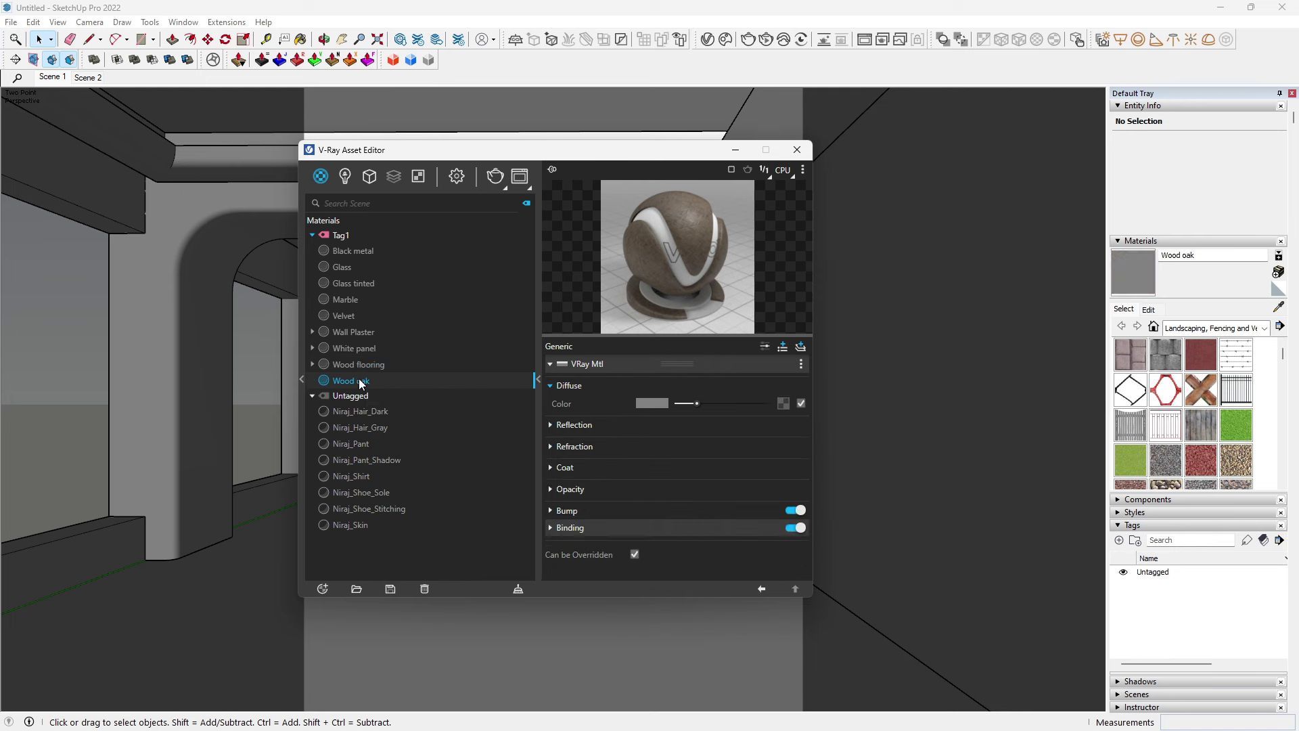
pyautogui.click(359, 300)
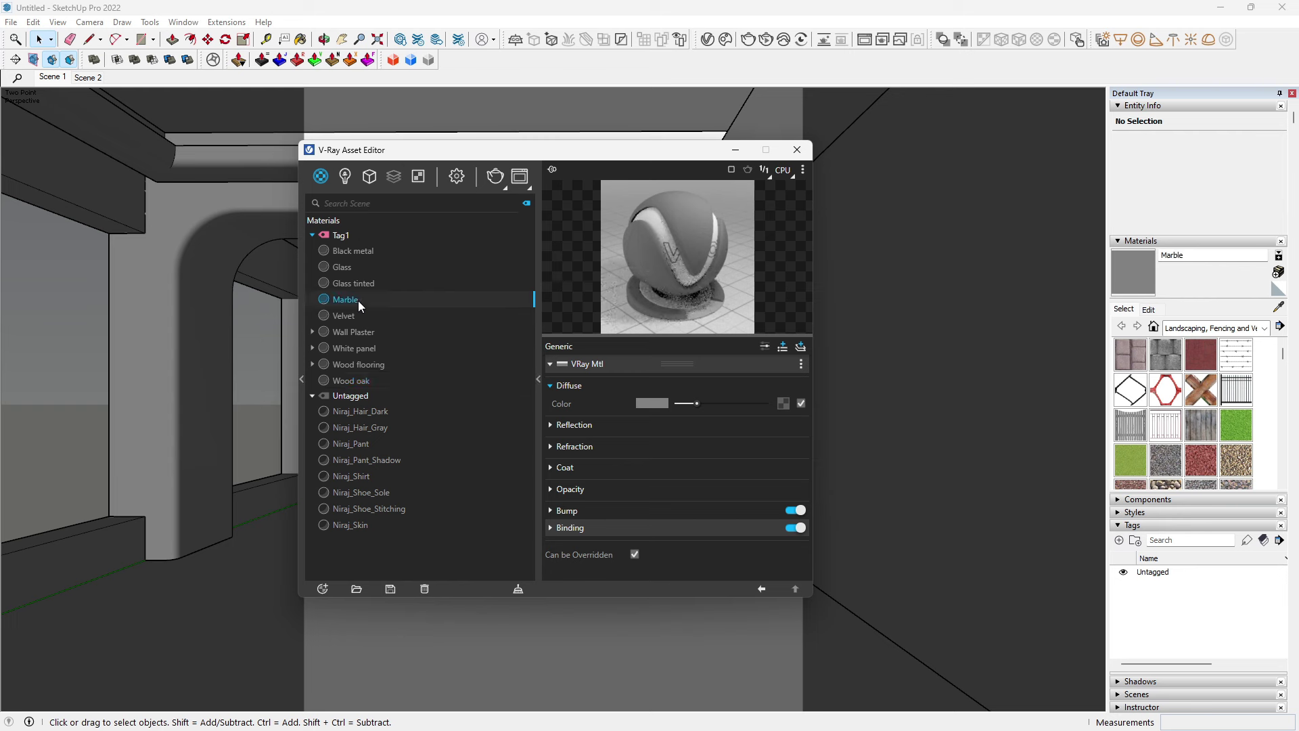
pyautogui.click(783, 403)
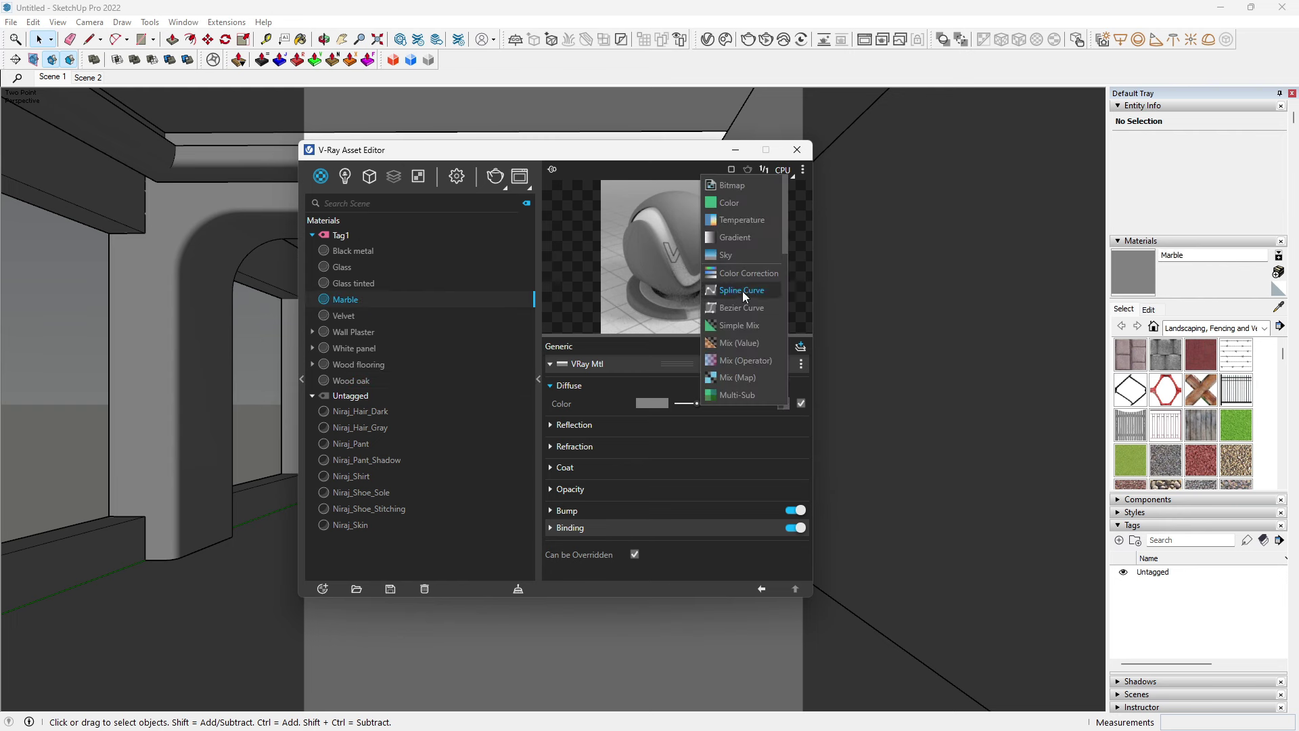
pyautogui.click(741, 291)
pyautogui.click(803, 379)
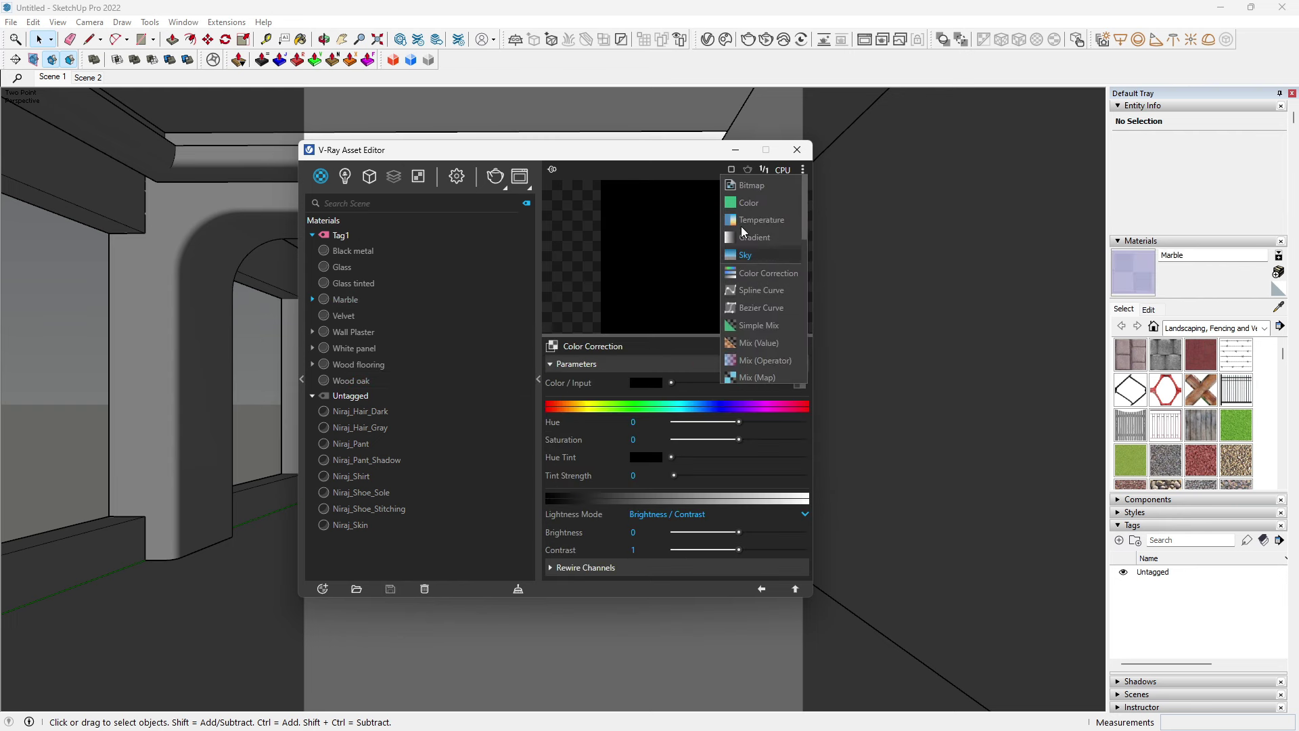
pyautogui.click(753, 186)
pyautogui.click(604, 281)
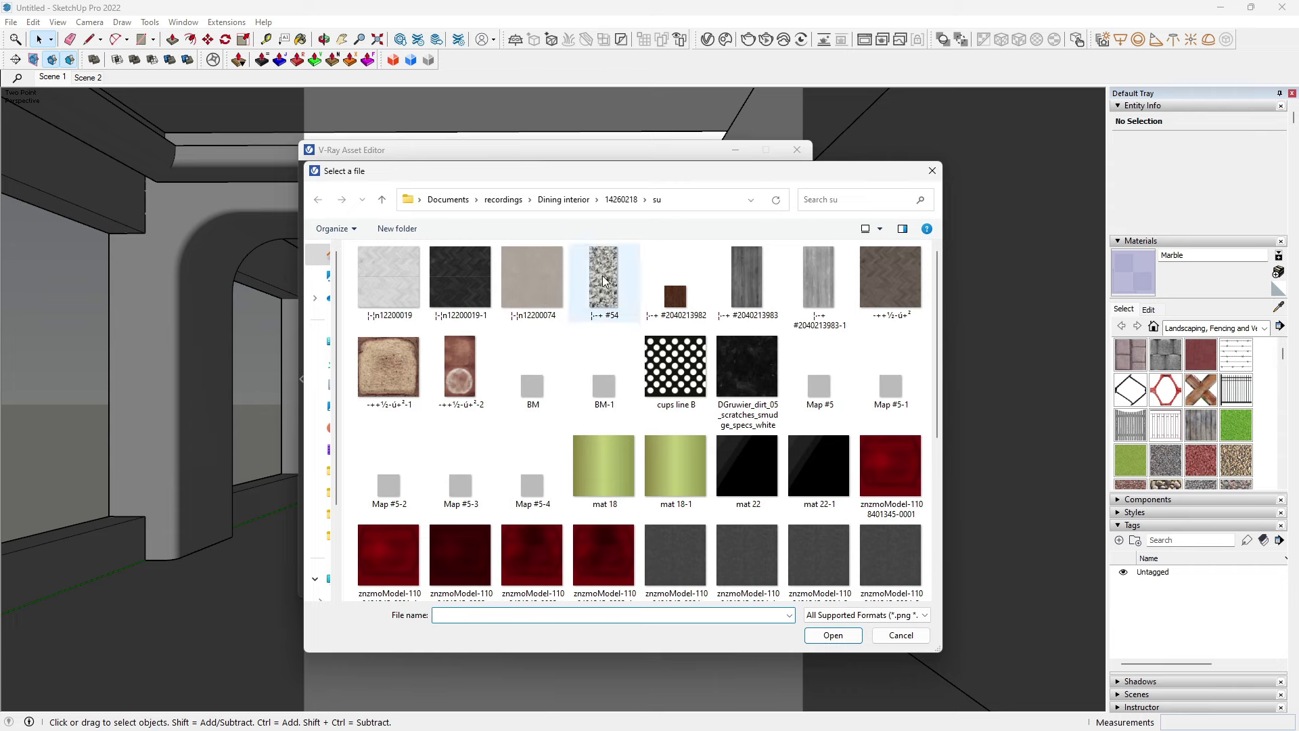
pyautogui.click(833, 634)
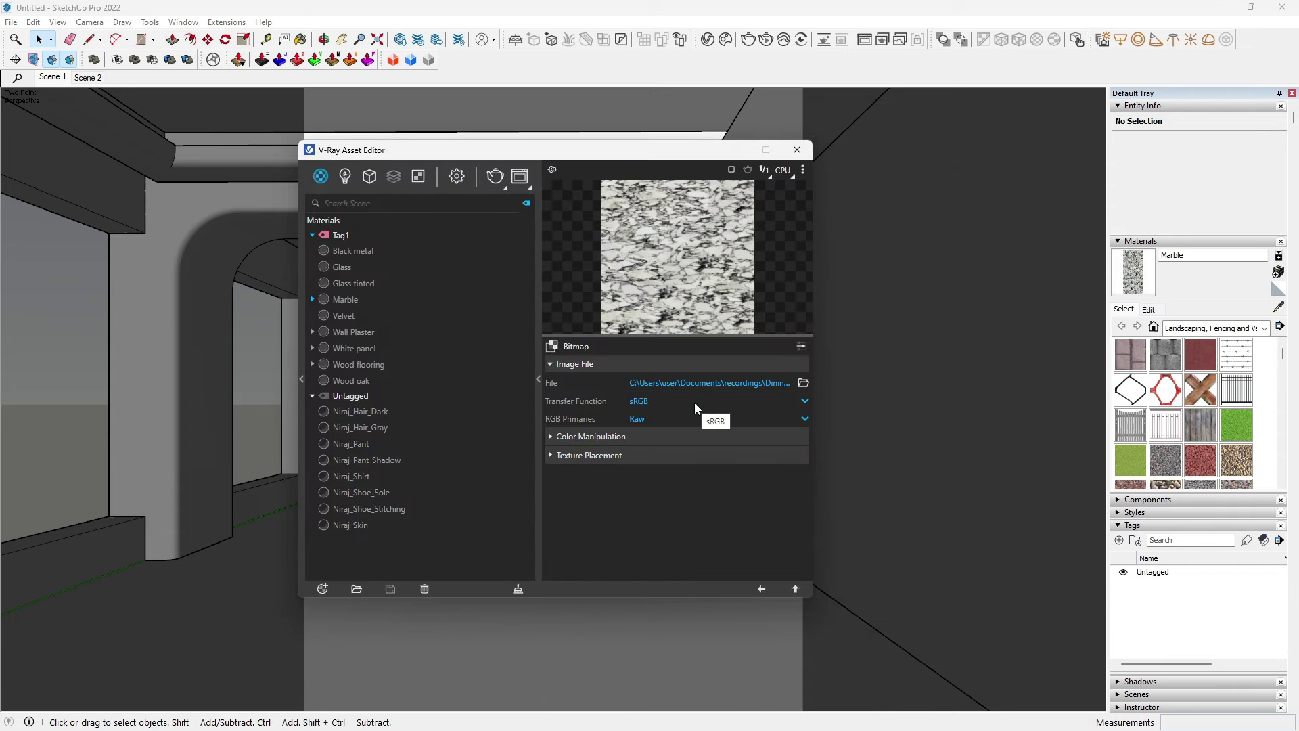
# Step: Set Marble's reflection colour to white with 0.8 glossiness
pyautogui.click(761, 589)
pyautogui.click(761, 588)
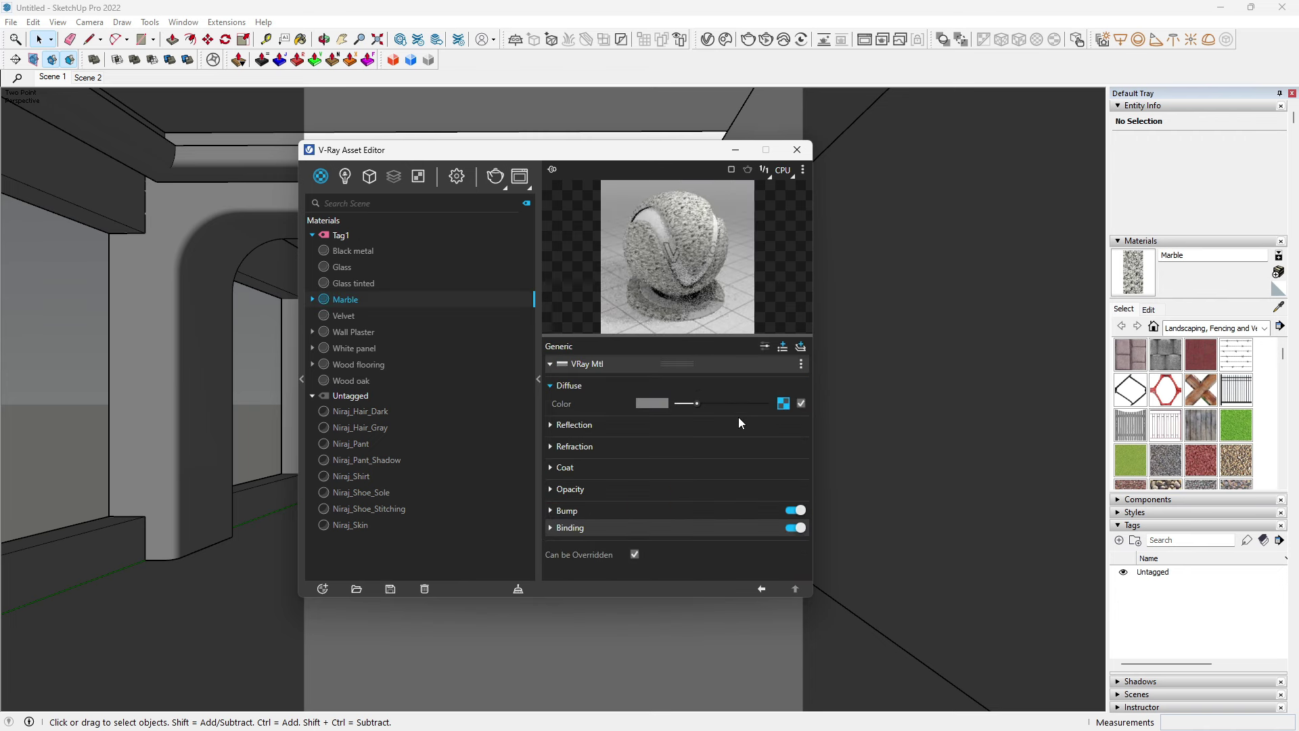
pyautogui.click(696, 422)
pyautogui.moveTo(711, 443)
pyautogui.mouseDown()
pyautogui.moveTo(759, 443)
pyautogui.moveTo(744, 460)
pyautogui.mouseUp()
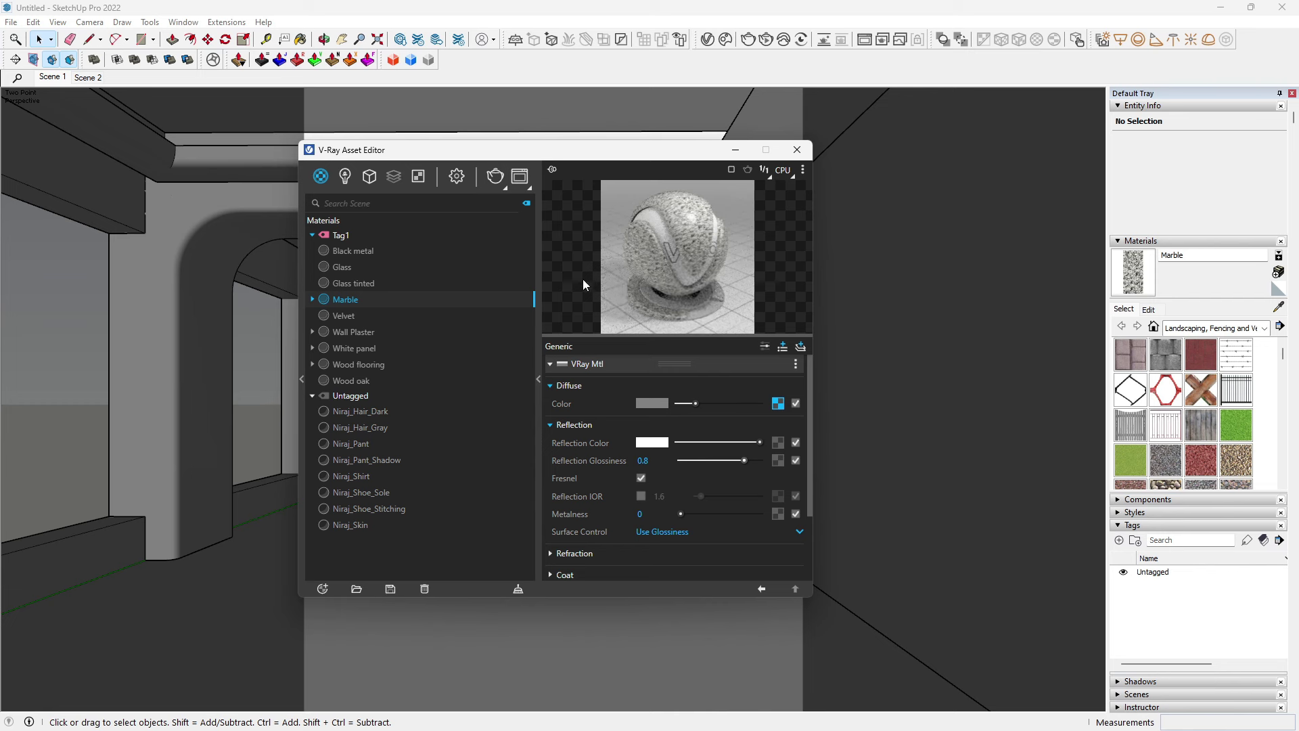
# Step: Give Glass tinted a dark reddish-brown diffuse colour
pyautogui.click(357, 282)
pyautogui.click(653, 405)
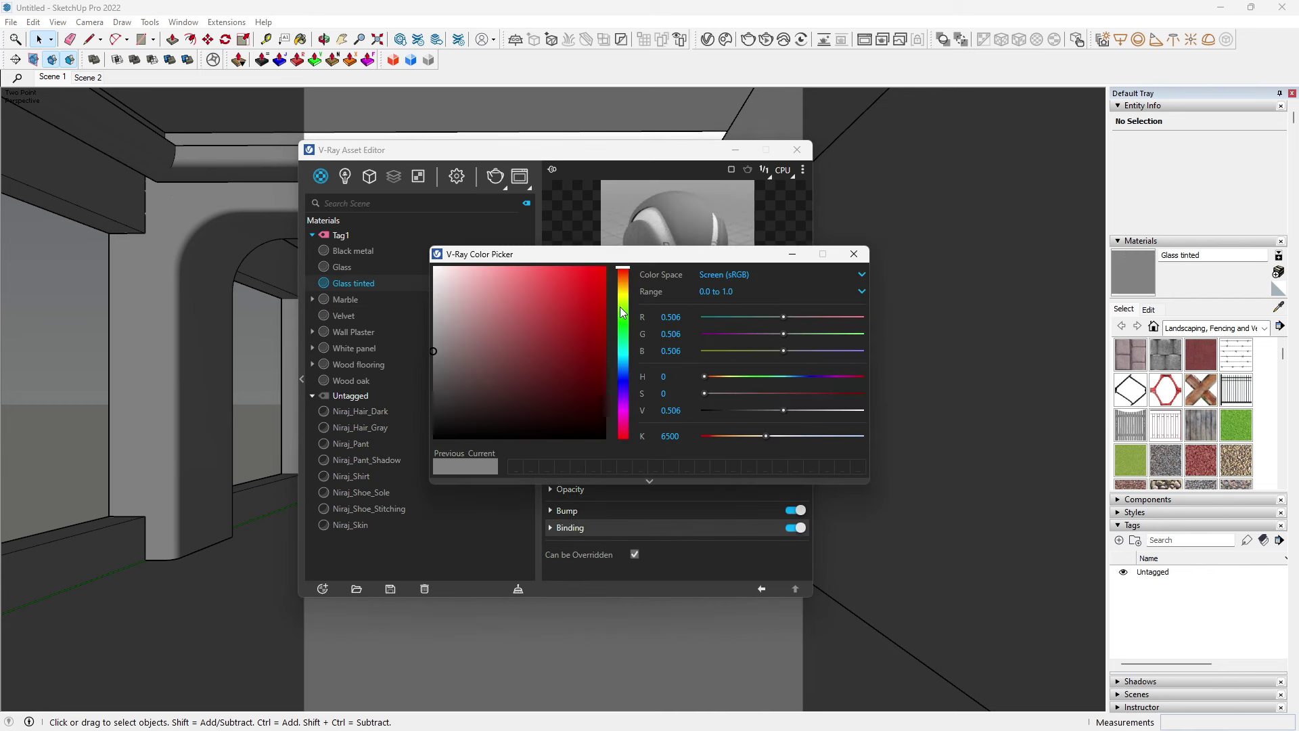
pyautogui.moveTo(469, 371); pyautogui.dragTo(465, 366)
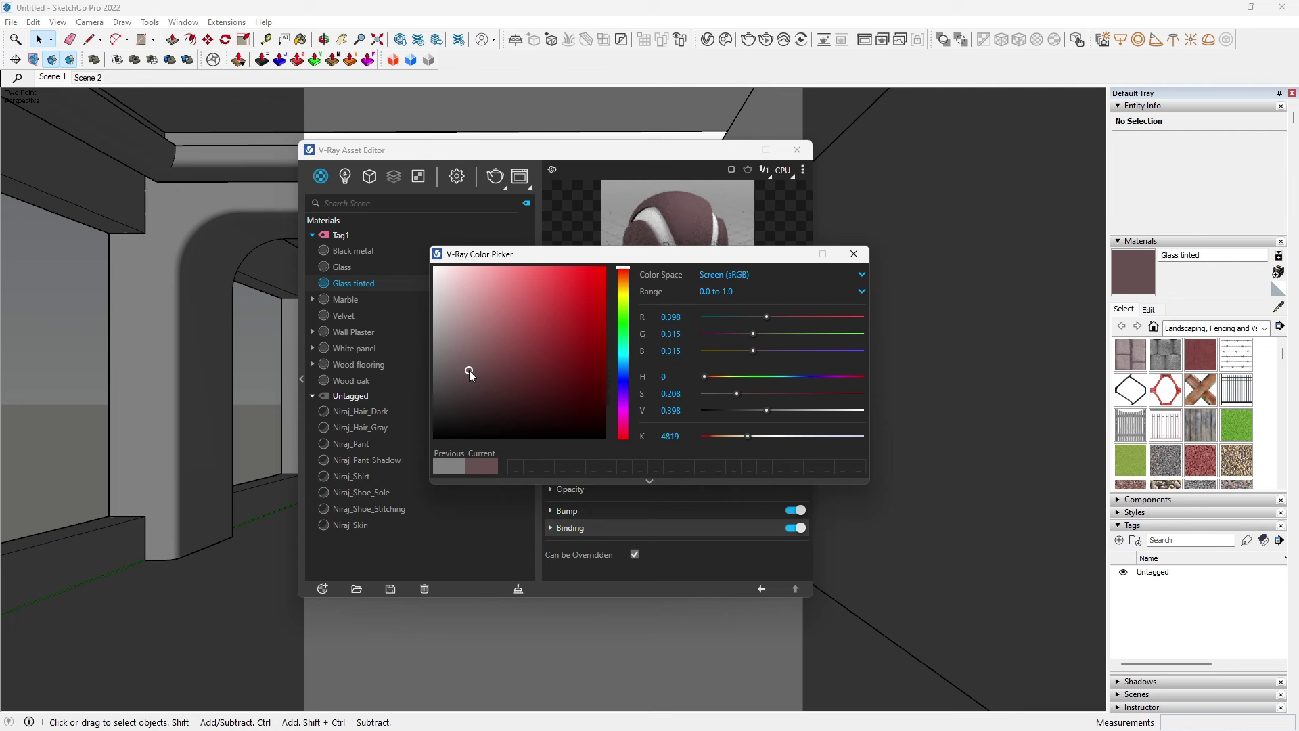
pyautogui.click(464, 384)
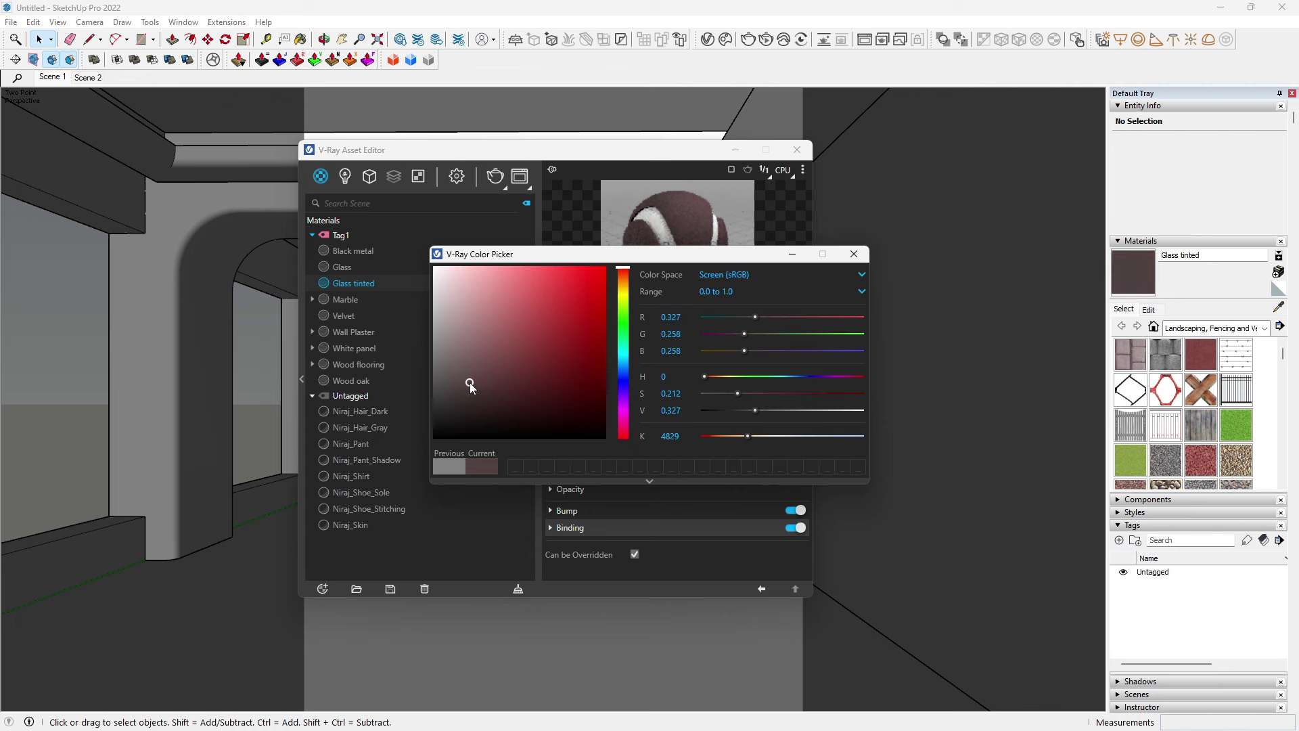
pyautogui.click(854, 254)
# Step: Set both reflection and refraction colours to white
pyautogui.click(690, 424)
pyautogui.moveTo(707, 442); pyautogui.dragTo(778, 446)
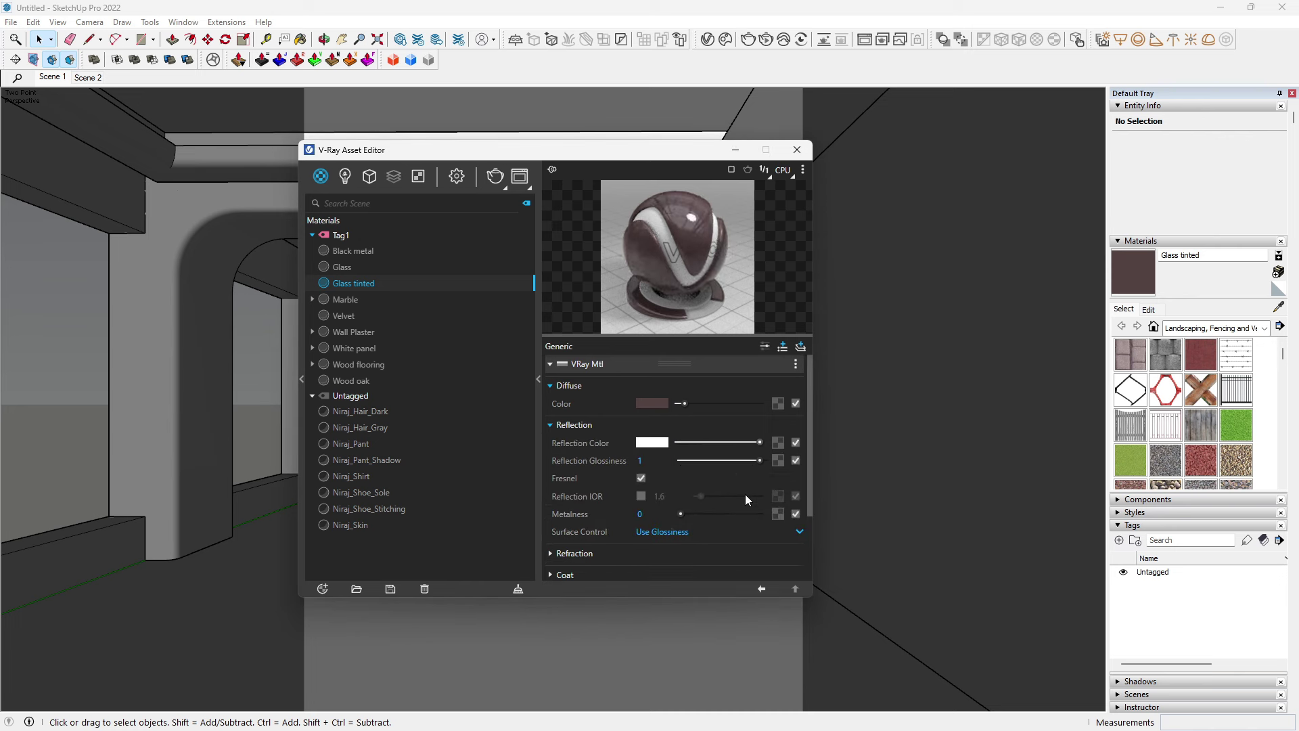
pyautogui.scroll(-2, 804, 500)
pyautogui.click(688, 462)
pyautogui.moveTo(688, 484); pyautogui.dragTo(776, 485)
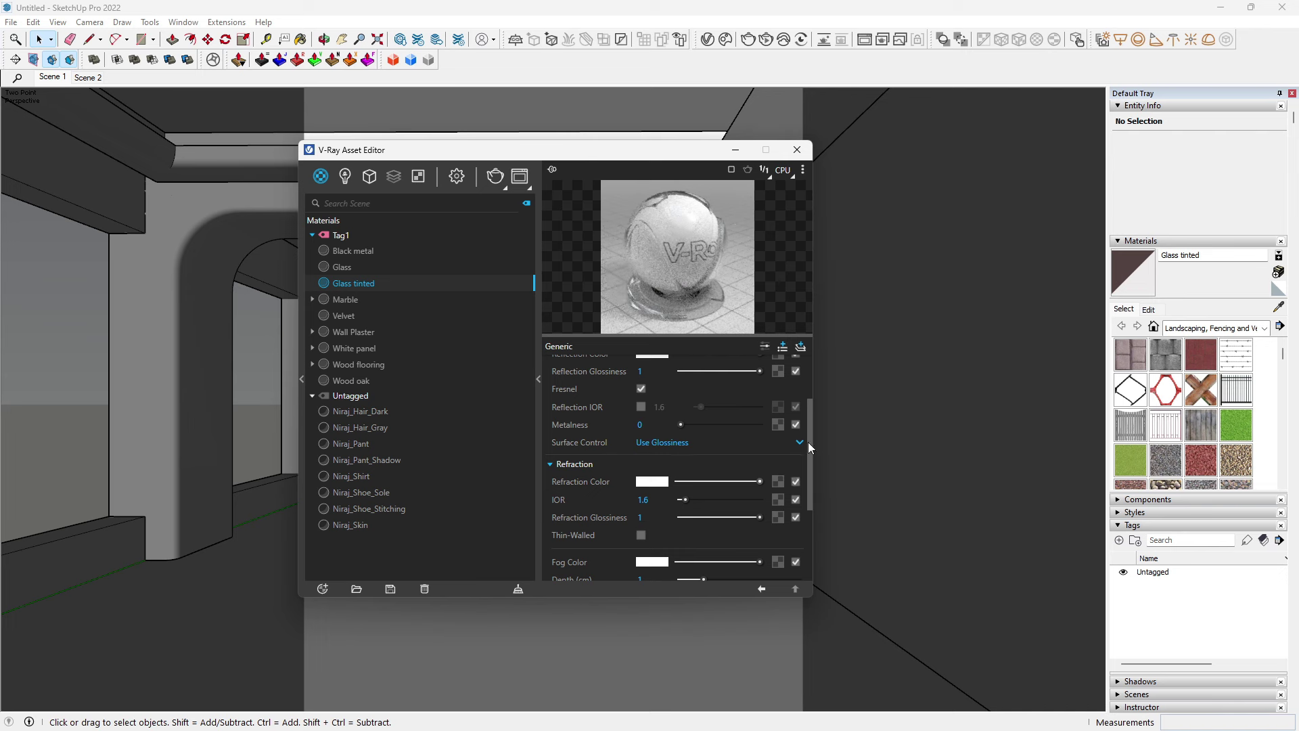
pyautogui.moveTo(809, 442); pyautogui.dragTo(809, 469)
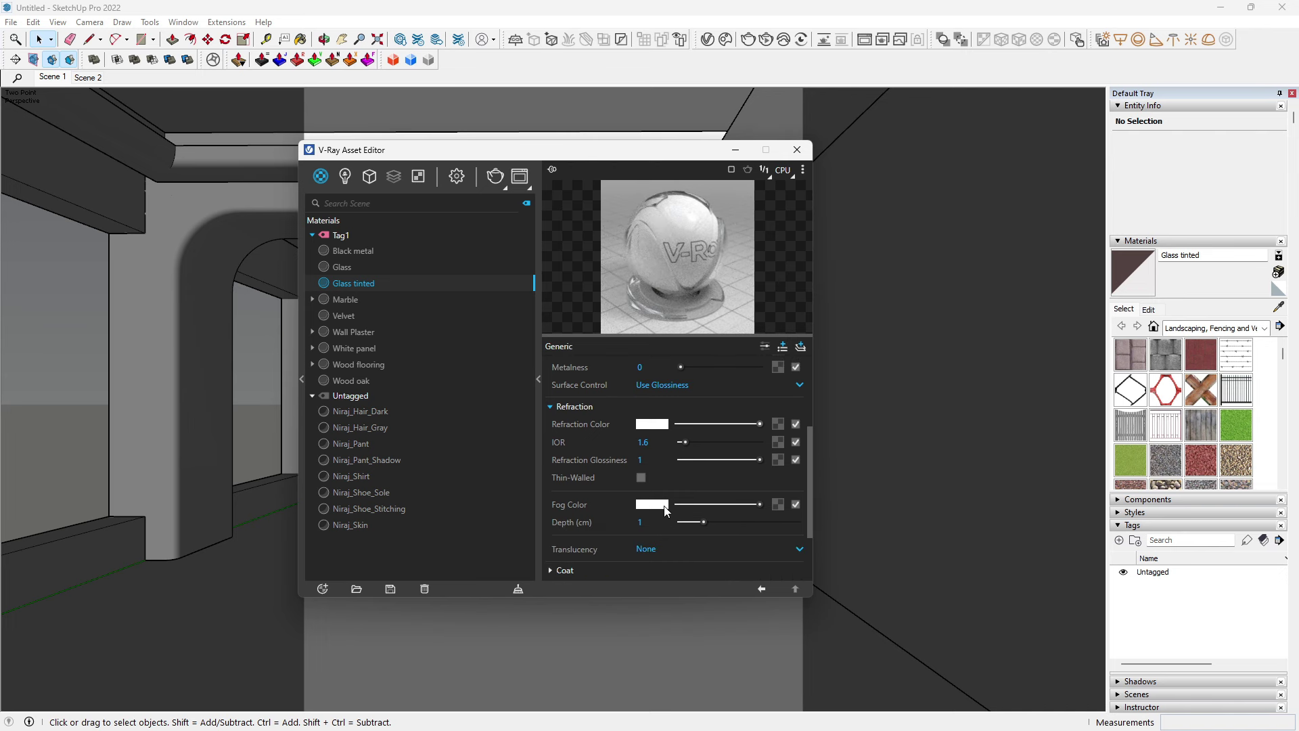
pyautogui.scroll(3, 685, 393)
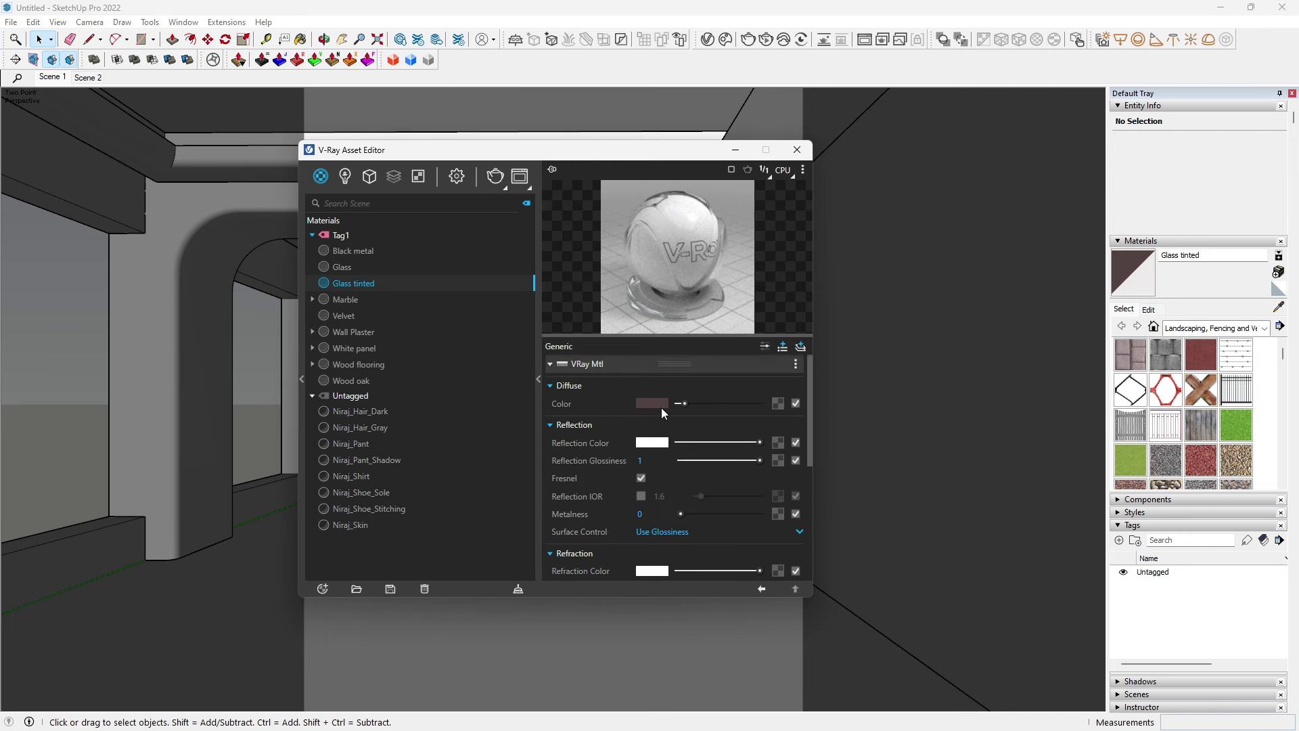
# Step: Paste the diffuse colour into Fog Color and set fog depth to 5
pyautogui.click(675, 436)
pyautogui.scroll(-2, 802, 434)
pyautogui.scroll(-1, 801, 496)
pyautogui.rightClick(652, 493)
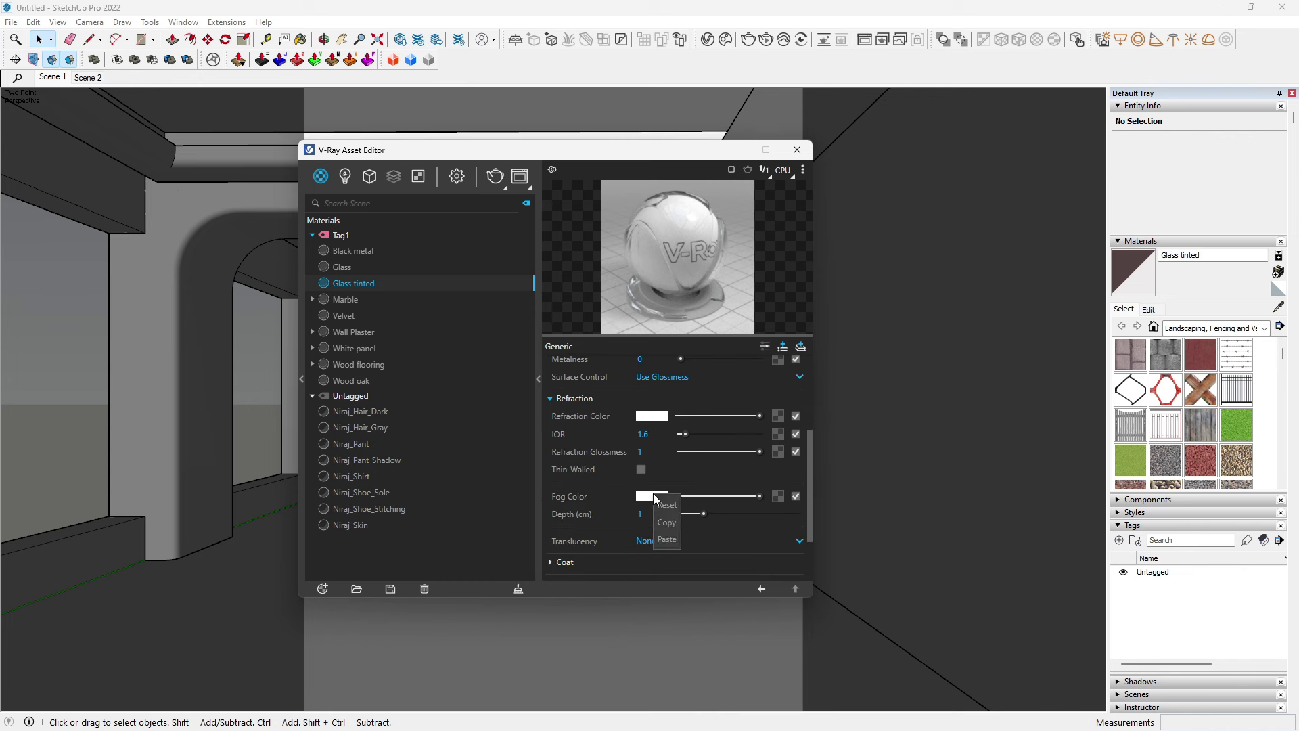
pyautogui.click(666, 538)
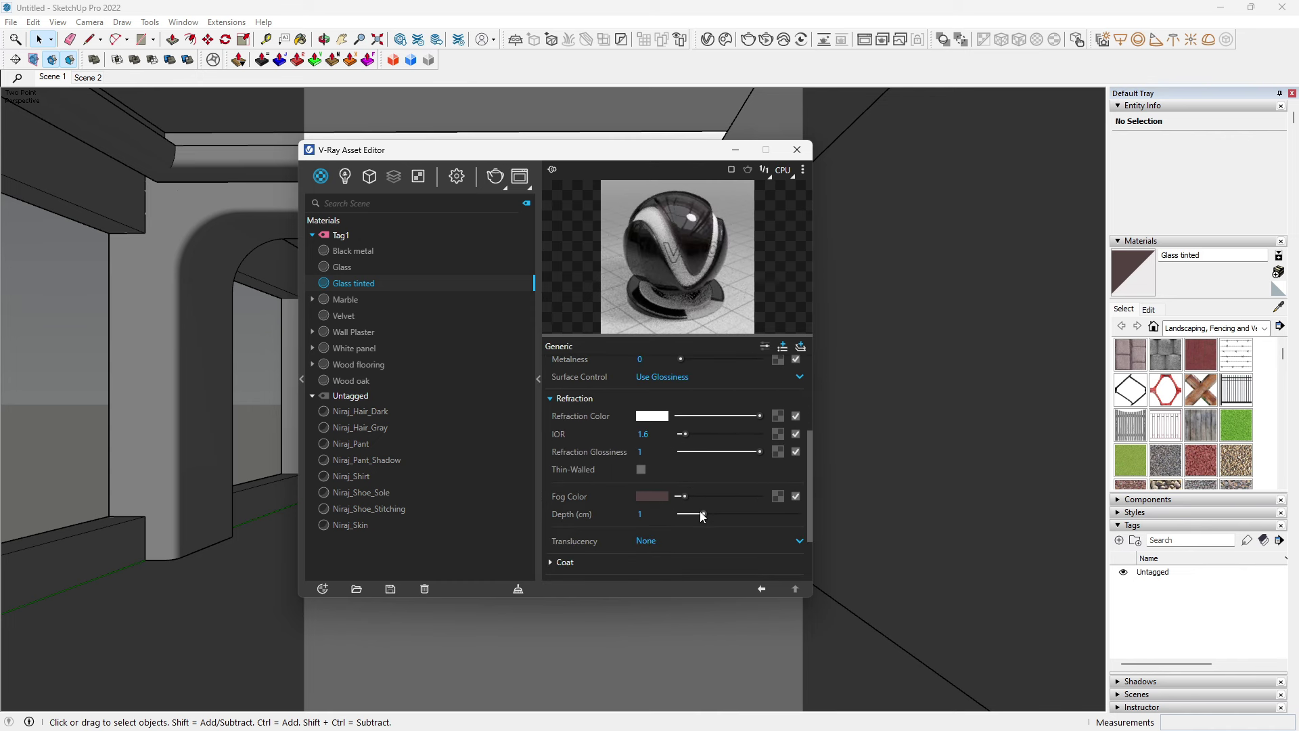
pyautogui.moveTo(703, 514); pyautogui.dragTo(791, 522)
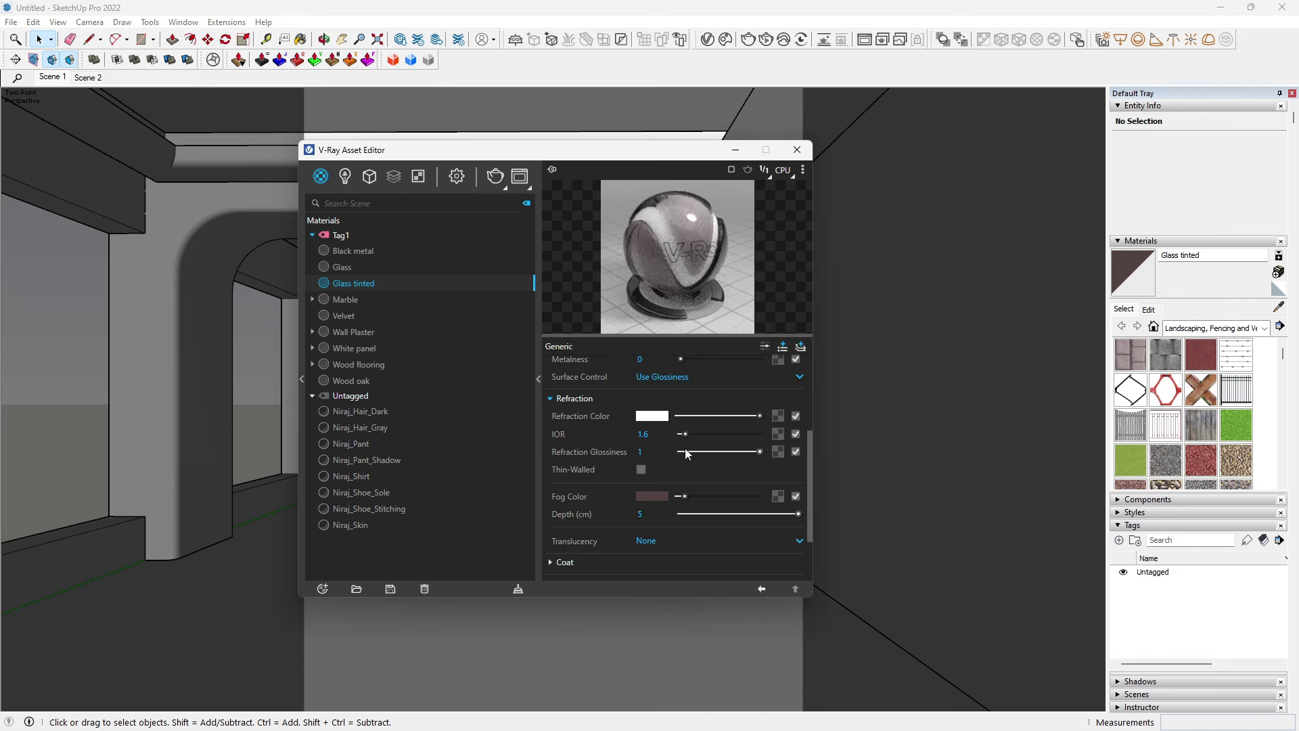
# Step: Adjust the fog colour to a saturated reddish brown (0.452, 0.258, 0.212)
pyautogui.click(653, 496)
pyautogui.click(622, 272)
pyautogui.moveTo(497, 382); pyautogui.dragTo(525, 360)
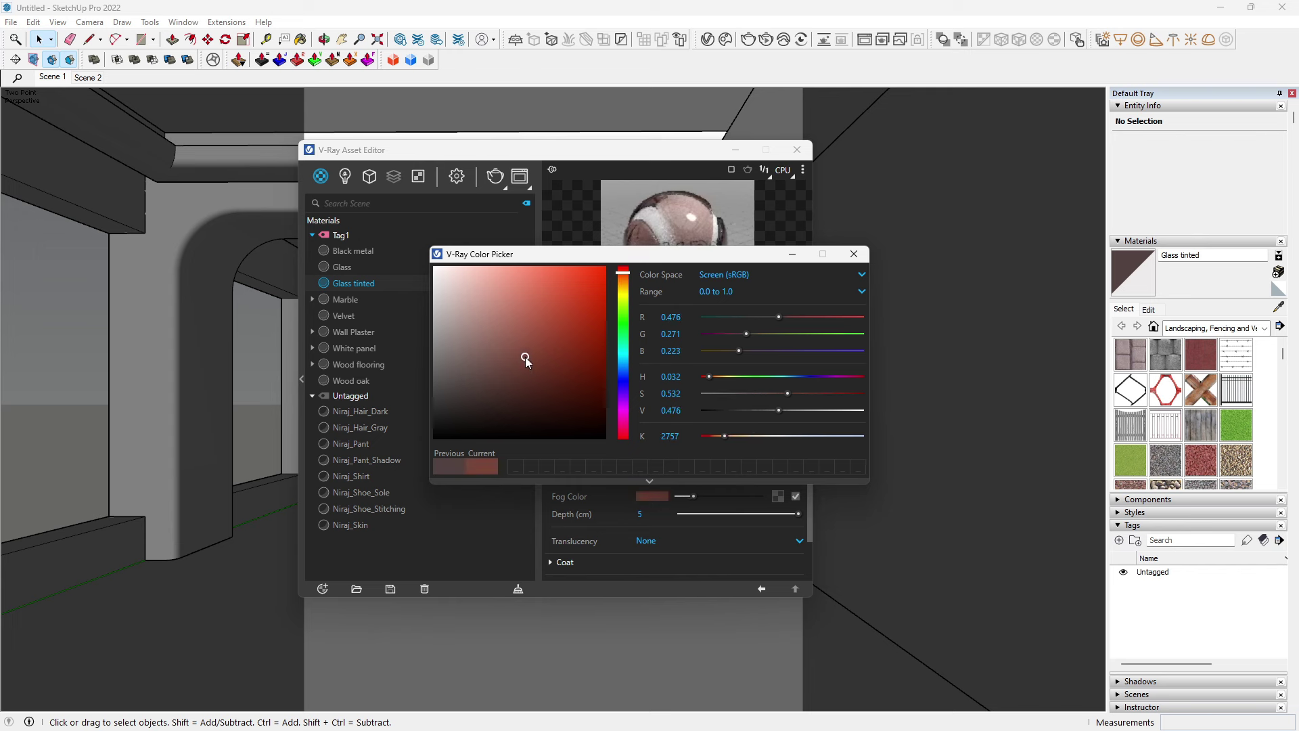
pyautogui.click(853, 254)
pyautogui.moveTo(810, 506); pyautogui.dragTo(805, 409)
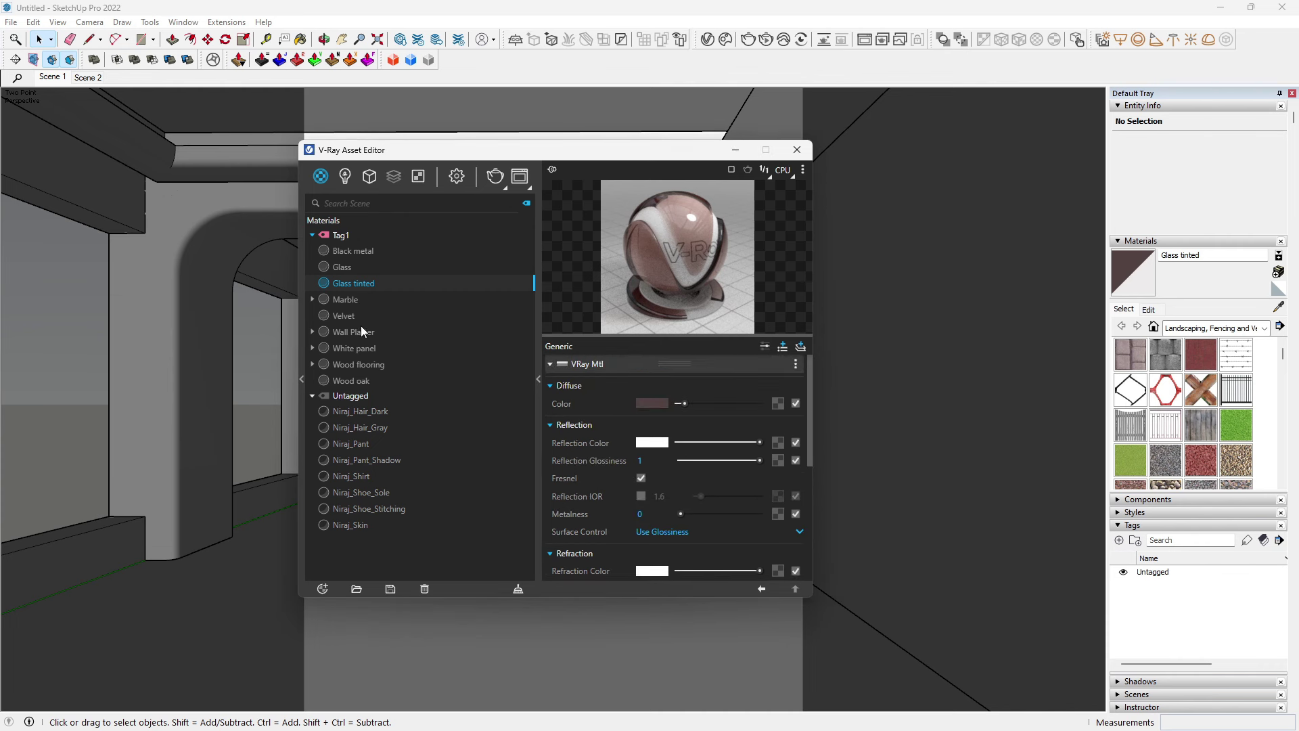
pyautogui.click(356, 266)
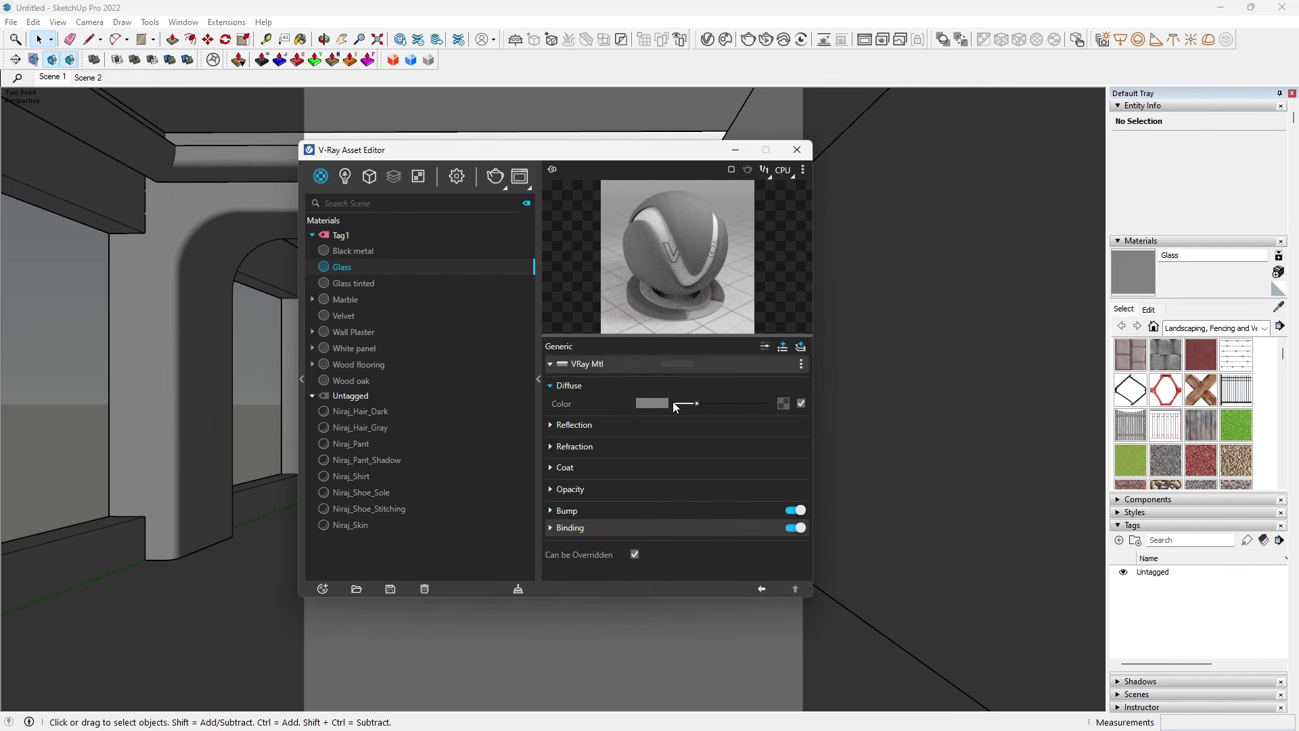
# Step: Give Glass a near-white diffuse colour and white reflections
pyautogui.click(645, 400)
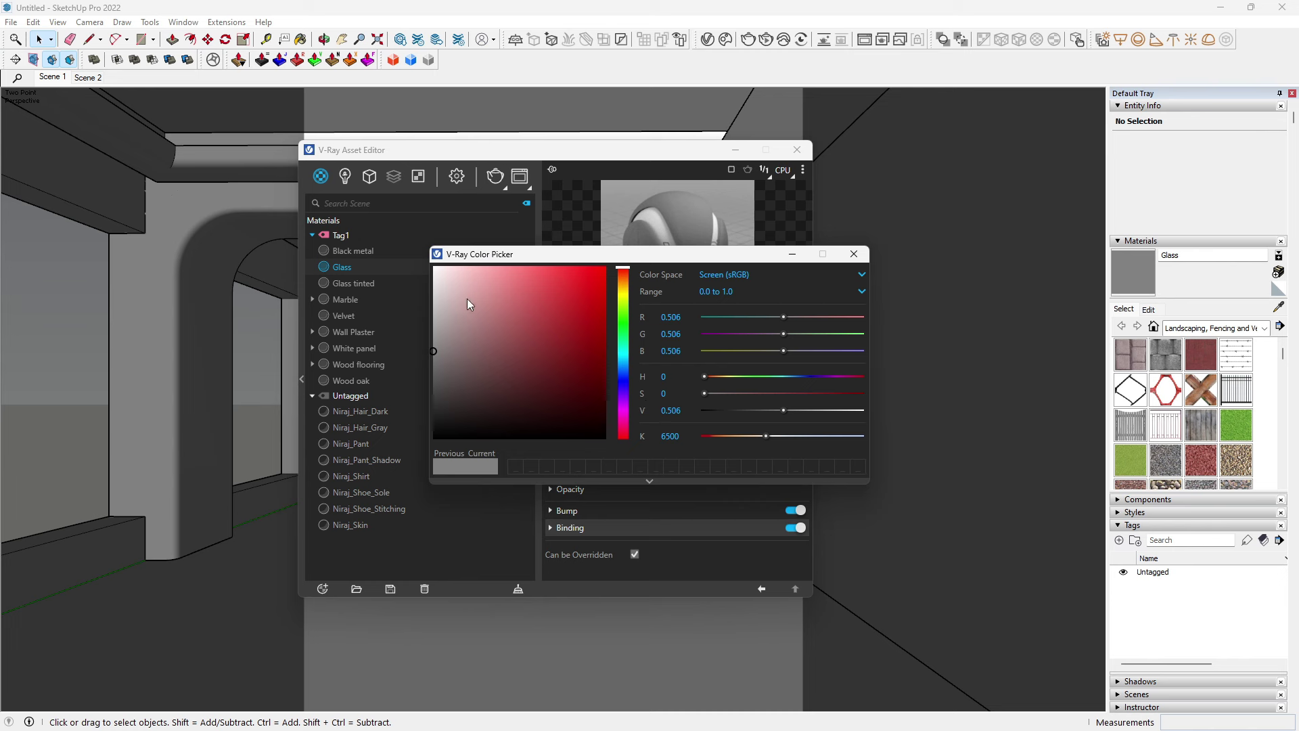
pyautogui.moveTo(467, 299); pyautogui.dragTo(401, 278)
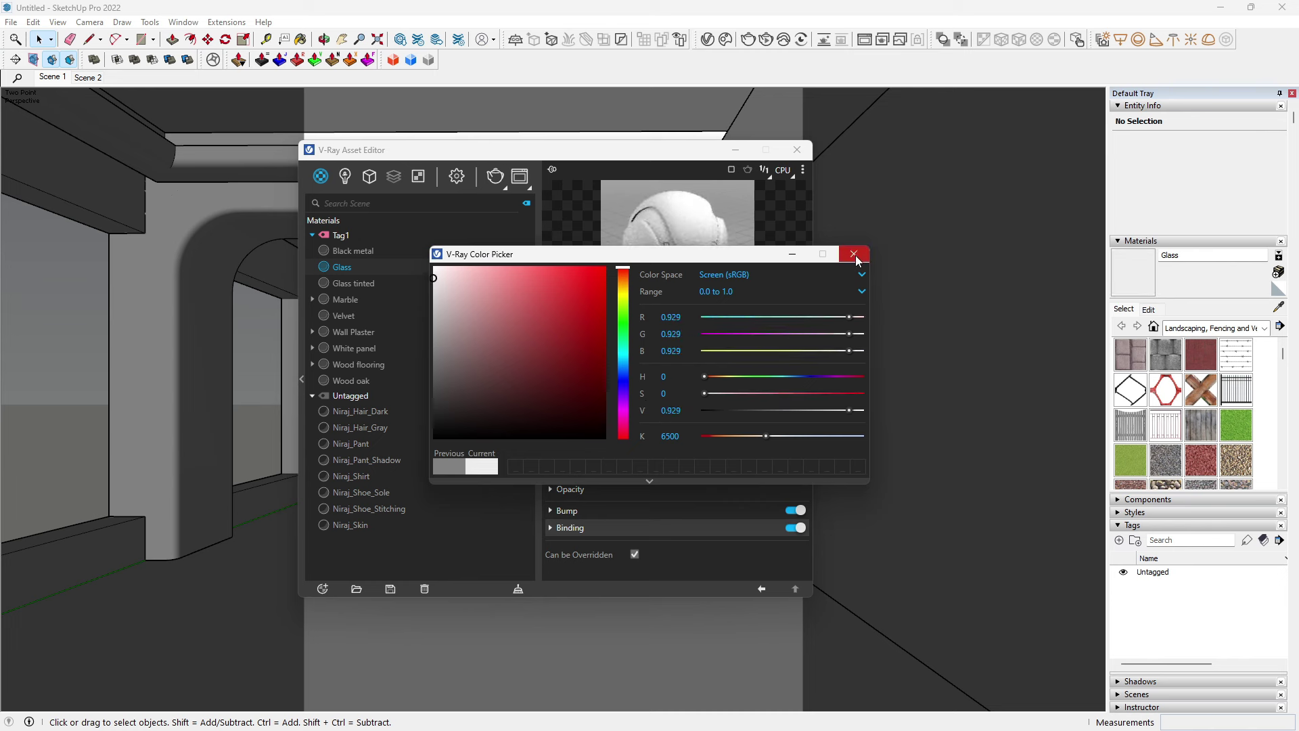
pyautogui.click(413, 274)
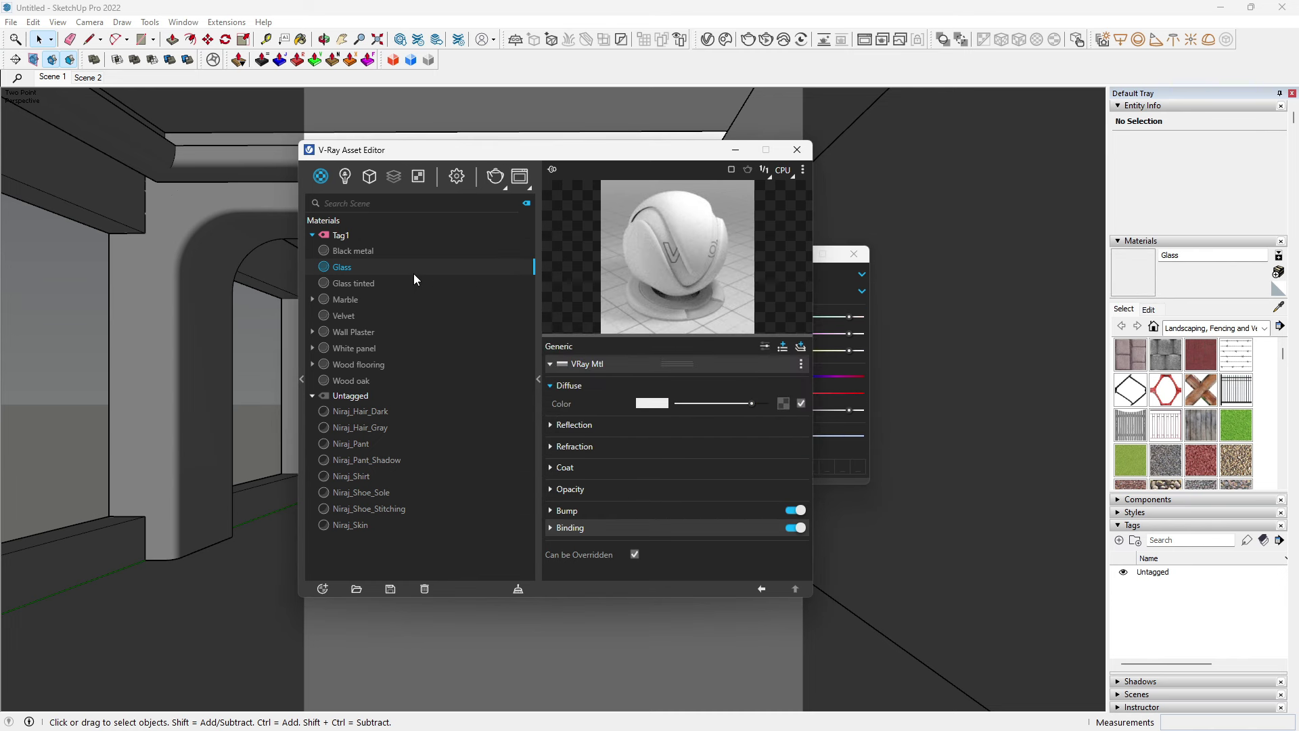
pyautogui.click(634, 422)
pyautogui.moveTo(701, 441); pyautogui.dragTo(810, 416)
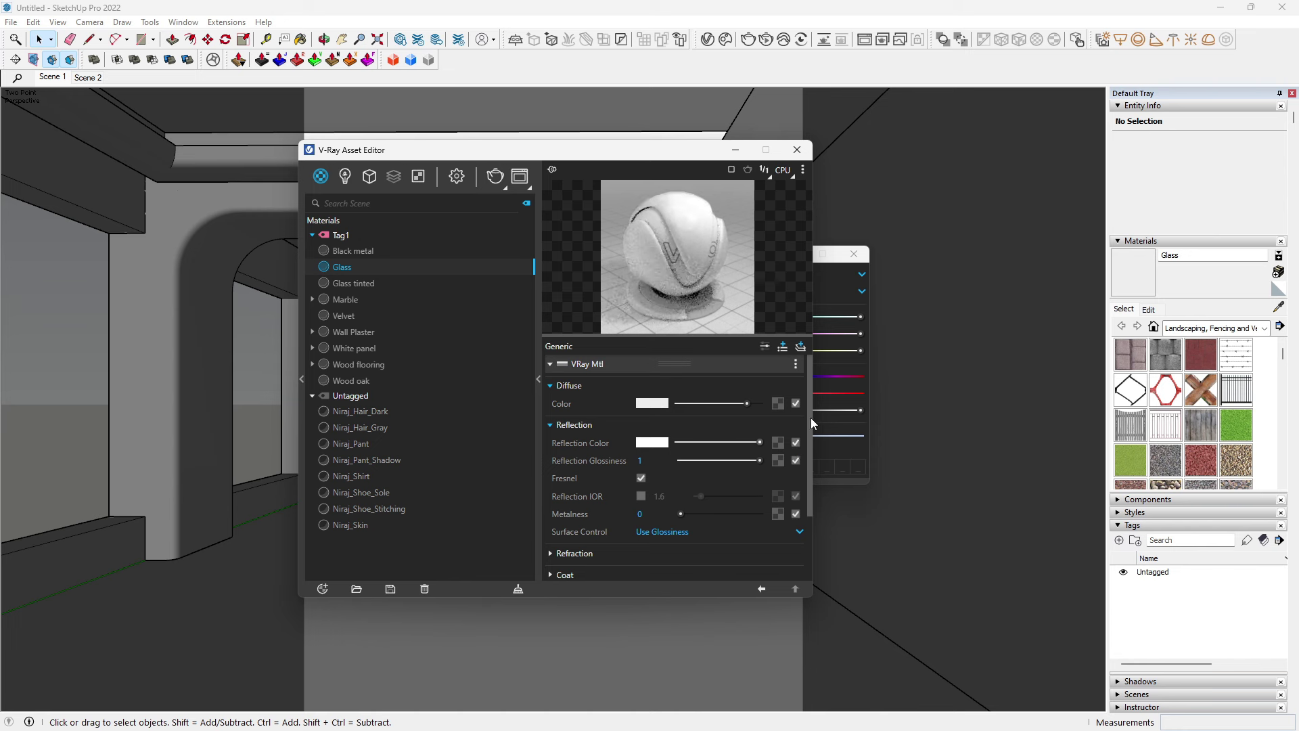
# Step: Set Glass's refraction colour to mid grey for partial transparency
pyautogui.scroll(-2, 807, 469)
pyautogui.click(691, 479)
pyautogui.click(693, 497)
pyautogui.moveTo(692, 497); pyautogui.dragTo(698, 497)
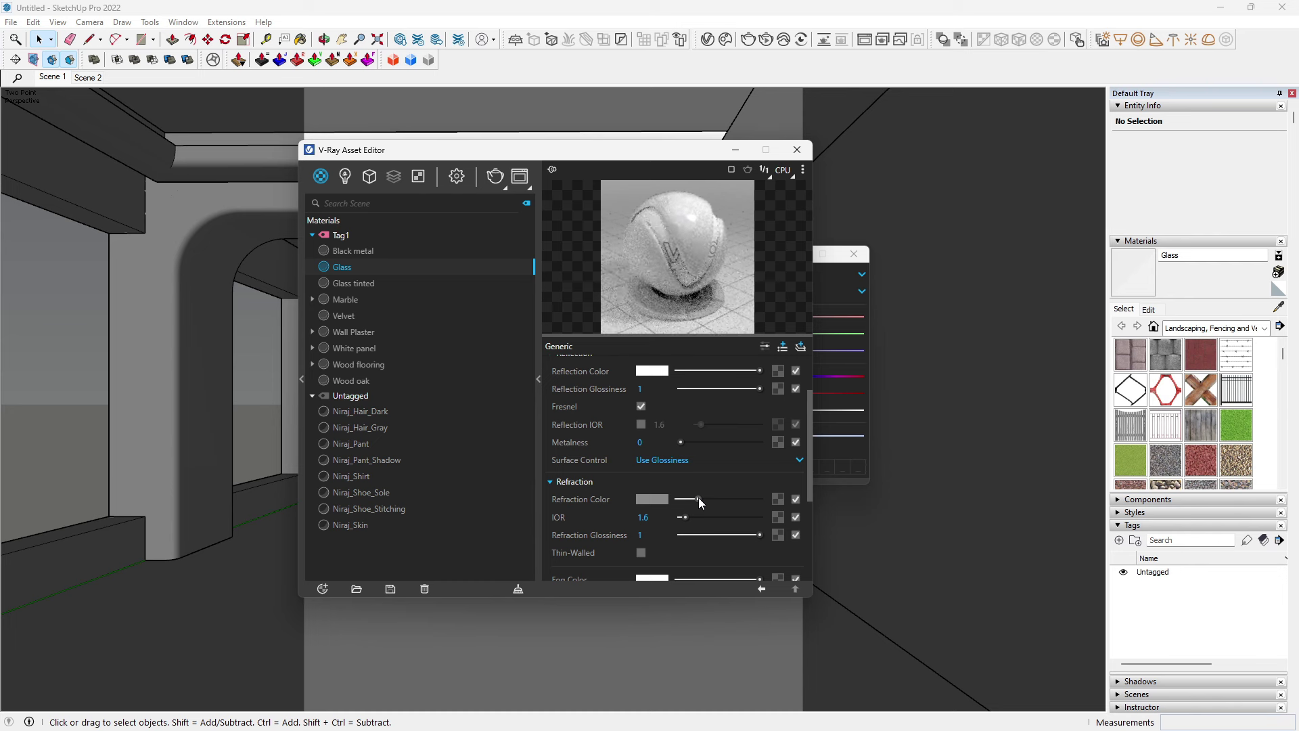
pyautogui.scroll(1, 810, 448)
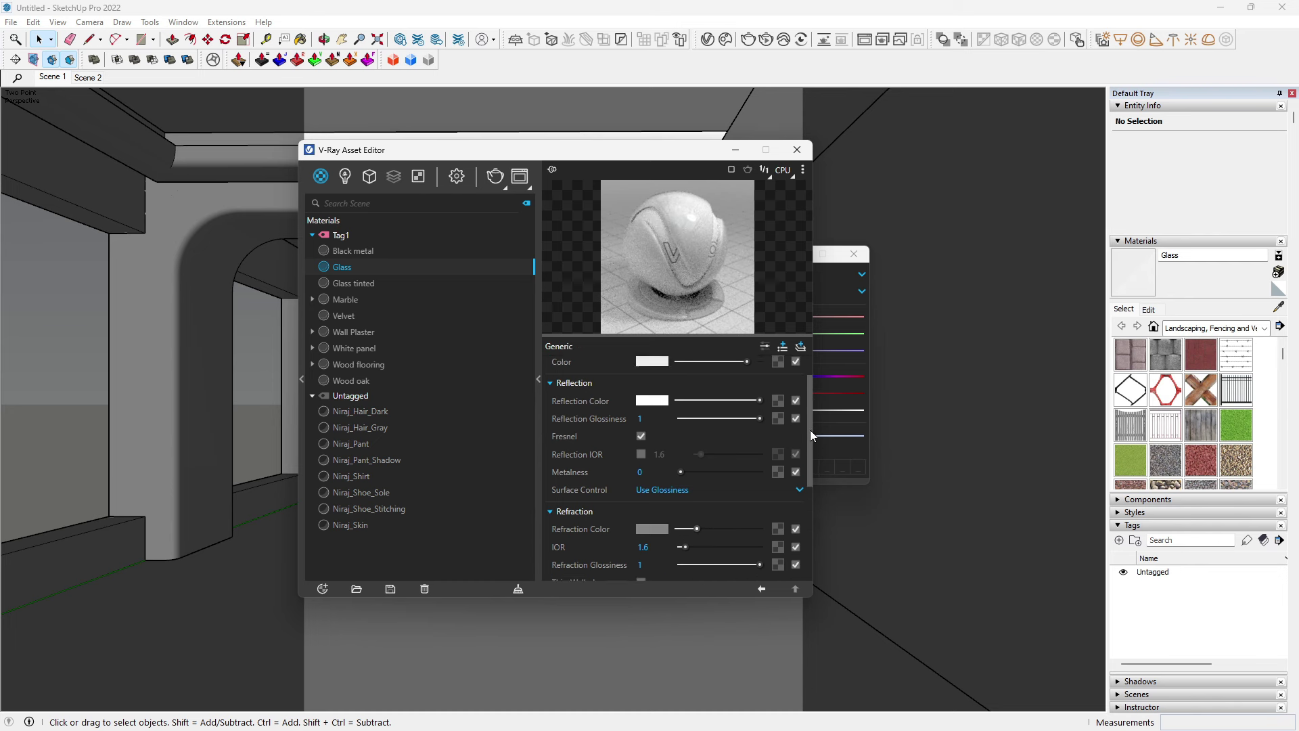
pyautogui.scroll(2, 810, 429)
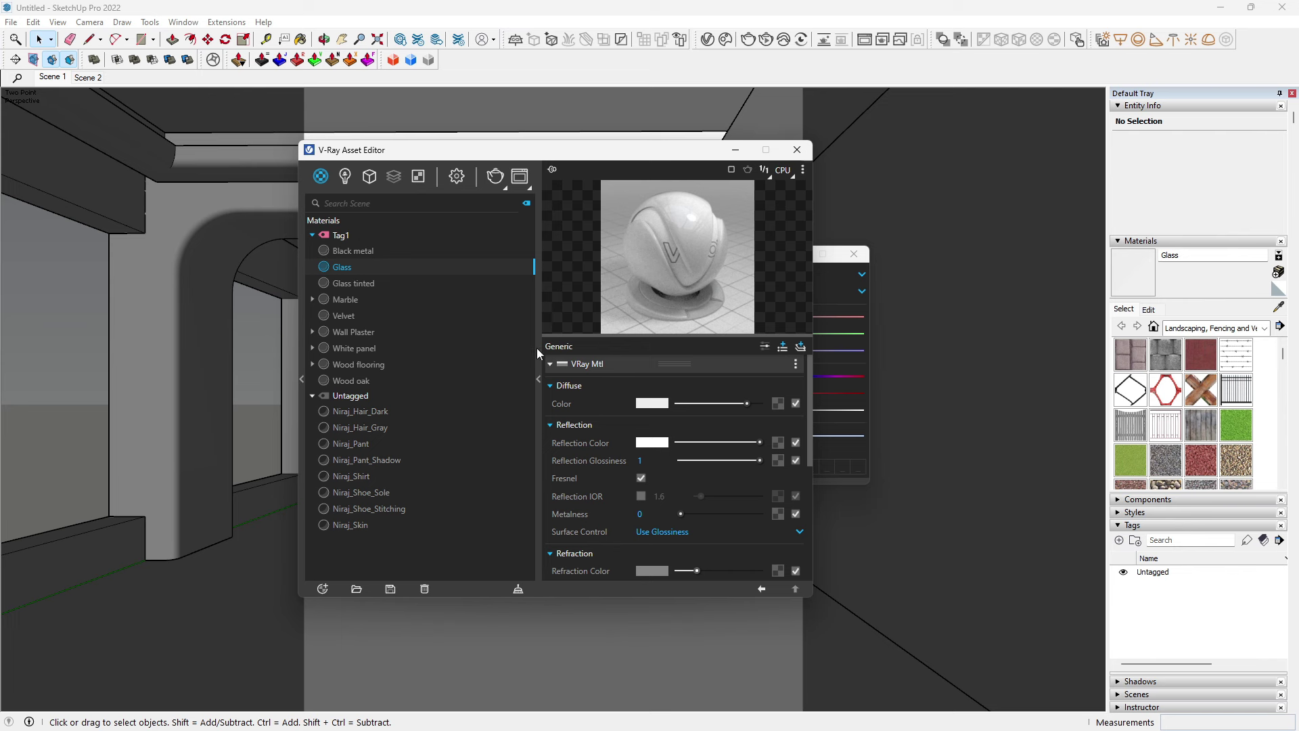
pyautogui.click(368, 254)
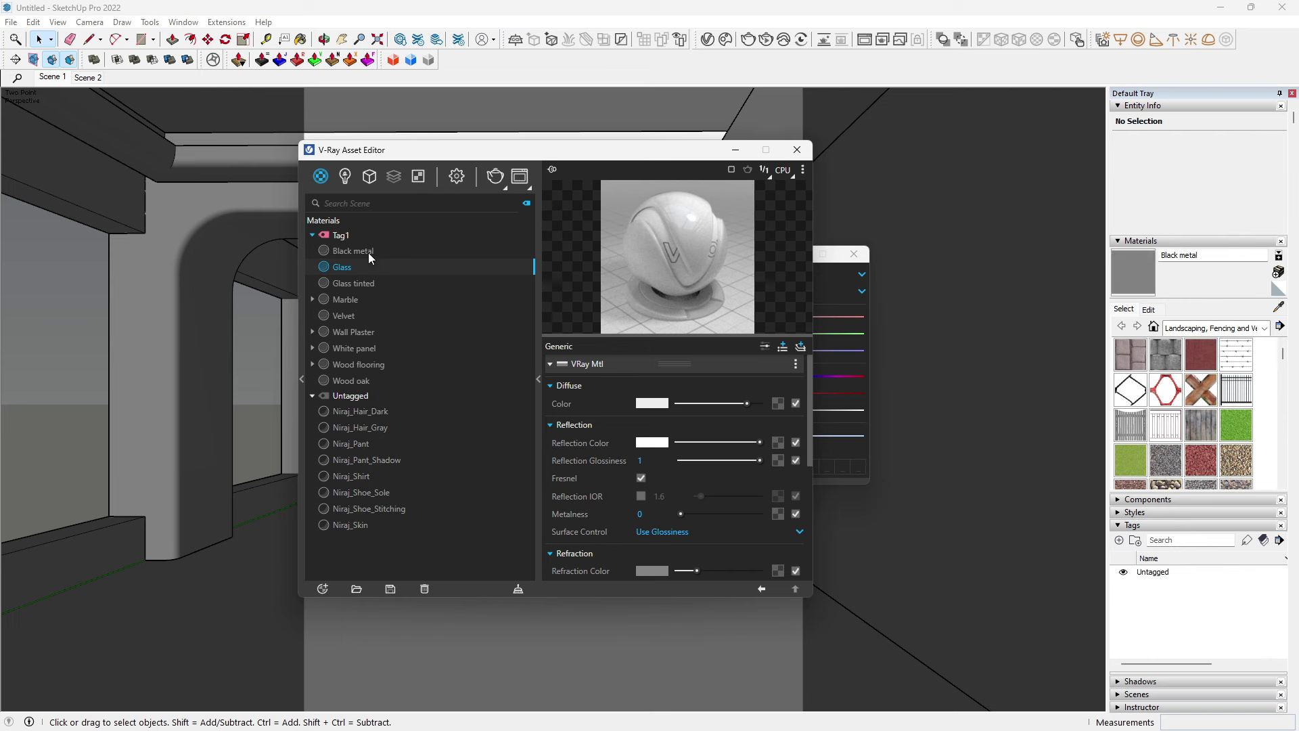
# Step: Darken Black metal's diffuse to near black and give it white reflections at 0.83 glossiness
pyautogui.click(659, 401)
pyautogui.moveTo(433, 353); pyautogui.dragTo(279, 416)
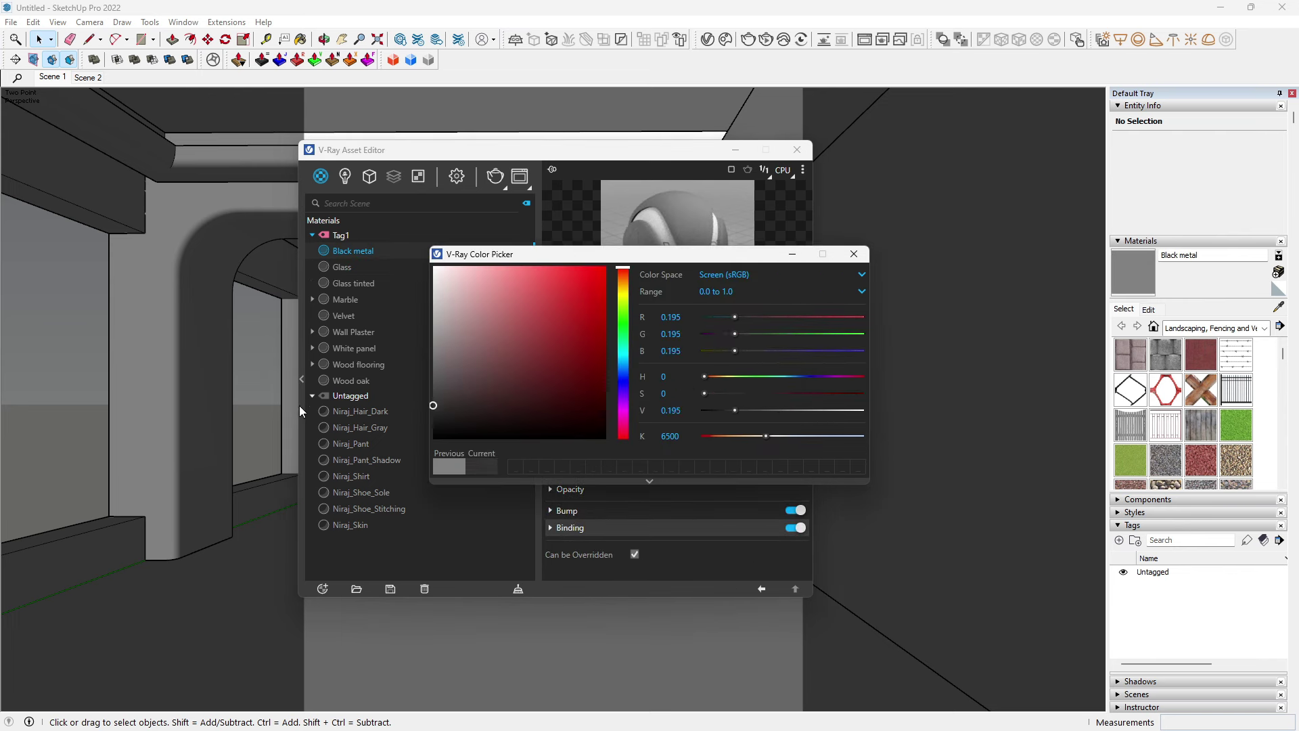
pyautogui.click(853, 253)
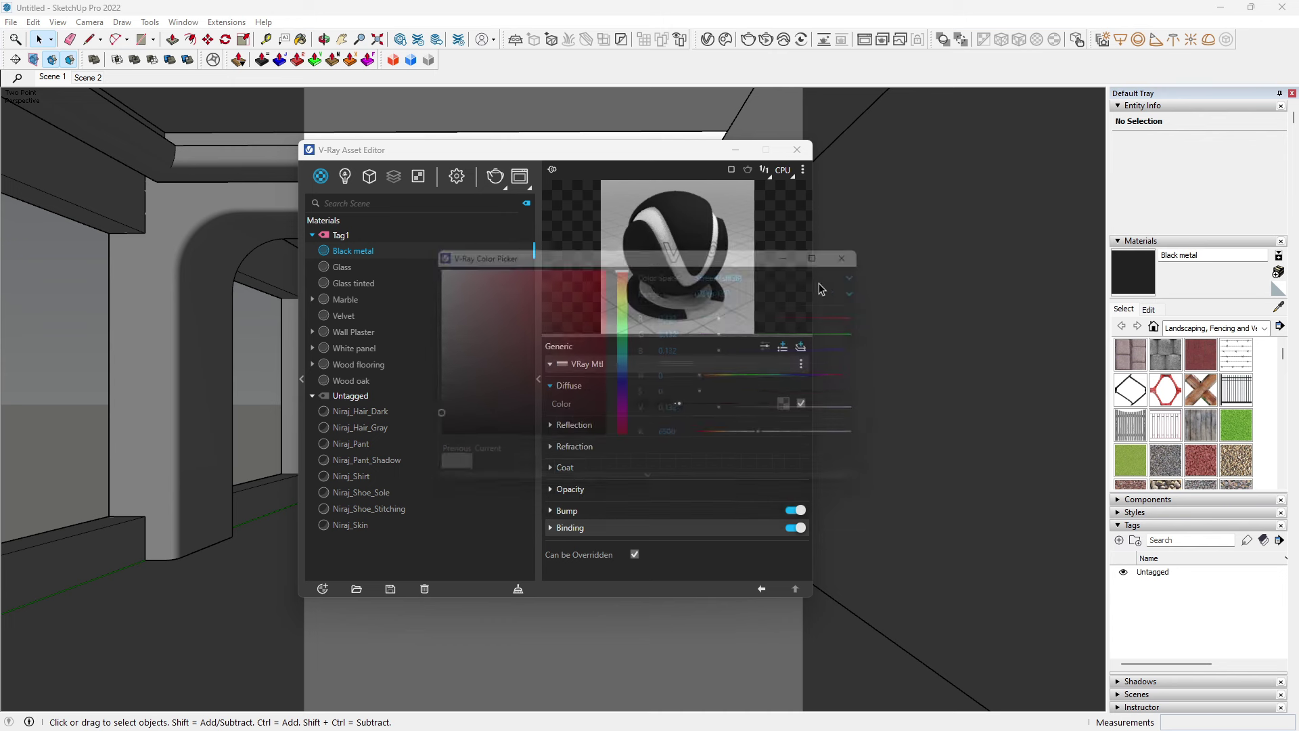
pyautogui.click(651, 423)
pyautogui.moveTo(678, 443)
pyautogui.mouseDown()
pyautogui.moveTo(789, 455)
pyautogui.moveTo(747, 464)
pyautogui.mouseUp()
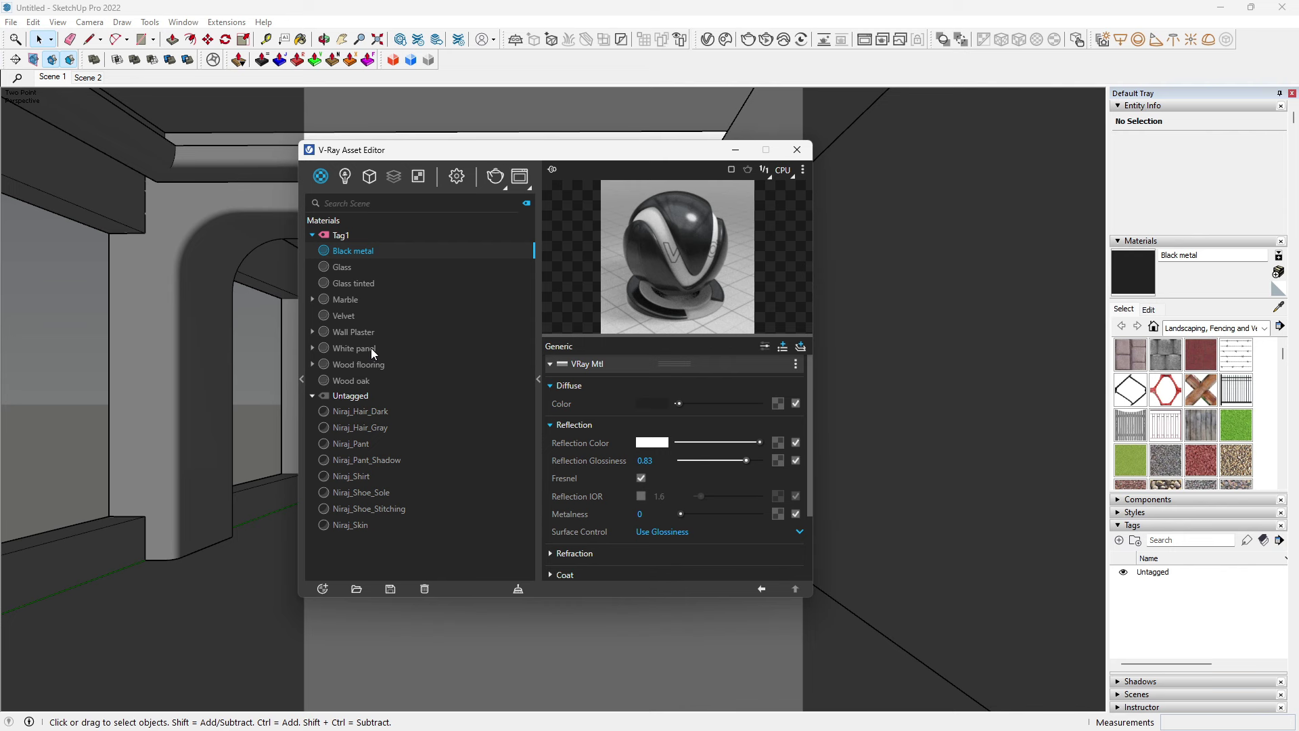
# Step: Map Velvet's diffuse with a Color Correction texture using the CARPET_DIFUSE_001 bitmap
pyautogui.click(352, 317)
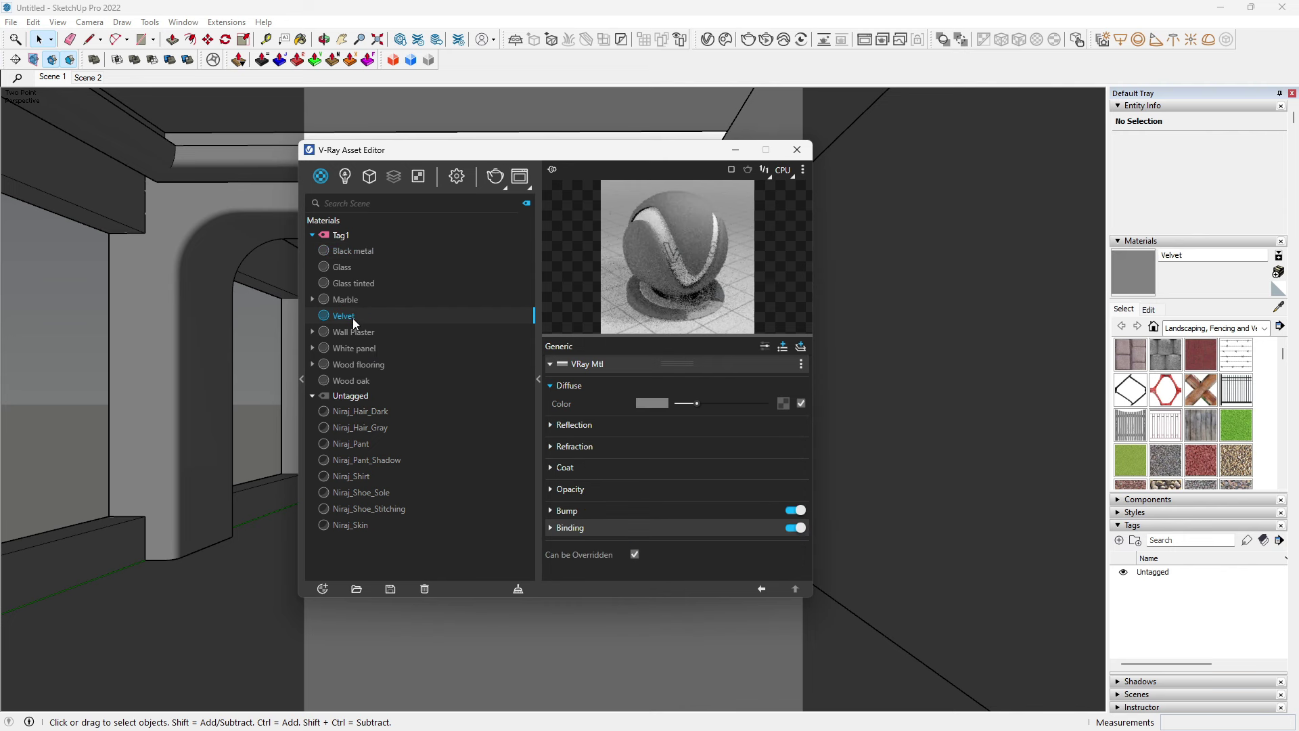
pyautogui.click(786, 401)
pyautogui.click(752, 274)
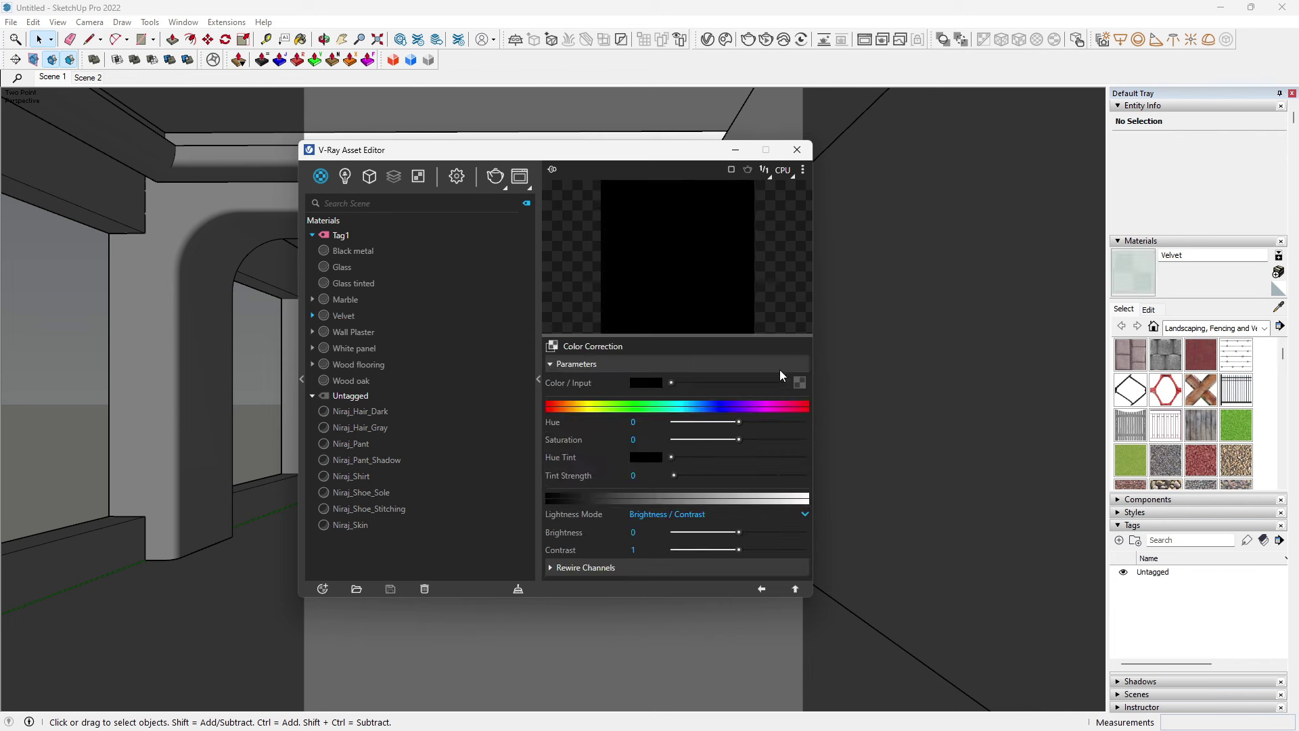
pyautogui.click(799, 383)
pyautogui.click(761, 184)
pyautogui.doubleClick(405, 314)
pyautogui.click(418, 271)
pyautogui.doubleClick(418, 271)
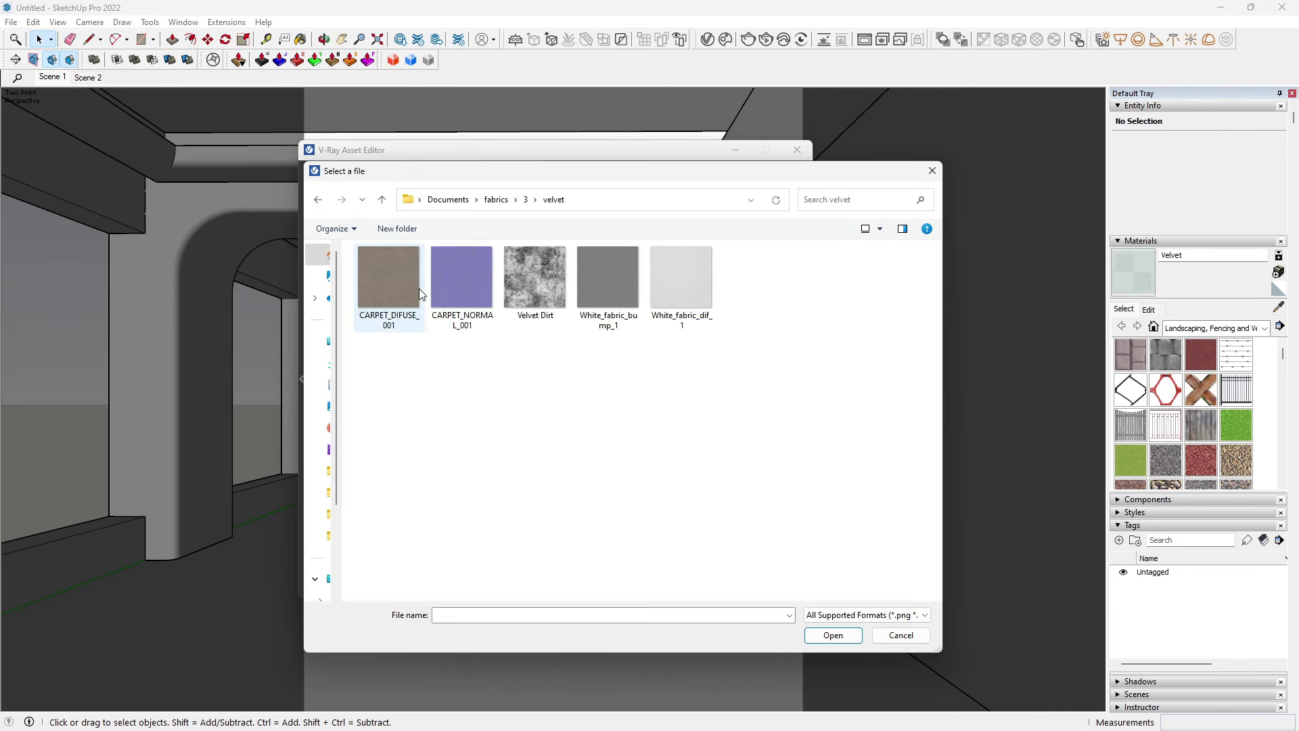
pyautogui.click(405, 284)
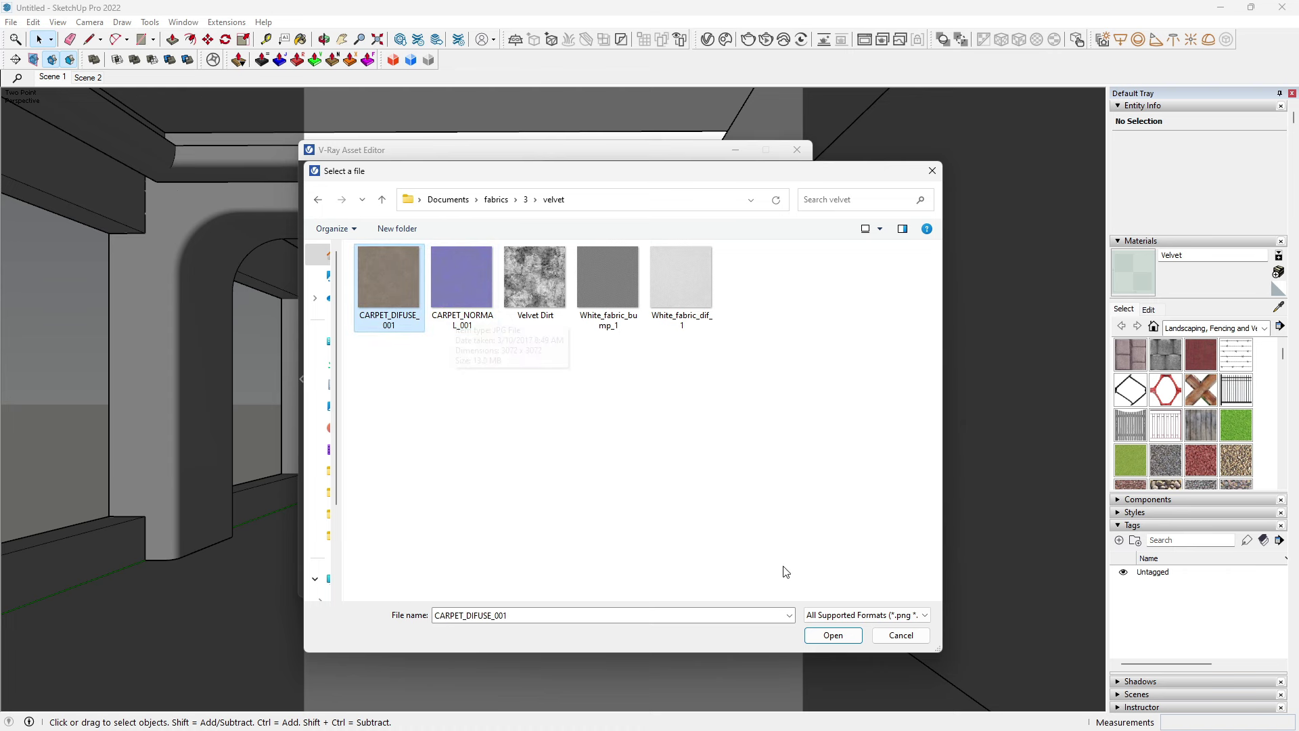
pyautogui.click(833, 636)
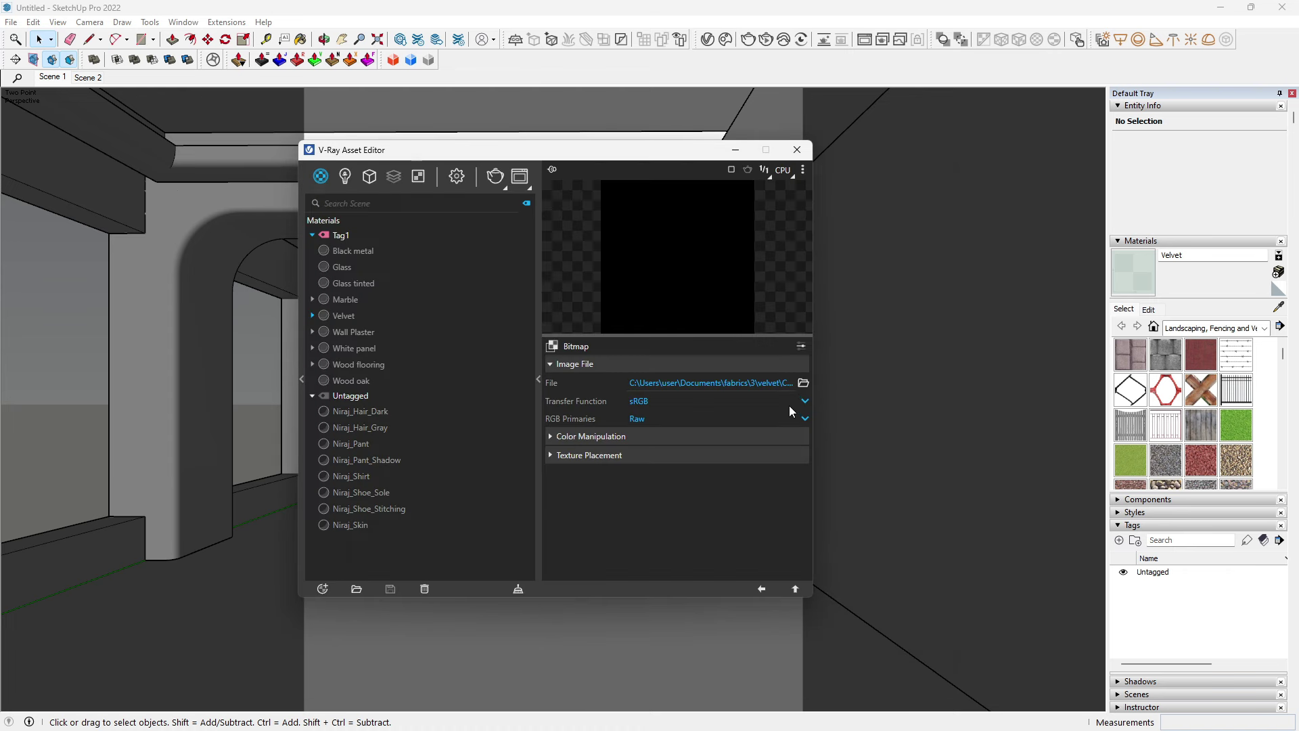
pyautogui.click(763, 588)
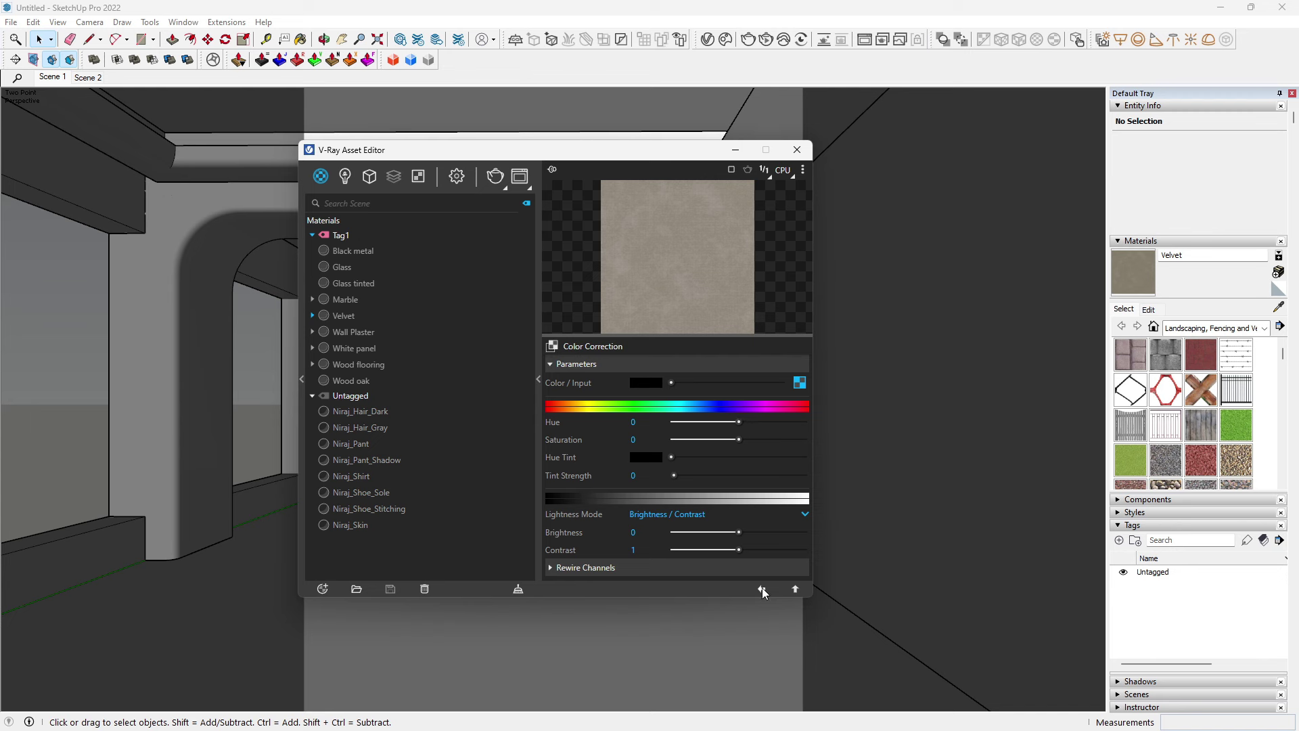
pyautogui.click(762, 589)
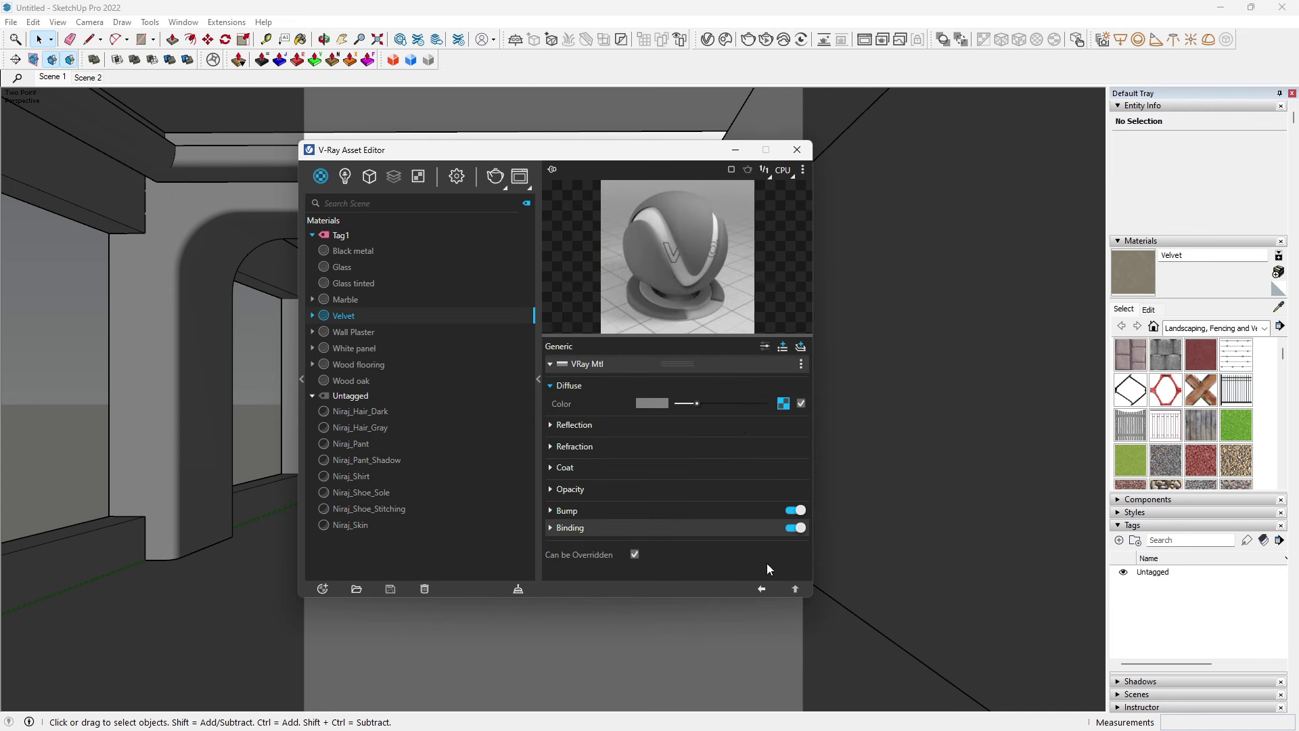
# Step: Wrap Velvet's diffuse map in a Falloff texture
pyautogui.rightClick(784, 406)
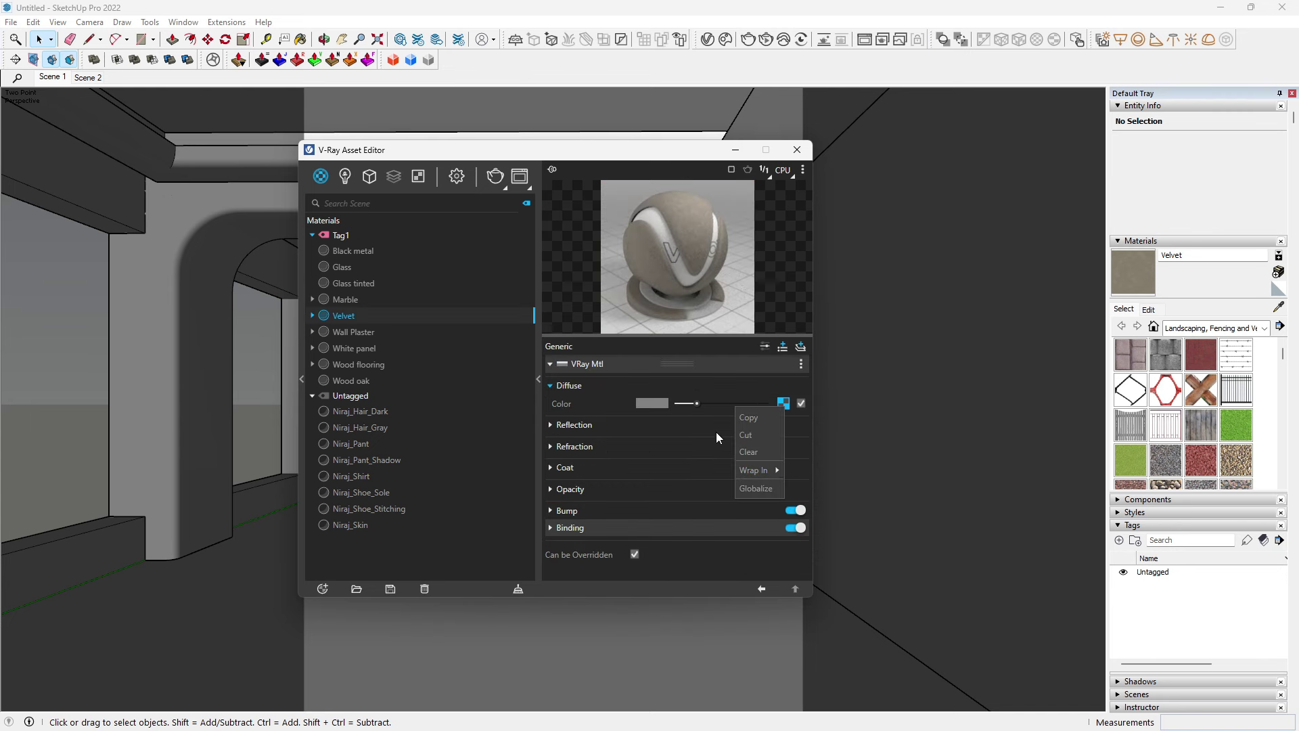
pyautogui.scroll(-3, 673, 453)
pyautogui.scroll(-3, 674, 446)
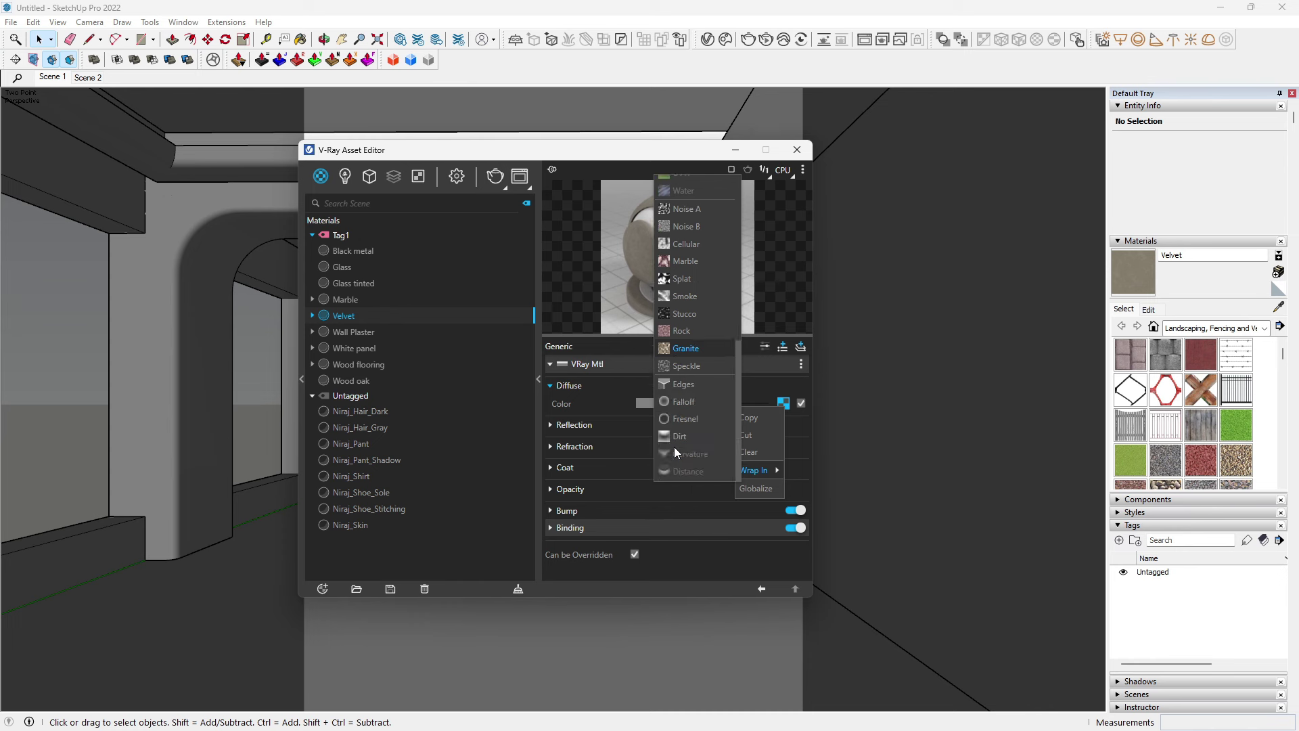
pyautogui.click(680, 400)
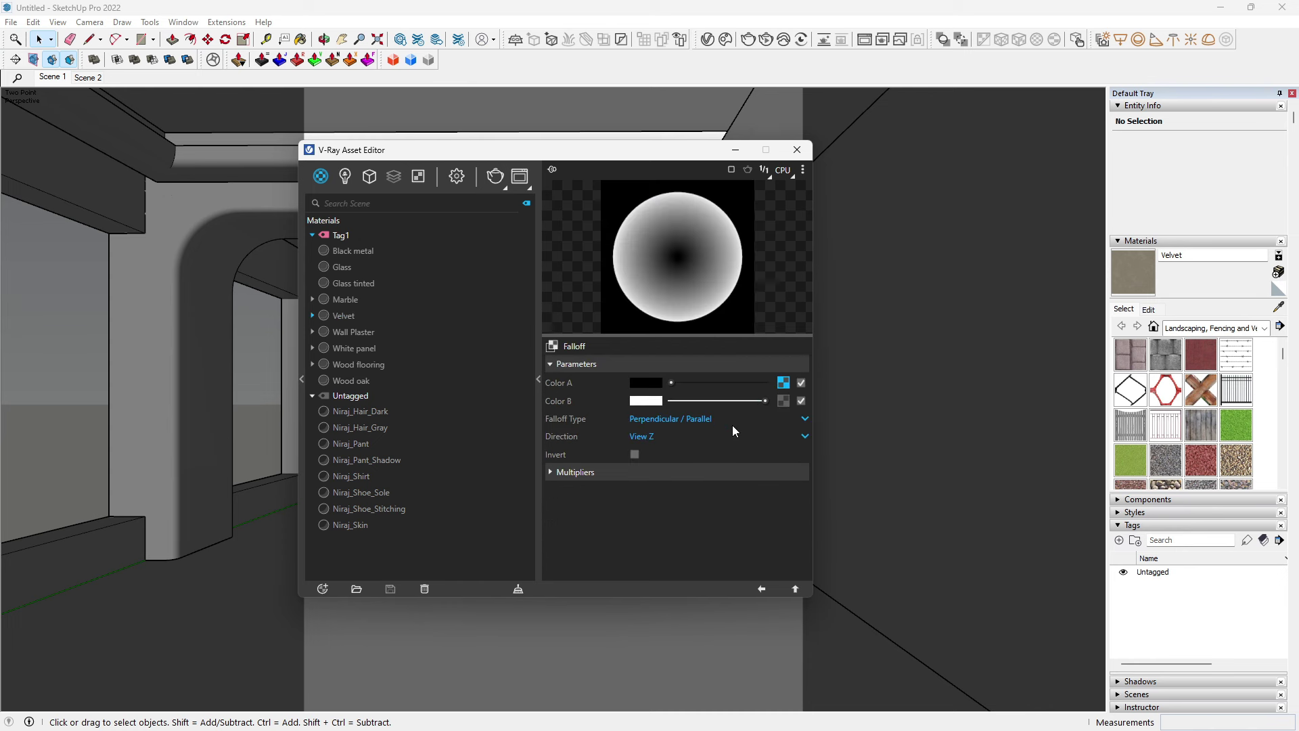
# Step: Paste the carpet texture into Falloff Color B and raise its gain and gamma to brighten it
pyautogui.rightClick(783, 401)
pyautogui.click(741, 411)
pyautogui.click(783, 400)
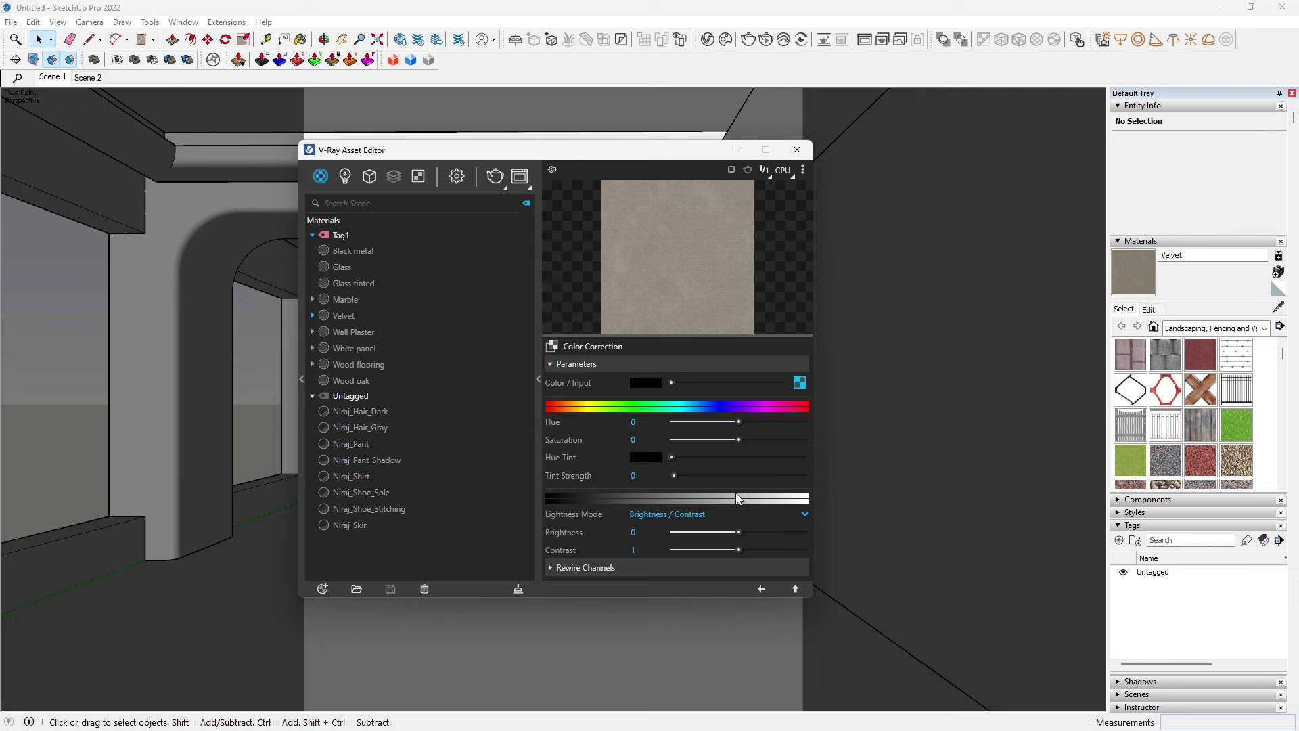
pyautogui.click(737, 512)
pyautogui.moveTo(753, 532)
pyautogui.mouseDown()
pyautogui.moveTo(776, 532)
pyautogui.moveTo(786, 549)
pyautogui.moveTo(775, 549)
pyautogui.mouseUp()
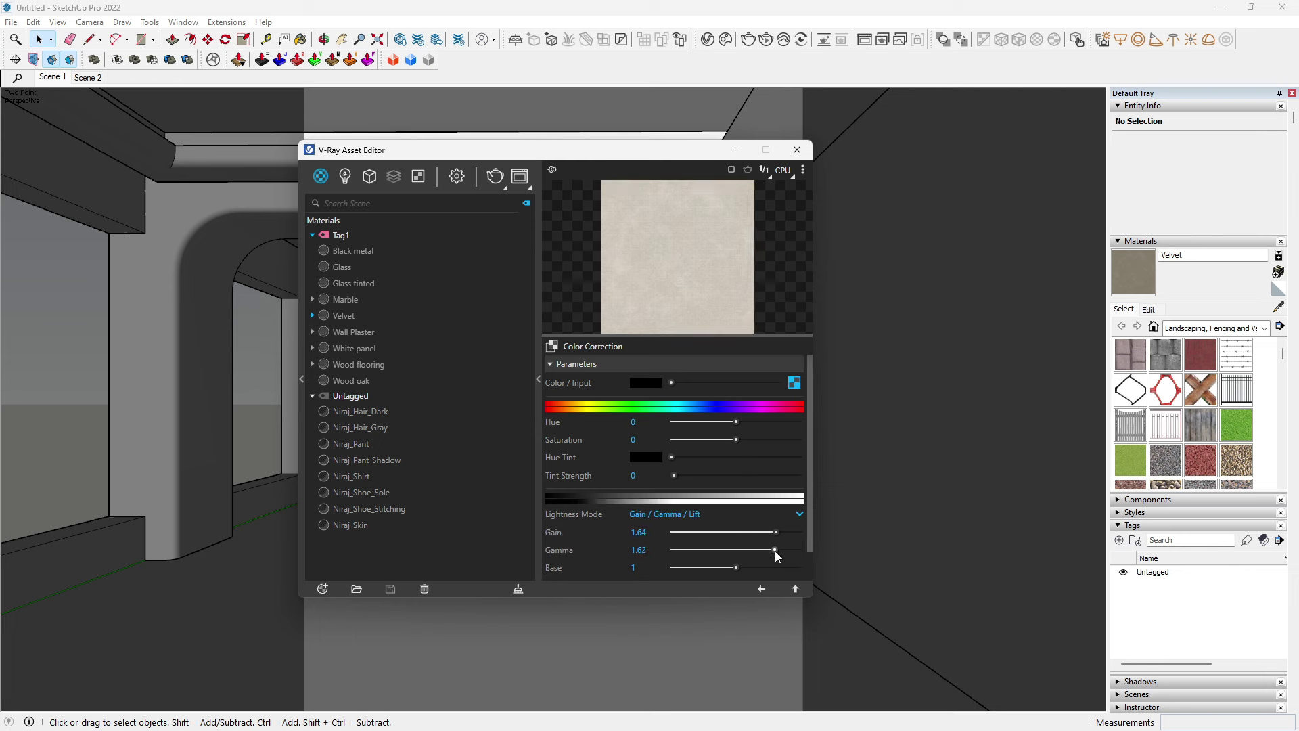
pyautogui.click(762, 587)
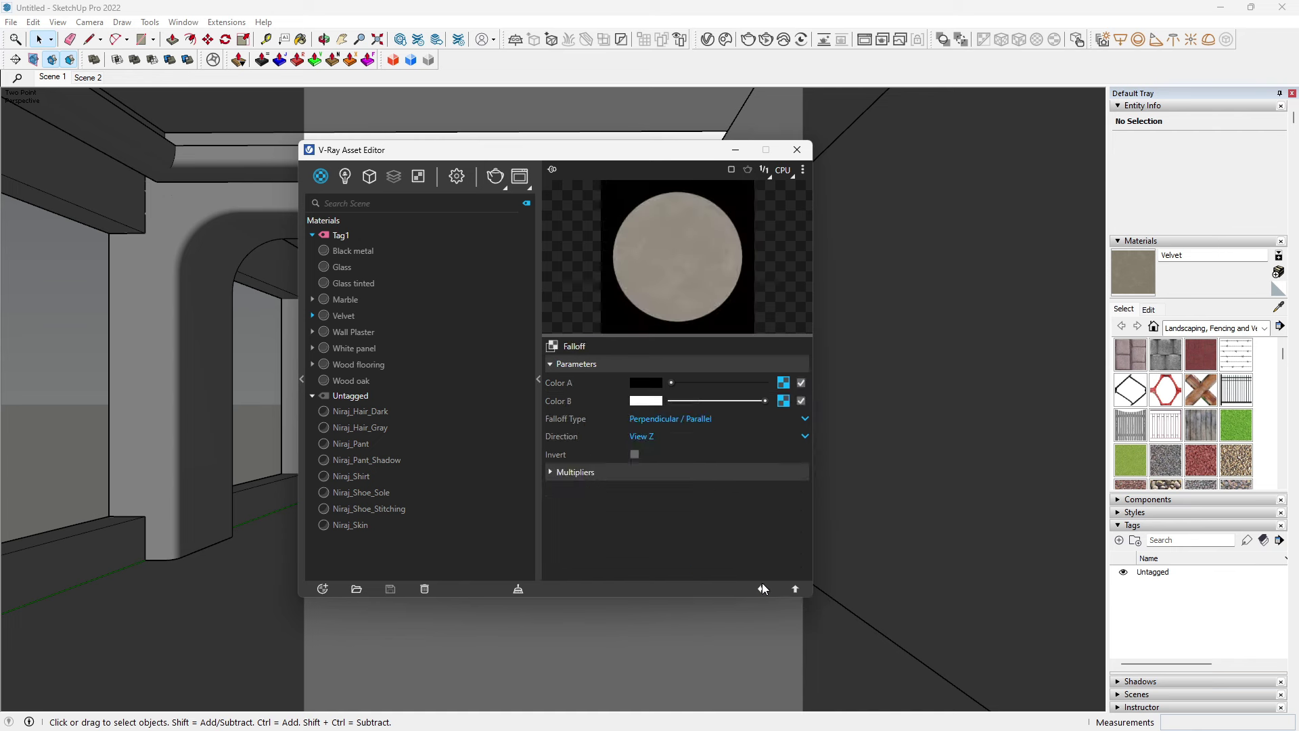
pyautogui.click(782, 383)
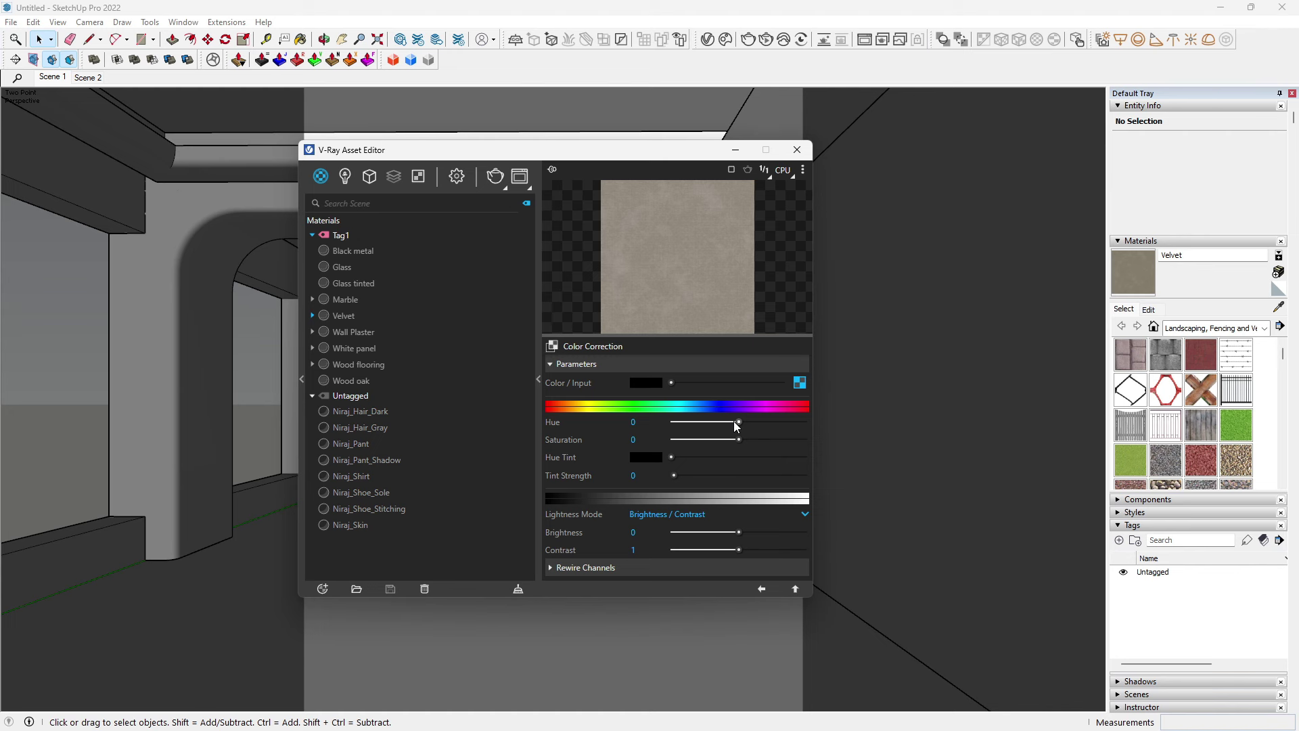
pyautogui.click(761, 588)
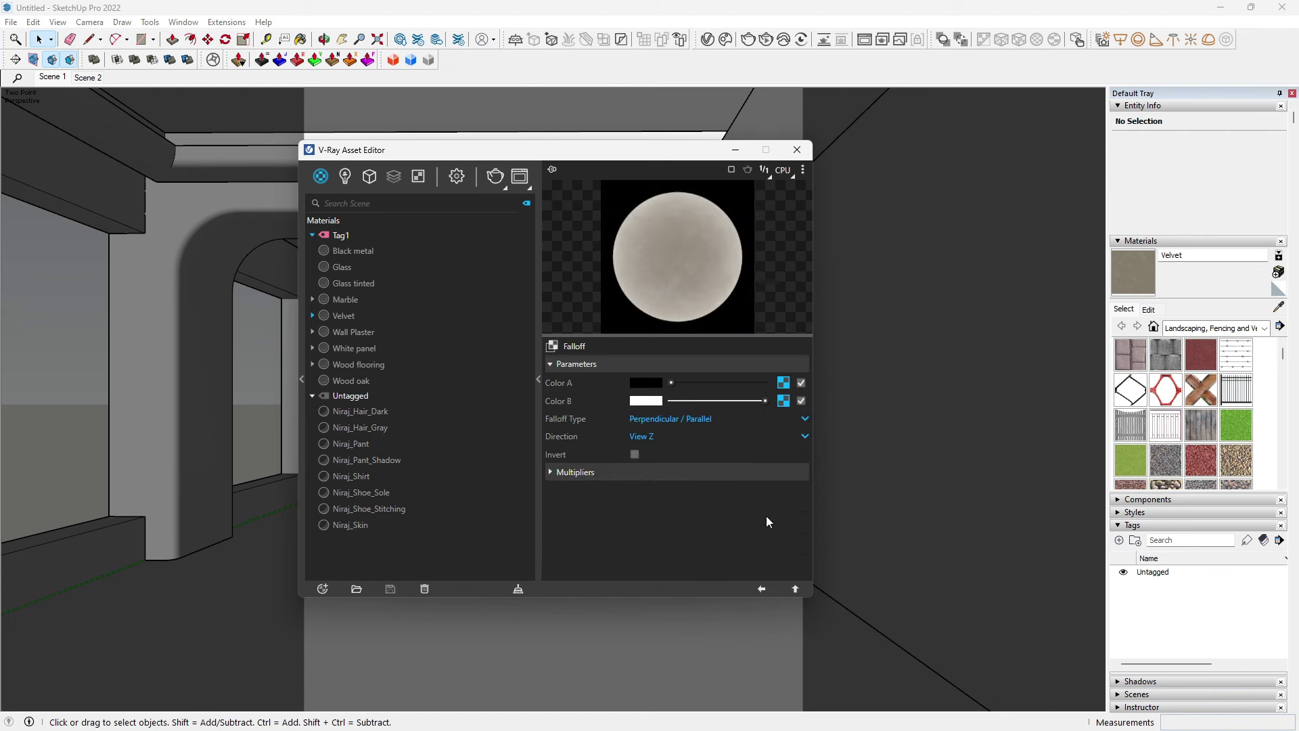
pyautogui.click(761, 589)
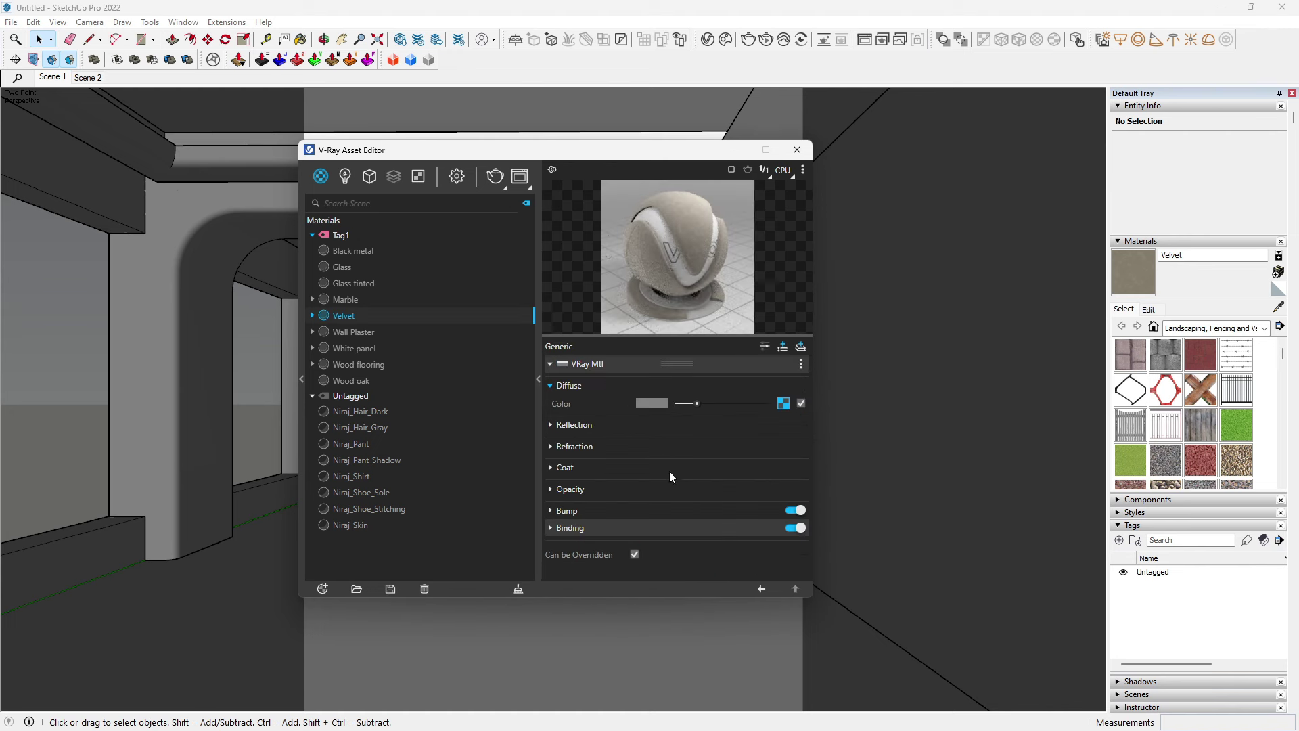
# Step: Map Velvet's Sheen Color with a Color Correction texture using the Velvet Dirt bitmap
pyautogui.click(768, 347)
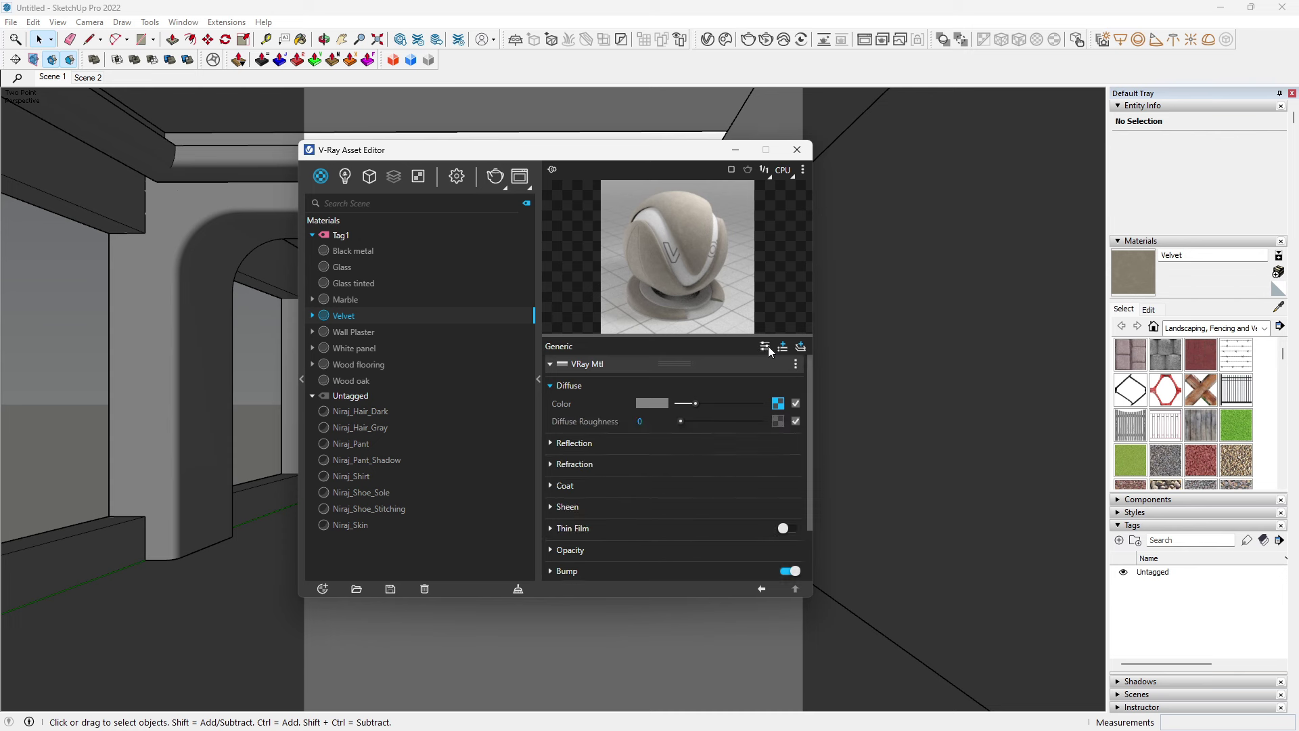
pyautogui.scroll(-2, 660, 490)
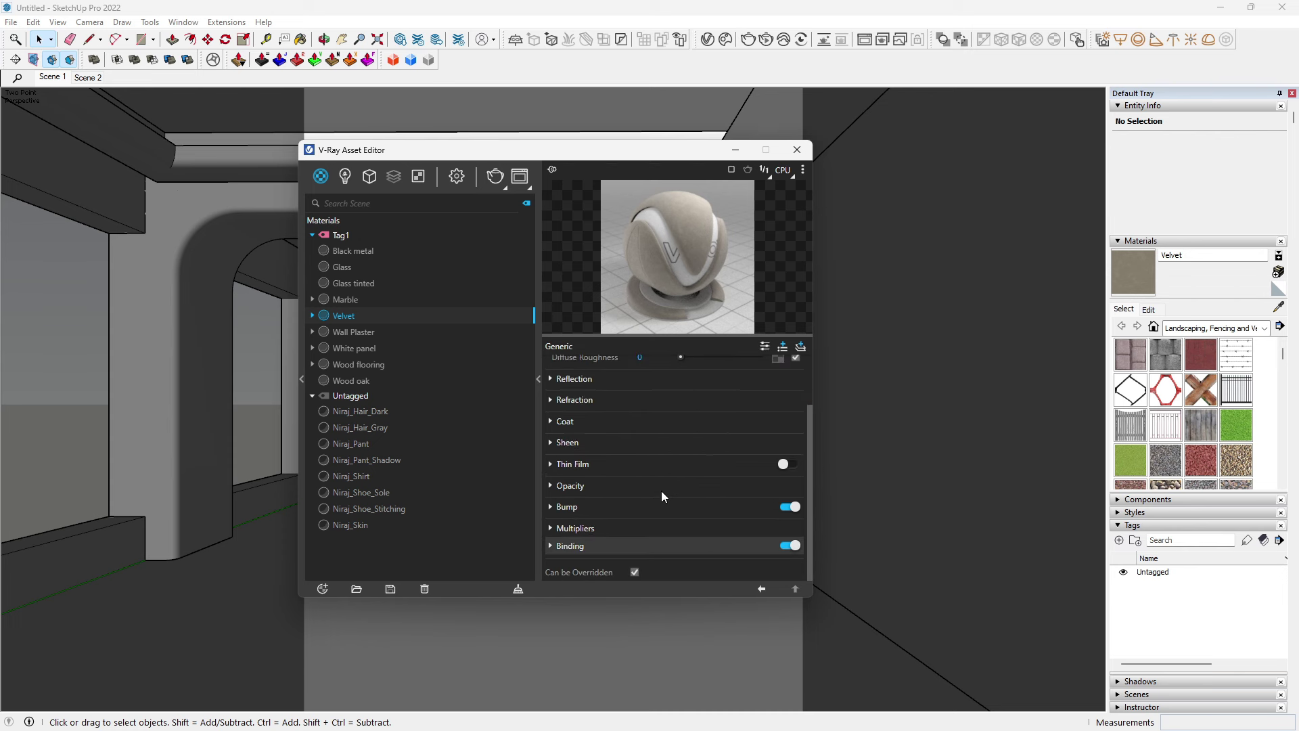
pyautogui.click(617, 443)
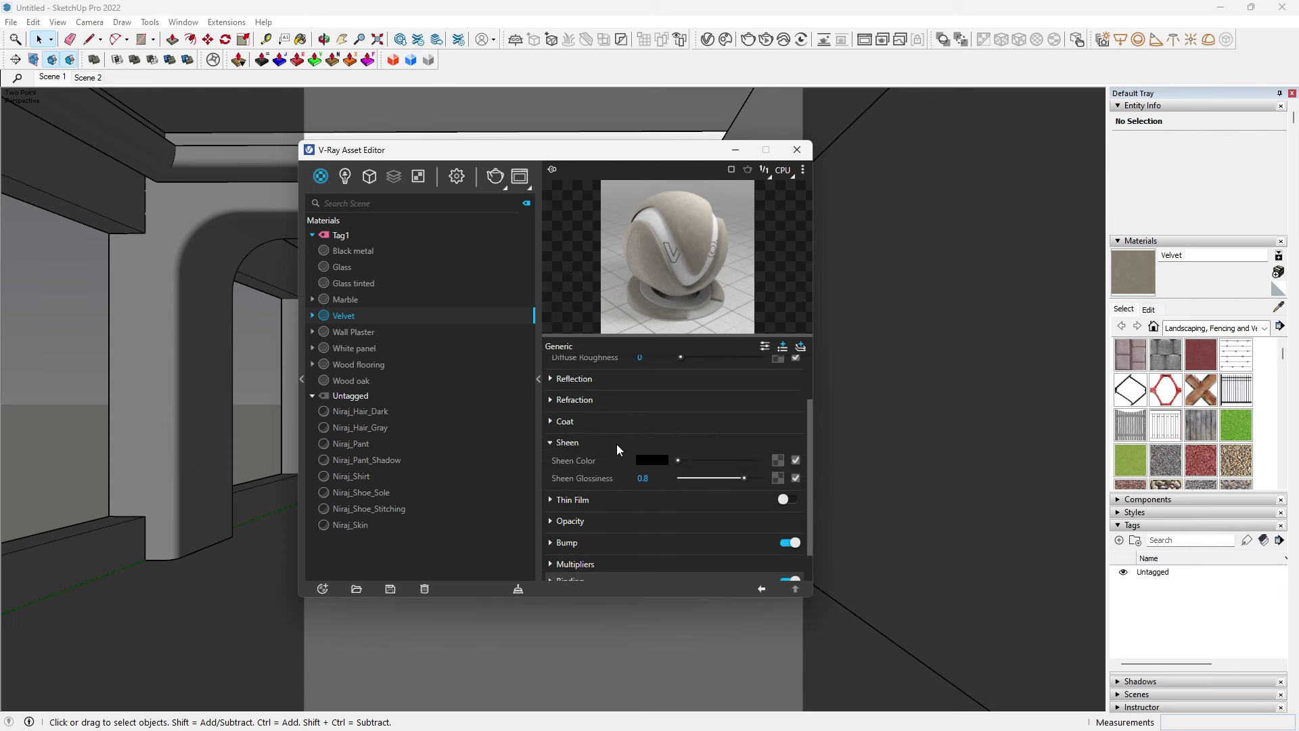
pyautogui.click(778, 461)
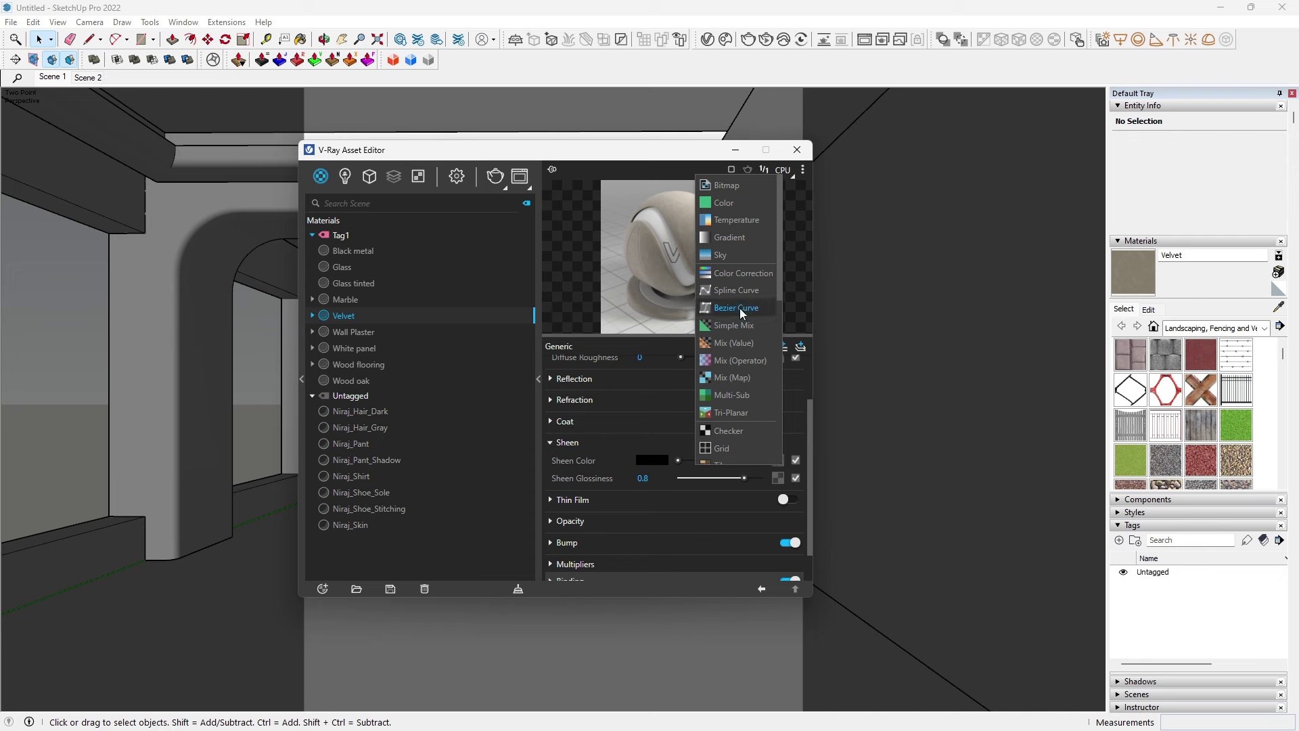
pyautogui.click(748, 274)
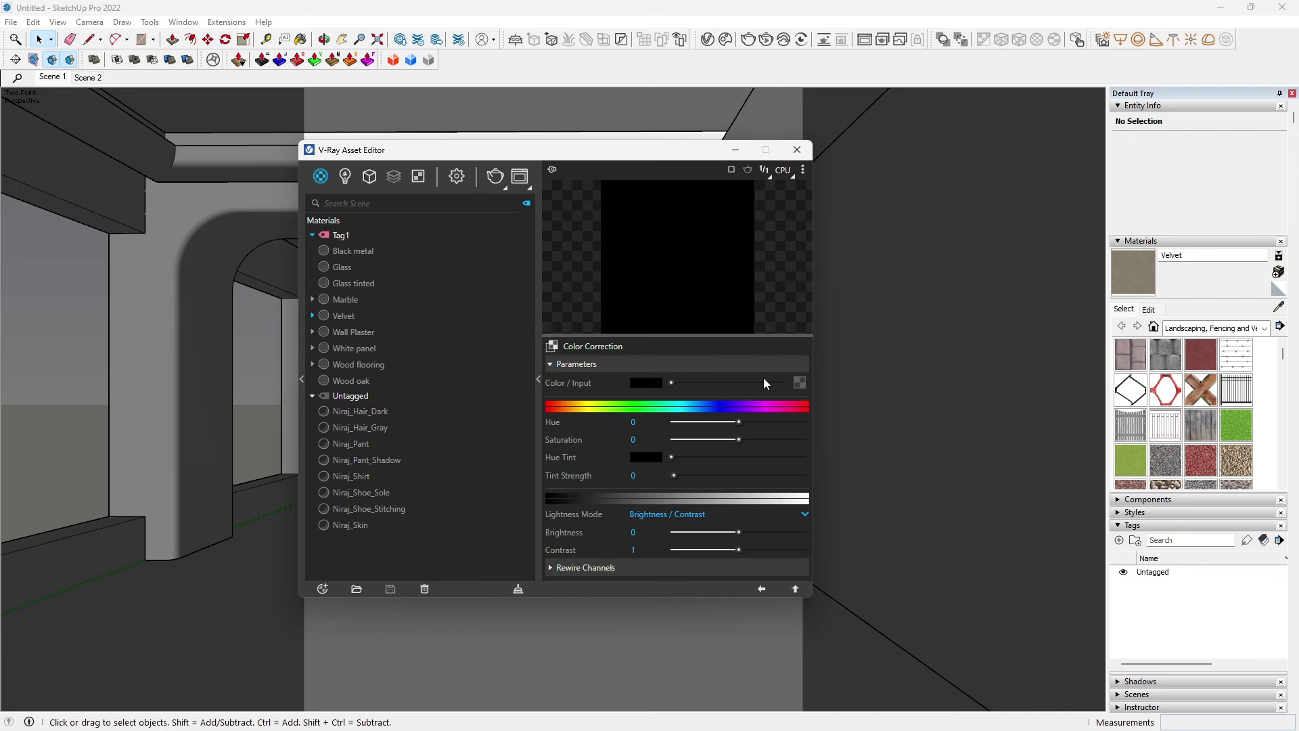
pyautogui.click(798, 382)
pyautogui.click(762, 183)
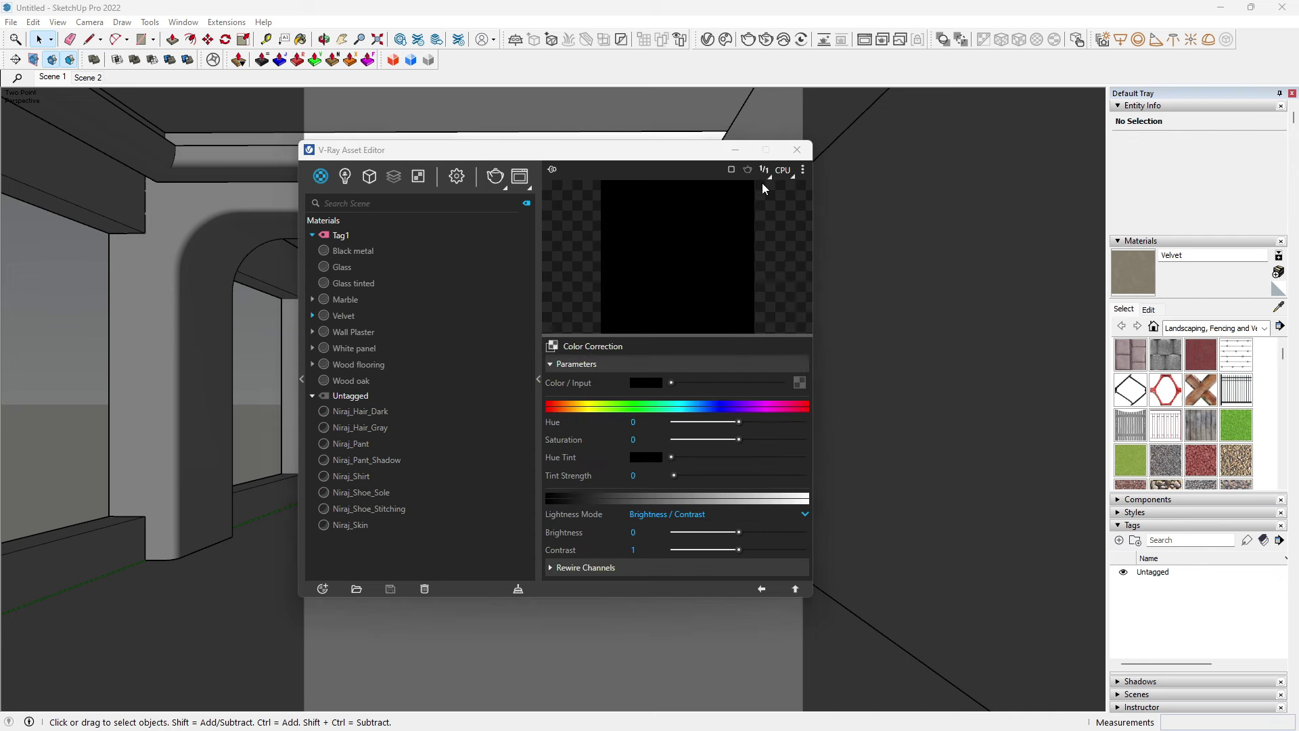
pyautogui.click(561, 286)
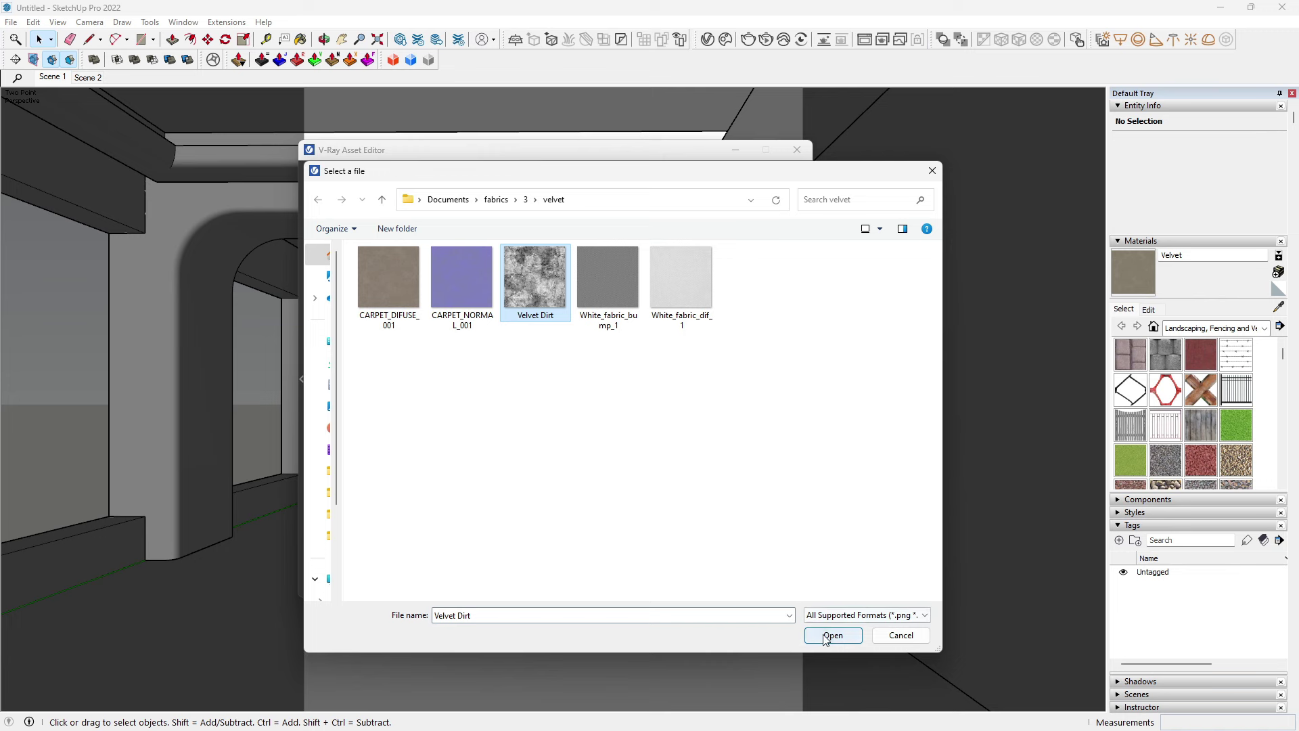
pyautogui.click(832, 635)
pyautogui.click(763, 588)
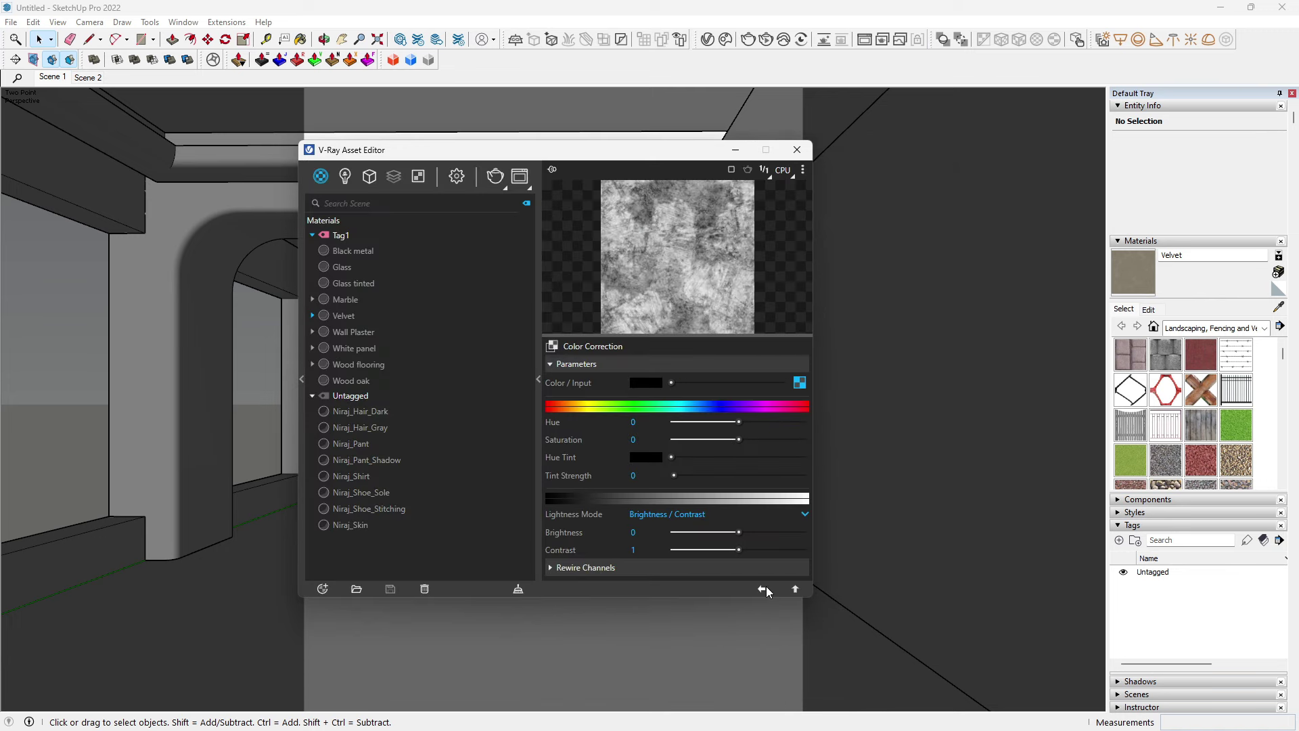
pyautogui.click(762, 588)
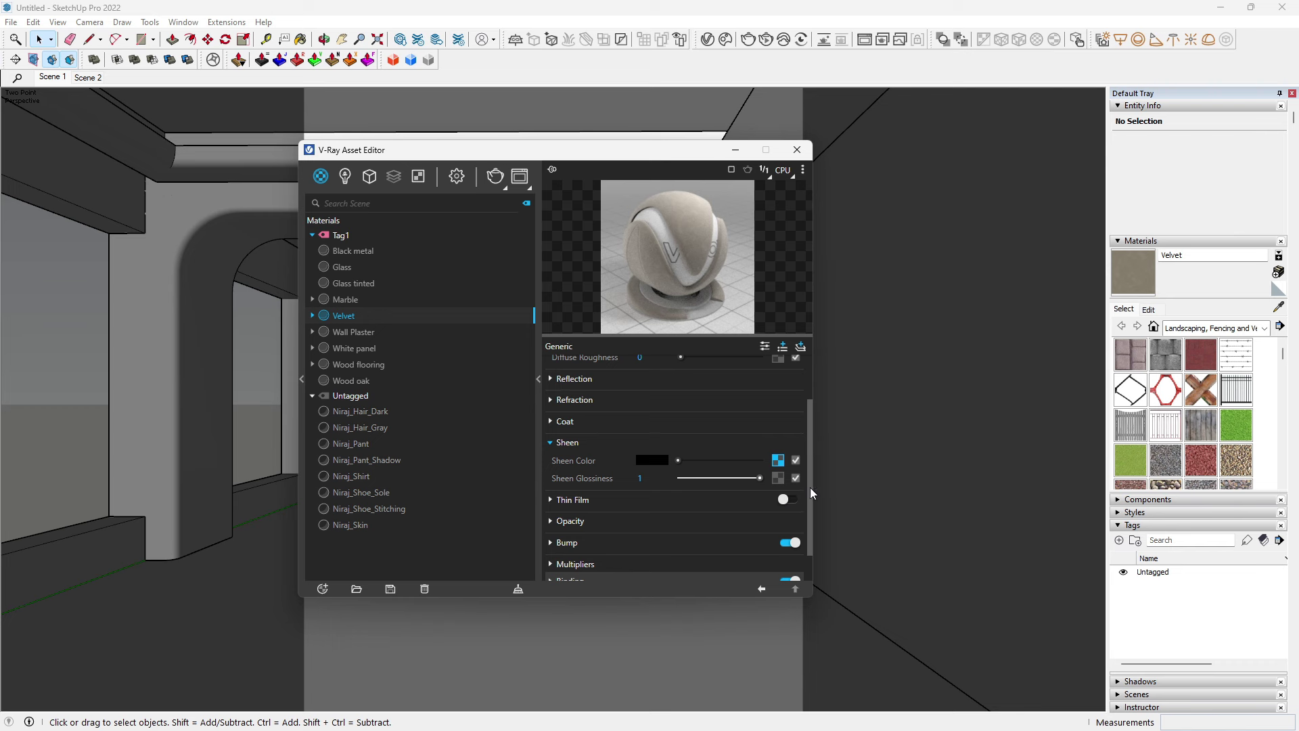
# Step: Set the Sheen Color value to white and adjust Sheen Glossiness
pyautogui.moveTo(715, 460); pyautogui.dragTo(761, 460)
pyautogui.click(742, 461)
pyautogui.moveTo(744, 478)
pyautogui.mouseDown()
pyautogui.moveTo(697, 477)
pyautogui.moveTo(760, 490)
pyautogui.mouseUp()
# Step: Switch the Sheen correction to Gain/Gamma/Lift mode: Gain 2, Gamma 0.29, Base 1.36
pyautogui.click(778, 460)
pyautogui.click(739, 514)
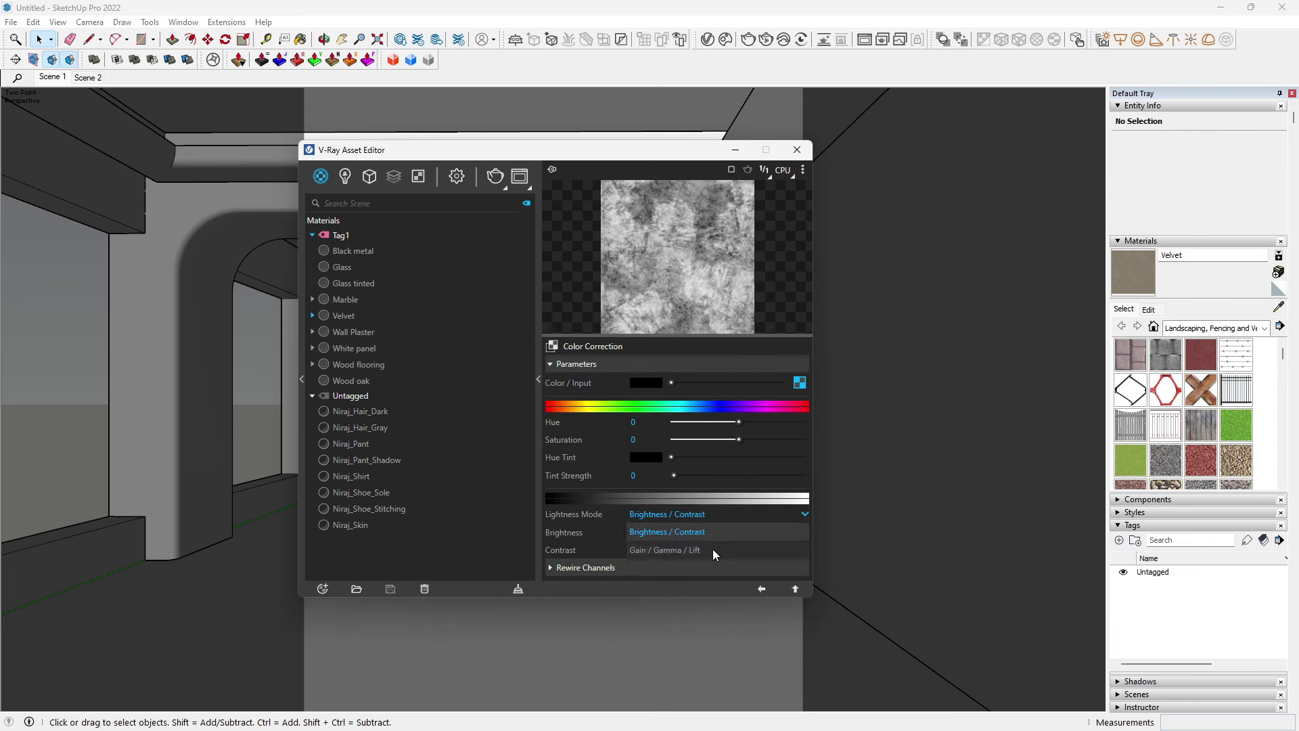
pyautogui.click(712, 549)
pyautogui.moveTo(728, 532)
pyautogui.mouseDown()
pyautogui.moveTo(705, 532)
pyautogui.moveTo(705, 549)
pyautogui.moveTo(759, 581)
pyautogui.mouseUp()
pyautogui.moveTo(731, 536)
pyautogui.mouseDown()
pyautogui.moveTo(742, 539)
pyautogui.moveTo(693, 556)
pyautogui.mouseUp()
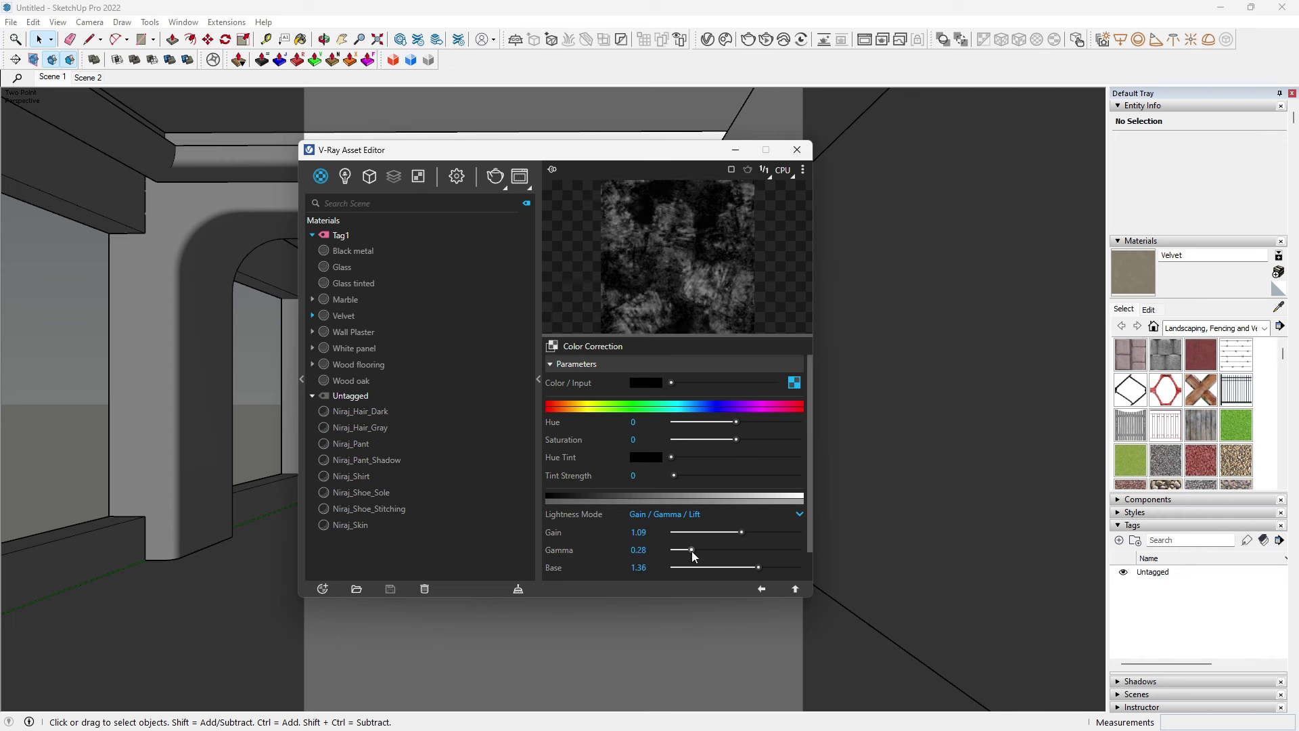
pyautogui.click(761, 589)
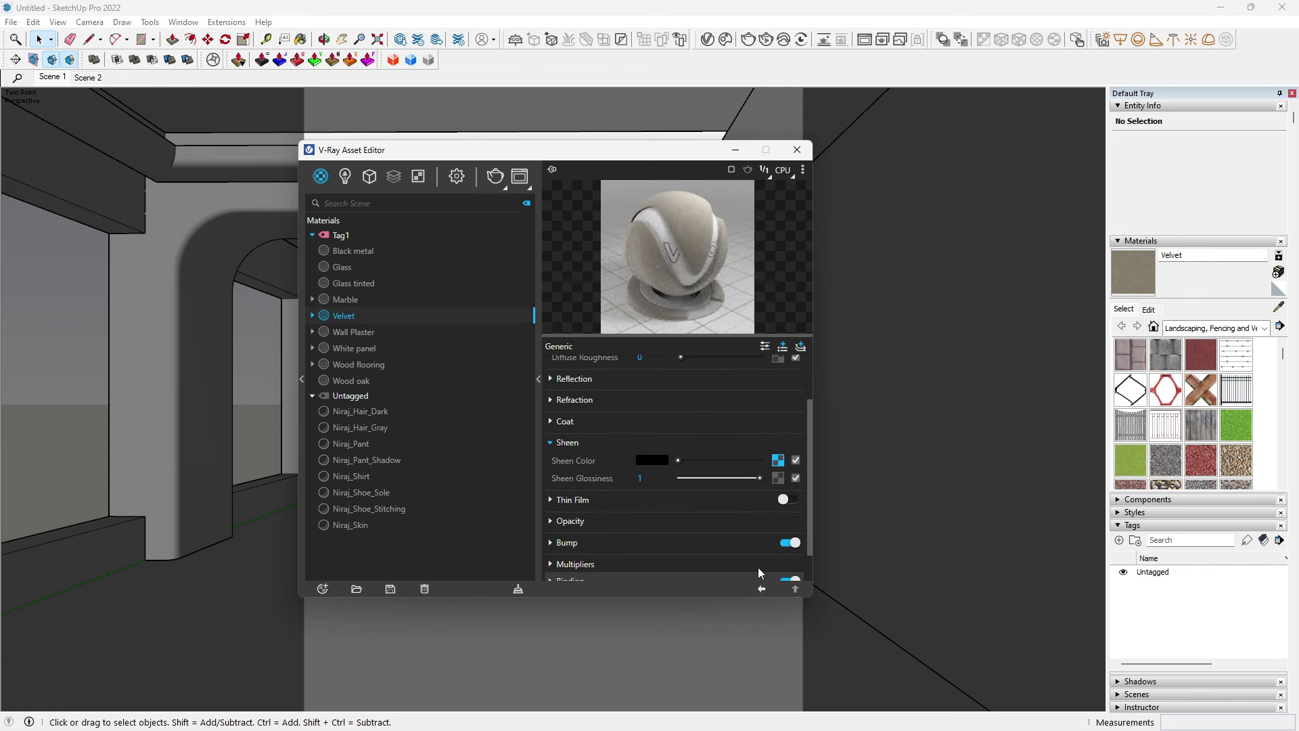
pyautogui.click(778, 460)
pyautogui.moveTo(750, 532); pyautogui.dragTo(815, 534)
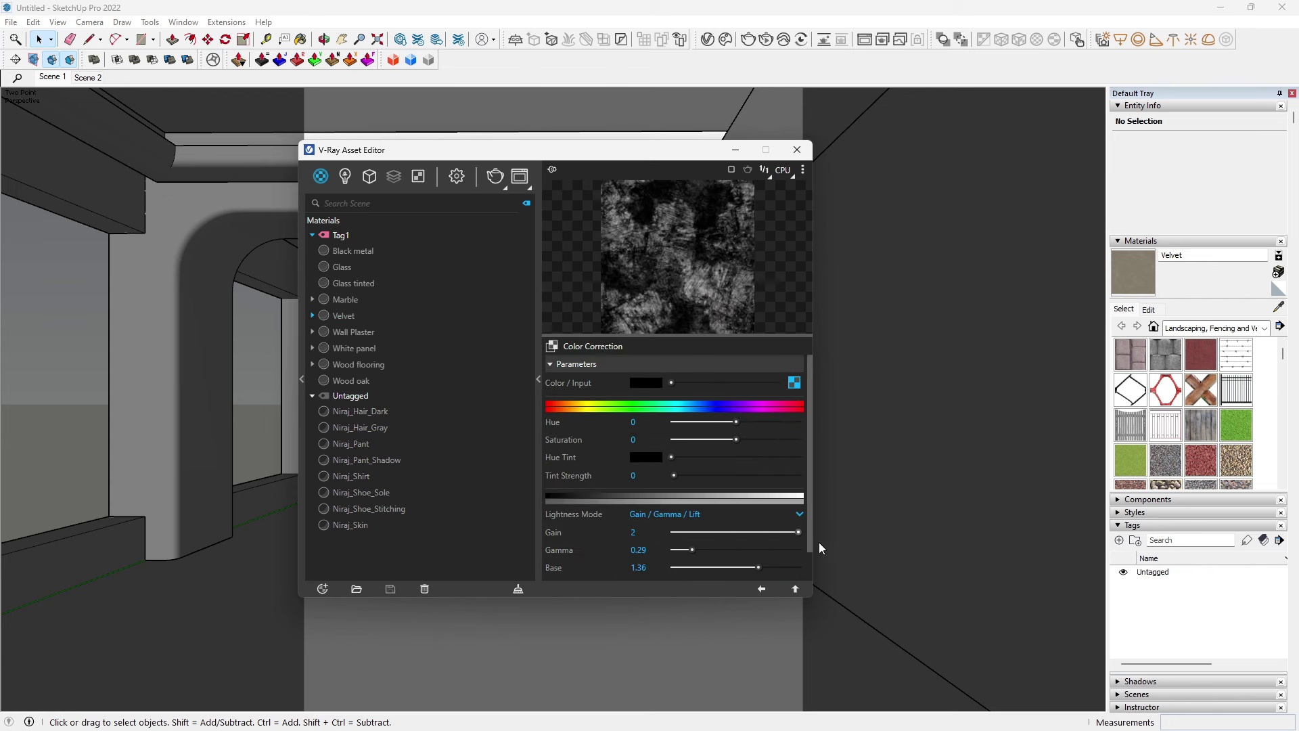
pyautogui.click(758, 589)
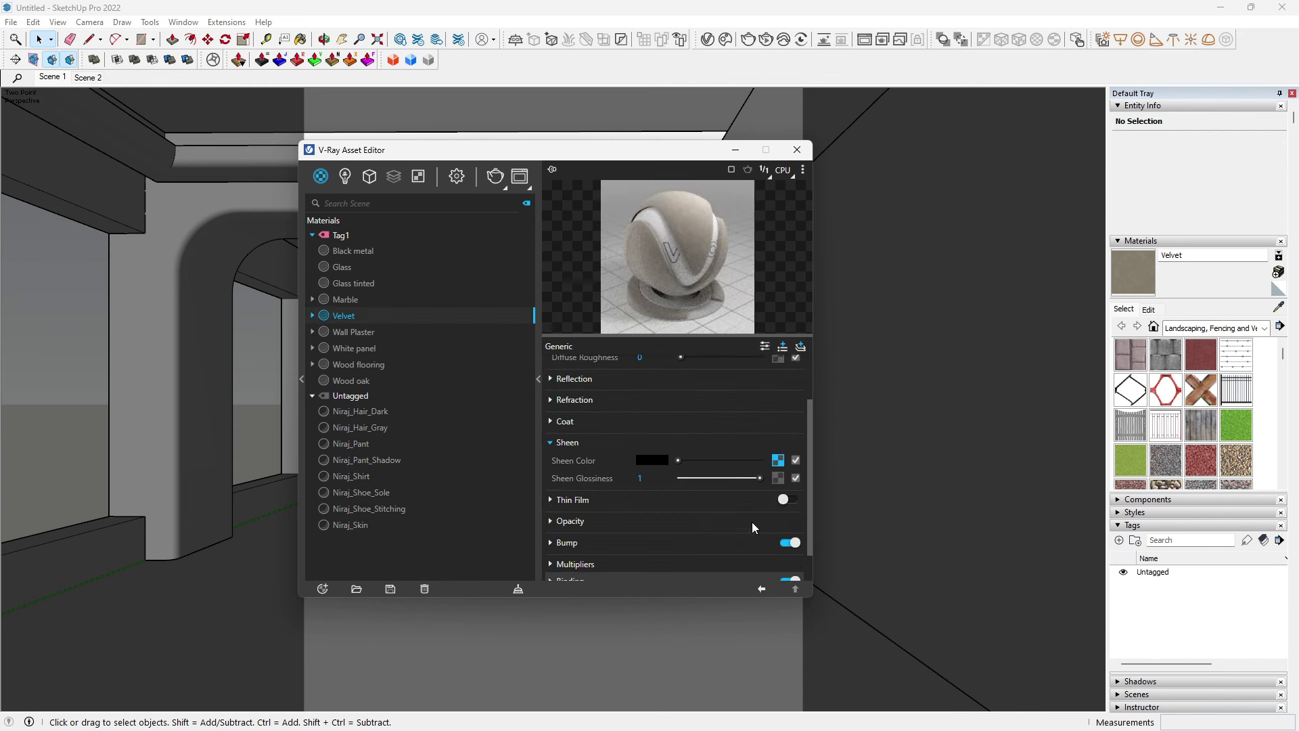
pyautogui.scroll(1, 809, 505)
# Step: Paste the copied texture into Velvet's Sheen Glossiness as an instance
pyautogui.moveTo(679, 469); pyautogui.dragTo(778, 482)
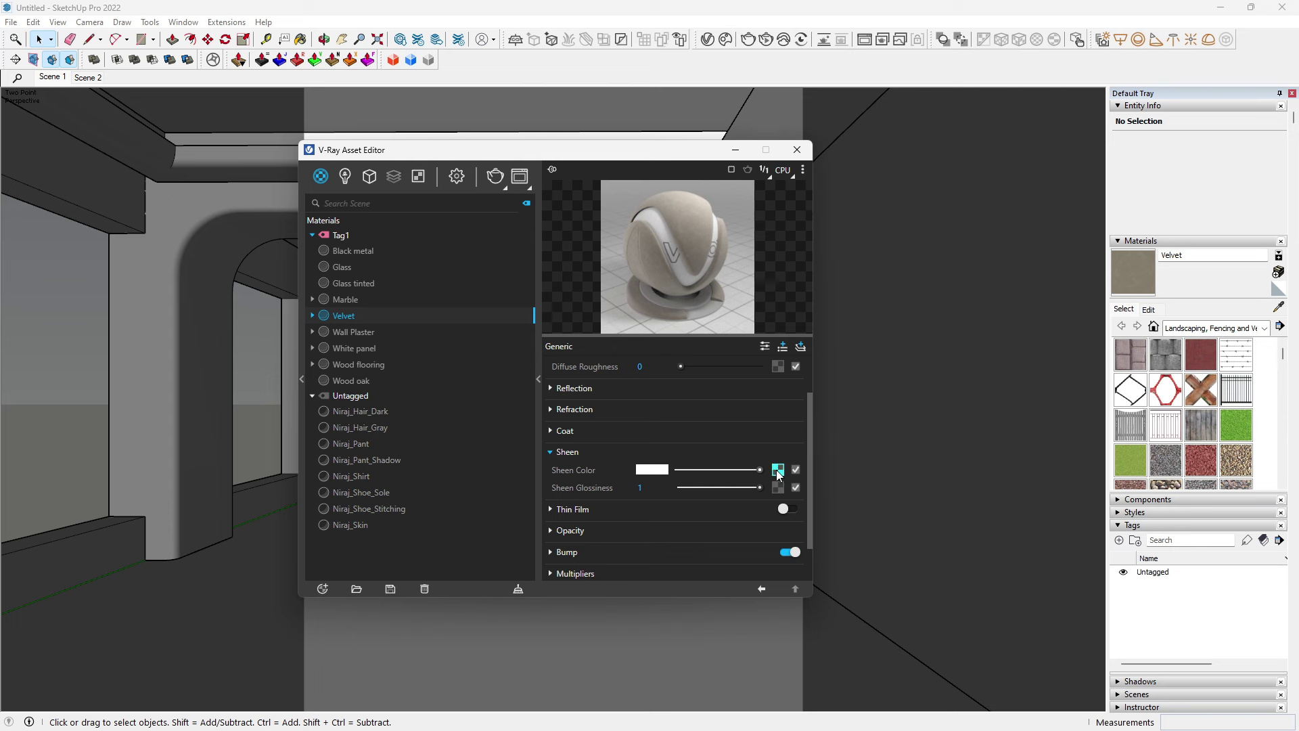
pyautogui.rightClick(777, 488)
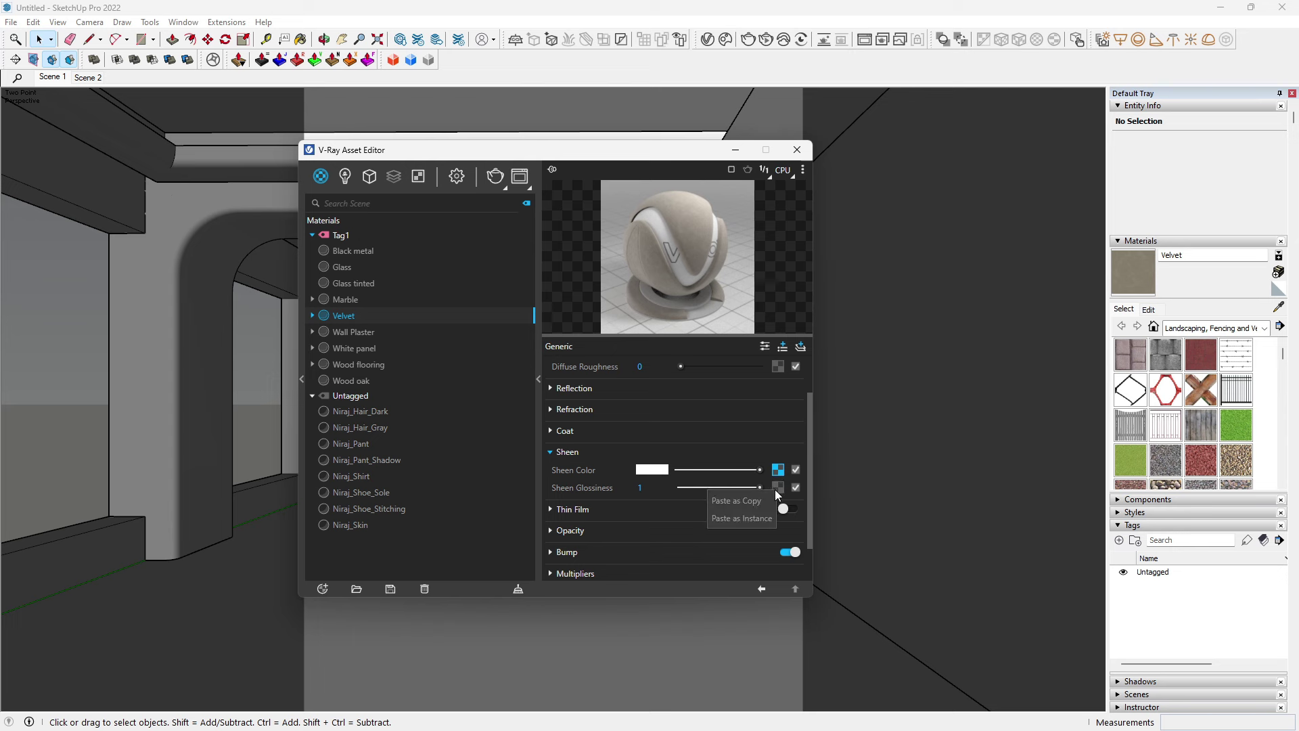
pyautogui.click(756, 517)
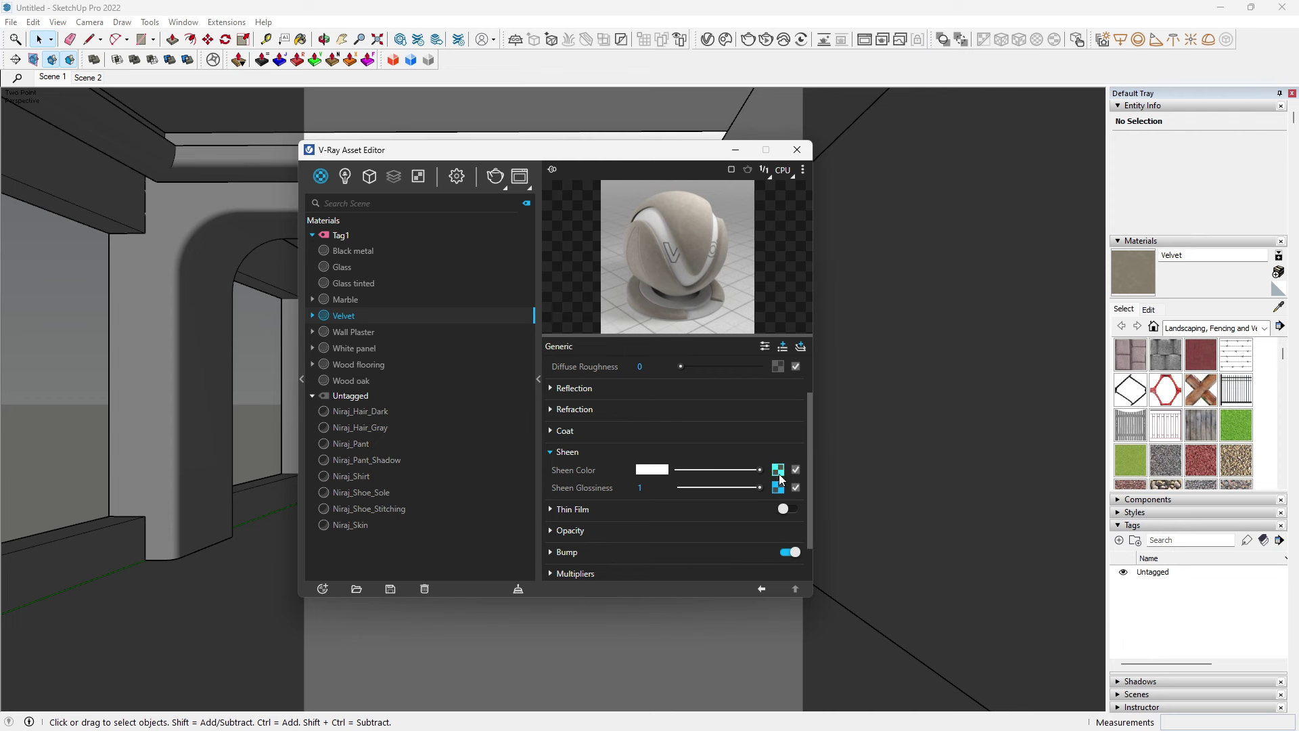
# Step: Clear Sheen Color's texture and set it back to plain white
pyautogui.rightClick(778, 473)
pyautogui.click(756, 514)
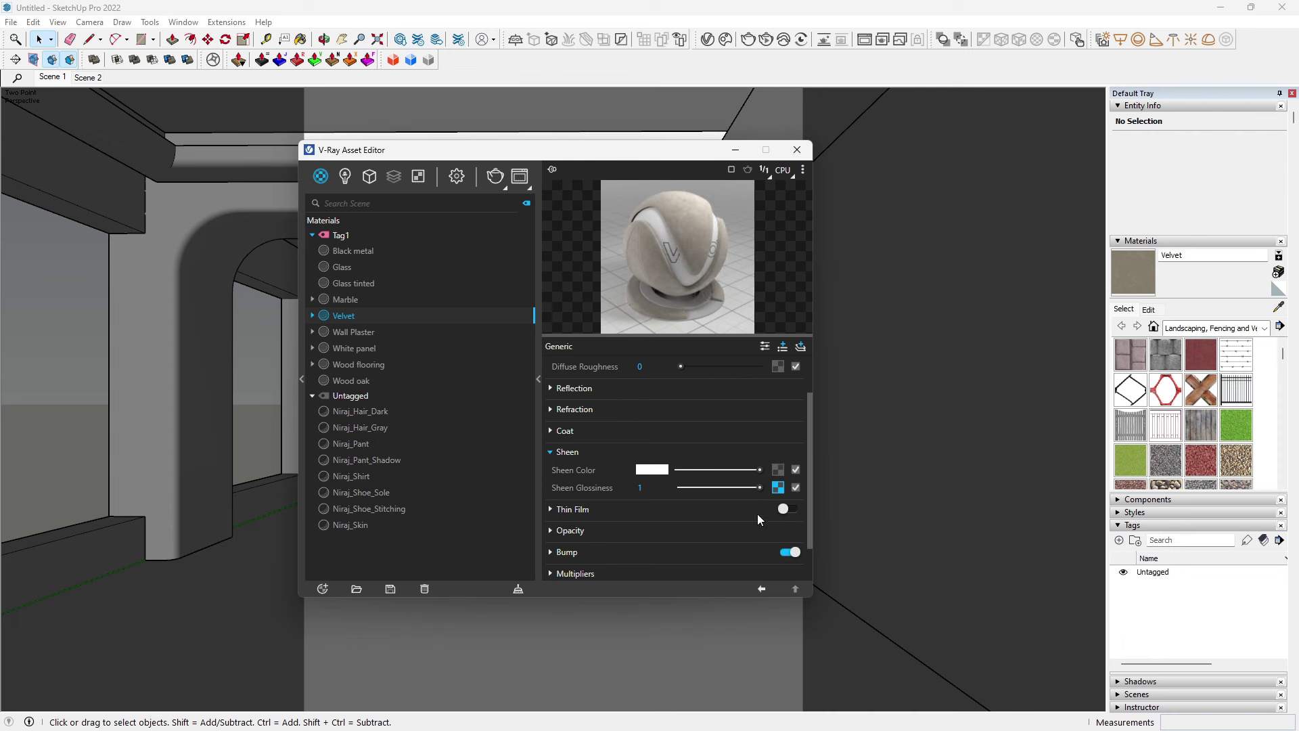
pyautogui.moveTo(756, 471)
pyautogui.mouseDown()
pyautogui.moveTo(676, 469)
pyautogui.moveTo(769, 476)
pyautogui.mouseUp()
pyautogui.scroll(2, 809, 487)
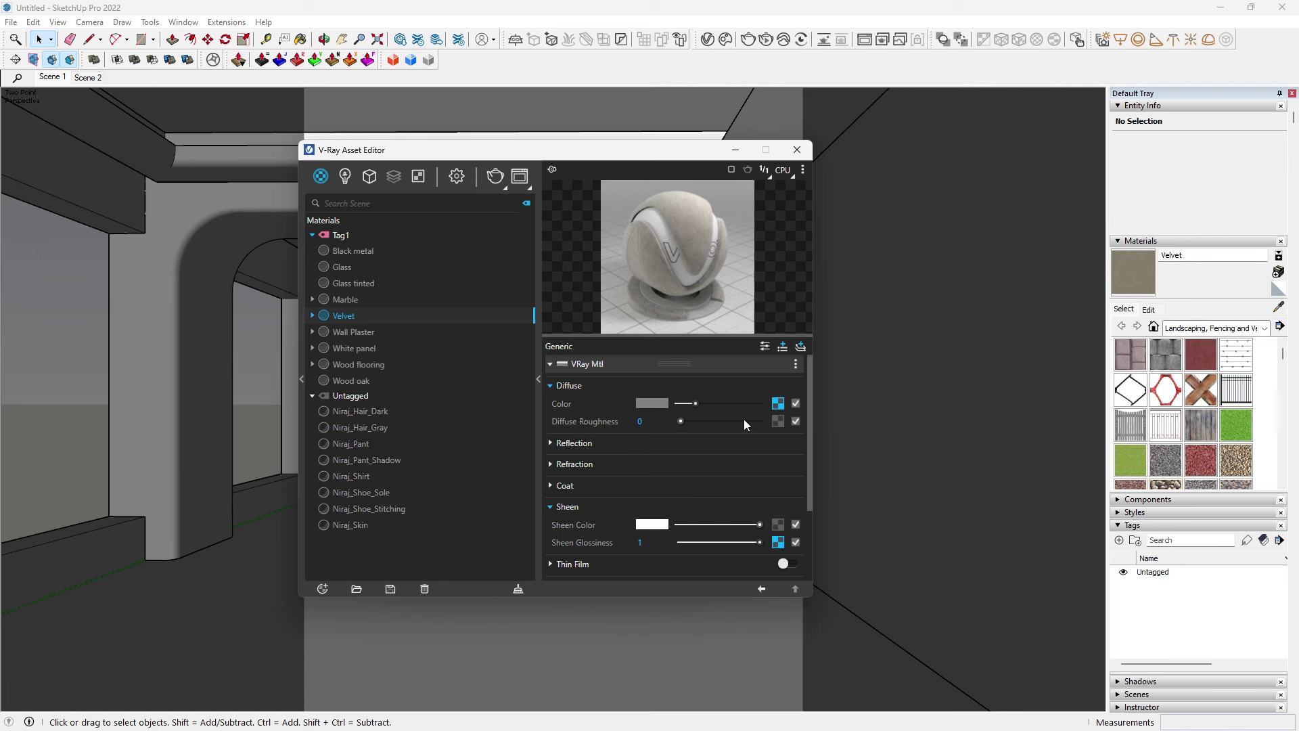
# Step: Lower Wall Plaster's reflection glossiness to 0.42
pyautogui.click(356, 334)
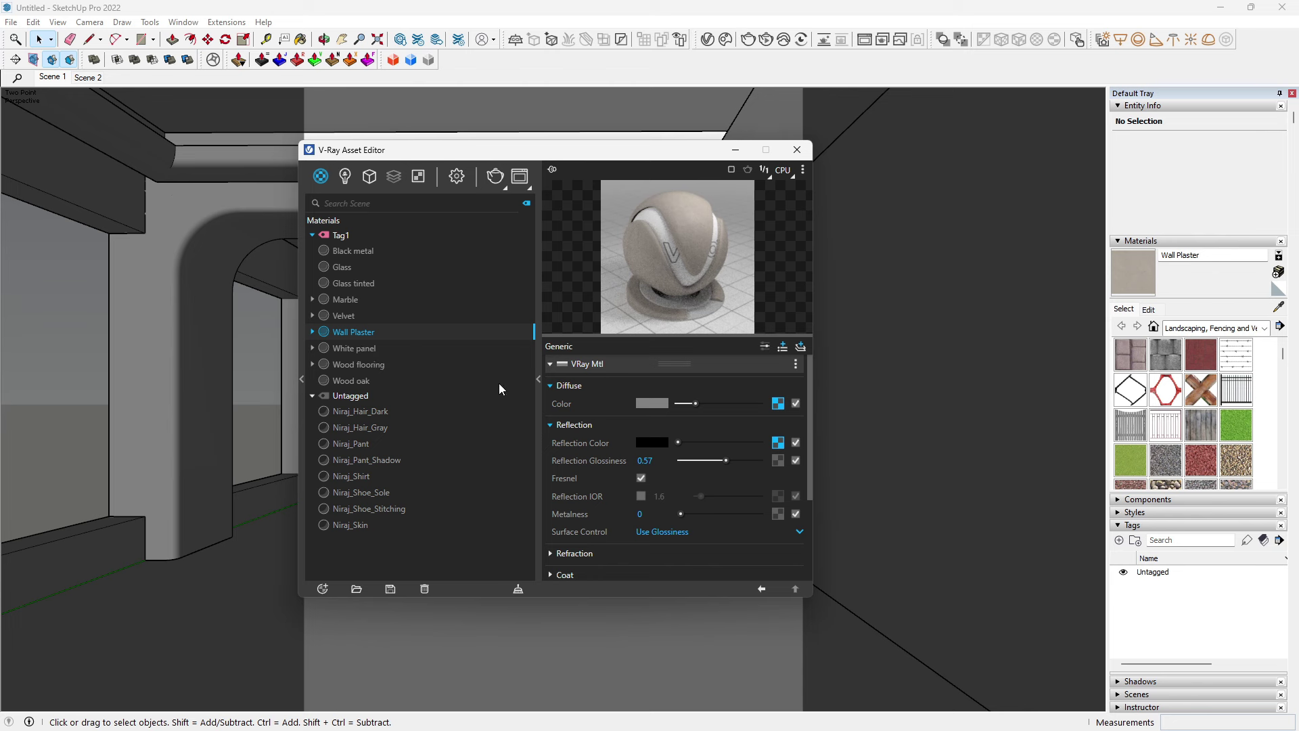
pyautogui.moveTo(721, 462); pyautogui.dragTo(713, 460)
pyautogui.click(363, 255)
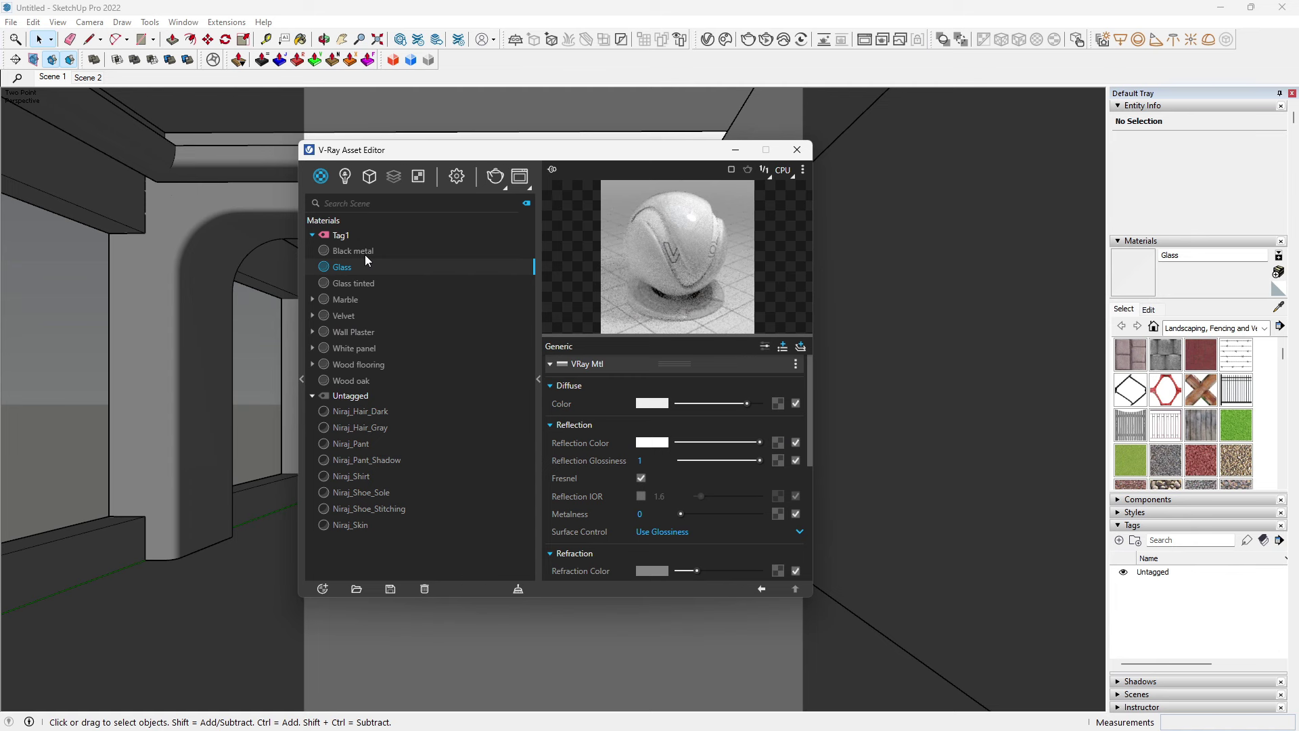
# Step: Show Marble's settings and move the Asset Editor aside to view the cabinet
pyautogui.click(353, 283)
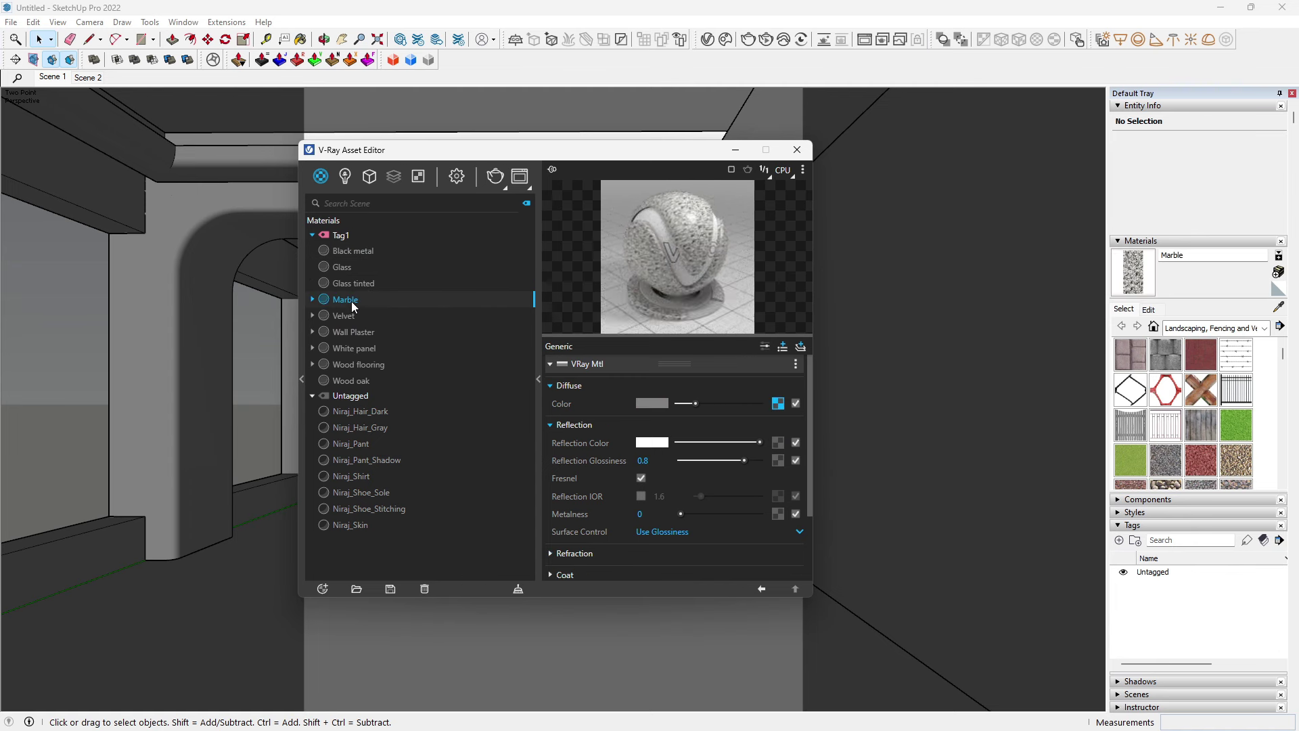
pyautogui.click(351, 313)
pyautogui.click(356, 302)
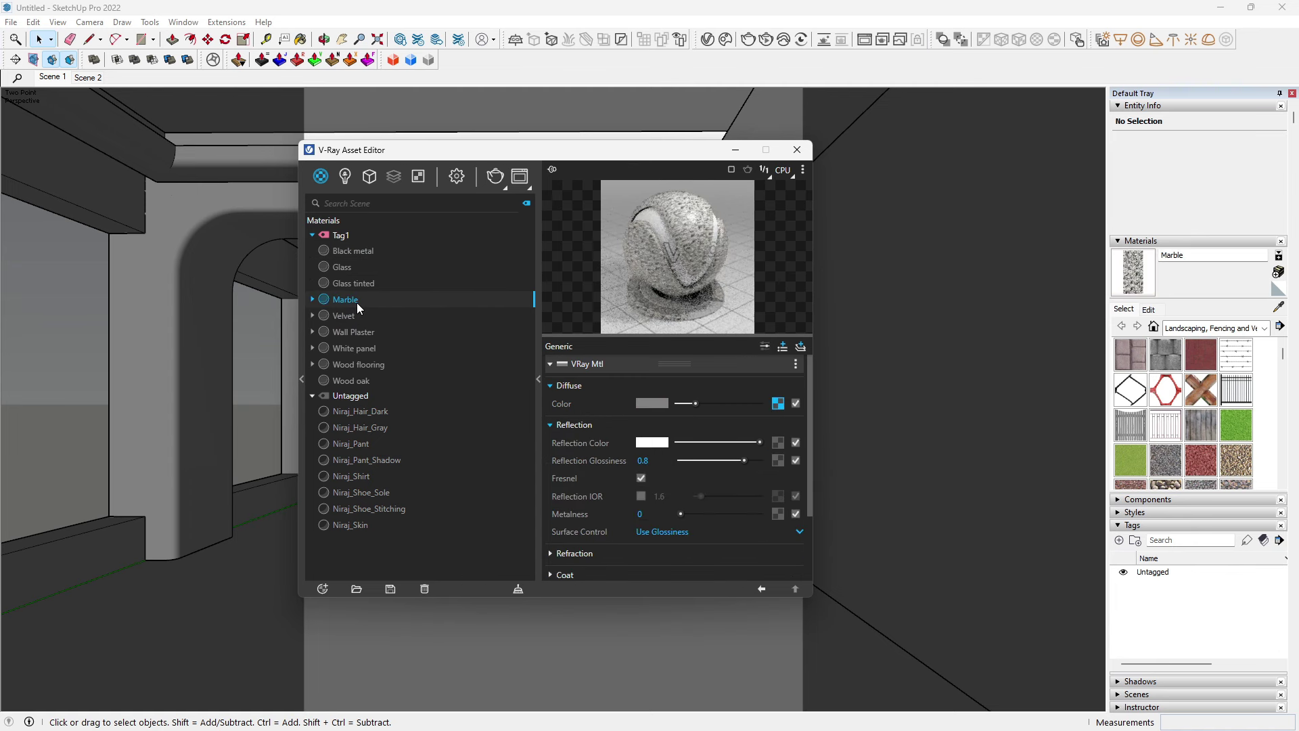
pyautogui.moveTo(514, 149); pyautogui.dragTo(167, 163)
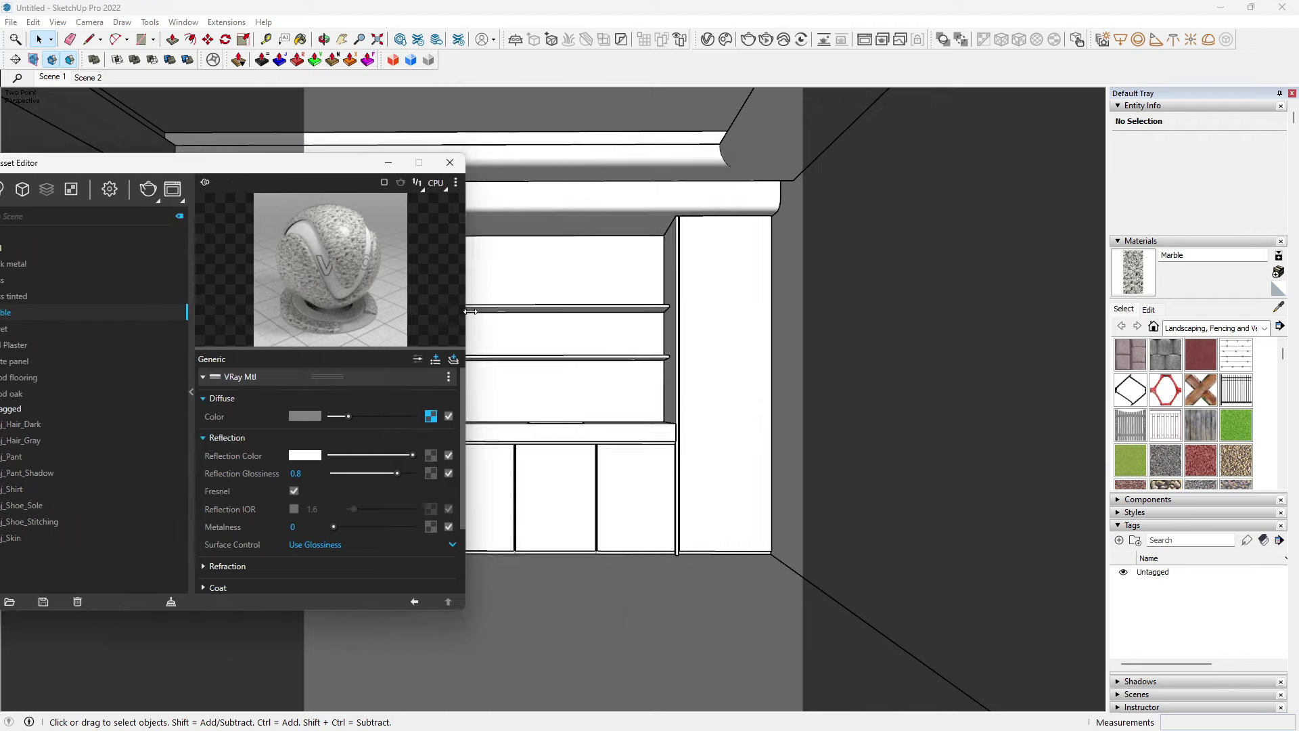
pyautogui.moveTo(620, 420)
pyautogui.mouseDown(button='middle')
pyautogui.moveTo(771, 431)
pyautogui.moveTo(719, 512)
pyautogui.mouseUp(button='middle')
# Step: Apply White panel to the middle and left cabinet doors and the side panel
pyautogui.click(718, 512)
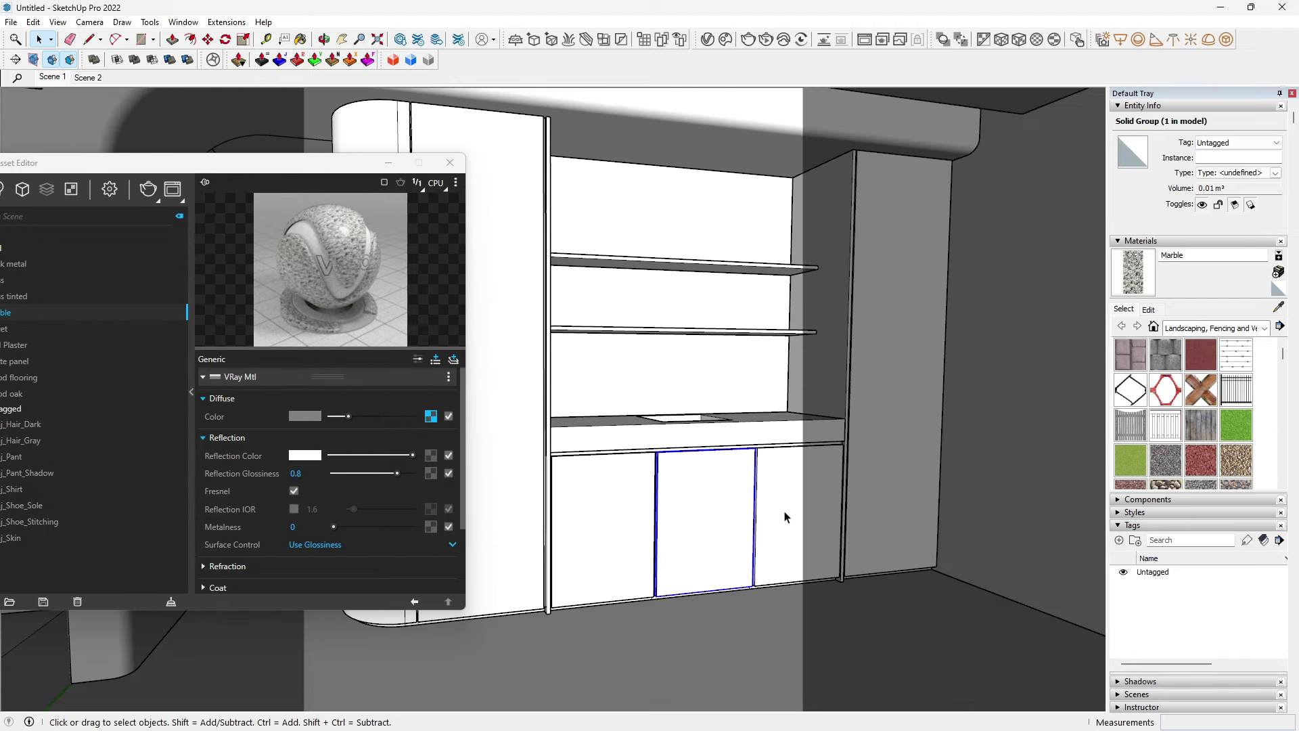
pyautogui.keyDown('ctrl'); pyautogui.click(637, 520); pyautogui.keyUp('ctrl')
pyautogui.keyDown('ctrl'); pyautogui.click(551, 522); pyautogui.keyUp('ctrl')
pyautogui.moveTo(530, 525)
pyautogui.mouseDown(button='middle')
pyautogui.moveTo(625, 502)
pyautogui.moveTo(718, 431)
pyautogui.mouseUp(button='middle')
pyautogui.moveTo(161, 167); pyautogui.dragTo(398, 156)
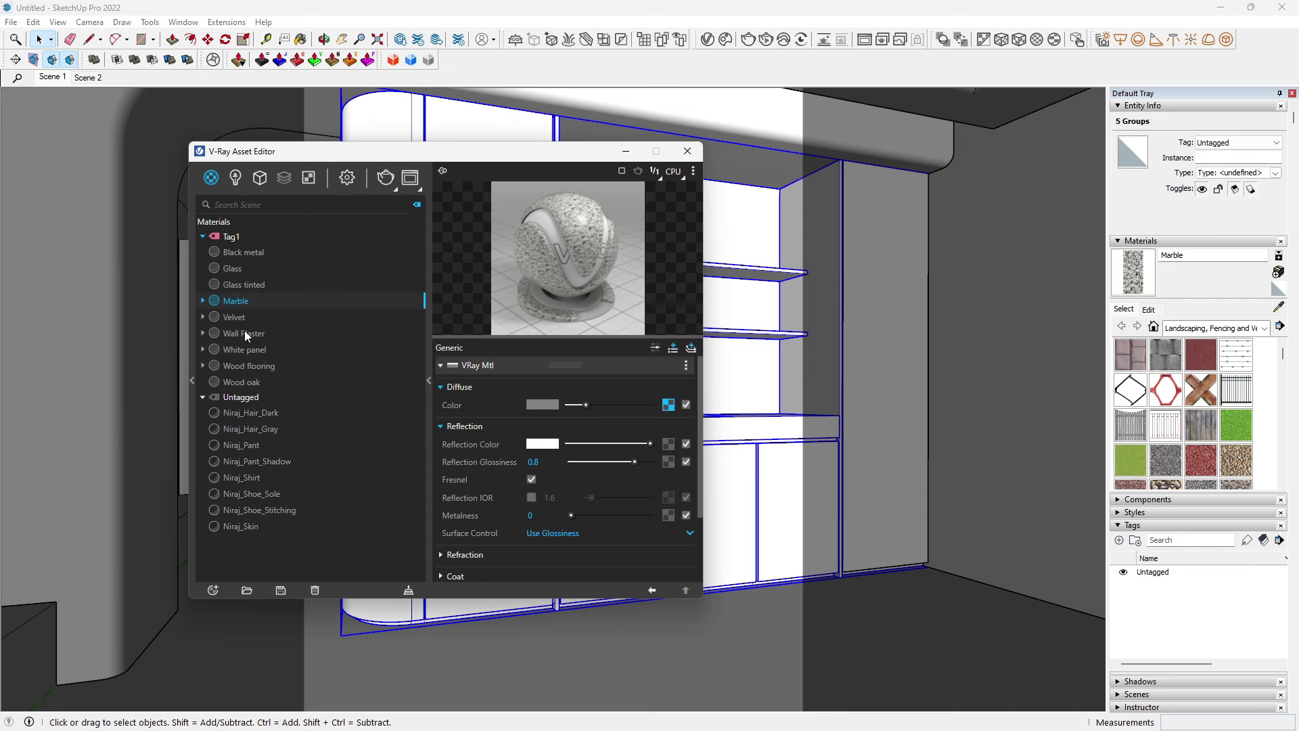
pyautogui.click(246, 349)
pyautogui.rightClick(247, 350)
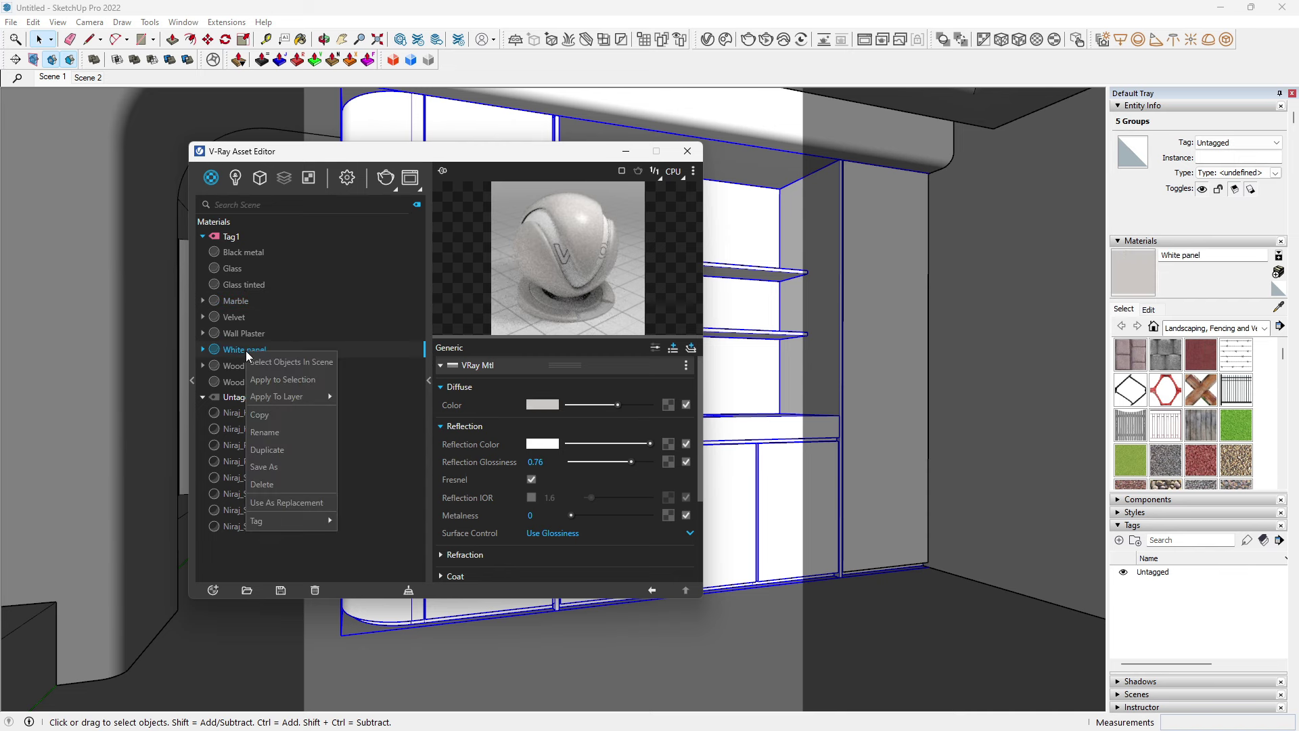
pyautogui.click(281, 383)
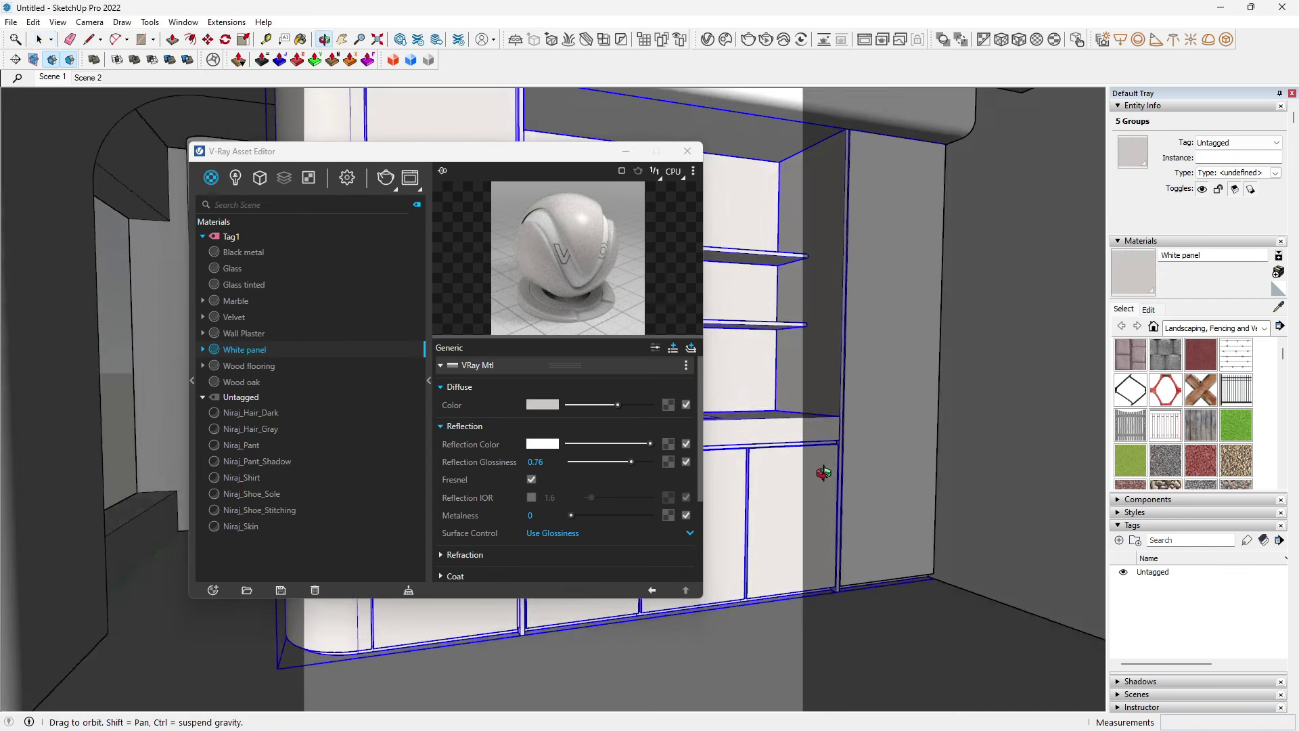
# Step: Enter the cabinet group and select the back panel behind the shelves
pyautogui.moveTo(583, 155); pyautogui.dragTo(298, 143)
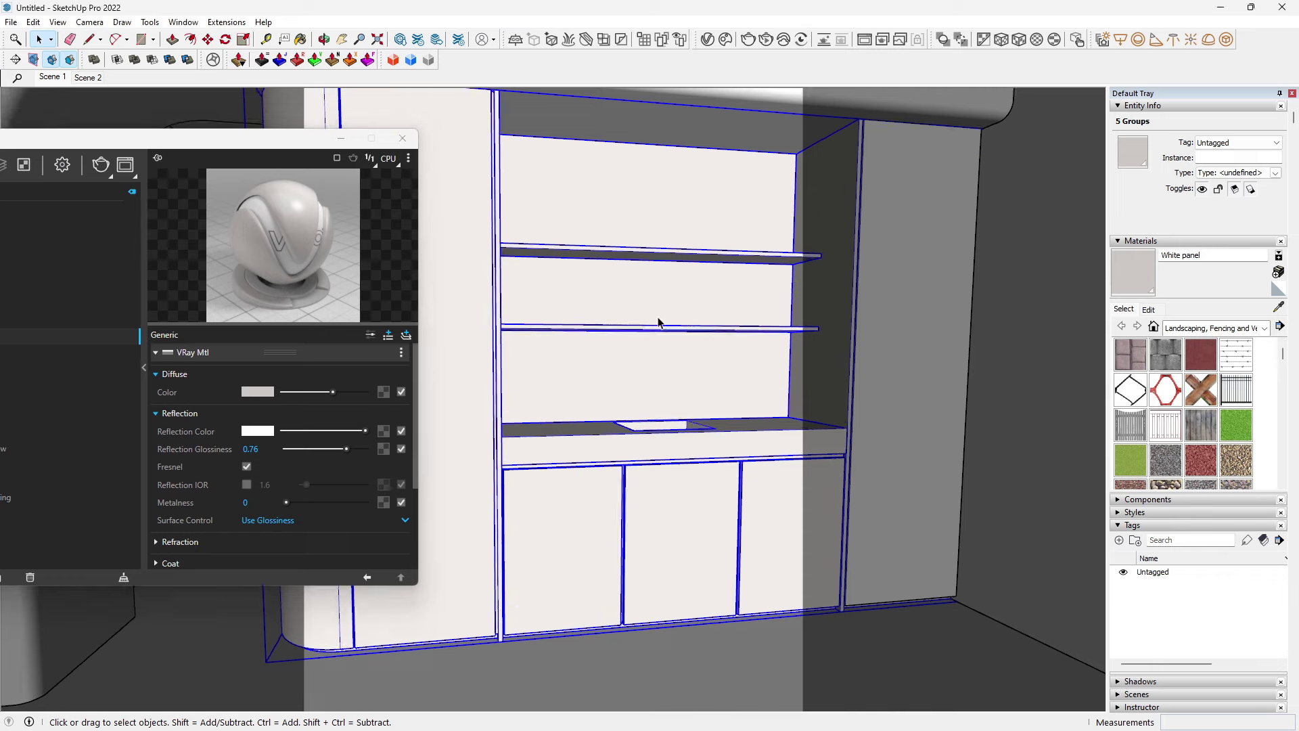
pyautogui.doubleClick(700, 299)
pyautogui.click(700, 299)
pyautogui.moveTo(762, 413)
pyautogui.mouseDown(button='middle')
pyautogui.moveTo(757, 301)
pyautogui.moveTo(803, 278)
pyautogui.mouseUp(button='middle')
pyautogui.scroll(3, 769, 293)
# Step: Turn off Safe Frame in the V-Ray render settings
pyautogui.press('l')
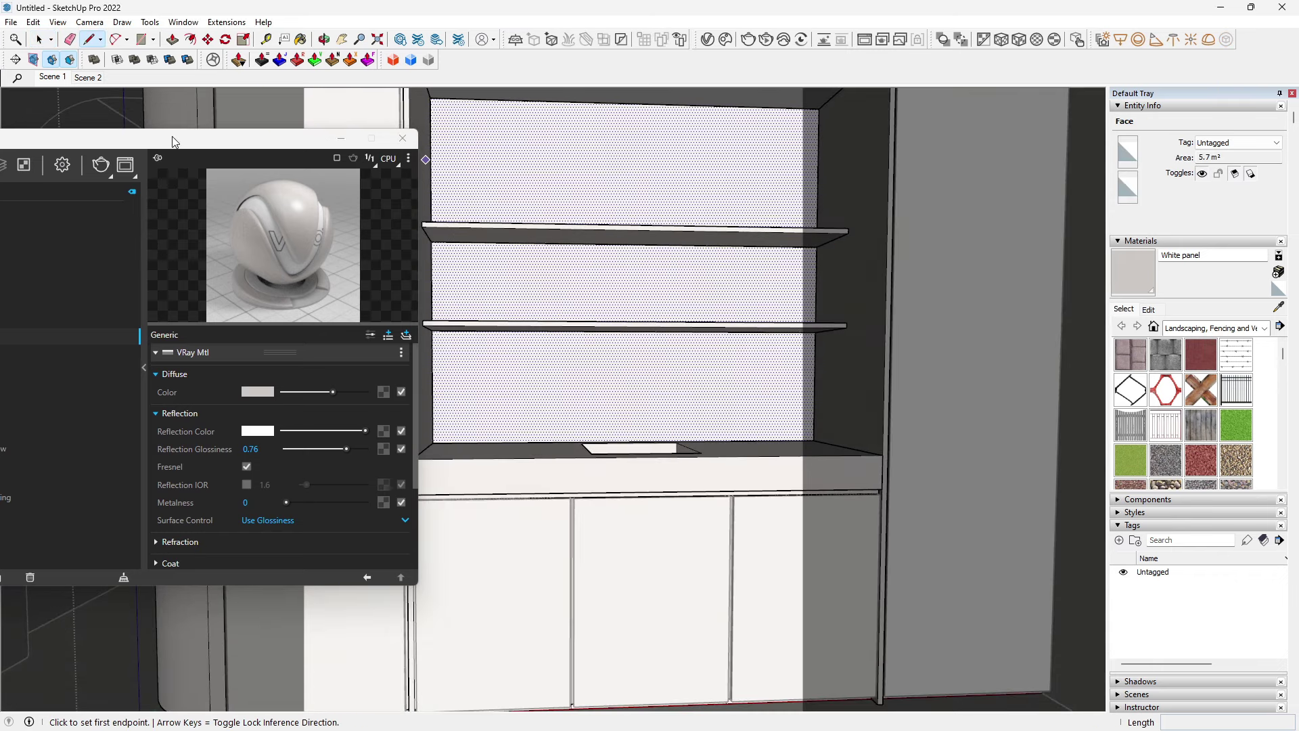
pyautogui.moveTo(173, 141); pyautogui.dragTo(270, 150)
pyautogui.click(160, 174)
pyautogui.click(218, 356)
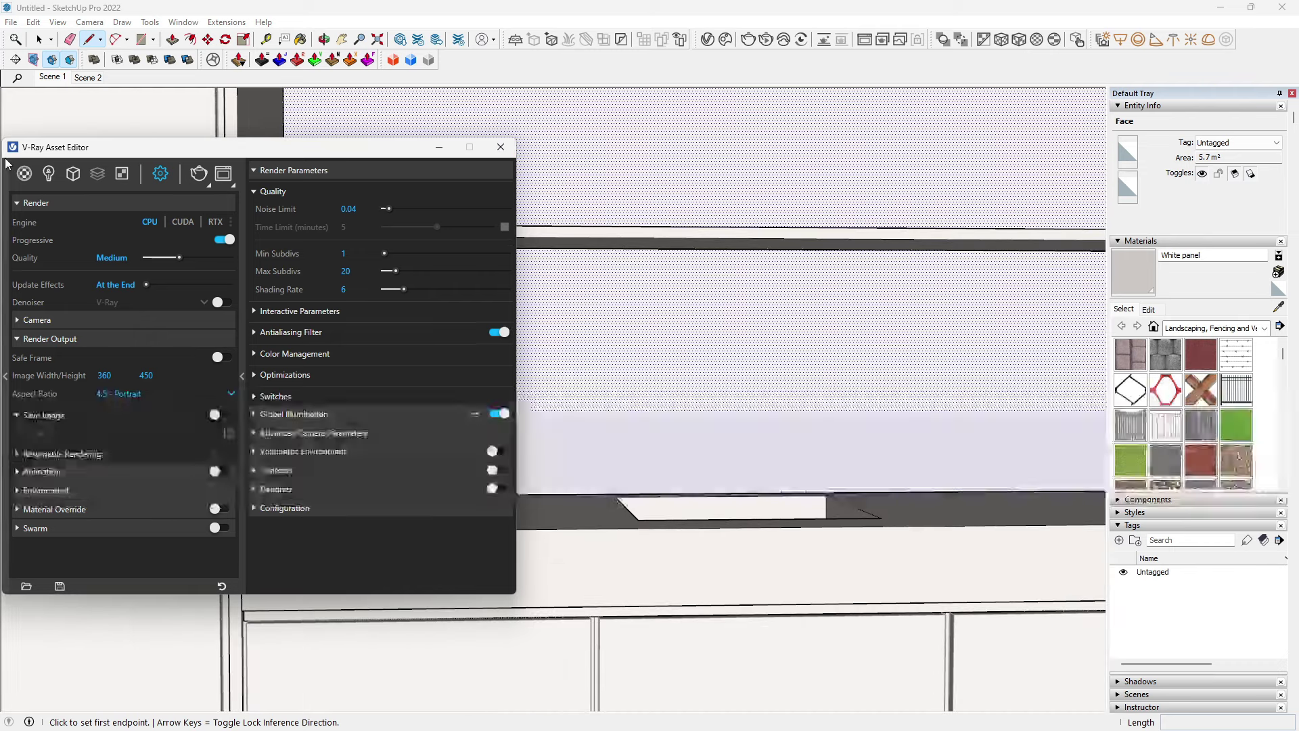
pyautogui.click(24, 173)
# Step: Set the camera's field of view to 60 degrees with z60
pyautogui.scroll(-3, 793, 375)
pyautogui.scroll(-2, 974, 426)
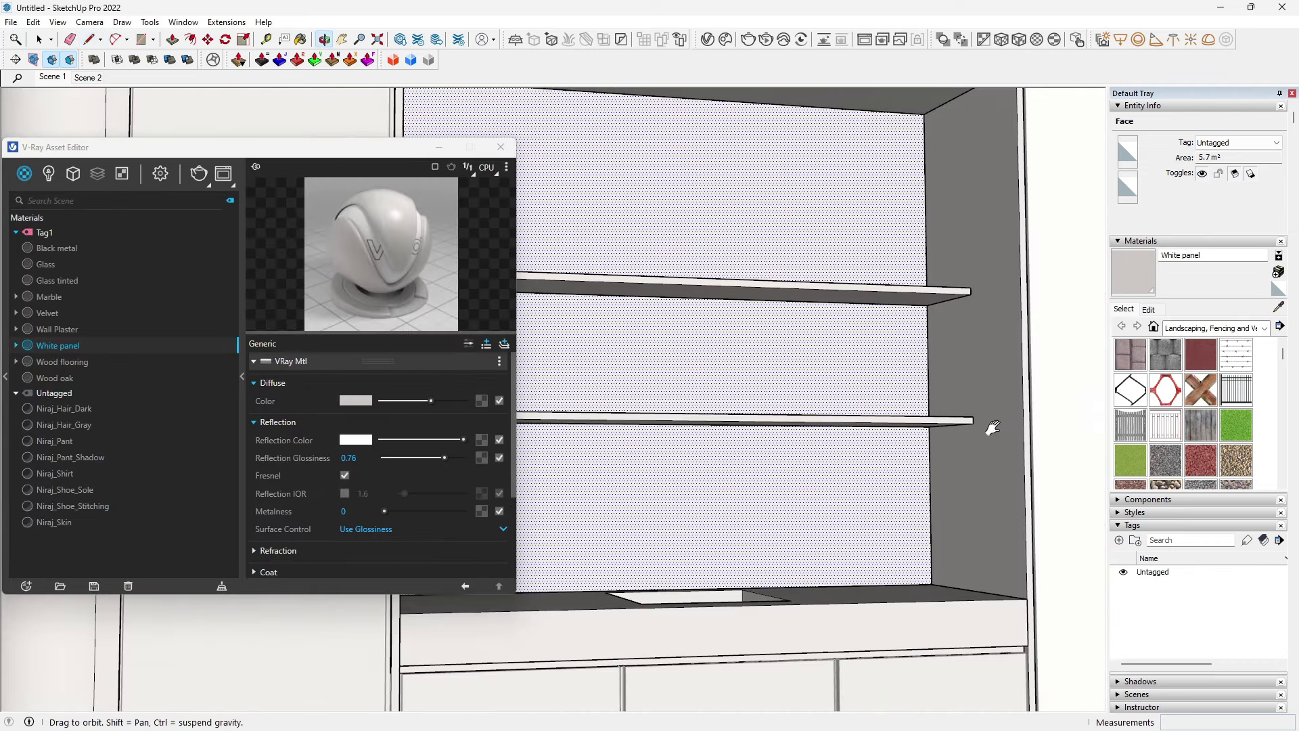
pyautogui.write('z')
pyautogui.write('60')
pyautogui.press('Return')
pyautogui.scroll(3, 703, 423)
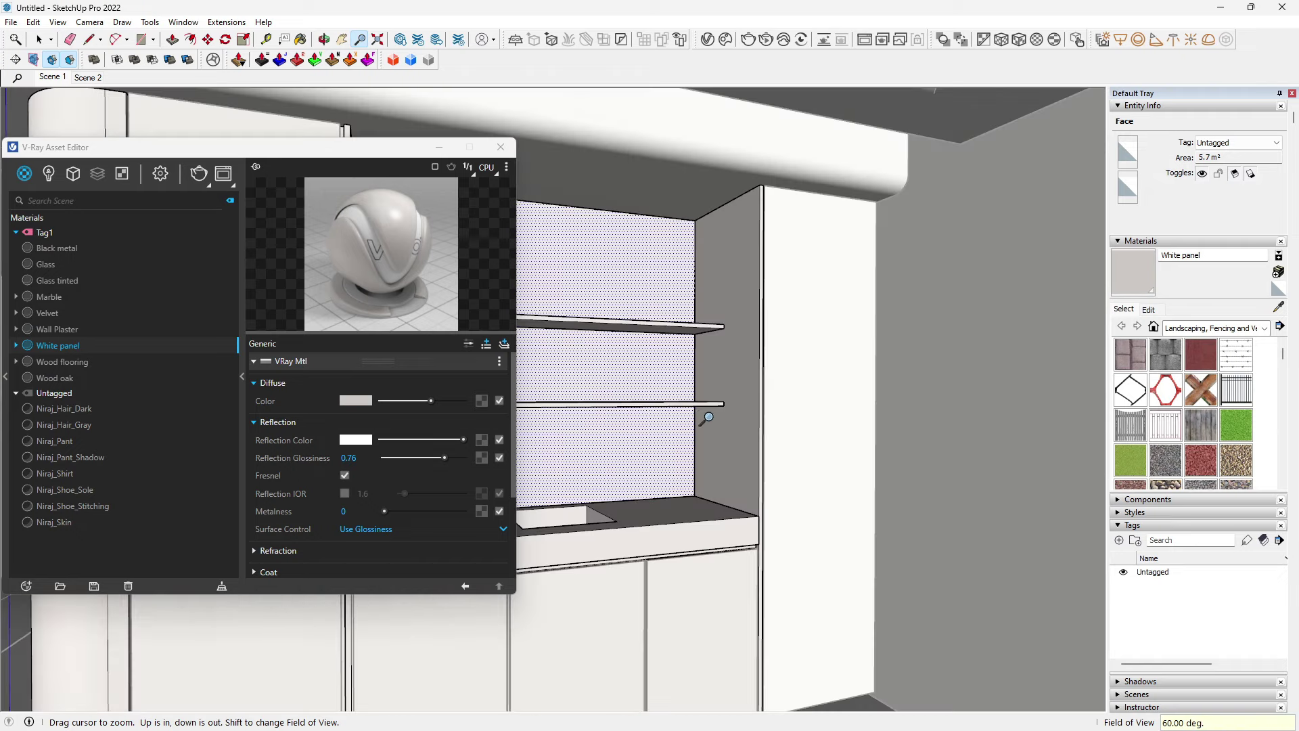
pyautogui.scroll(3, 708, 417)
# Step: Orbit around the shelves, abandon a started line, and select the lower back panel
pyautogui.moveTo(895, 434); pyautogui.dragTo(873, 357, button='middle')
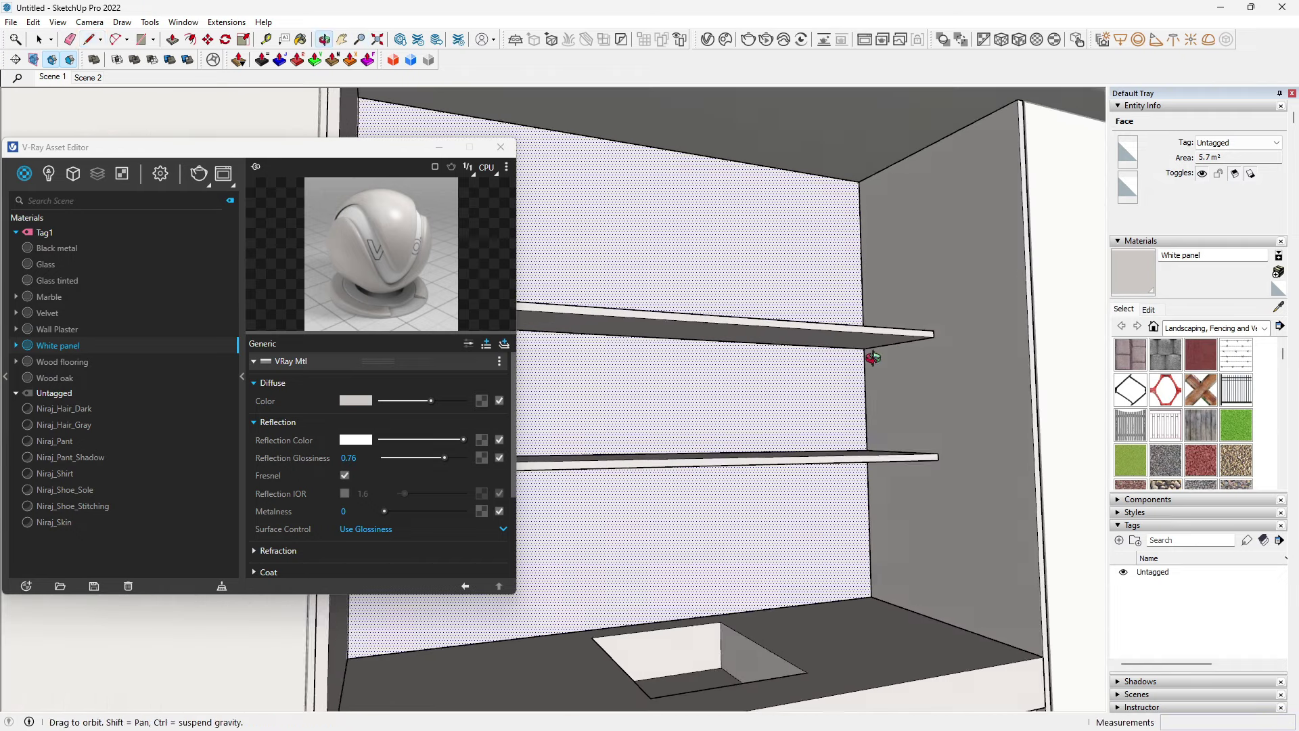
pyautogui.click(867, 336)
pyautogui.scroll(2, 867, 336)
pyautogui.scroll(1, 866, 330)
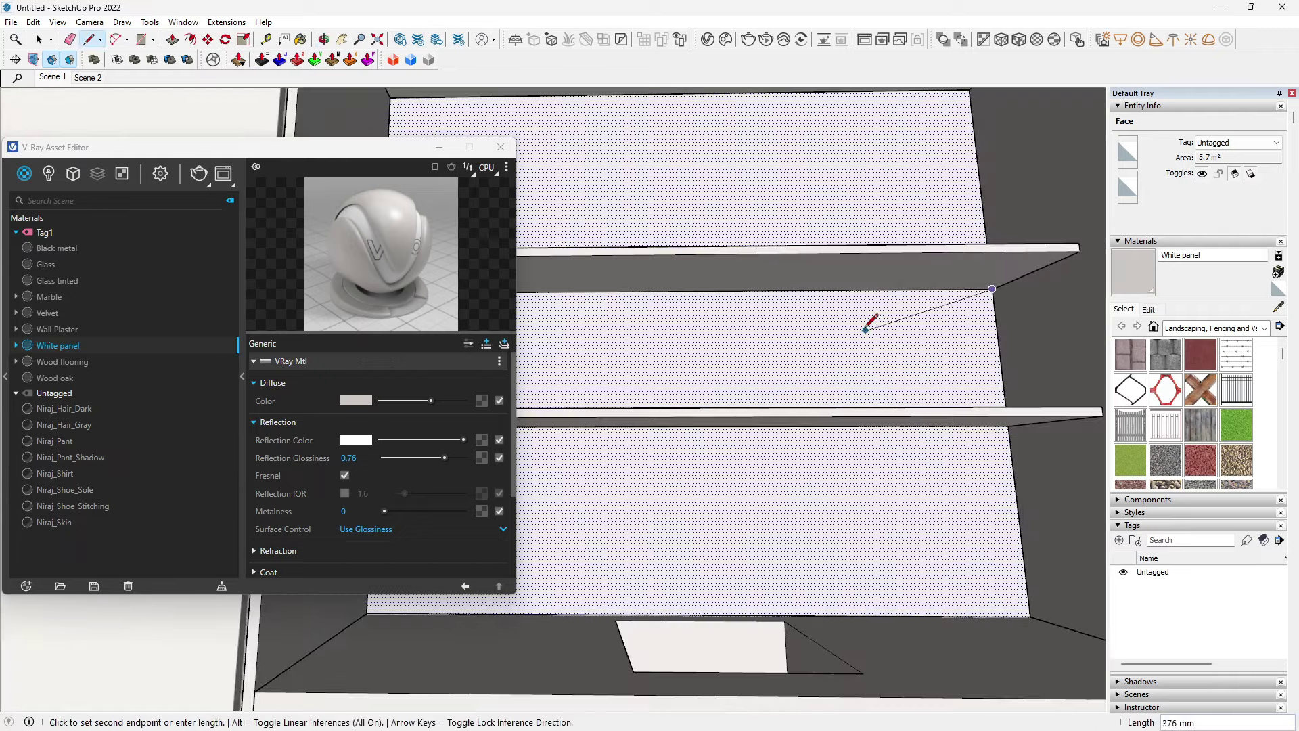
pyautogui.moveTo(866, 330); pyautogui.dragTo(965, 325, button='middle')
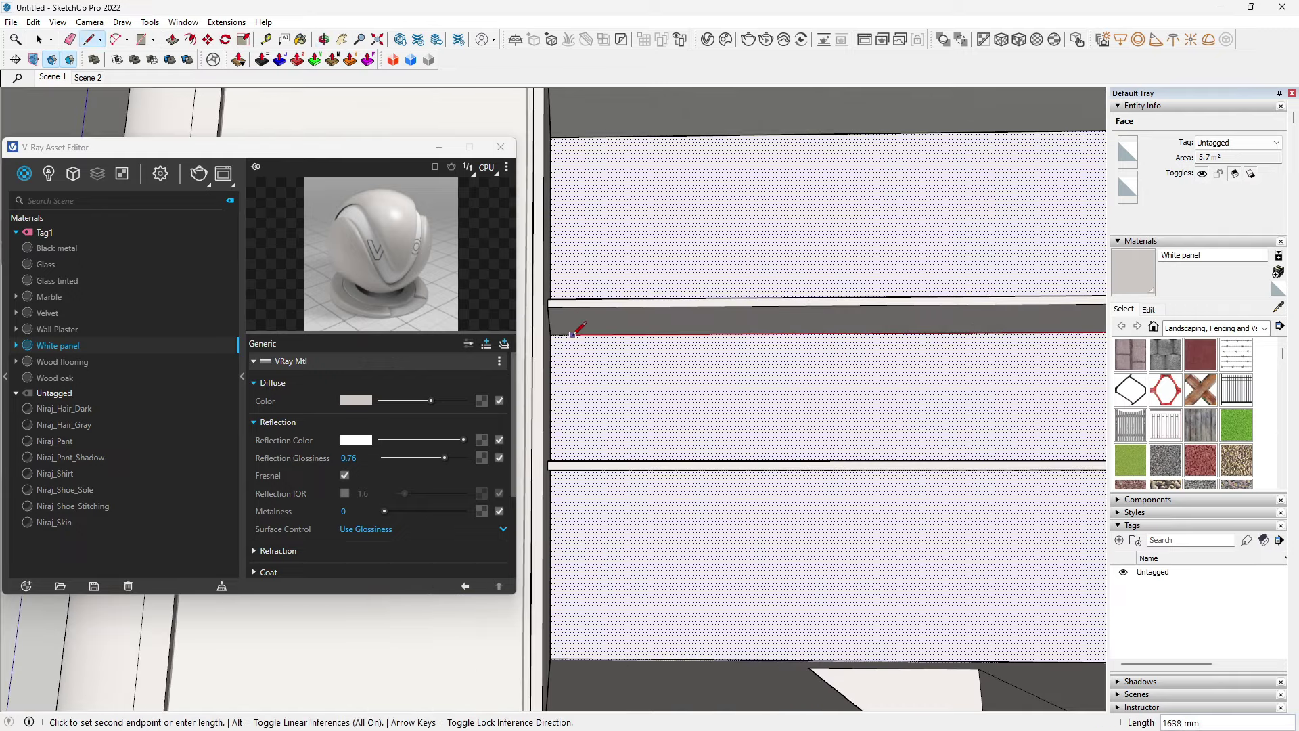
pyautogui.moveTo(572, 332); pyautogui.dragTo(626, 386, button='middle')
pyautogui.scroll(-2, 793, 386)
pyautogui.moveTo(788, 391)
pyautogui.mouseDown(button='middle')
pyautogui.moveTo(575, 327)
pyautogui.moveTo(761, 351)
pyautogui.mouseUp(button='middle')
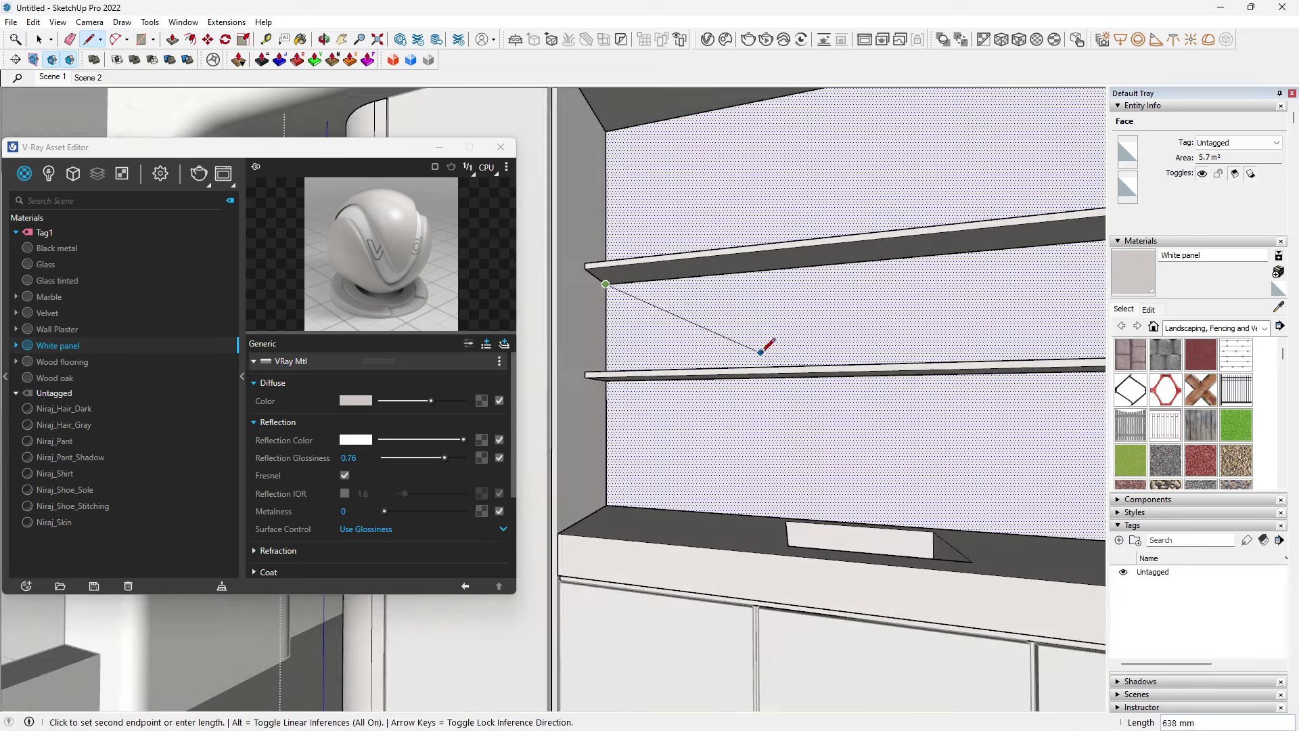
pyautogui.press('Escape')
pyautogui.moveTo(618, 284)
pyautogui.mouseDown(button='middle')
pyautogui.moveTo(754, 441)
pyautogui.moveTo(944, 504)
pyautogui.mouseUp(button='middle')
pyautogui.moveTo(896, 419)
pyautogui.mouseDown(button='middle')
pyautogui.moveTo(991, 452)
pyautogui.moveTo(879, 336)
pyautogui.mouseUp(button='middle')
pyautogui.click(878, 337)
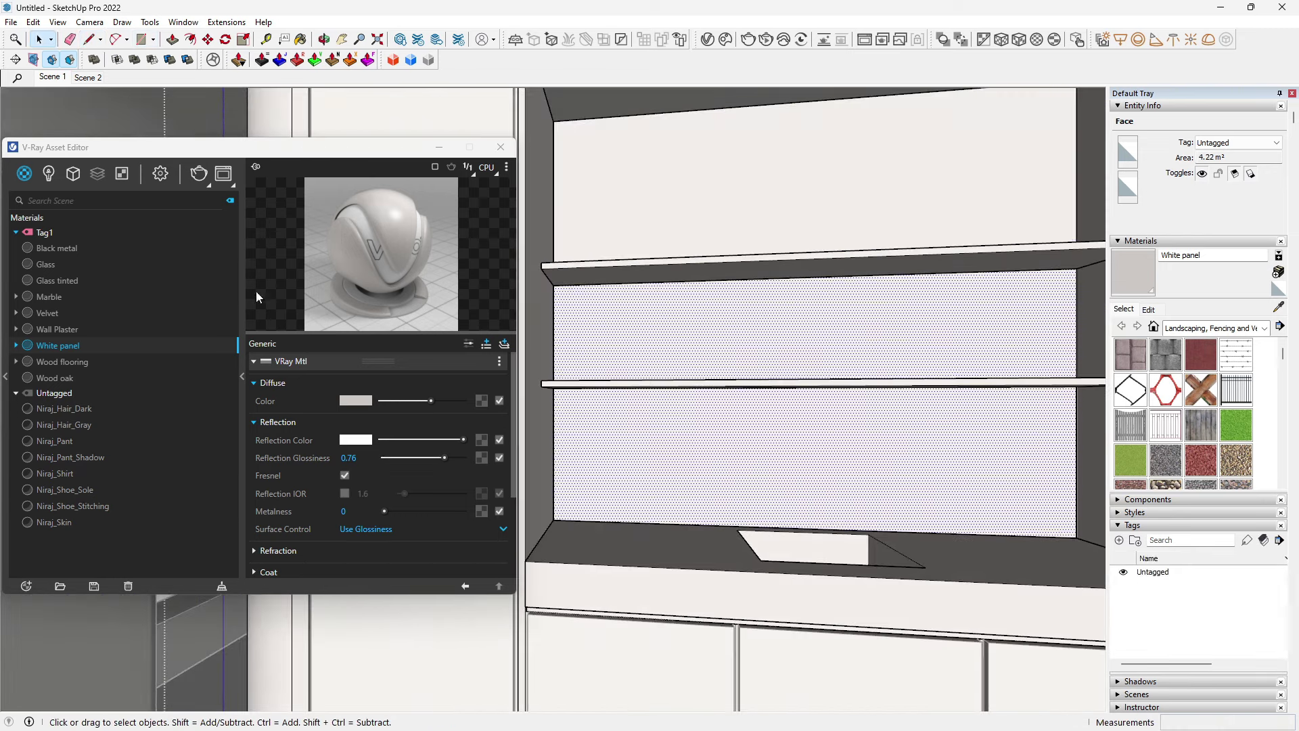
# Step: Apply Marble to the back panel and the countertop
pyautogui.click(46, 299)
pyautogui.rightClick(49, 297)
pyautogui.click(79, 326)
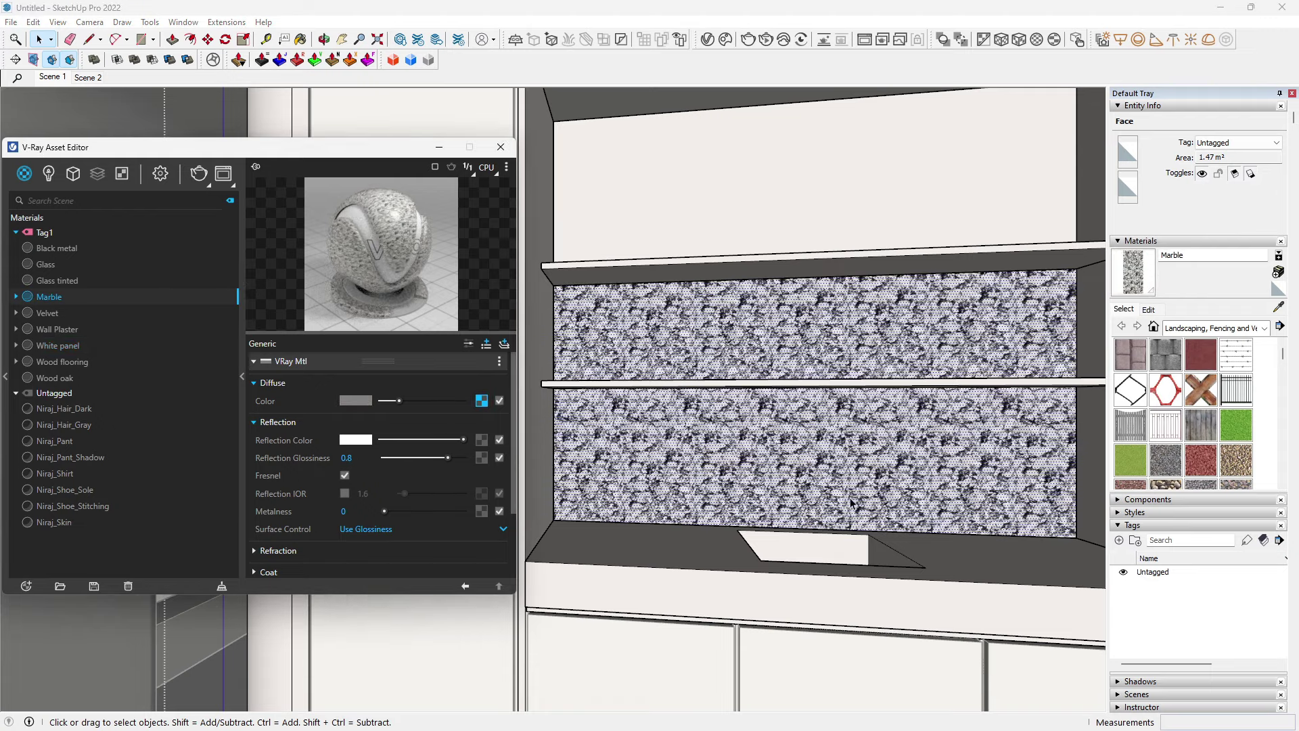
pyautogui.moveTo(853, 504); pyautogui.dragTo(697, 545, button='middle')
pyautogui.click(682, 551)
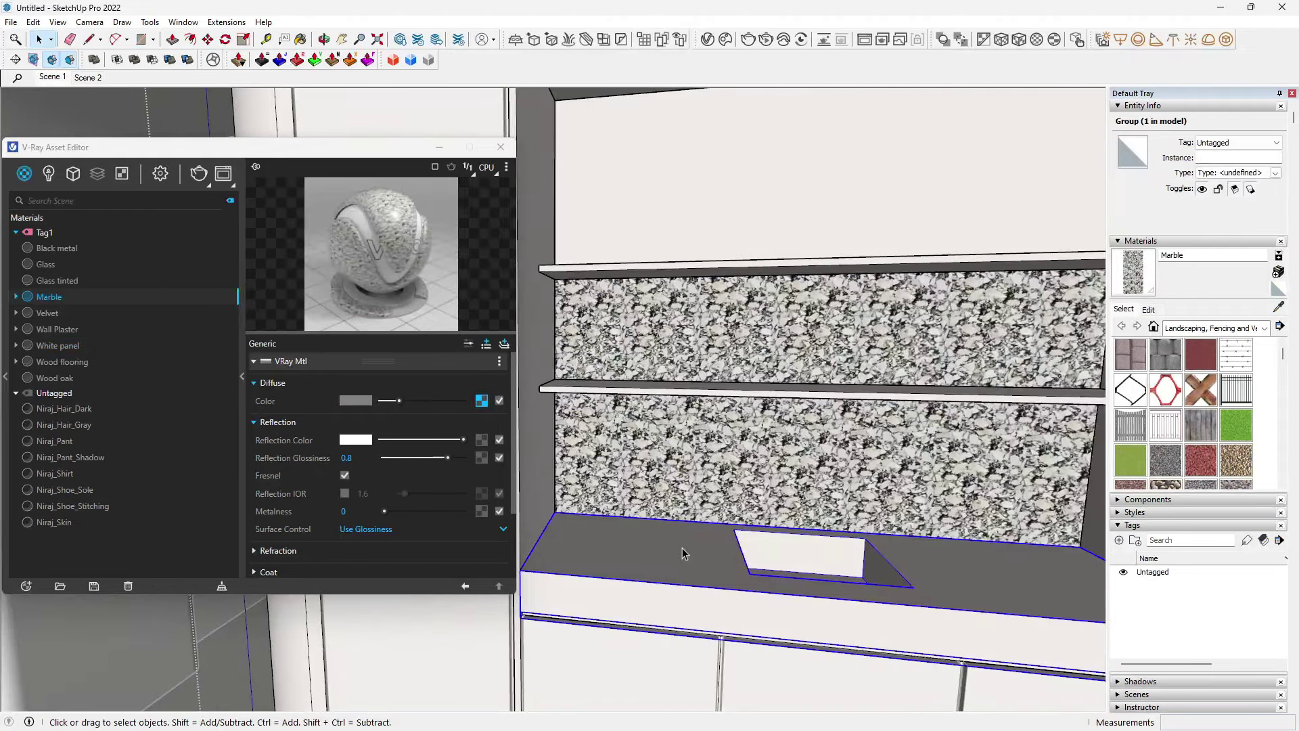
pyautogui.rightClick(47, 295)
pyautogui.click(79, 318)
# Step: Apply Marble to the upper and lower shelves
pyautogui.moveTo(845, 474); pyautogui.dragTo(910, 485, button='middle')
pyautogui.scroll(3, 909, 486)
pyautogui.click(855, 406)
pyautogui.keyDown('shift'); pyautogui.click(893, 245); pyautogui.keyUp('shift')
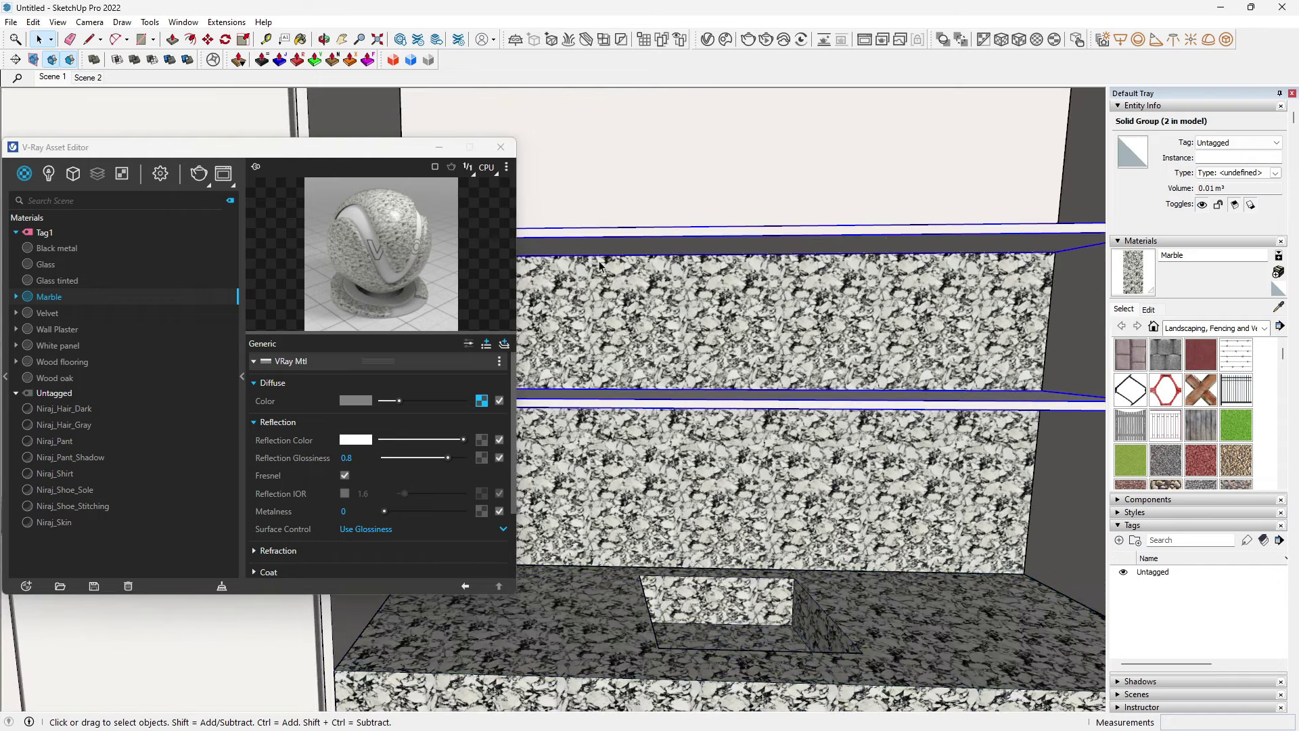
pyautogui.rightClick(61, 296)
pyautogui.click(94, 319)
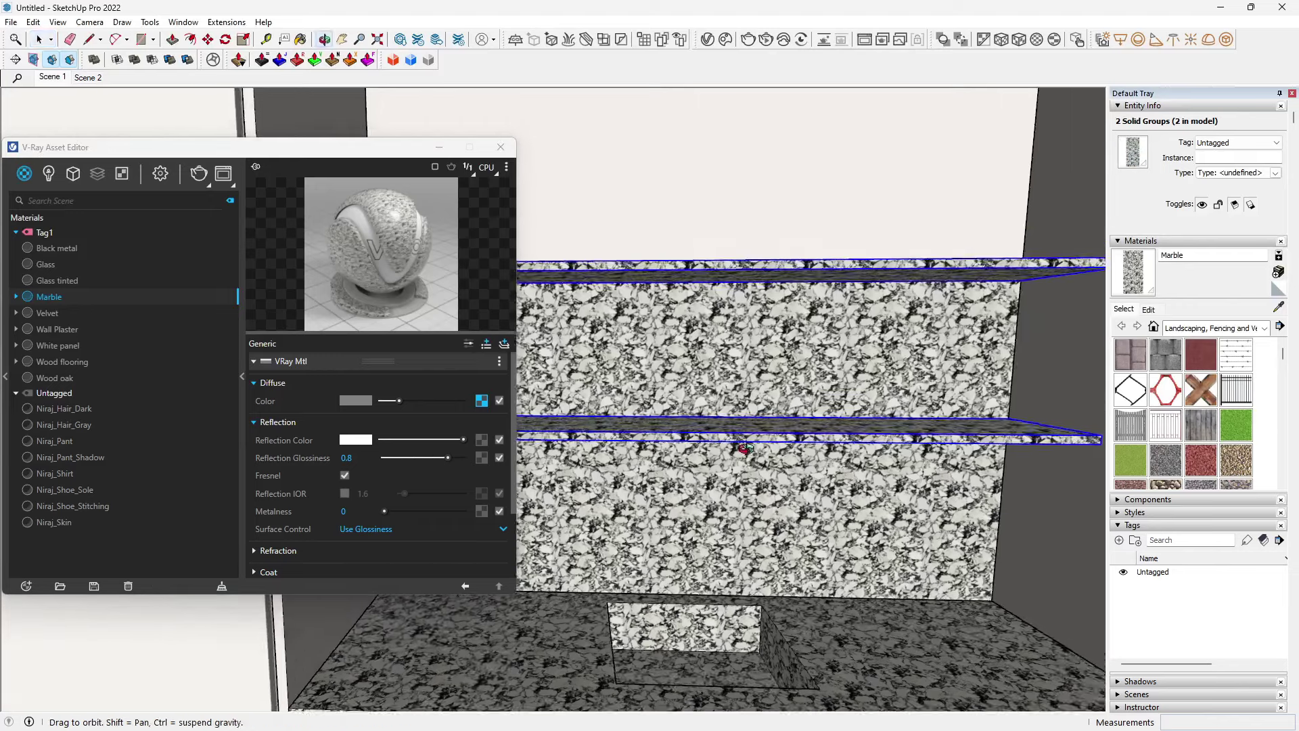
# Step: Scale the Marble texture to 2000 mm wide
pyautogui.moveTo(786, 412); pyautogui.dragTo(837, 414, button='middle')
pyautogui.click(1148, 308)
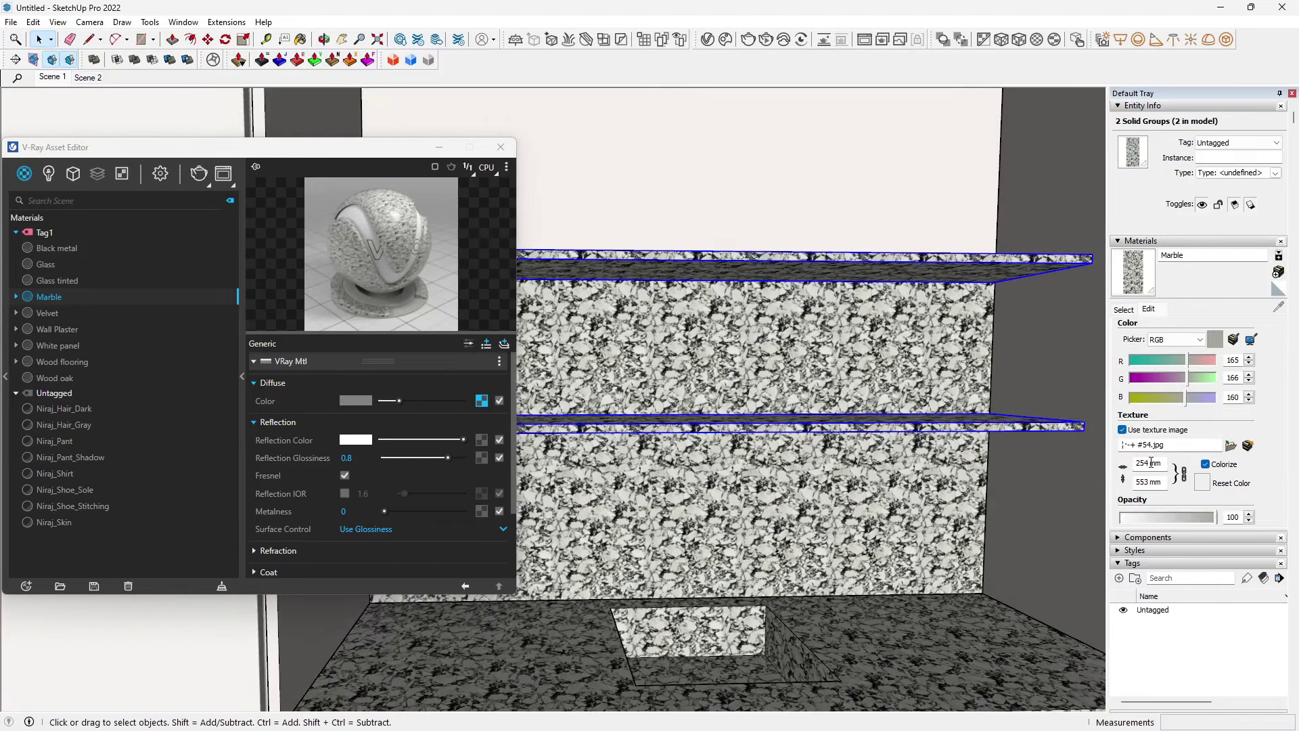
pyautogui.doubleClick(1144, 463)
pyautogui.write('2000')
pyautogui.press('Return')
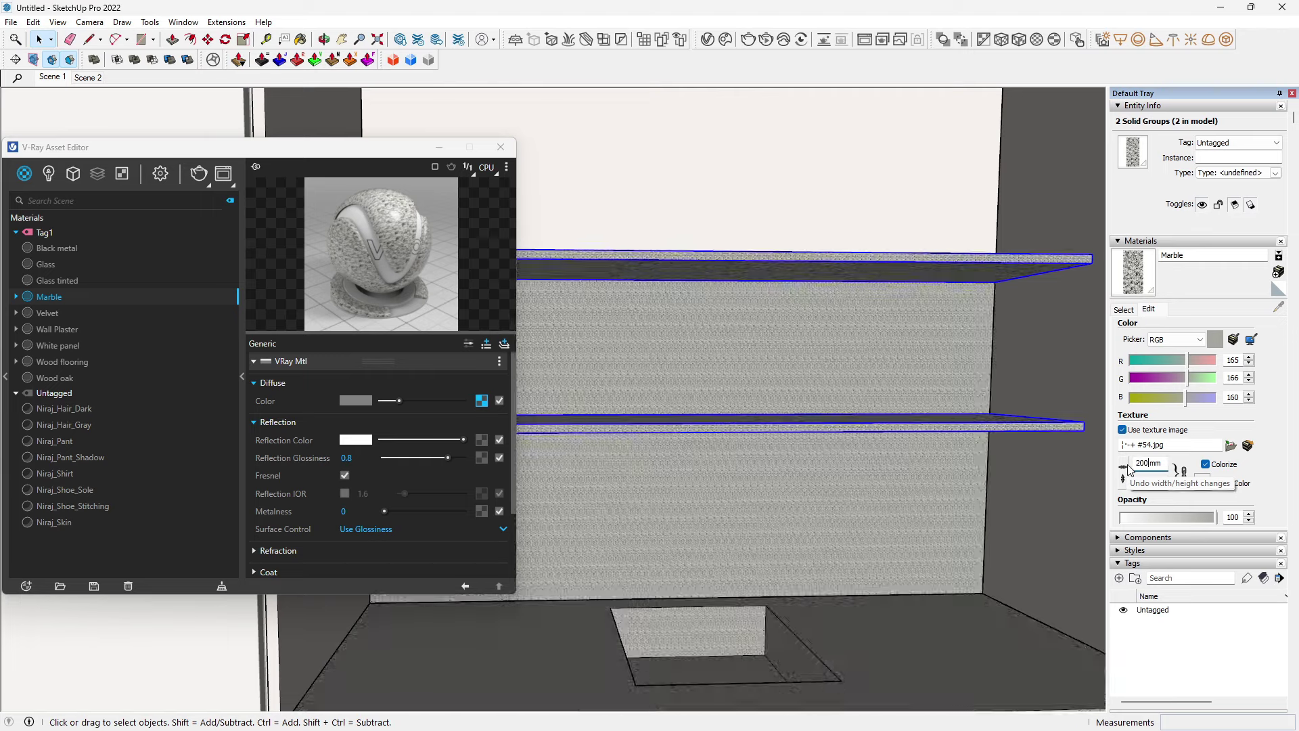
pyautogui.moveTo(846, 527)
pyautogui.mouseDown(button='middle')
pyautogui.moveTo(905, 556)
pyautogui.moveTo(843, 464)
pyautogui.moveTo(833, 272)
pyautogui.mouseUp(button='middle')
# Step: Apply Wall Plaster to the back wall above the marble shelves
pyautogui.click(834, 273)
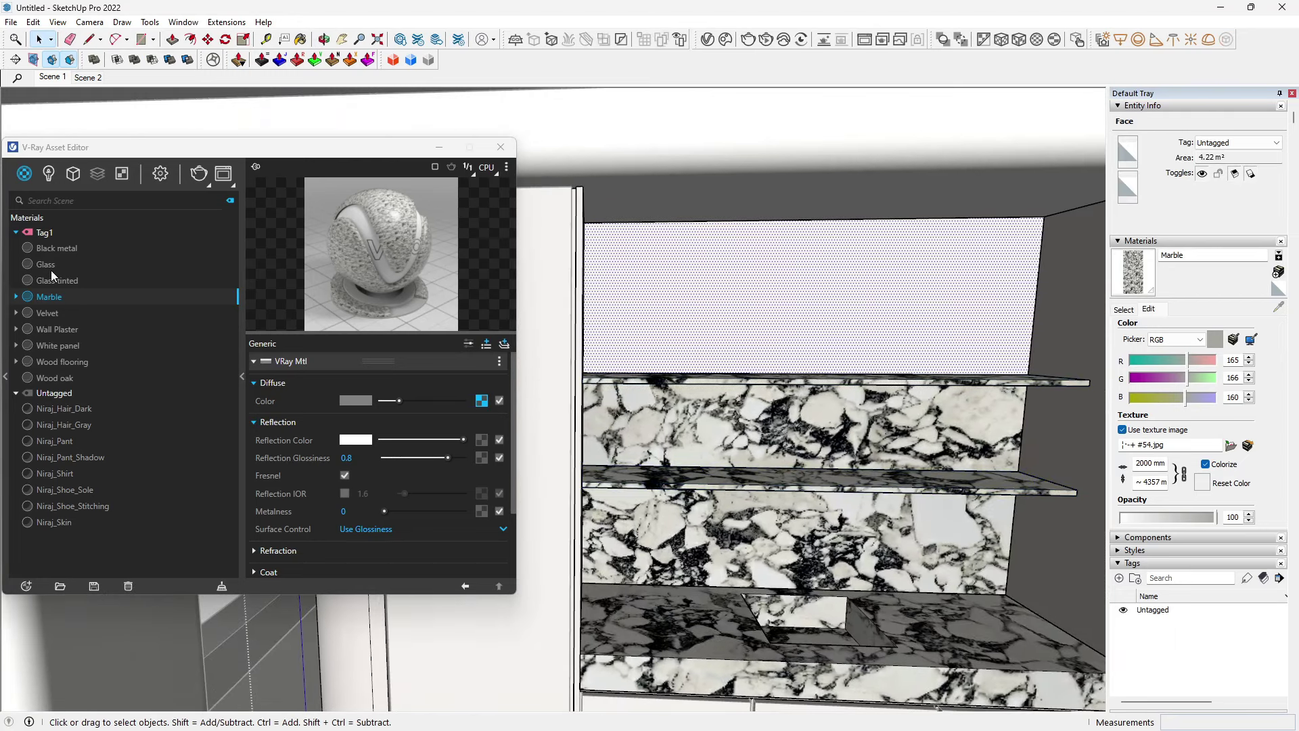
pyautogui.click(56, 329)
pyautogui.rightClick(56, 330)
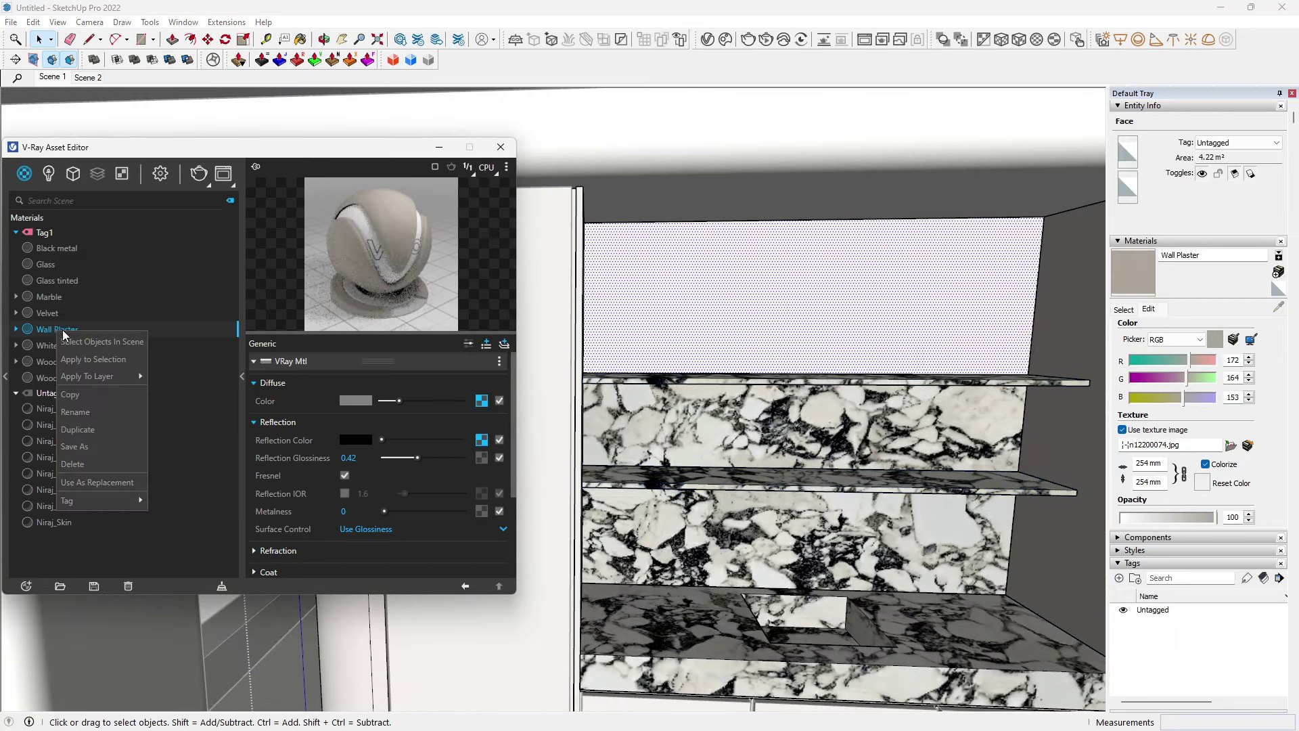
pyautogui.click(93, 361)
pyautogui.scroll(2, 925, 361)
pyautogui.scroll(2, 925, 362)
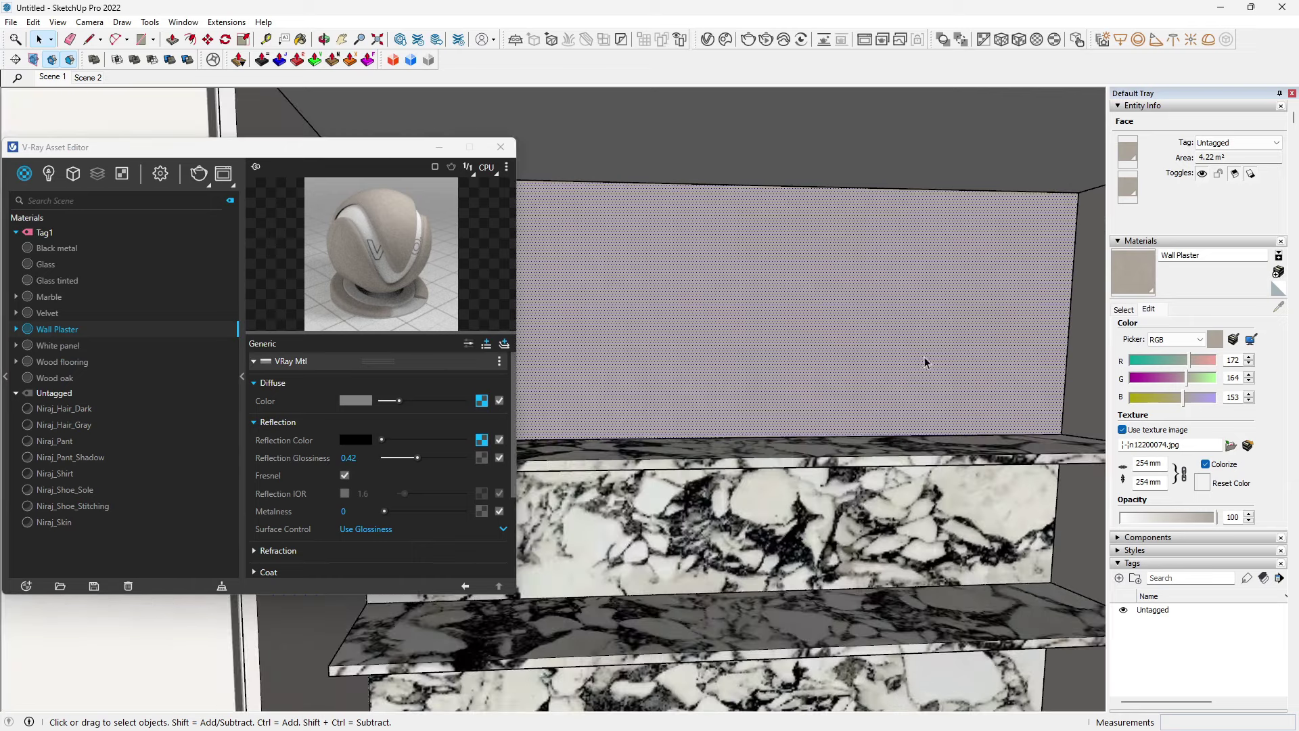
# Step: Change the Wall Plaster texture width to 3000 mm, giving a 3000 by 3000 mm tile
pyautogui.click(1125, 311)
pyautogui.click(1147, 309)
pyautogui.doubleClick(1143, 463)
pyautogui.write('2000')
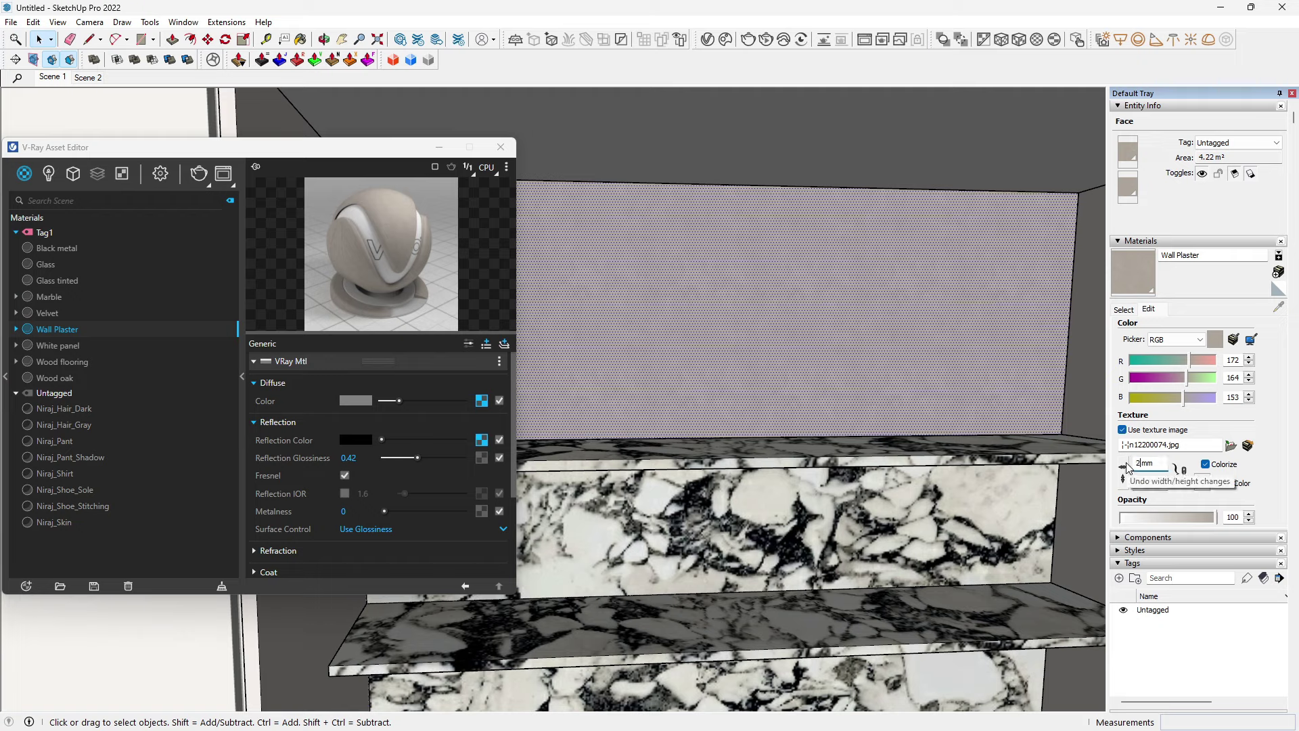
pyautogui.press('Return')
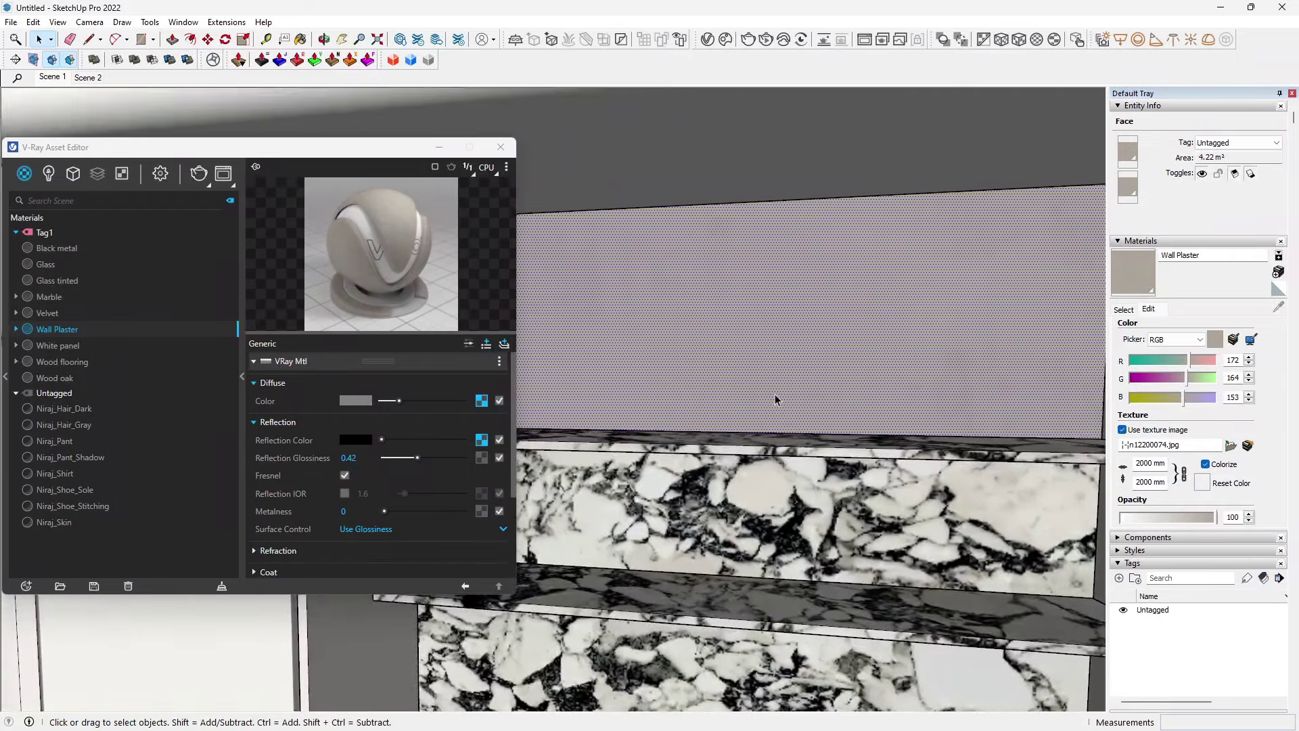
pyautogui.scroll(3, 786, 379)
pyautogui.scroll(2, 814, 356)
pyautogui.scroll(-1, 931, 418)
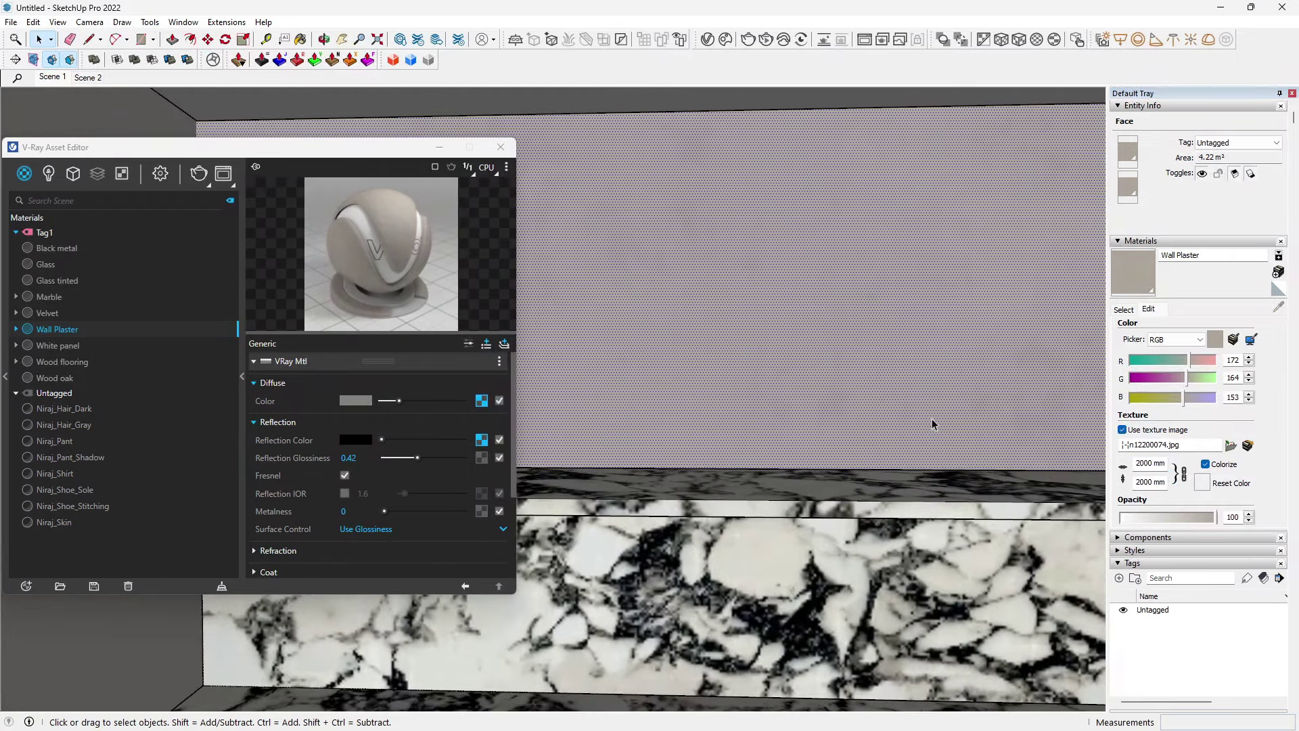
pyautogui.click(1136, 467)
pyautogui.write('3')
pyautogui.scroll(-2, 813, 370)
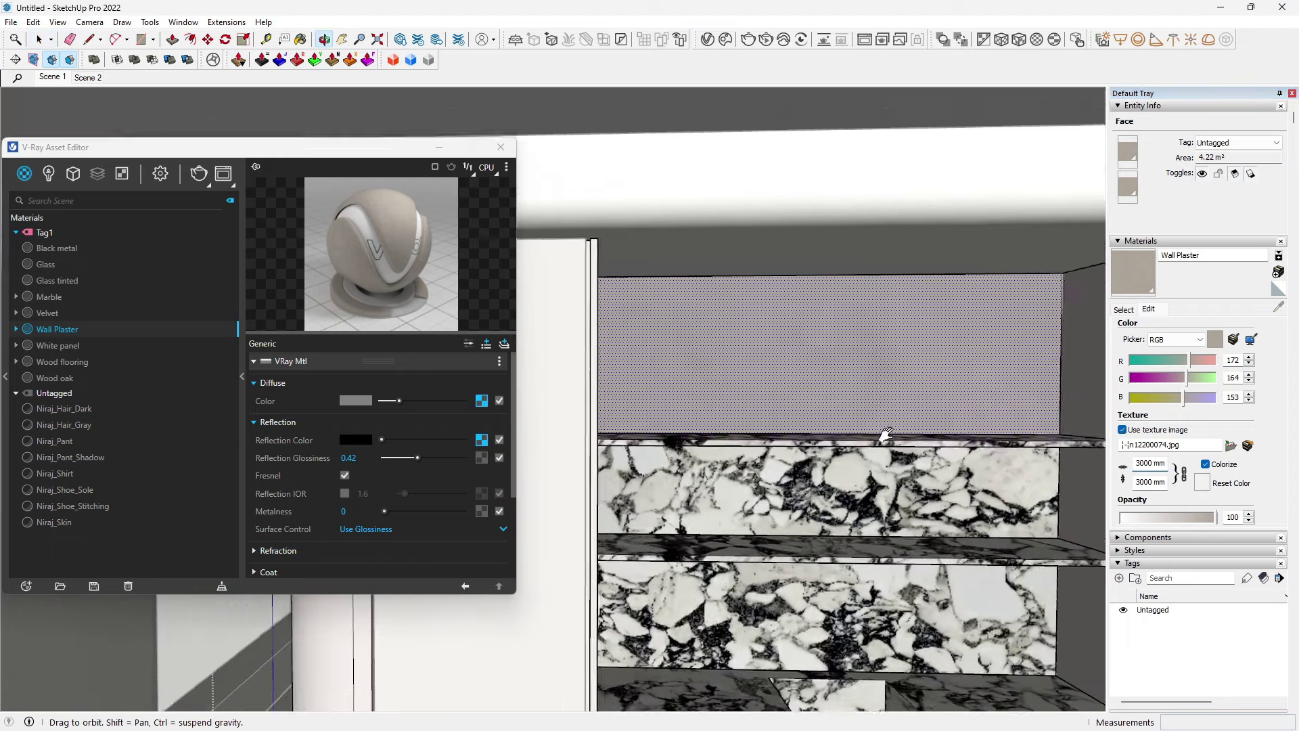
# Step: Orbit around the wall opening and rounded corner to inspect the larger plaster pattern
pyautogui.moveTo(733, 377)
pyautogui.mouseDown(button='middle')
pyautogui.moveTo(851, 475)
pyautogui.moveTo(698, 473)
pyautogui.mouseUp(button='middle')
pyautogui.scroll(2, 697, 281)
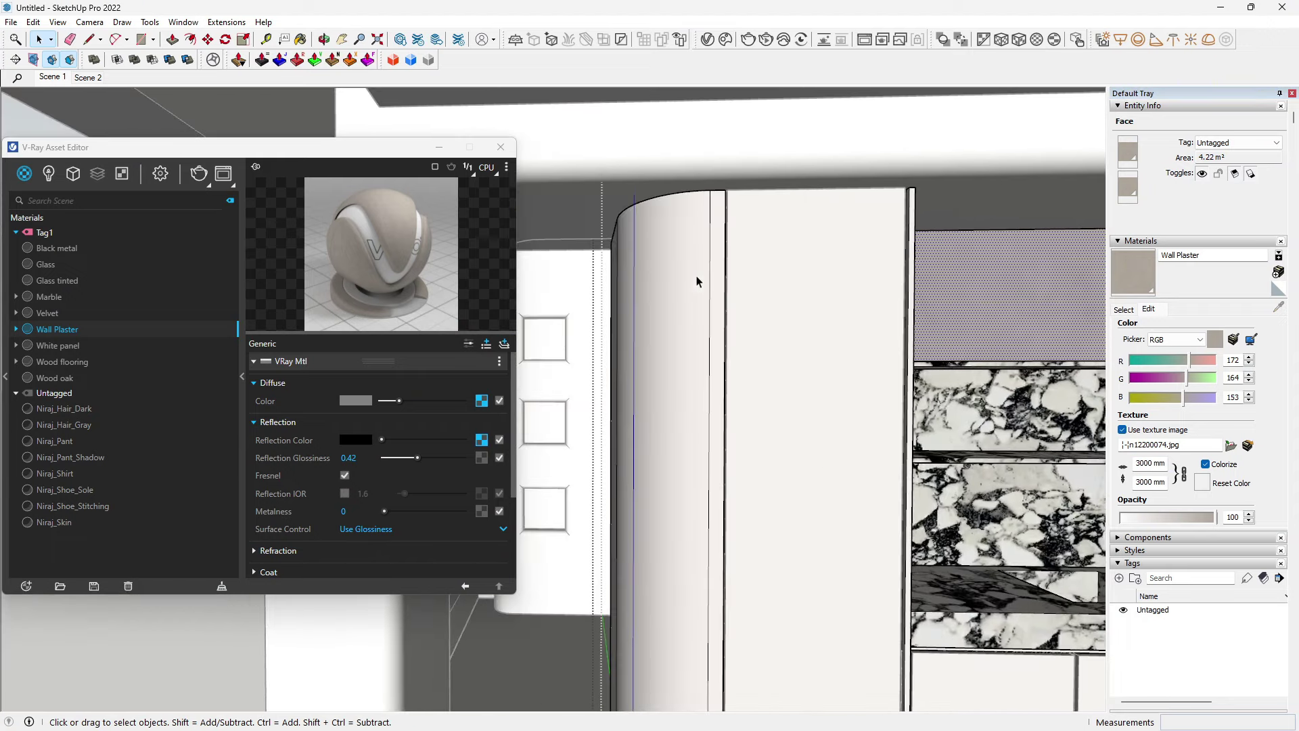
pyautogui.moveTo(579, 379); pyautogui.dragTo(789, 429, button='middle')
pyautogui.scroll(-2, 617, 359)
pyautogui.moveTo(617, 359); pyautogui.dragTo(748, 415, button='middle')
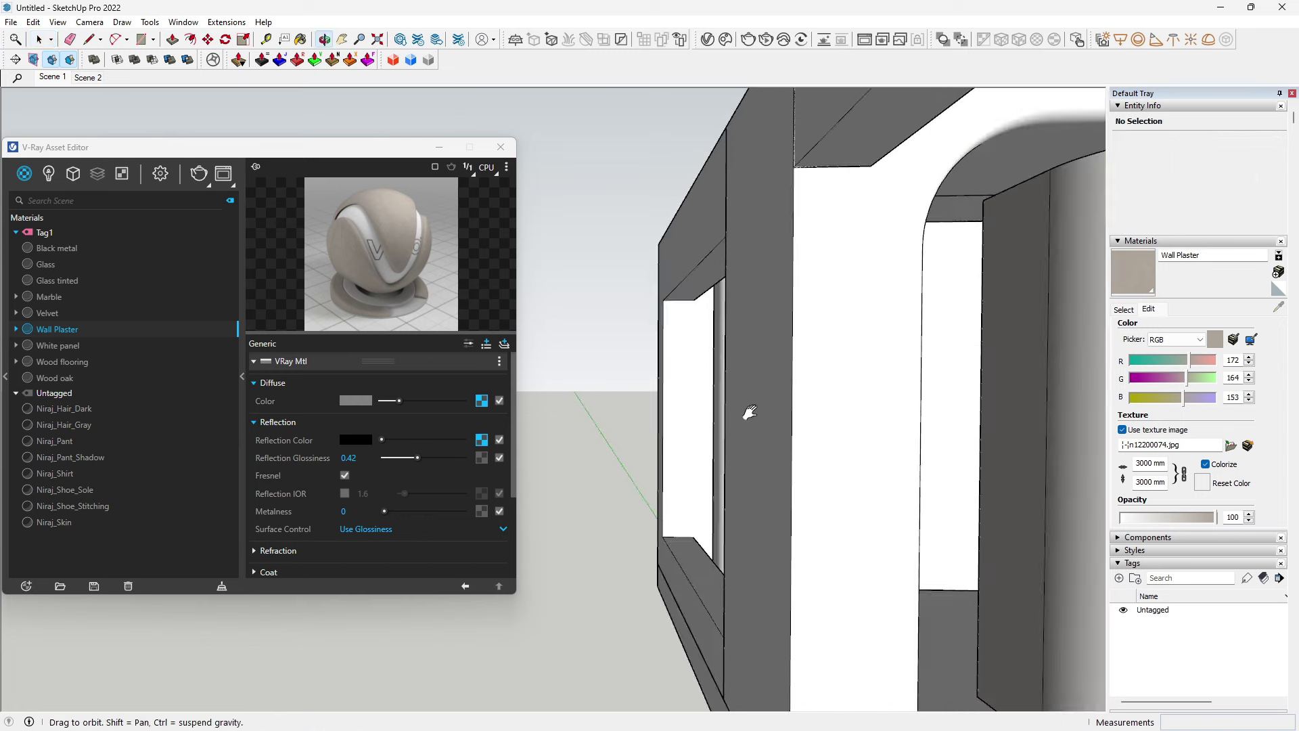
pyautogui.moveTo(838, 400); pyautogui.dragTo(667, 406, button='middle')
pyautogui.scroll(2, 679, 406)
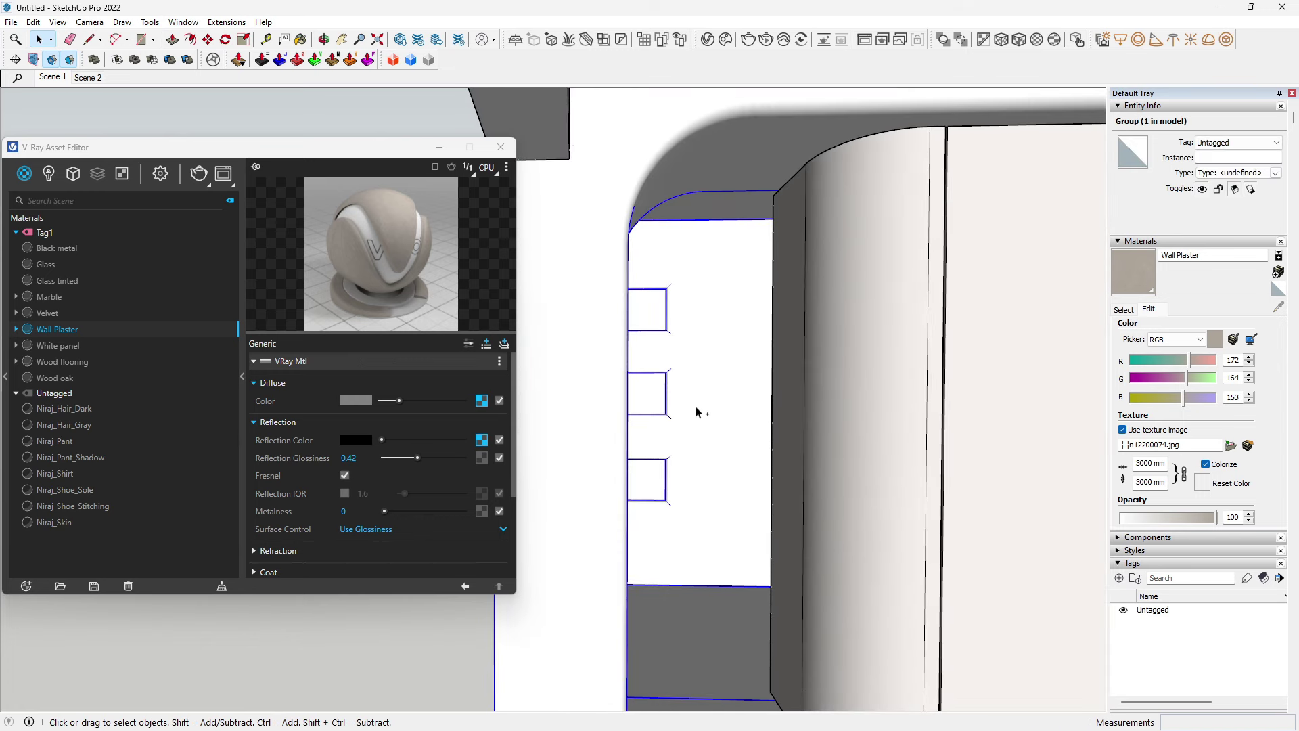
# Step: Paint the selected arched wall pieces with Wall Plaster and orbit in to check them
pyautogui.rightClick(64, 334)
pyautogui.click(88, 361)
pyautogui.moveTo(657, 501)
pyautogui.mouseDown(button='middle')
pyautogui.moveTo(803, 512)
pyautogui.moveTo(661, 277)
pyautogui.mouseUp(button='middle')
pyautogui.click(1030, 278)
pyautogui.press('b')
pyautogui.scroll(3, 922, 443)
pyautogui.moveTo(922, 443)
pyautogui.keyDown('shift'); pyautogui.mouseDown(button='middle')
pyautogui.moveTo(757, 404)
pyautogui.moveTo(918, 297)
pyautogui.moveTo(885, 342)
pyautogui.mouseUp(button='middle'); pyautogui.keyUp('shift')
pyautogui.scroll(-3, 758, 405)
pyautogui.press('b')
pyautogui.scroll(2, 884, 342)
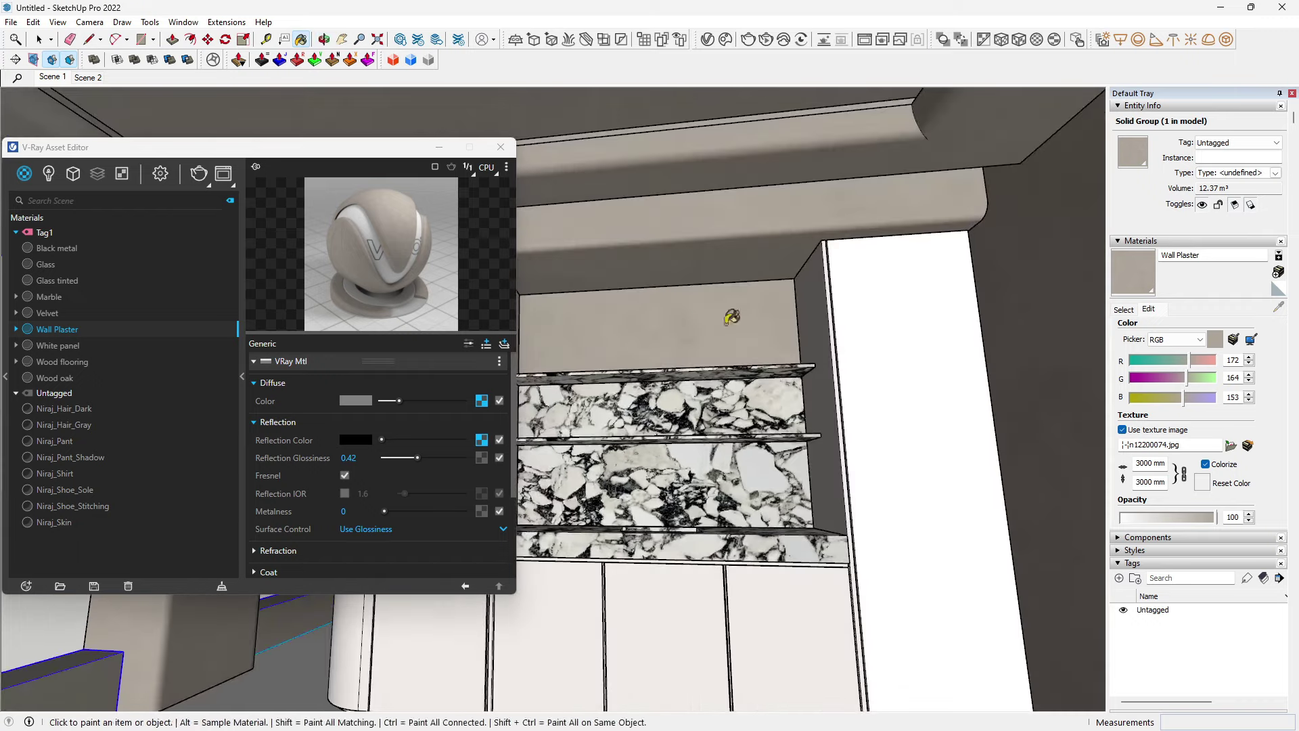
pyautogui.moveTo(748, 281)
pyautogui.mouseDown(button='middle')
pyautogui.moveTo(942, 537)
pyautogui.moveTo(842, 545)
pyautogui.moveTo(875, 508)
pyautogui.mouseUp(button='middle')
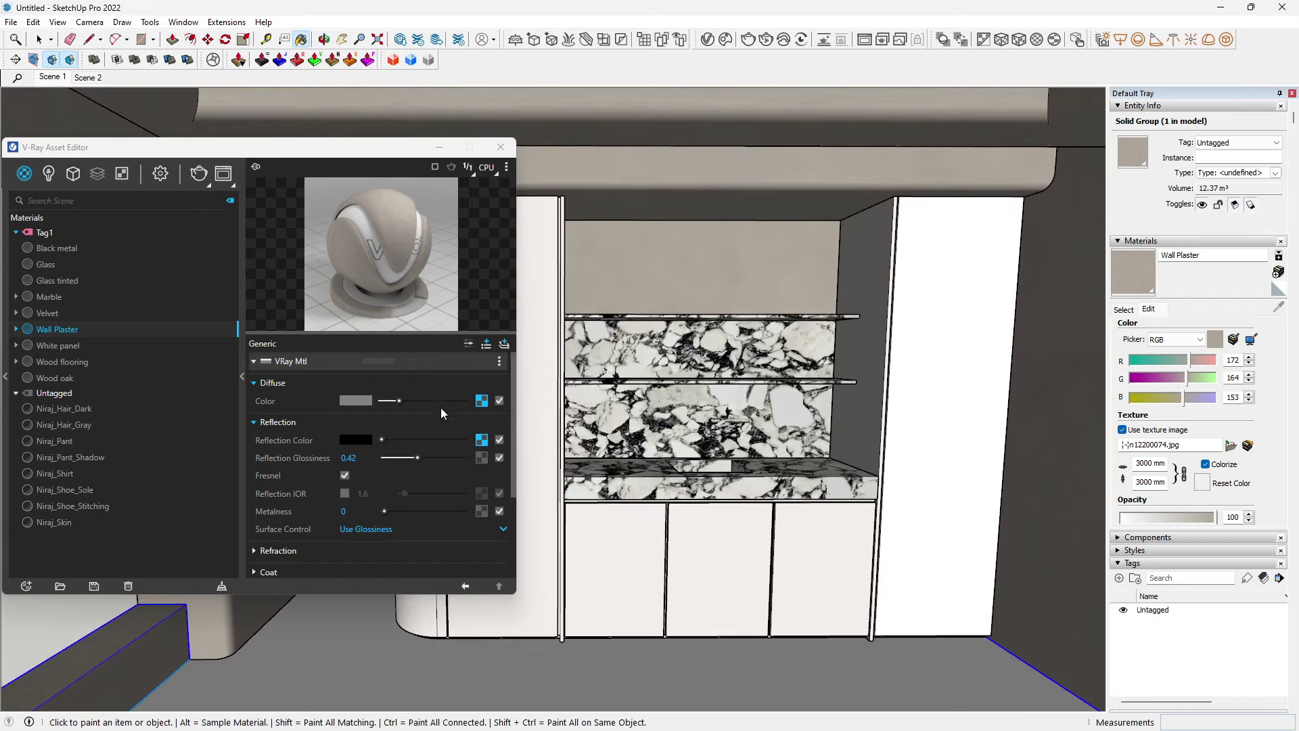
# Step: Brighten the plaster texture with Gain/Gamma/Lift colour correction: gain 1.29, gamma 1.2
pyautogui.click(481, 400)
pyautogui.click(440, 510)
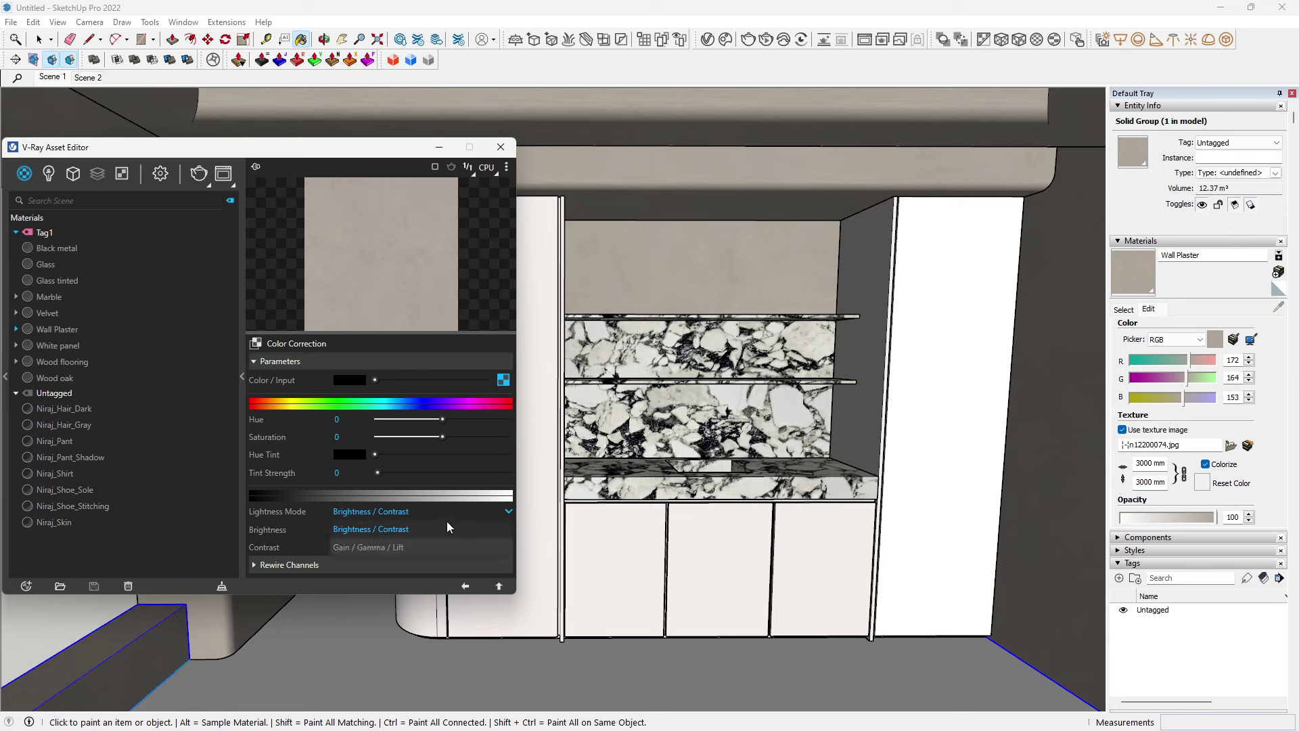
pyautogui.click(447, 534)
pyautogui.moveTo(442, 530); pyautogui.dragTo(457, 530)
pyautogui.click(452, 545)
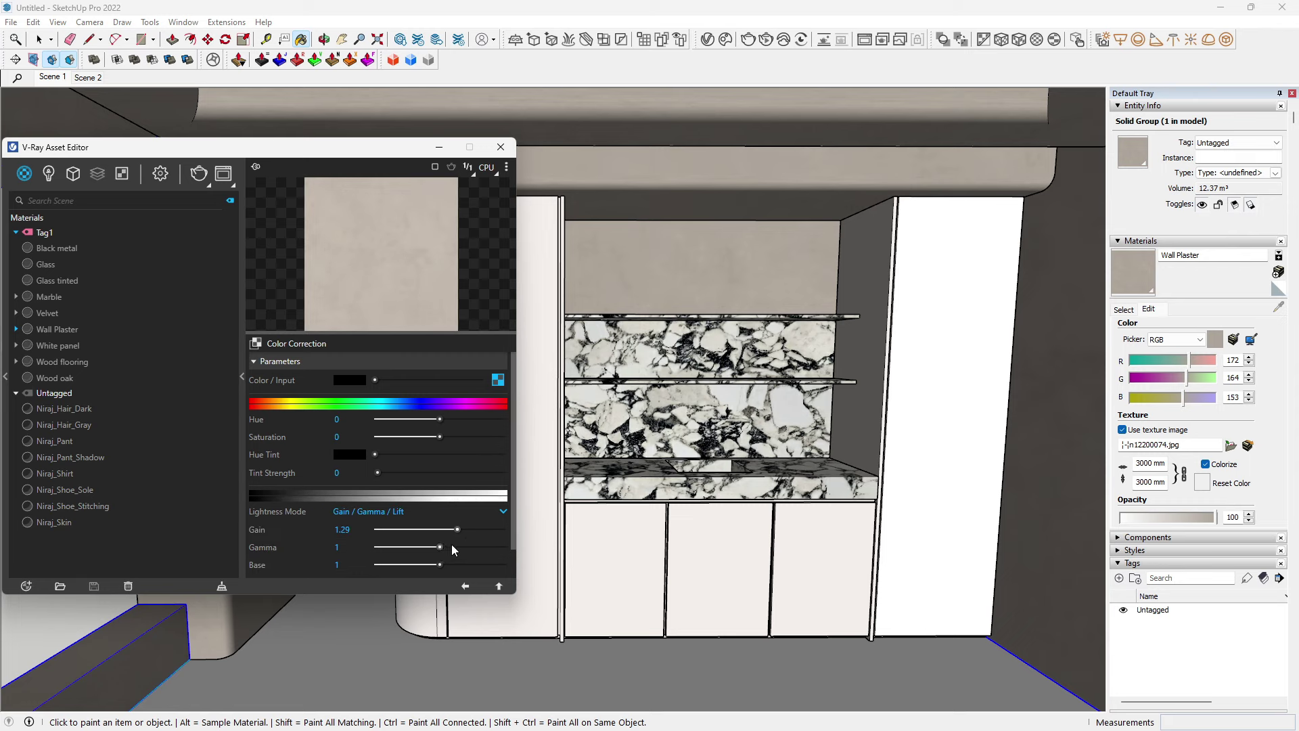
pyautogui.click(465, 586)
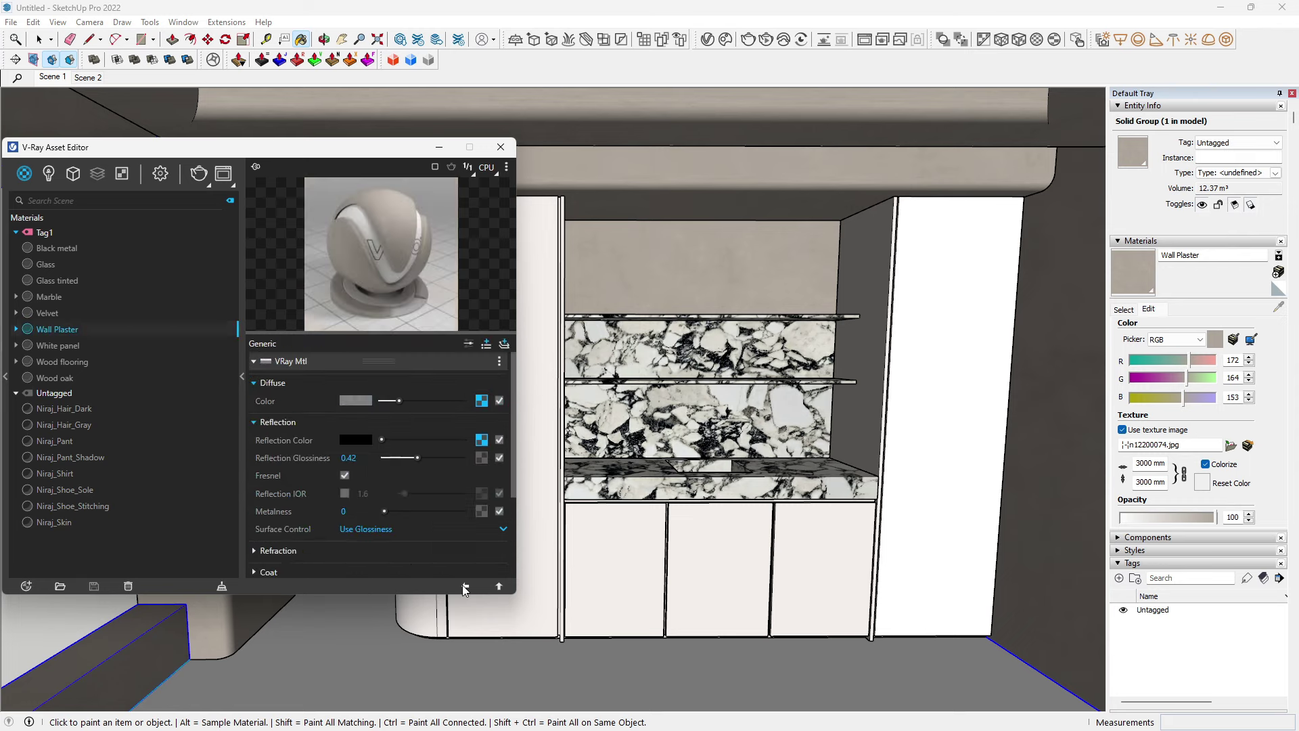
pyautogui.moveTo(734, 506)
pyautogui.mouseDown(button='middle')
pyautogui.moveTo(780, 538)
pyautogui.moveTo(917, 486)
pyautogui.mouseUp(button='middle')
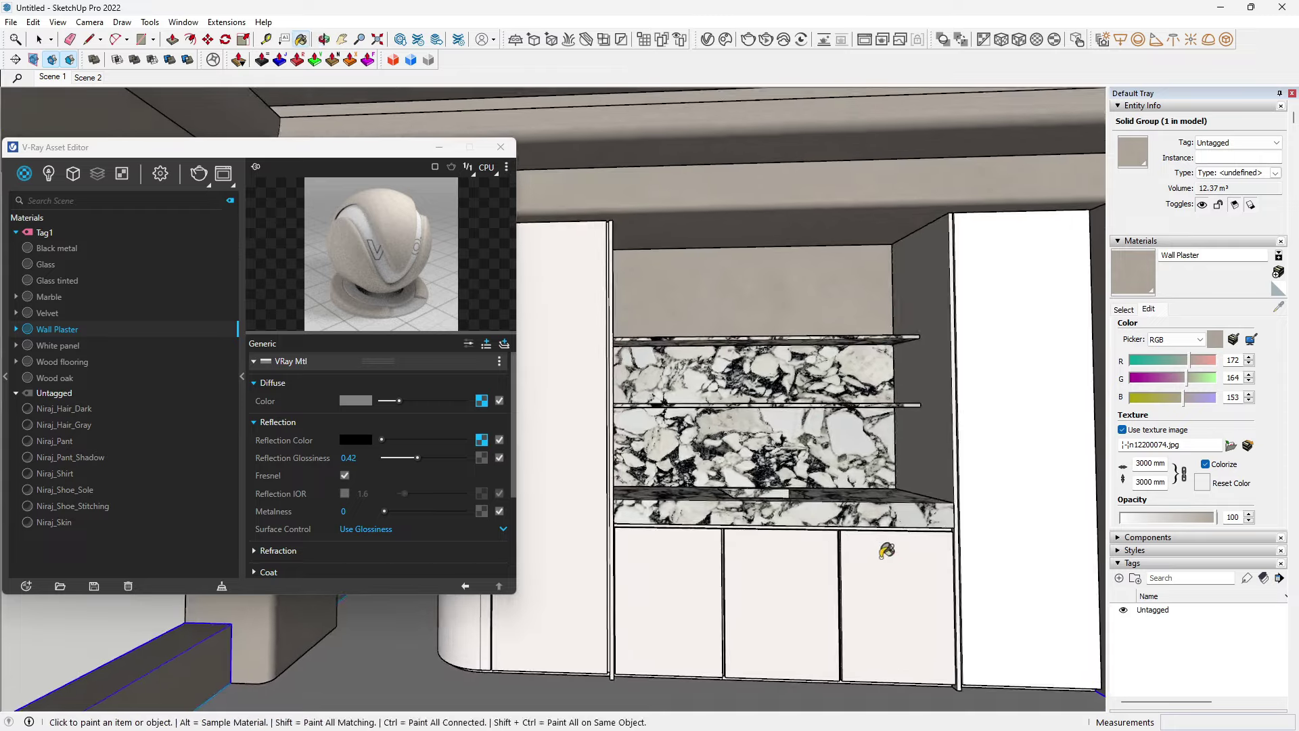
pyautogui.click(917, 488)
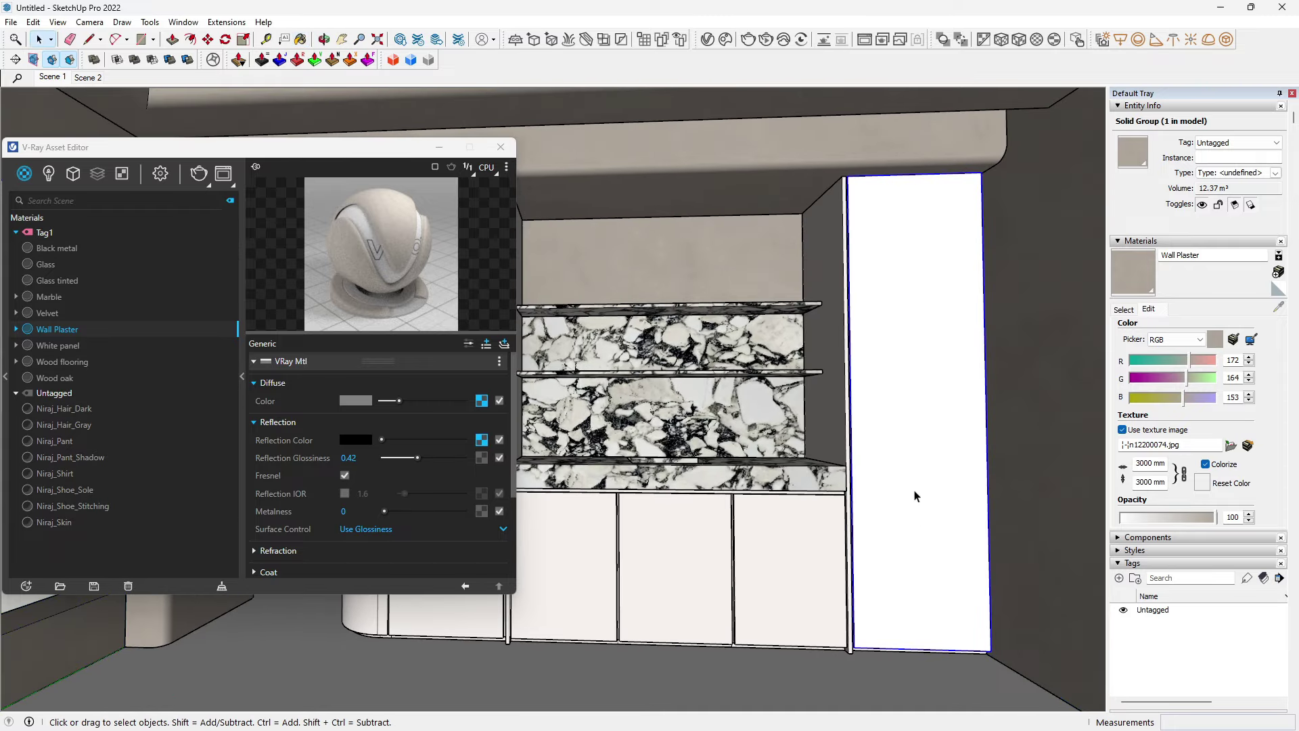
# Step: Apply the White panel material to the selected tall cabinet panel
pyautogui.click(58, 347)
pyautogui.rightClick(58, 347)
pyautogui.click(88, 372)
pyautogui.moveTo(712, 546)
pyautogui.mouseDown(button='middle')
pyautogui.moveTo(927, 591)
pyautogui.moveTo(846, 586)
pyautogui.moveTo(875, 575)
pyautogui.moveTo(473, 494)
pyautogui.mouseUp(button='middle')
# Step: Duplicate White panel and rename the copy 'dark panel'
pyautogui.rightClick(57, 346)
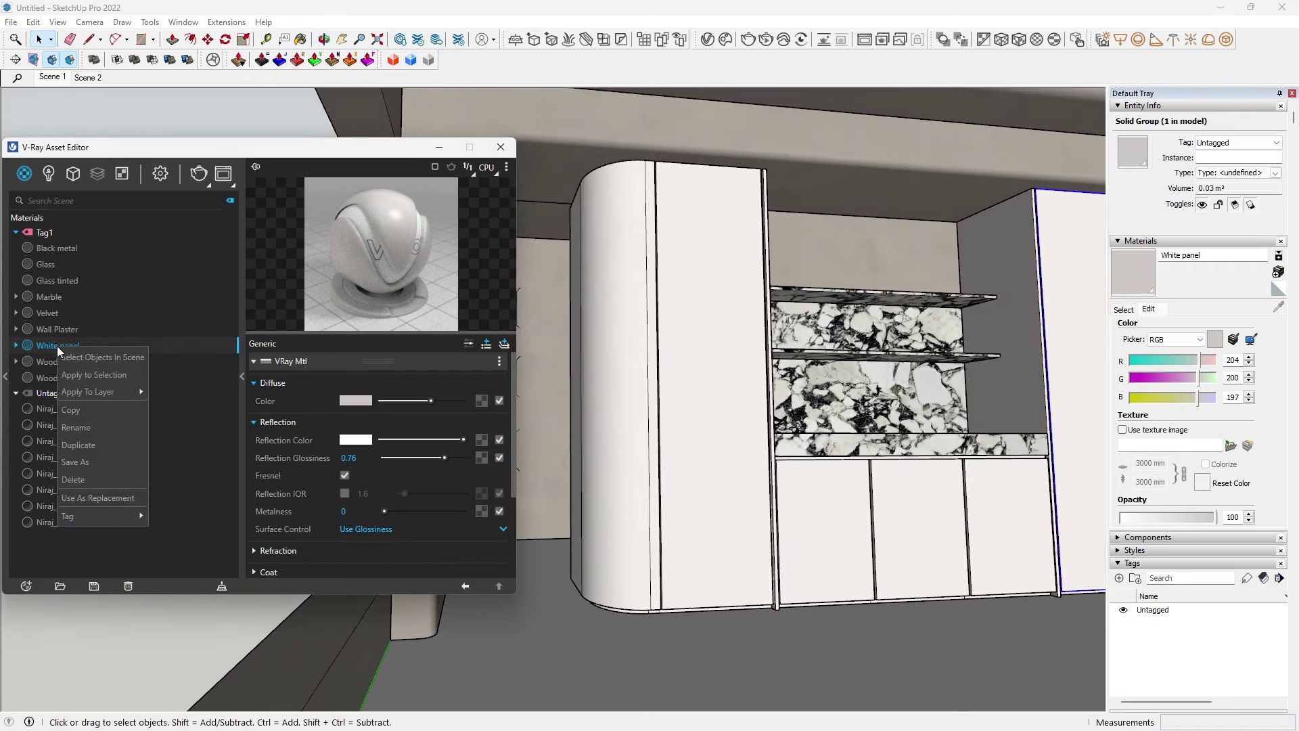
pyautogui.click(91, 445)
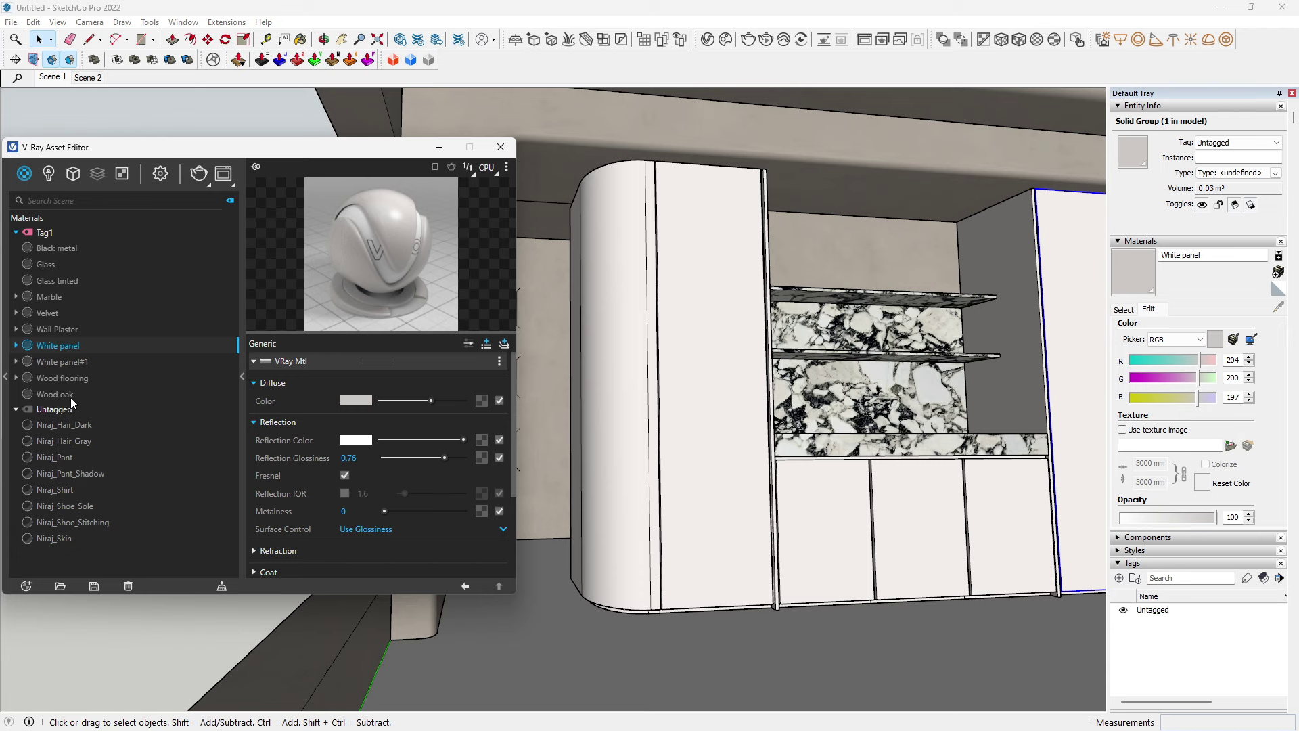
pyautogui.doubleClick(81, 363)
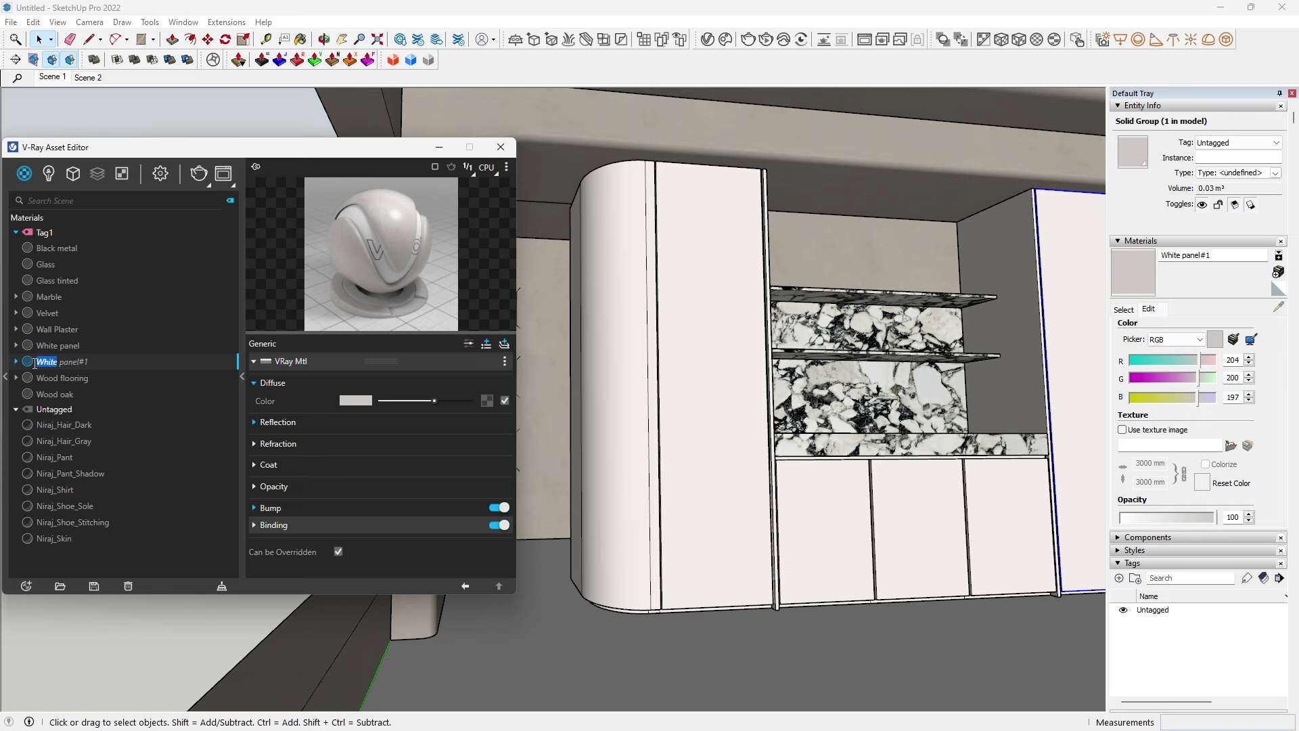
pyautogui.write('dark panel')
pyautogui.press('Return')
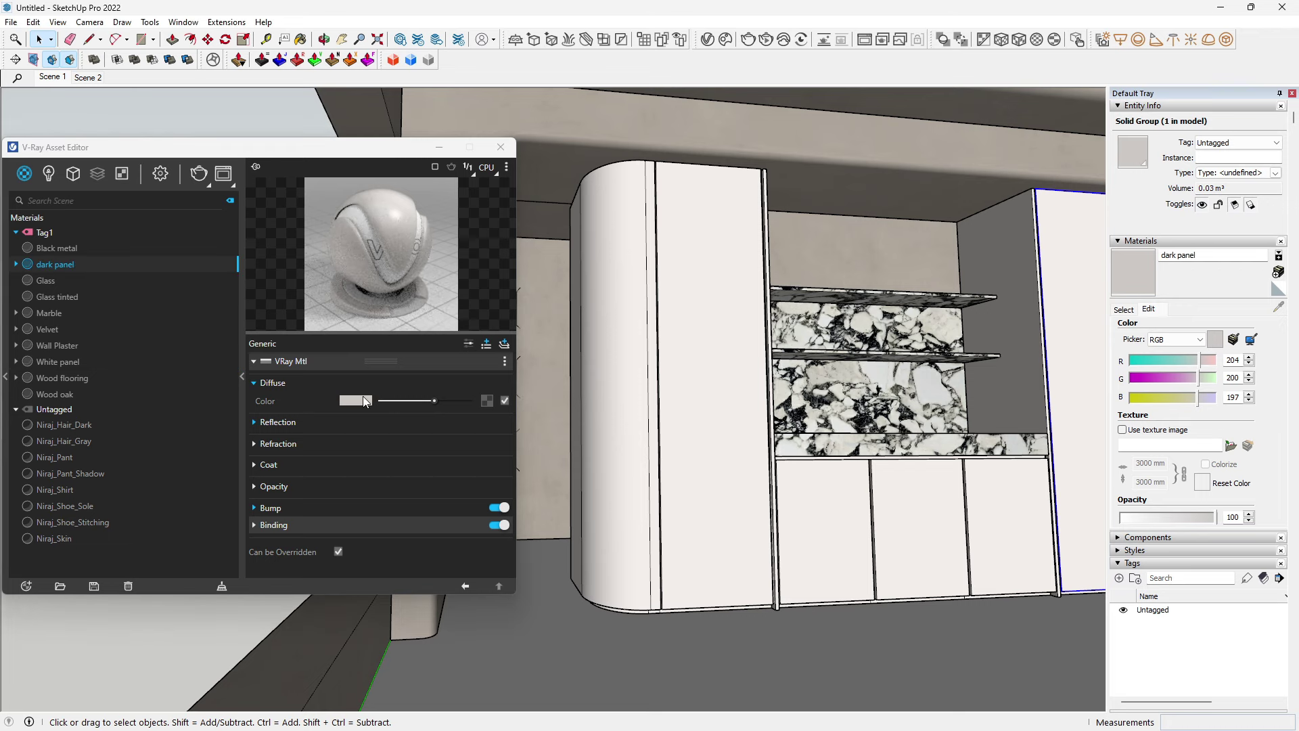
# Step: Set dark panel's diffuse colour to a dark grey, RGB 93, 92, 91
pyautogui.click(364, 401)
pyautogui.click(436, 356)
pyautogui.moveTo(435, 356); pyautogui.dragTo(438, 375)
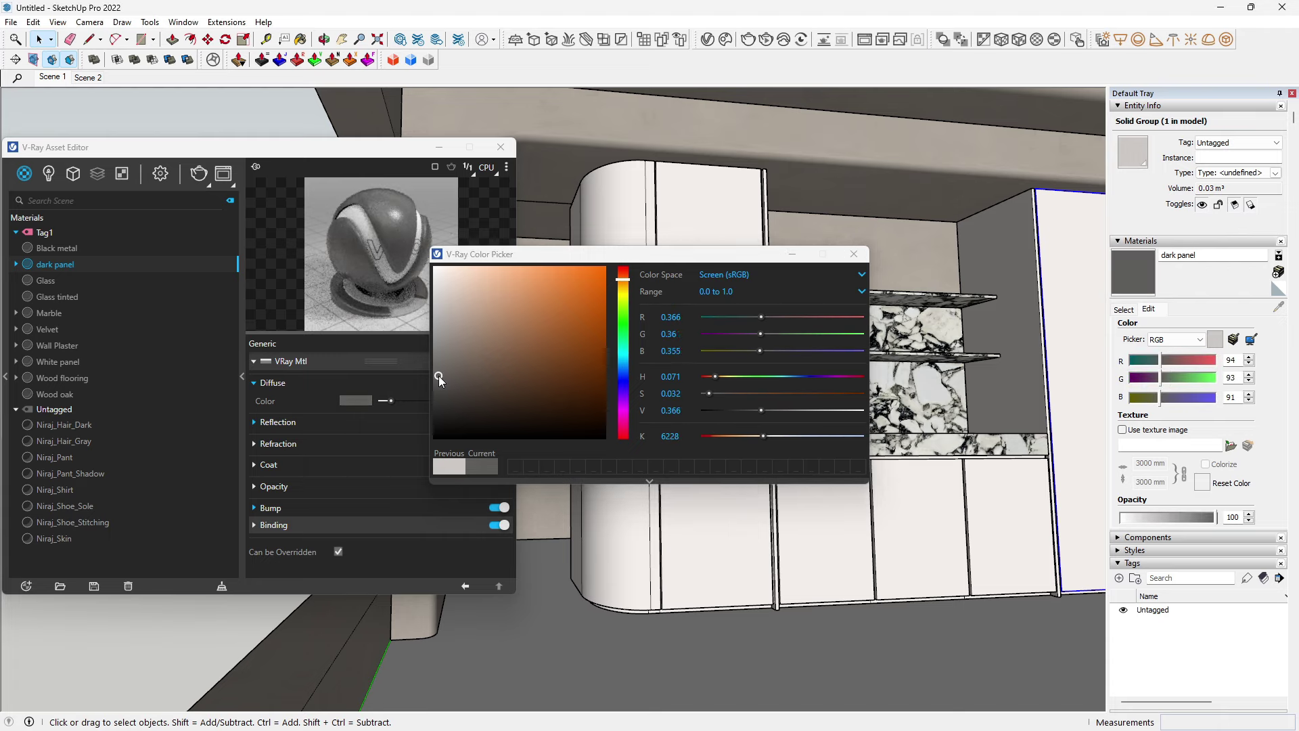
pyautogui.click(853, 253)
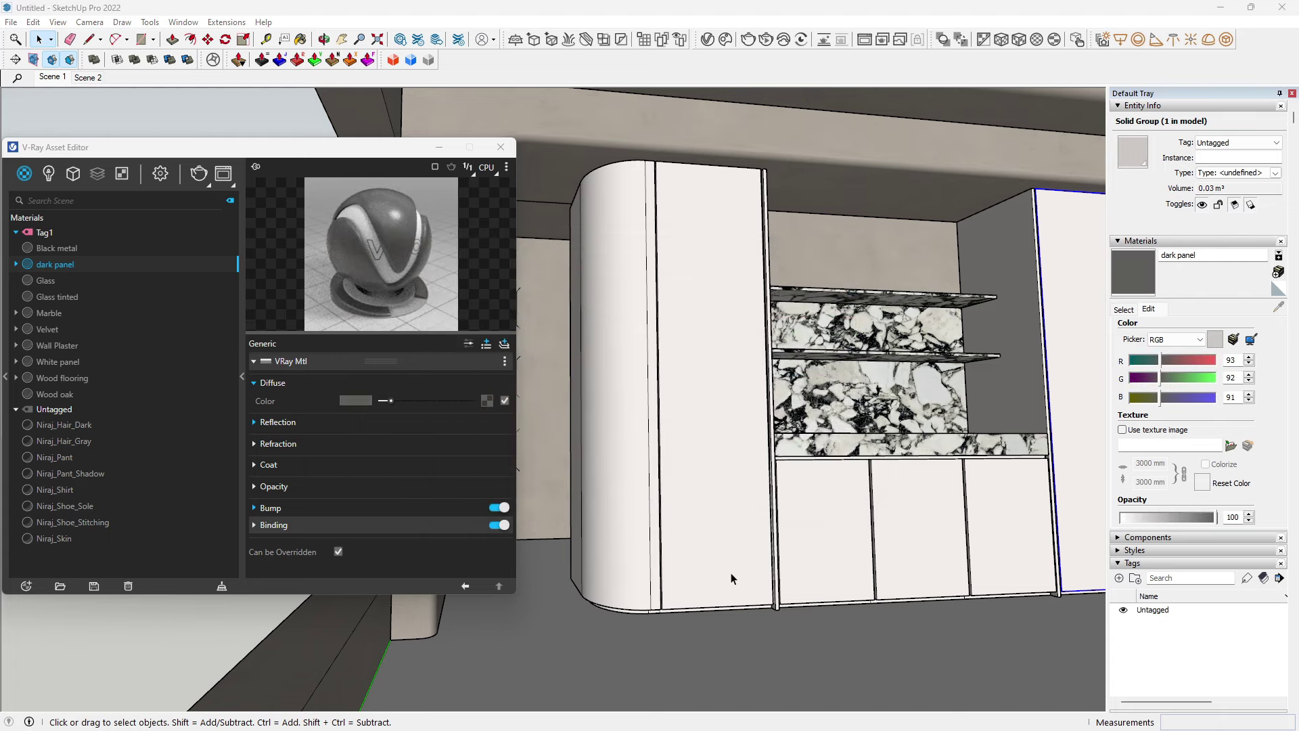
# Step: Enter the cabinet group and select its bottom strip face
pyautogui.scroll(3, 731, 579)
pyautogui.scroll(2, 710, 602)
pyautogui.scroll(2, 681, 571)
pyautogui.scroll(1, 673, 575)
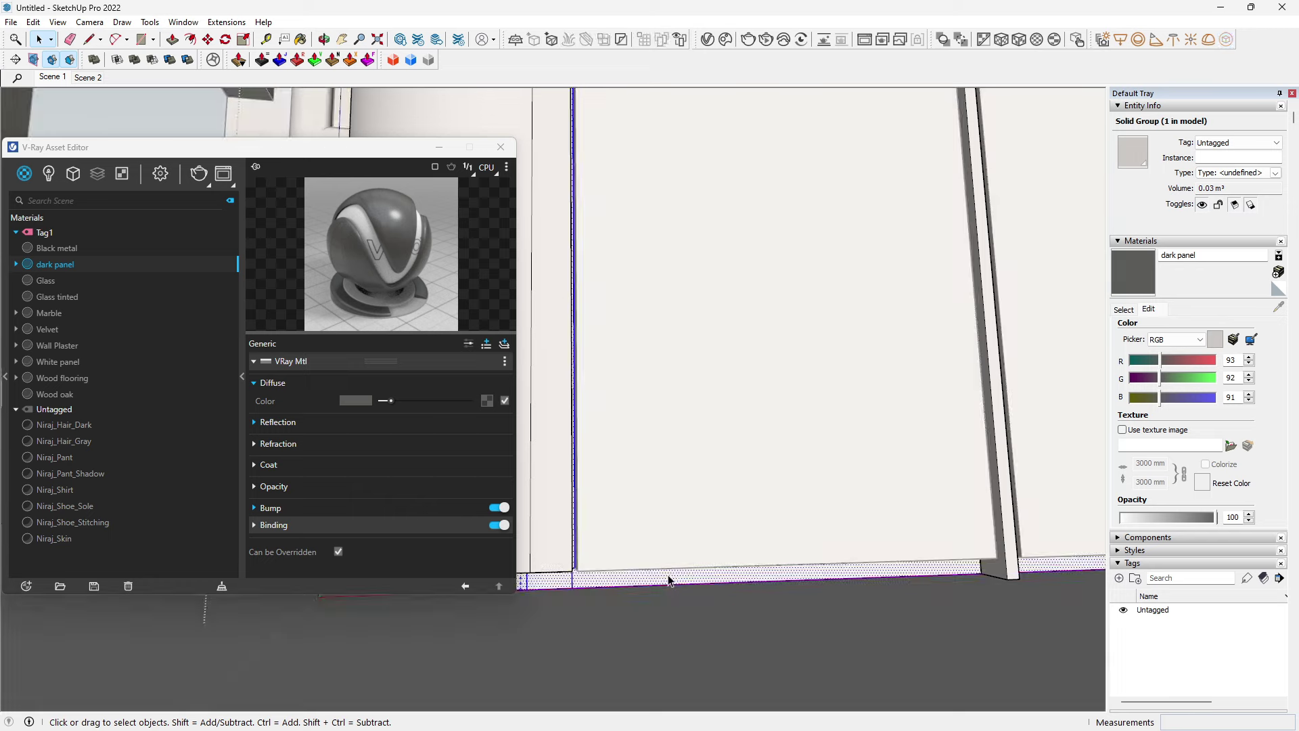
pyautogui.doubleClick(670, 578)
pyautogui.scroll(1, 675, 574)
pyautogui.click(756, 564)
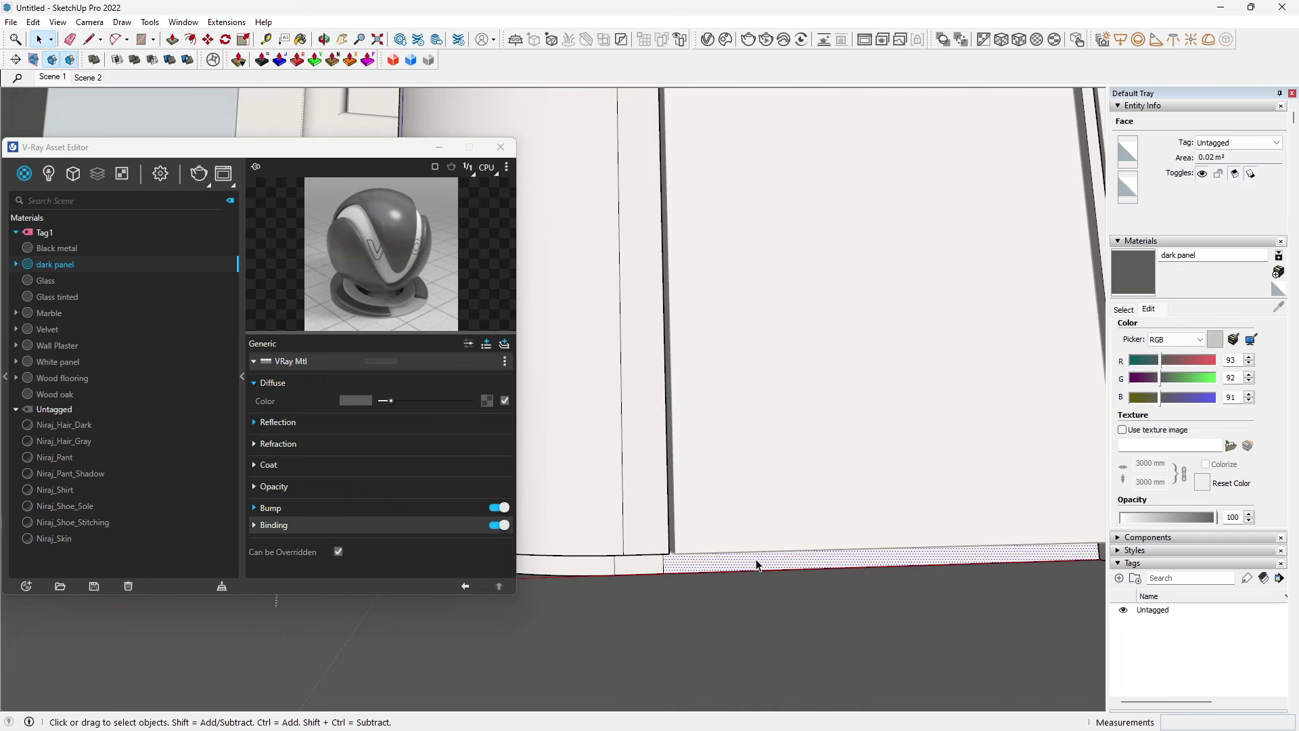
pyautogui.moveTo(756, 563); pyautogui.dragTo(681, 523, button='middle')
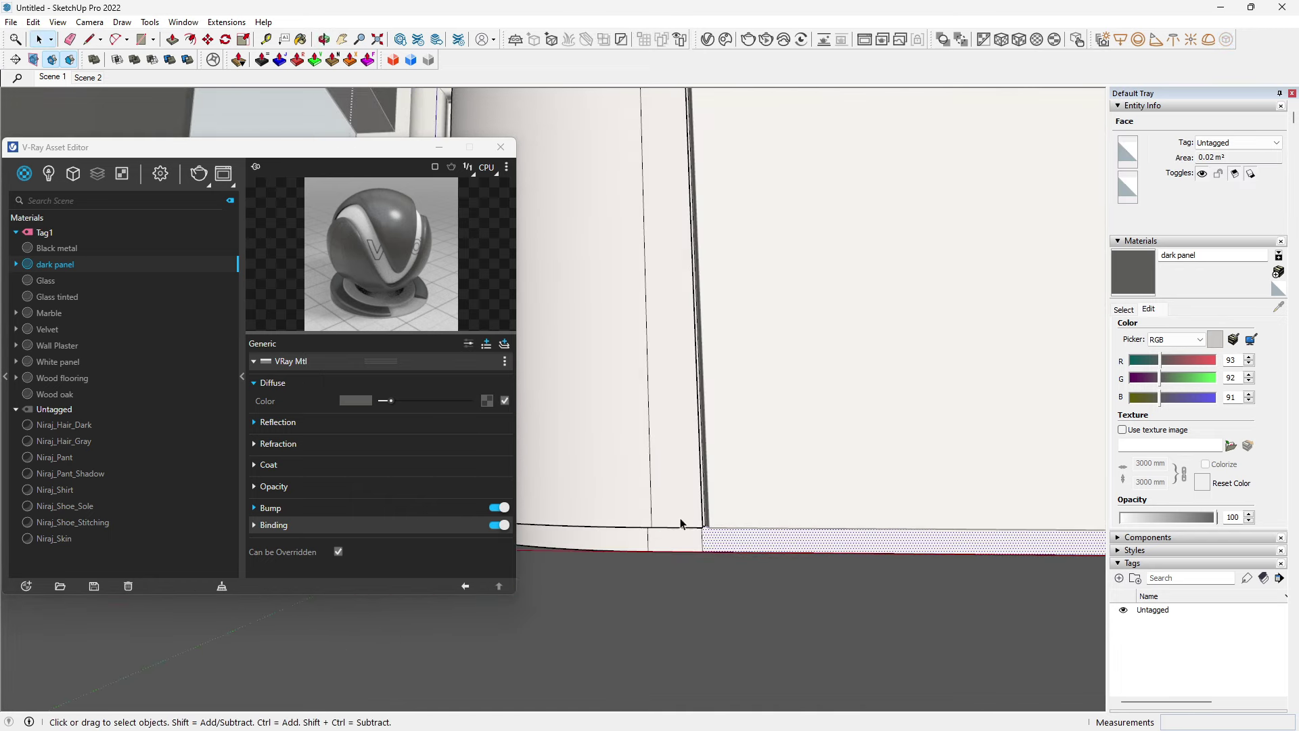
# Step: Paint the bottom strip and neighbouring plinth face with dark panel
pyautogui.rightClick(63, 265)
pyautogui.click(94, 291)
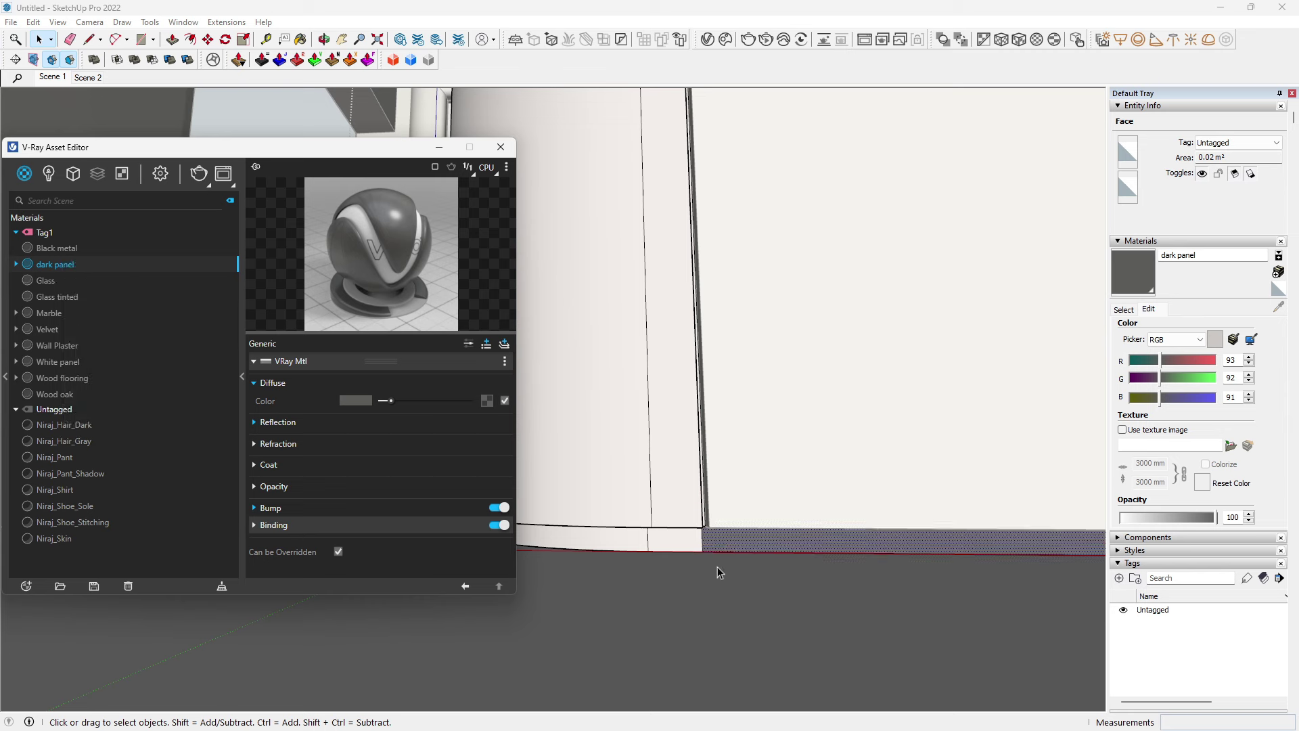
pyautogui.click(1133, 271)
pyautogui.click(676, 539)
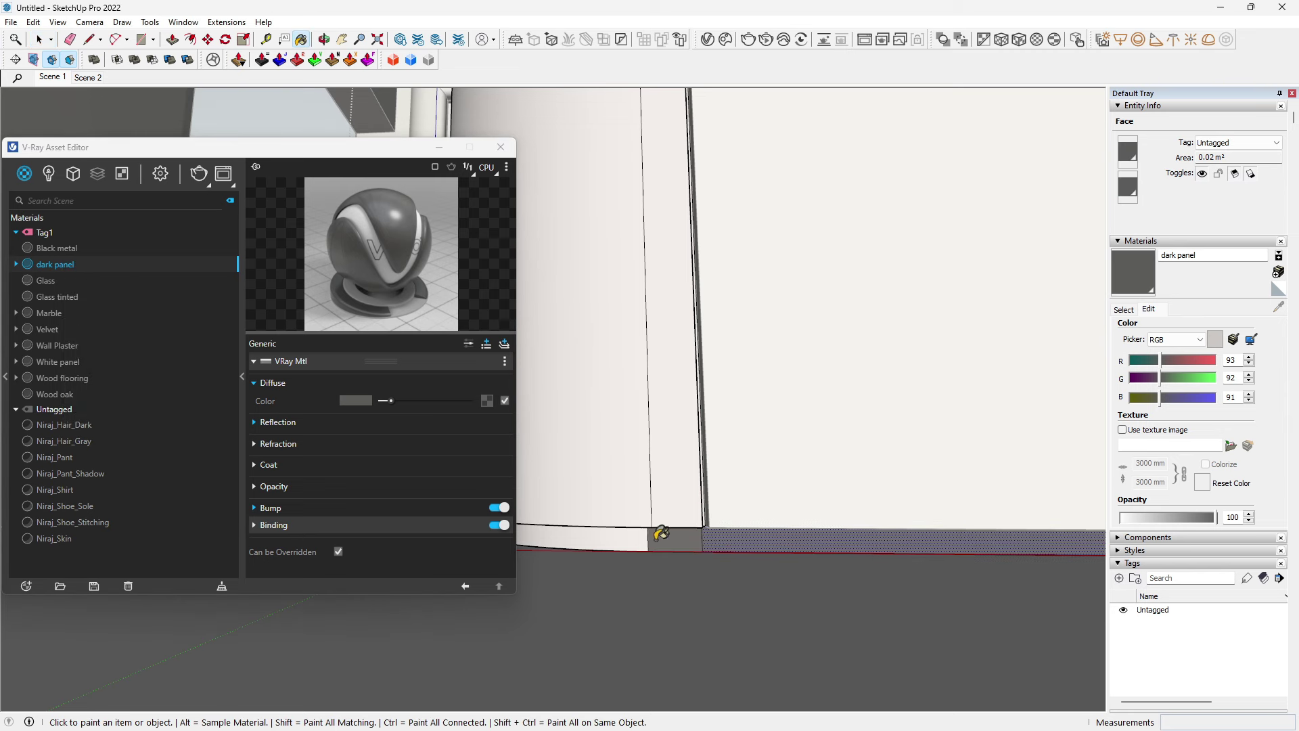
pyautogui.moveTo(634, 532)
pyautogui.mouseDown(button='middle')
pyautogui.moveTo(861, 534)
pyautogui.moveTo(814, 525)
pyautogui.mouseUp(button='middle')
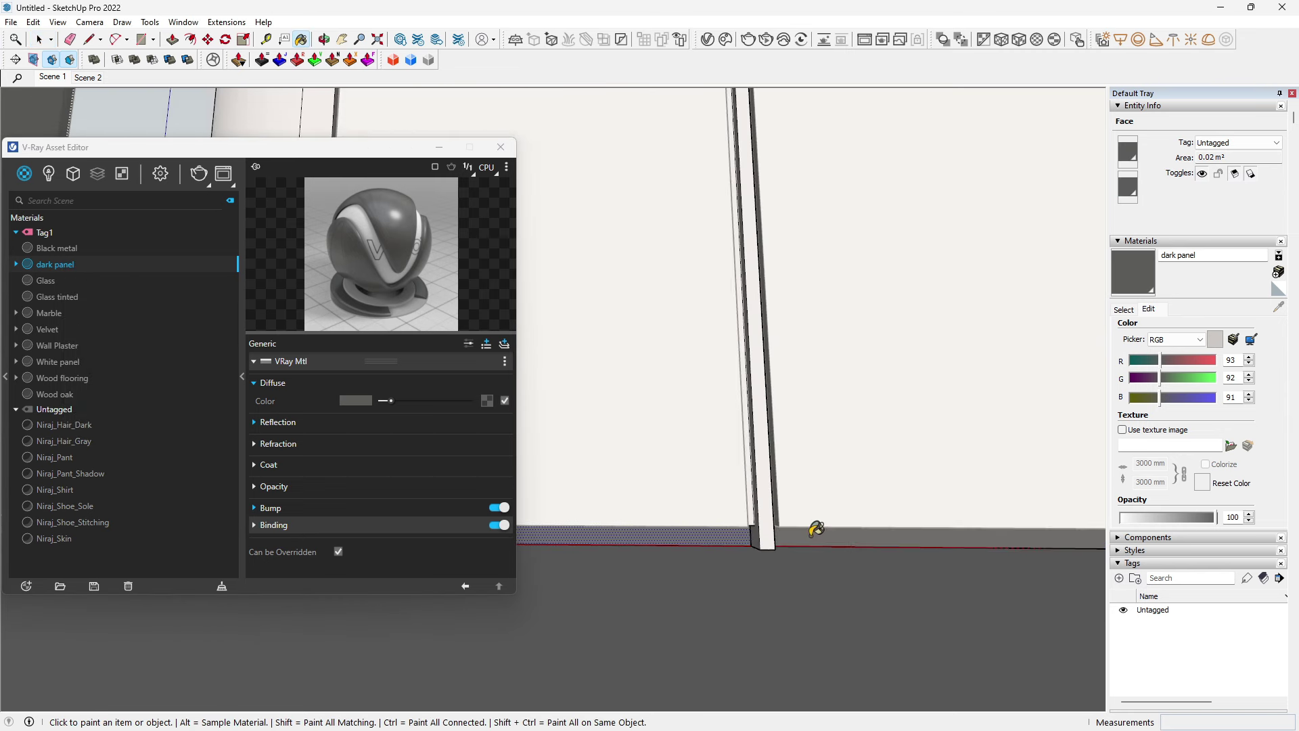
pyautogui.moveTo(631, 505)
pyautogui.mouseDown(button='middle')
pyautogui.moveTo(891, 542)
pyautogui.moveTo(797, 545)
pyautogui.moveTo(924, 547)
pyautogui.moveTo(826, 507)
pyautogui.moveTo(870, 537)
pyautogui.moveTo(763, 542)
pyautogui.moveTo(957, 547)
pyautogui.mouseUp(button='middle')
# Step: Select the floor face and make Wood flooring the active material
pyautogui.click(539, 290)
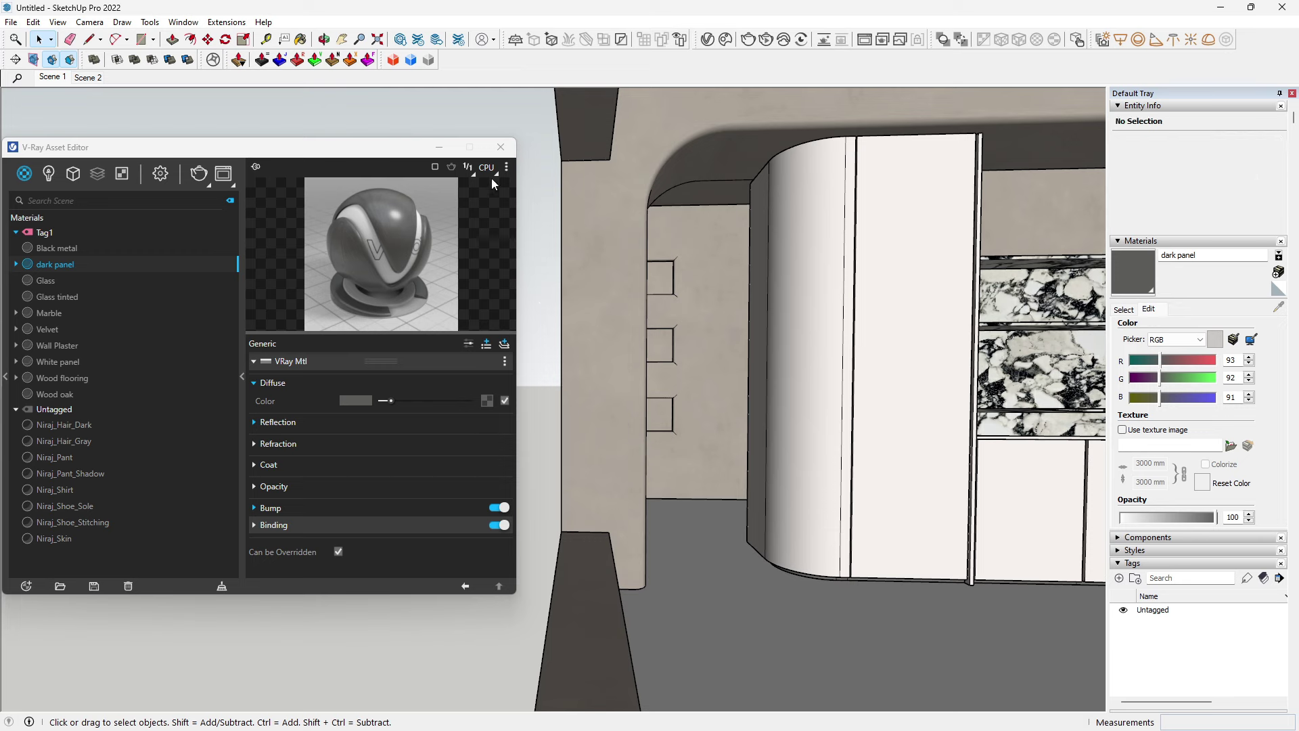
pyautogui.moveTo(677, 473); pyautogui.dragTo(854, 611, button='middle')
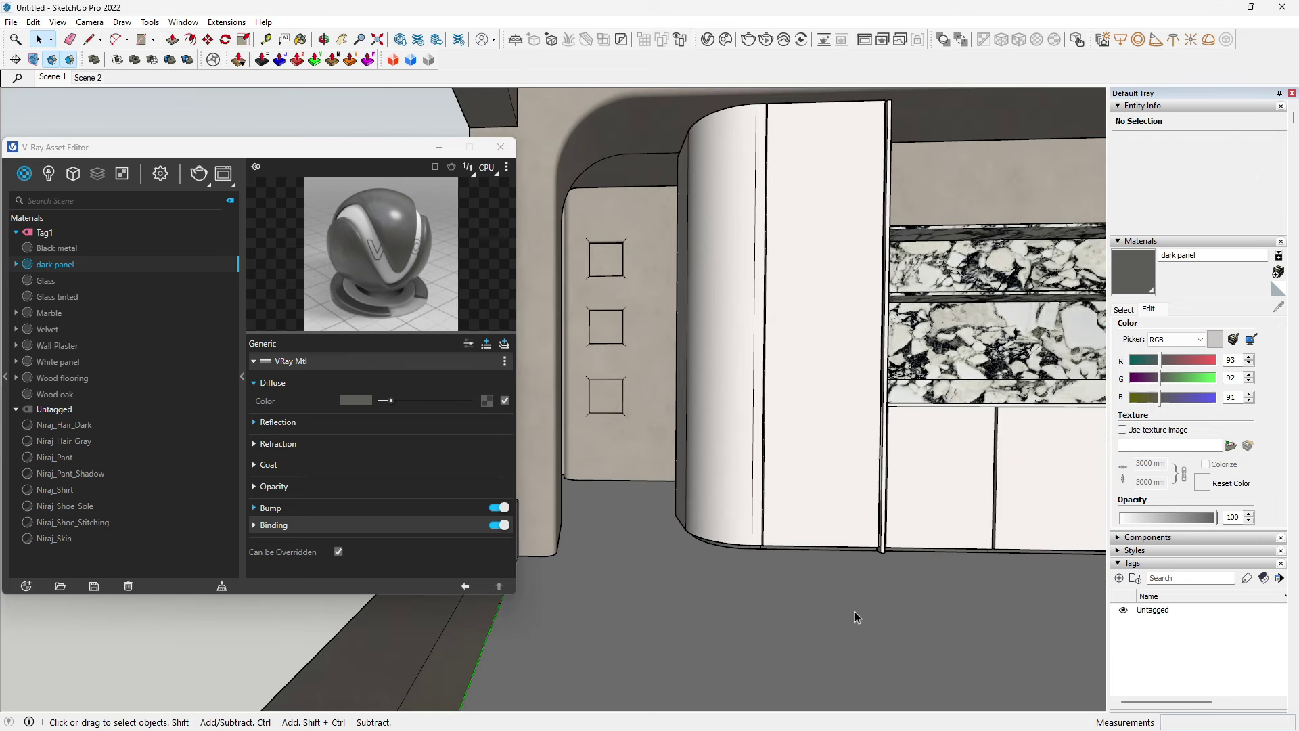
pyautogui.click(790, 582)
pyautogui.click(829, 595)
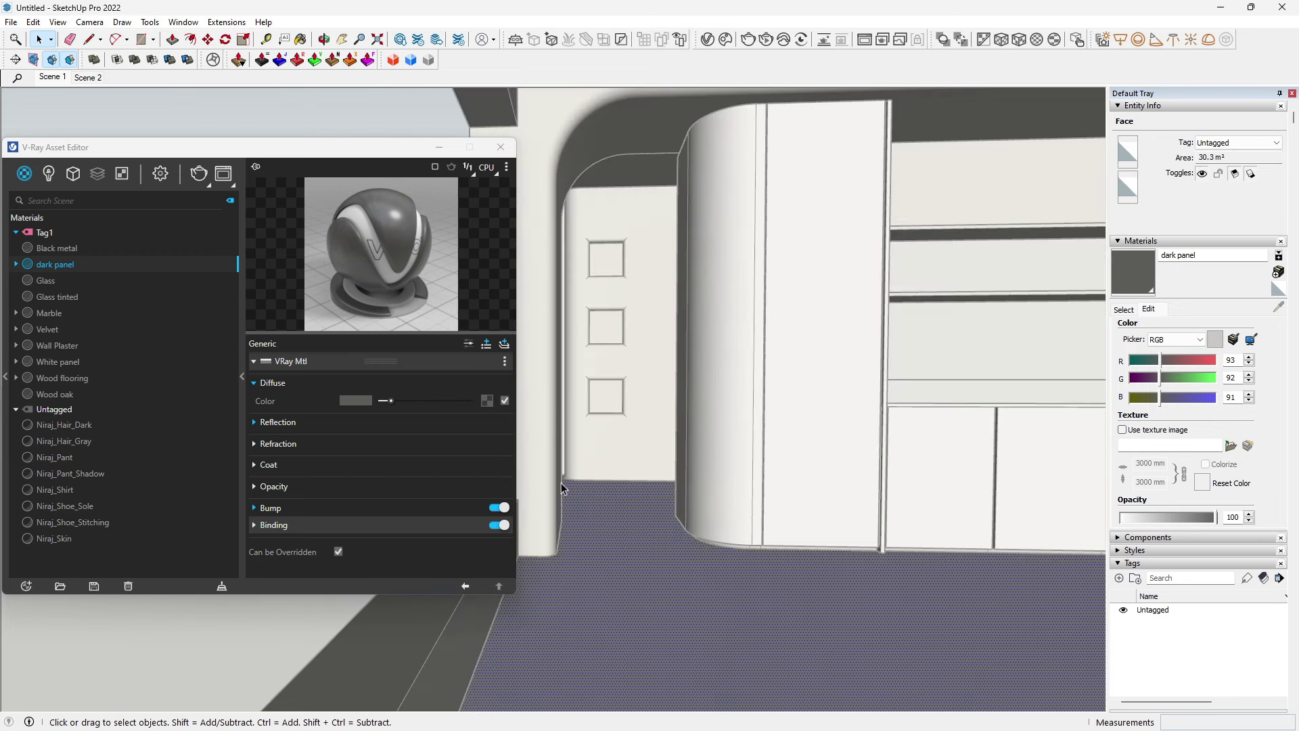
pyautogui.click(58, 378)
# Step: Apply Wood flooring to the selected floor face
pyautogui.rightClick(59, 378)
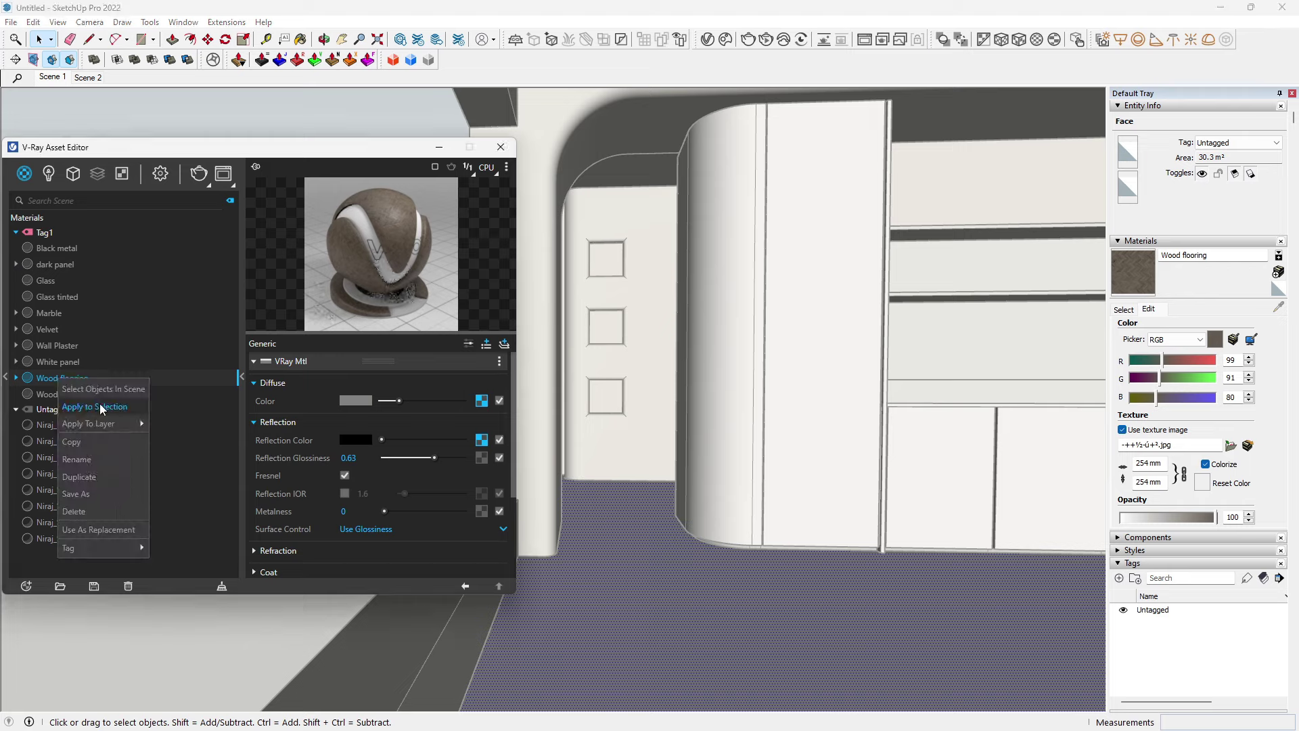
pyautogui.click(102, 409)
pyautogui.moveTo(783, 600)
pyautogui.mouseDown(button='middle')
pyautogui.moveTo(850, 525)
pyautogui.moveTo(916, 603)
pyautogui.moveTo(854, 653)
pyautogui.mouseUp(button='middle')
pyautogui.scroll(1, 854, 653)
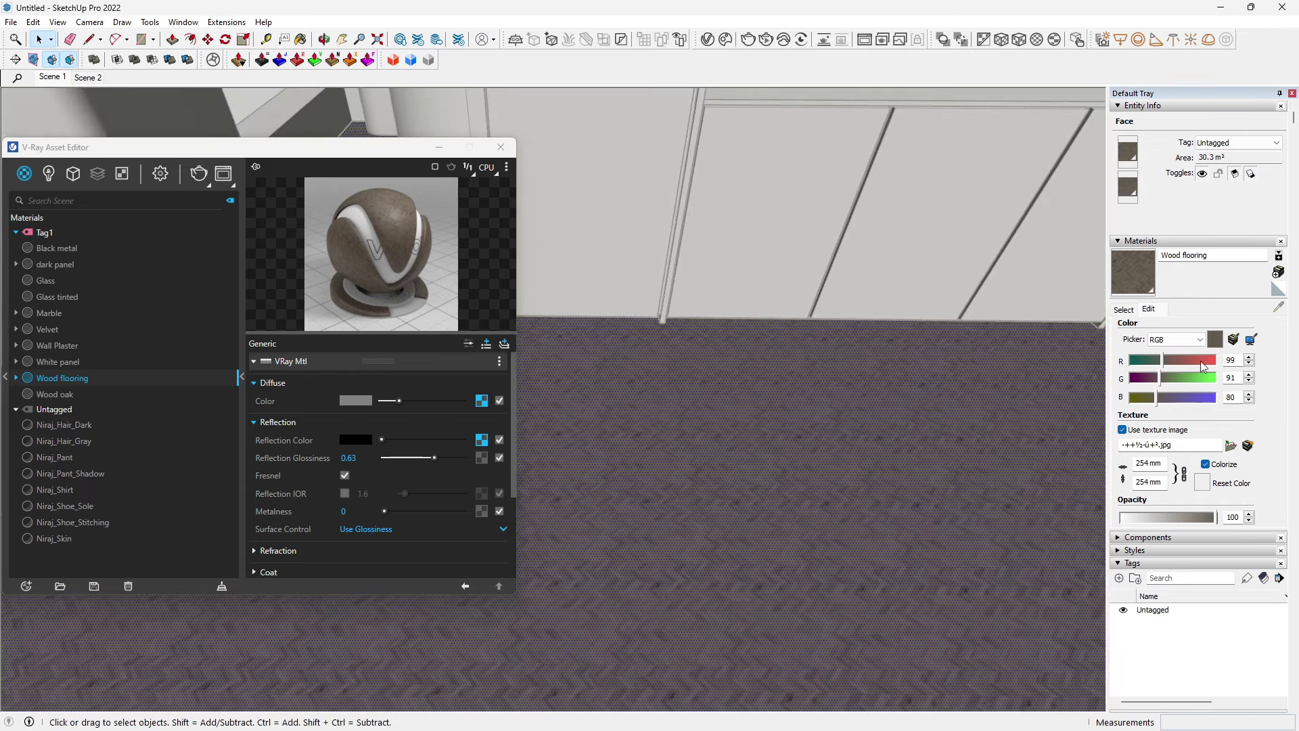
# Step: Set the Wood flooring texture size to 2000 mm
pyautogui.click(1146, 311)
pyautogui.doubleClick(1147, 463)
pyautogui.write('2000')
pyautogui.press('Return')
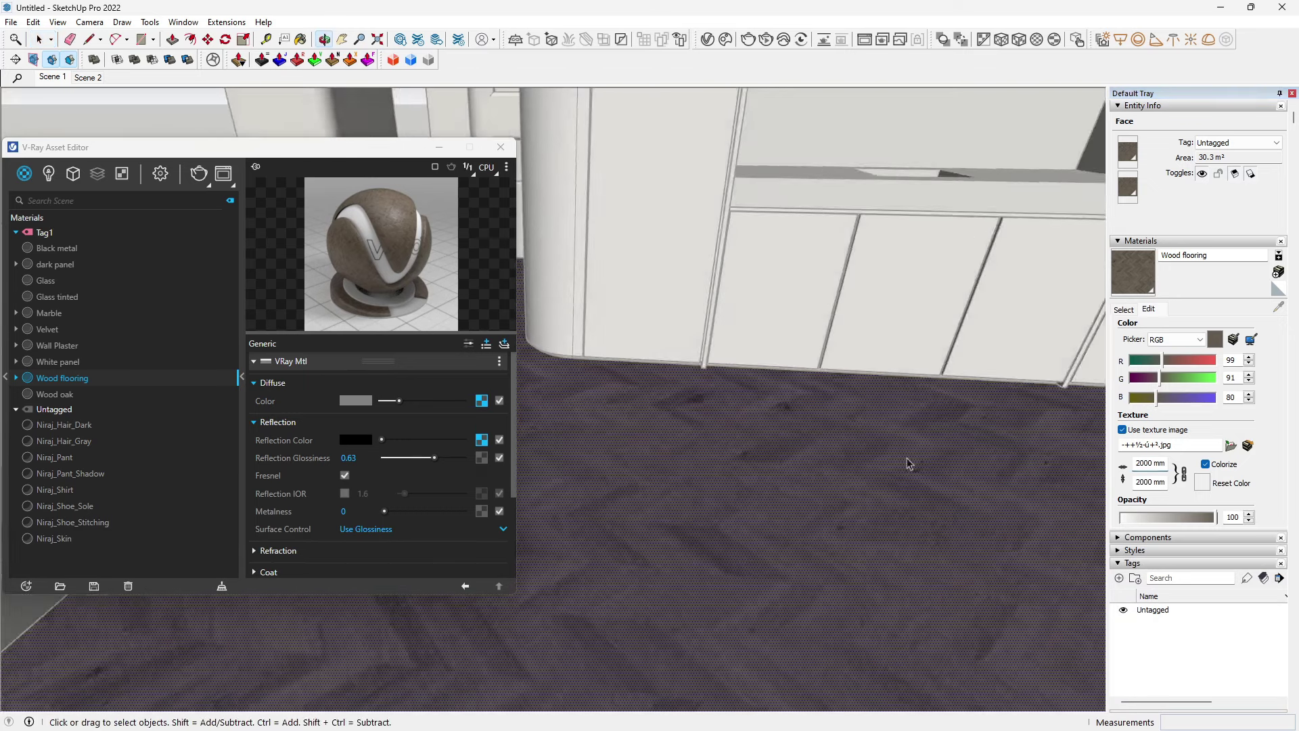
pyautogui.moveTo(815, 419); pyautogui.dragTo(907, 516, button='middle')
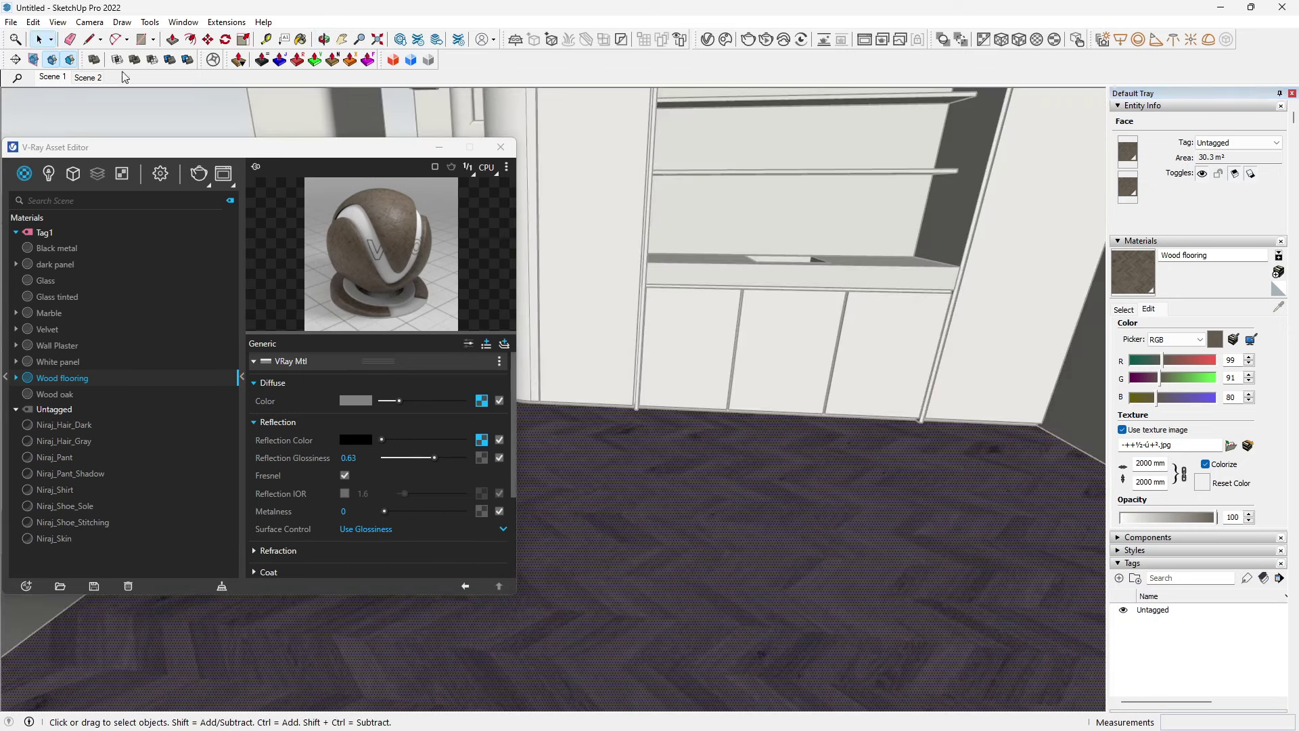
# Step: Return to Scene 1 and turn on Safe Frame in the render settings
pyautogui.click(46, 79)
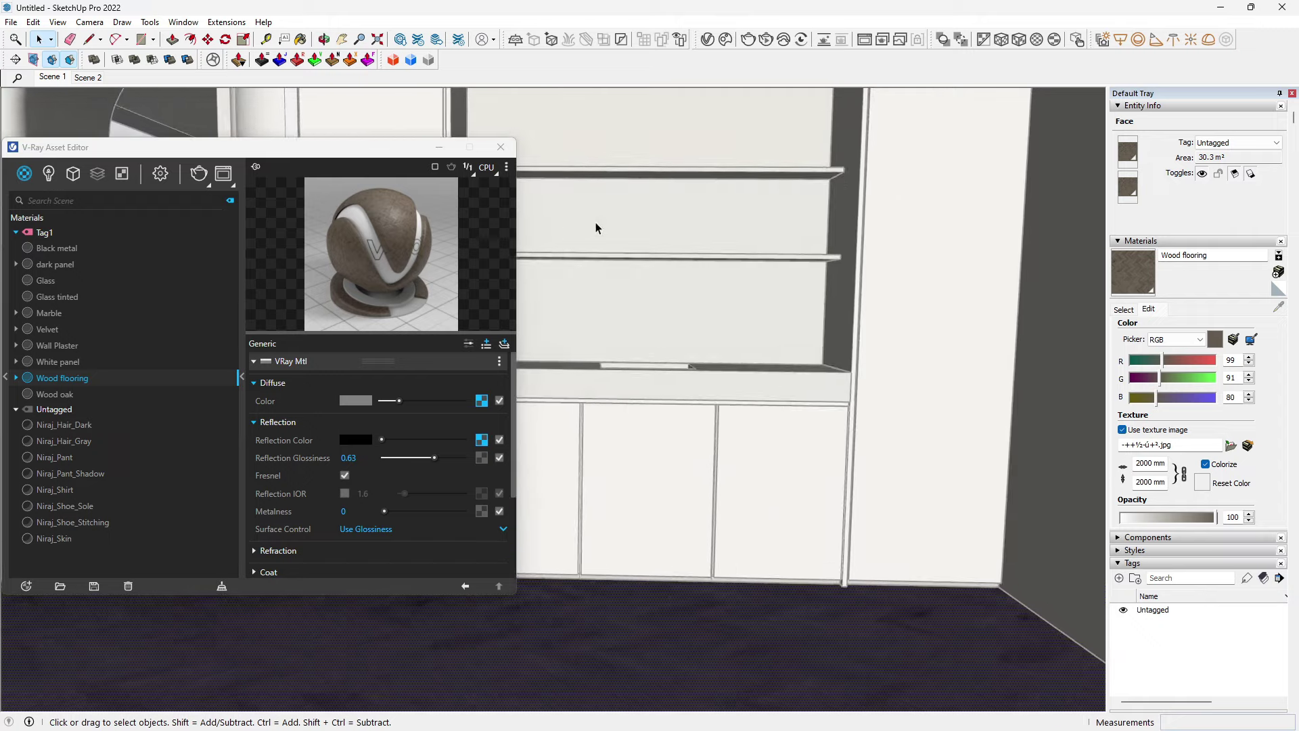
pyautogui.click(169, 171)
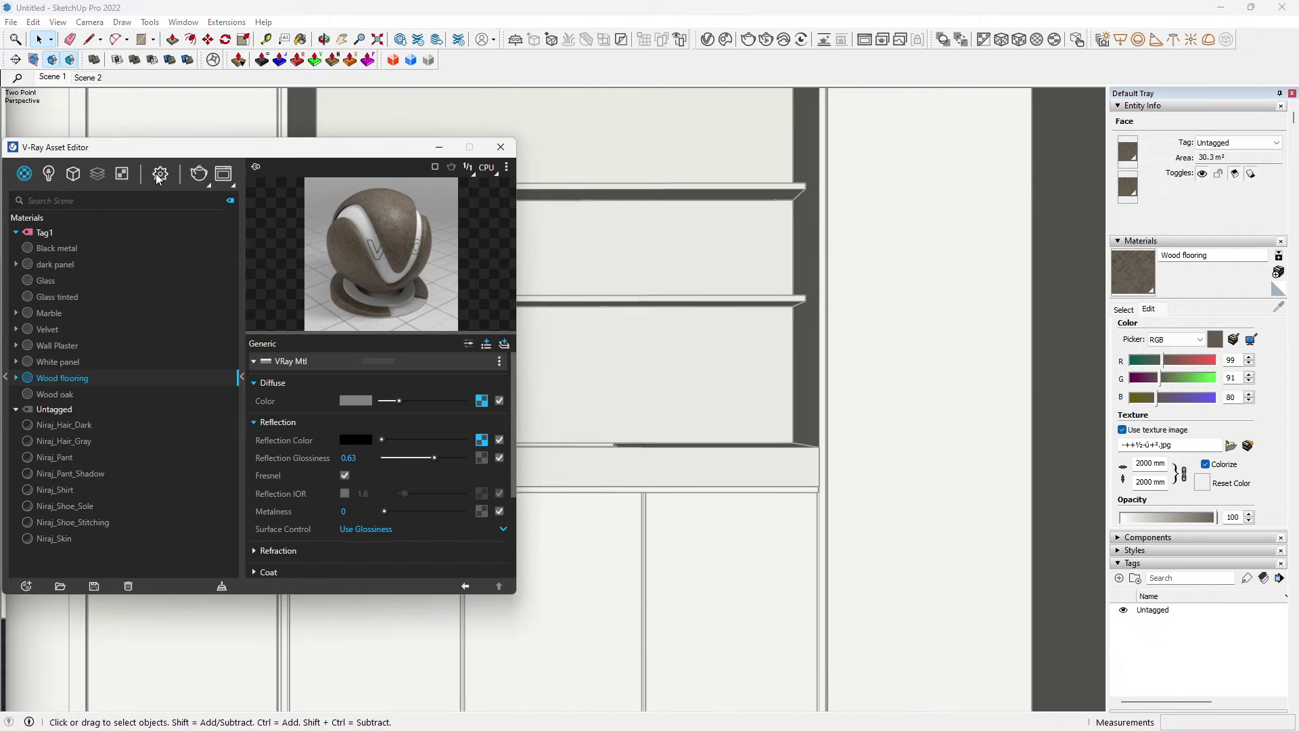
pyautogui.click(220, 357)
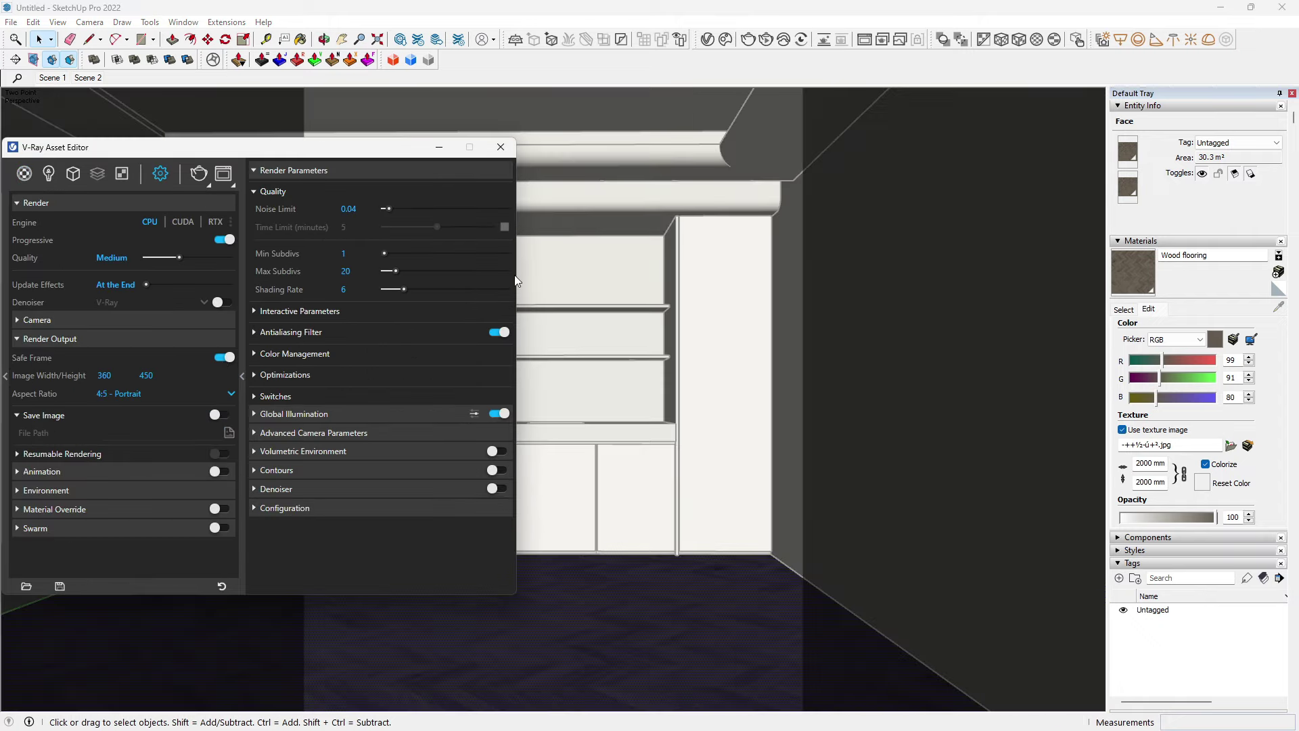
pyautogui.moveTo(124, 150); pyautogui.dragTo(645, 233)
# Step: Close the group being edited and go back to the materials list
pyautogui.rightClick(54, 295)
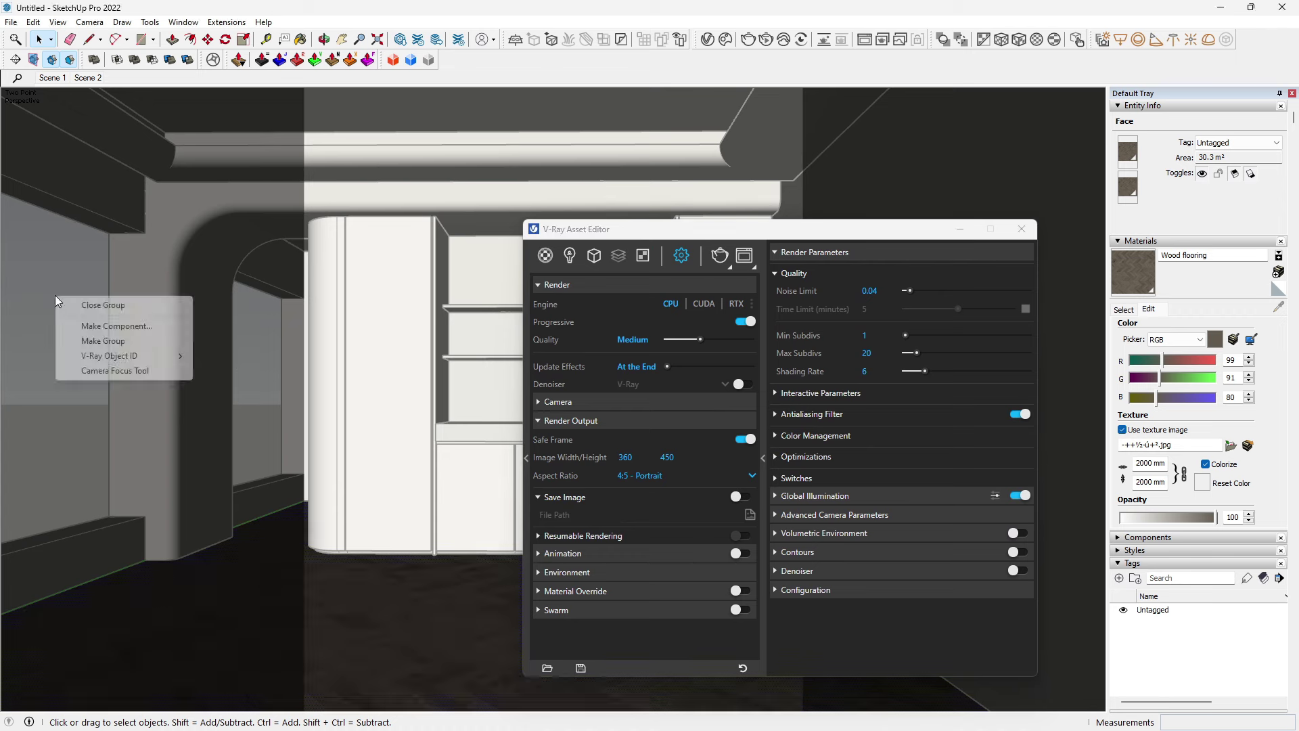
pyautogui.click(71, 283)
pyautogui.rightClick(72, 282)
pyautogui.click(85, 293)
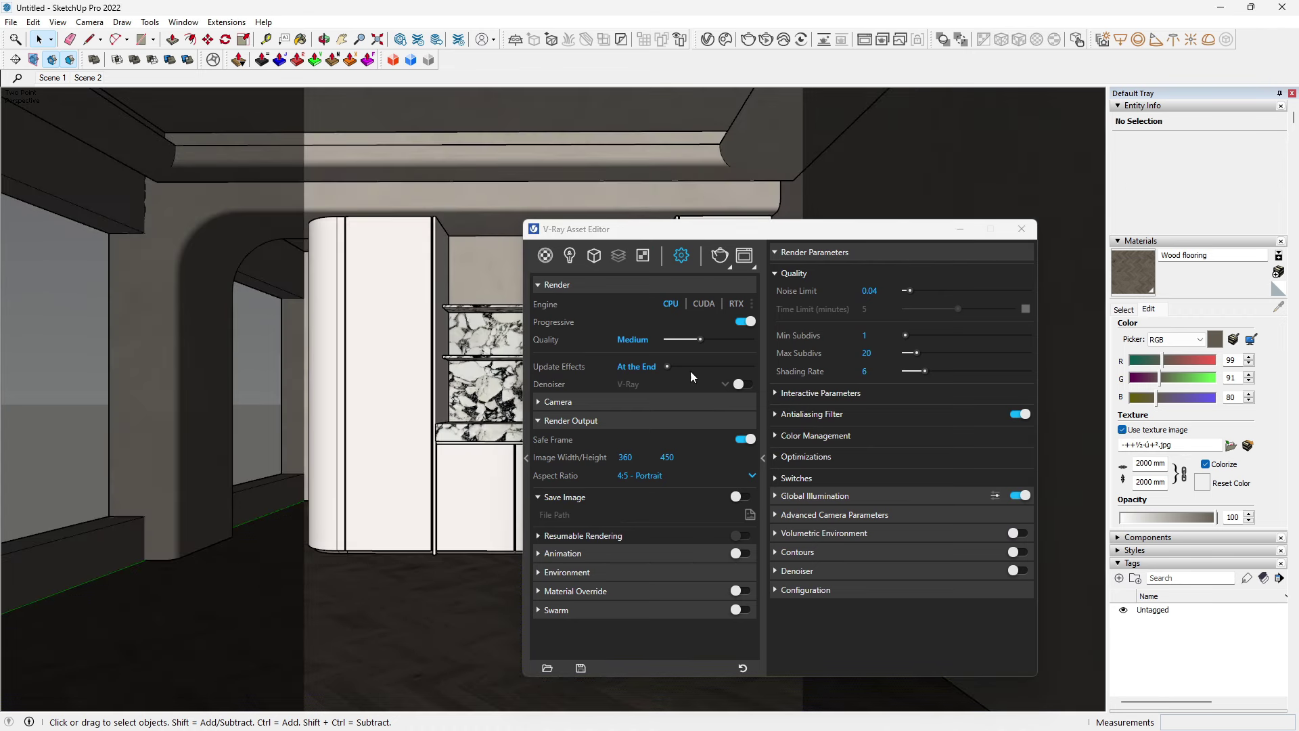
pyautogui.click(545, 256)
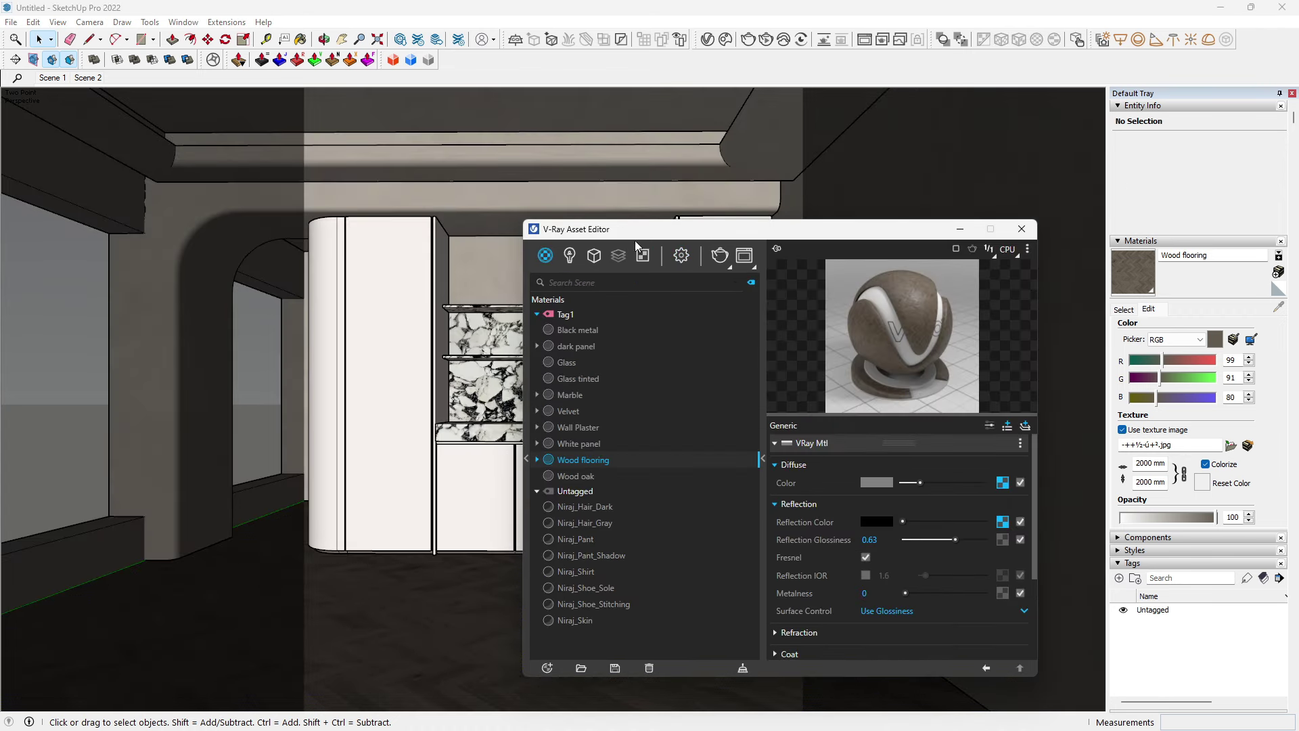
pyautogui.moveTo(640, 234); pyautogui.dragTo(656, 209)
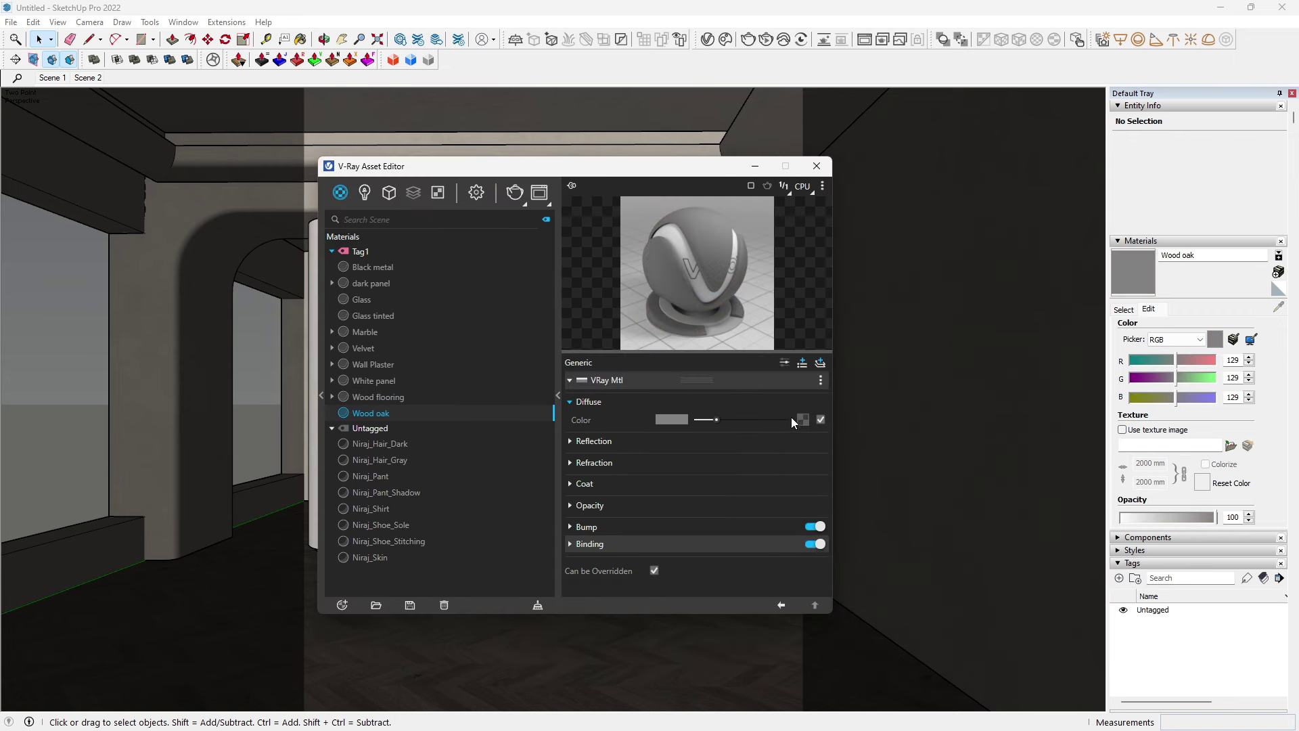
# Step: Import Wood Fine 18-42 100cm from Chaos Cosmos under Materials > Wood
pyautogui.click(724, 40)
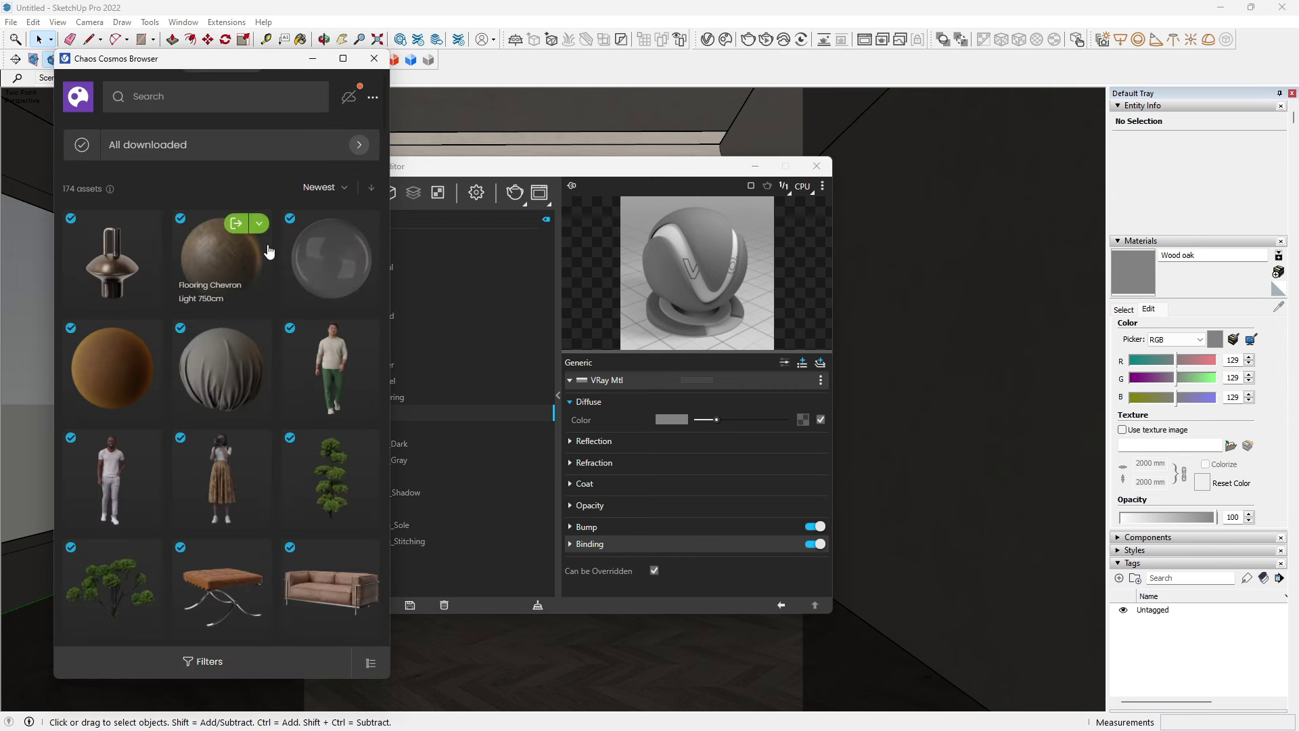
pyautogui.moveTo(221, 257)
pyautogui.scroll(-3, 257, 274)
pyautogui.scroll(-2, 257, 279)
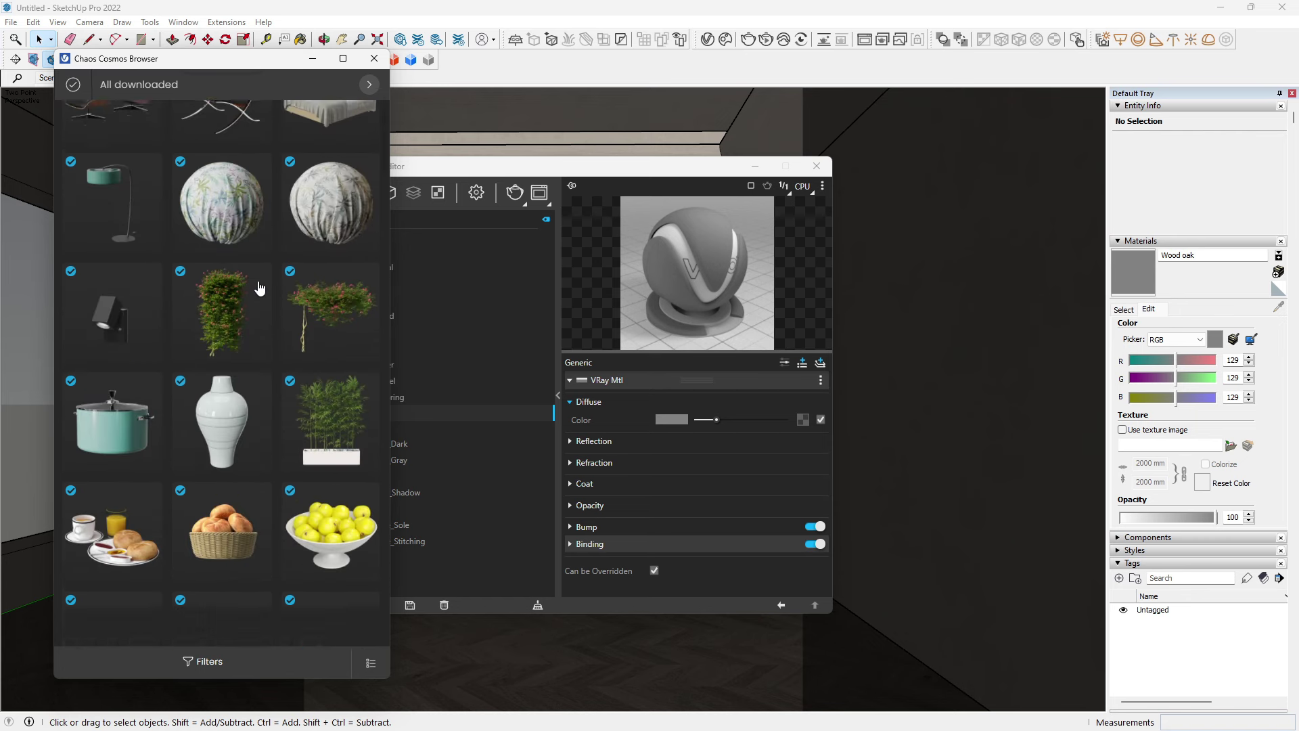
pyautogui.scroll(2, 257, 278)
pyautogui.scroll(3, 257, 279)
pyautogui.click(359, 146)
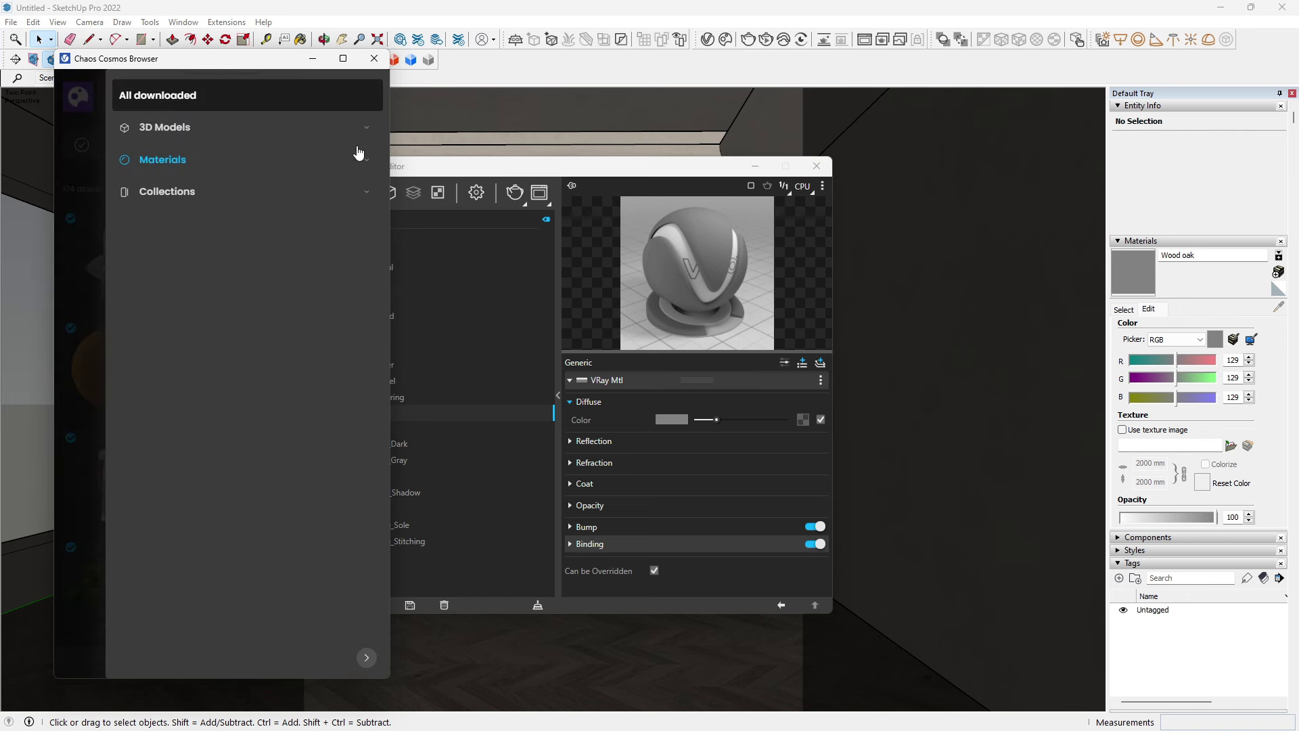
pyautogui.click(367, 161)
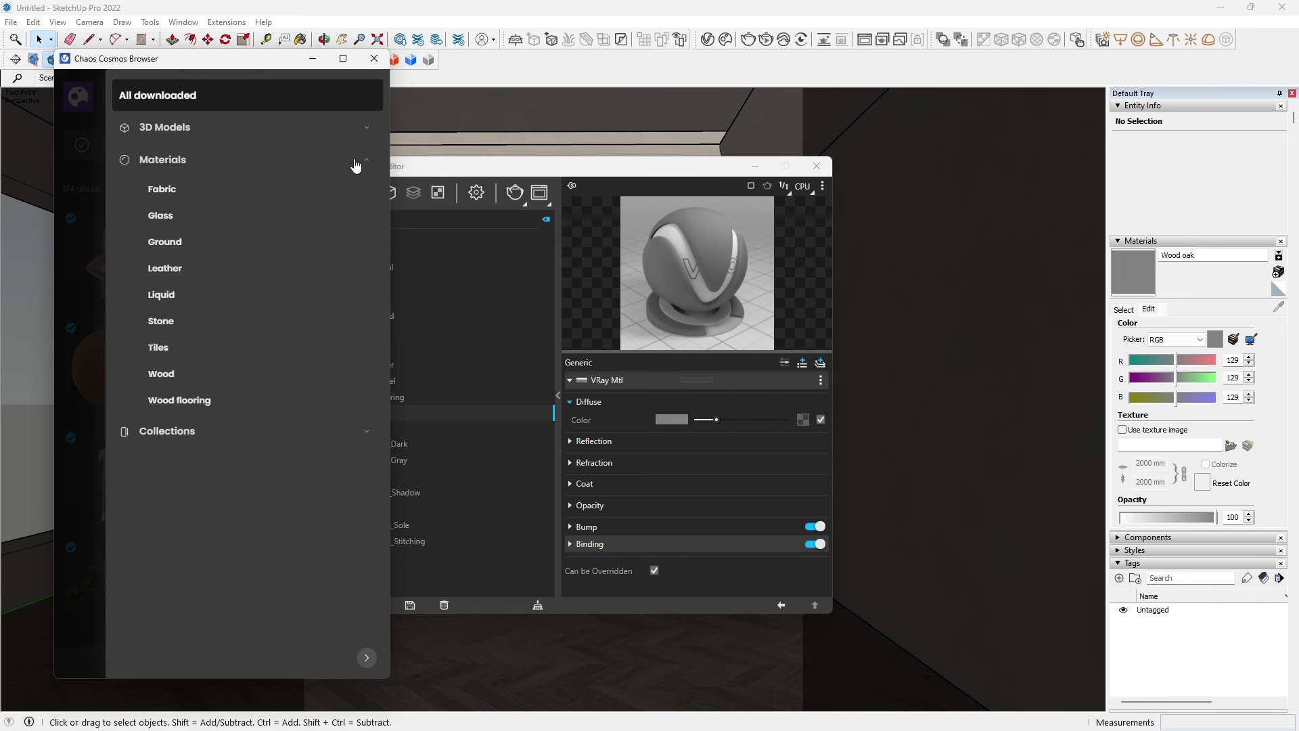
pyautogui.click(177, 401)
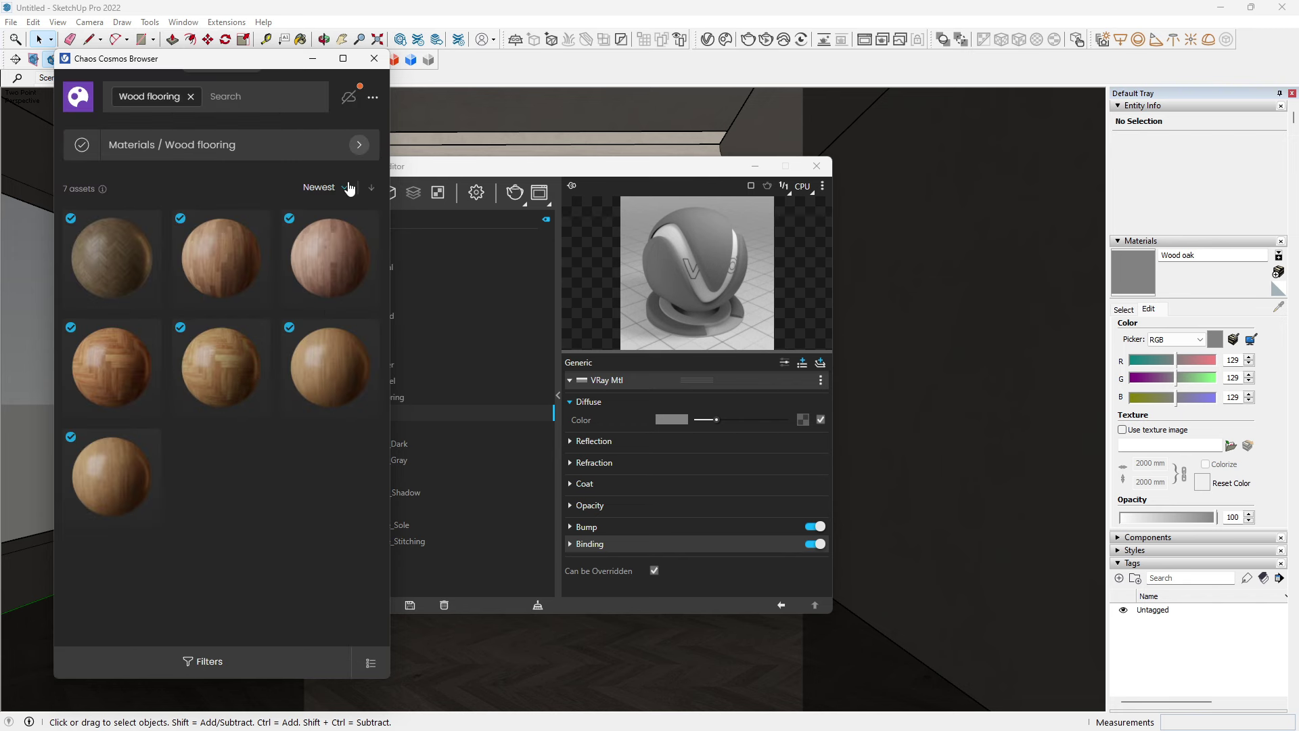
pyautogui.click(359, 150)
pyautogui.click(177, 371)
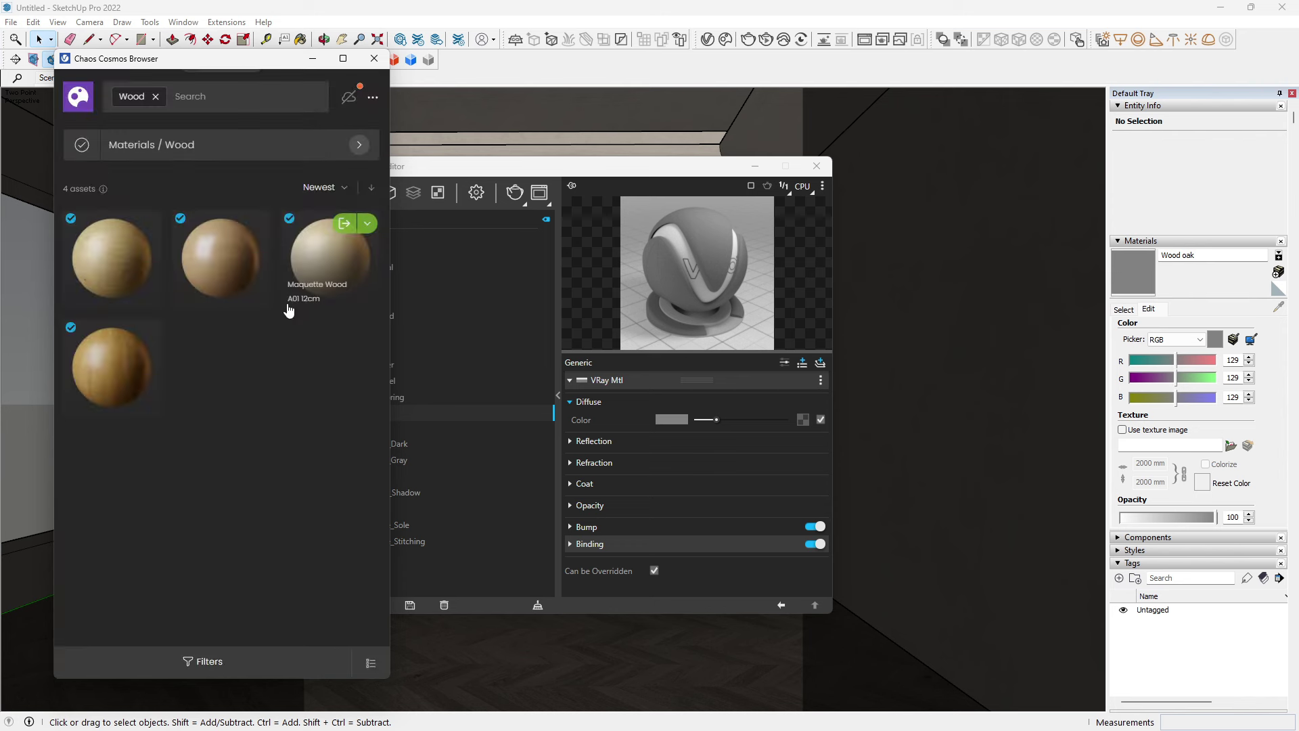
pyautogui.click(126, 331)
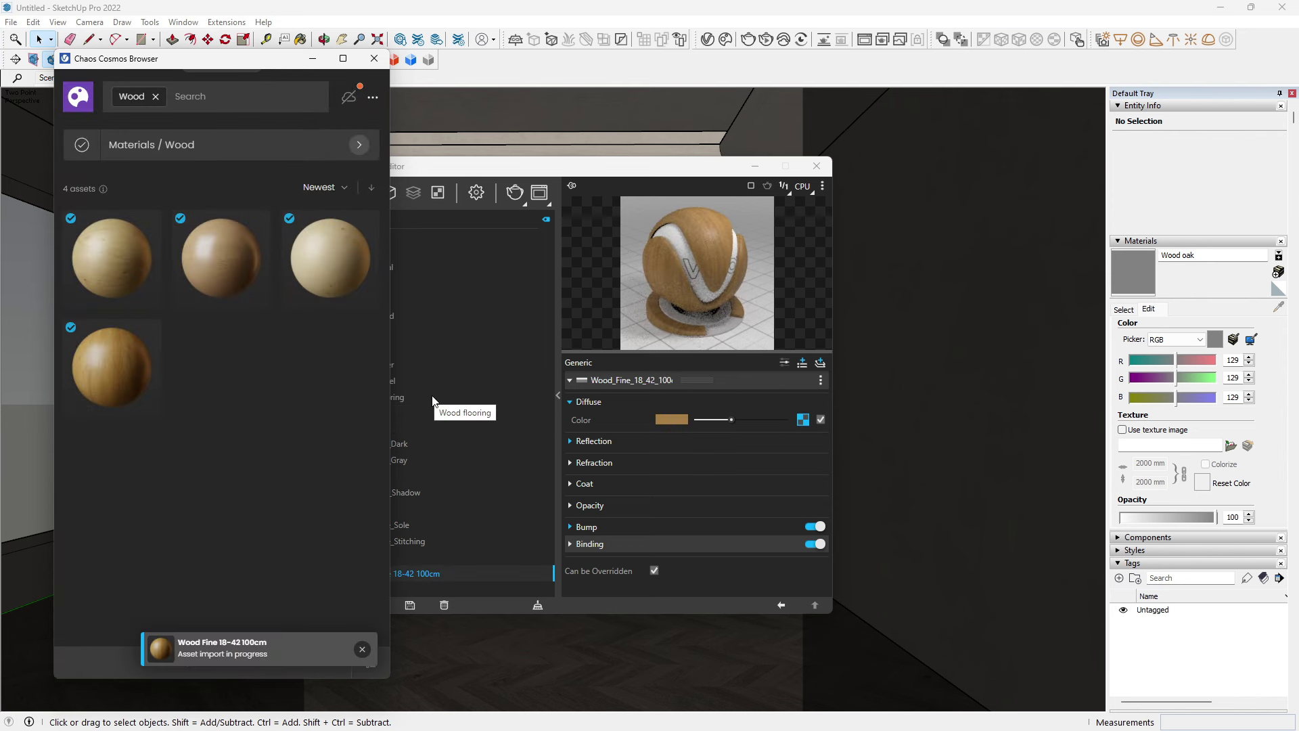
# Step: Close Cosmos and move the Wood Fine 18-42 material into Tag1
pyautogui.click(374, 58)
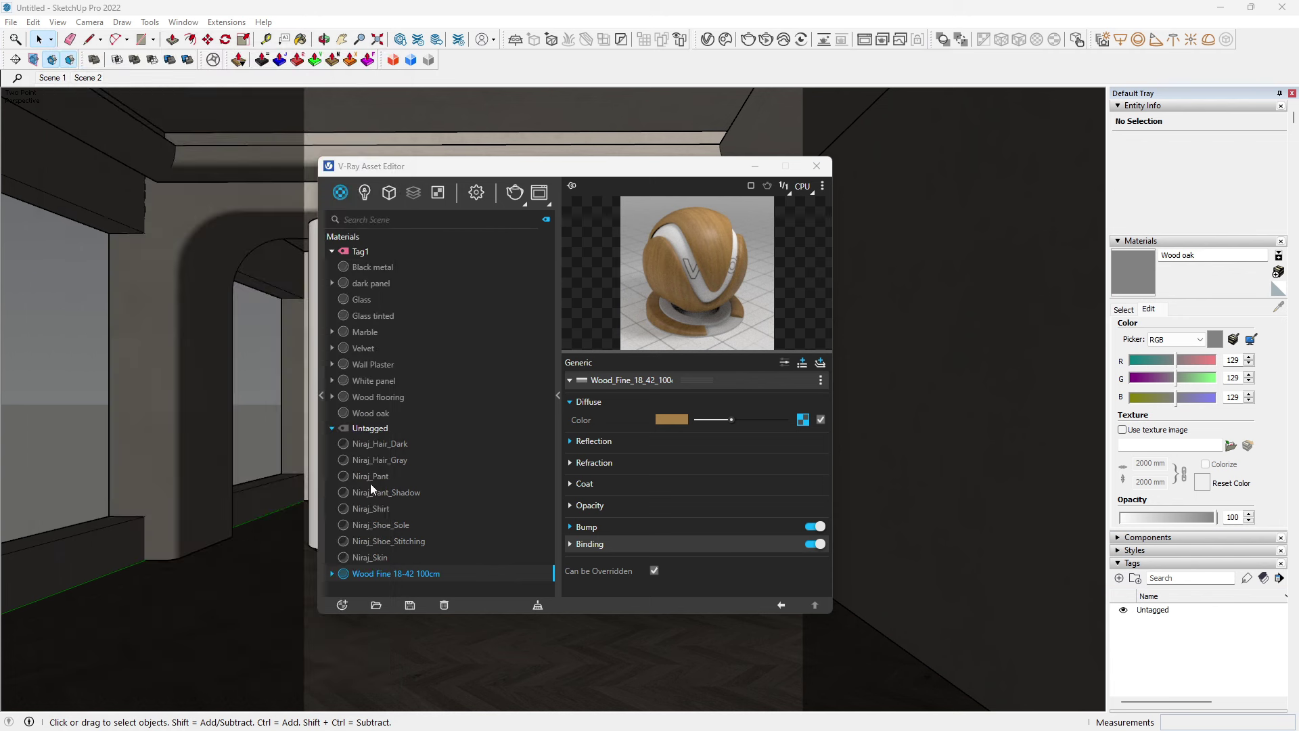
pyautogui.rightClick(429, 574)
pyautogui.moveTo(473, 564)
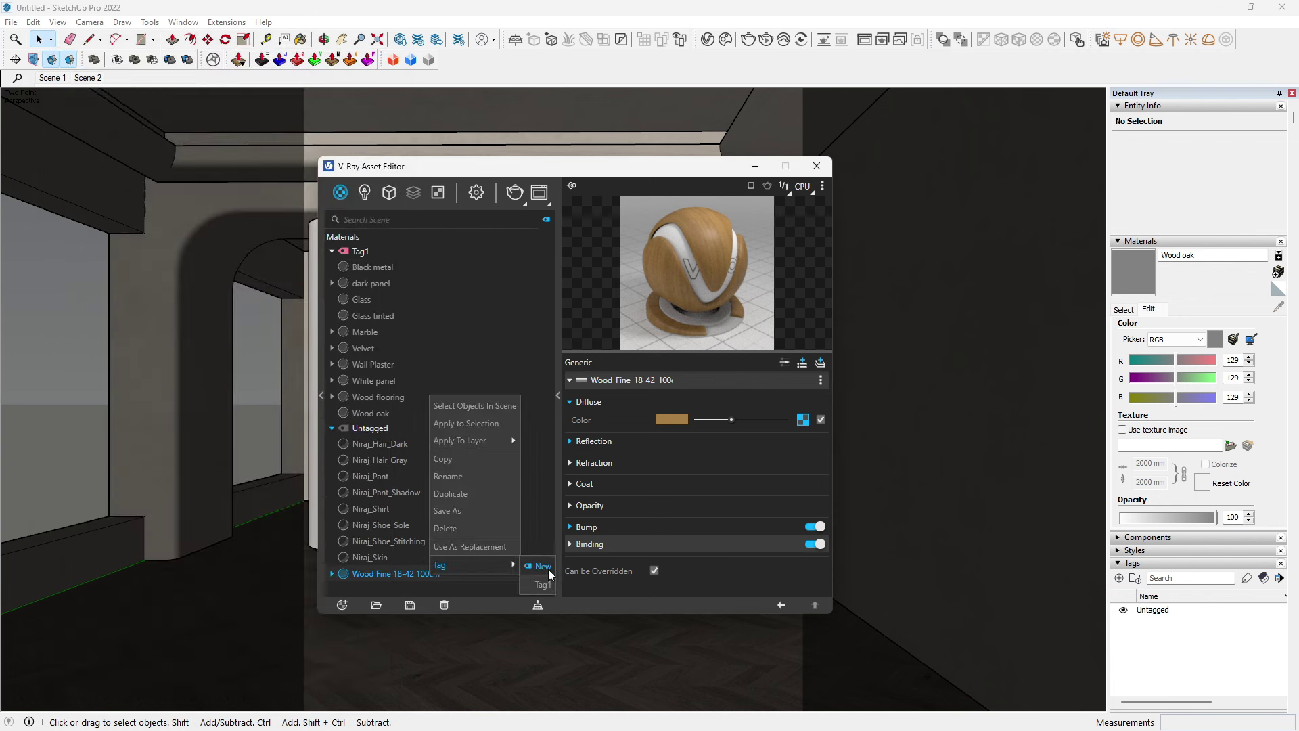
pyautogui.click(543, 585)
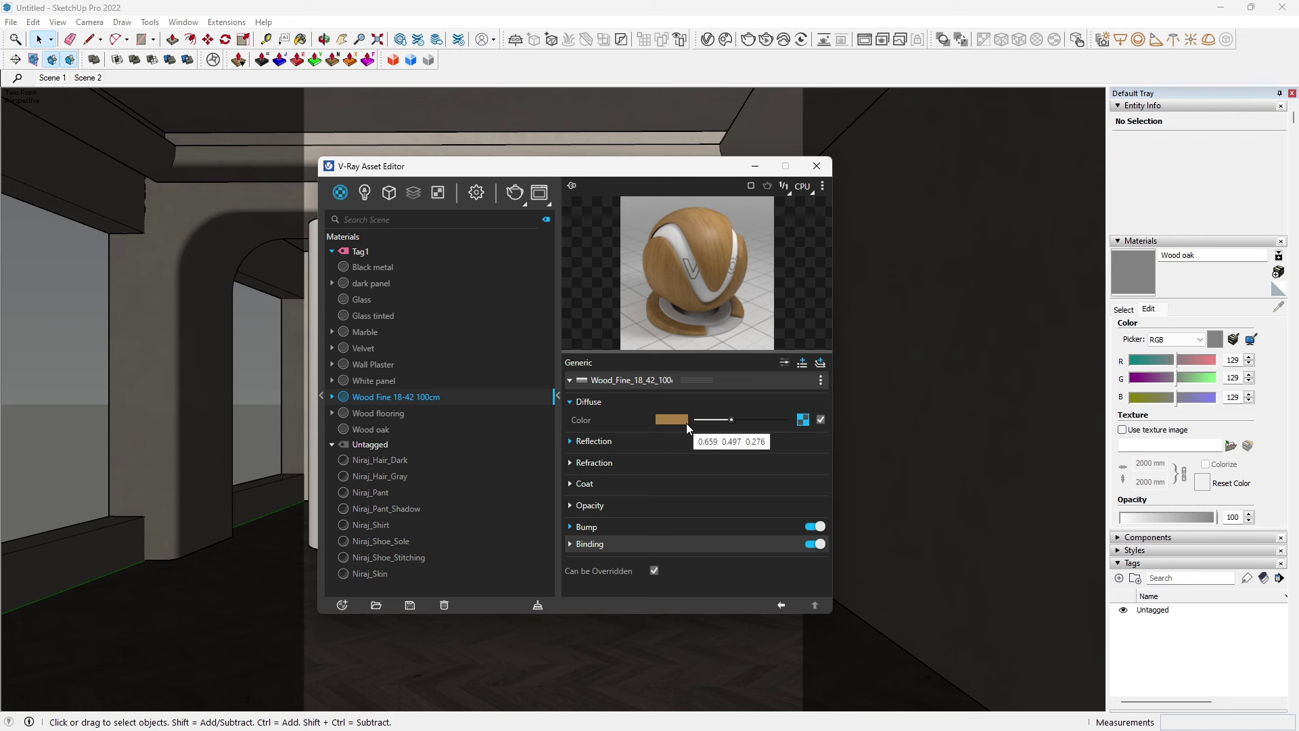
pyautogui.click(803, 420)
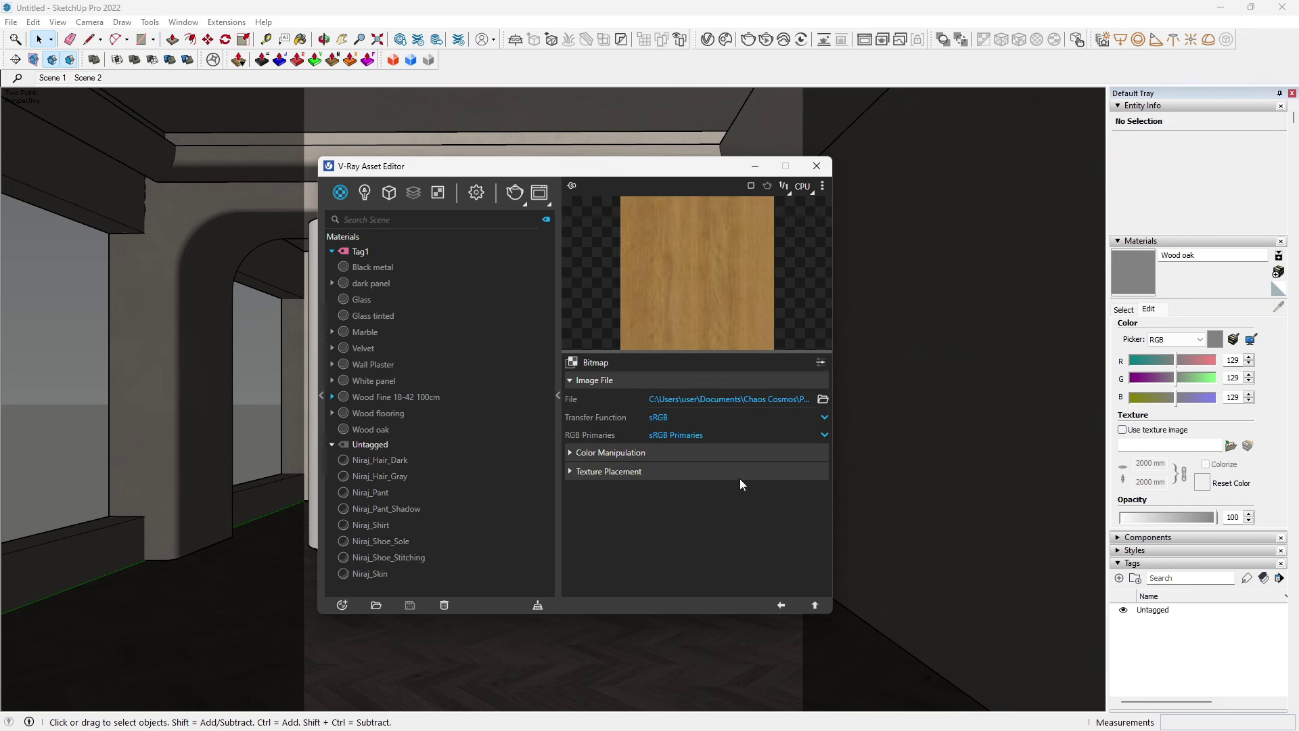
pyautogui.click(782, 604)
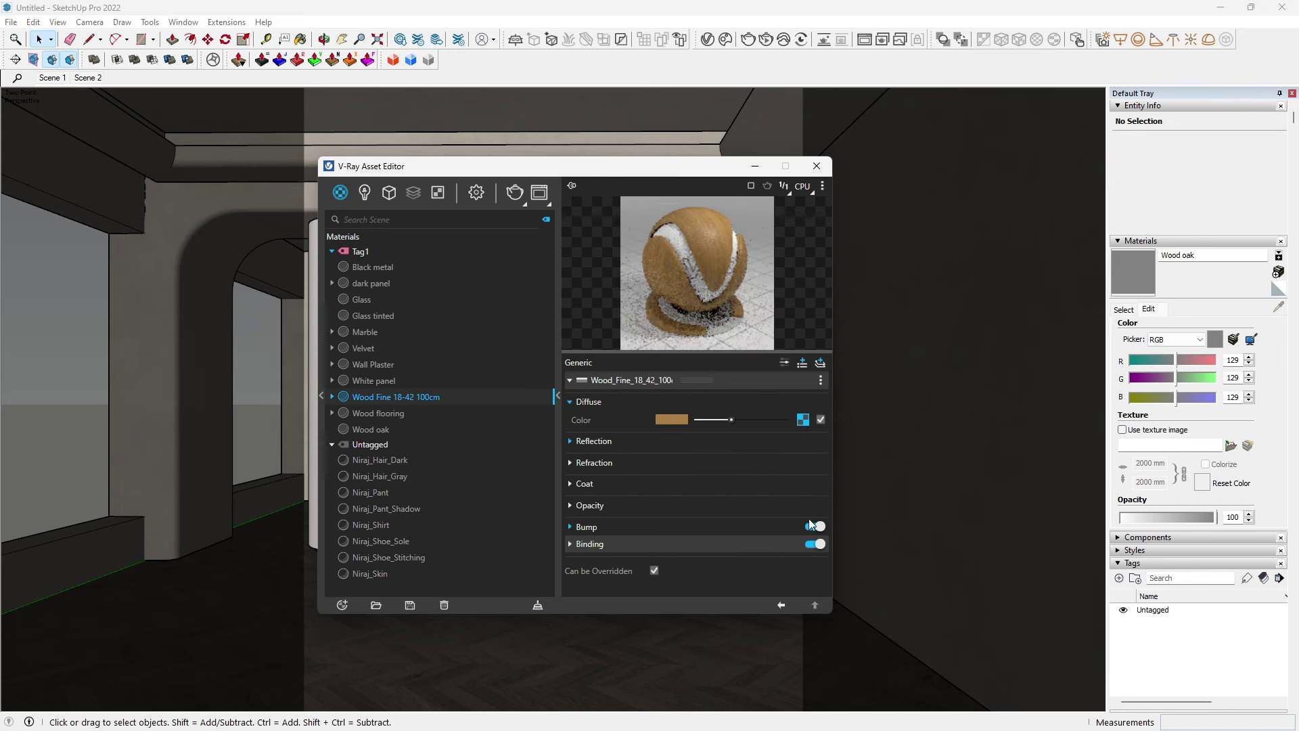
# Step: Wrap the Wood Fine diffuse map in Color Correction, darkened to gain 0.86, gamma 0.65
pyautogui.rightClick(803, 420)
pyautogui.click(706, 290)
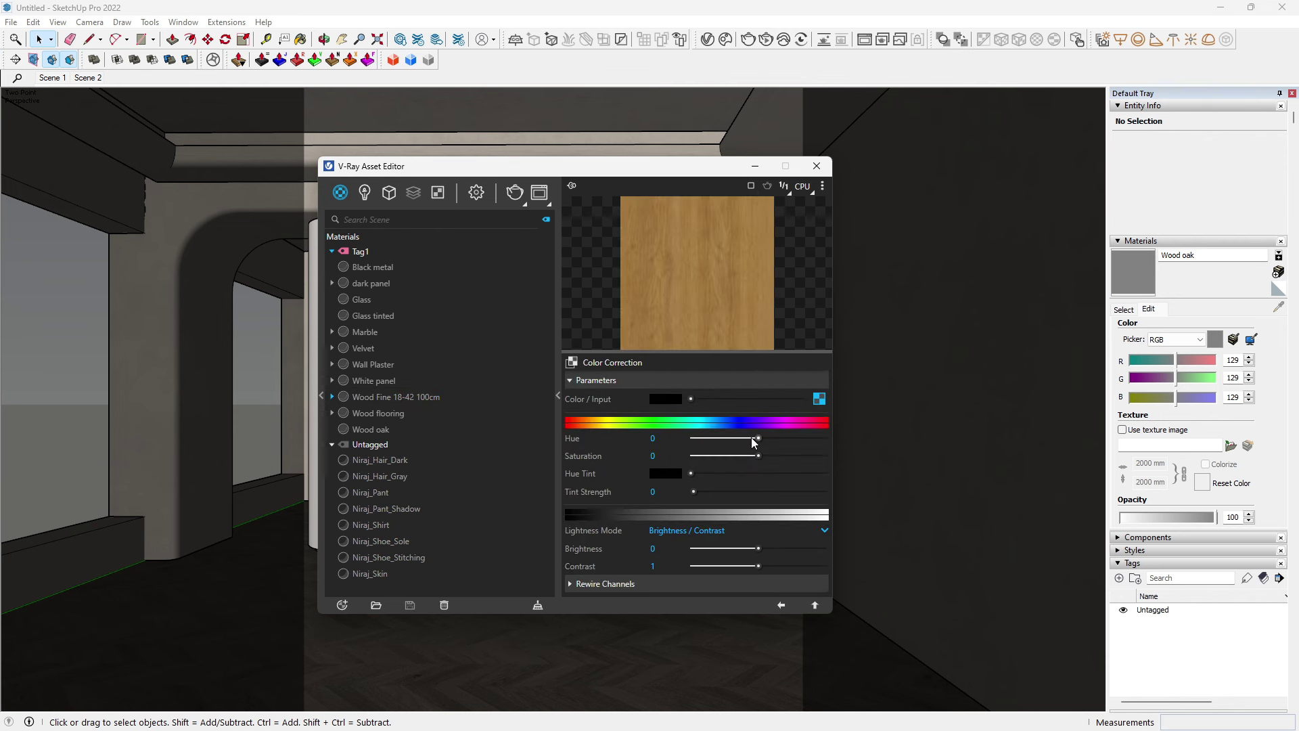
pyautogui.click(766, 530)
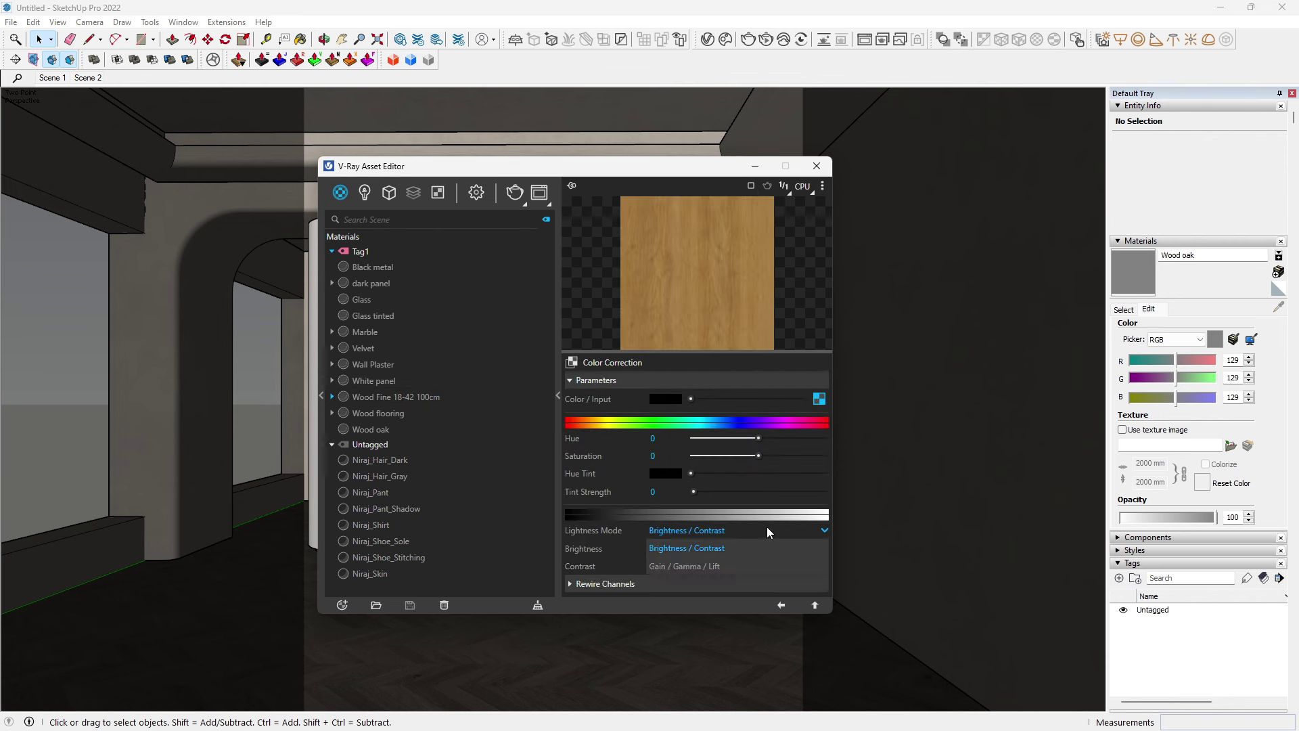
pyautogui.click(749, 562)
pyautogui.moveTo(752, 547); pyautogui.dragTo(735, 566)
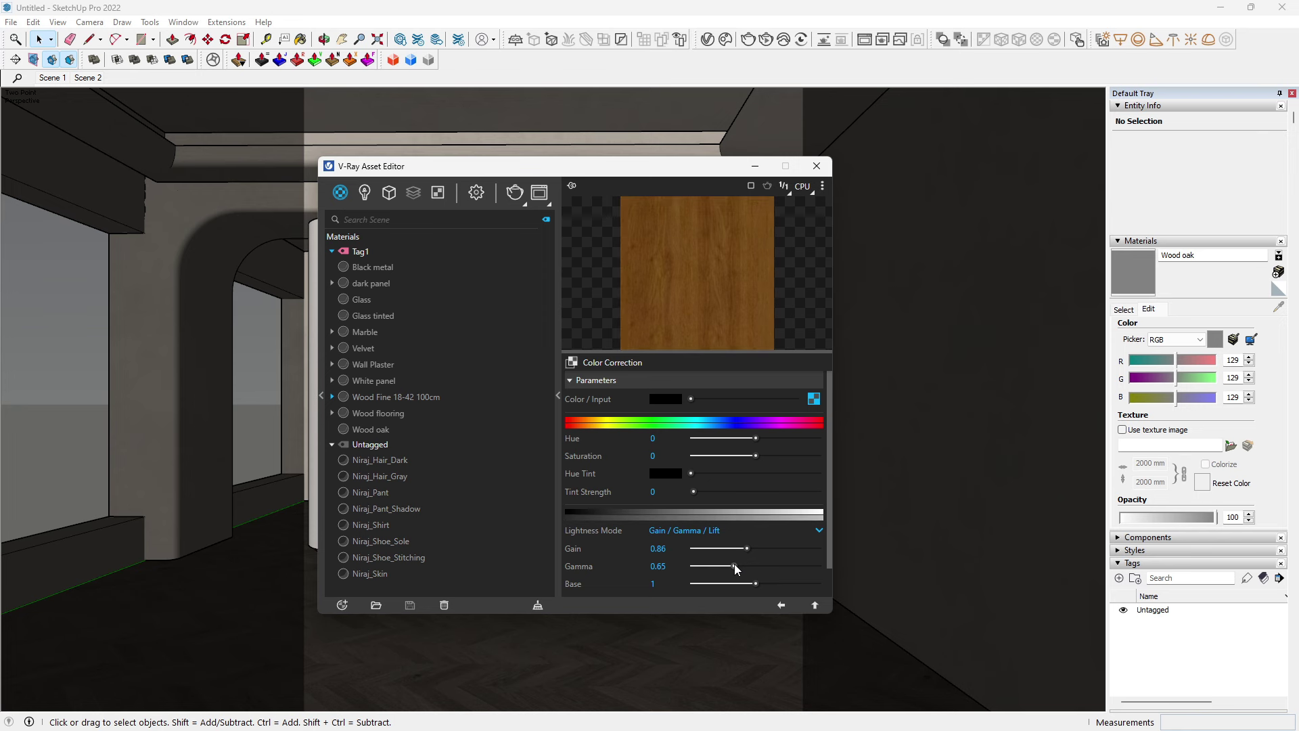
pyautogui.click(780, 606)
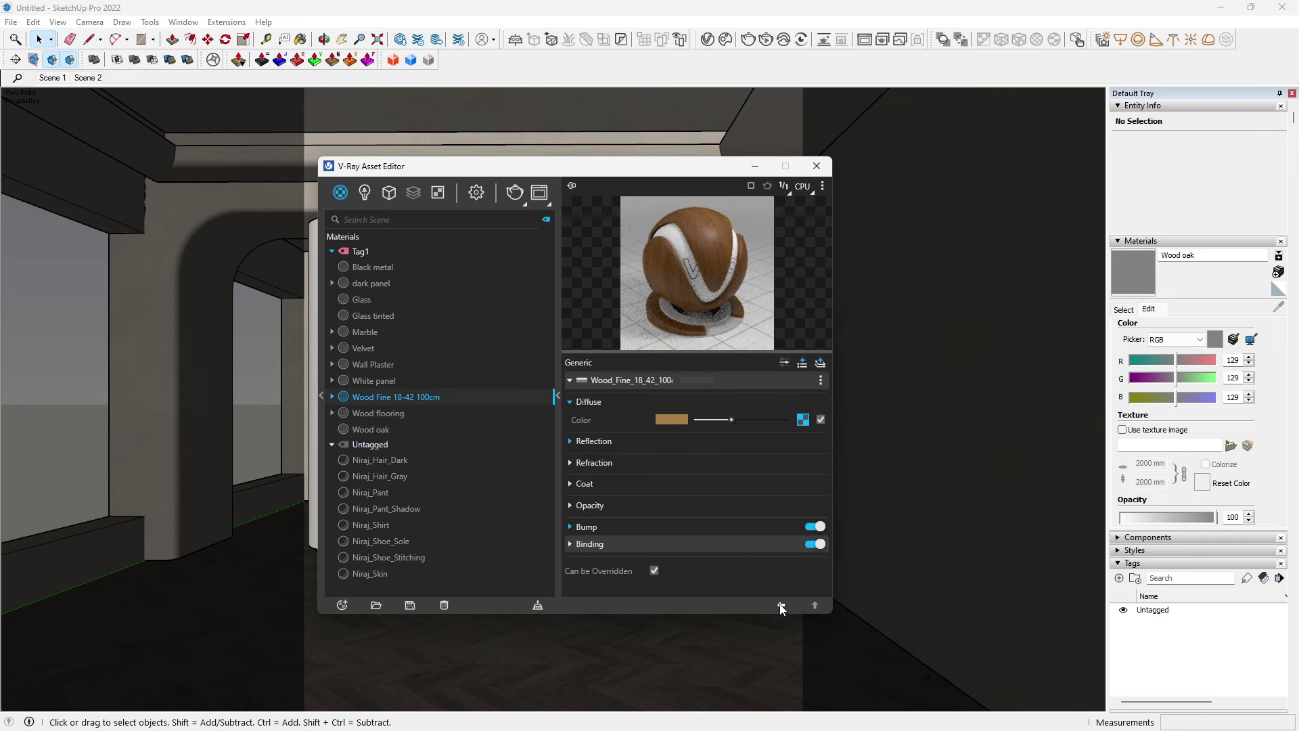
pyautogui.click(816, 167)
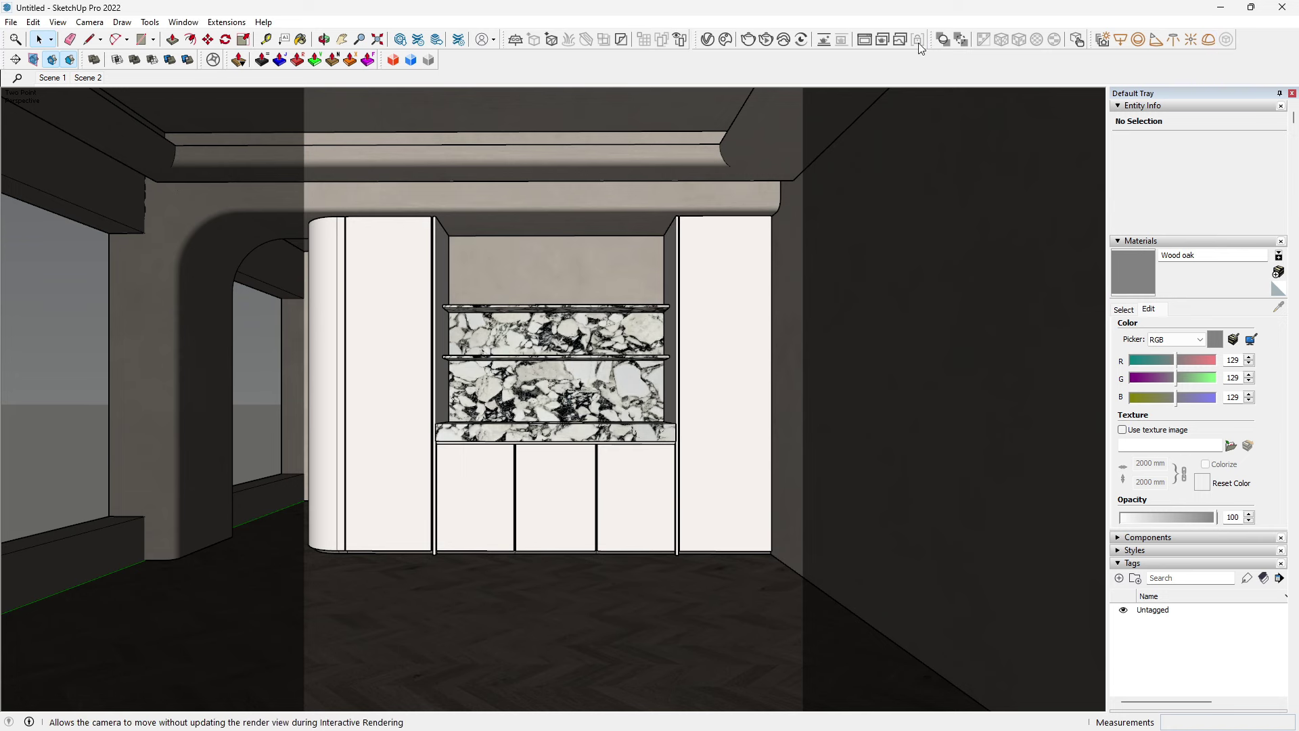
# Step: Run an interactive render, reposition the Frame Buffer window, and reopen the Asset Editor
pyautogui.click(767, 41)
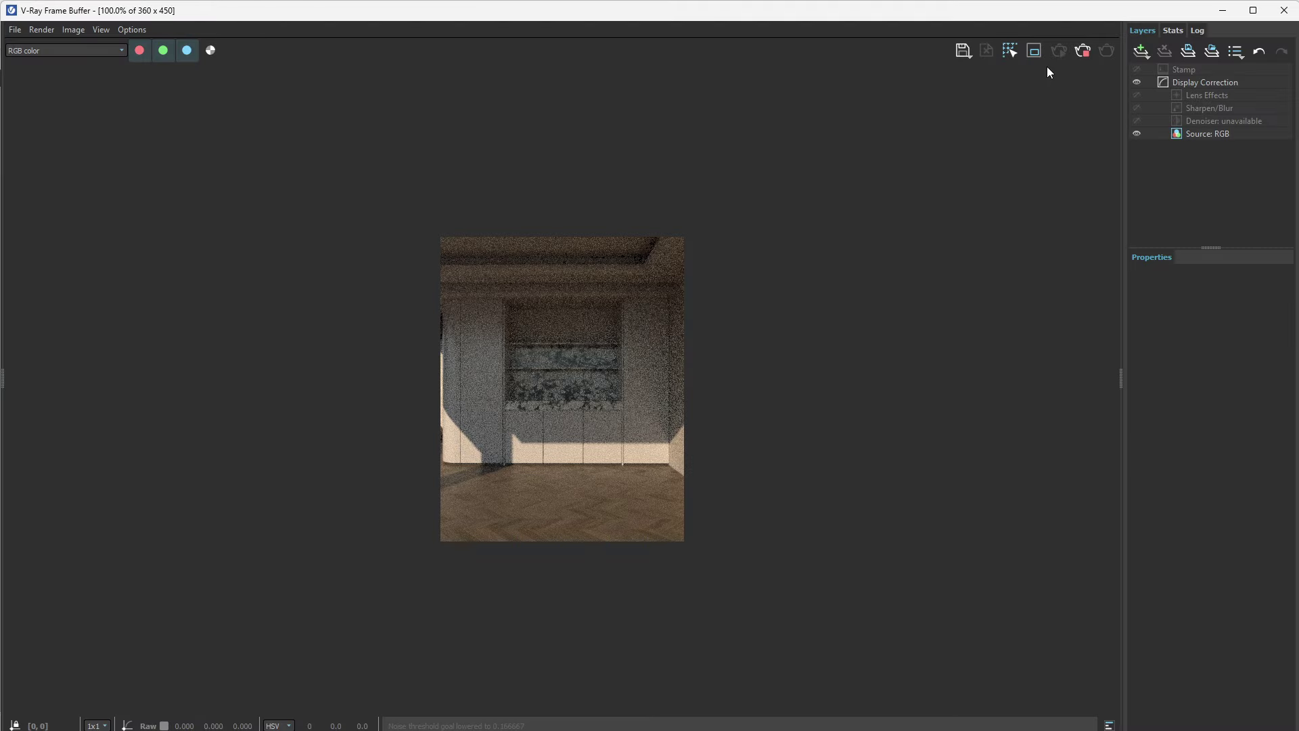
pyautogui.press('super+Down')
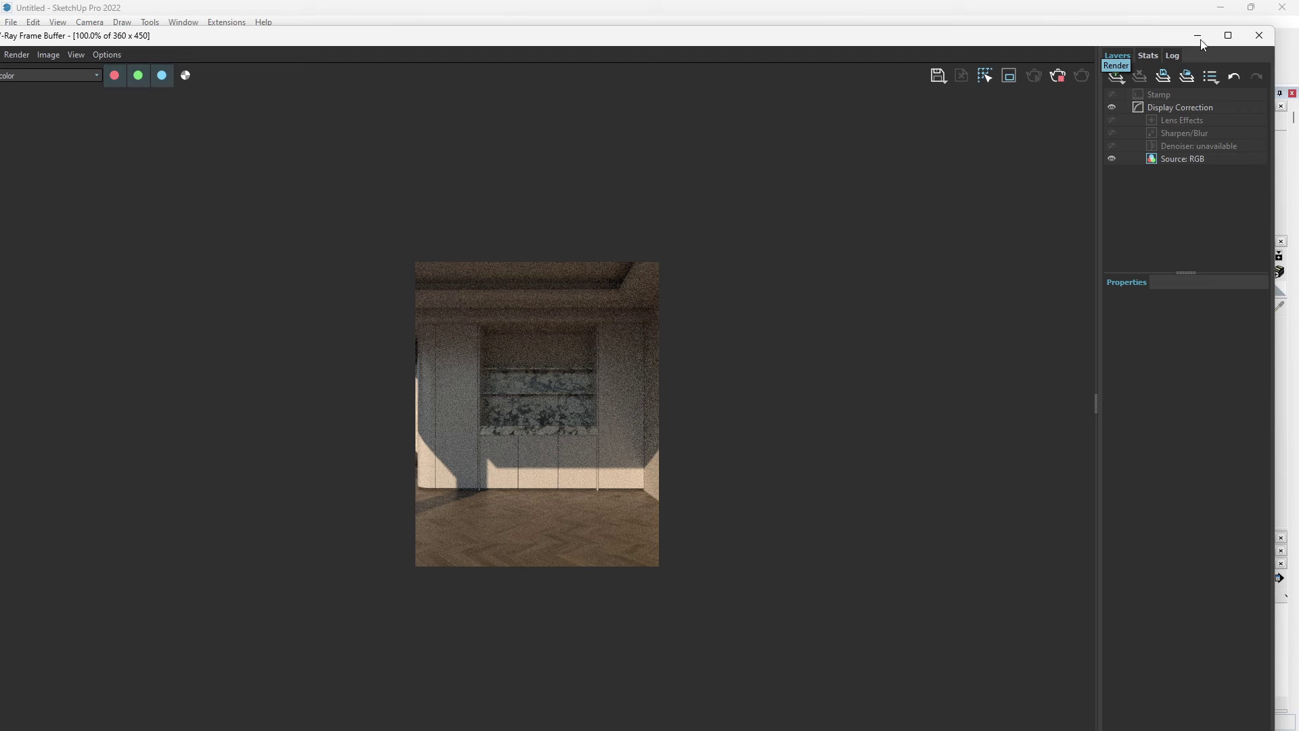
pyautogui.moveTo(906, 36); pyautogui.dragTo(423, 348)
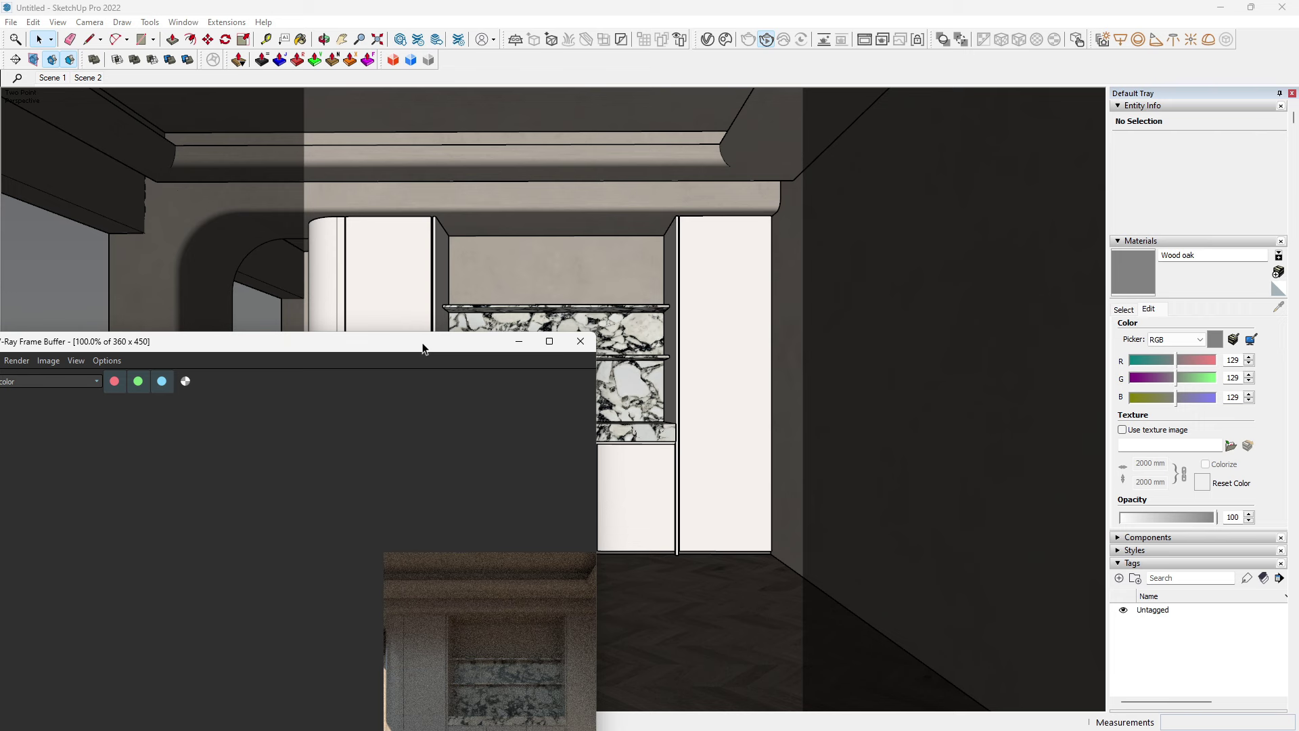
pyautogui.moveTo(423, 348); pyautogui.dragTo(625, 140)
pyautogui.scroll(-2, 416, 372)
pyautogui.scroll(2, 416, 371)
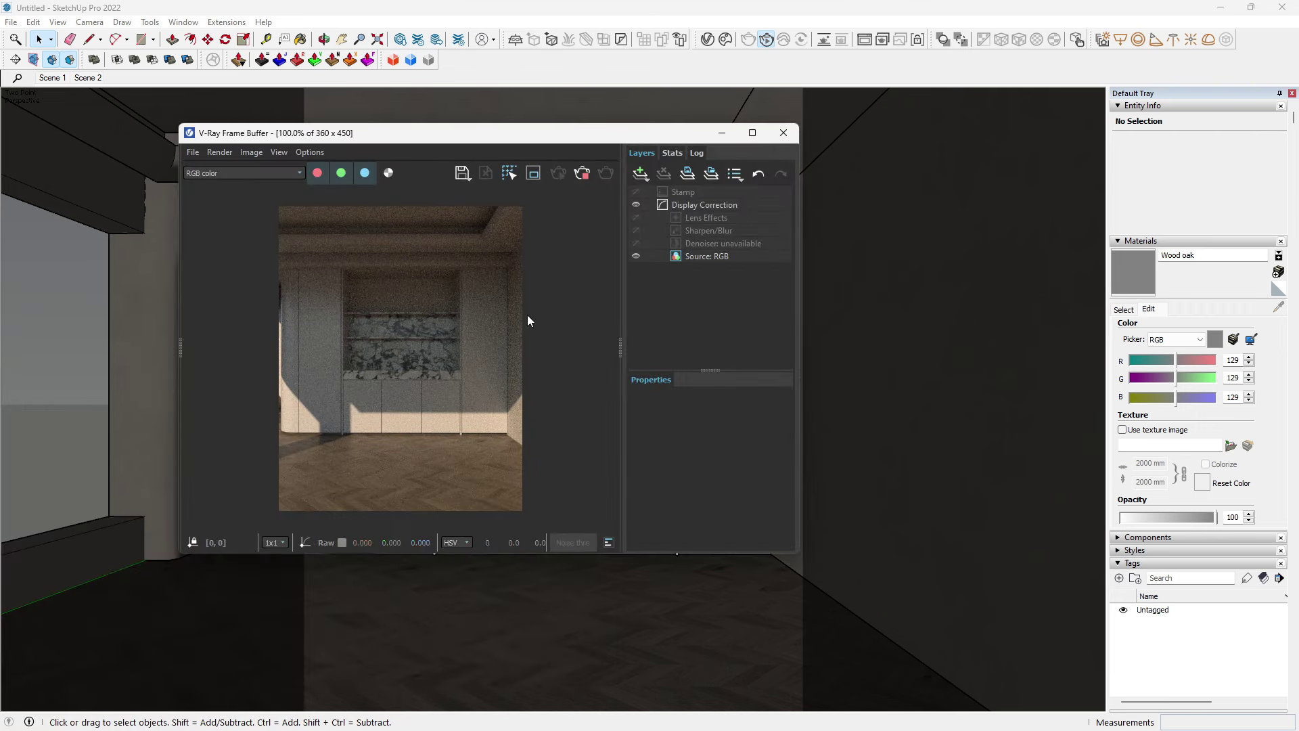
pyautogui.click(705, 39)
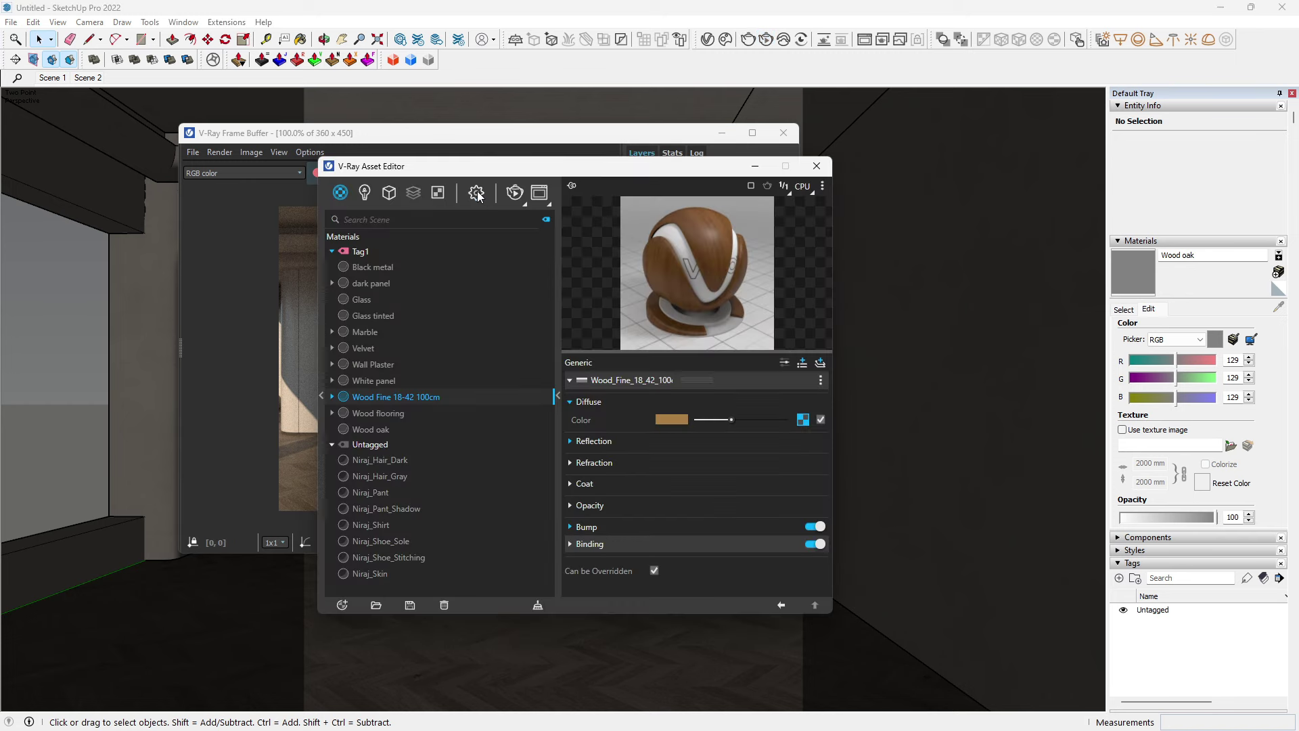
# Step: Disable Clip Light Geometry on the SectionPlane clipper and restart the interactive render
pyautogui.click(477, 194)
pyautogui.click(389, 195)
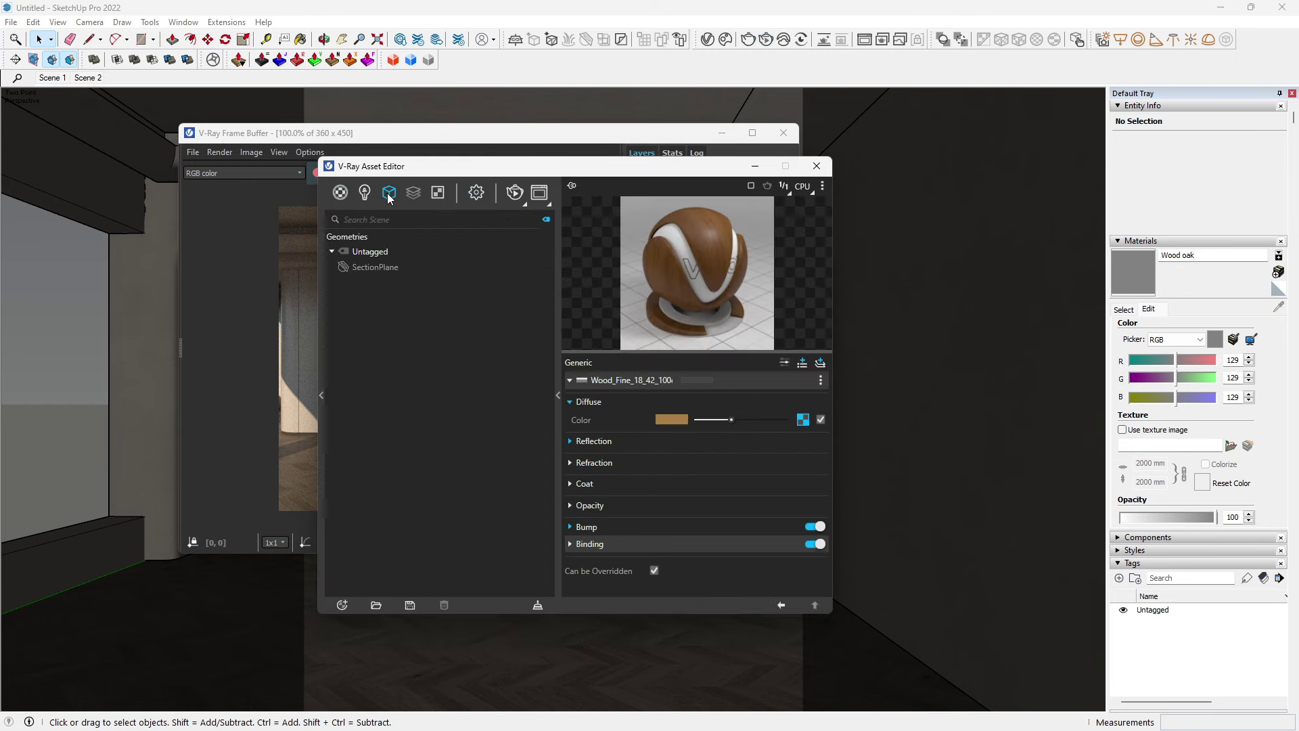
pyautogui.click(376, 267)
pyautogui.click(685, 454)
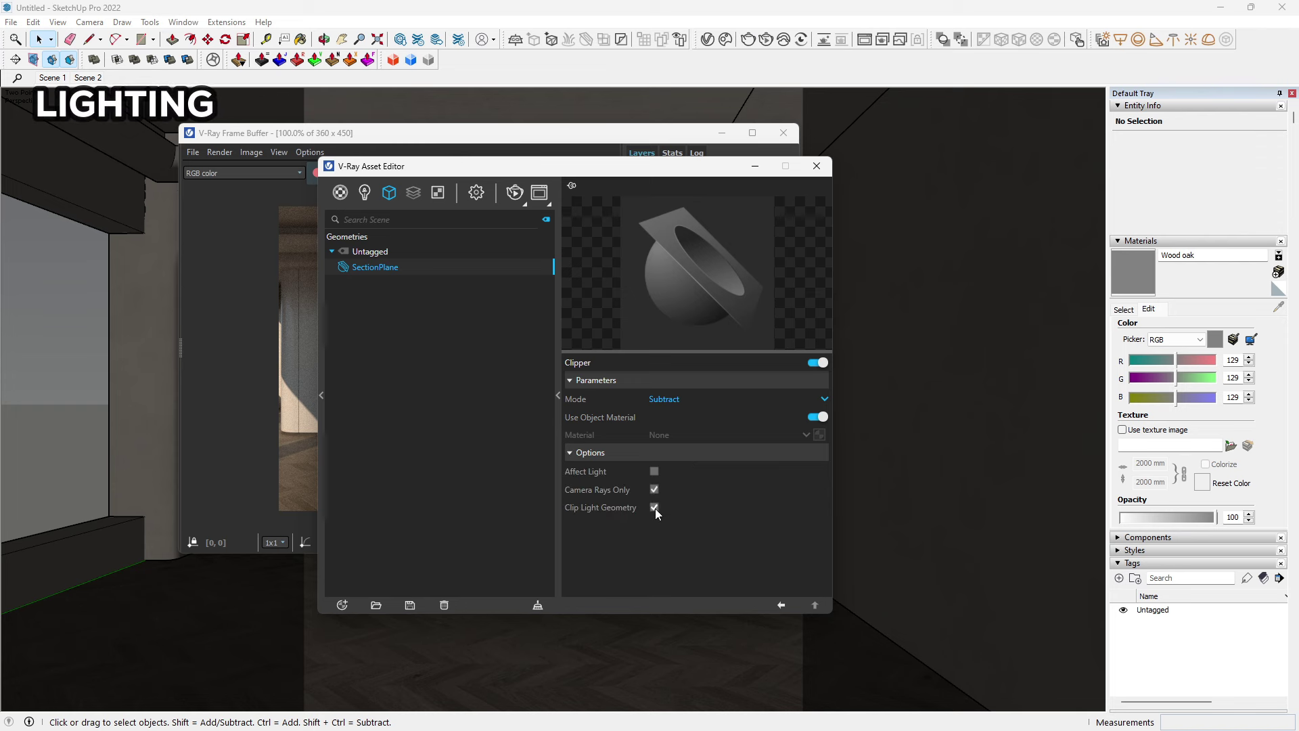
pyautogui.click(768, 39)
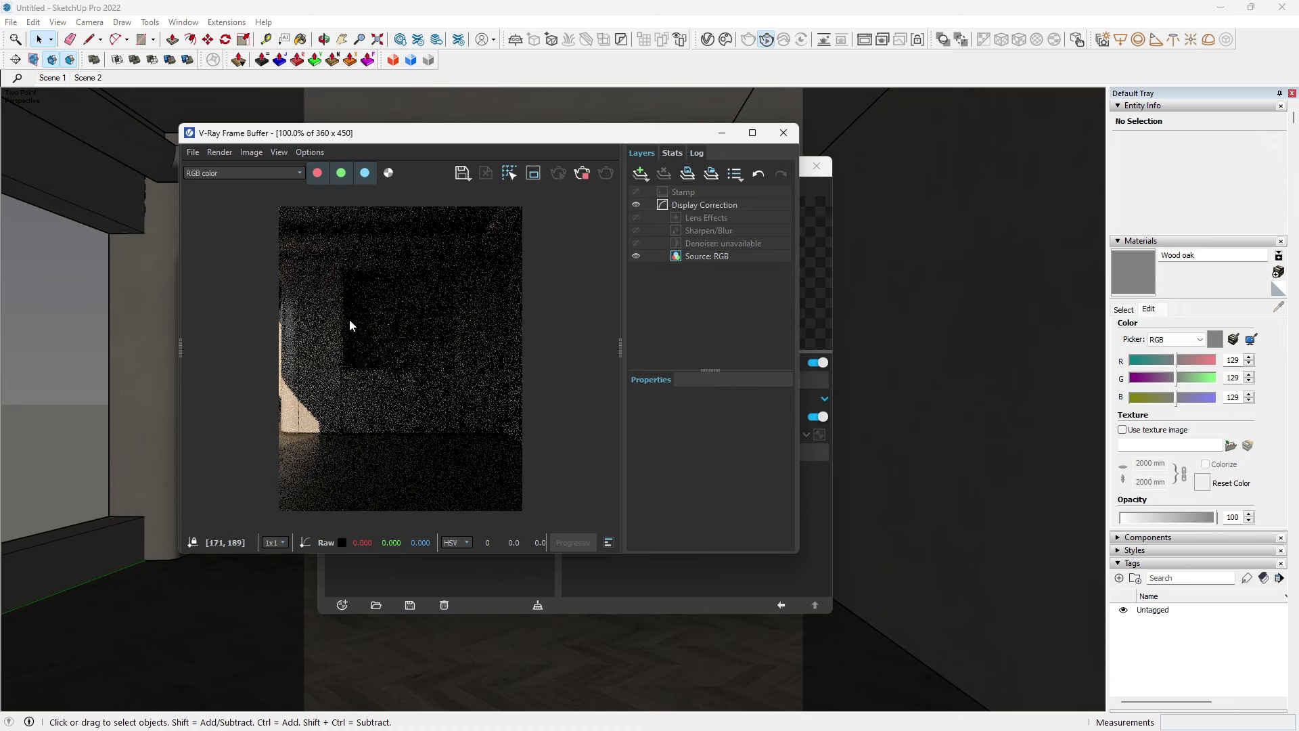
pyautogui.moveTo(559, 139); pyautogui.dragTo(941, 143)
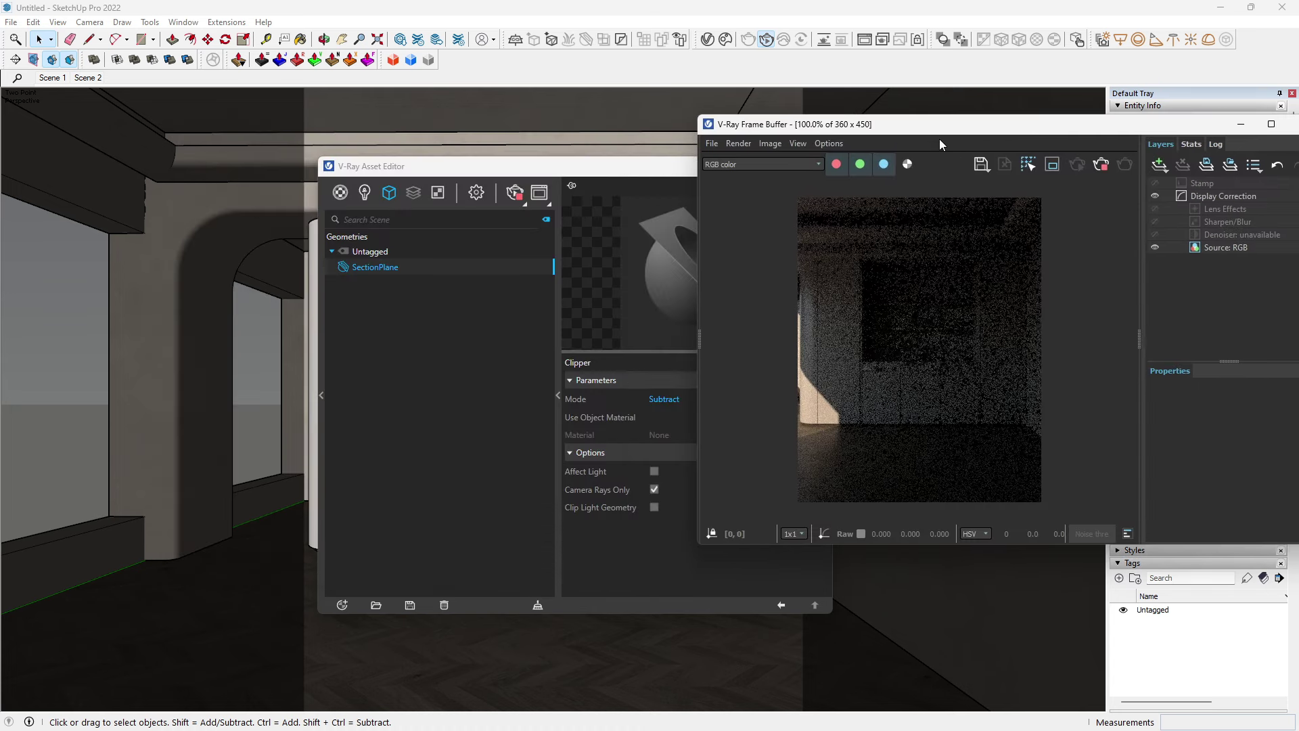
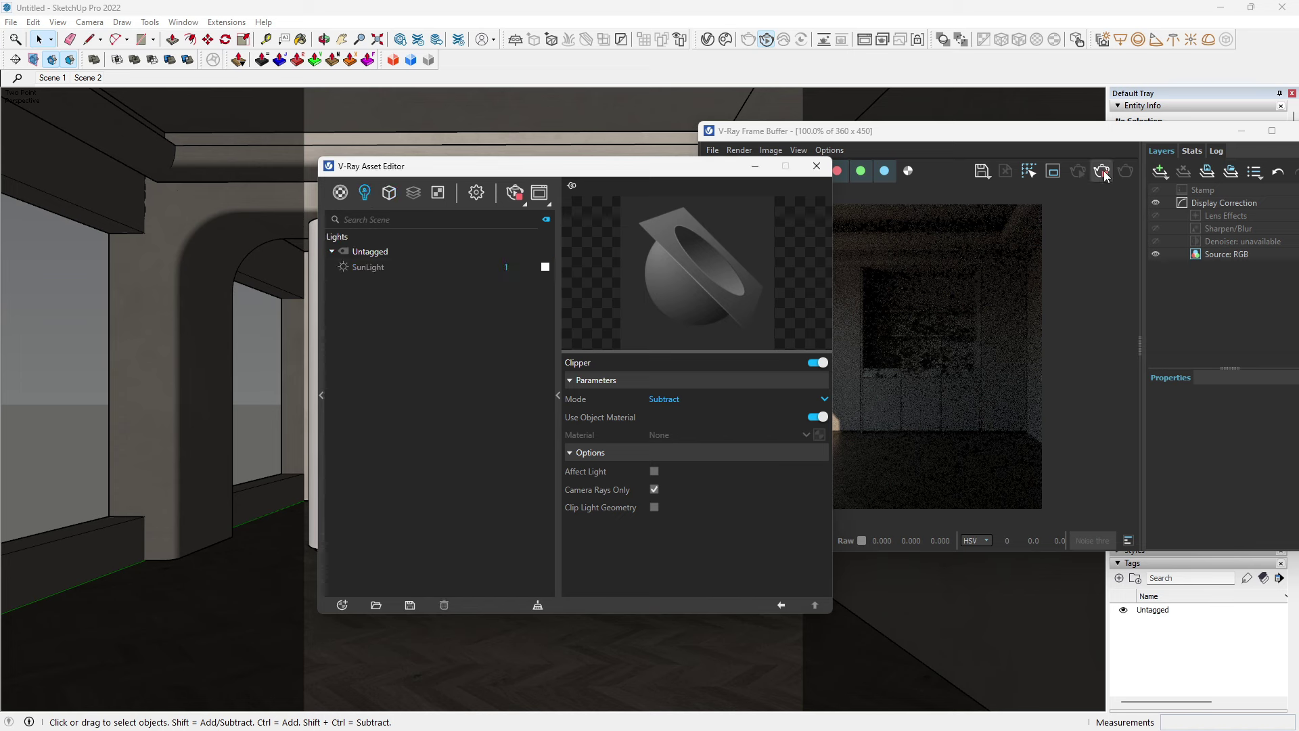
# Step: Stop the render and enable Custom Orientation on the SunLight
pyautogui.click(1103, 174)
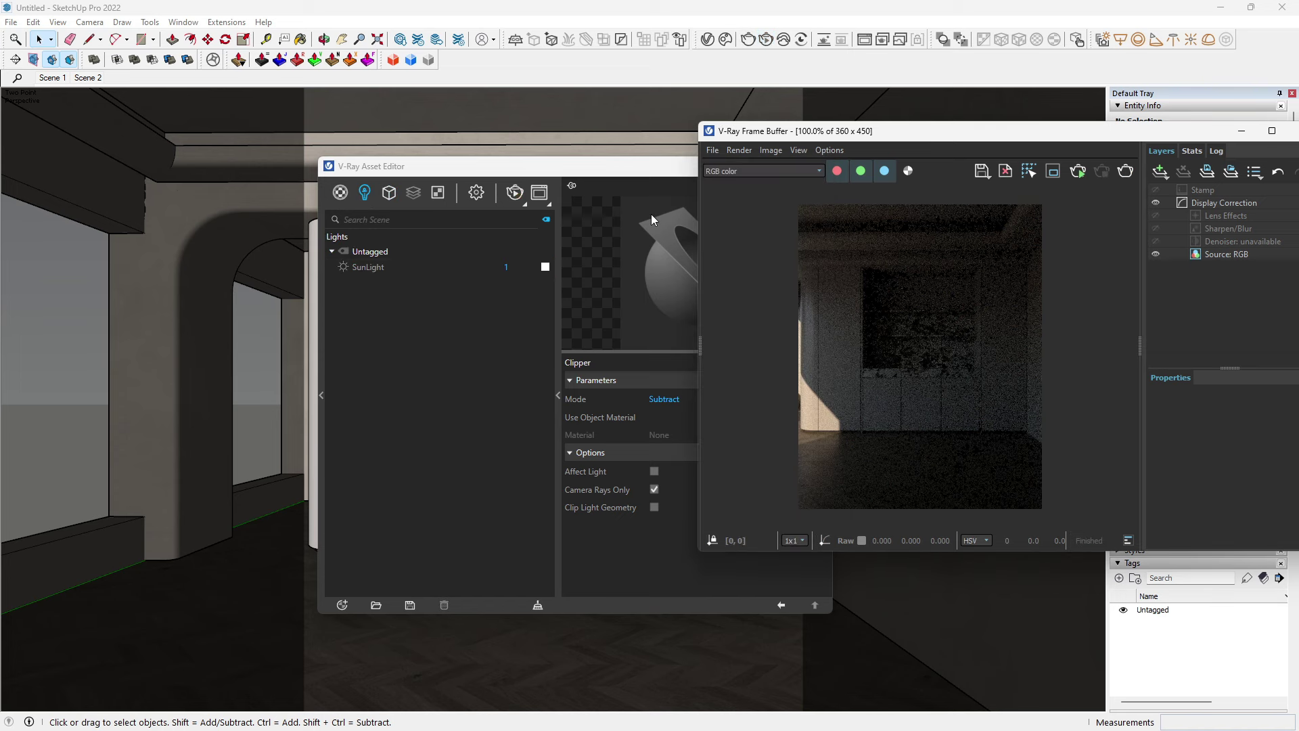
pyautogui.click(362, 269)
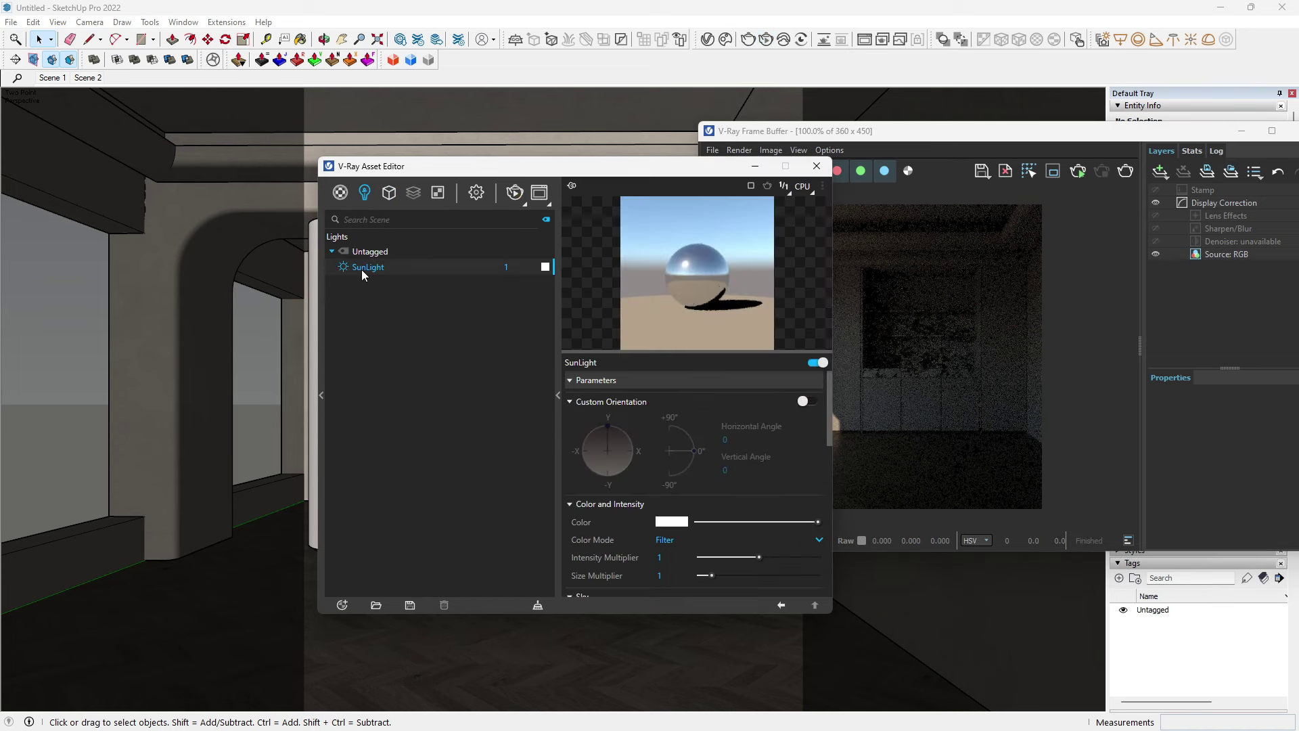
pyautogui.click(811, 403)
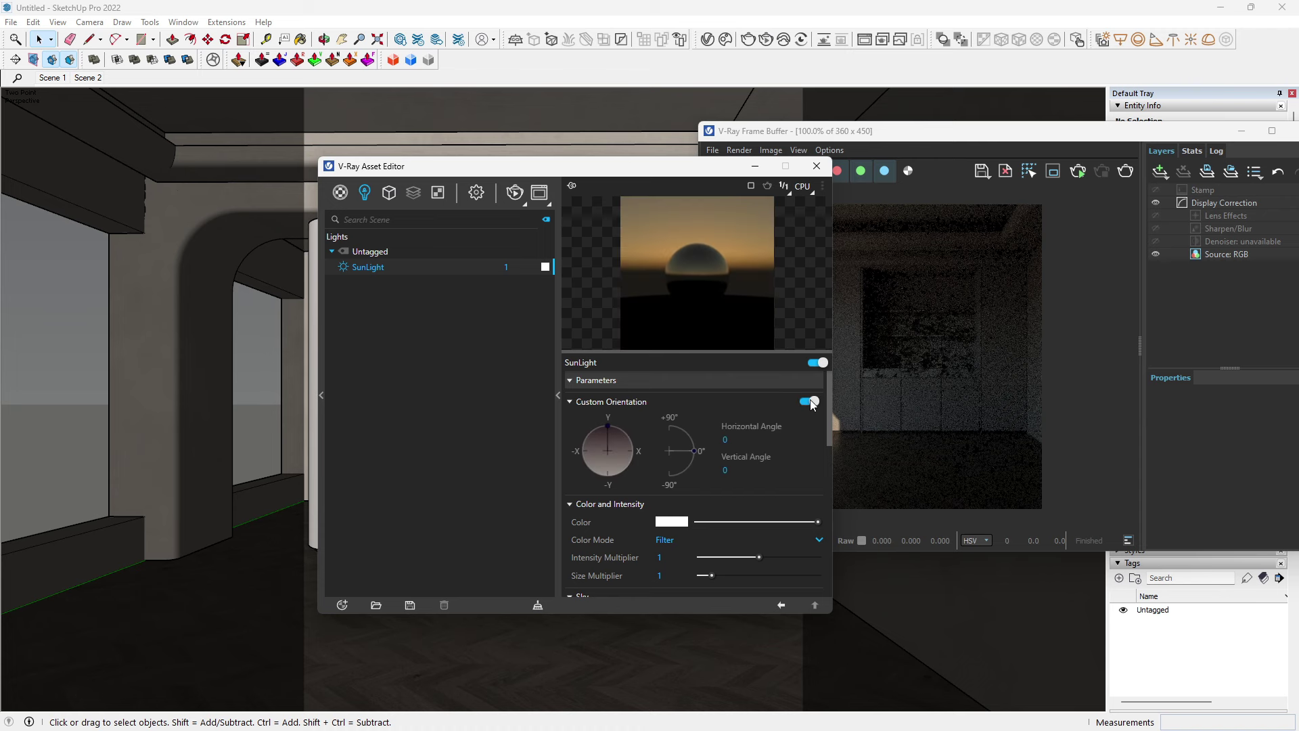
# Step: Start an interactive render and raise the sun's vertical angle to 41.1
pyautogui.click(766, 40)
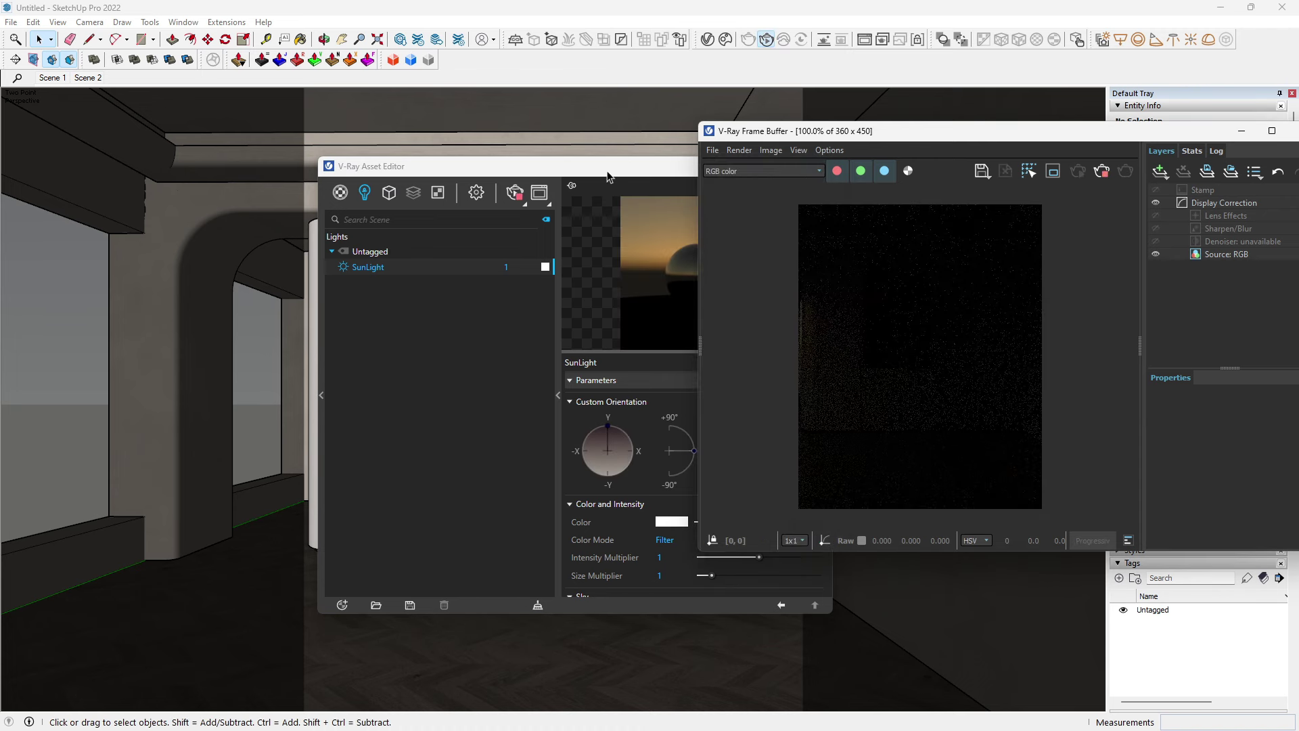
pyautogui.moveTo(559, 171); pyautogui.dragTo(318, 154)
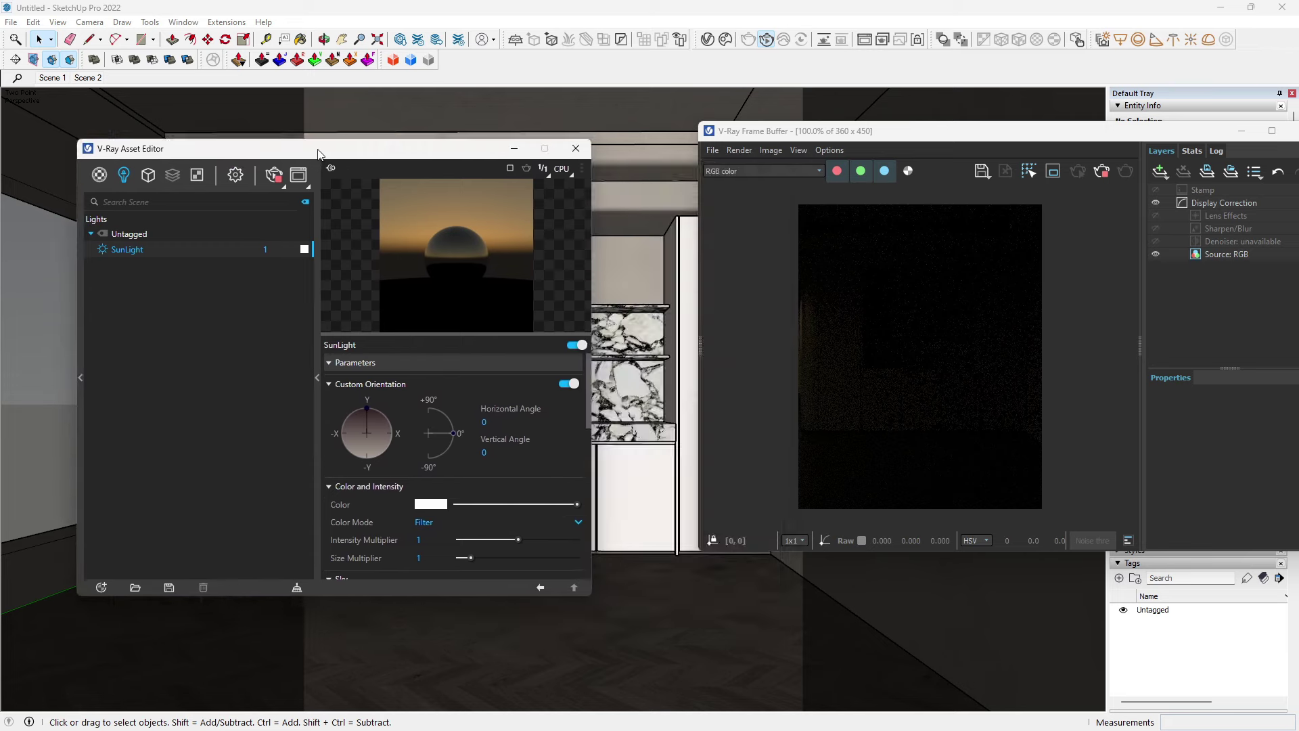
pyautogui.moveTo(450, 431); pyautogui.dragTo(449, 415)
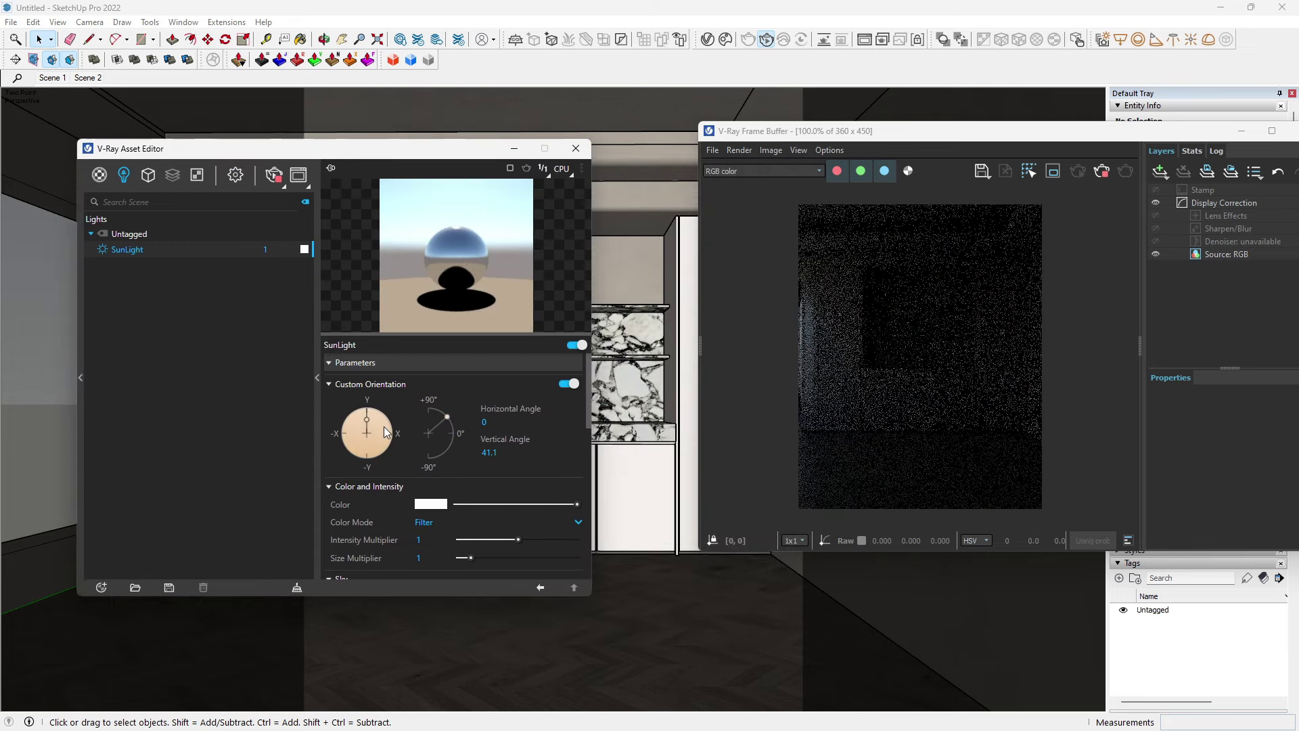
# Step: Enlarge and reposition the V-Ray Frame Buffer window and zoom its view to 200%
pyautogui.moveTo(700, 552); pyautogui.dragTo(627, 661)
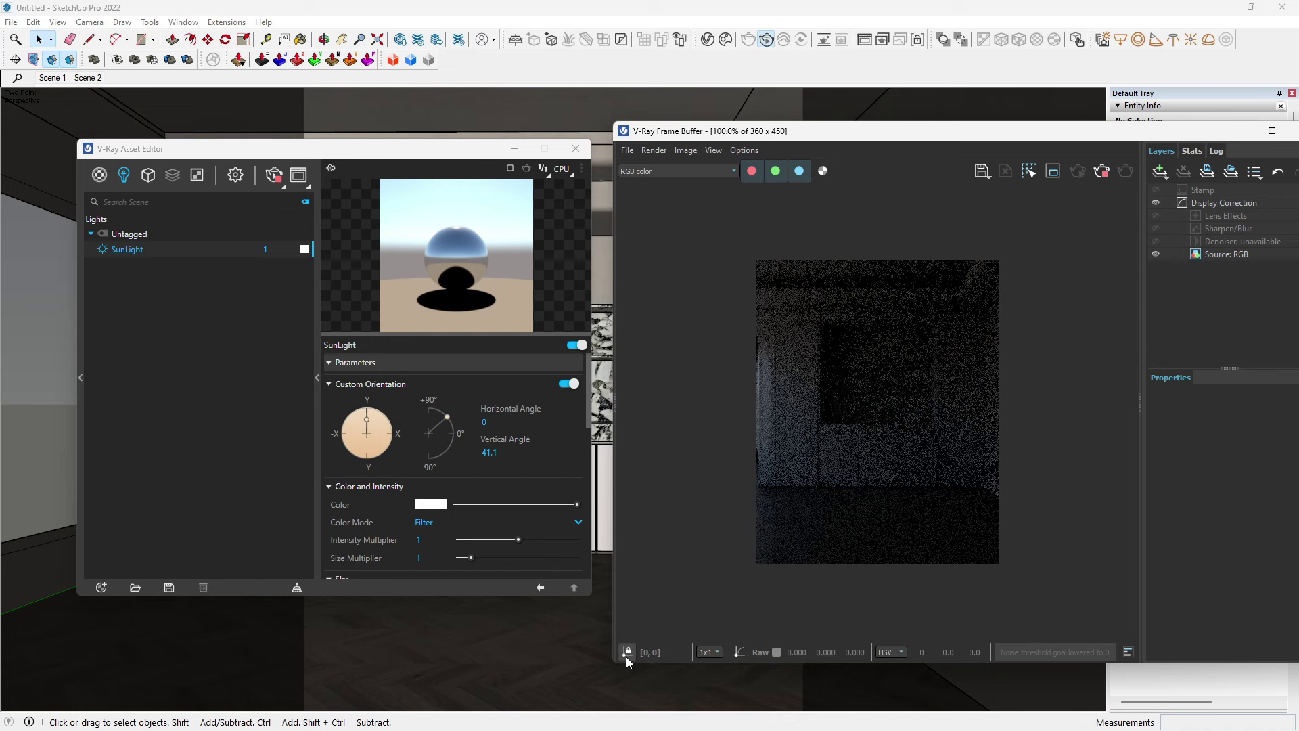
pyautogui.moveTo(961, 136); pyautogui.dragTo(1050, 83)
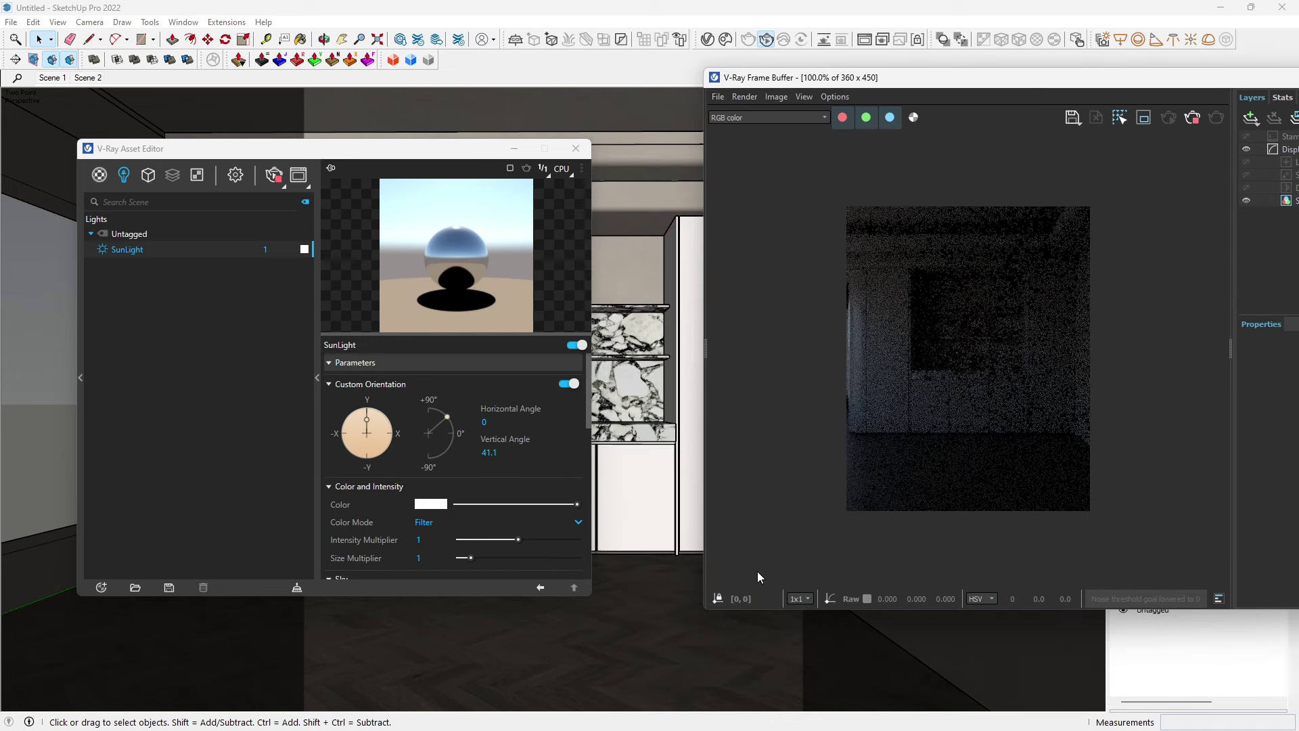
pyautogui.moveTo(667, 663); pyautogui.dragTo(665, 662)
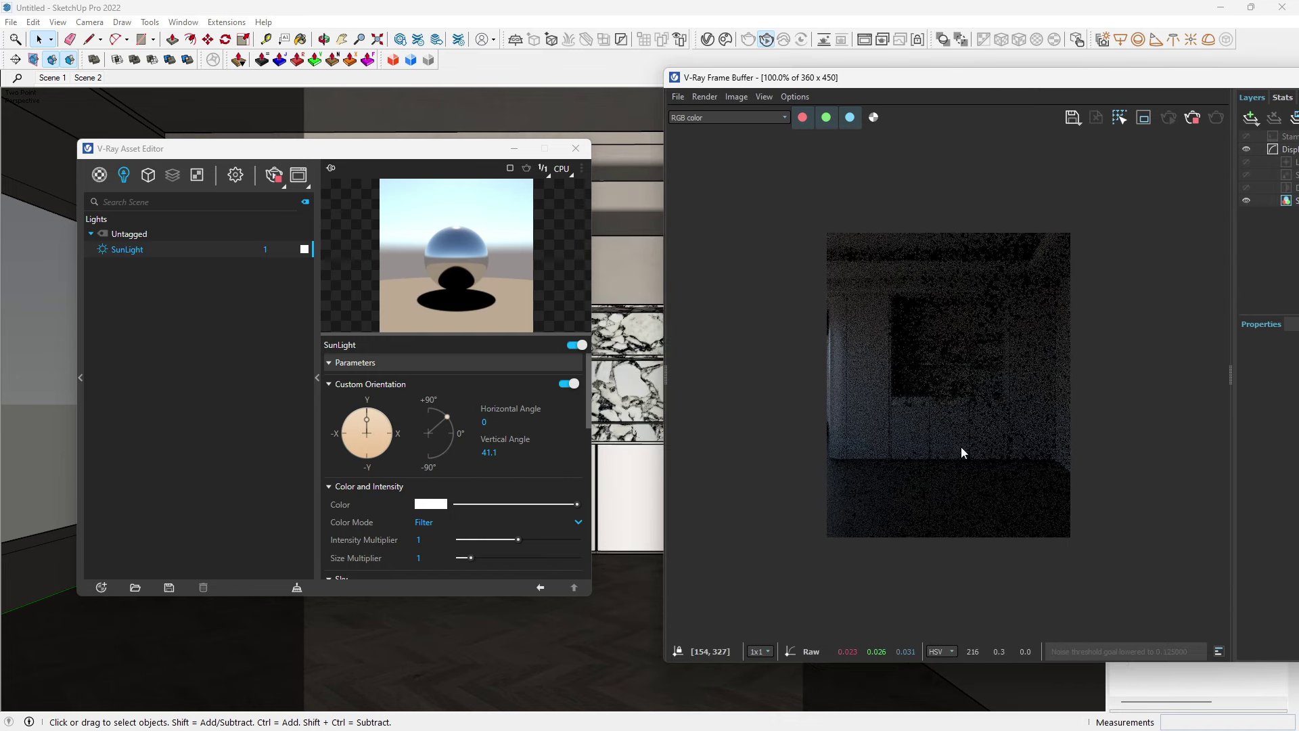
pyautogui.scroll(1, 1023, 445)
pyautogui.scroll(-1, 1023, 444)
pyautogui.moveTo(1001, 87); pyautogui.dragTo(1012, 56)
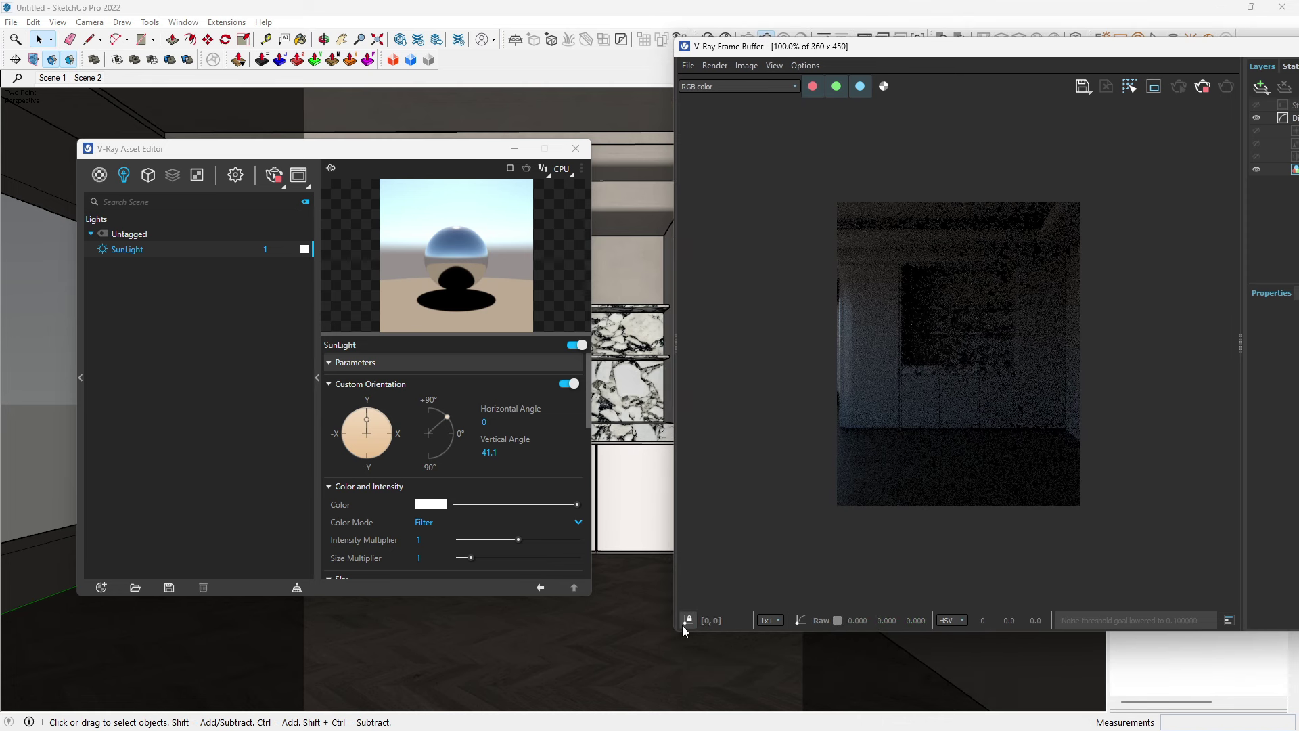
pyautogui.moveTo(793, 636); pyautogui.dragTo(793, 700)
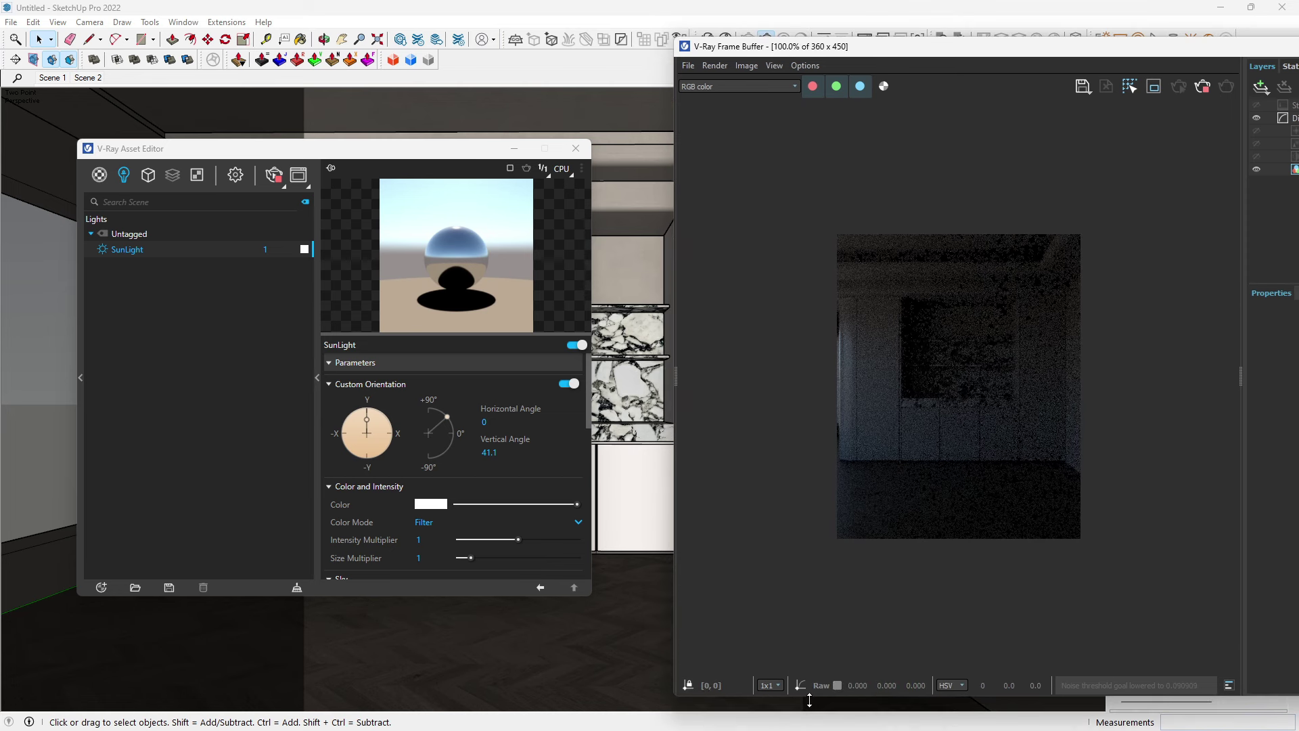
pyautogui.scroll(1, 995, 403)
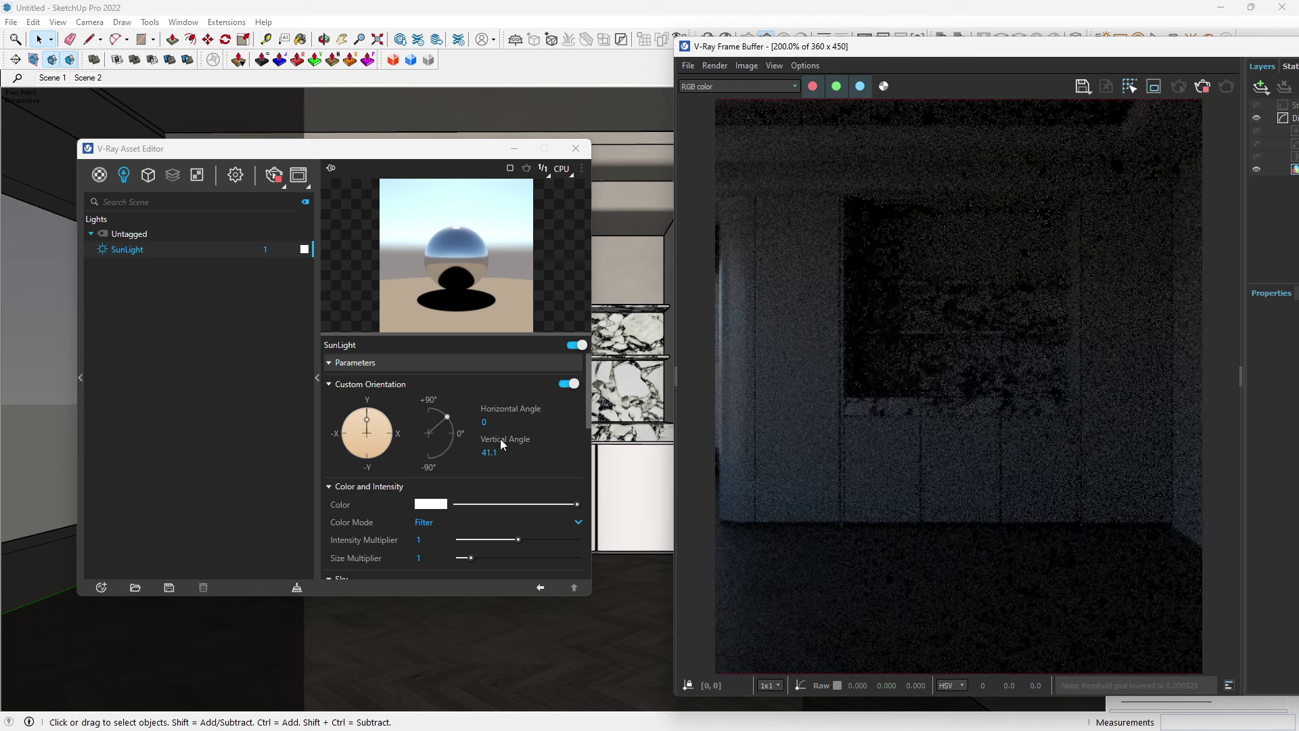
# Step: Swing the sun's custom orientation to about 233.5 horizontal and 30.7 vertical
pyautogui.moveTo(367, 416)
pyautogui.mouseDown()
pyautogui.moveTo(347, 420)
pyautogui.moveTo(342, 441)
pyautogui.mouseUp()
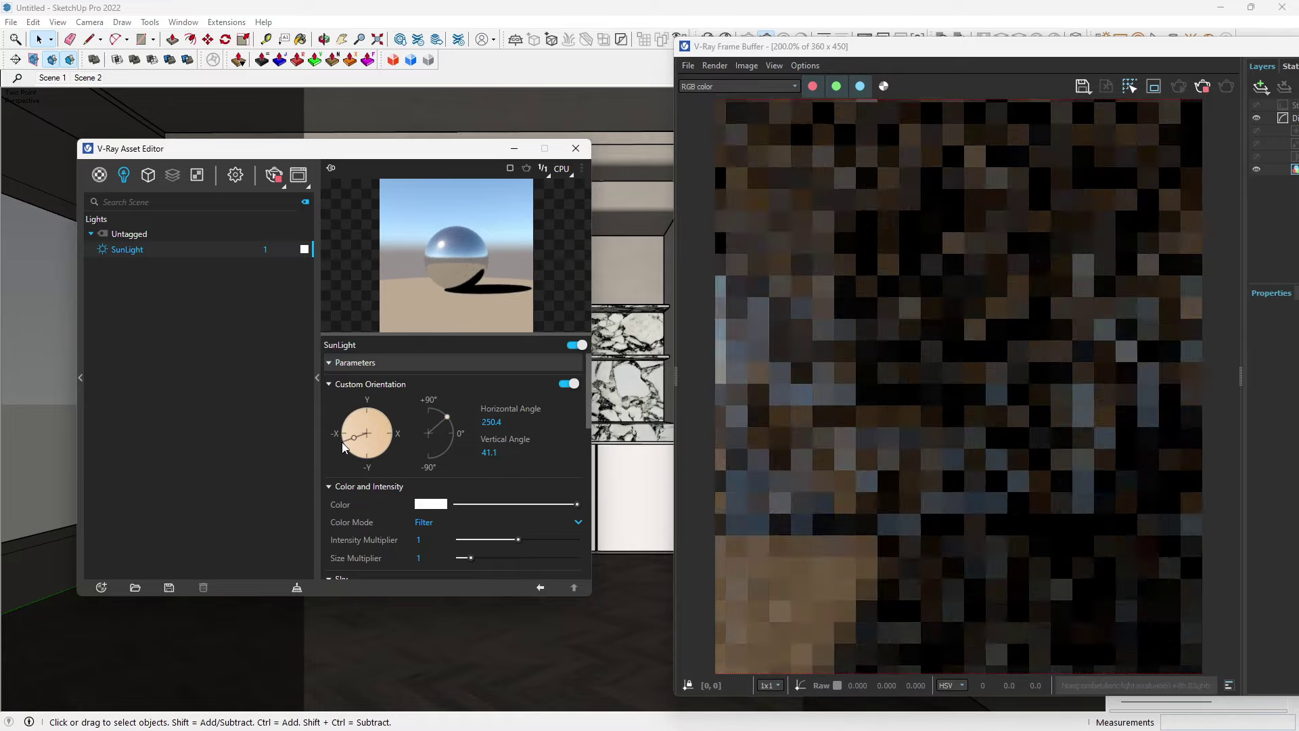
pyautogui.moveTo(346, 441)
pyautogui.mouseDown()
pyautogui.moveTo(354, 454)
pyautogui.moveTo(350, 443)
pyautogui.mouseUp()
pyautogui.moveTo(448, 419); pyautogui.dragTo(452, 424)
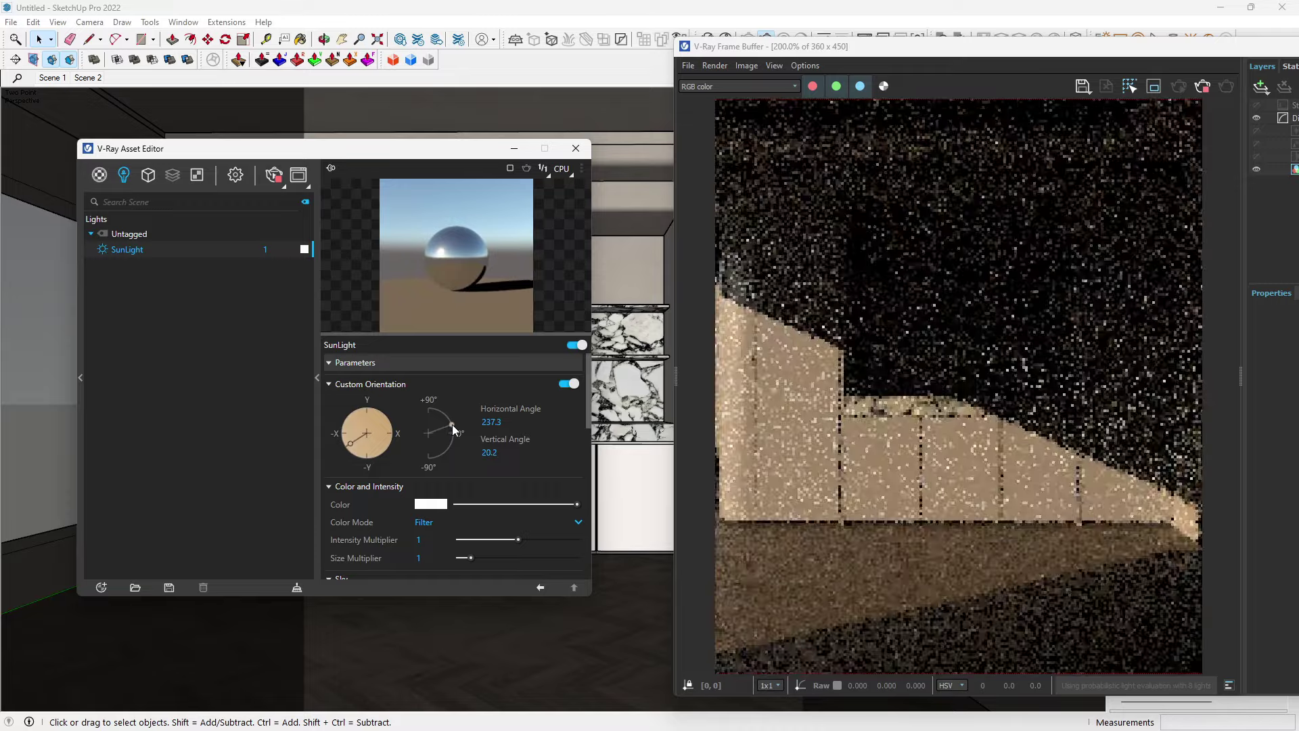
pyautogui.moveTo(350, 443); pyautogui.dragTo(352, 445)
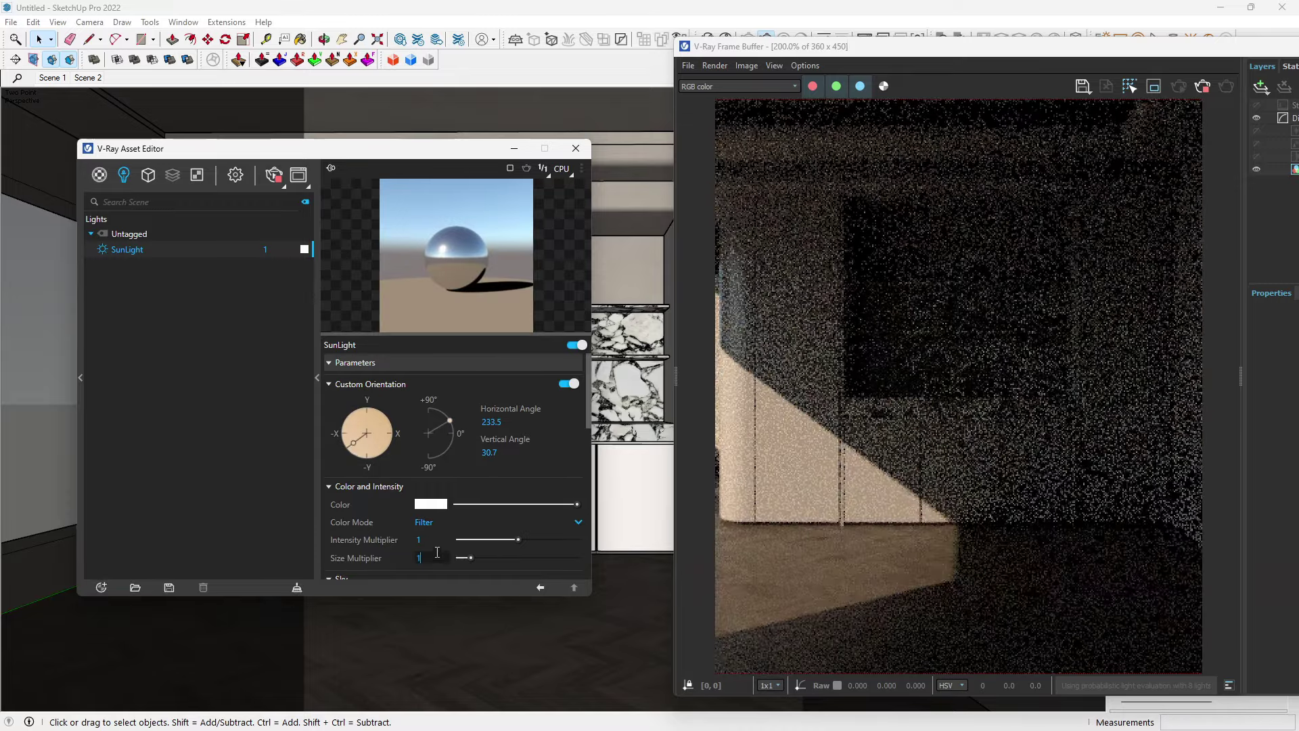
# Step: Set the sun's Size Multiplier to 10 and settle it at 315.7 horizontal, 36.6 vertical
pyautogui.press('Return')
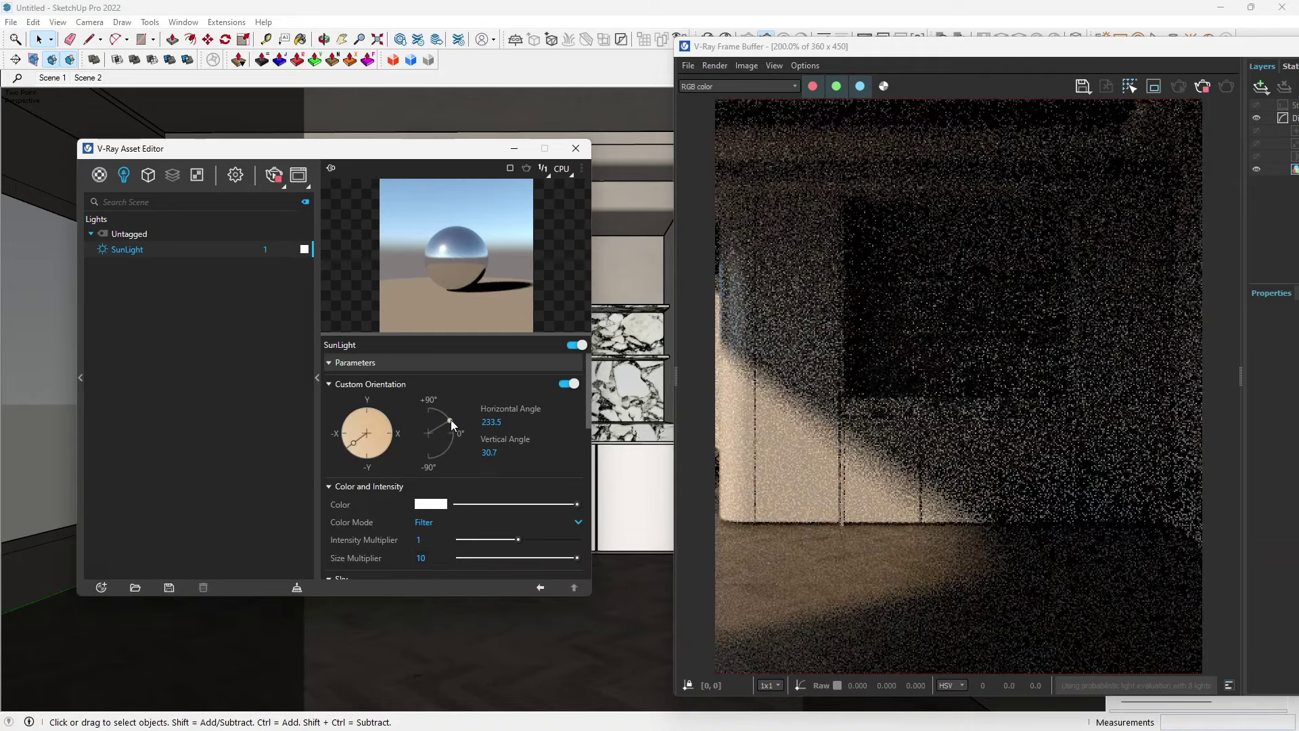
pyautogui.moveTo(449, 416)
pyautogui.mouseDown()
pyautogui.moveTo(453, 443)
pyautogui.moveTo(448, 416)
pyautogui.mouseUp()
pyautogui.moveTo(353, 426)
pyautogui.mouseDown()
pyautogui.moveTo(365, 433)
pyautogui.moveTo(355, 419)
pyautogui.mouseUp()
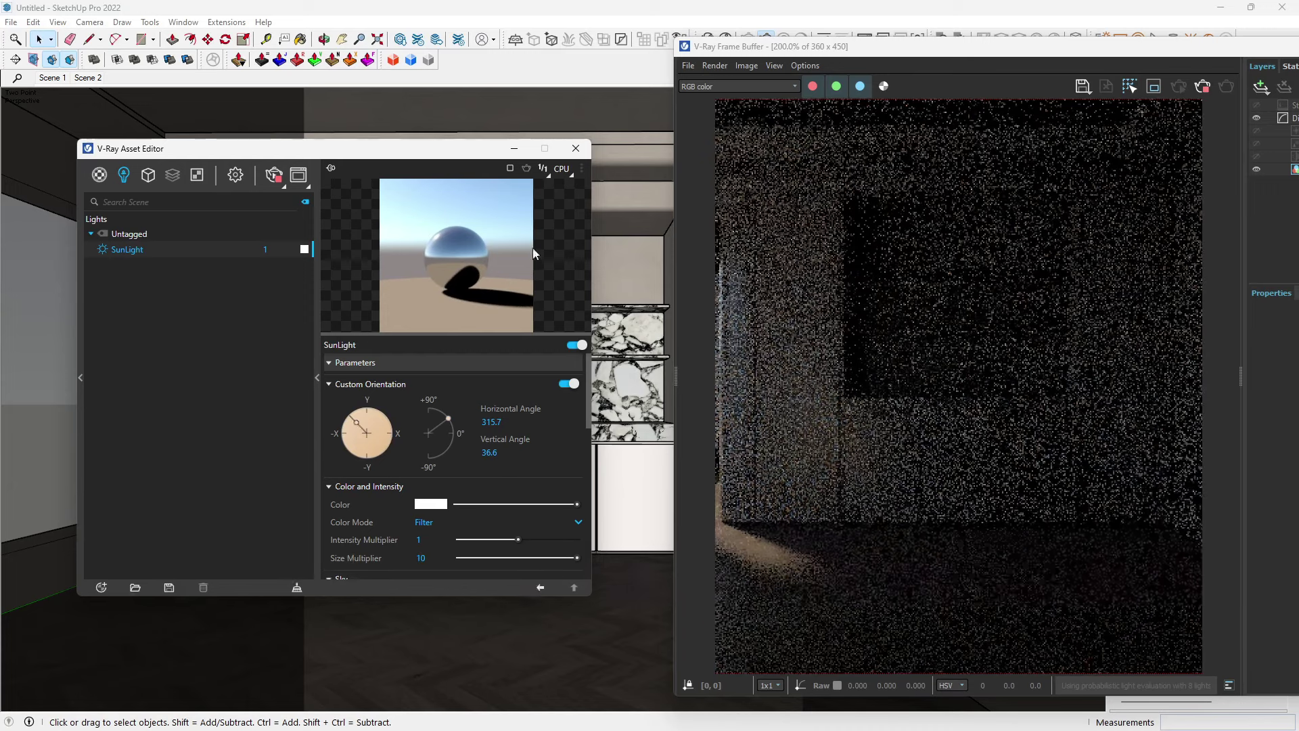
pyautogui.click(275, 177)
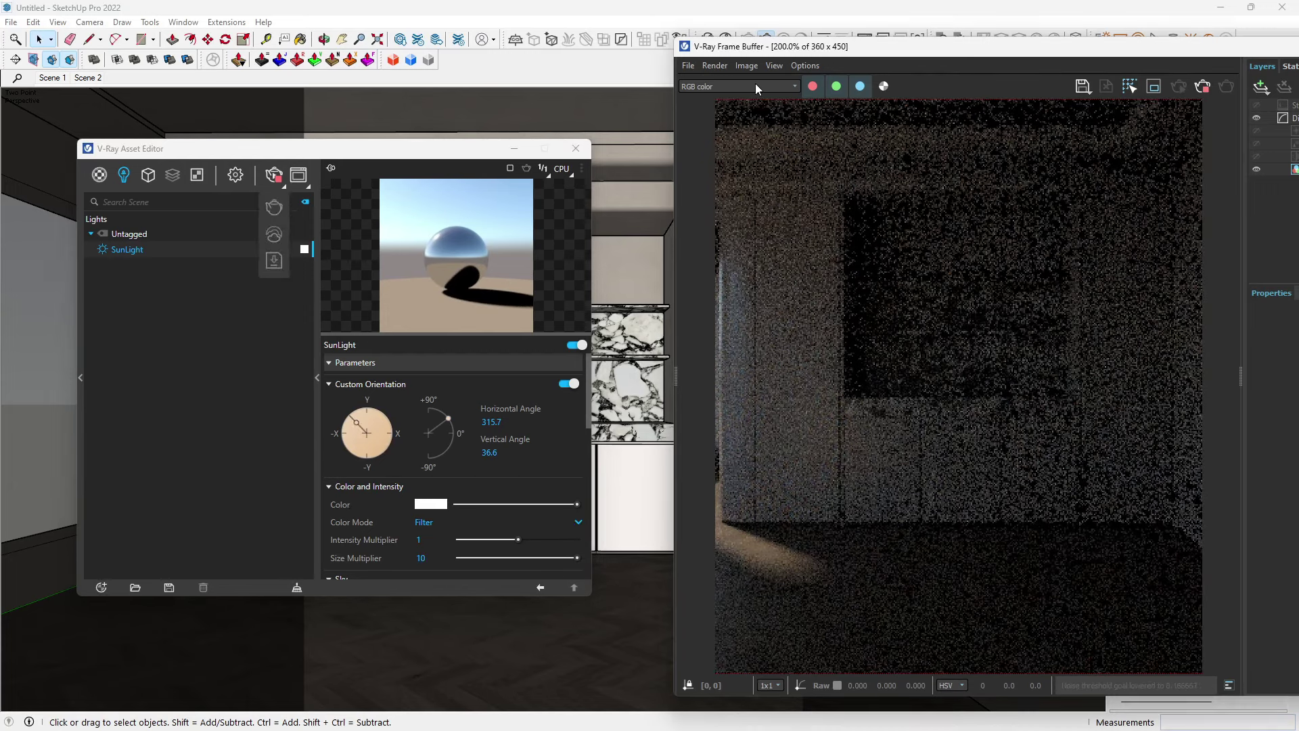
# Step: Place a V-Ray Dome Light in the model
pyautogui.moveTo(774, 47); pyautogui.dragTo(758, 87)
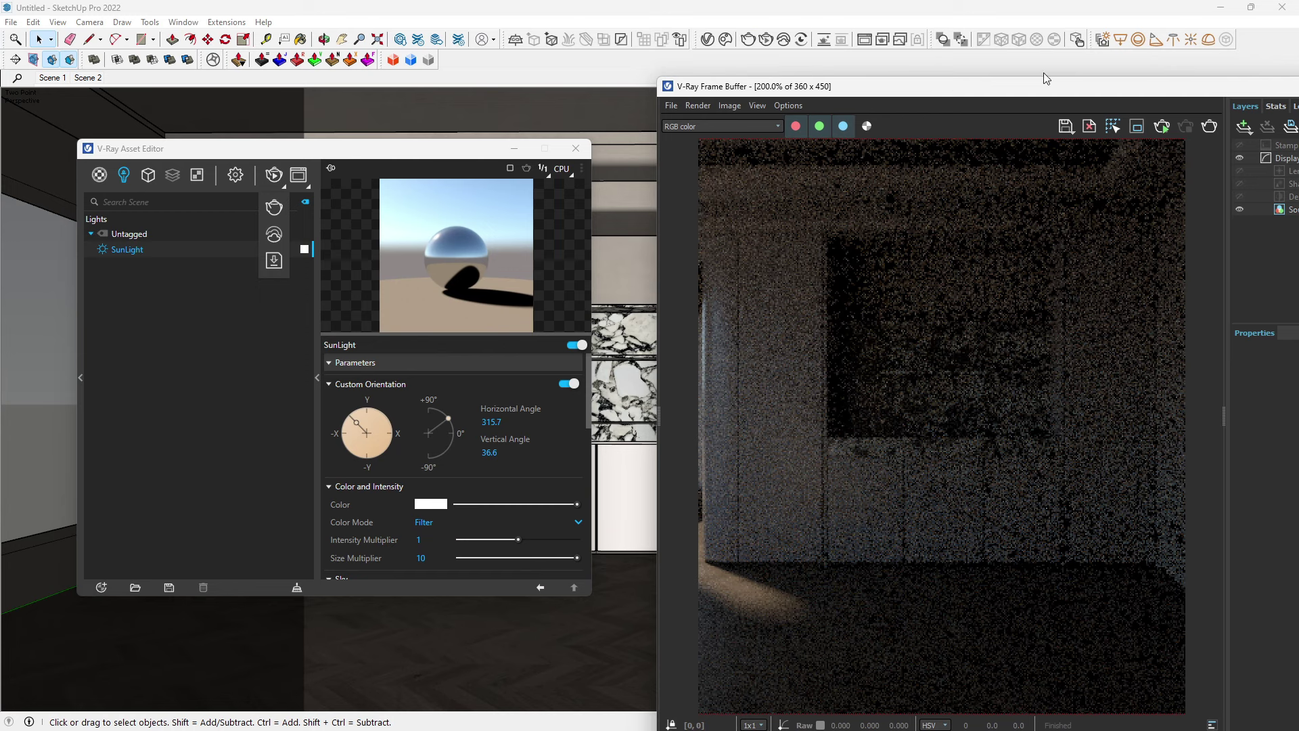
pyautogui.click(1209, 39)
pyautogui.click(23, 485)
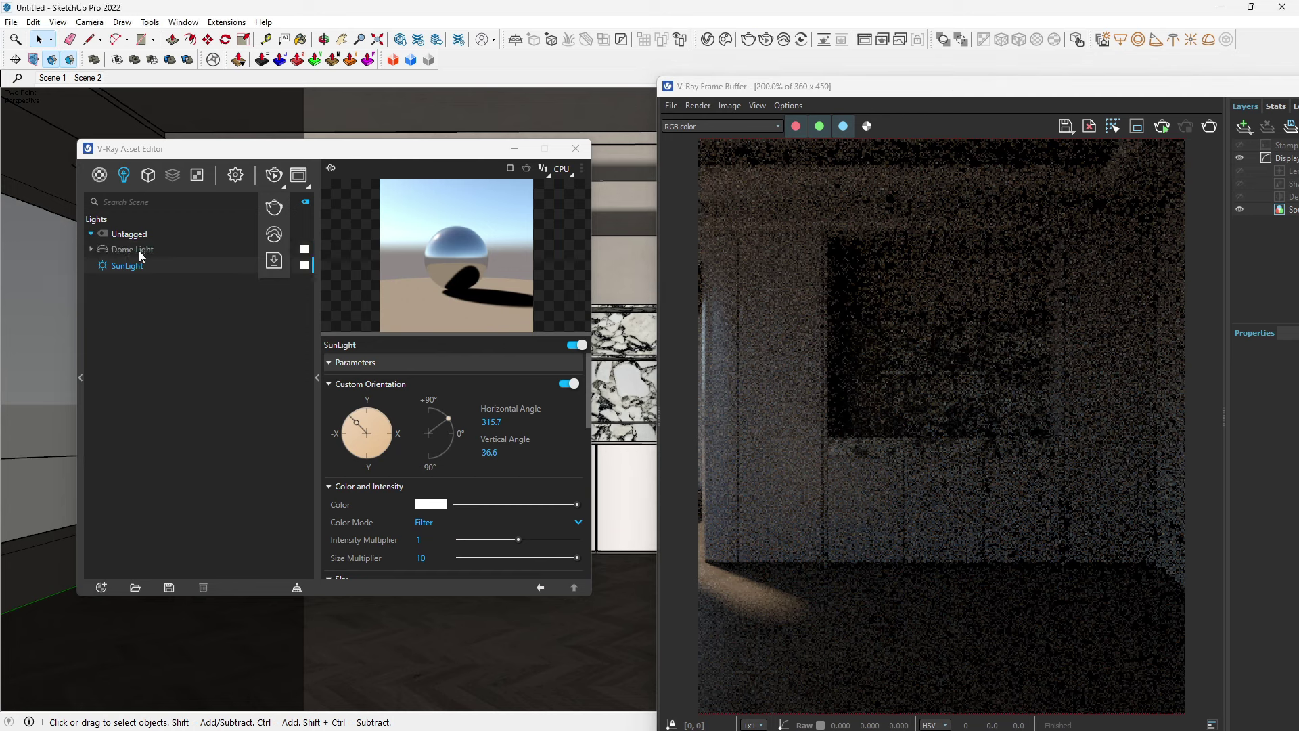
# Step: Load the 04-12_Sun_A HDR image into the Dome Light's texture
pyautogui.click(142, 253)
pyautogui.click(556, 381)
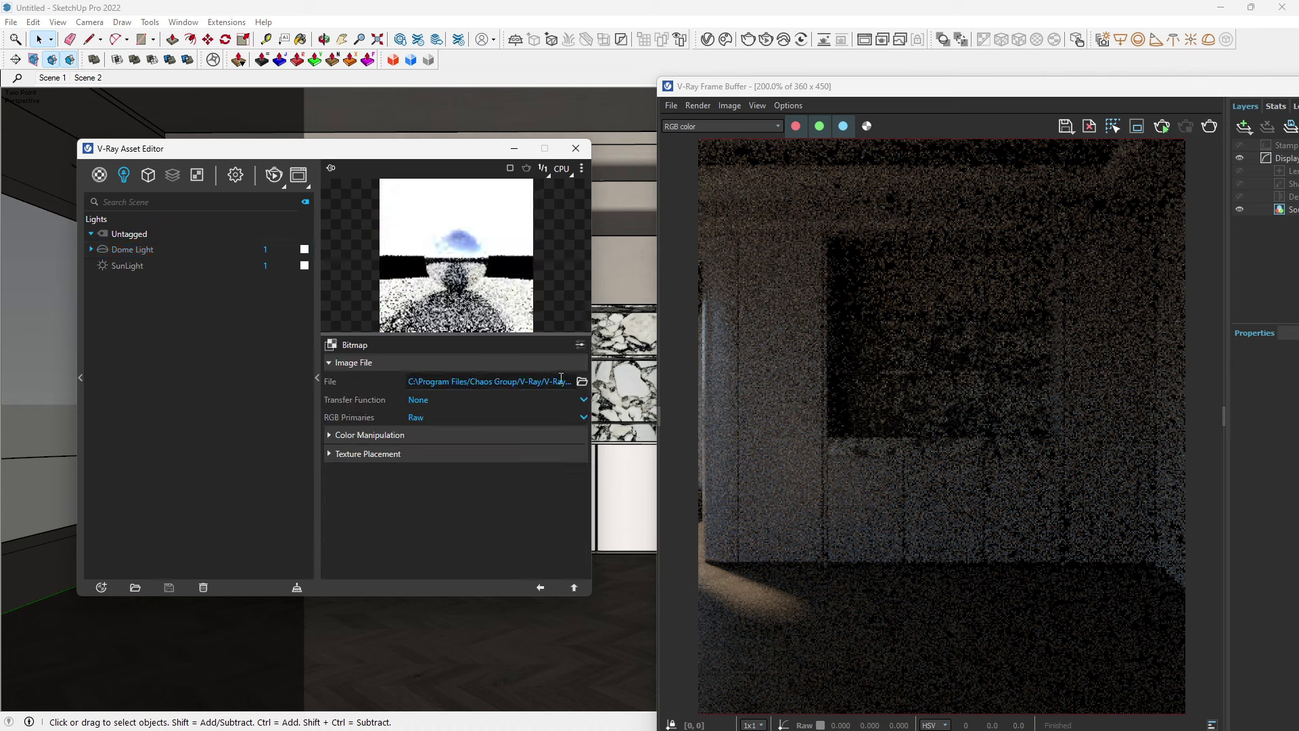
pyautogui.click(582, 383)
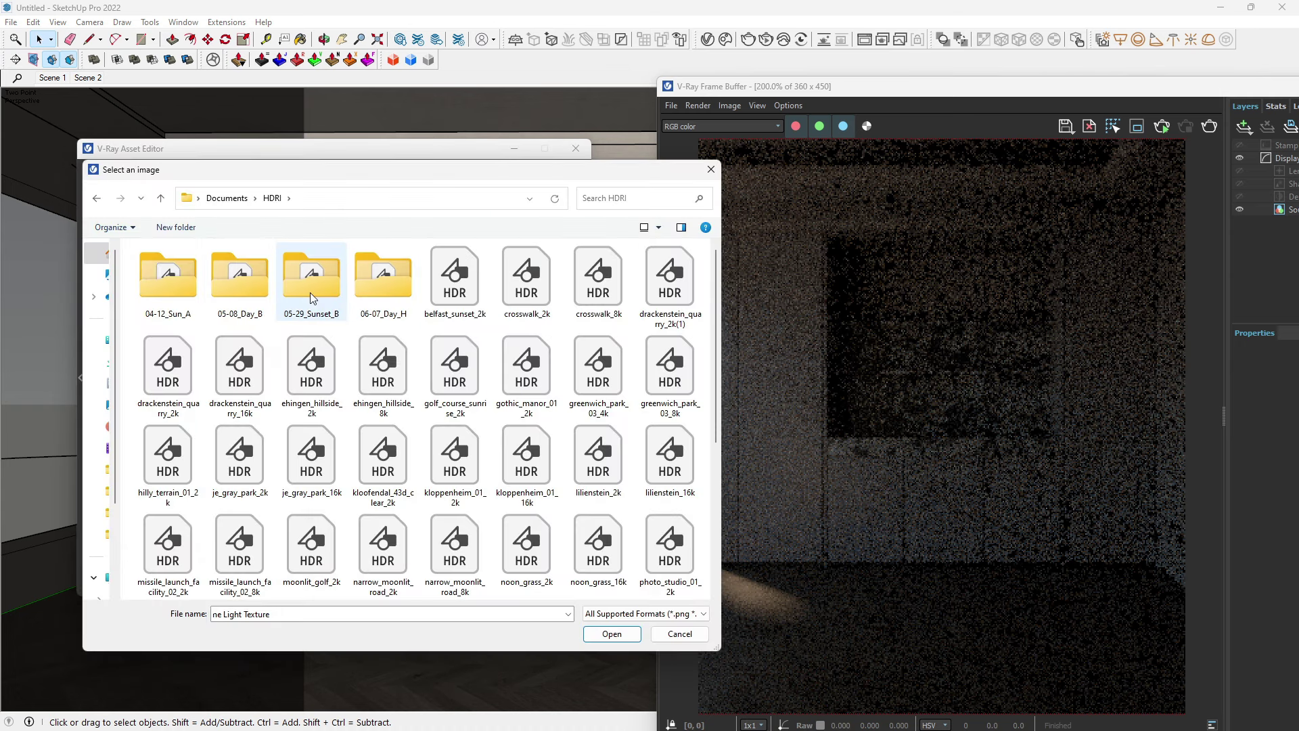
pyautogui.doubleClick(188, 302)
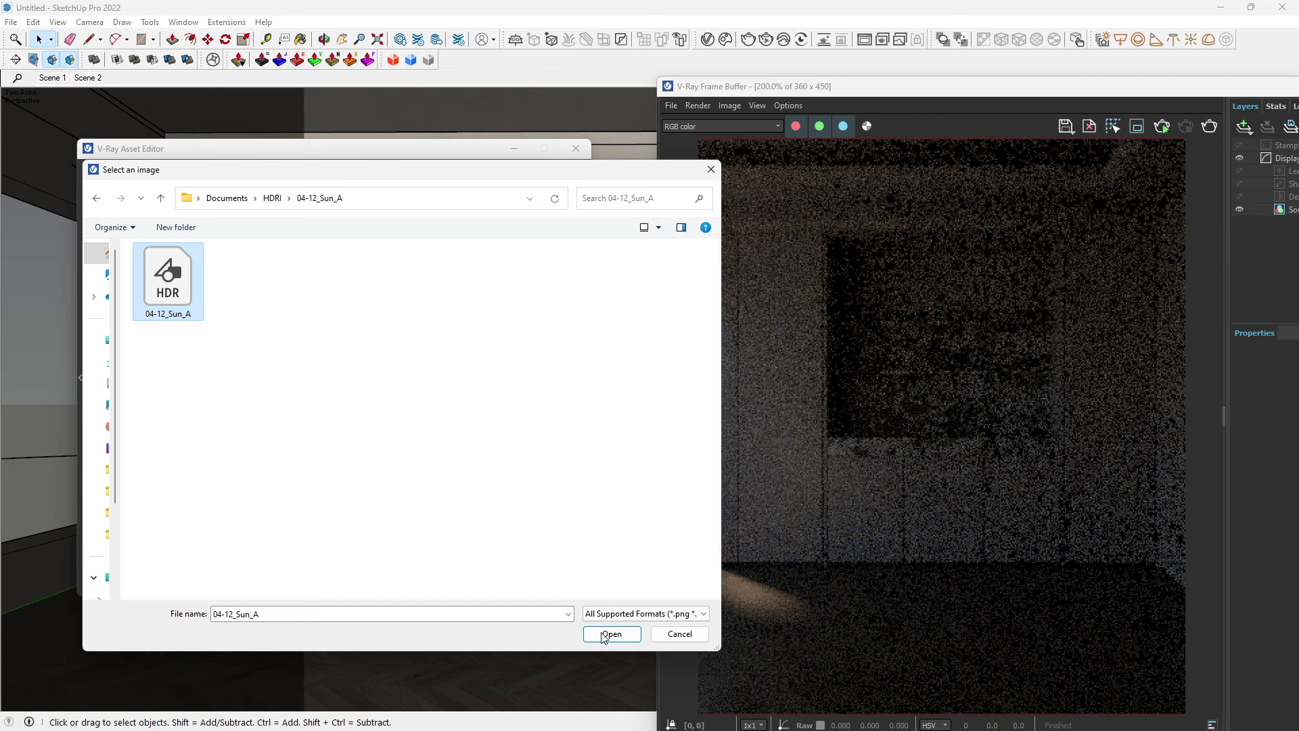
pyautogui.click(604, 637)
# Step: Copy the Dome Light's HDR texture
pyautogui.click(541, 587)
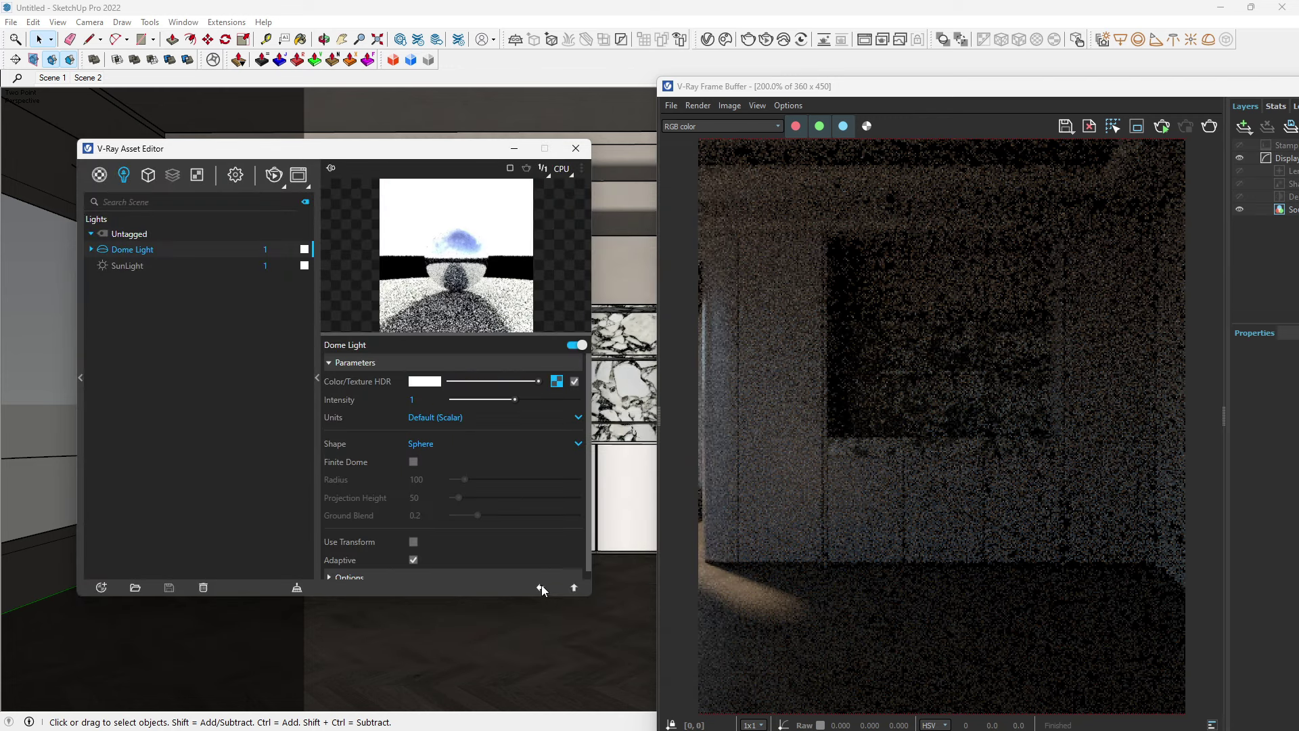
pyautogui.rightClick(558, 383)
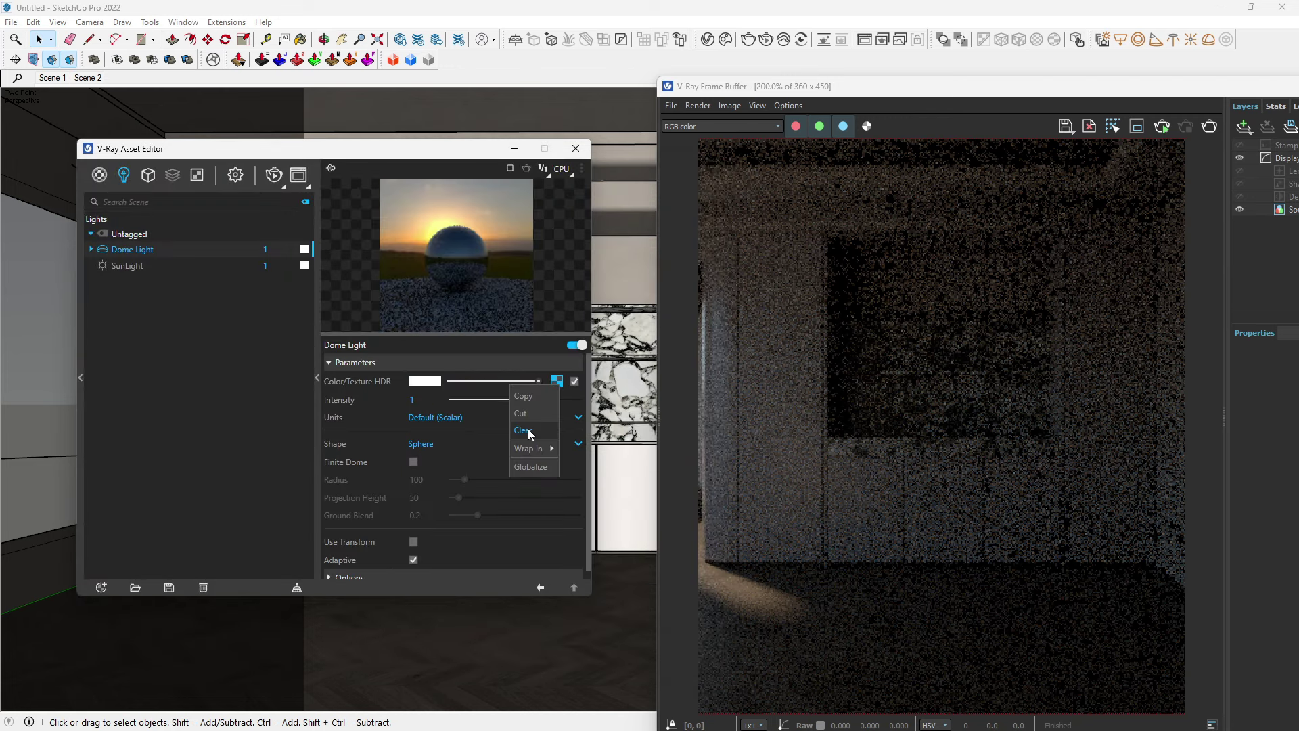
pyautogui.click(532, 399)
# Step: Set the environment Background intensity to 40 and enable Reflection at 40
pyautogui.click(238, 176)
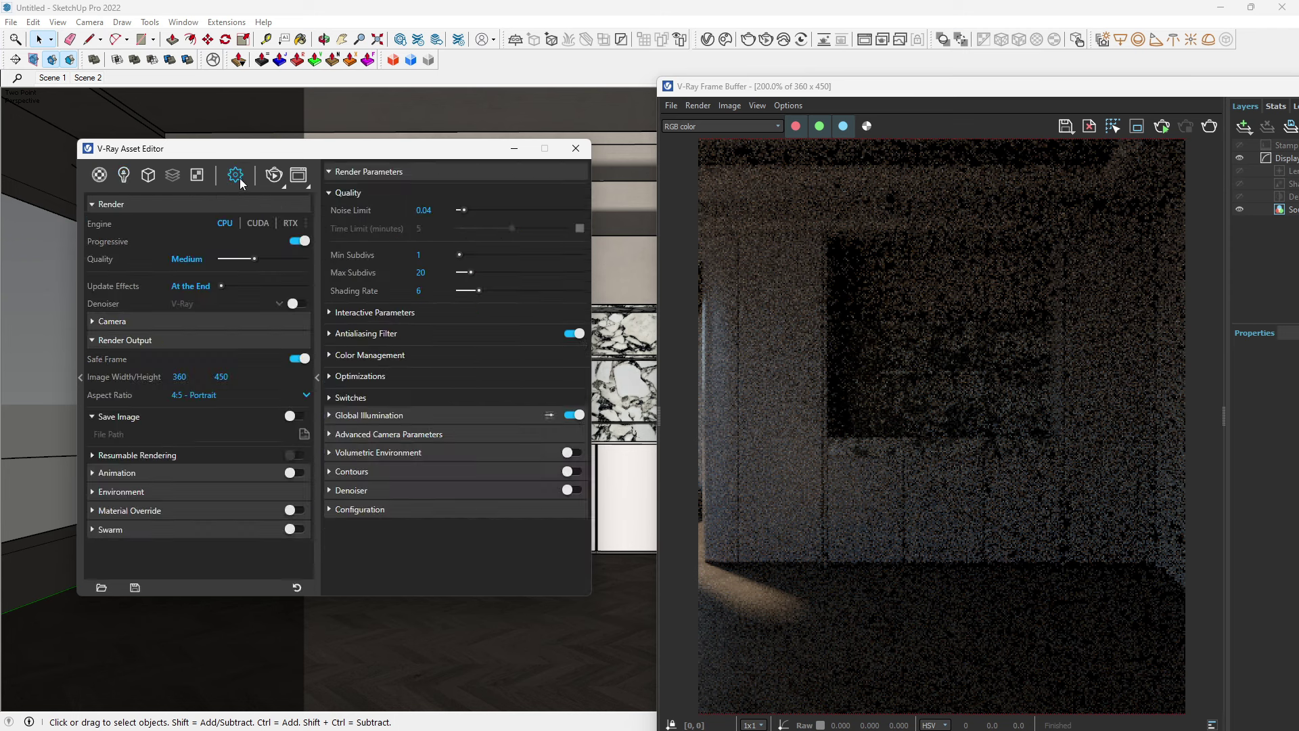
pyautogui.click(236, 491)
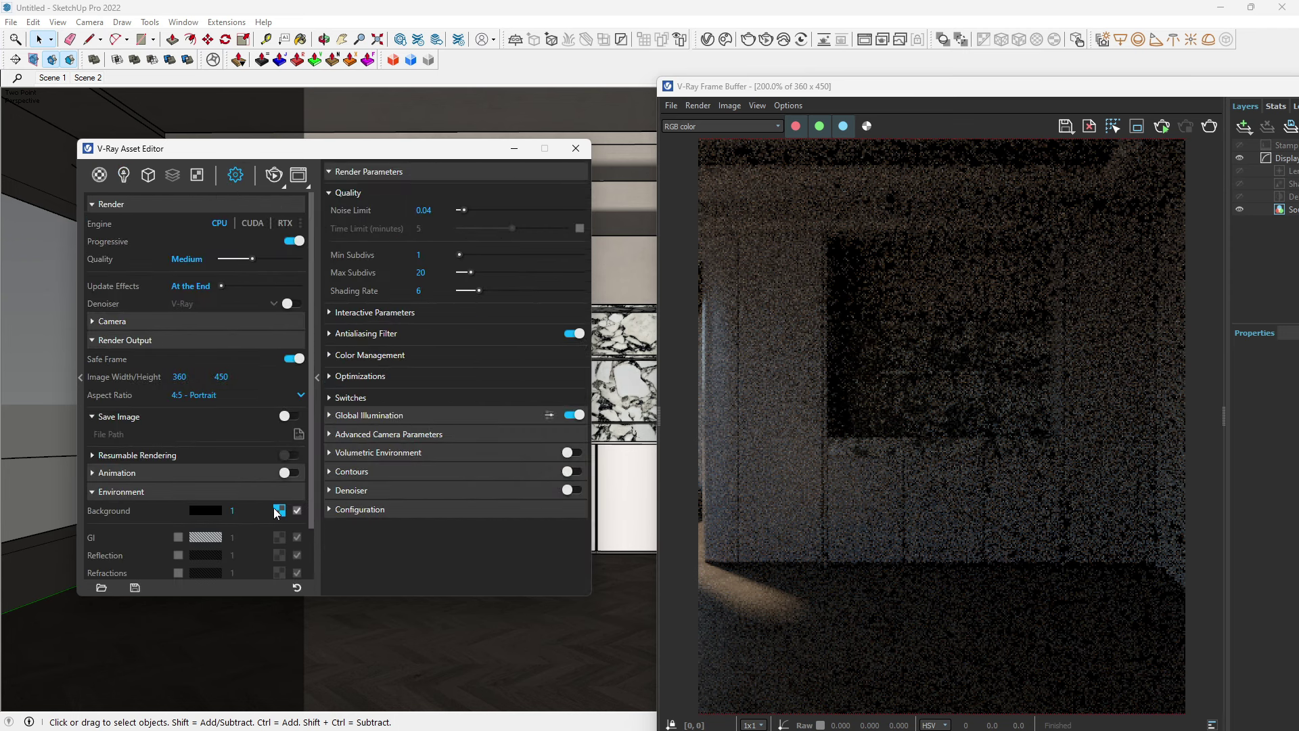
pyautogui.write('40')
pyautogui.click(178, 555)
pyautogui.doubleClick(230, 556)
# Step: Paste the HDR texture as an instance into both Background and Reflection slots
pyautogui.rightClick(279, 510)
pyautogui.click(303, 432)
pyautogui.rightClick(279, 555)
pyautogui.click(292, 550)
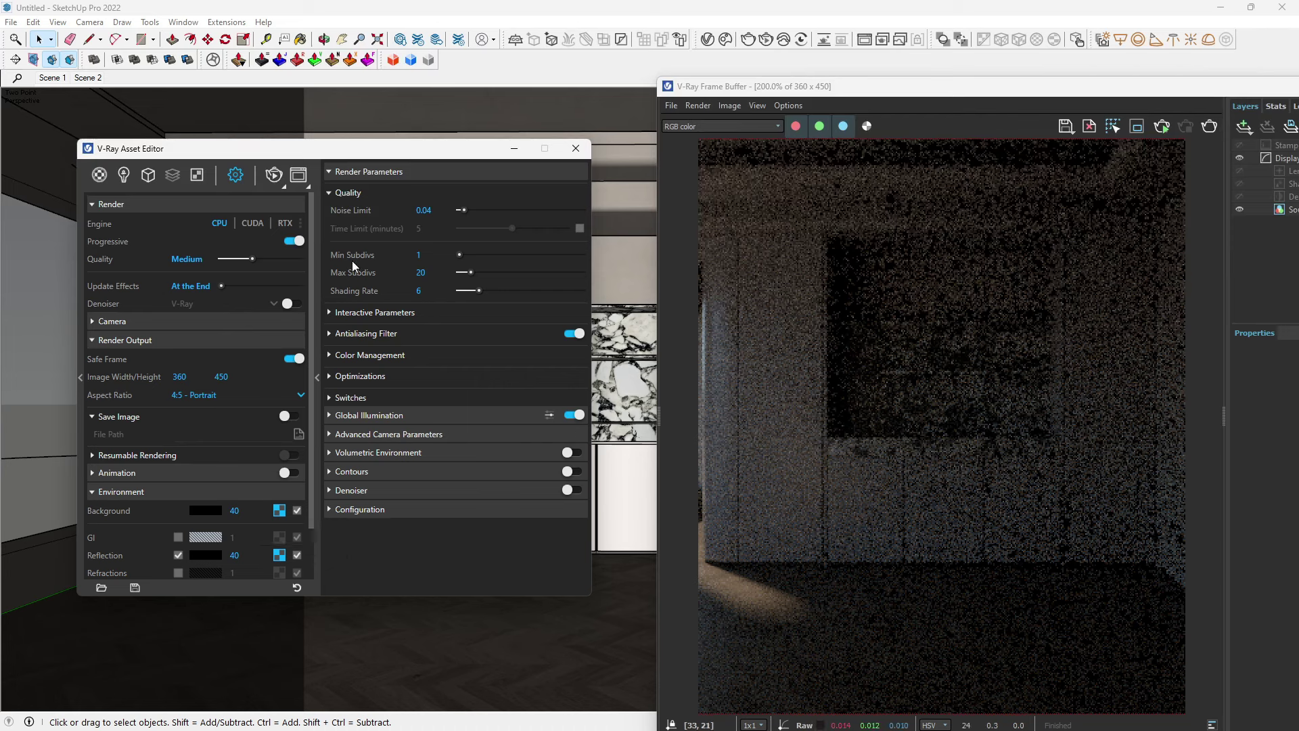
# Step: Set the Dome Light intensity to 60
pyautogui.click(124, 177)
pyautogui.click(263, 250)
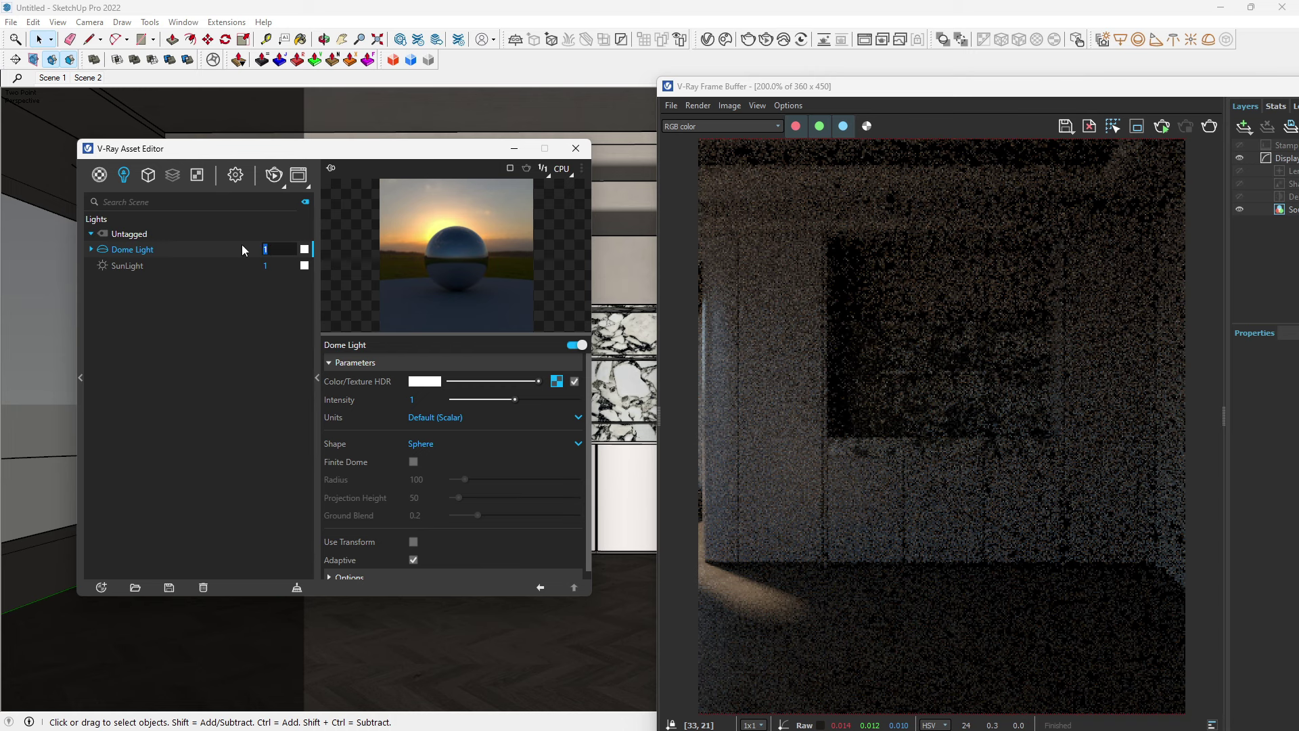
pyautogui.write('0')
pyautogui.press('Return')
# Step: Set the SunLight intensity multiplier to 0.5 and restart the interactive render
pyautogui.click(270, 266)
pyautogui.write('0')
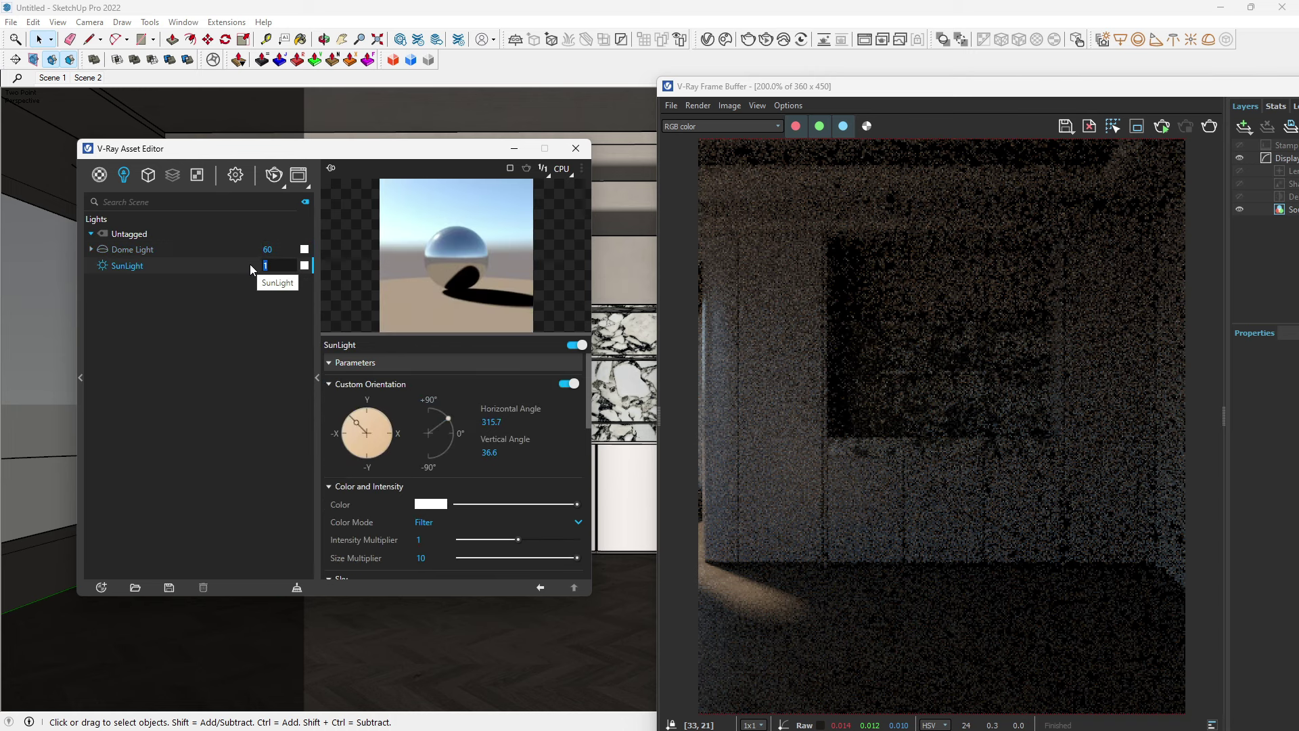
pyautogui.press('Return')
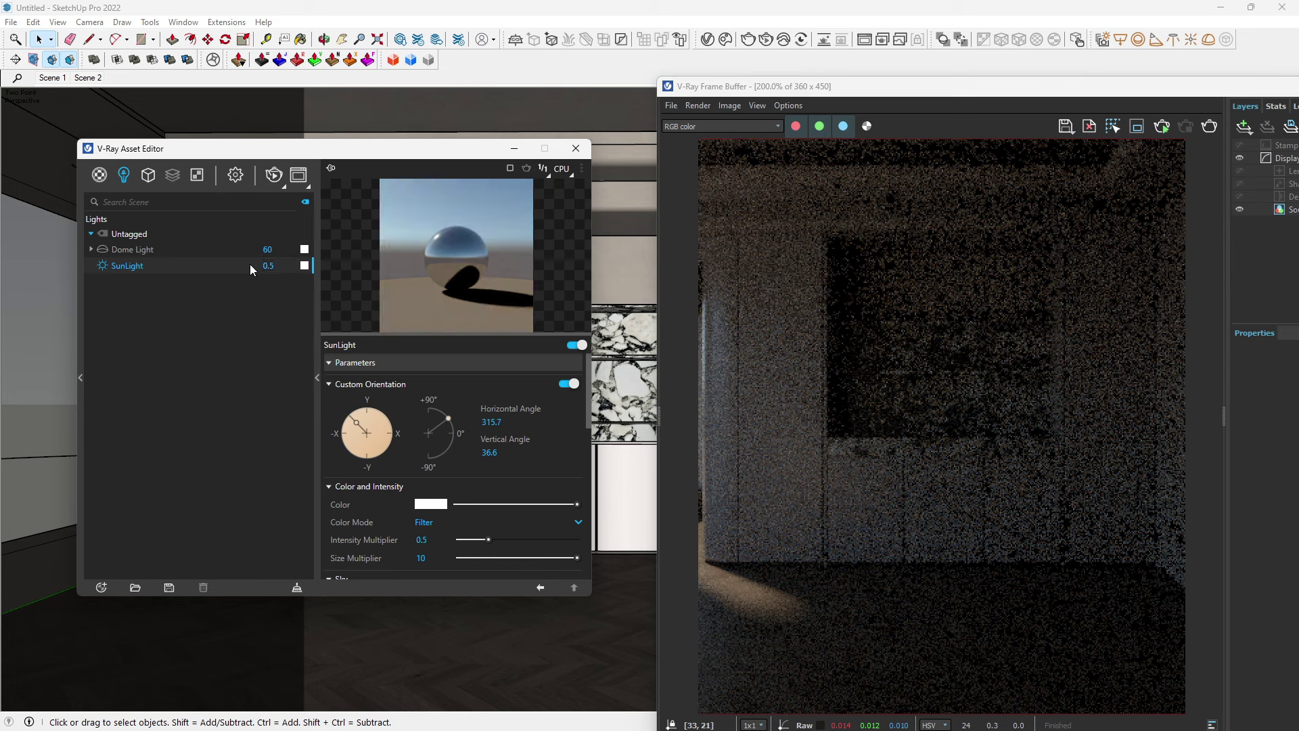
pyautogui.click(766, 40)
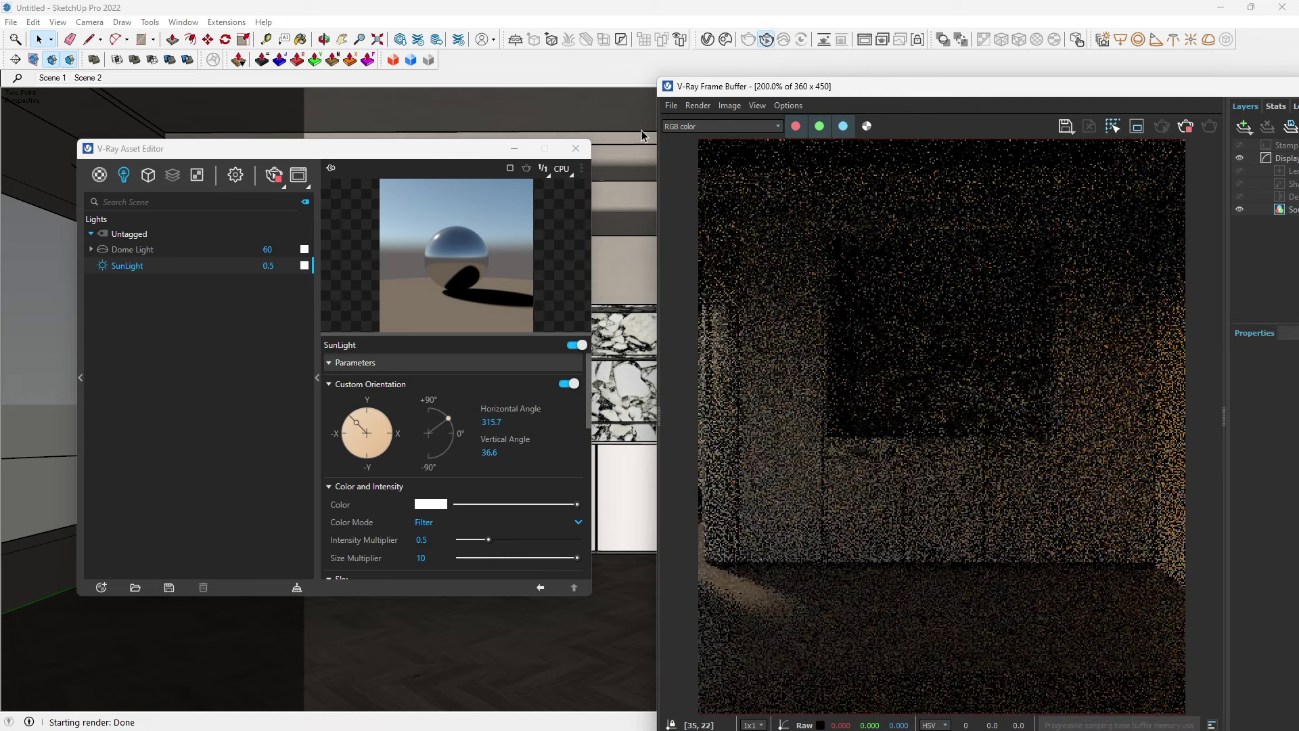
# Step: Add a Frame Buffer Exposure layer with exposure 1.579 and highlight burn 0.421
pyautogui.moveTo(981, 93); pyautogui.dragTo(704, 54)
pyautogui.scroll(-2, 680, 380)
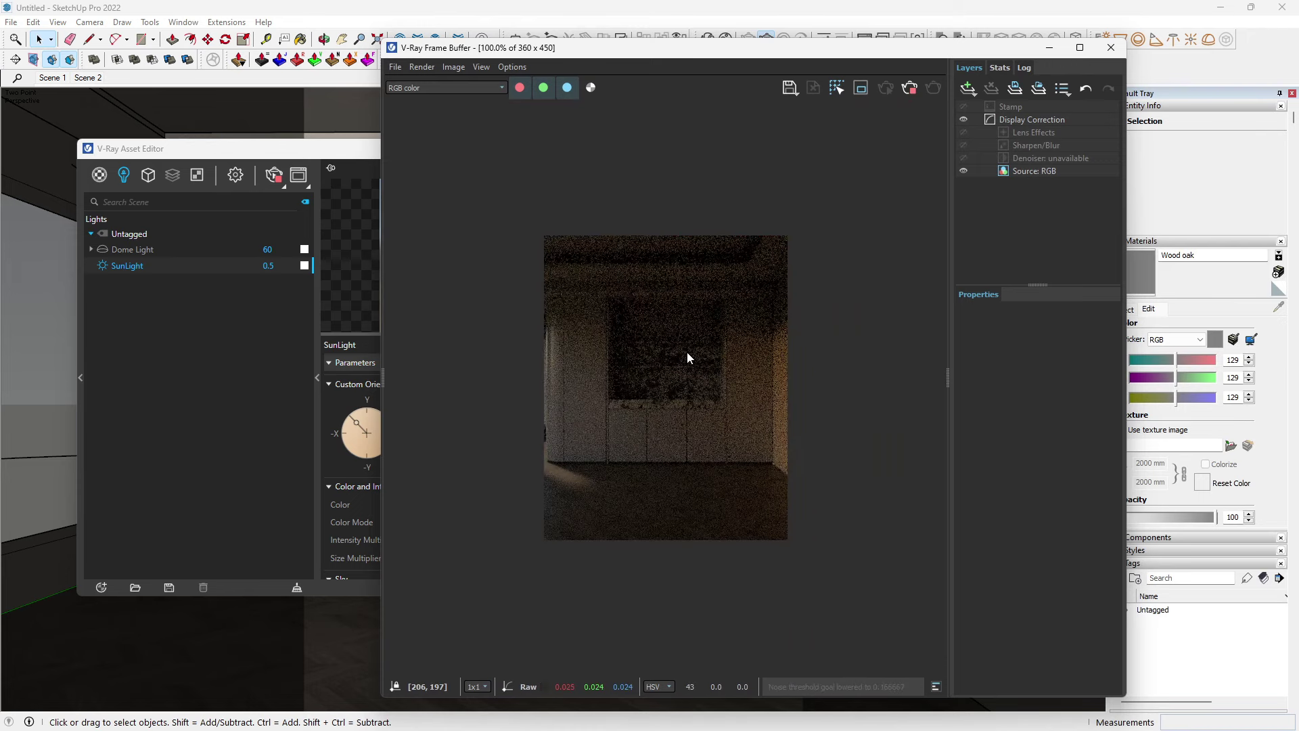
pyautogui.scroll(2, 687, 352)
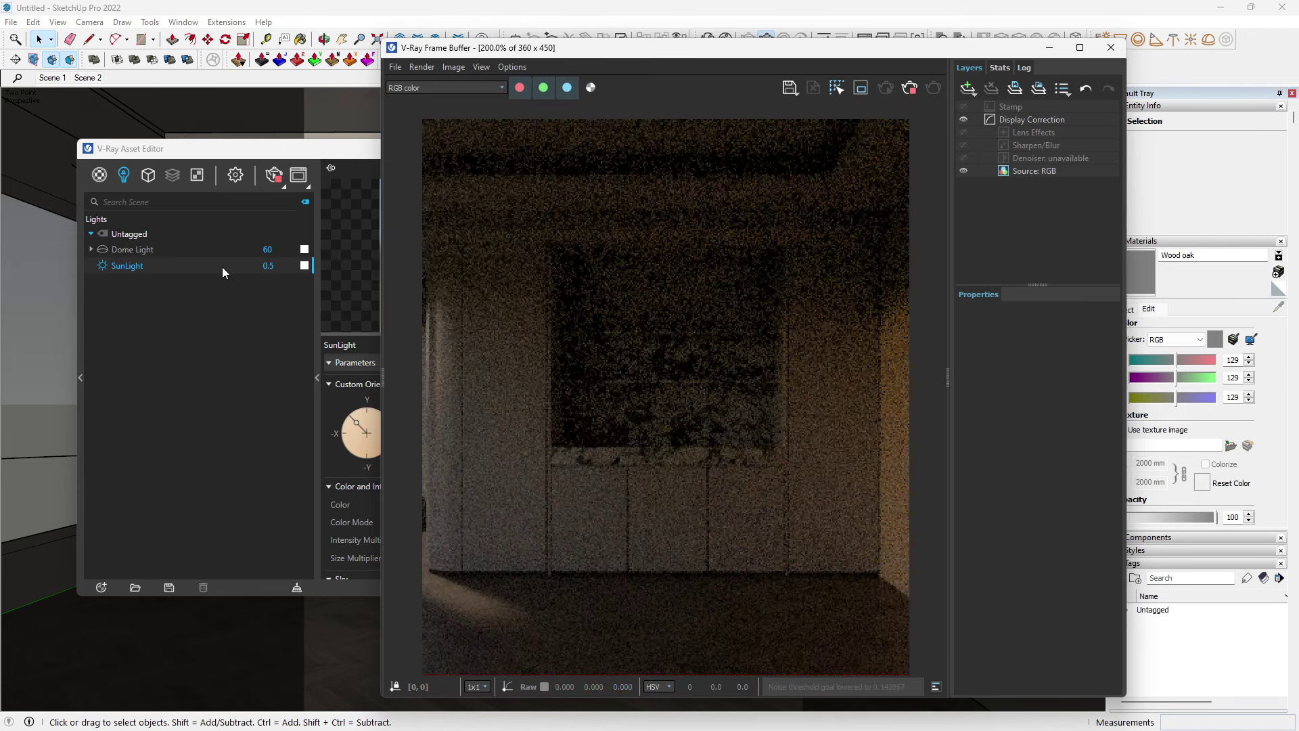
pyautogui.click(968, 88)
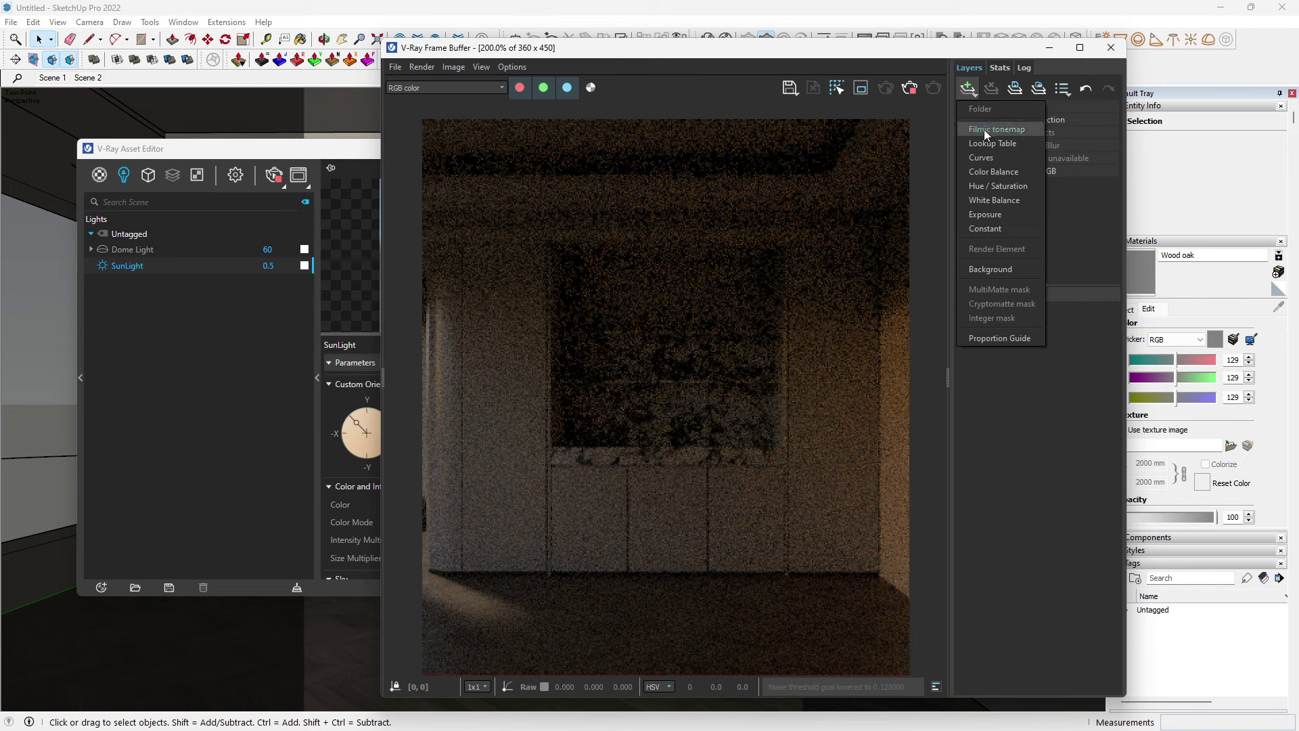
pyautogui.click(988, 213)
pyautogui.moveTo(1013, 354)
pyautogui.mouseDown()
pyautogui.moveTo(1030, 355)
pyautogui.moveTo(1006, 381)
pyautogui.mouseUp()
pyautogui.doubleClick(769, 384)
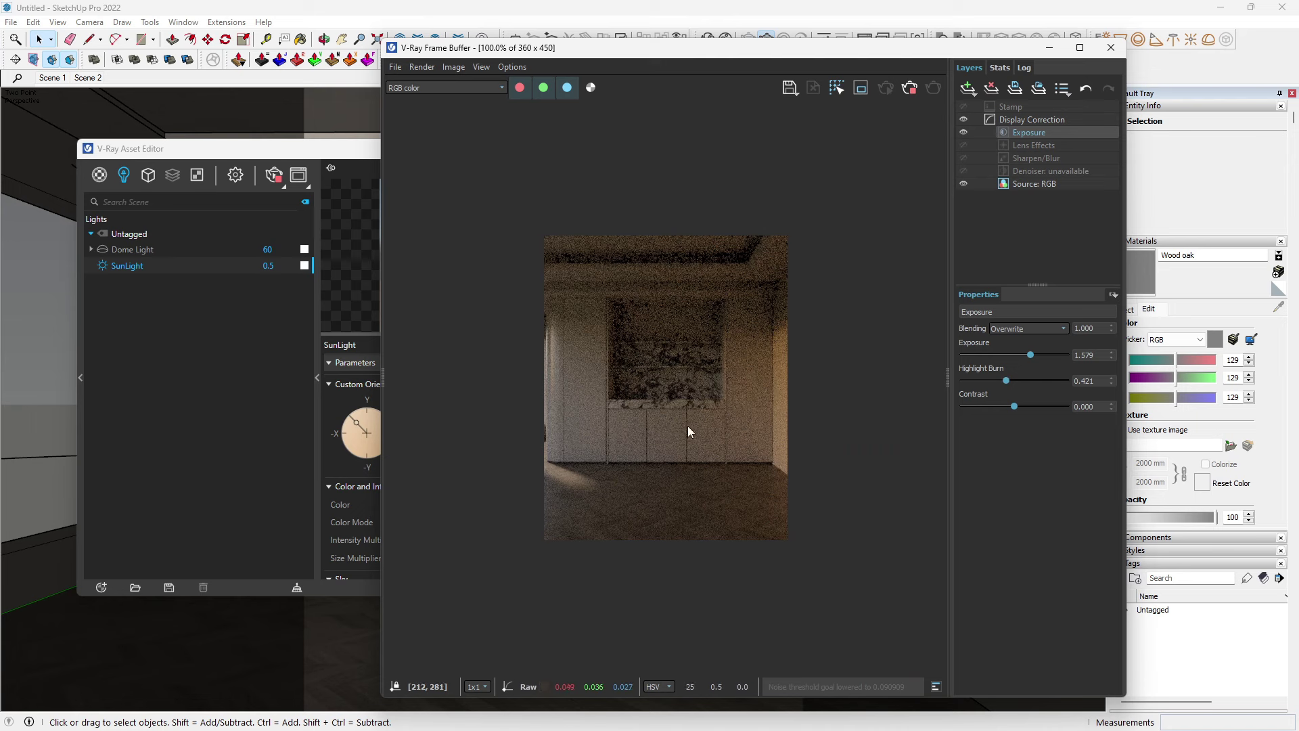
pyautogui.click(237, 149)
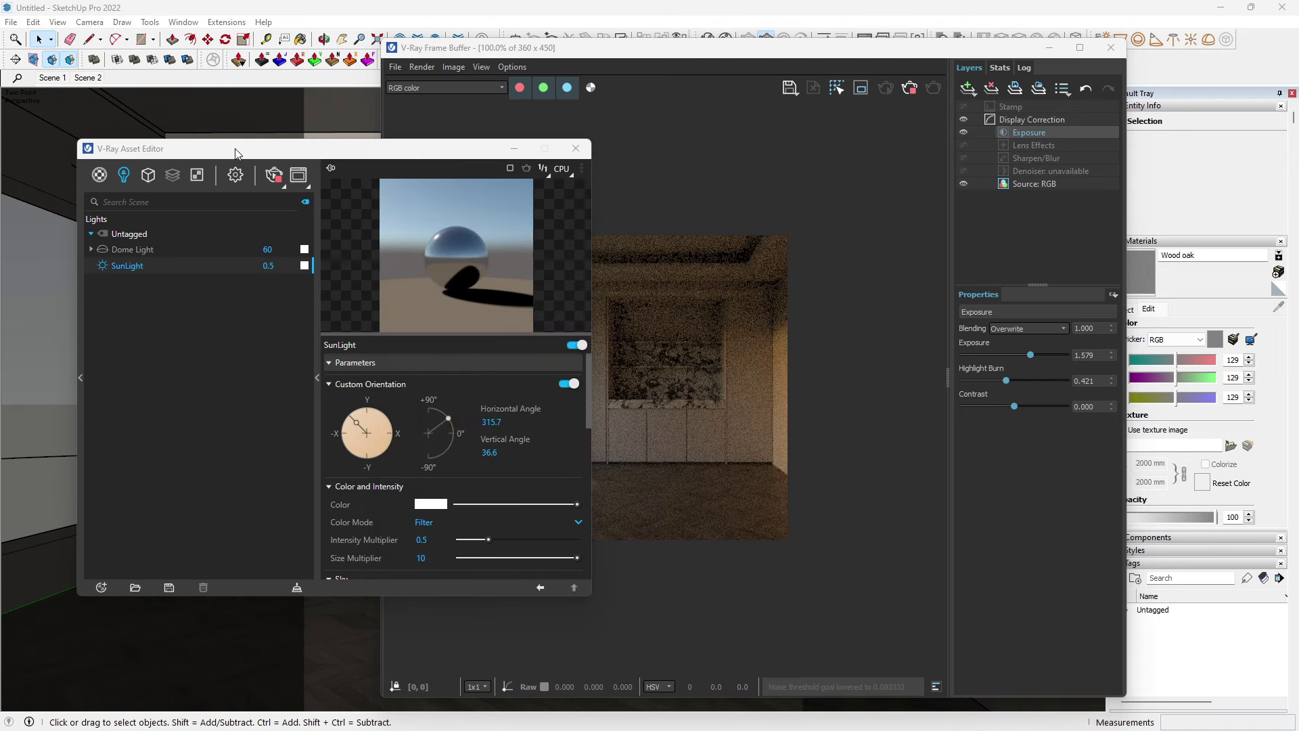
# Step: Rotate the Dome Light's HDR sky horizontally to -348.2
pyautogui.moveTo(237, 150); pyautogui.dragTo(160, 136)
pyautogui.click(116, 236)
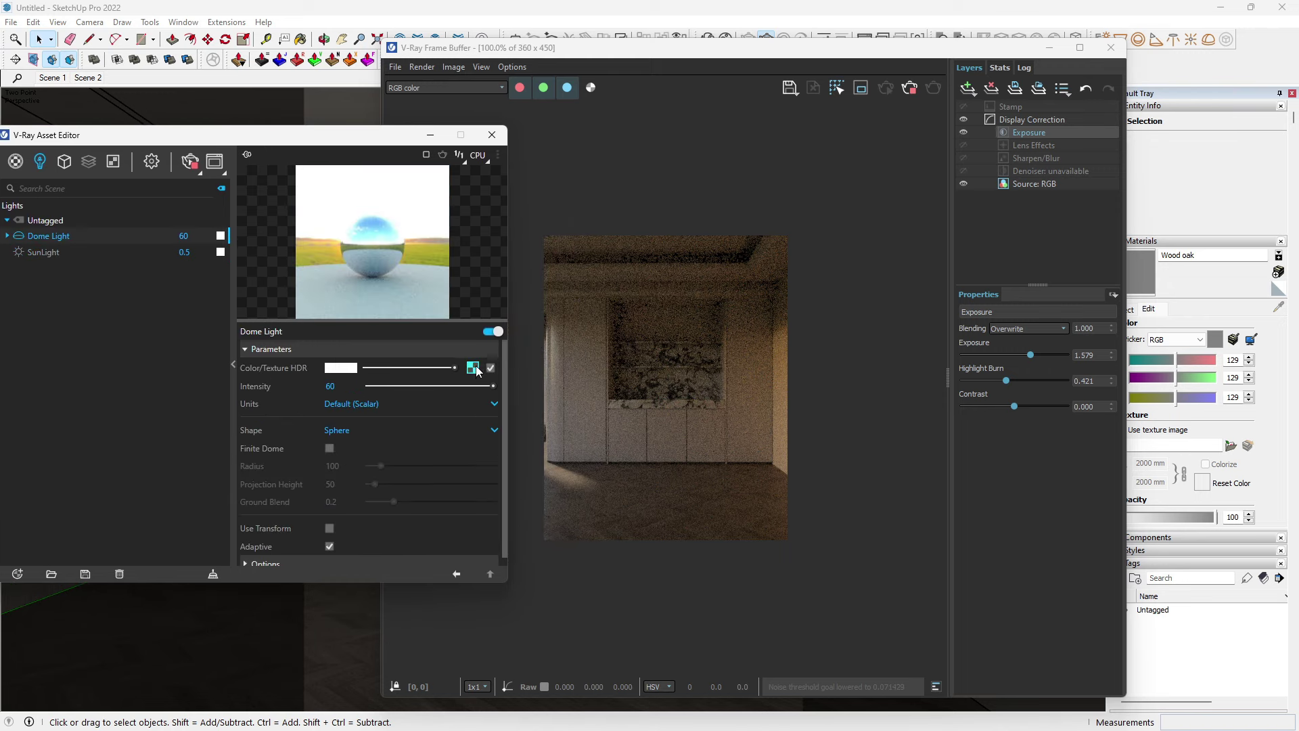
pyautogui.click(473, 367)
pyautogui.click(447, 438)
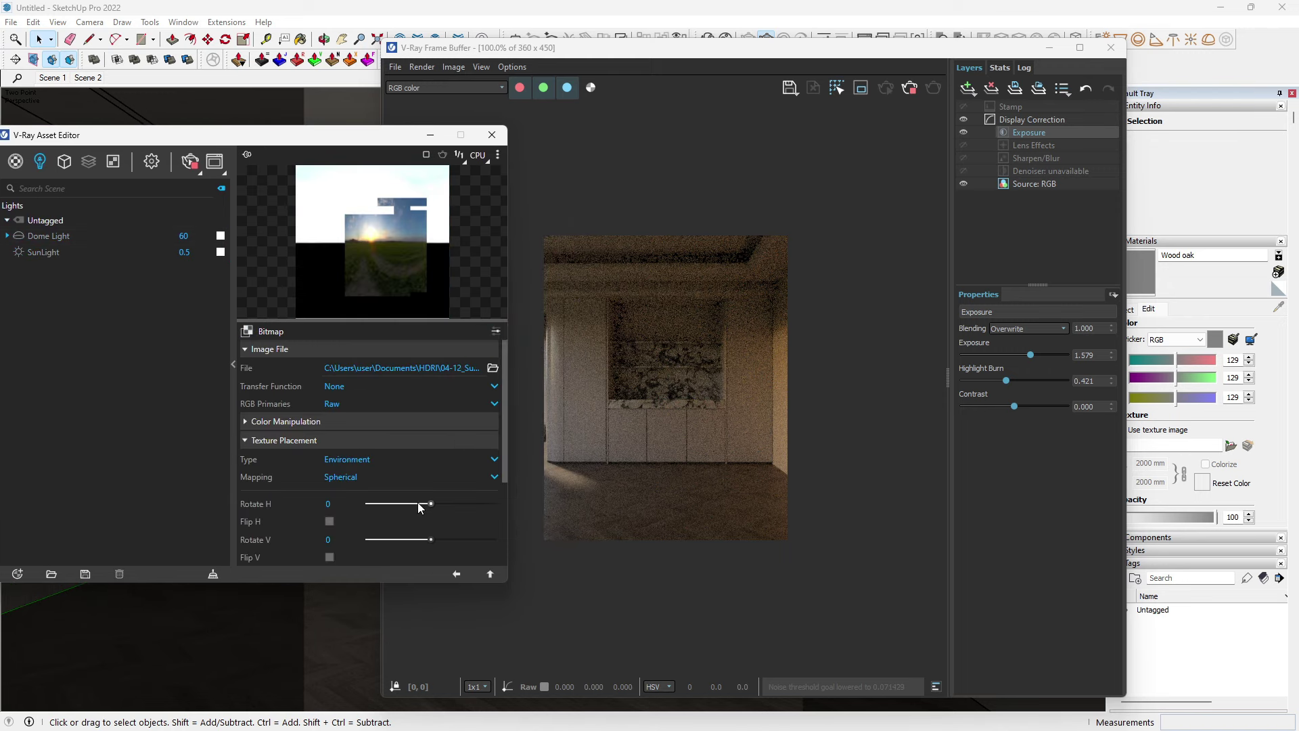
pyautogui.click(418, 503)
pyautogui.moveTo(418, 501); pyautogui.dragTo(440, 500)
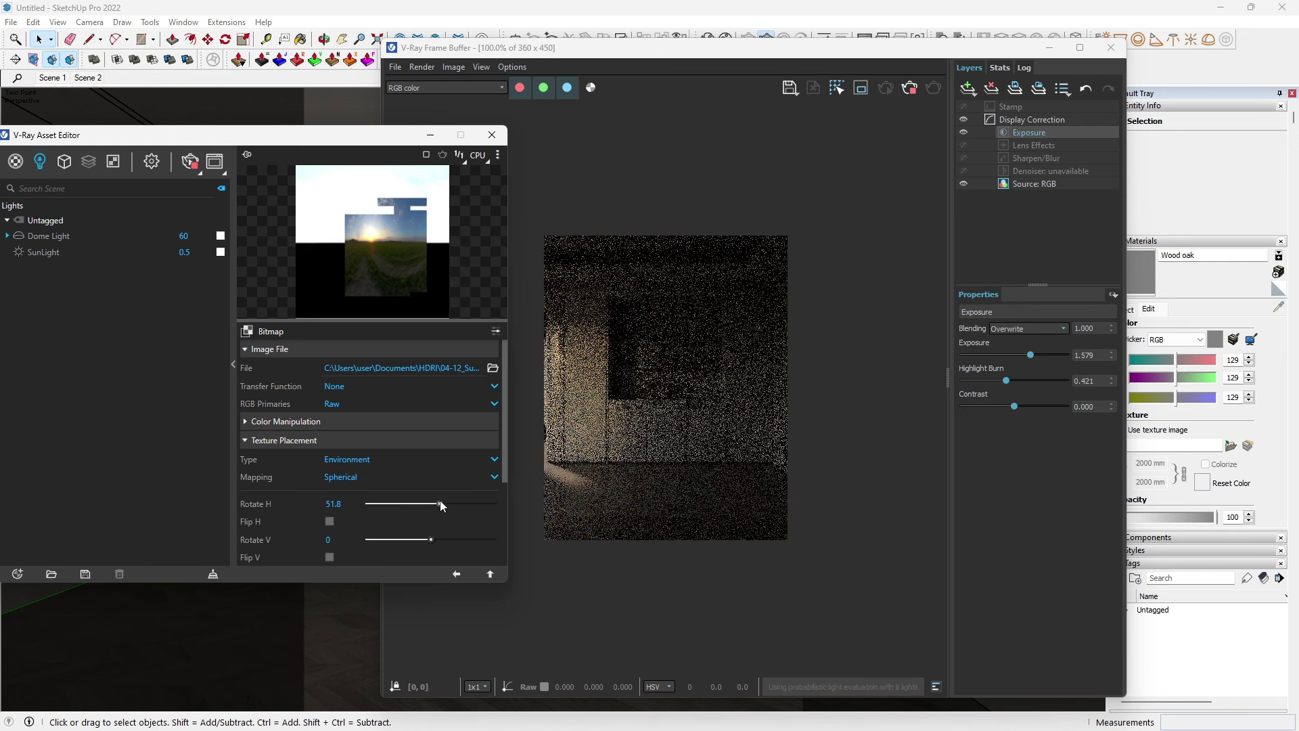
pyautogui.moveTo(440, 501); pyautogui.dragTo(436, 500)
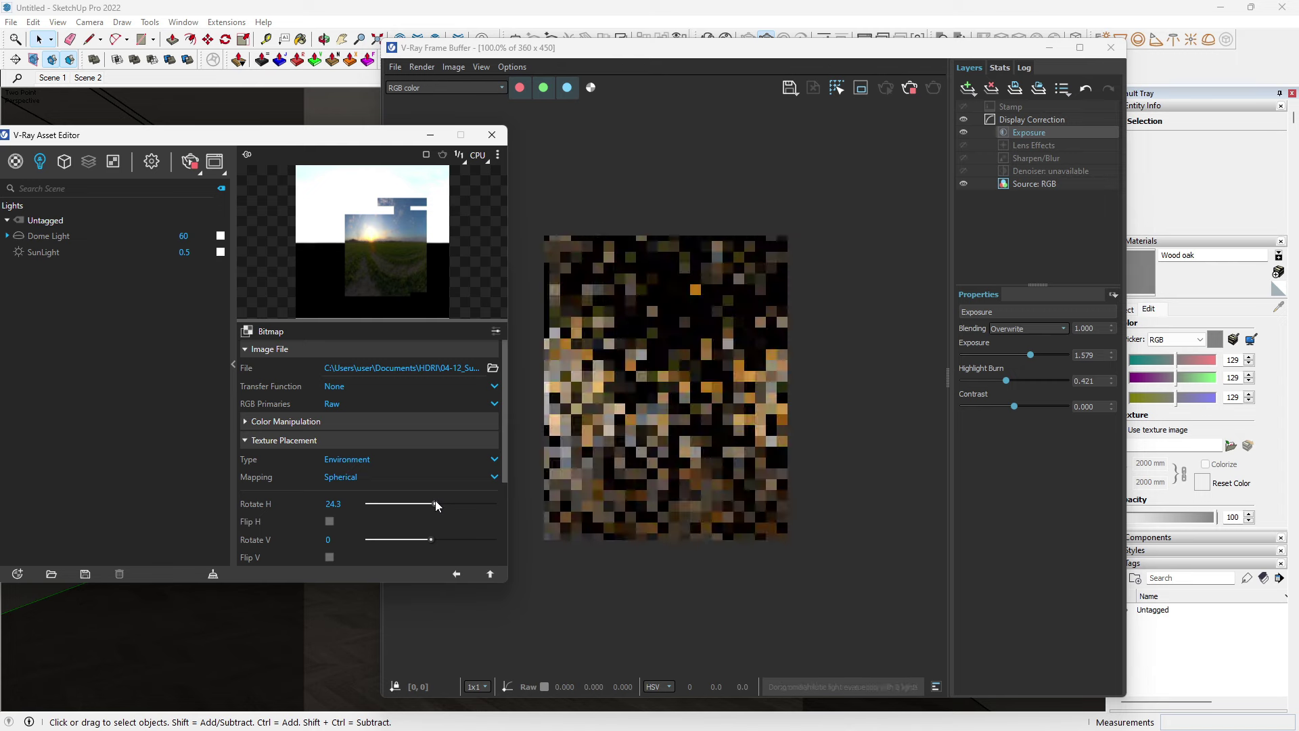
pyautogui.moveTo(435, 502)
pyautogui.mouseDown()
pyautogui.moveTo(468, 503)
pyautogui.moveTo(384, 502)
pyautogui.moveTo(436, 514)
pyautogui.mouseUp()
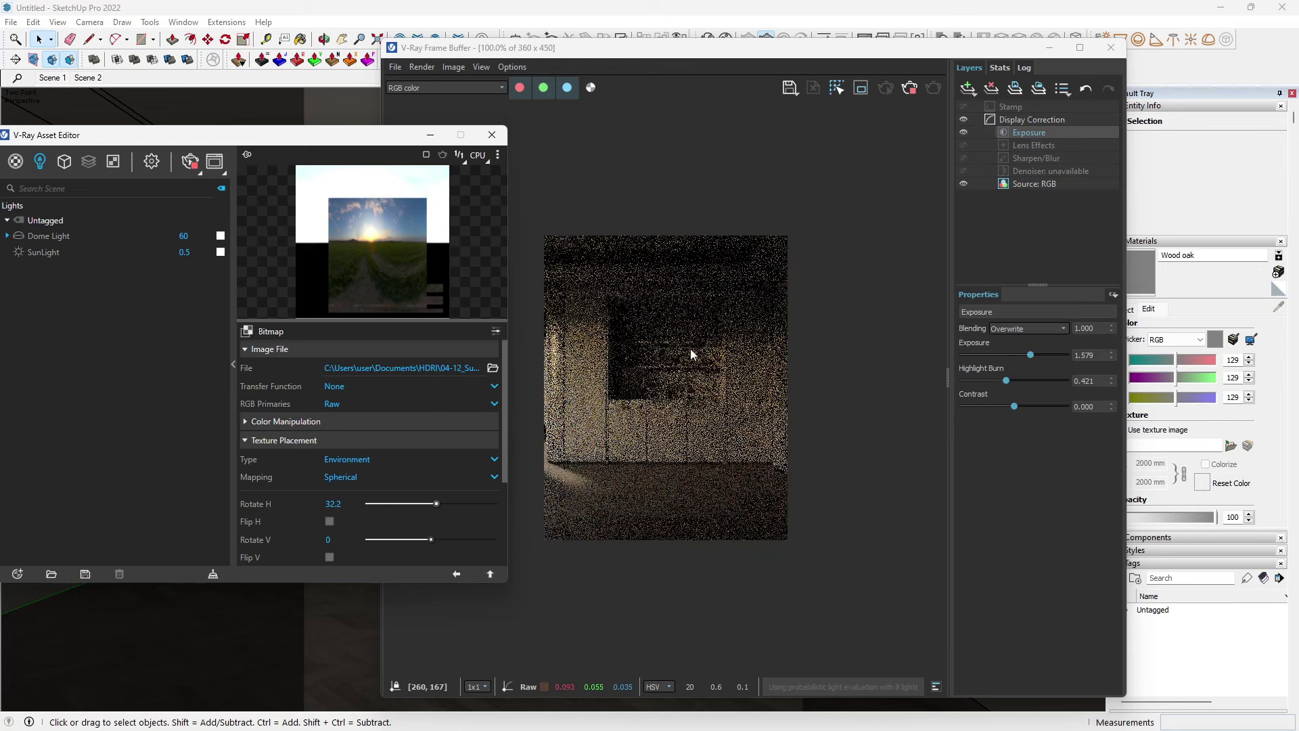
pyautogui.scroll(2, 704, 357)
pyautogui.scroll(-2, 716, 360)
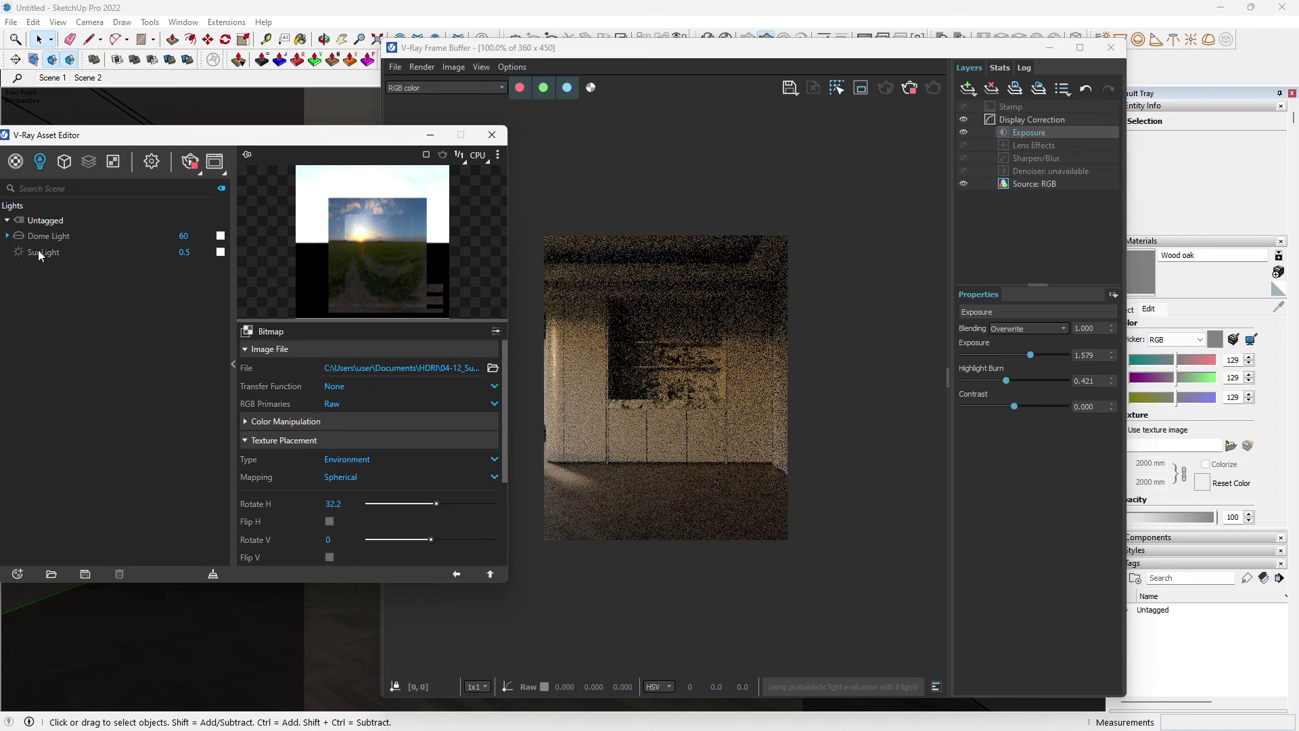
pyautogui.moveTo(436, 503); pyautogui.dragTo(370, 505)
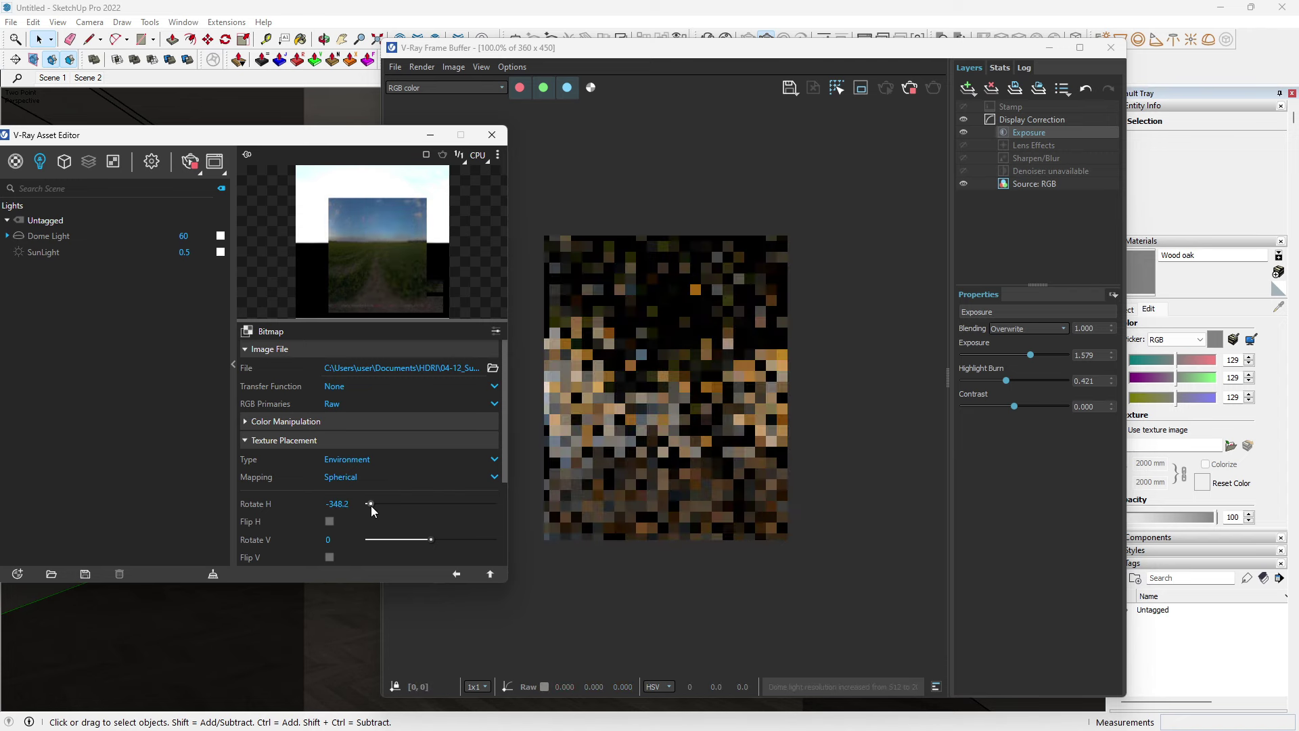
# Step: Set the Dome Light intensity to 80 and restart the interactive render
pyautogui.moveTo(247, 137); pyautogui.dragTo(317, 134)
pyautogui.click(252, 233)
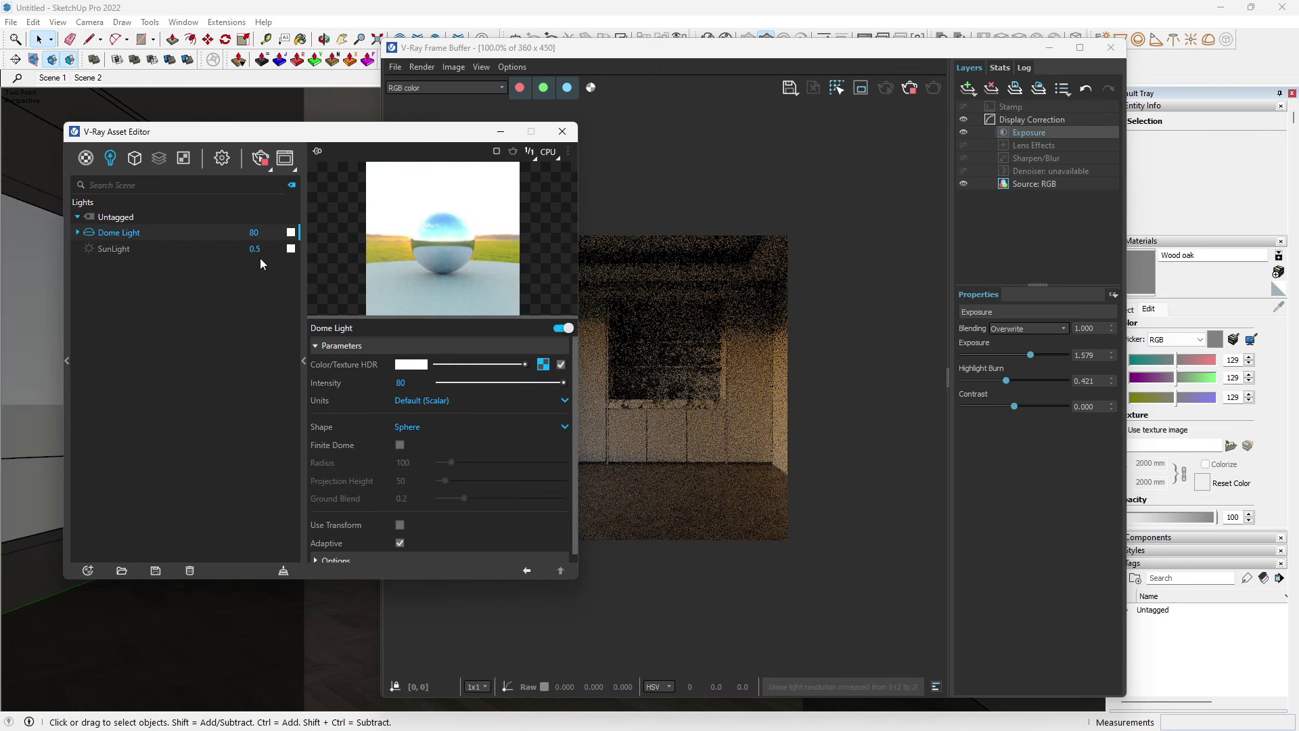
pyautogui.moveTo(427, 132)
pyautogui.mouseDown()
pyautogui.moveTo(376, 142)
pyautogui.moveTo(282, 106)
pyautogui.mouseUp()
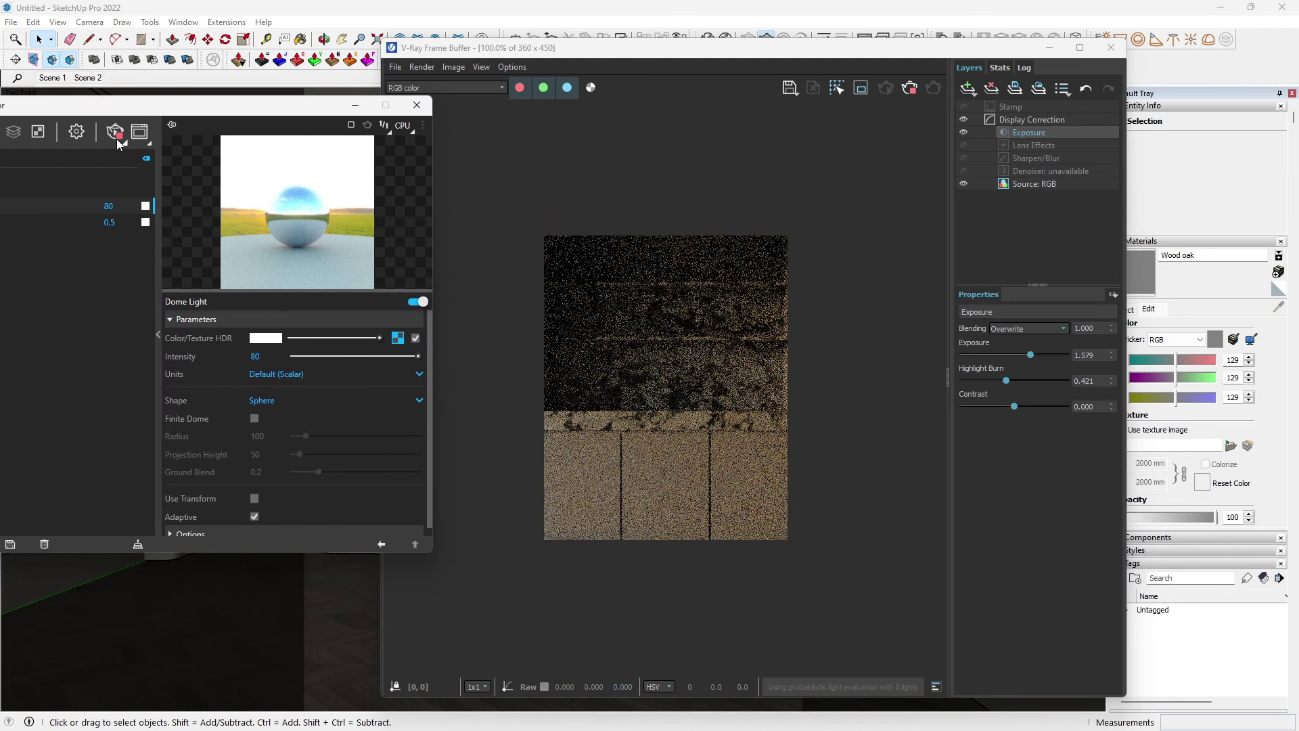
pyautogui.click(912, 90)
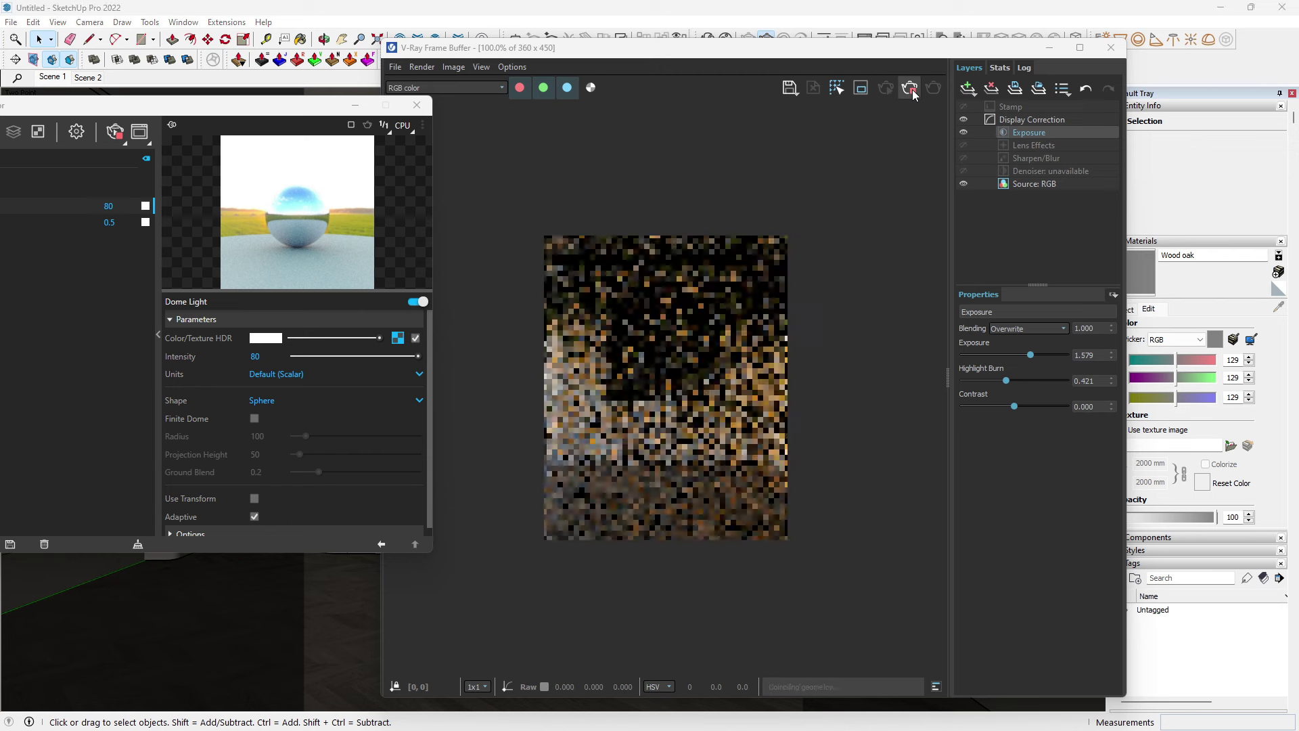
pyautogui.moveTo(205, 119); pyautogui.dragTo(356, 120)
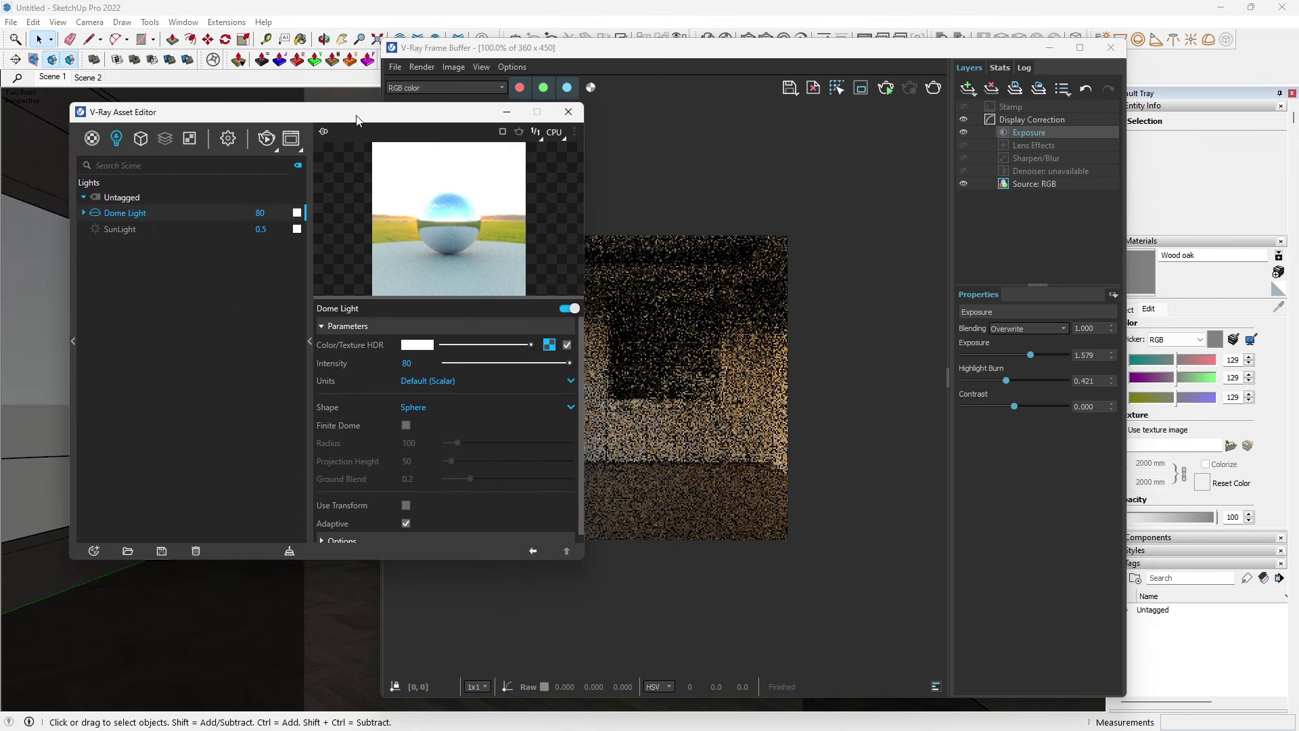
# Step: Set the camera aperture to 4.8 at ISO 200 and restart the interactive render
pyautogui.click(228, 138)
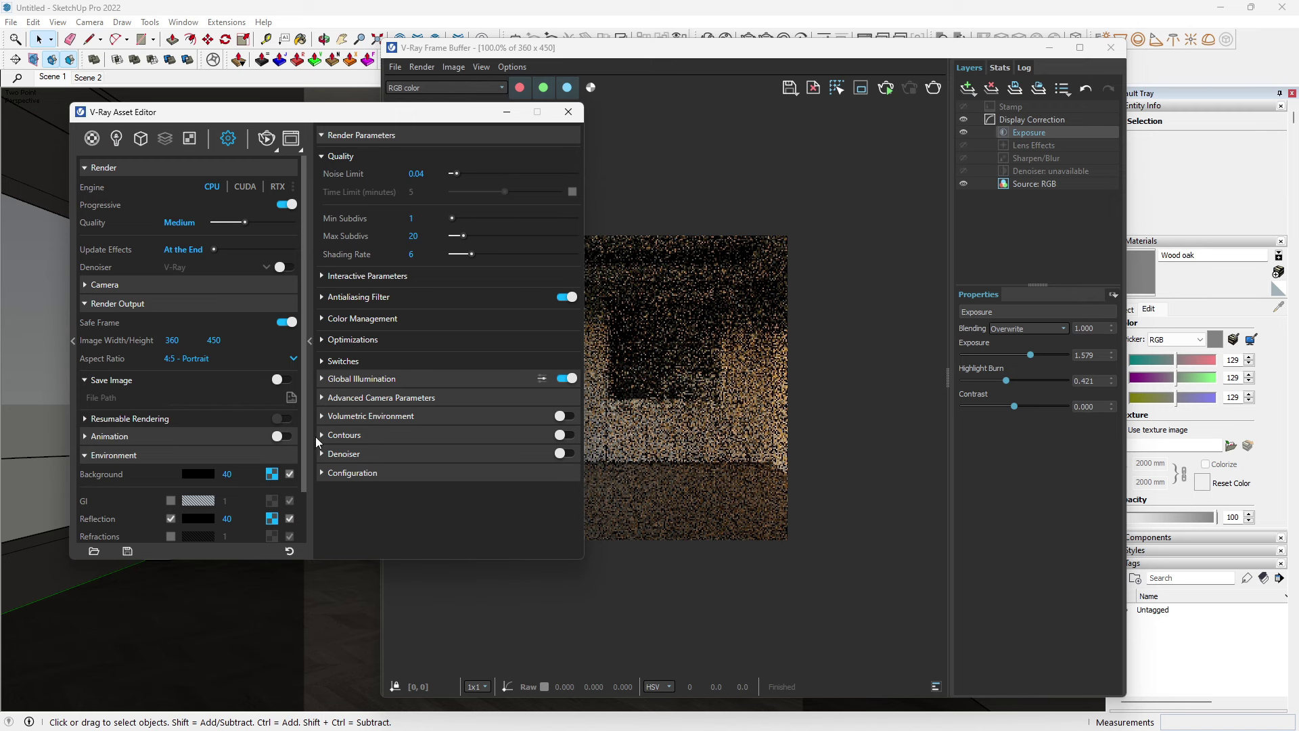
pyautogui.click(391, 399)
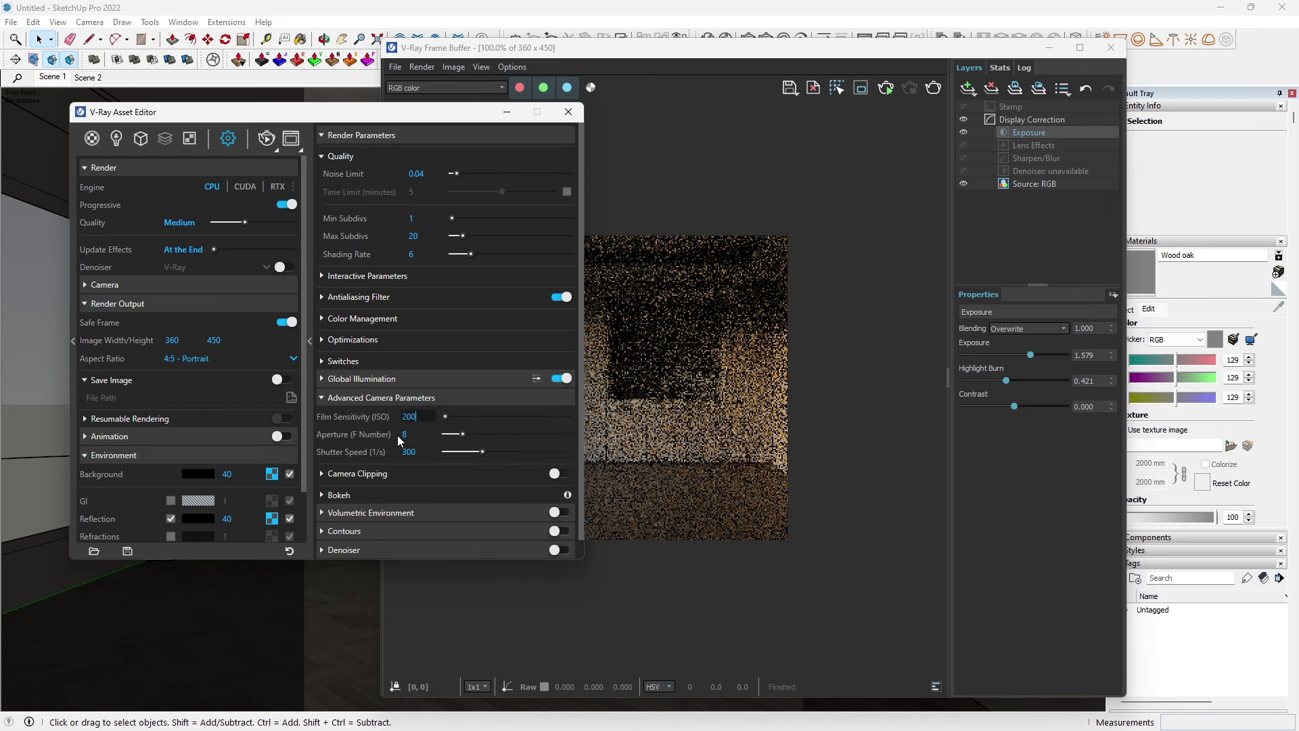
pyautogui.write('4.')
pyautogui.write('8')
pyautogui.press('Return')
pyautogui.click(885, 87)
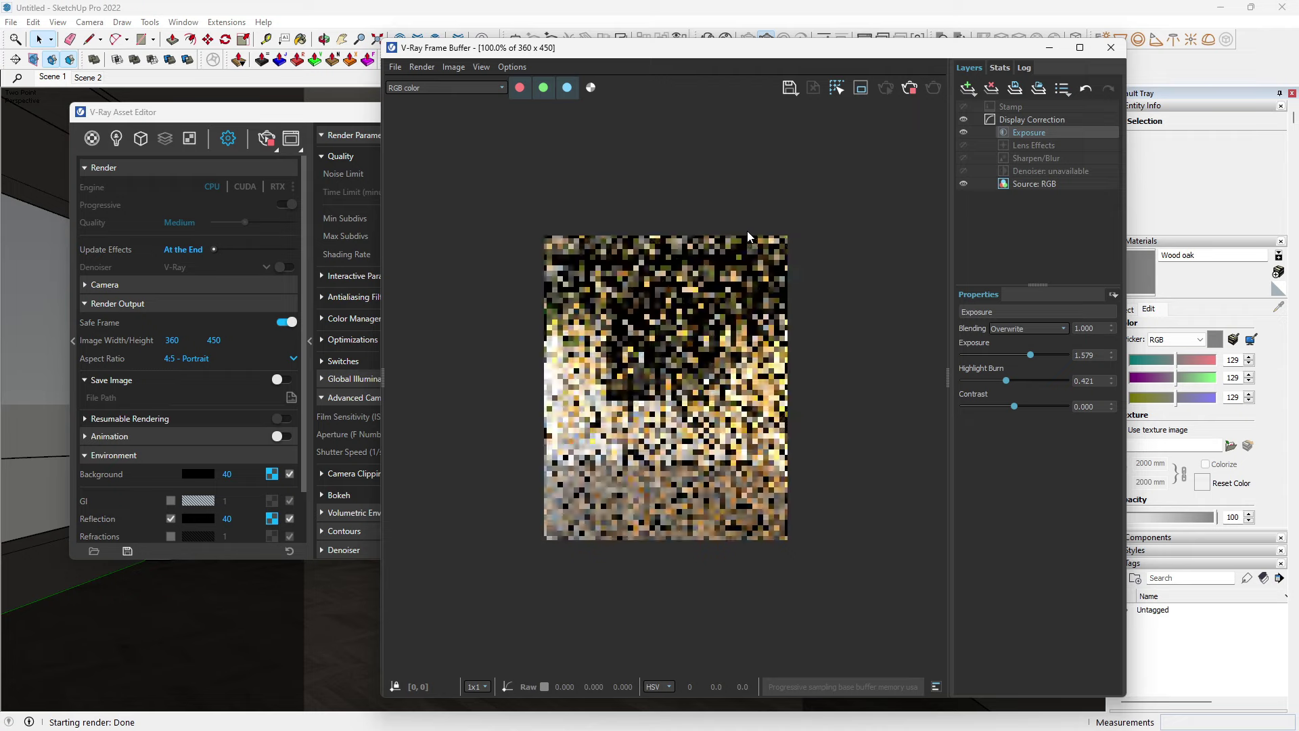
# Step: Set the camera shutter speed to 250 and lower the Exposure correction to 1.447
pyautogui.click(327, 112)
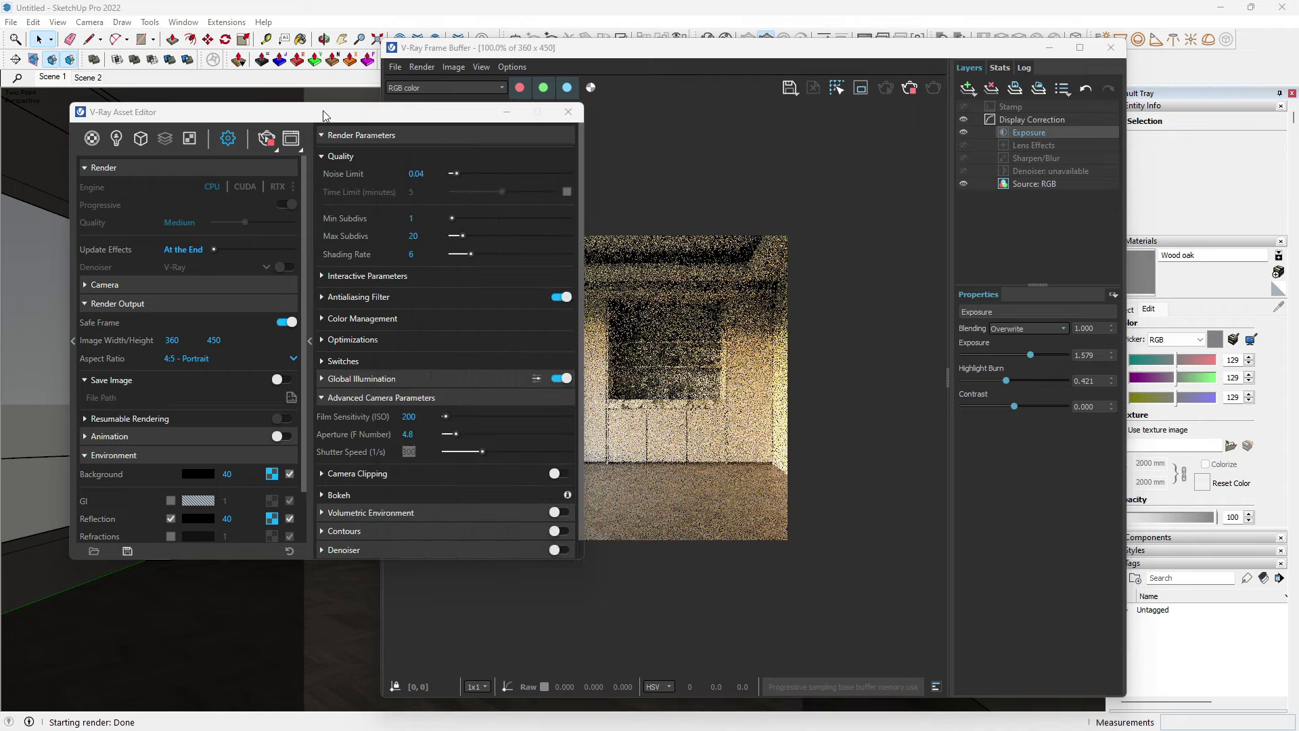
pyautogui.moveTo(327, 113); pyautogui.dragTo(277, 108)
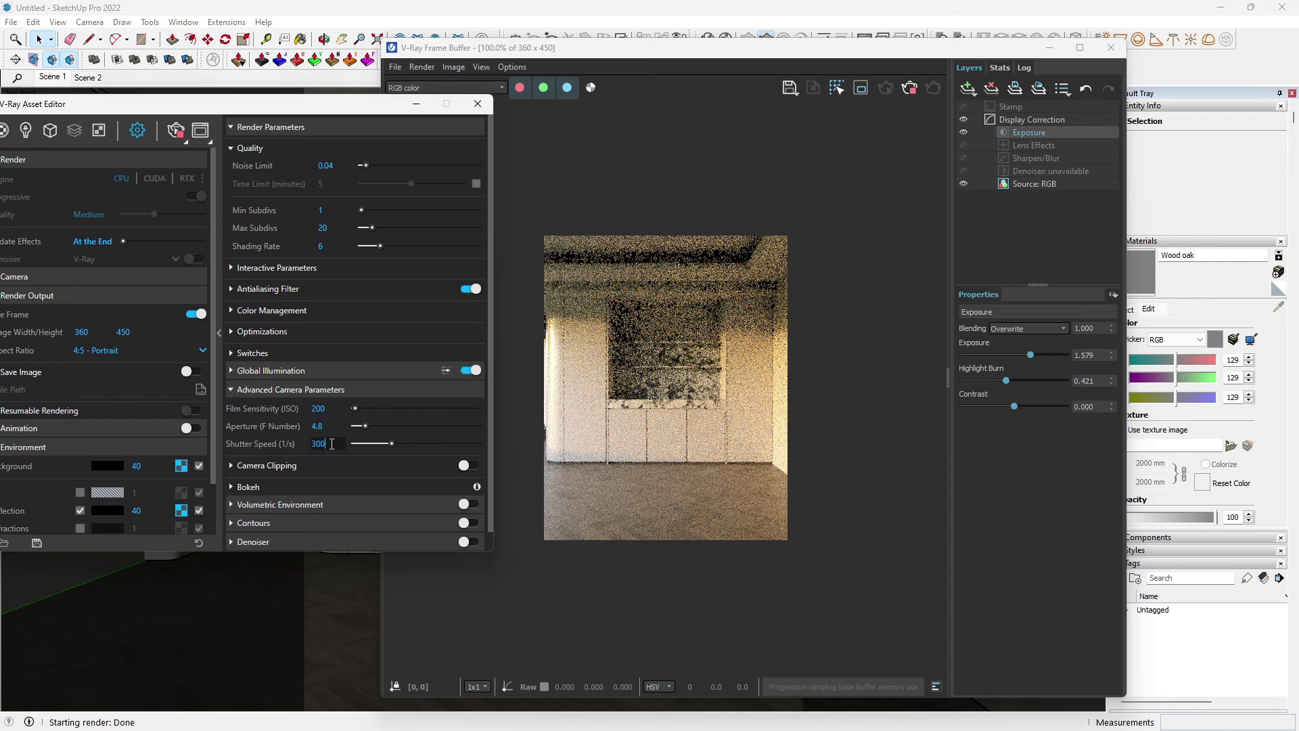
pyautogui.write('250')
pyautogui.press('Return')
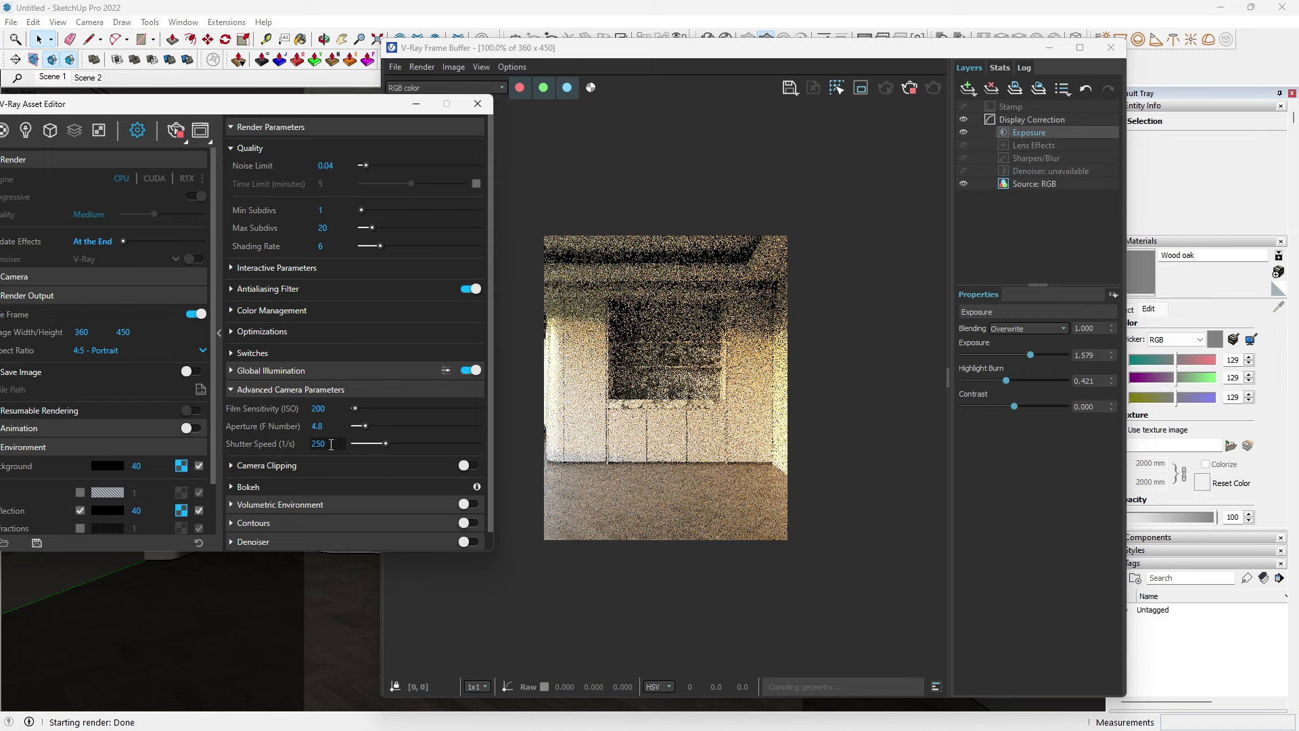
pyautogui.scroll(1, 718, 351)
pyautogui.scroll(-1, 717, 350)
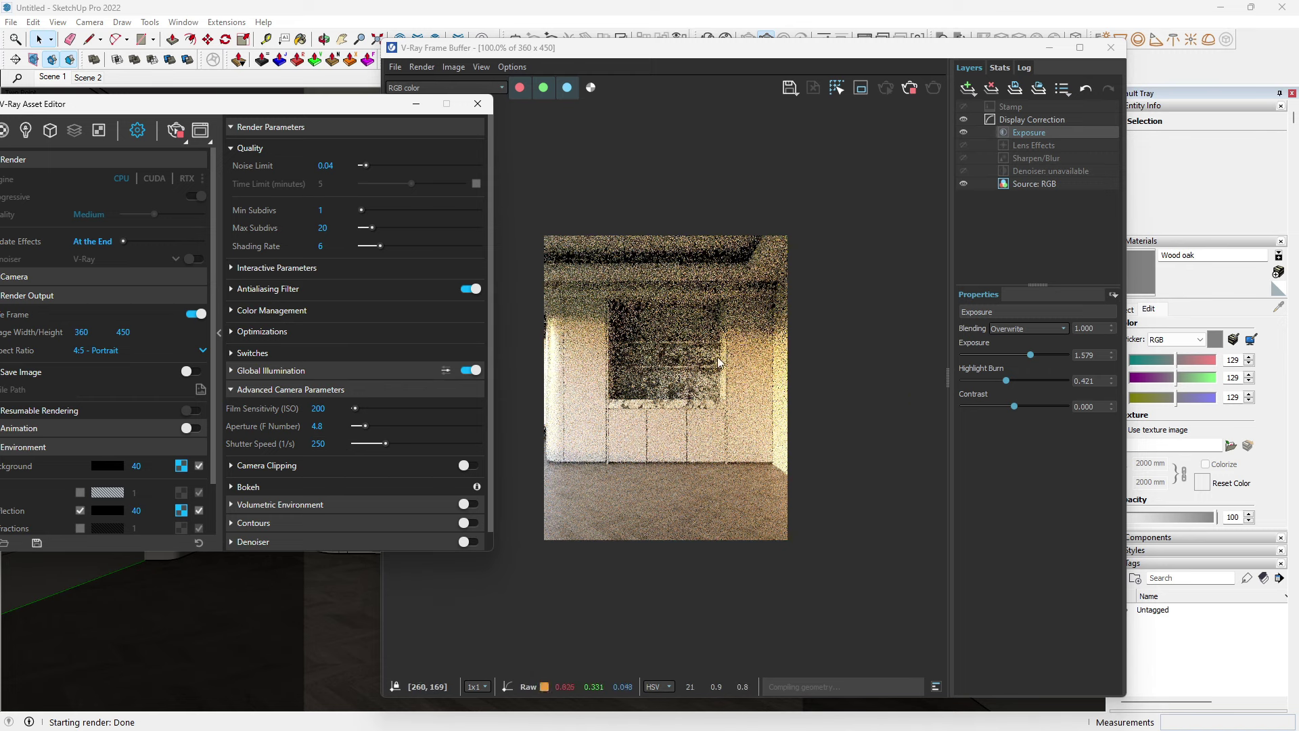
pyautogui.moveTo(284, 110)
pyautogui.mouseDown()
pyautogui.moveTo(366, 105)
pyautogui.moveTo(340, 103)
pyautogui.mouseUp()
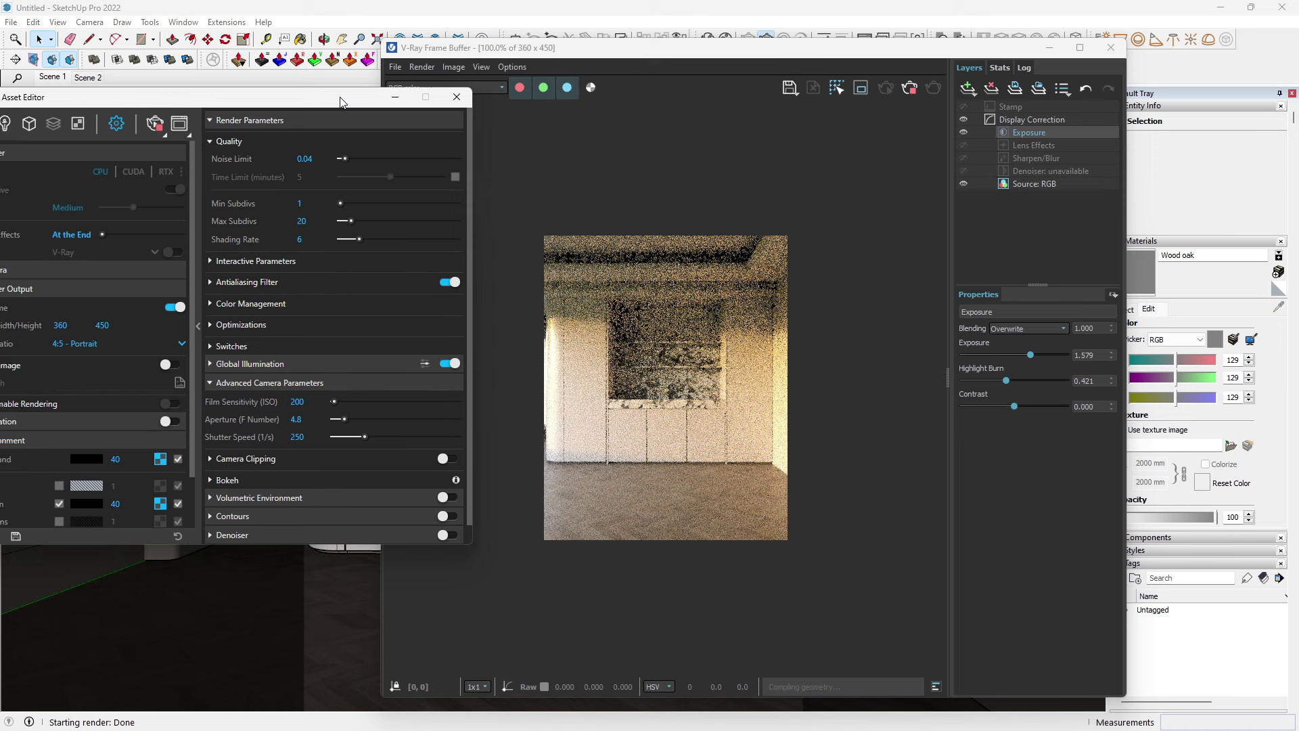
pyautogui.moveTo(1033, 358); pyautogui.dragTo(974, 381)
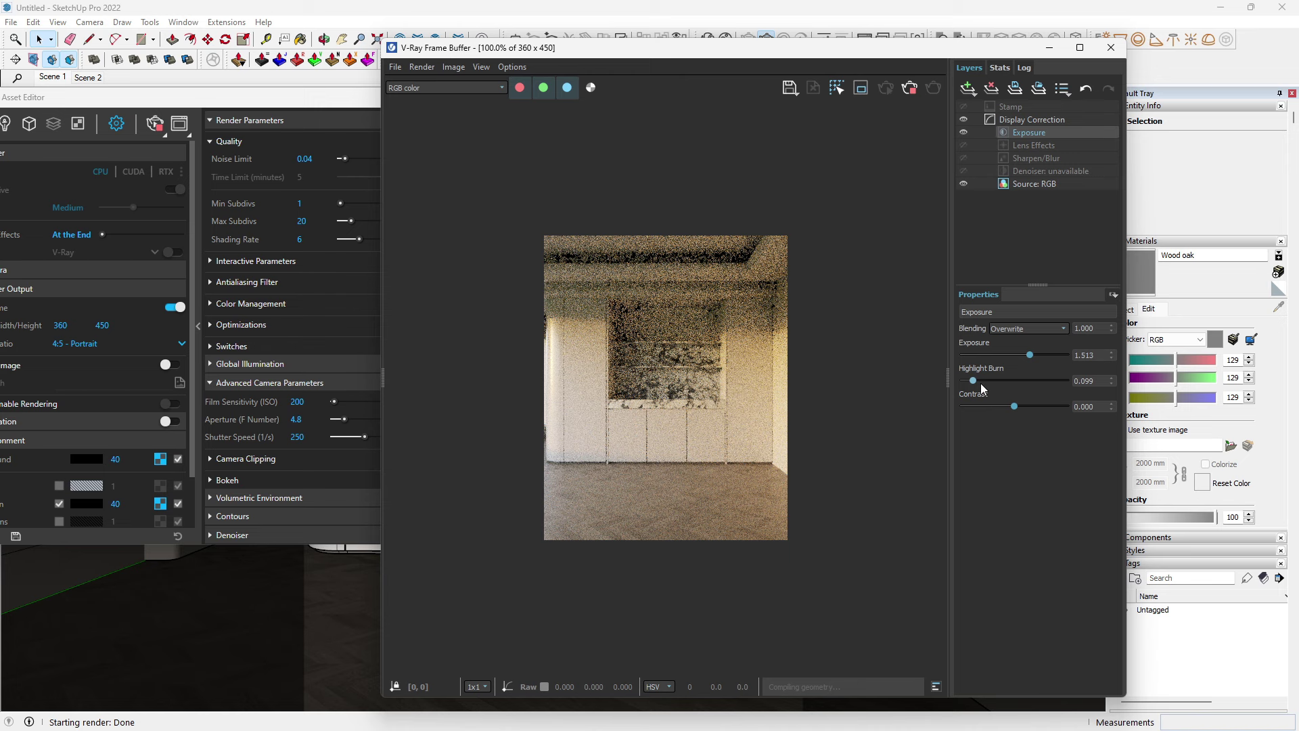
# Step: Set the Exposure layer to 1.053 with highlight burn 0.191
pyautogui.click(980, 380)
pyautogui.click(1027, 355)
pyautogui.moveTo(1027, 355); pyautogui.dragTo(1024, 358)
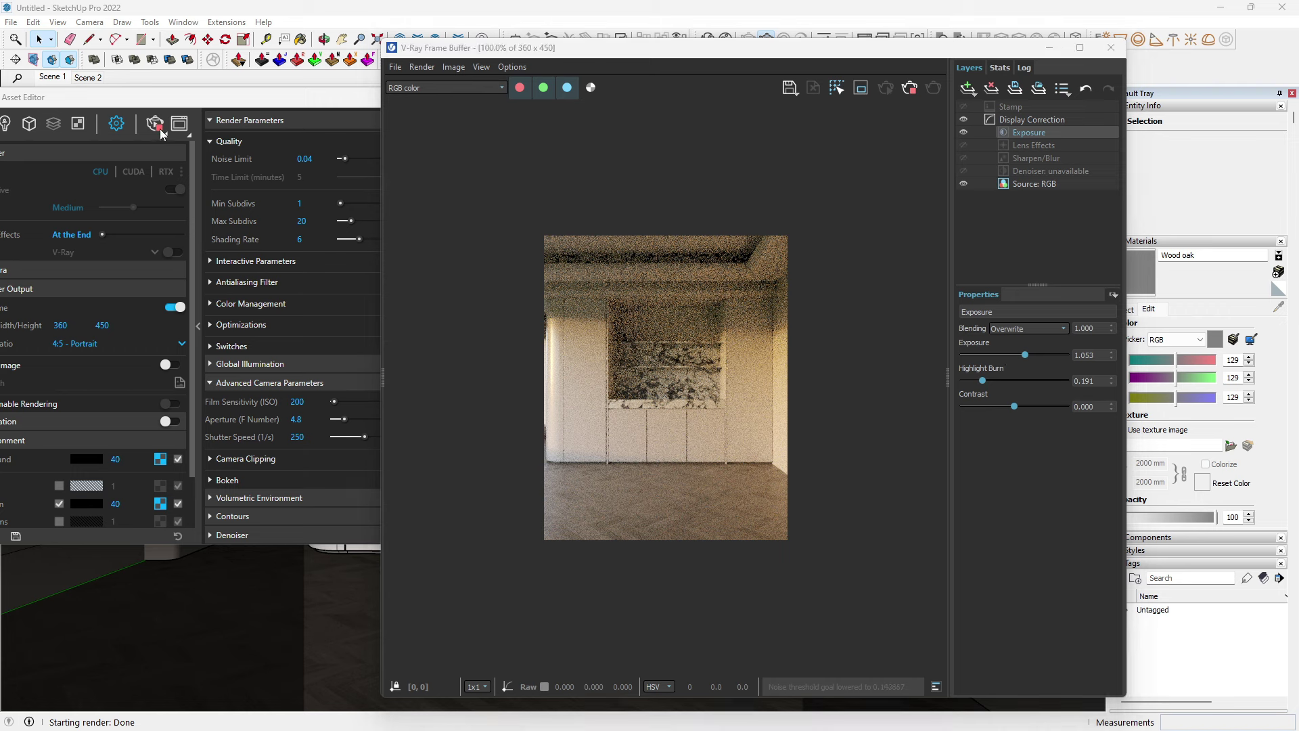
# Step: Stop the interactive render and close the Asset Editor
pyautogui.click(911, 92)
pyautogui.click(910, 95)
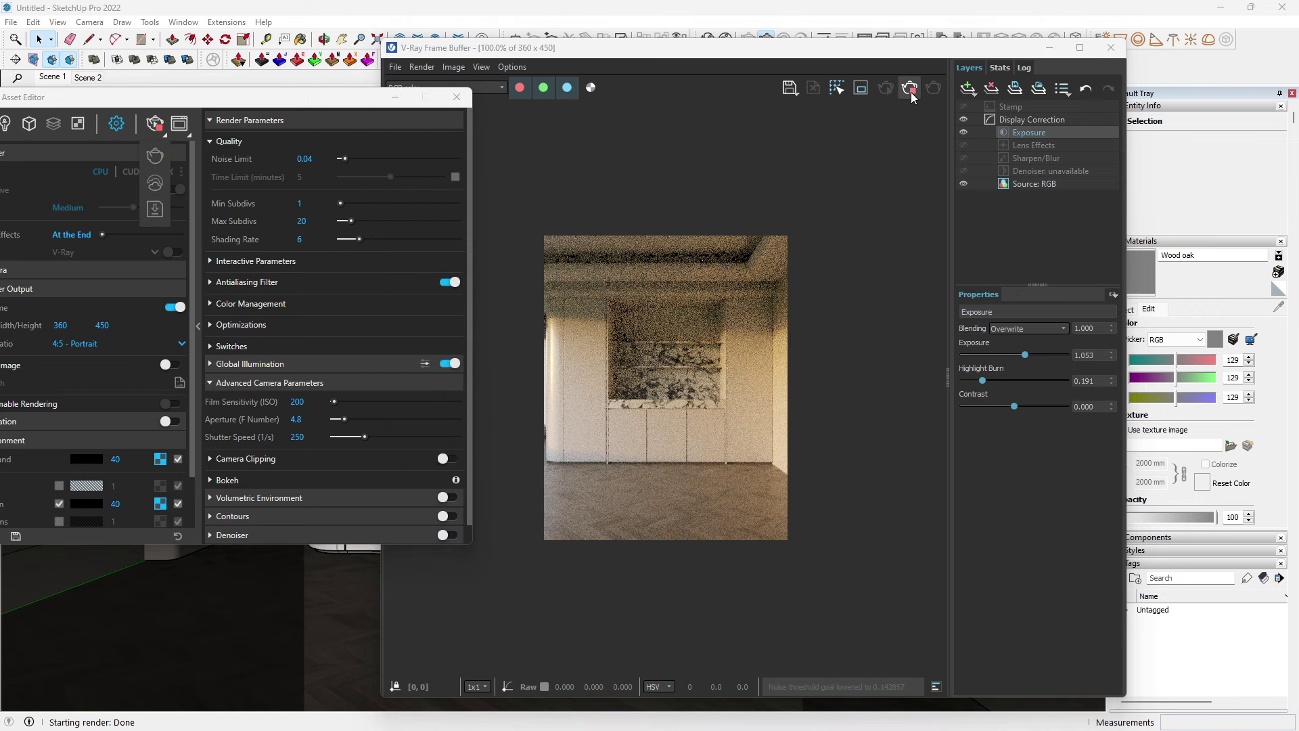
pyautogui.click(215, 105)
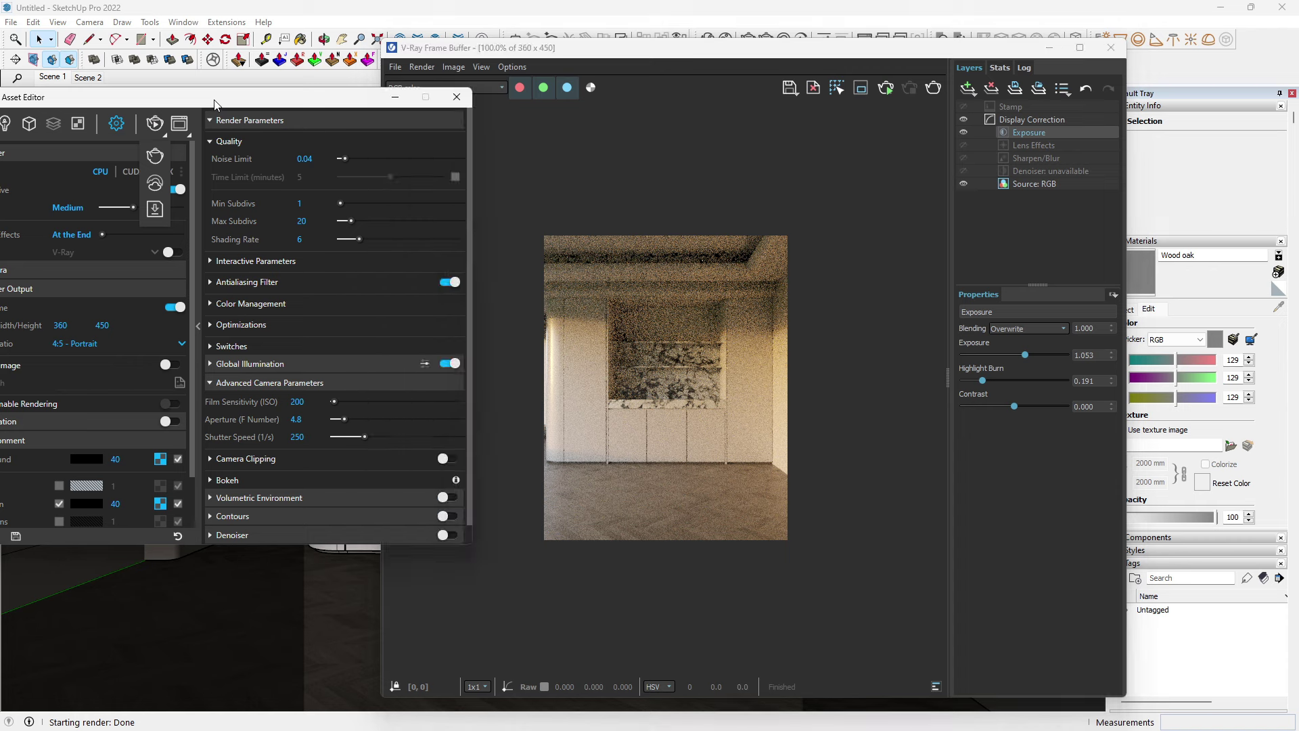
pyautogui.click(455, 99)
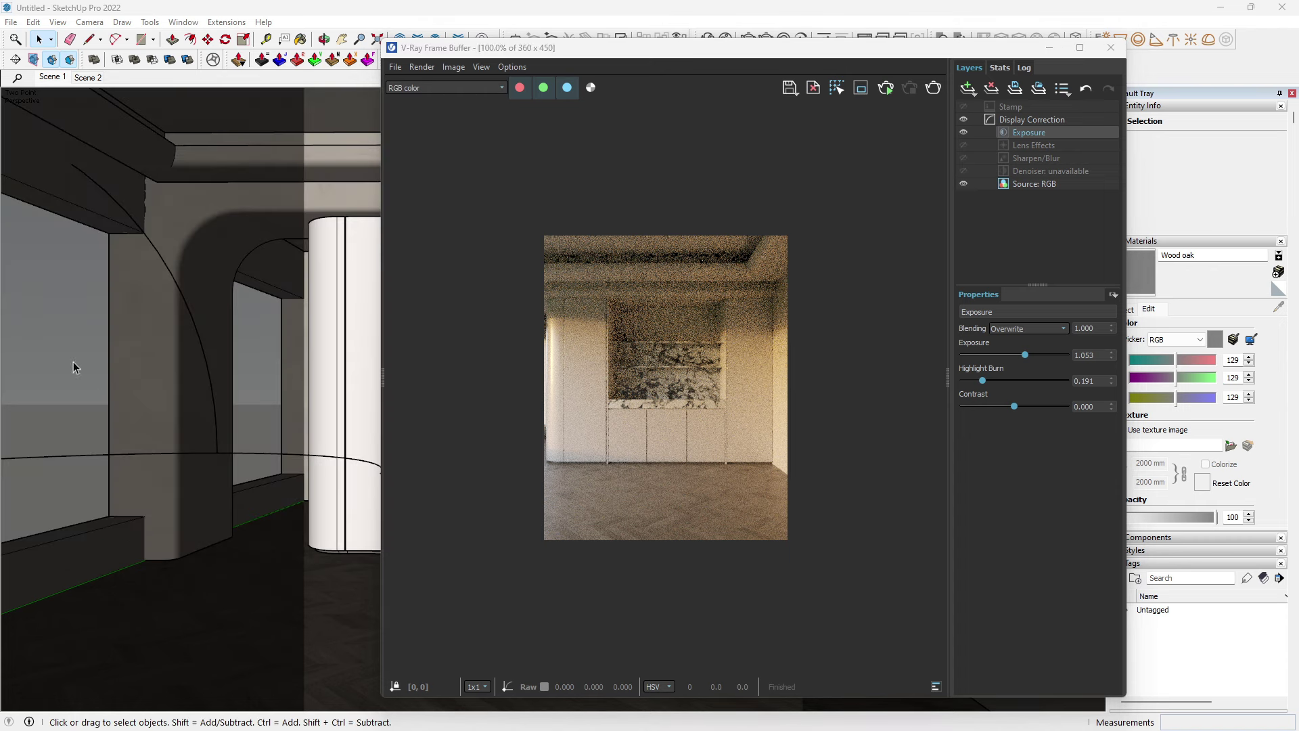
# Step: From Scene 2, run a quick test render, abort it, and close the Frame Buffer
pyautogui.click(87, 78)
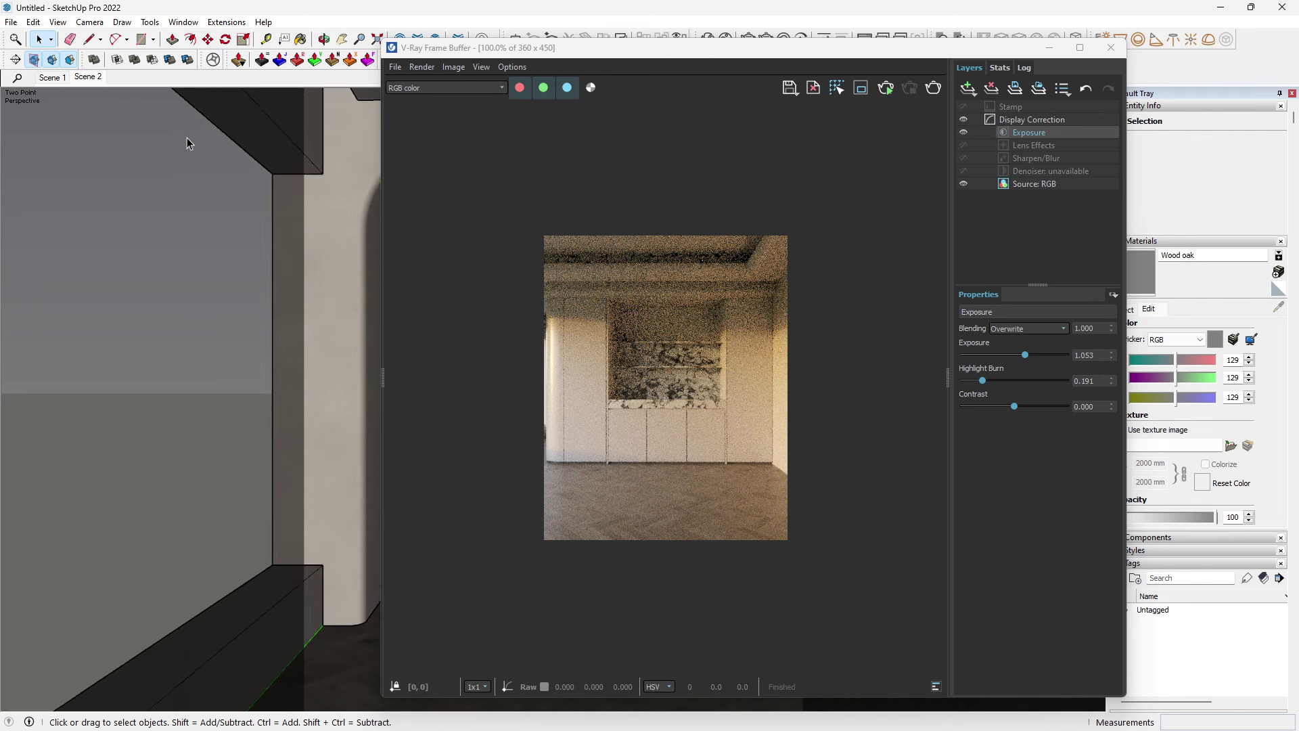
pyautogui.click(886, 92)
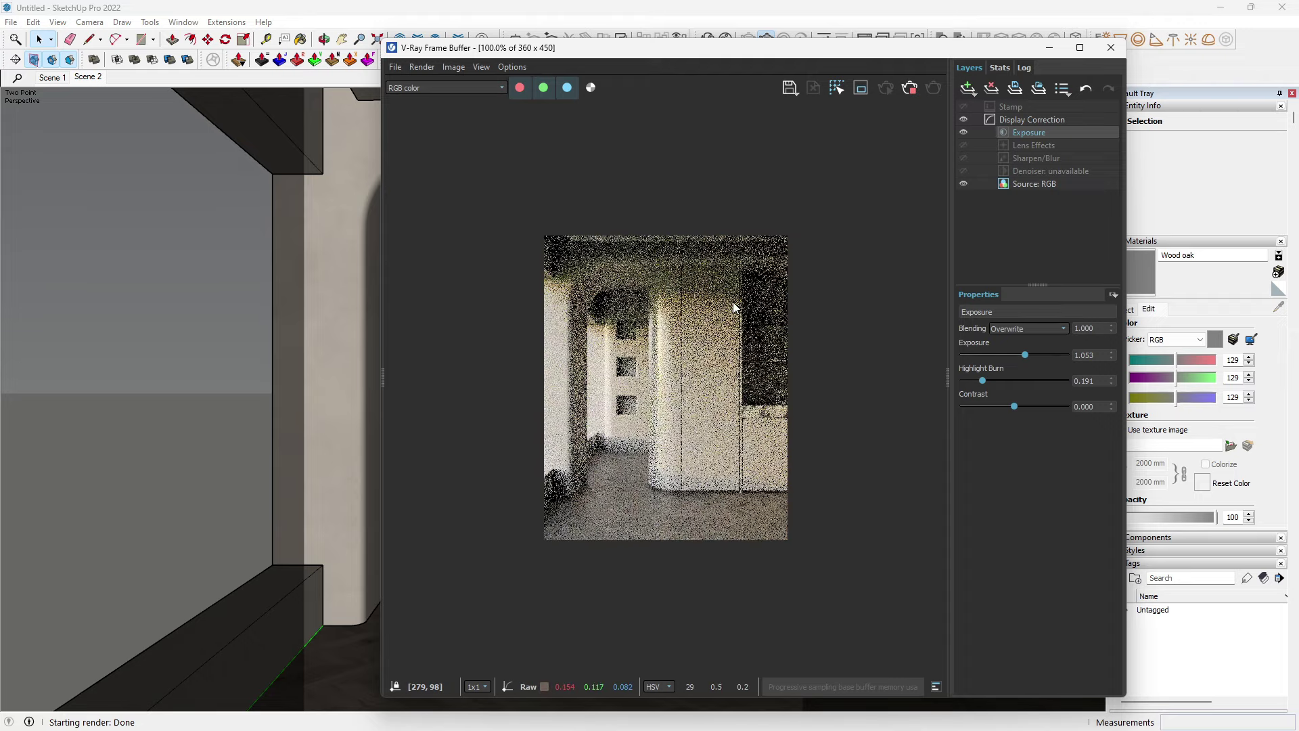
pyautogui.scroll(2, 623, 433)
pyautogui.scroll(-2, 628, 441)
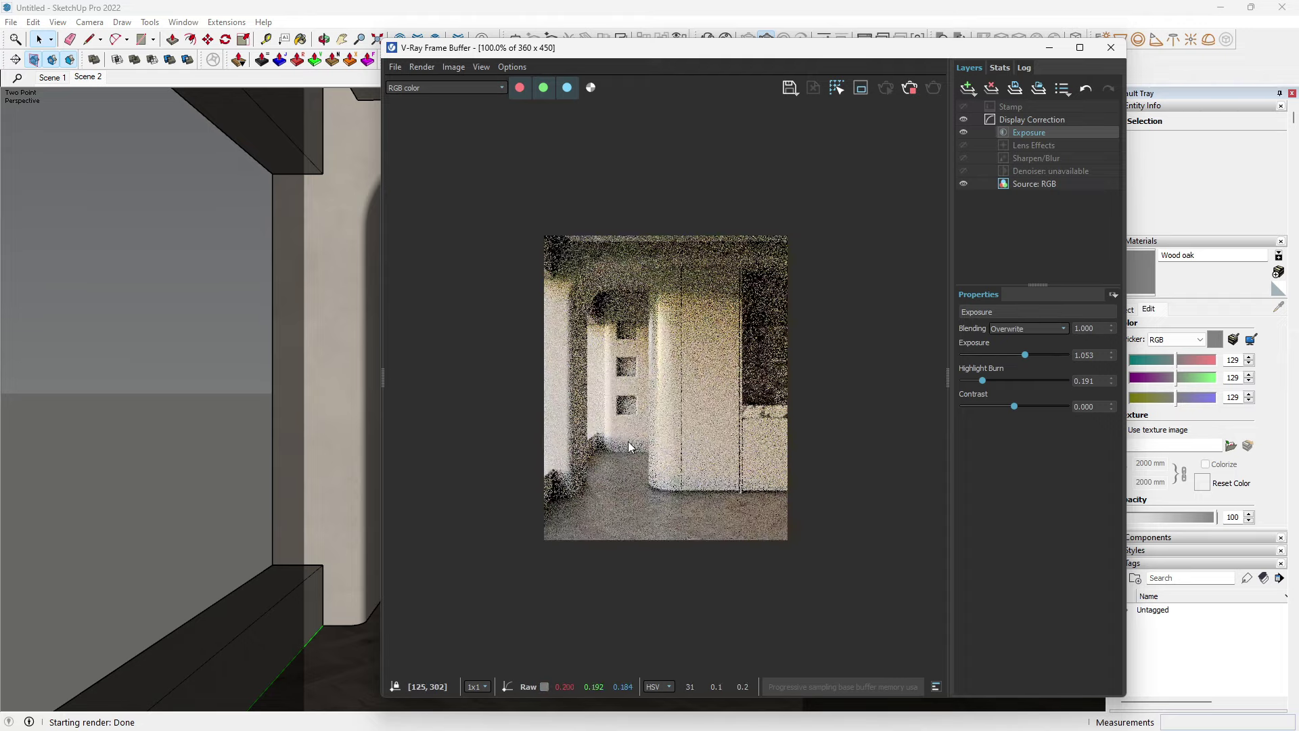
pyautogui.click(909, 96)
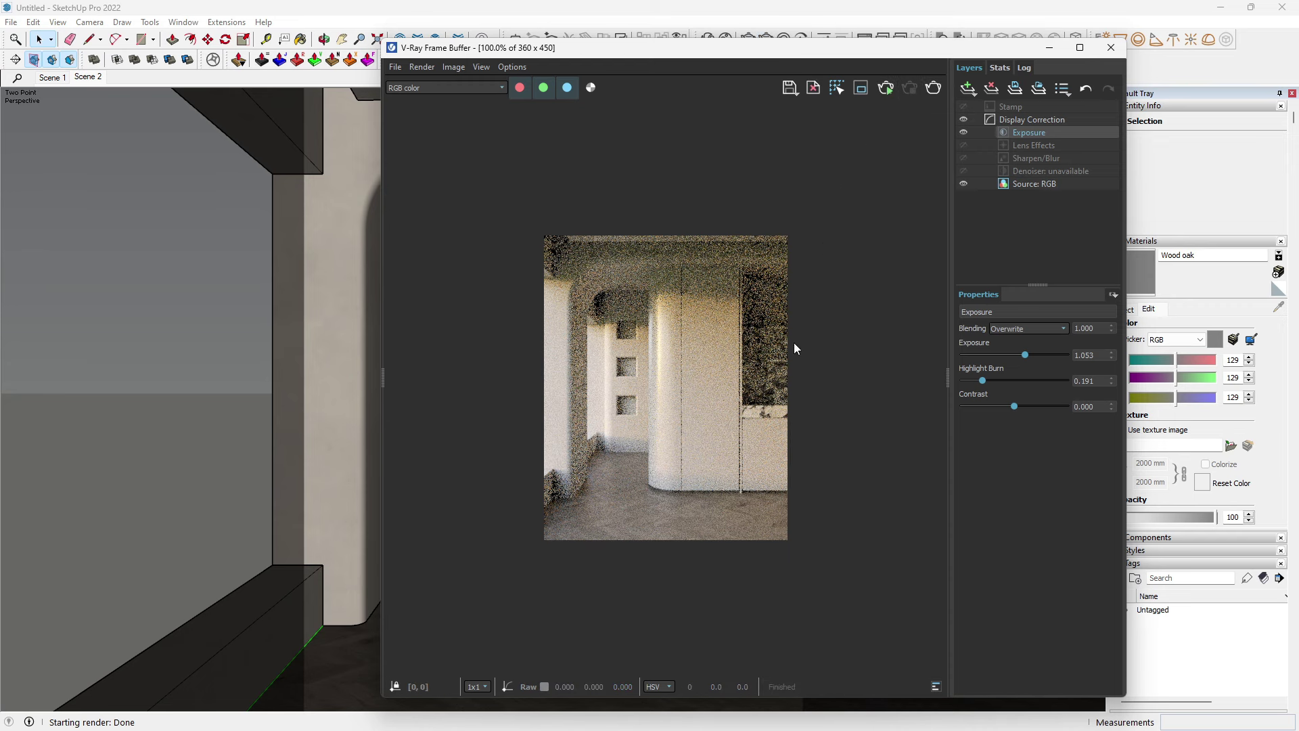
pyautogui.click(1111, 47)
# Step: Orbit around the box, cancel a stray new light, and select the existing rectangle light
pyautogui.scroll(-5, 478, 327)
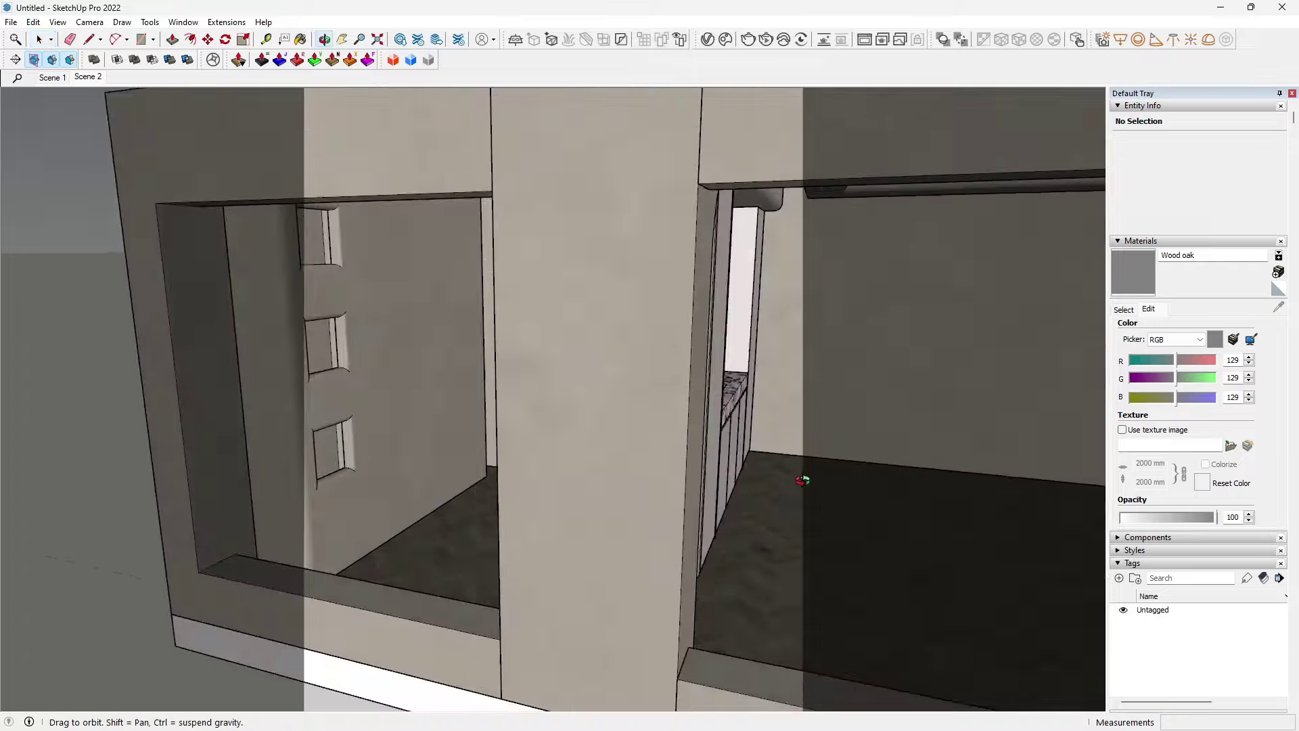
pyautogui.scroll(-5, 476, 440)
pyautogui.moveTo(476, 440); pyautogui.dragTo(617, 444, button='middle')
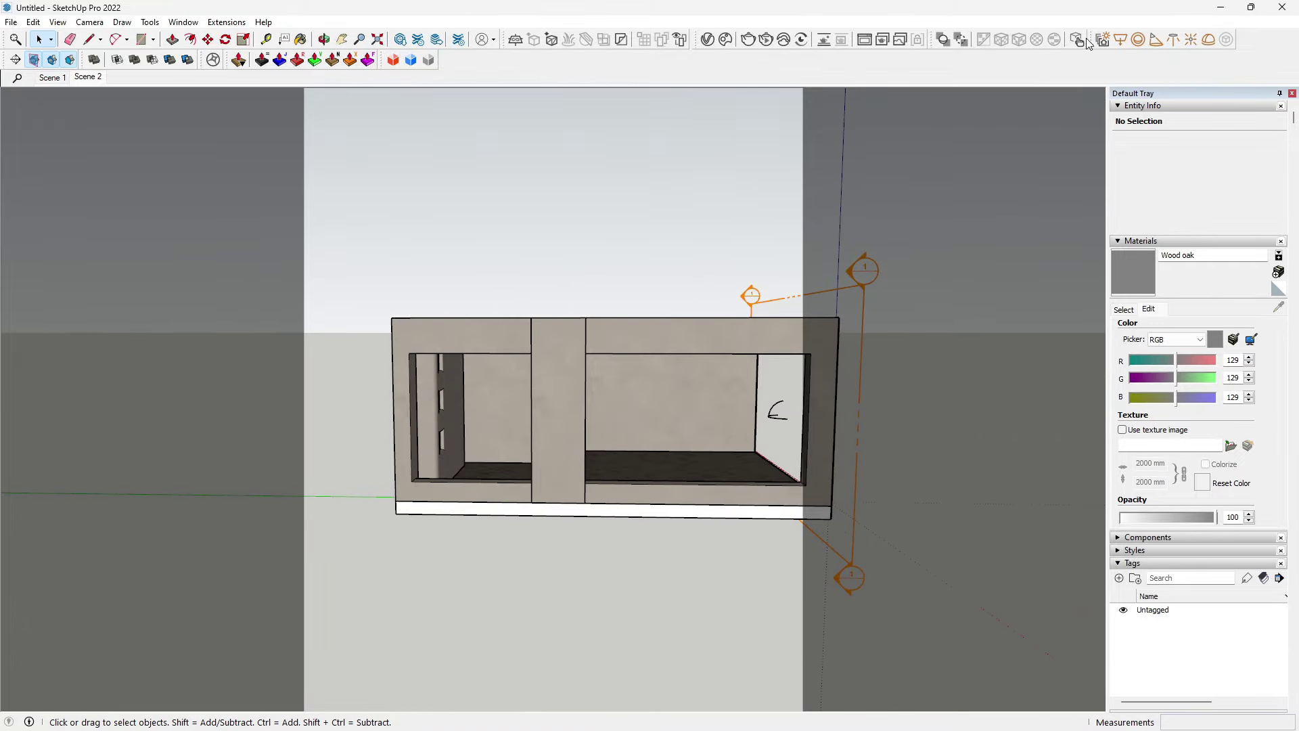
pyautogui.click(1122, 38)
pyautogui.moveTo(832, 392); pyautogui.dragTo(815, 389, button='middle')
pyautogui.click(811, 377)
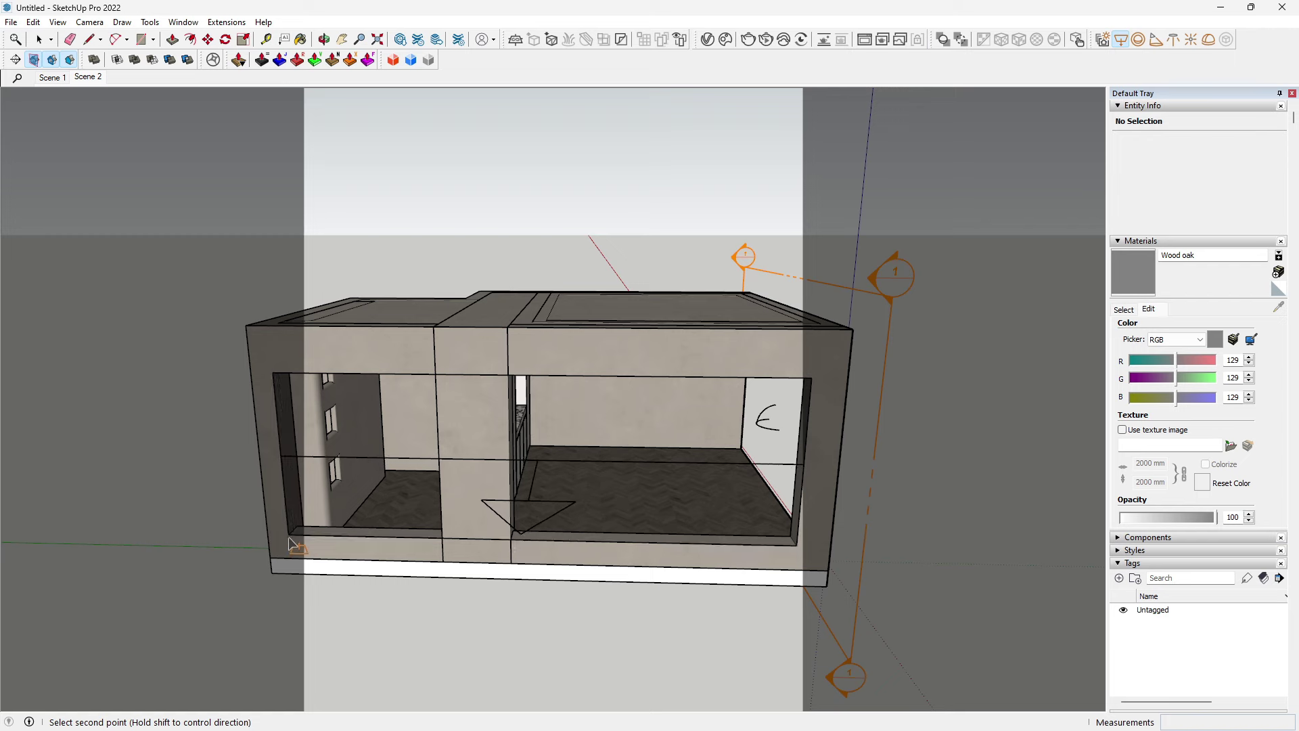
pyautogui.scroll(2, 484, 542)
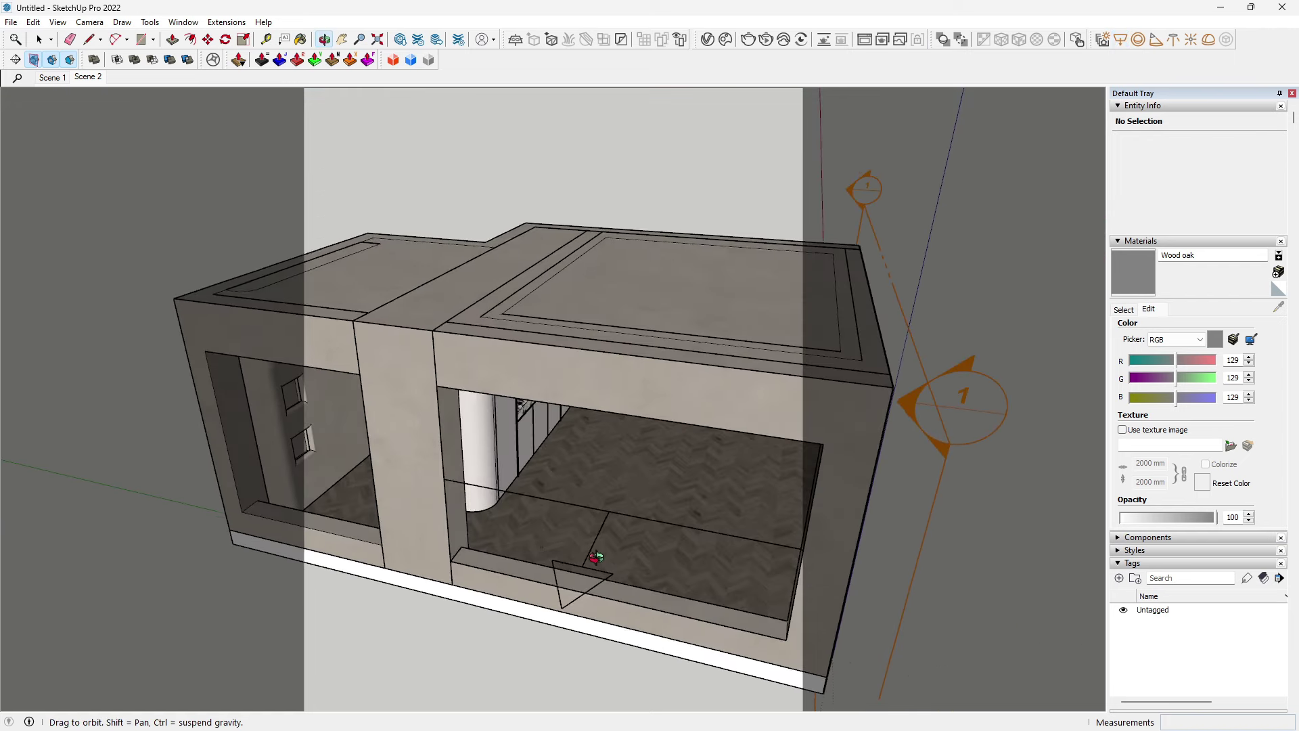
pyautogui.moveTo(717, 481); pyautogui.dragTo(636, 500, button='middle')
pyautogui.press('Escape')
pyautogui.moveTo(663, 578); pyautogui.dragTo(592, 549, button='middle')
pyautogui.press('space')
pyautogui.click(579, 545)
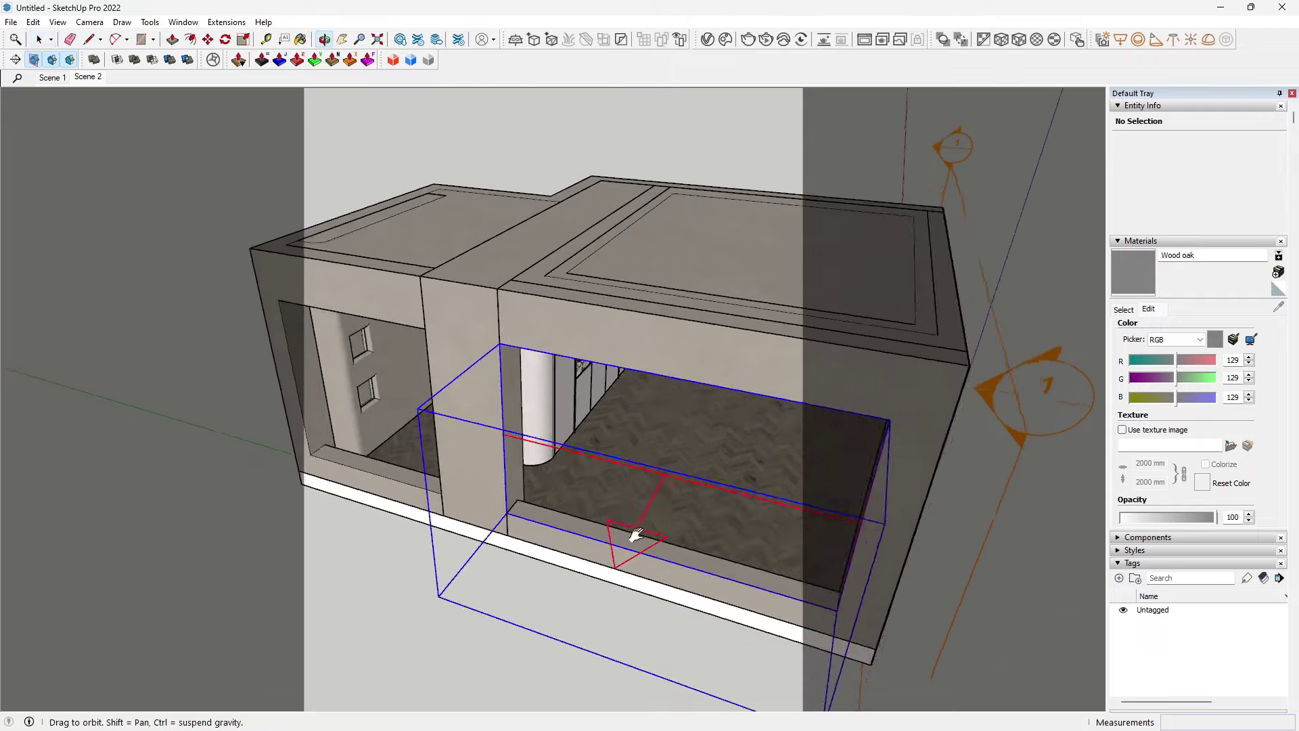
# Step: Orbit closer and rotate the rectangle light to its new orientation
pyautogui.press('o')
pyautogui.scroll(3, 595, 548)
pyautogui.moveTo(595, 548); pyautogui.dragTo(647, 619)
pyautogui.press('q')
pyautogui.click(643, 584)
pyautogui.click(590, 560)
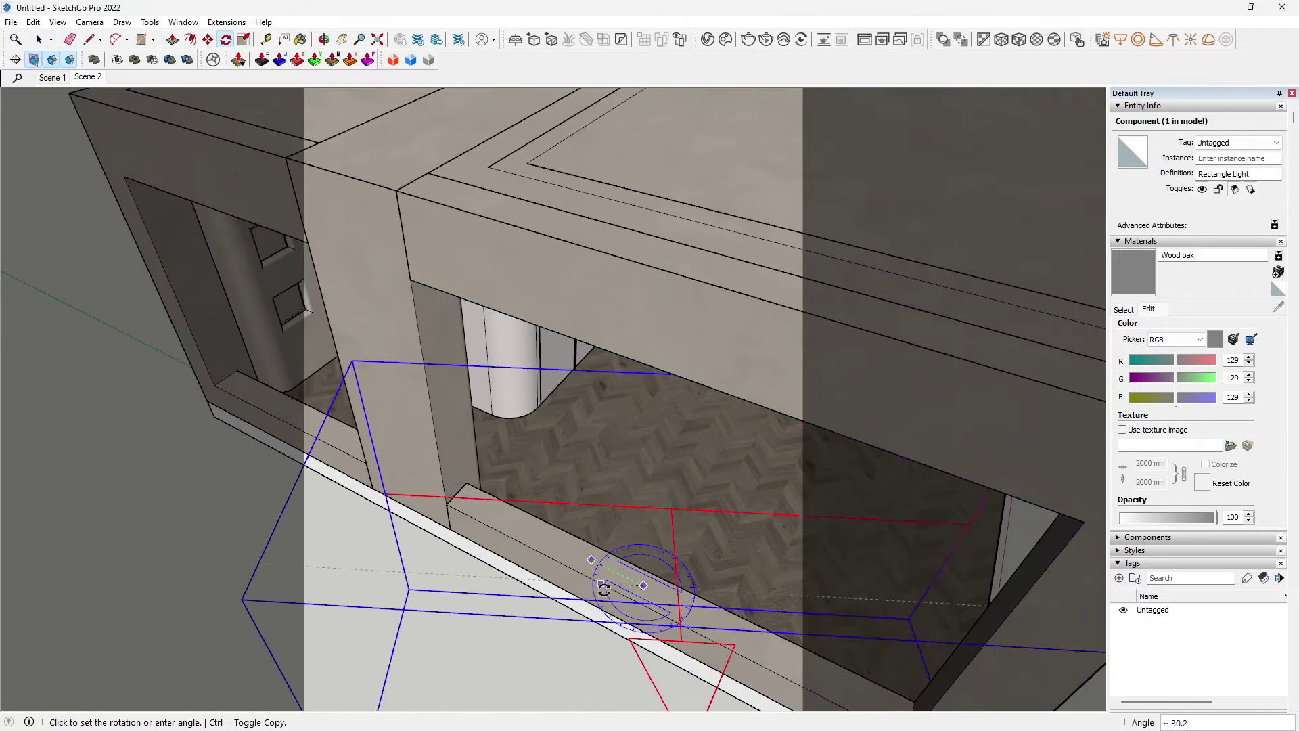
pyautogui.click(664, 600)
# Step: Move the rectangle light into position, finishing 116 mm further along
pyautogui.moveTo(703, 619); pyautogui.dragTo(650, 535, button='middle')
pyautogui.scroll(-3, 650, 534)
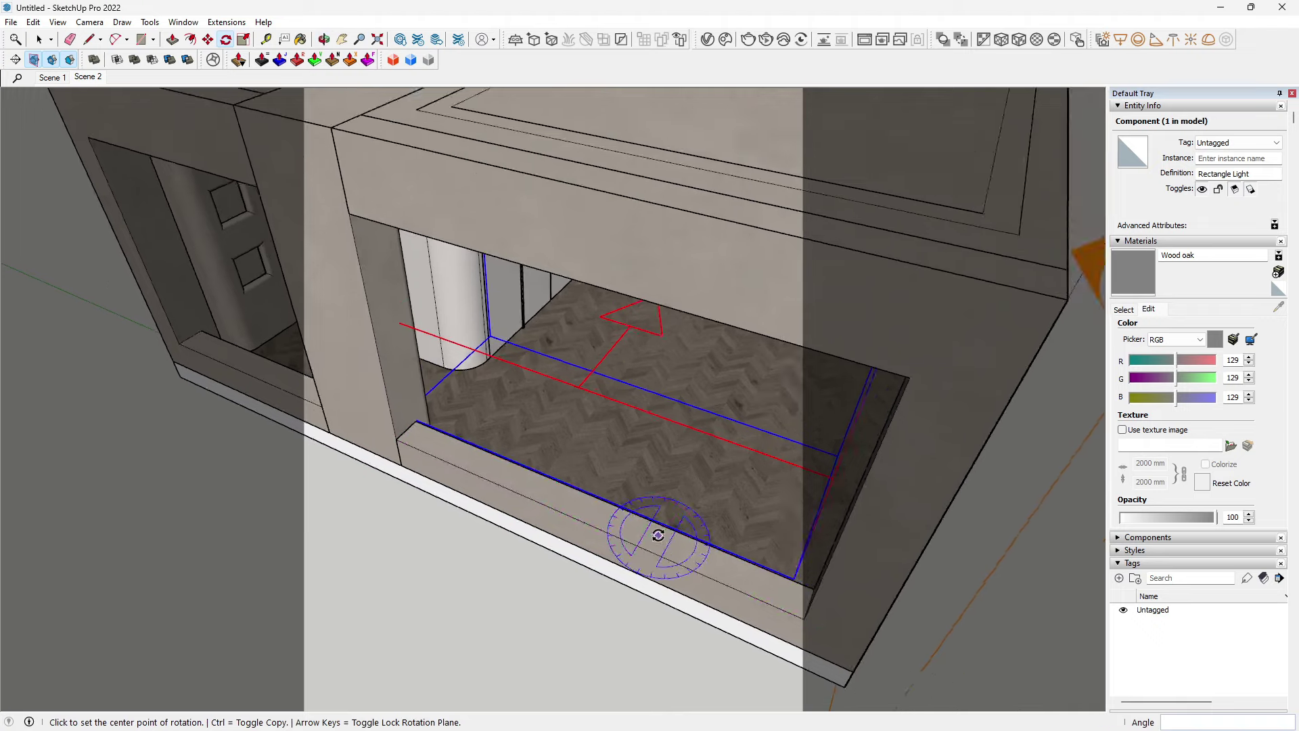
pyautogui.press('m')
pyautogui.click(771, 609)
pyautogui.click(866, 599)
pyautogui.click(867, 596)
pyautogui.click(779, 651)
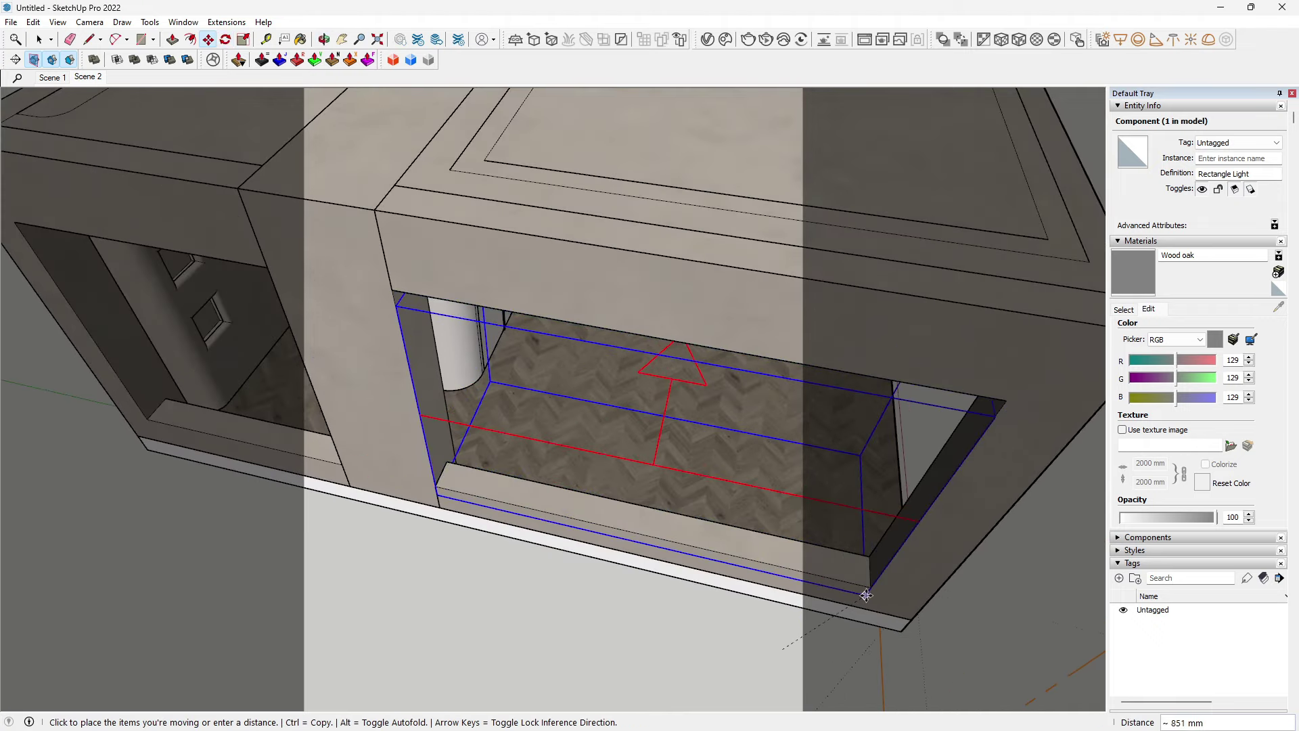
pyautogui.click(865, 599)
pyautogui.moveTo(865, 598)
pyautogui.mouseDown(button='middle')
pyautogui.moveTo(616, 563)
pyautogui.moveTo(564, 580)
pyautogui.moveTo(583, 592)
pyautogui.moveTo(507, 493)
pyautogui.moveTo(533, 502)
pyautogui.mouseUp(button='middle')
pyautogui.scroll(1, 534, 503)
pyautogui.click(526, 509)
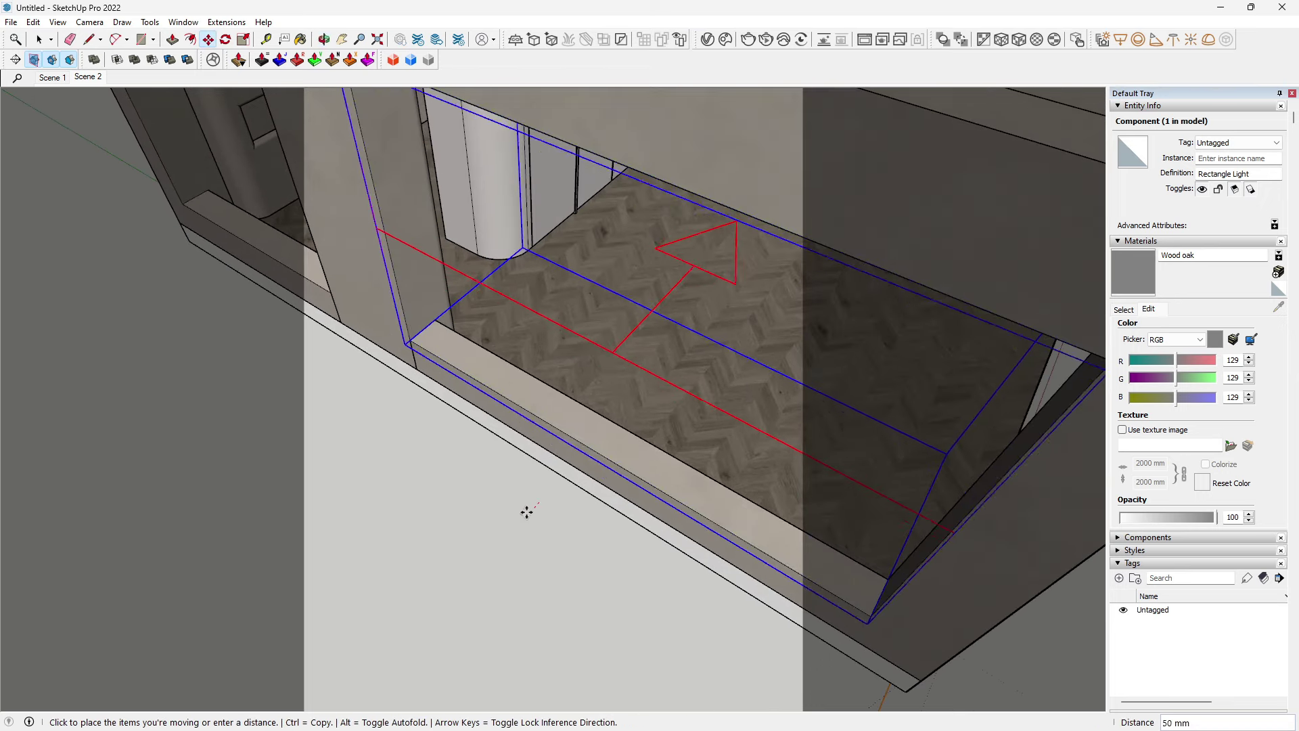
pyautogui.click(525, 510)
# Step: Copy the light 4052 mm into the other room's opening and scale it narrower along red
pyautogui.click(876, 616)
pyautogui.moveTo(876, 616)
pyautogui.mouseDown(button='middle')
pyautogui.moveTo(580, 376)
pyautogui.moveTo(646, 479)
pyautogui.mouseUp(button='middle')
pyautogui.click(580, 376)
pyautogui.press('s')
pyautogui.click(472, 242)
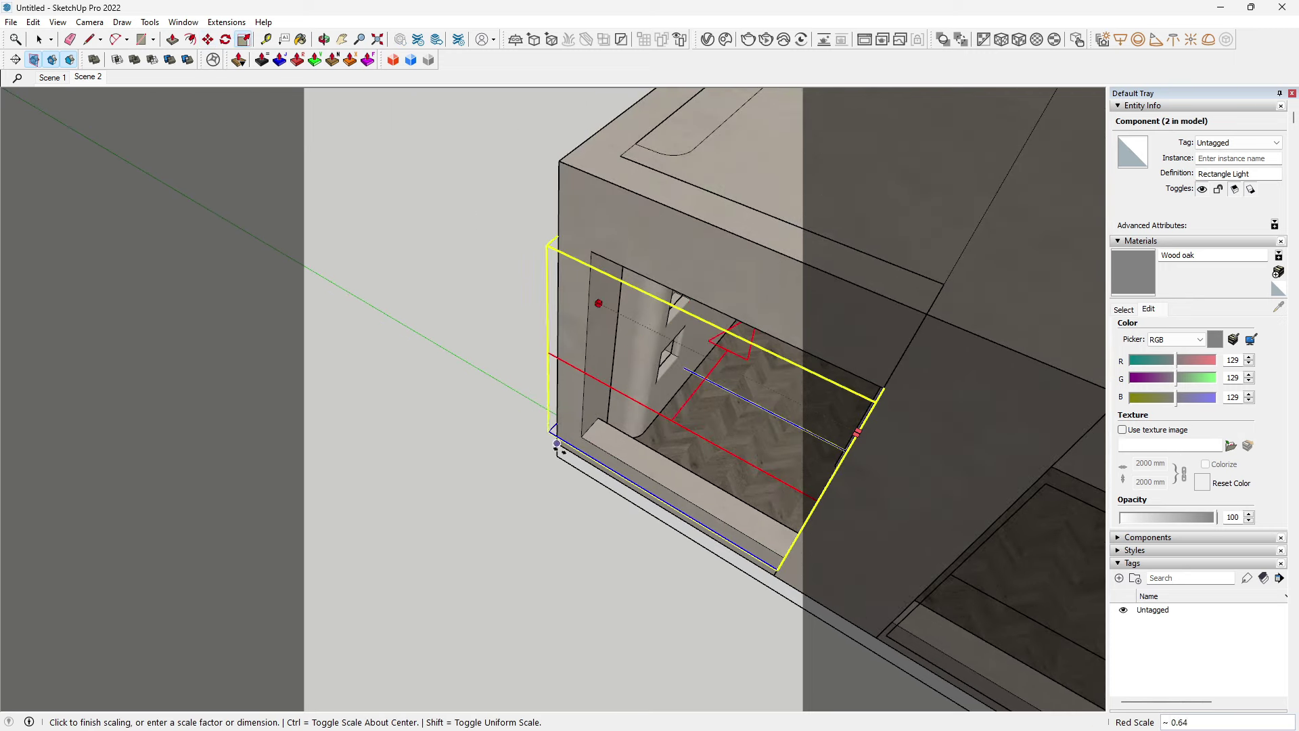
pyautogui.click(575, 433)
pyautogui.moveTo(673, 470); pyautogui.dragTo(673, 405, button='middle')
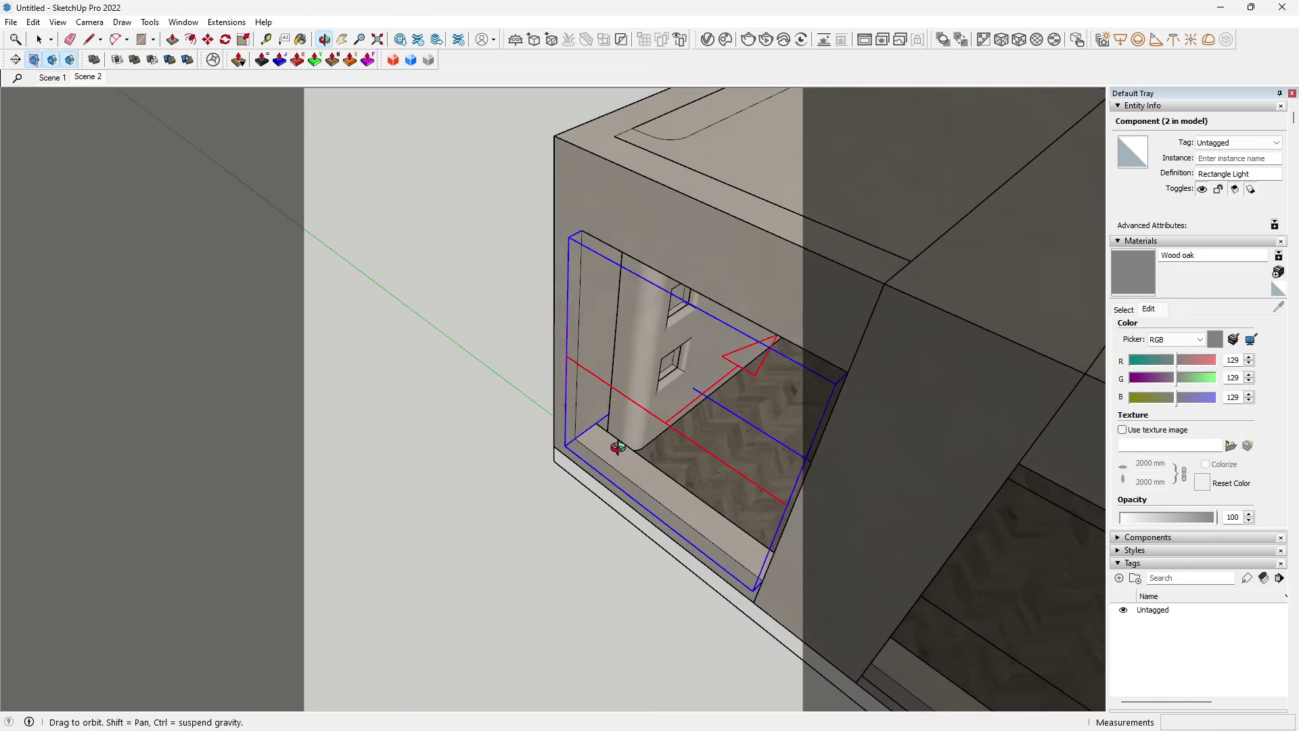
# Step: Make the copied light unique as Rectangle Light#1 and switch to Scene 1
pyautogui.press('space')
pyautogui.rightClick(671, 419)
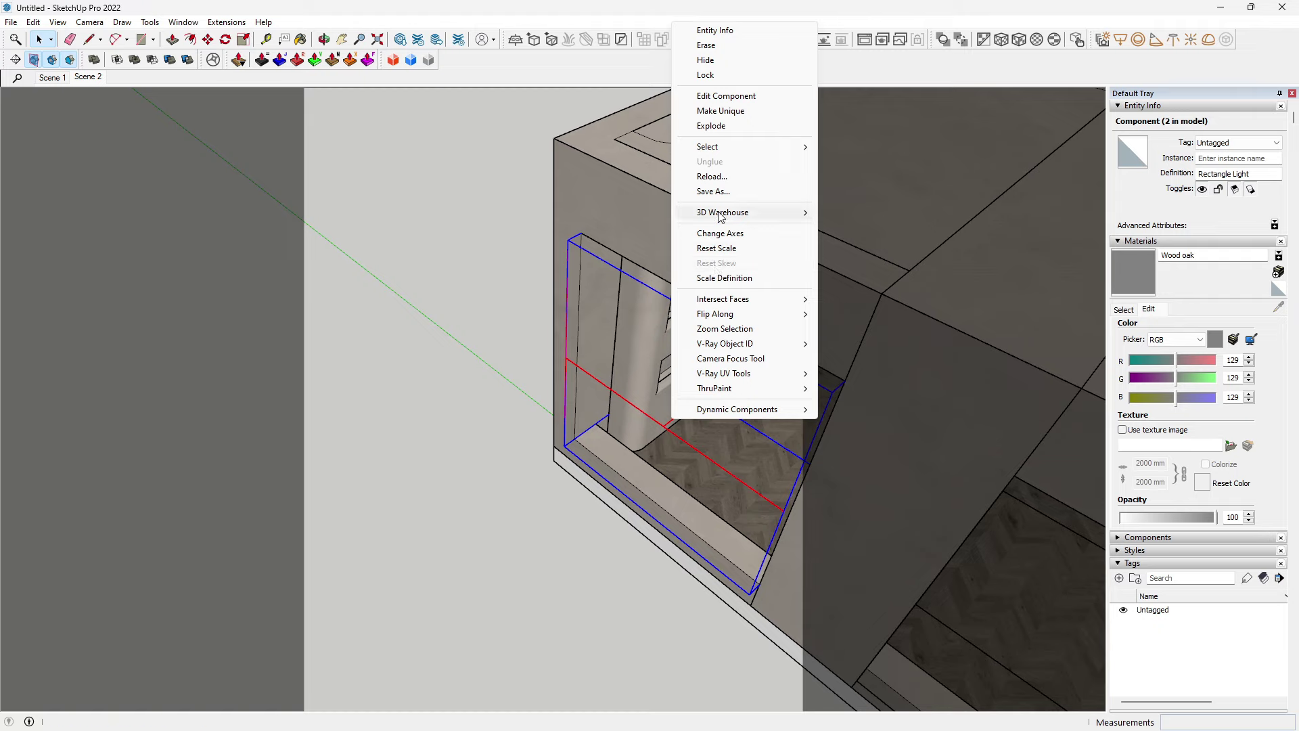
pyautogui.click(724, 111)
pyautogui.click(423, 278)
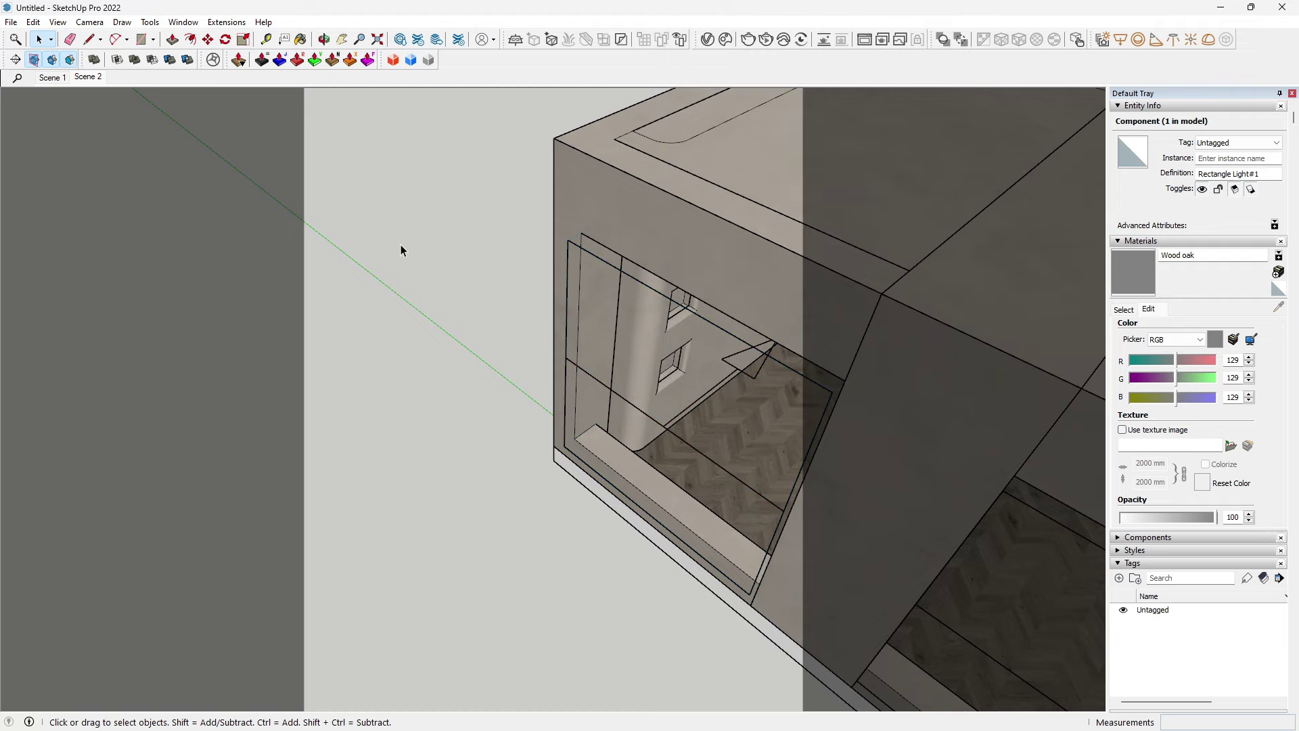
pyautogui.click(65, 79)
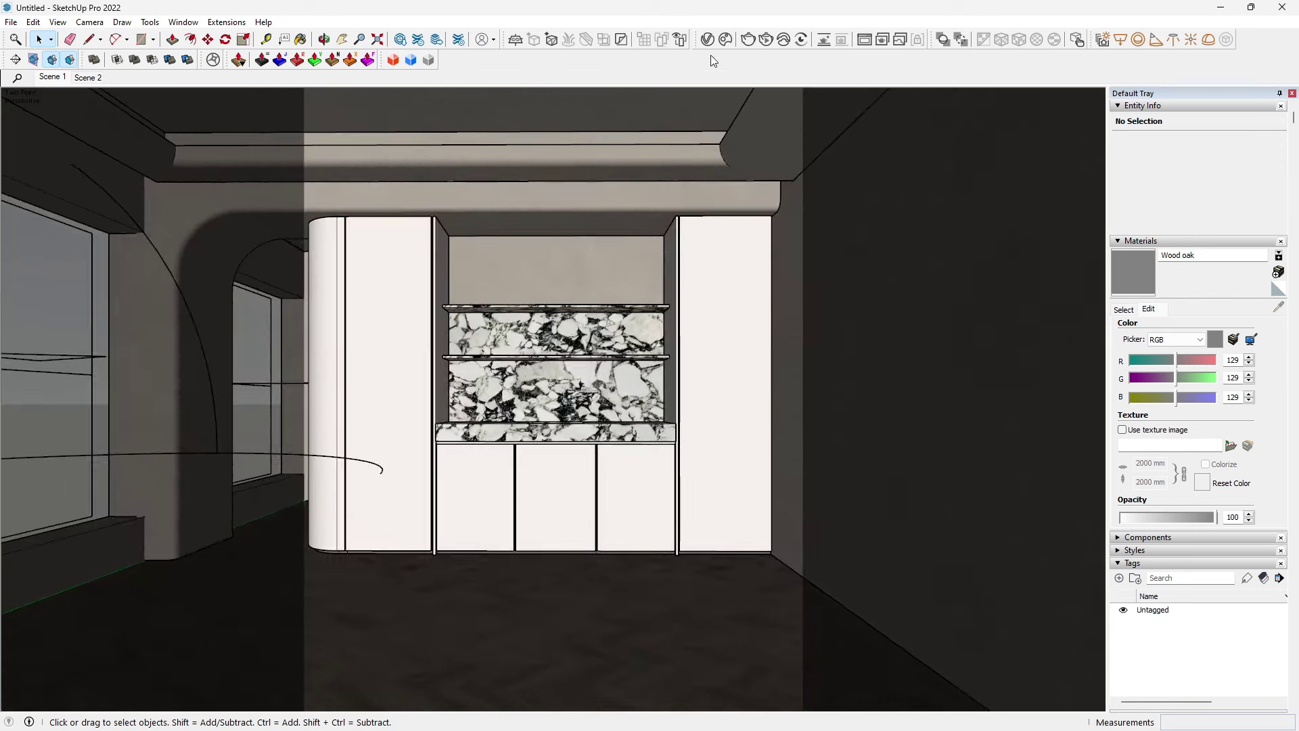
# Step: Set Rectangle Light to intensity 10, invisible, and not affecting reflections
pyautogui.click(708, 40)
pyautogui.moveTo(145, 96); pyautogui.dragTo(370, 91)
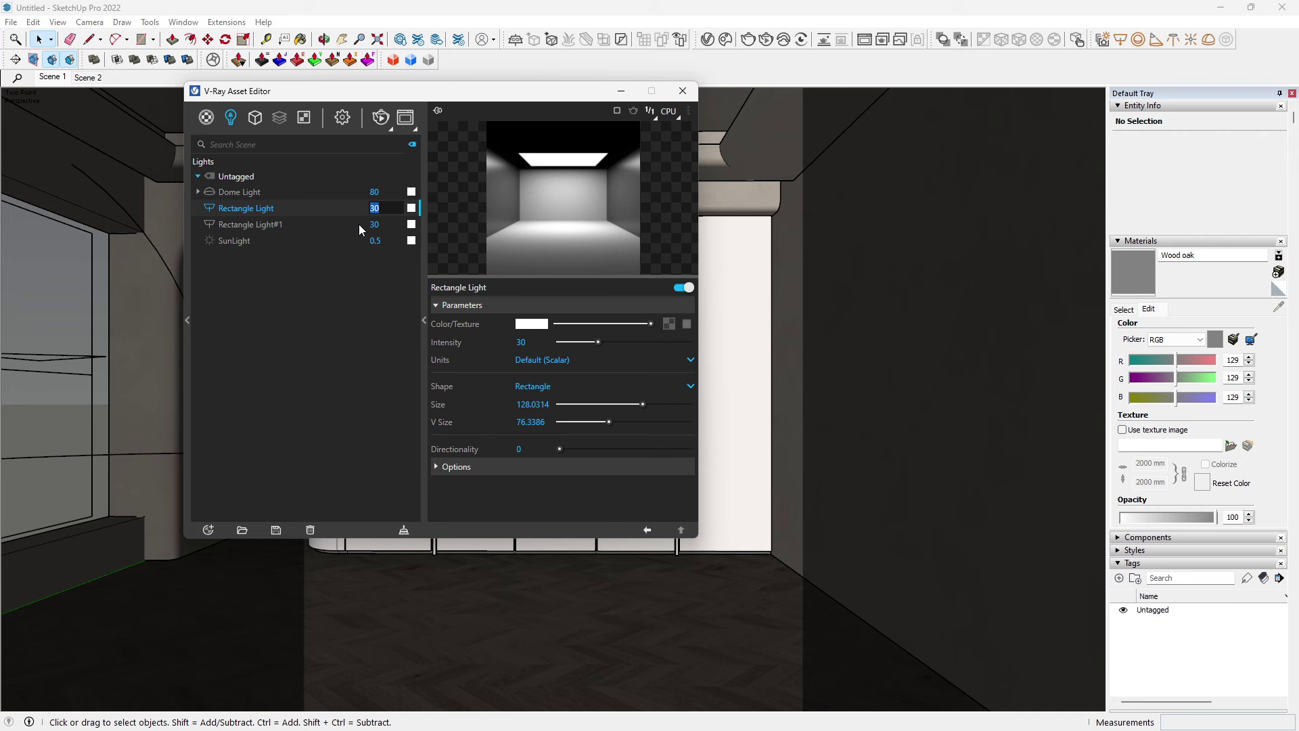
pyautogui.press('Return')
pyautogui.click(599, 463)
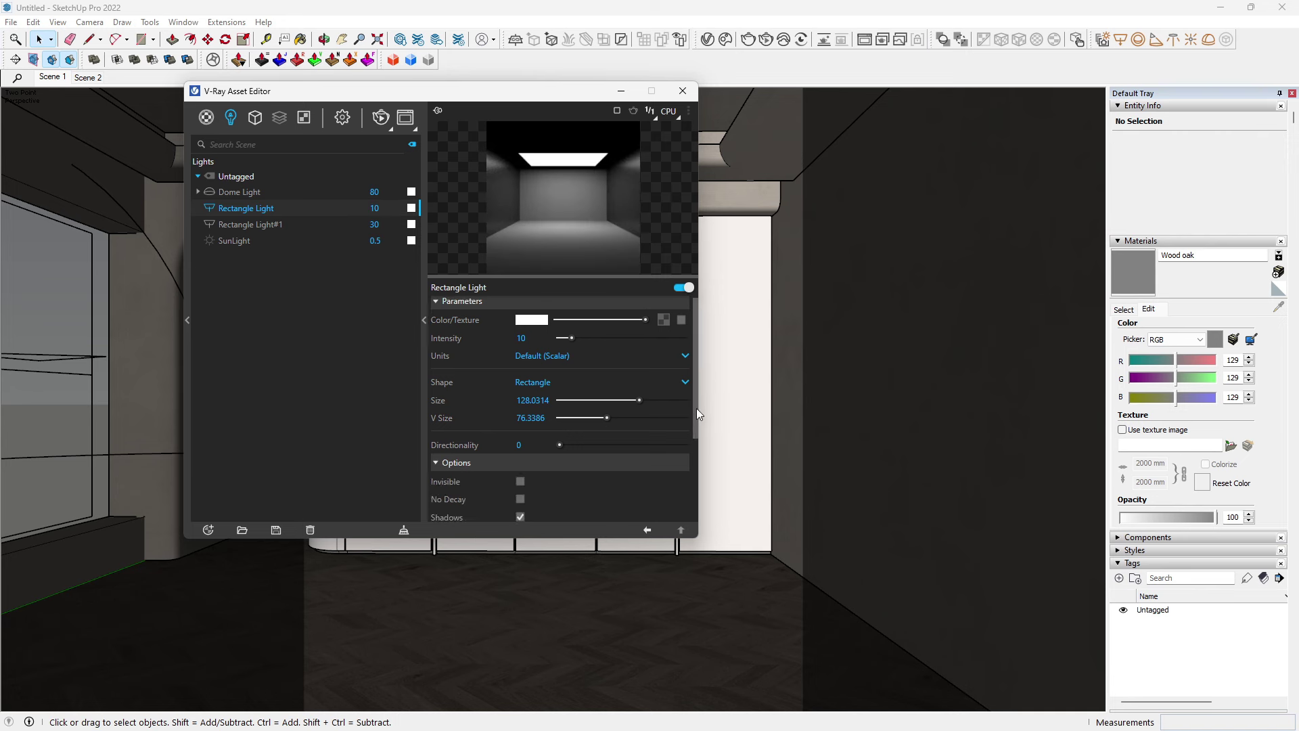
pyautogui.scroll(-5, 696, 407)
pyautogui.click(520, 382)
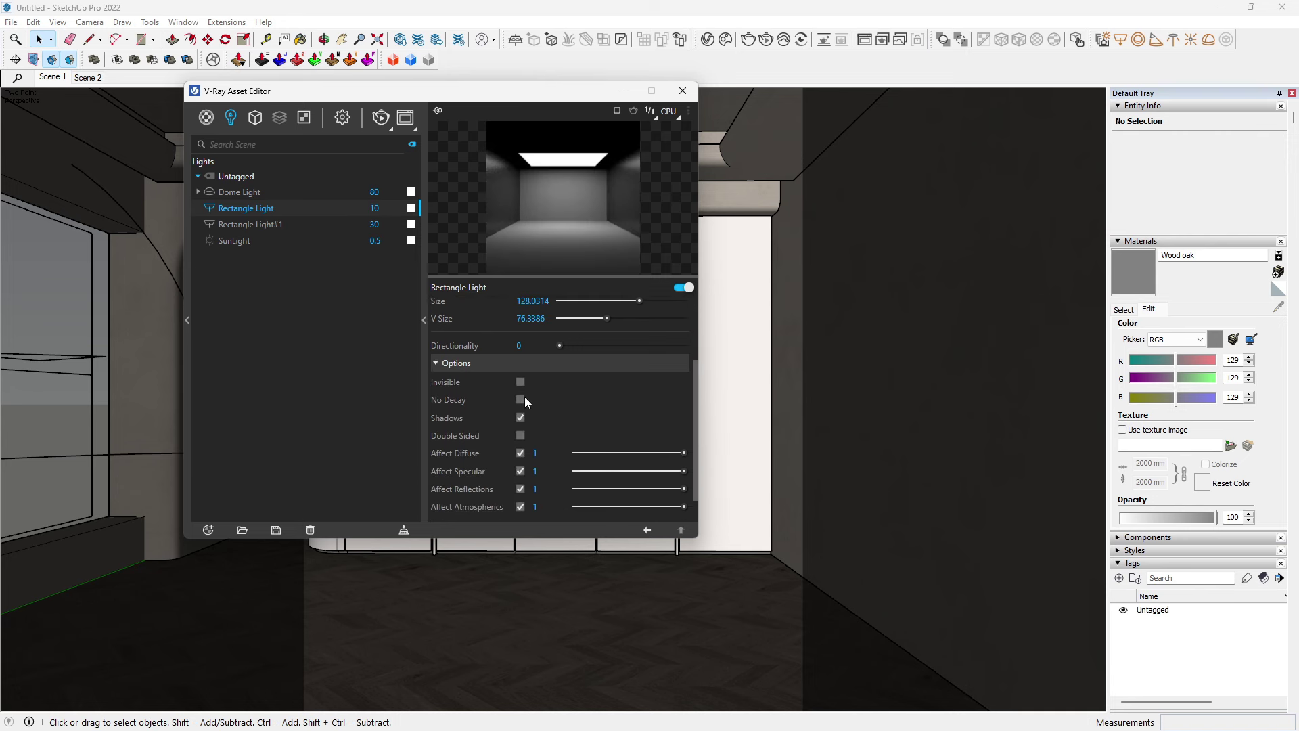
pyautogui.click(522, 487)
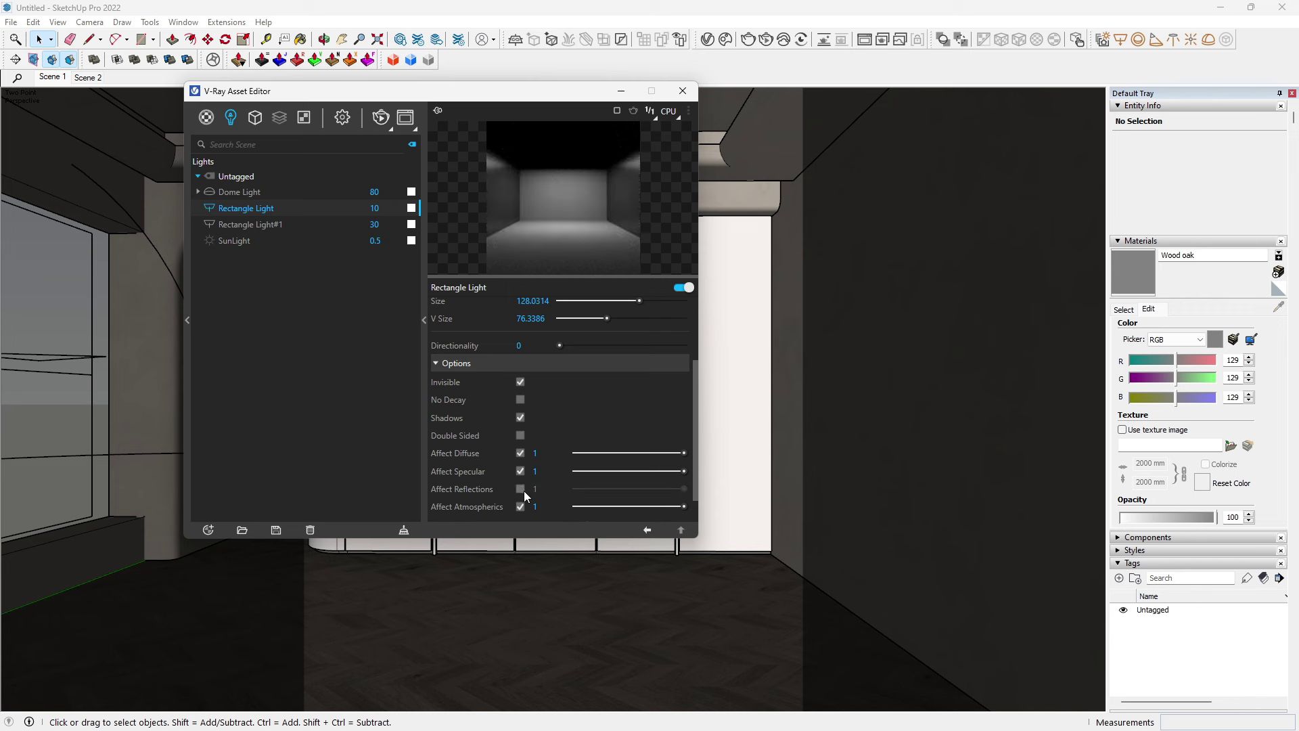
# Step: Set Rectangle Light#1 to intensity 5 and start a new interactive render
pyautogui.click(279, 226)
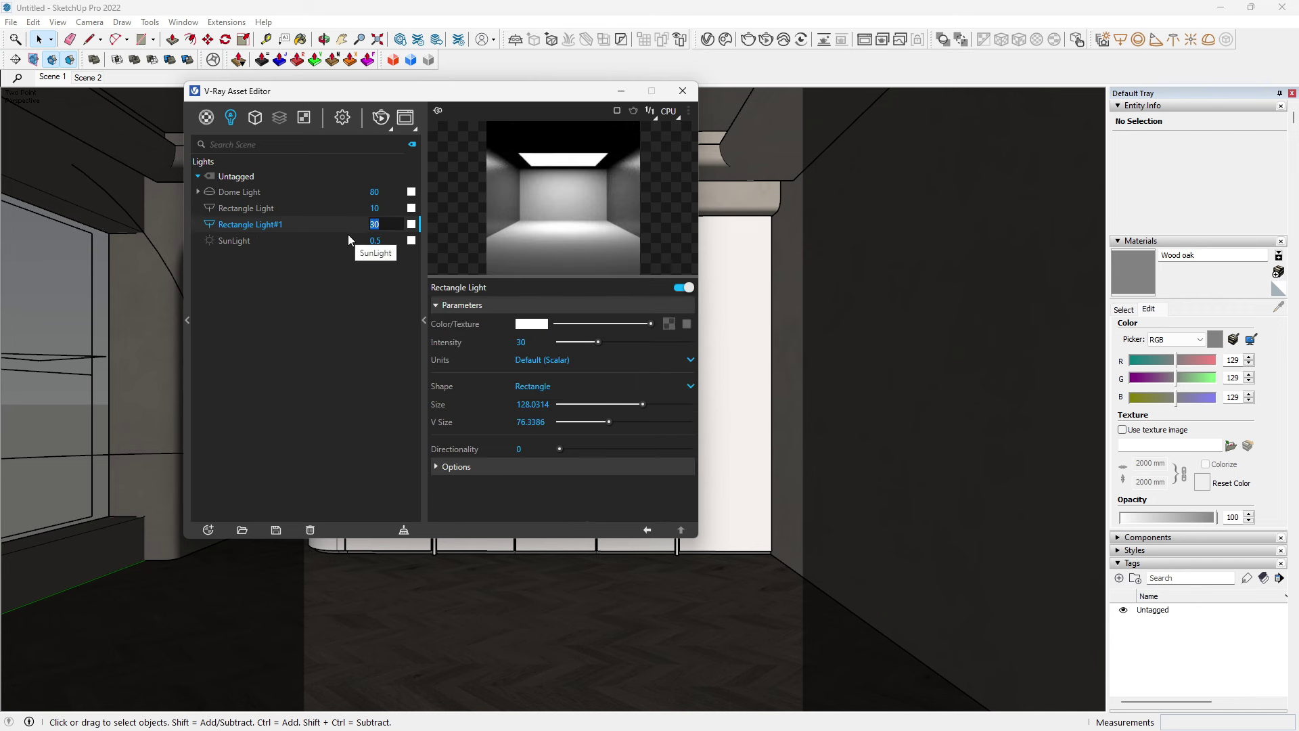
pyautogui.write('5')
pyautogui.press('Return')
pyautogui.click(532, 466)
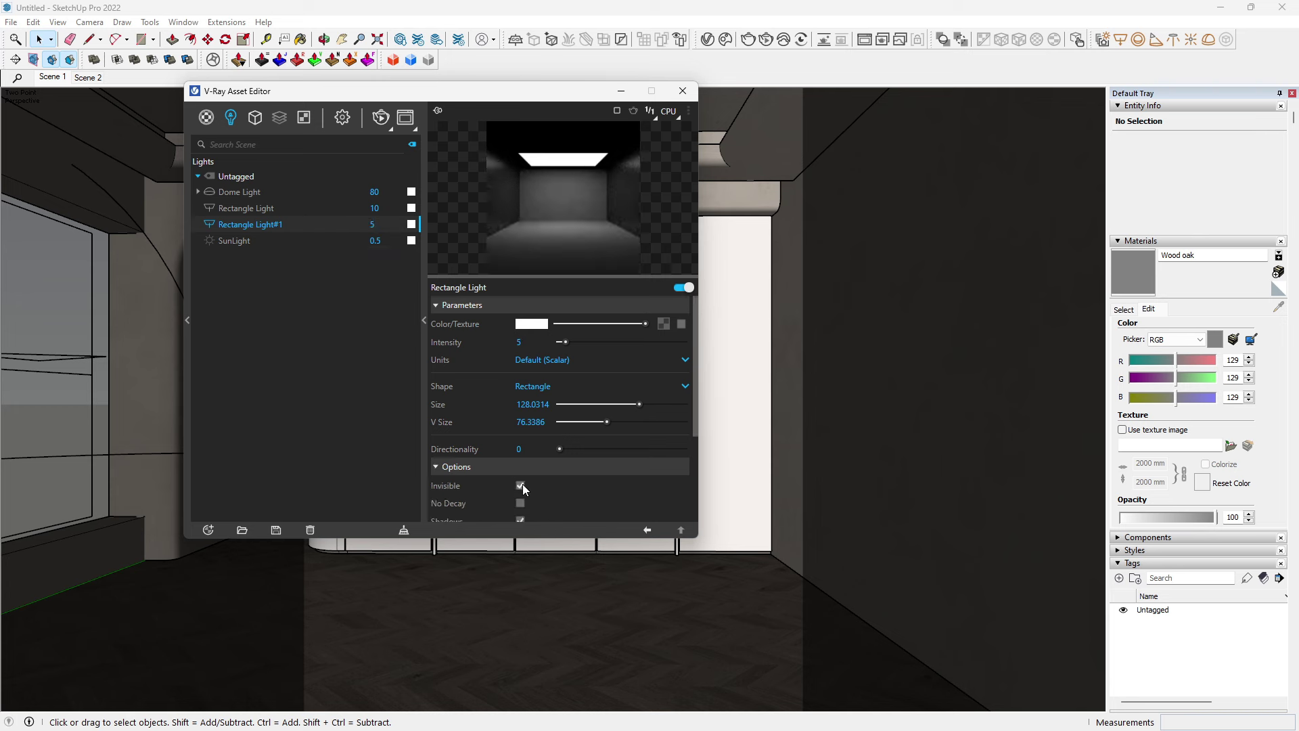
pyautogui.scroll(-2, 692, 408)
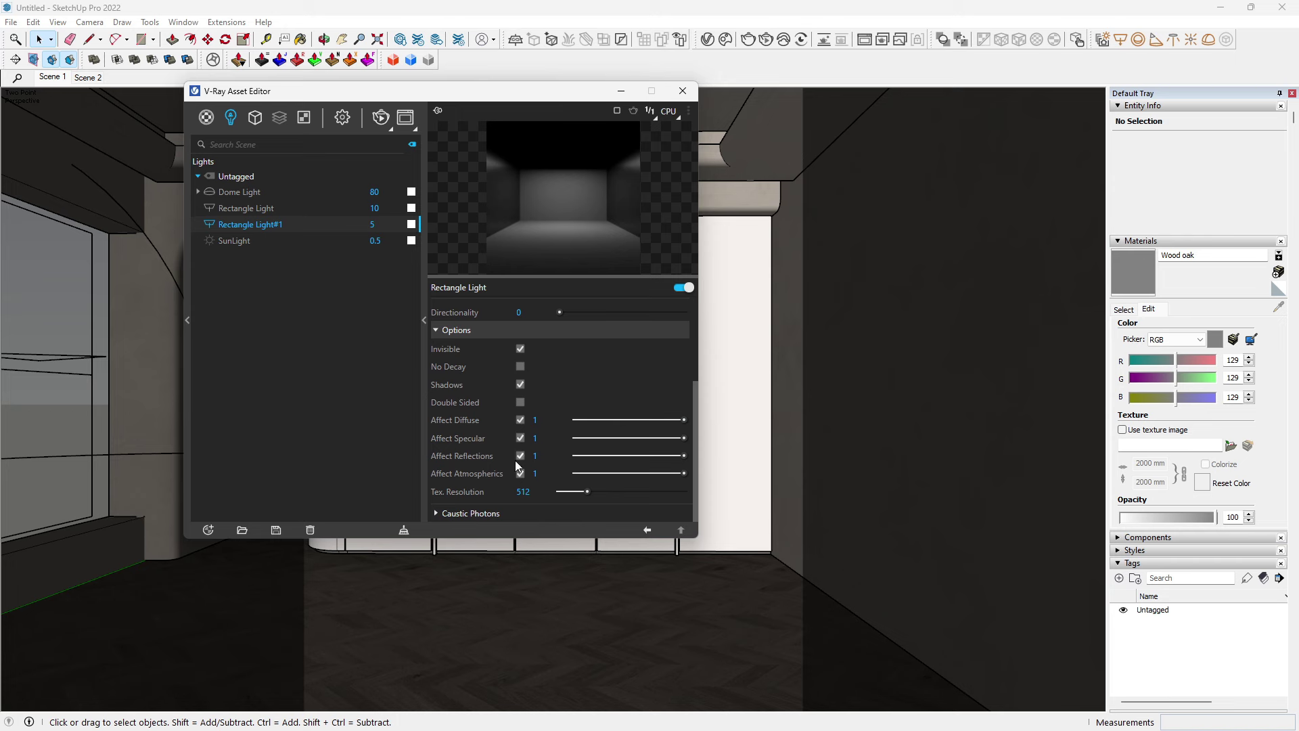
pyautogui.click(766, 42)
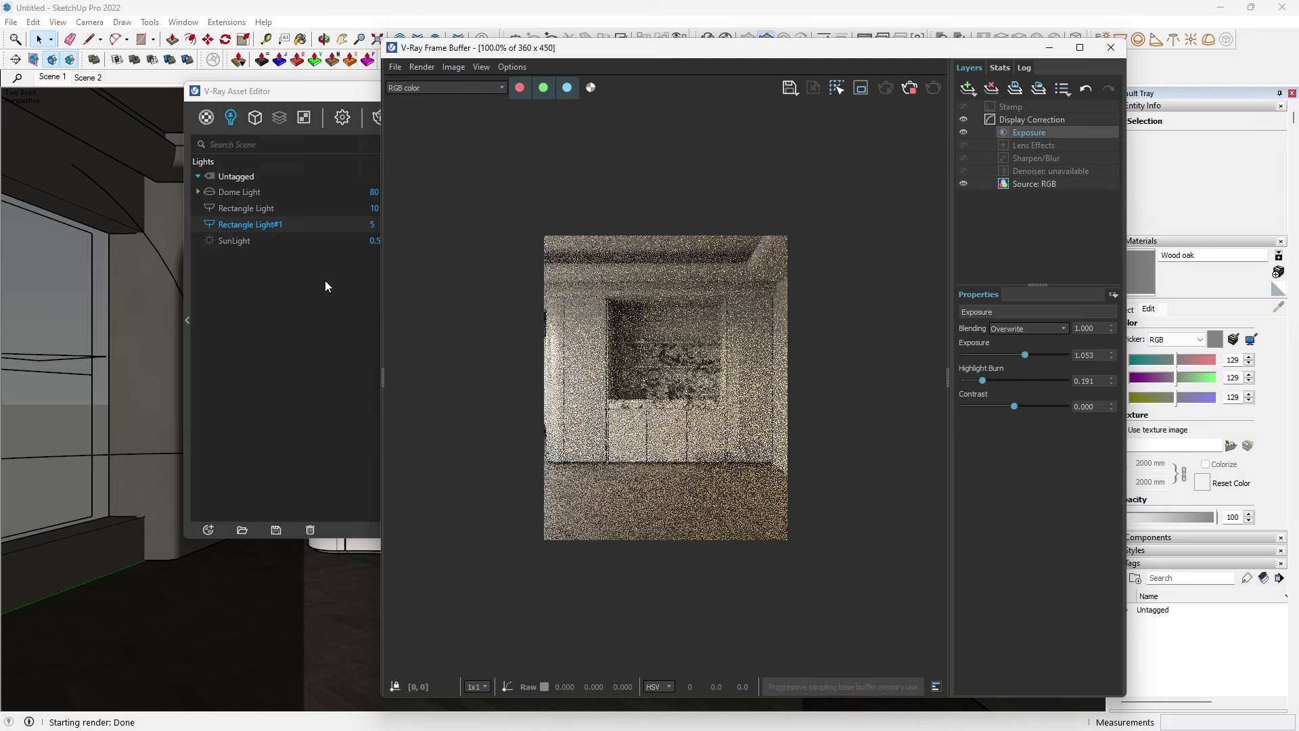
# Step: Raise Rectangle Light to intensity 15 with directionality 0.03
pyautogui.doubleClick(282, 208)
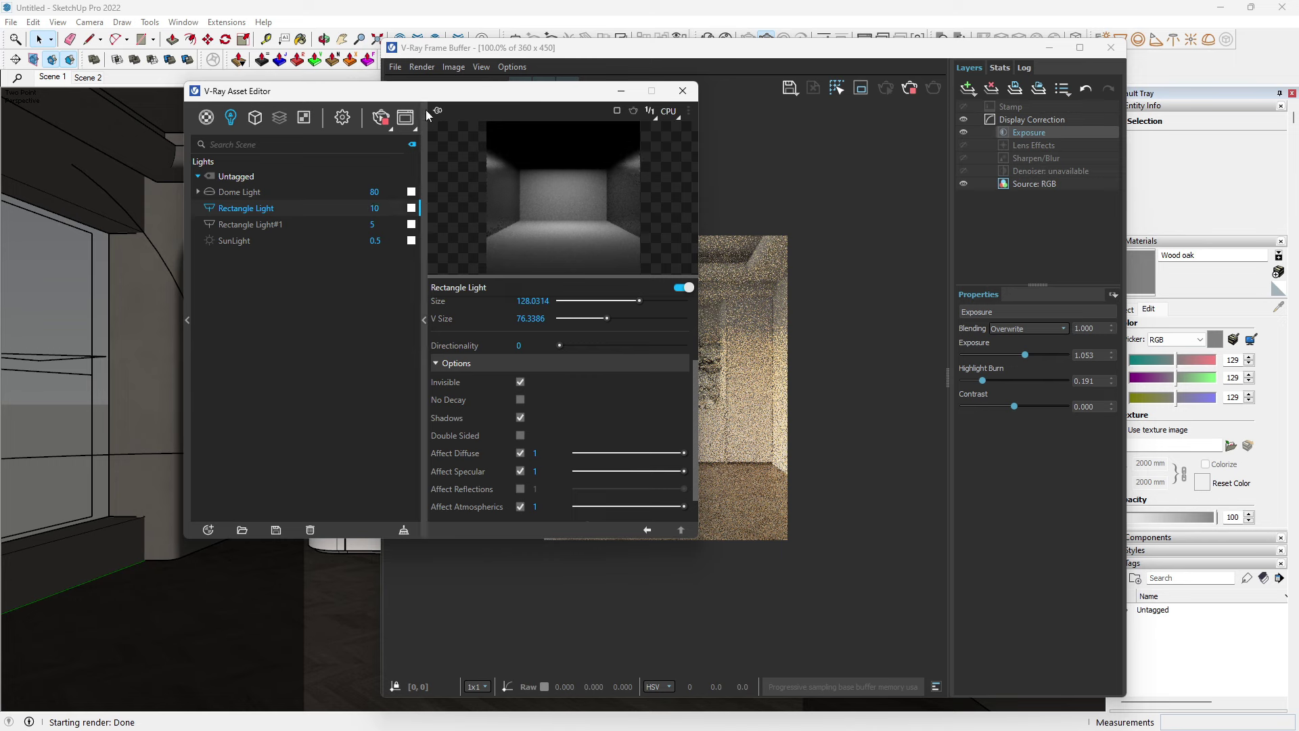
pyautogui.moveTo(466, 90); pyautogui.dragTo(278, 71)
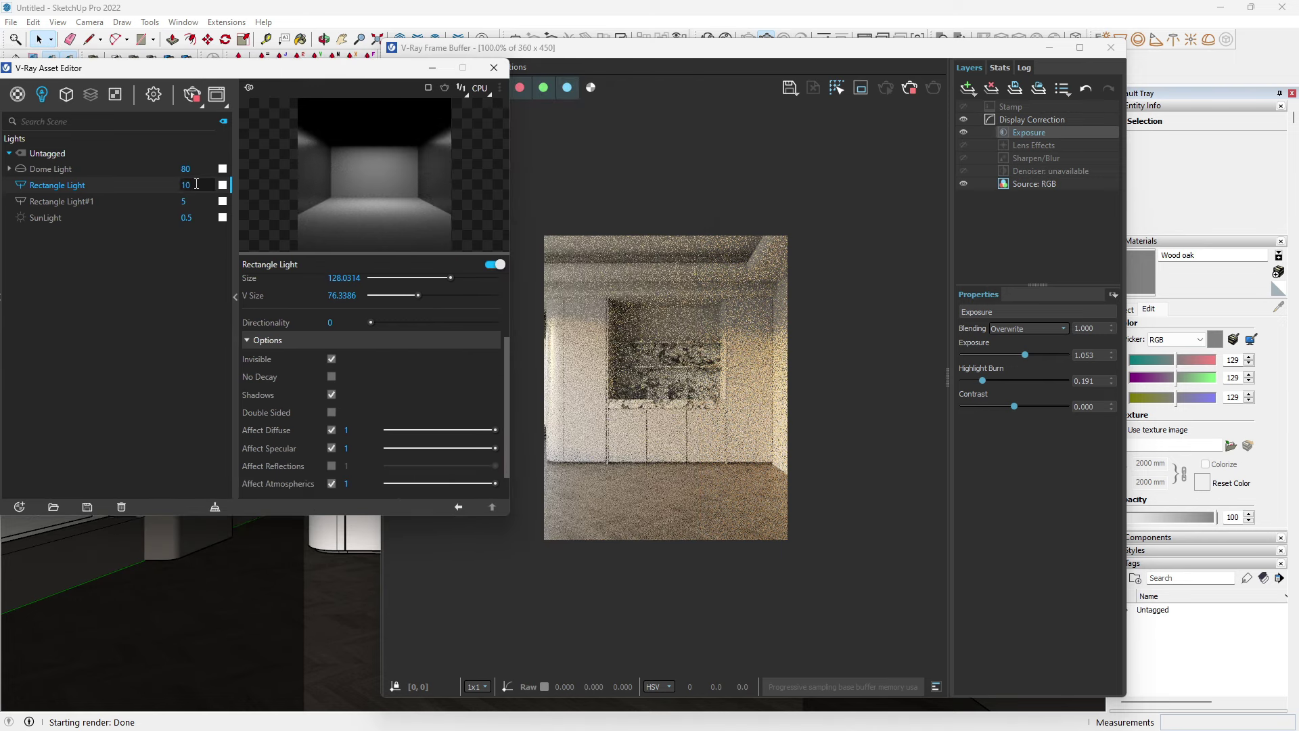
pyautogui.write('15')
pyautogui.press('Return')
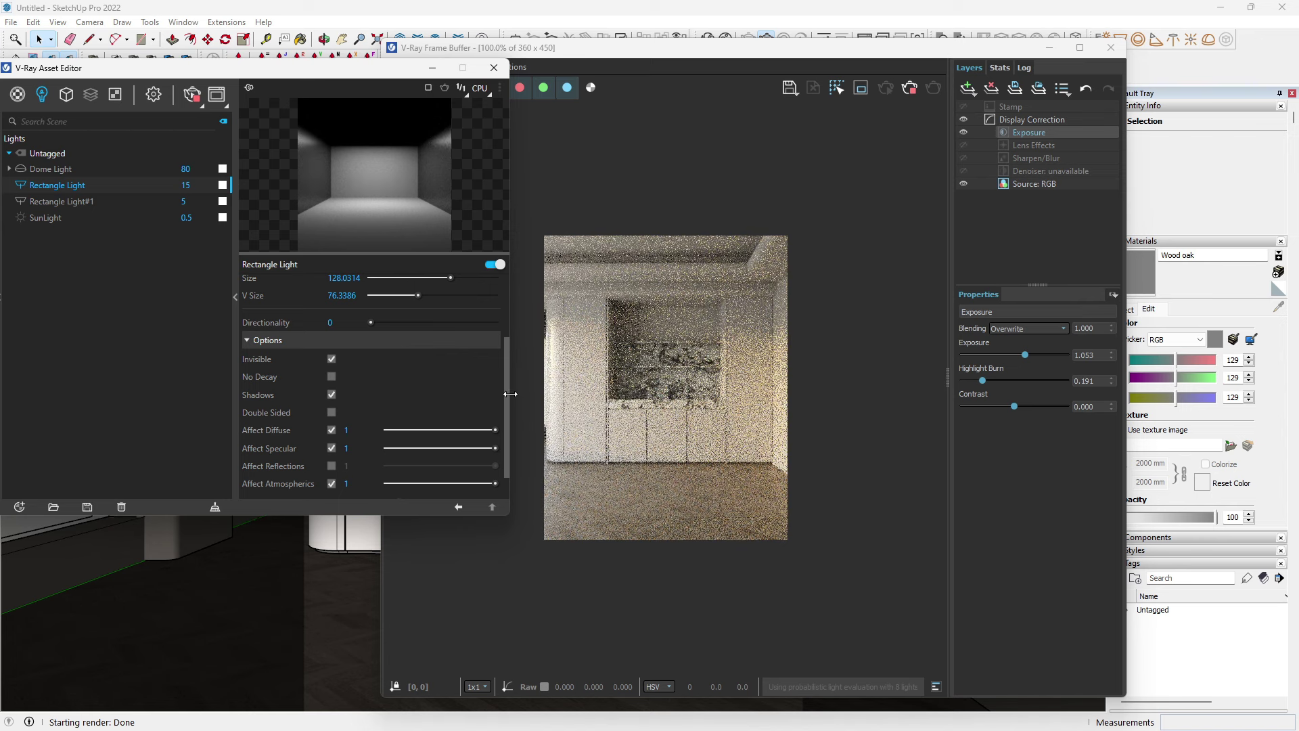
pyautogui.moveTo(505, 395); pyautogui.dragTo(506, 369)
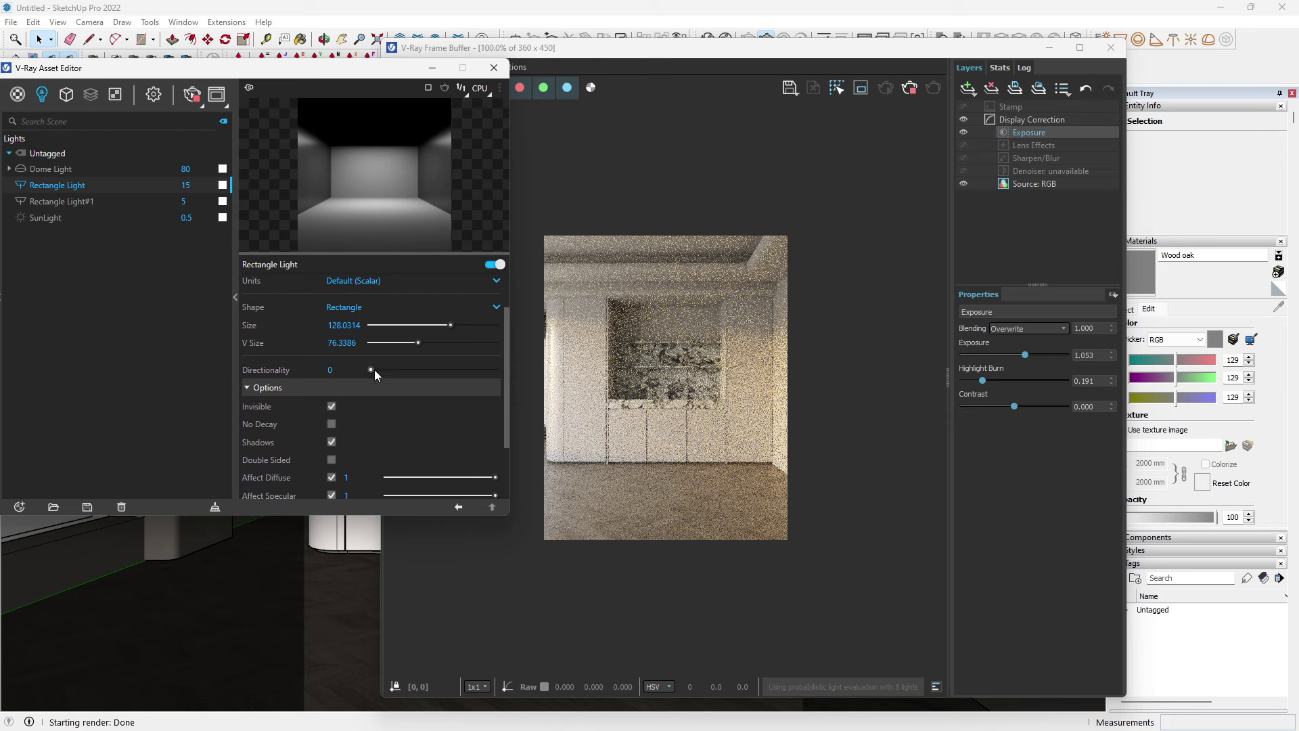
pyautogui.click(375, 369)
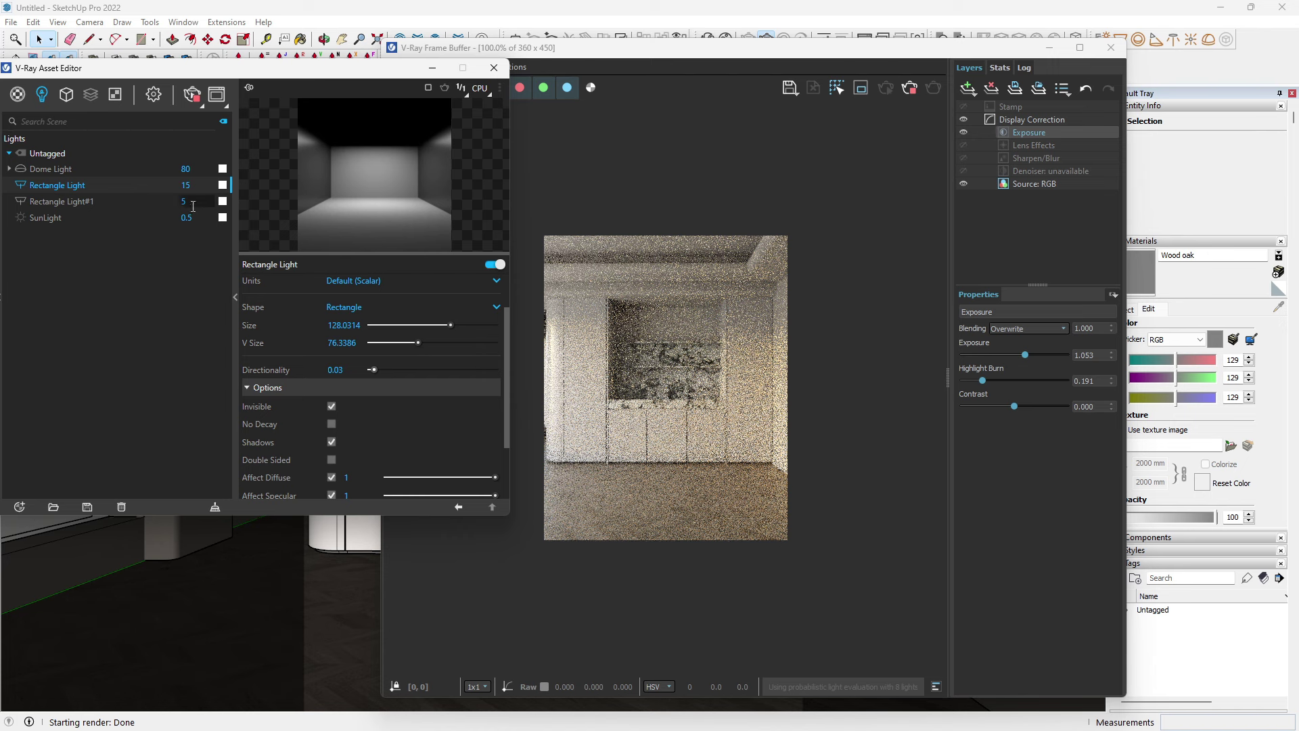
# Step: Stop the render, close the Asset Editor, and start a fresh render of the view
pyautogui.click(142, 203)
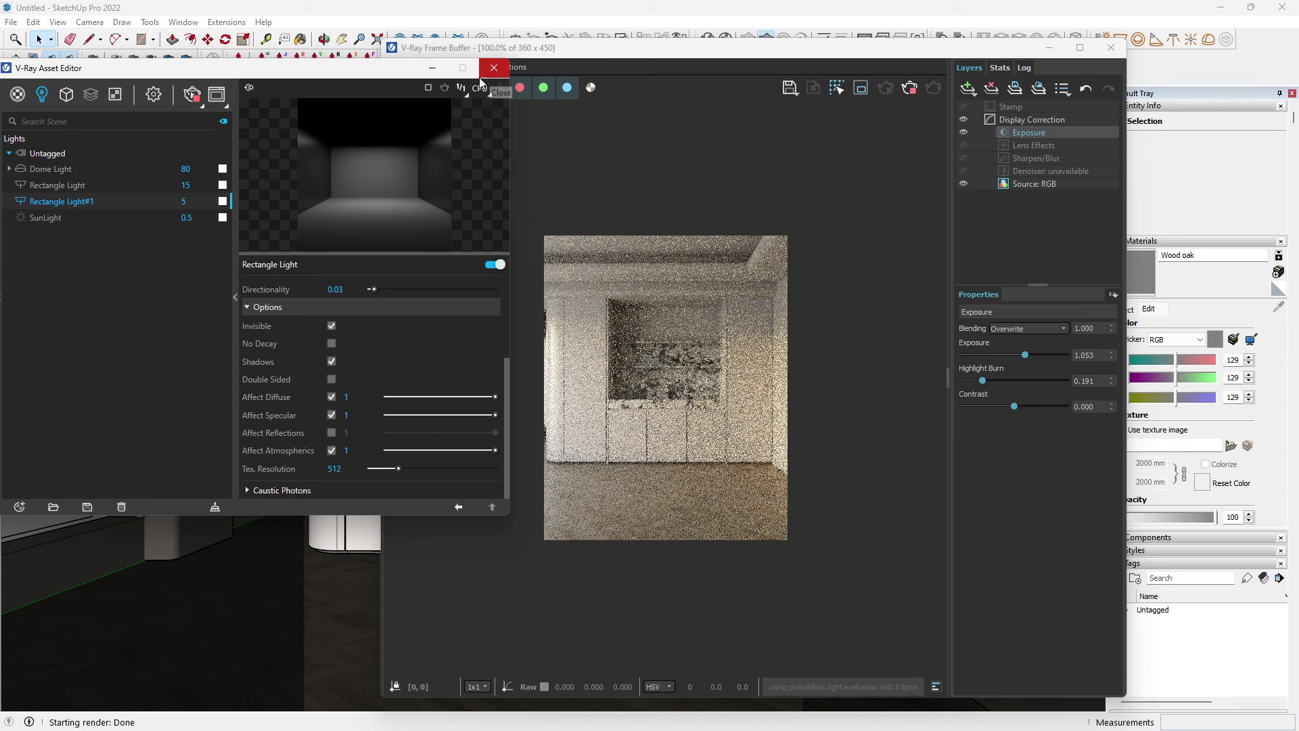
pyautogui.click(192, 99)
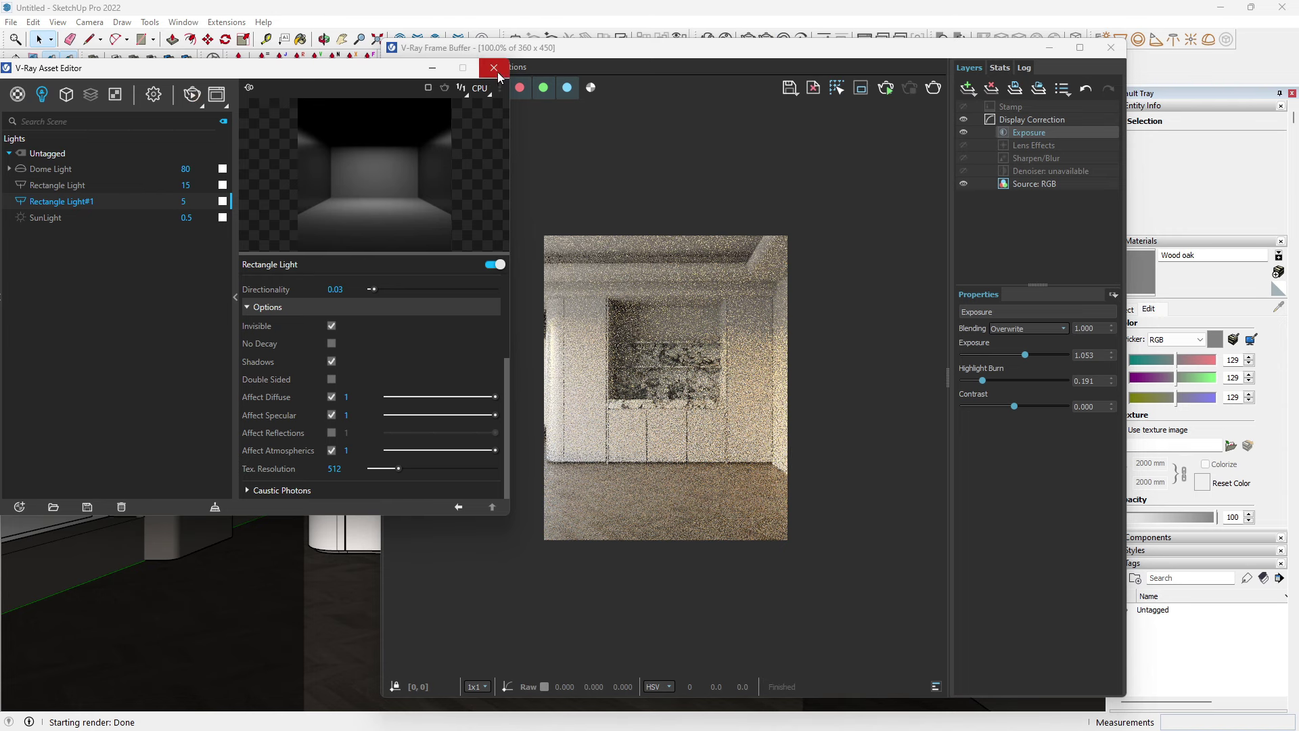
pyautogui.click(494, 69)
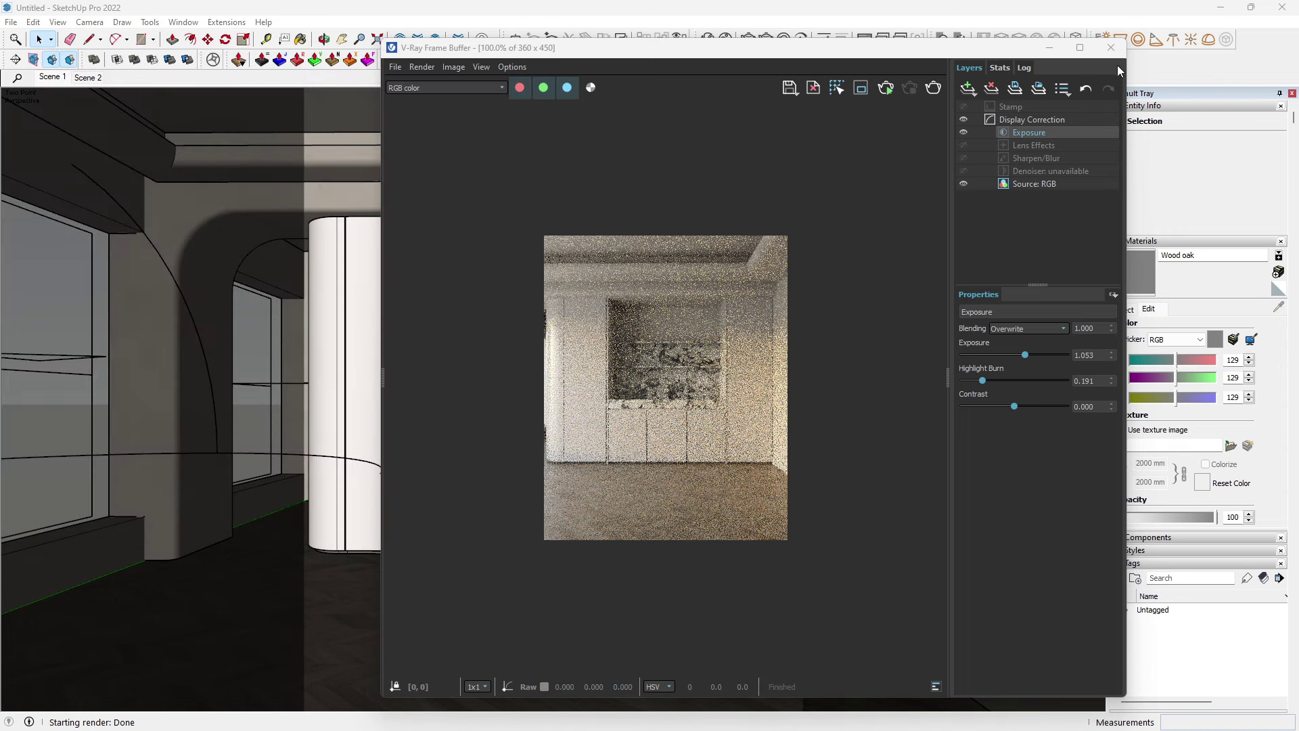
pyautogui.click(1123, 49)
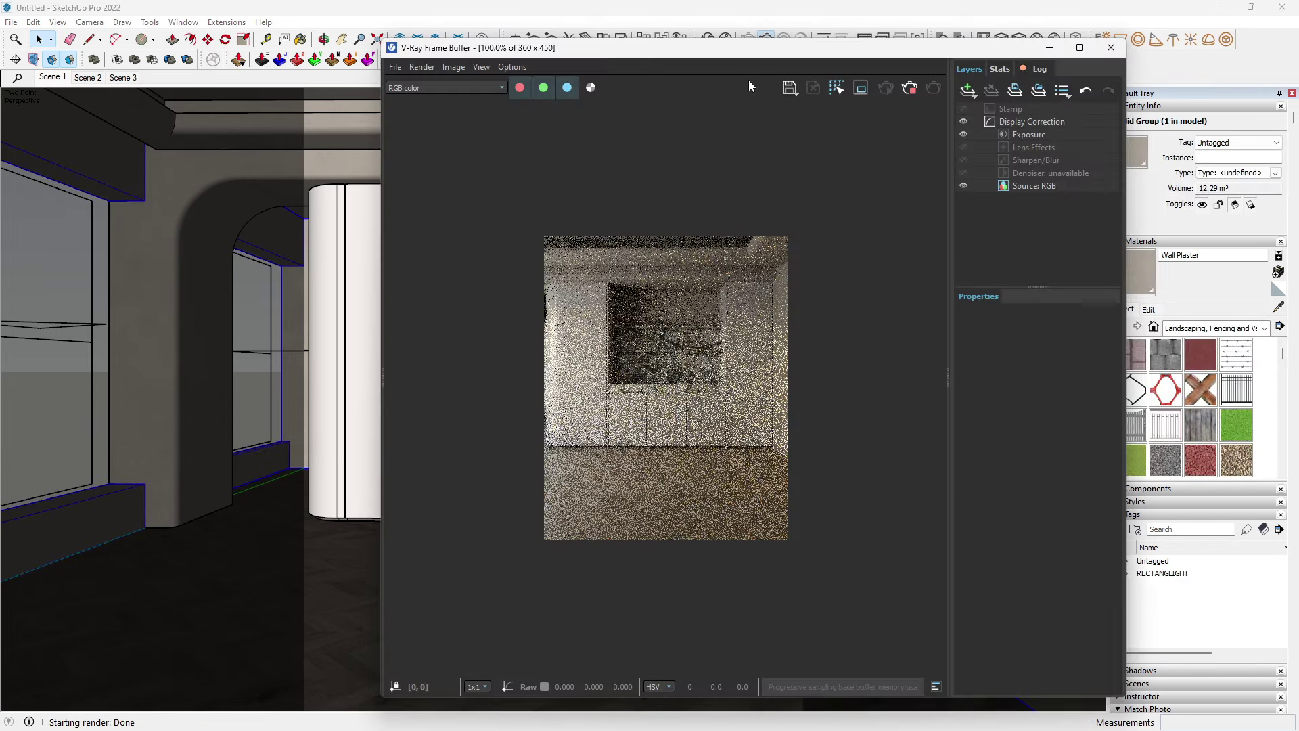
pyautogui.click(1110, 48)
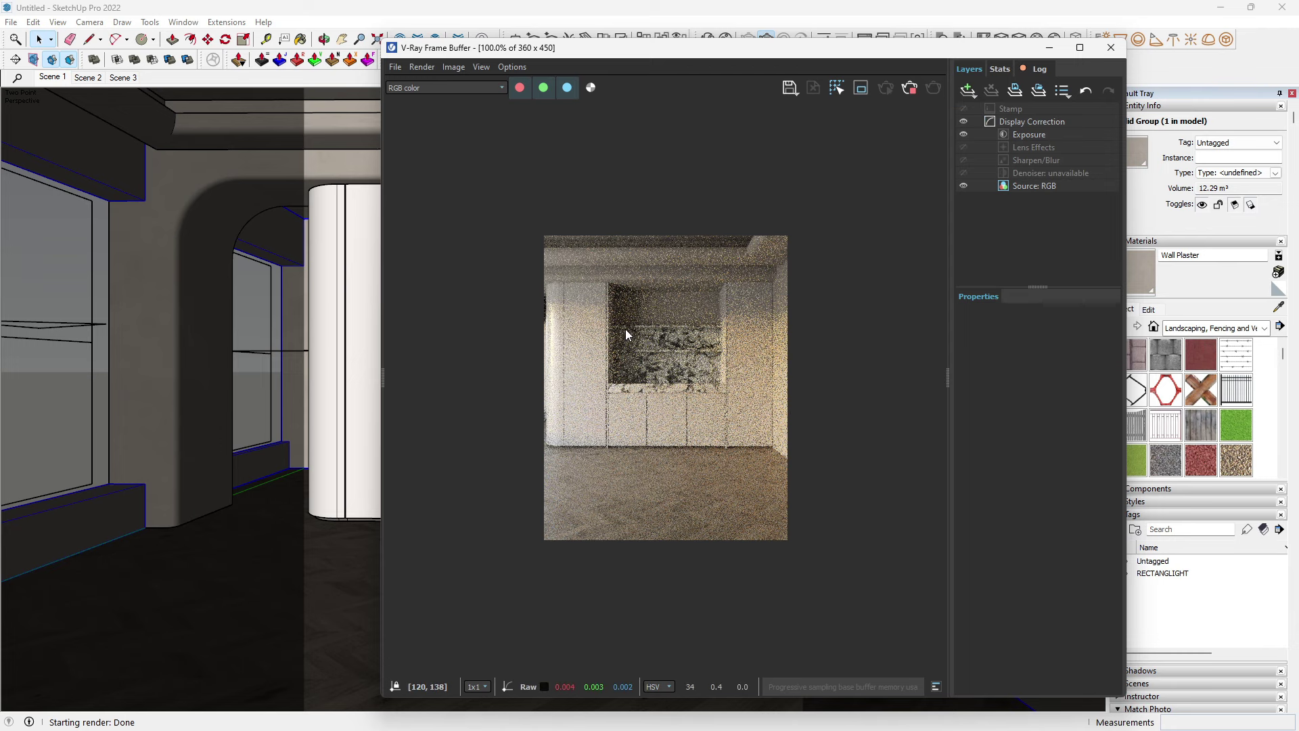
# Step: Close the Frame Buffer and zoom up toward the marble shelf's underside corner
pyautogui.click(1111, 47)
pyautogui.scroll(2, 559, 380)
pyautogui.scroll(3, 559, 380)
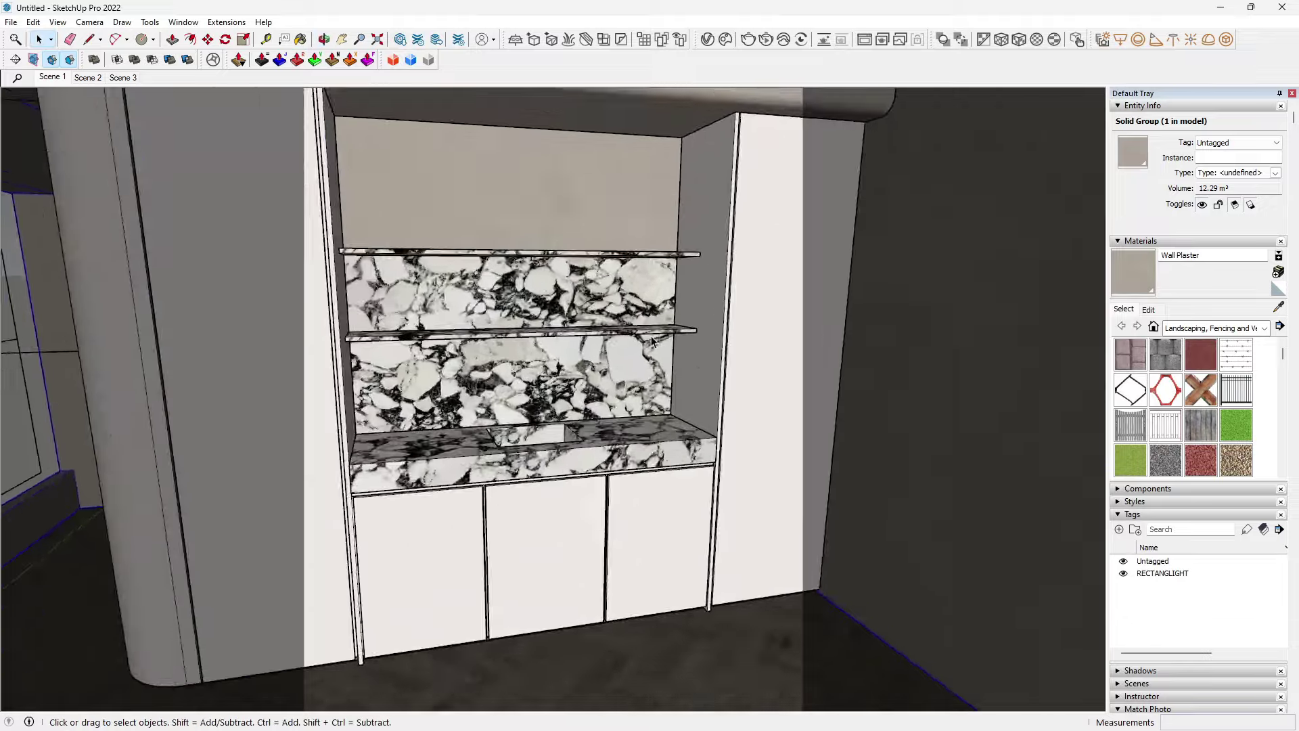
pyautogui.scroll(3, 643, 426)
pyautogui.scroll(2, 673, 351)
pyautogui.moveTo(674, 351); pyautogui.dragTo(712, 365, button='middle')
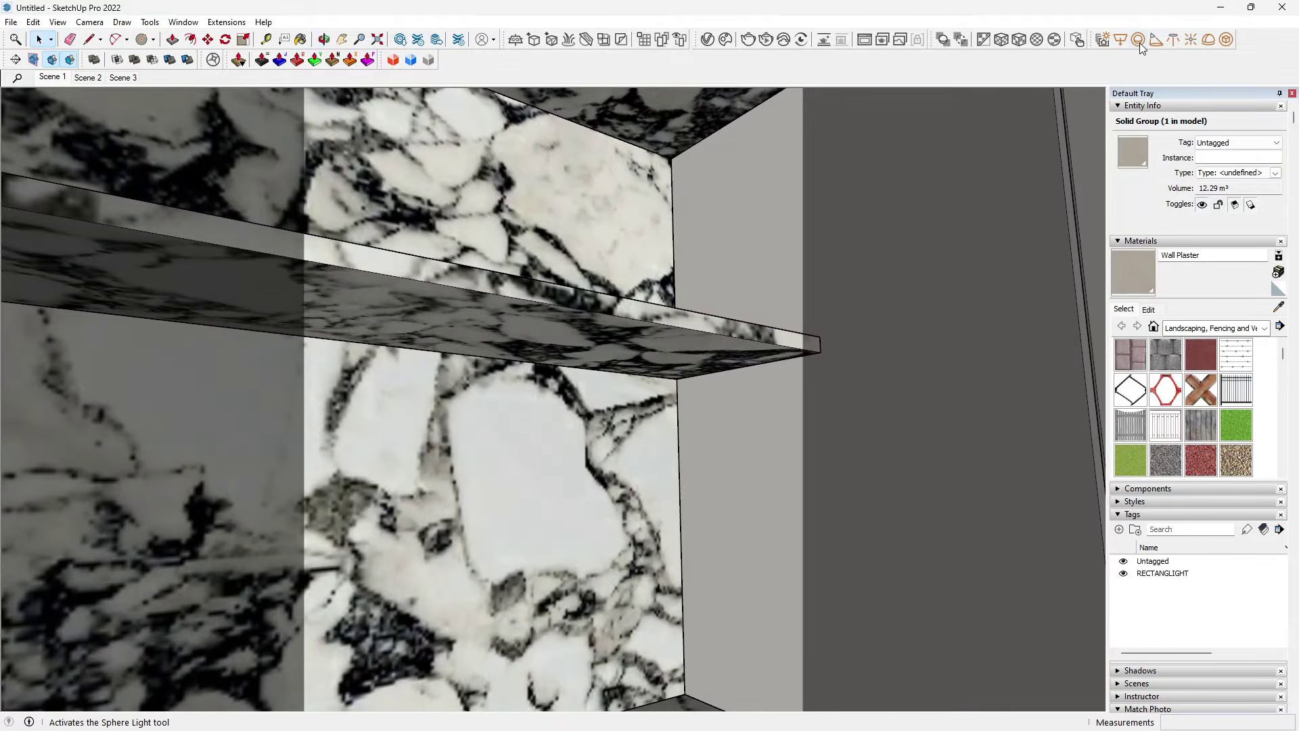
pyautogui.scroll(2, 660, 429)
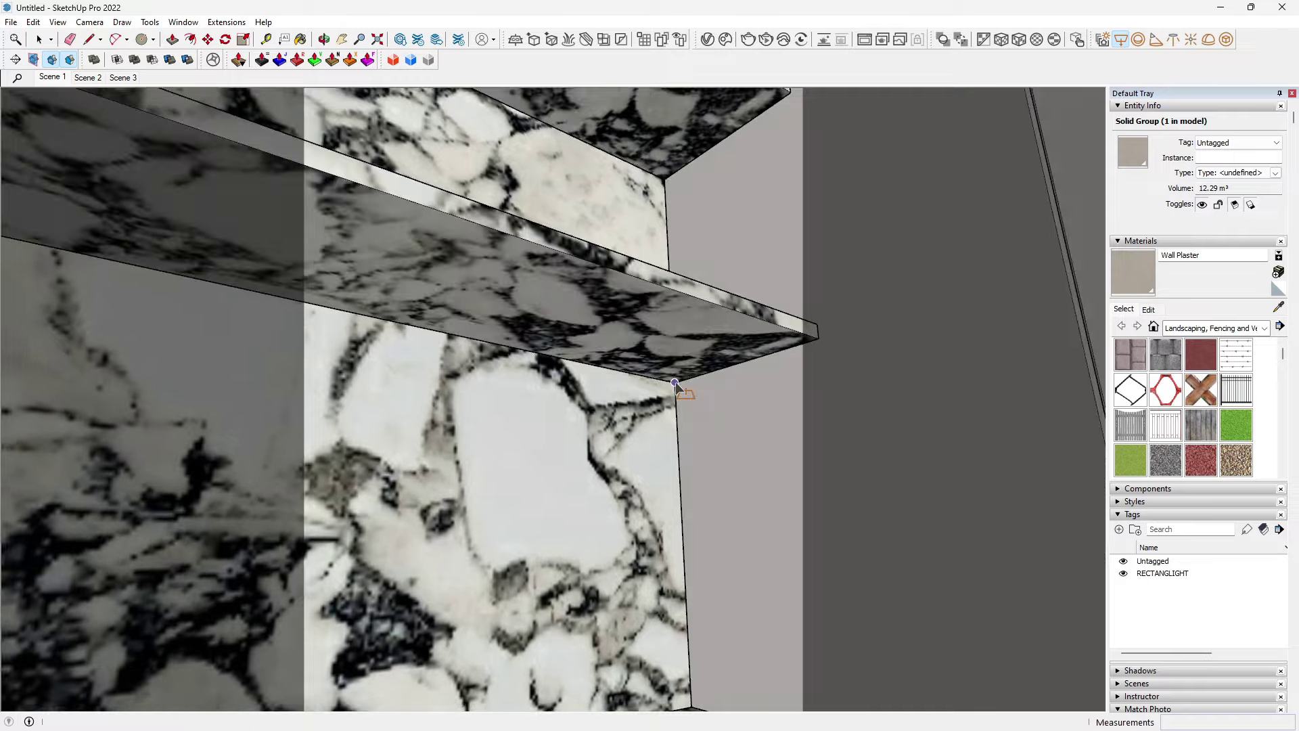
pyautogui.scroll(3, 684, 397)
pyautogui.moveTo(671, 397); pyautogui.dragTo(632, 371, button='middle')
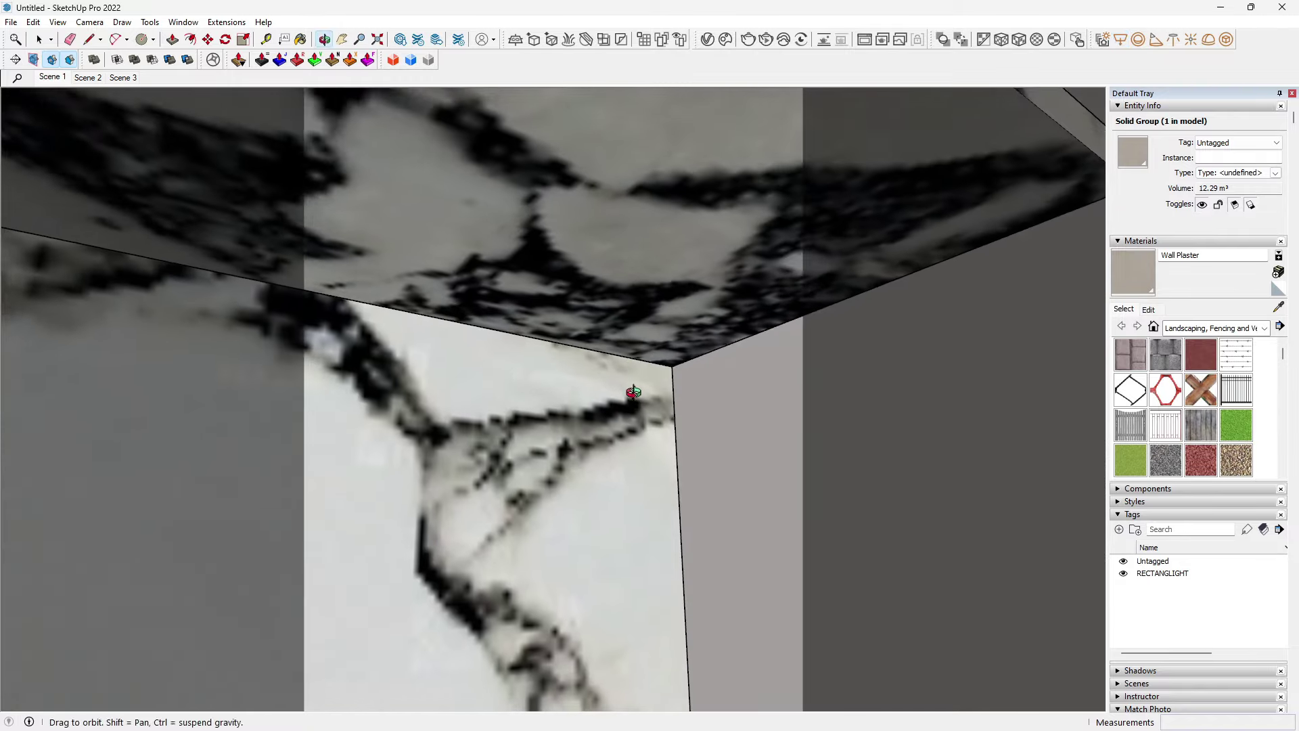
# Step: Re-angle the view on the shelf underside and wall corner and select the marble shelf group
pyautogui.scroll(-5, 673, 369)
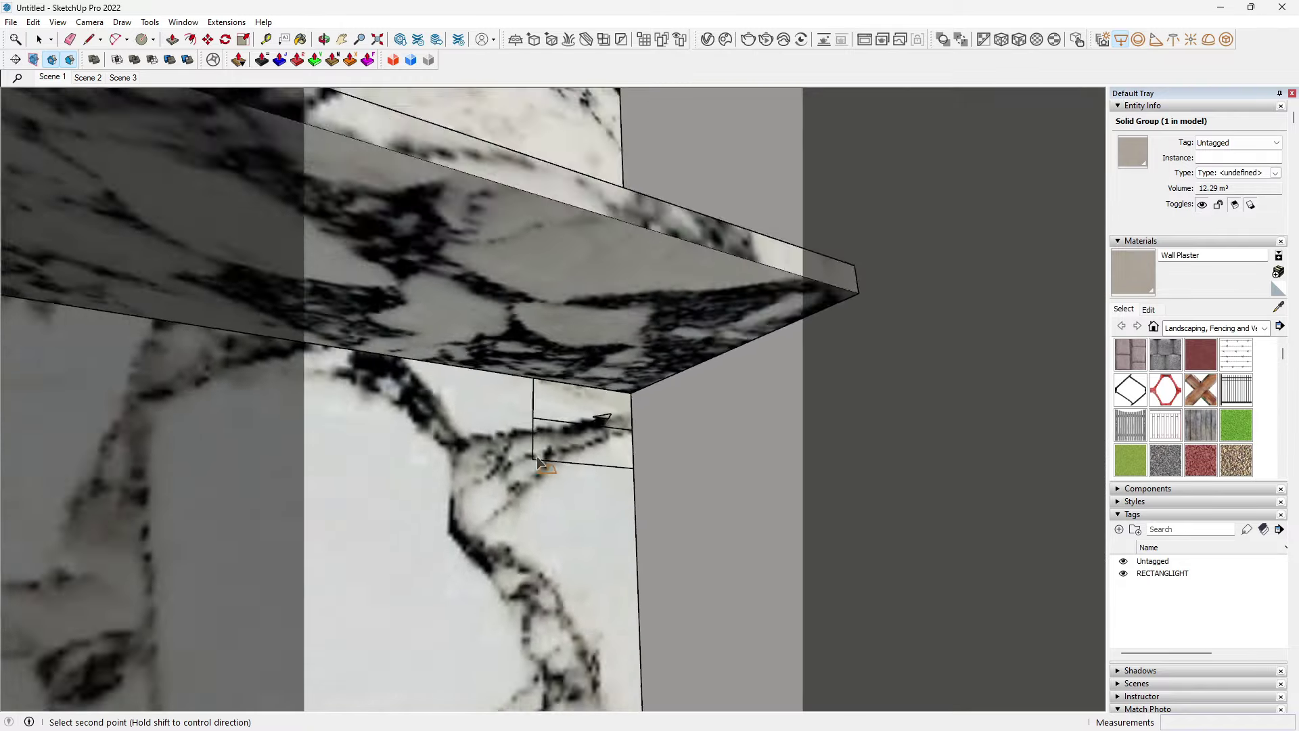
pyautogui.moveTo(537, 456); pyautogui.dragTo(630, 414, button='middle')
pyautogui.scroll(1, 420, 345)
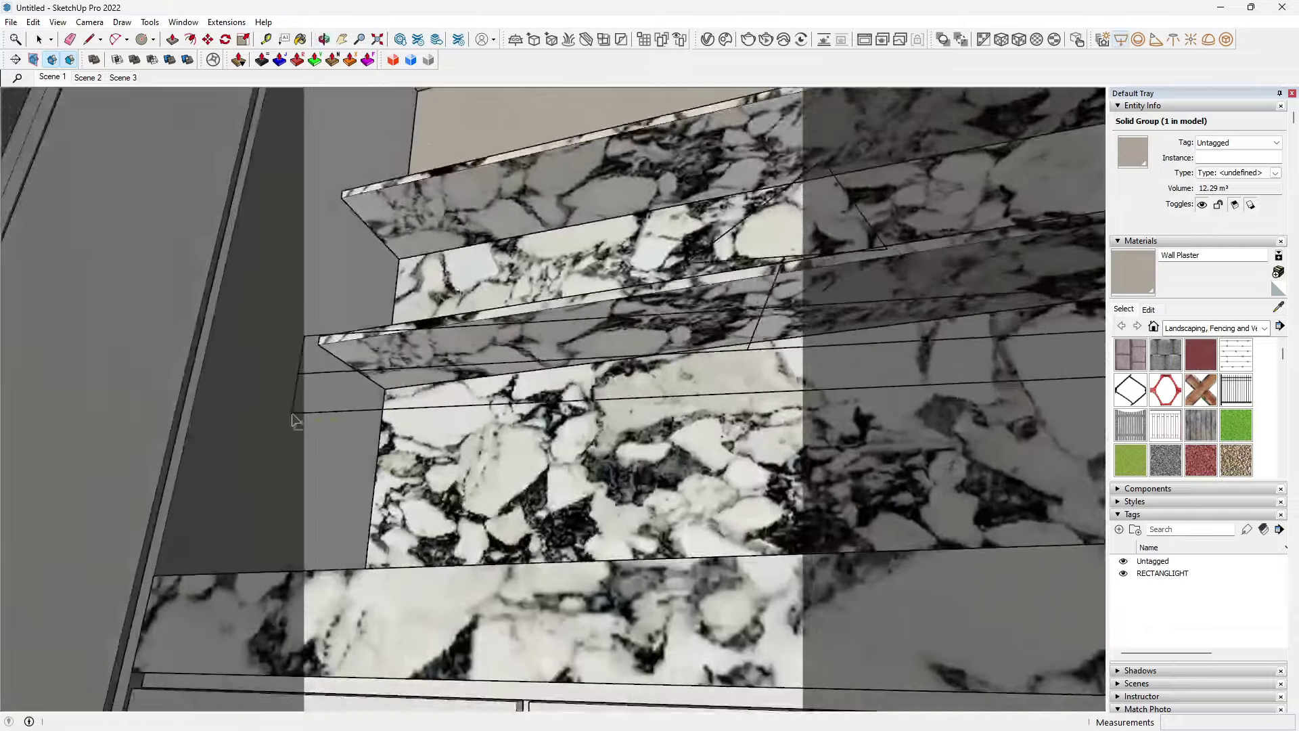
pyautogui.scroll(2, 413, 342)
pyautogui.scroll(2, 409, 338)
pyautogui.scroll(-1, 406, 342)
pyautogui.scroll(-1, 400, 345)
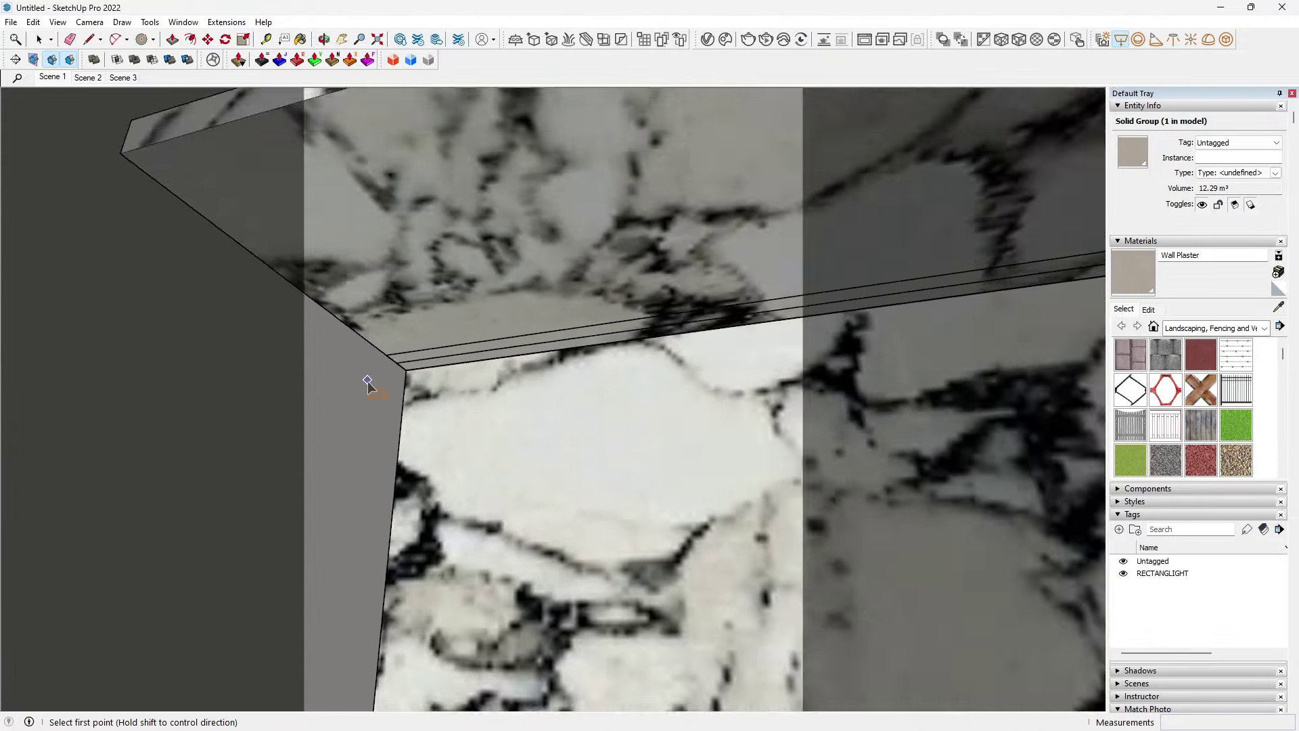
pyautogui.scroll(-2, 379, 399)
pyautogui.scroll(-2, 474, 412)
pyautogui.scroll(-2, 581, 433)
pyautogui.moveTo(596, 438)
pyautogui.mouseDown(button='middle')
pyautogui.moveTo(699, 432)
pyautogui.moveTo(798, 386)
pyautogui.mouseUp(button='middle')
pyautogui.scroll(3, 851, 374)
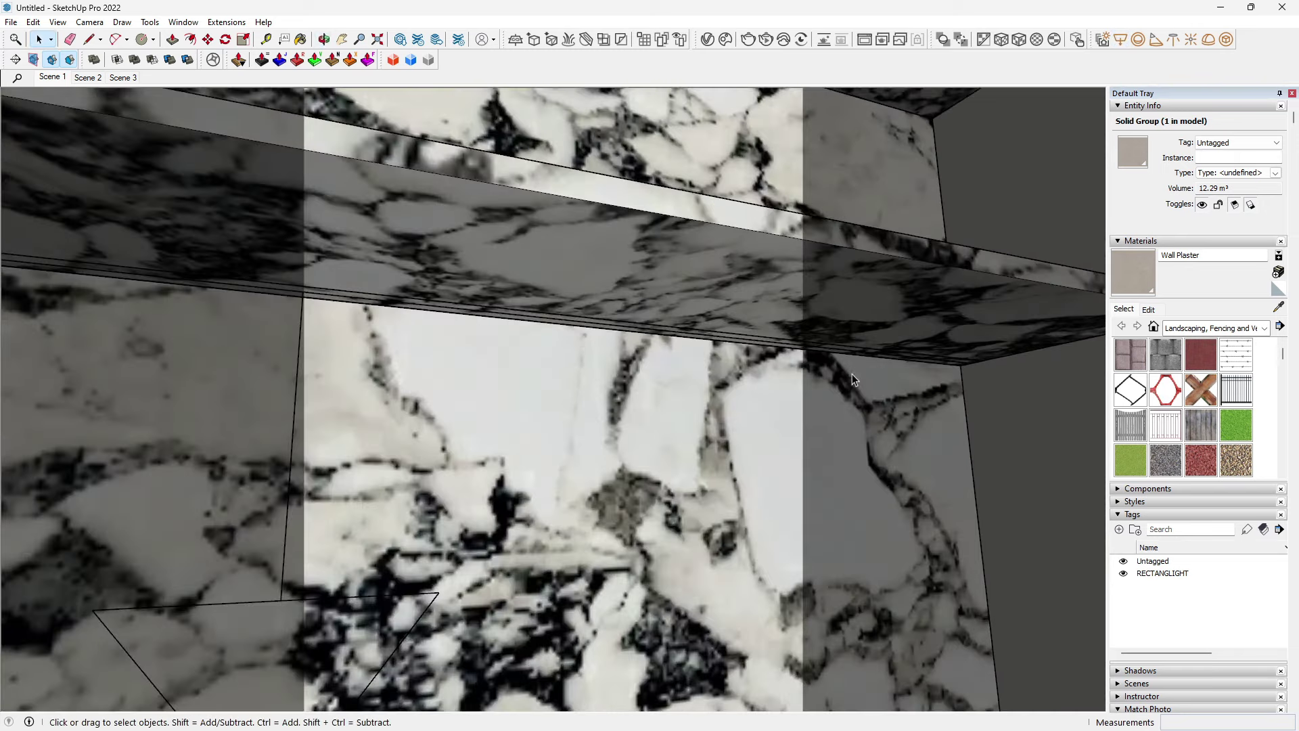
pyautogui.scroll(2, 930, 373)
pyautogui.moveTo(931, 373); pyautogui.dragTo(652, 390, button='middle')
pyautogui.scroll(2, 652, 390)
pyautogui.scroll(2, 683, 355)
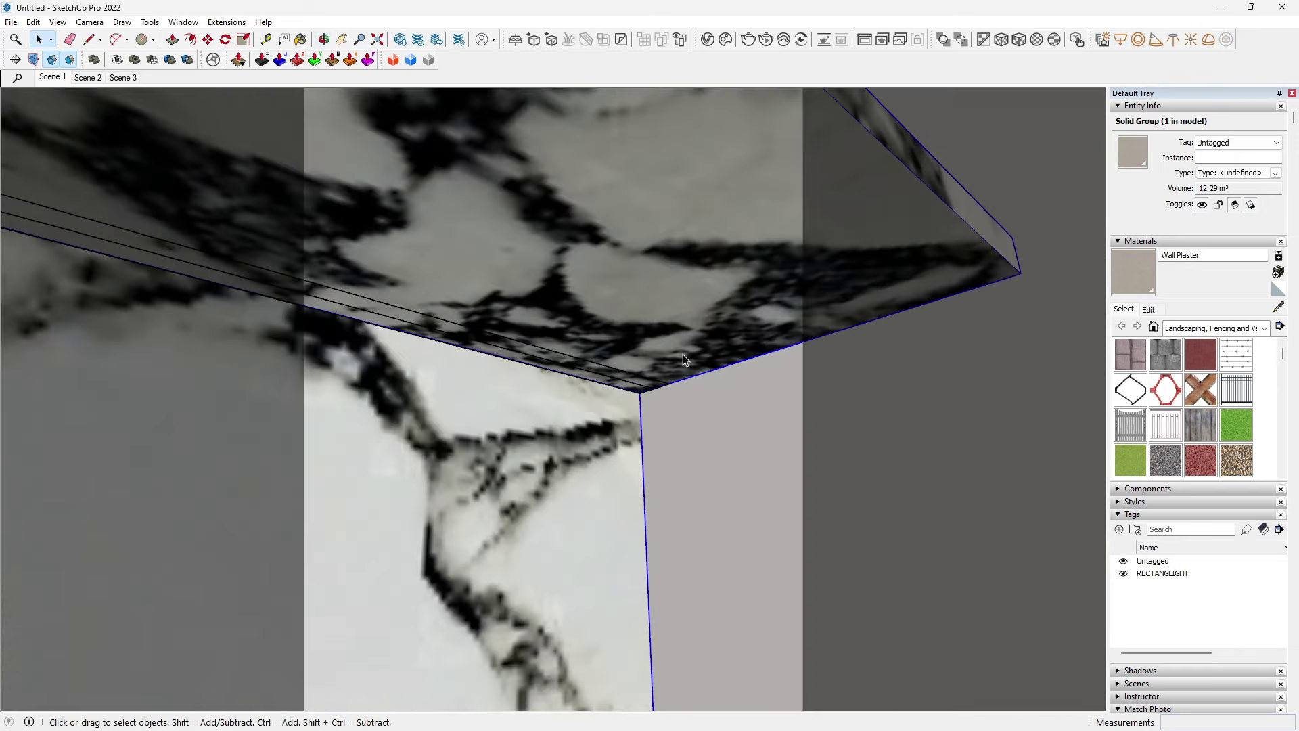
pyautogui.click(686, 368)
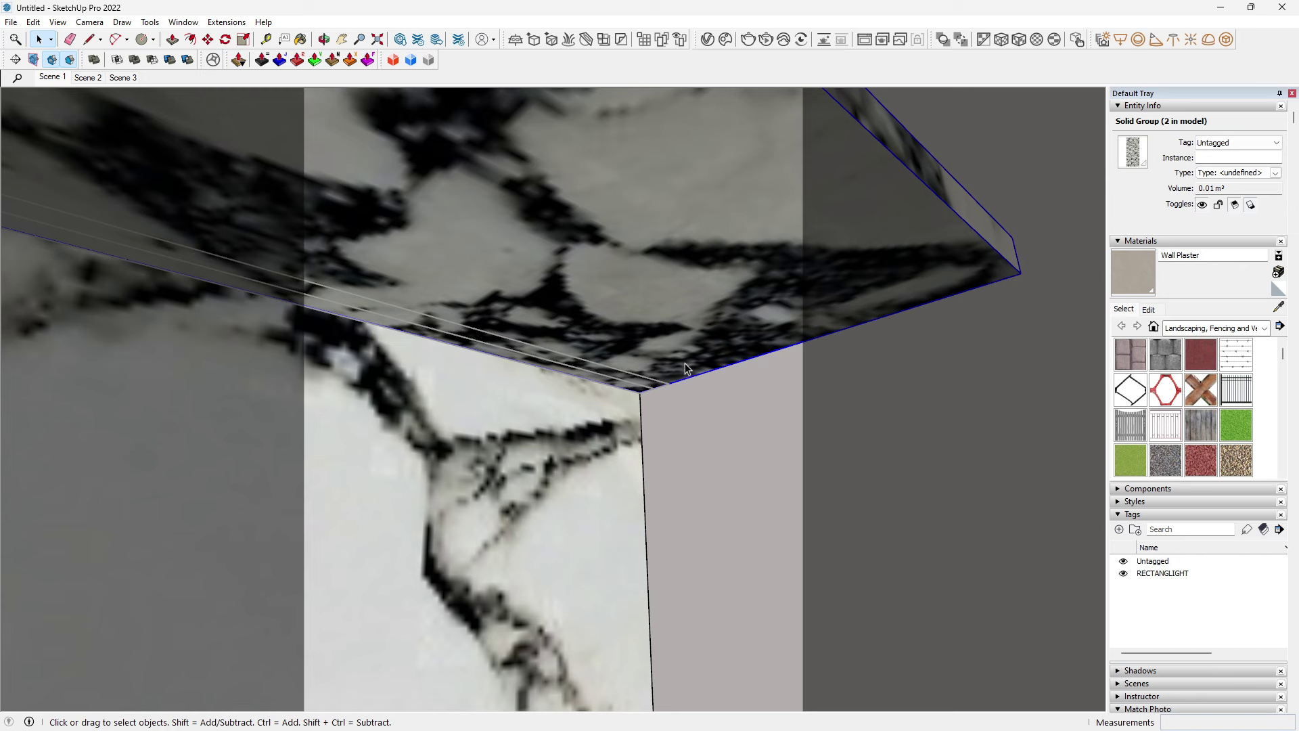
# Step: Inside the shelf group, copy the bottom front edge to mark a thin underside strip
pyautogui.doubleClick(685, 364)
pyautogui.click(685, 359)
pyautogui.click(615, 387)
pyautogui.press('m')
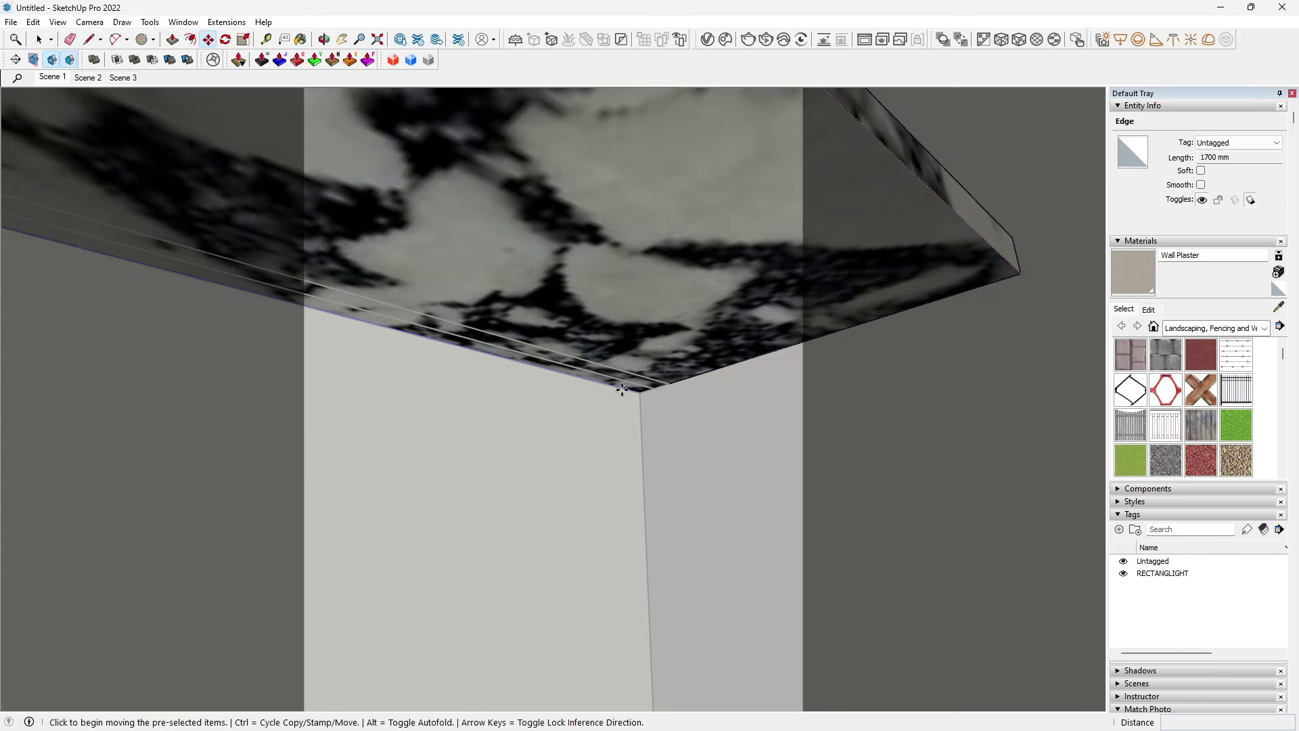
pyautogui.press('ctrl')
pyautogui.click(639, 393)
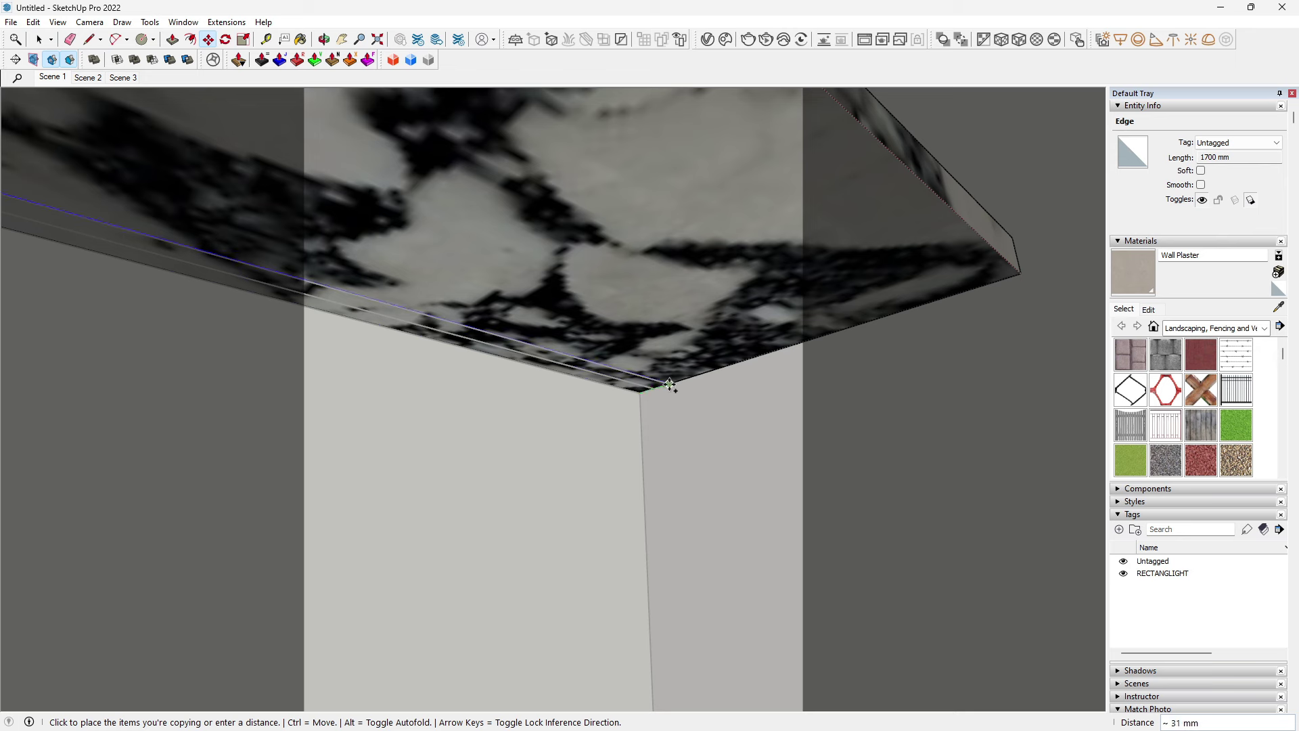
# Step: Push the underside strip 3 mm up into the shelf and close the group
pyautogui.press('p')
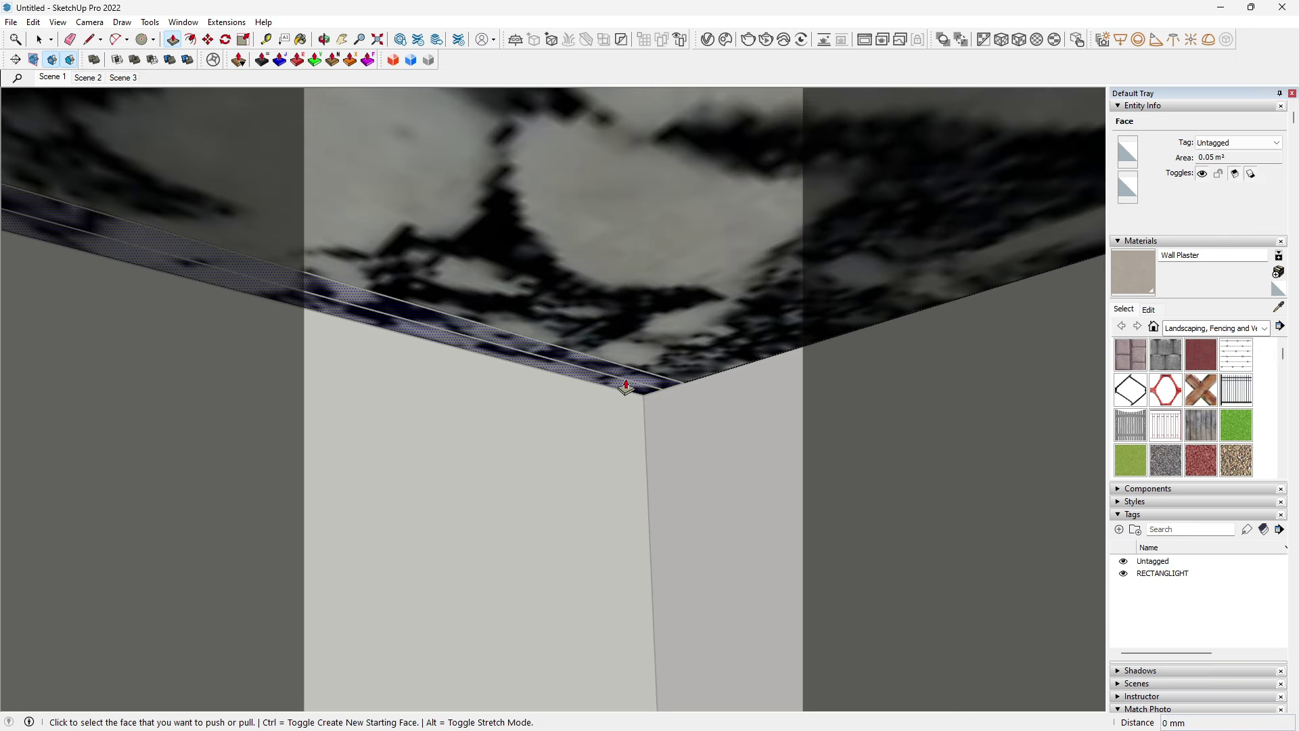
pyautogui.click(626, 386)
pyautogui.press('Escape')
pyautogui.press('space')
pyautogui.rightClick(740, 415)
pyautogui.click(768, 424)
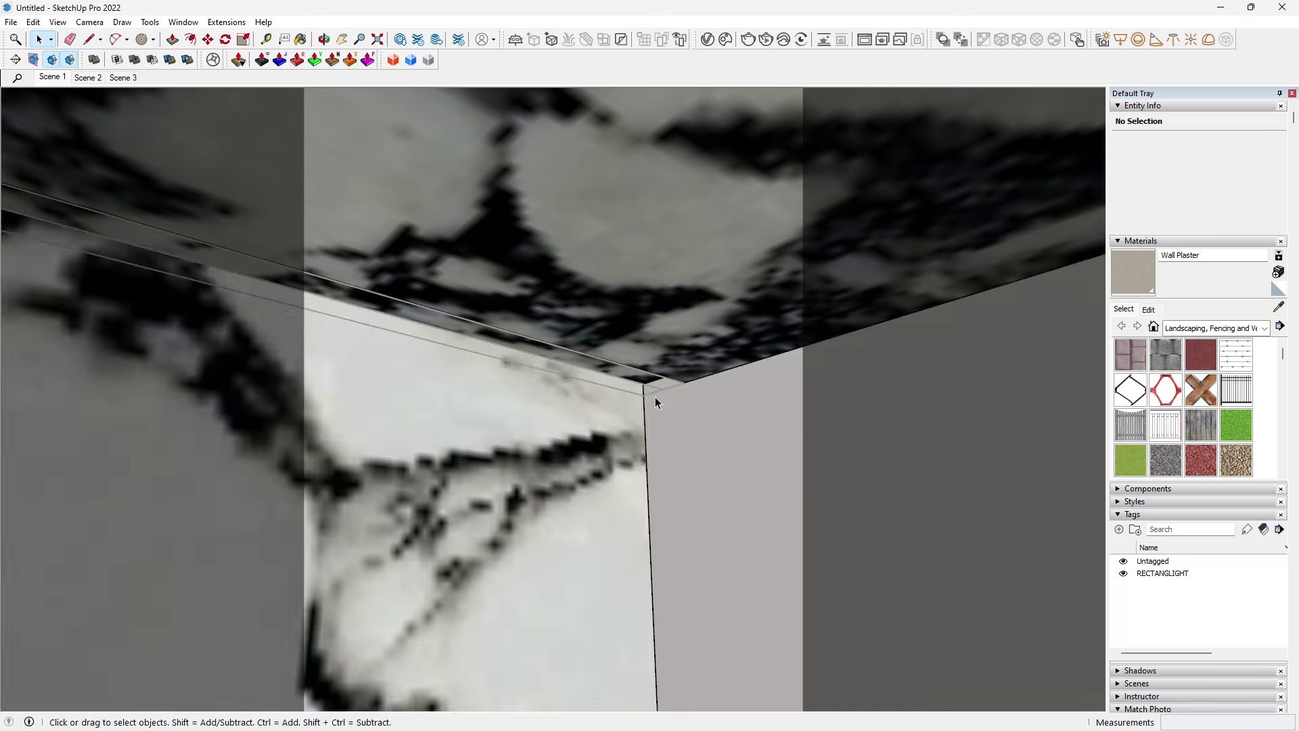
# Step: Raise the Rectangle Light#2 strip light up into the shelf's underside recess
pyautogui.click(663, 390)
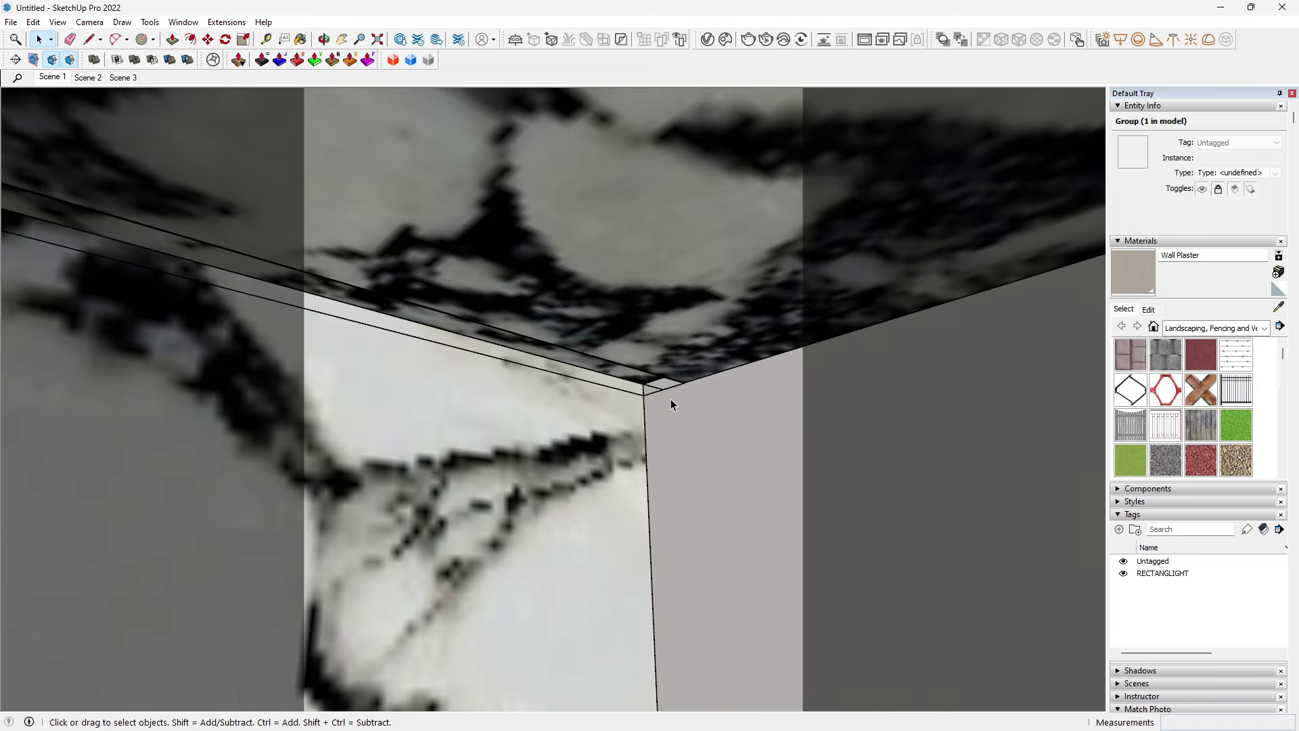
pyautogui.click(664, 392)
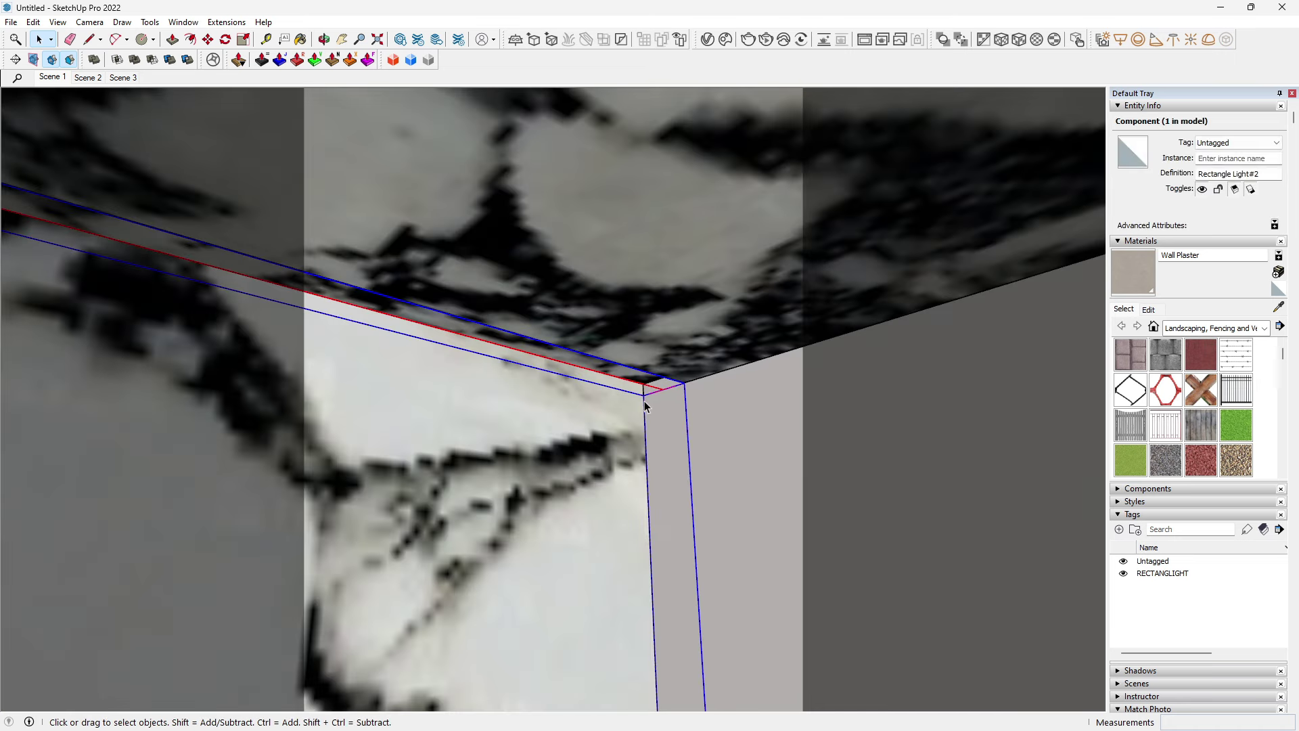
pyautogui.scroll(2, 646, 393)
pyautogui.press('m')
pyautogui.scroll(2, 644, 393)
pyautogui.moveTo(657, 377); pyautogui.dragTo(655, 359)
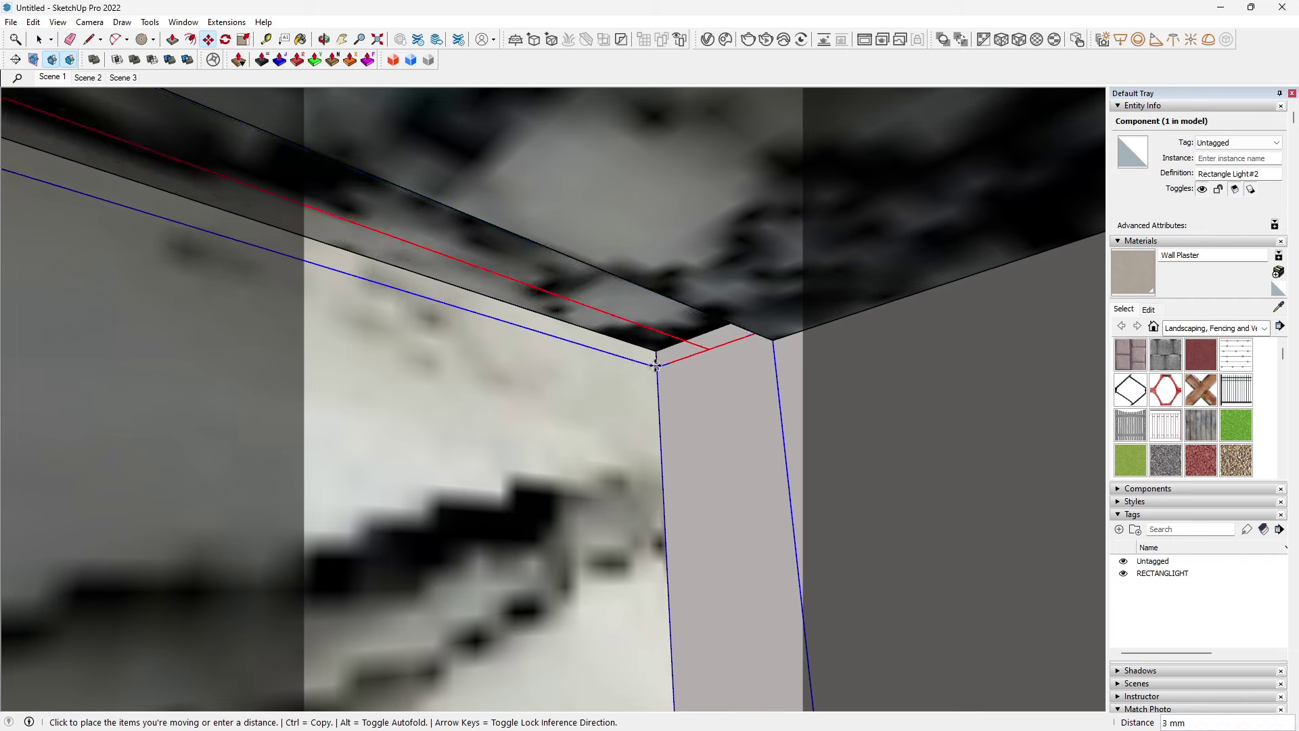
pyautogui.click(656, 359)
pyautogui.scroll(-2, 656, 359)
pyautogui.scroll(-3, 575, 419)
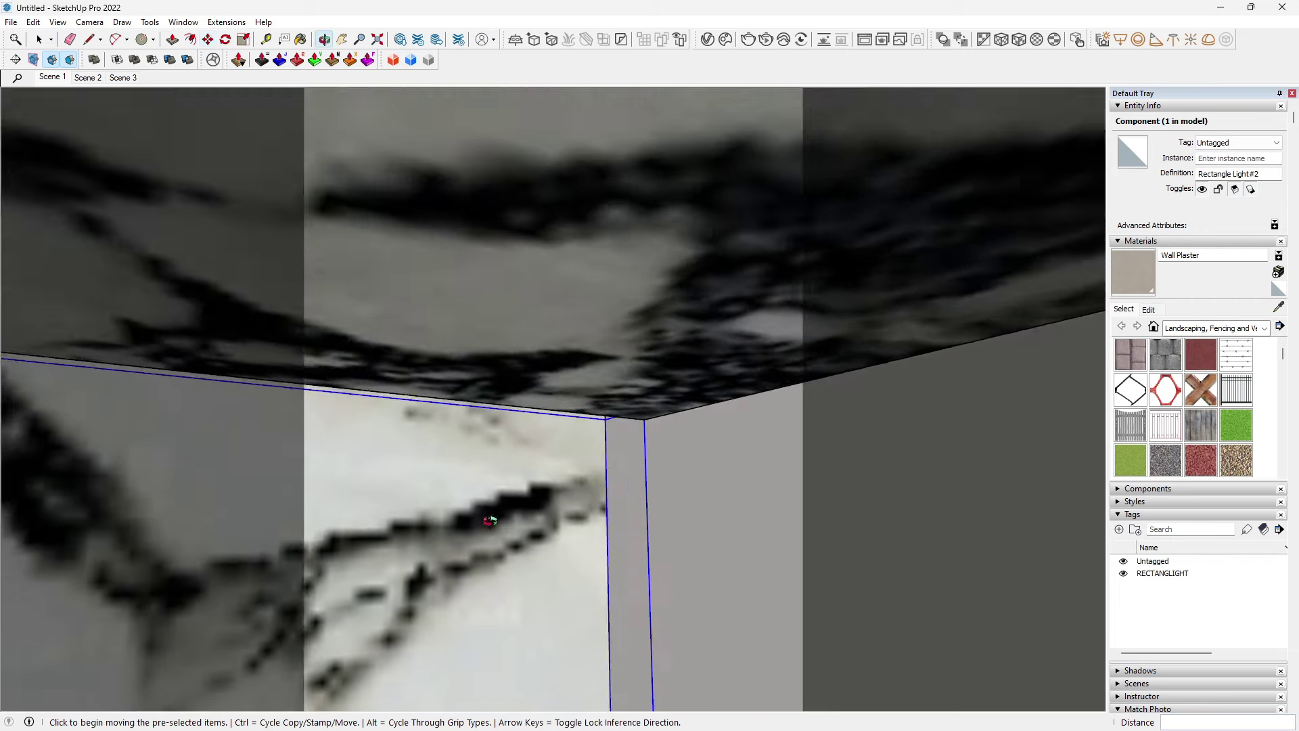
pyautogui.scroll(-3, 473, 474)
pyautogui.scroll(-2, 469, 485)
pyautogui.press('space')
pyautogui.keyDown('shift'); pyautogui.moveTo(469, 485); pyautogui.dragTo(570, 422, button='middle'); pyautogui.keyUp('shift')
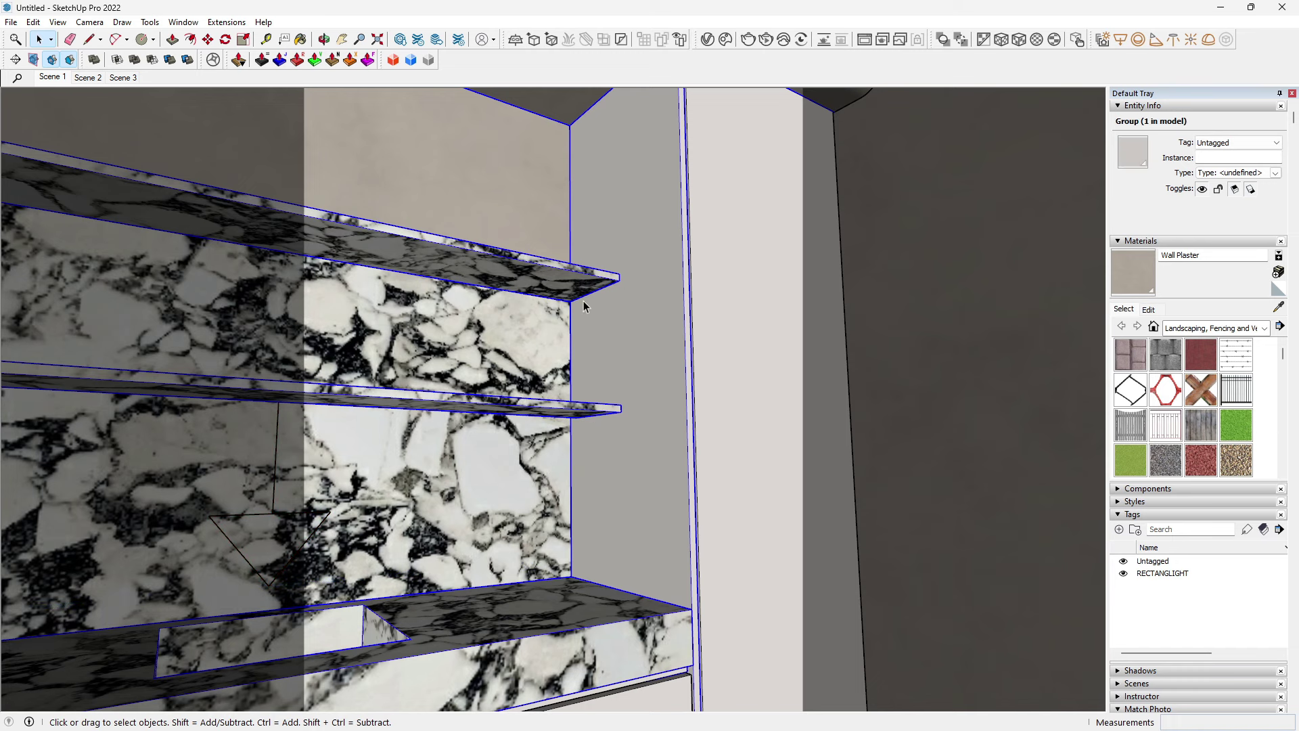
# Step: Inside the group, copy the middle marble shelf upward above the original
pyautogui.doubleClick(581, 411)
pyautogui.click(594, 414)
pyautogui.press('m')
pyautogui.scroll(2, 622, 406)
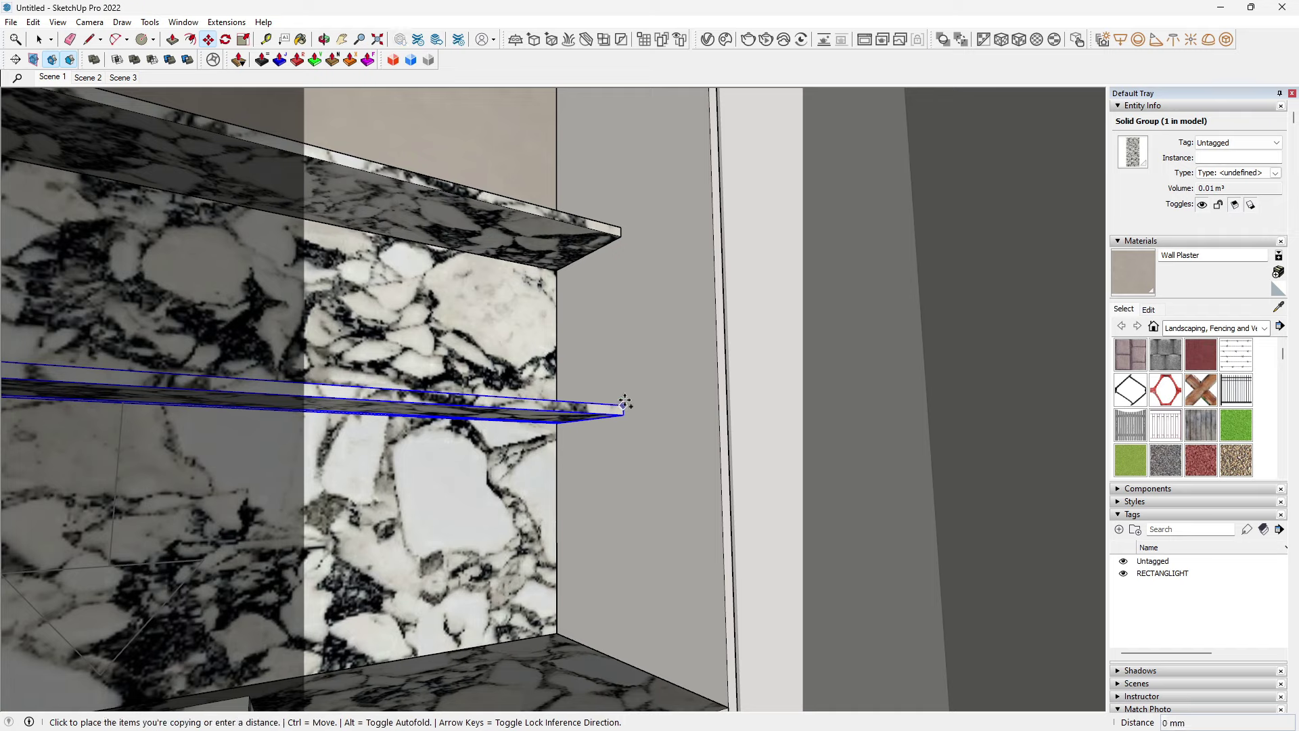
pyautogui.click(626, 230)
pyautogui.press('space')
pyautogui.scroll(1, 589, 225)
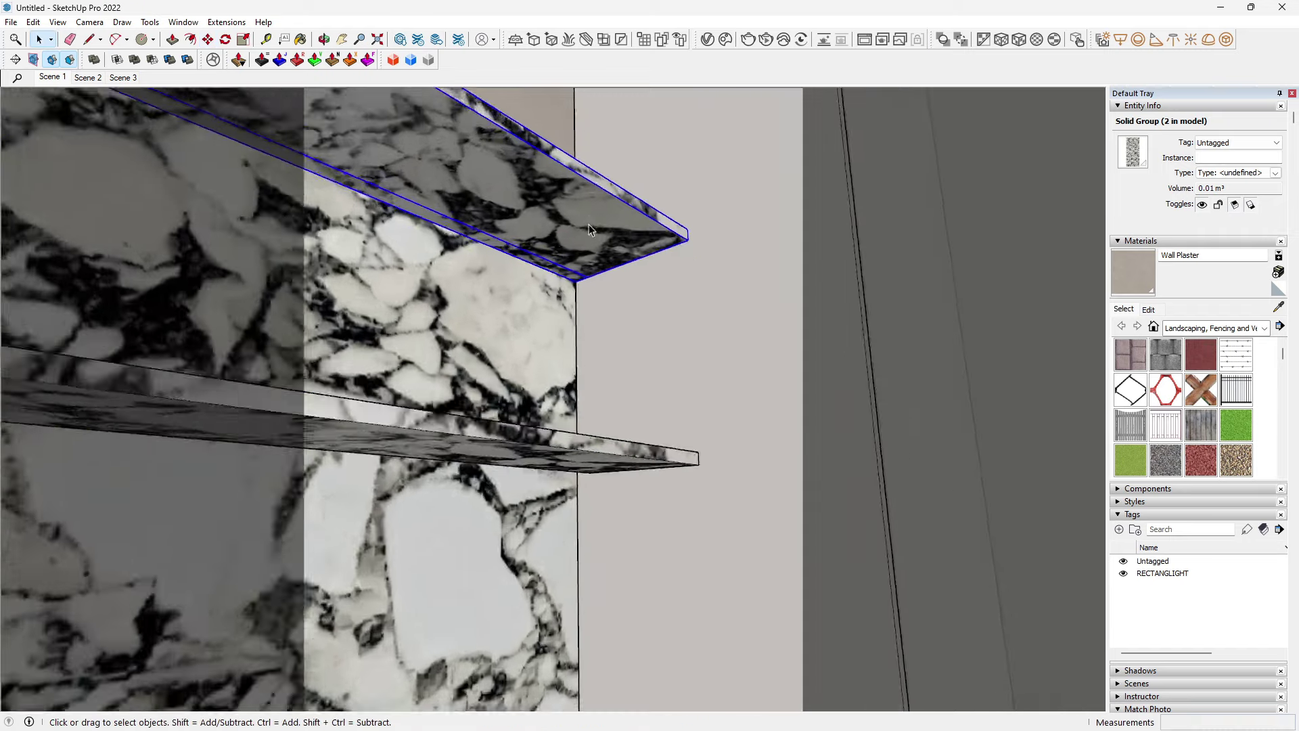
# Step: Inspect the upper shelf's 1700 mm edge, starting and then cancelling a move
pyautogui.moveTo(588, 225)
pyautogui.mouseDown(button='middle')
pyautogui.moveTo(553, 311)
pyautogui.moveTo(521, 299)
pyautogui.mouseUp(button='middle')
pyautogui.scroll(1, 521, 301)
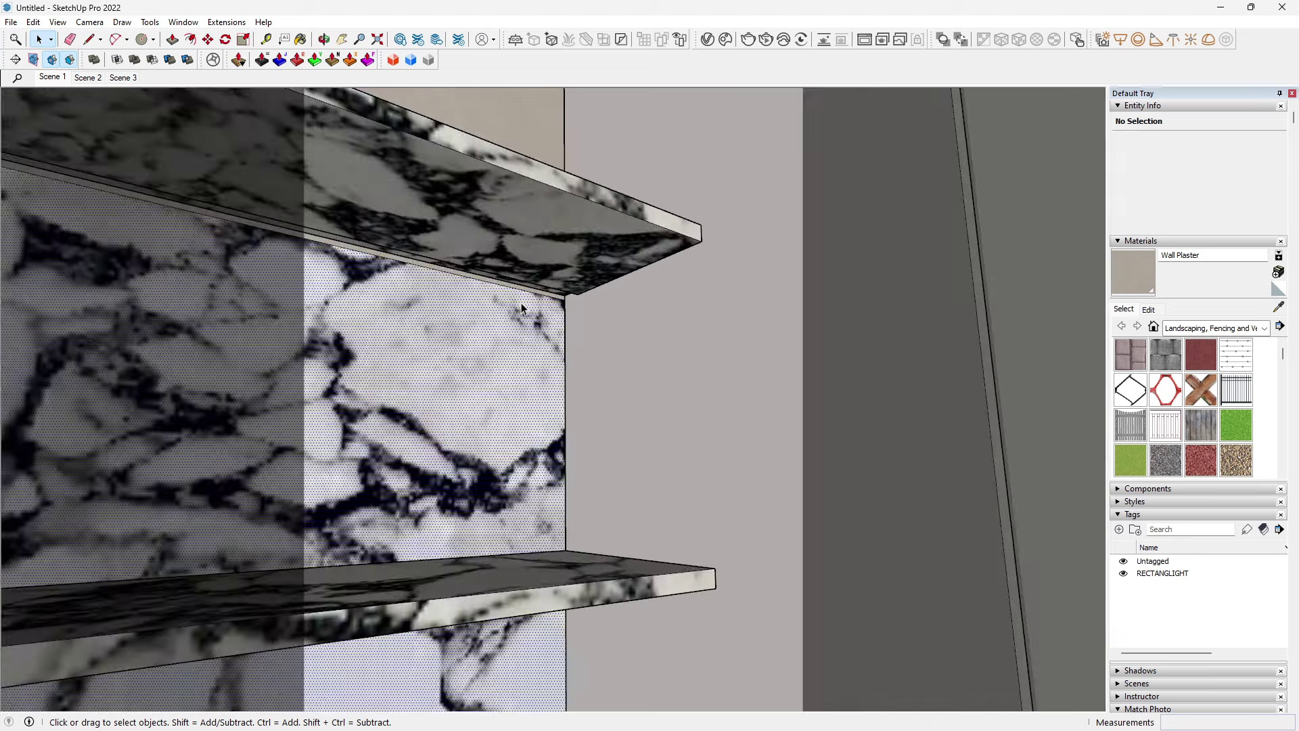
pyautogui.click(537, 299)
pyautogui.scroll(3, 575, 287)
pyautogui.scroll(2, 579, 285)
pyautogui.press('m')
pyautogui.click(579, 285)
pyautogui.press('space')
# Step: Clear the selection and close the shelf component
pyautogui.scroll(-3, 582, 307)
pyautogui.scroll(-2, 494, 339)
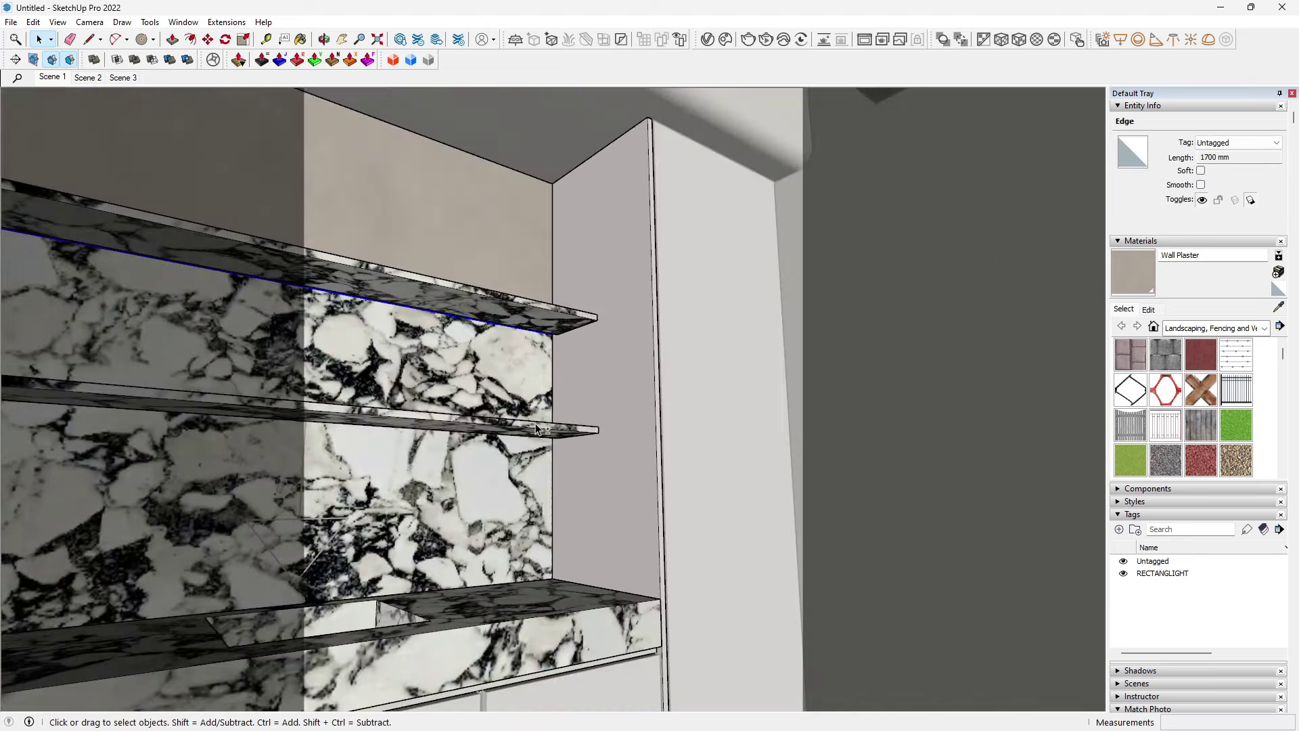
pyautogui.scroll(-1, 409, 375)
pyautogui.moveTo(409, 381); pyautogui.dragTo(362, 422, button='middle')
pyautogui.scroll(3, 352, 446)
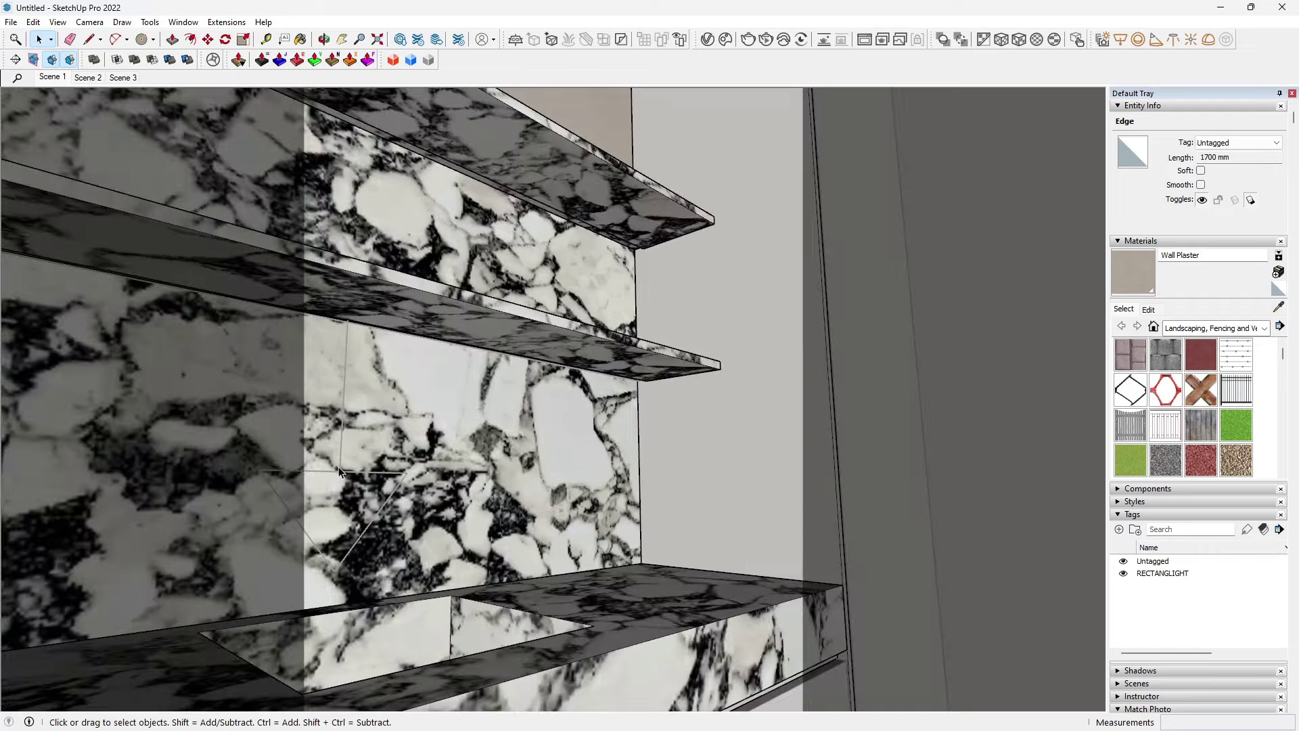
pyautogui.scroll(3, 341, 474)
pyautogui.press('Escape')
pyautogui.rightClick(580, 449)
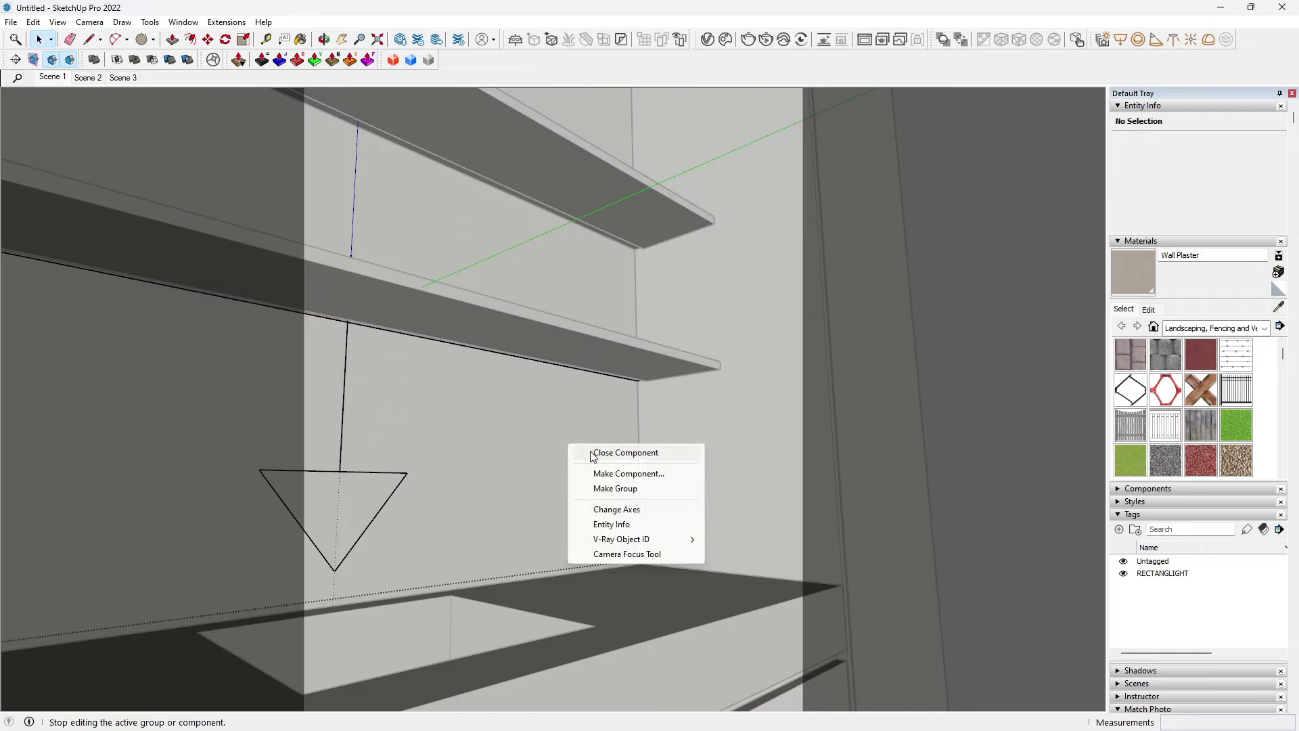
pyautogui.click(599, 453)
# Step: Ctrl-copy Rectangle Light#2 upward to sit beneath the new upper shelf
pyautogui.click(340, 467)
pyautogui.press('m')
pyautogui.click(719, 369)
pyautogui.press('ctrl')
pyautogui.click(715, 228)
pyautogui.moveTo(714, 228)
pyautogui.mouseDown(button='middle')
pyautogui.moveTo(570, 464)
pyautogui.moveTo(482, 485)
pyautogui.moveTo(568, 403)
pyautogui.moveTo(543, 381)
pyautogui.mouseUp(button='middle')
pyautogui.scroll(2, 534, 429)
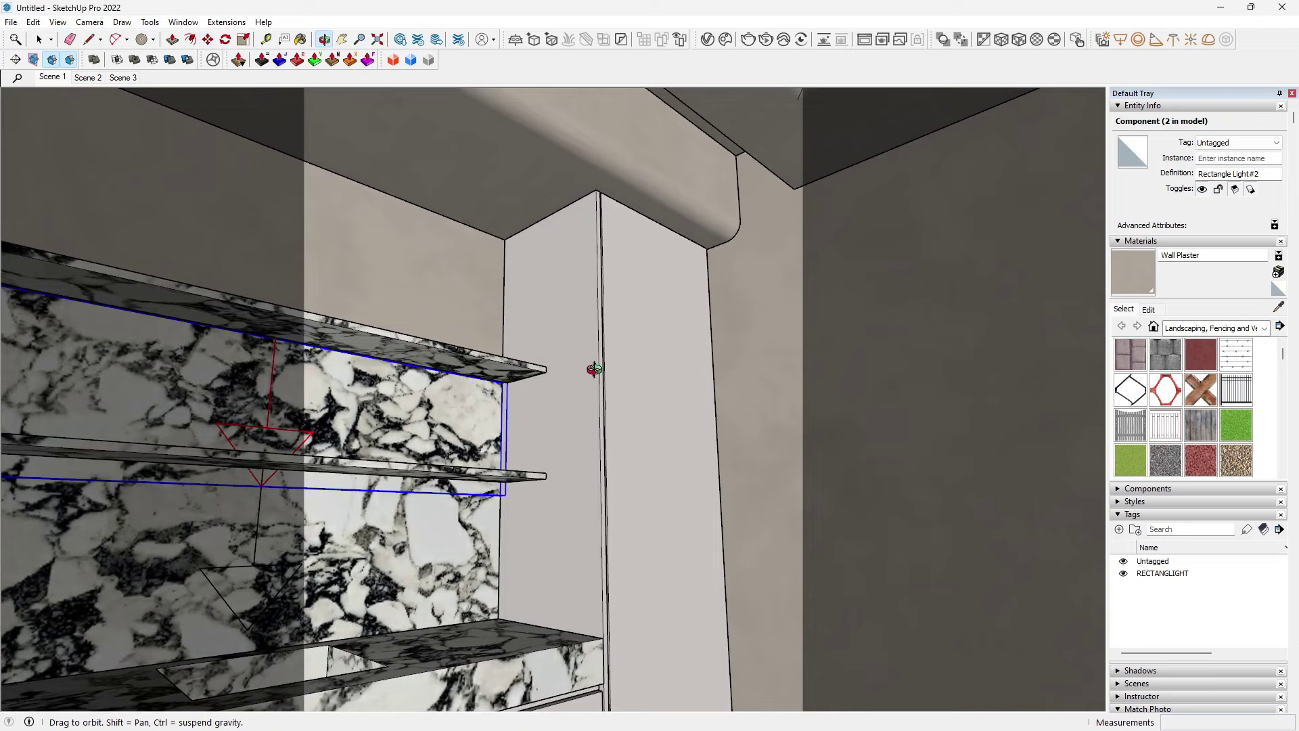
# Step: Copy the strip light and move it onto the ceiling cornice
pyautogui.click(548, 371)
pyautogui.press('ctrl')
pyautogui.moveTo(740, 305); pyautogui.dragTo(696, 450, button='middle')
pyautogui.scroll(2, 711, 299)
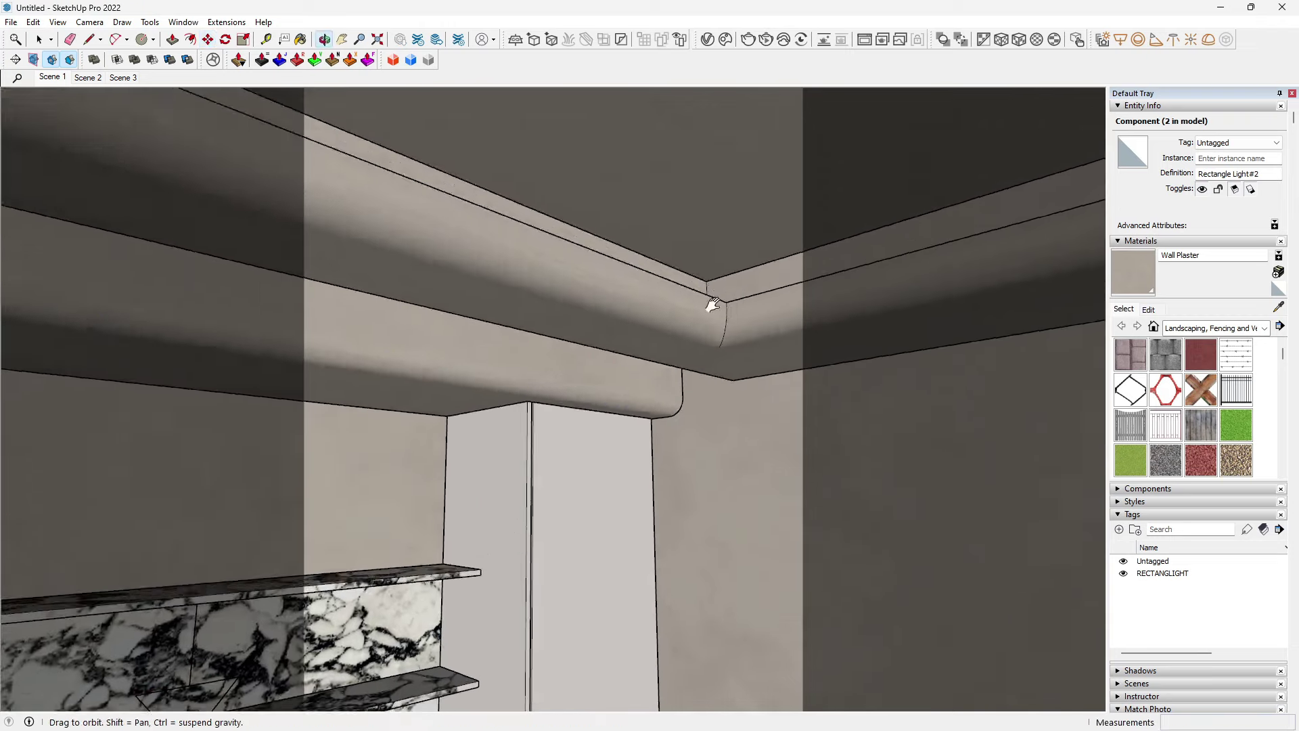
pyautogui.scroll(2, 728, 305)
pyautogui.click(704, 303)
pyautogui.click(711, 361)
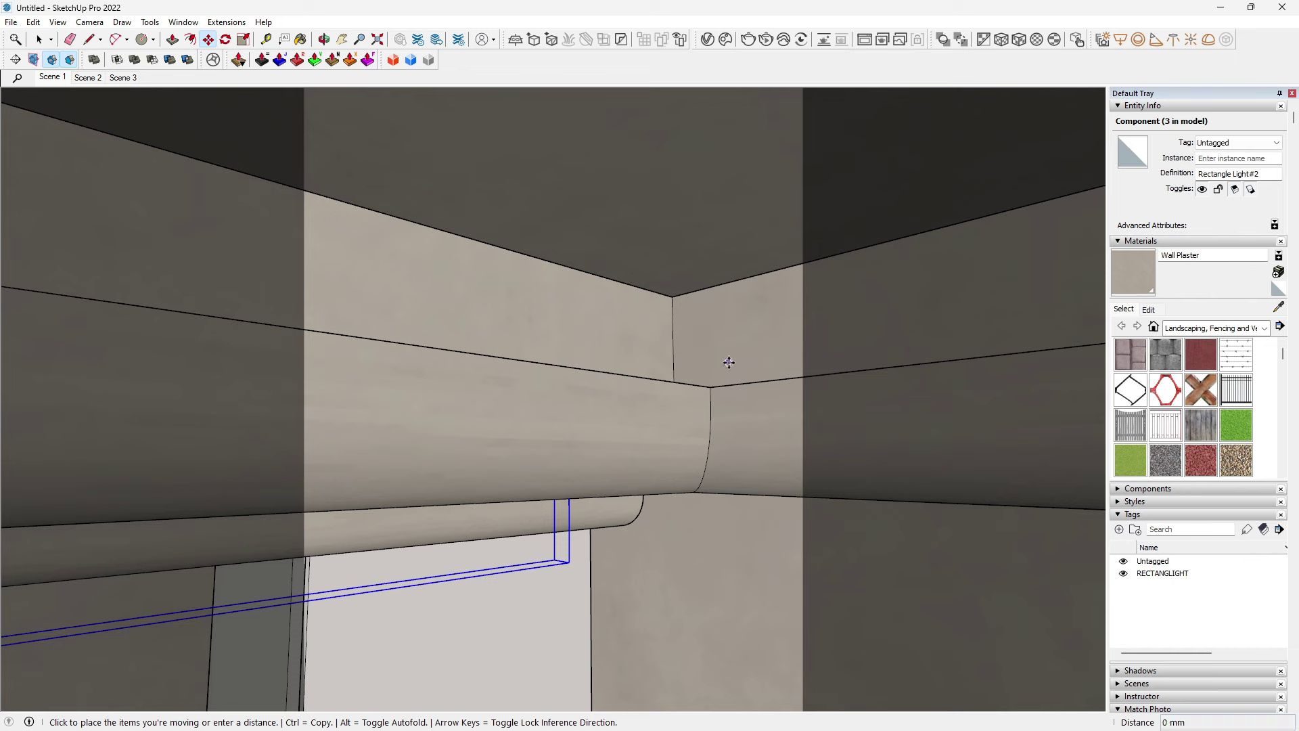
pyautogui.click(720, 332)
pyautogui.click(698, 351)
pyautogui.moveTo(763, 328); pyautogui.dragTo(846, 350, button='middle')
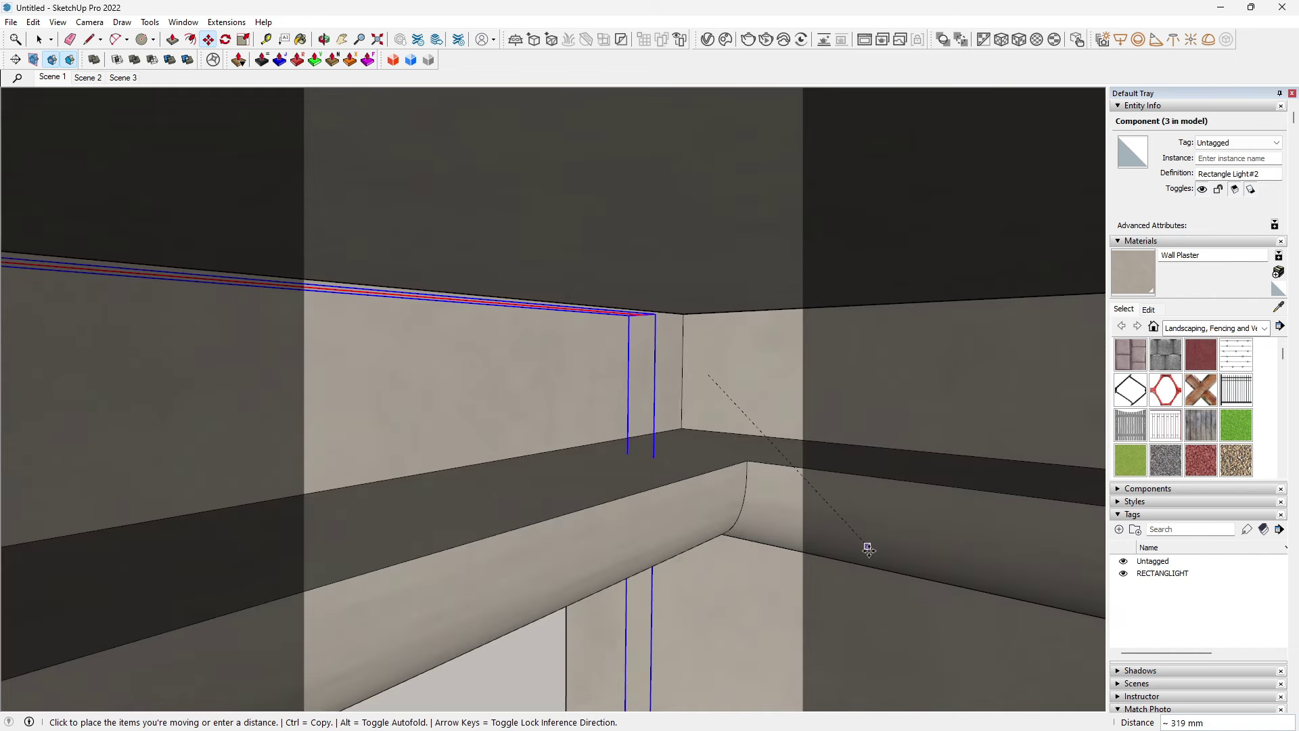
pyautogui.moveTo(878, 559)
pyautogui.mouseDown(button='middle')
pyautogui.moveTo(765, 394)
pyautogui.moveTo(777, 397)
pyautogui.mouseUp(button='middle')
# Step: Rotate the cornice light 180° and make it a unique component
pyautogui.press('q')
pyautogui.click(794, 372)
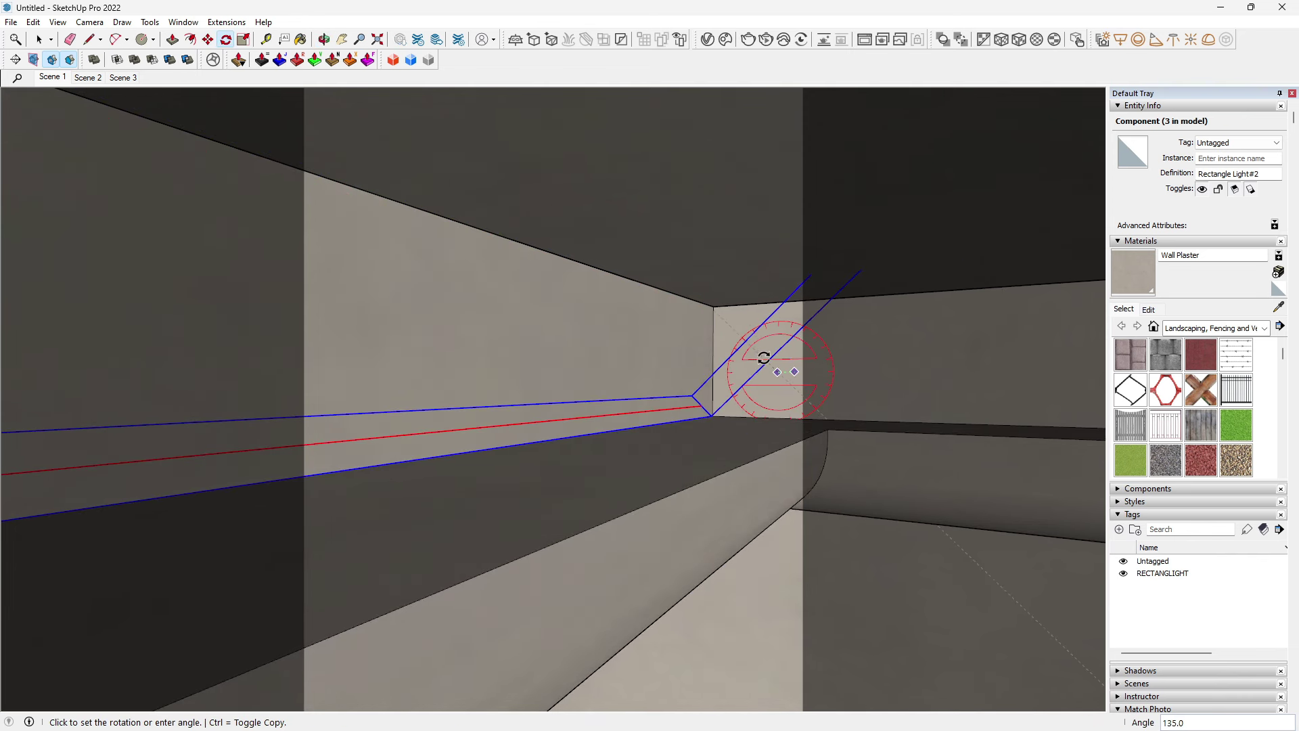
pyautogui.write('0')
pyautogui.press('Return')
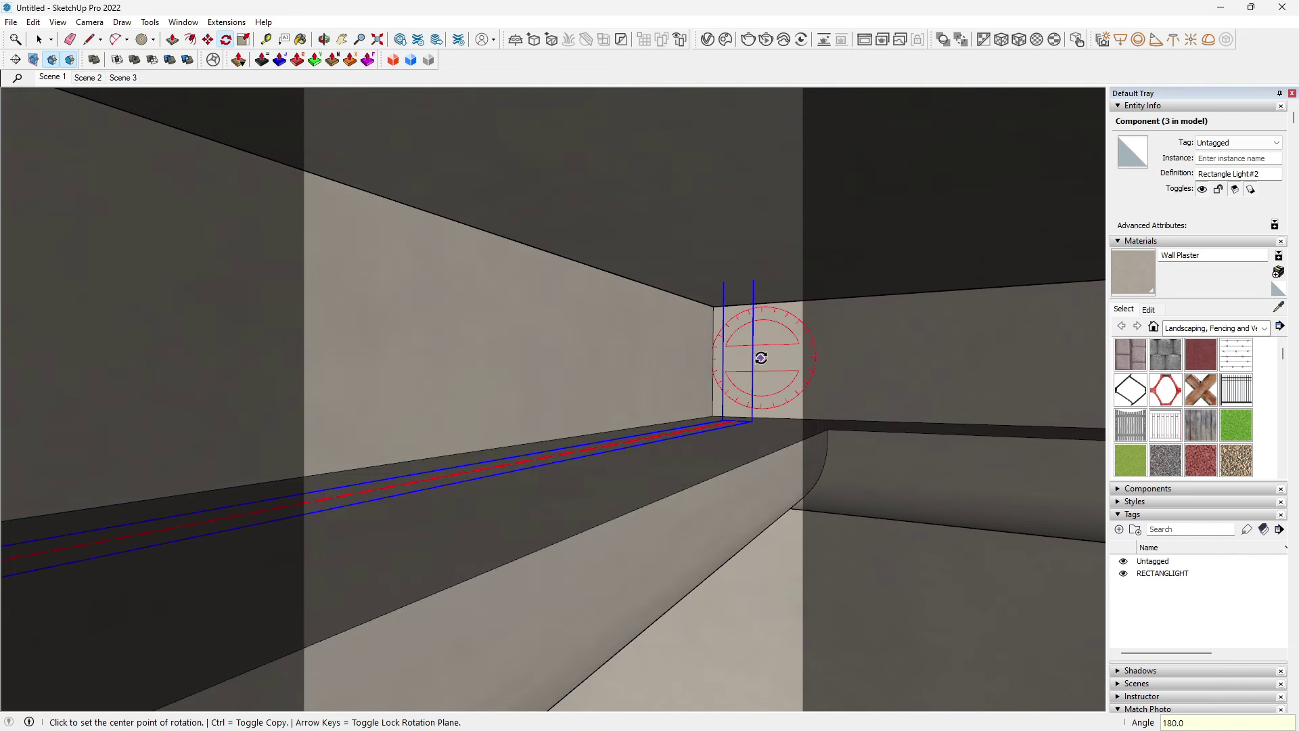
pyautogui.press('space')
pyautogui.rightClick(732, 425)
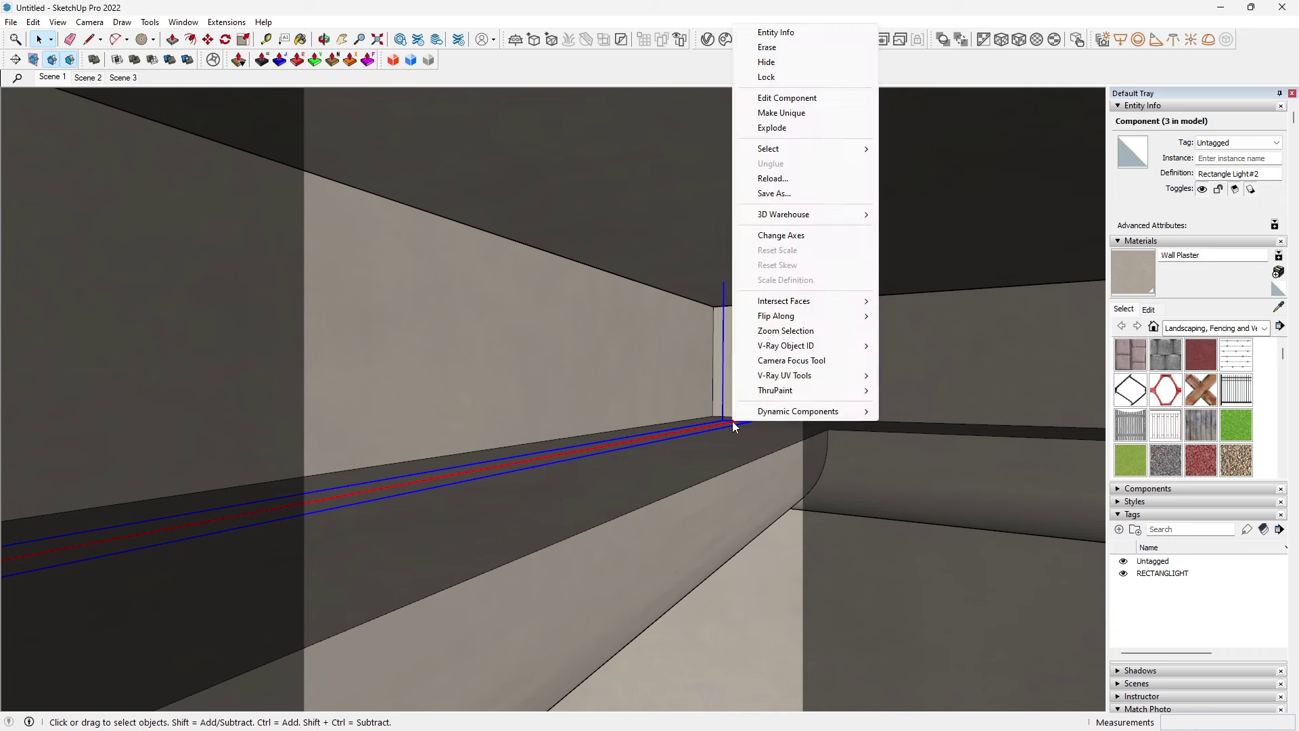
pyautogui.click(792, 112)
# Step: Scale the unique light so it spans the cornice ledge
pyautogui.moveTo(756, 403)
pyautogui.mouseDown(button='middle')
pyautogui.moveTo(574, 444)
pyautogui.moveTo(513, 429)
pyautogui.moveTo(539, 408)
pyautogui.moveTo(865, 390)
pyautogui.mouseUp(button='middle')
pyautogui.press('s')
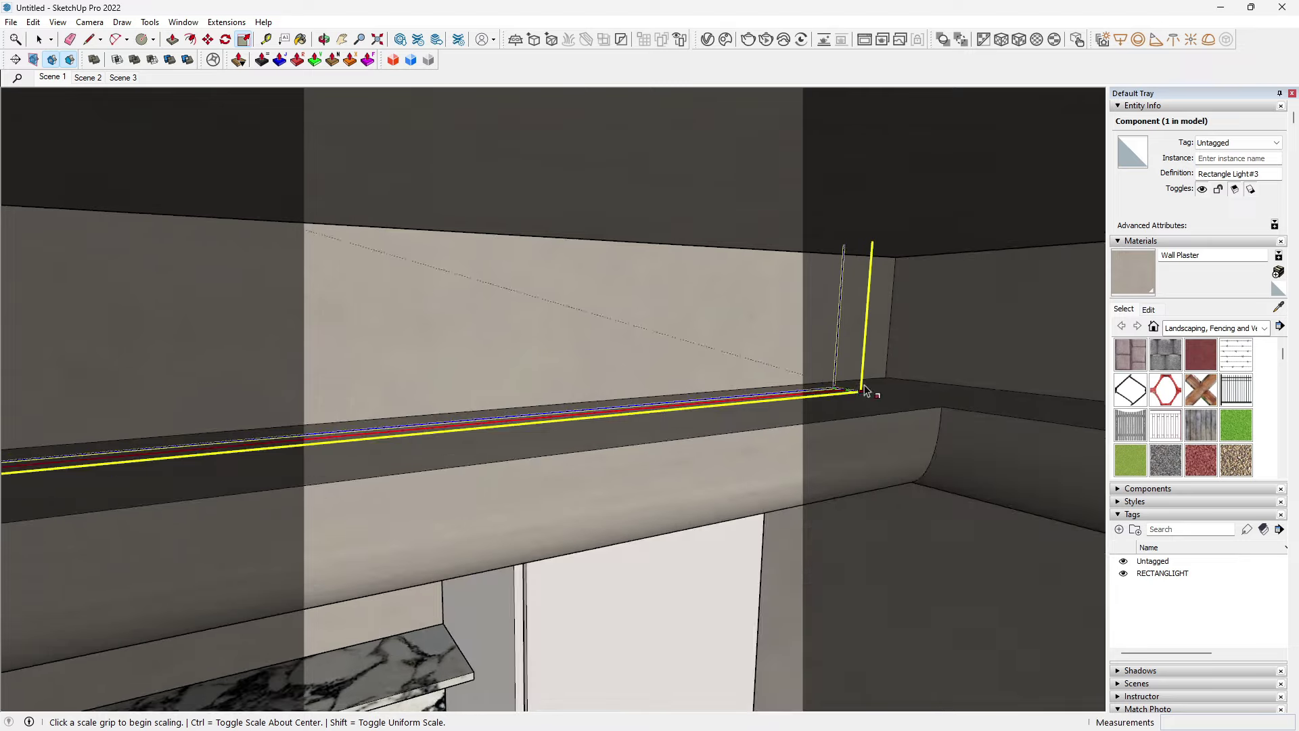
pyautogui.moveTo(846, 318)
pyautogui.mouseDown(button='middle')
pyautogui.moveTo(705, 507)
pyautogui.moveTo(705, 464)
pyautogui.mouseUp(button='middle')
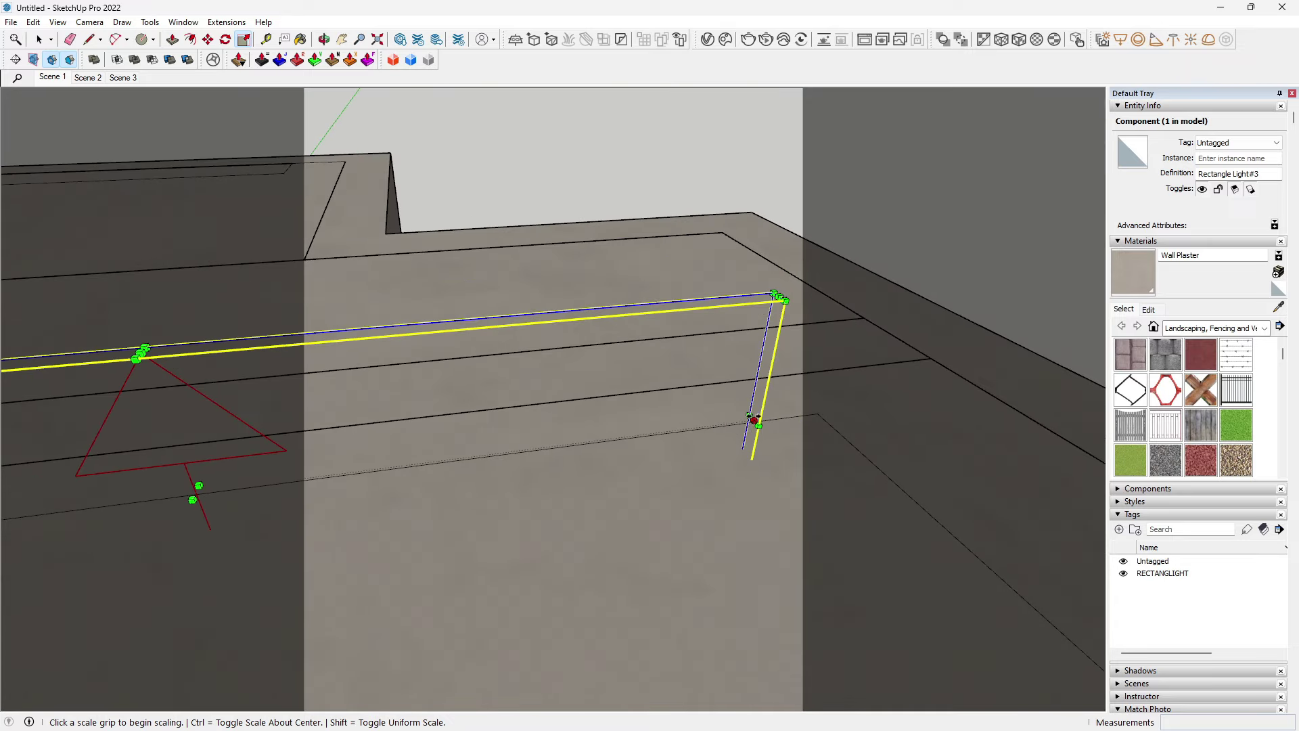
pyautogui.moveTo(754, 421); pyautogui.dragTo(862, 447)
pyautogui.moveTo(863, 448)
pyautogui.mouseDown(button='middle')
pyautogui.moveTo(491, 391)
pyautogui.moveTo(484, 458)
pyautogui.moveTo(832, 396)
pyautogui.moveTo(534, 390)
pyautogui.mouseUp(button='middle')
pyautogui.click(892, 406)
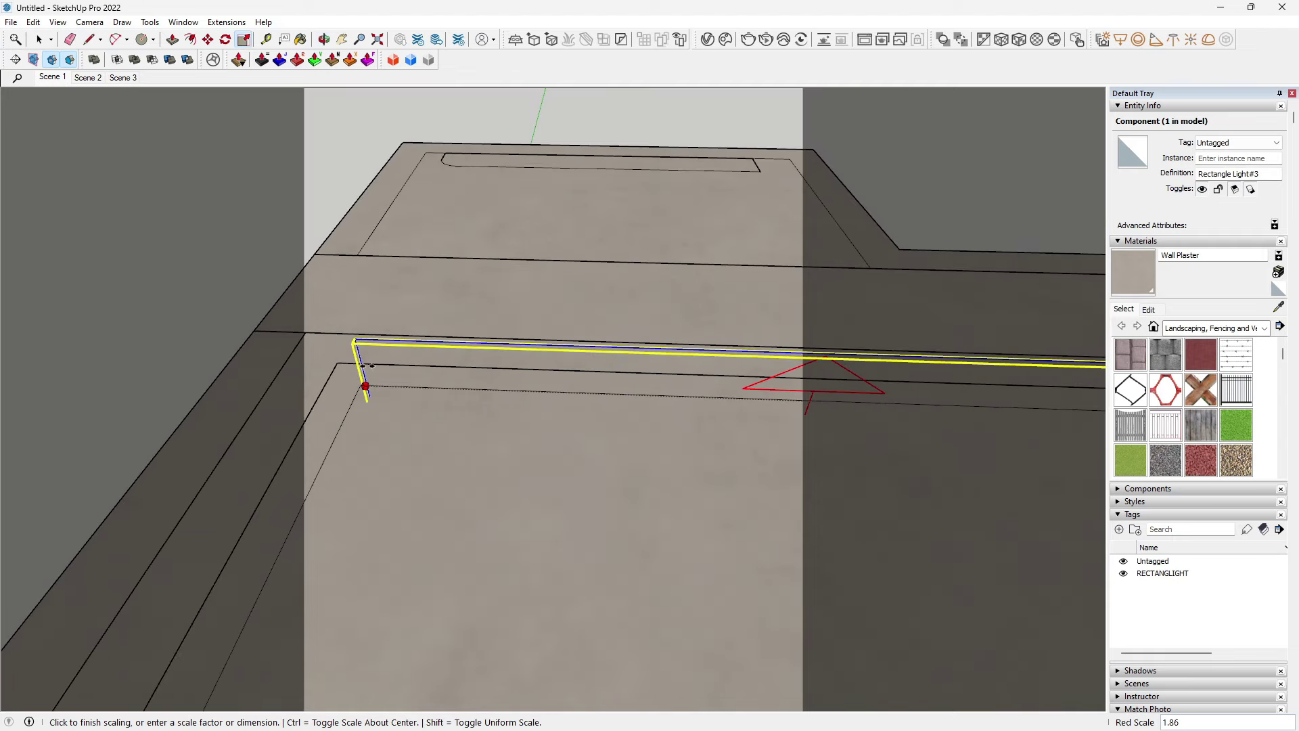
pyautogui.moveTo(569, 457); pyautogui.dragTo(421, 232, button='middle')
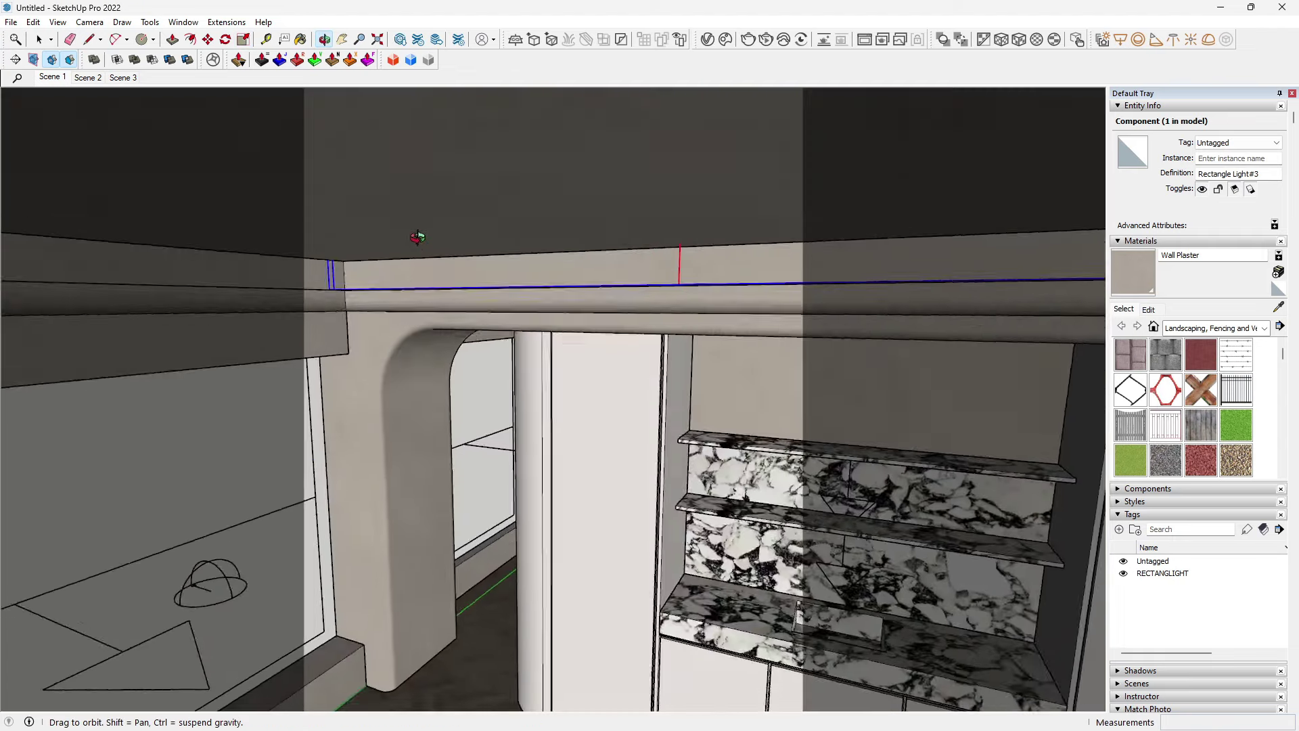
pyautogui.scroll(3, 399, 264)
pyautogui.moveTo(372, 290)
pyautogui.mouseDown(button='middle')
pyautogui.moveTo(311, 467)
pyautogui.moveTo(253, 322)
pyautogui.moveTo(472, 441)
pyautogui.mouseUp(button='middle')
pyautogui.click(444, 438)
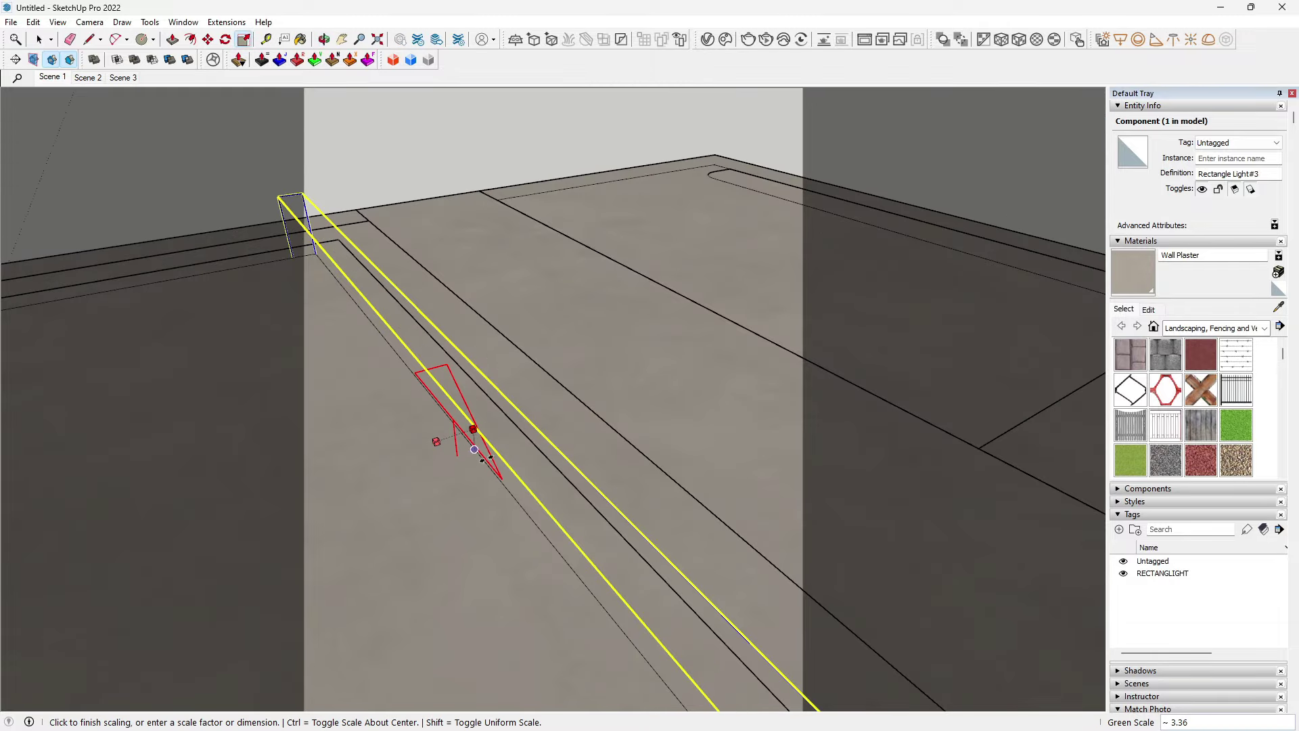
pyautogui.moveTo(498, 479)
pyautogui.mouseDown(button='middle')
pyautogui.moveTo(545, 372)
pyautogui.moveTo(450, 363)
pyautogui.moveTo(405, 328)
pyautogui.moveTo(589, 440)
pyautogui.moveTo(550, 386)
pyautogui.mouseUp(button='middle')
# Step: Make a 90° rotated copy of the light and move it to the adjoining ledge
pyautogui.press('q')
pyautogui.scroll(1, 680, 440)
pyautogui.click(711, 453)
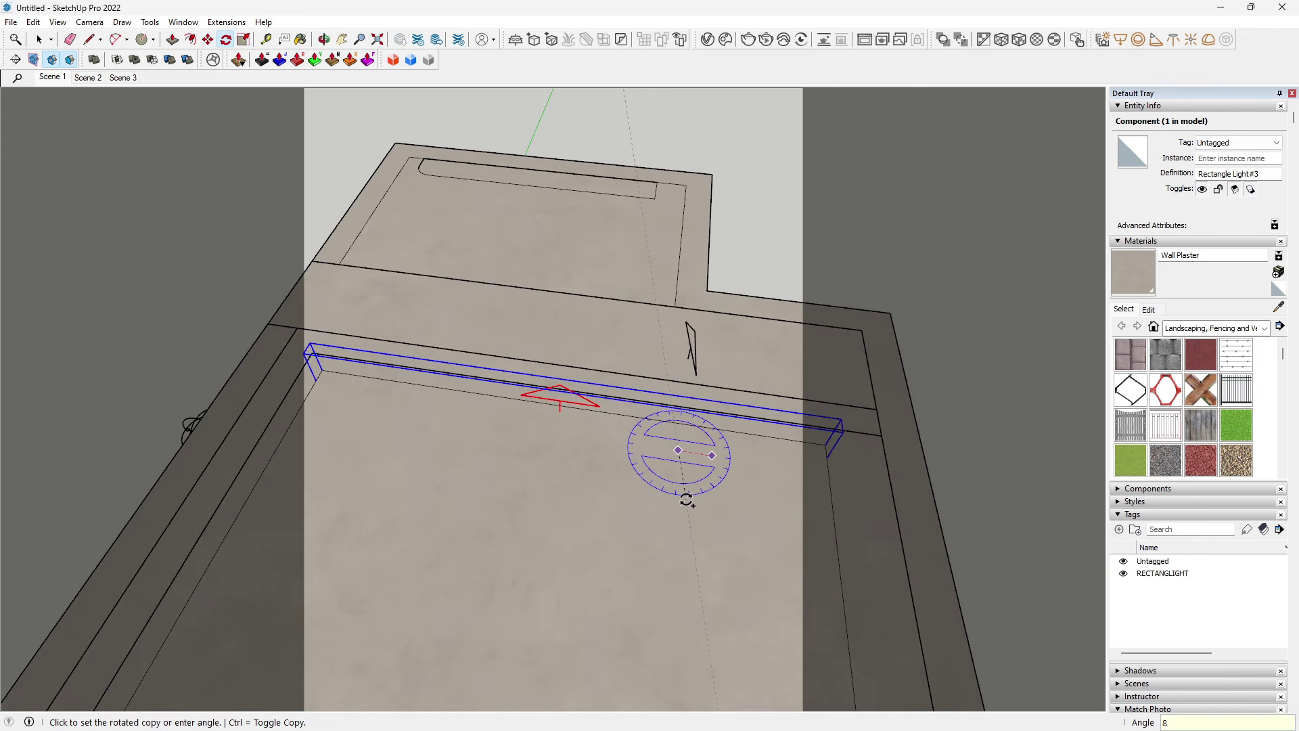
pyautogui.press('Return')
pyautogui.moveTo(687, 501)
pyautogui.mouseDown(button='middle')
pyautogui.moveTo(744, 458)
pyautogui.moveTo(685, 406)
pyautogui.mouseUp(button='middle')
pyautogui.press('m')
pyautogui.click(695, 420)
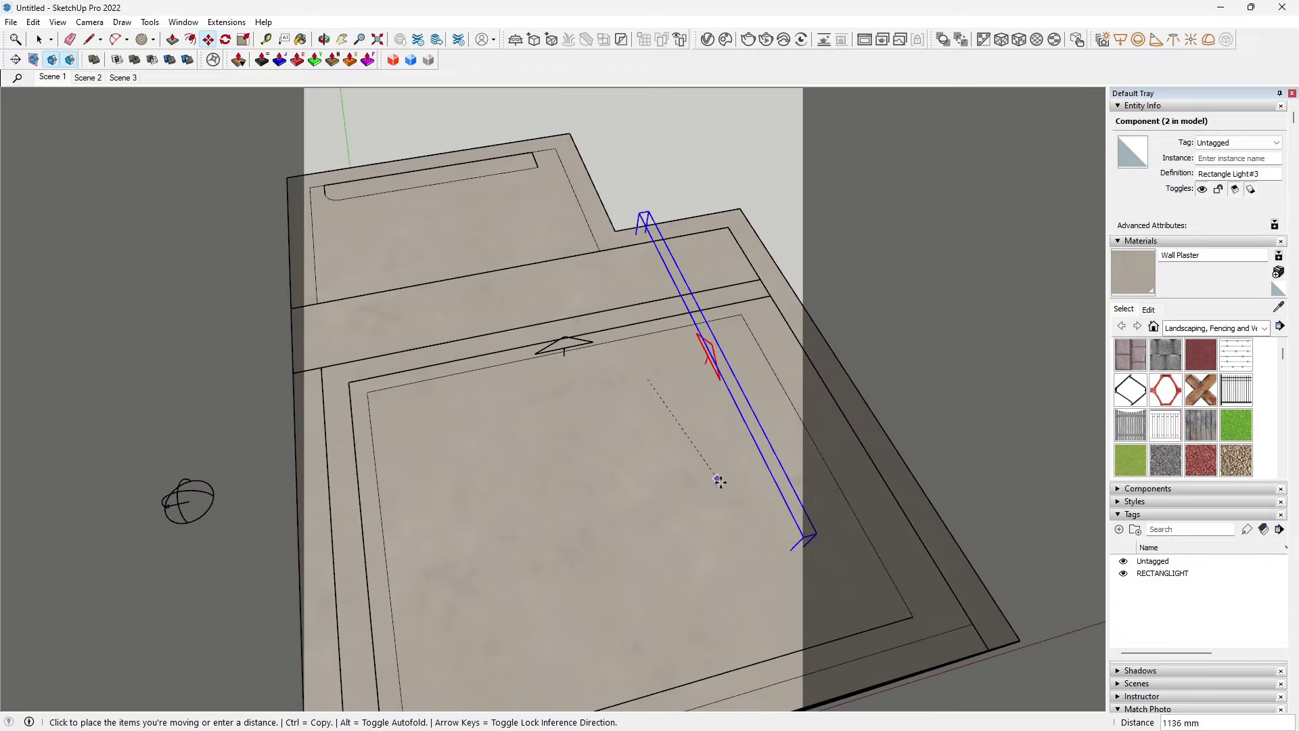
pyautogui.click(806, 541)
# Step: Realign the rotated copy against the ledge edge
pyautogui.scroll(3, 806, 541)
pyautogui.scroll(3, 798, 435)
pyautogui.scroll(3, 821, 261)
pyautogui.moveTo(644, 232)
pyautogui.mouseDown(button='middle')
pyautogui.moveTo(610, 129)
pyautogui.moveTo(699, 498)
pyautogui.mouseUp(button='middle')
pyautogui.scroll(-3, 577, 516)
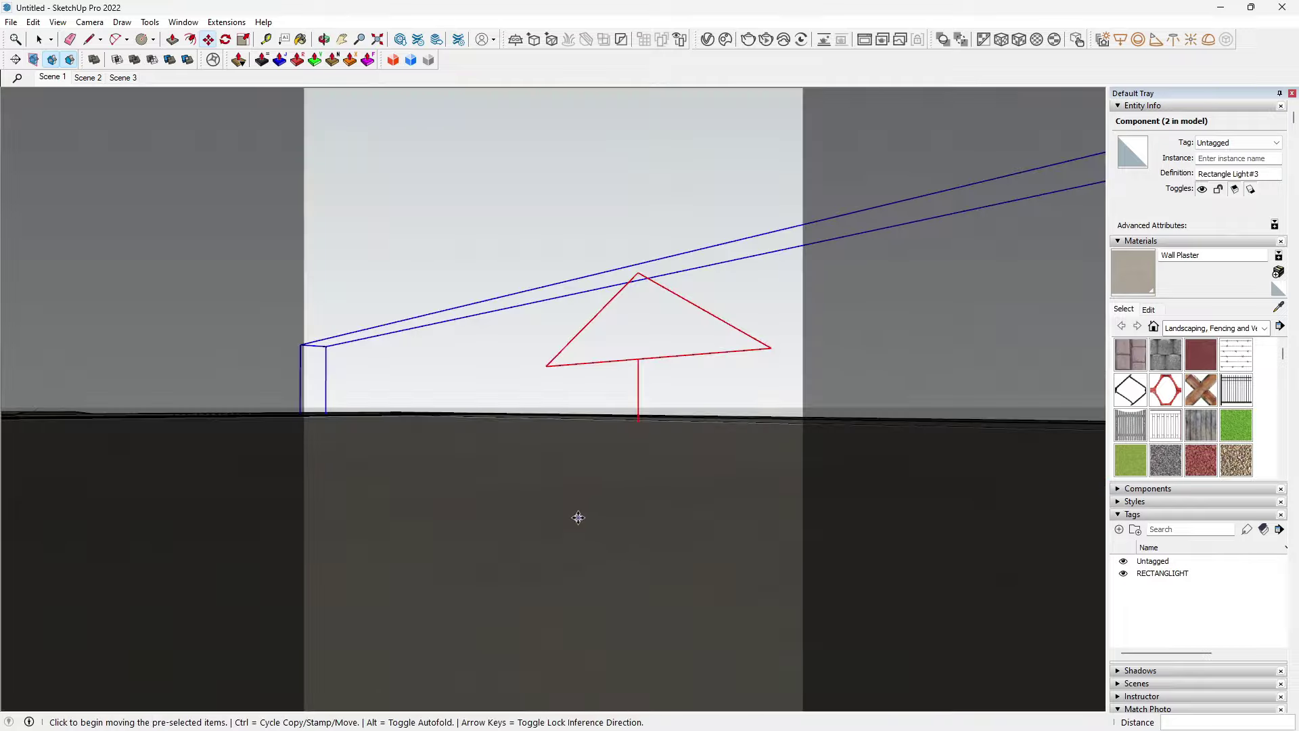
pyautogui.scroll(3, 539, 449)
pyautogui.scroll(1, 460, 469)
pyautogui.moveTo(459, 469)
pyautogui.mouseDown(button='middle')
pyautogui.moveTo(375, 516)
pyautogui.moveTo(363, 366)
pyautogui.mouseUp(button='middle')
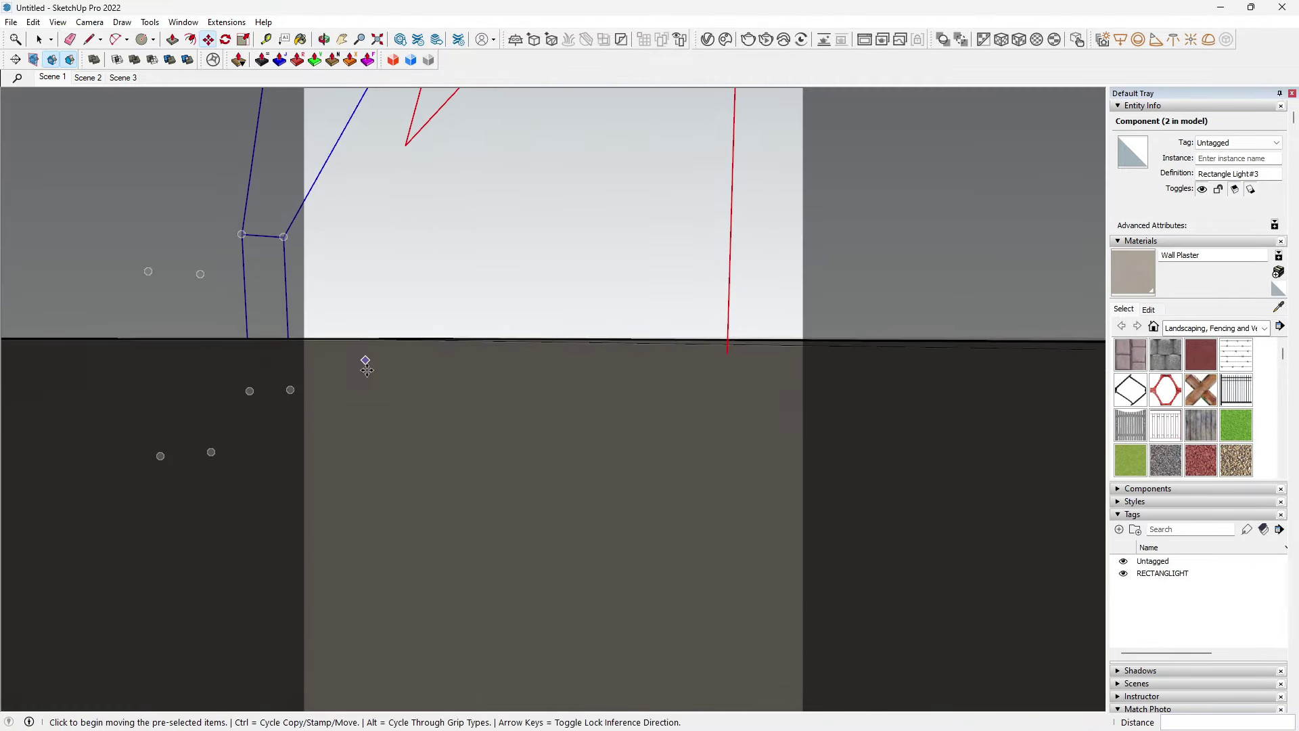
pyautogui.click(419, 505)
pyautogui.click(501, 502)
pyautogui.moveTo(525, 516)
pyautogui.mouseDown(button='middle')
pyautogui.moveTo(432, 466)
pyautogui.moveTo(421, 429)
pyautogui.mouseUp(button='middle')
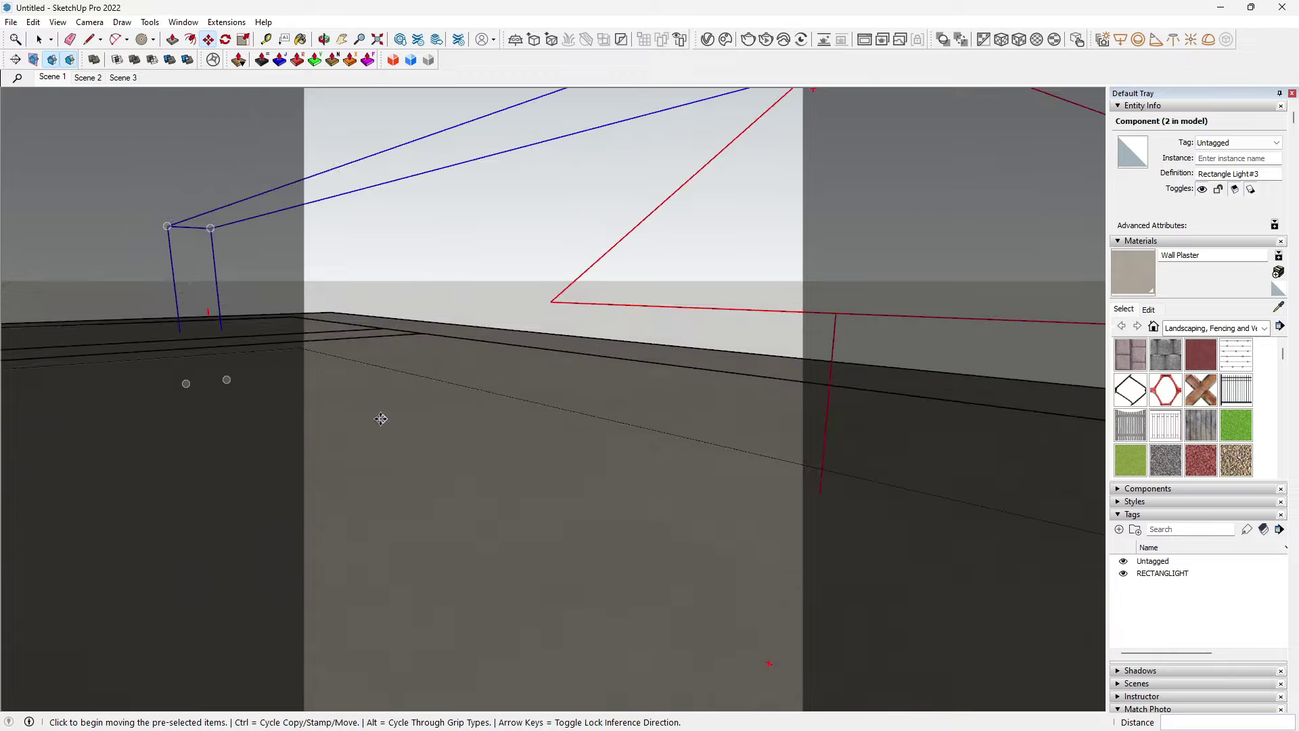
pyautogui.scroll(-2, 421, 429)
pyautogui.scroll(2, 427, 510)
# Step: Shorten the rotated light to fit its ledge
pyautogui.press('s')
pyautogui.moveTo(559, 527)
pyautogui.mouseDown(button='middle')
pyautogui.moveTo(673, 533)
pyautogui.moveTo(589, 510)
pyautogui.moveTo(714, 485)
pyautogui.moveTo(482, 536)
pyautogui.moveTo(483, 509)
pyautogui.moveTo(580, 559)
pyautogui.moveTo(840, 385)
pyautogui.mouseUp(button='middle')
pyautogui.click(616, 477)
pyautogui.scroll(3, 798, 399)
pyautogui.click(763, 409)
pyautogui.moveTo(765, 414)
pyautogui.mouseDown(button='middle')
pyautogui.moveTo(774, 255)
pyautogui.moveTo(810, 123)
pyautogui.moveTo(696, 474)
pyautogui.moveTo(740, 342)
pyautogui.moveTo(821, 380)
pyautogui.moveTo(455, 441)
pyautogui.moveTo(550, 672)
pyautogui.moveTo(698, 458)
pyautogui.moveTo(425, 478)
pyautogui.moveTo(540, 537)
pyautogui.moveTo(715, 342)
pyautogui.moveTo(603, 231)
pyautogui.mouseUp(button='middle')
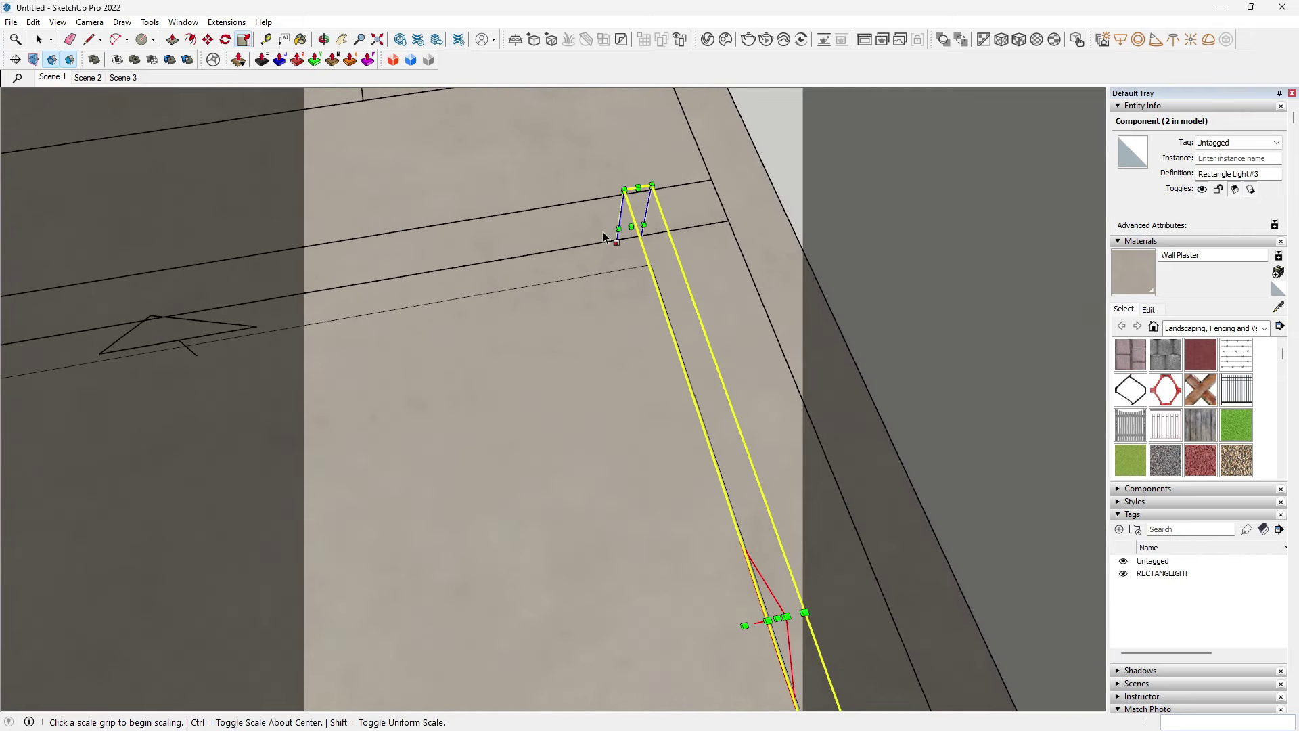
# Step: Ctrl-move a third light copy onto the far ledge edge
pyautogui.press('m')
pyautogui.scroll(2, 604, 234)
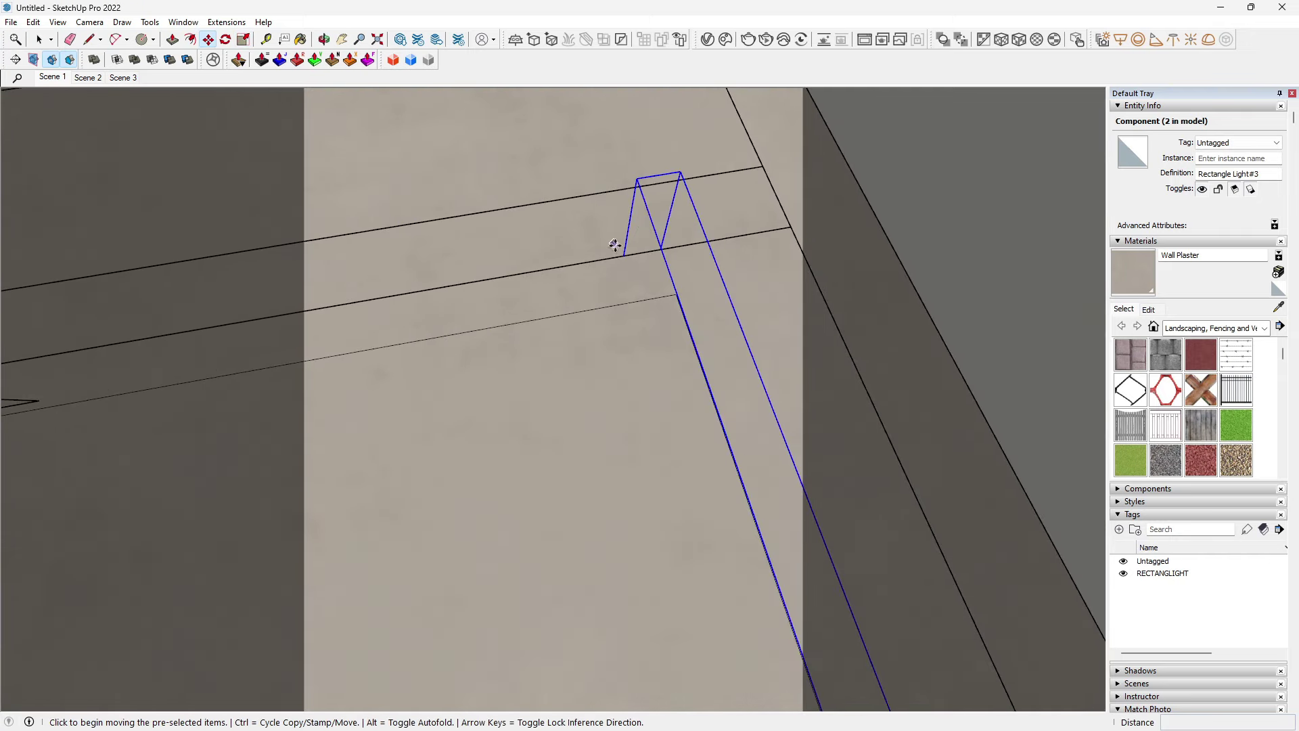
pyautogui.click(636, 175)
pyautogui.press('ctrl')
pyautogui.scroll(-4, 595, 197)
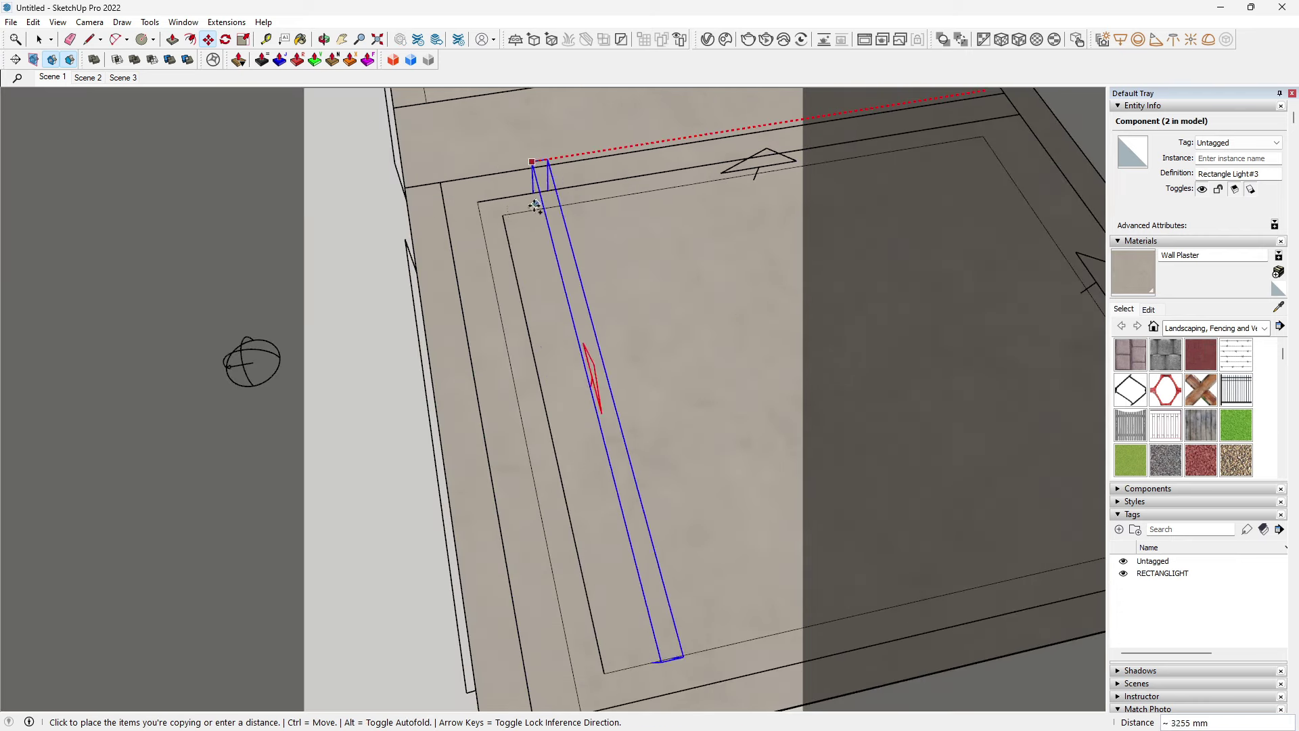
pyautogui.click(502, 217)
pyautogui.moveTo(502, 216); pyautogui.dragTo(372, 209, button='middle')
pyautogui.scroll(-3, 560, 267)
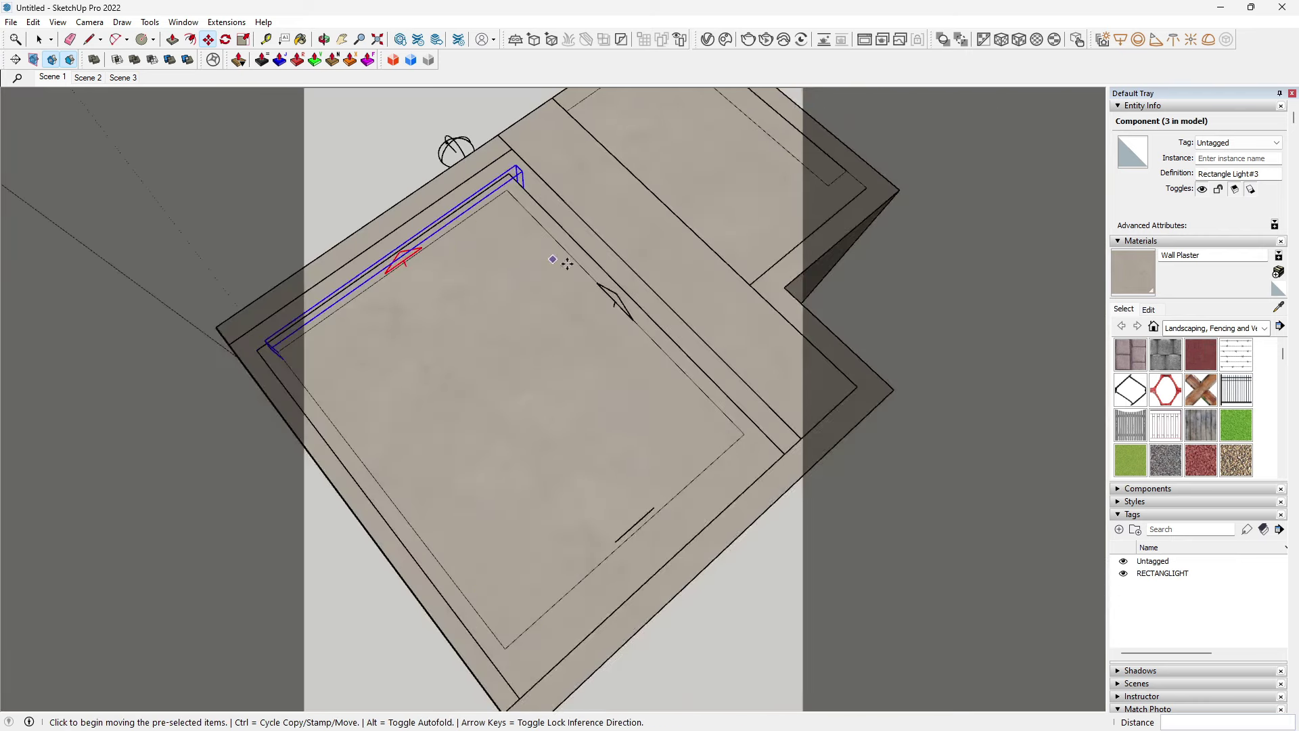
pyautogui.press('space')
# Step: Place the fourth light copy along the last ledge, then reselect one strip light
pyautogui.moveTo(627, 327); pyautogui.dragTo(578, 249, button='middle')
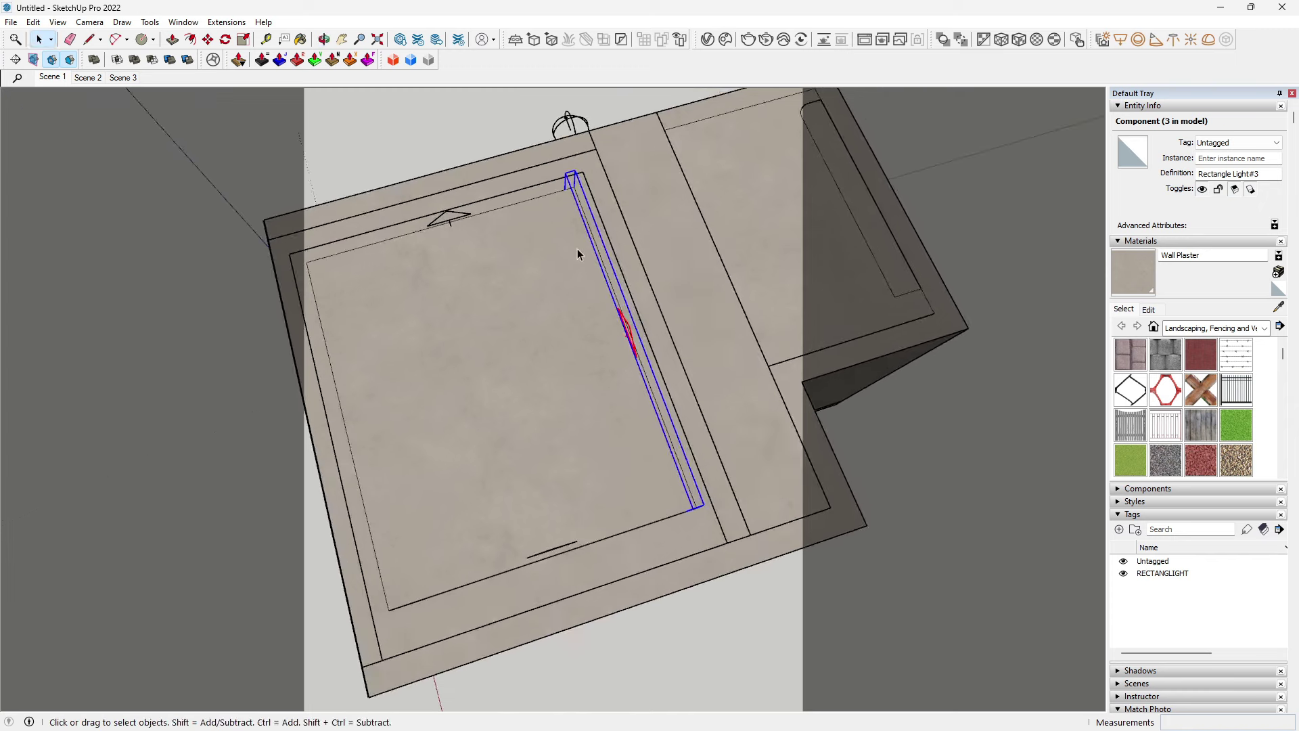
pyautogui.press('m')
pyautogui.scroll(3, 545, 183)
pyautogui.click(545, 183)
pyautogui.scroll(-2, 551, 197)
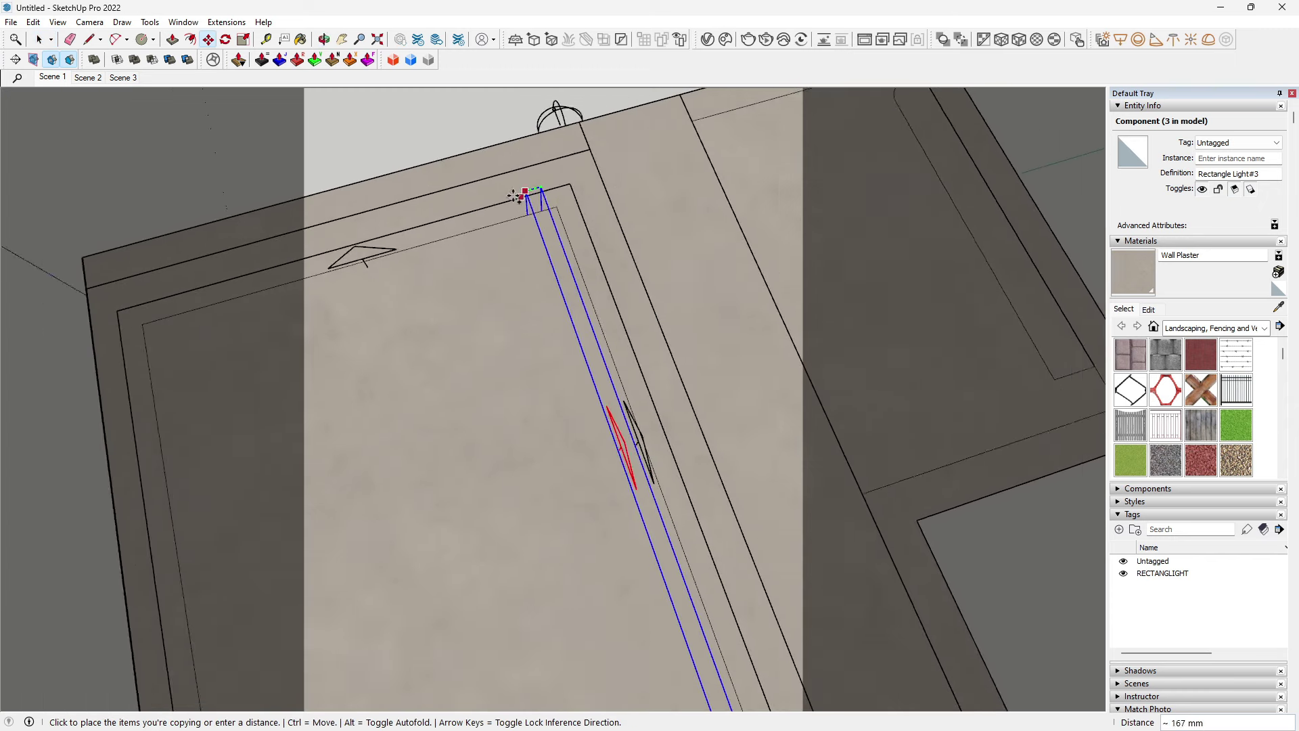
pyautogui.moveTo(551, 197)
pyautogui.mouseDown(button='middle')
pyautogui.moveTo(373, 257)
pyautogui.moveTo(161, 303)
pyautogui.mouseUp(button='middle')
pyautogui.click(336, 272)
pyautogui.press('space')
pyautogui.click(161, 303)
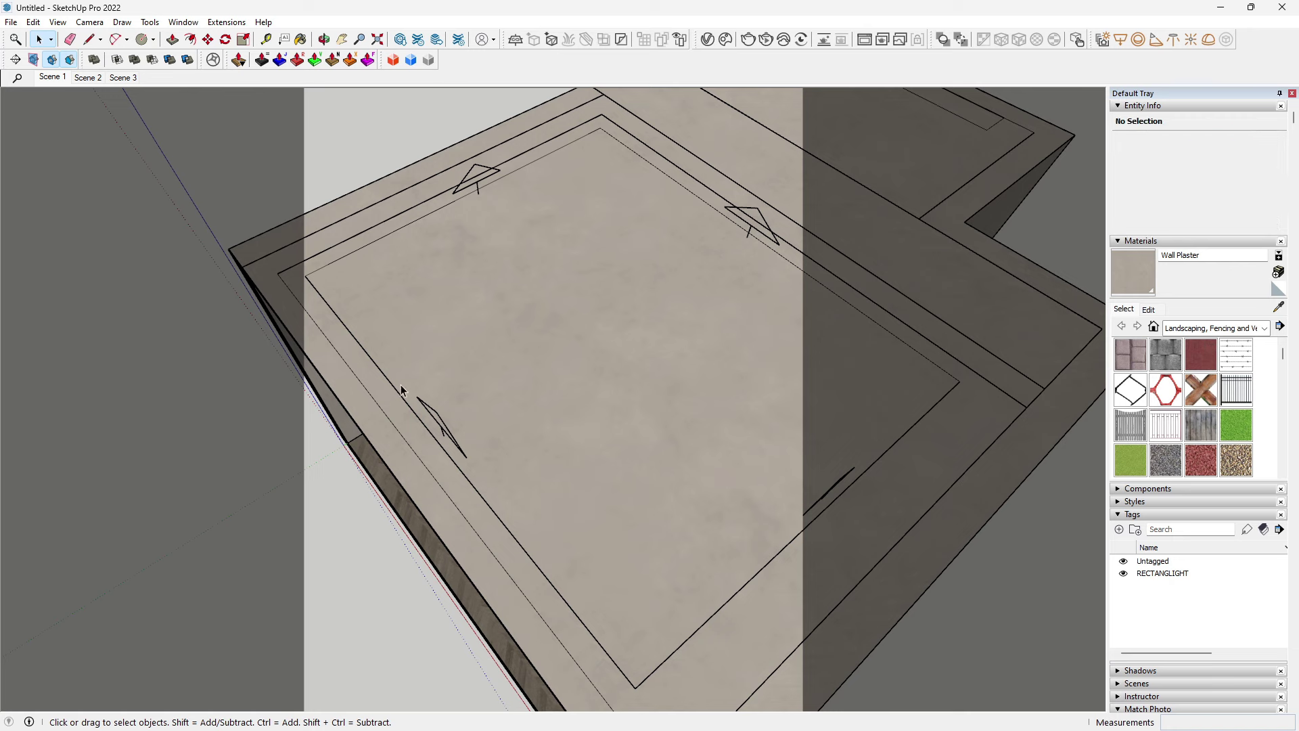
pyautogui.click(436, 416)
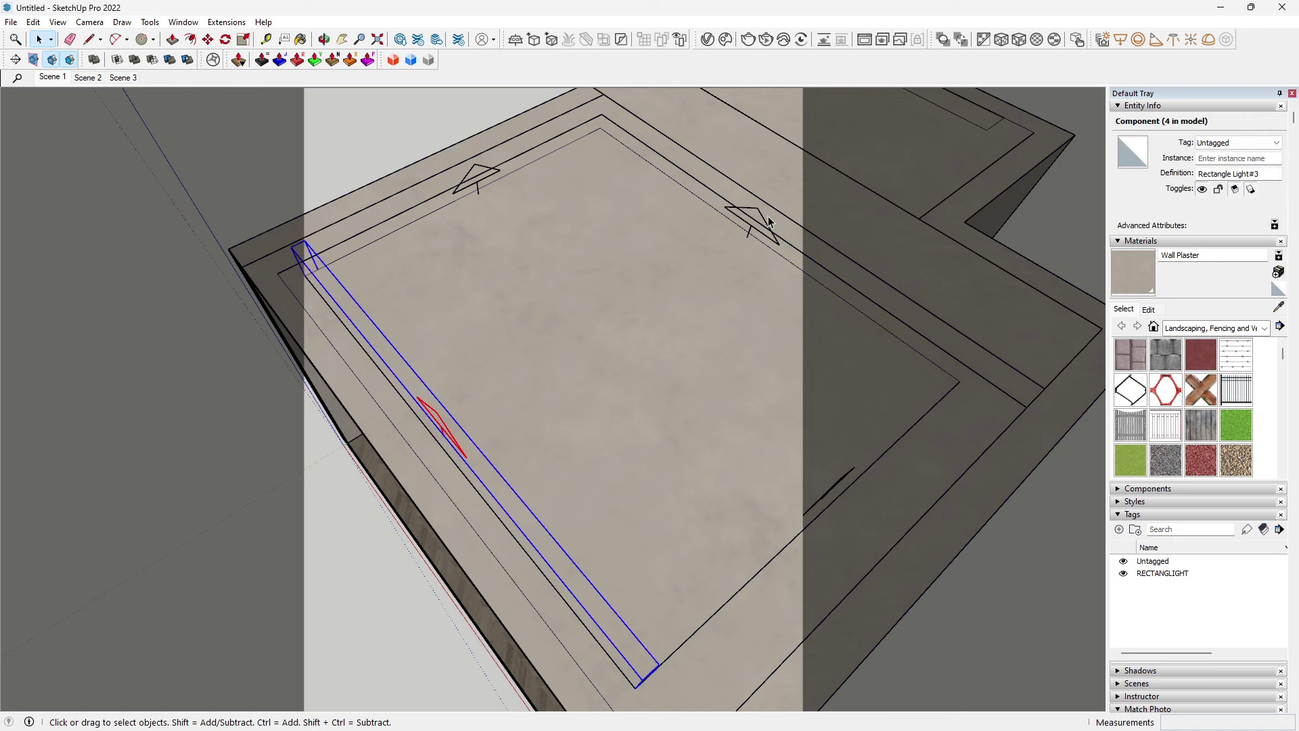
# Step: Set Rectangle Light#3's colour temperature to 3545 K in the Asset Editor, then close it
pyautogui.click(705, 41)
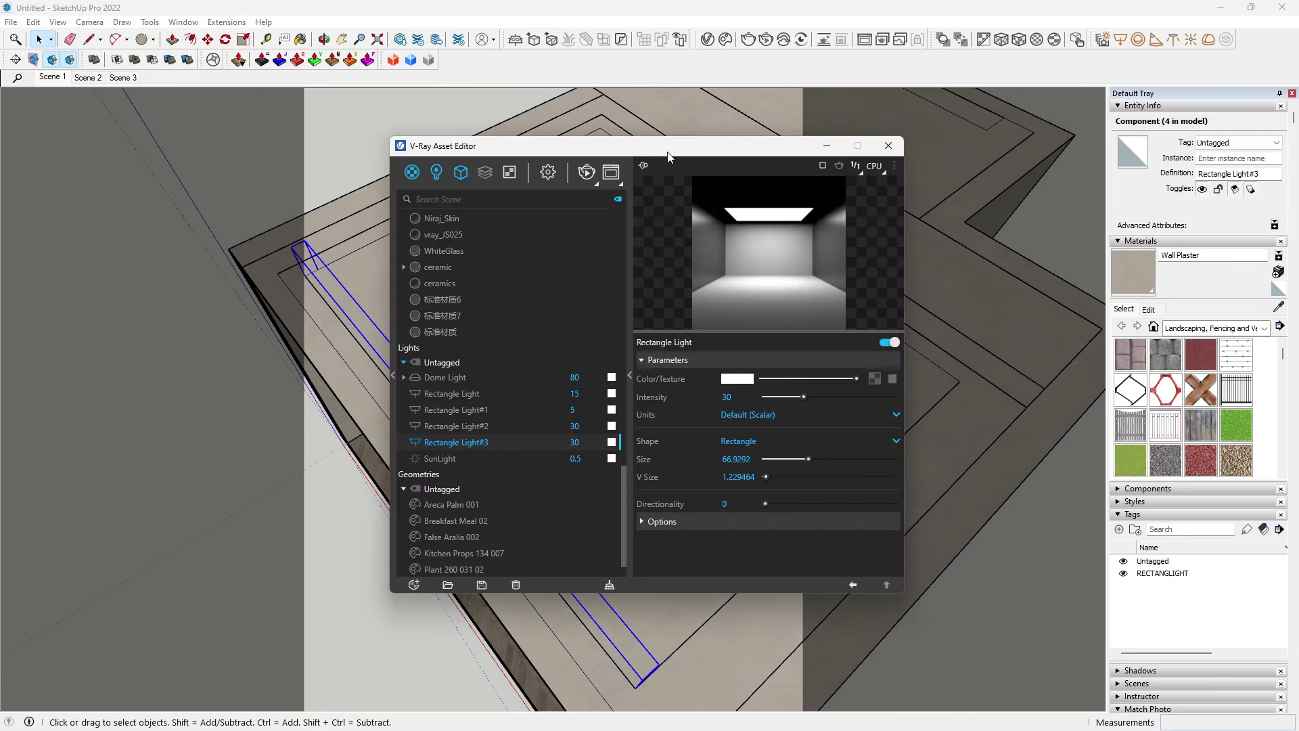
pyautogui.click(613, 445)
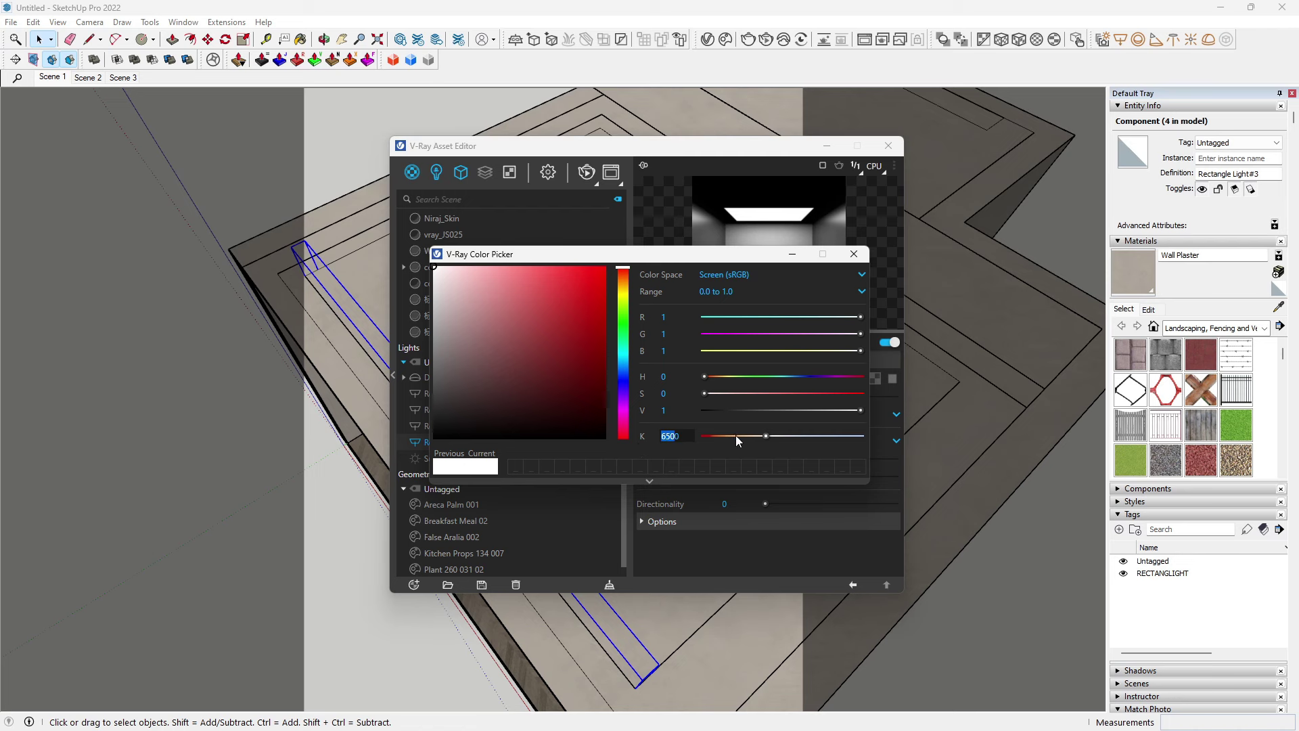
pyautogui.click(728, 437)
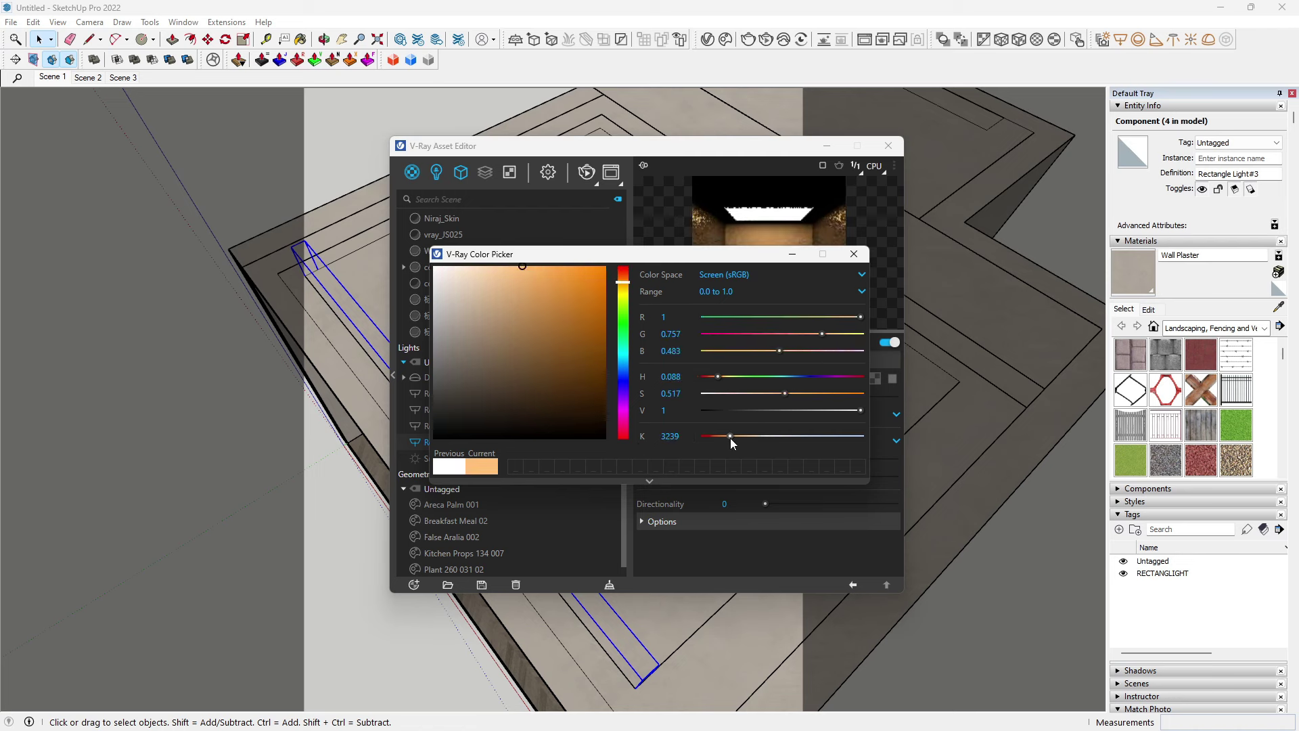
pyautogui.click(733, 440)
pyautogui.click(675, 436)
pyautogui.moveTo(679, 437); pyautogui.dragTo(673, 440)
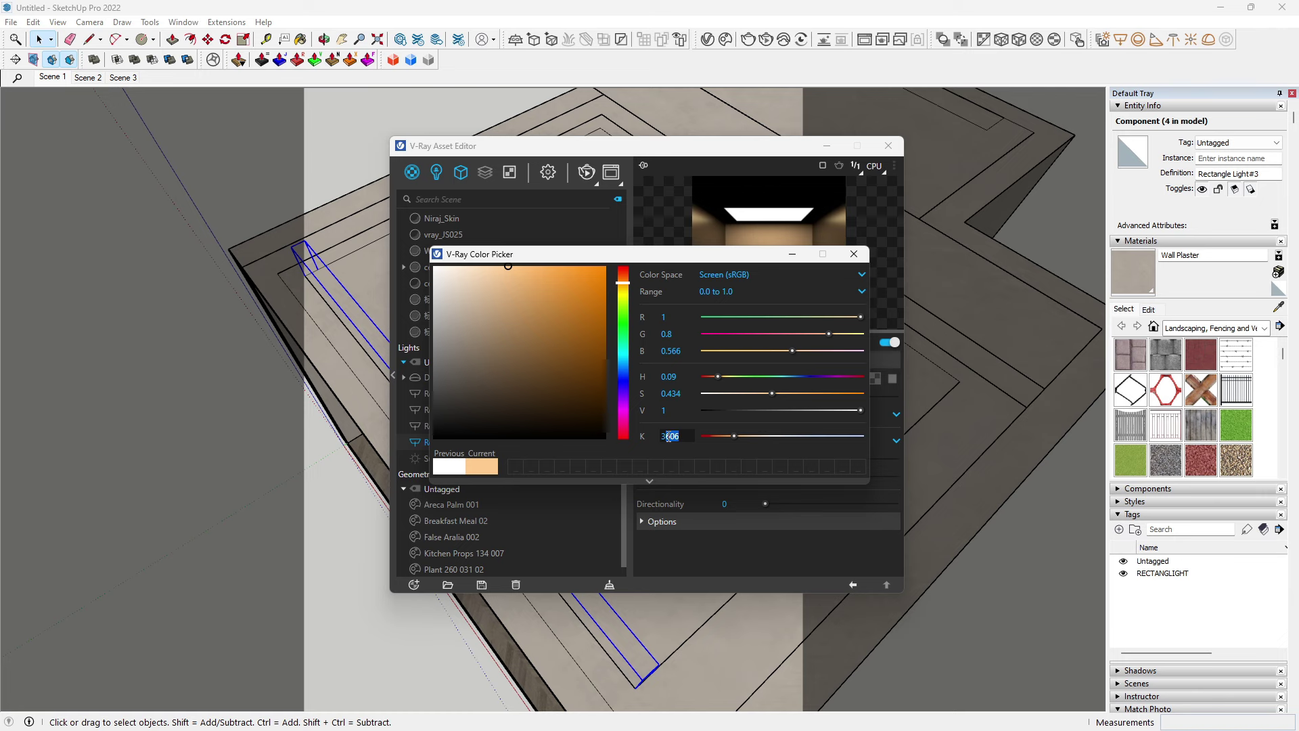
pyautogui.write('45')
pyautogui.press('Return')
pyautogui.click(854, 254)
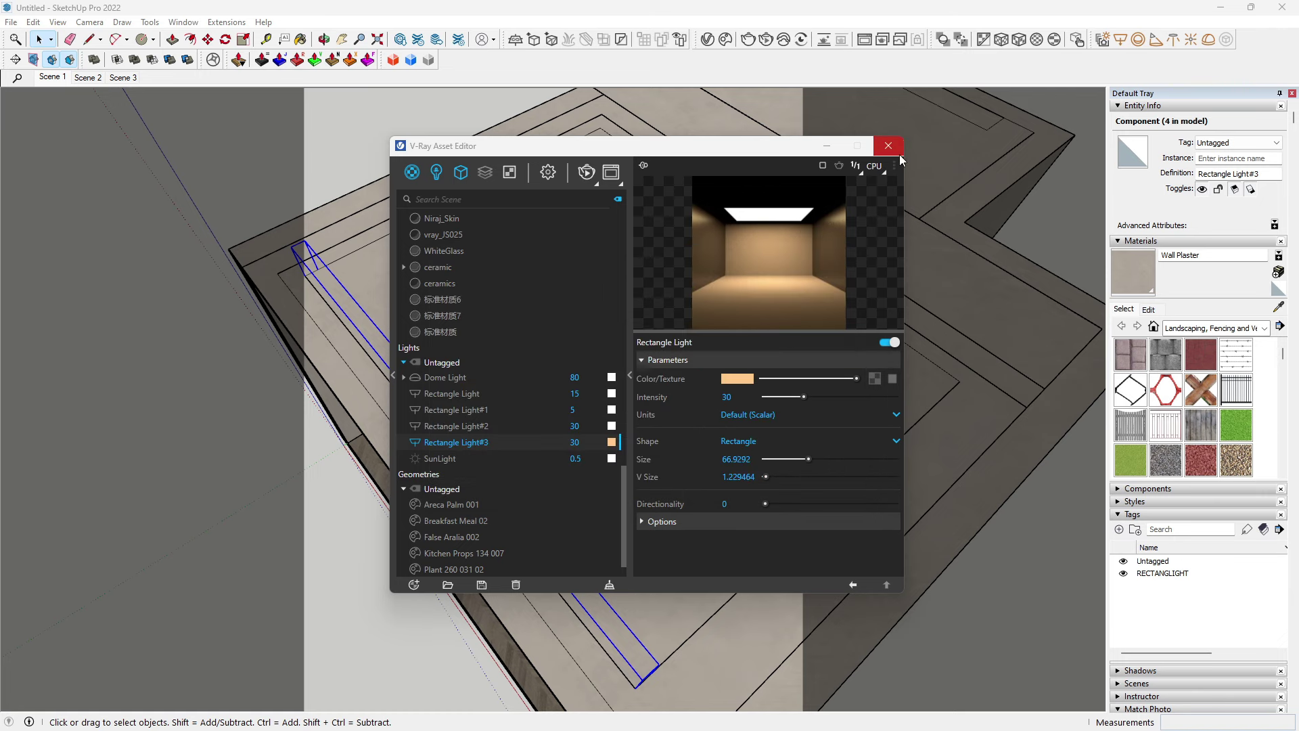
pyautogui.click(888, 147)
pyautogui.scroll(3, 859, 161)
pyautogui.scroll(3, 643, 180)
pyautogui.moveTo(643, 180)
pyautogui.mouseDown(button='middle')
pyautogui.moveTo(455, 479)
pyautogui.moveTo(610, 341)
pyautogui.mouseUp(button='middle')
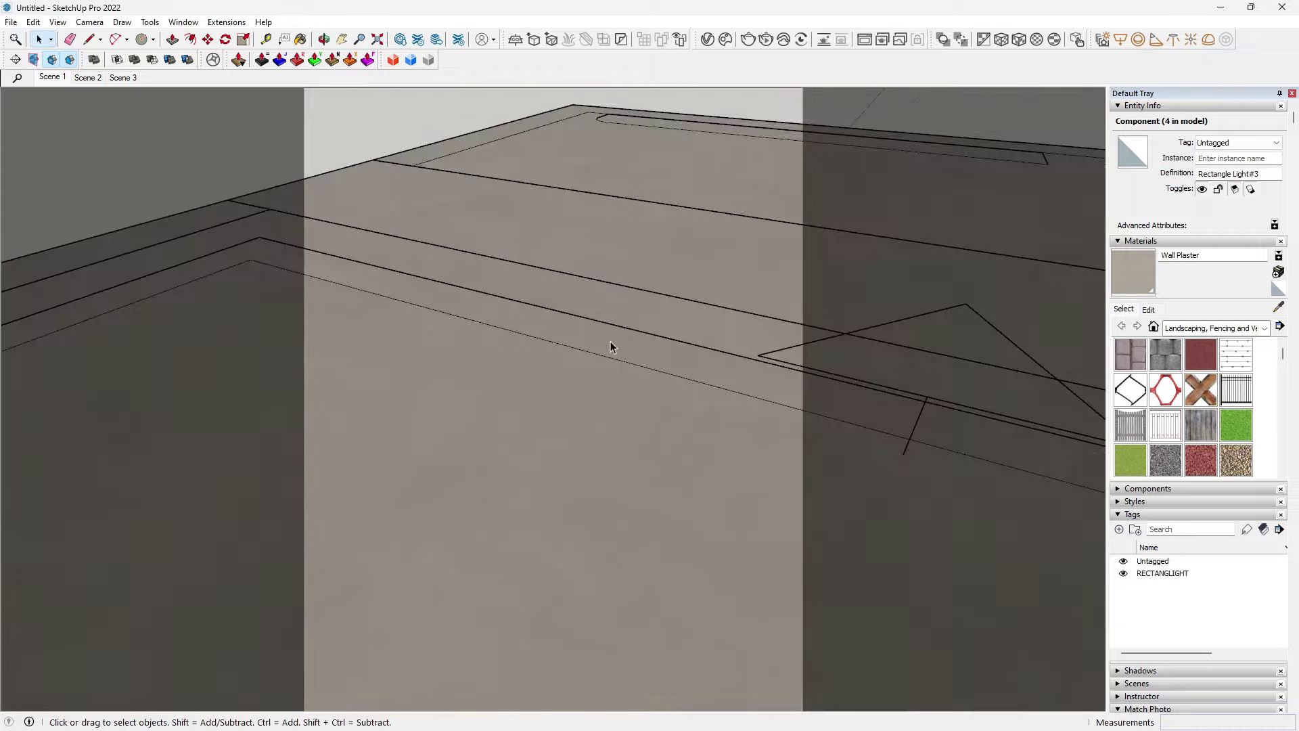
# Step: Select the strip light behind the shelves and set Rectangle Light#2's intensity to 15
pyautogui.scroll(-5, 611, 341)
pyautogui.moveTo(748, 180); pyautogui.dragTo(643, 304, button='middle')
pyautogui.scroll(2, 643, 304)
pyautogui.scroll(2, 649, 391)
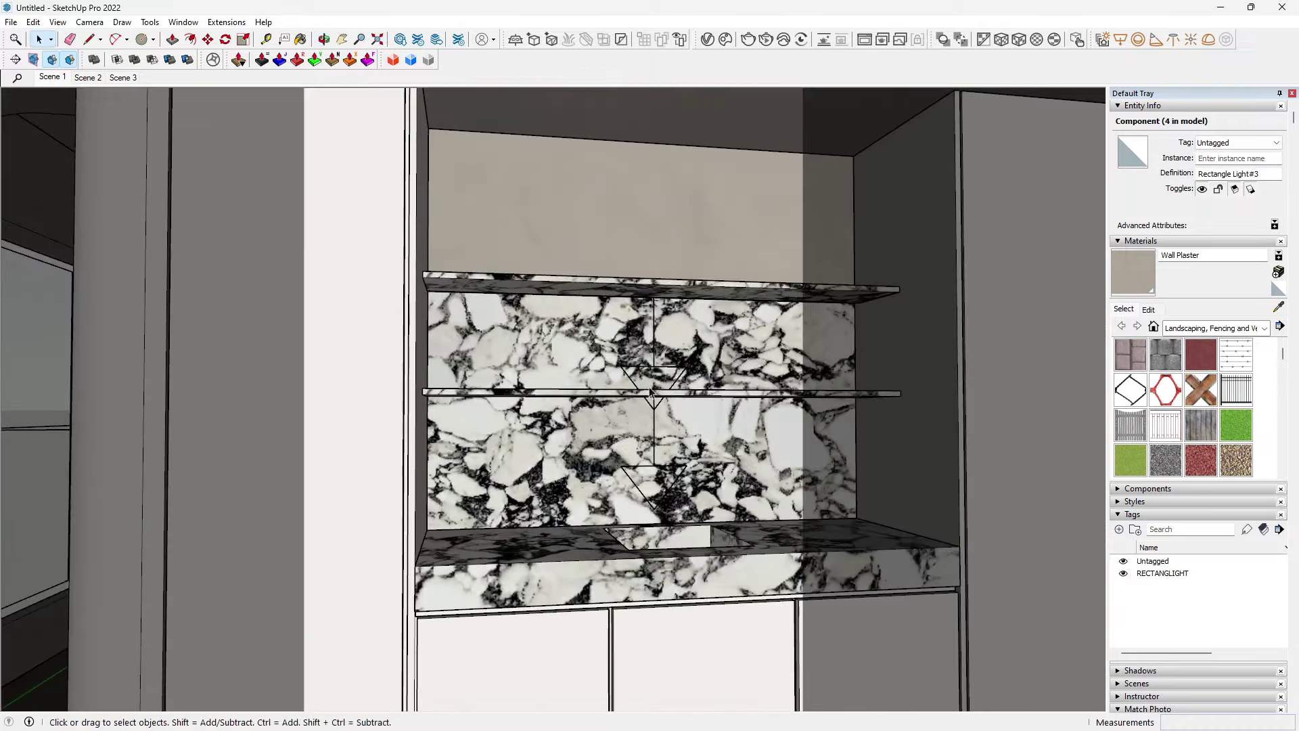
pyautogui.scroll(2, 649, 391)
pyautogui.click(660, 408)
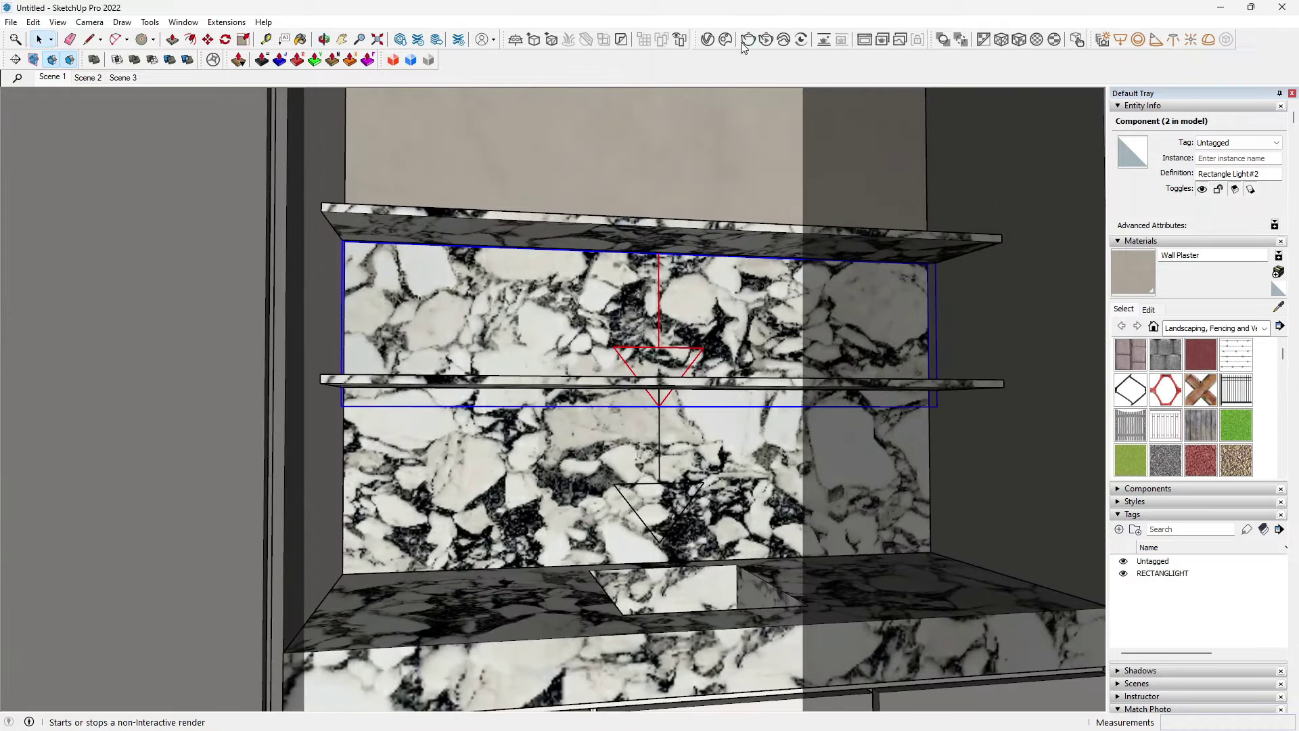
pyautogui.click(227, 21)
pyautogui.click(379, 38)
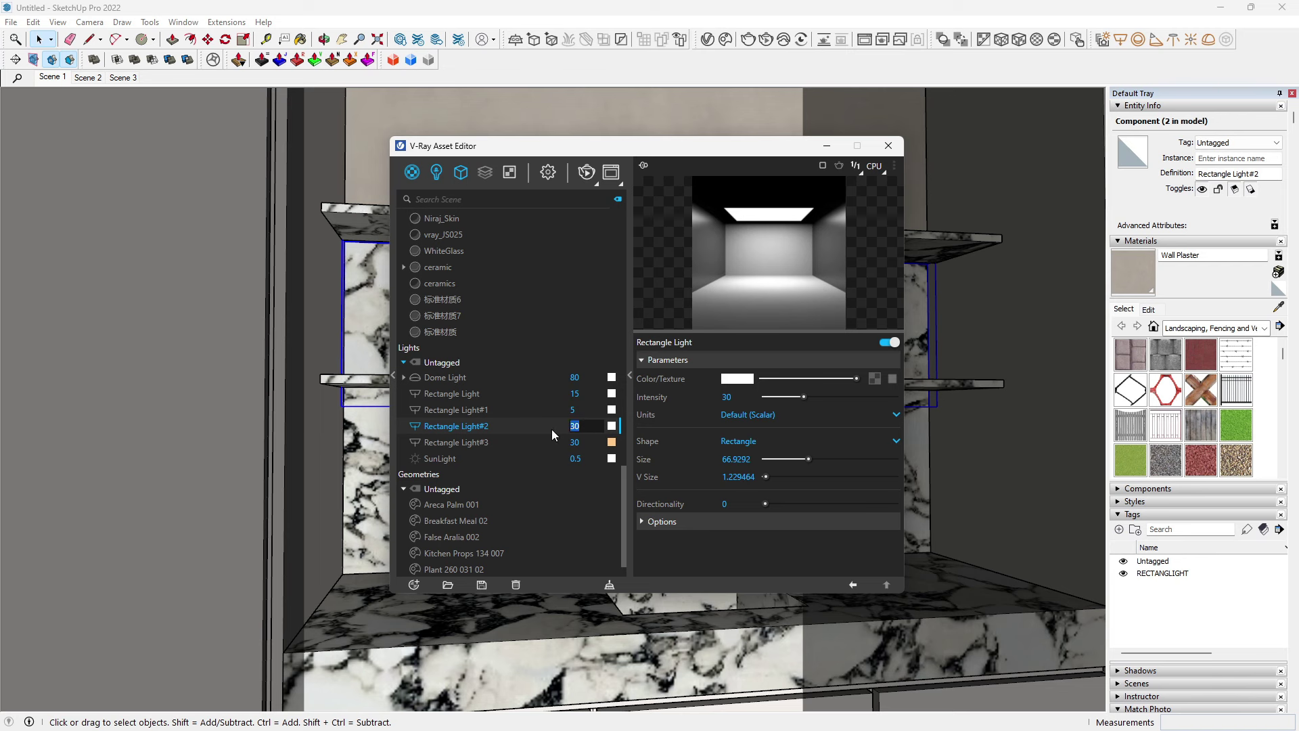
pyautogui.write('15')
pyautogui.press('Return')
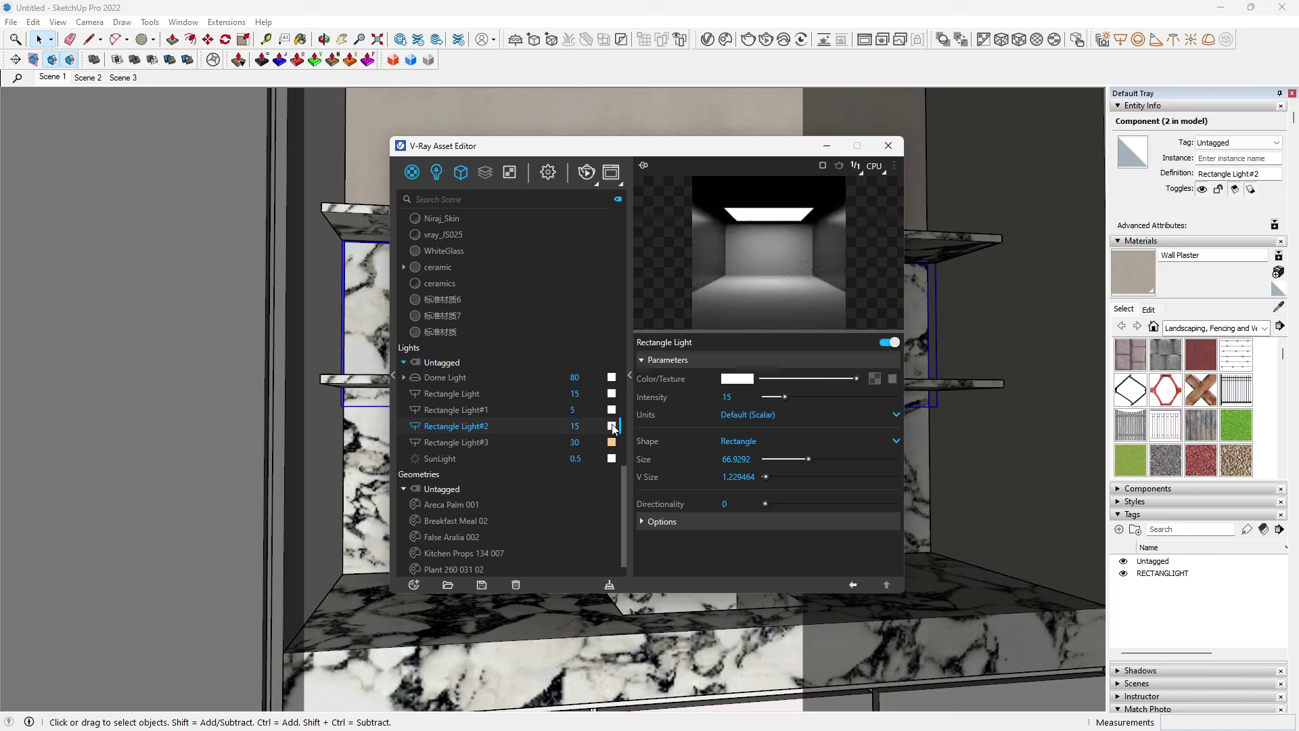
# Step: Warm Rectangle Light#2 to about 3117 K, close the editor, and return to the cabinet-wall scene
pyautogui.click(611, 428)
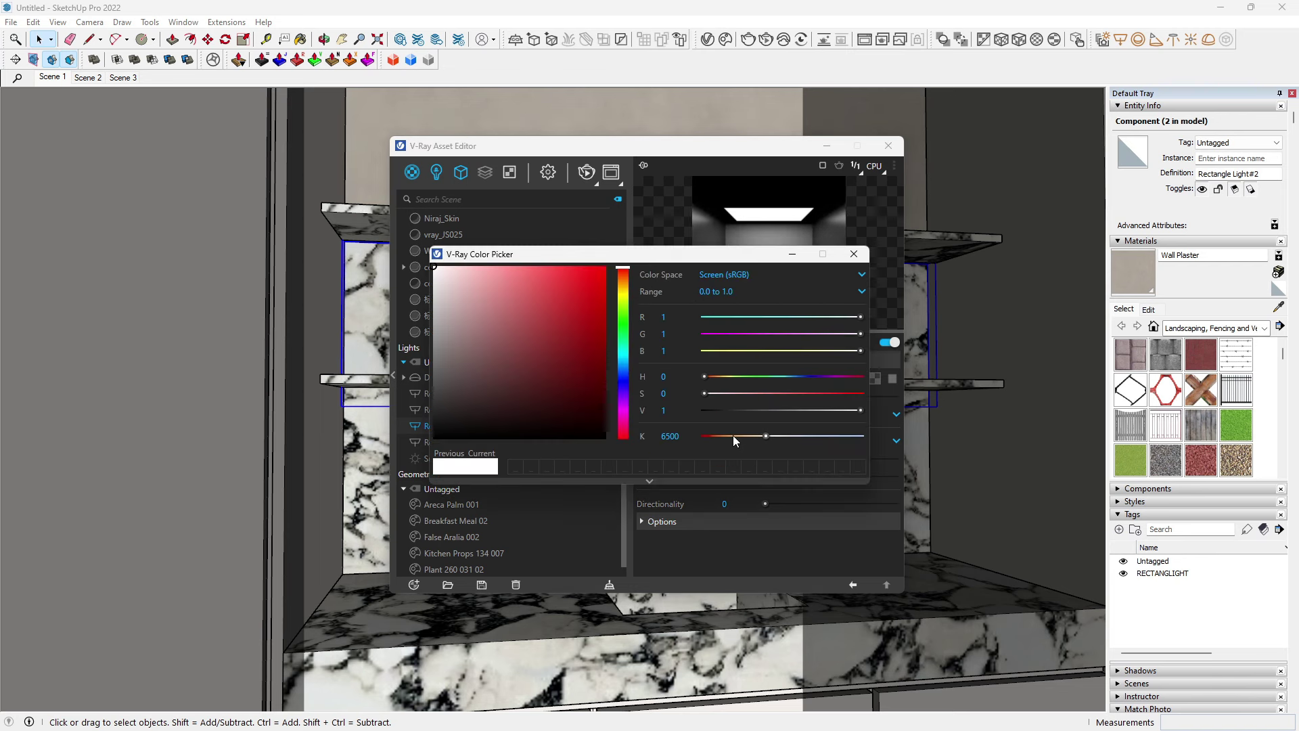
pyautogui.click(732, 436)
pyautogui.click(853, 254)
pyautogui.click(888, 146)
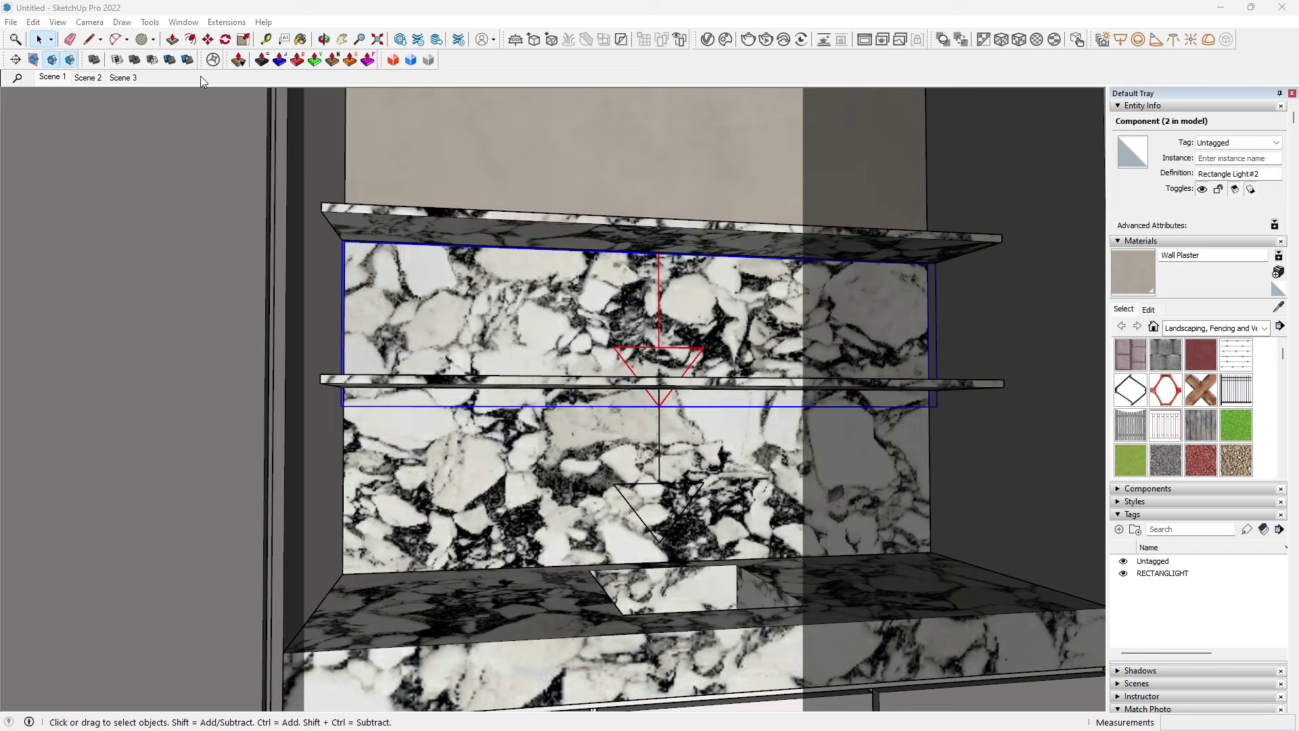
pyautogui.click(53, 77)
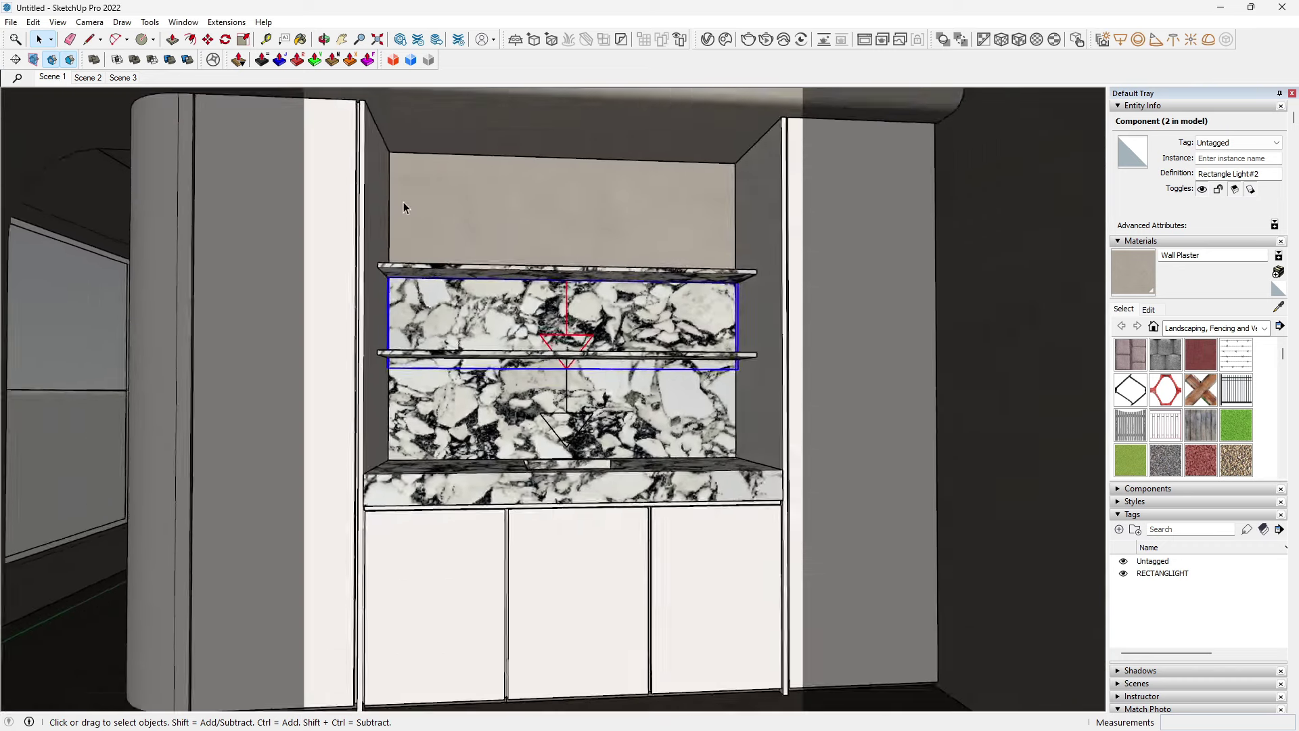
# Step: Render the cabinet wall in V-Ray, move the Frame Buffer aside, and reopen the Asset Editor
pyautogui.click(766, 41)
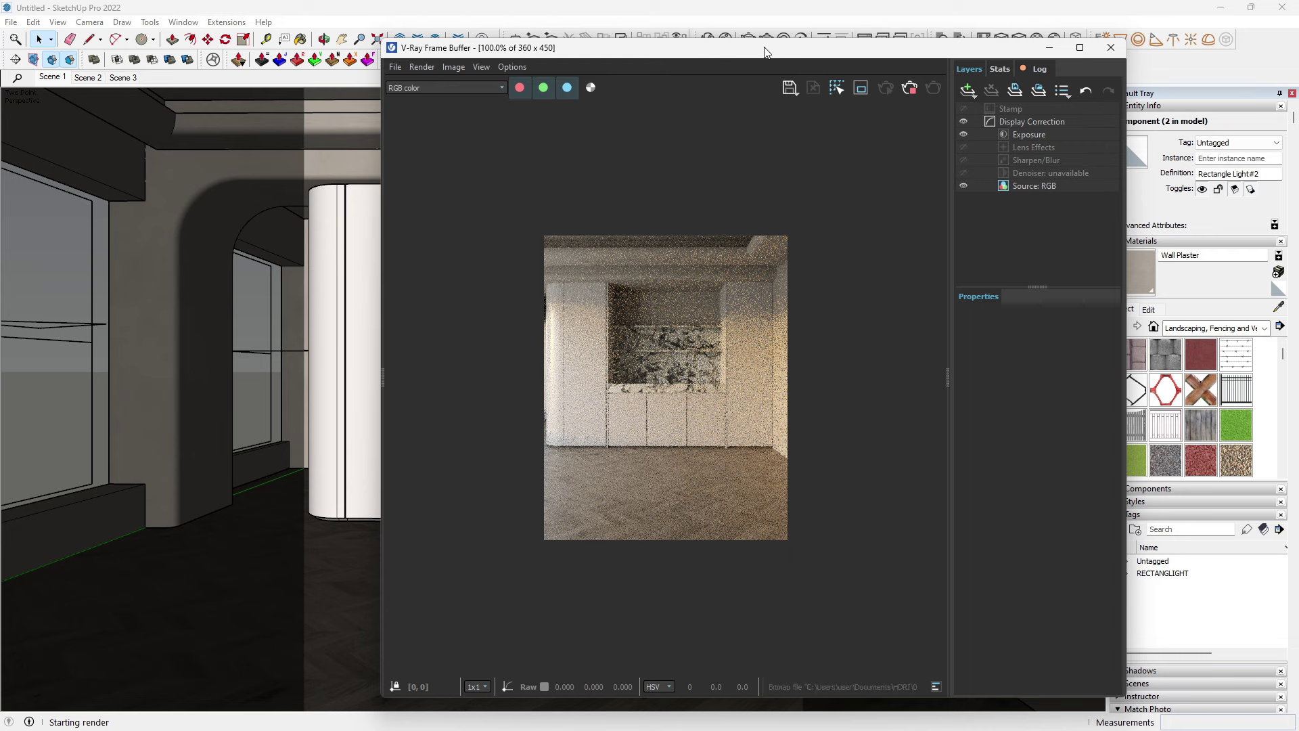
pyautogui.moveTo(764, 52); pyautogui.dragTo(840, 82)
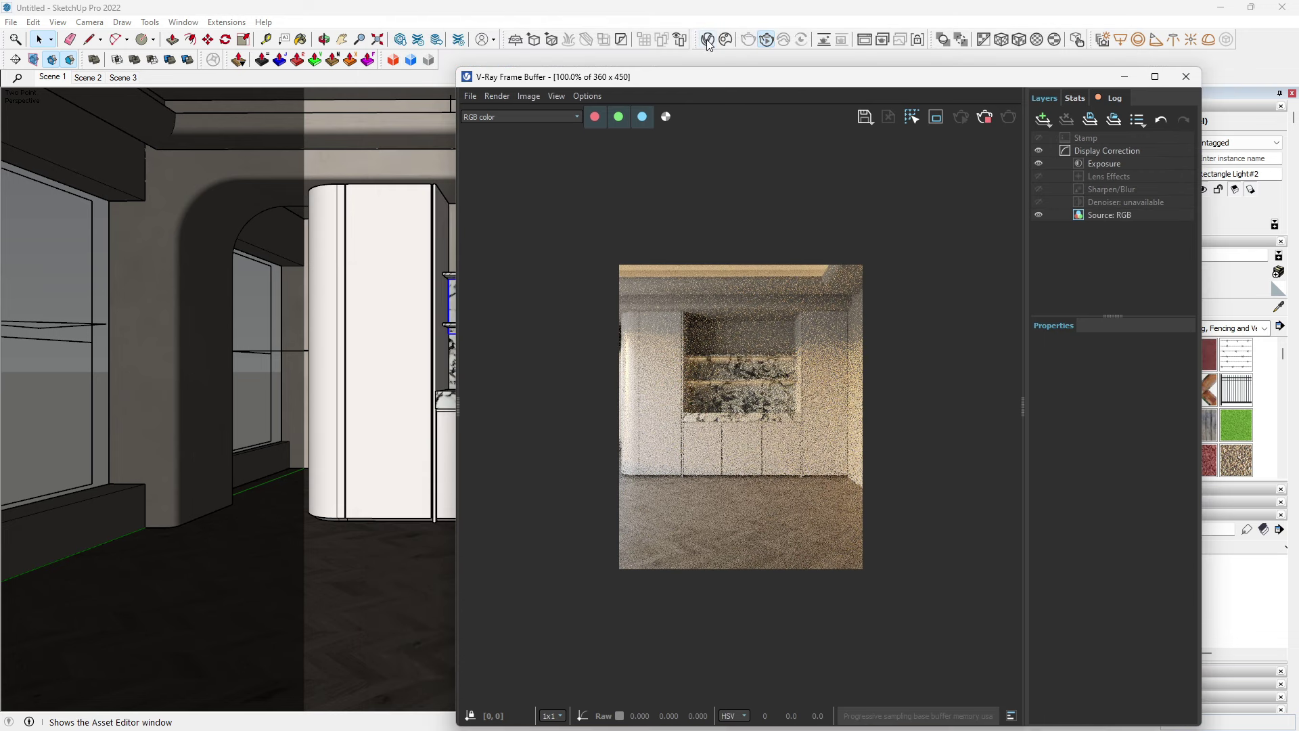
pyautogui.click(706, 44)
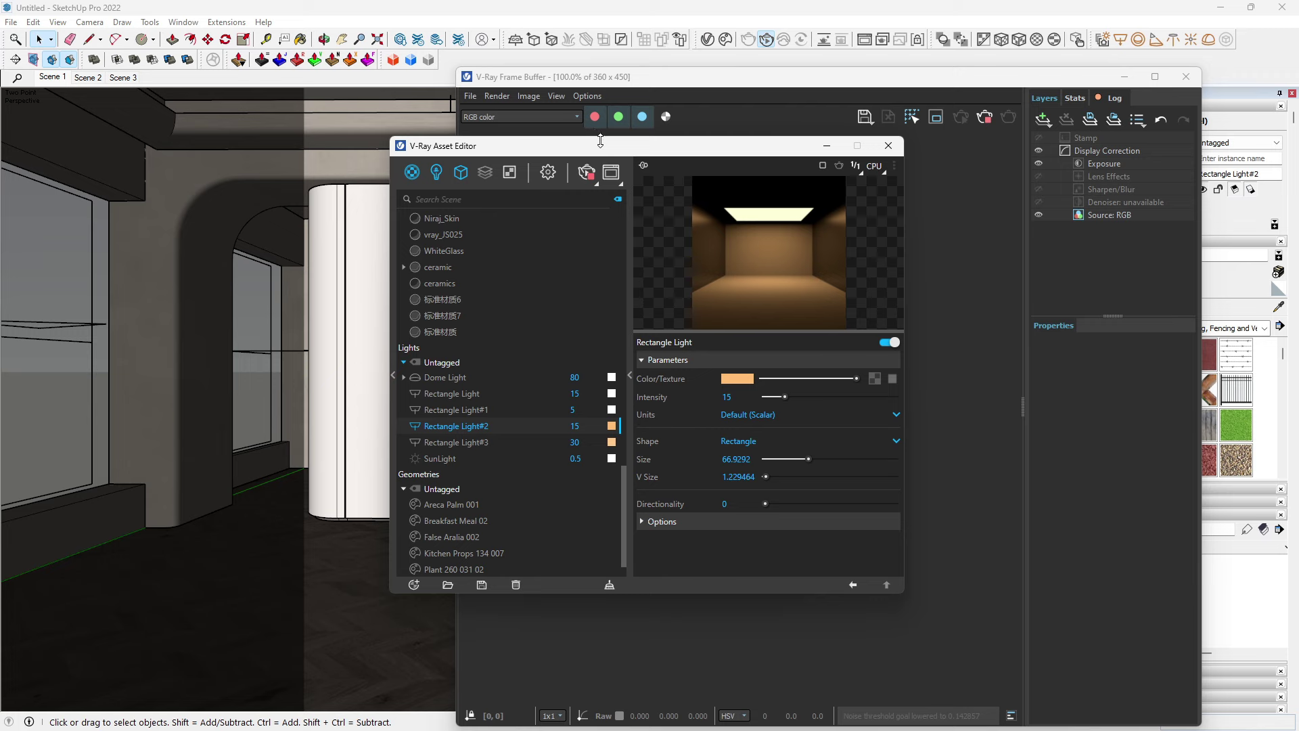
# Step: Filter the Asset Editor to lights and set Rectangle Light#2 to about 2873 K, intensity 20
pyautogui.moveTo(653, 150); pyautogui.dragTo(332, 135)
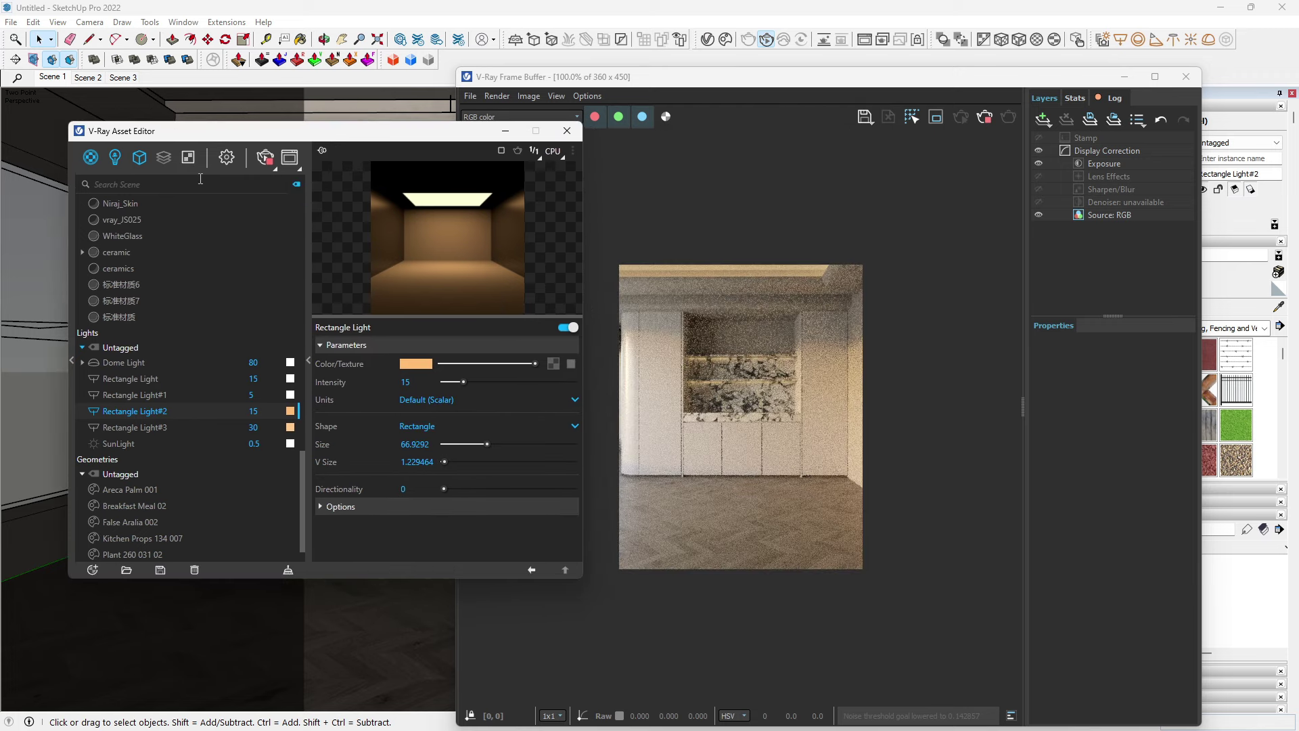
pyautogui.click(114, 159)
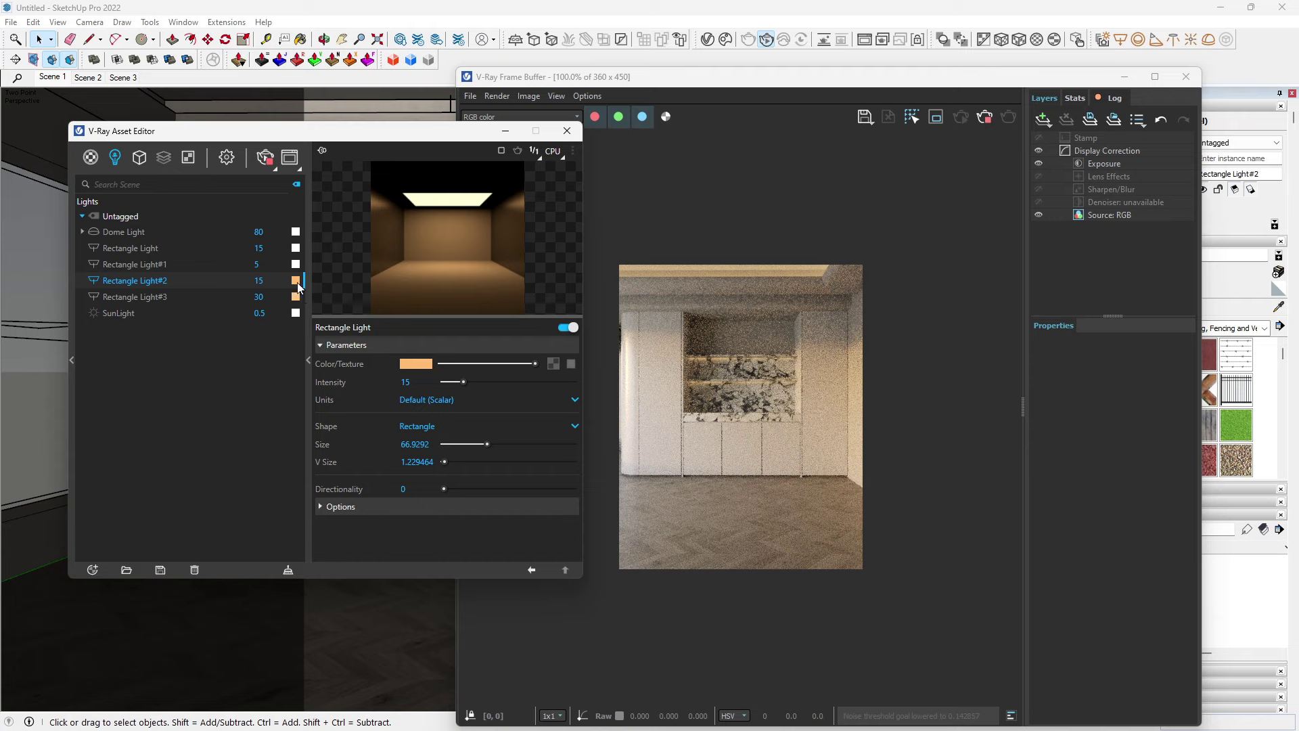
pyautogui.click(296, 281)
pyautogui.click(721, 437)
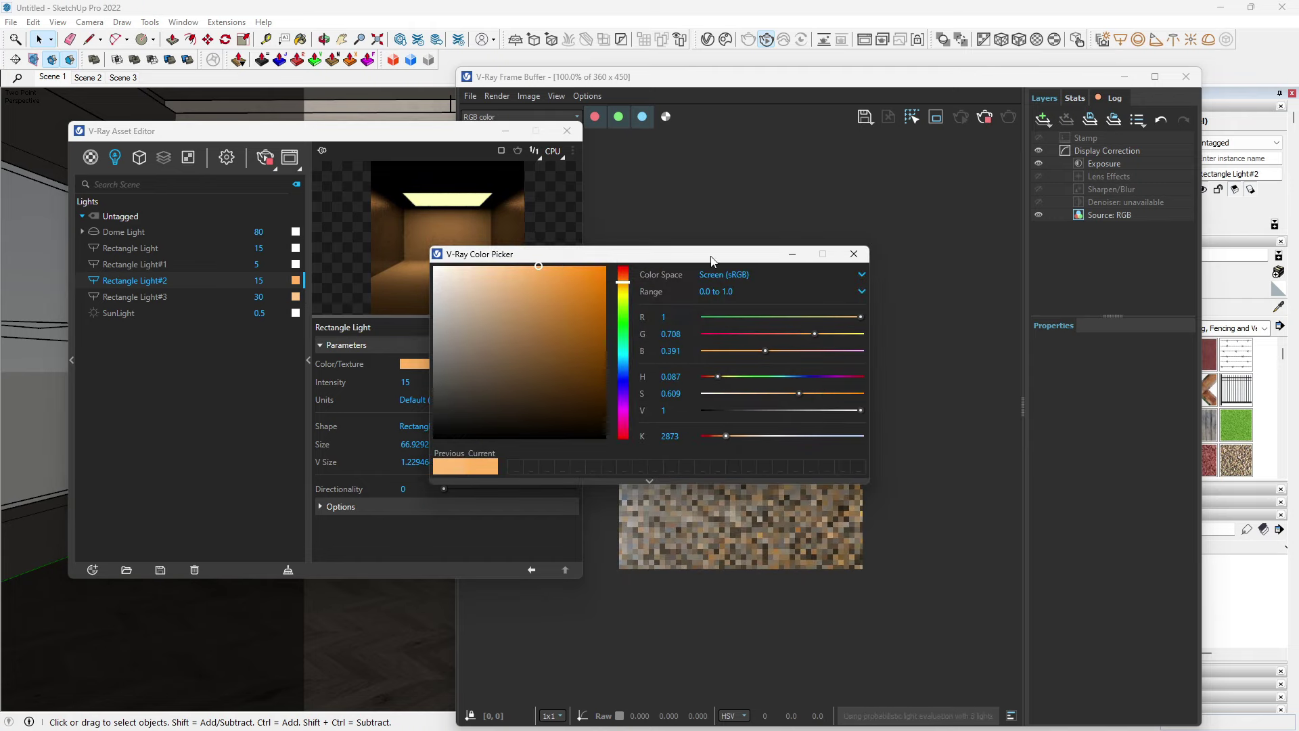
pyautogui.moveTo(712, 261); pyautogui.dragTo(362, 179)
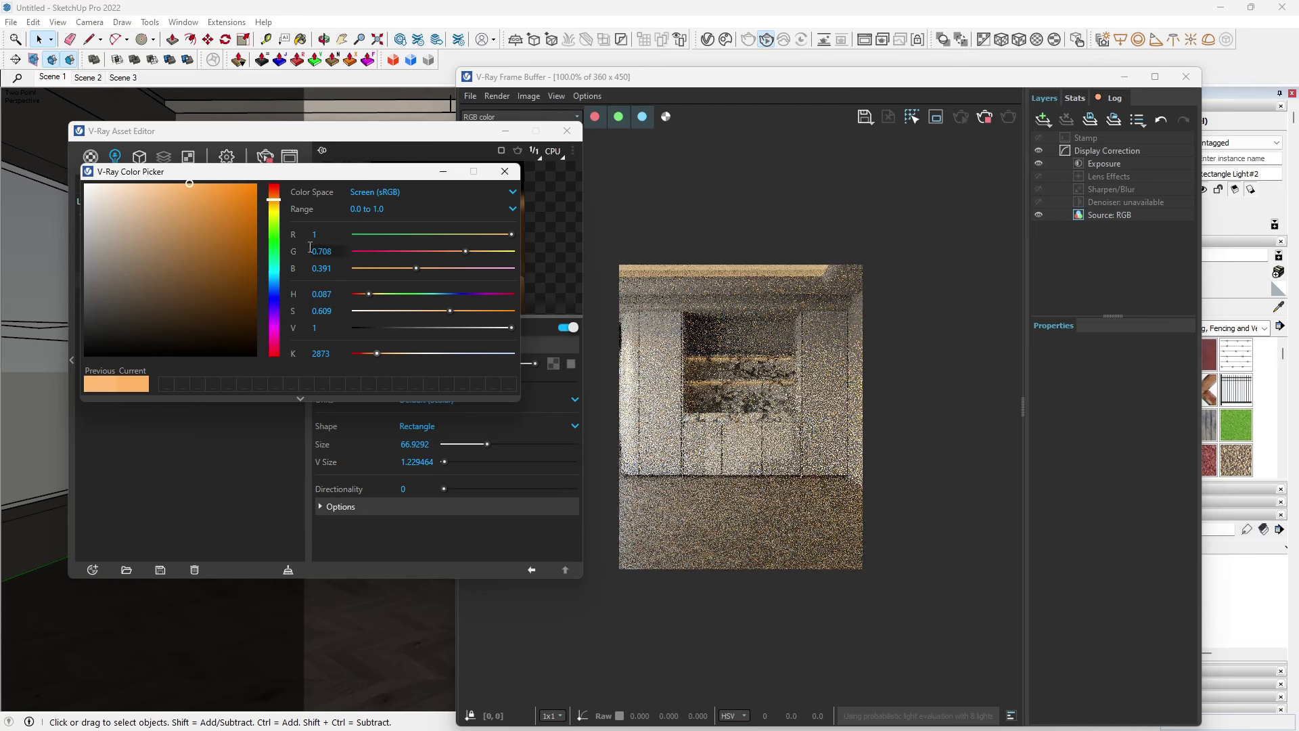
pyautogui.click(505, 172)
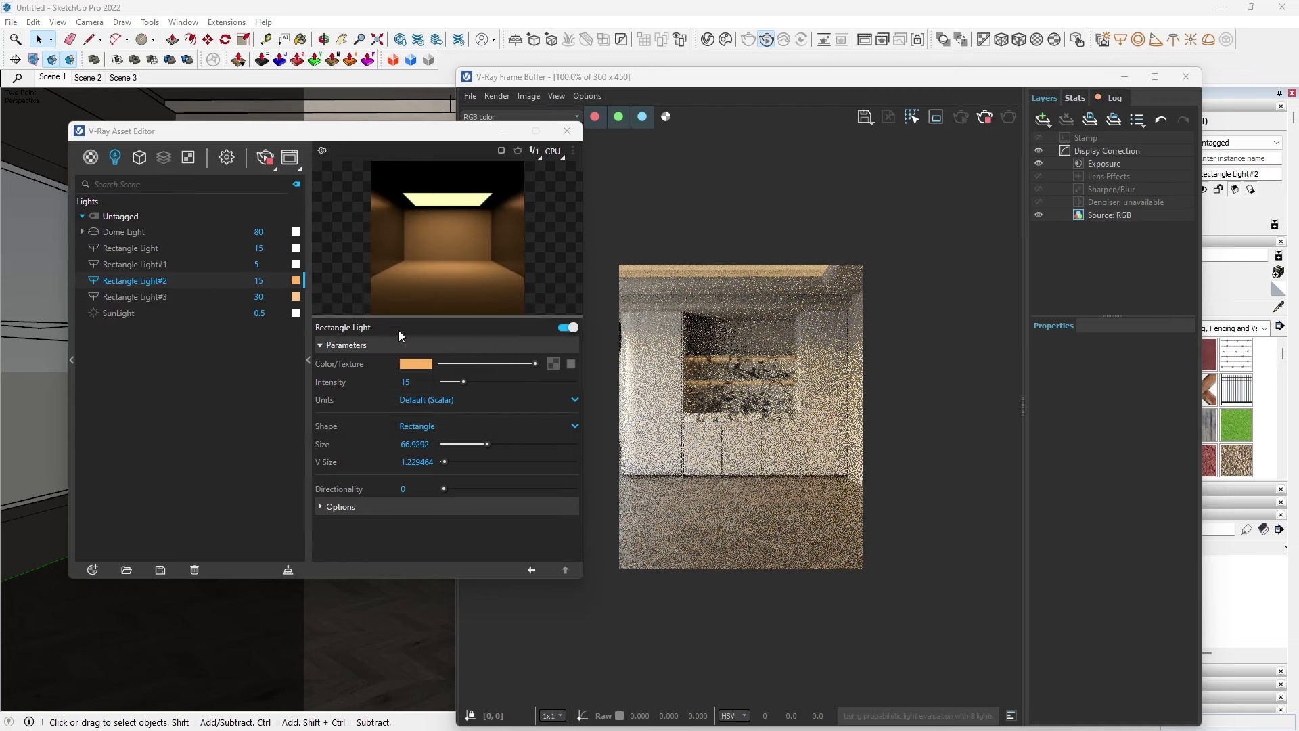
pyautogui.doubleClick(258, 280)
pyautogui.write('2')
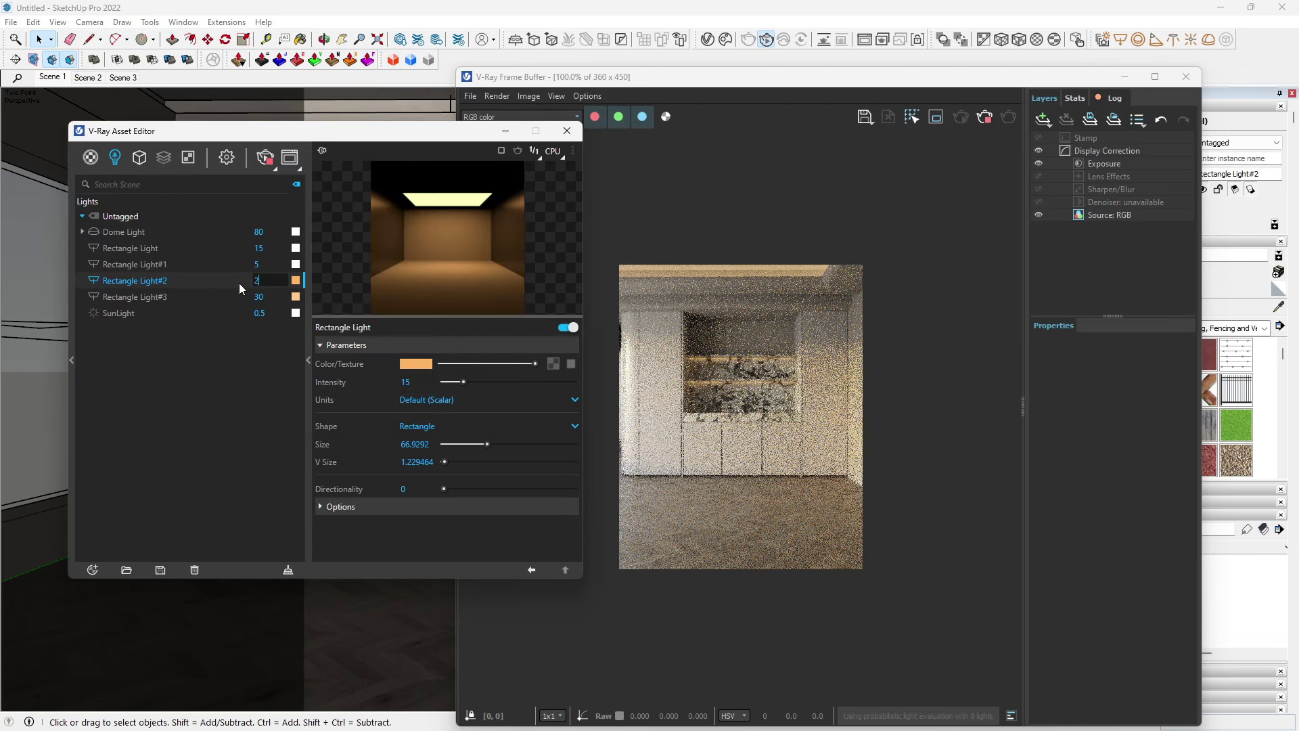
pyautogui.write('0')
pyautogui.press('Return')
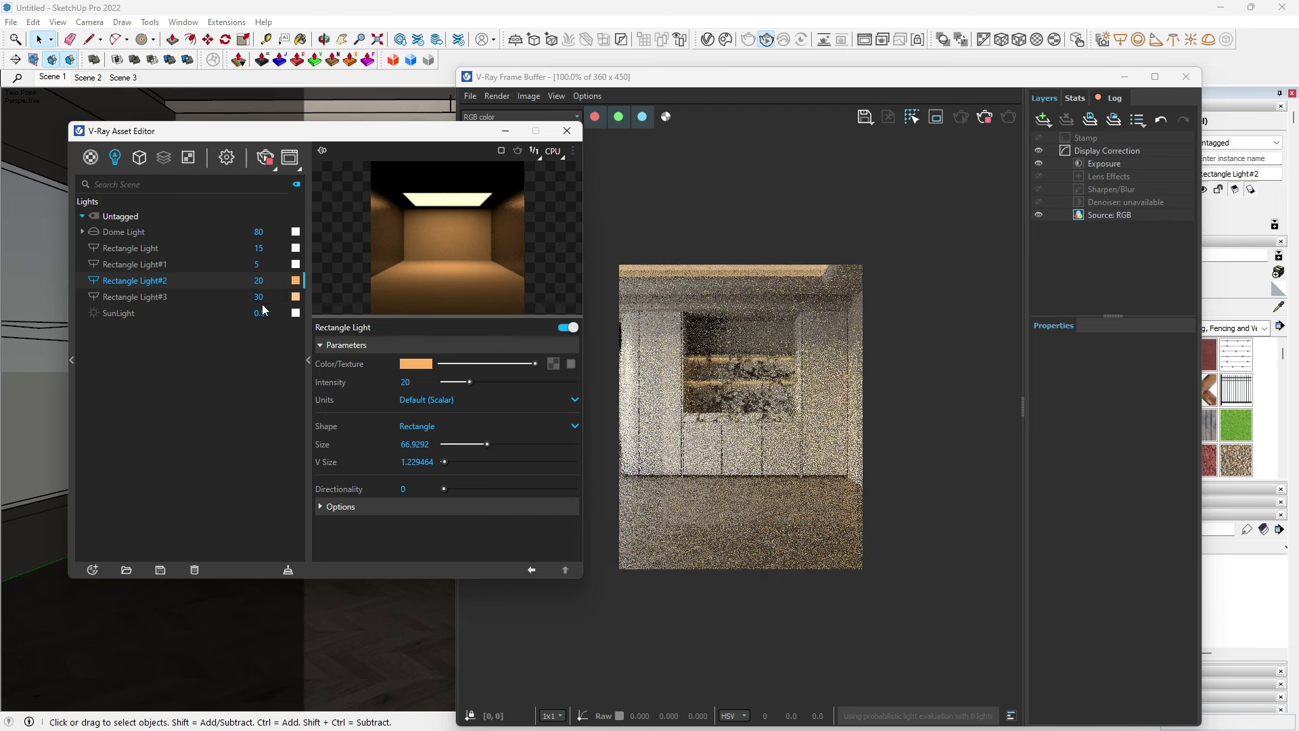
# Step: Set Rectangle Light#3 to a pale peach near 3972 K with intensity 20
pyautogui.click(415, 363)
pyautogui.click(389, 353)
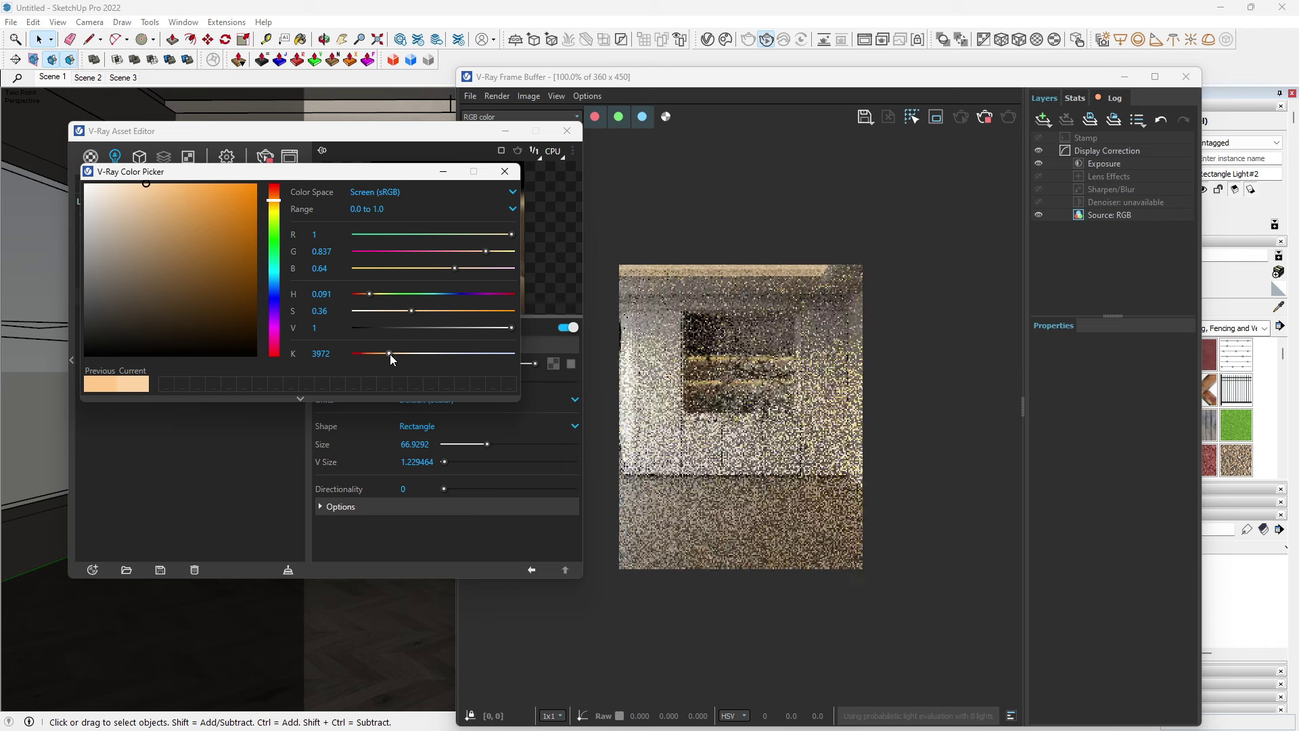
pyautogui.click(505, 171)
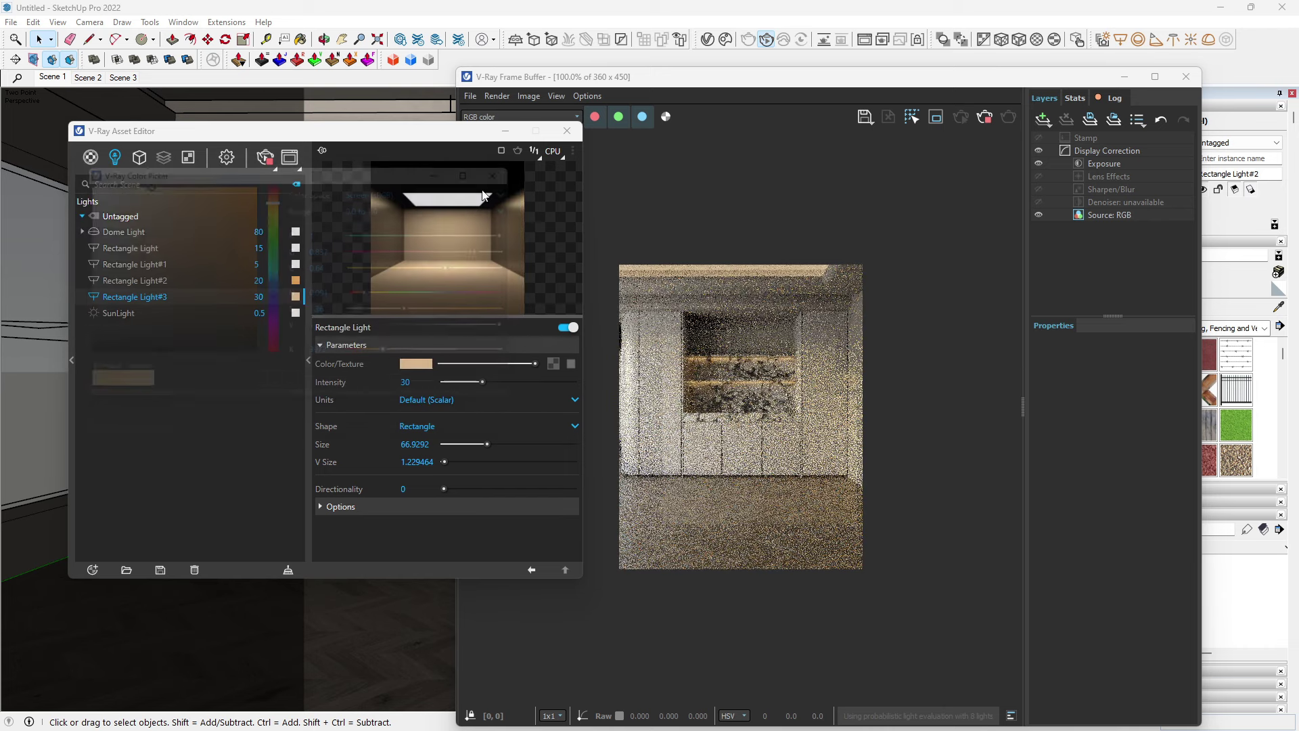
pyautogui.doubleClick(258, 297)
pyautogui.write('20')
pyautogui.press('Return')
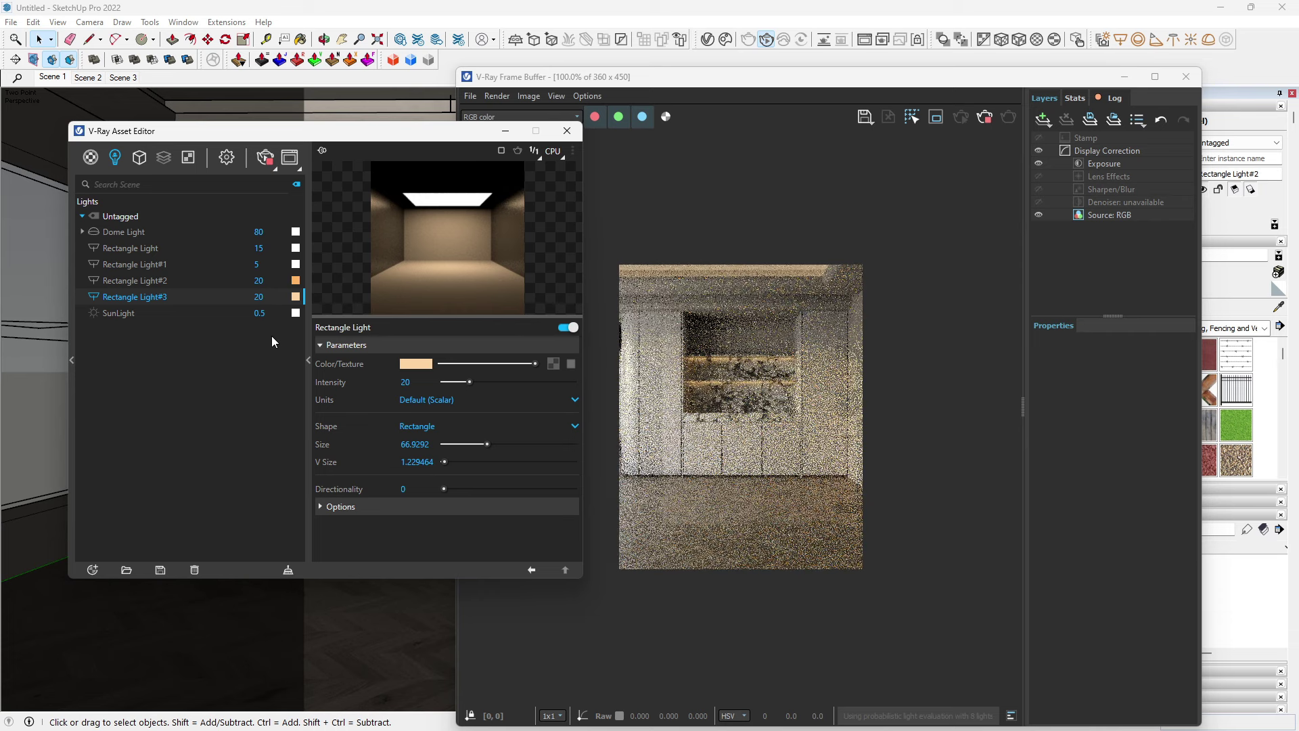
pyautogui.click(193, 282)
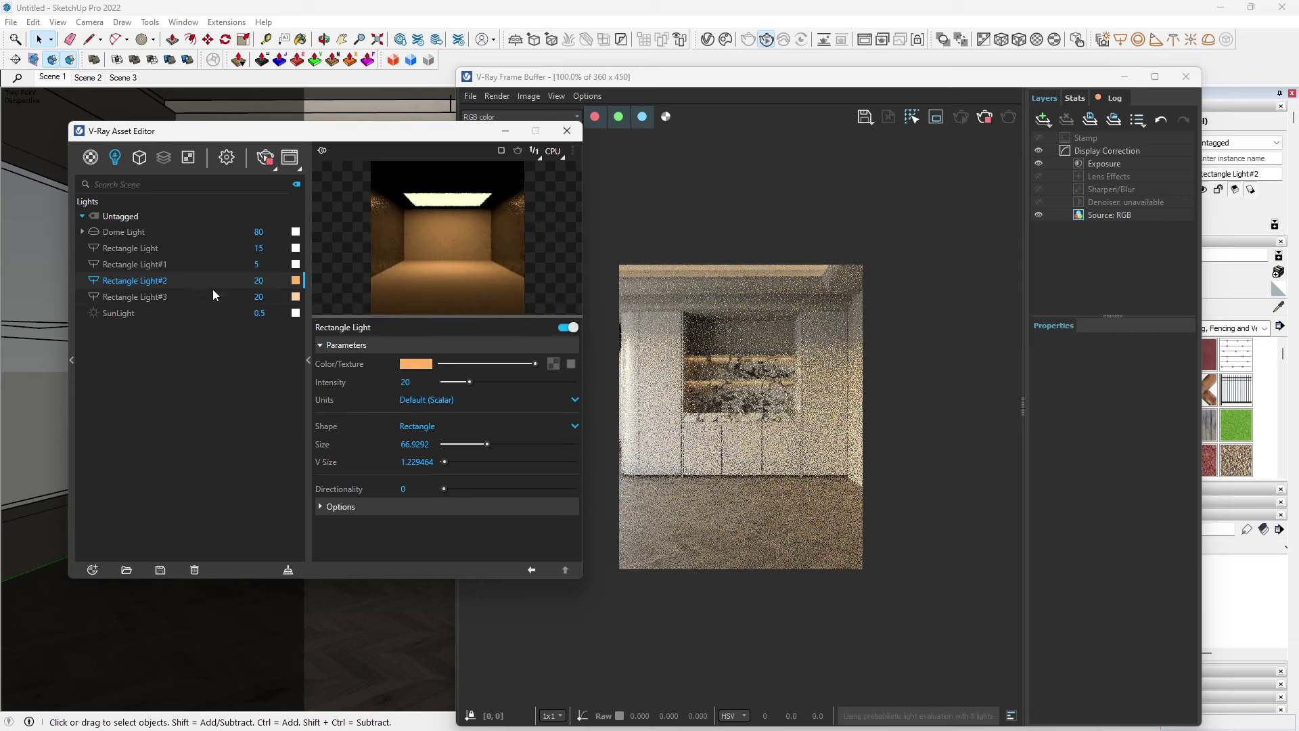
# Step: Set Rectangle Light#2 directionality to about 0.08 and its intensity to 15
pyautogui.click(448, 488)
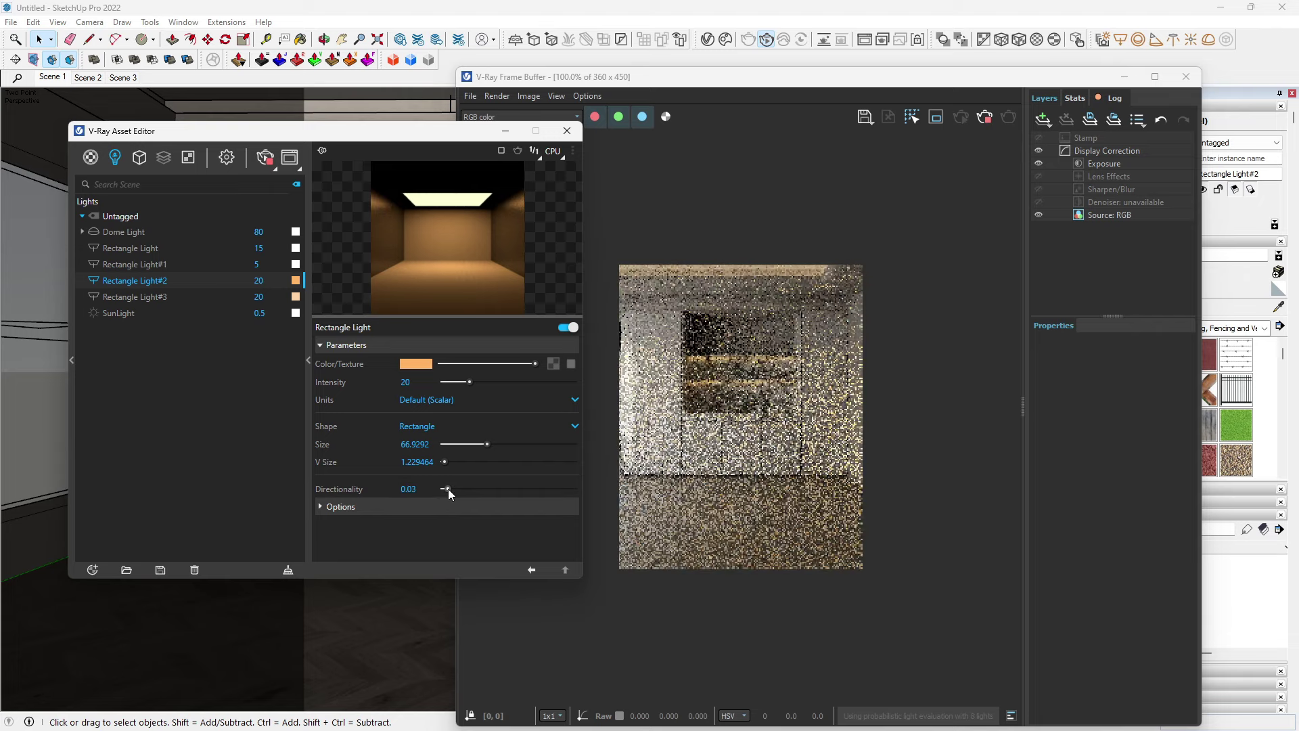
pyautogui.click(452, 488)
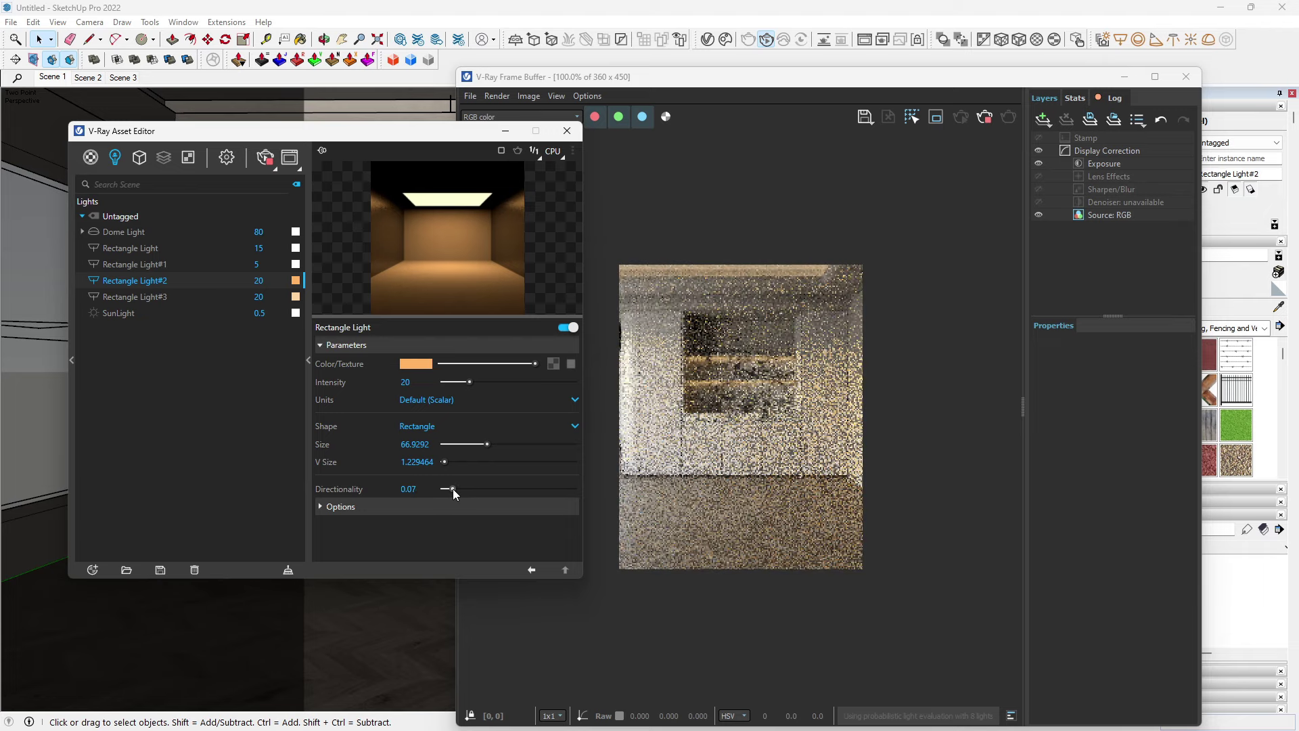
pyautogui.click(466, 488)
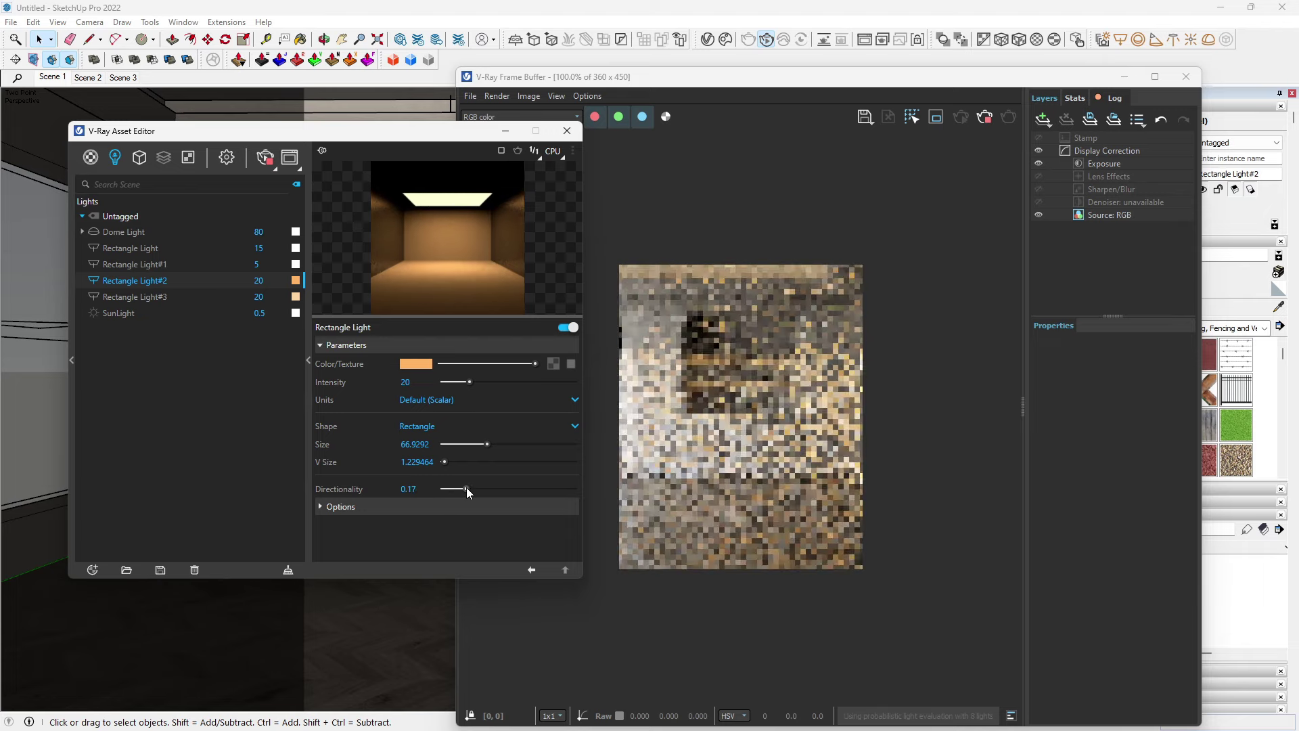
pyautogui.moveTo(466, 487); pyautogui.dragTo(437, 483)
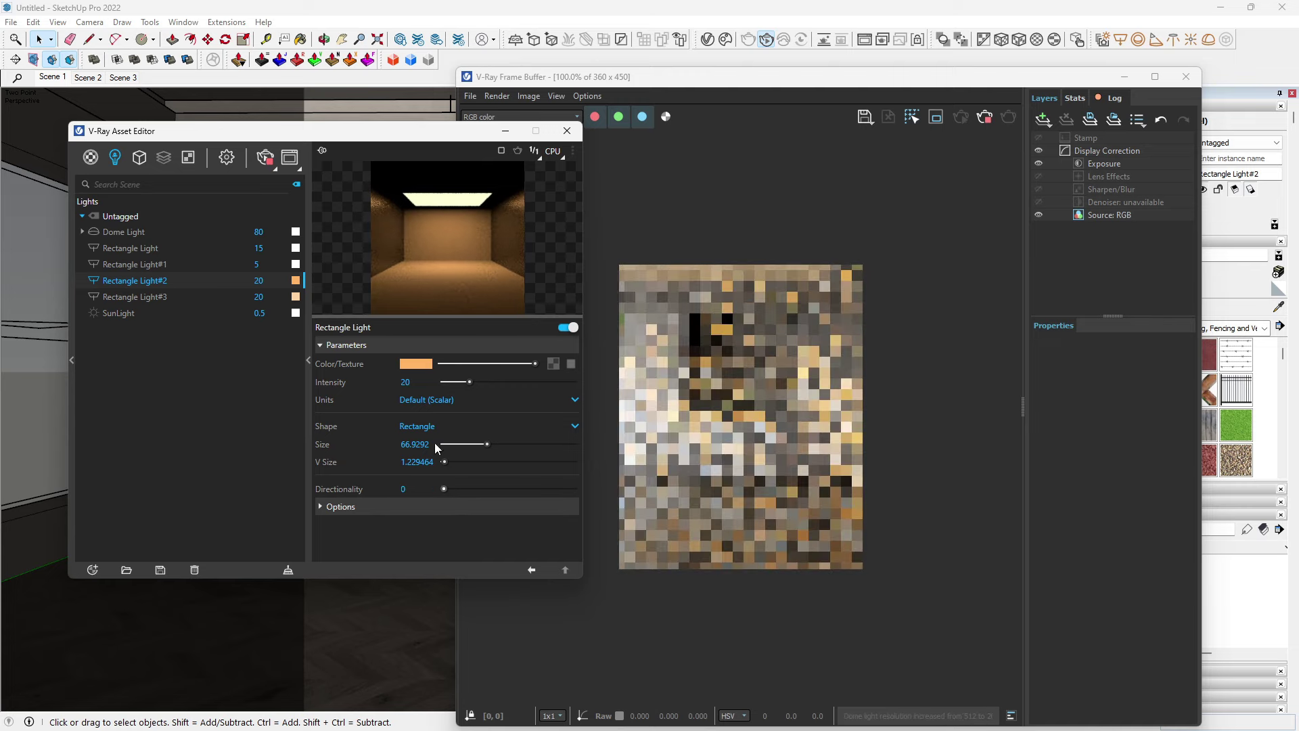
pyautogui.doubleClick(414, 382)
pyautogui.moveTo(331, 382)
pyautogui.write('5')
pyautogui.press('Return')
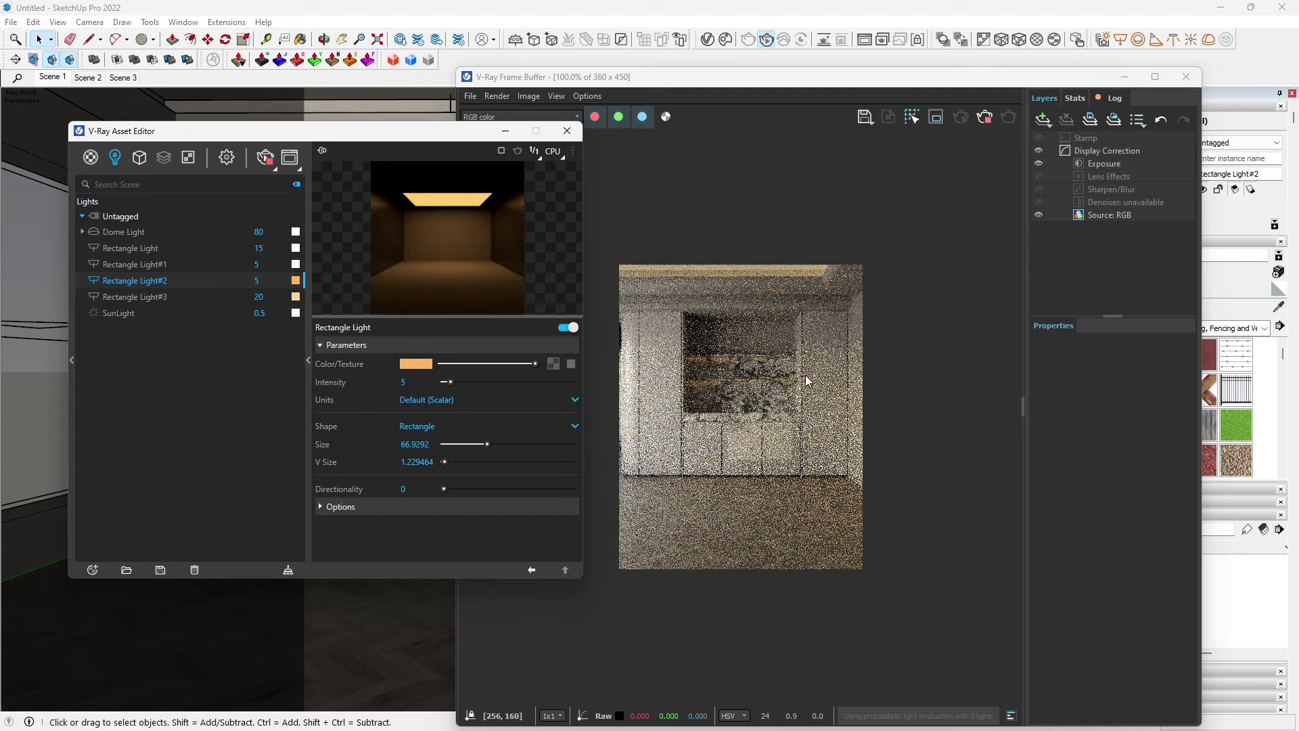
pyautogui.doubleClick(403, 381)
pyautogui.write('10')
pyautogui.press('Return')
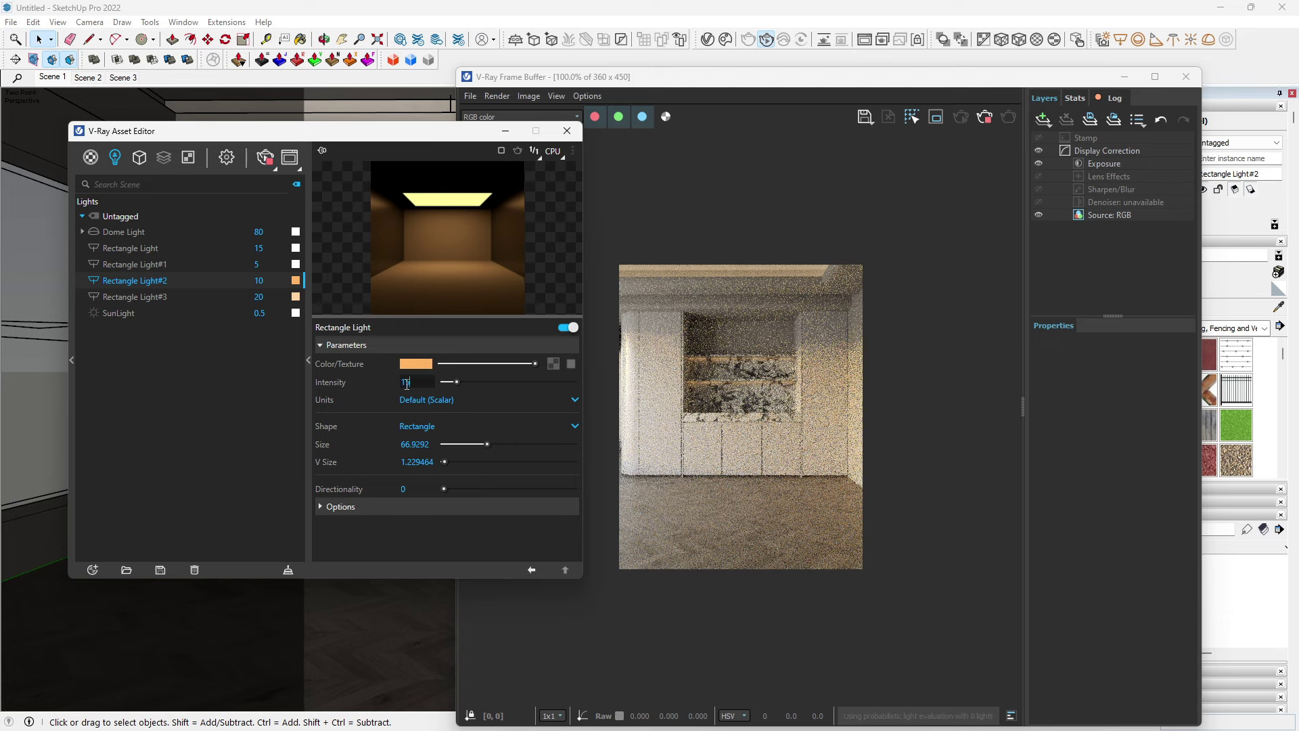
pyautogui.press('Return')
# Step: Raise Rectangle Light#3's intensity to 30
pyautogui.doubleClick(252, 296)
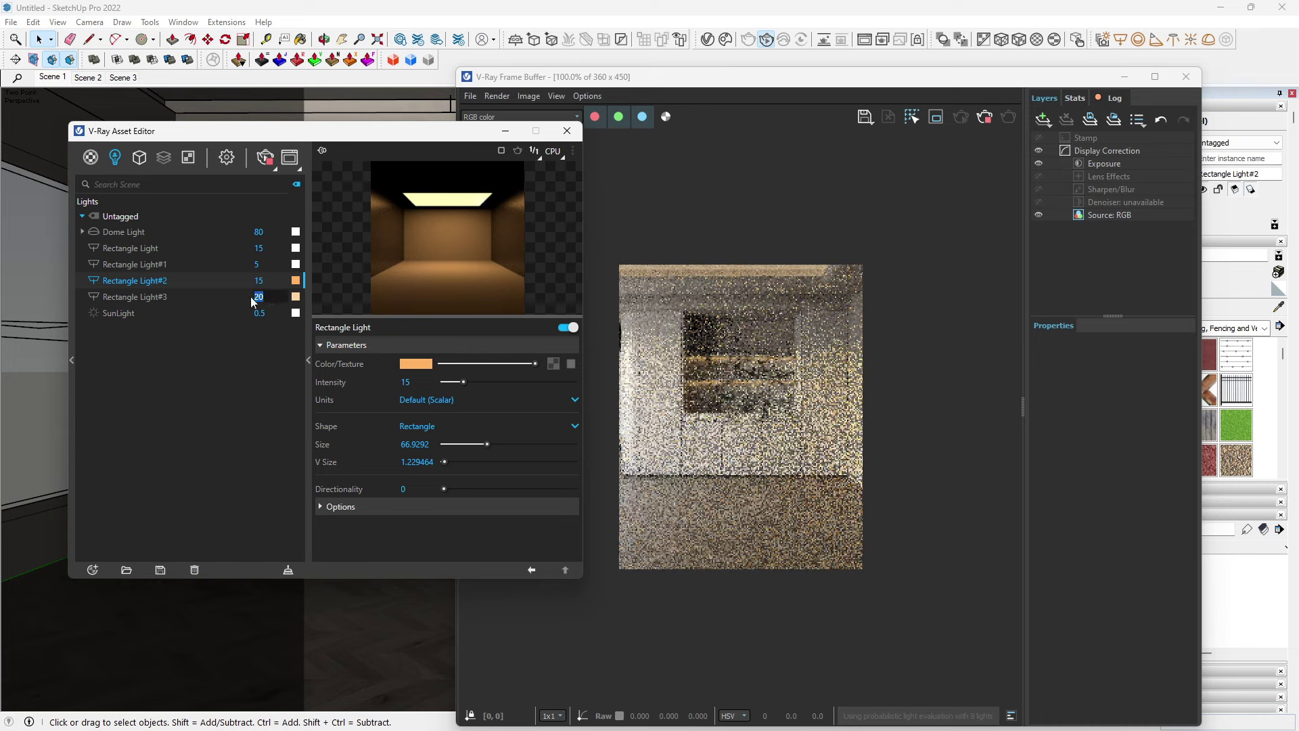
pyautogui.write('5')
pyautogui.press('Return')
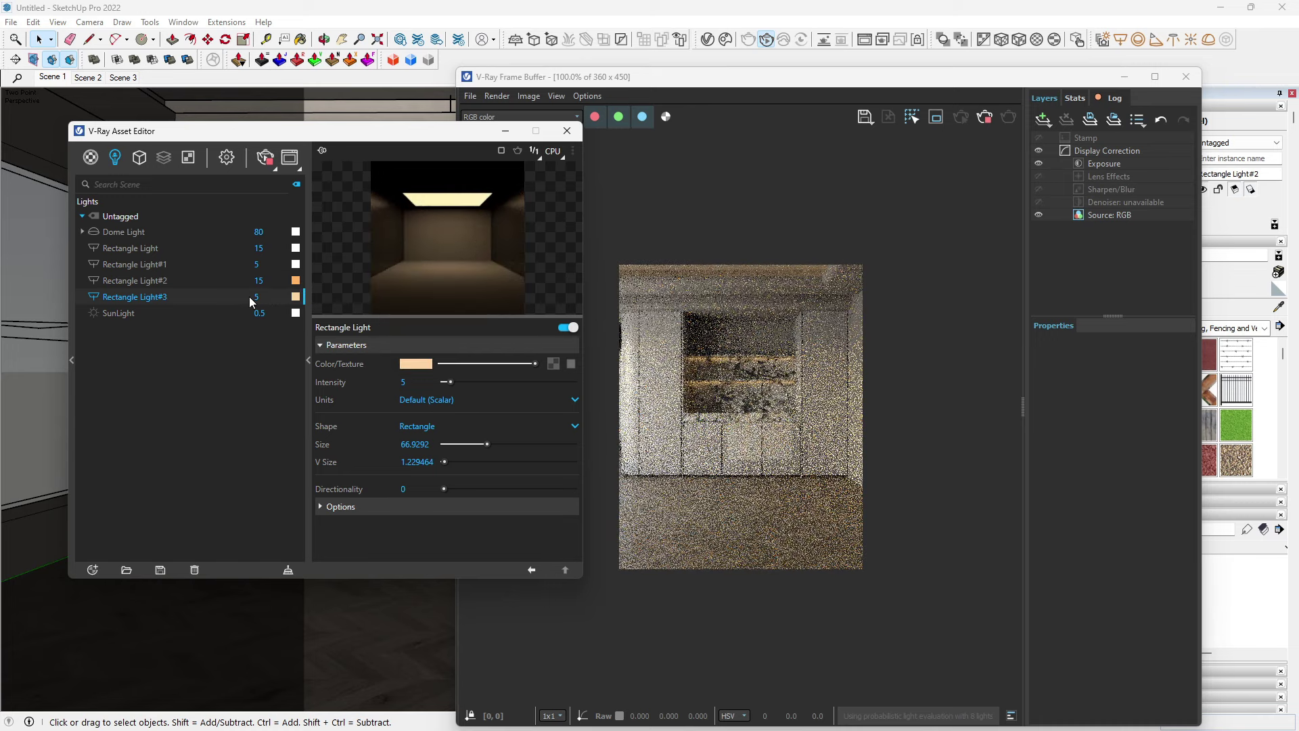
pyautogui.doubleClick(249, 297)
pyautogui.write('10')
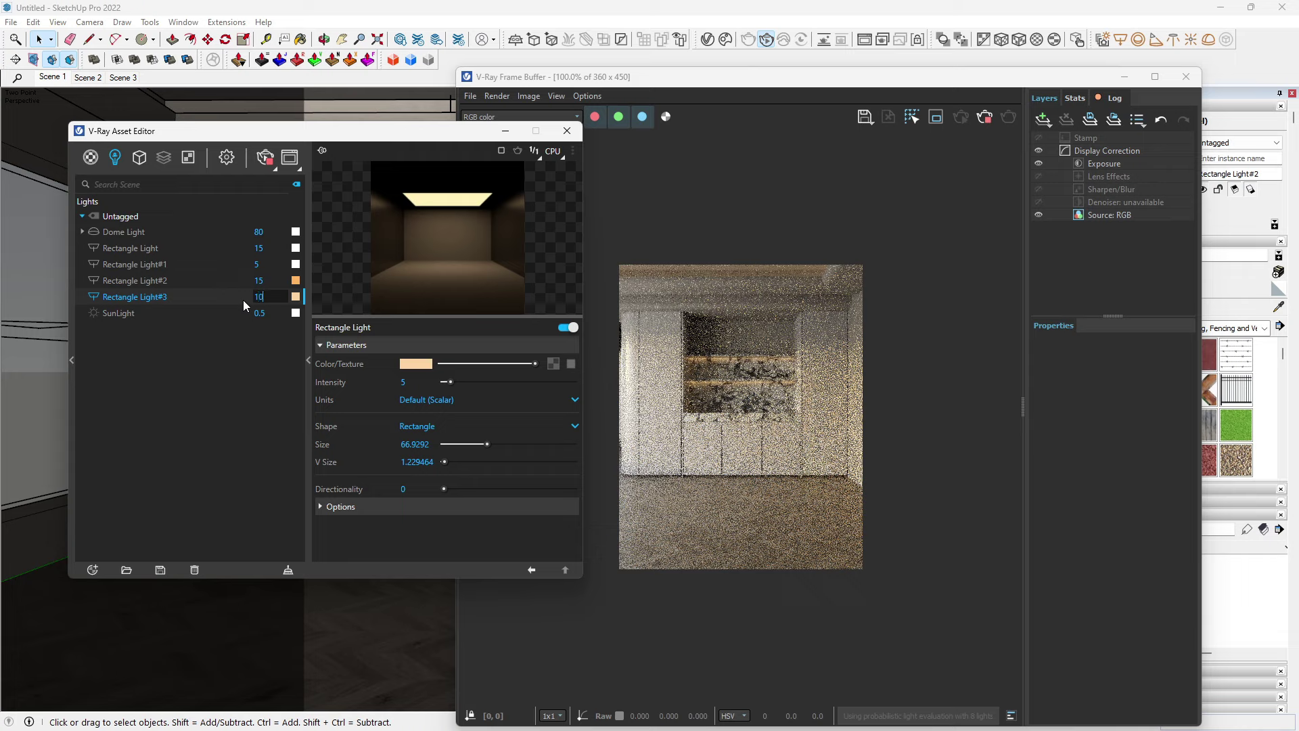
pyautogui.press('Return')
pyautogui.doubleClick(258, 296)
pyautogui.write('30')
pyautogui.press('Return')
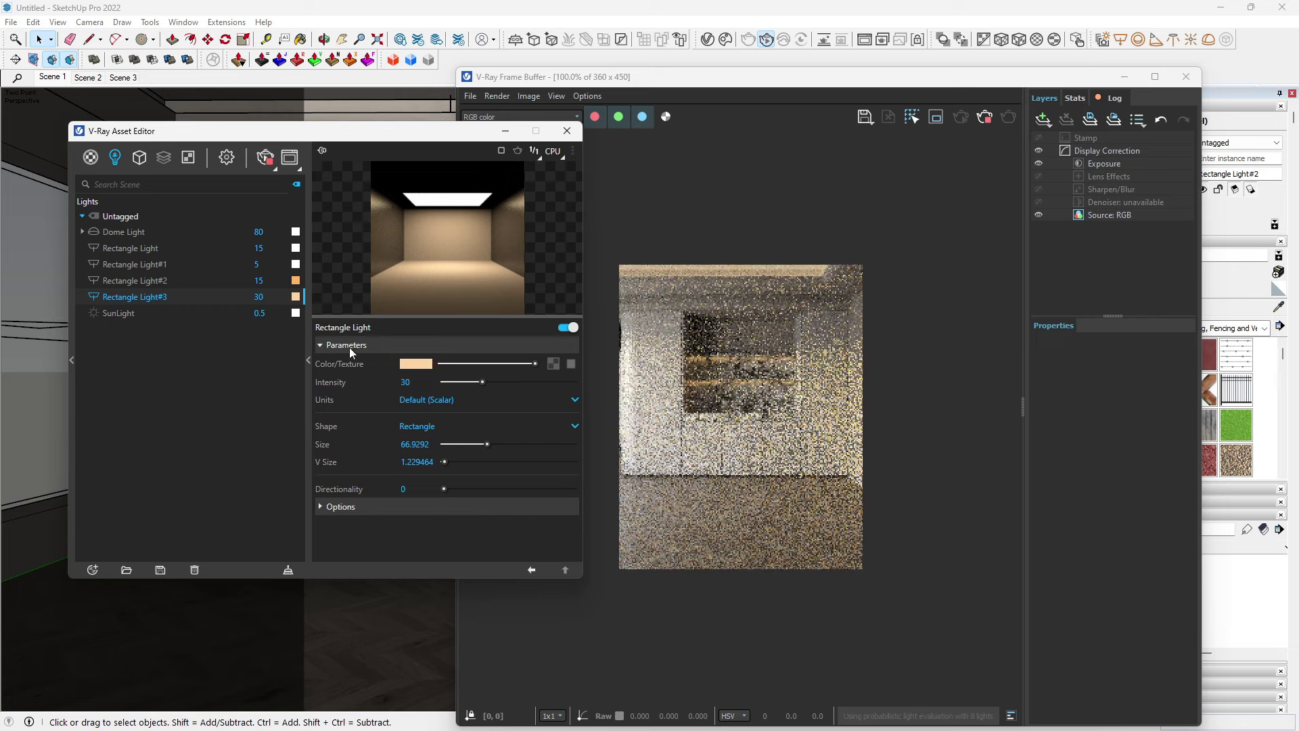
# Step: Warm Rectangle Light#3 to about 3361 K, then stop interactive rendering and close the Asset Editor
pyautogui.click(423, 364)
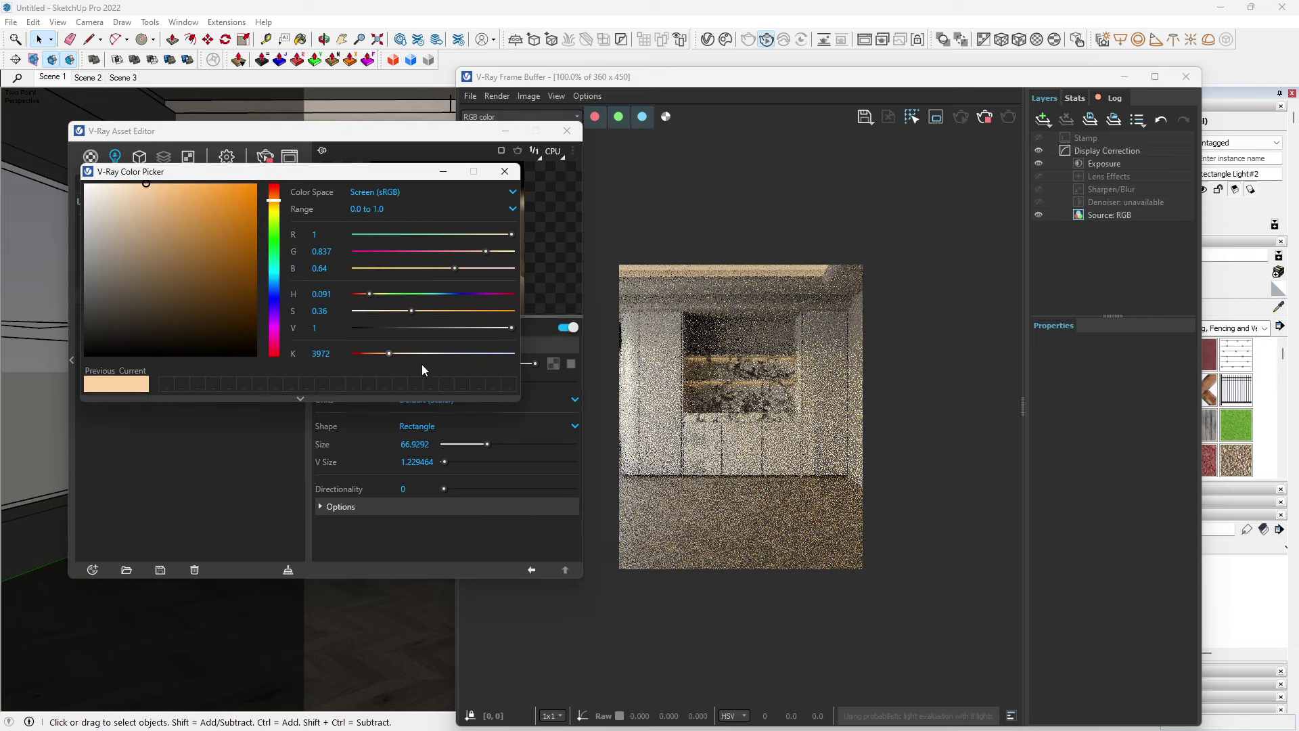
pyautogui.click(378, 353)
pyautogui.moveTo(379, 353); pyautogui.dragTo(383, 353)
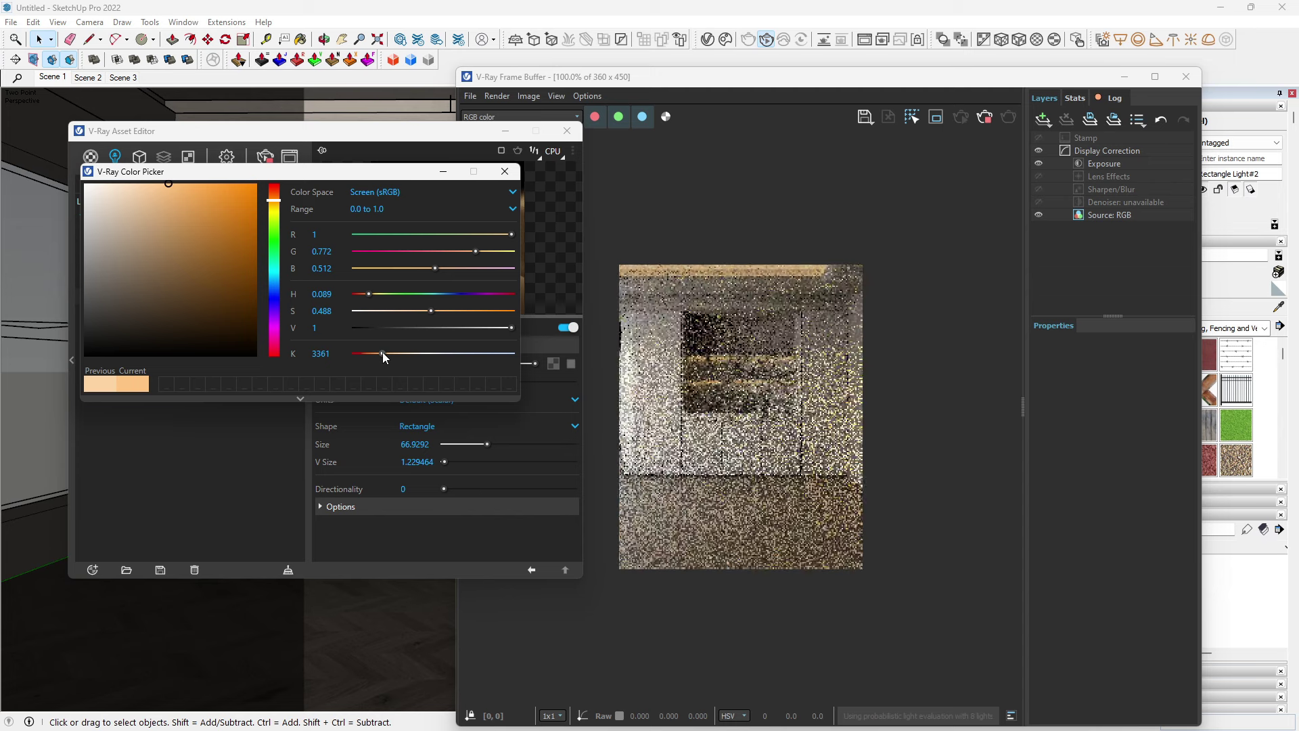
pyautogui.click(504, 171)
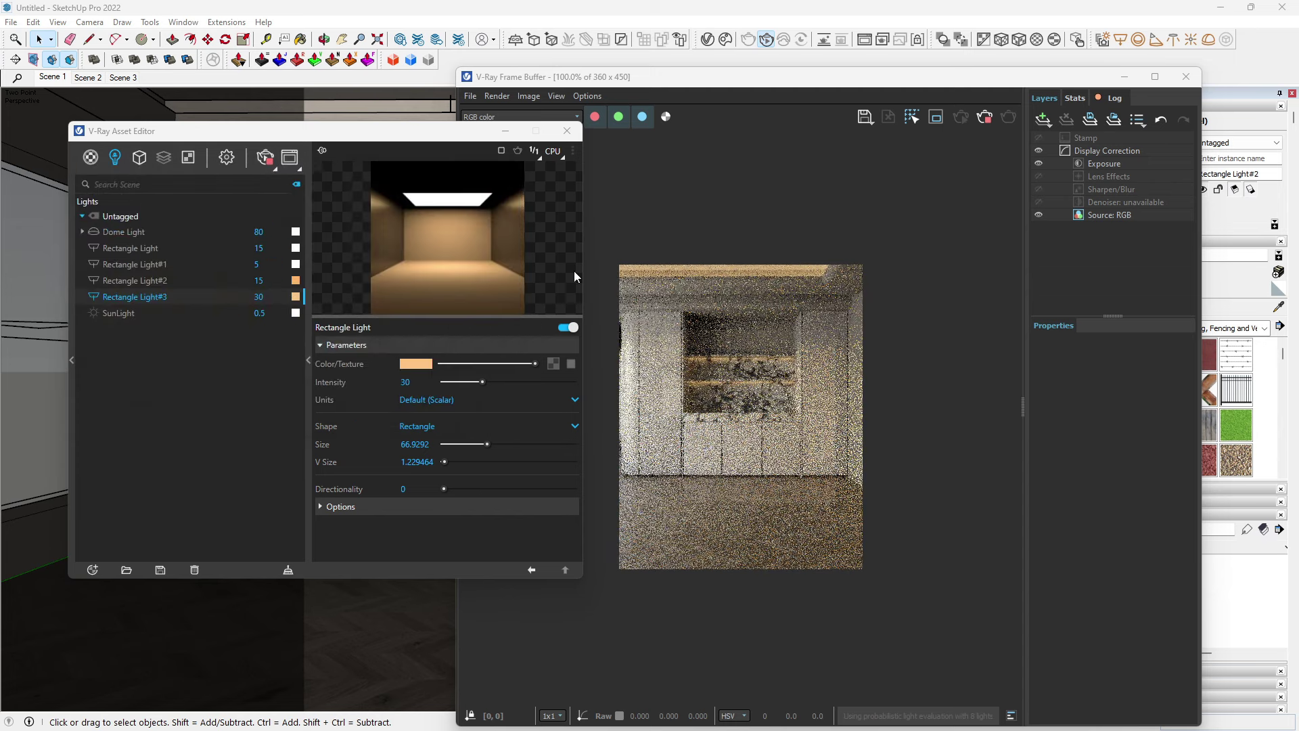
pyautogui.click(270, 163)
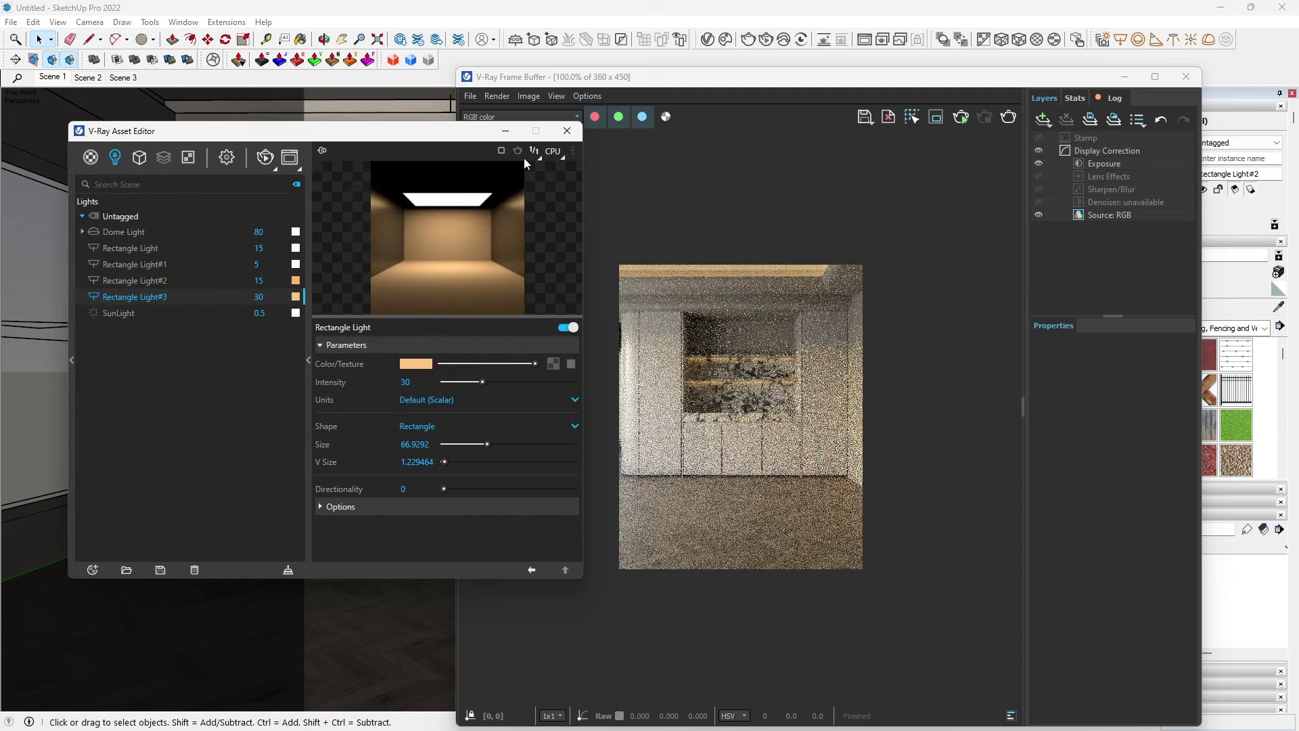
pyautogui.click(746, 395)
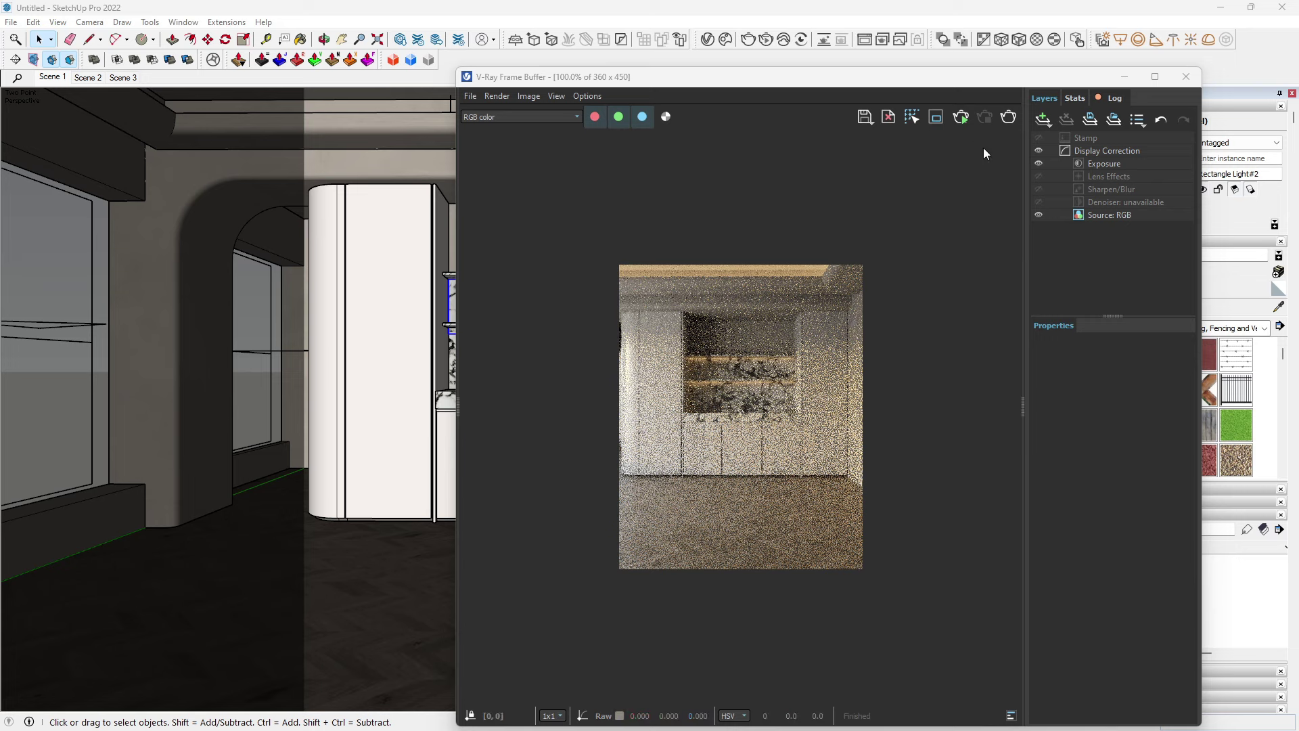
# Step: Close the frame buffer, clear the selection and unhide the hidden furniture and décor
pyautogui.click(1186, 76)
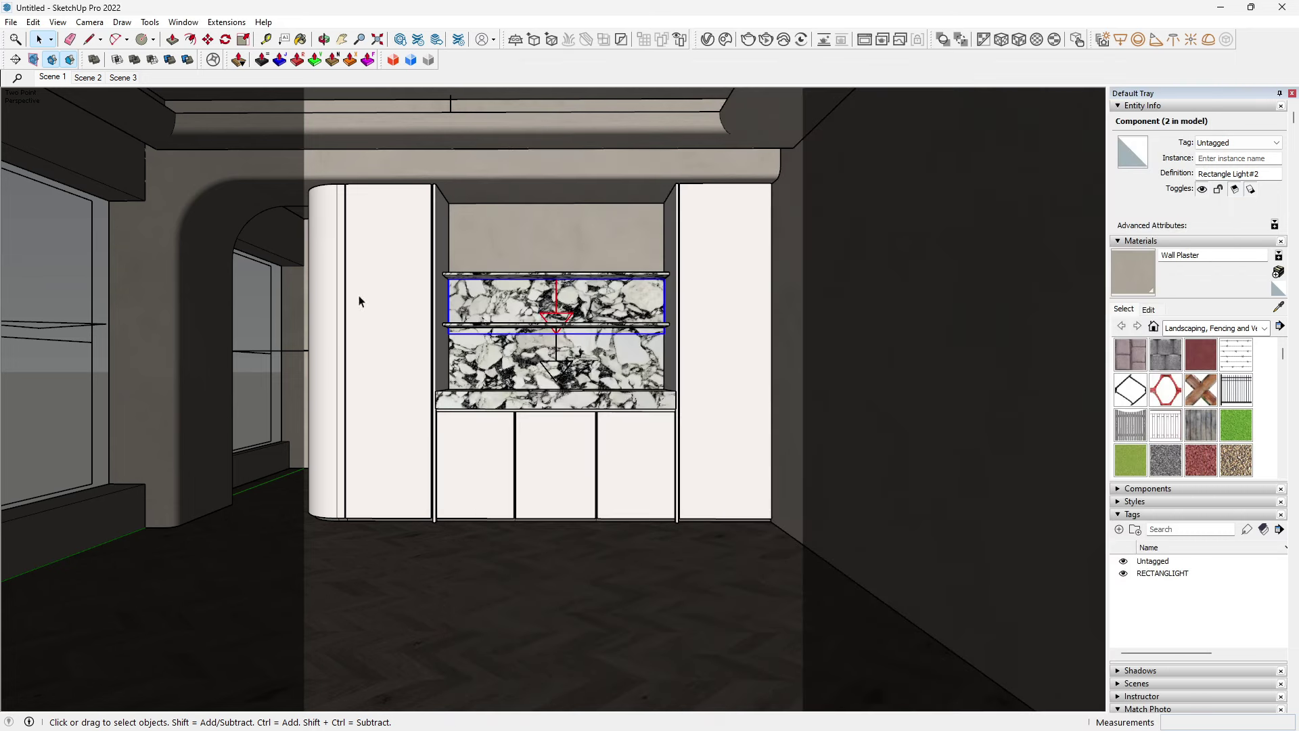
pyautogui.hotkey('ctrl', 't')
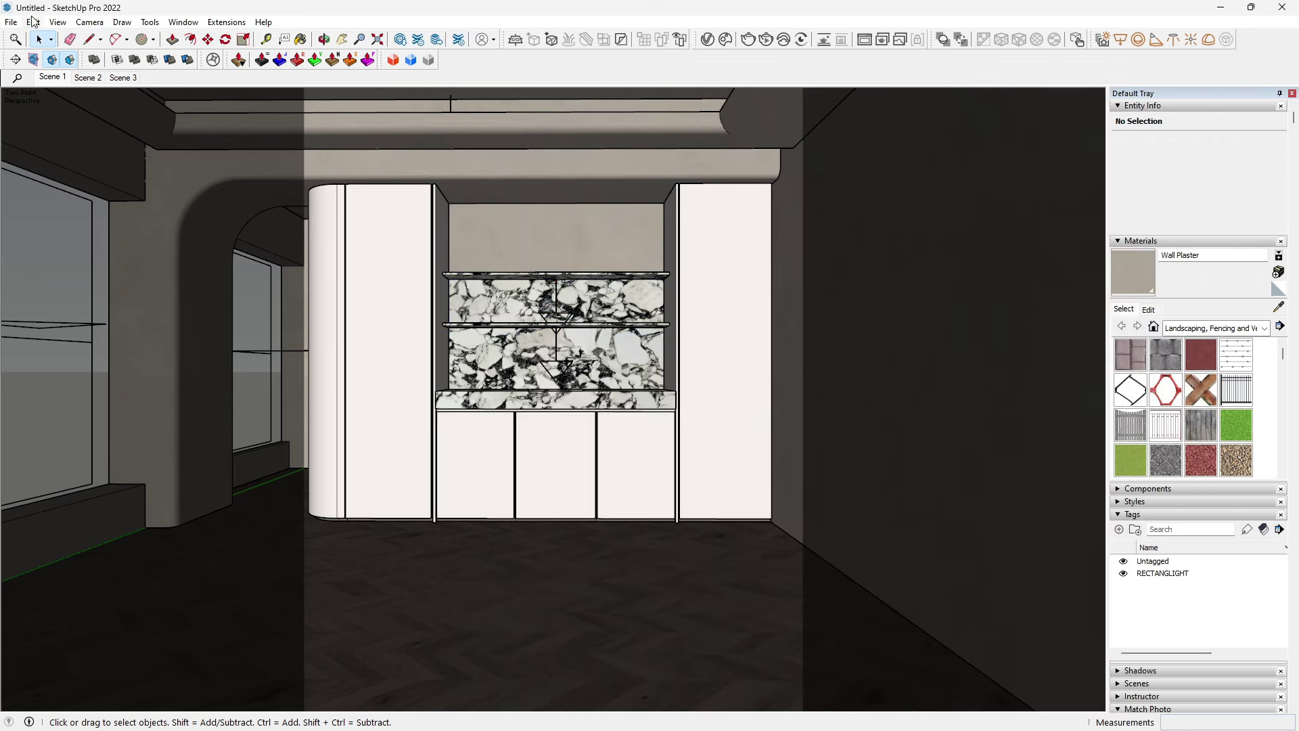
pyautogui.click(33, 23)
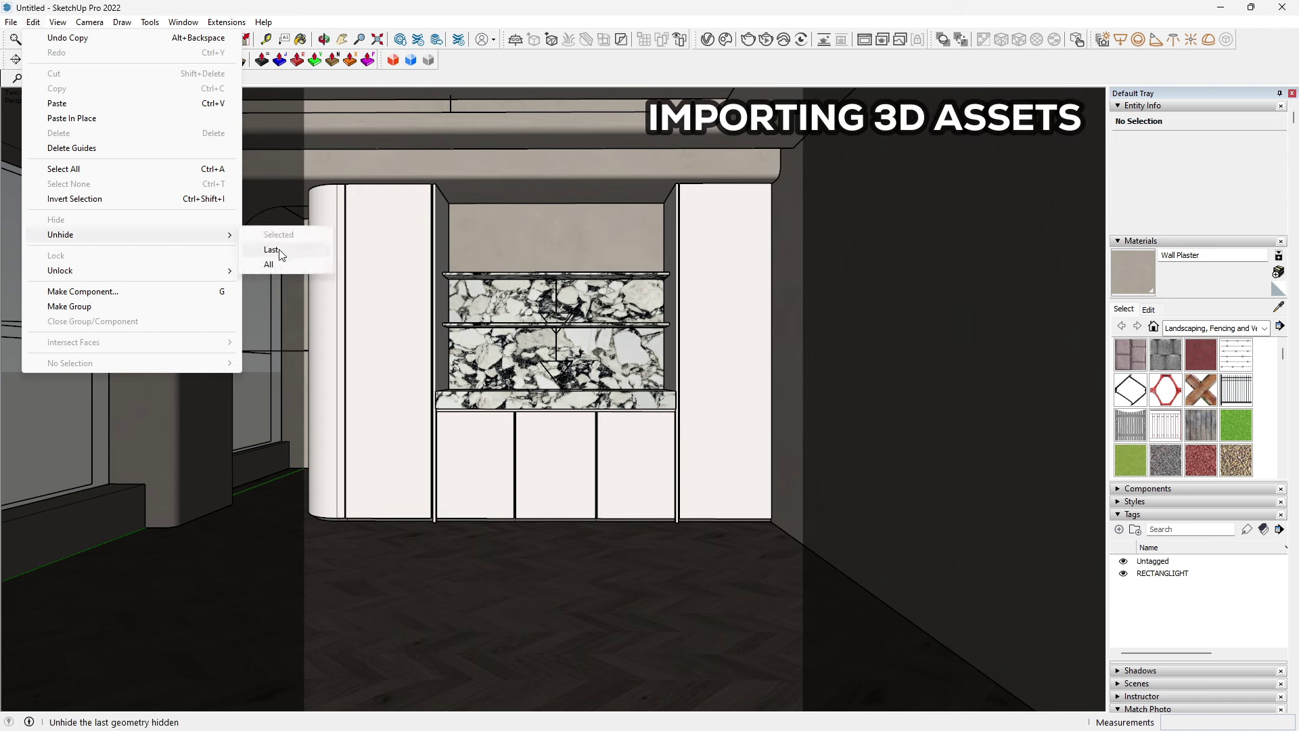
pyautogui.click(278, 265)
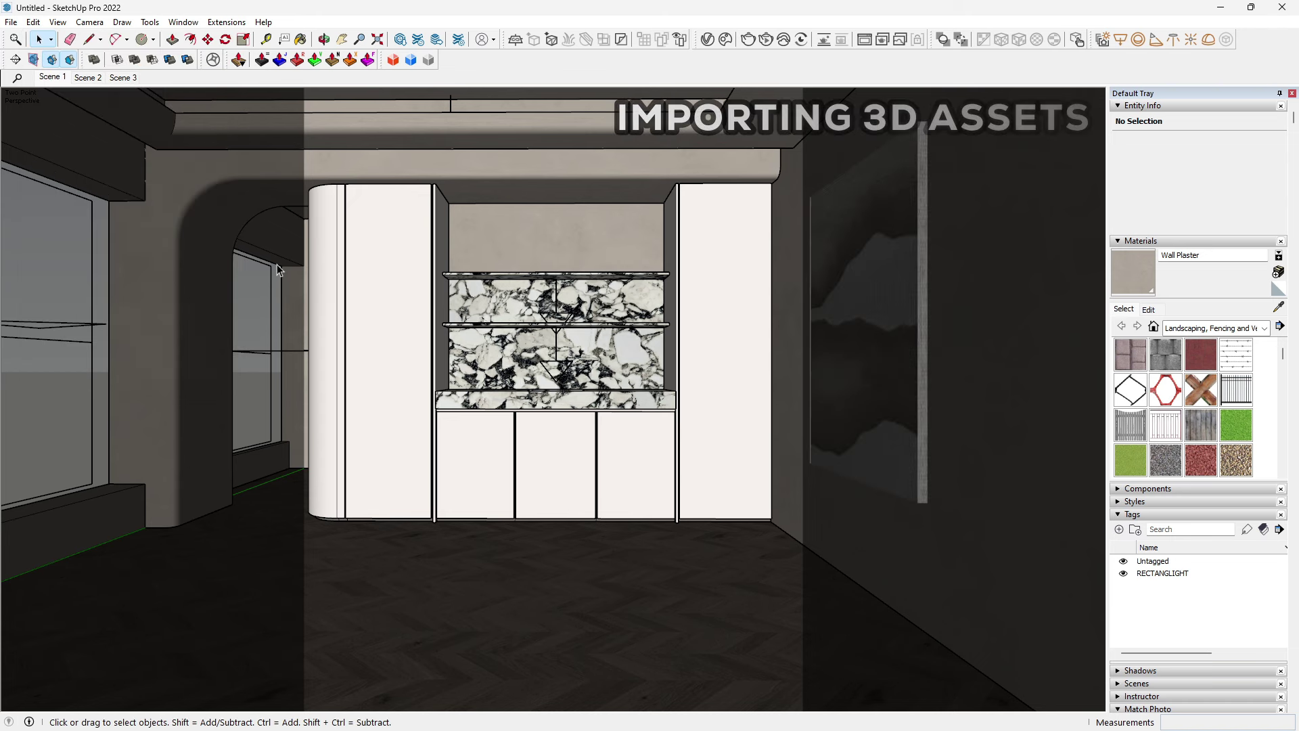
# Step: Update Scene 1 to the current view and start an interactive V-Ray render
pyautogui.rightClick(60, 80)
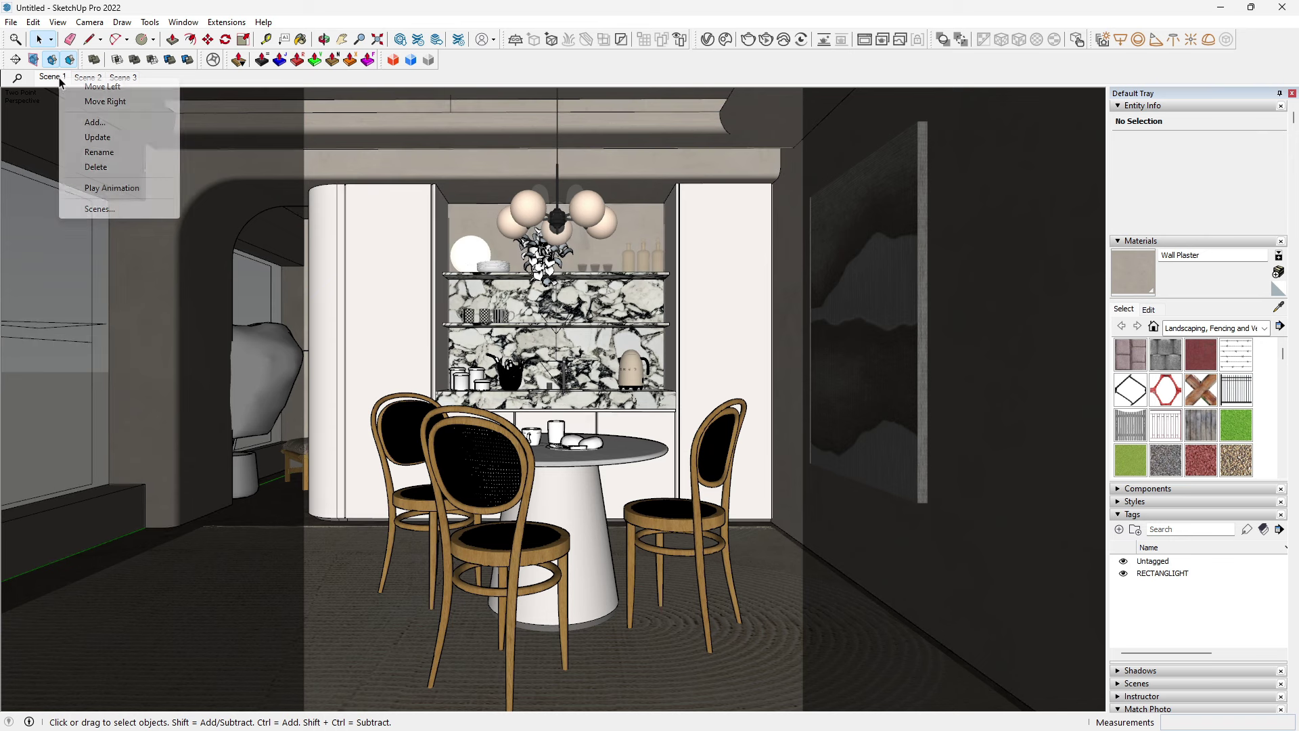
pyautogui.click(96, 137)
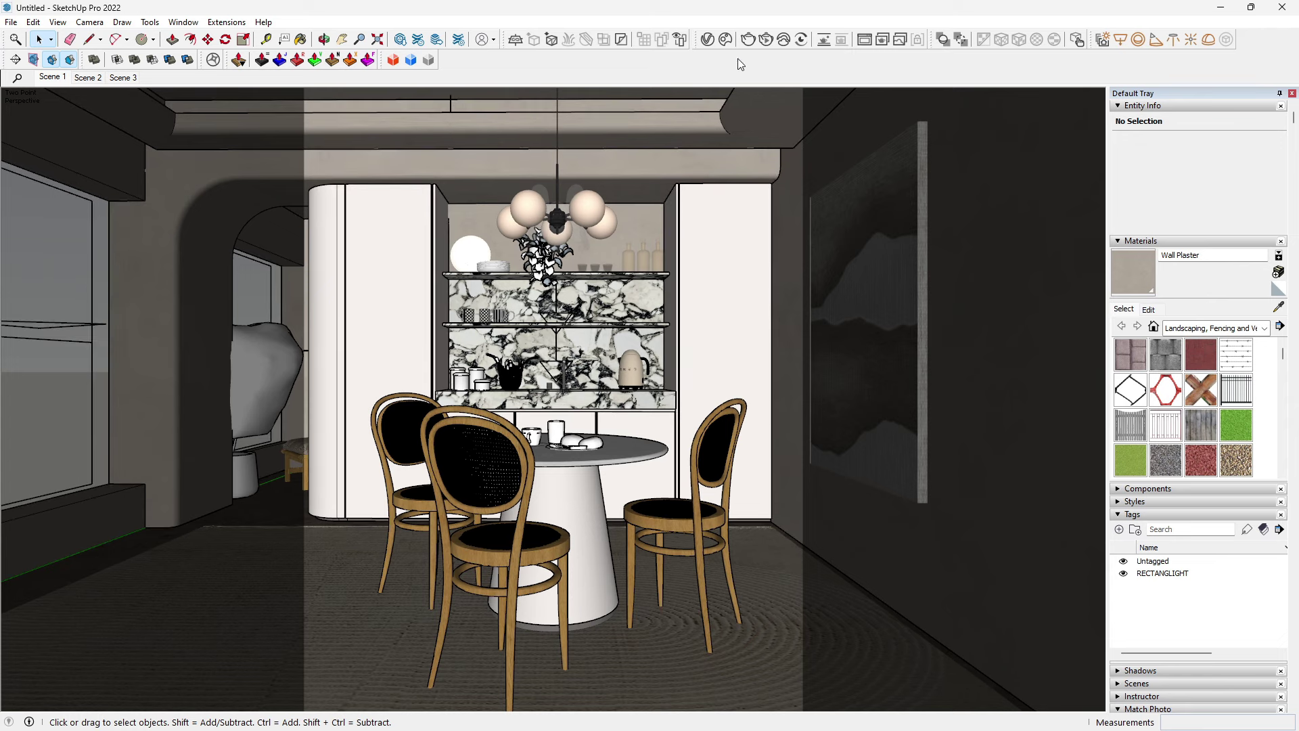
pyautogui.click(766, 42)
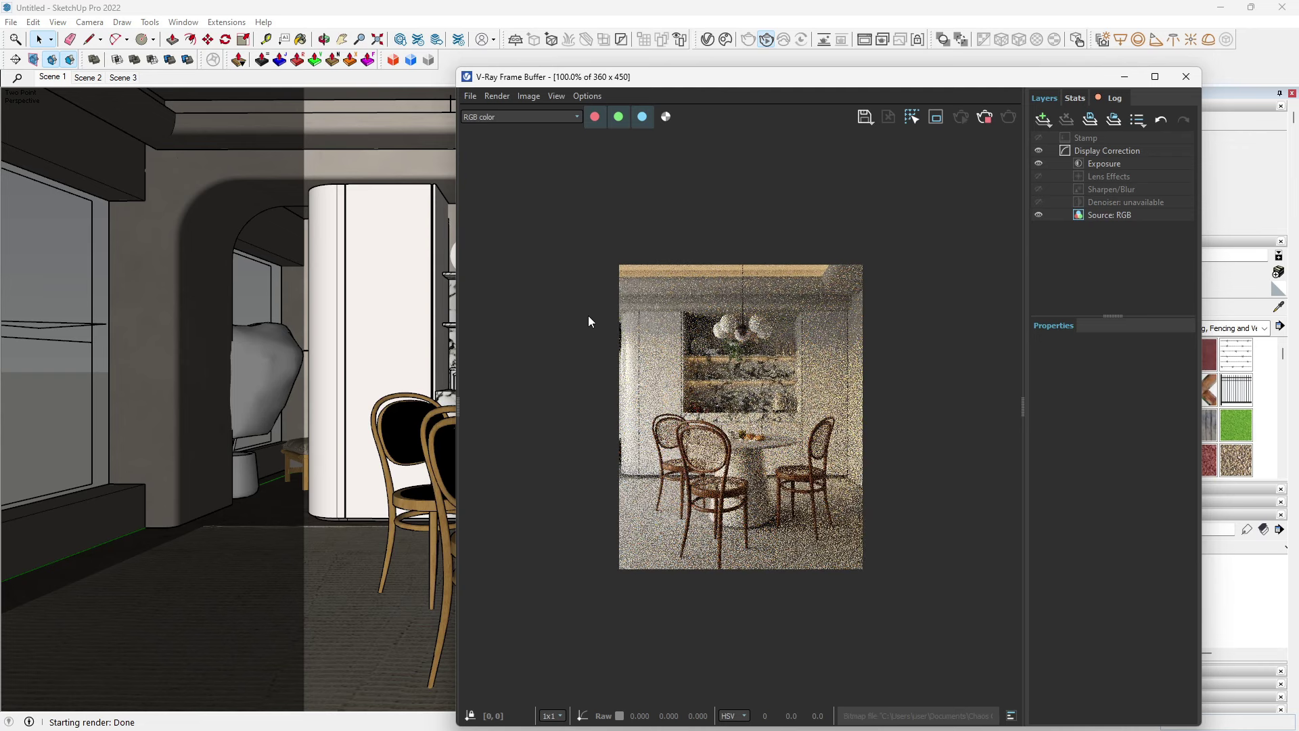
# Step: Zoom around the noisy dining nook render and bring up the list of correction layers
pyautogui.scroll(2, 787, 521)
pyautogui.scroll(-1, 776, 518)
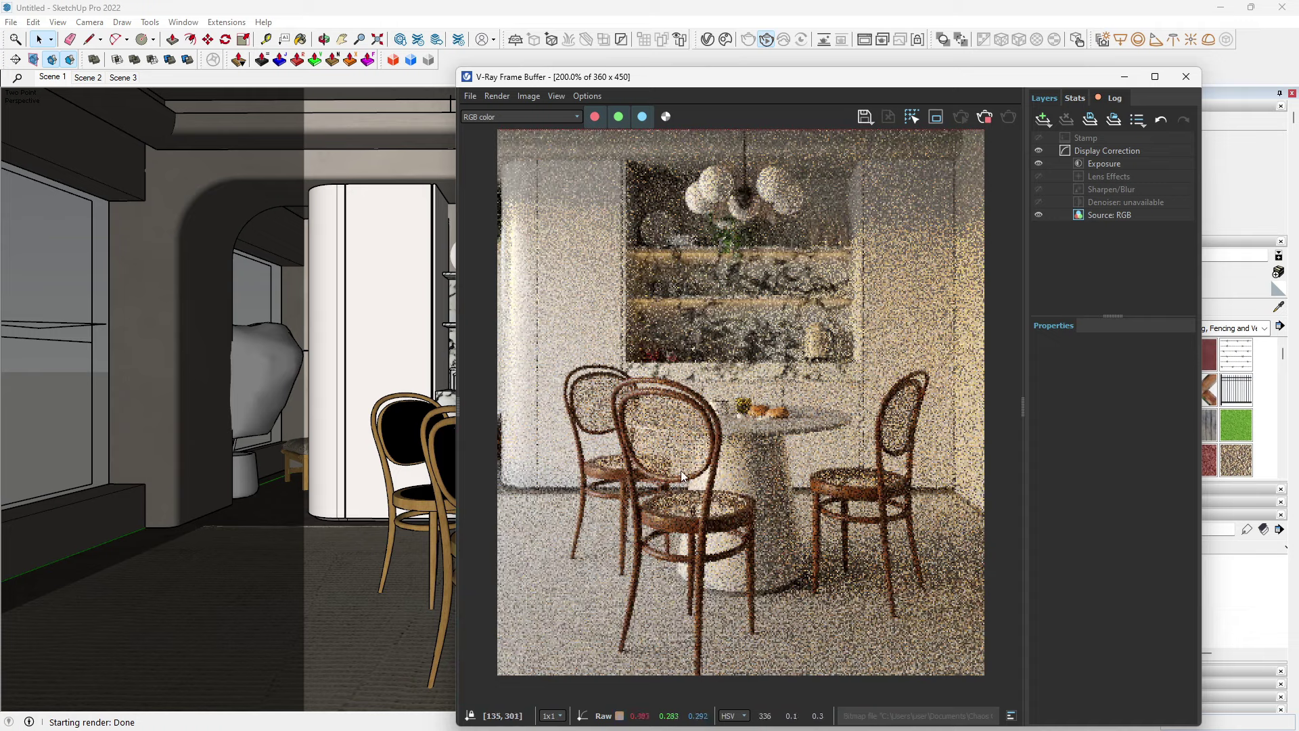
pyautogui.scroll(2, 687, 460)
pyautogui.scroll(-3, 688, 460)
pyautogui.scroll(2, 781, 504)
pyautogui.scroll(-2, 622, 415)
pyautogui.scroll(1, 807, 510)
pyautogui.scroll(-1, 807, 510)
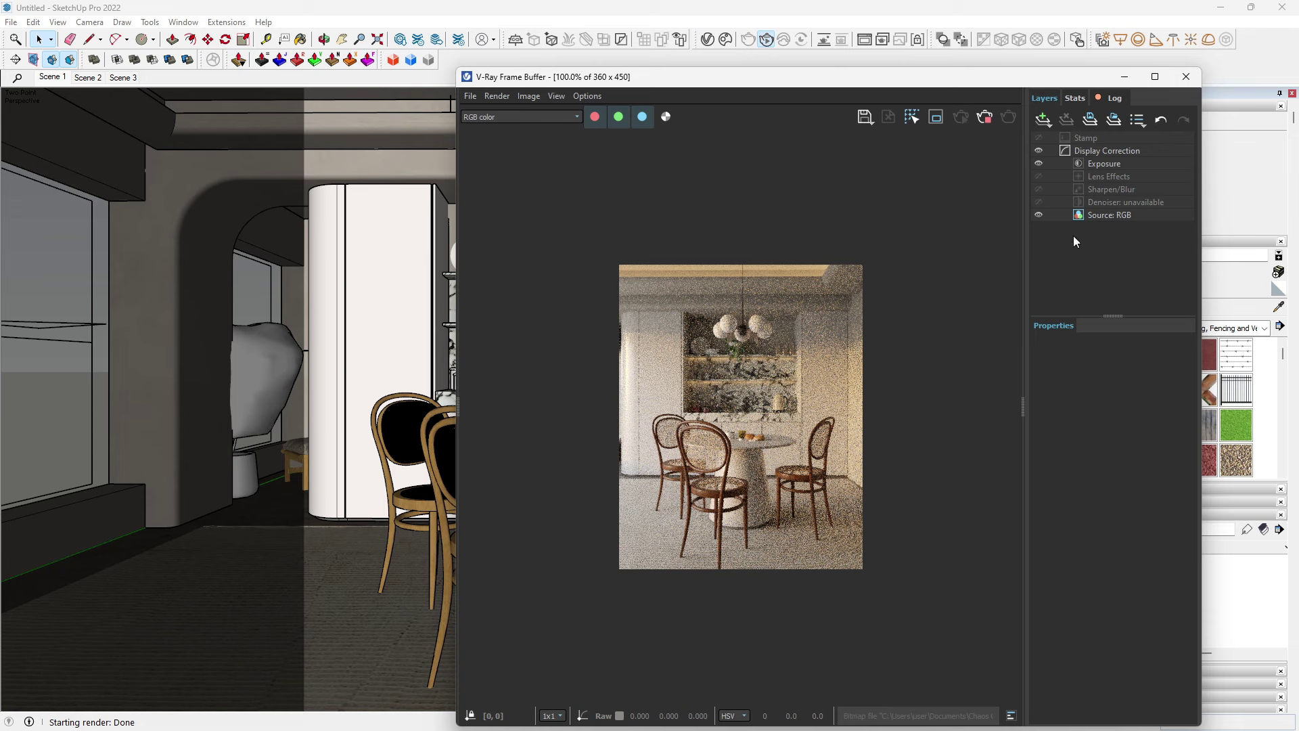
pyautogui.click(1043, 122)
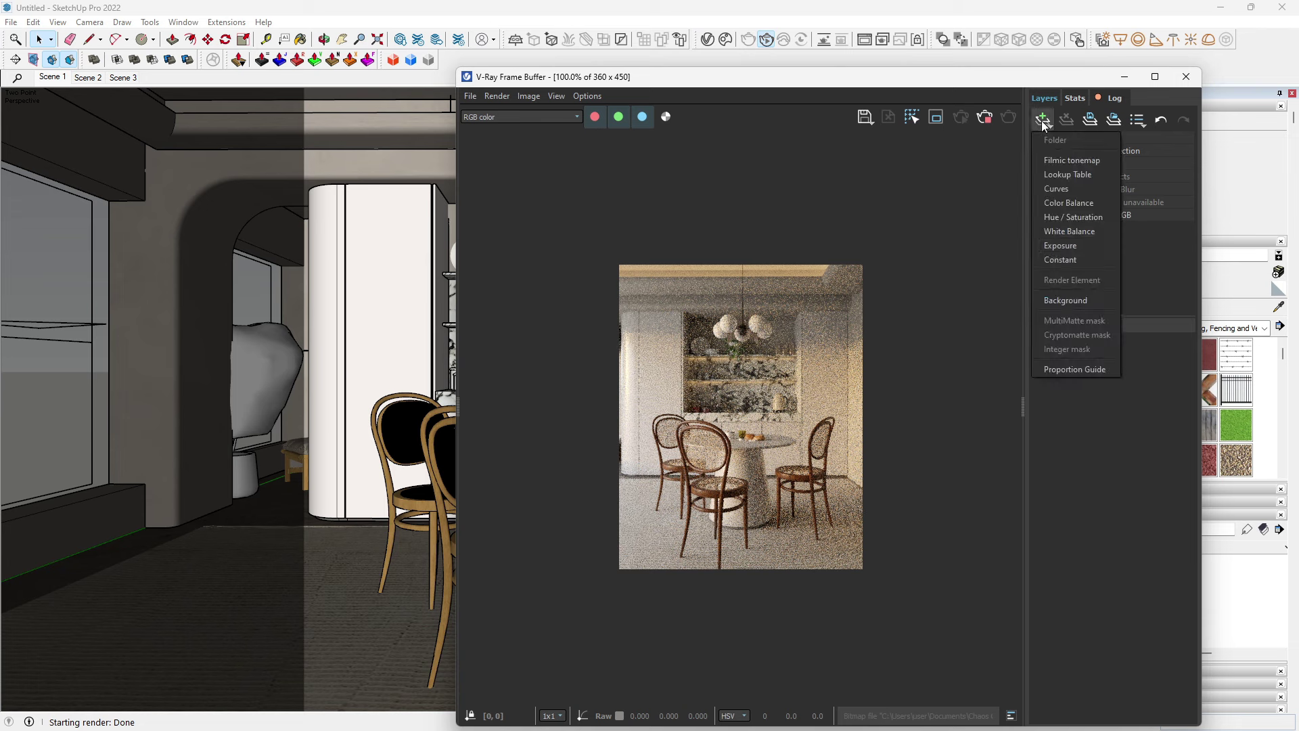
# Step: Add Lookup Table and Filmic tonemap layers, with the Filmic blend at 0.395
pyautogui.click(1052, 174)
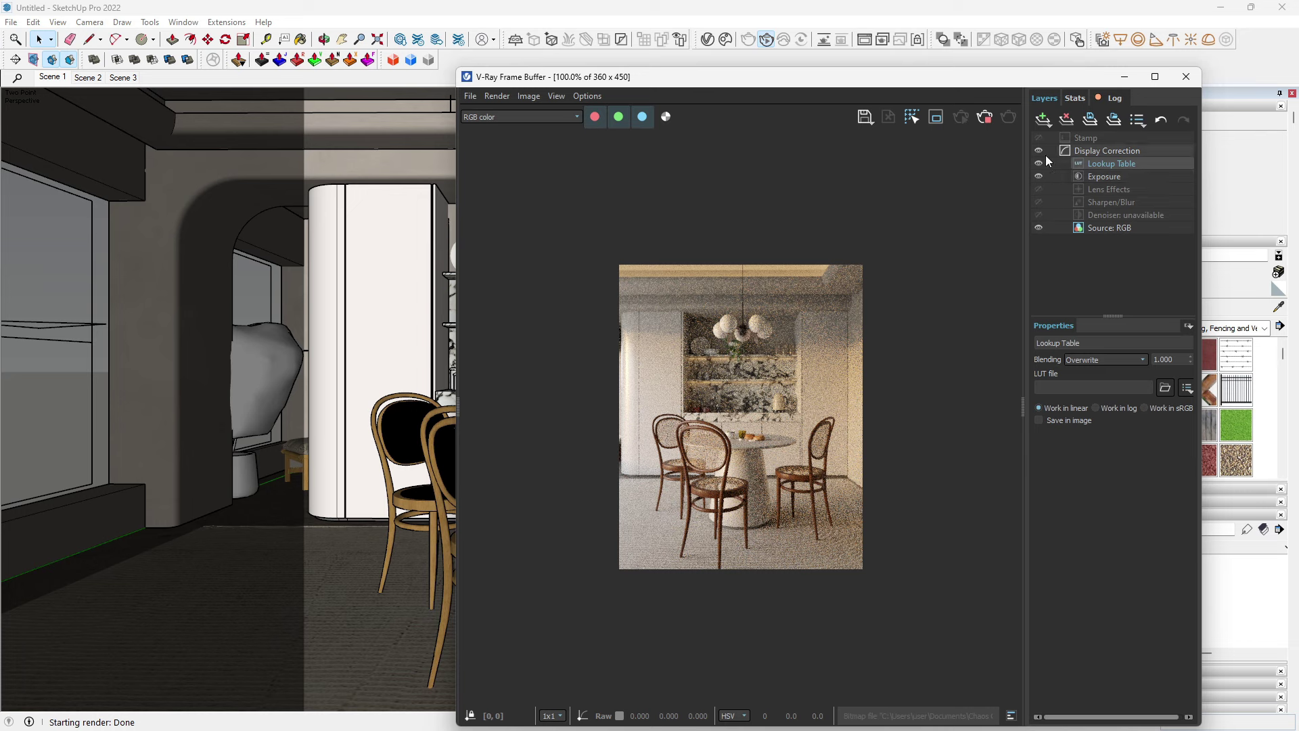
pyautogui.click(1043, 121)
pyautogui.click(1053, 158)
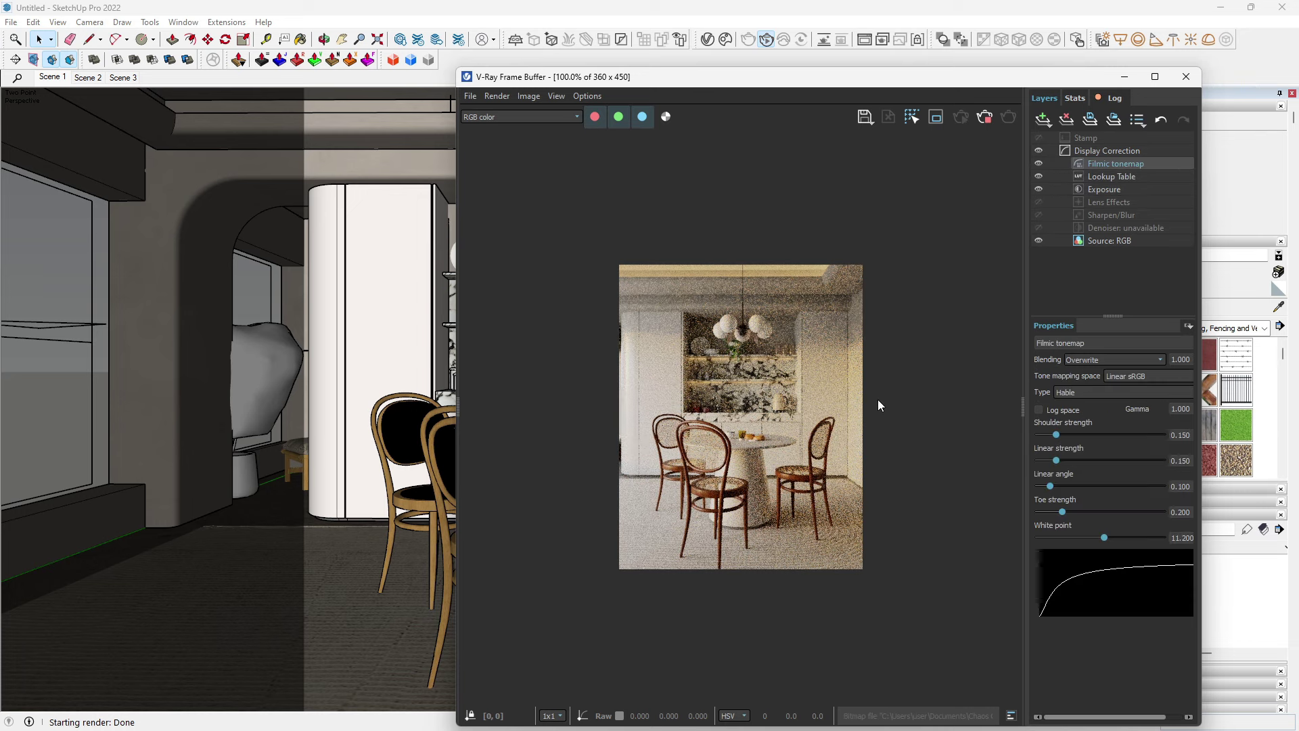
pyautogui.scroll(1, 878, 399)
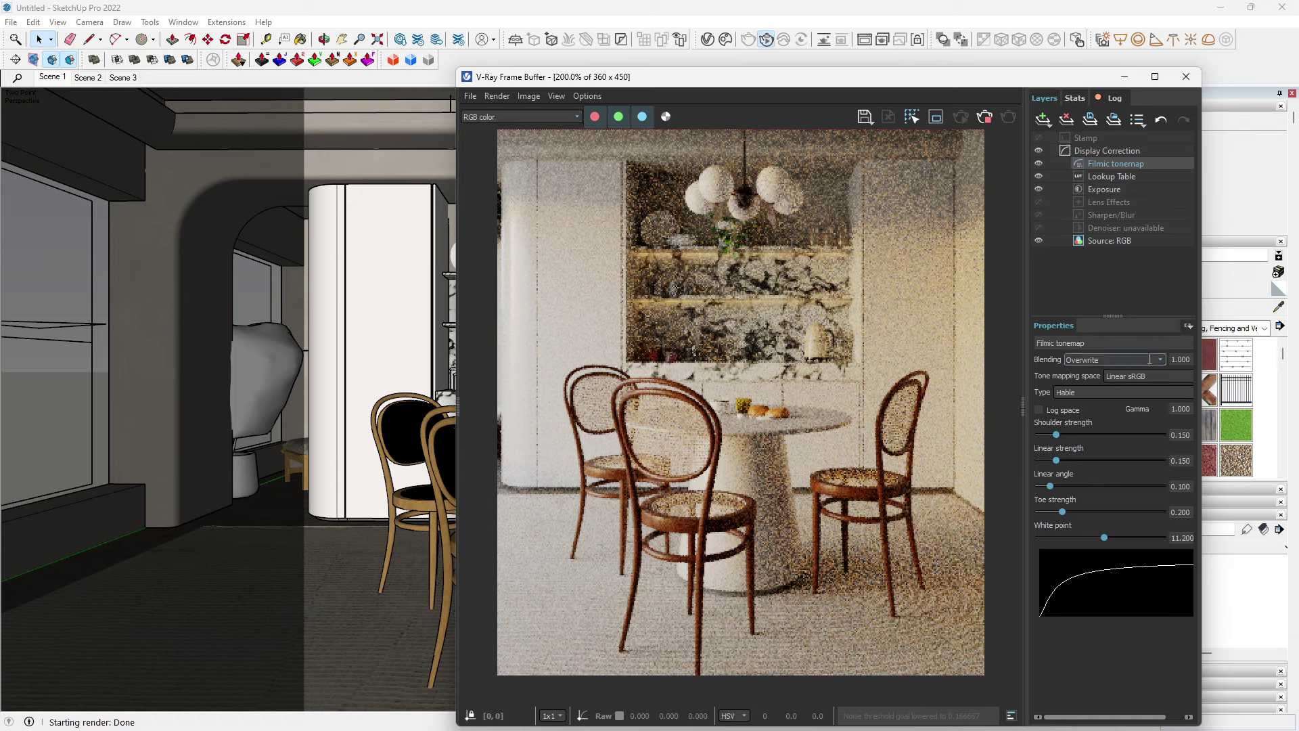
pyautogui.moveTo(1188, 364); pyautogui.dragTo(1190, 447)
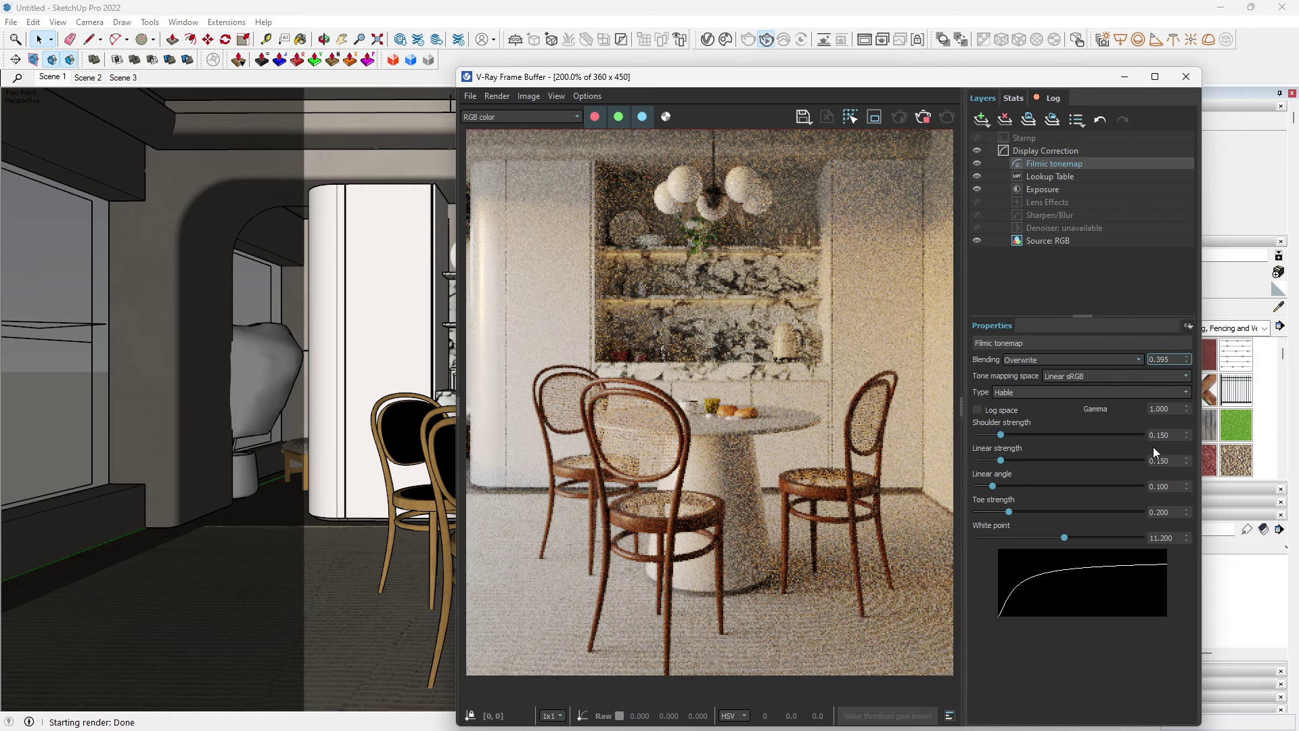
pyautogui.scroll(-2, 739, 438)
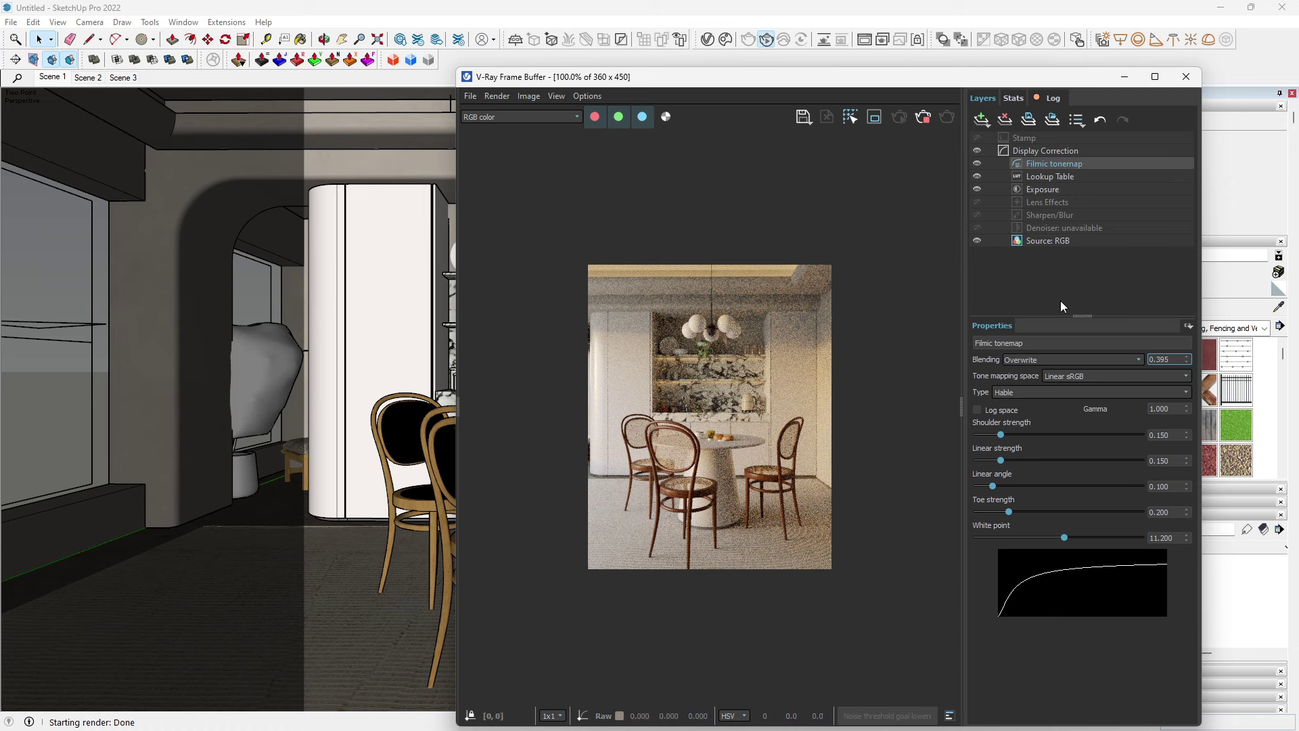
# Step: Load Kim_Amland_Photographic_03.cube from the lut folder into the Lookup Table layer
pyautogui.click(1041, 177)
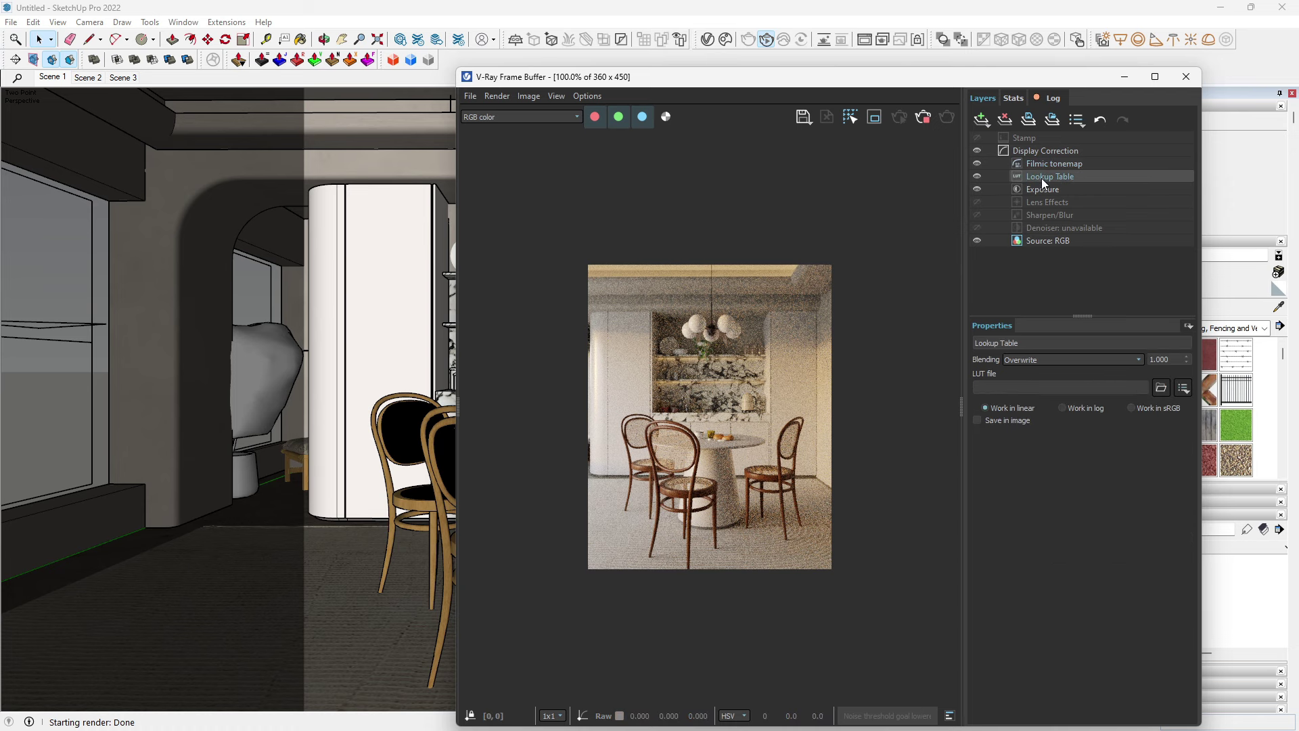
pyautogui.click(1167, 391)
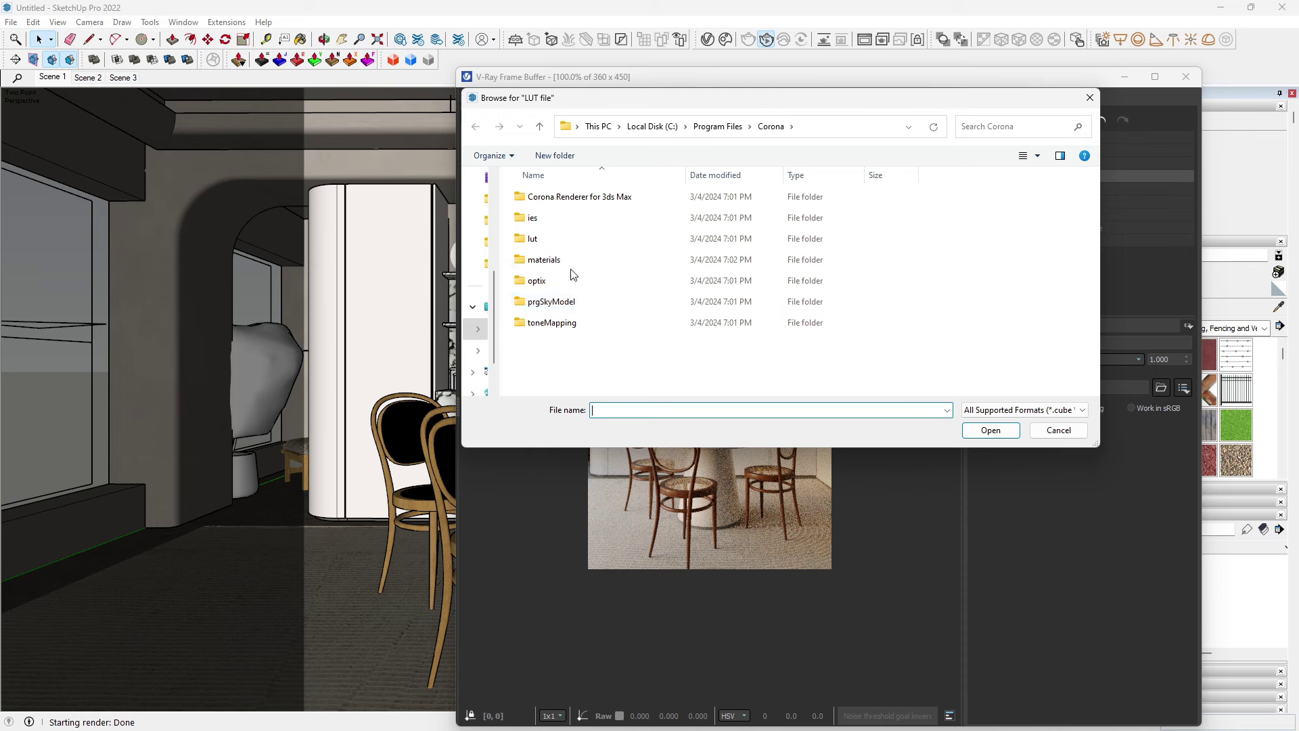
pyautogui.doubleClick(537, 239)
pyautogui.scroll(-3, 632, 355)
pyautogui.scroll(-3, 633, 354)
pyautogui.scroll(-3, 634, 352)
pyautogui.scroll(-3, 636, 352)
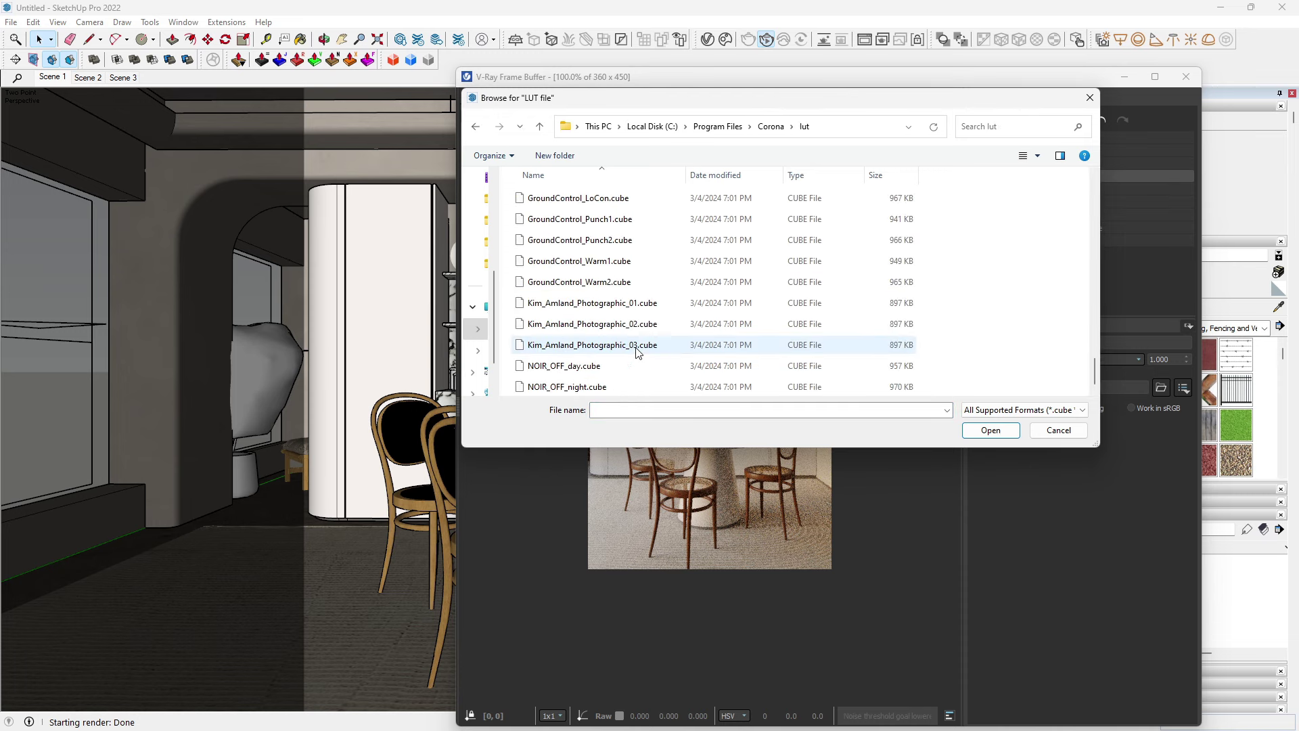
pyautogui.click(639, 346)
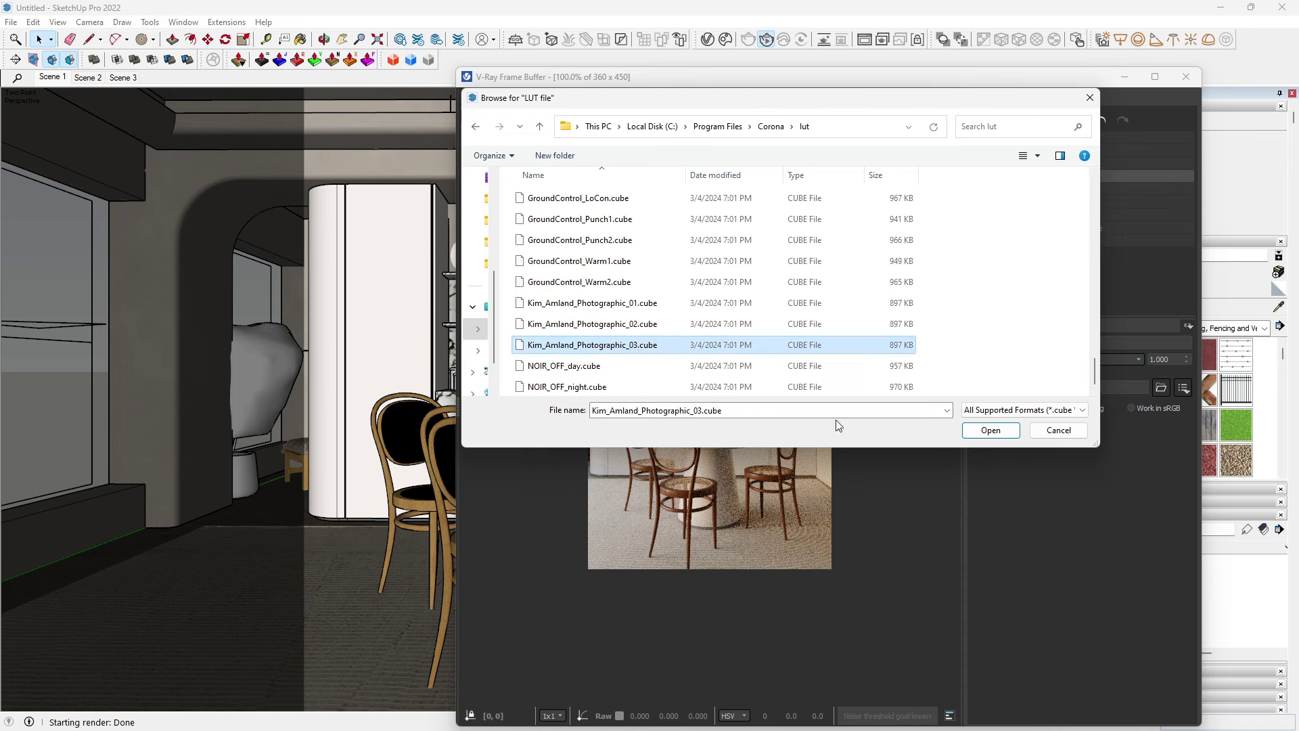
pyautogui.click(994, 431)
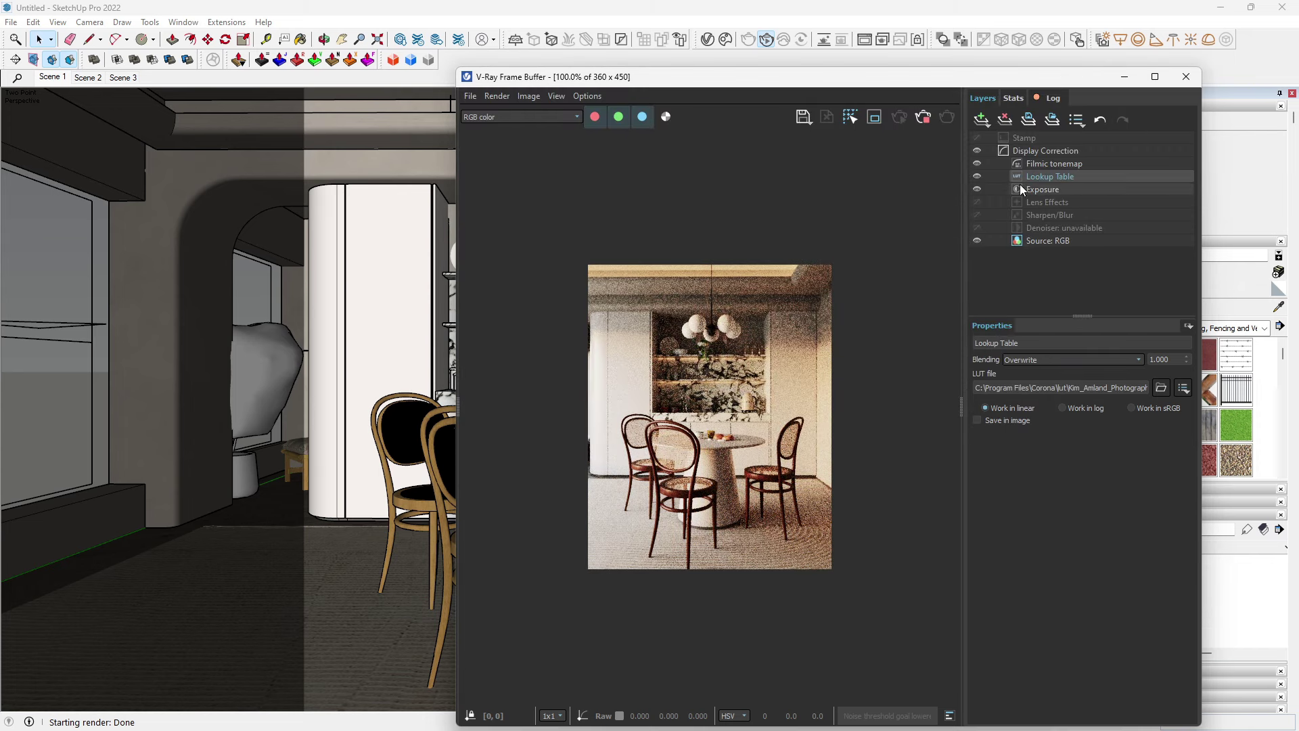
# Step: Compare the render with Filmic toggled, cut LUT blend to 0.235 and raise exposure to 1.379
pyautogui.click(976, 163)
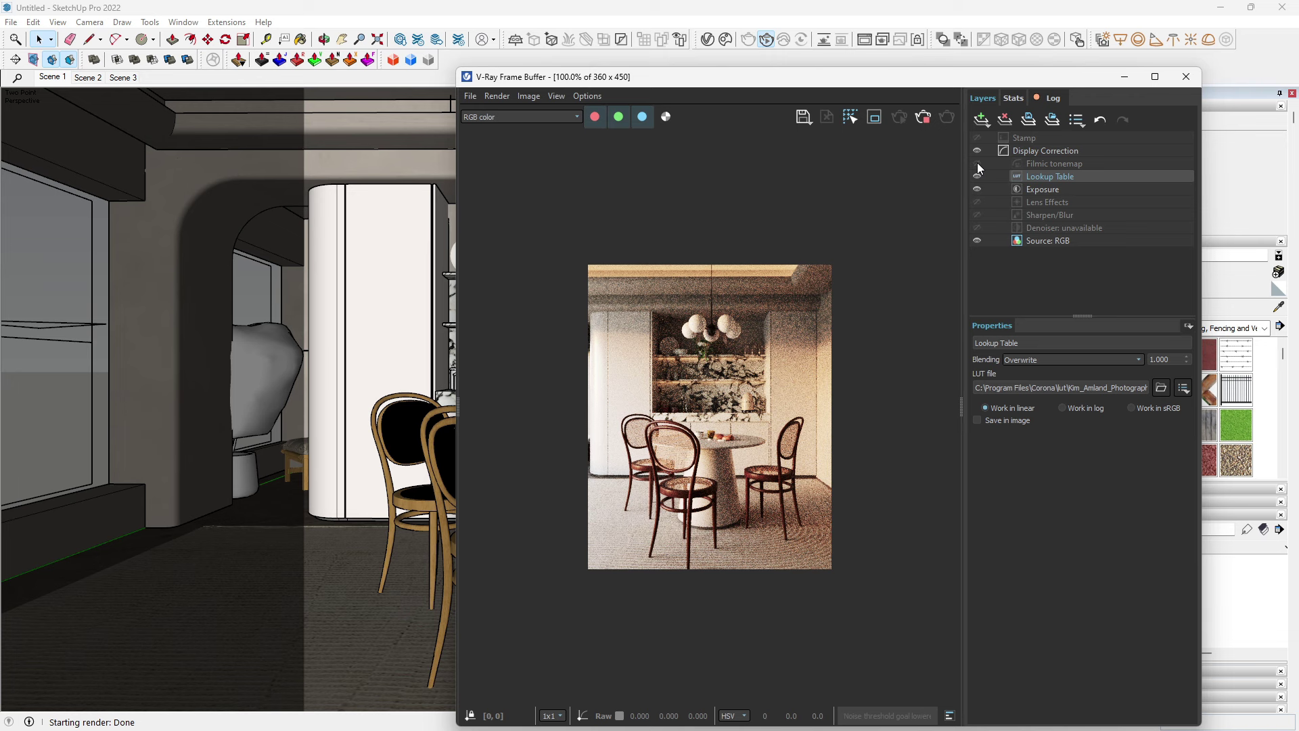
pyautogui.click(977, 162)
pyautogui.moveTo(1188, 361)
pyautogui.mouseDown()
pyautogui.moveTo(1182, 467)
pyautogui.moveTo(1173, 462)
pyautogui.mouseUp()
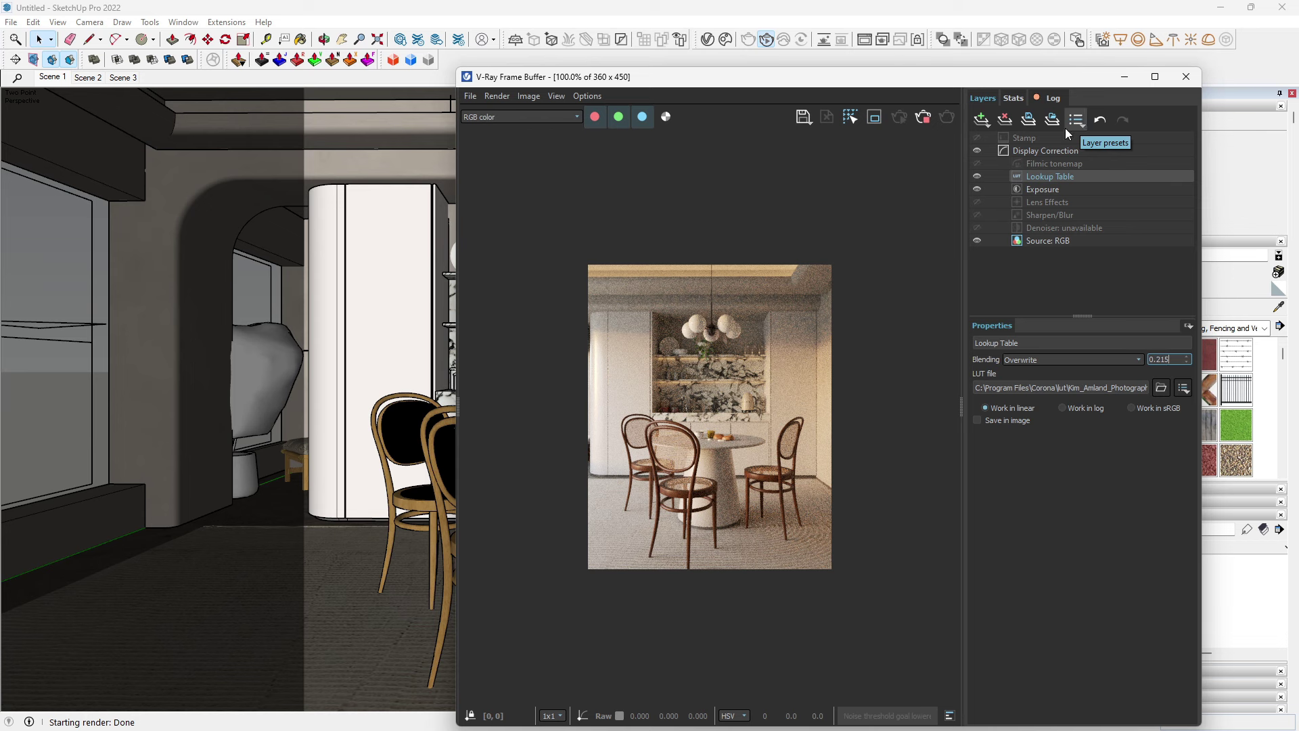
pyautogui.click(1041, 191)
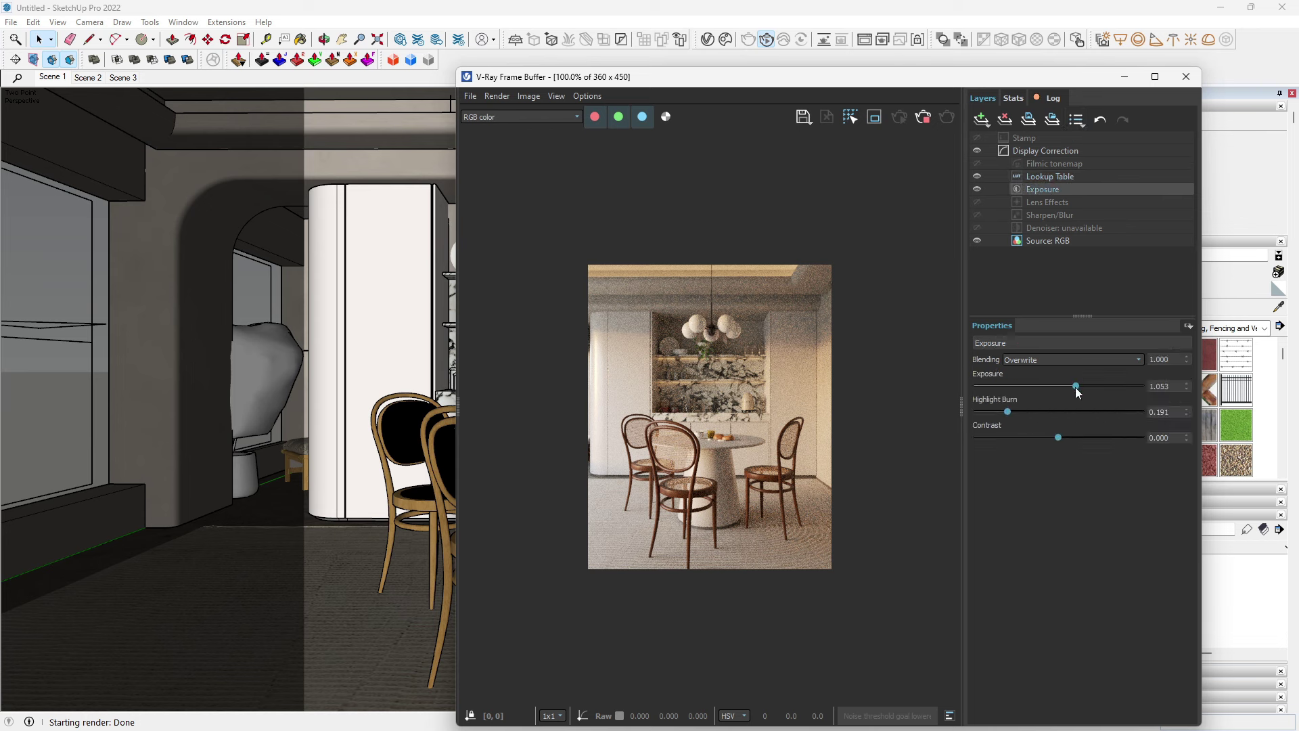
pyautogui.moveTo(1076, 387); pyautogui.dragTo(1081, 387)
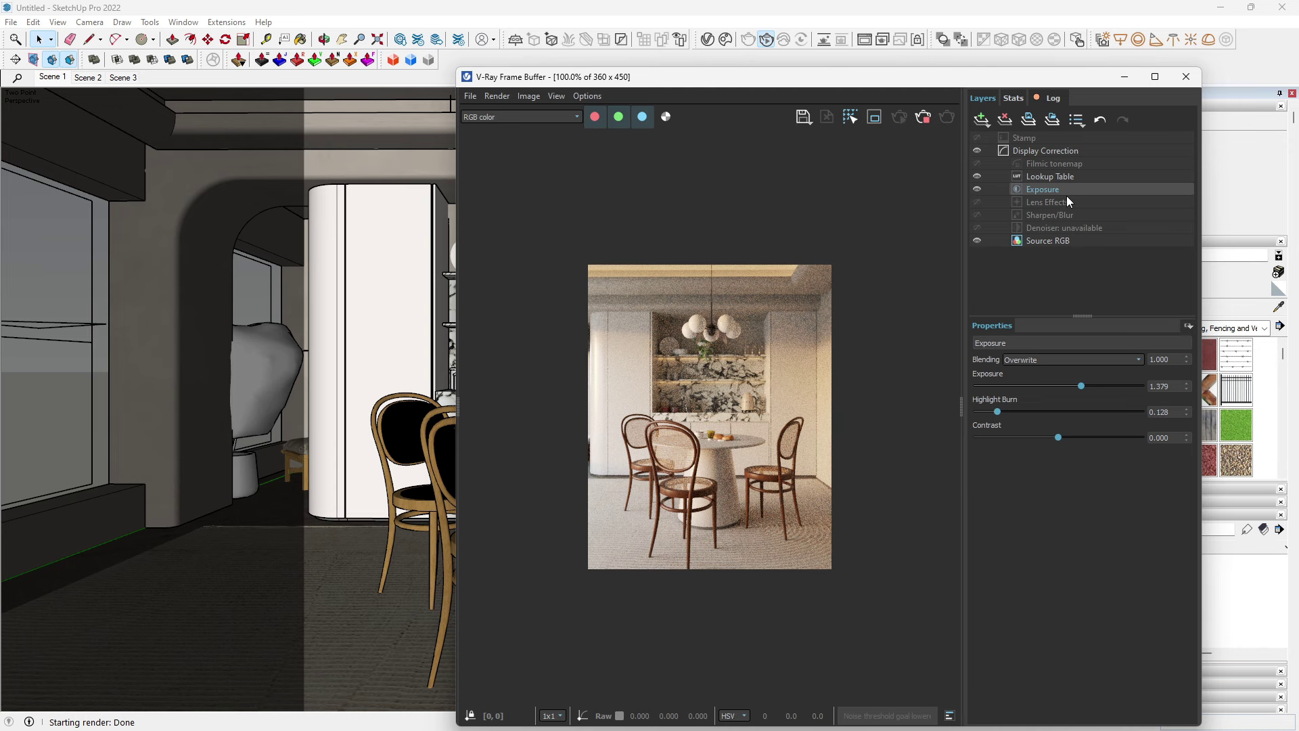
# Step: Add a Hue / Saturation layer with saturation lowered to -0.152
pyautogui.scroll(-2, 691, 440)
pyautogui.scroll(2, 717, 438)
pyautogui.scroll(1, 730, 437)
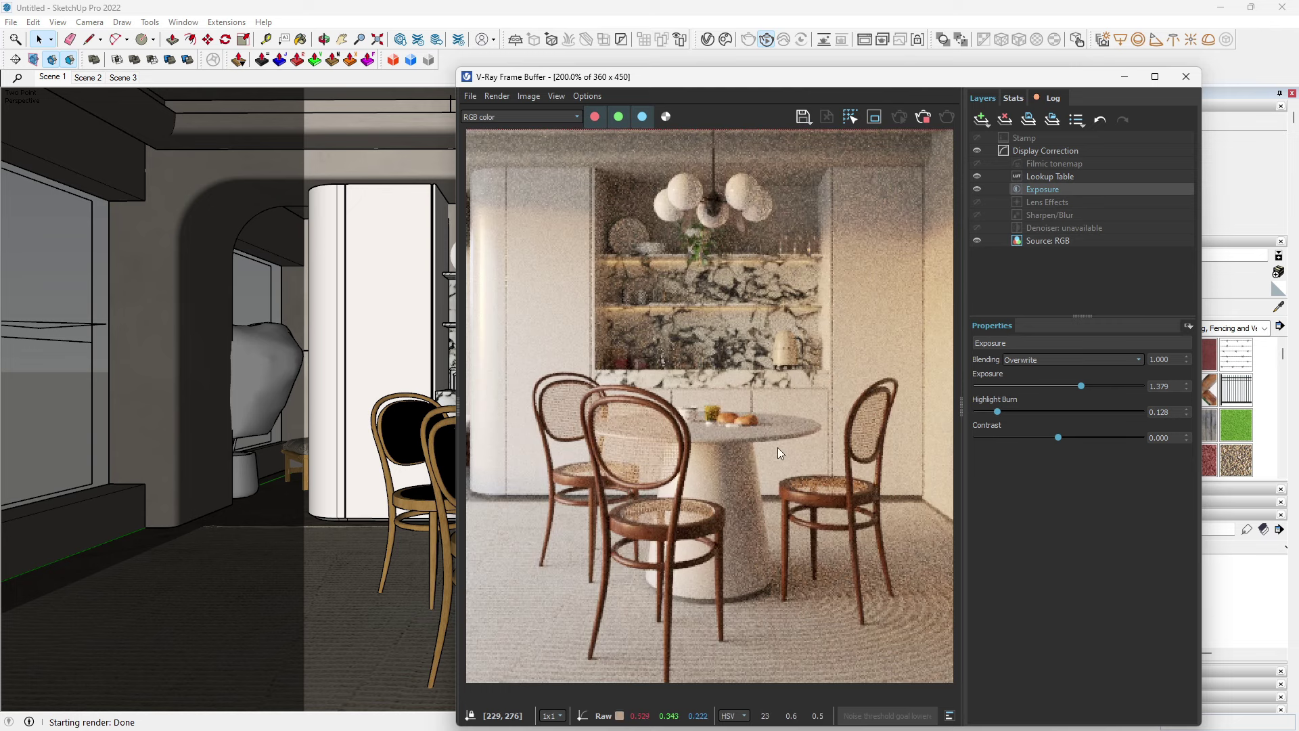
pyautogui.scroll(1, 773, 449)
pyautogui.scroll(-1, 745, 432)
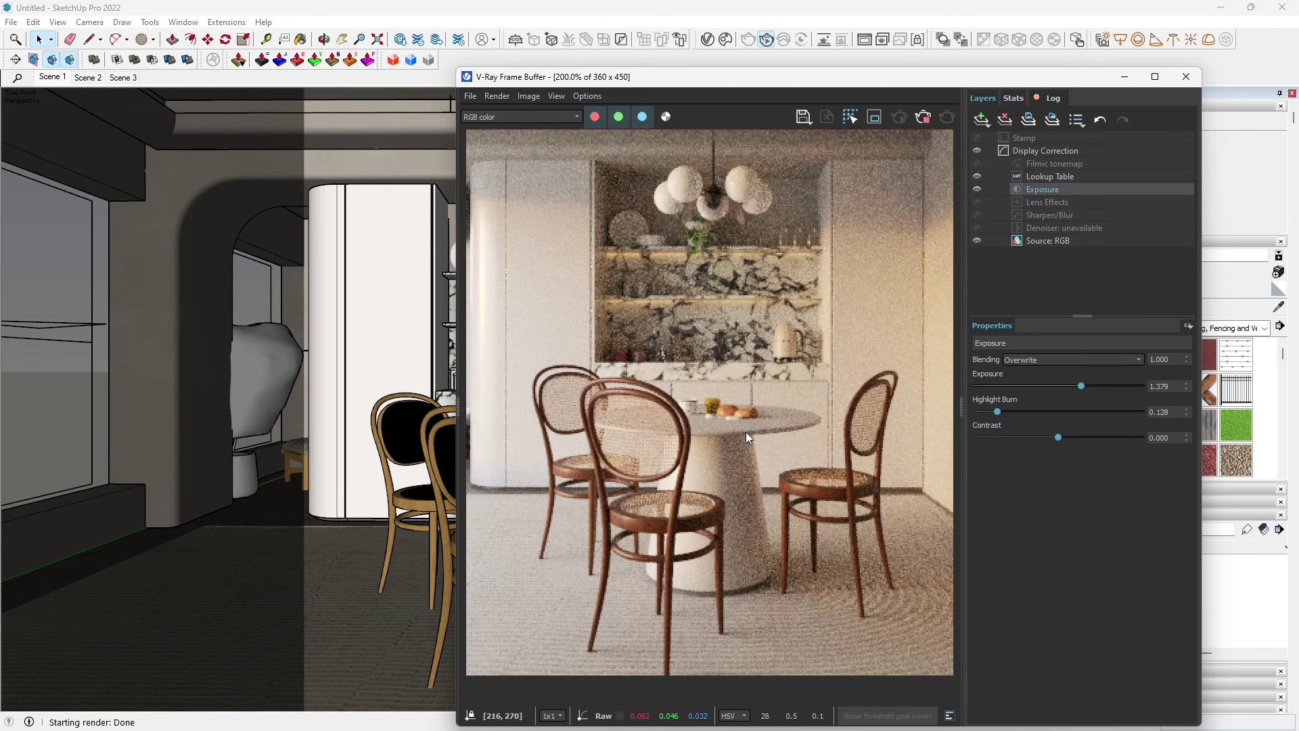
pyautogui.scroll(1, 741, 213)
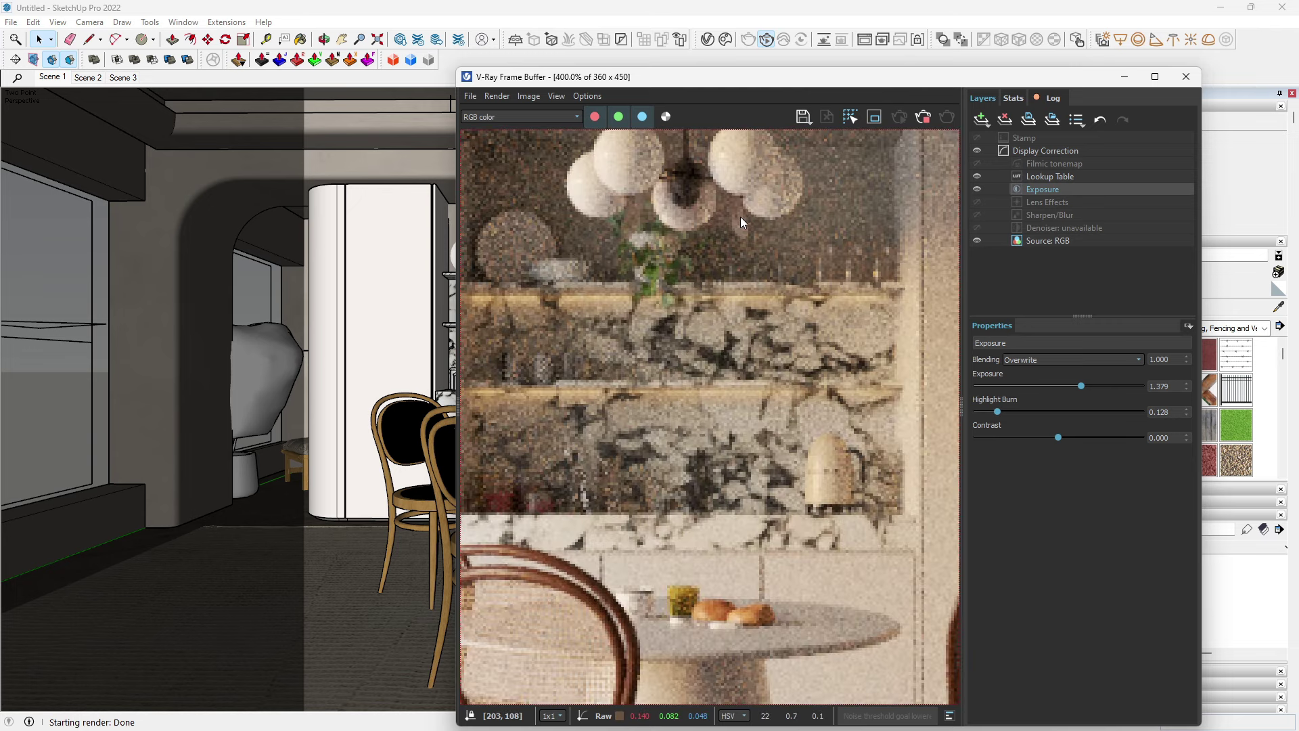
pyautogui.scroll(-2, 740, 216)
pyautogui.scroll(1, 740, 217)
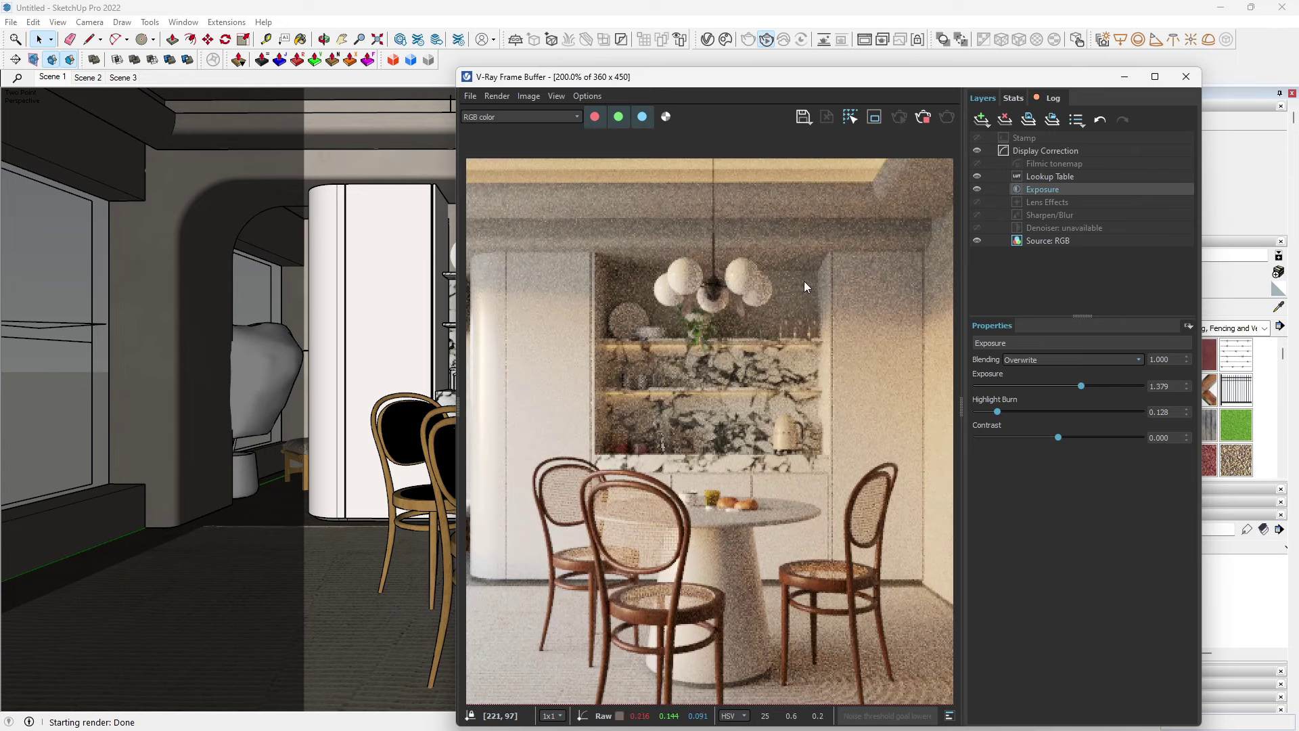
pyautogui.click(988, 125)
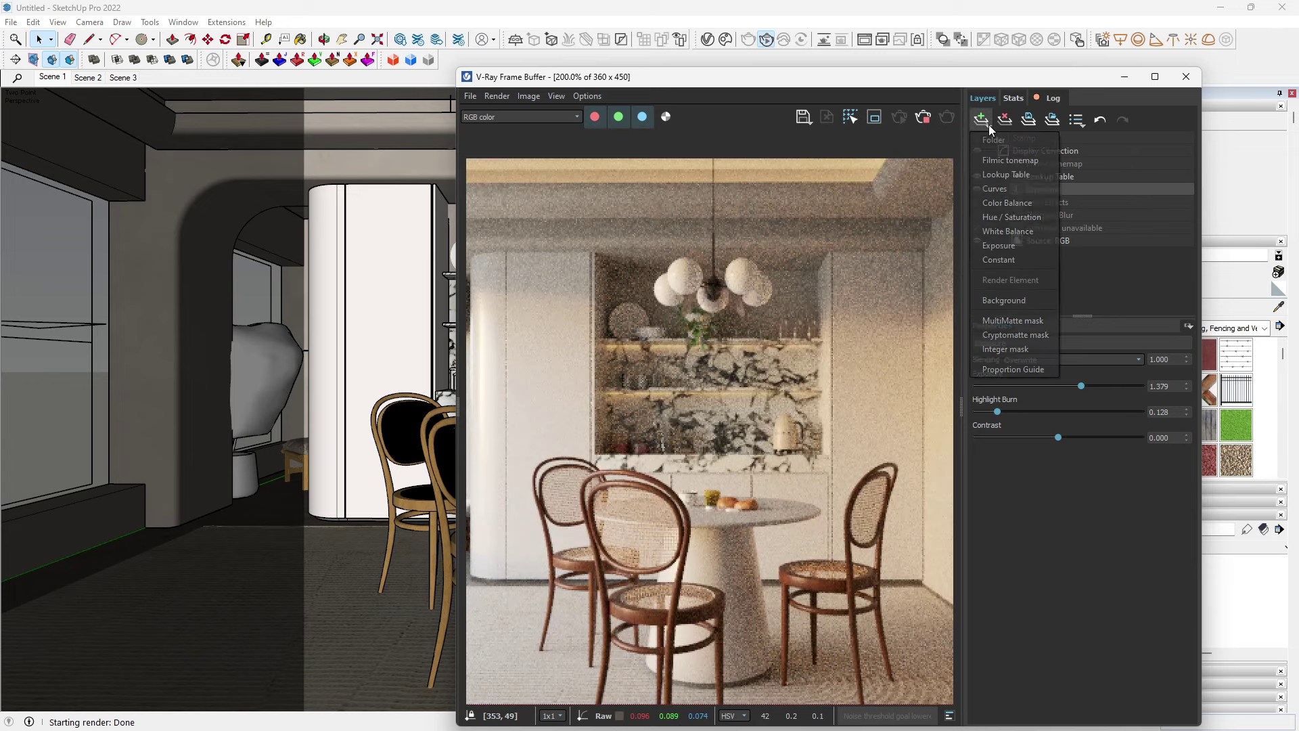
pyautogui.click(1012, 216)
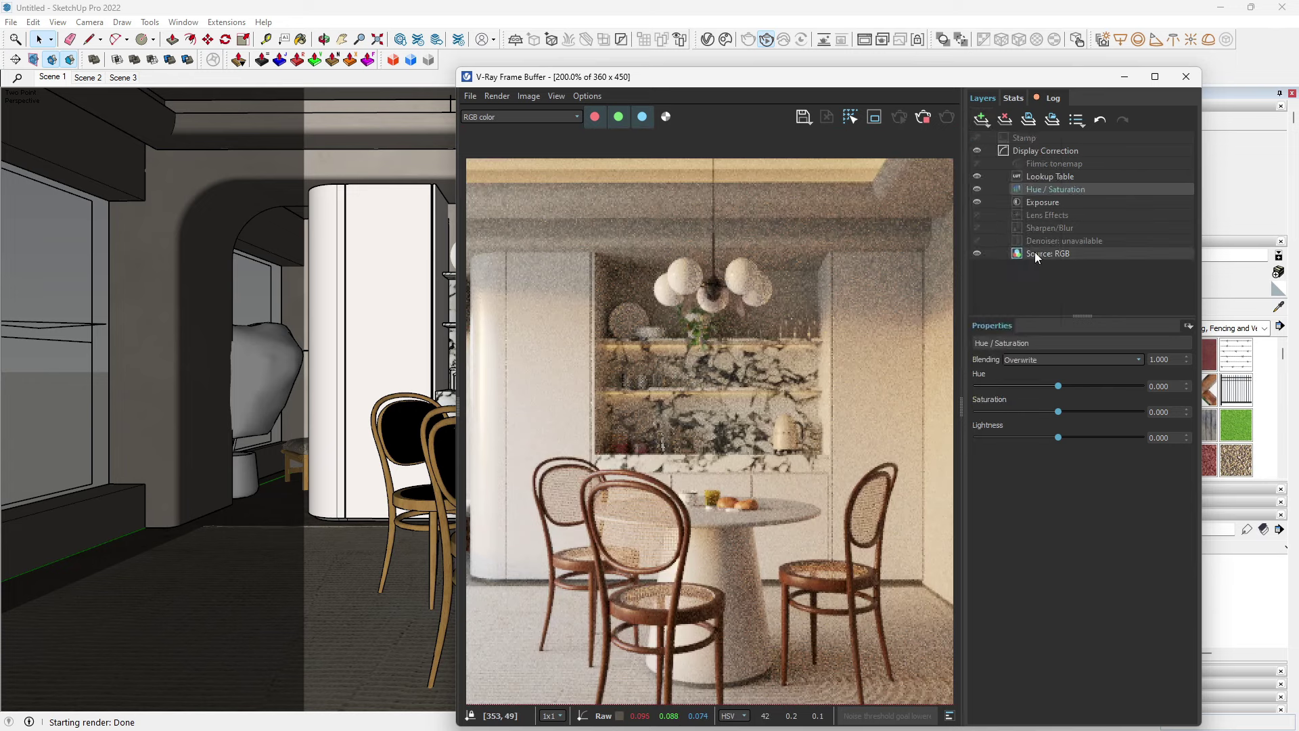
pyautogui.moveTo(1057, 412); pyautogui.dragTo(1046, 412)
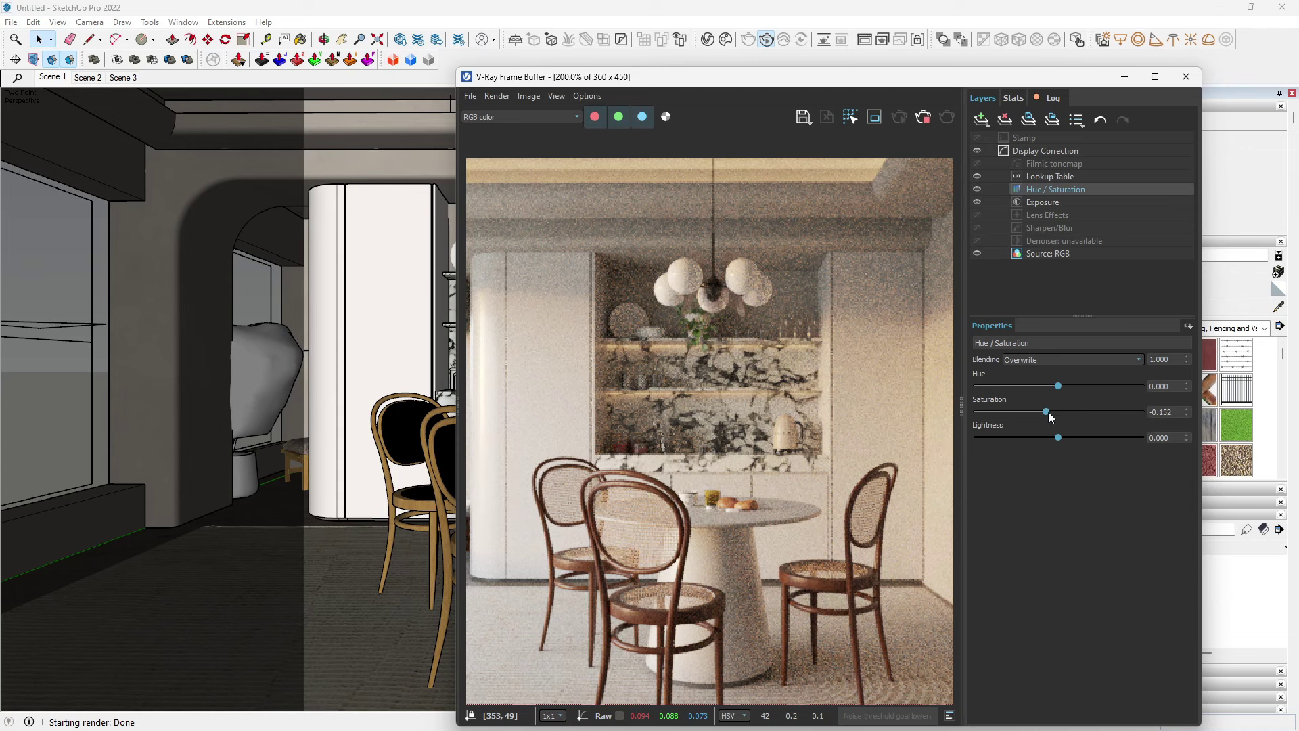
# Step: Stop the render and close the V-Ray frame buffer
pyautogui.scroll(-1, 671, 351)
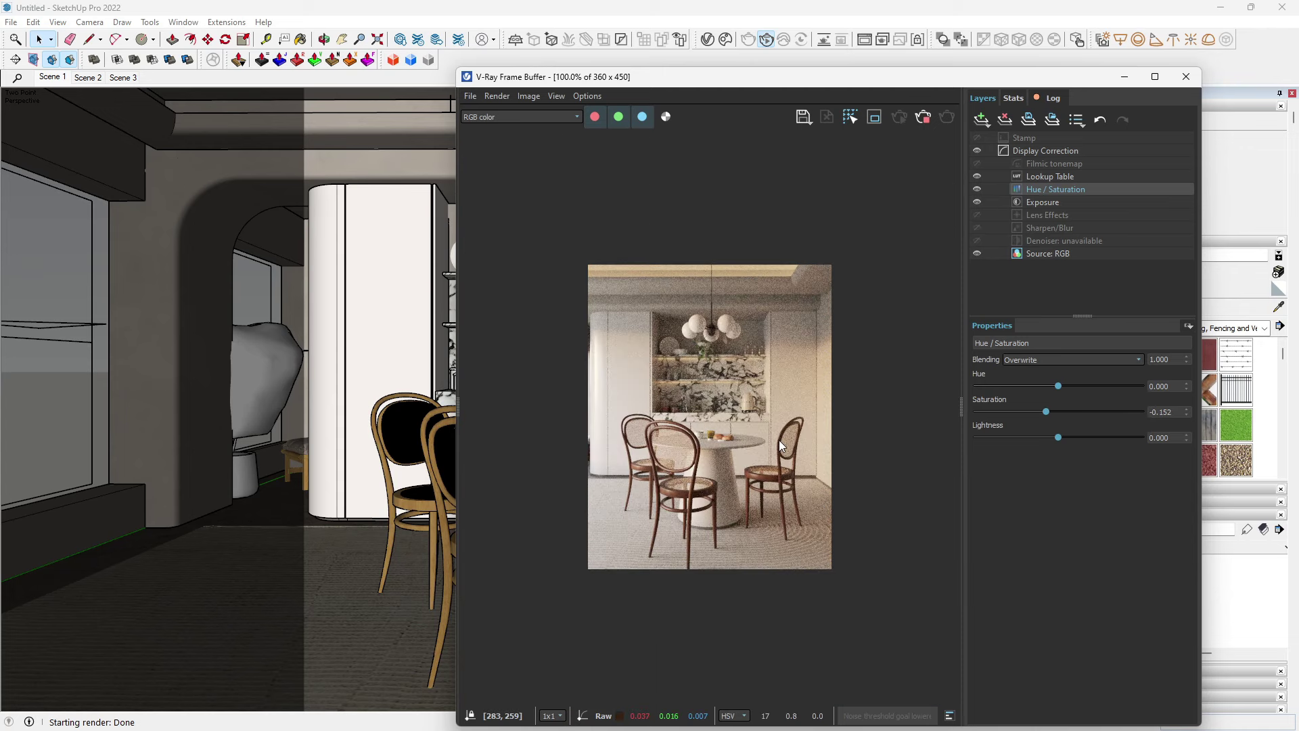
pyautogui.click(925, 119)
pyautogui.click(1191, 81)
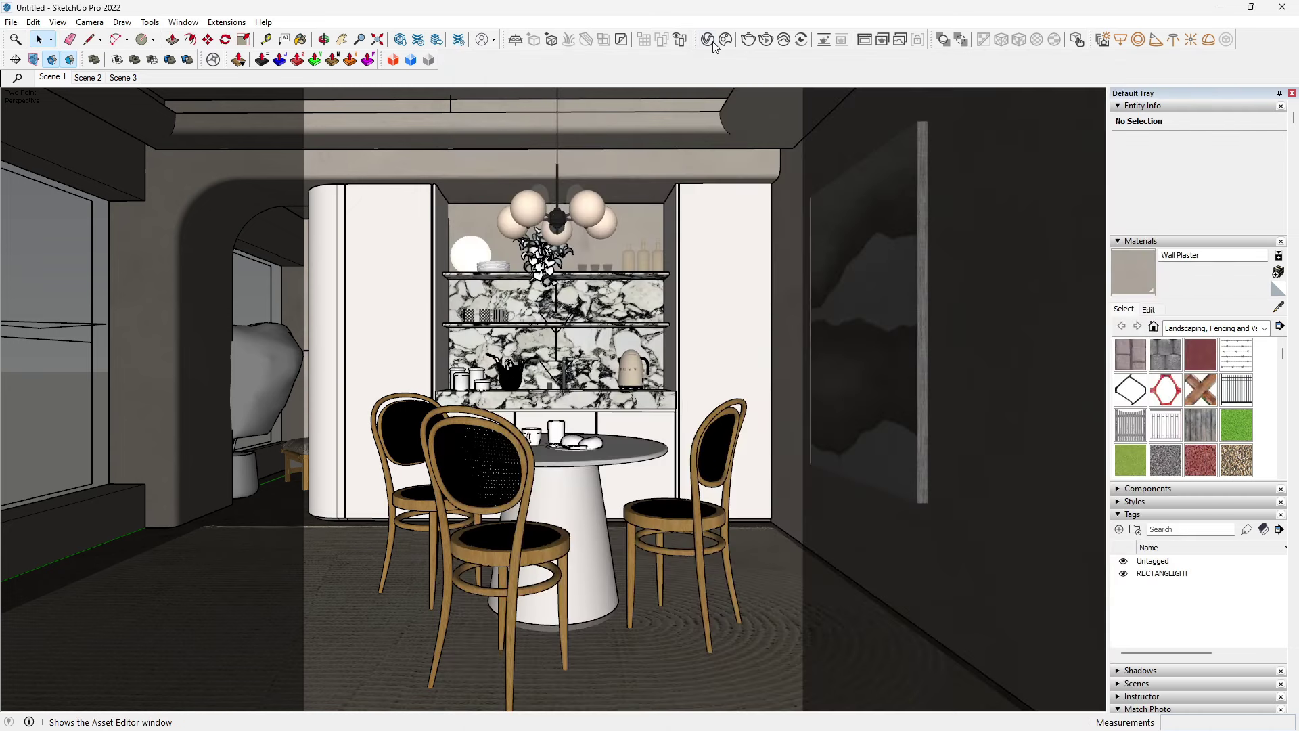
# Step: Add a Light Mix render element grouped by Group Instances, then switch to Scene 2
pyautogui.click(711, 41)
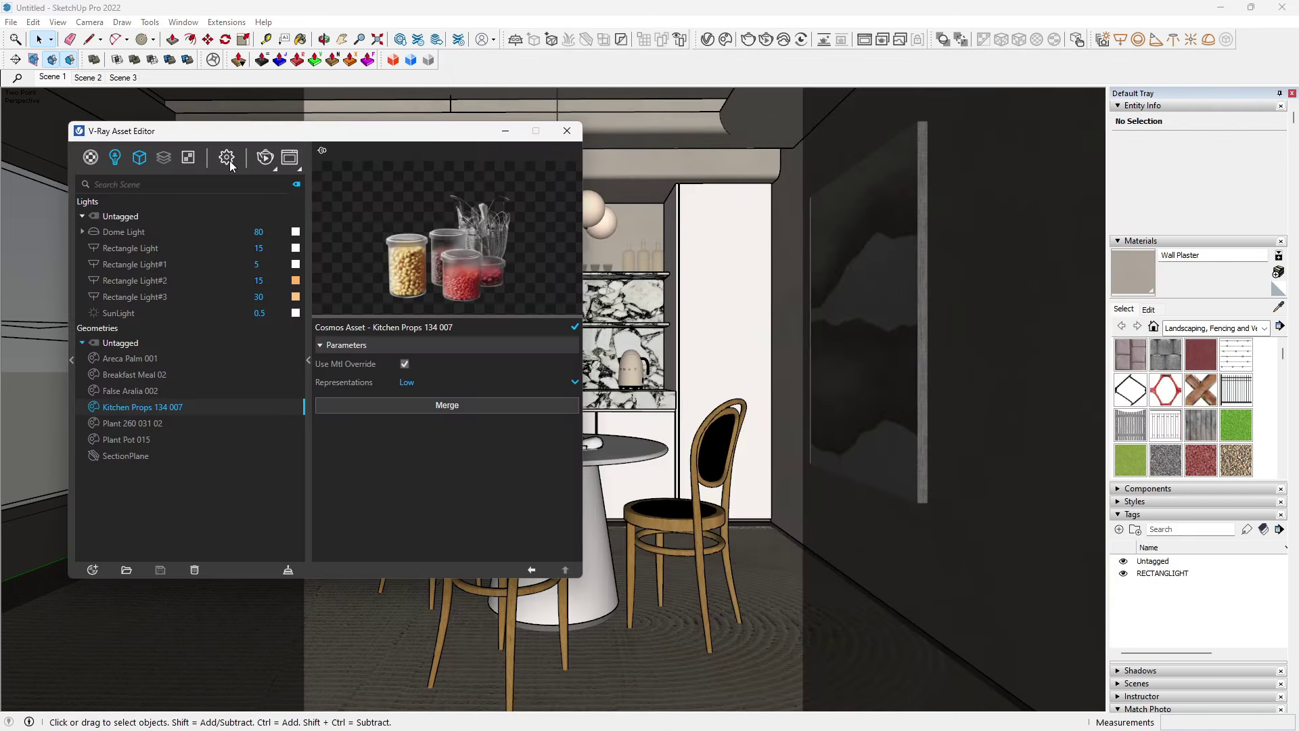
pyautogui.click(227, 157)
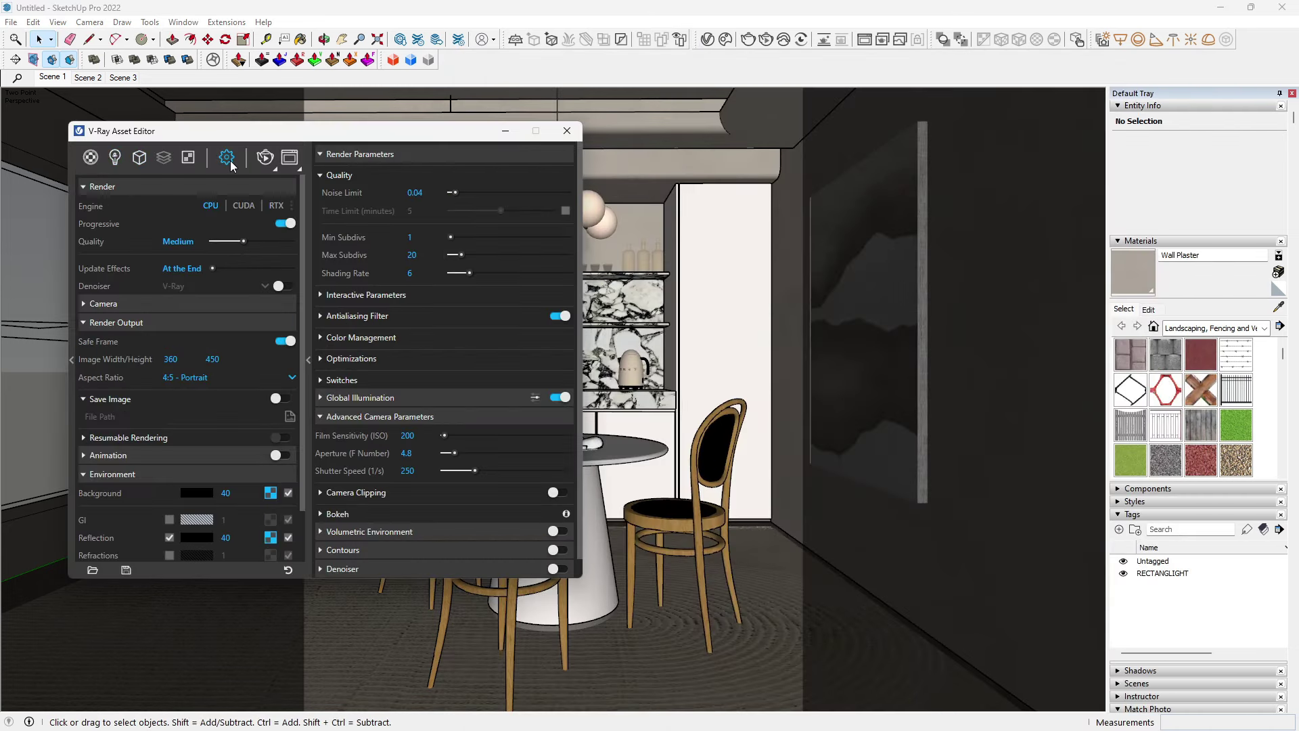
pyautogui.click(165, 158)
pyautogui.click(203, 374)
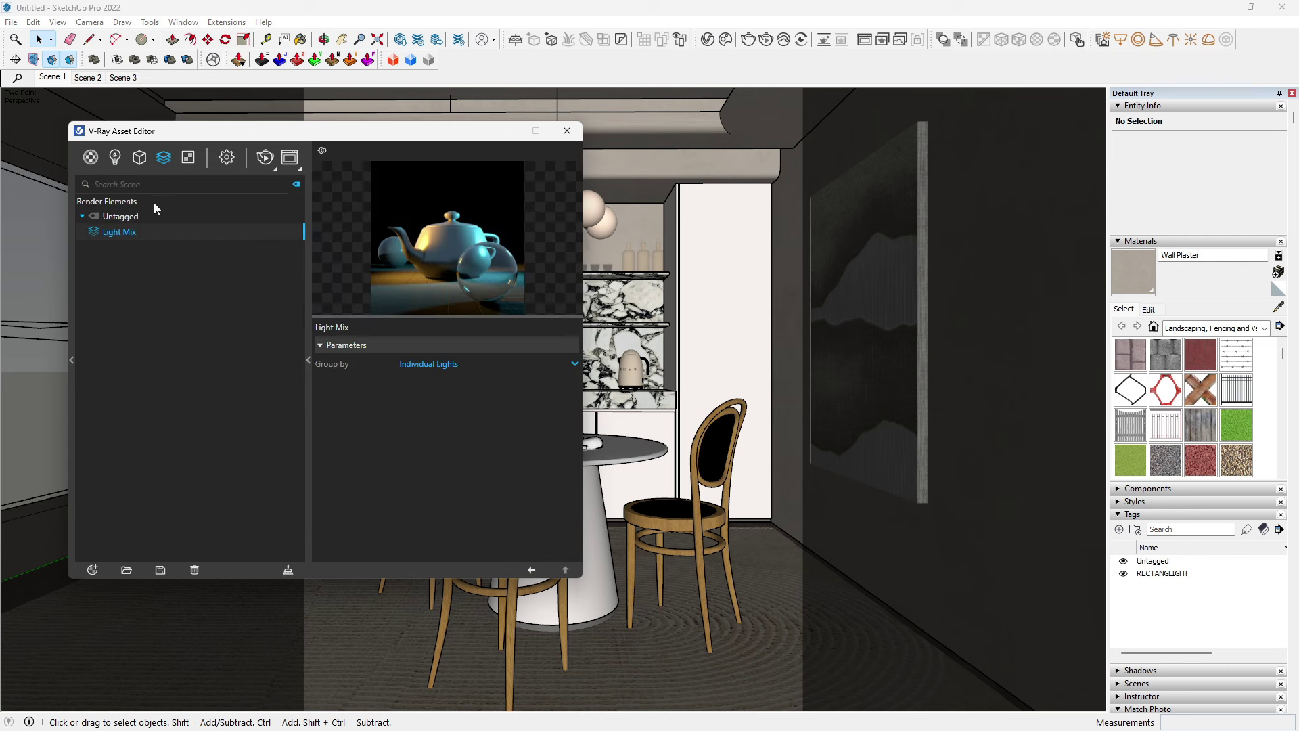
pyautogui.click(450, 365)
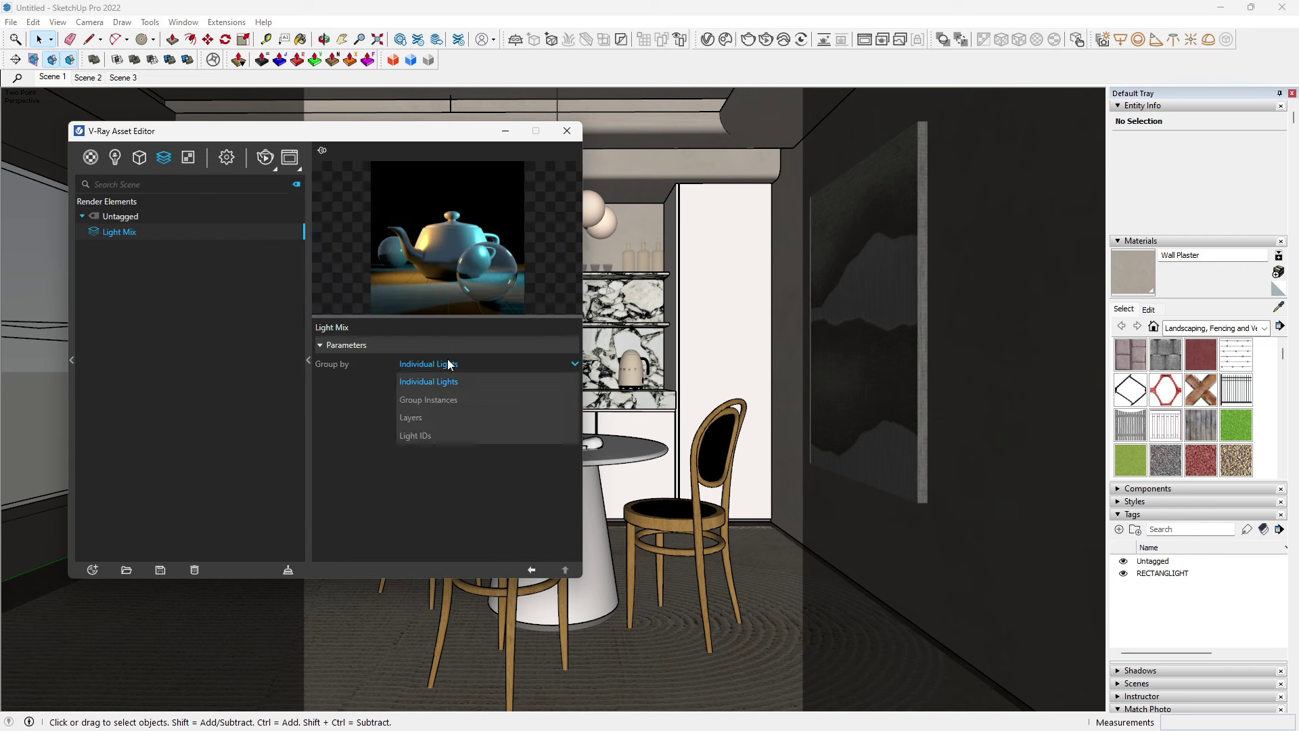
pyautogui.click(428, 401)
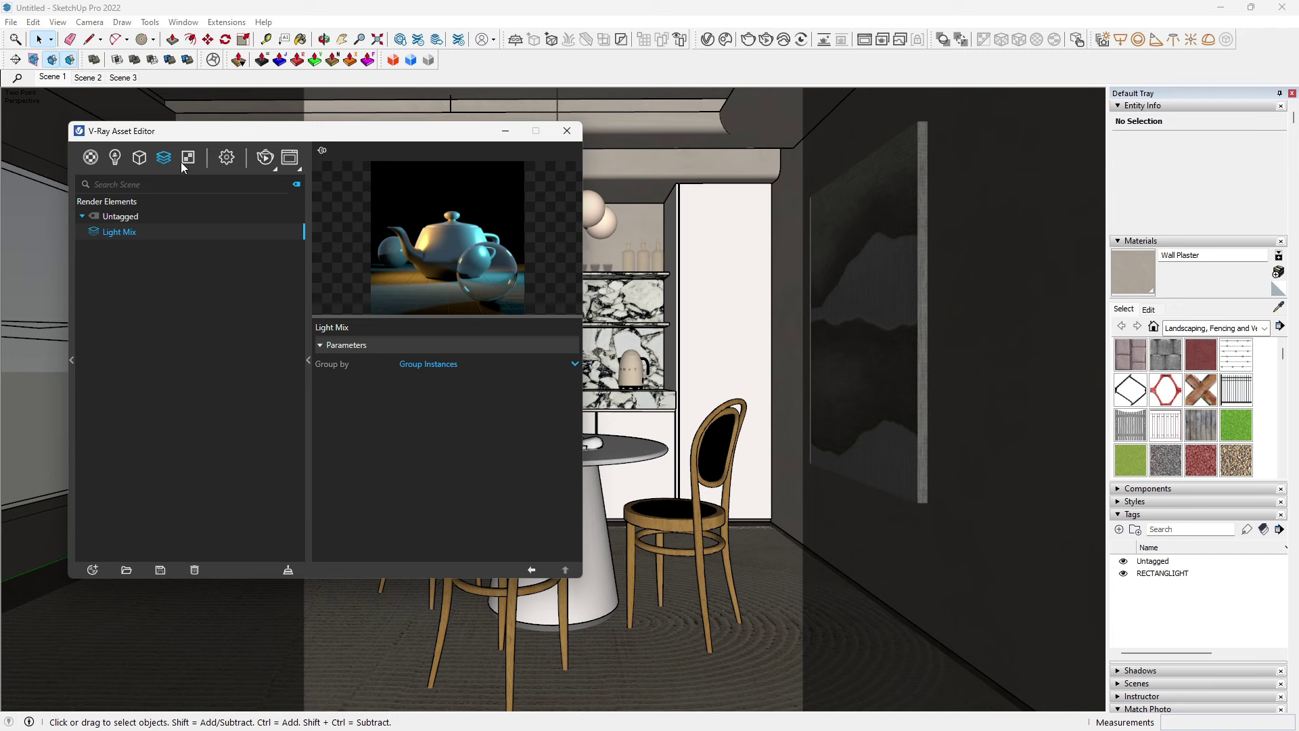
pyautogui.click(568, 138)
pyautogui.click(86, 76)
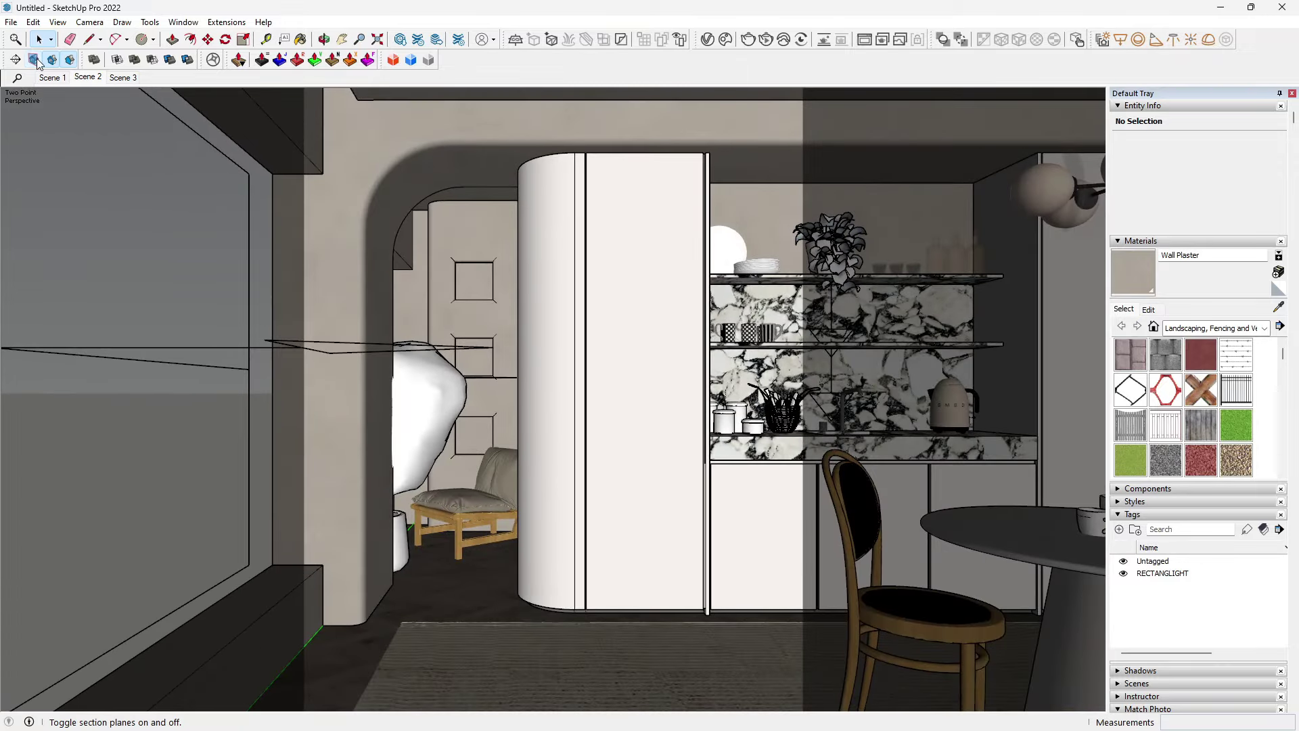
# Step: Update Scene 2 to the current view, then stop the Light Mix test render and close it
pyautogui.rightClick(93, 78)
pyautogui.click(140, 139)
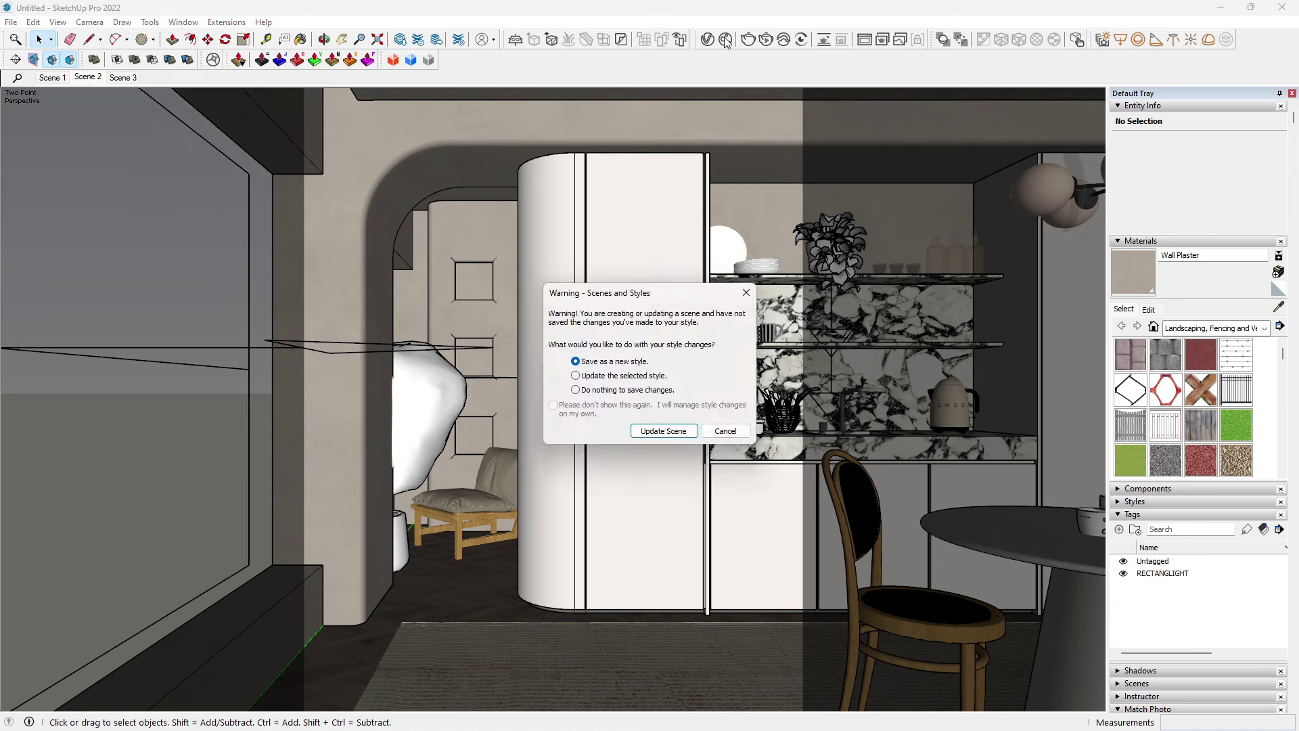
pyautogui.click(663, 431)
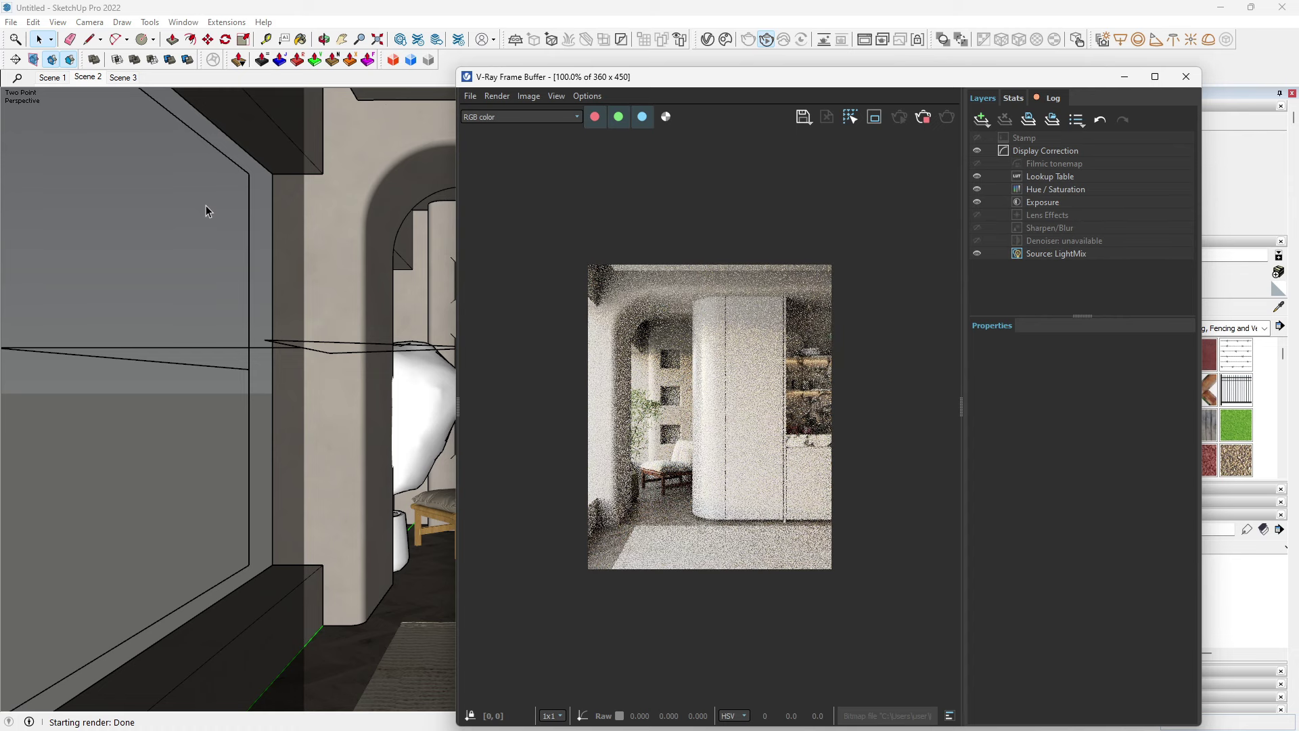
pyautogui.scroll(1, 739, 452)
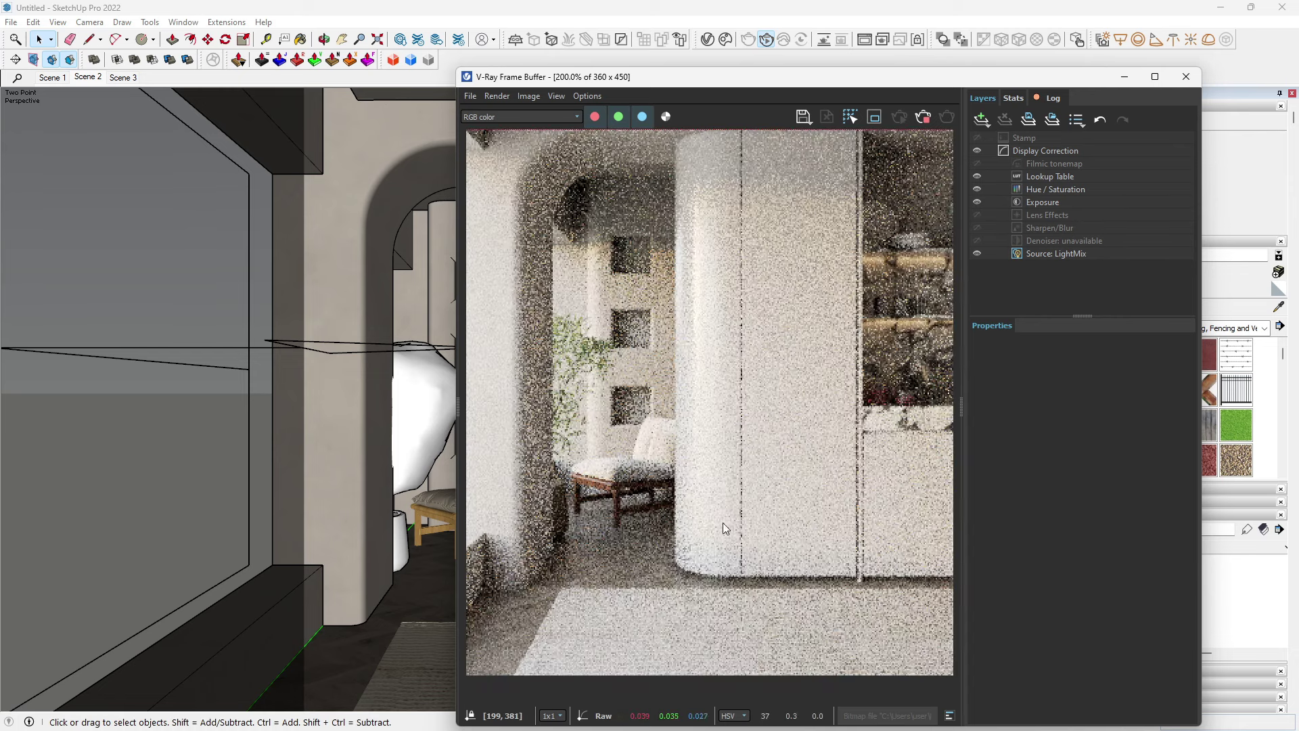
pyautogui.scroll(-1, 696, 426)
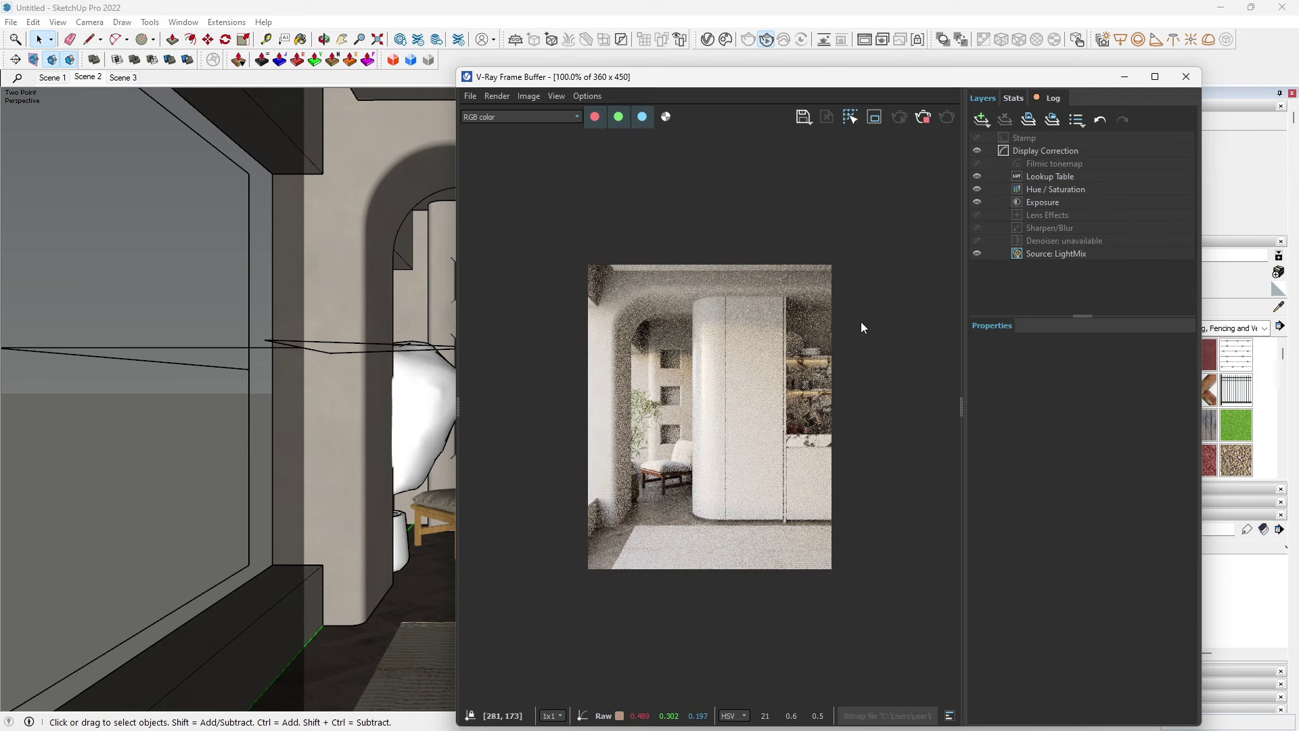
pyautogui.click(920, 117)
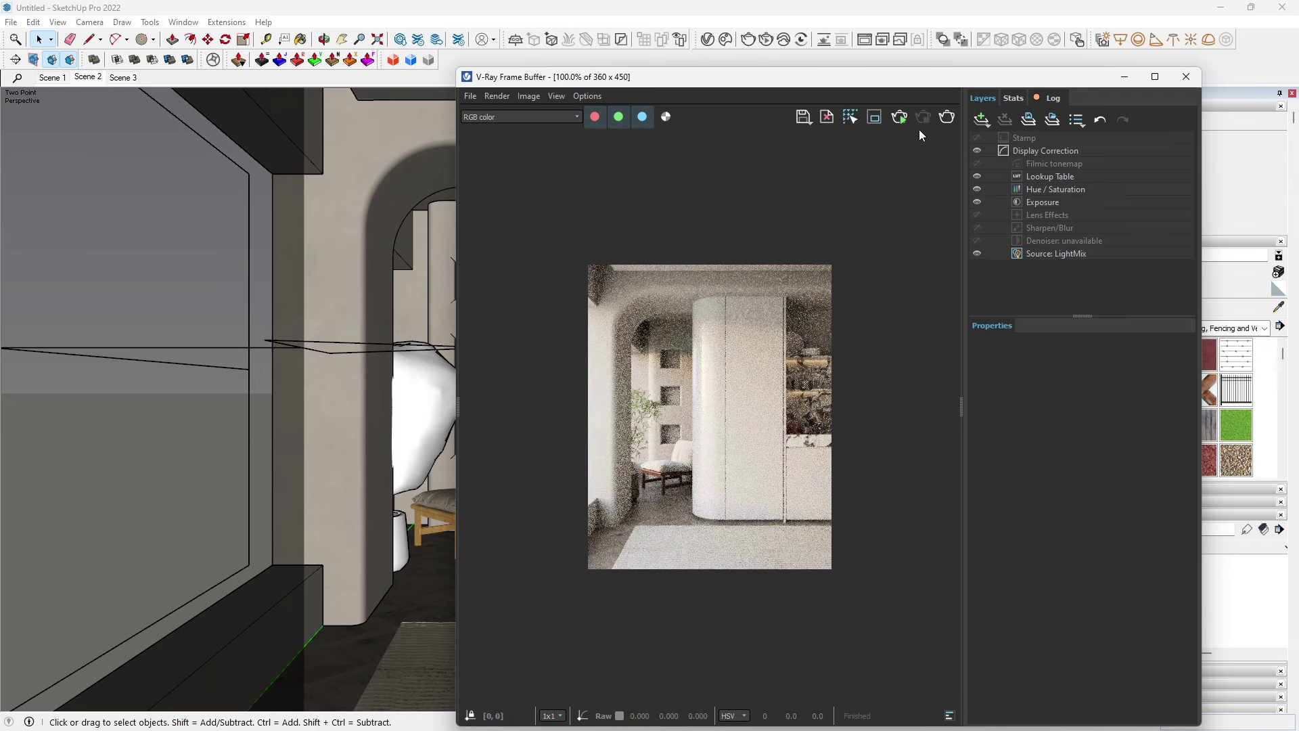
pyautogui.click(1175, 82)
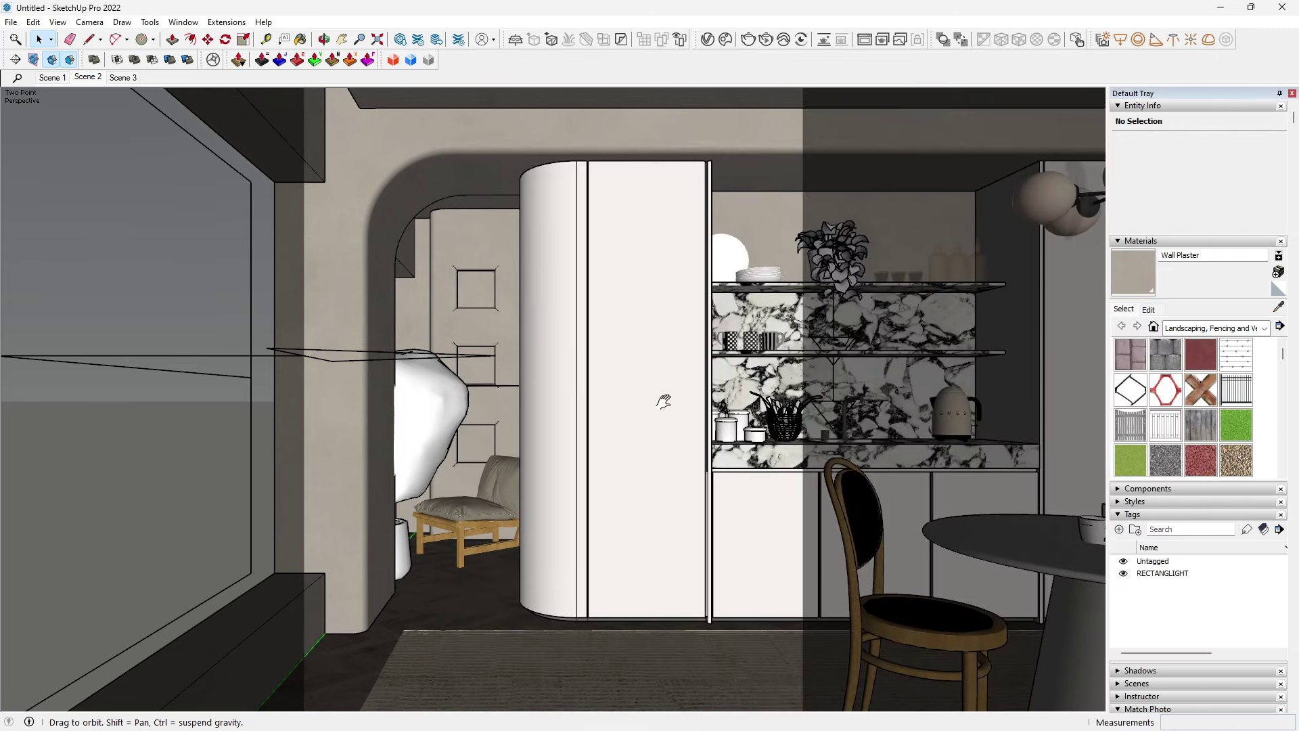
# Step: Pan up, update Scene 2 to the panned view, and render the Scene 3 dining view
pyautogui.keyDown('shift'); pyautogui.moveTo(665, 389); pyautogui.dragTo(668, 420, button='middle'); pyautogui.keyUp('shift')
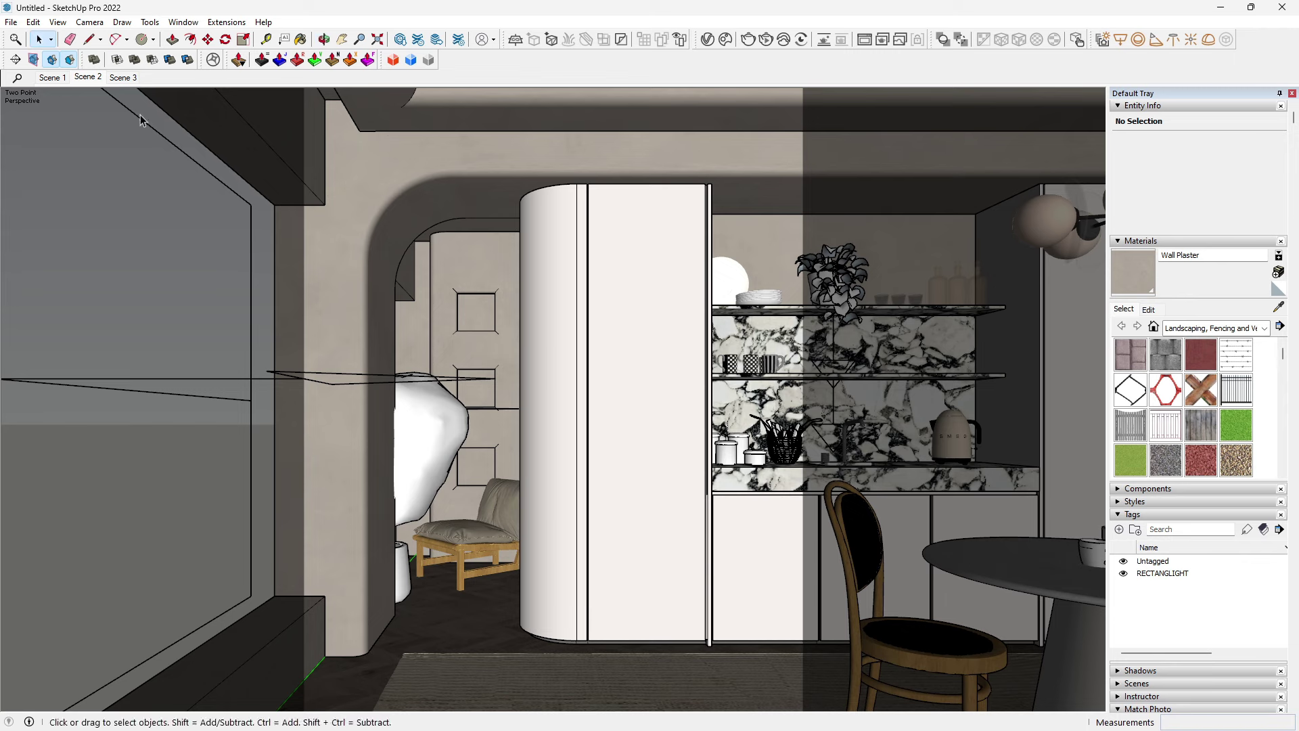
pyautogui.rightClick(85, 78)
pyautogui.click(148, 139)
pyautogui.click(122, 78)
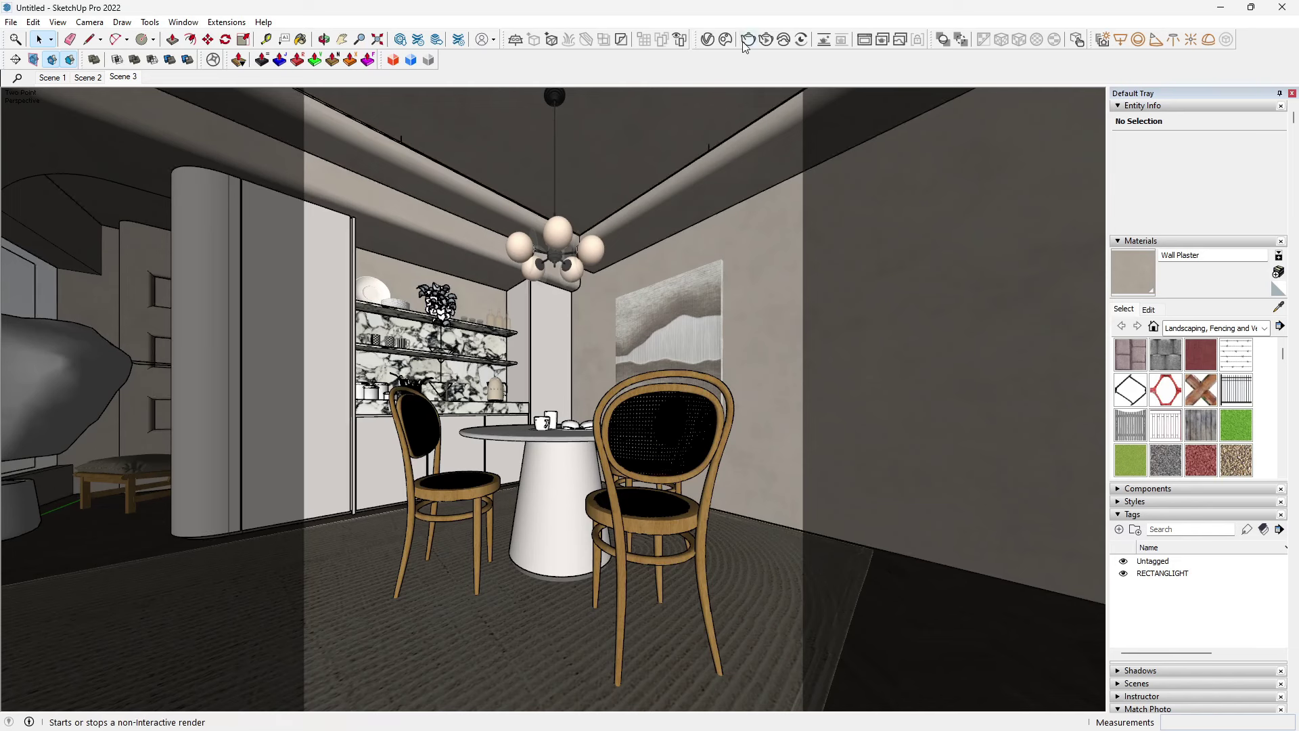
pyautogui.click(766, 42)
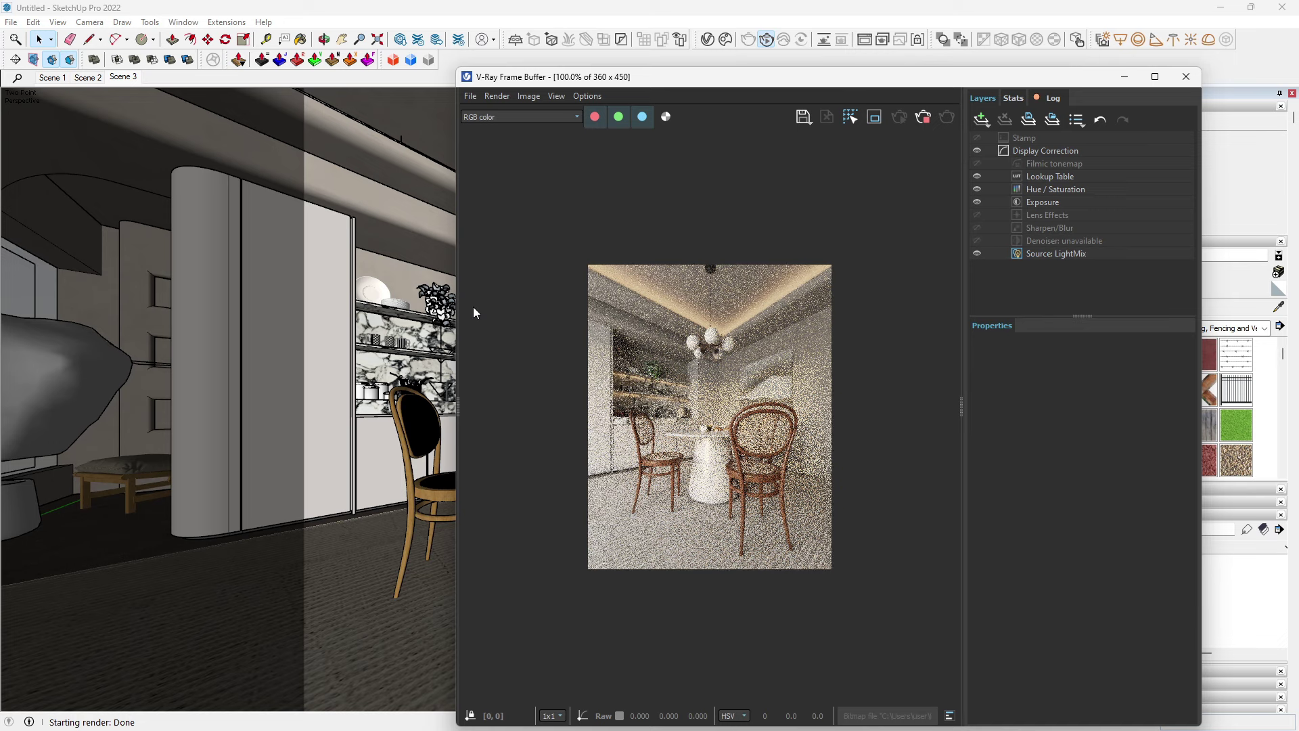
# Step: Inspect the grainy Scene 3 render, stop and close it, then render Scene 1 again
pyautogui.scroll(1, 727, 378)
pyautogui.scroll(1, 729, 372)
pyautogui.scroll(-2, 729, 363)
pyautogui.scroll(1, 761, 474)
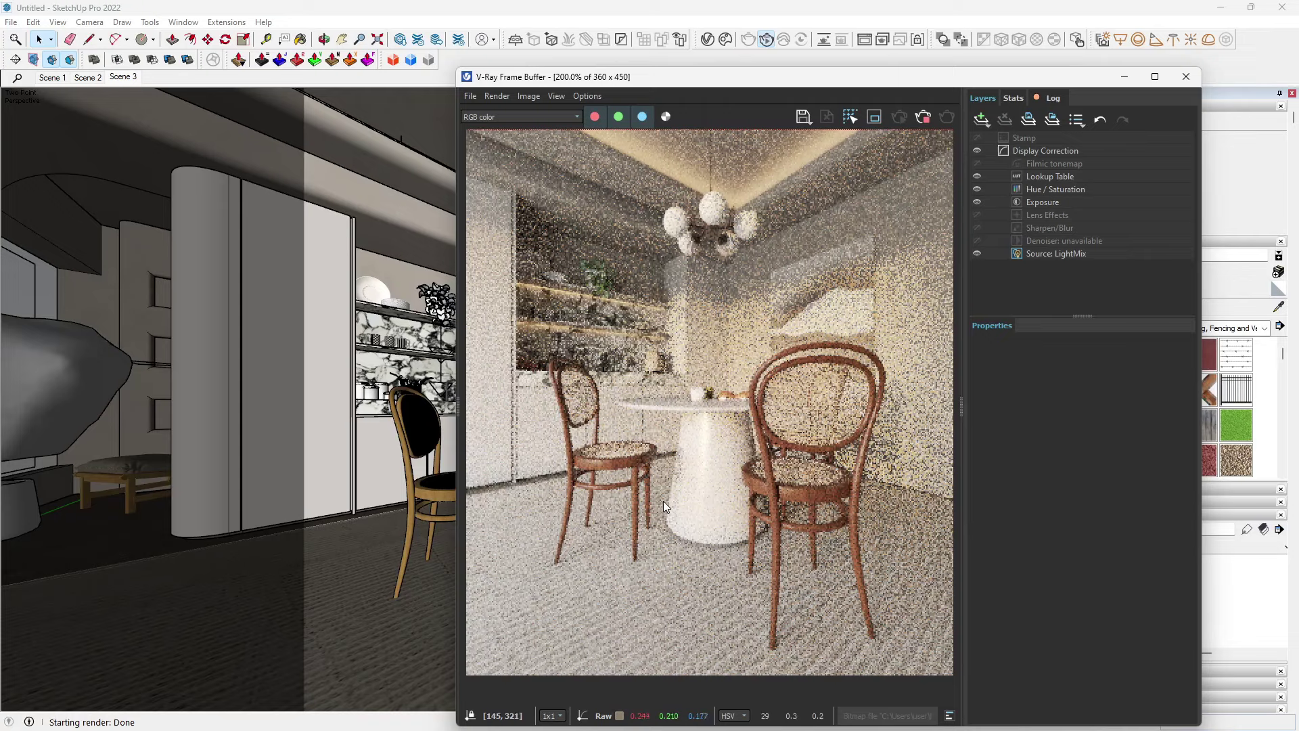
pyautogui.scroll(2, 798, 426)
pyautogui.scroll(-2, 829, 417)
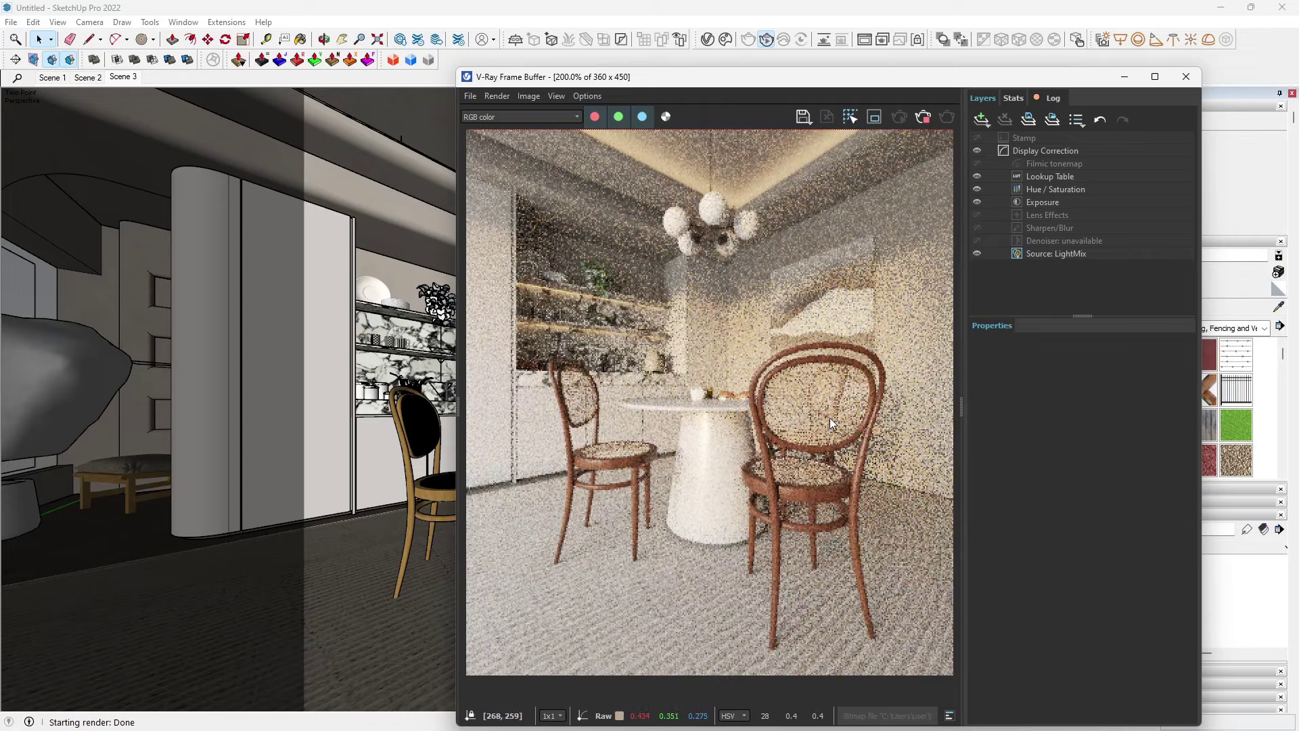
pyautogui.scroll(2, 610, 281)
pyautogui.scroll(-2, 610, 284)
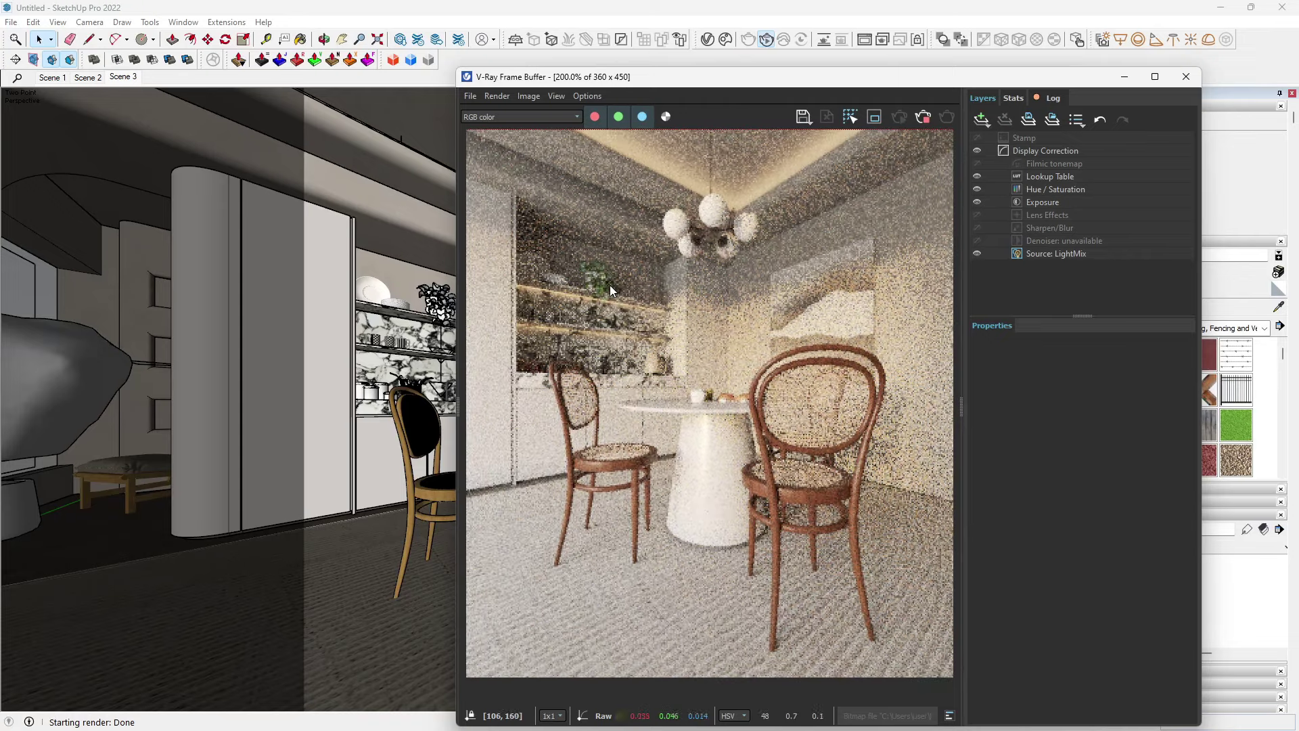
pyautogui.scroll(-2, 632, 410)
pyautogui.scroll(2, 638, 437)
pyautogui.scroll(-2, 638, 437)
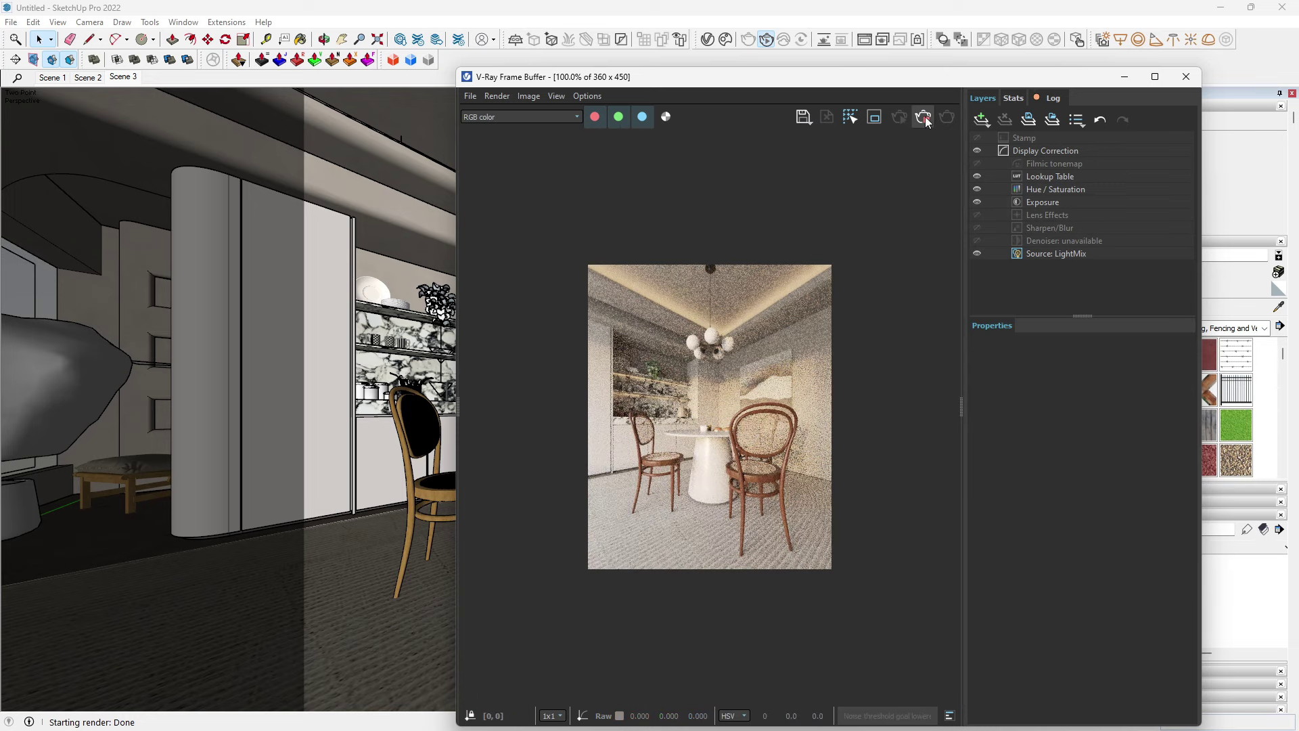
pyautogui.click(926, 119)
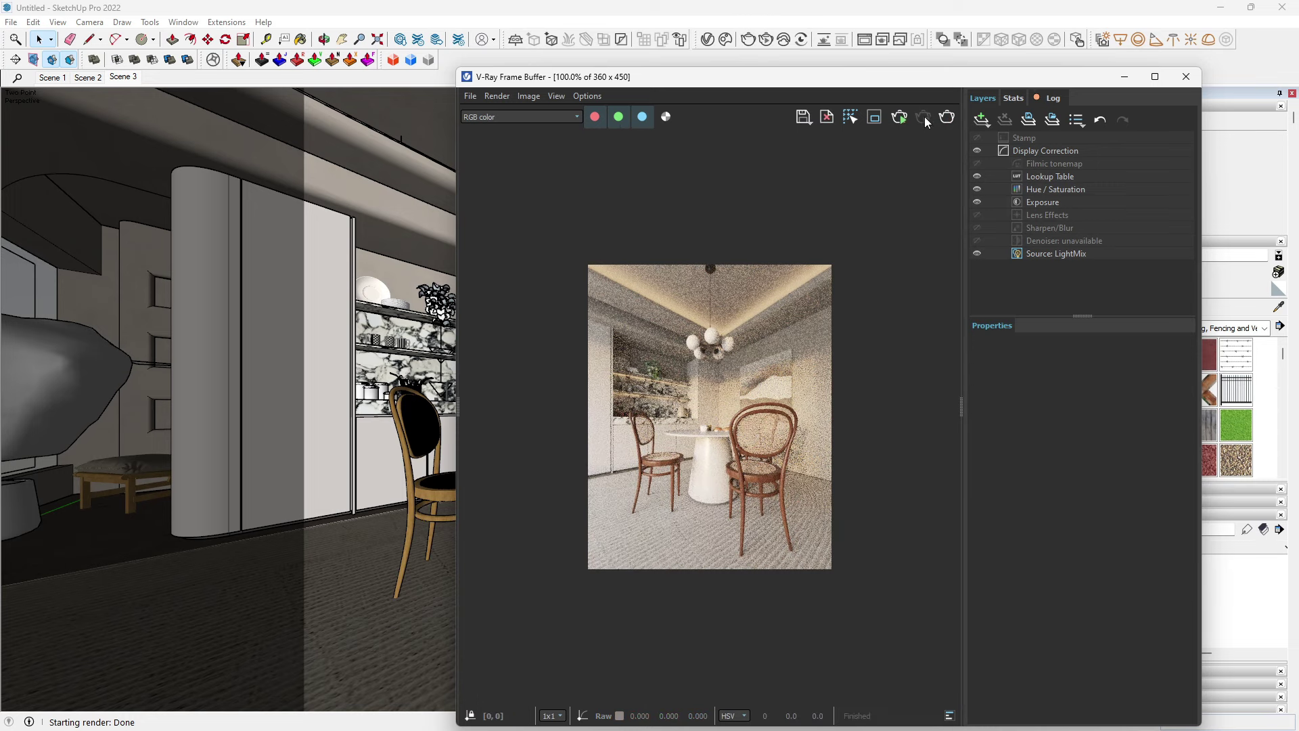
pyautogui.click(1186, 76)
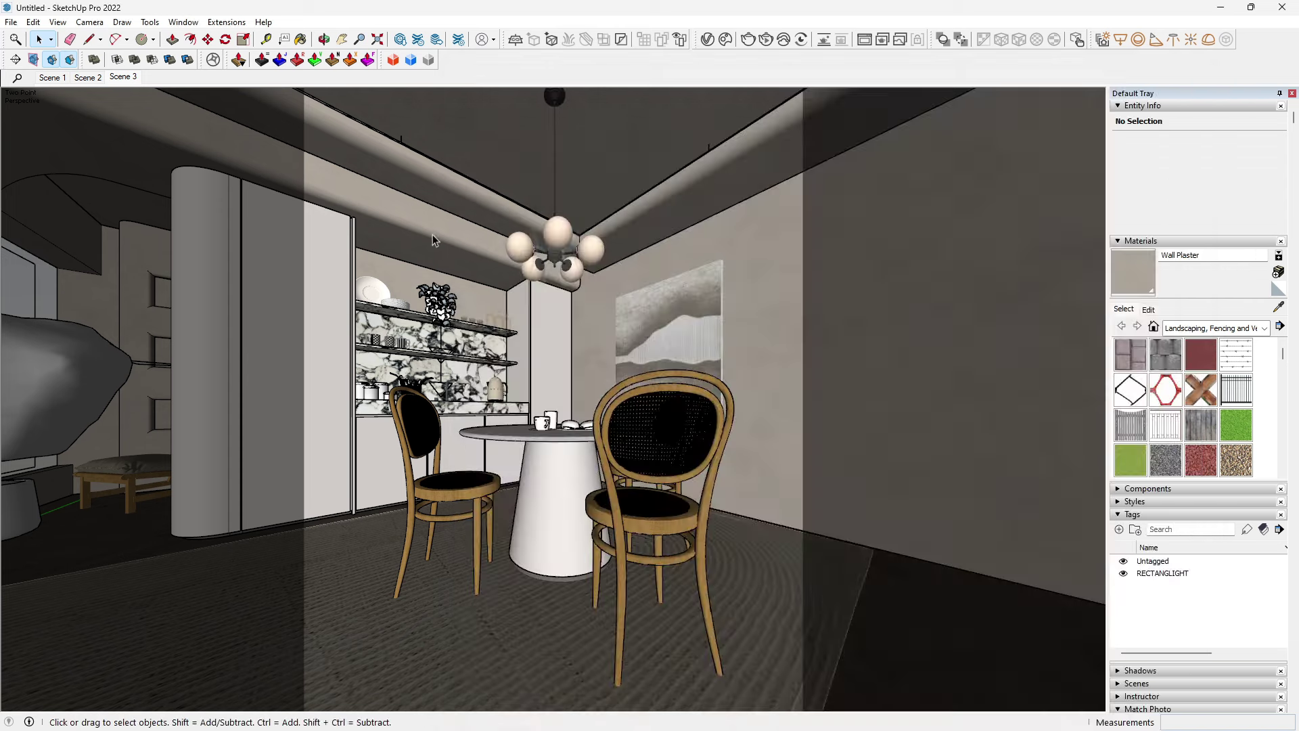
pyautogui.click(52, 77)
pyautogui.click(342, 39)
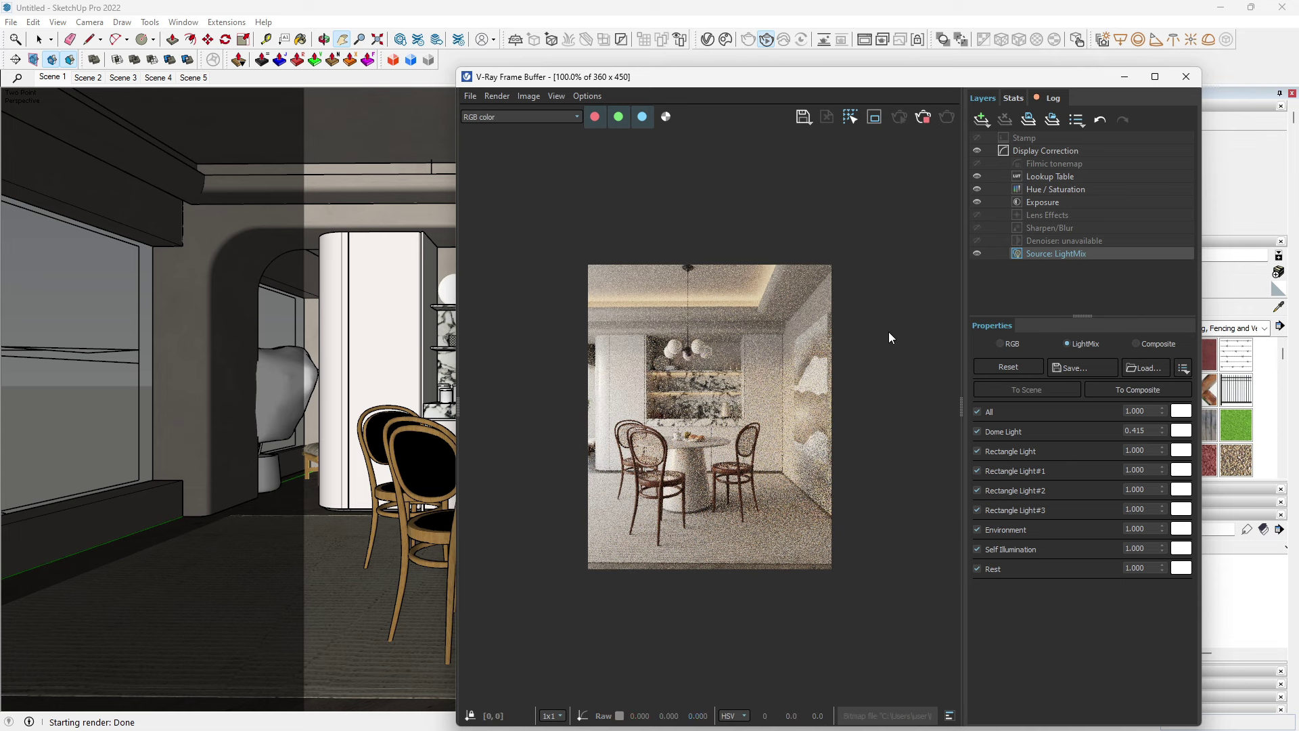
pyautogui.click(925, 122)
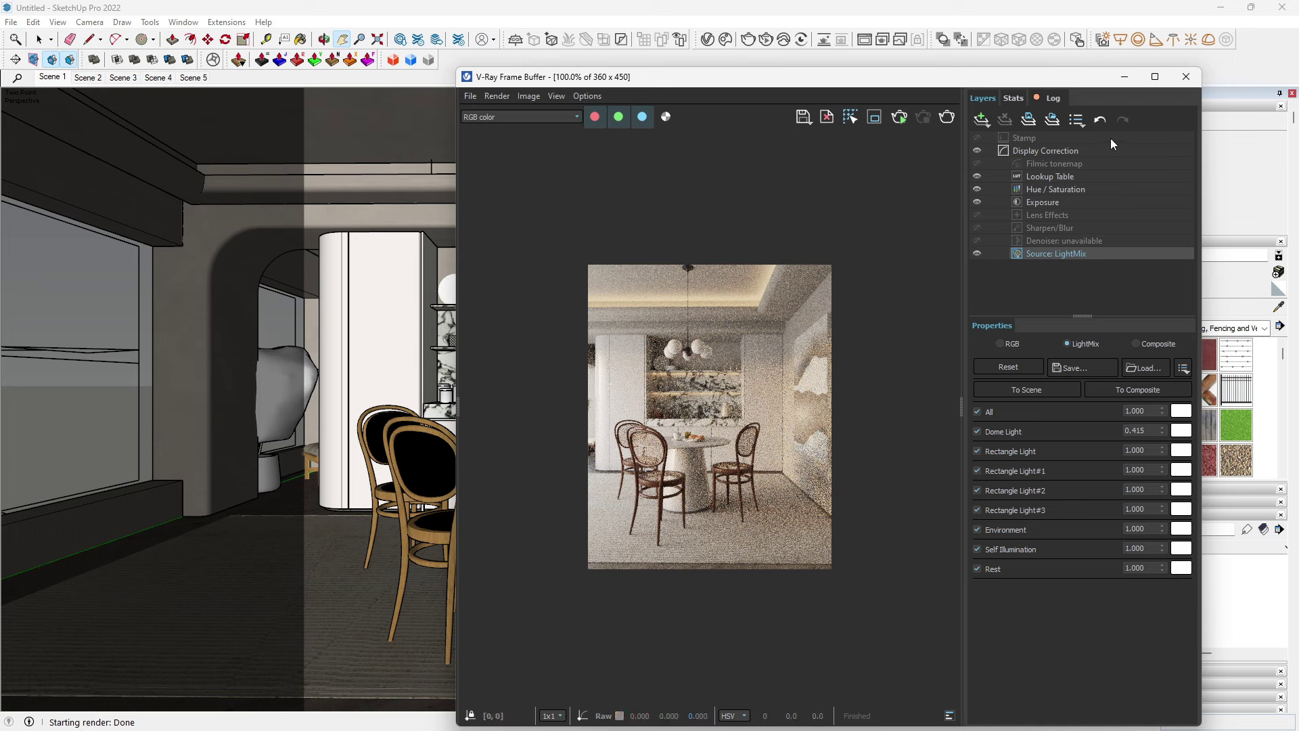
pyautogui.click(1186, 76)
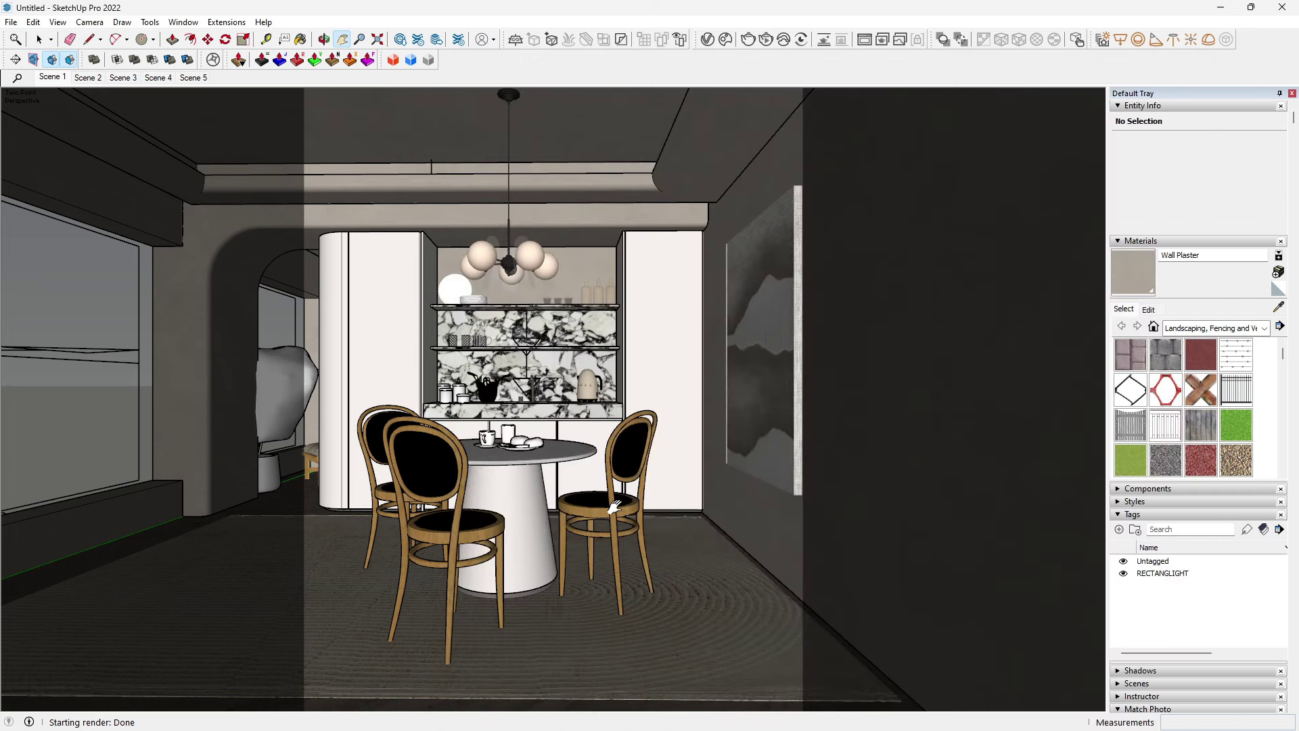
pyautogui.click(591, 531)
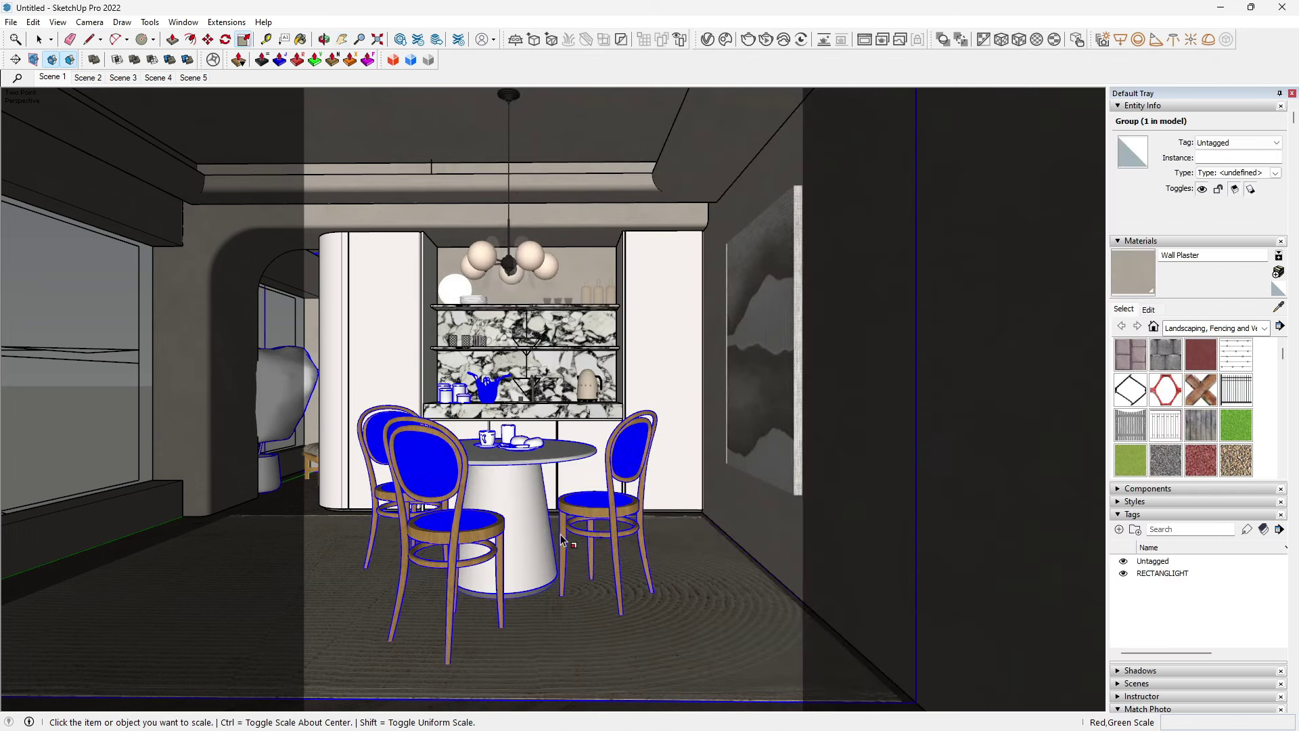
pyautogui.press('z')
pyautogui.moveTo(557, 534); pyautogui.dragTo(579, 488)
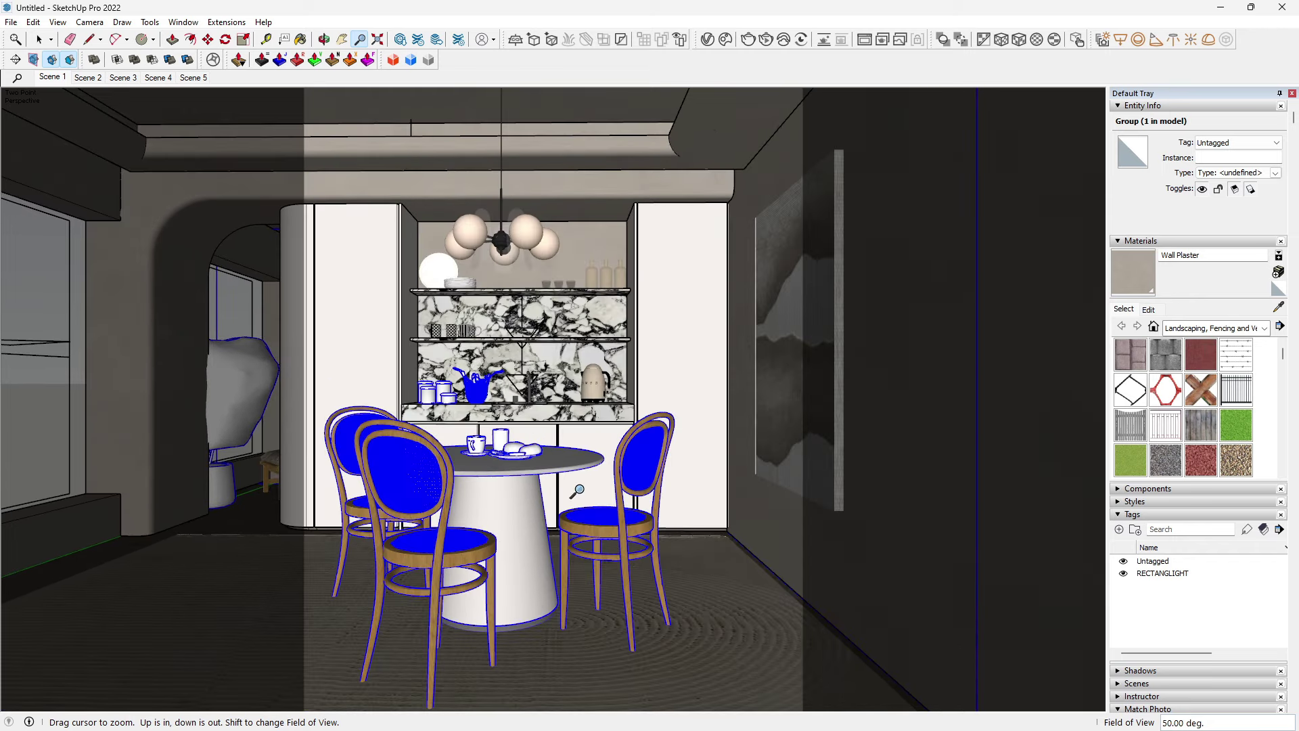
pyautogui.click(766, 39)
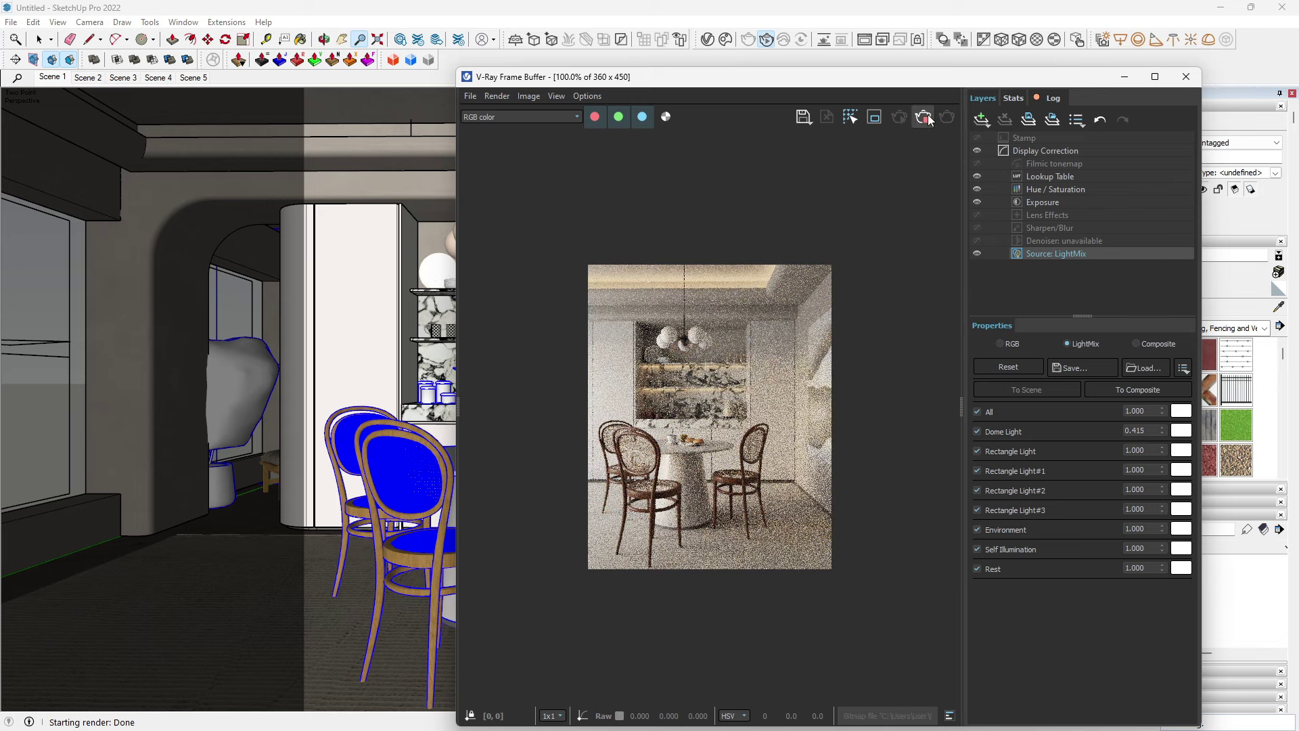
pyautogui.click(1185, 76)
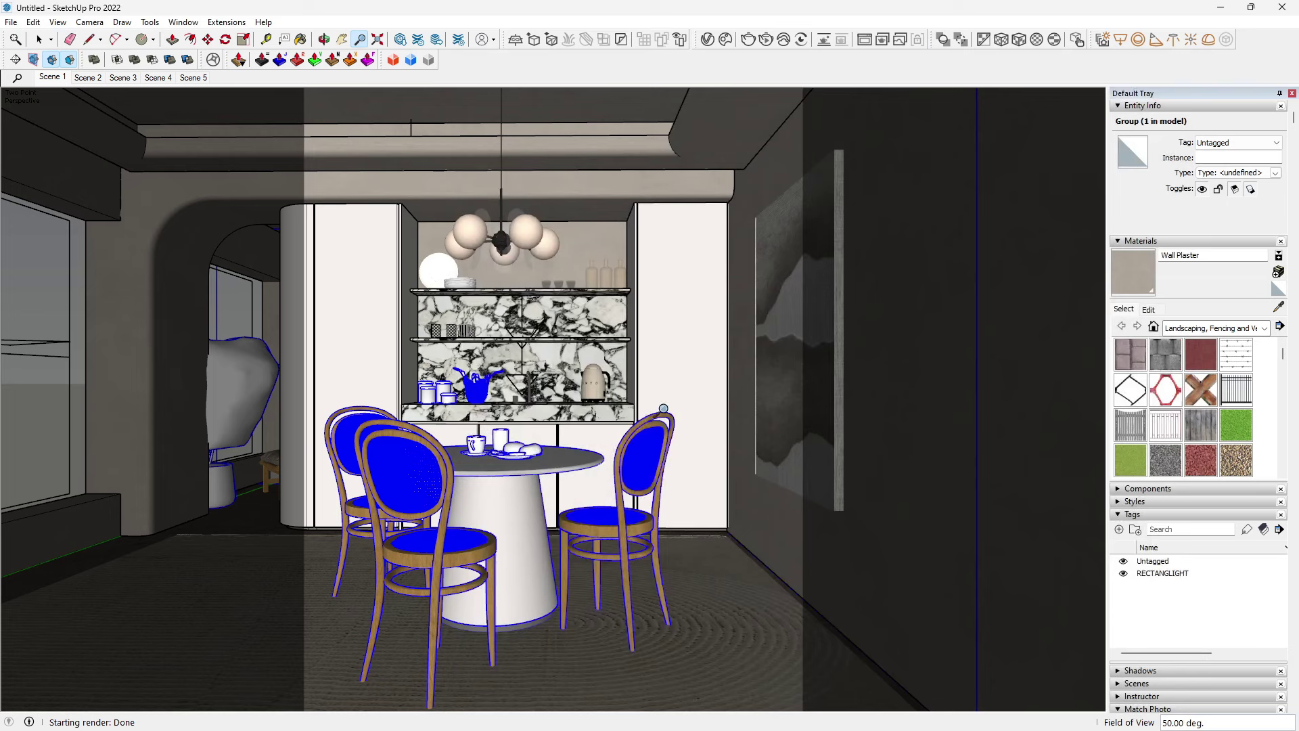
pyautogui.click(39, 38)
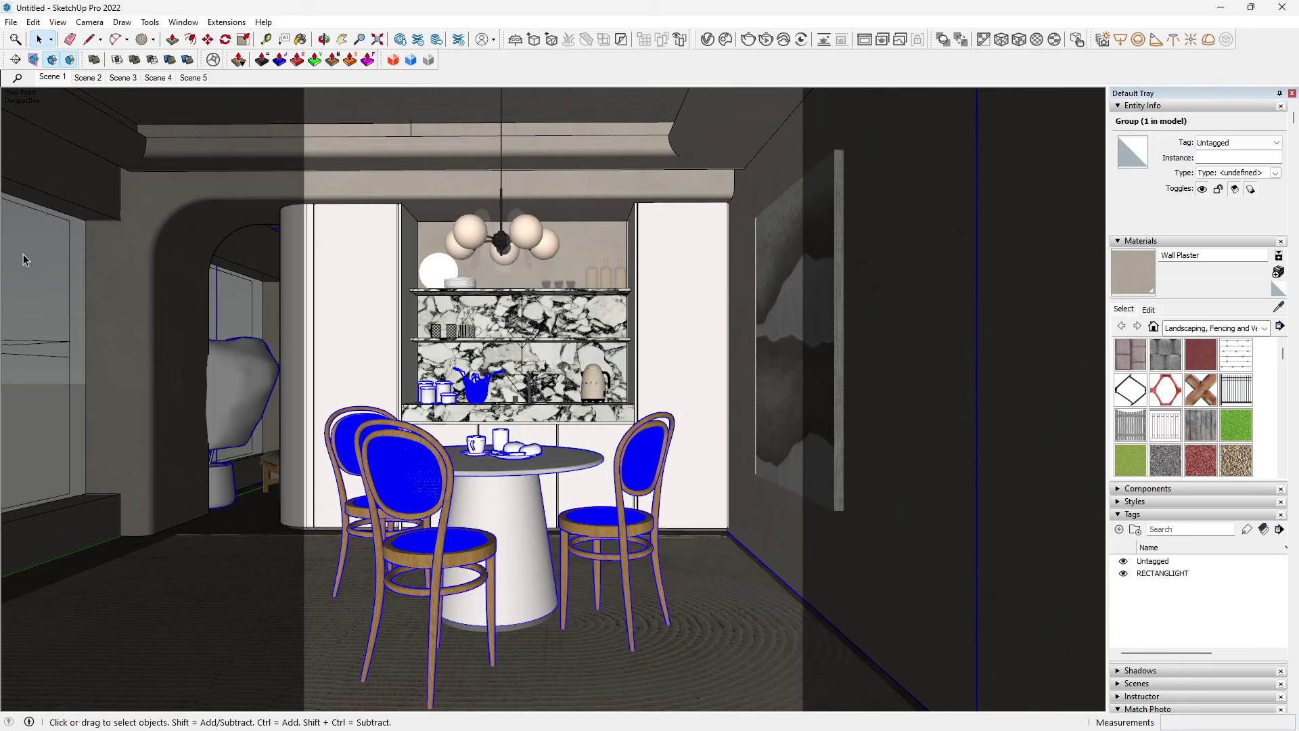
# Step: Raise V-Ray render quality to High+ and enable the V-Ray denoiser
pyautogui.click(706, 39)
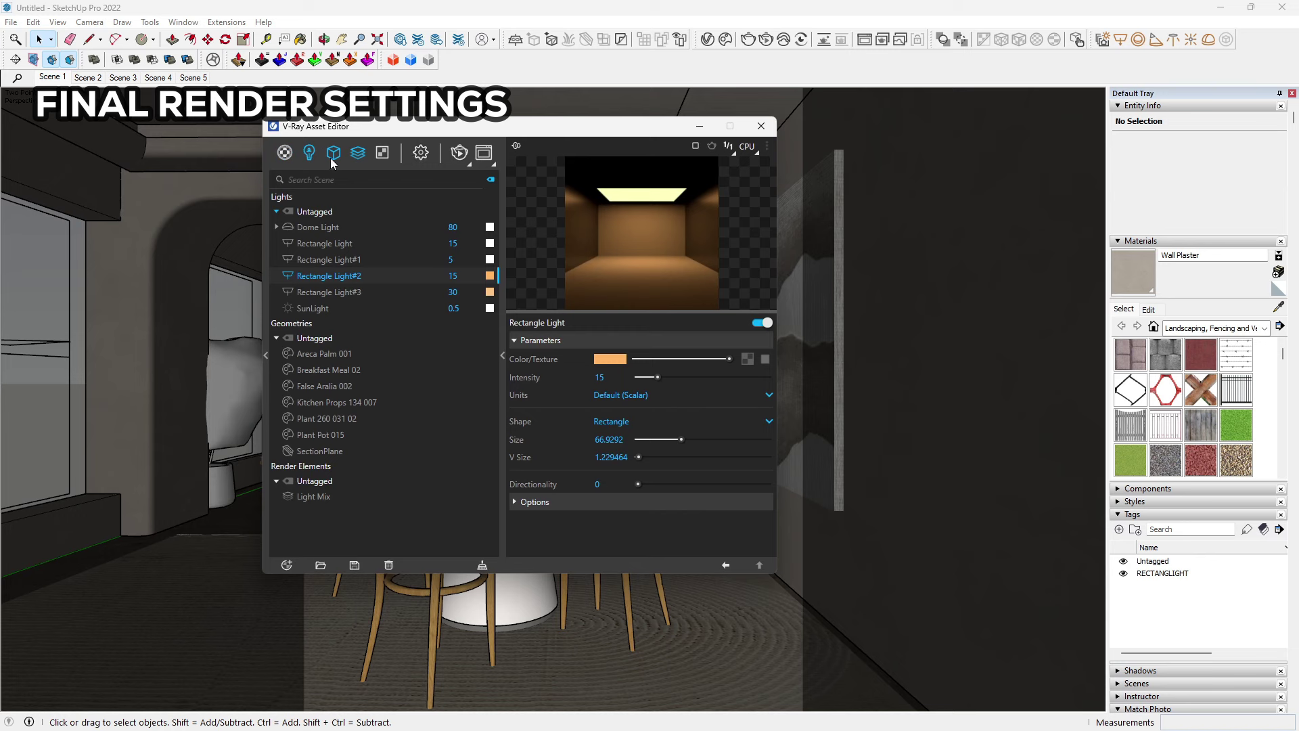
pyautogui.click(420, 154)
pyautogui.moveTo(418, 235); pyautogui.dragTo(484, 236)
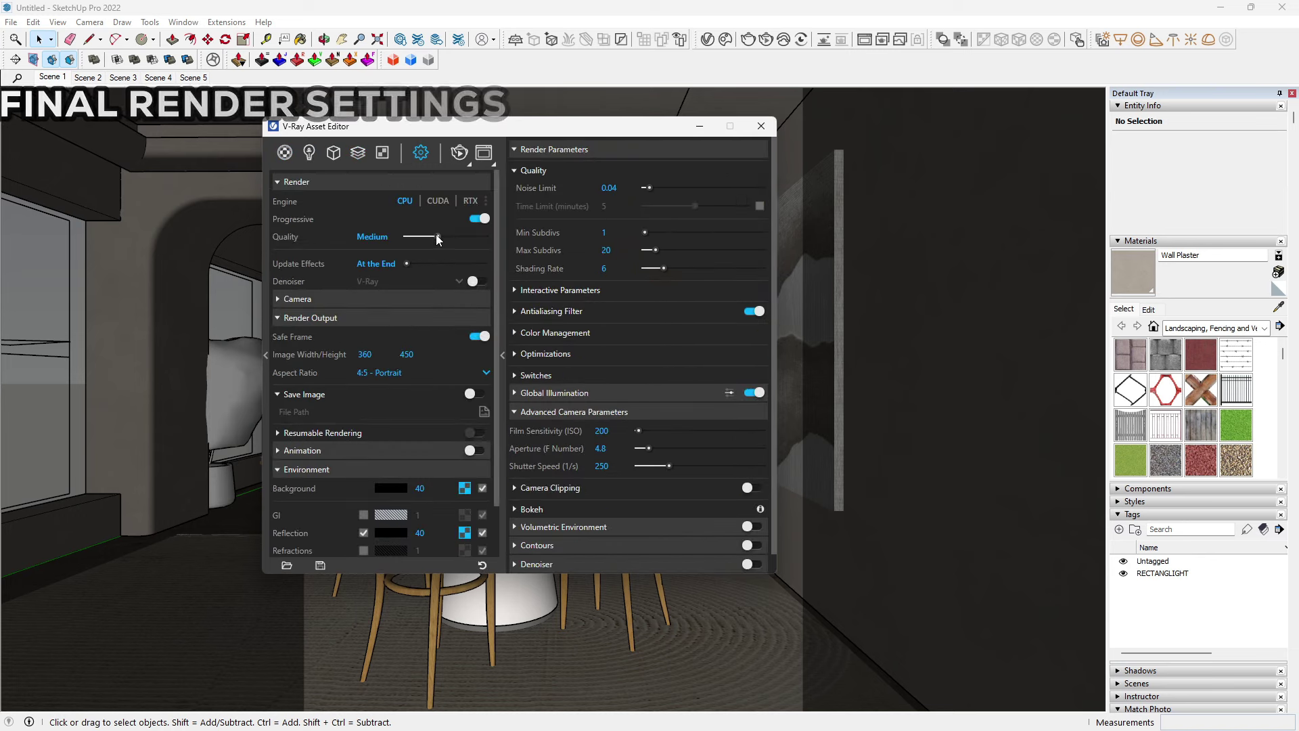
pyautogui.click(478, 281)
pyautogui.click(458, 282)
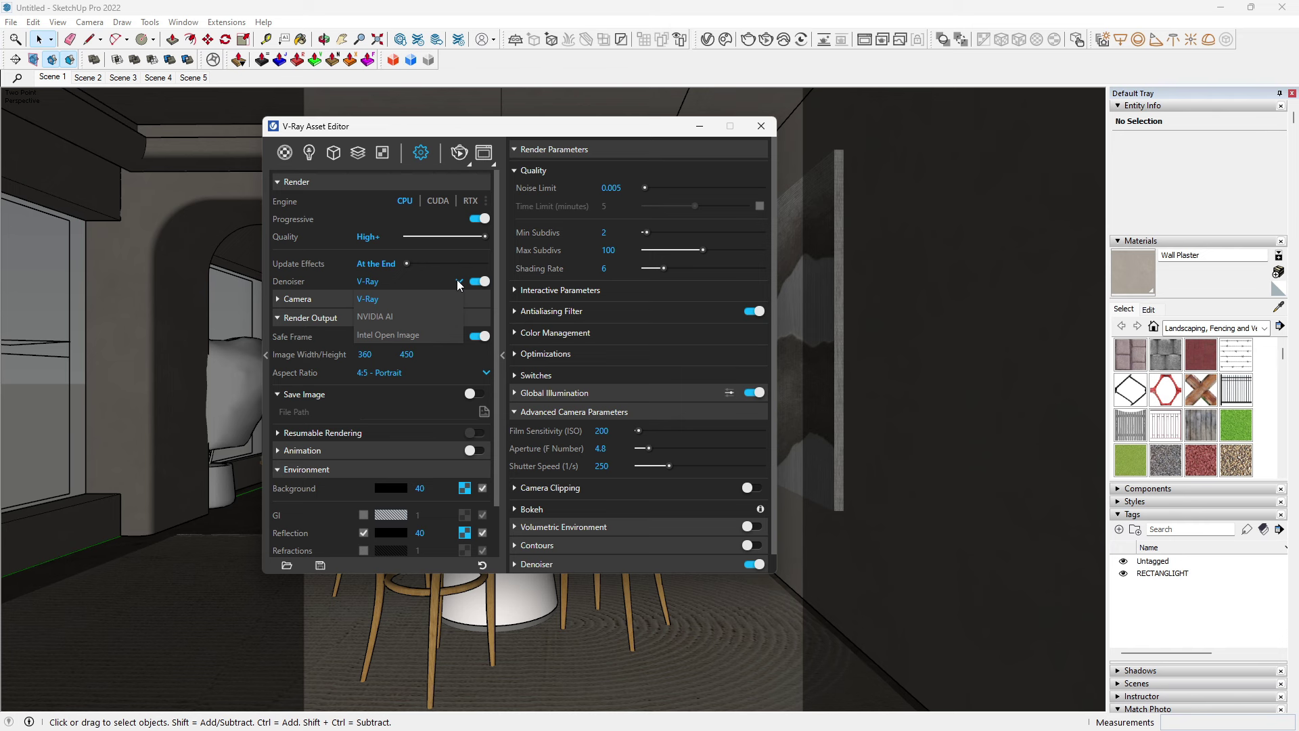
pyautogui.click(457, 292)
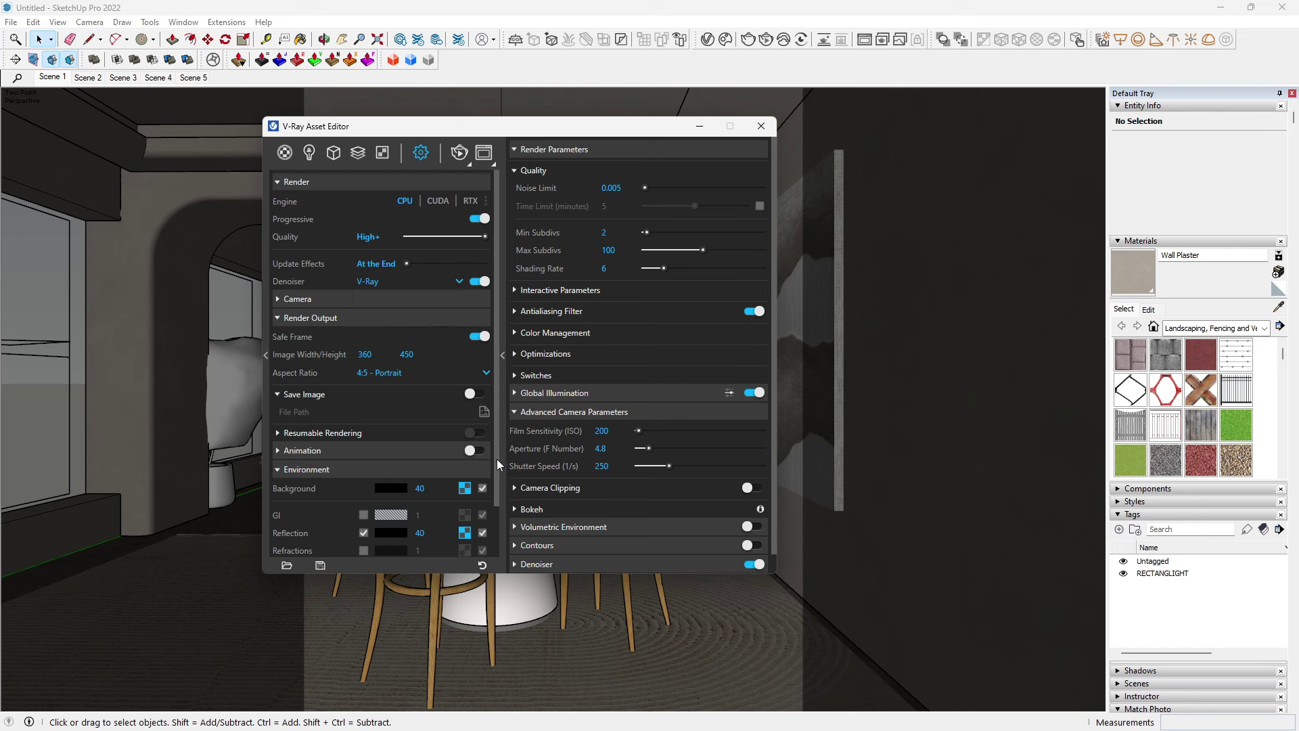
# Step: Set the denoiser preset to Mild
pyautogui.click(609, 413)
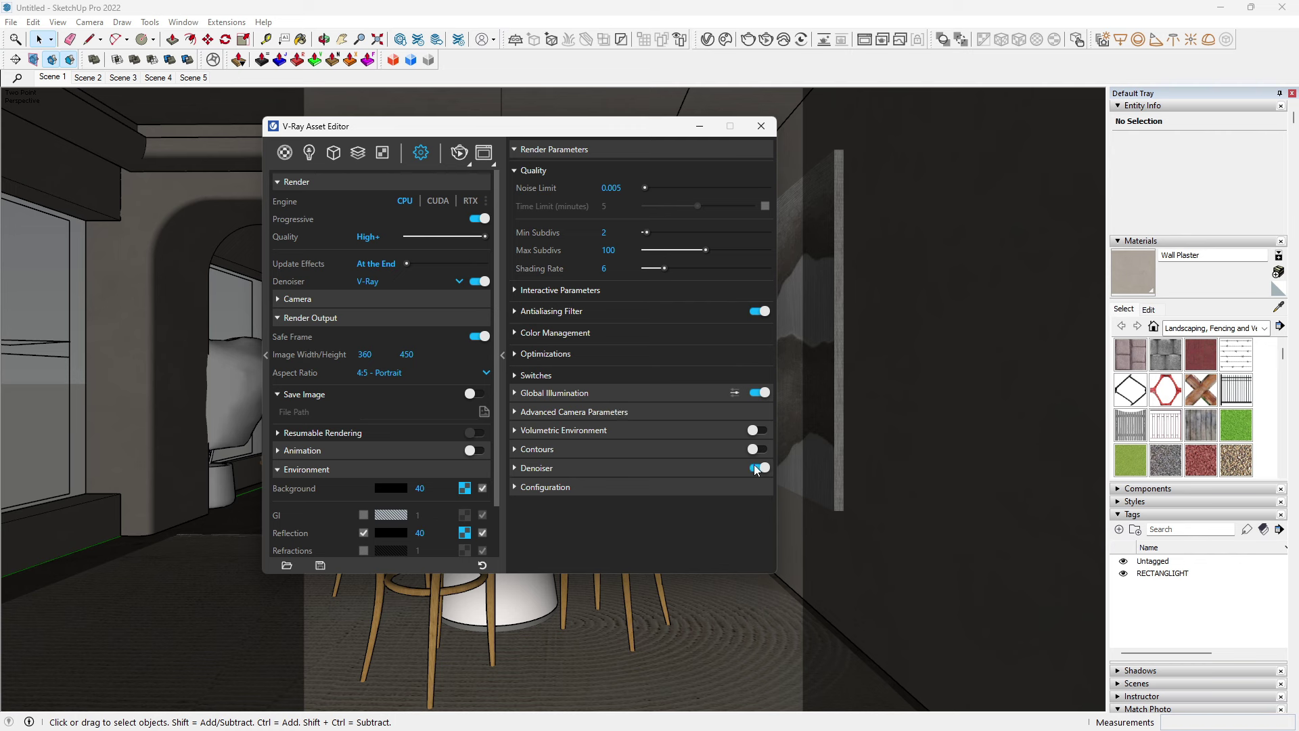
pyautogui.click(707, 468)
pyautogui.click(764, 506)
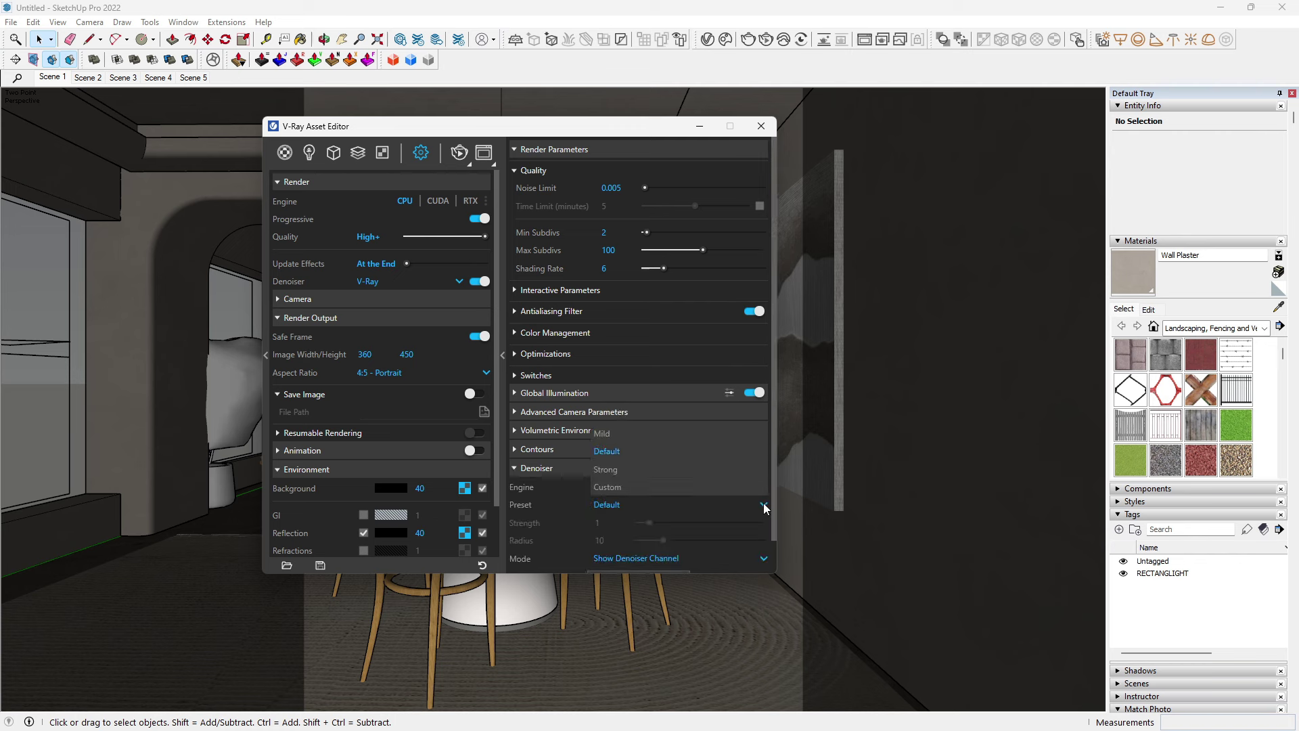
pyautogui.click(609, 431)
pyautogui.click(637, 469)
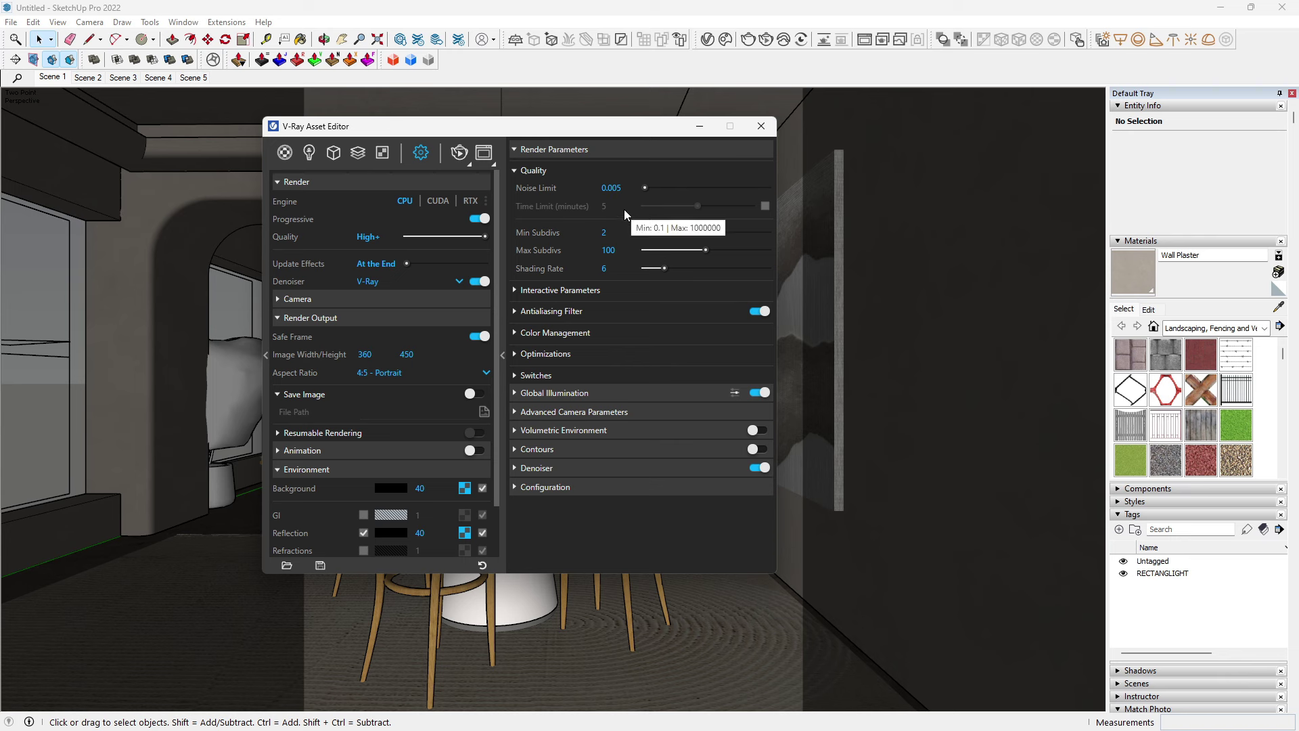
# Step: Switch rendering to the CUDA GPU engine, check global illumination settings, and close the editor
pyautogui.click(438, 201)
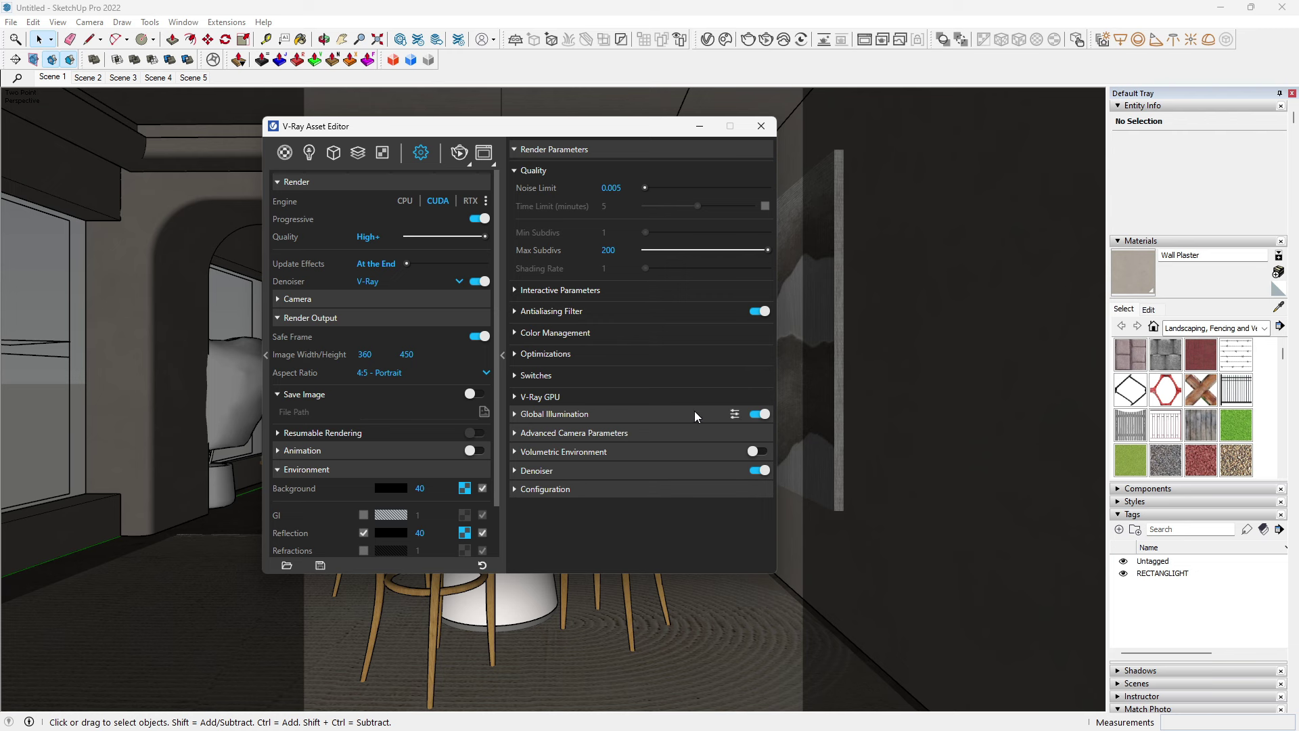
pyautogui.click(727, 413)
pyautogui.moveTo(771, 395); pyautogui.dragTo(761, 419)
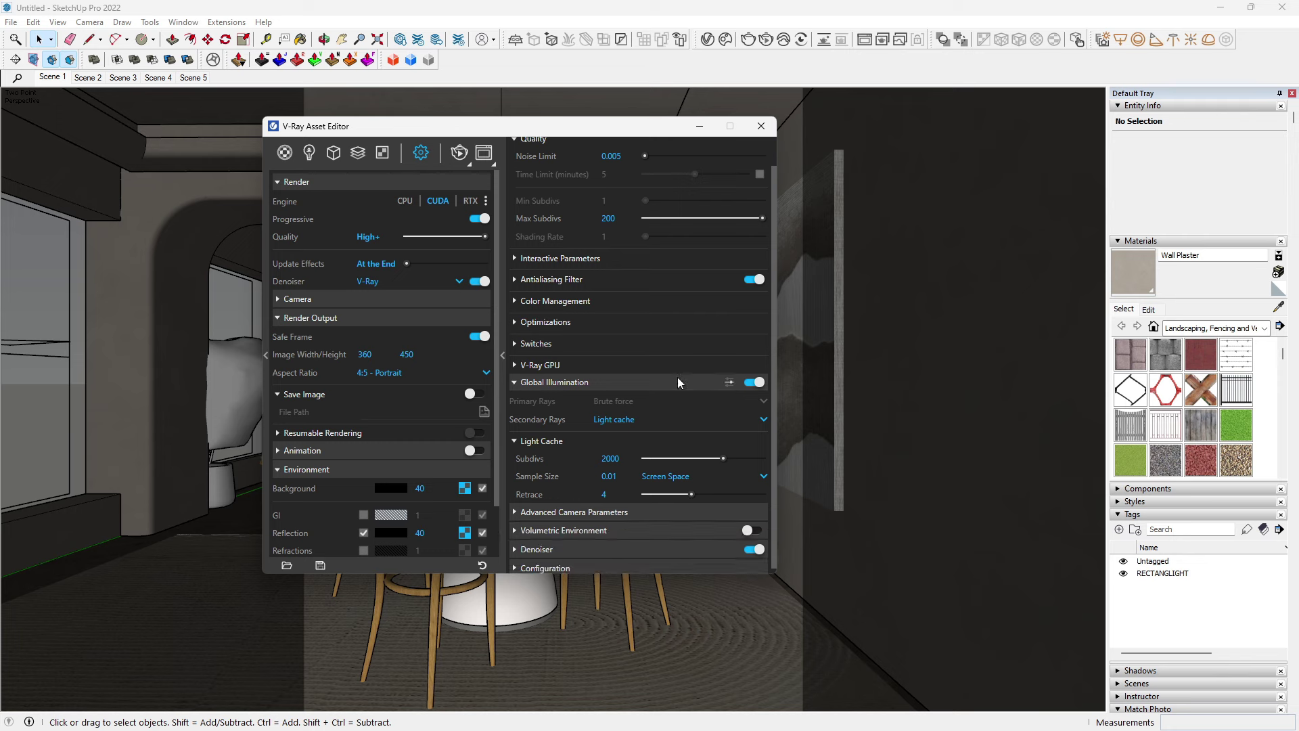
pyautogui.click(678, 378)
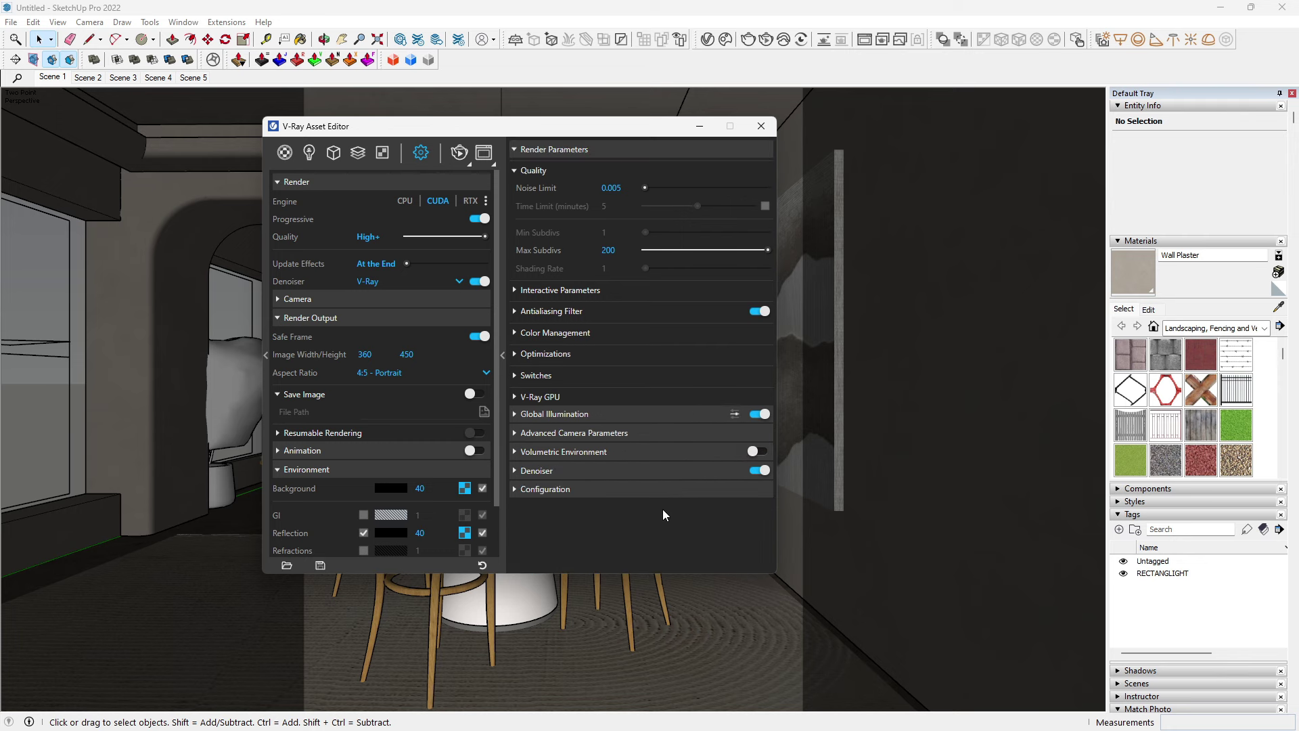
pyautogui.click(761, 126)
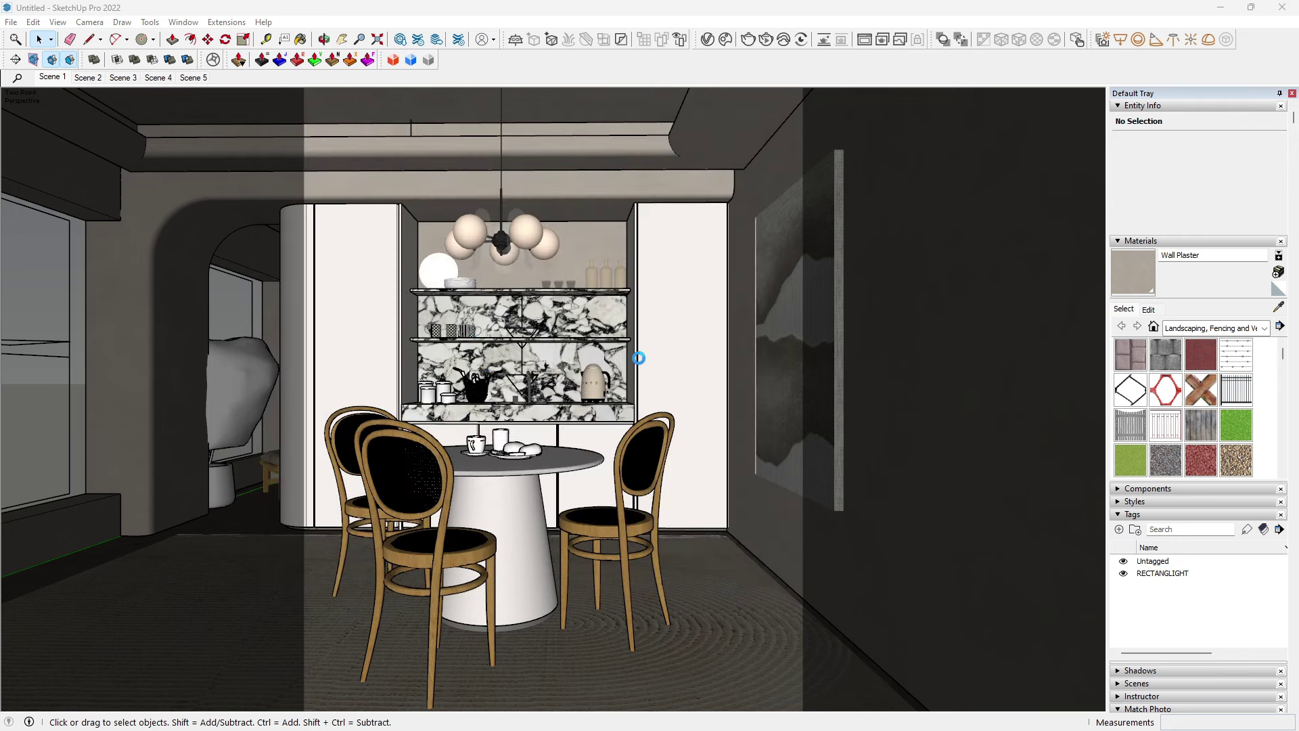
# Step: Start the final V-Ray render and reposition the Frame Buffer window up and left
pyautogui.click(752, 42)
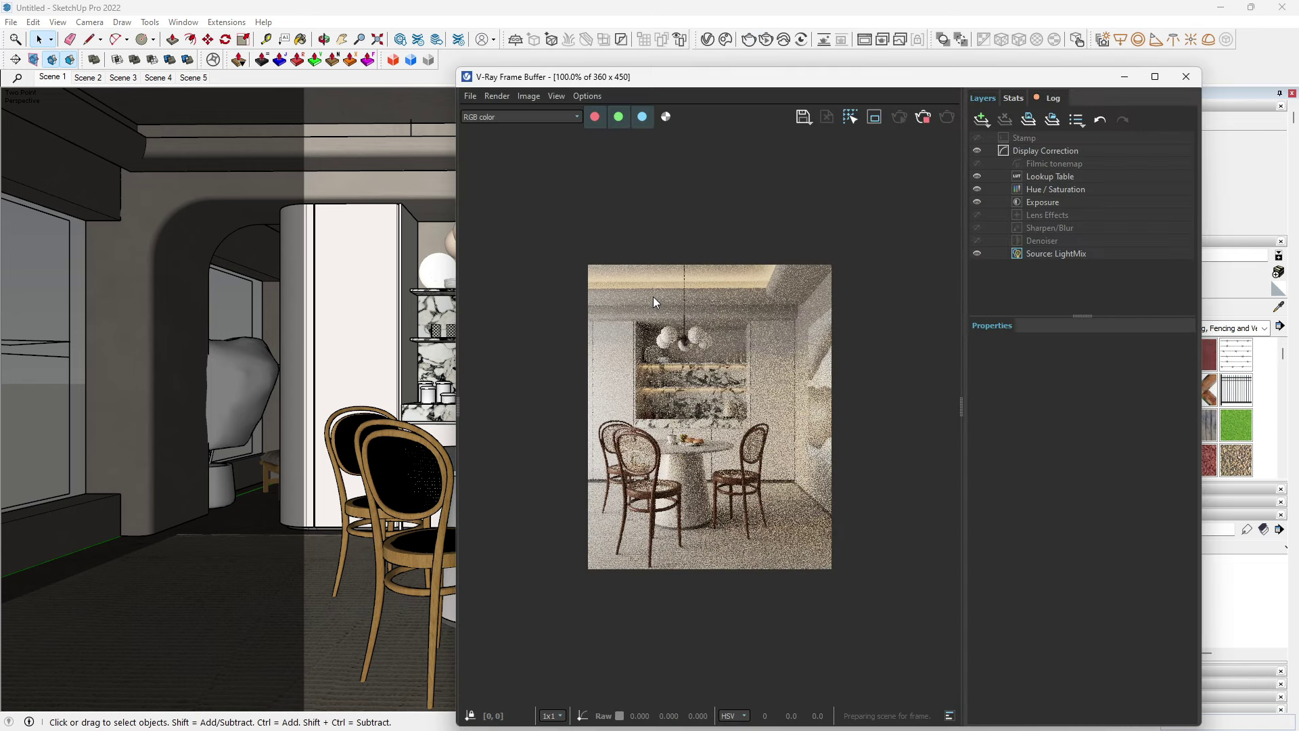
pyautogui.moveTo(961, 412); pyautogui.dragTo(1083, 384)
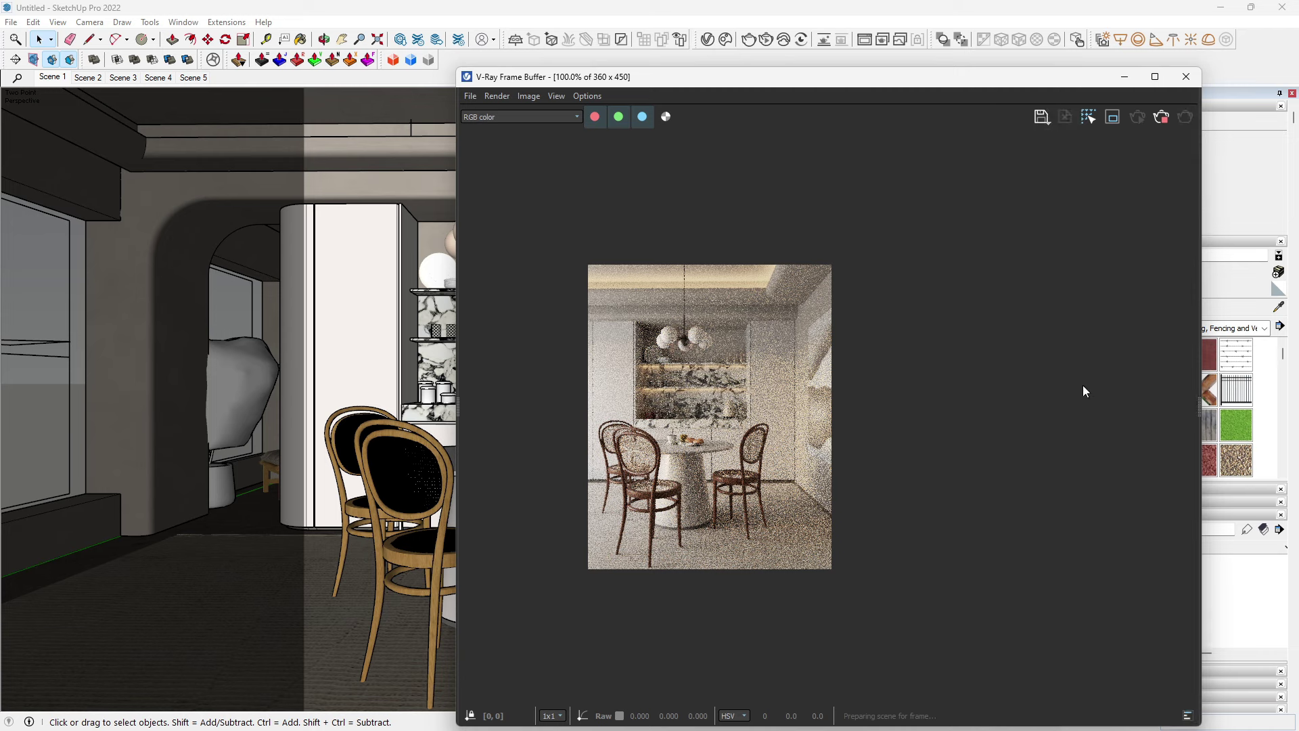
pyautogui.moveTo(1022, 84); pyautogui.dragTo(766, 71)
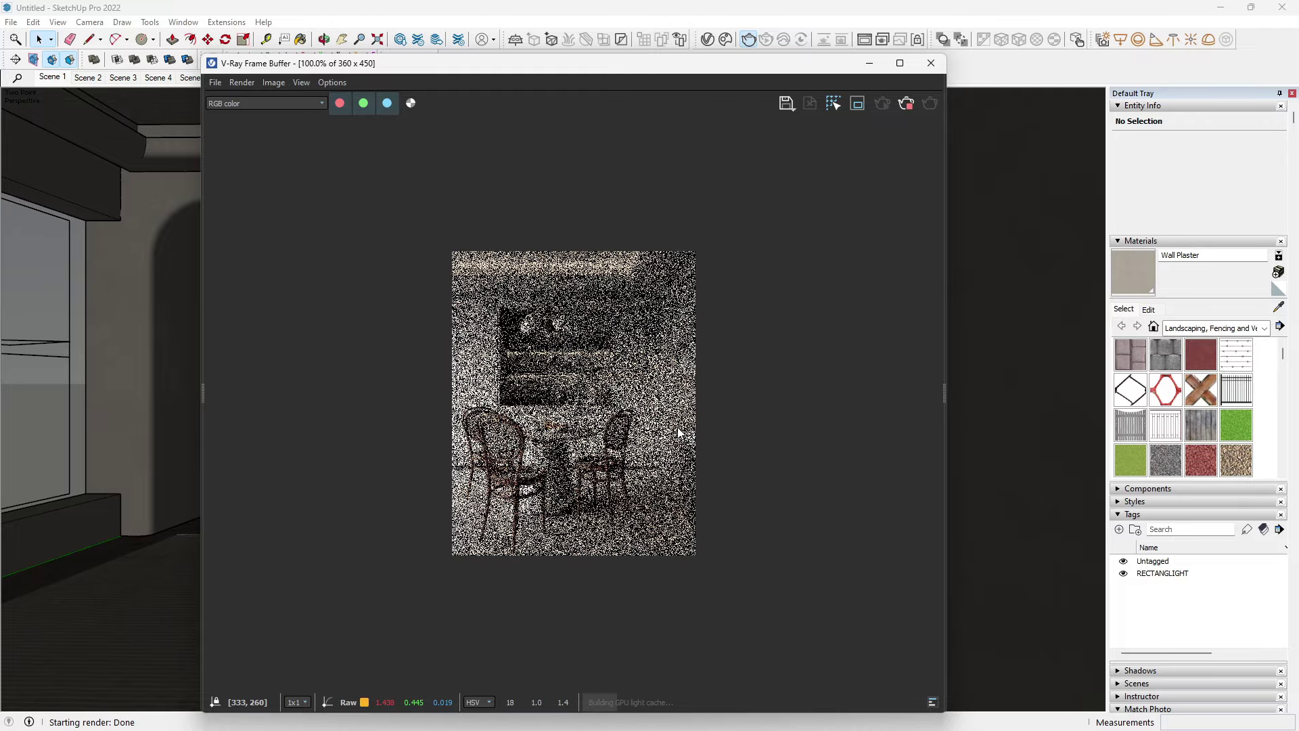
pyautogui.scroll(1, 590, 480)
pyautogui.scroll(2, 595, 479)
pyautogui.scroll(-1, 599, 479)
pyautogui.scroll(-1, 598, 479)
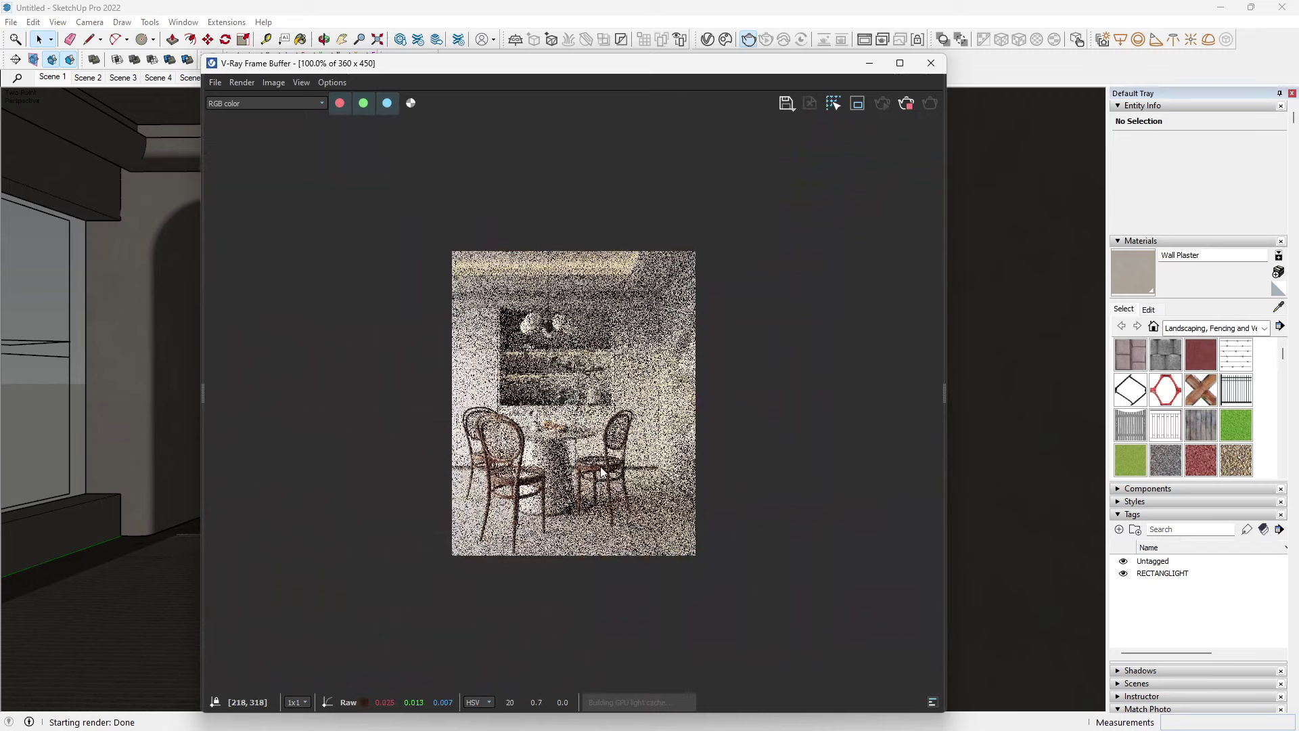
pyautogui.scroll(1, 601, 473)
pyautogui.scroll(-1, 602, 471)
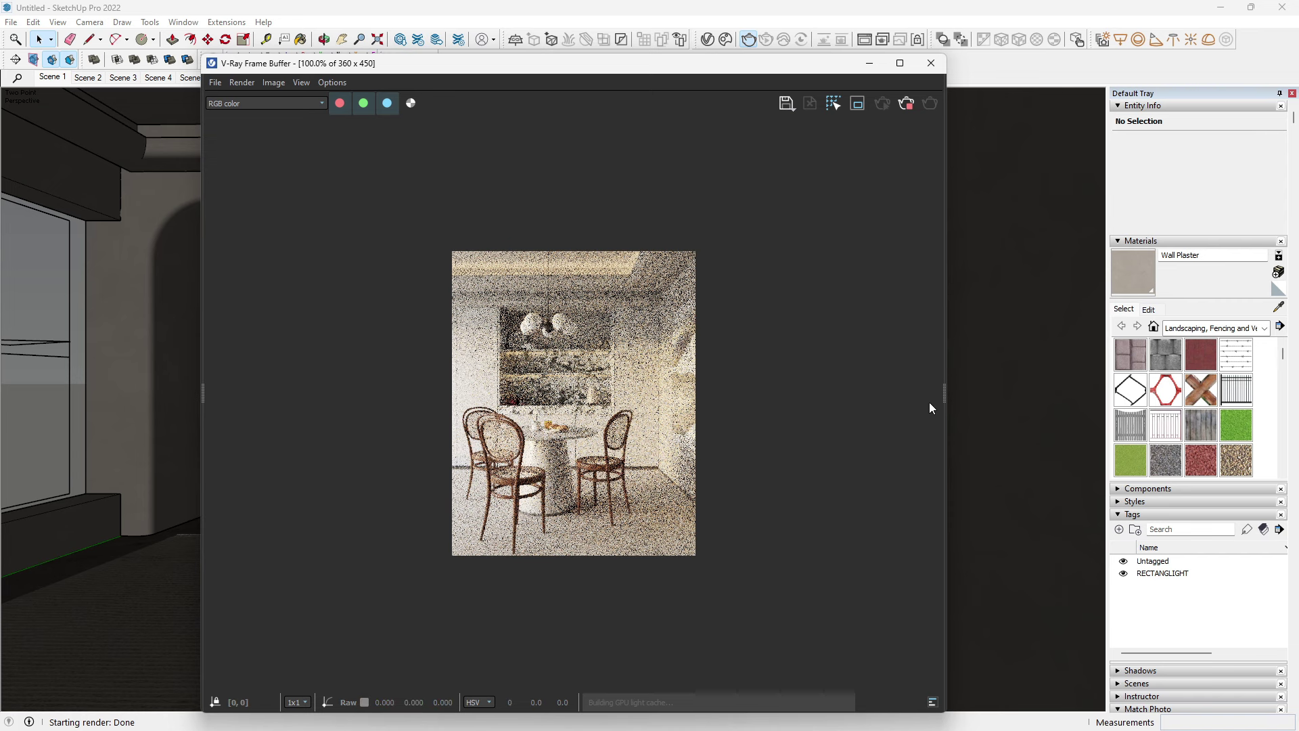
# Step: Switch the Frame Buffer layers to Source: LightMix and turn off the Dome Light
pyautogui.moveTo(944, 396); pyautogui.dragTo(849, 402)
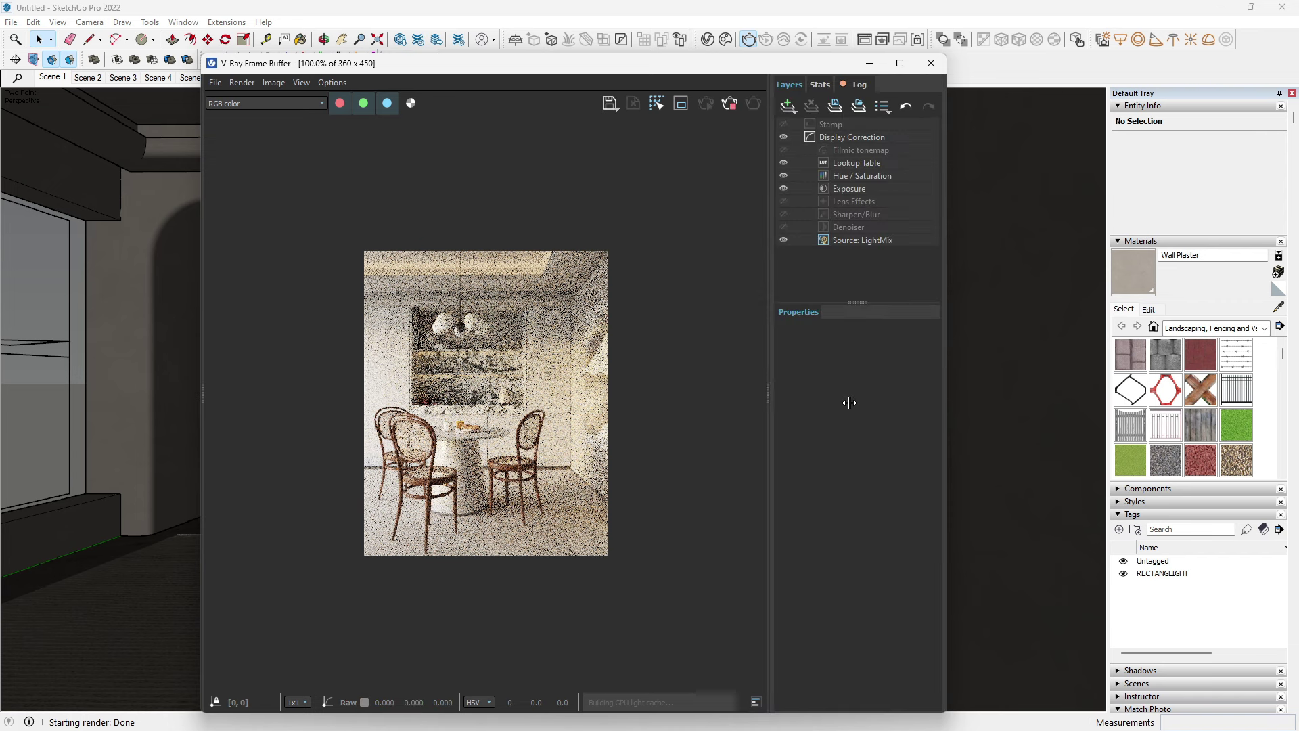
pyautogui.click(845, 241)
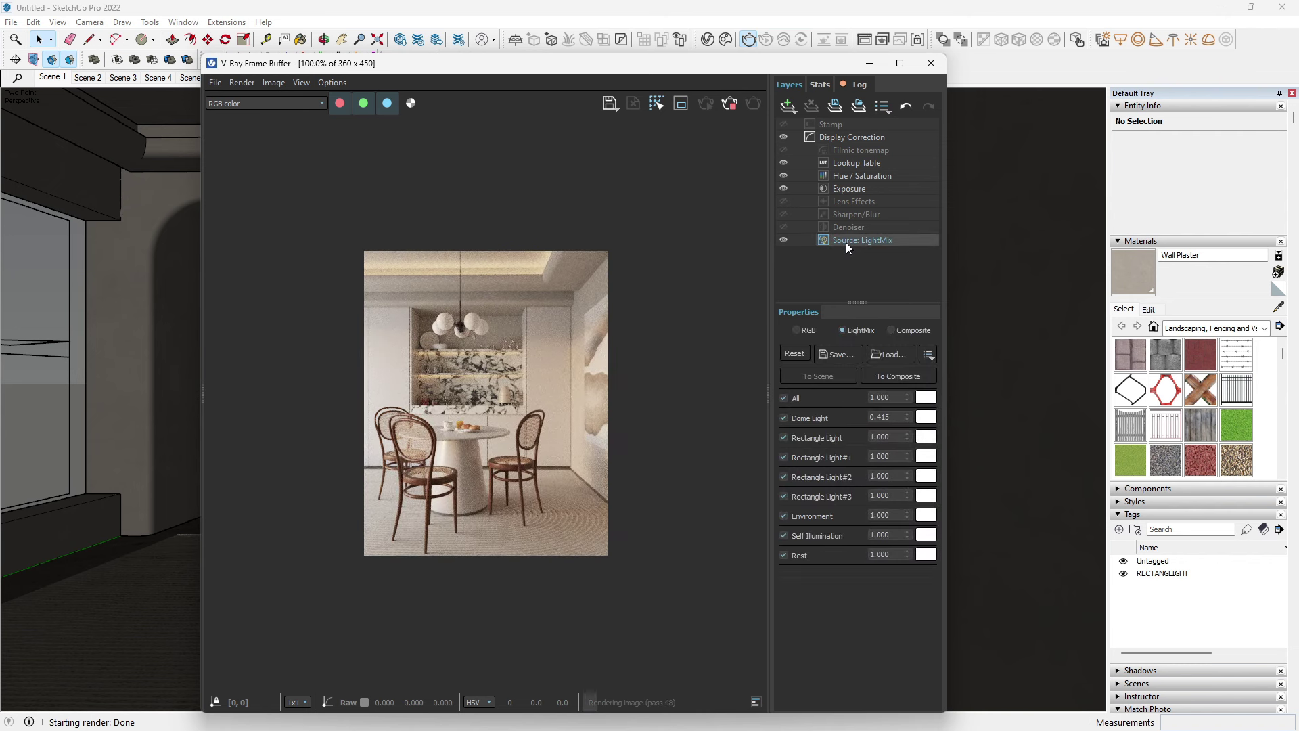
pyautogui.scroll(1, 455, 469)
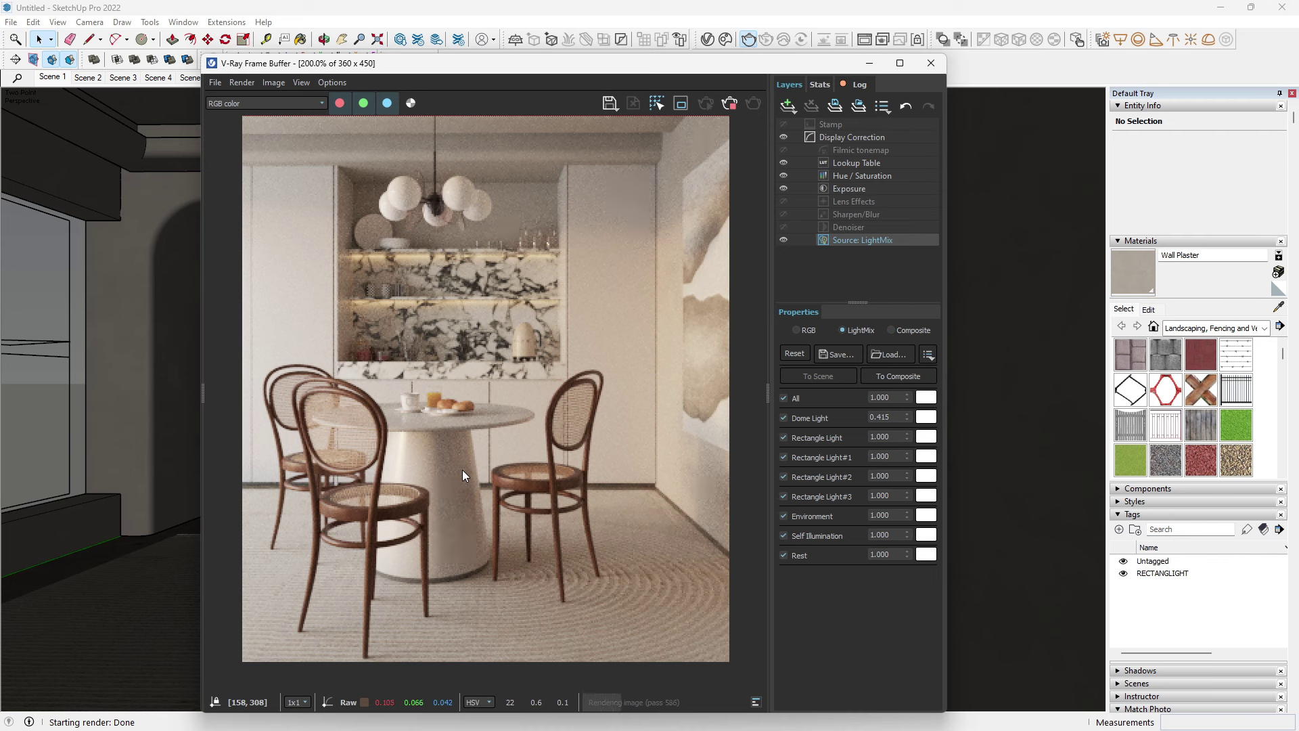
pyautogui.click(783, 418)
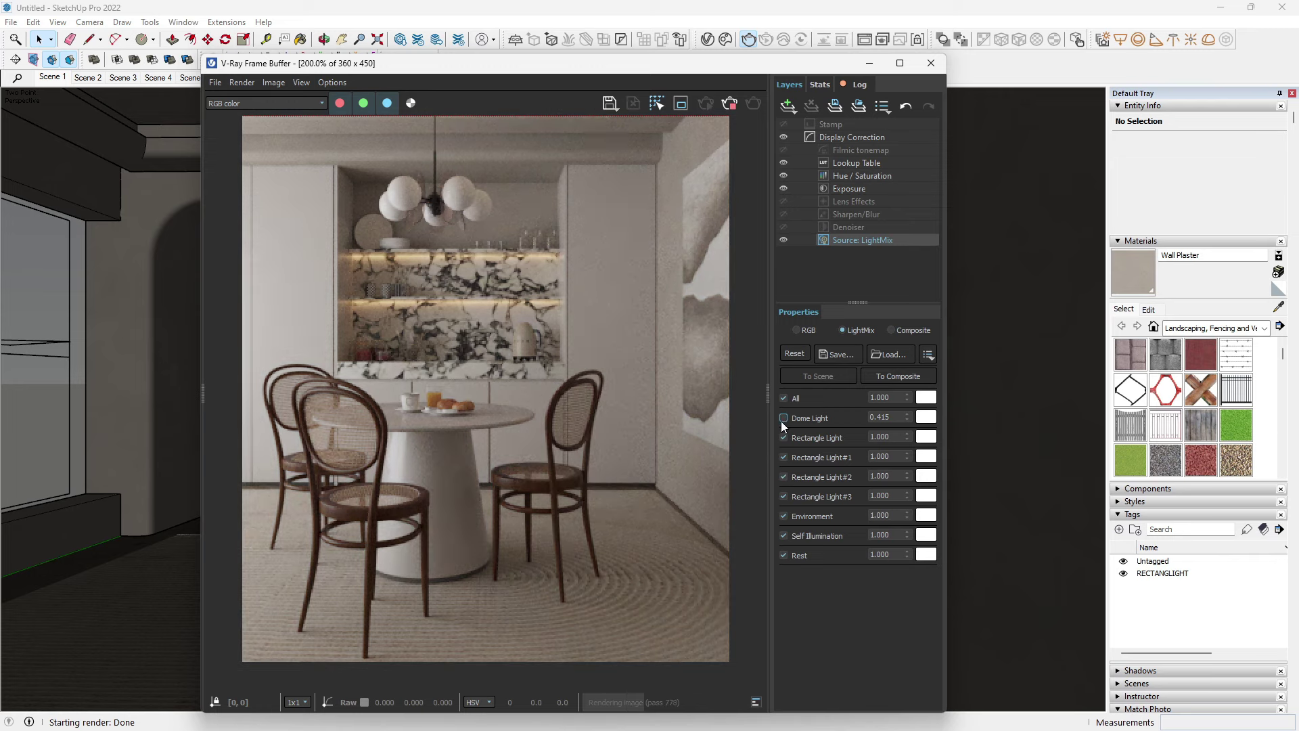
pyautogui.scroll(-1, 627, 429)
pyautogui.scroll(1, 485, 456)
pyautogui.scroll(-1, 485, 457)
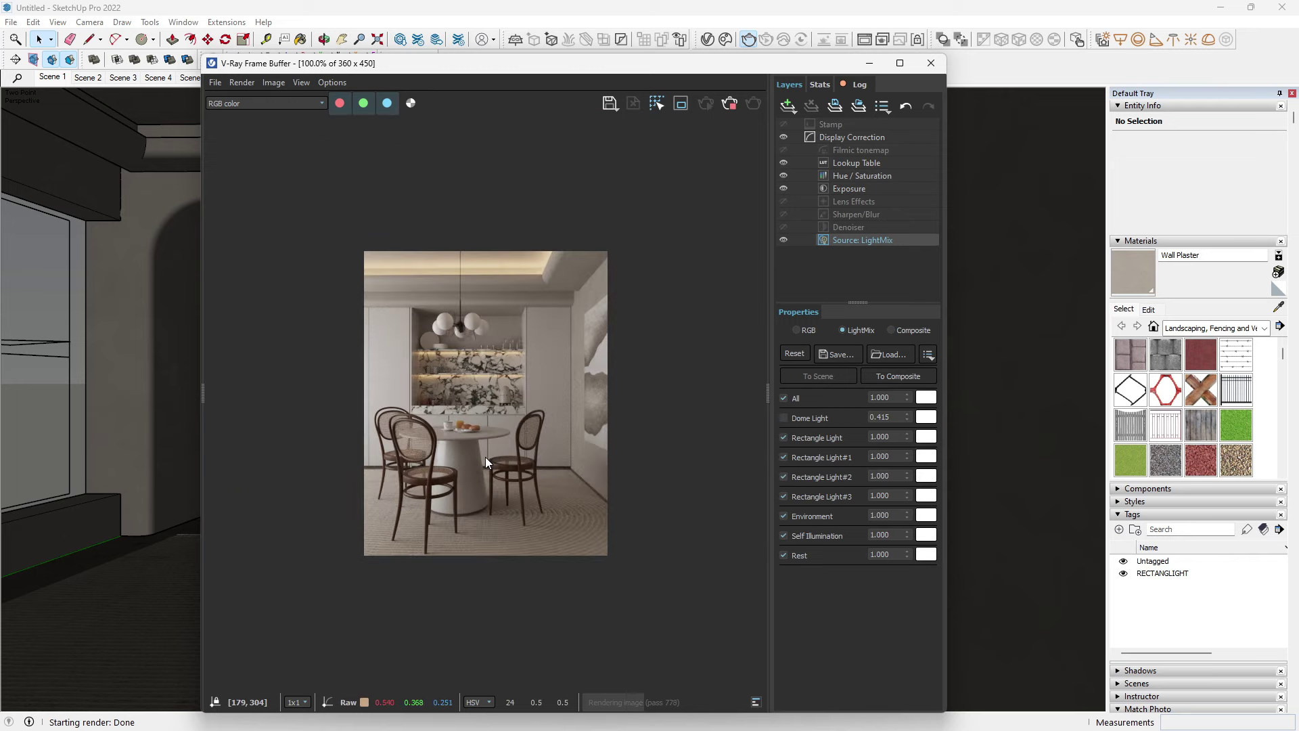